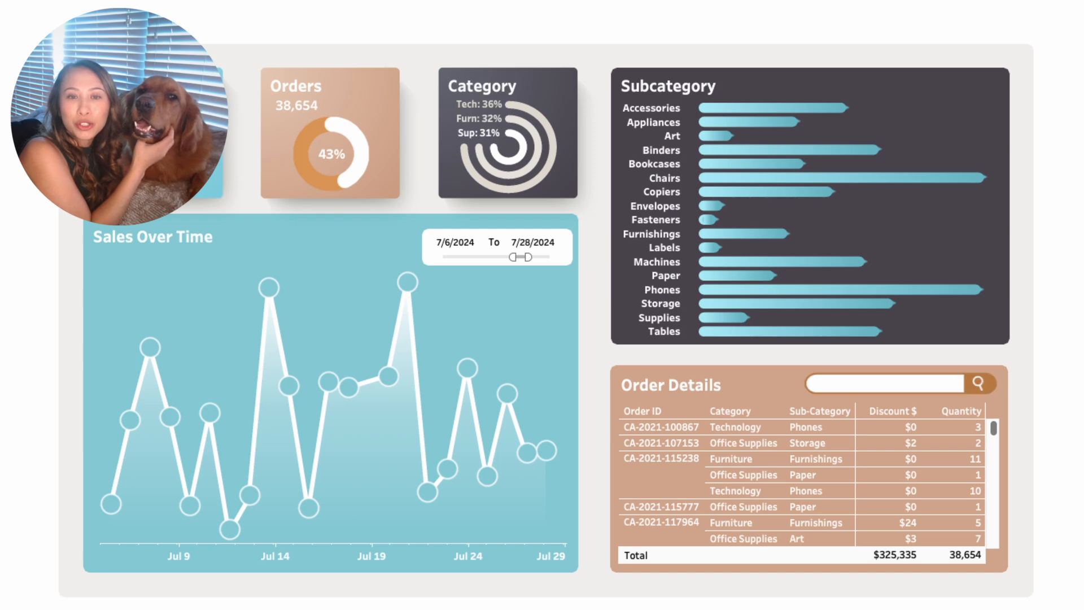
# Search the Order Details table for "texas" and clear the search
pyautogui.write('texas')
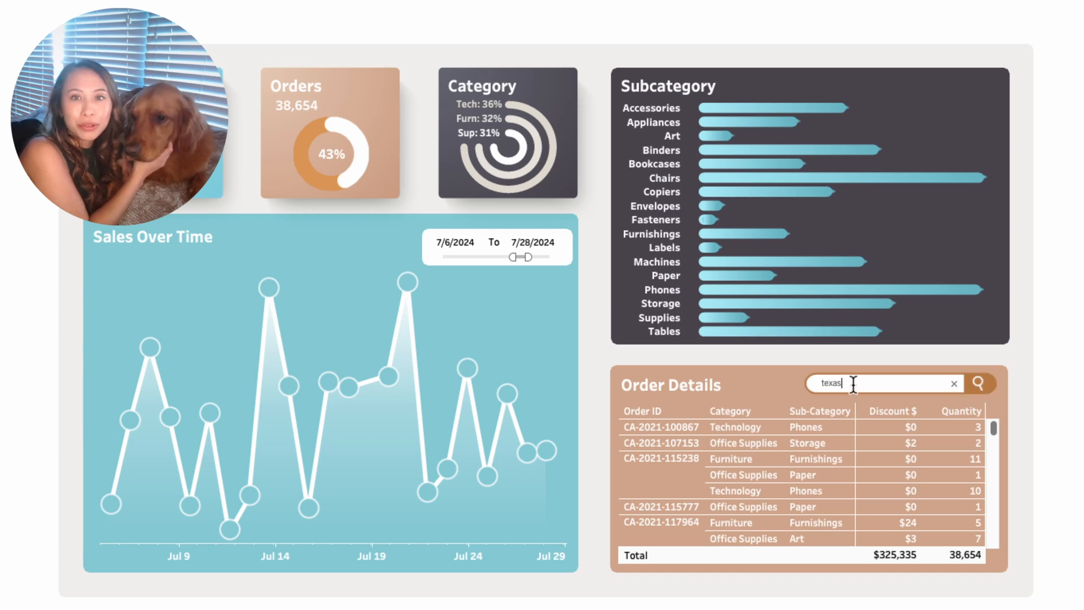
pyautogui.press('Return')
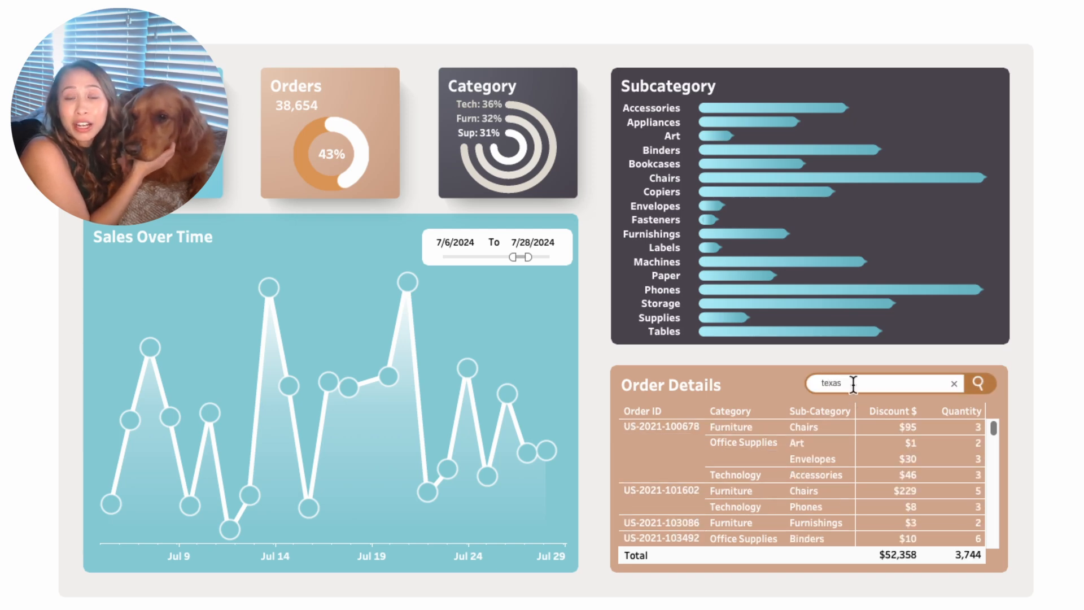
pyautogui.click(954, 384)
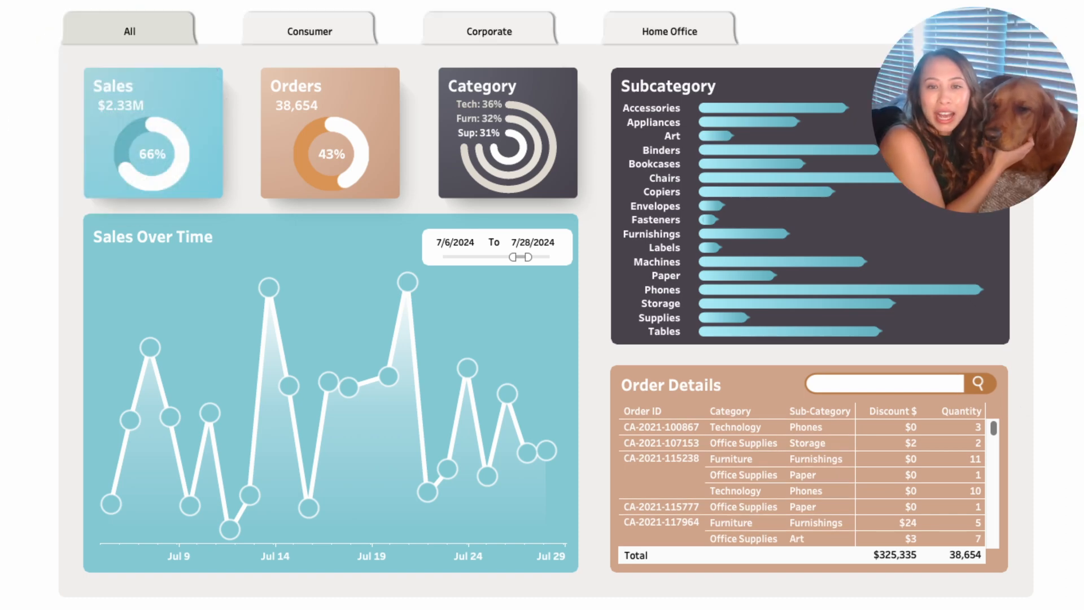
# Compare the dashboard's Consumer and Corporate segments, ending on the view for all segments
pyautogui.click(349, 39)
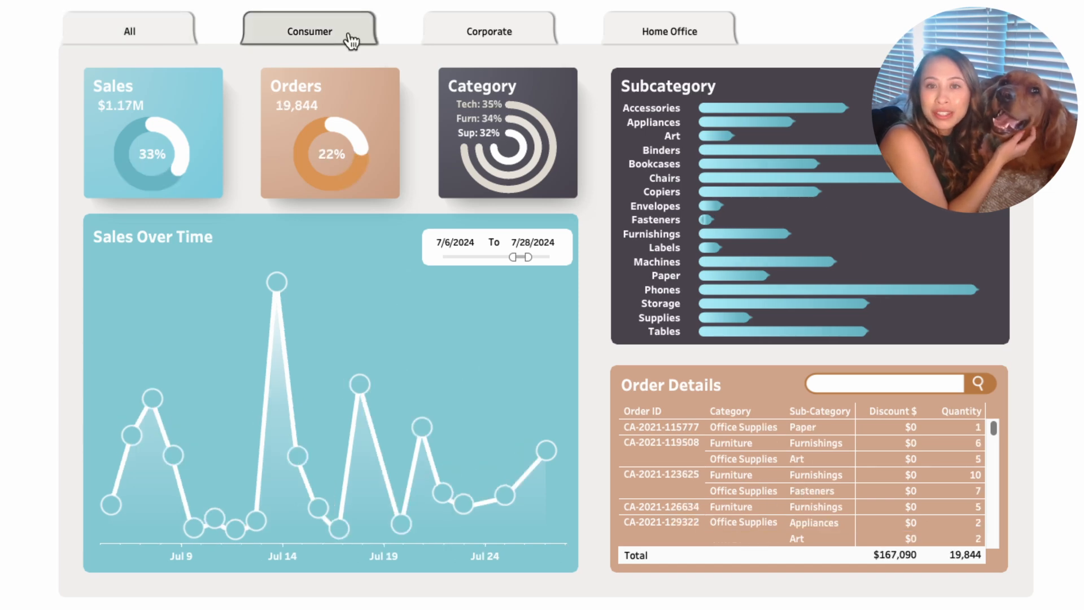
pyautogui.click(486, 31)
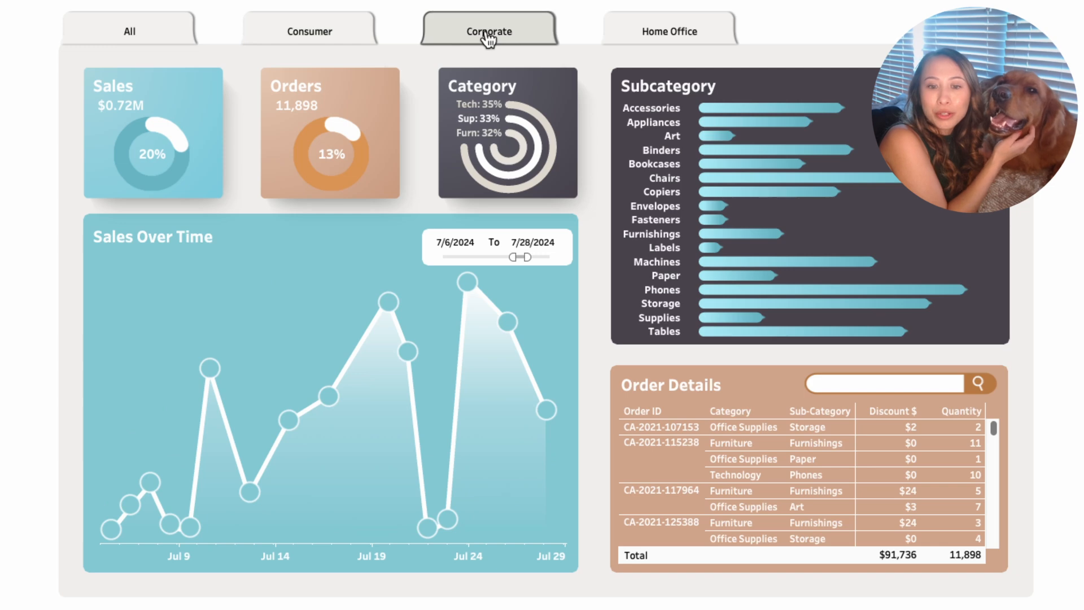
pyautogui.click(145, 41)
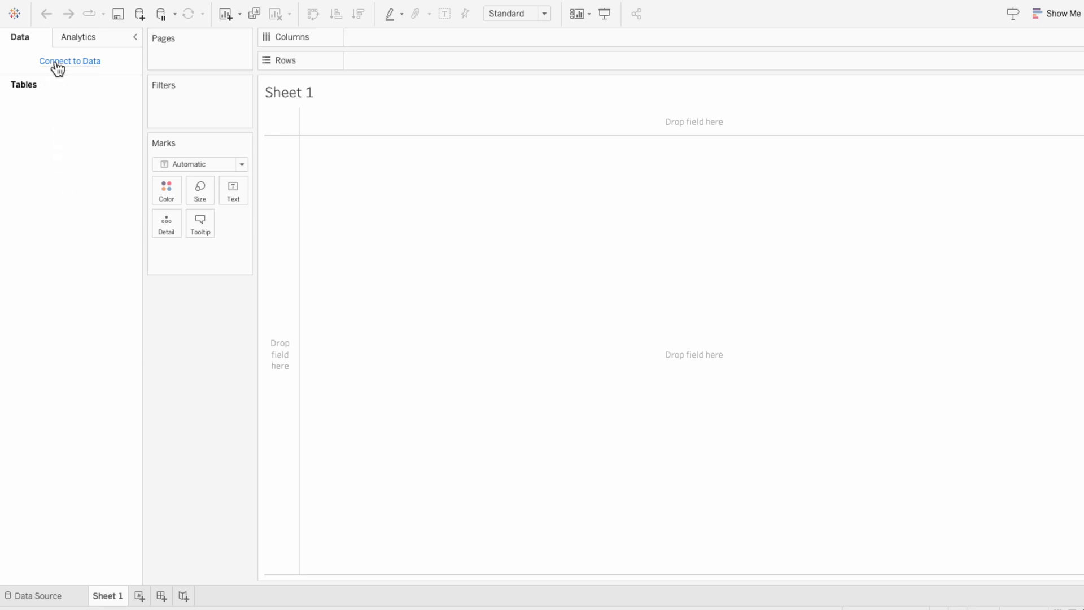
# Connect to the saved Sample - Superstore data source, check its tables and go back to Sheet 1
pyautogui.click(57, 62)
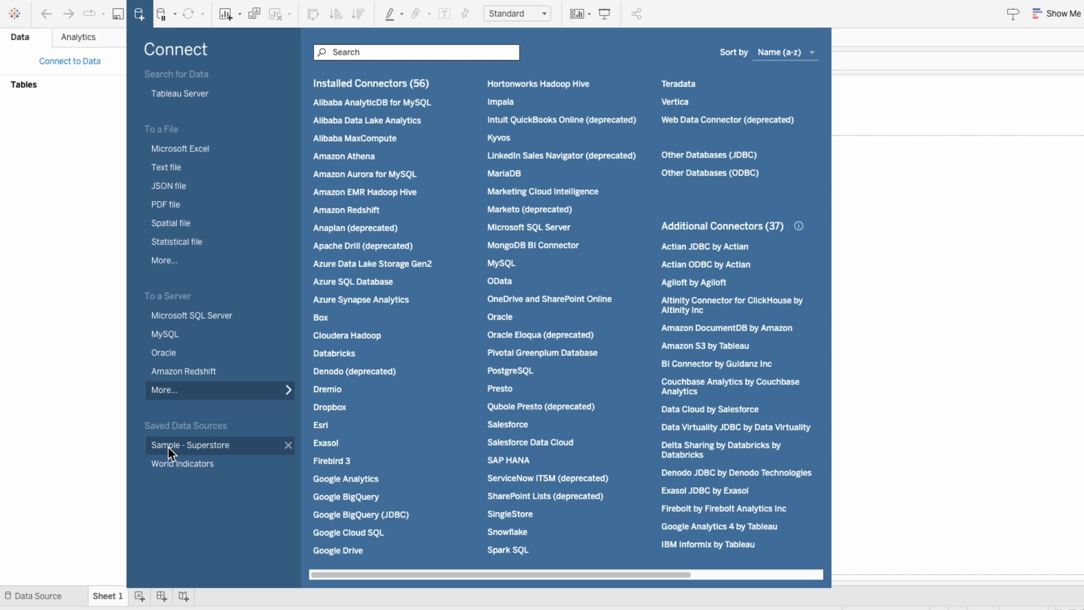
pyautogui.click(168, 446)
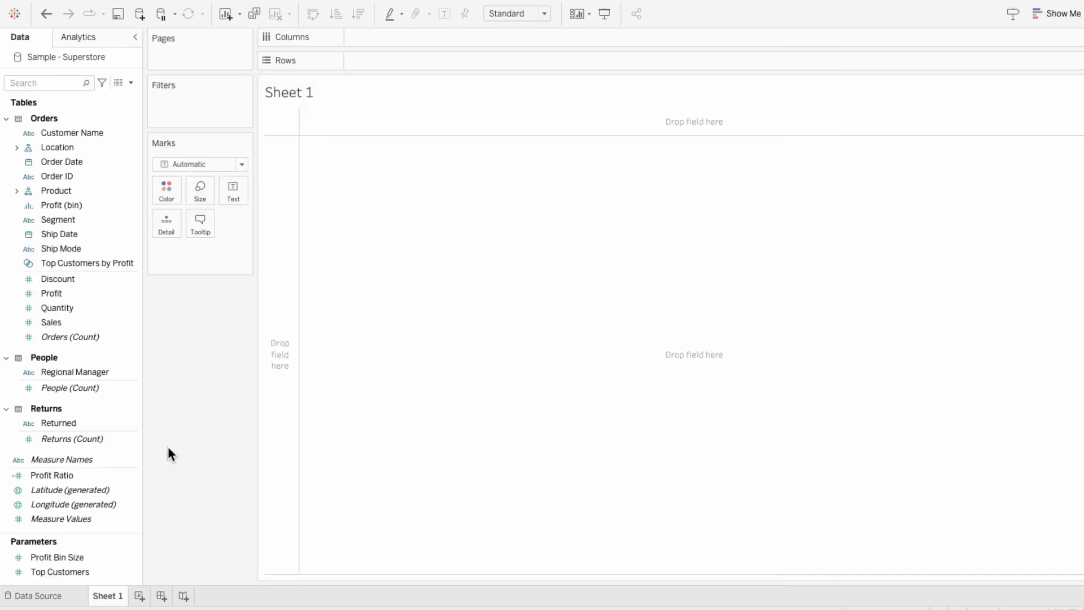
pyautogui.click(55, 593)
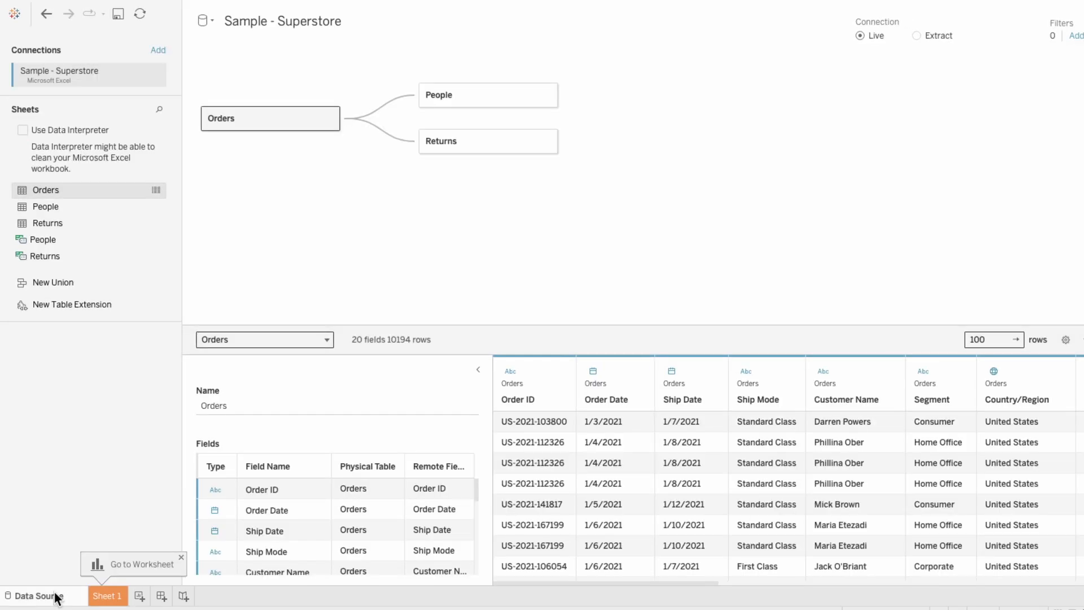
pyautogui.click(103, 597)
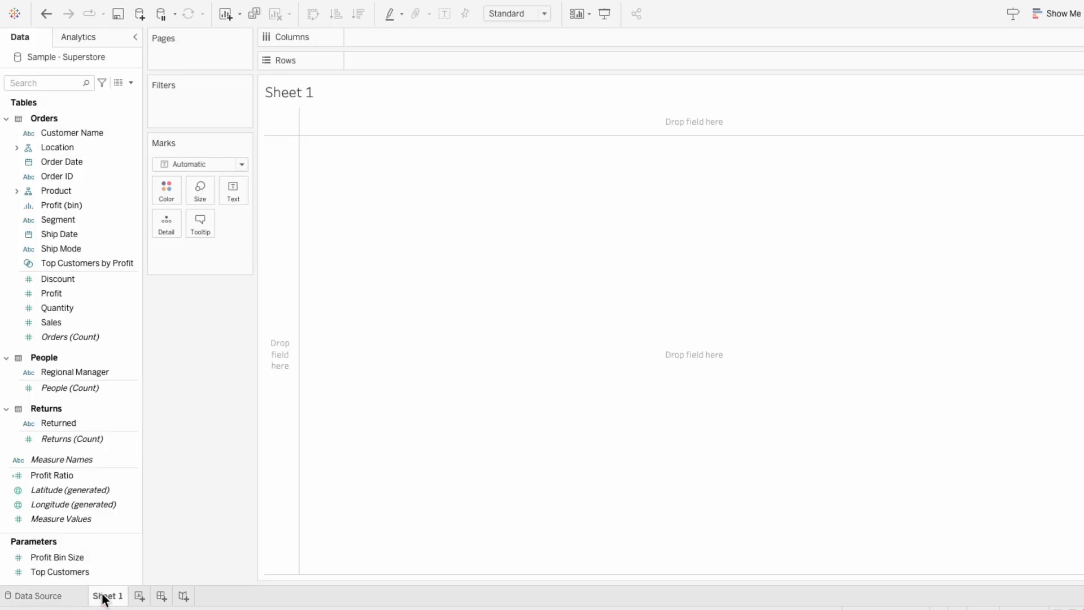
# Create a calculated field named Box that contains an empty string ("")
pyautogui.click(131, 82)
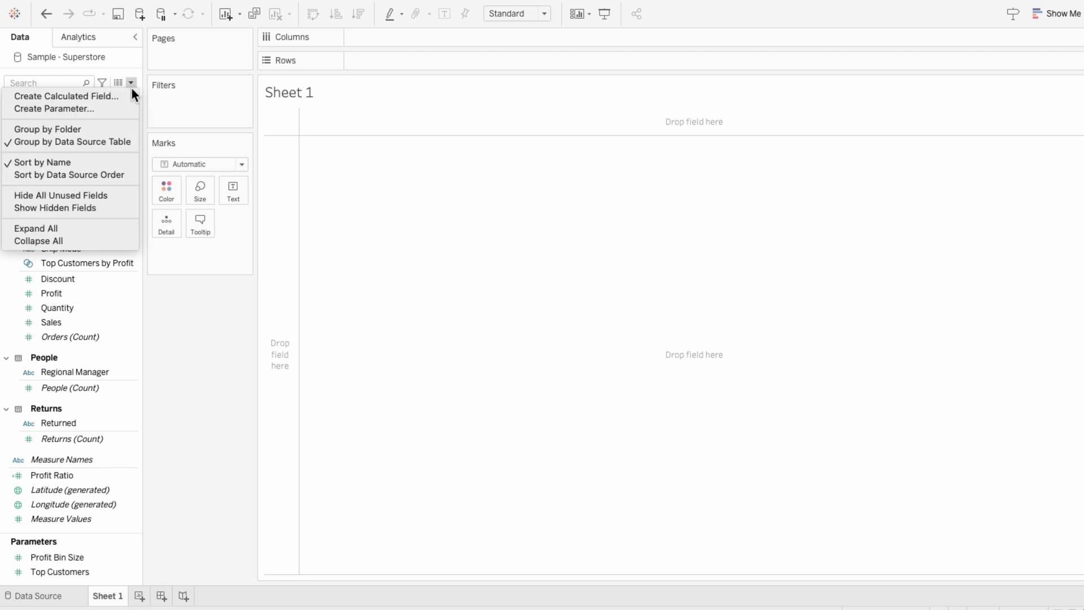
pyautogui.click(130, 93)
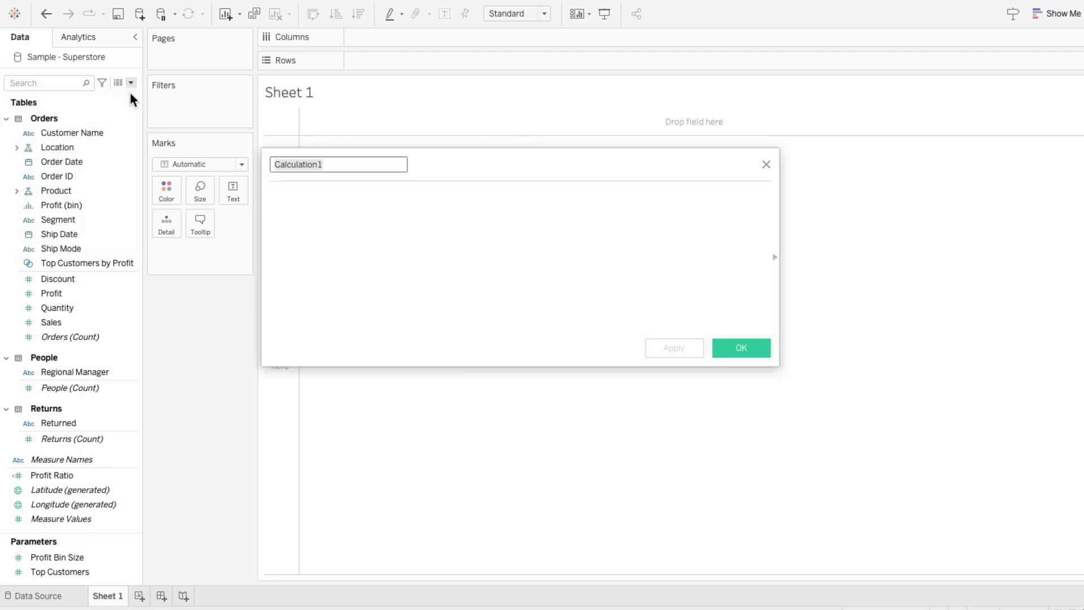
pyautogui.write('Box')
pyautogui.press('Tab')
pyautogui.write('""')
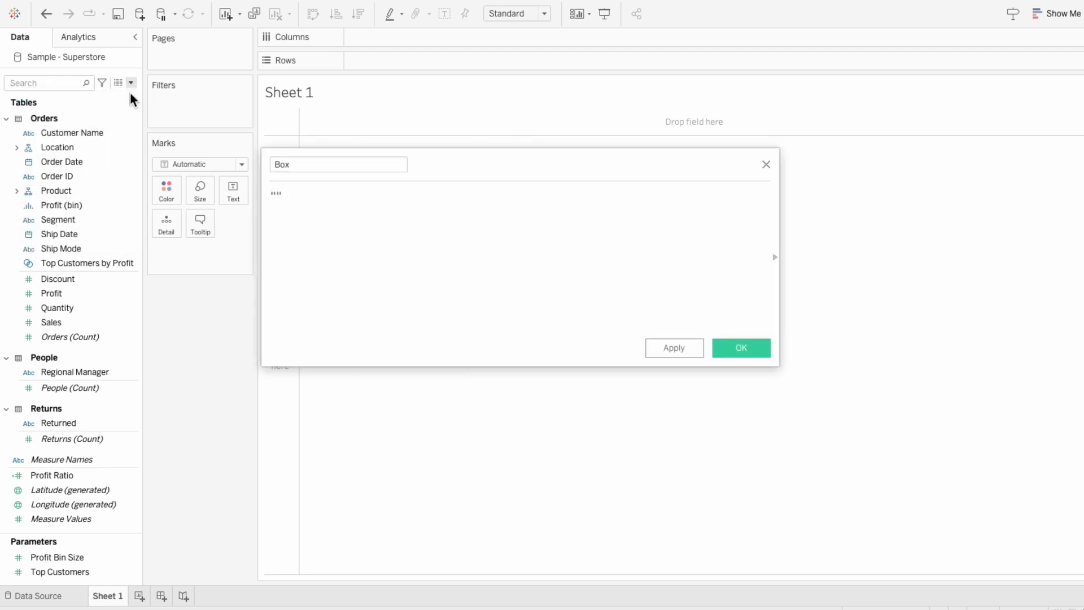
pyautogui.click(745, 348)
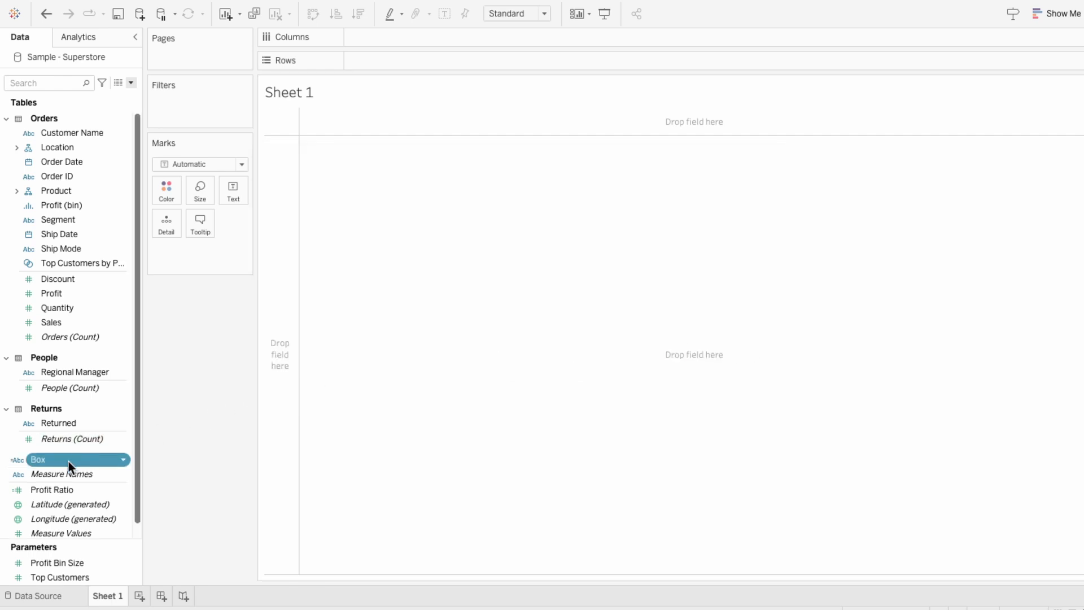
# Add the Box field to the marks of Sheet 1 and assign it as text
pyautogui.moveTo(69, 461); pyautogui.dragTo(194, 252)
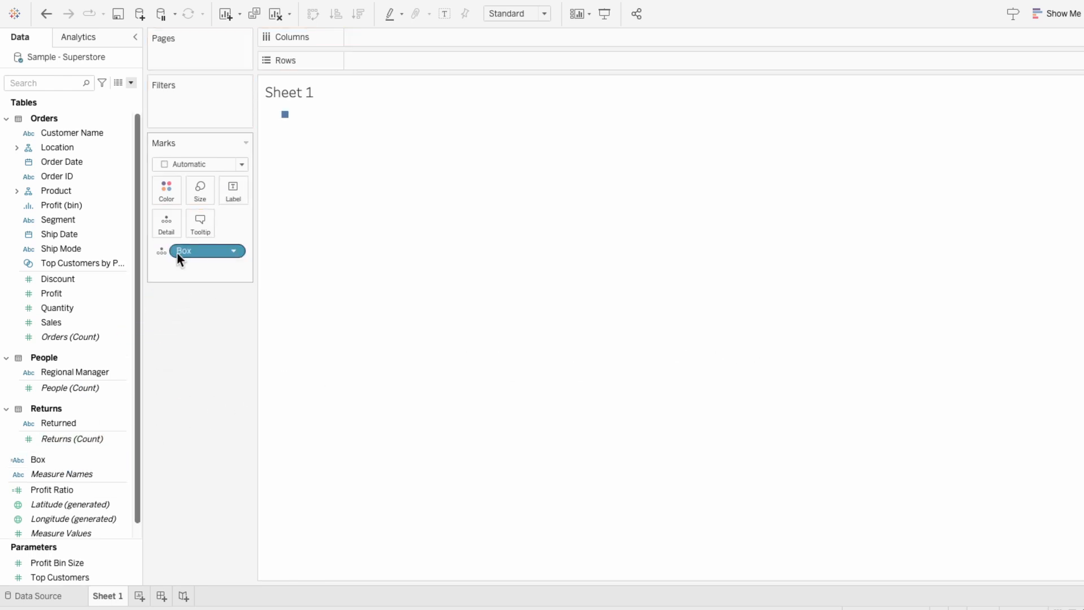
pyautogui.click(161, 251)
pyautogui.click(171, 283)
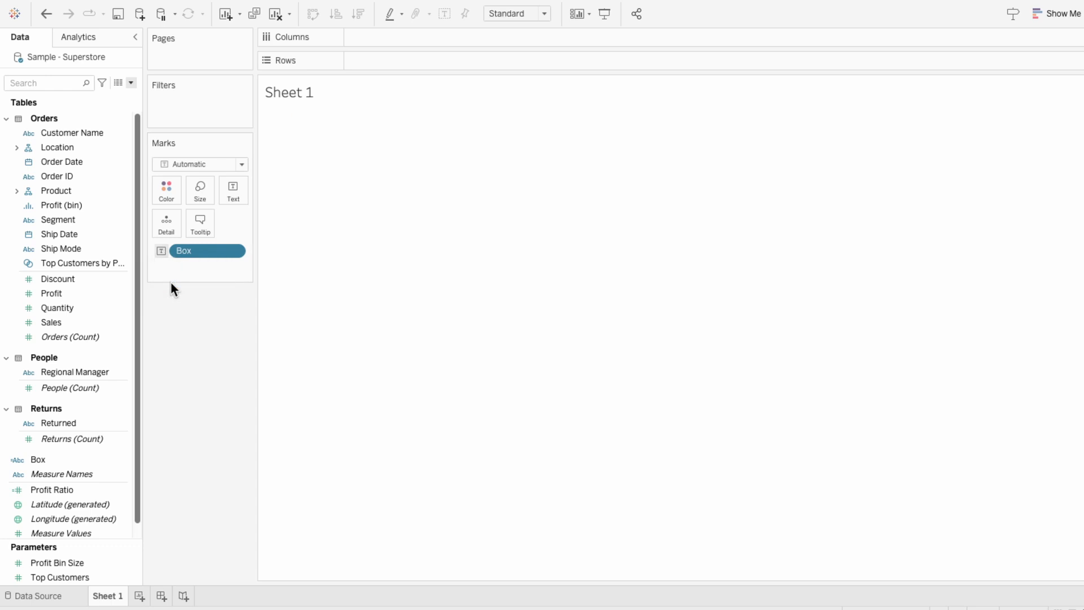
# Delete all the tooltip text of the Box mark
pyautogui.moveTo(286, 119)
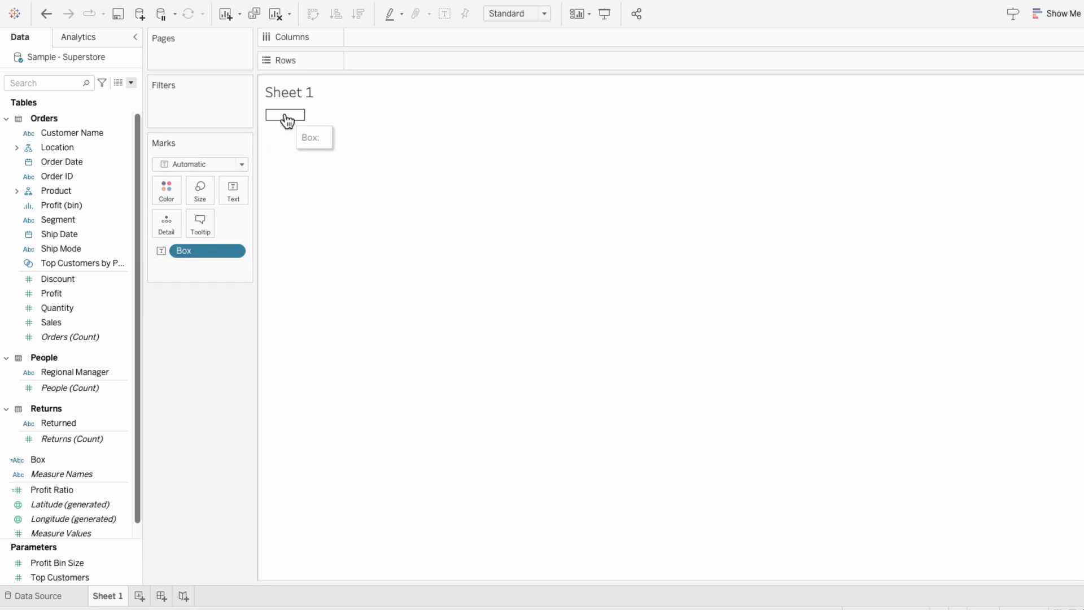
pyautogui.click(192, 228)
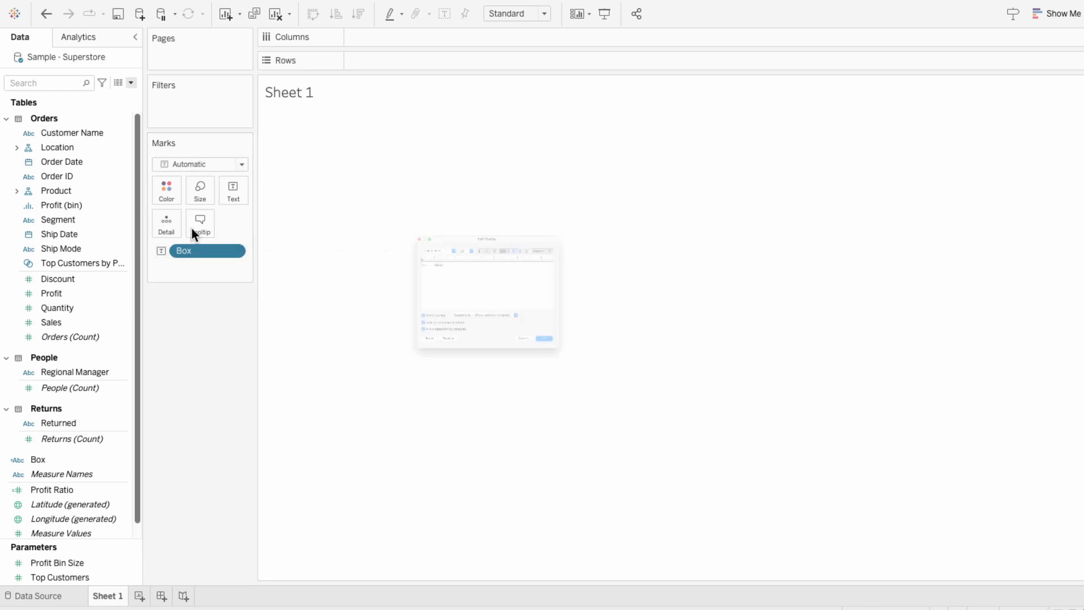
pyautogui.moveTo(405, 221); pyautogui.dragTo(263, 209)
pyautogui.press('BackSpace')
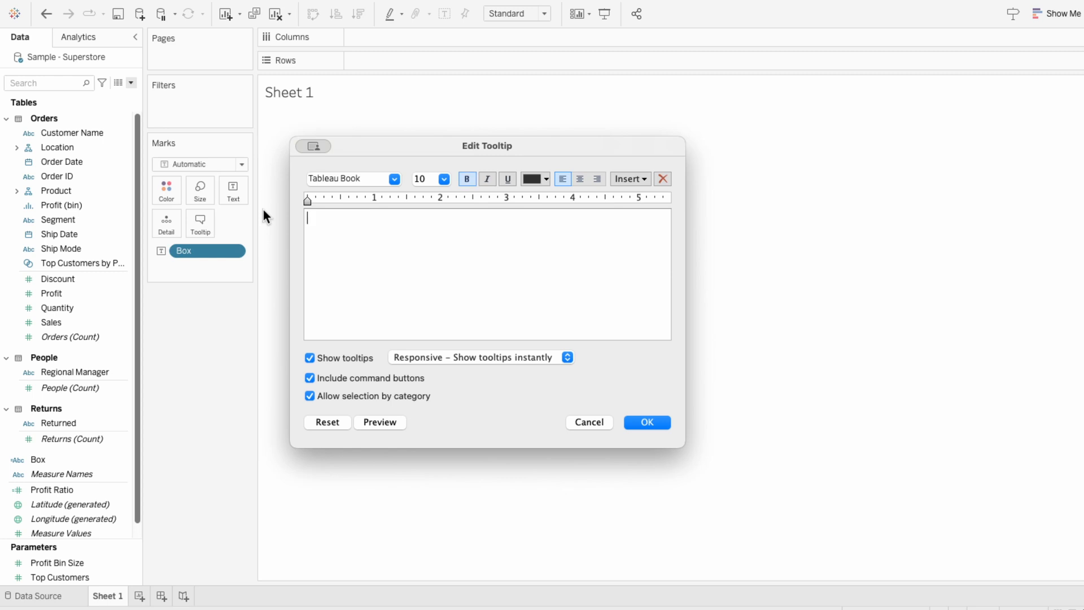
pyautogui.click(635, 422)
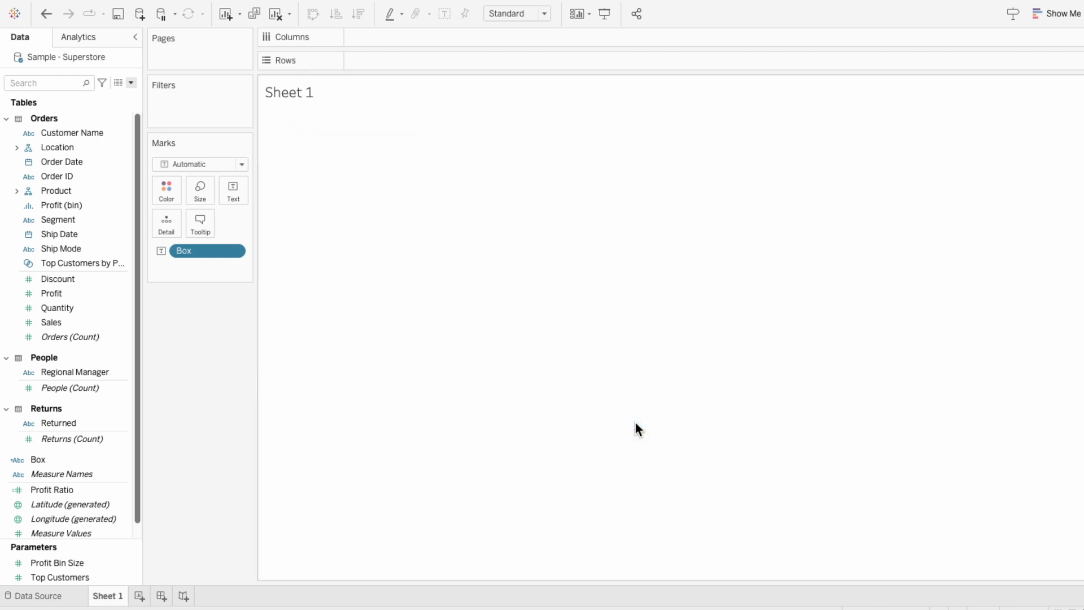
# Add an empty area annotation to the Box mark and set the sheet's fit to Entire View
pyautogui.click(291, 119)
pyautogui.rightClick(289, 116)
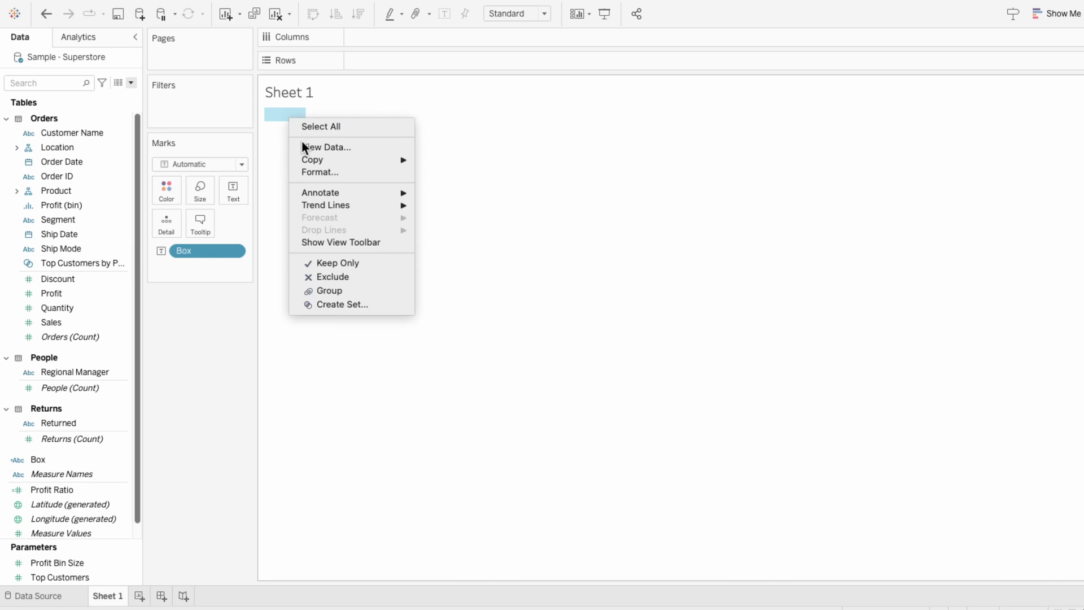
pyautogui.moveTo(344, 192)
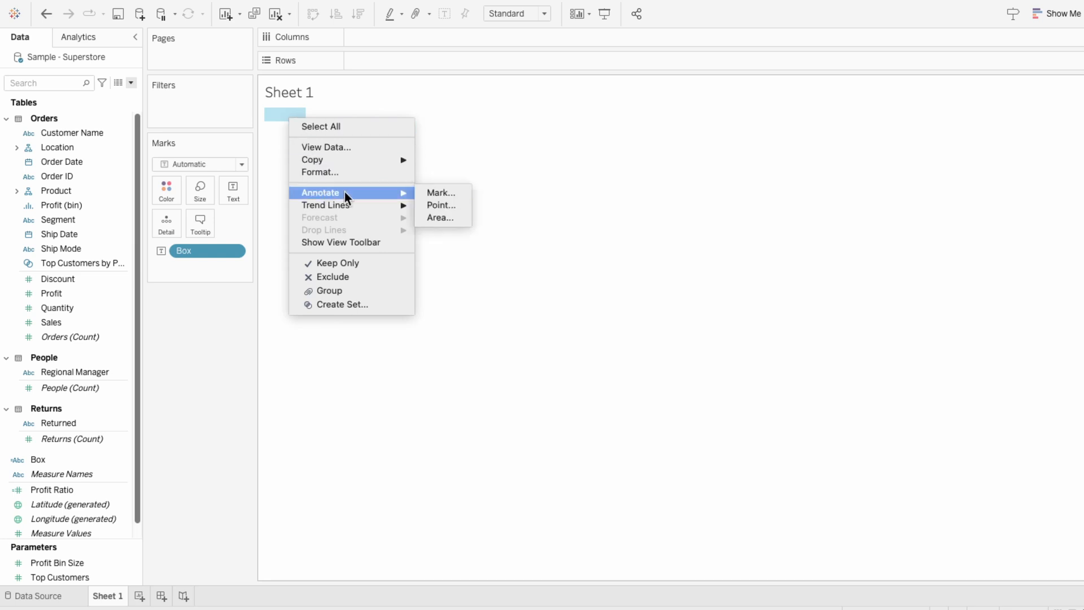
pyautogui.click(442, 218)
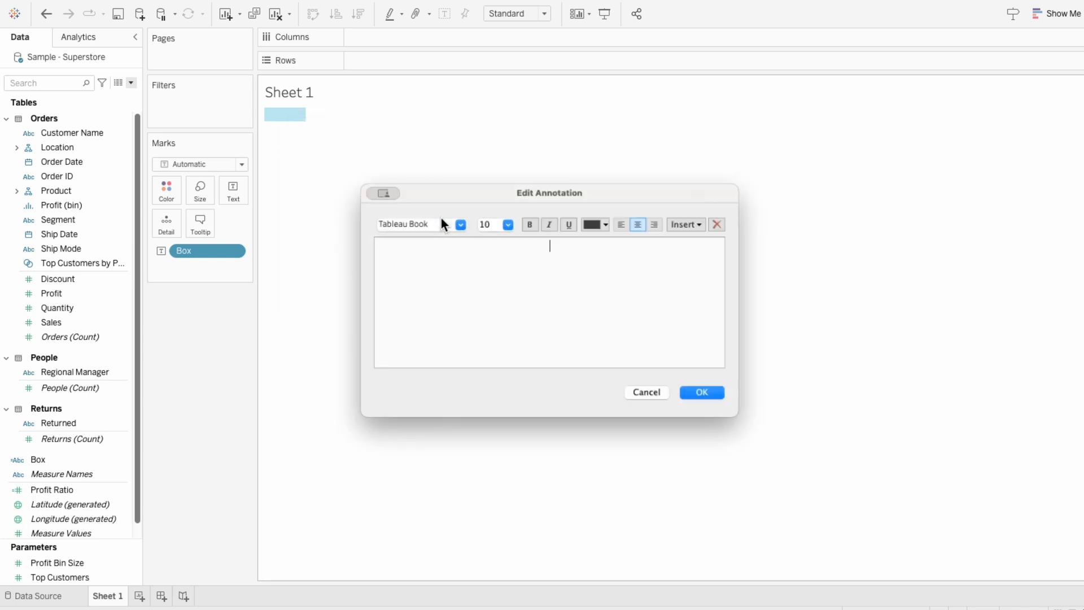
pyautogui.click(715, 398)
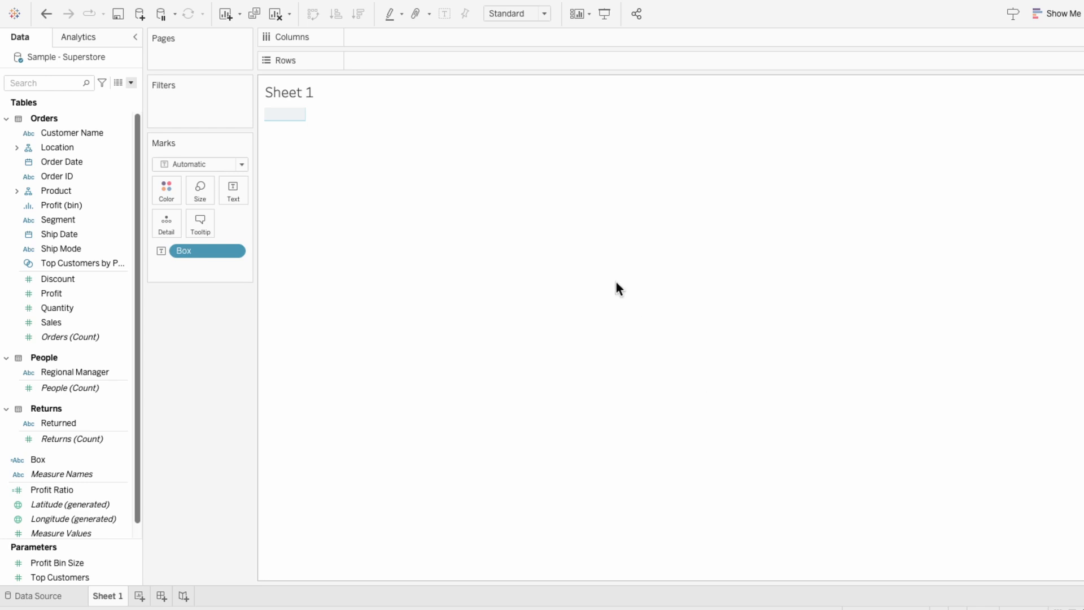
pyautogui.click(496, 14)
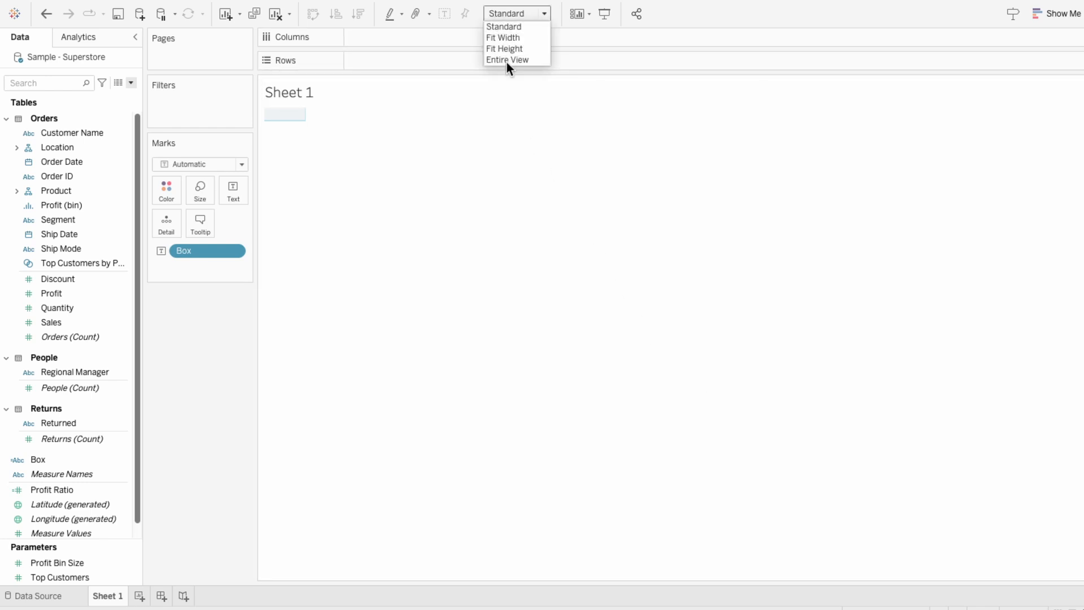
pyautogui.click(506, 62)
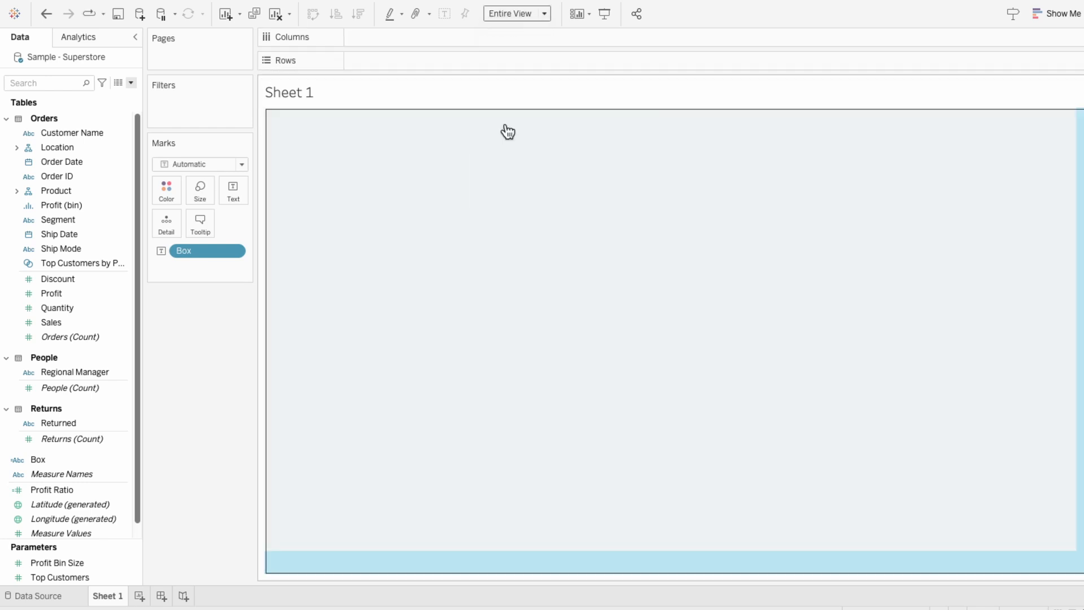
# Format the area annotation with the light grey custom shading at full opacity
pyautogui.click(506, 230)
pyautogui.rightClick(506, 228)
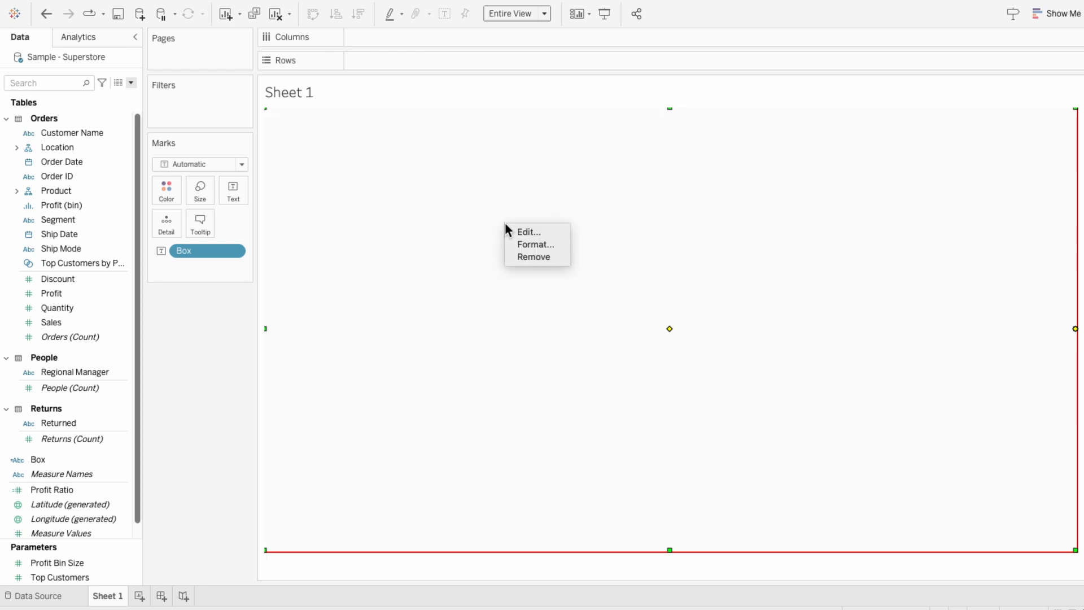
pyautogui.click(519, 245)
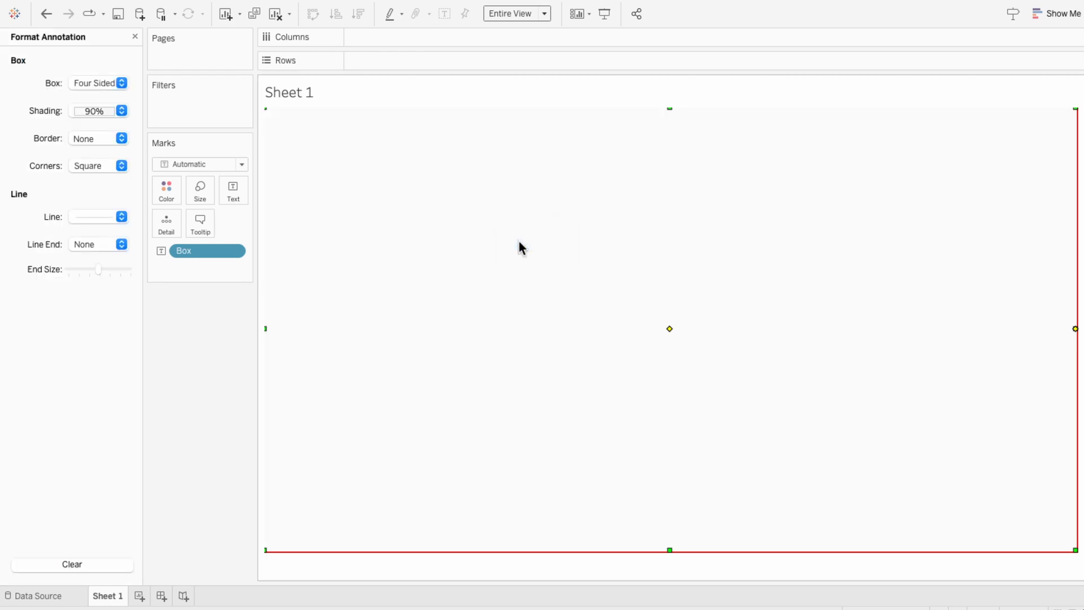
pyautogui.click(88, 112)
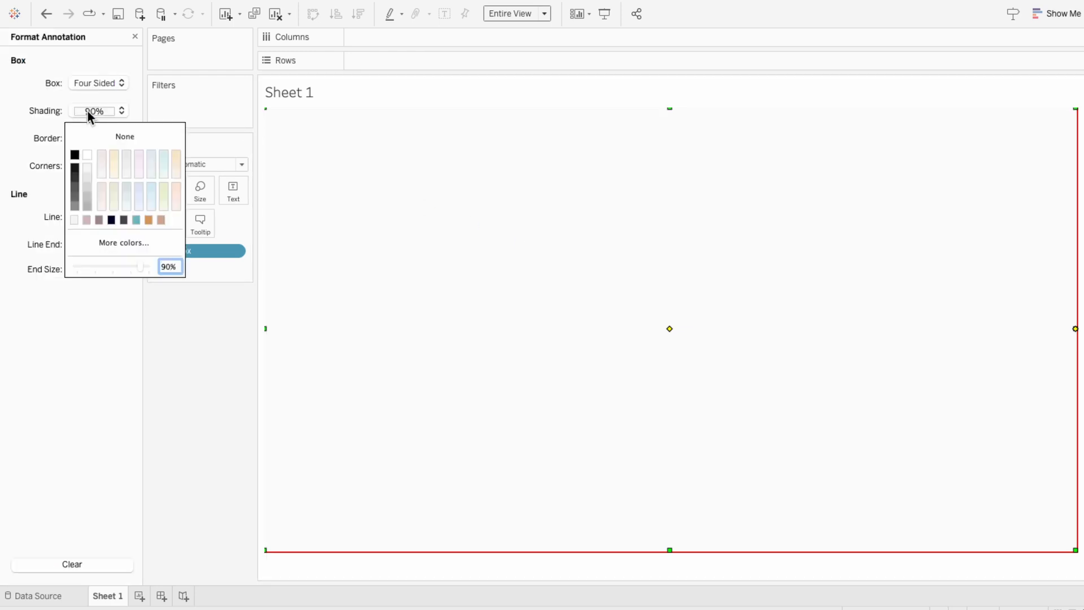
pyautogui.click(72, 216)
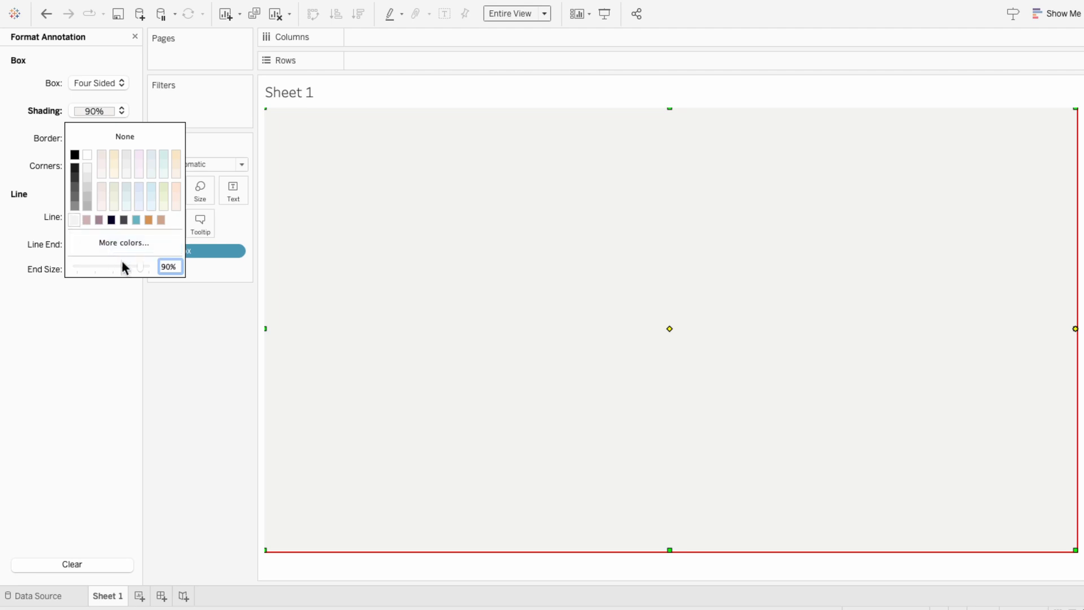
pyautogui.moveTo(140, 267); pyautogui.dragTo(151, 268)
pyautogui.click(43, 178)
# Set the annotation's corners to Rounded and shift it slightly inward from the upper-left edge of the sheet area
pyautogui.click(110, 168)
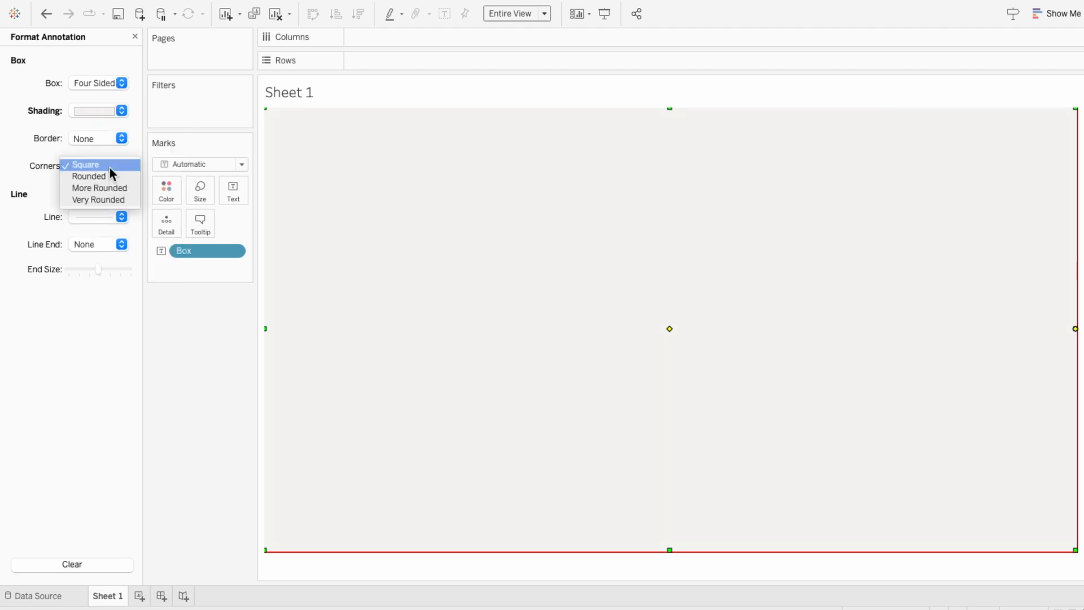
pyautogui.click(107, 177)
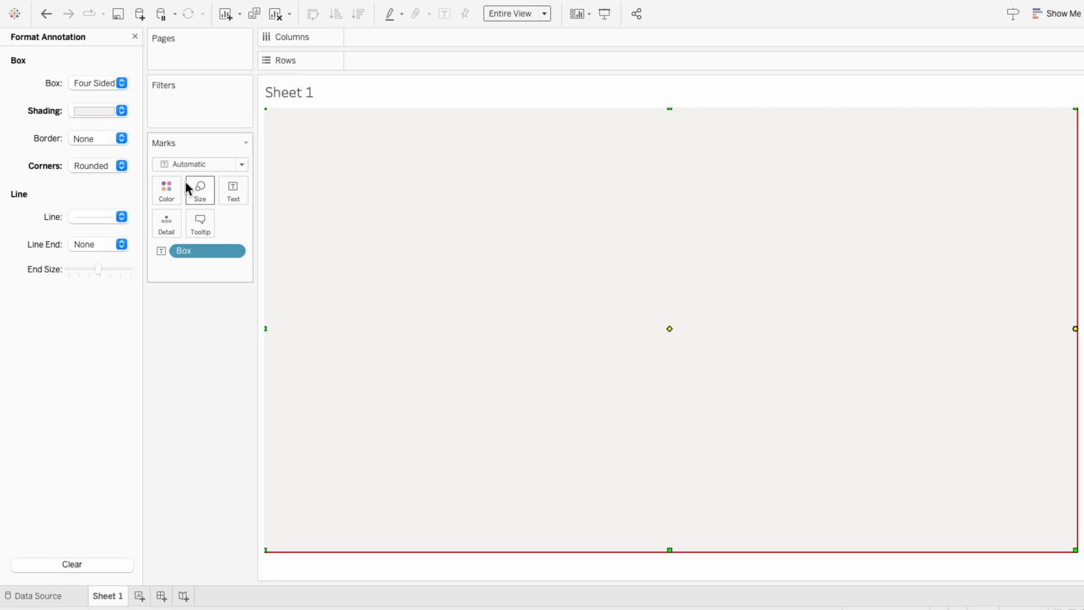
pyautogui.click(417, 199)
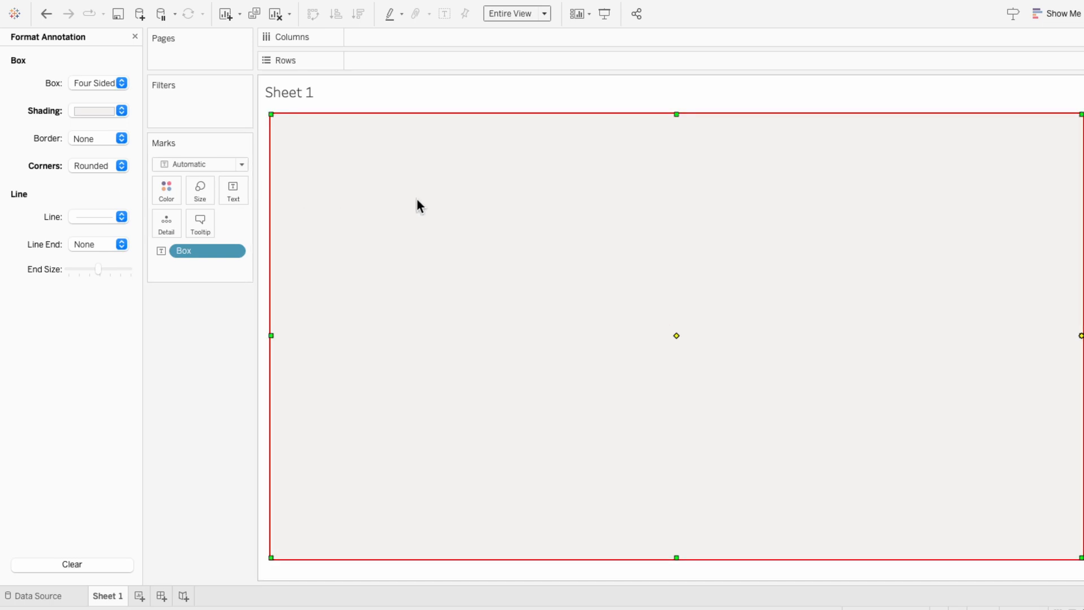
# Add a second empty area annotation and enlarge it to fill the lower-left part of the grey box
pyautogui.click(399, 117)
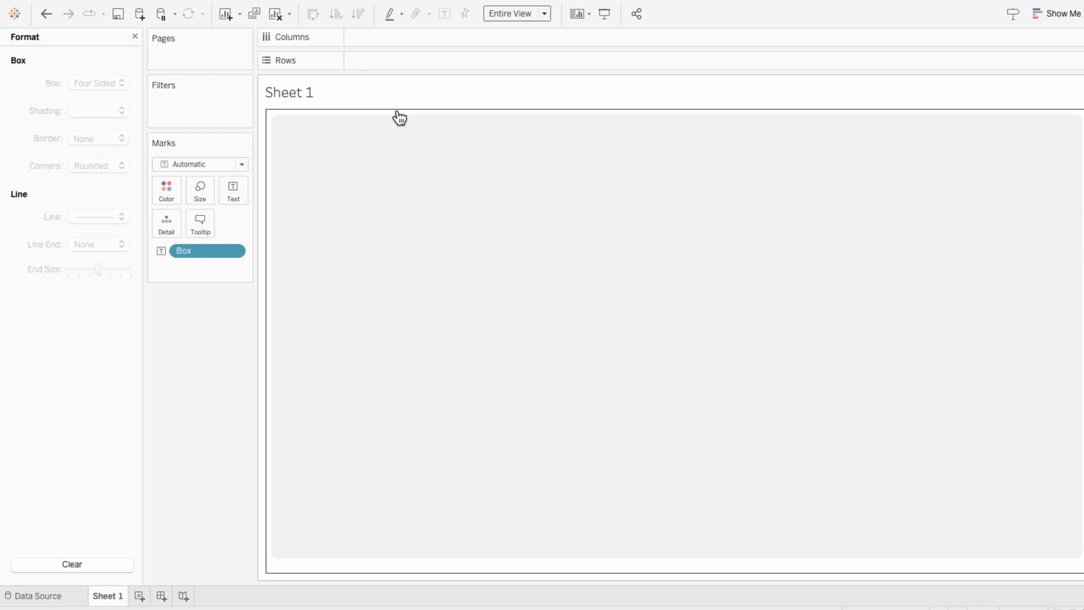
pyautogui.rightClick(398, 111)
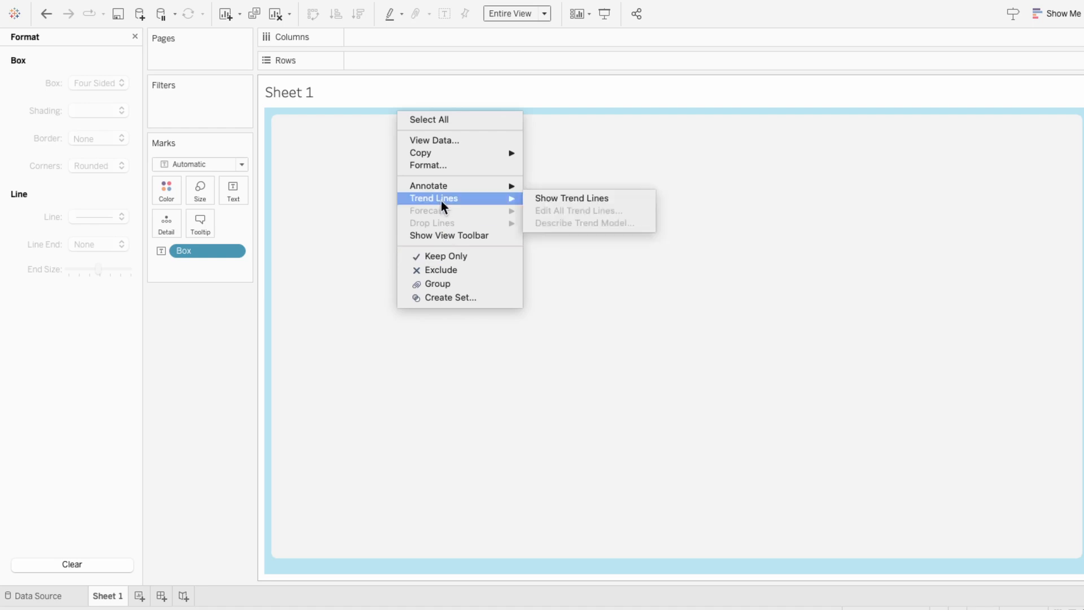
pyautogui.moveTo(440, 189)
pyautogui.click(551, 207)
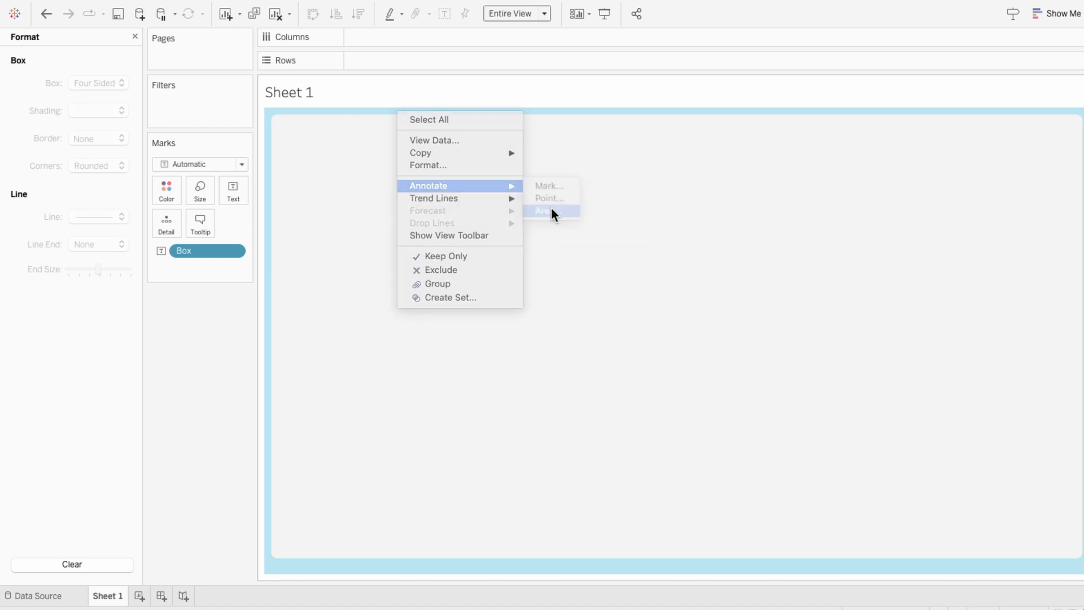
pyautogui.click(715, 397)
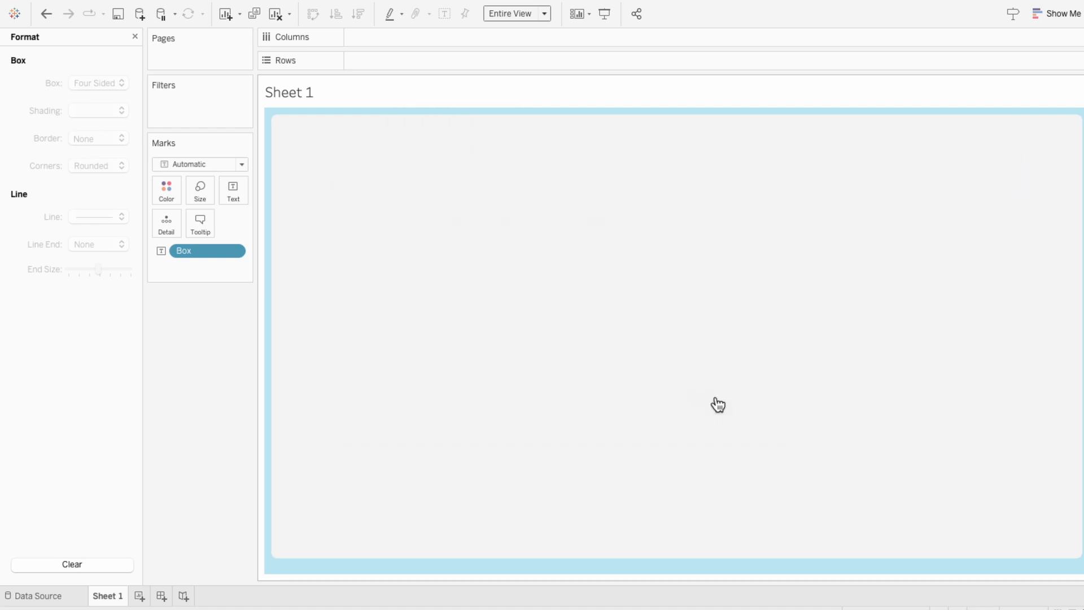
pyautogui.moveTo(408, 157)
pyautogui.mouseDown()
pyautogui.moveTo(412, 148)
pyautogui.moveTo(387, 280)
pyautogui.moveTo(382, 263)
pyautogui.moveTo(351, 274)
pyautogui.moveTo(357, 331)
pyautogui.moveTo(683, 532)
pyautogui.mouseUp()
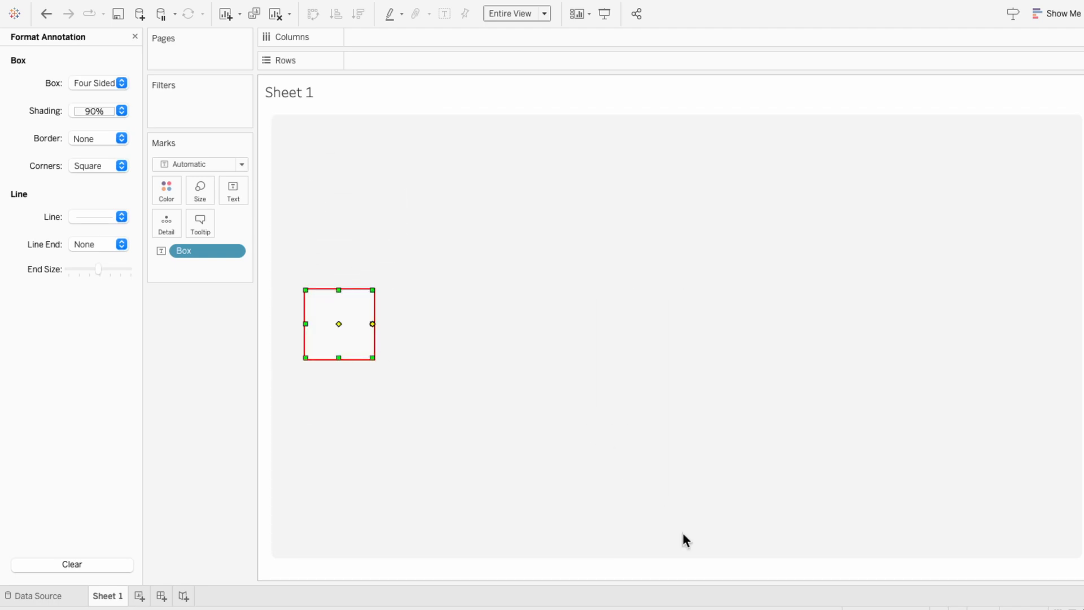
# Format the lower-left annotation with the custom light blue shading at 100% opacity and Rounded corners
pyautogui.rightClick(410, 353)
pyautogui.click(435, 378)
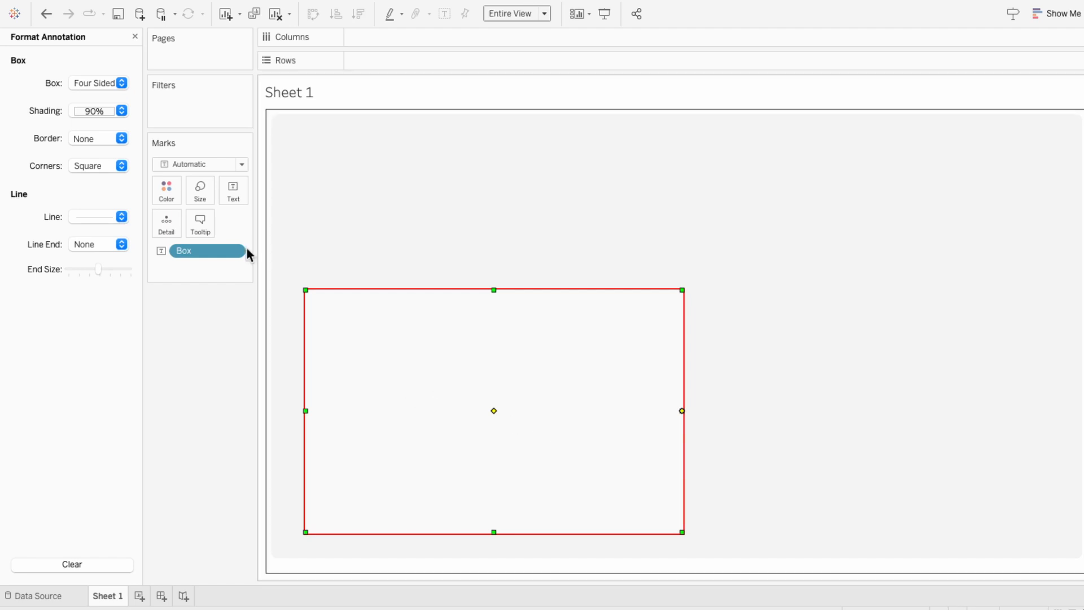
pyautogui.click(90, 111)
pyautogui.click(75, 219)
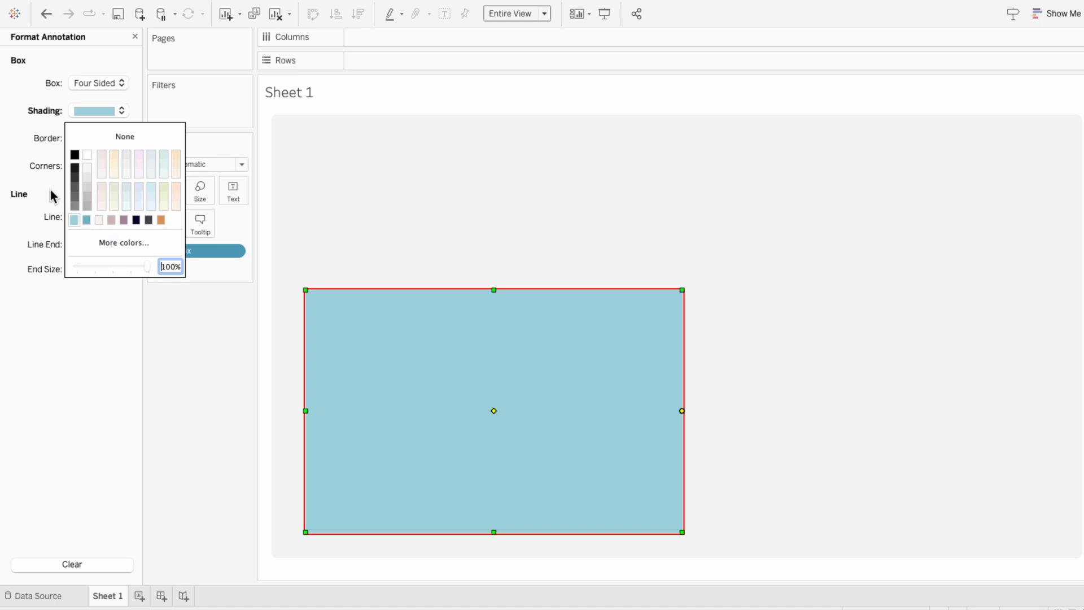
pyautogui.click(76, 170)
pyautogui.click(79, 169)
pyautogui.click(79, 178)
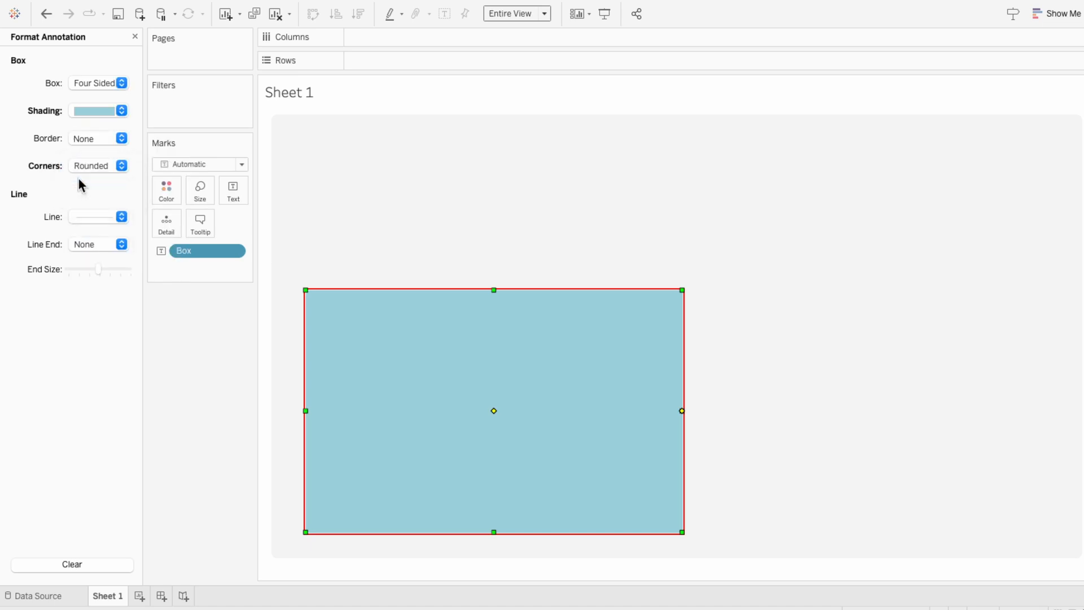
pyautogui.click(274, 288)
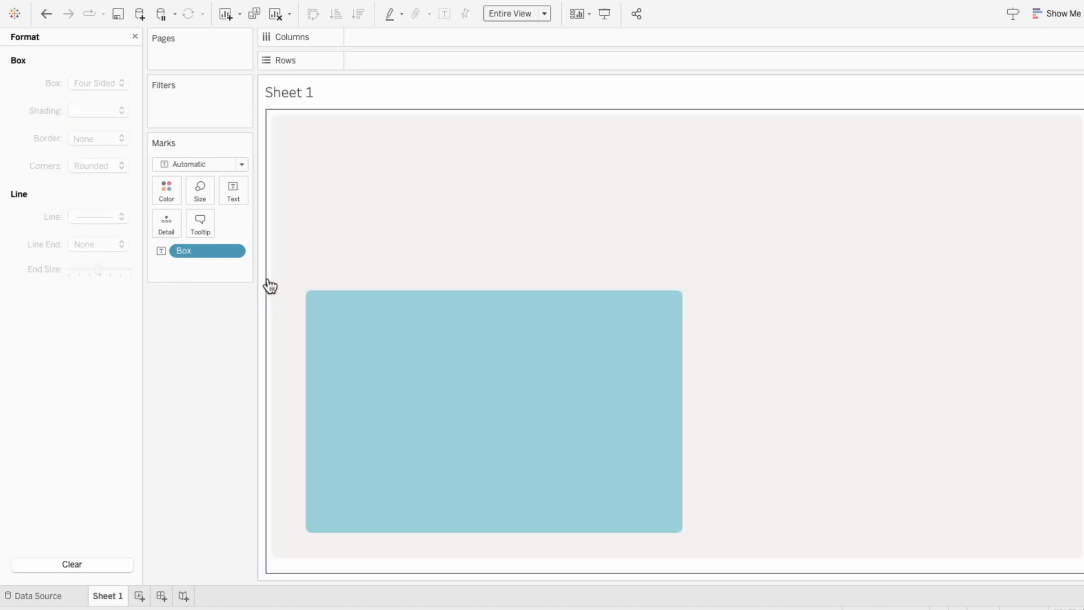
# Add a third empty area annotation, positioned and sized to fill the upper-right part of the grey box
pyautogui.rightClick(268, 281)
pyautogui.moveTo(307, 352)
pyautogui.click(419, 378)
pyautogui.click(703, 401)
pyautogui.moveTo(292, 290)
pyautogui.mouseDown()
pyautogui.moveTo(730, 215)
pyautogui.moveTo(730, 185)
pyautogui.mouseUp()
pyautogui.moveTo(774, 206); pyautogui.dragTo(1054, 317)
# Format the upper-right annotation with dark grey shading and Rounded corners
pyautogui.click(88, 113)
pyautogui.click(87, 164)
pyautogui.click(266, 203)
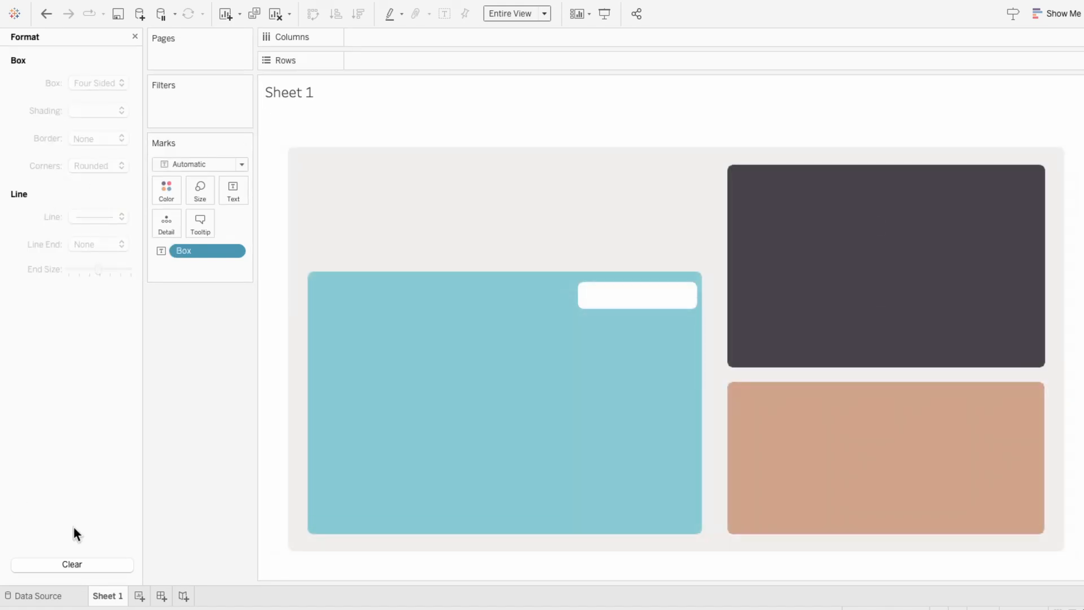
# Rename Sheet 1 as Background
pyautogui.doubleClick(108, 597)
pyautogui.write('Background')
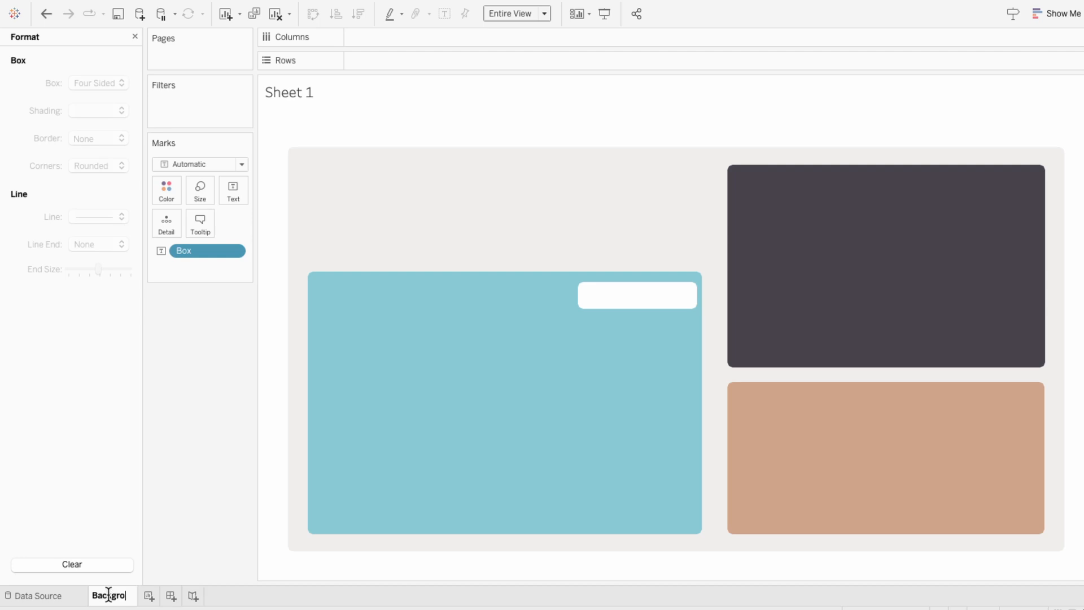
pyautogui.press('Return')
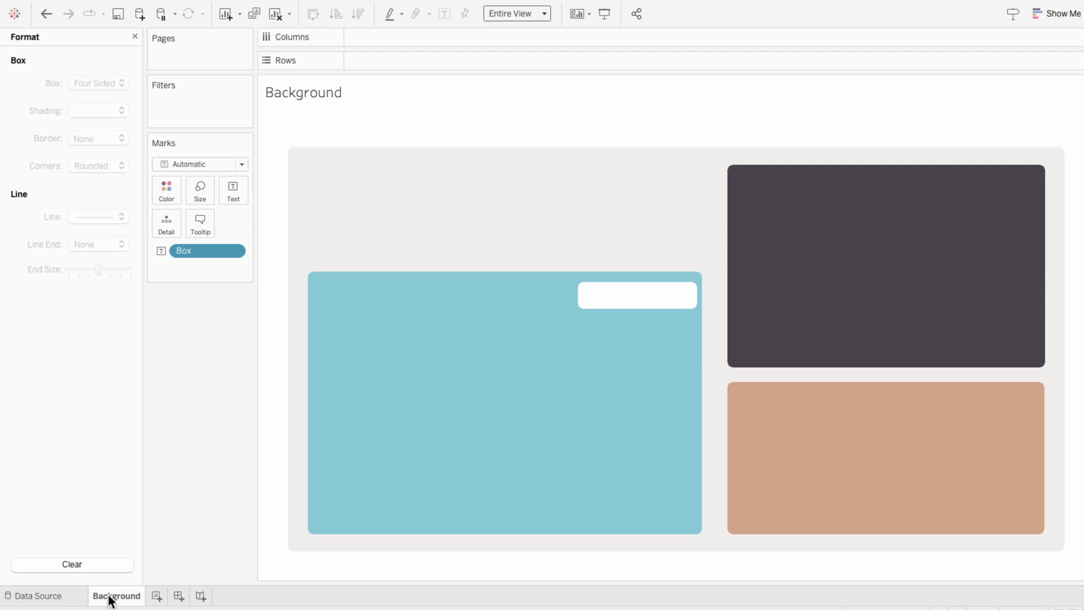
# Create a new dashboard, place it before the Background sheet and set its fixed width to 1300 px
pyautogui.click(178, 595)
pyautogui.moveTo(181, 601); pyautogui.dragTo(99, 602)
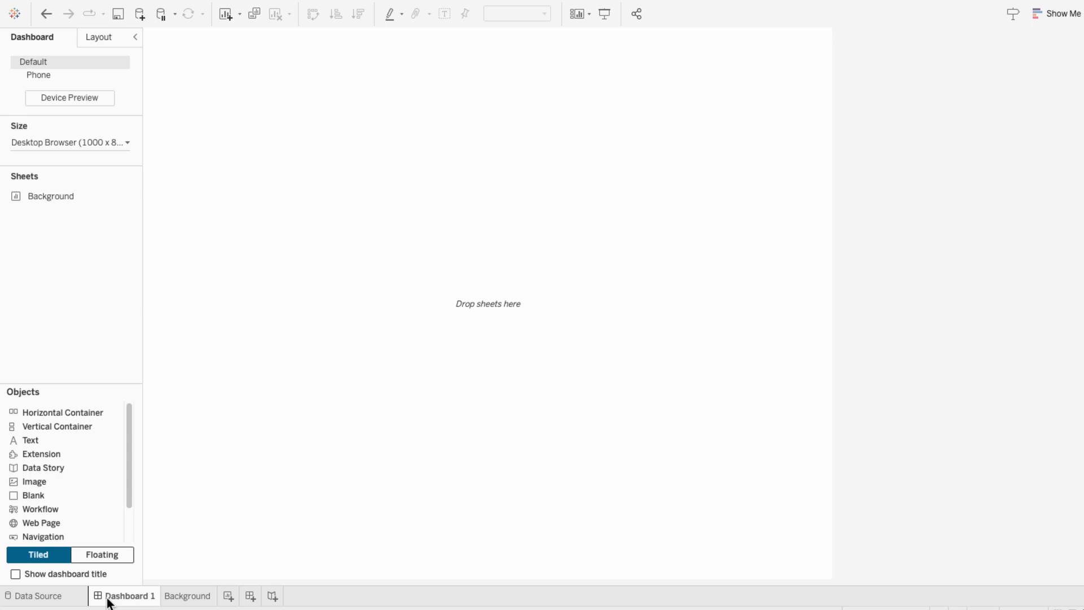
pyautogui.click(42, 143)
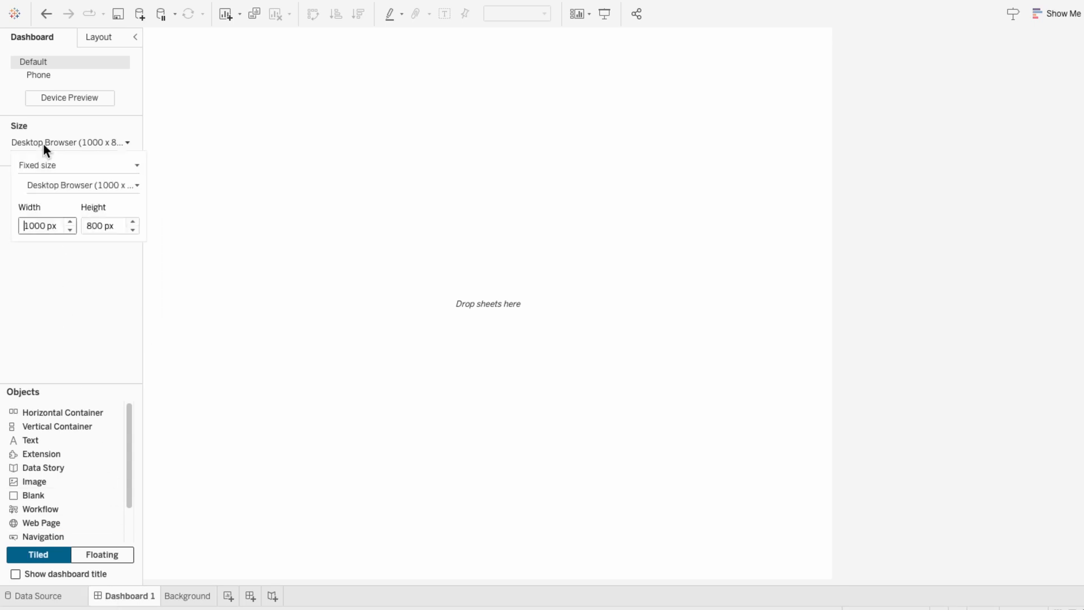
pyautogui.doubleClick(31, 225)
pyautogui.write('1300')
pyautogui.press('Return')
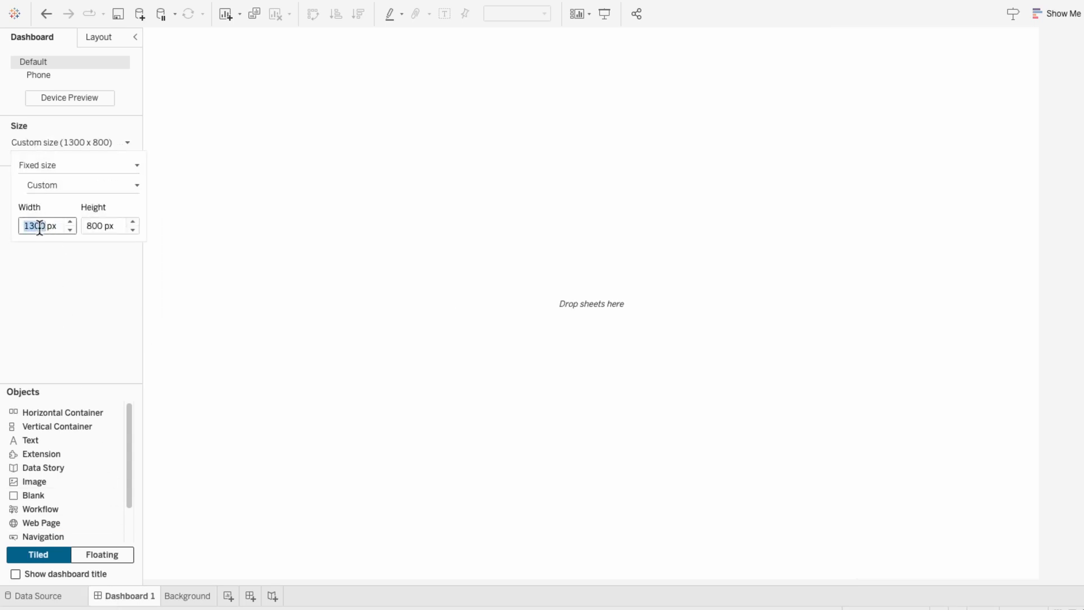
pyautogui.click(52, 298)
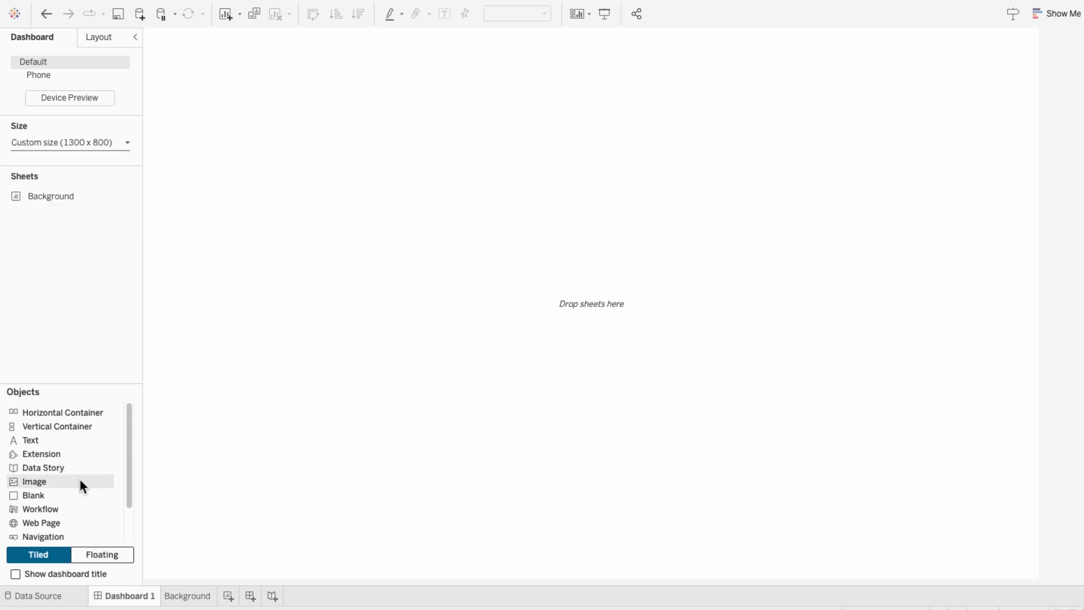
# Add the Background sheet to the dashboard as a floating item and hide its title
pyautogui.click(102, 550)
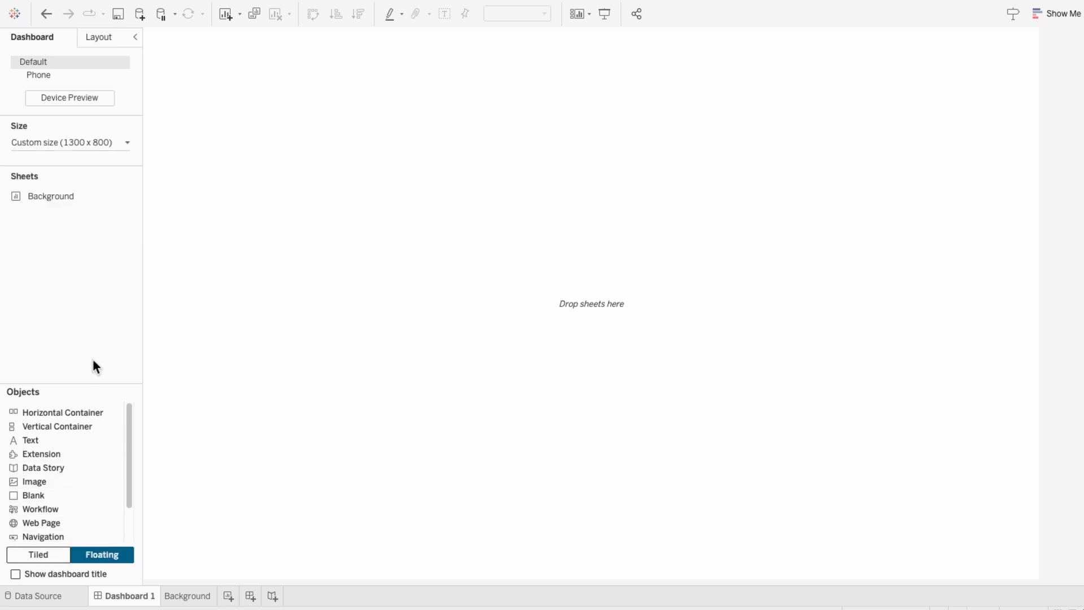
pyautogui.moveTo(52, 195); pyautogui.dragTo(209, 138)
pyautogui.rightClick(217, 147)
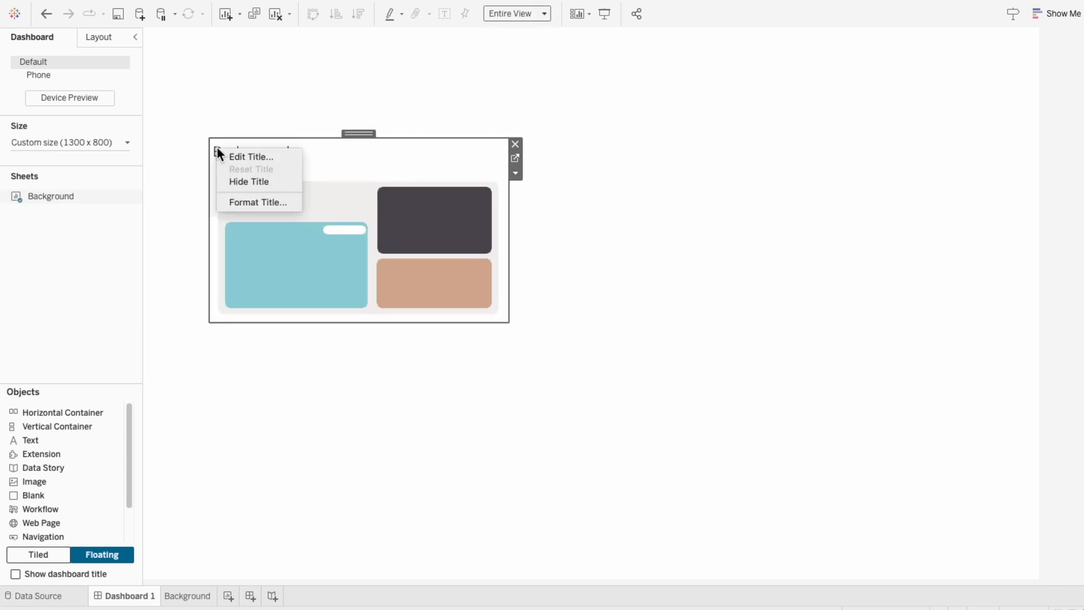
pyautogui.click(233, 182)
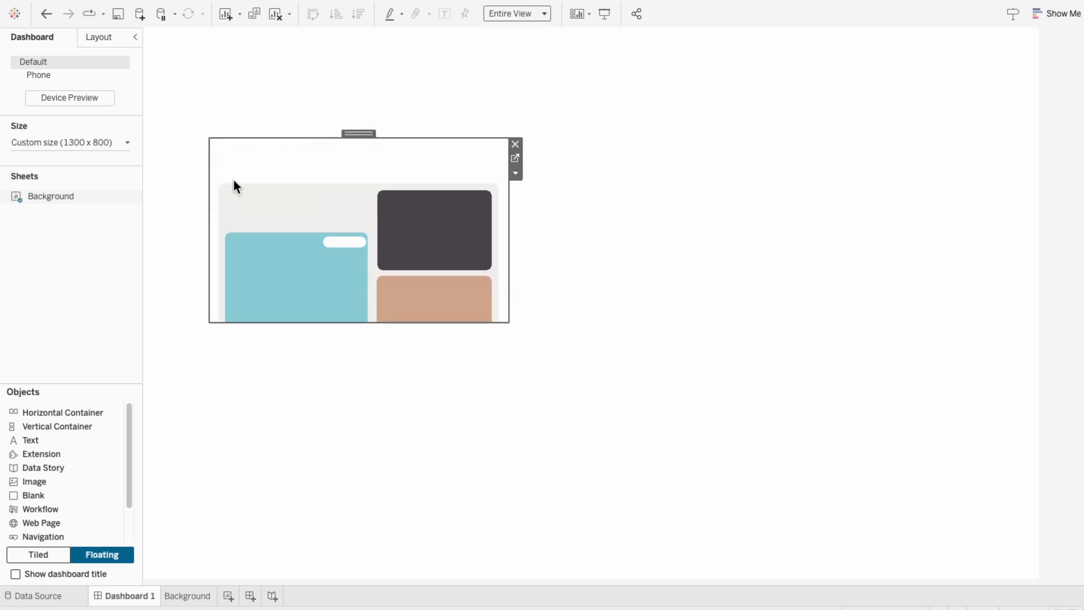
# Set the floating Background sheet's position to x 0, y 0 and its size to 1300 by 800
pyautogui.click(98, 44)
pyautogui.click(30, 170)
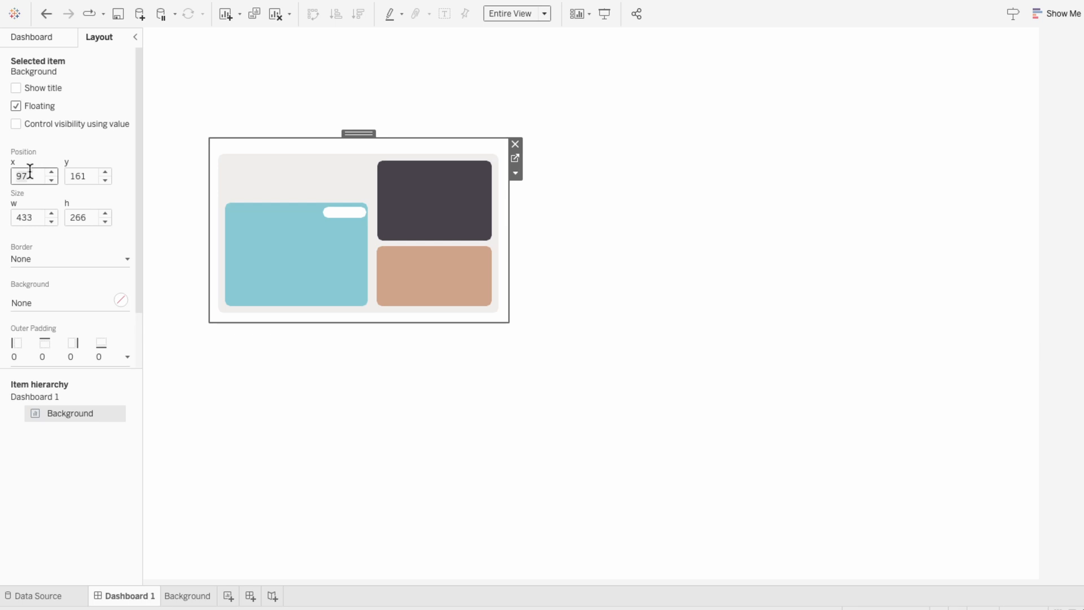
pyautogui.write('0')
pyautogui.press('Tab')
pyautogui.write('1300')
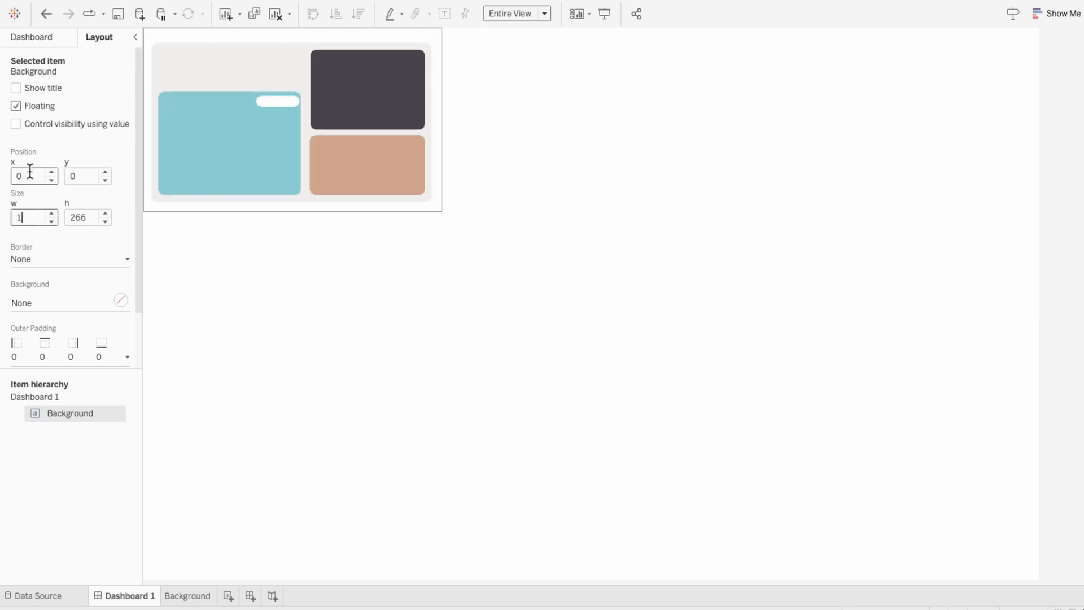
pyautogui.press('Tab')
pyautogui.write('800')
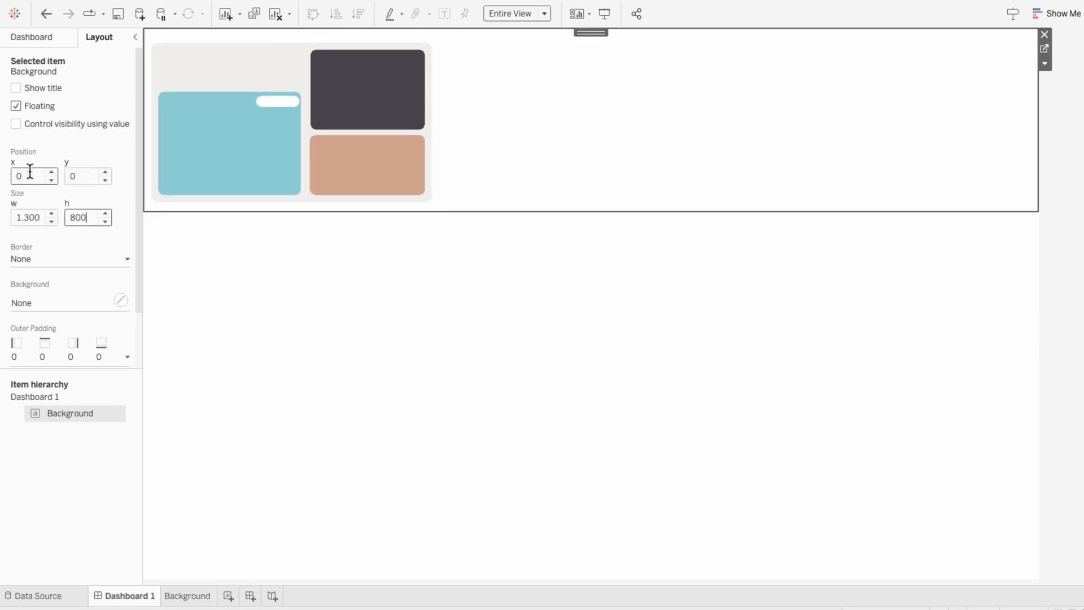
pyautogui.press('Return')
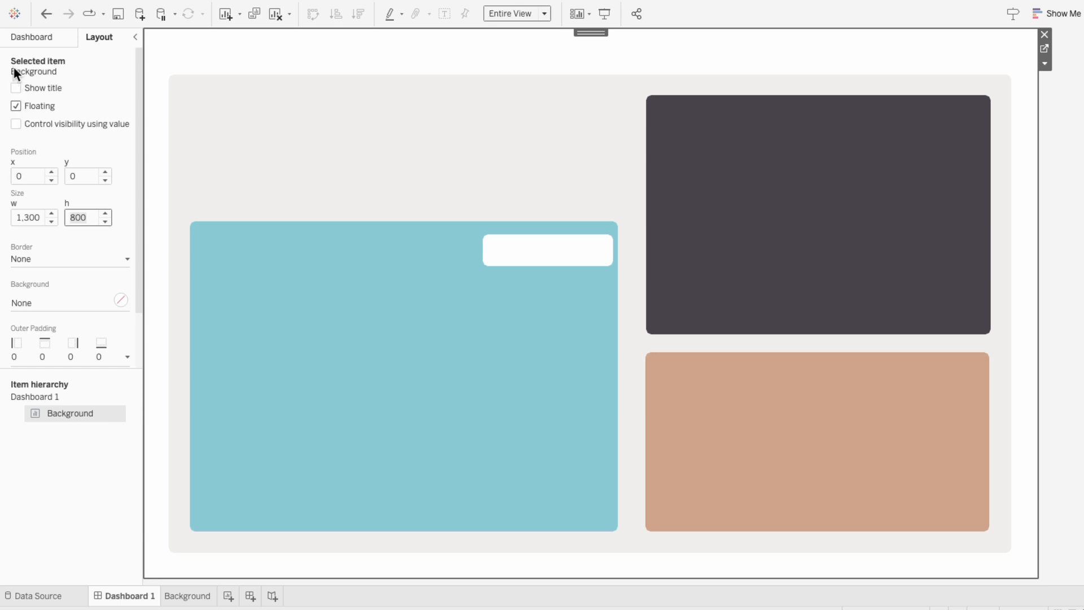
# Insert a floating image object on the dashboard using Blue Gradient Box.png with Fit Image enabled
pyautogui.click(17, 42)
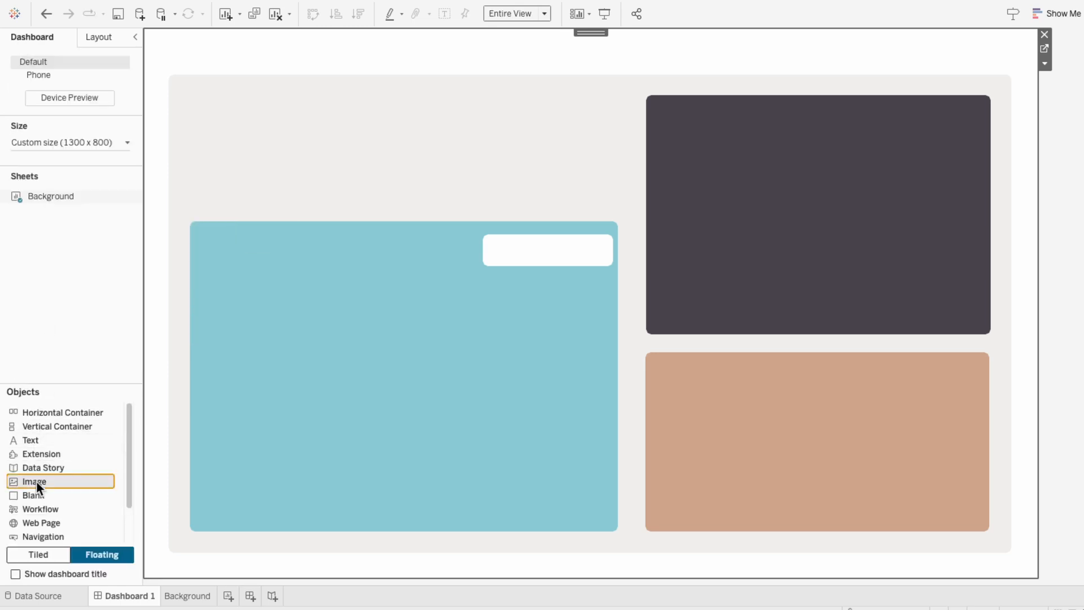
pyautogui.moveTo(36, 480); pyautogui.dragTo(385, 235)
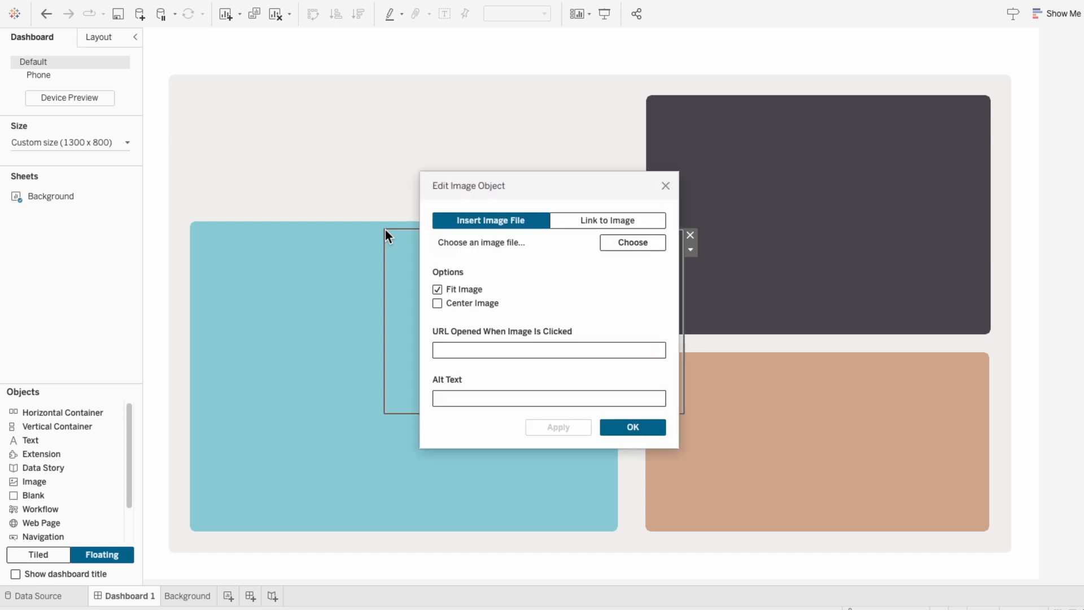
pyautogui.click(609, 243)
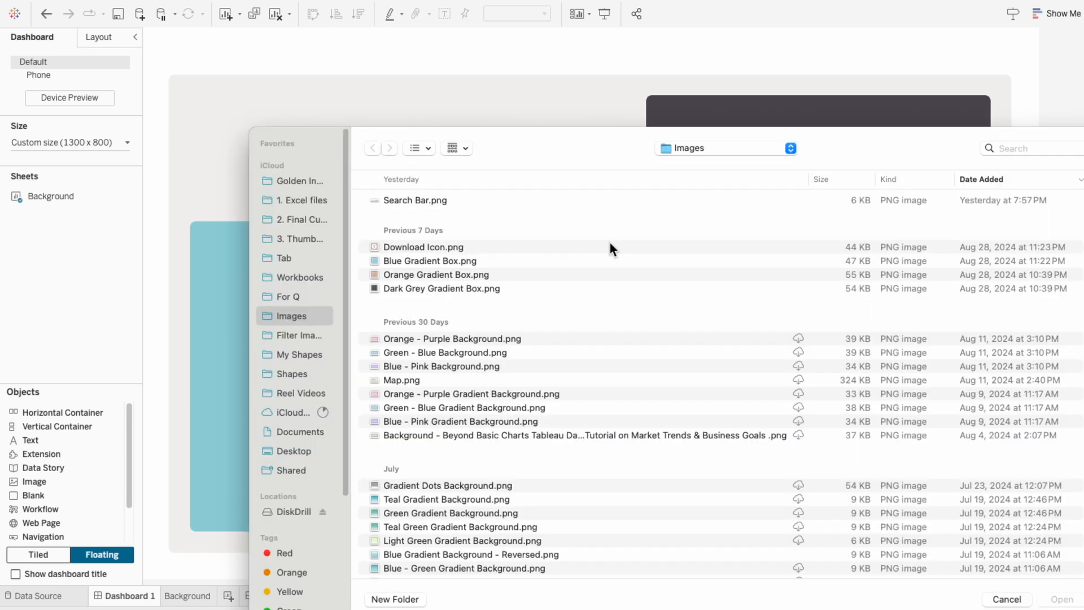
pyautogui.doubleClick(524, 260)
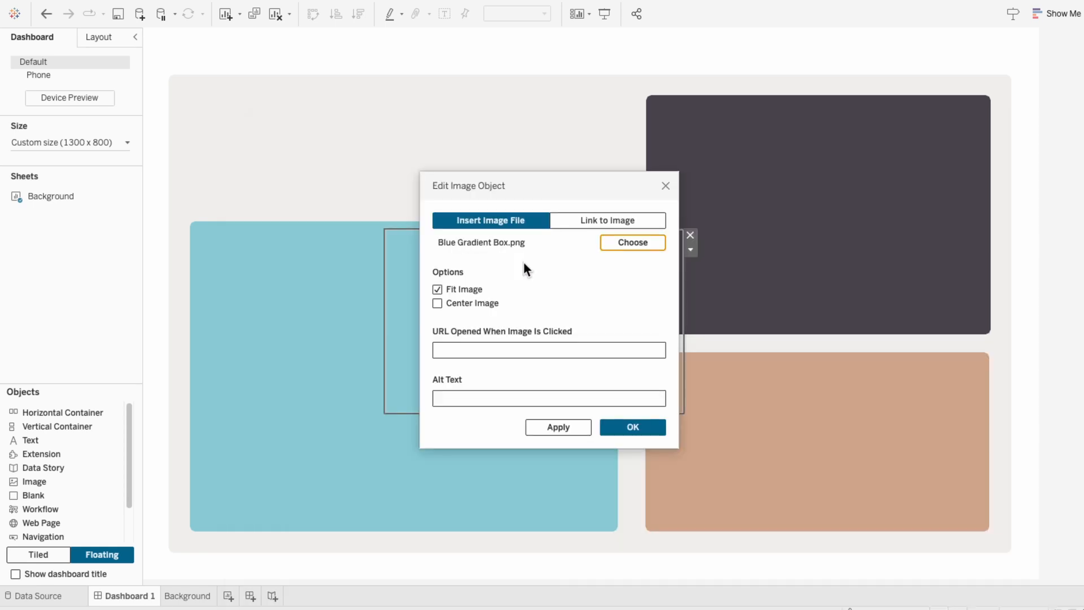
pyautogui.click(647, 432)
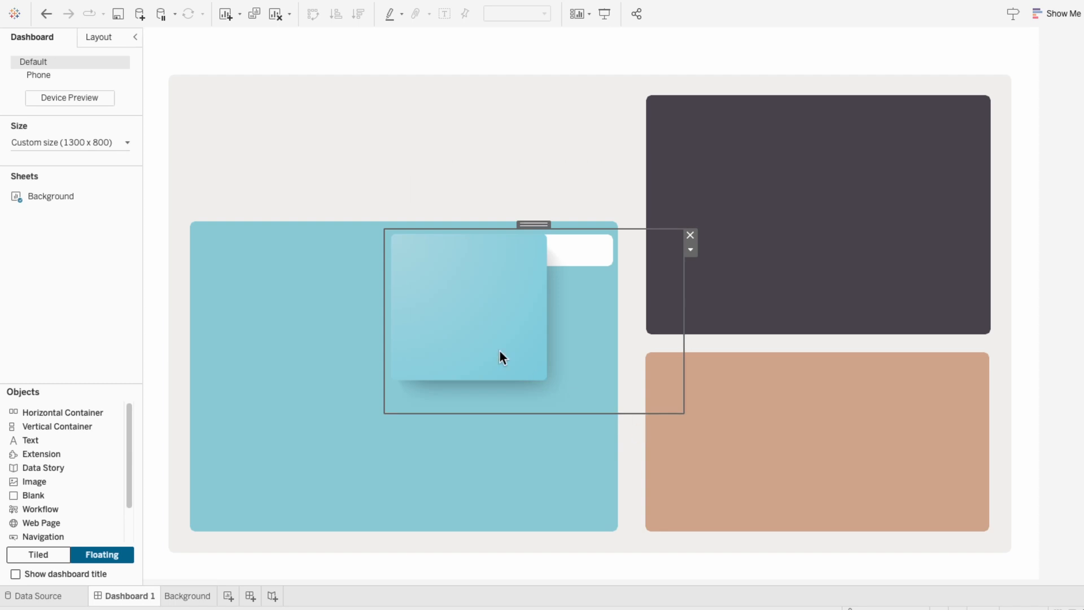
# Set the blue gradient image's position to x 63, y 94 and its size to 222 by 205
pyautogui.click(98, 39)
pyautogui.doubleClick(31, 176)
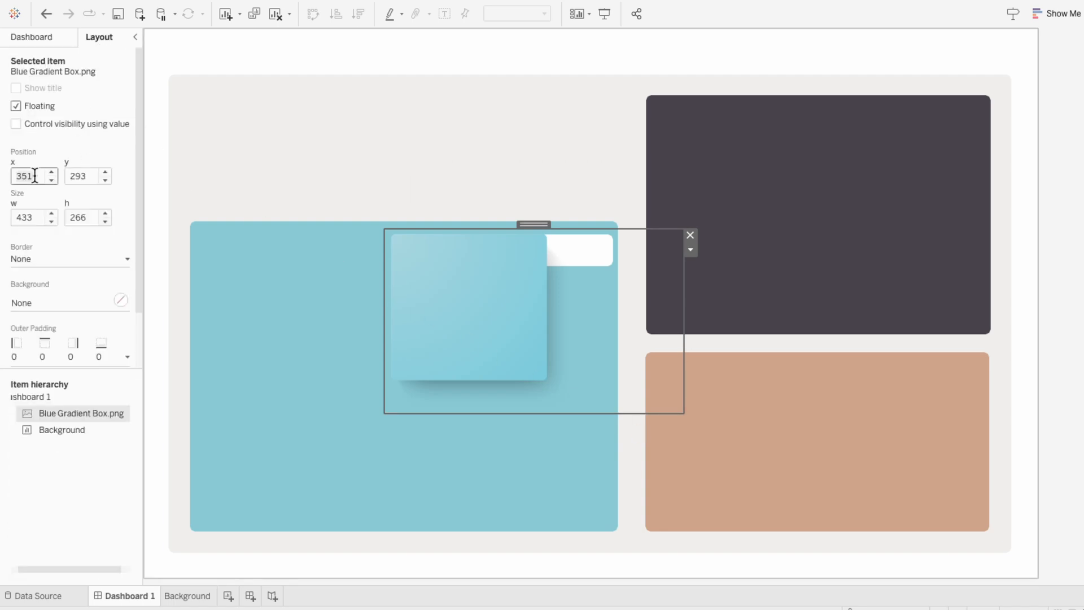
pyautogui.write('63')
pyautogui.press('Tab')
pyautogui.write('94')
pyautogui.press('Tab')
pyautogui.write('222')
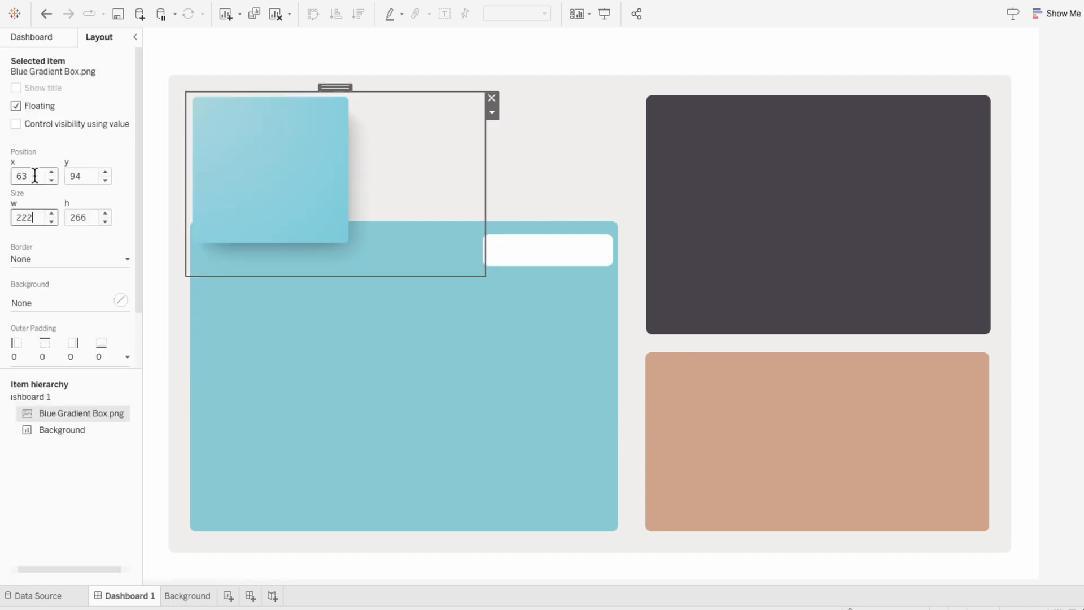
pyautogui.press('Tab')
pyautogui.write('205')
pyautogui.press('Return')
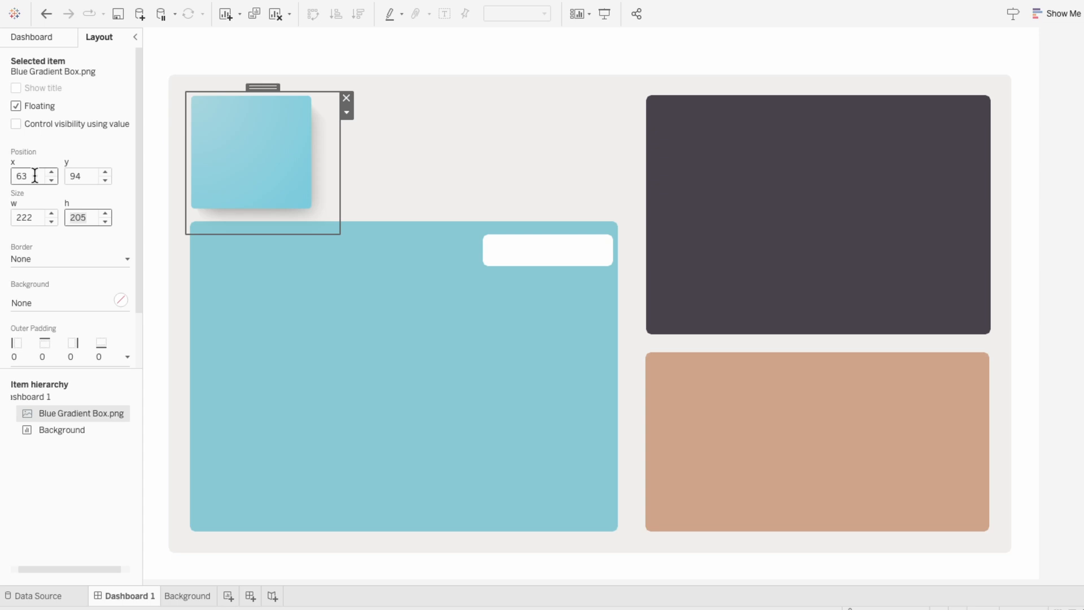
# Insert a second floating image object on the dashboard using Orange Gradient Box.png with Fit Image enabled
pyautogui.click(35, 42)
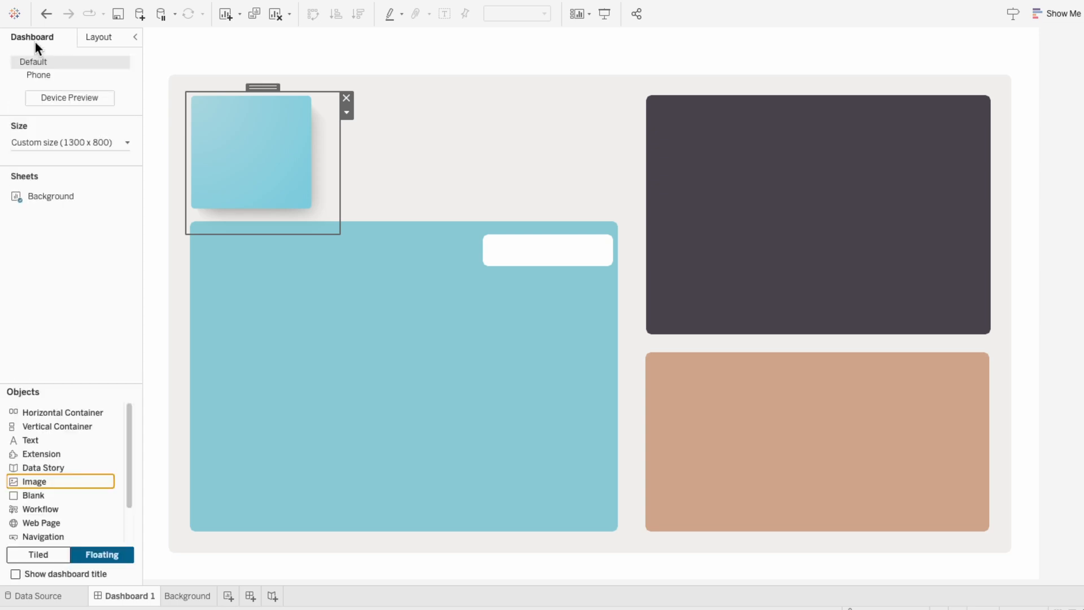
pyautogui.moveTo(32, 481); pyautogui.dragTo(402, 277)
pyautogui.click(636, 244)
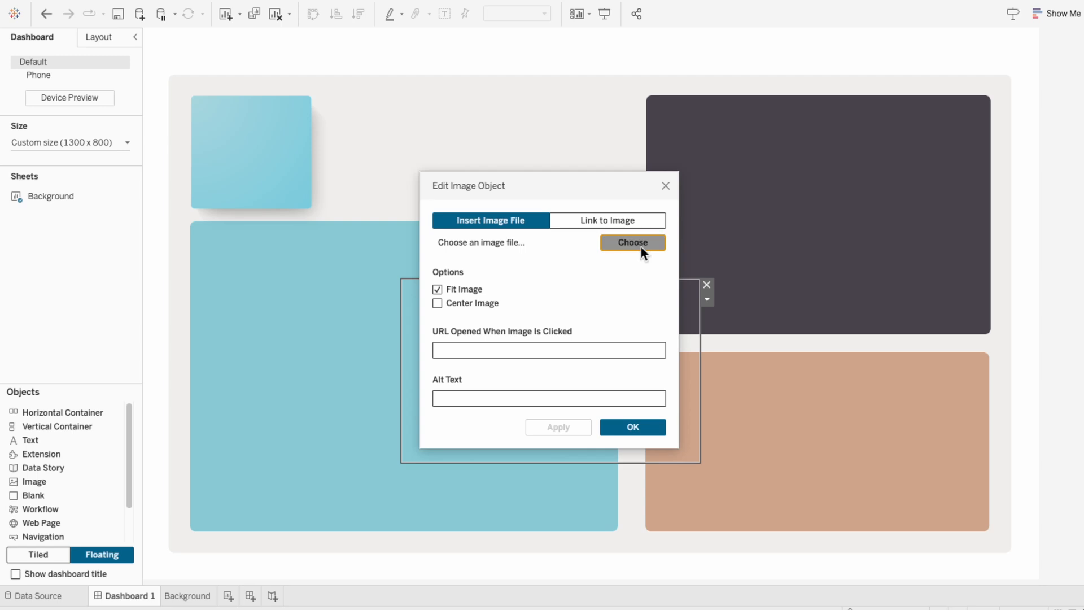
pyautogui.doubleClick(489, 274)
pyautogui.click(635, 429)
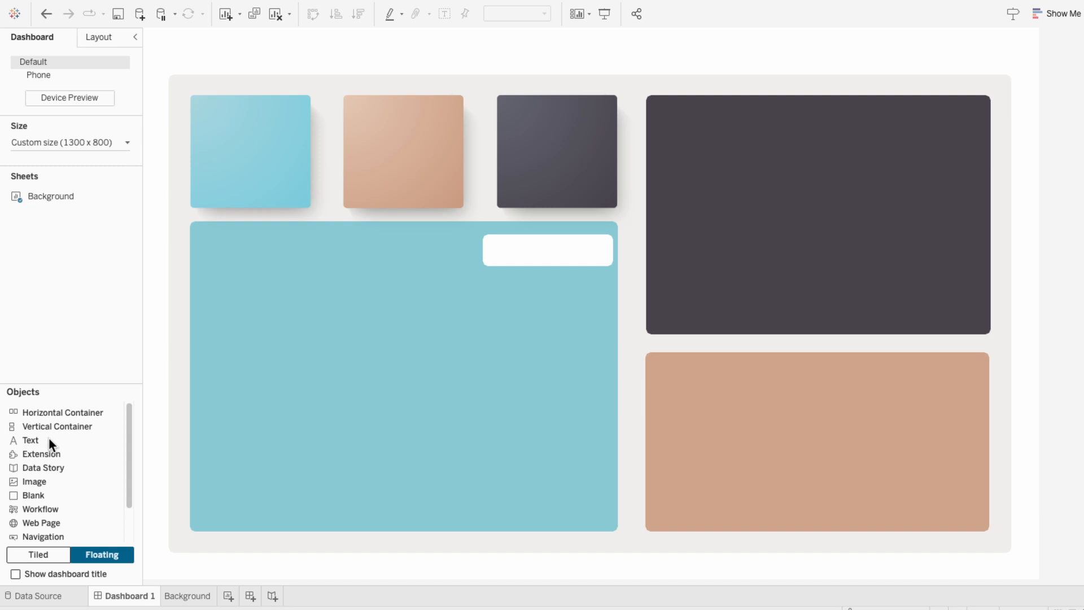
# Insert a floating text object on the dashboard reading Sales in white, bold Tableau Medium at size 15
pyautogui.moveTo(34, 427); pyautogui.dragTo(342, 318)
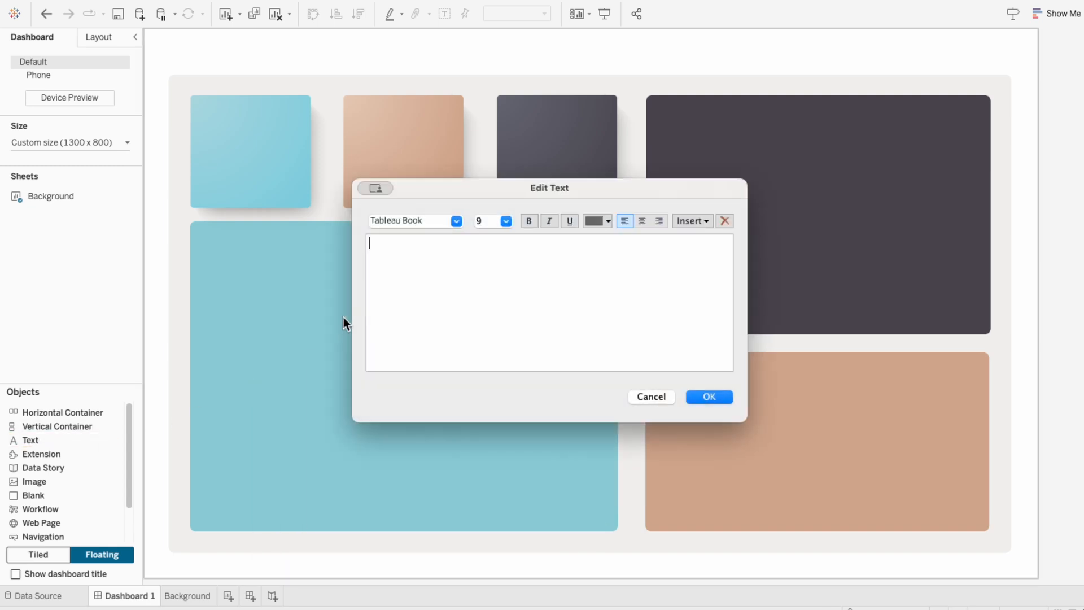
pyautogui.write('Sales')
pyautogui.moveTo(394, 243); pyautogui.dragTo(358, 244)
pyautogui.click(597, 222)
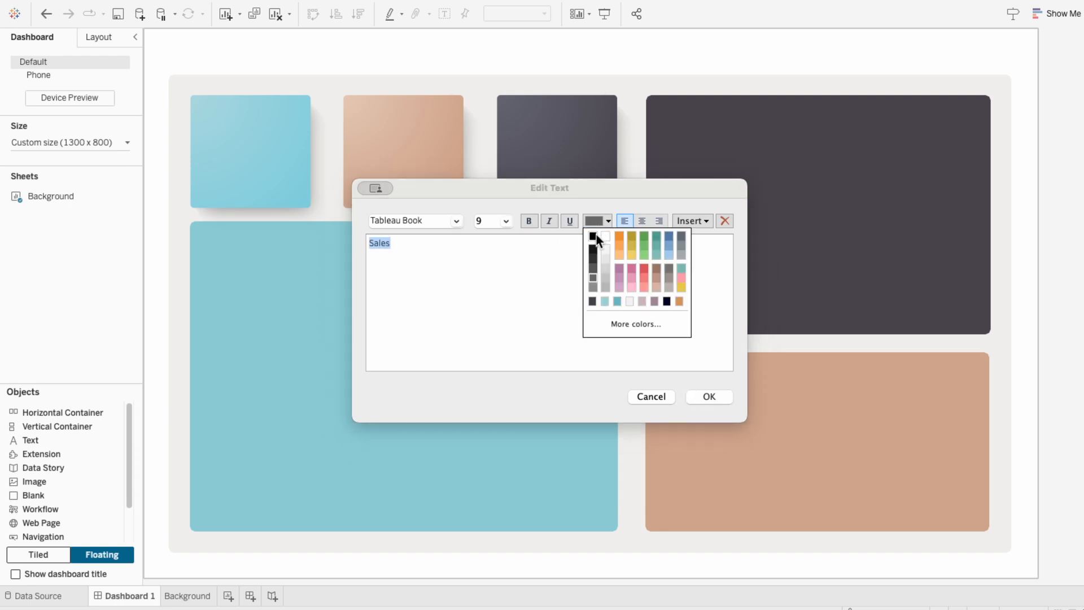
pyautogui.click(609, 235)
pyautogui.click(457, 222)
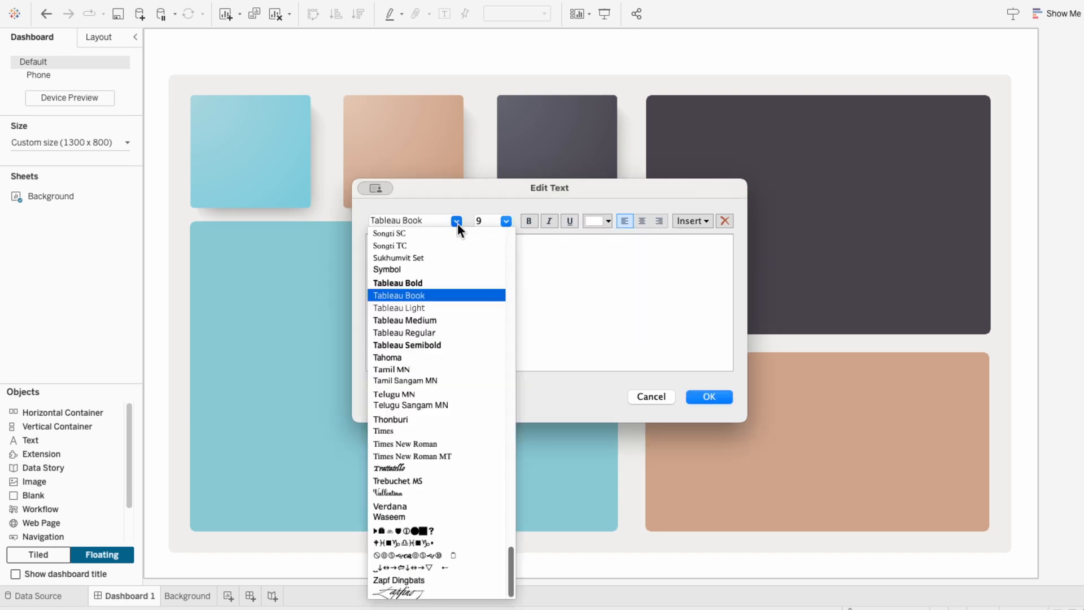
pyautogui.click(447, 319)
pyautogui.click(506, 221)
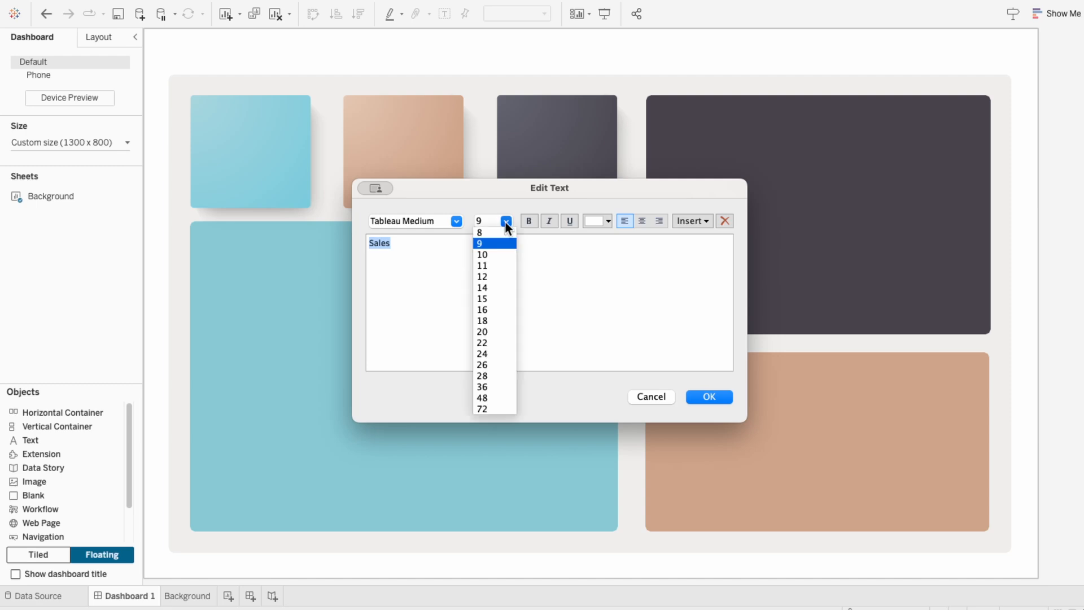
pyautogui.click(497, 298)
pyautogui.click(529, 220)
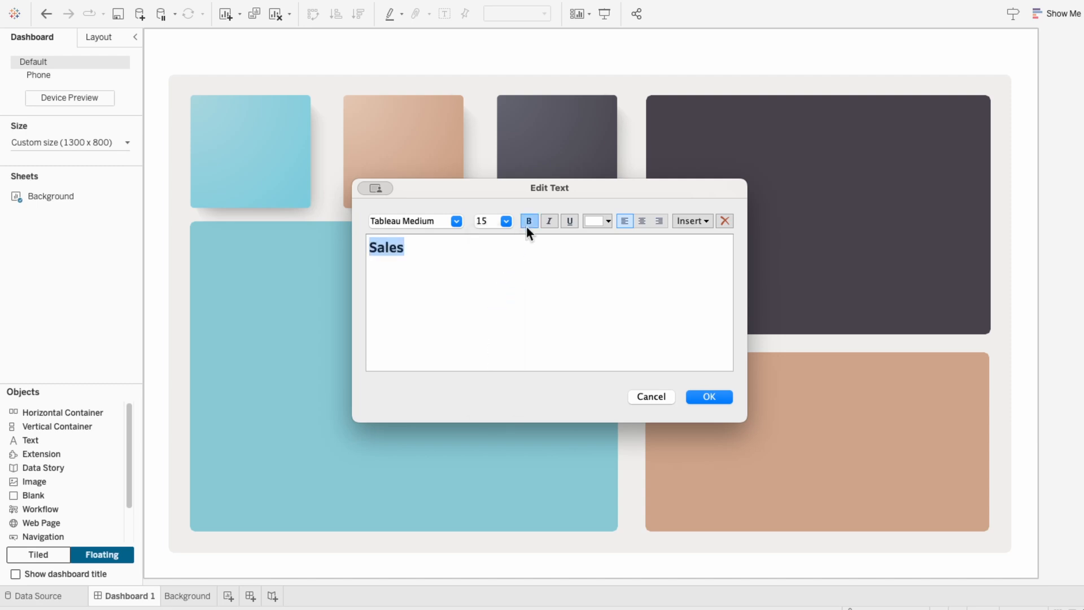
pyautogui.click(709, 396)
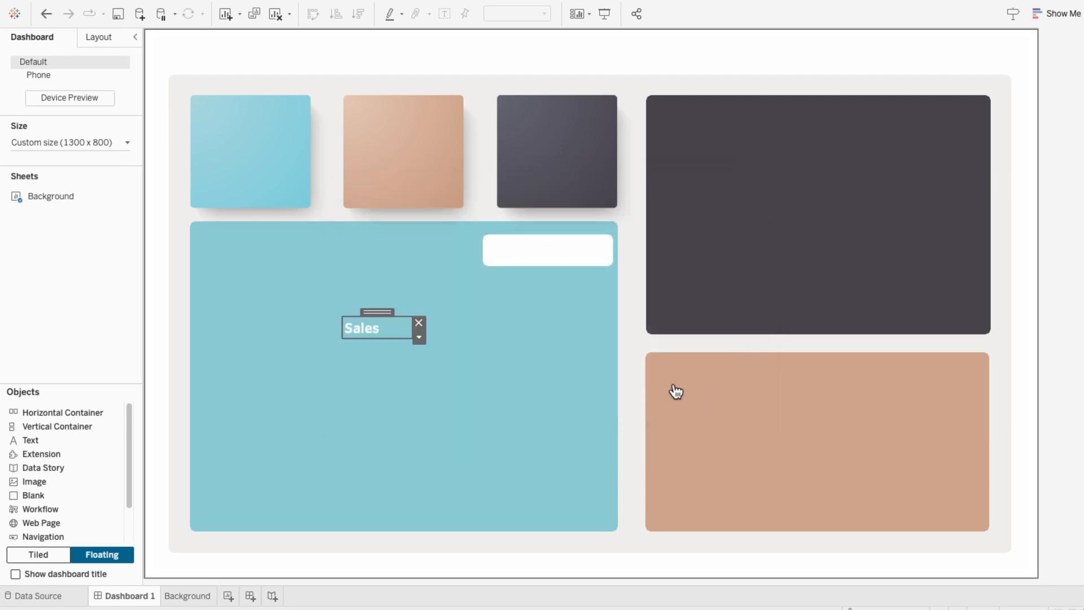
# Position the Sales label on the blue gradient card and put a copy on the orange card with its text changed to Orders
pyautogui.moveTo(379, 319); pyautogui.dragTo(377, 96)
pyautogui.rightClick(374, 106)
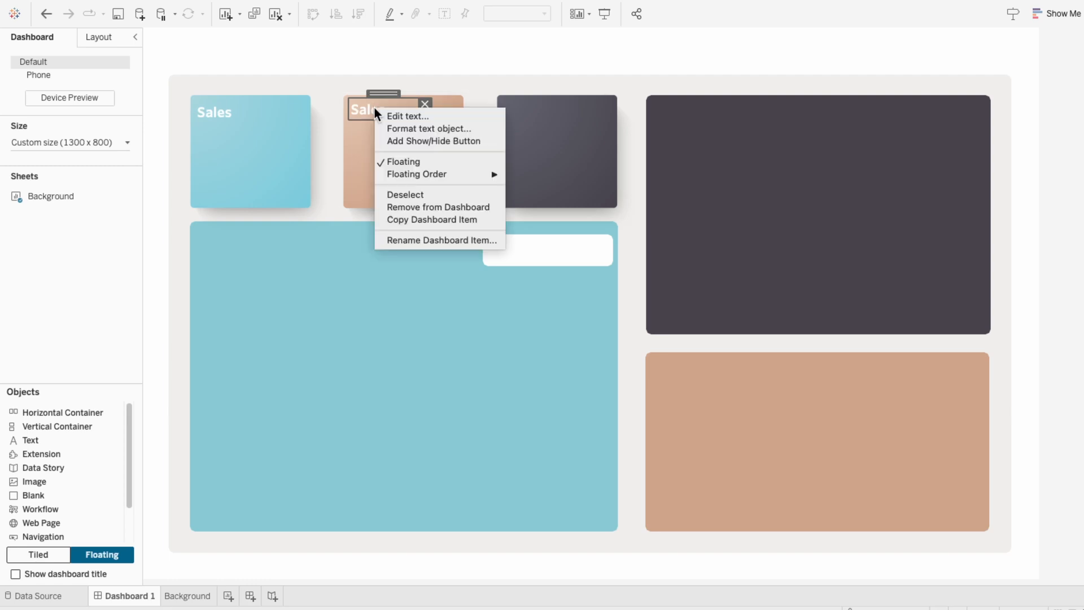
pyautogui.click(390, 115)
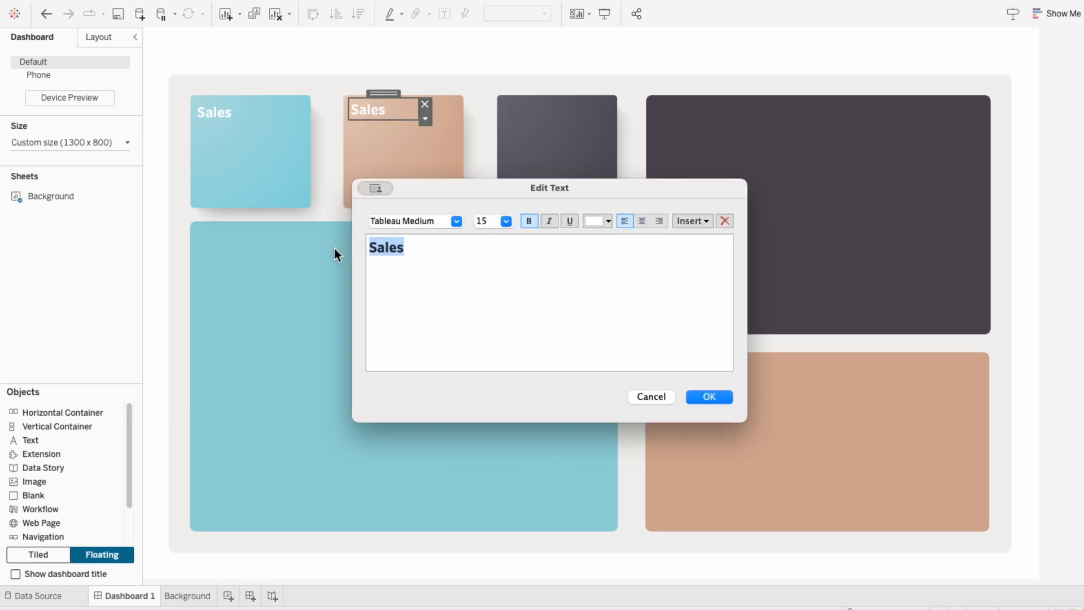
pyautogui.write('Orders')
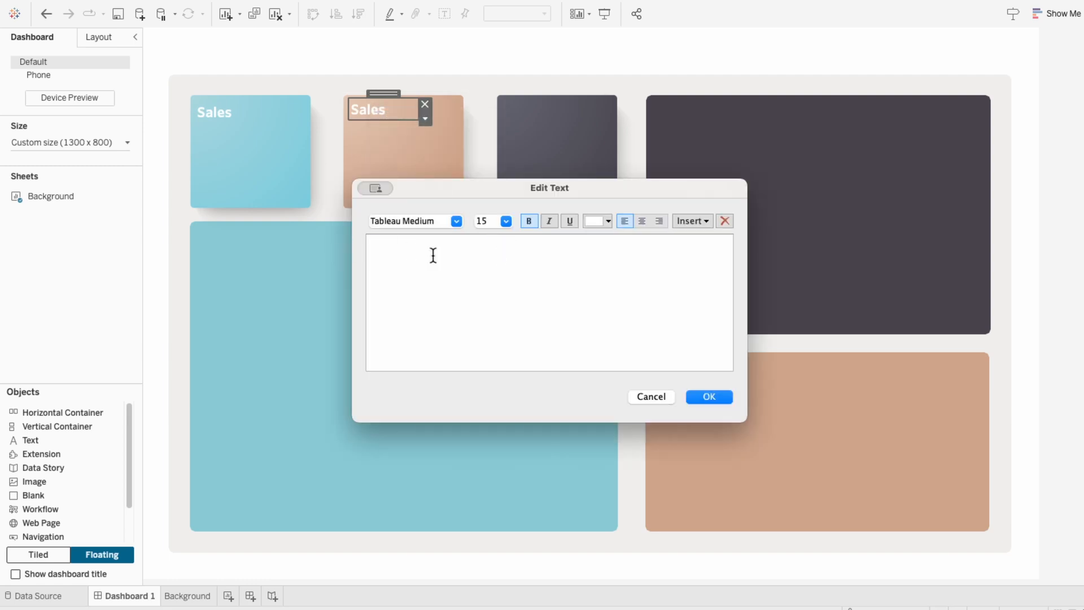
pyautogui.click(723, 397)
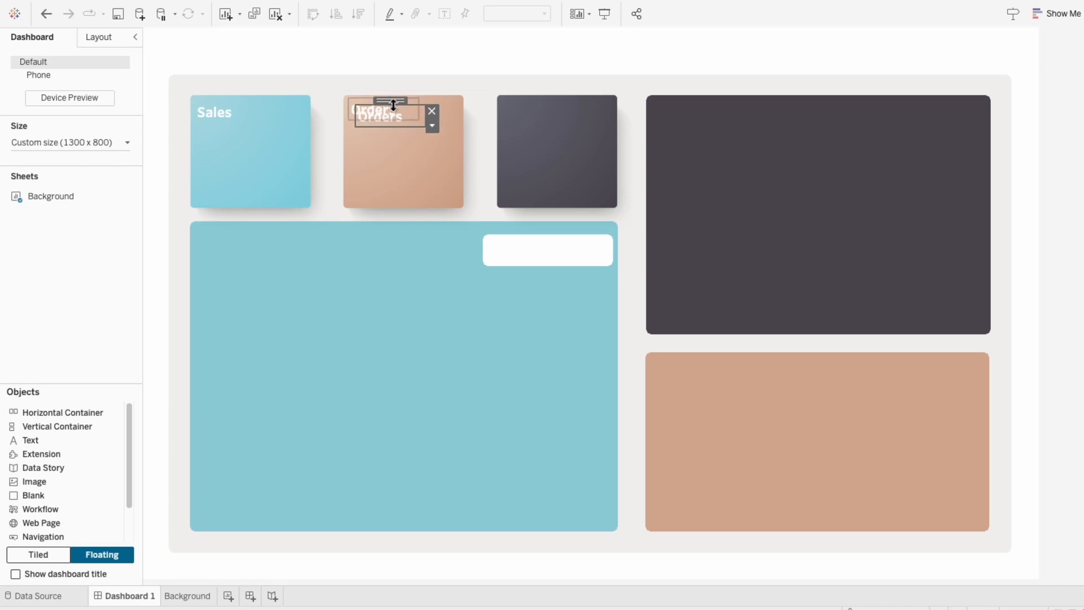
# Duplicate the Orders label onto the small dark gradient card and change the copy's text to Category
pyautogui.press('super+c')
pyautogui.press('super+v')
pyautogui.rightClick(538, 109)
pyautogui.click(553, 112)
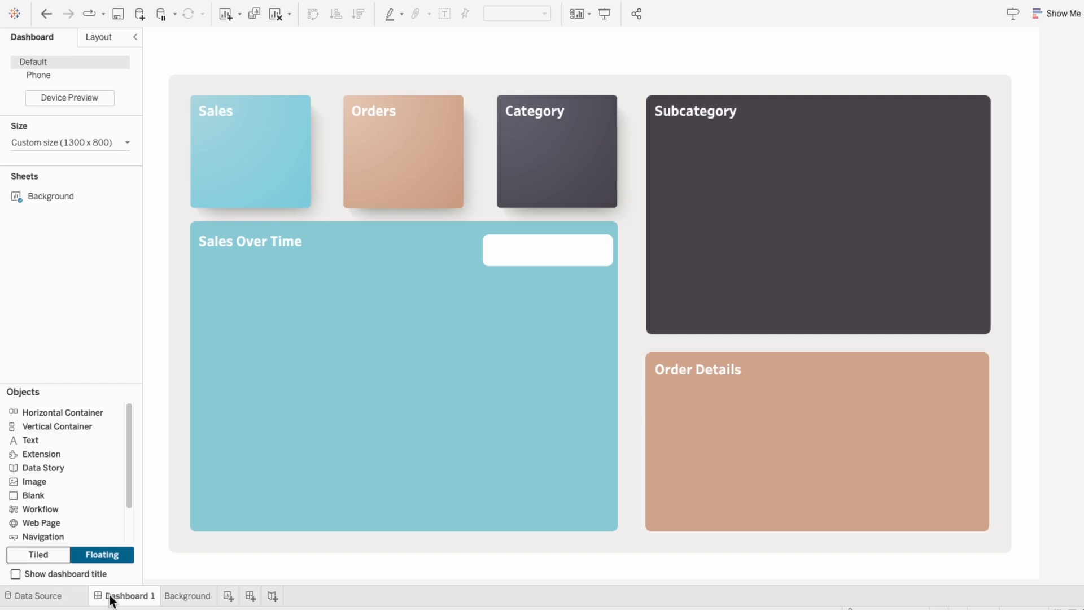
# Create a new worksheet and rename it Orbit - Sales
pyautogui.click(229, 597)
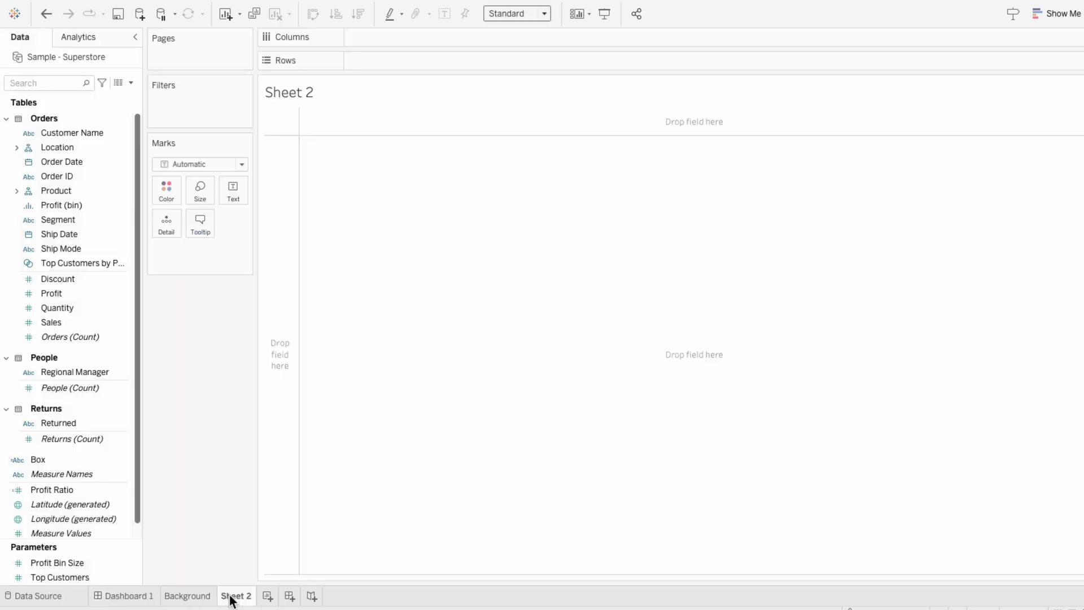
pyautogui.doubleClick(229, 596)
pyautogui.write('Orbit - Sales')
pyautogui.press('Return')
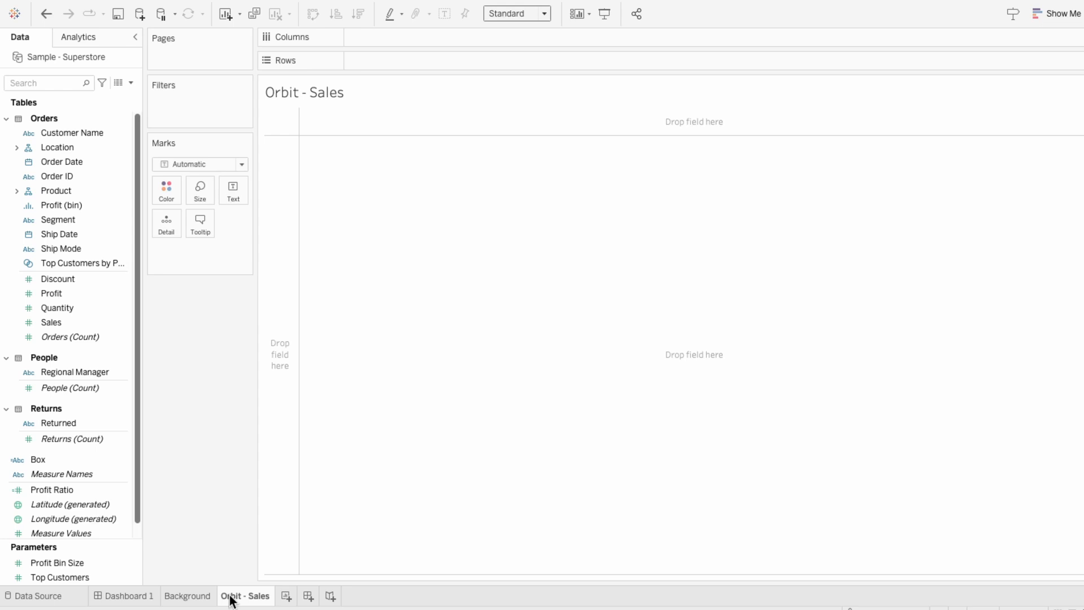
# Union the Orders table with a second copy of itself in the Sample - Superstore data source
pyautogui.click(67, 598)
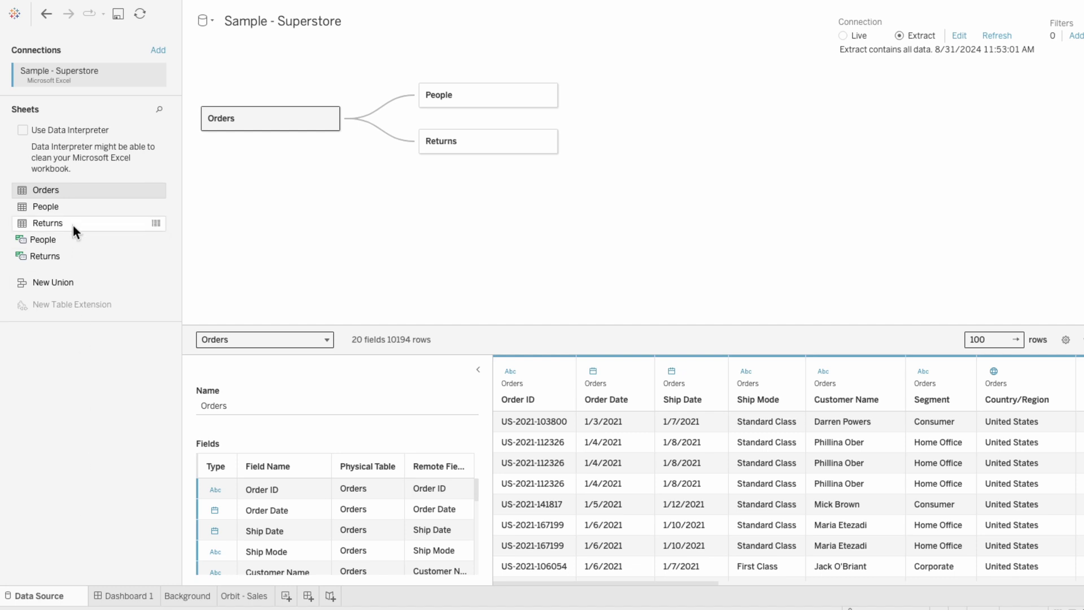
pyautogui.moveTo(79, 191); pyautogui.dragTo(292, 143)
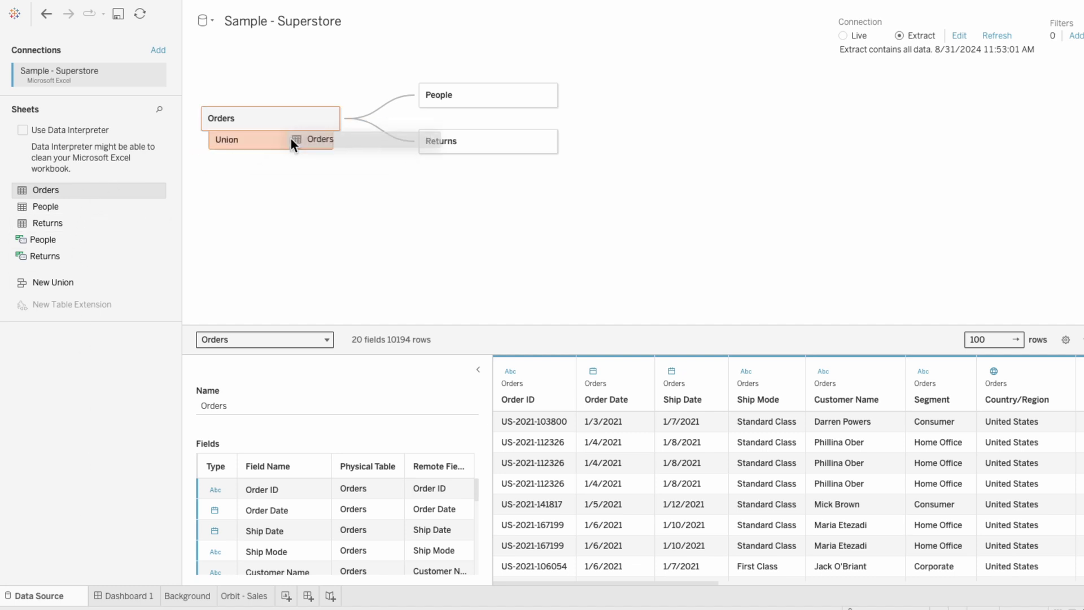
pyautogui.moveTo(291, 140); pyautogui.dragTo(291, 140)
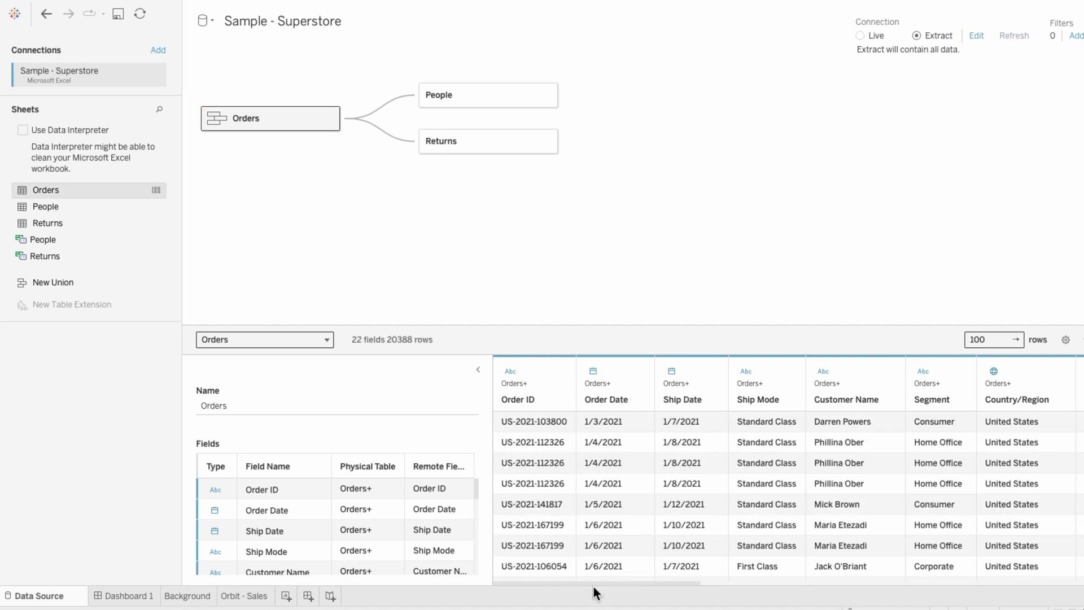
# Check the Table Name column in the unioned data, and add Table Name to Rows on the Orbit - Sales sheet
pyautogui.moveTo(596, 583); pyautogui.dragTo(961, 584)
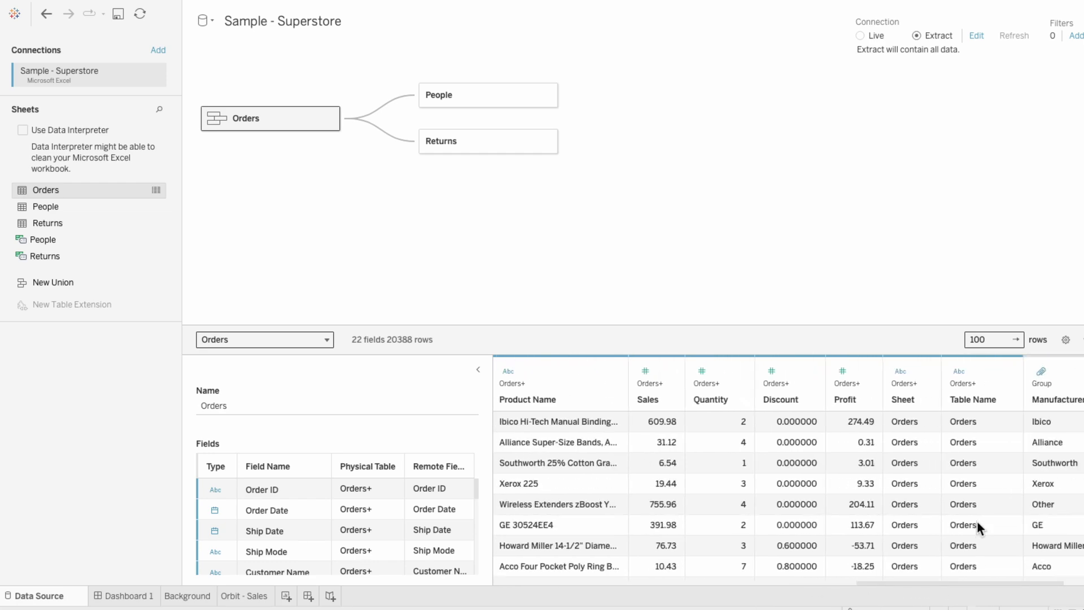
pyautogui.scroll(-10, 977, 522)
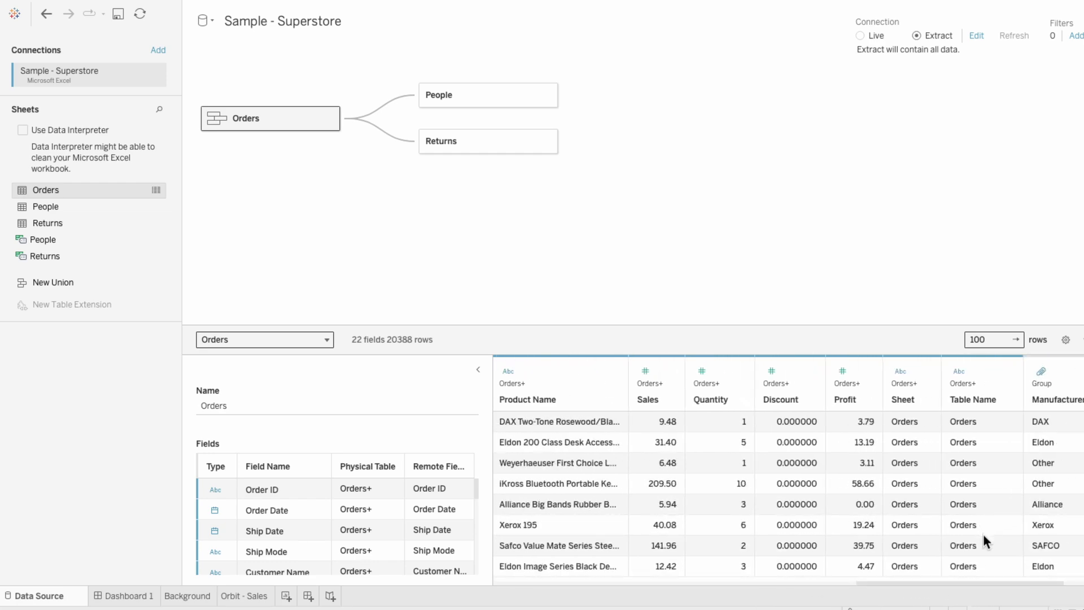
pyautogui.scroll(-8, 983, 534)
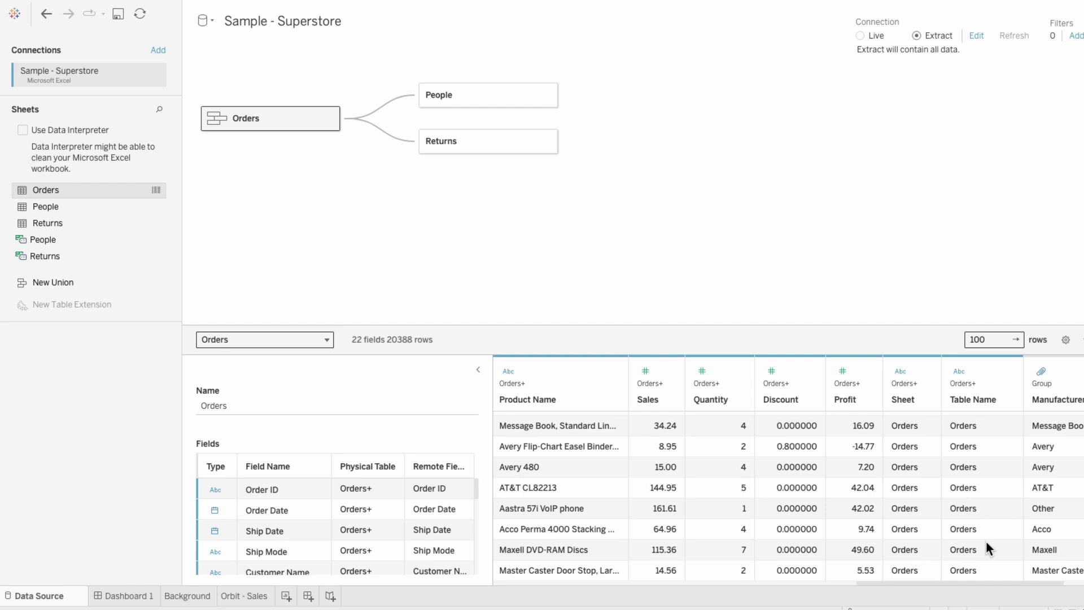
pyautogui.scroll(2, 987, 546)
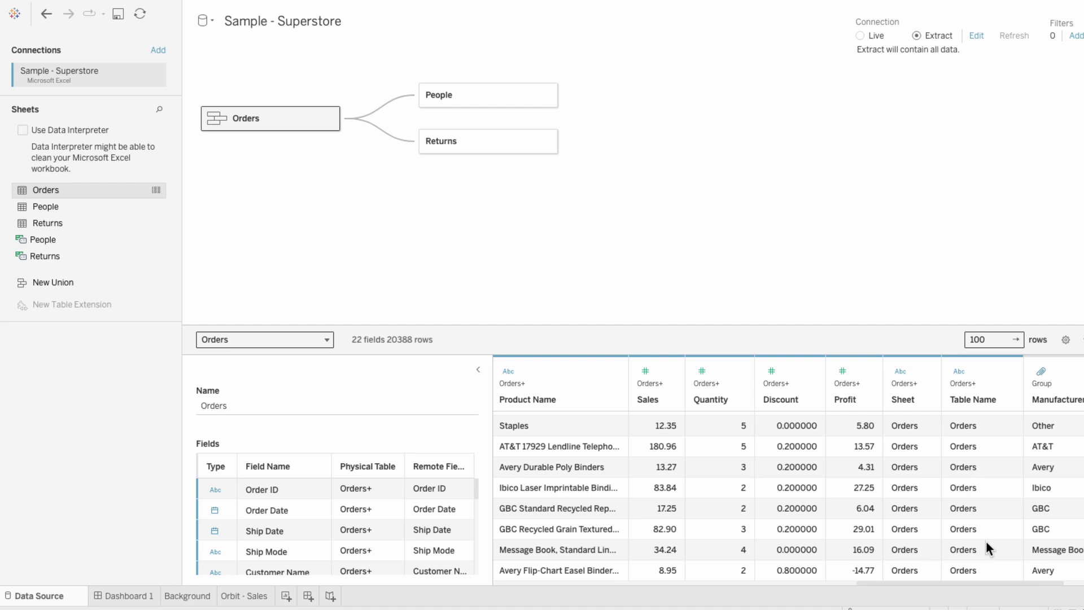
pyautogui.click(256, 597)
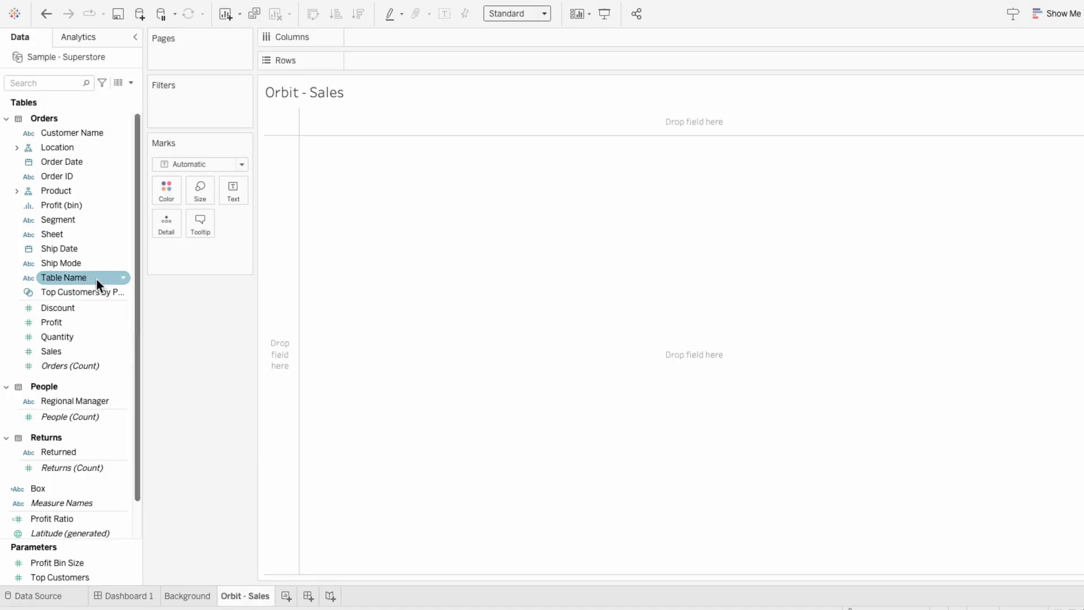
pyautogui.moveTo(96, 278); pyautogui.dragTo(392, 65)
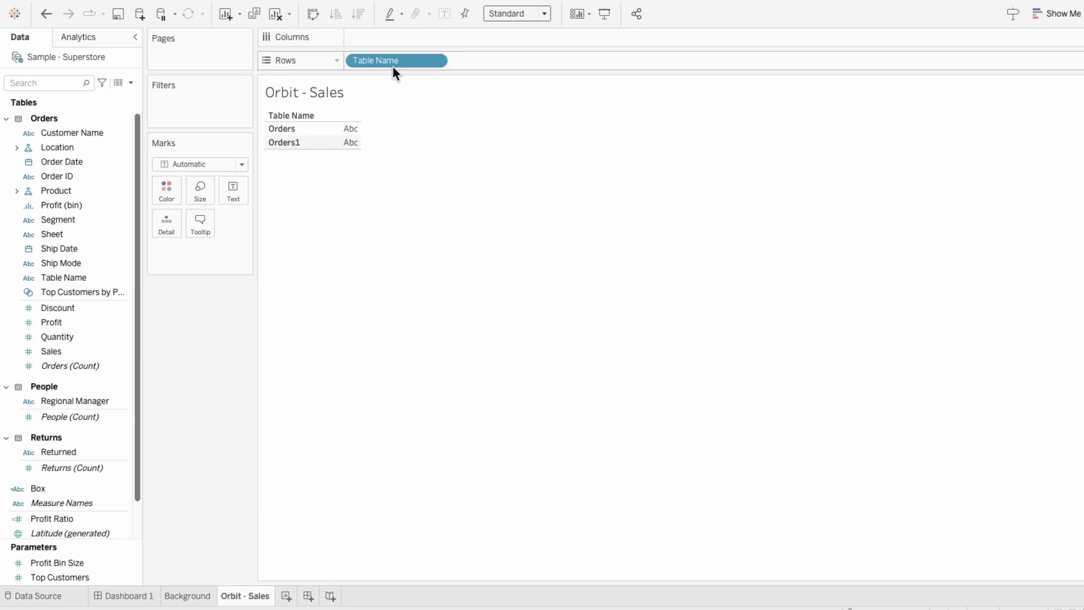
# Create a calculated field named Orbit - Points with the formula IF CONTAINS([Table Name], "1") THEN 1 ELSE 360 END
pyautogui.click(131, 83)
pyautogui.click(130, 92)
pyautogui.press('BackSpace')
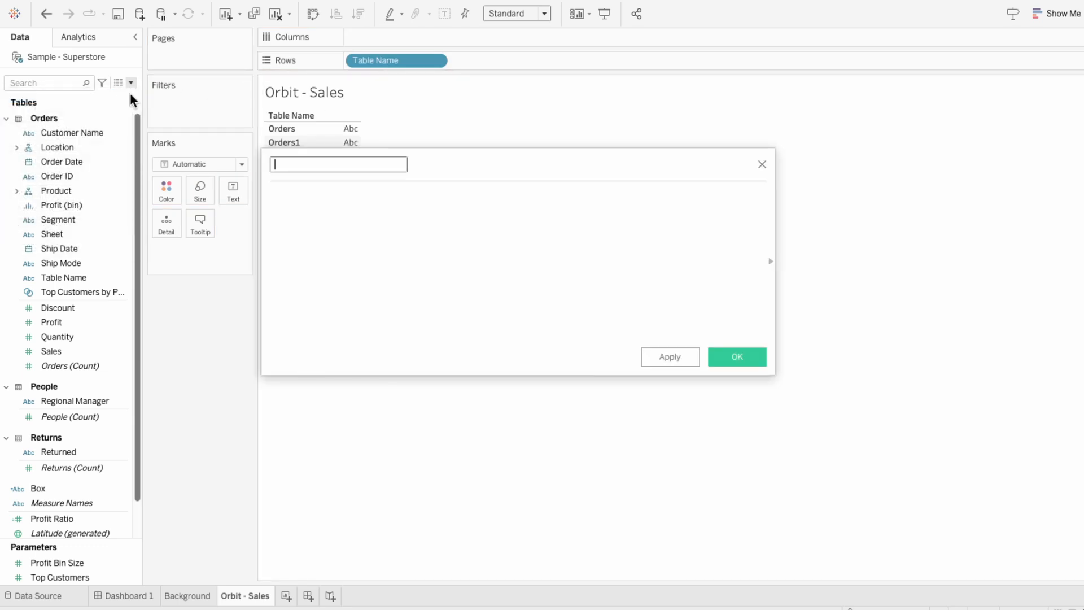
pyautogui.write('Orbit - Points')
pyautogui.press('Tab')
pyautogui.write('I')
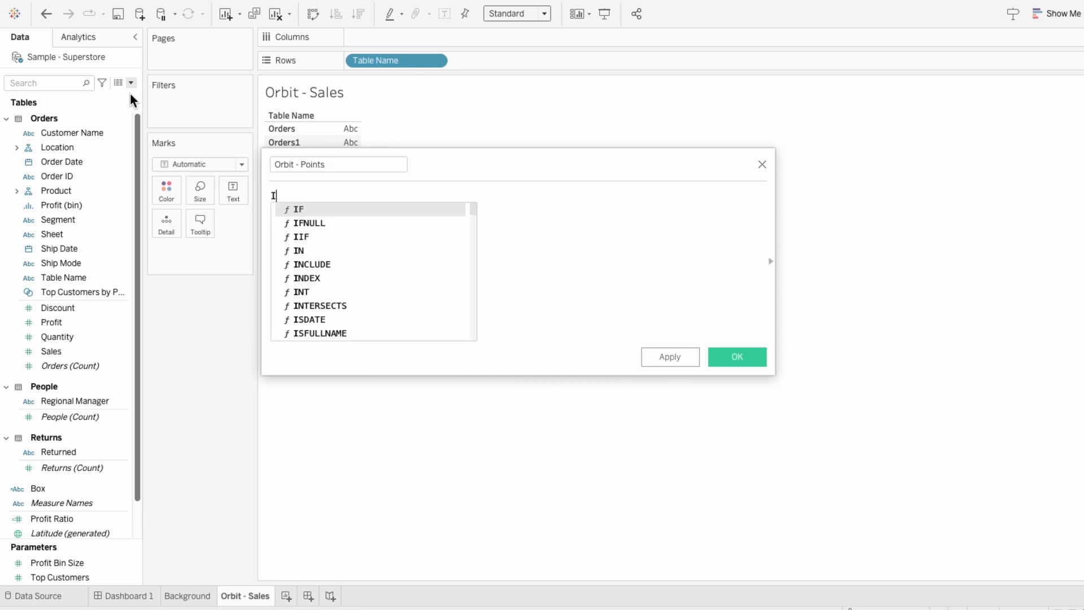
pyautogui.write('F CONTAINS(tab')
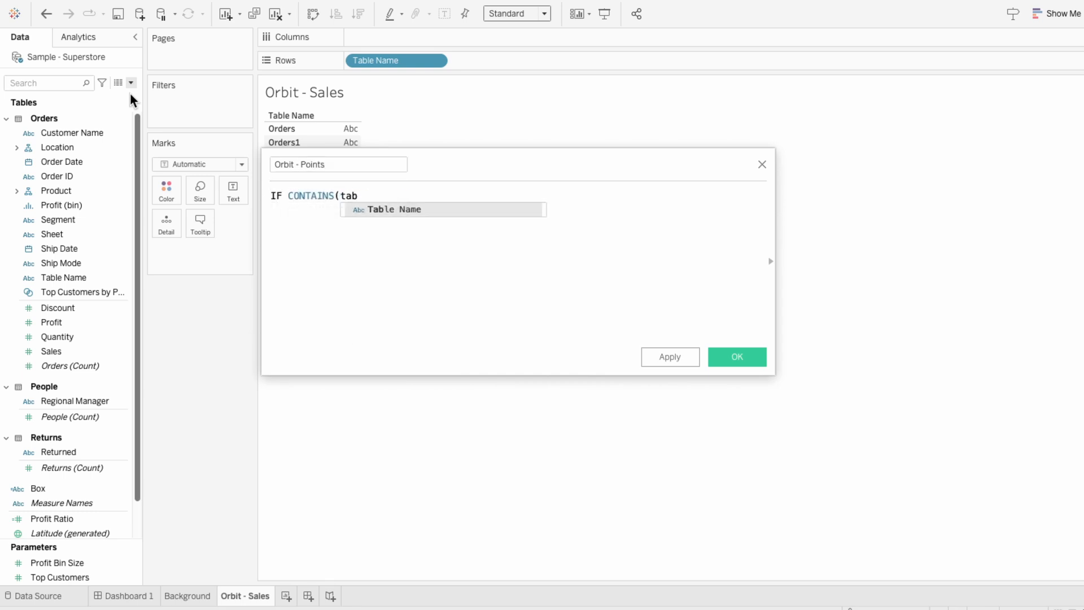
pyautogui.press('Return')
pyautogui.write(', "1')
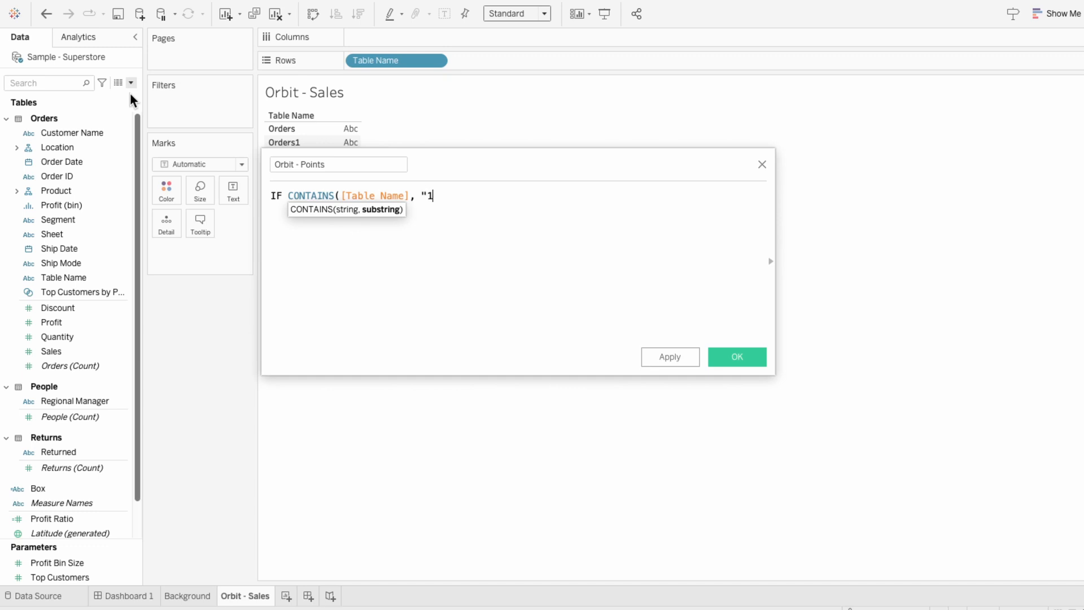
pyautogui.write('") THEN ')
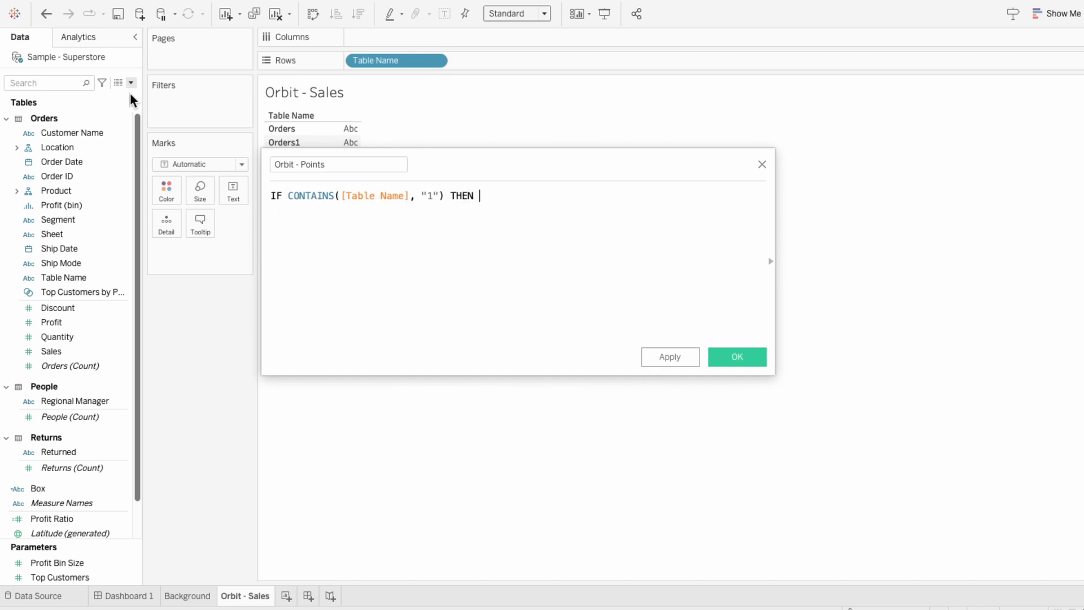
pyautogui.write('1 ELSE 360 END')
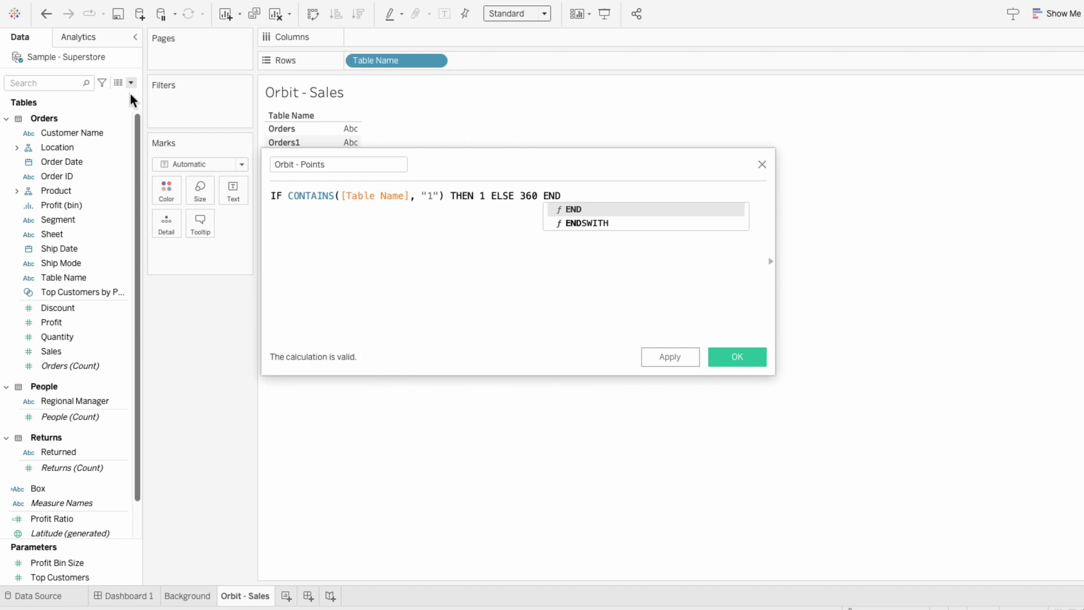
pyautogui.click(451, 285)
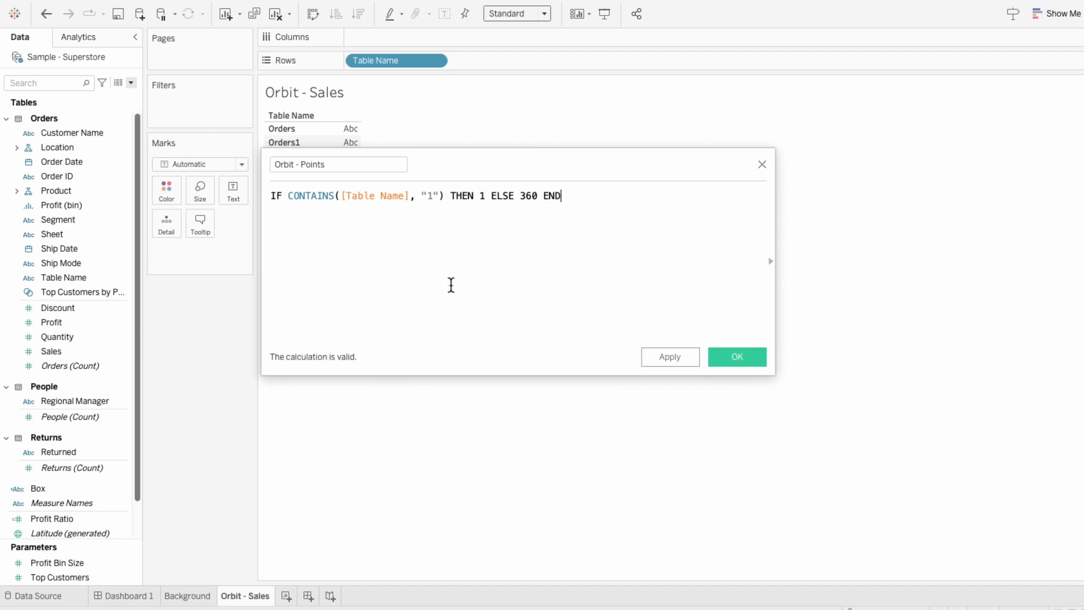
pyautogui.click(730, 358)
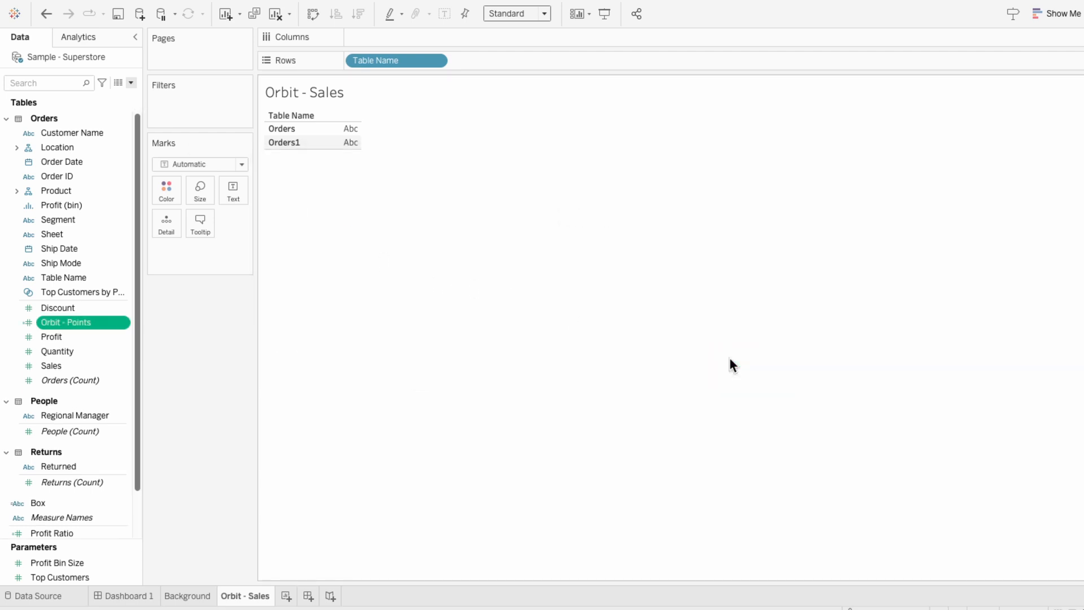
# Create a bin field from Orbit - Points with a bin size of 1
pyautogui.rightClick(94, 323)
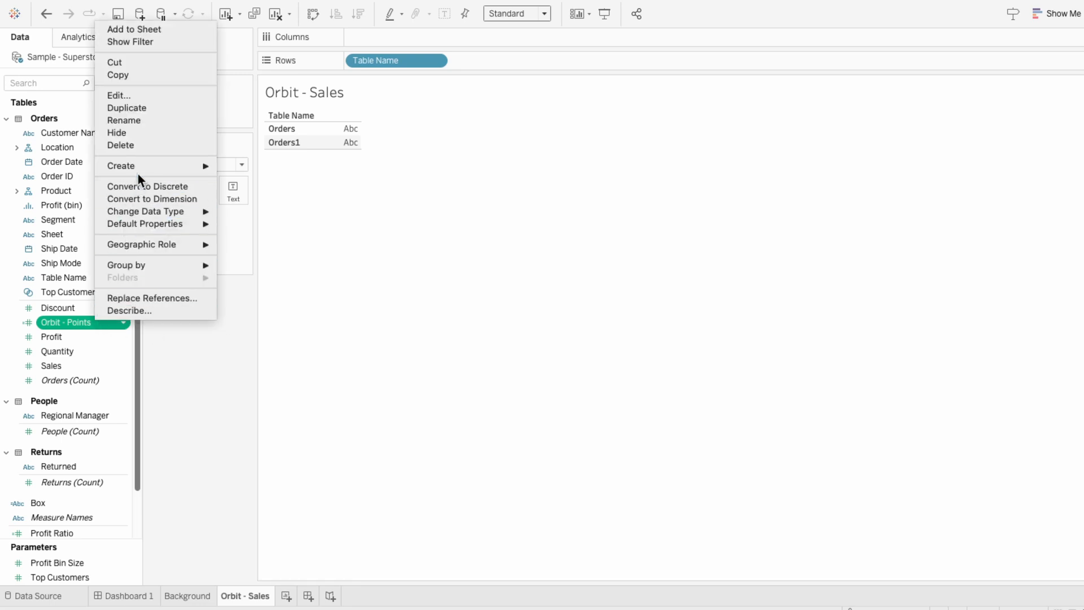
pyautogui.moveTo(139, 168)
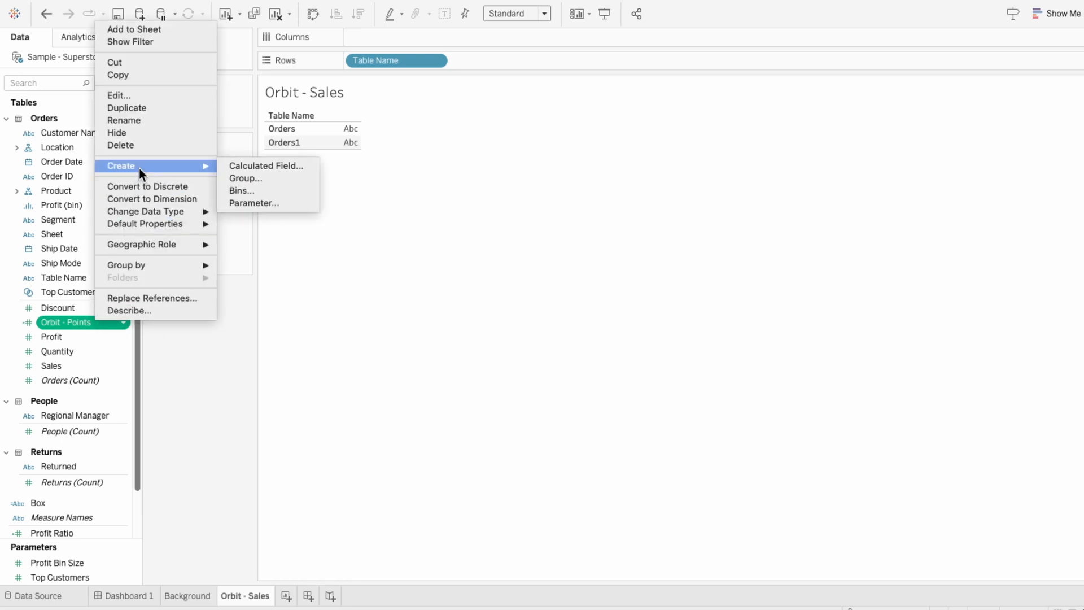
pyautogui.click(244, 193)
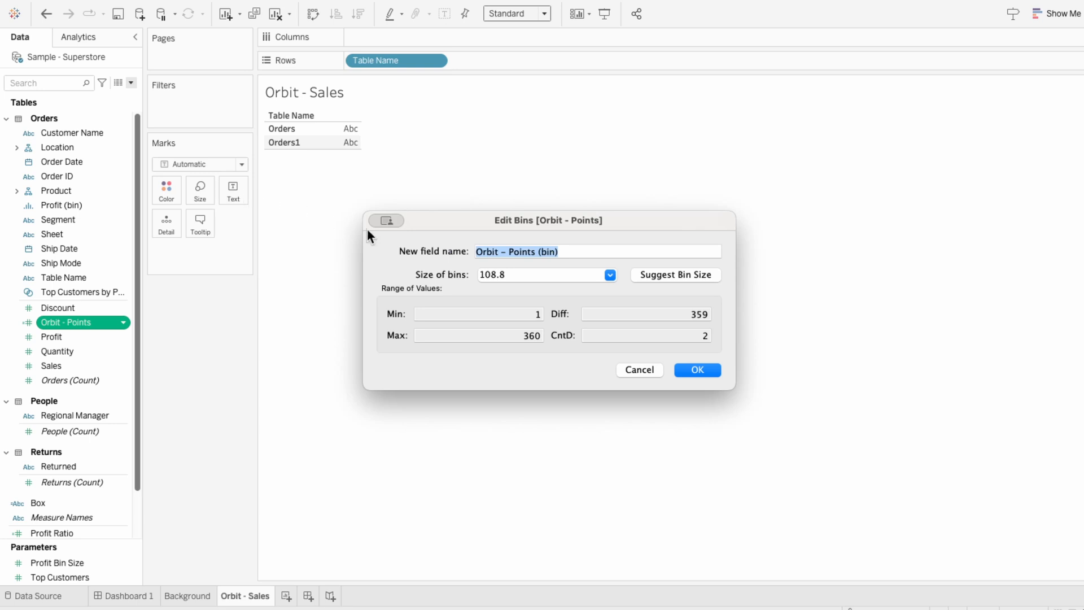
pyautogui.doubleClick(512, 274)
pyautogui.write('1')
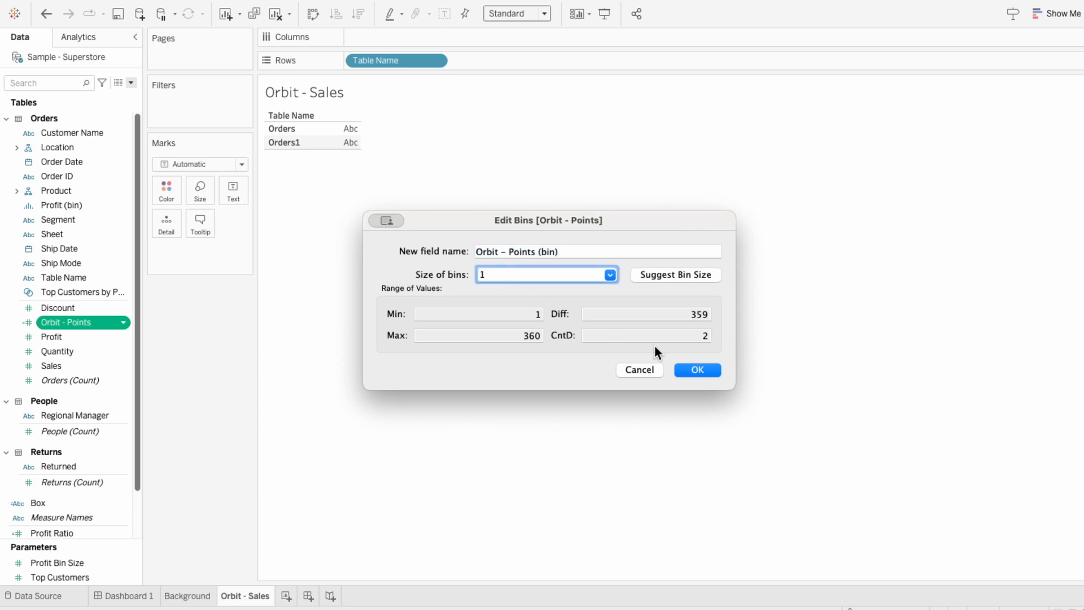
pyautogui.click(696, 370)
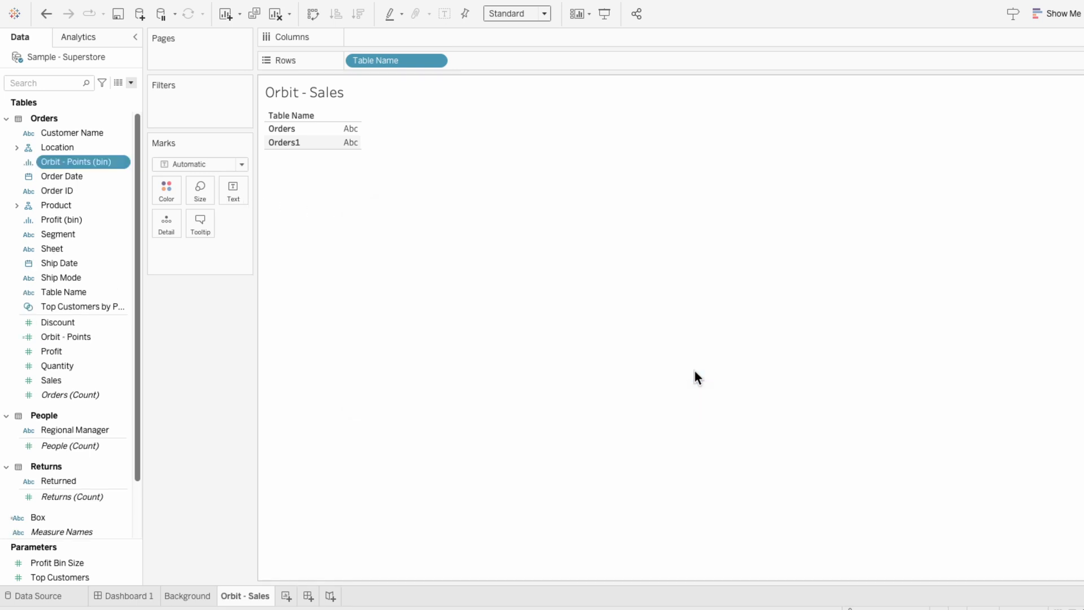
# Create a calculated field named Orbit - X with the formula SIN(RADIANS(INDEX()))
pyautogui.click(131, 83)
pyautogui.click(131, 90)
pyautogui.write('O')
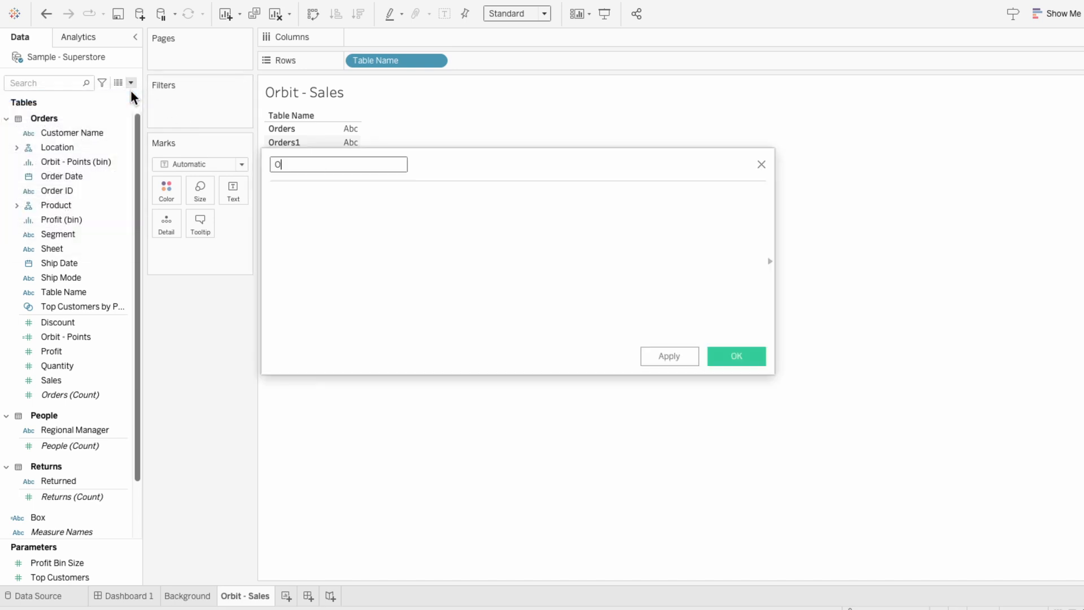
pyautogui.write('rbit - X')
pyautogui.press('Tab')
pyautogui.write('SIN')
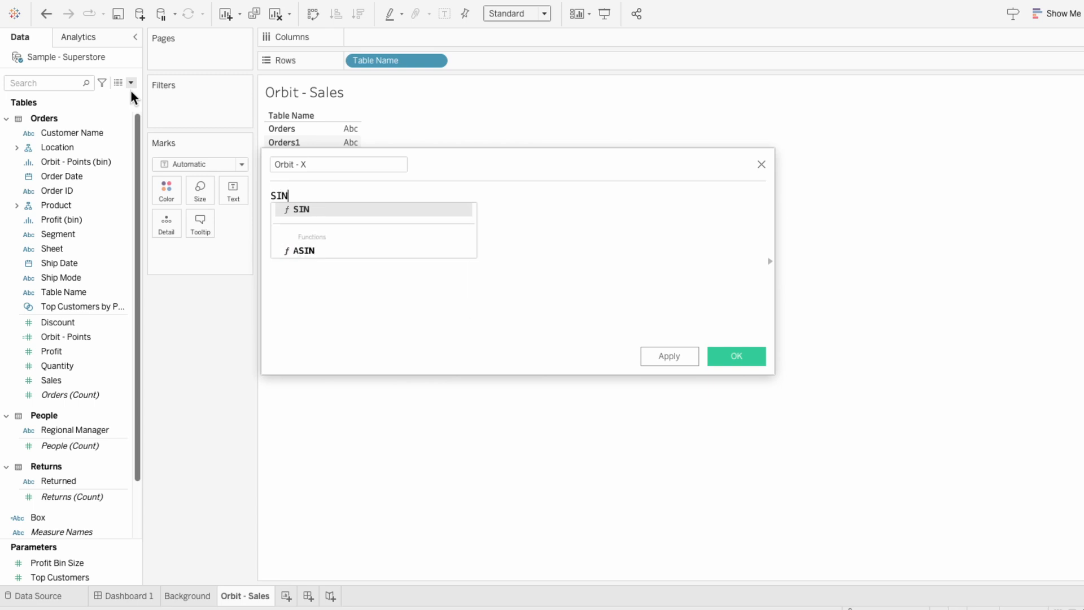
pyautogui.write('(RADIANS(')
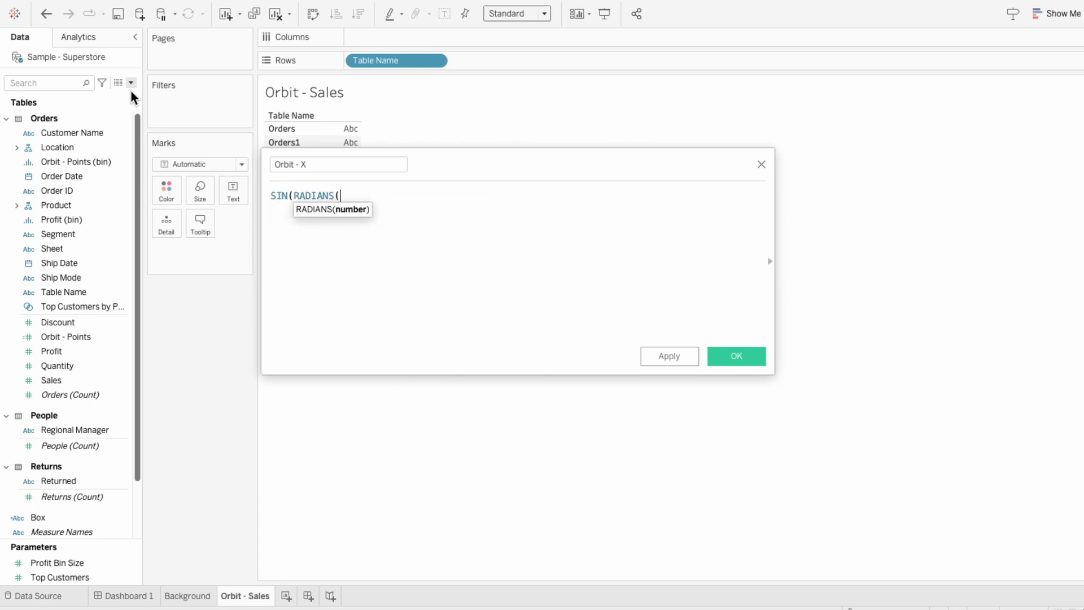
pyautogui.write('INDEX()))')
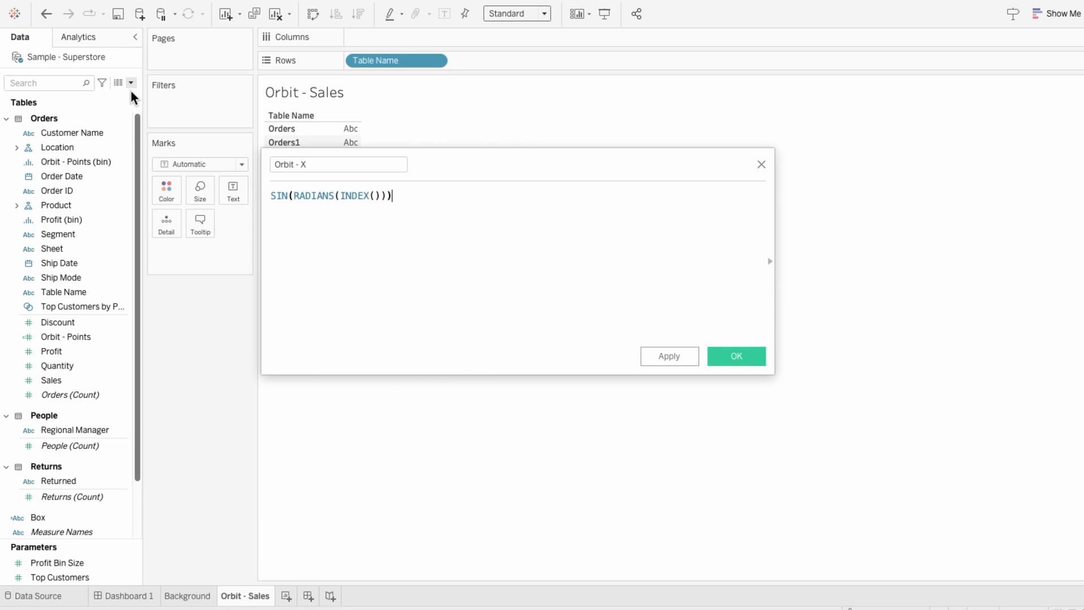
pyautogui.click(762, 357)
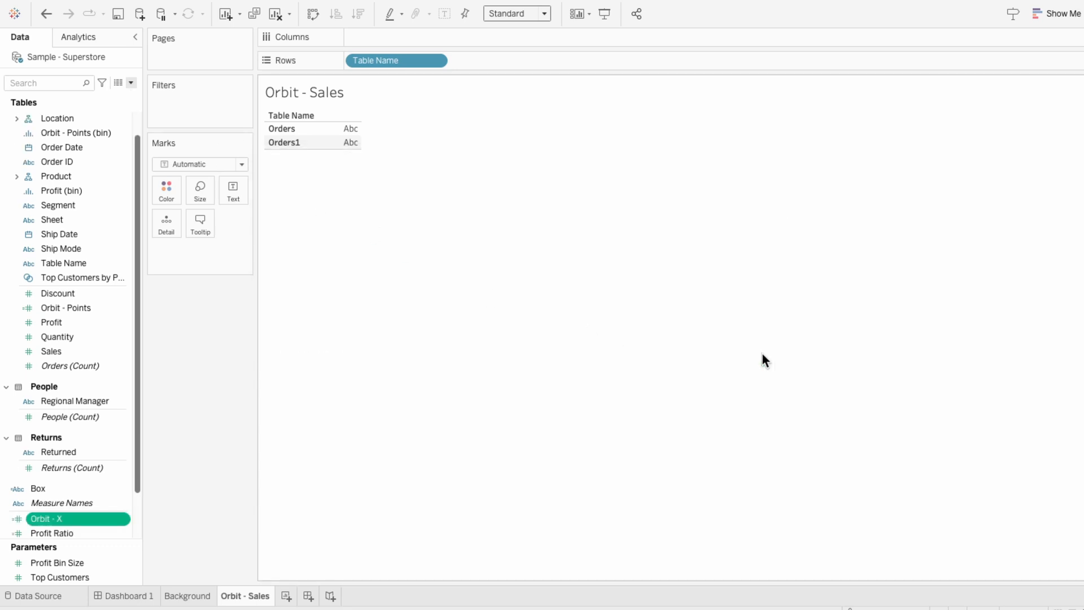
# Create a calculated field named Orbit - Y with the formula COS(RADIANS(INDEX()))
pyautogui.click(131, 83)
pyautogui.click(129, 97)
pyautogui.write('O')
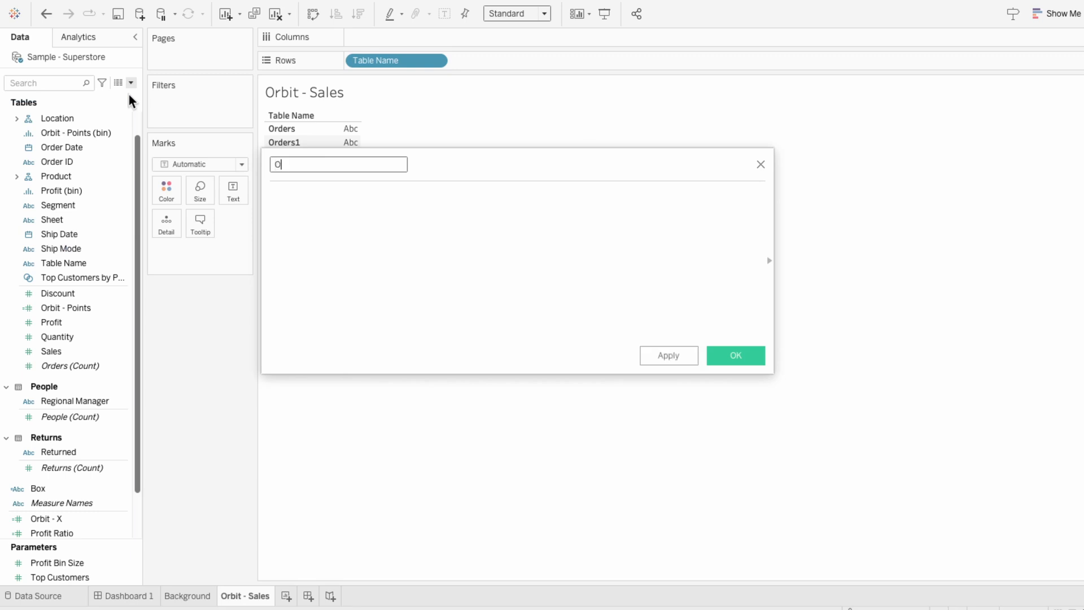
pyautogui.write('rbit - Y')
pyautogui.press('Tab')
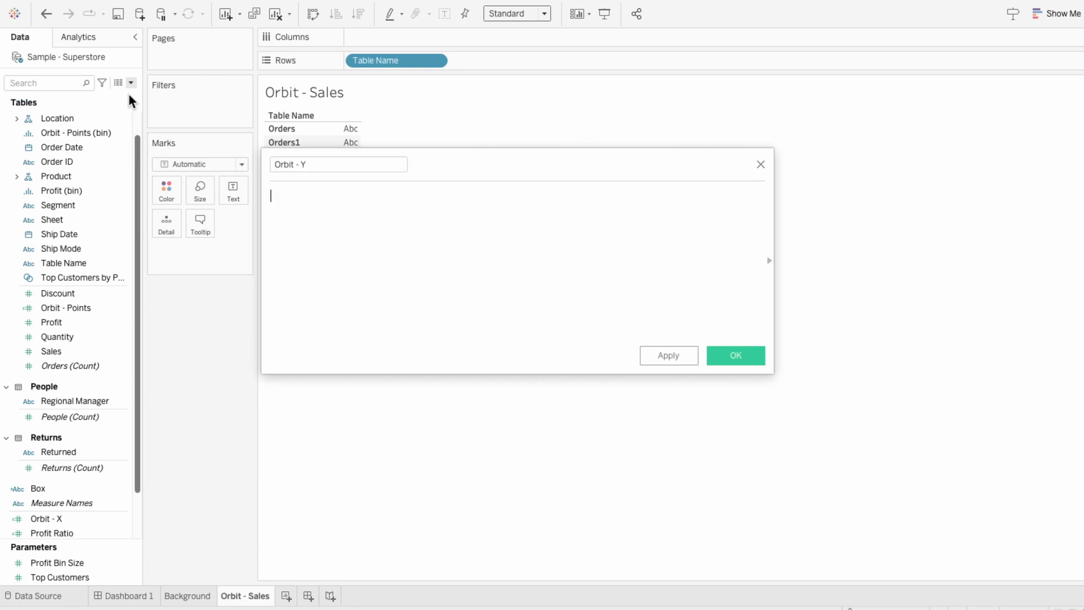
pyautogui.write('COS(')
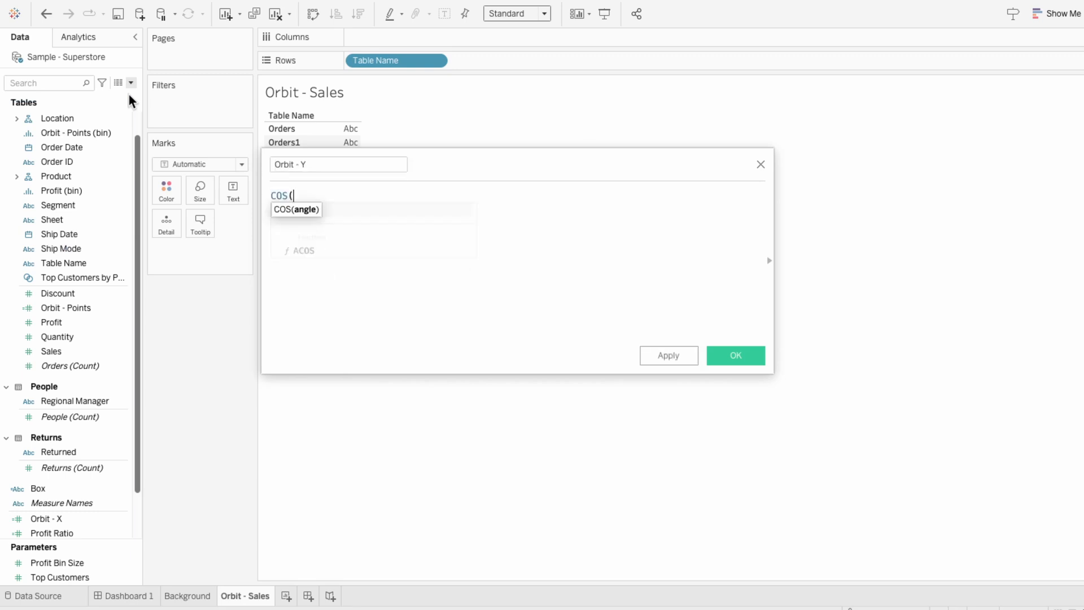
pyautogui.write('RADIANS(')
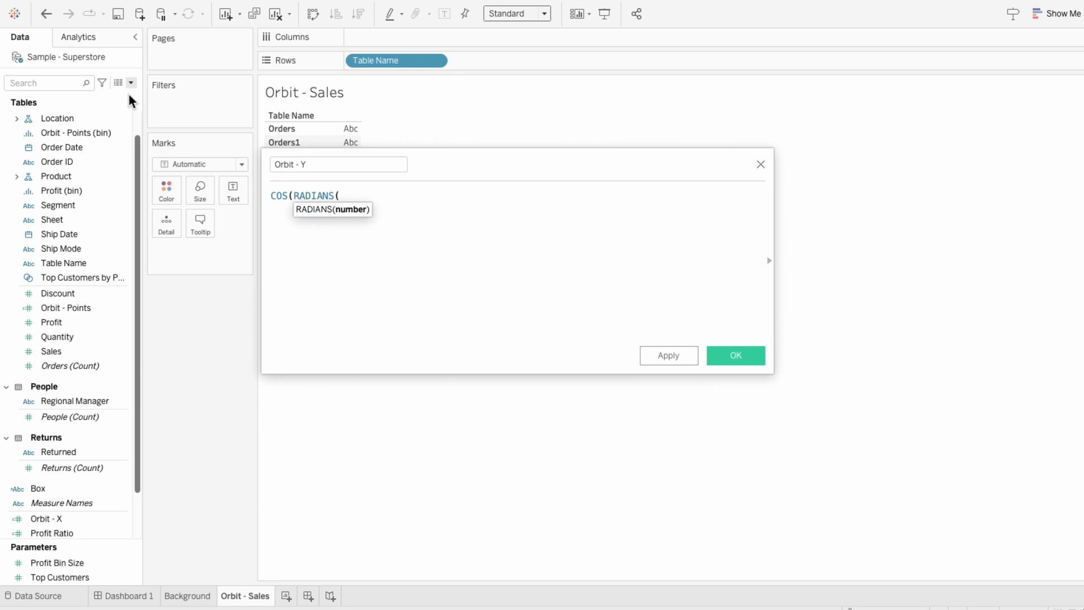
pyautogui.write('INDEX())')
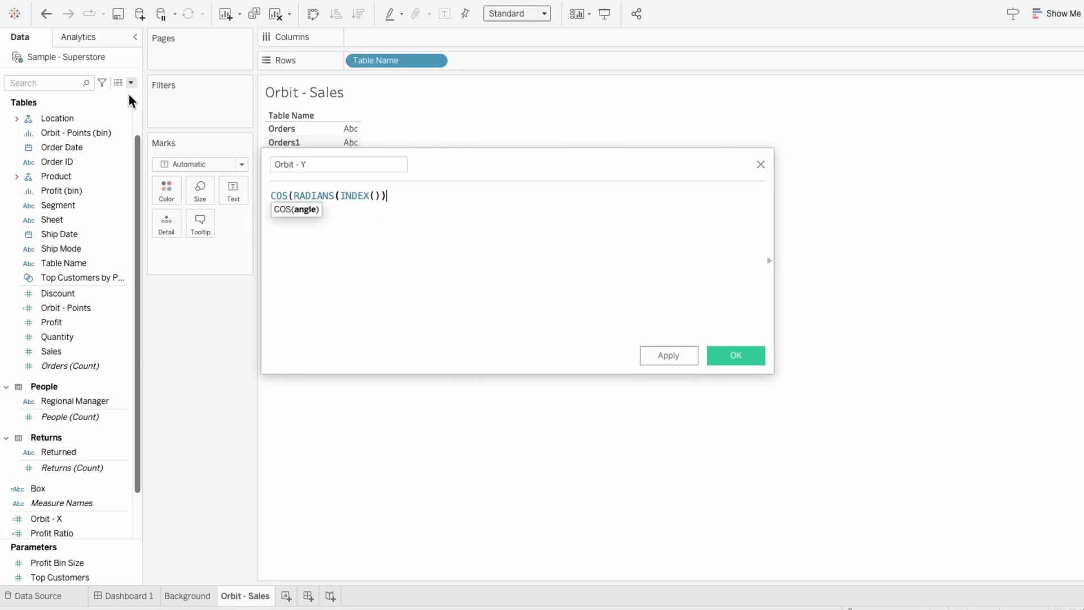
pyautogui.write(')')
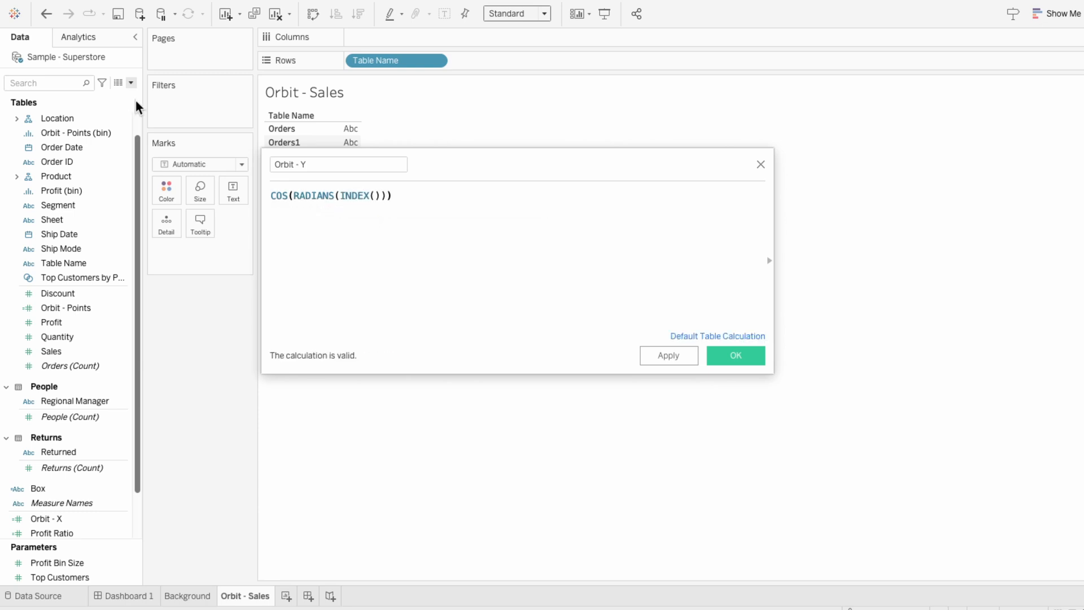
pyautogui.click(725, 352)
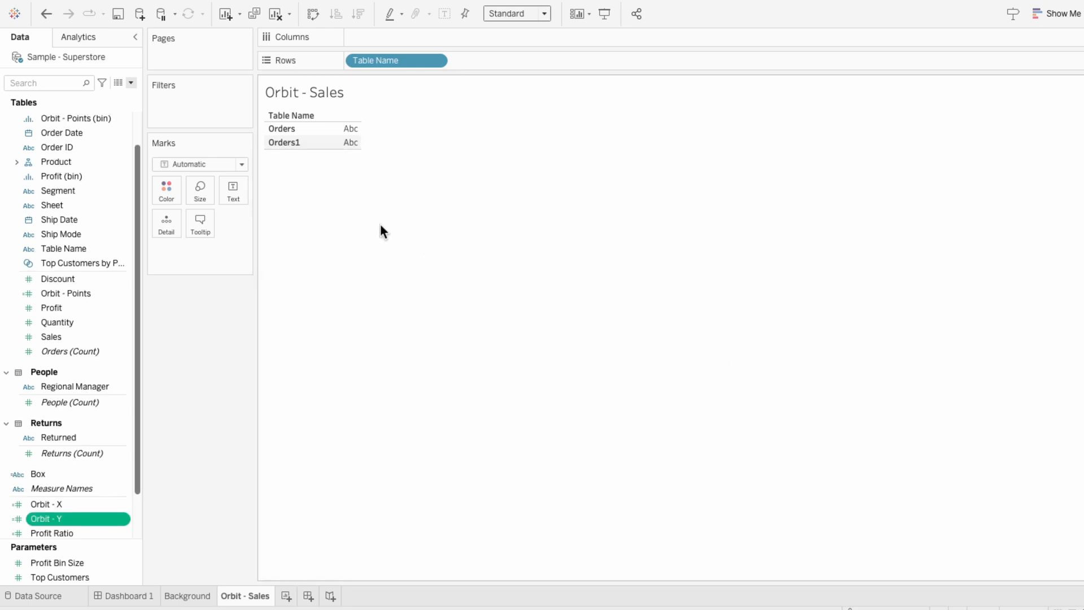
# Create a float parameter named Sales Goal with a current value of 3500000, and show its control on the sheet
pyautogui.click(131, 82)
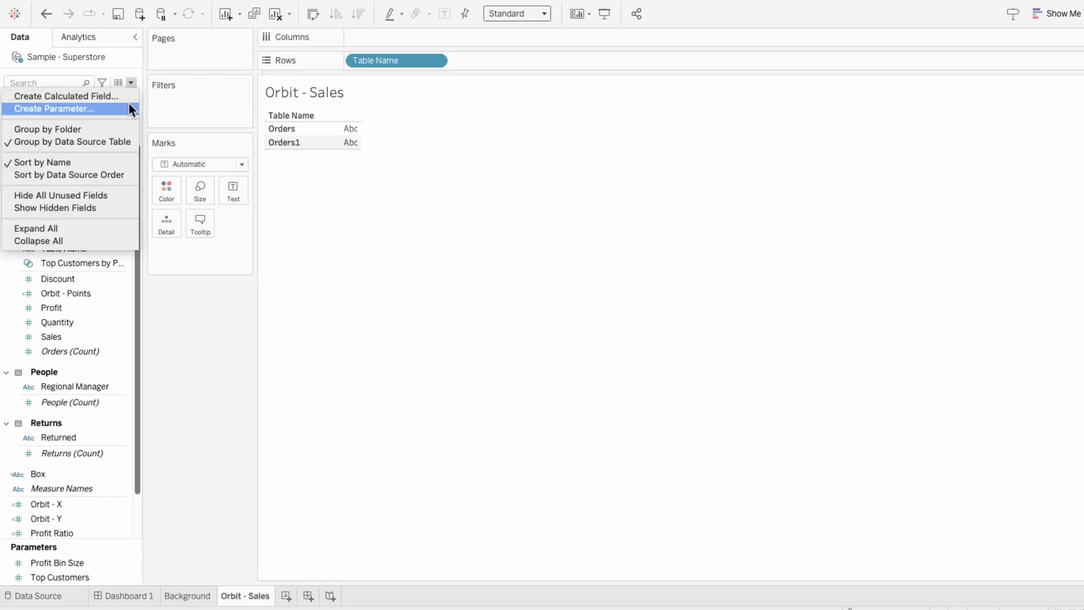
pyautogui.click(129, 106)
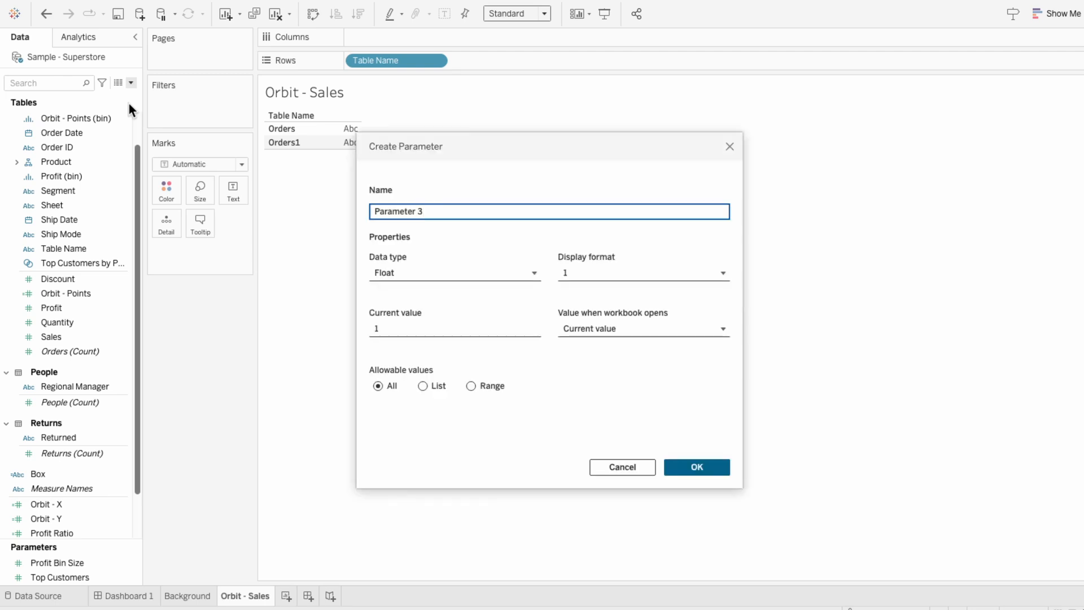
pyautogui.hotkey('ctrl', 'a')
pyautogui.write('Sales Goal')
pyautogui.click(402, 326)
pyautogui.write('3500000')
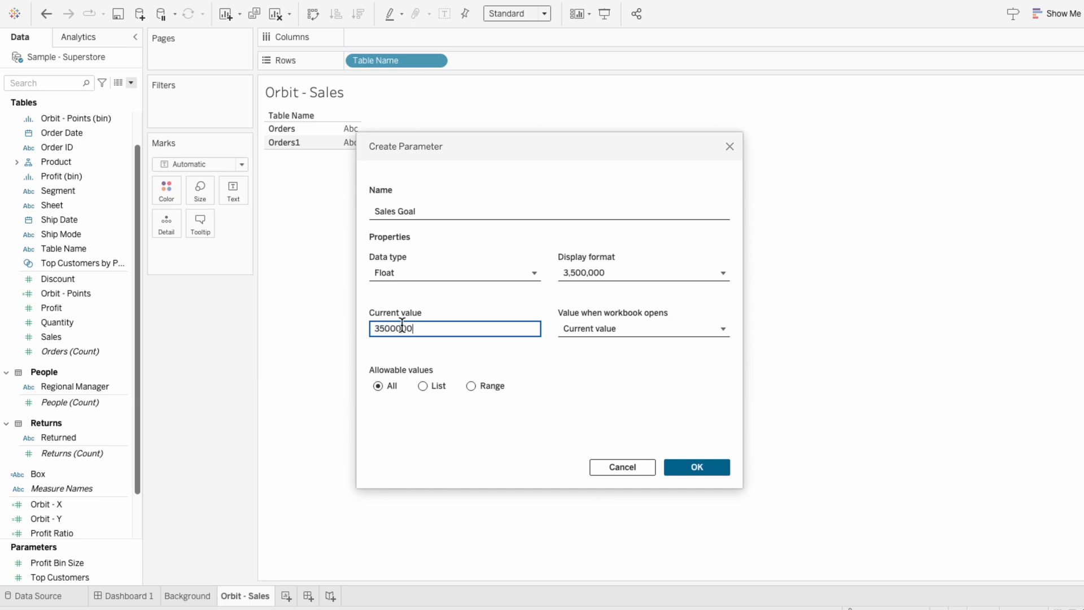
pyautogui.click(675, 466)
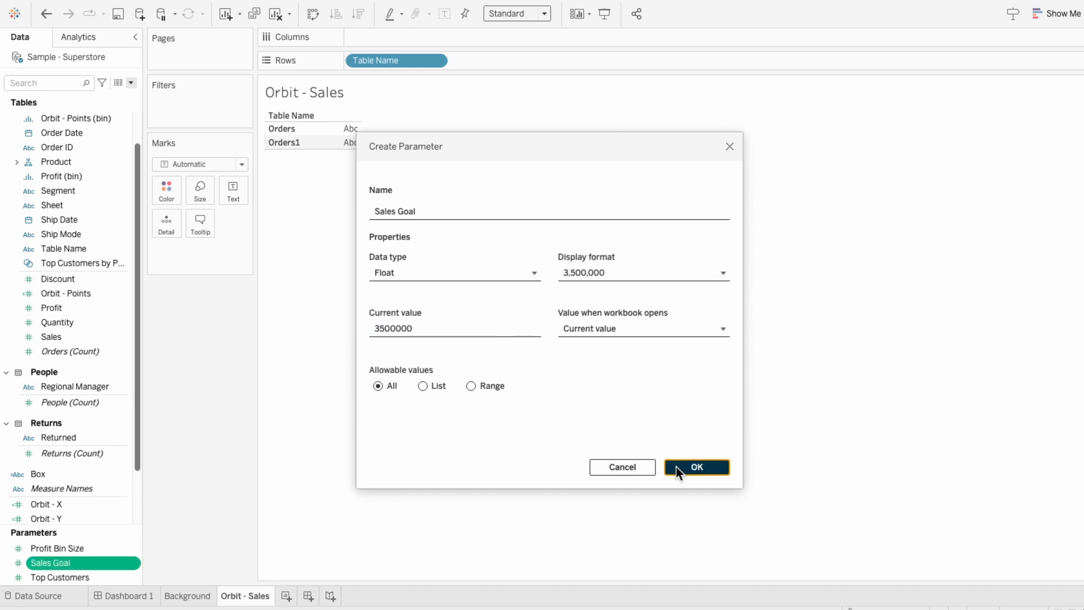
pyautogui.rightClick(92, 561)
pyautogui.click(134, 352)
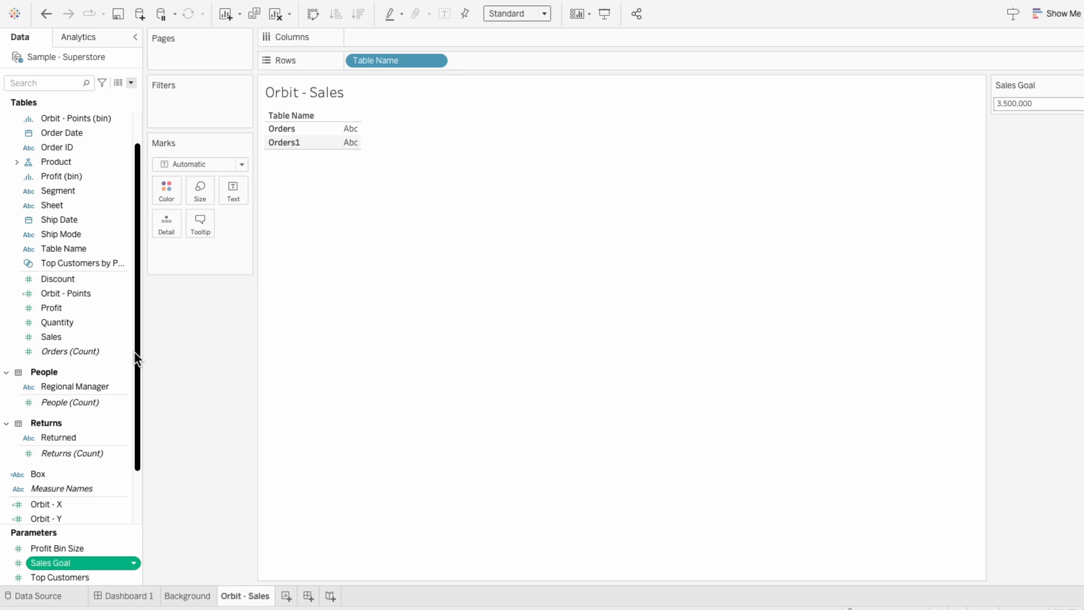
# Create a calculated field named Orbit - % Complete with the formula WINDOW_SUM(SUM([Sales]))/2 / [Sales Goal]
pyautogui.click(134, 84)
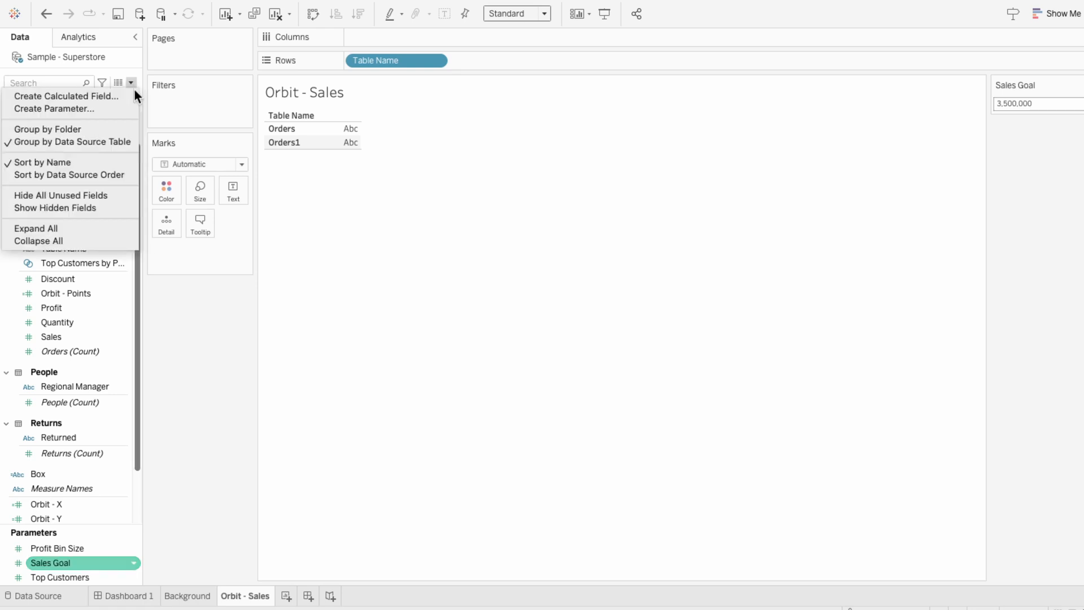
pyautogui.click(133, 90)
pyautogui.write('Or')
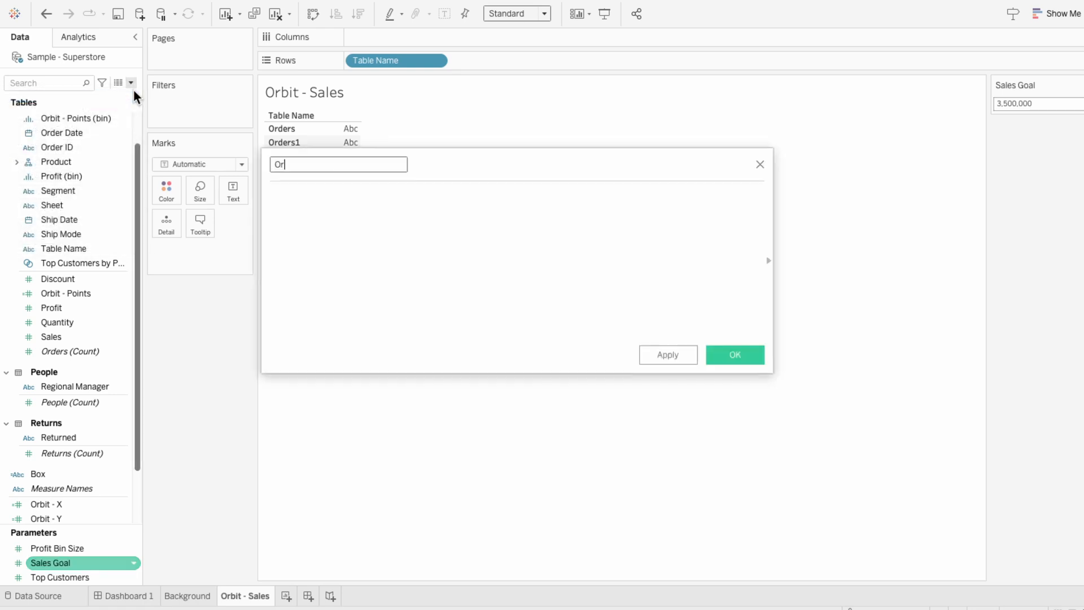
pyautogui.write('bit - % Complete')
pyautogui.press('Tab')
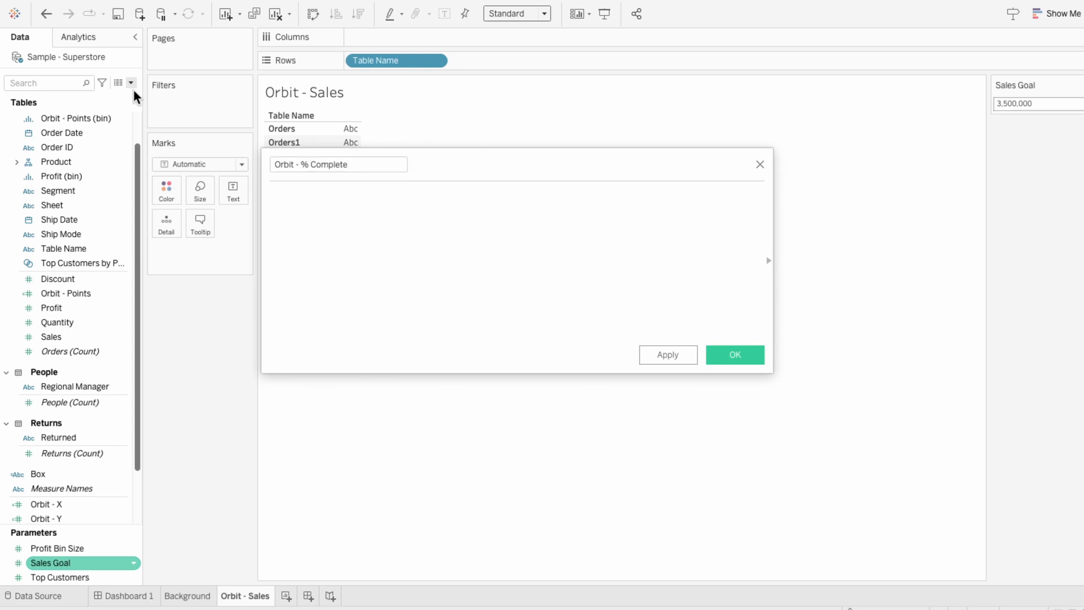
pyautogui.write('WINDOW_SU')
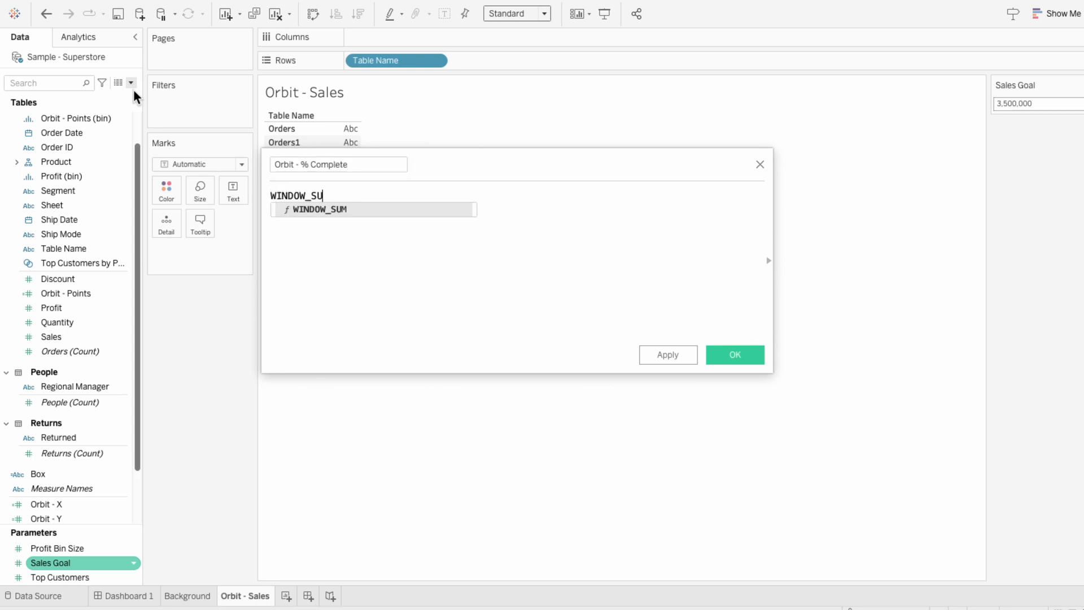
pyautogui.write('M(SUM(sal')
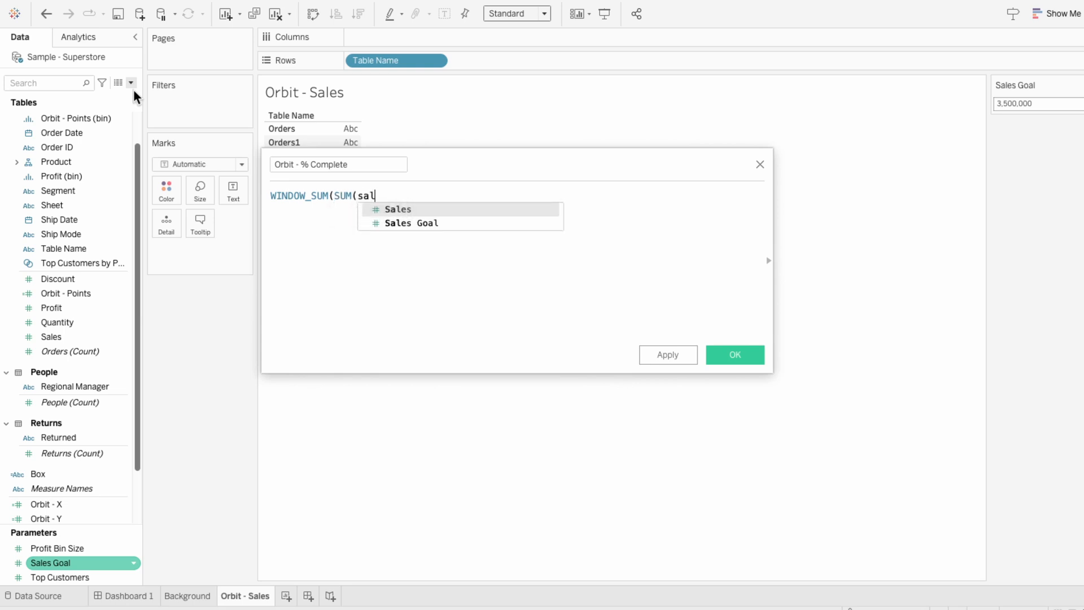
pyautogui.press('Return')
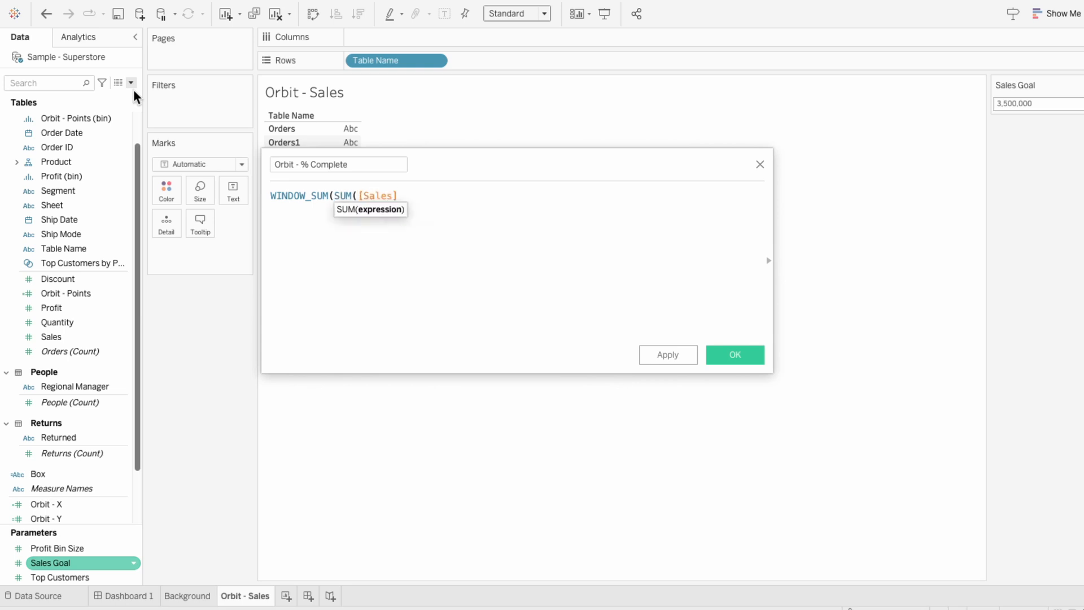
pyautogui.write('))/2')
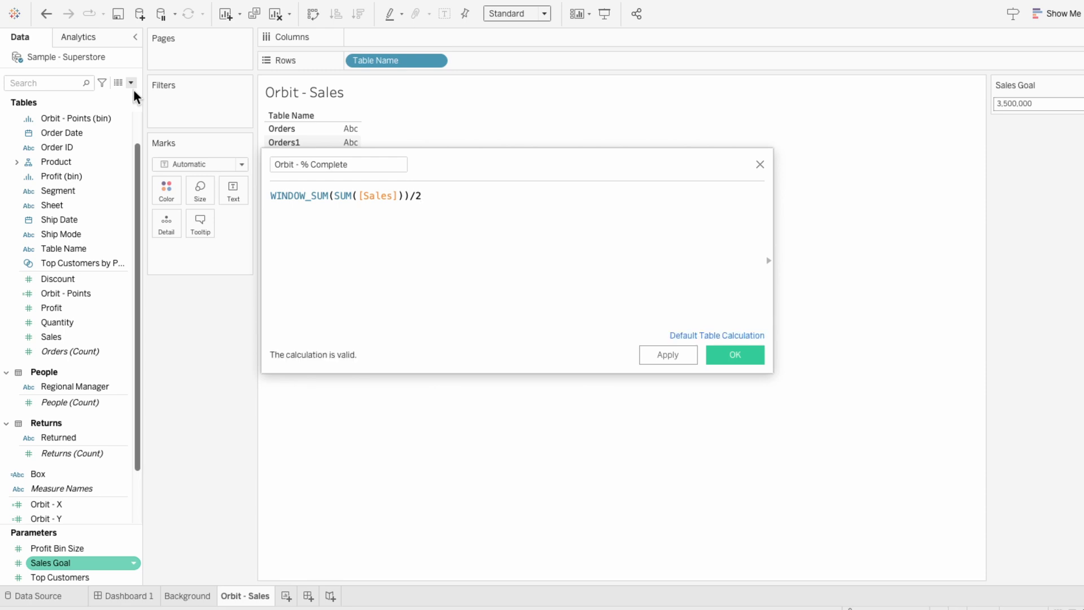
pyautogui.write(' / sal')
pyautogui.press('Down')
pyautogui.press('Return')
pyautogui.click(757, 353)
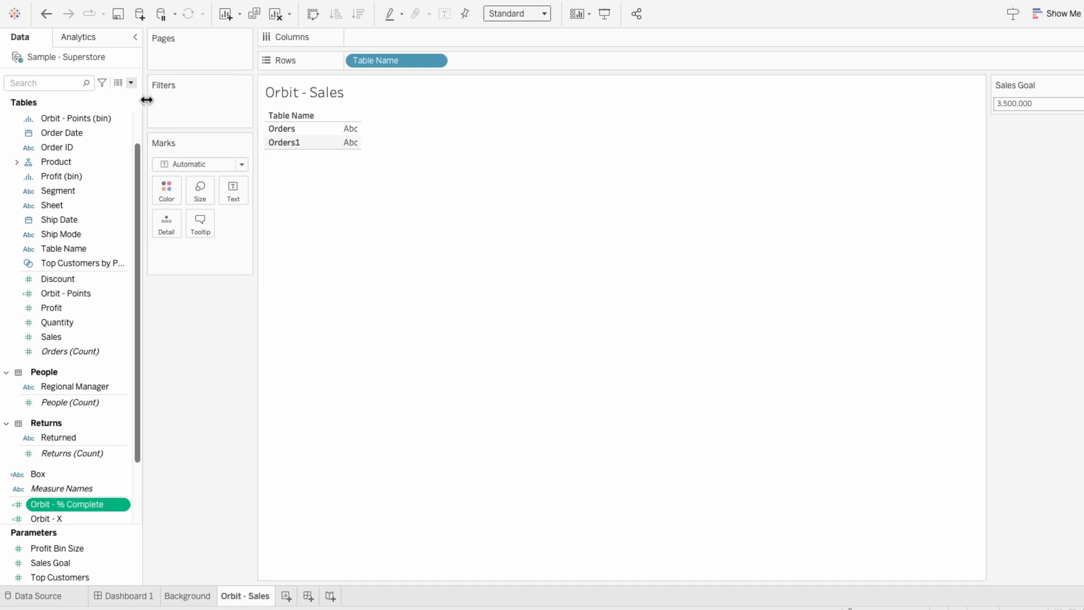
# Create a calculated field named Orbit - Colors with the formula IF INDEX()/WINDOW_MAX(INDEX()) < [Orbit - % Complete] THEN 1 ELSE 0 END
pyautogui.click(131, 82)
pyautogui.click(127, 90)
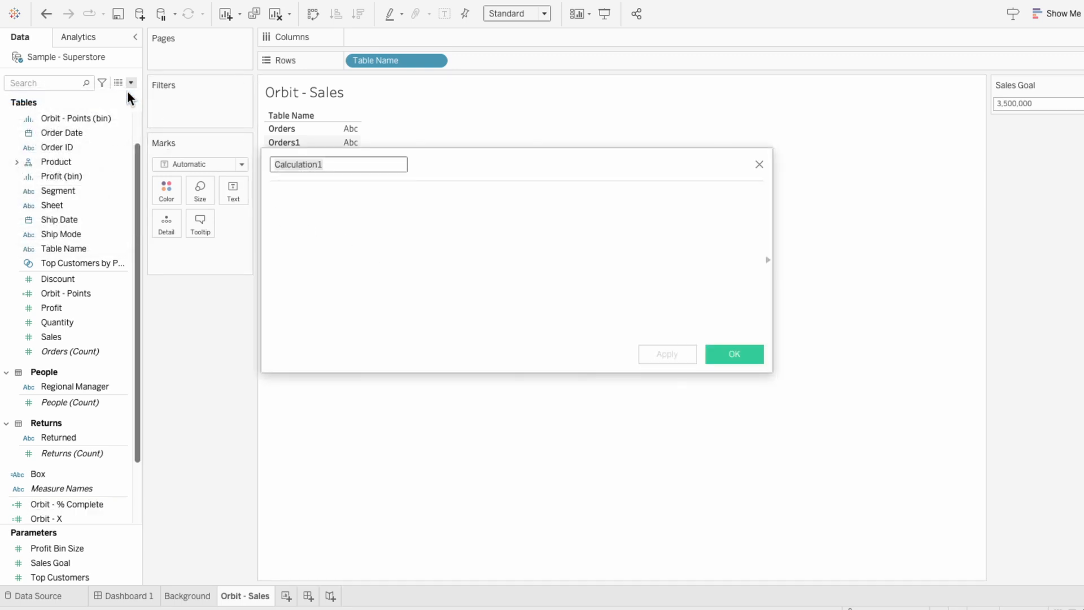
pyautogui.write('Orbit - Colors')
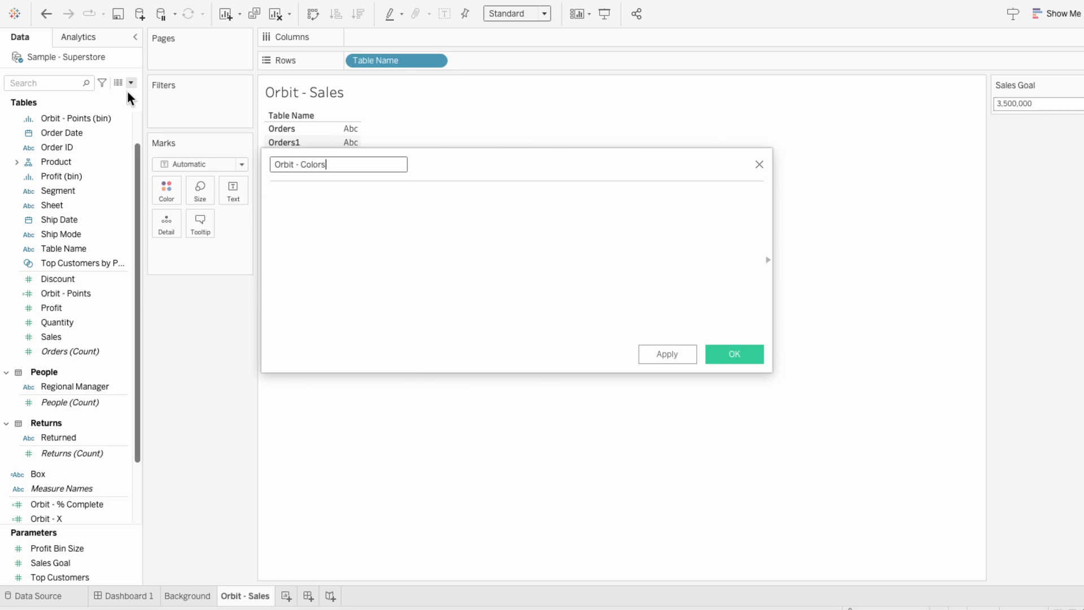
pyautogui.press('Tab')
pyautogui.write('IF INDE')
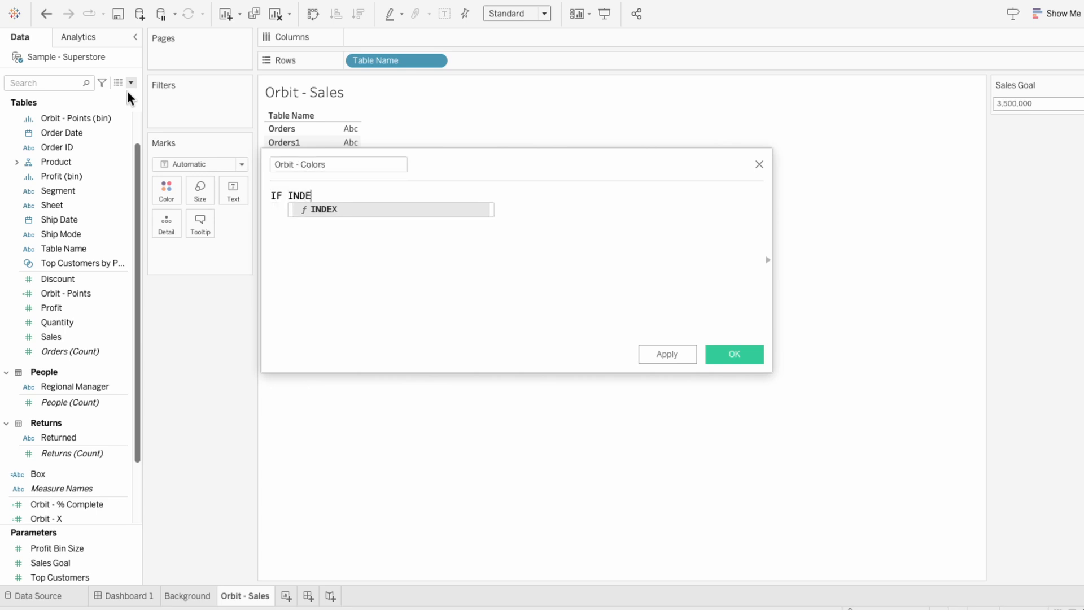
pyautogui.press('Return')
pyautogui.write('/WINDOW_MA')
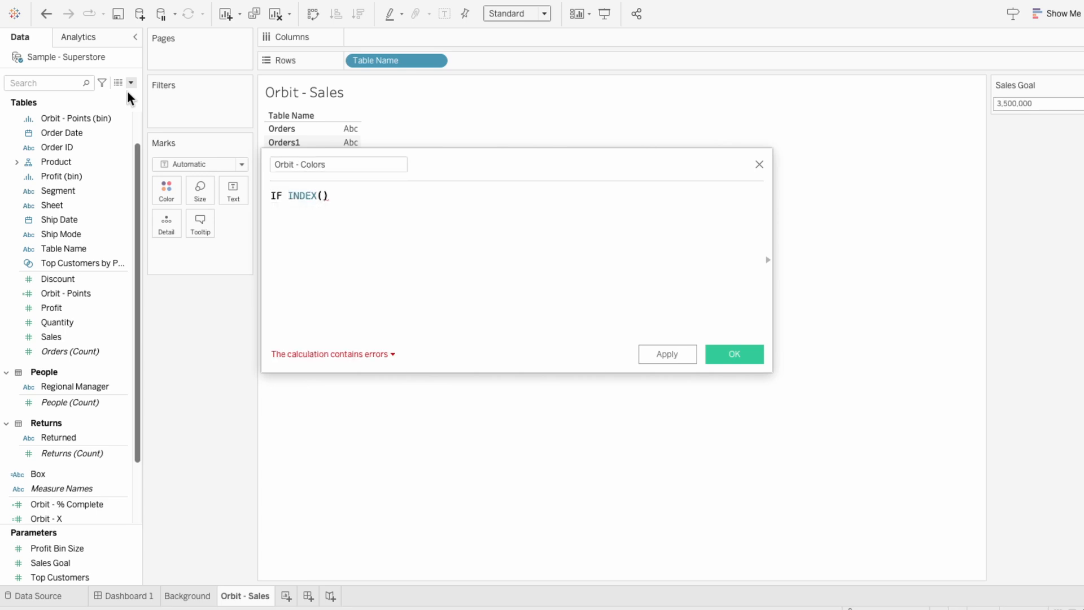
pyautogui.write('X')
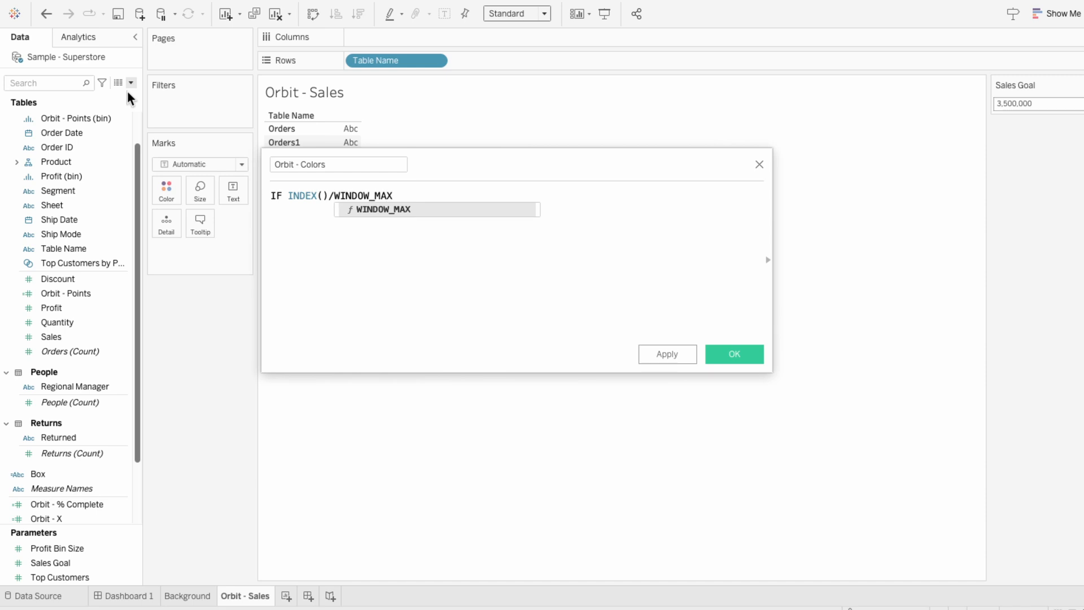
pyautogui.press('Return')
pyautogui.write('INDEX')
pyautogui.press('Return')
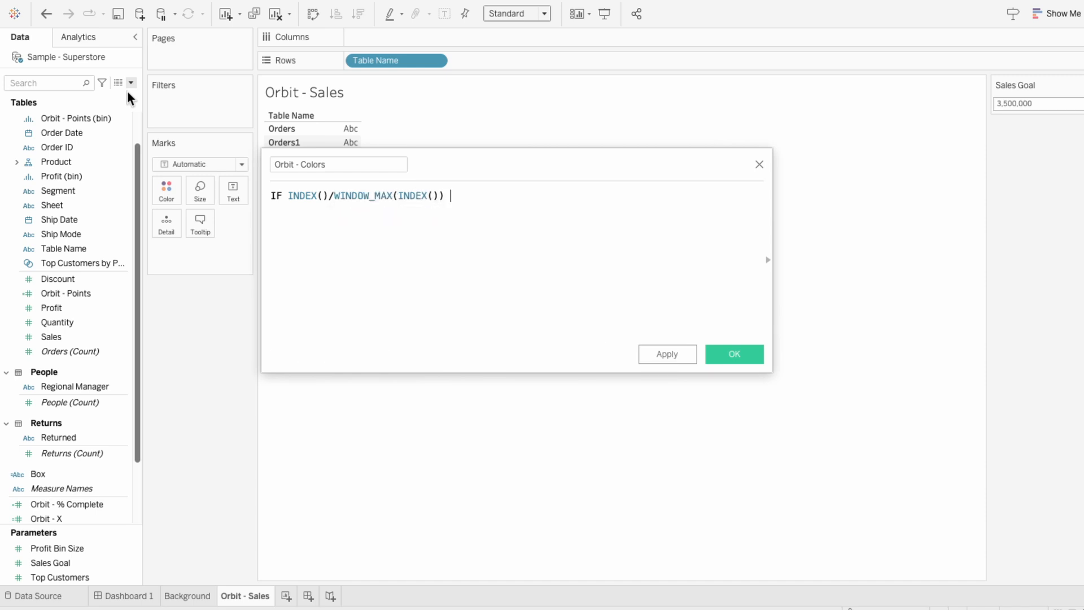
pyautogui.write('< orb')
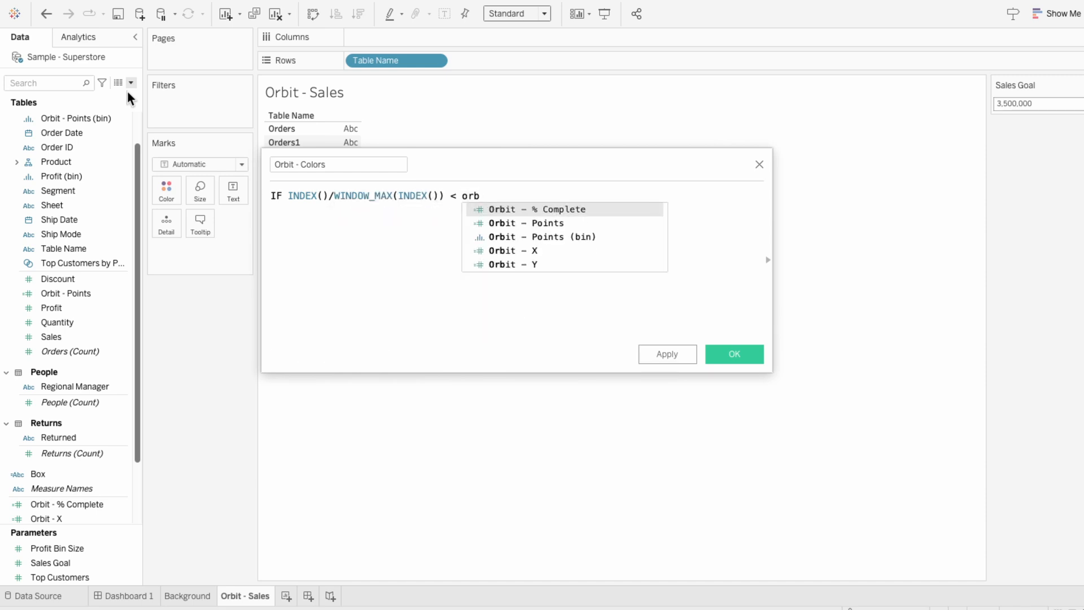
pyautogui.press('Return')
pyautogui.write('T')
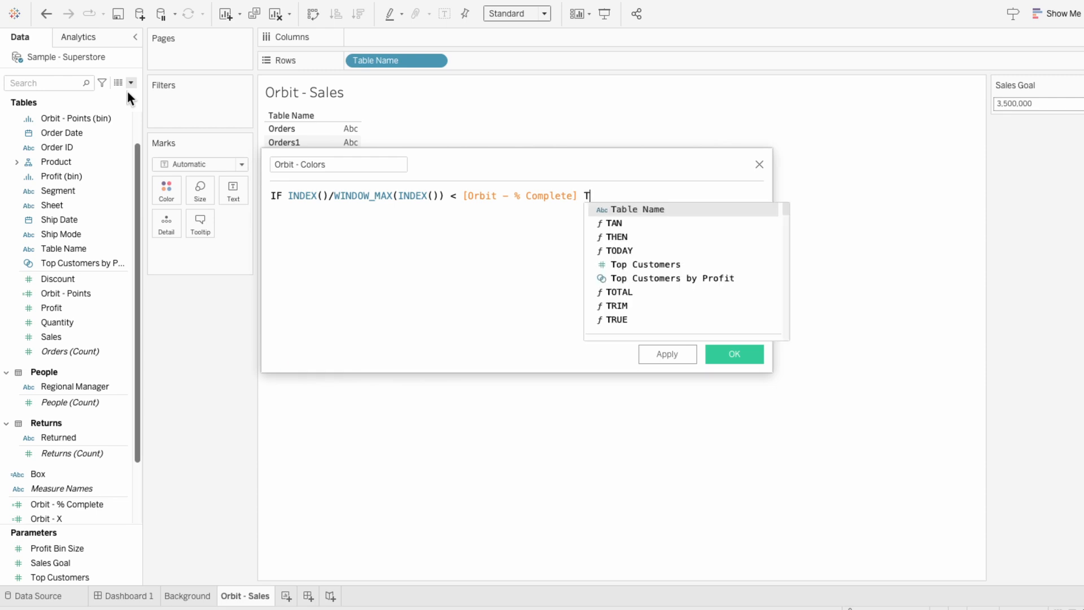
pyautogui.write('HEN 1 ELSE ')
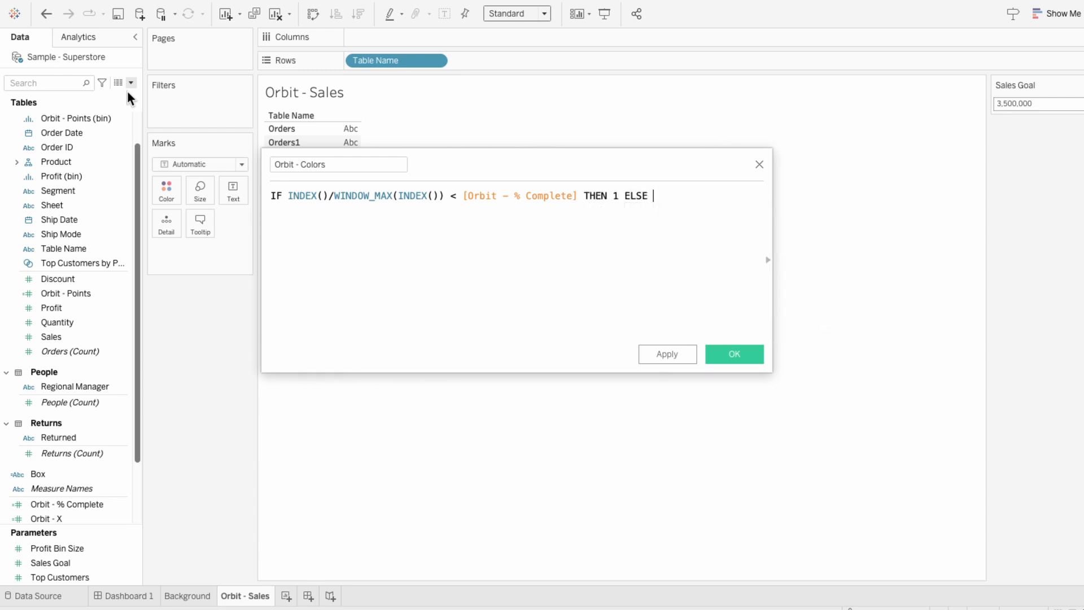
pyautogui.write('0 END')
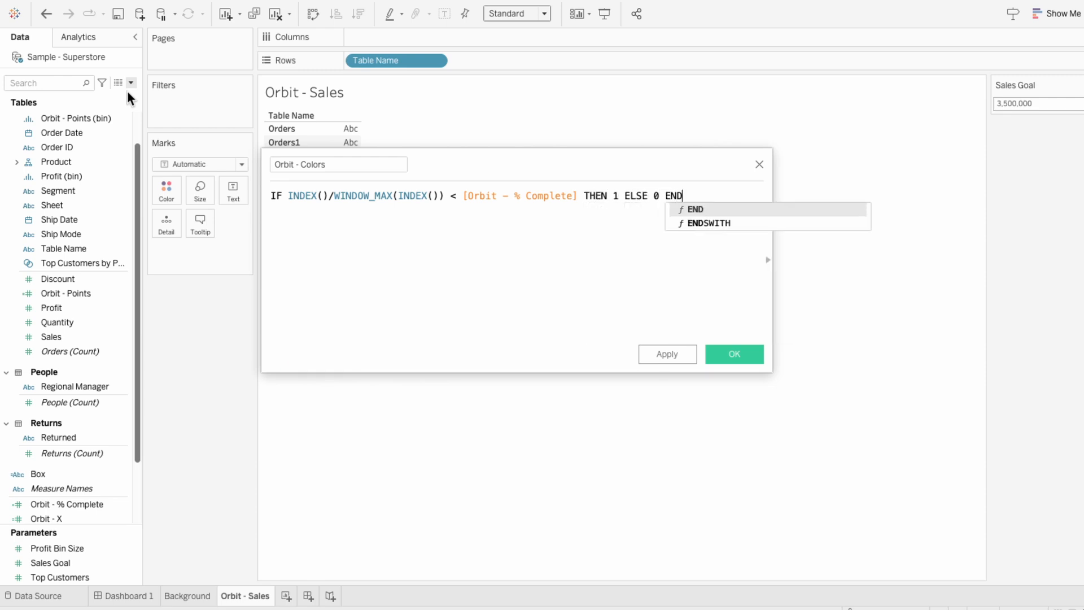
pyautogui.click(415, 278)
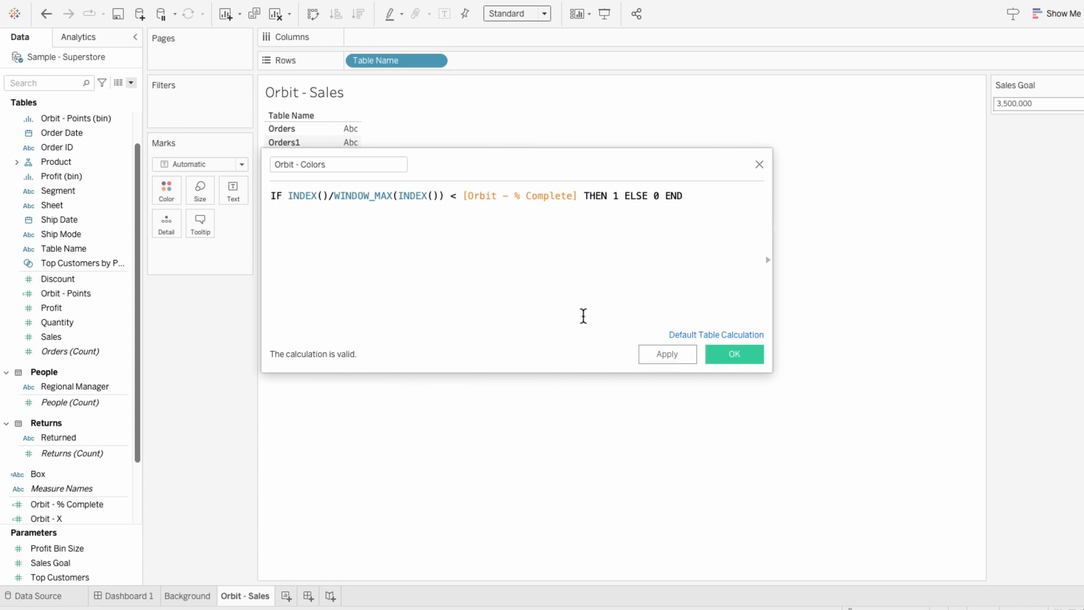
pyautogui.click(723, 356)
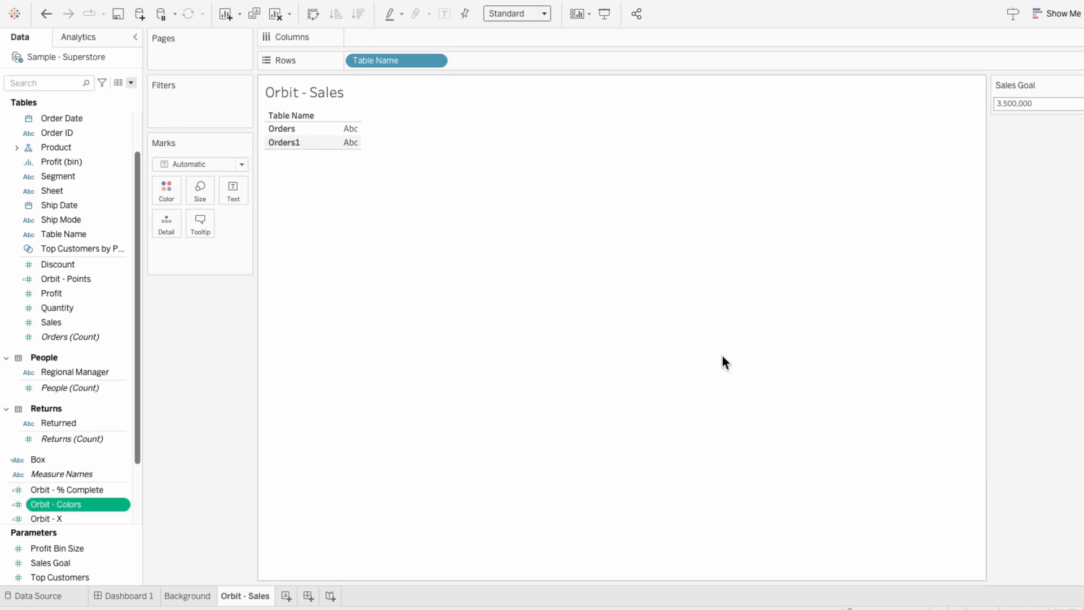
# Remove Table Name from Rows, and place Orbit - X on Columns and Orbit - Y on Rows
pyautogui.click(404, 61)
pyautogui.press('Delete')
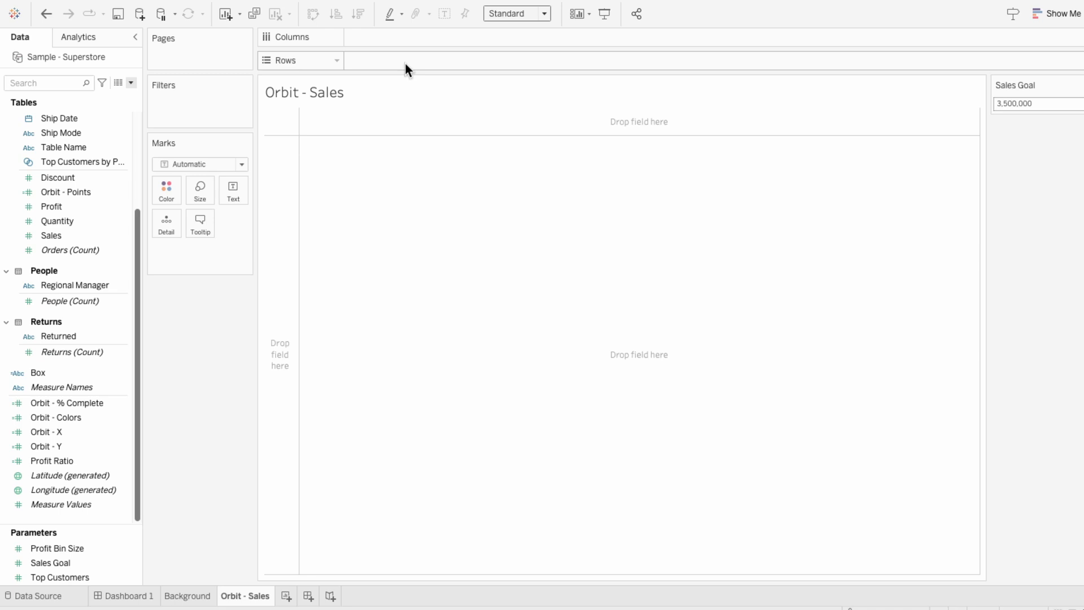
pyautogui.click(72, 84)
pyautogui.write('orb')
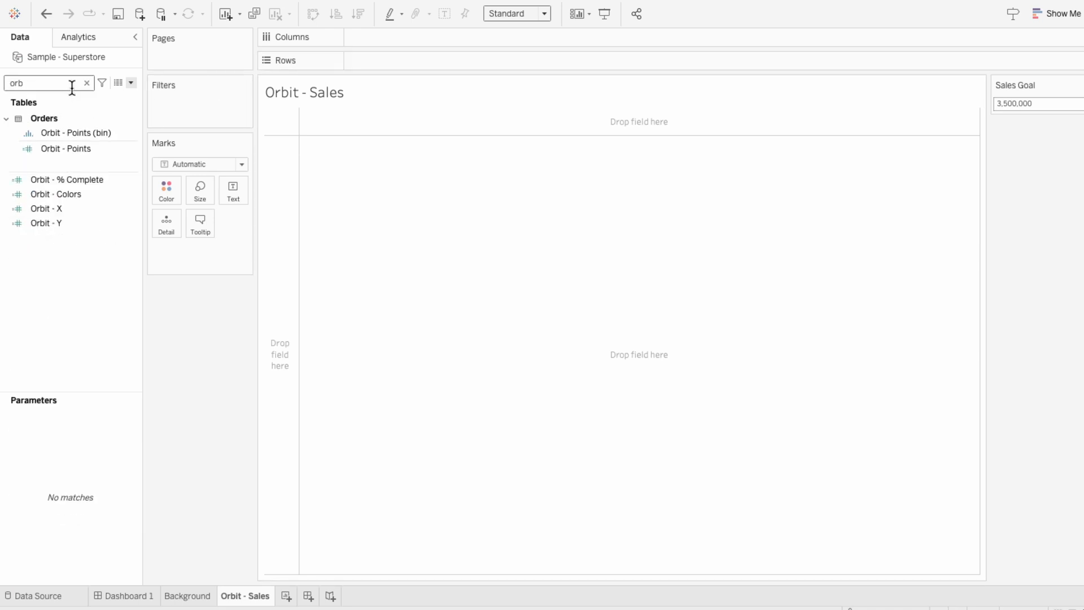
pyautogui.moveTo(72, 209); pyautogui.dragTo(394, 35)
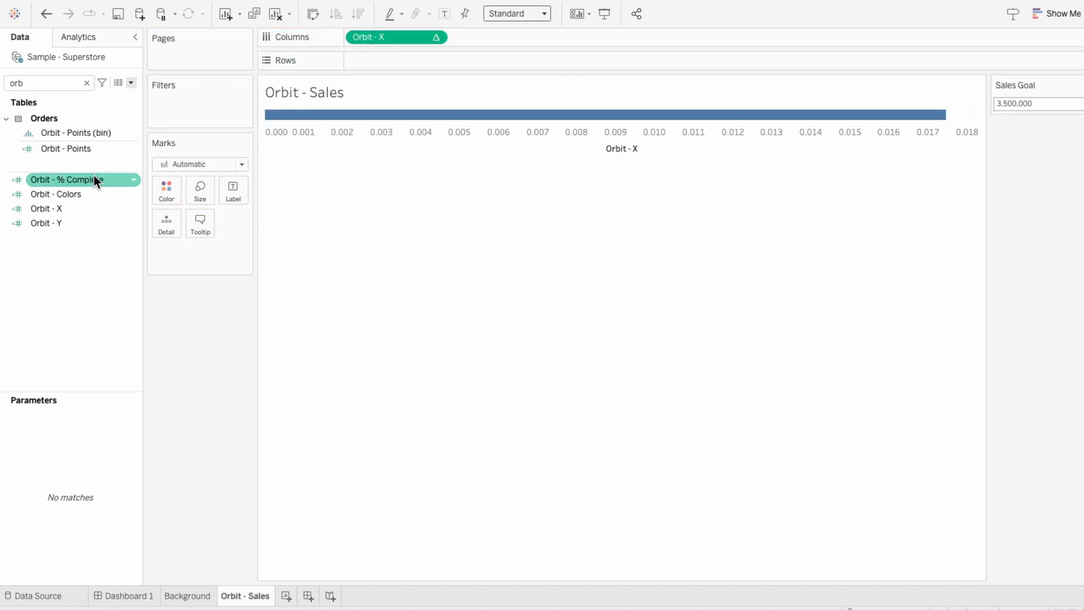
pyautogui.moveTo(56, 220)
pyautogui.mouseDown()
pyautogui.moveTo(310, 108)
pyautogui.moveTo(377, 55)
pyautogui.mouseUp()
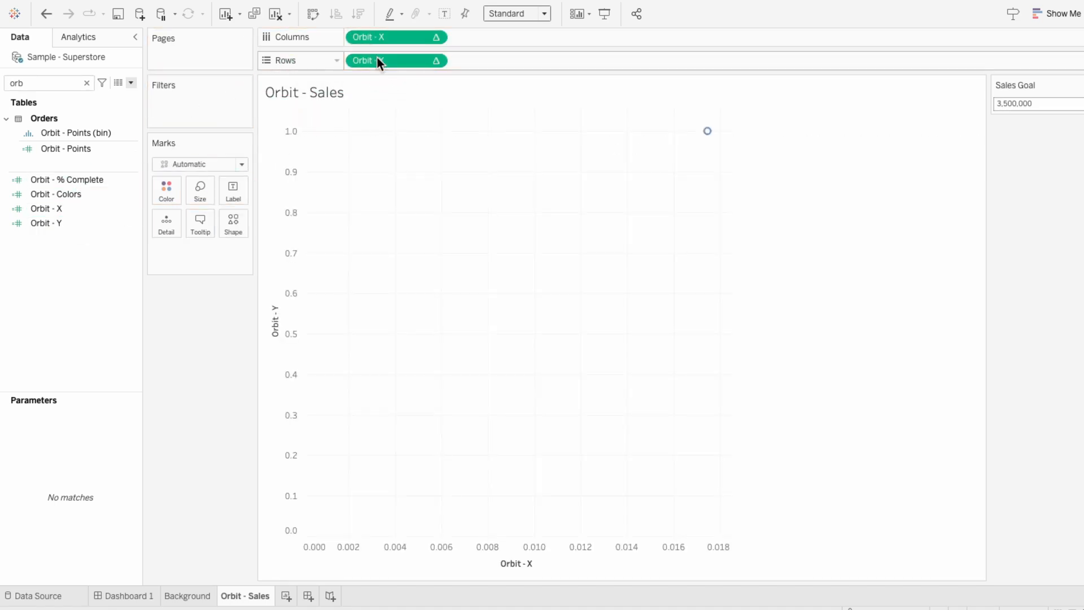
# Add Orbit - Points (bin) to the marks as detail and compute both Orbit - X and Orbit - Y using it
pyautogui.moveTo(107, 134); pyautogui.dragTo(181, 244)
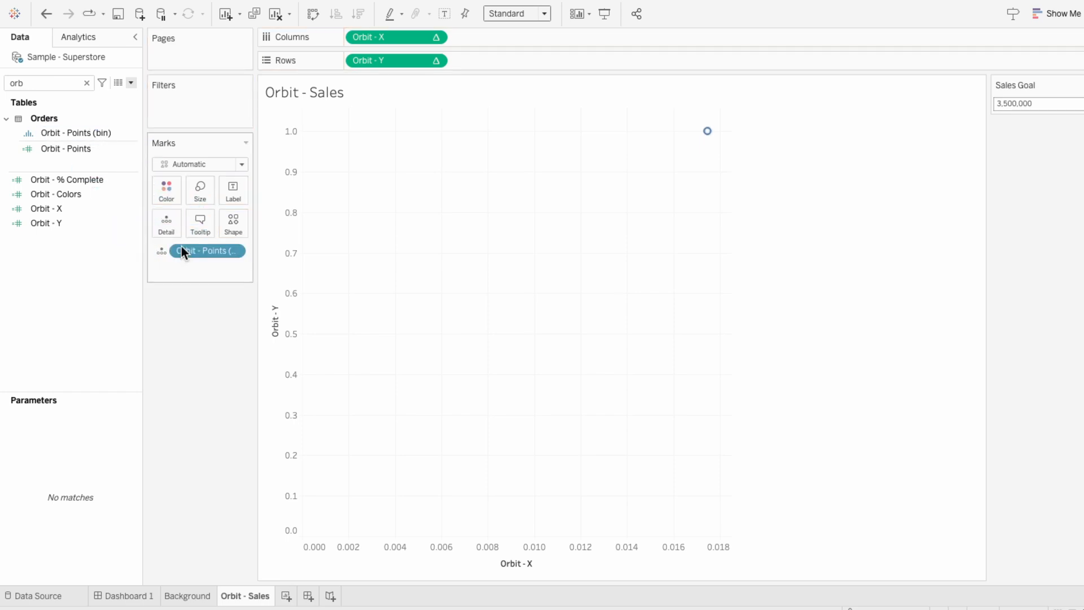
pyautogui.rightClick(364, 38)
pyautogui.moveTo(382, 189)
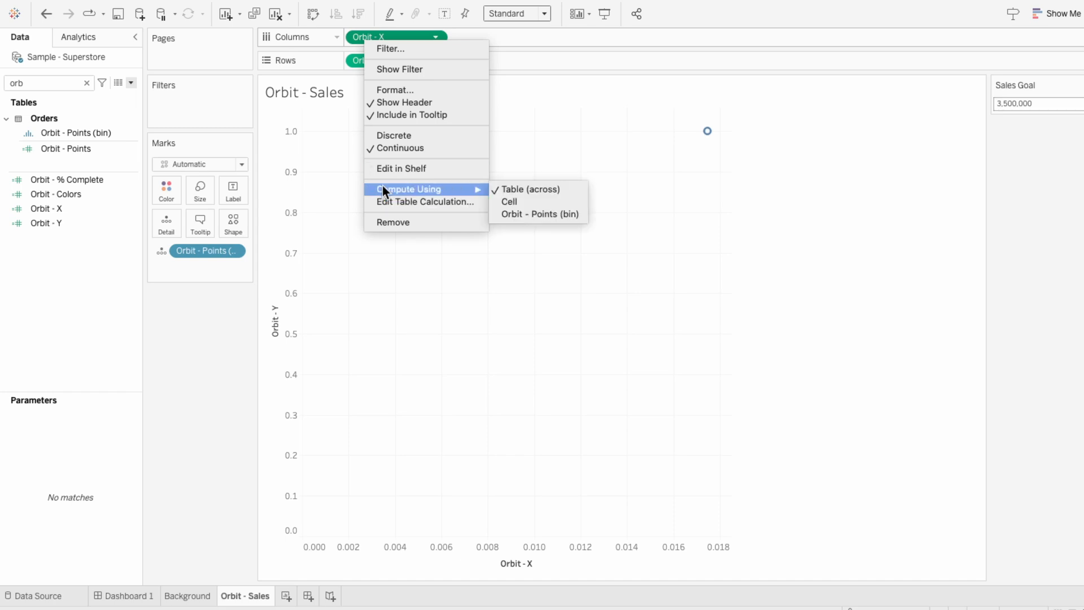
pyautogui.click(534, 215)
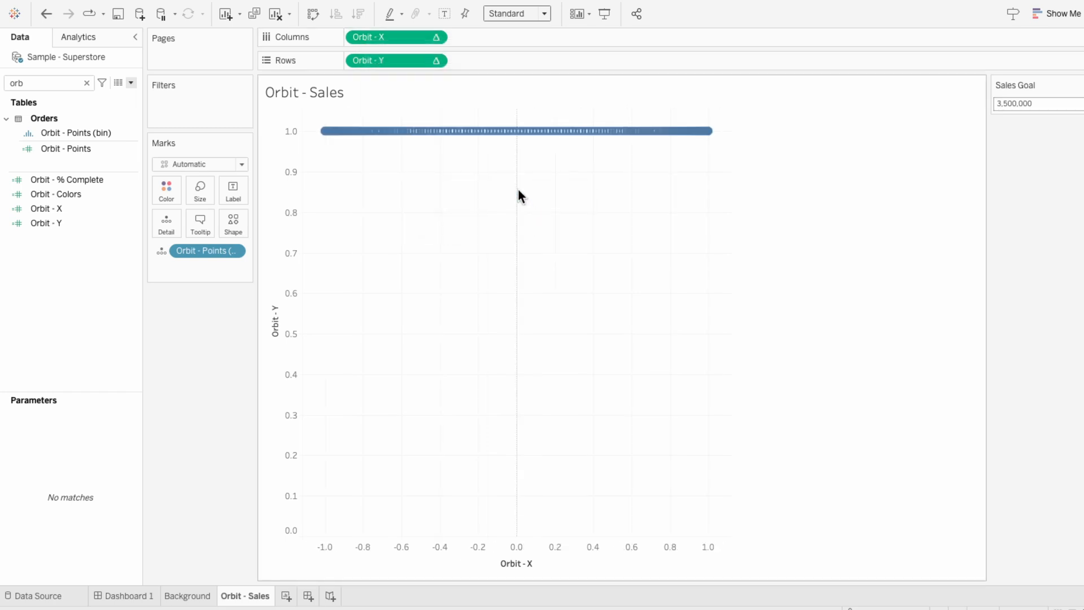
pyautogui.rightClick(382, 65)
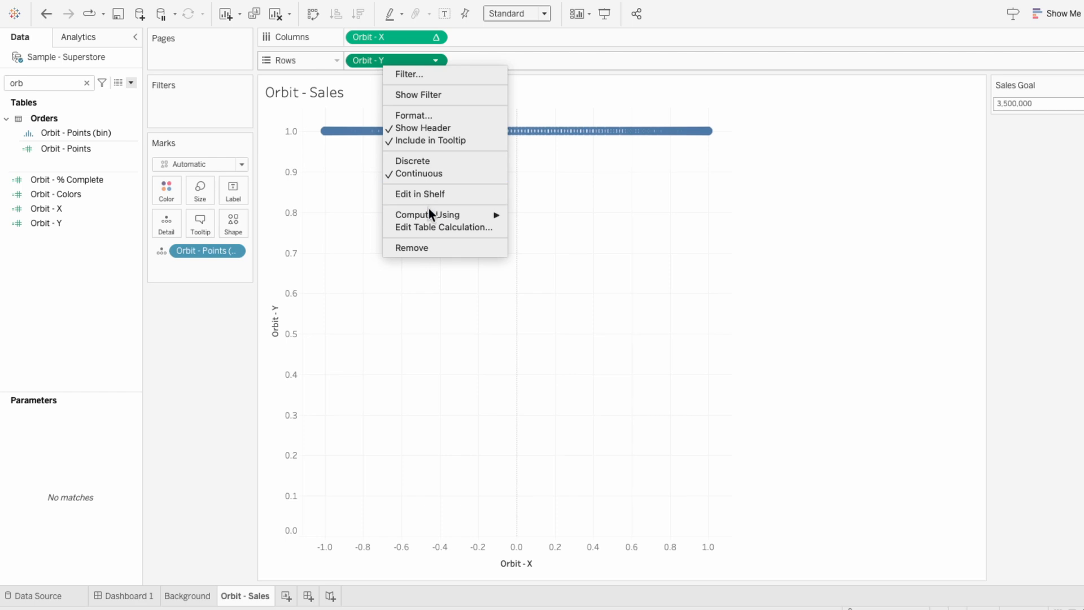
pyautogui.moveTo(429, 212)
pyautogui.click(532, 238)
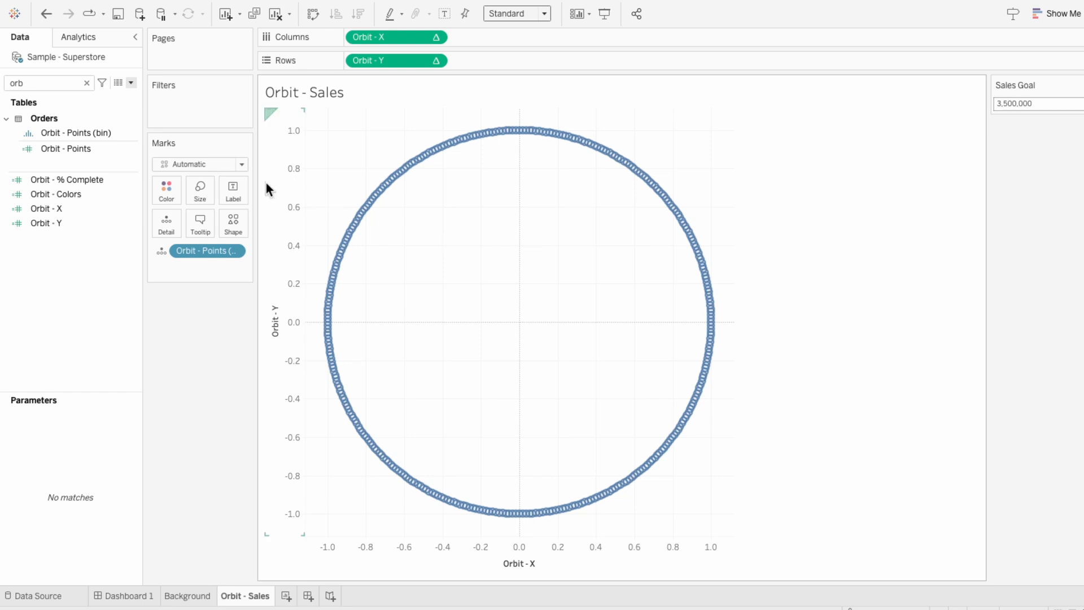
# Set the mark type to Circle and add Orbit - Colors as a detail computed using Orbit - Points (bin)
pyautogui.click(197, 164)
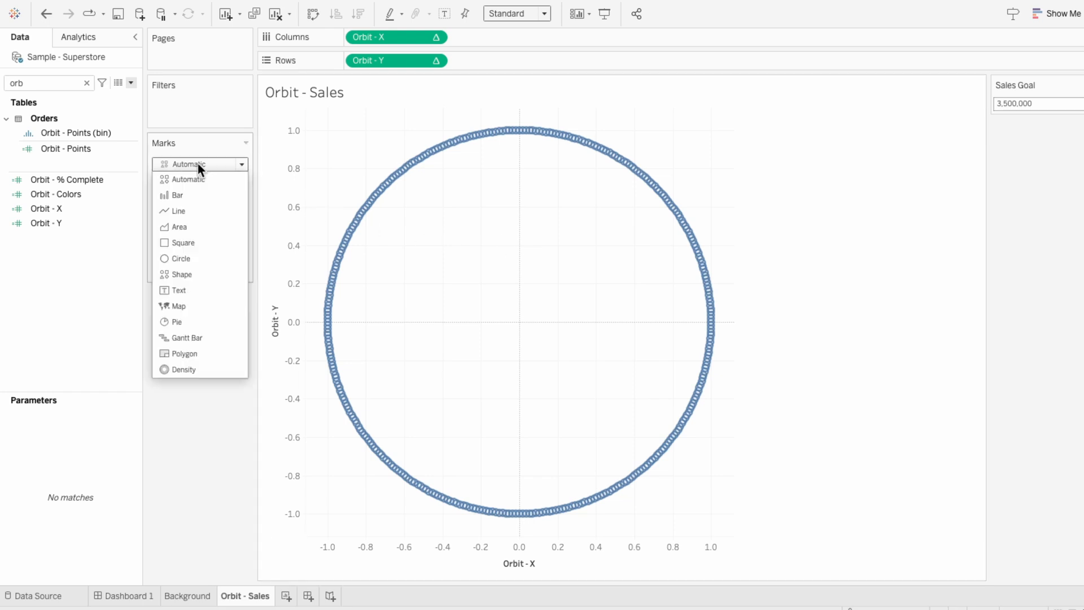
pyautogui.click(202, 255)
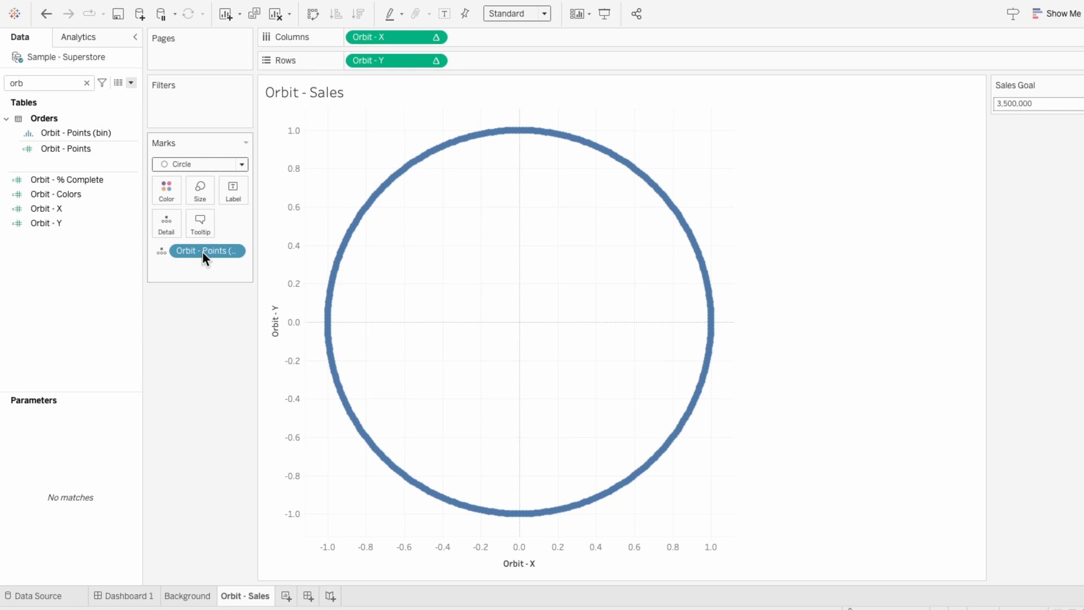
pyautogui.moveTo(80, 194); pyautogui.dragTo(188, 266)
pyautogui.rightClick(189, 266)
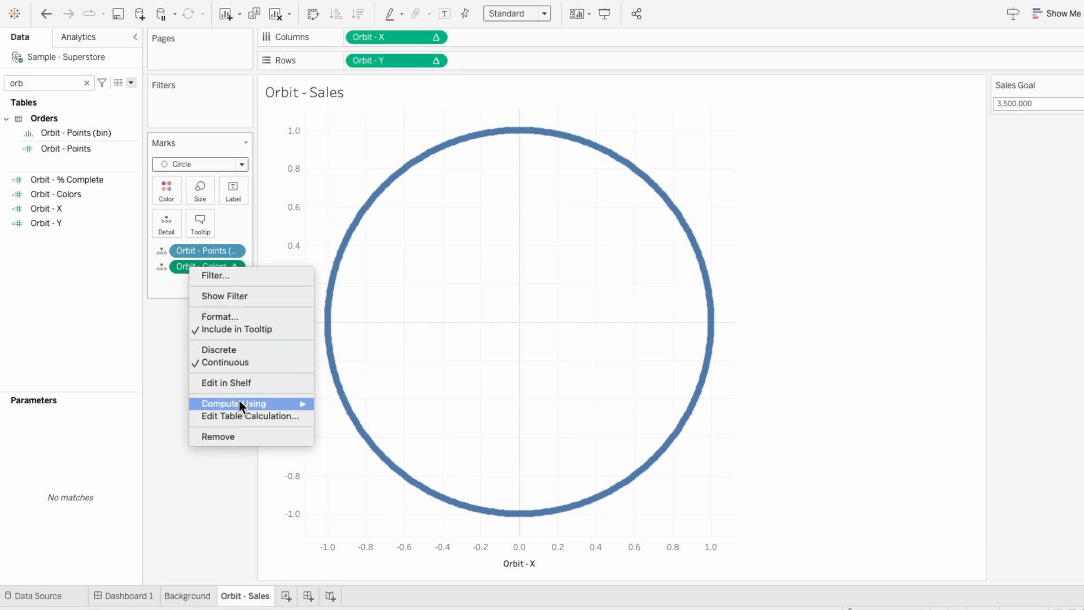
pyautogui.moveTo(238, 402)
pyautogui.click(368, 431)
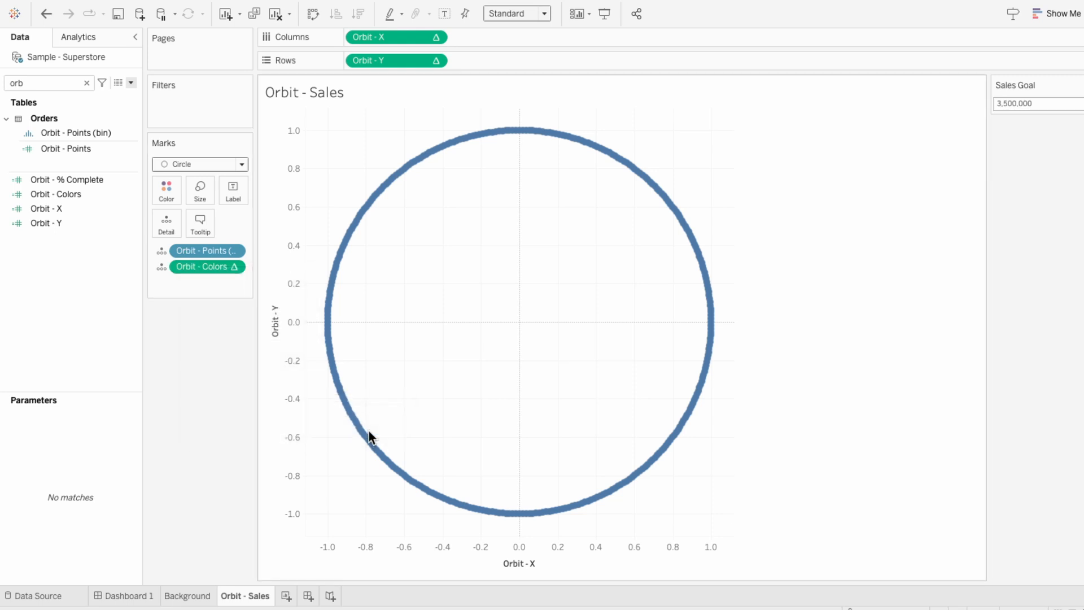
# Convert Orbit - Colors to discrete and use it to color the marks
pyautogui.rightClick(189, 267)
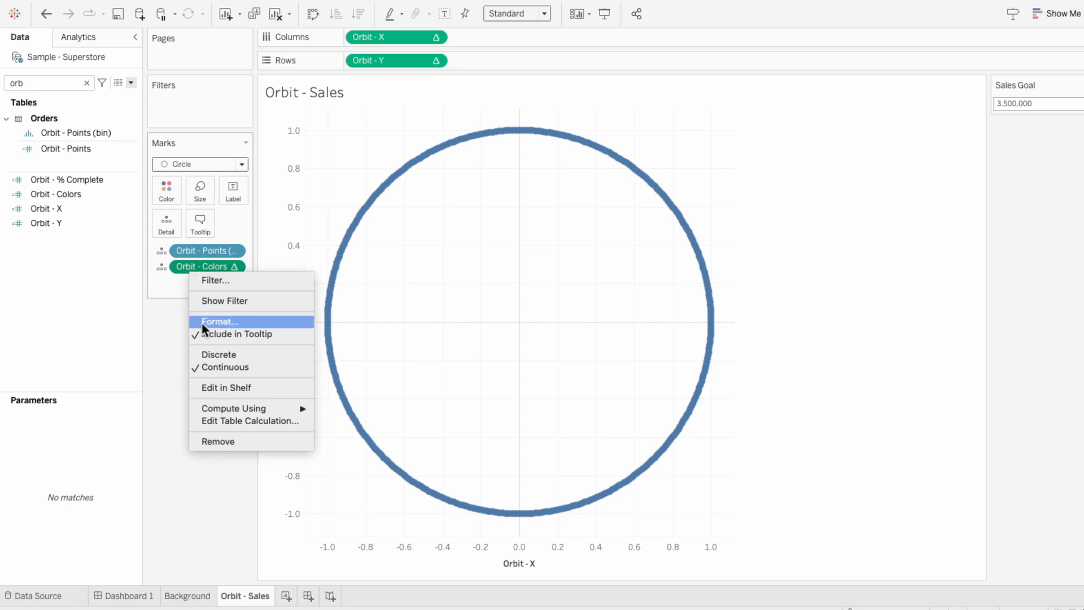
pyautogui.click(211, 354)
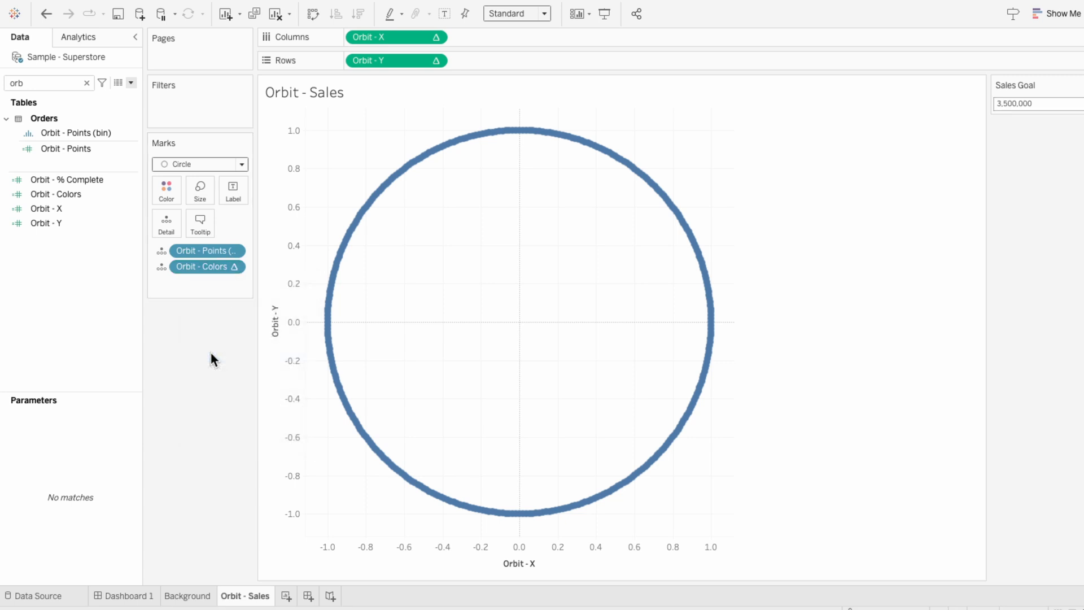
pyautogui.click(162, 268)
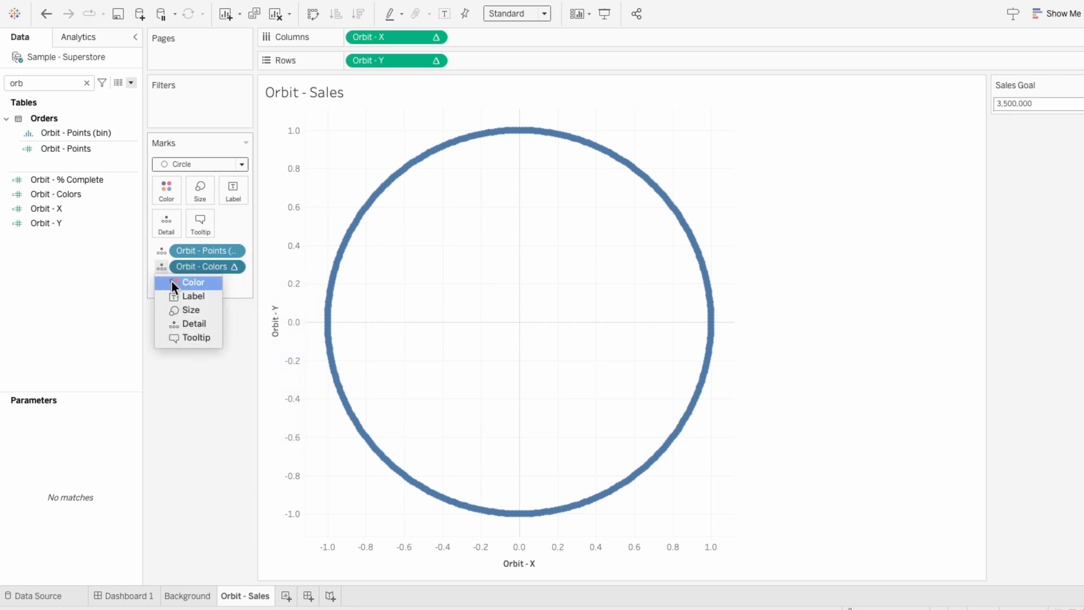
pyautogui.click(171, 281)
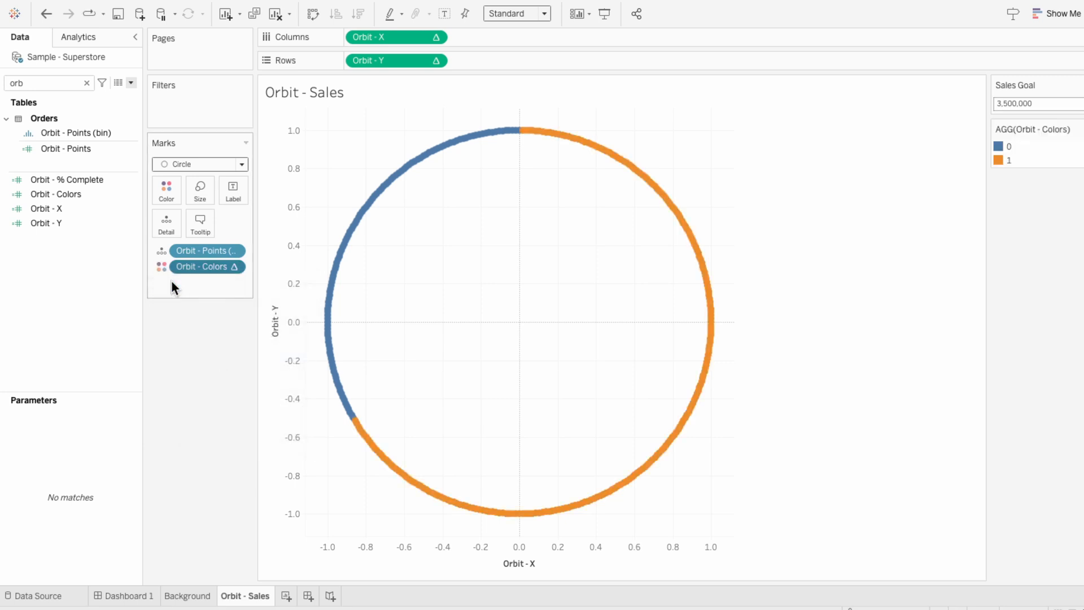
# Edit the Orbit - Colors palette, assigning light teal-blue to value 0 and white to value 1
pyautogui.click(1078, 129)
pyautogui.click(982, 141)
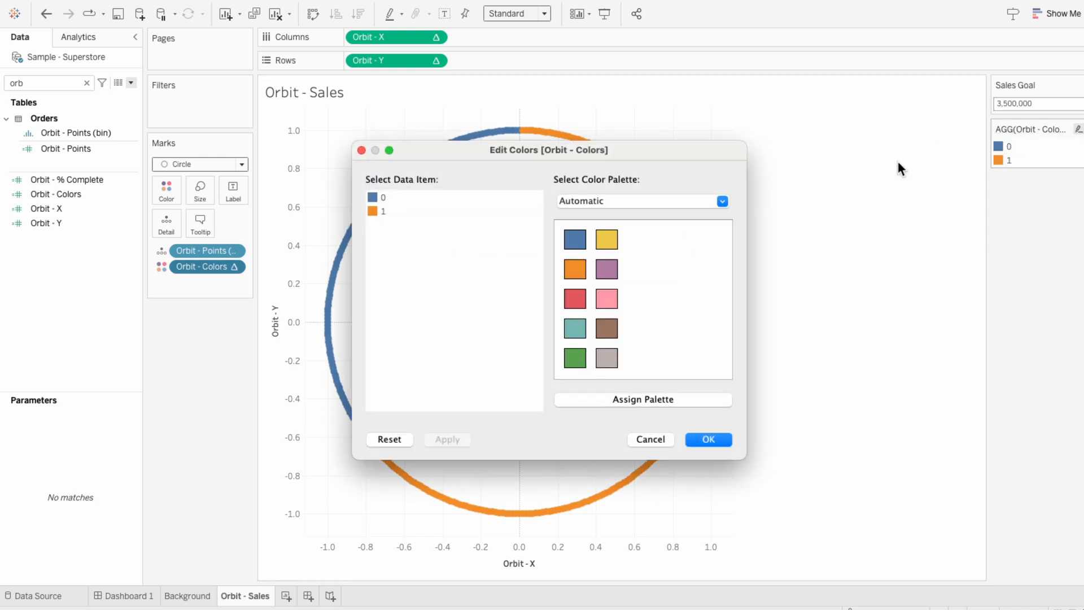
pyautogui.doubleClick(370, 197)
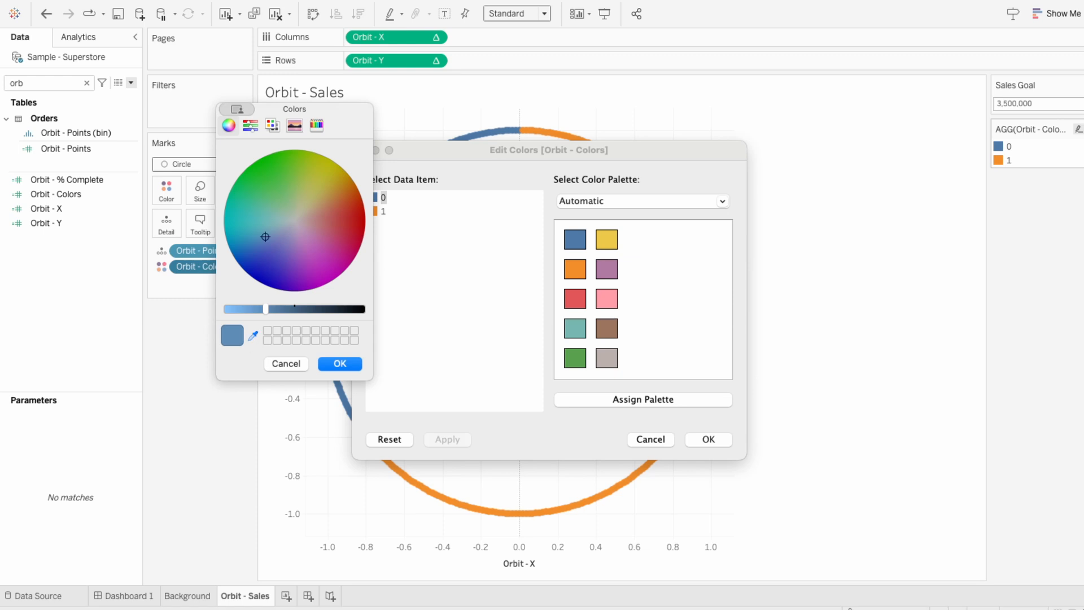
pyautogui.click(1079, 220)
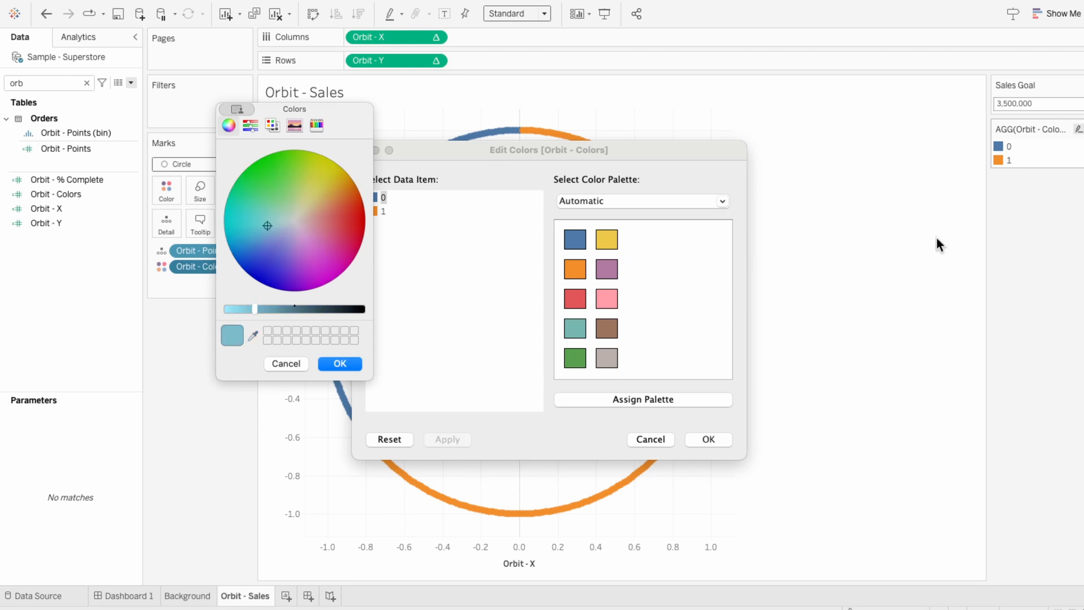
pyautogui.click(347, 363)
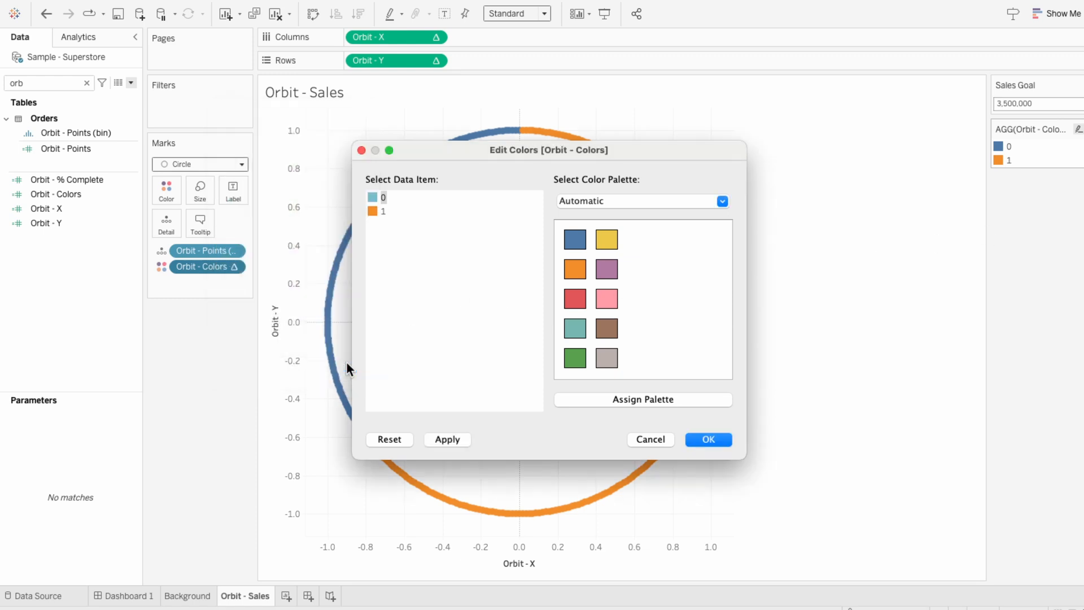
pyautogui.doubleClick(374, 213)
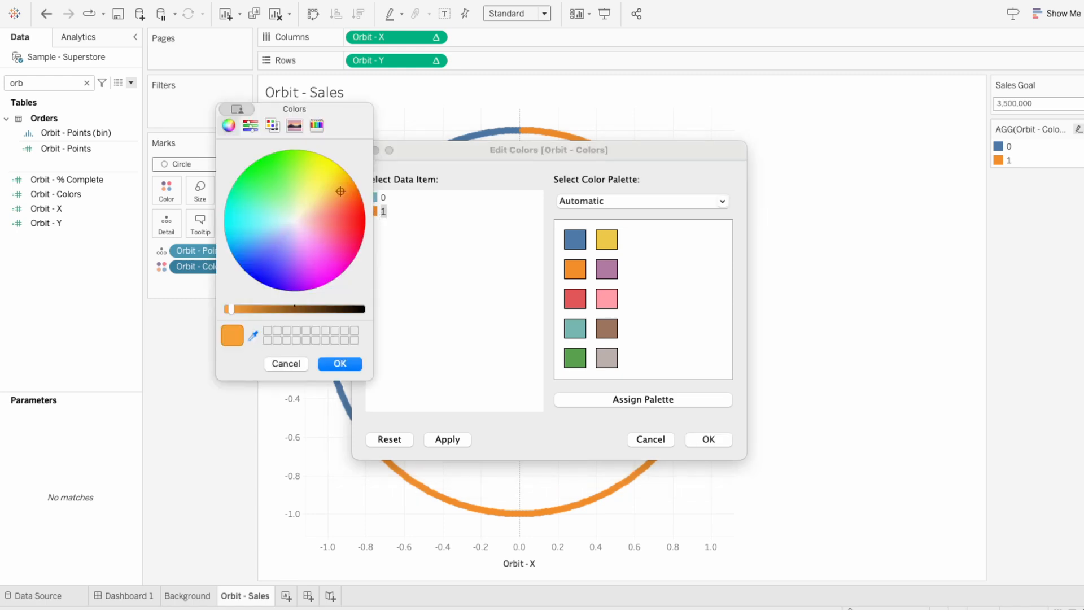
pyautogui.click(815, 342)
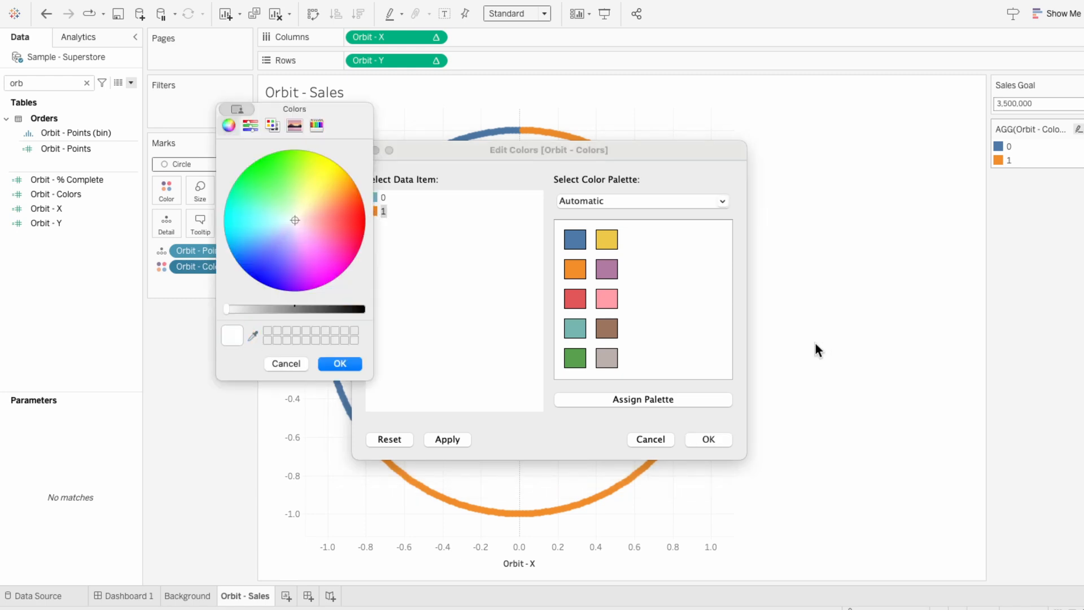
pyautogui.click(354, 363)
pyautogui.click(708, 440)
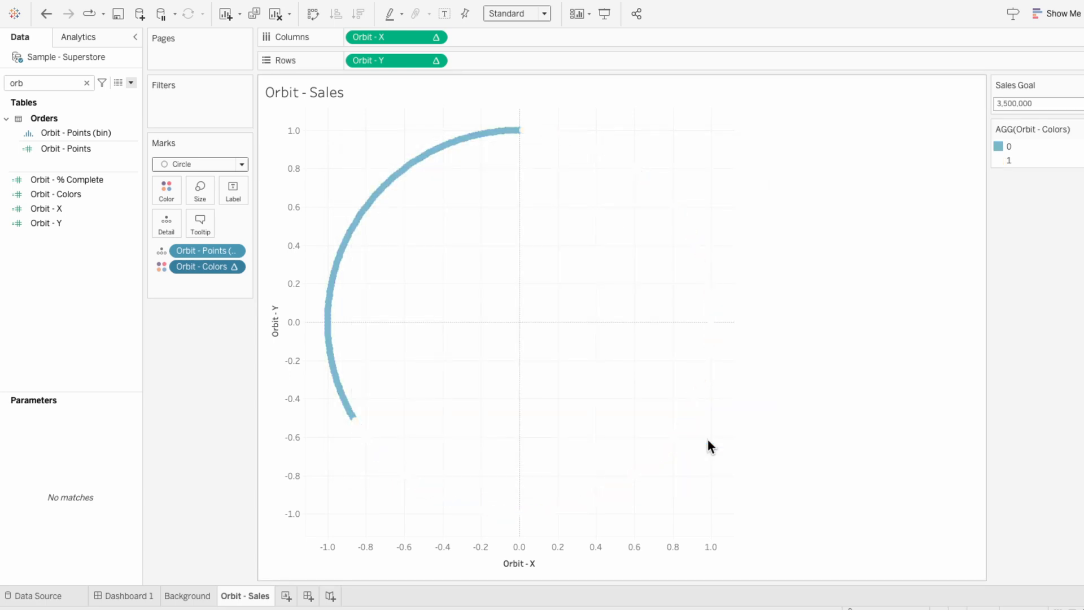
# Enlarge the circle marks to thicken the orbit, and add an inline calculation of 0 to Rows after Orbit - Y
pyautogui.click(203, 191)
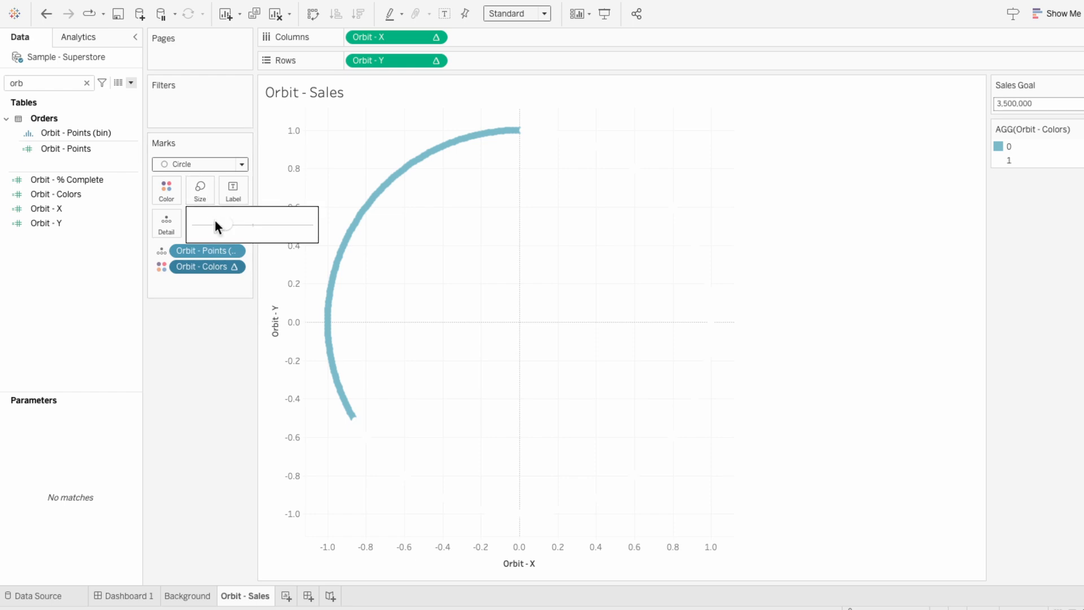
pyautogui.moveTo(236, 224); pyautogui.dragTo(249, 224)
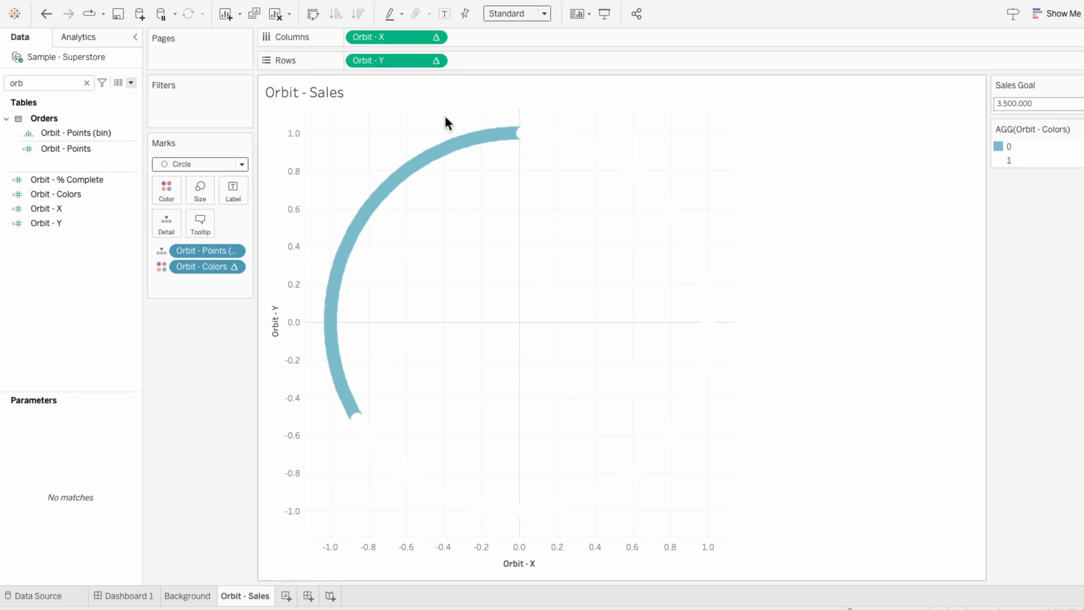
pyautogui.doubleClick(475, 61)
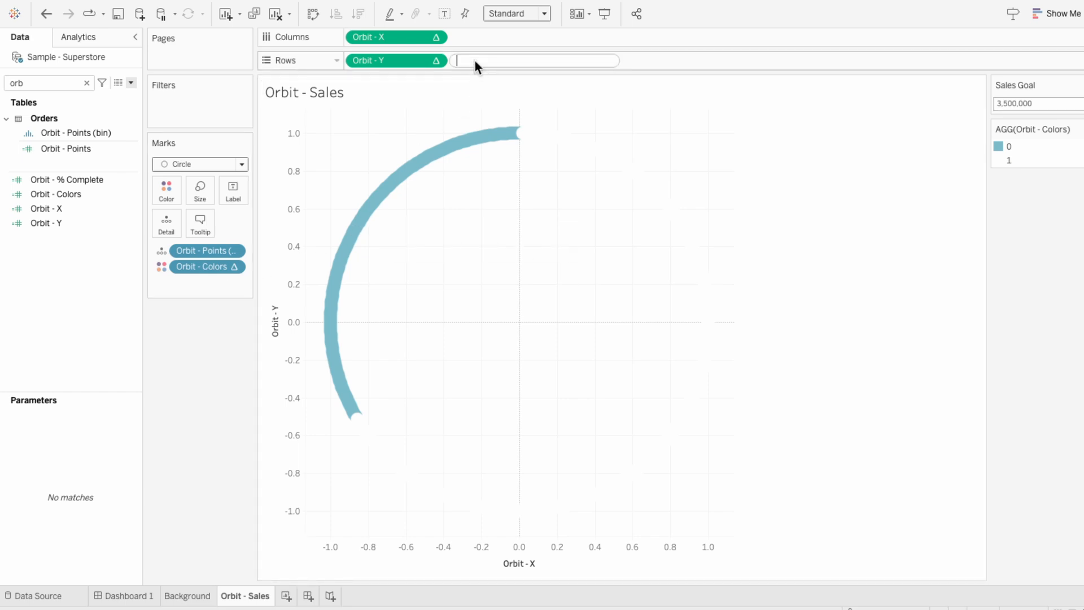
pyautogui.write('0')
pyautogui.press('Return')
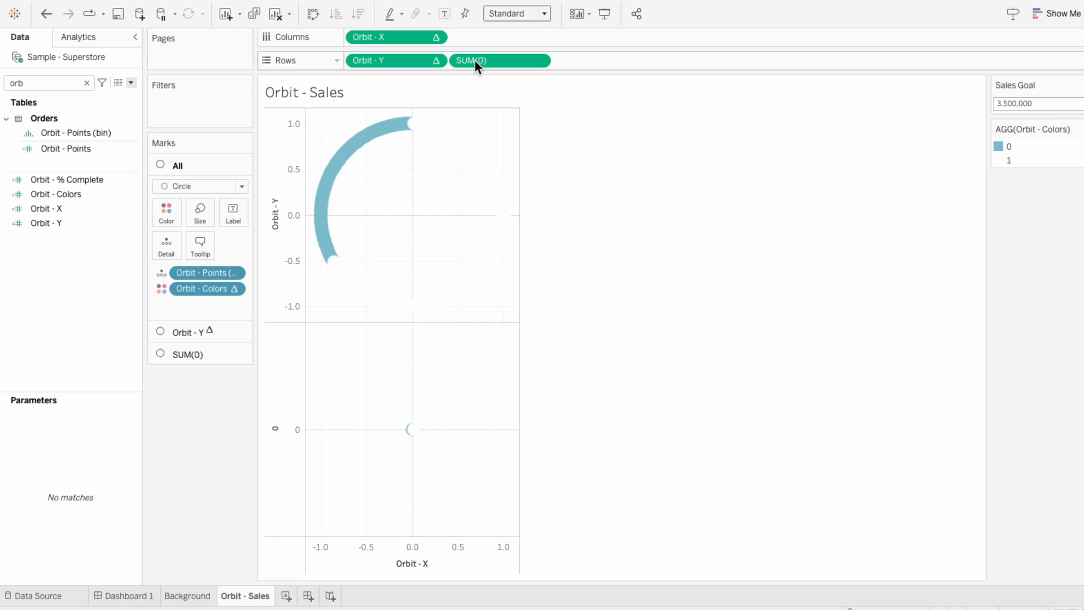
# Change the SUM(0) marks to Text and remove Orbit - Points (bin) and Orbit - Colors from them
pyautogui.click(235, 349)
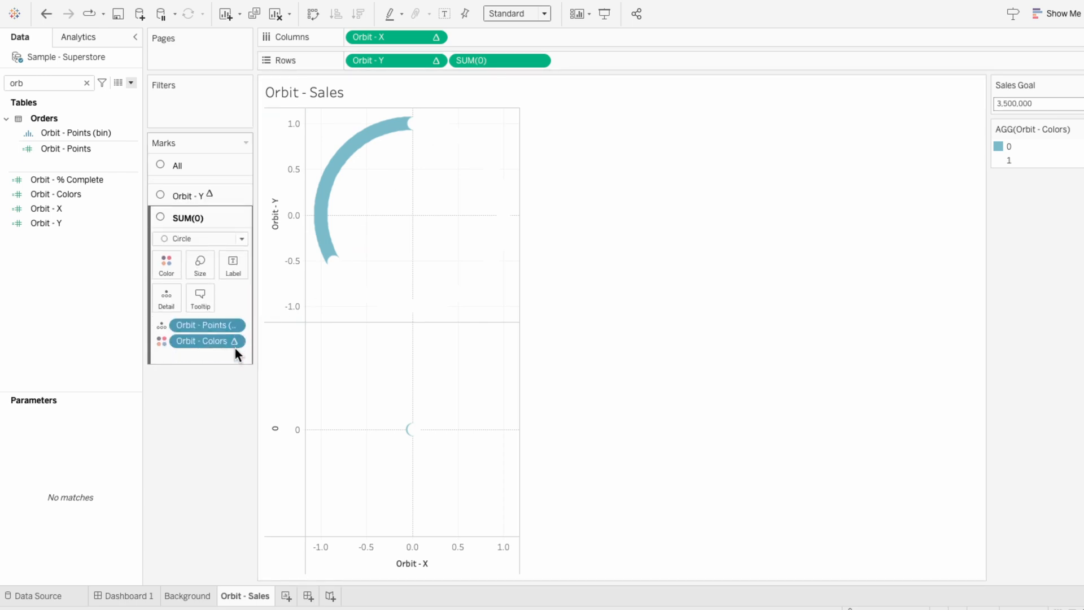
pyautogui.click(208, 232)
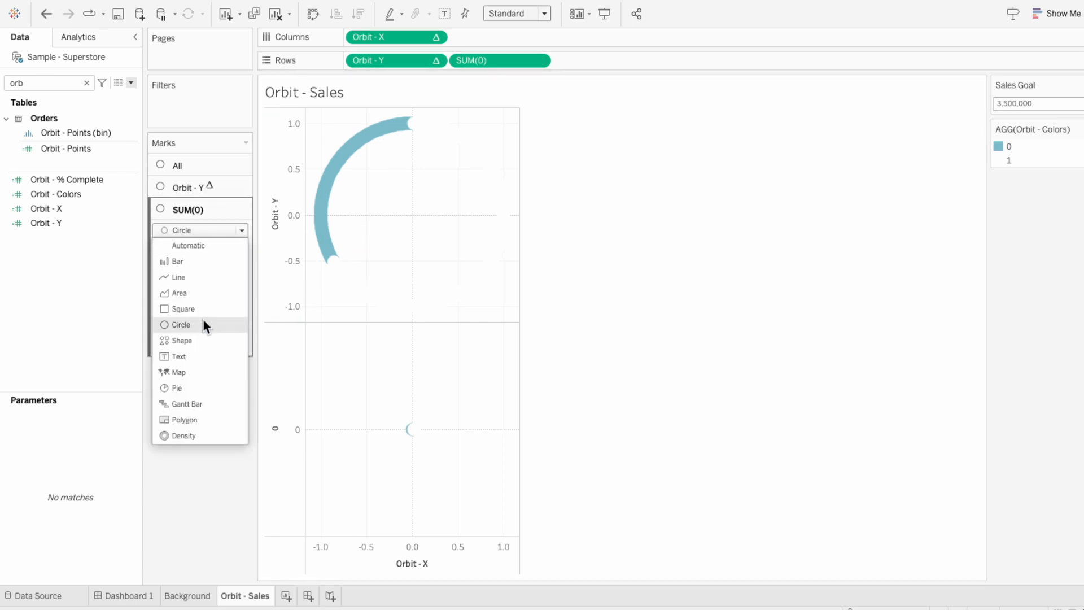
pyautogui.click(199, 355)
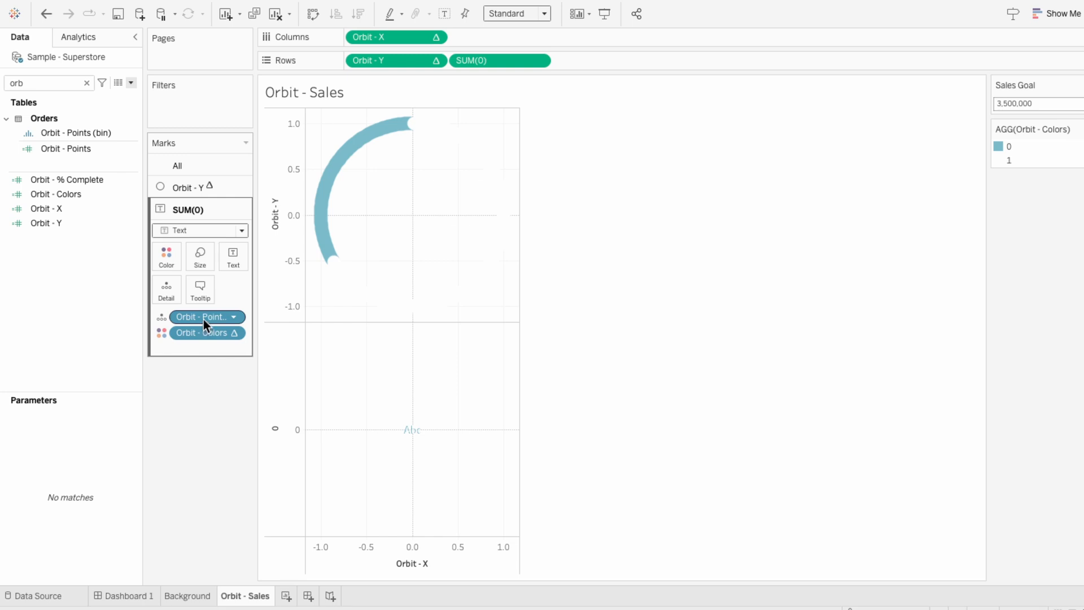
pyautogui.press('Delete')
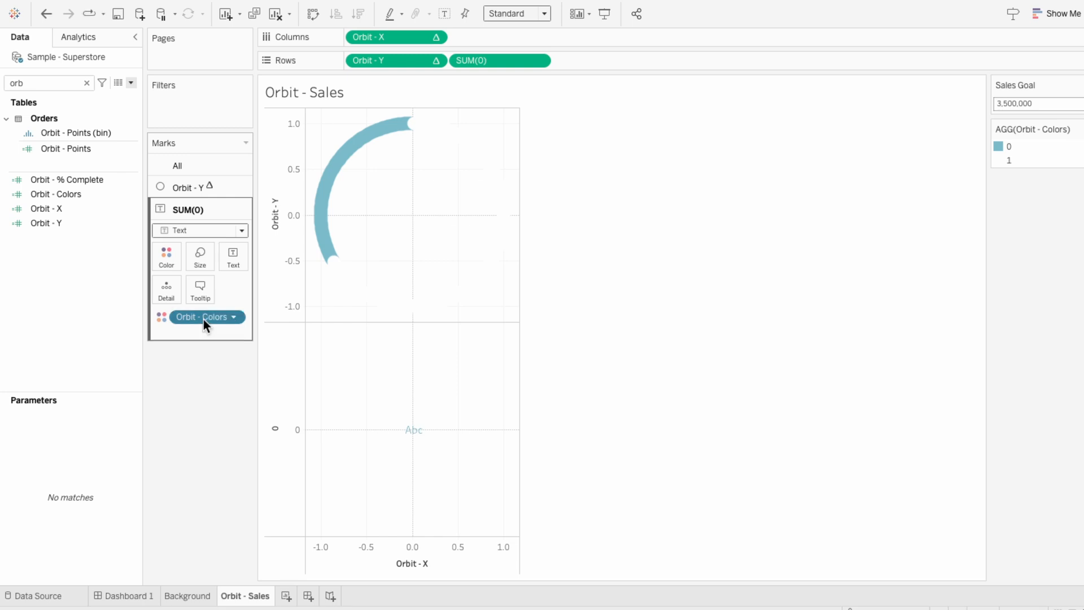
pyautogui.press('Delete')
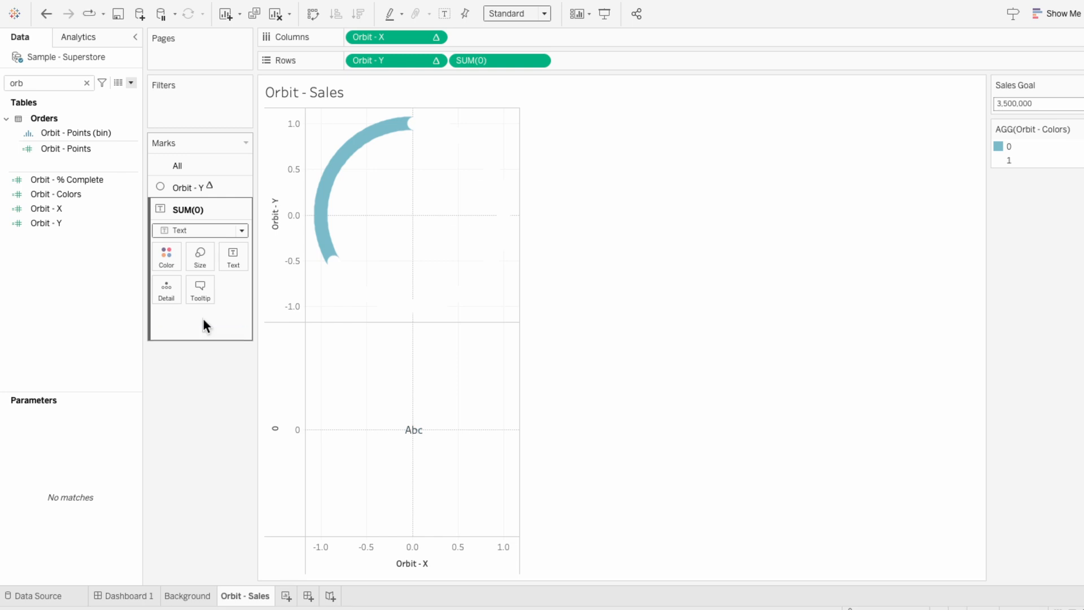
# Add Orbit - % Complete to the SUM(0) marks, compute it using Cell, and show it as text
pyautogui.moveTo(79, 181); pyautogui.dragTo(187, 318)
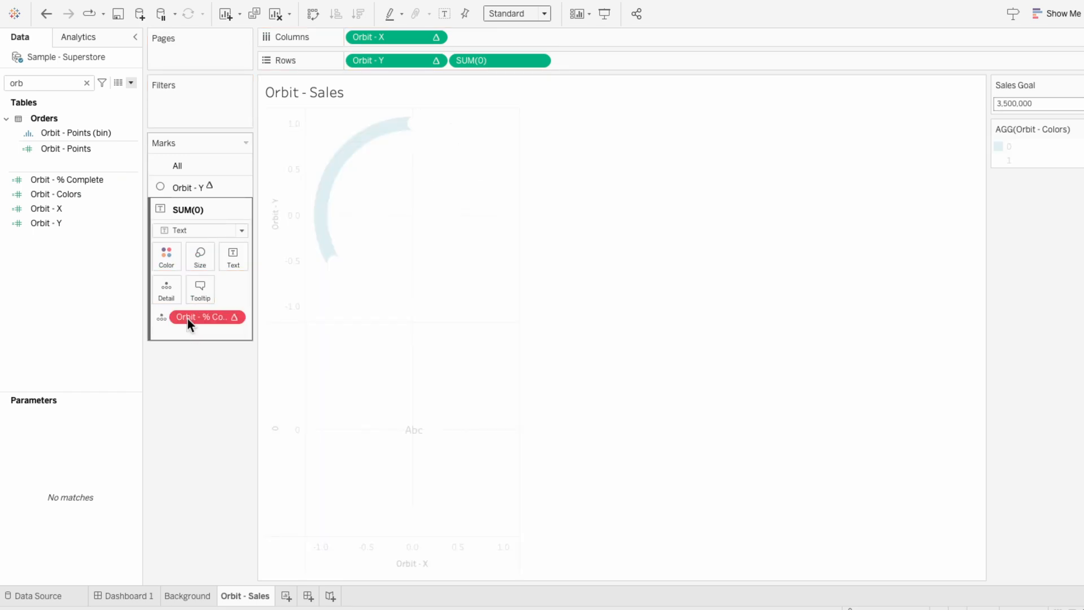
pyautogui.rightClick(187, 318)
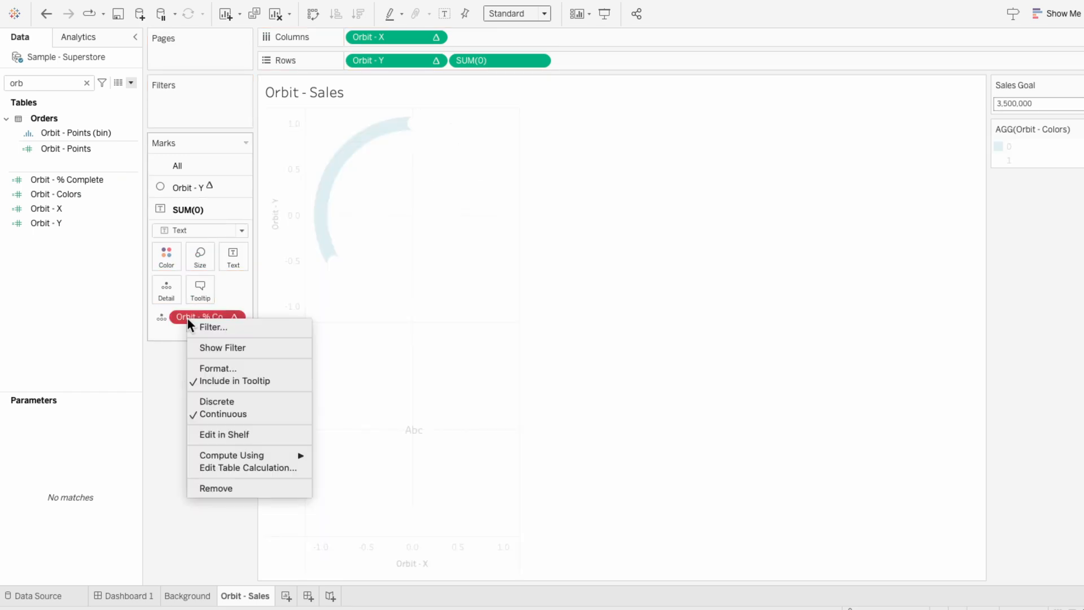
pyautogui.moveTo(265, 454)
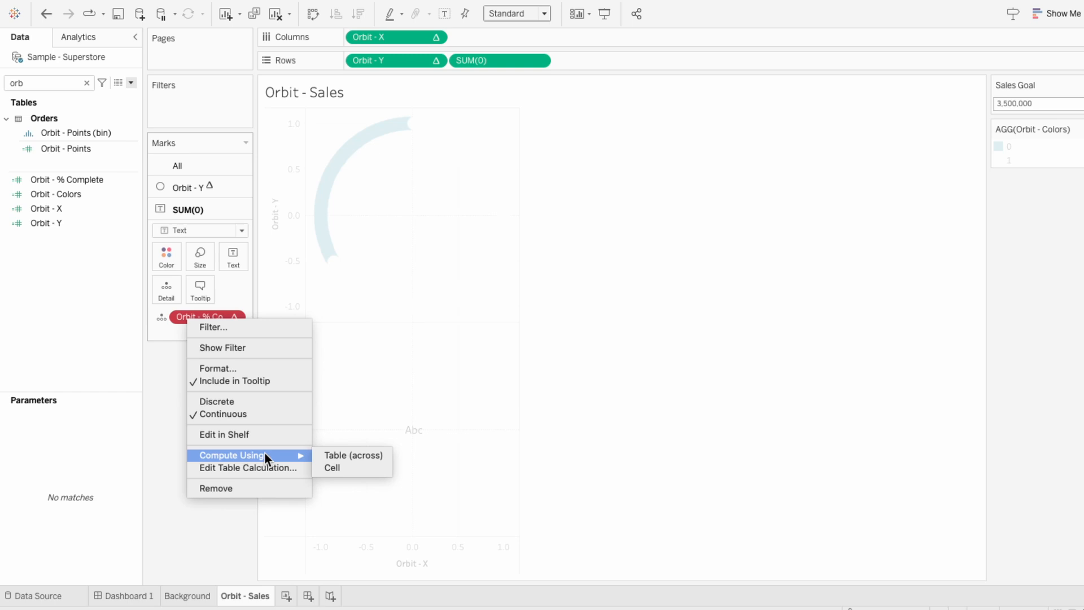
pyautogui.click(332, 468)
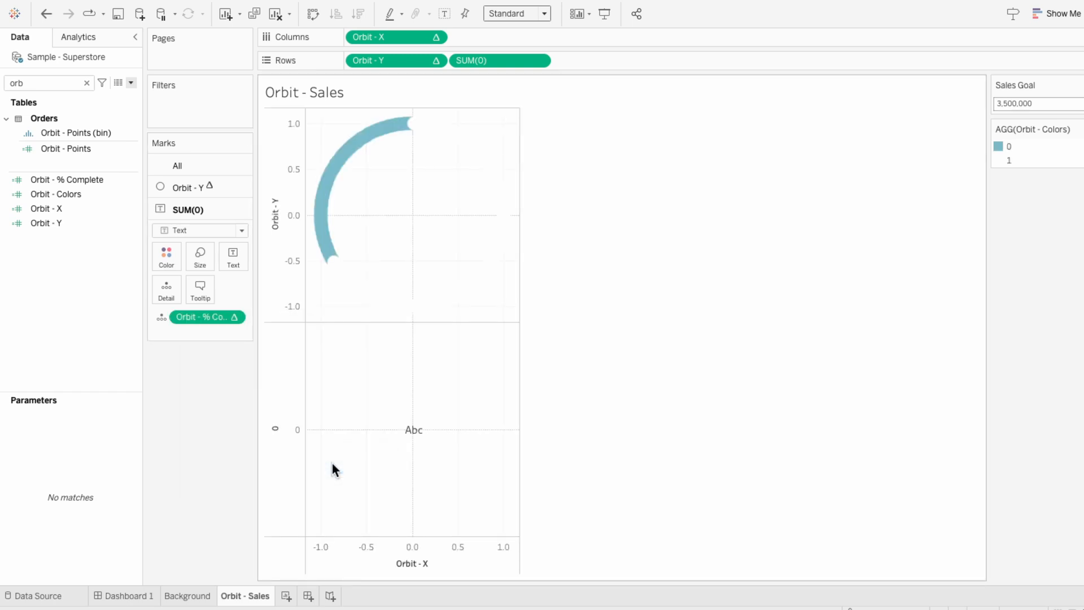
pyautogui.click(162, 317)
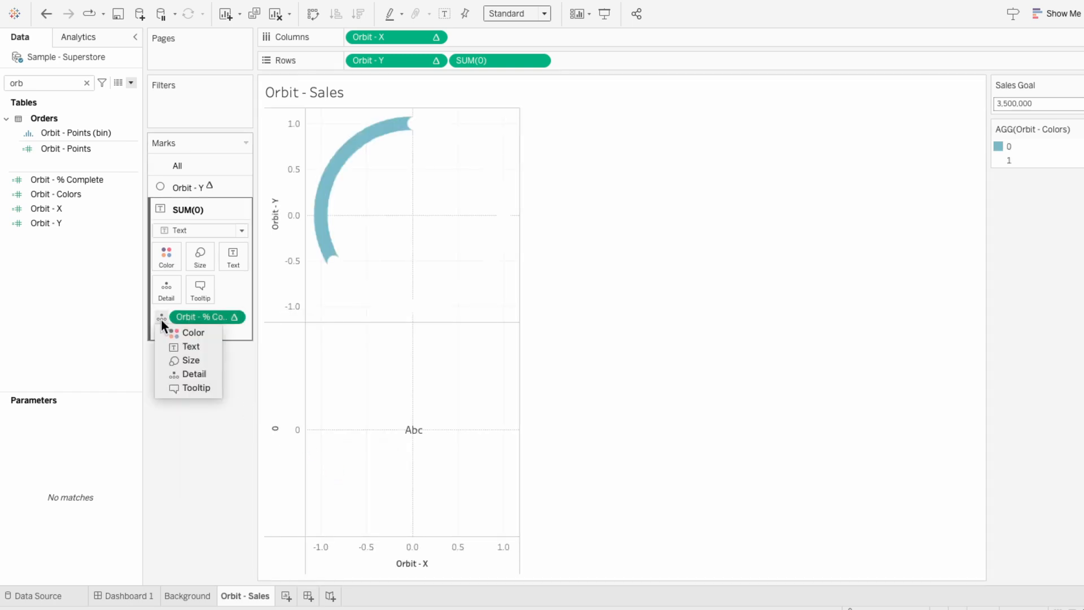
pyautogui.click(178, 350)
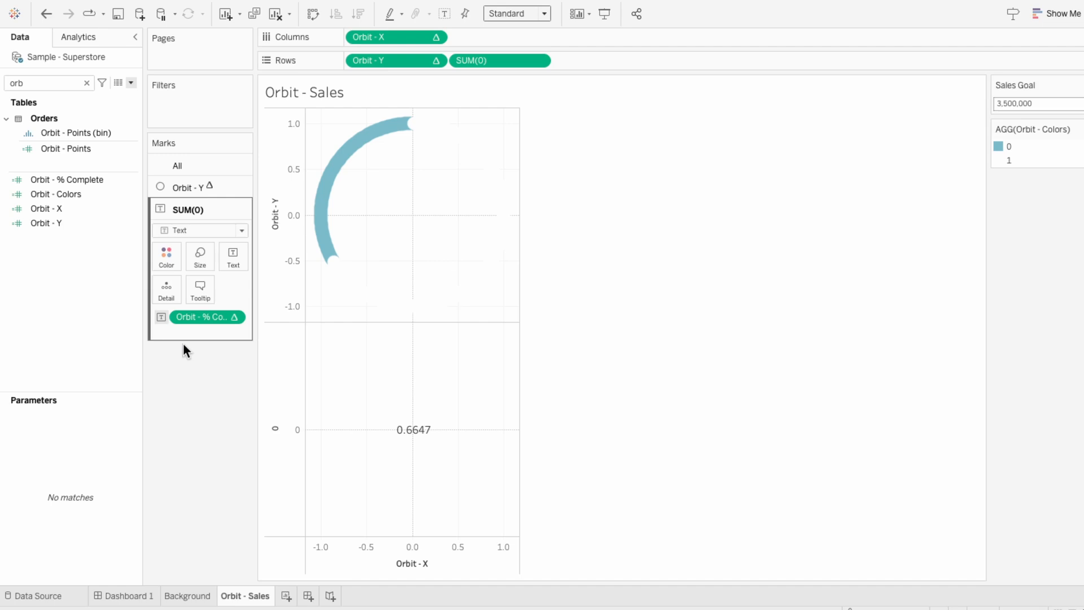
# Format the Orbit - % Complete label's numbers as Percentage with 0 decimal places
pyautogui.rightClick(189, 317)
pyautogui.click(201, 367)
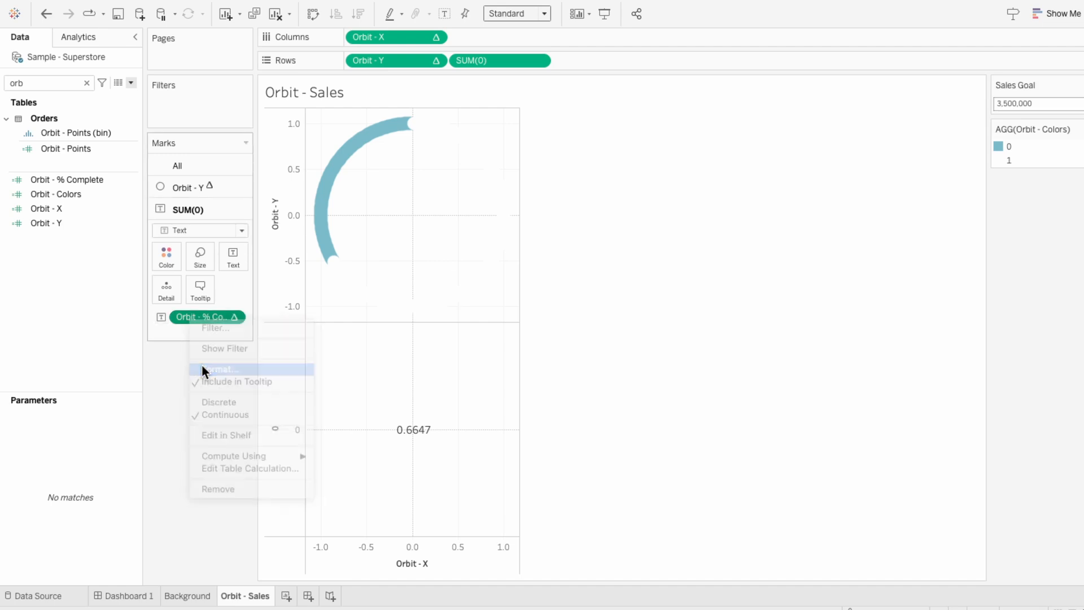
pyautogui.click(98, 183)
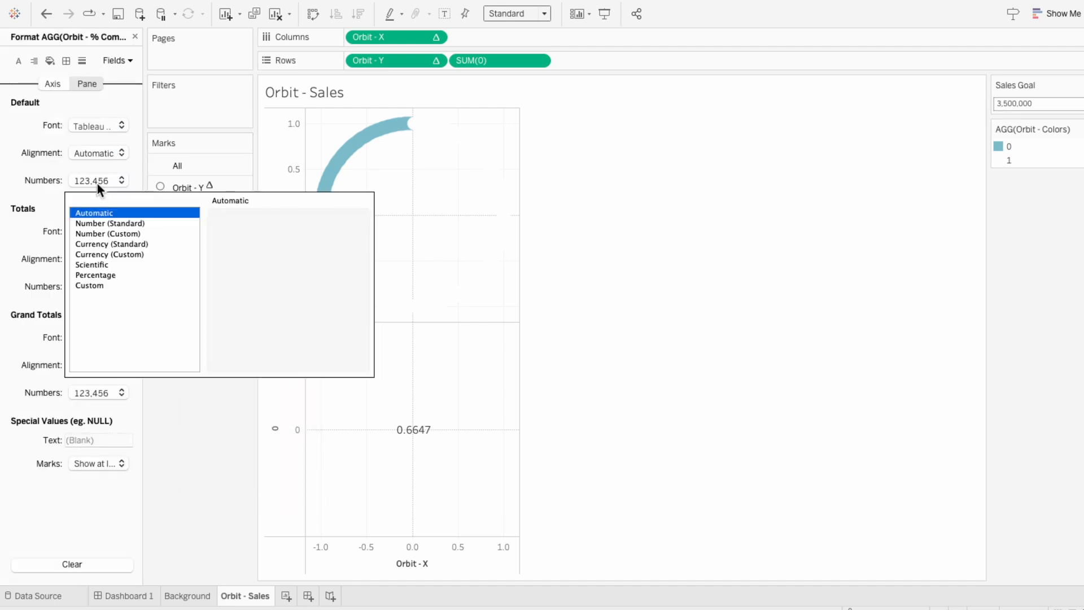
pyautogui.click(113, 273)
pyautogui.click(254, 238)
pyautogui.click(254, 237)
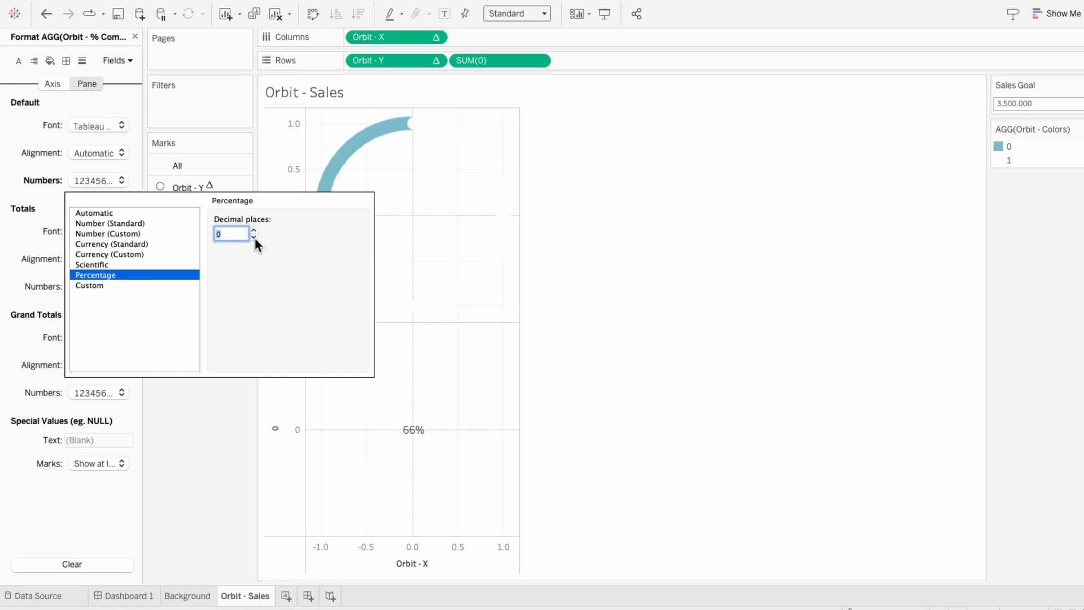
pyautogui.click(226, 405)
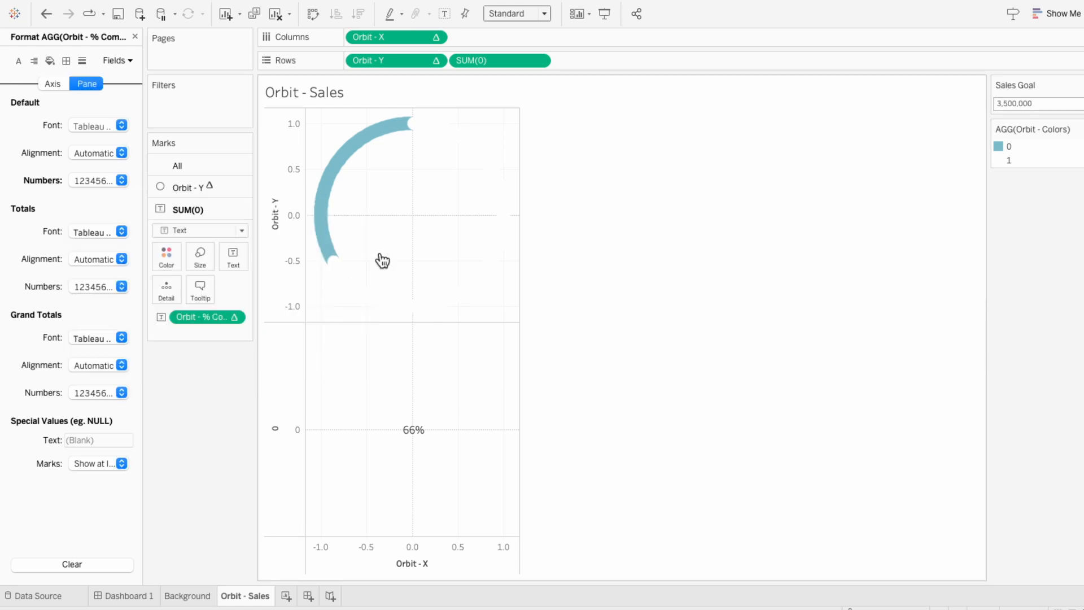
# Make SUM(0) a dual axis and format its Orbit - % Complete label as white, bold Tableau Medium at size 12
pyautogui.rightClick(495, 64)
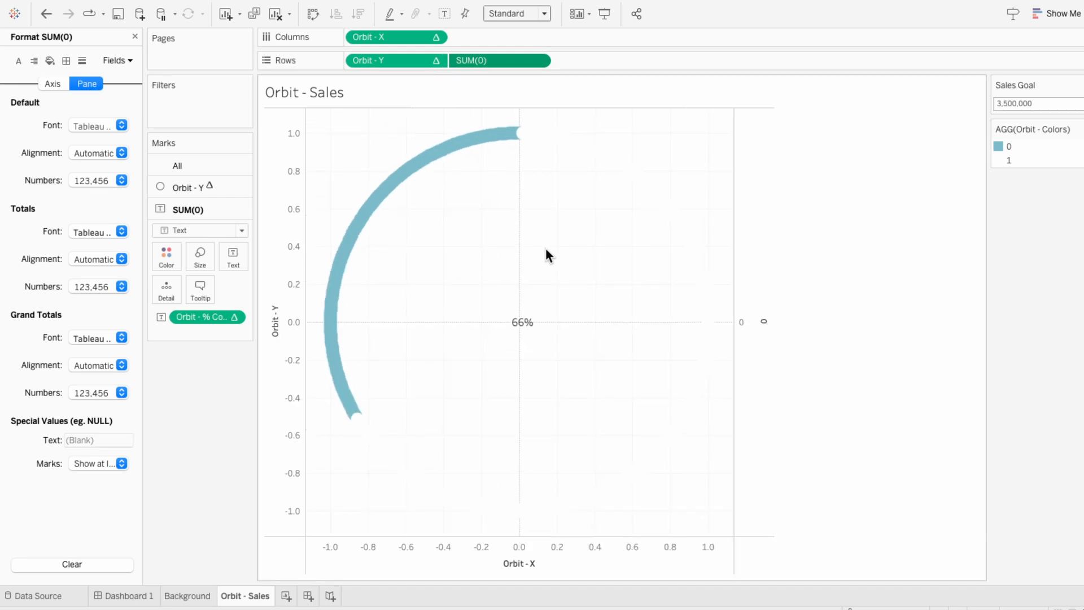
pyautogui.click(233, 255)
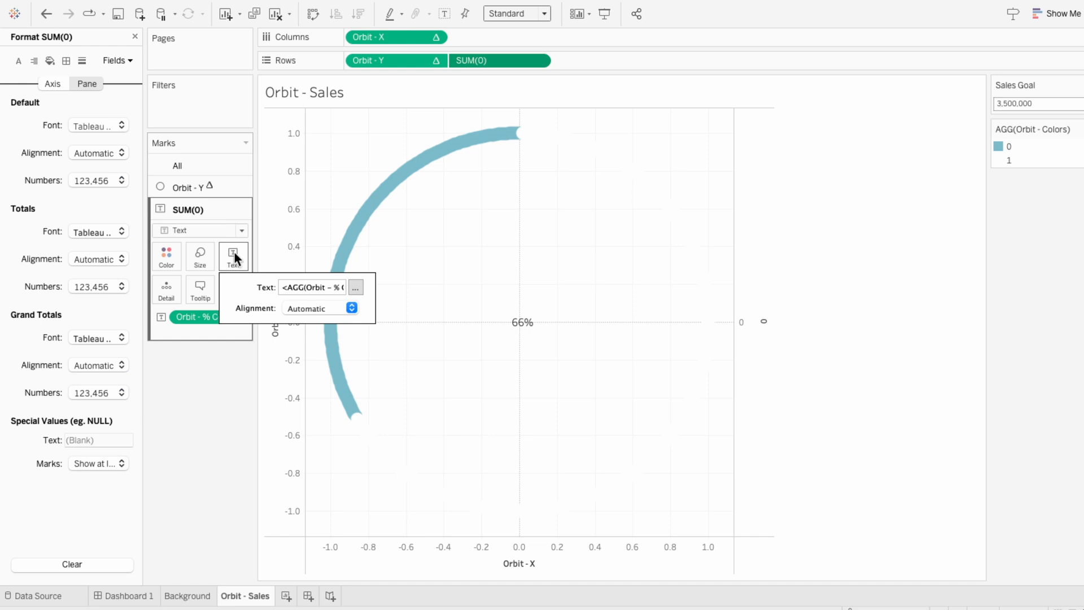
pyautogui.click(355, 288)
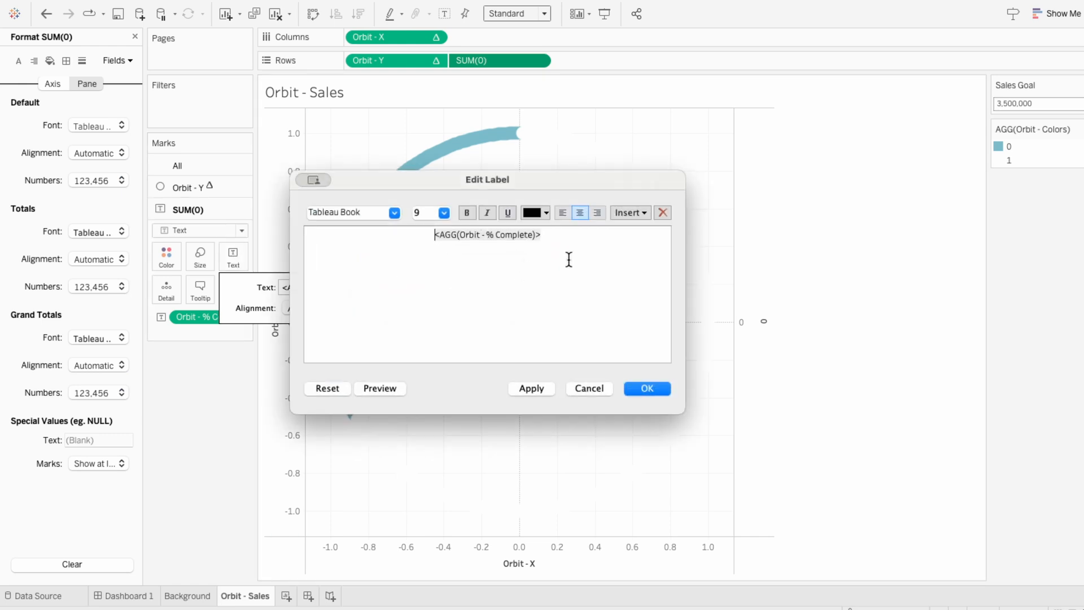
pyautogui.moveTo(575, 237); pyautogui.dragTo(381, 220)
pyautogui.click(531, 214)
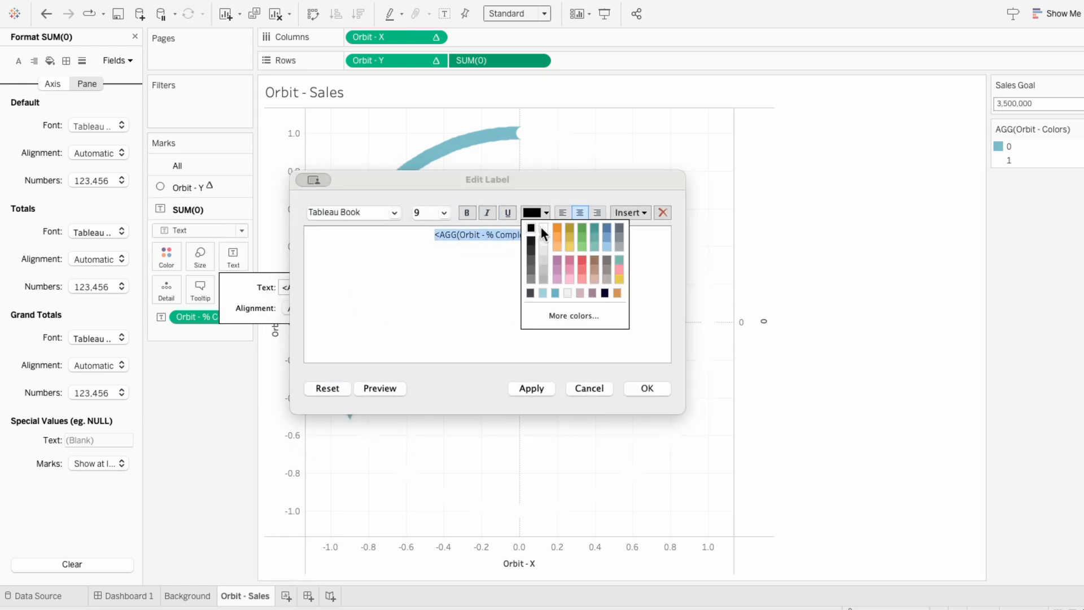
pyautogui.click(541, 228)
pyautogui.click(395, 213)
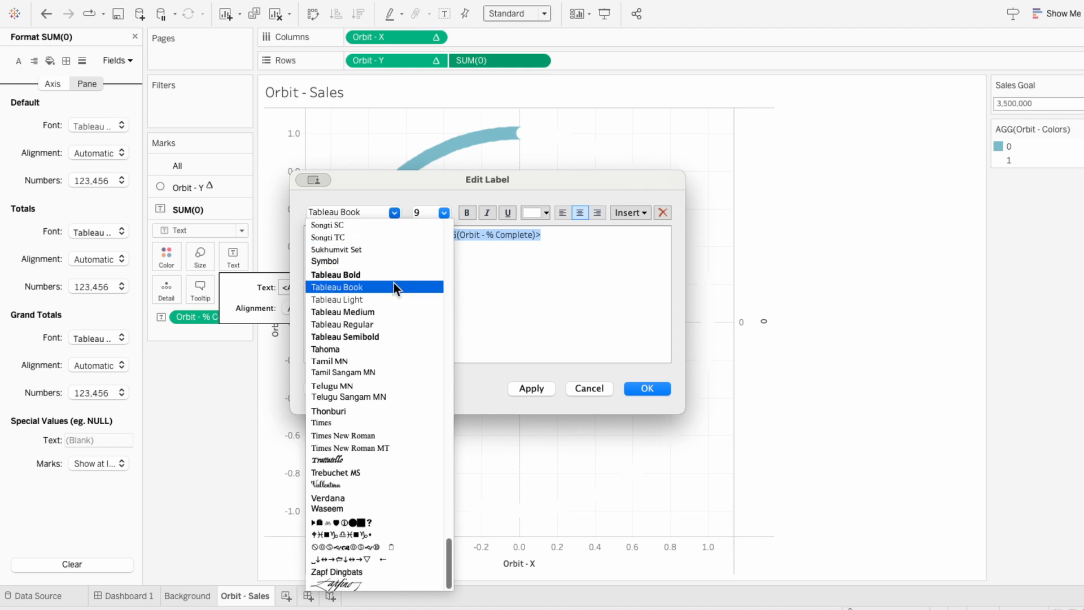
pyautogui.click(394, 244)
pyautogui.click(445, 213)
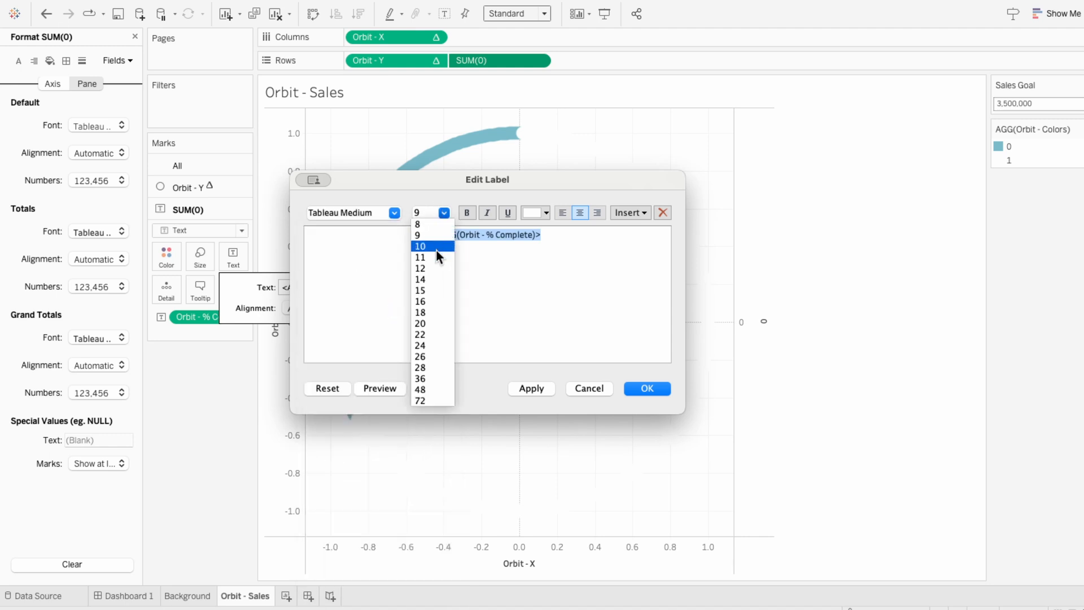
pyautogui.click(436, 249)
pyautogui.click(467, 213)
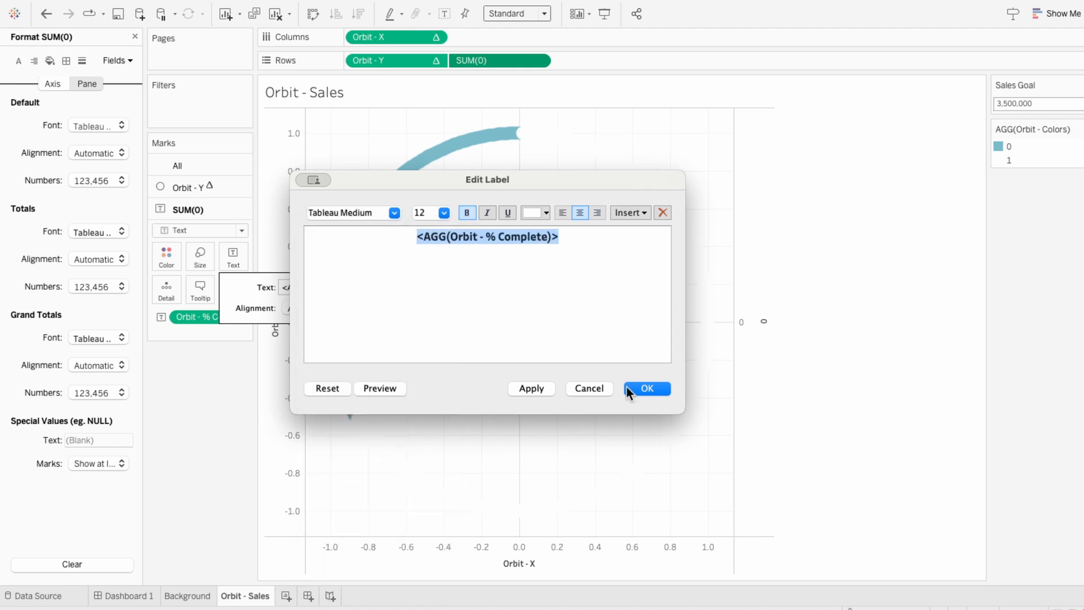
pyautogui.click(645, 389)
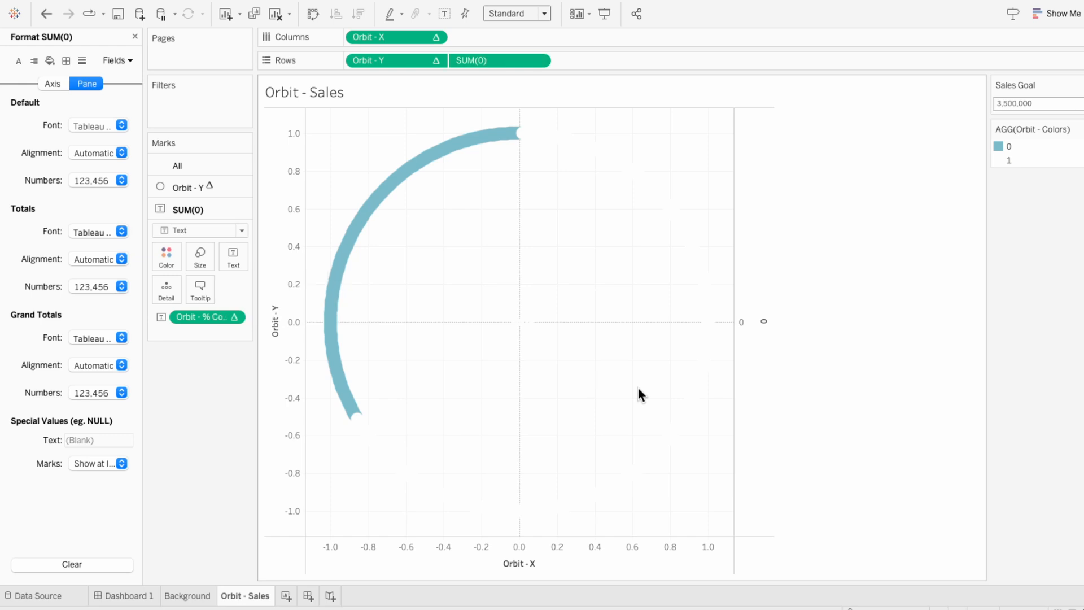
# Hide the headers of the SUM(0), Orbit - X and Orbit - Y axes on the Orbit - Sales sheet
pyautogui.rightClick(748, 326)
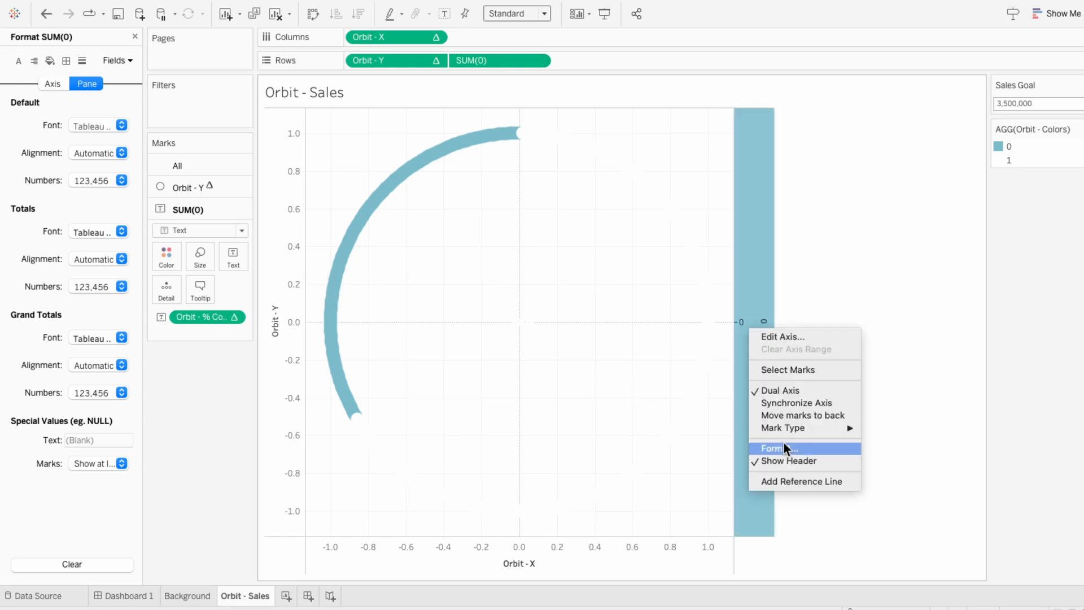
pyautogui.click(781, 462)
pyautogui.rightClick(588, 552)
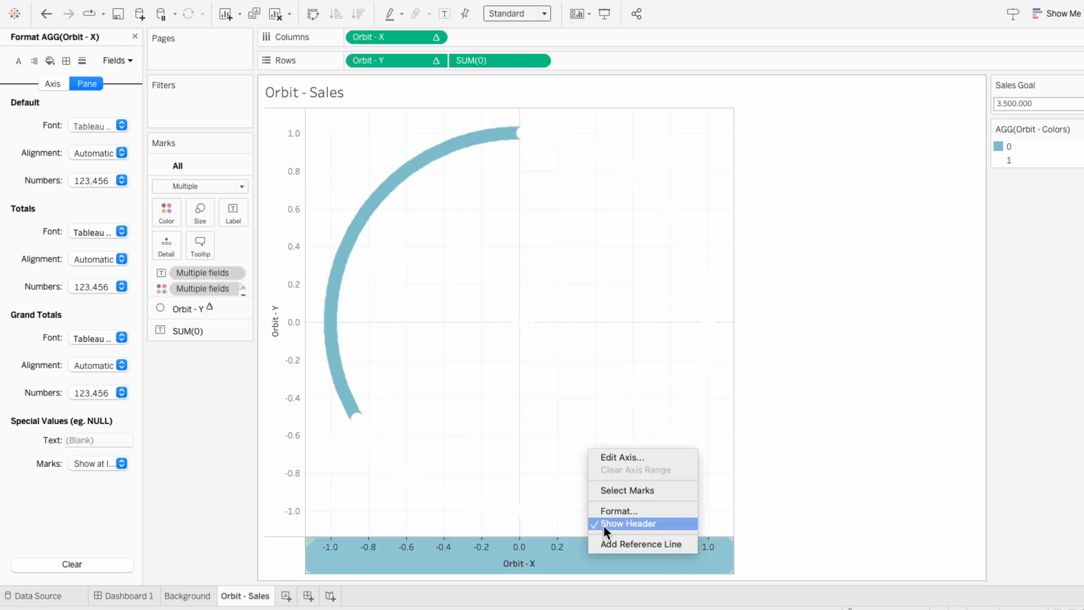
pyautogui.click(604, 524)
pyautogui.rightClick(293, 392)
pyautogui.click(317, 511)
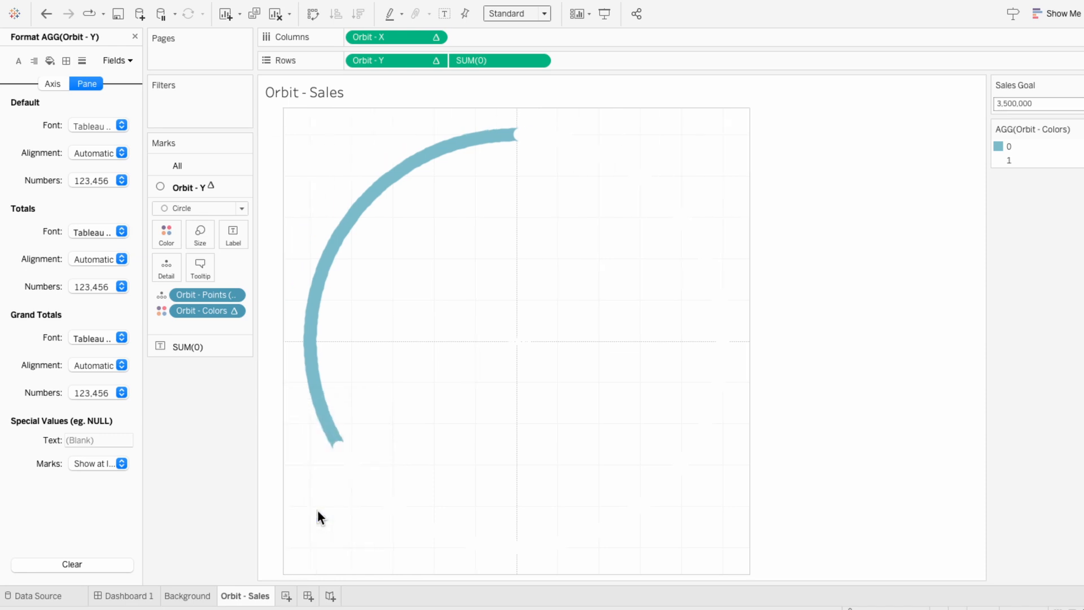
# Set the Orbit - Sales worksheet's default shading to None
pyautogui.rightClick(411, 389)
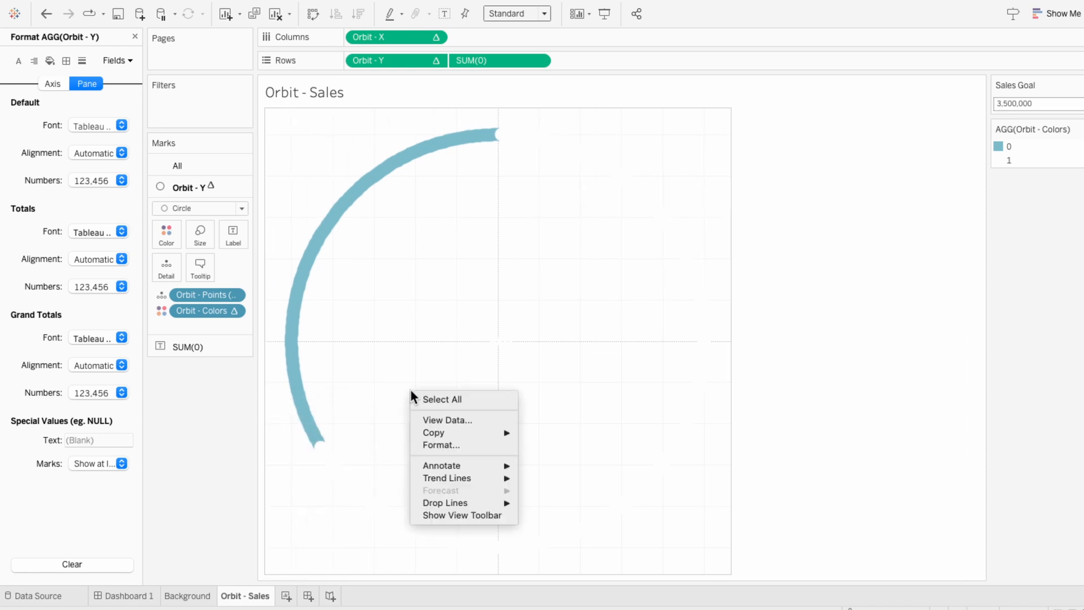
pyautogui.click(426, 443)
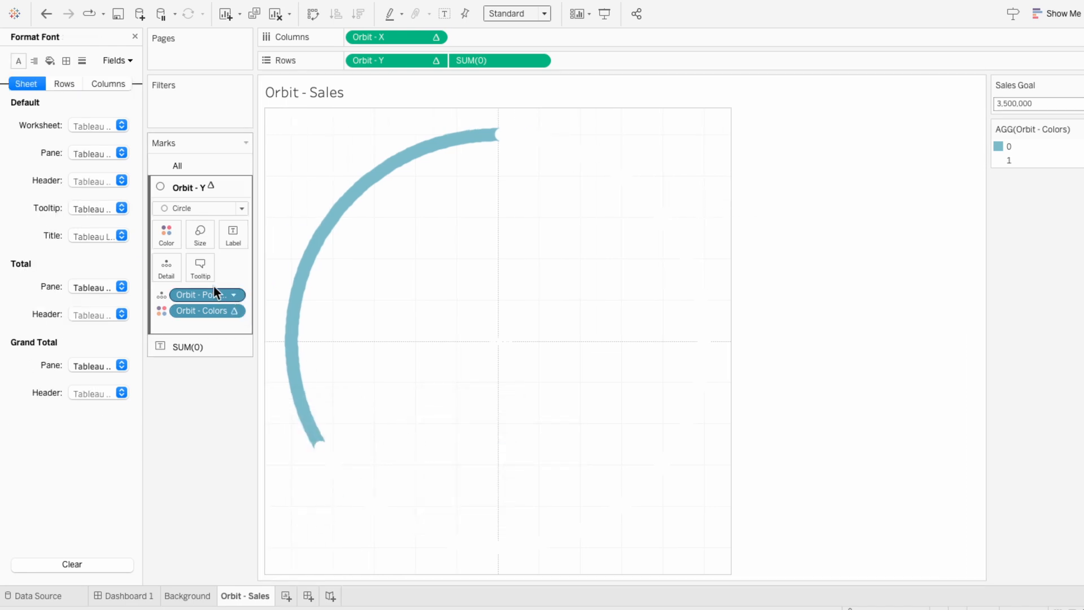
pyautogui.click(50, 61)
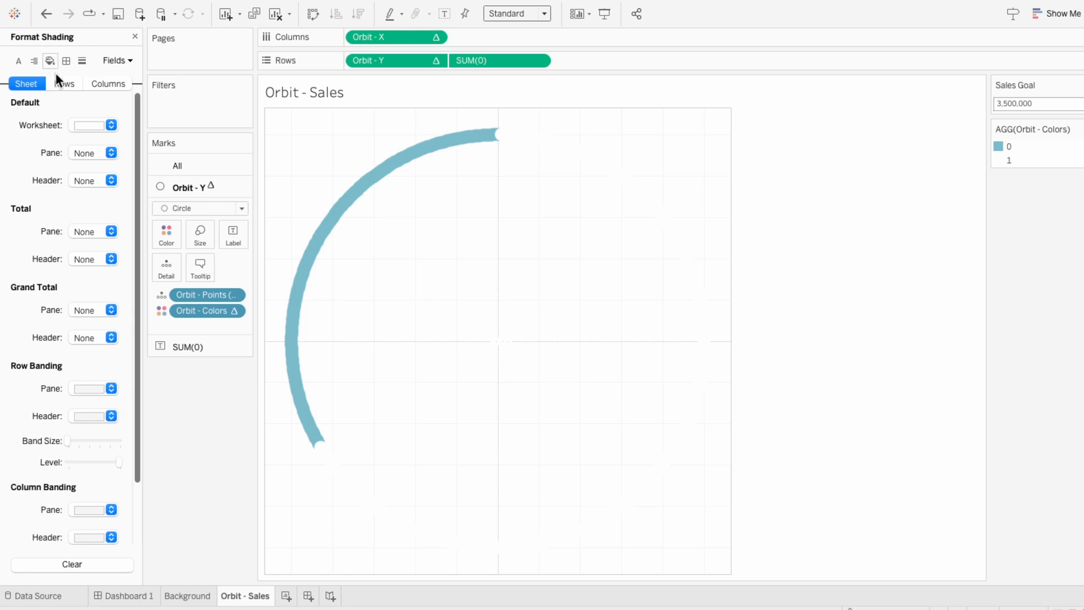
pyautogui.click(90, 124)
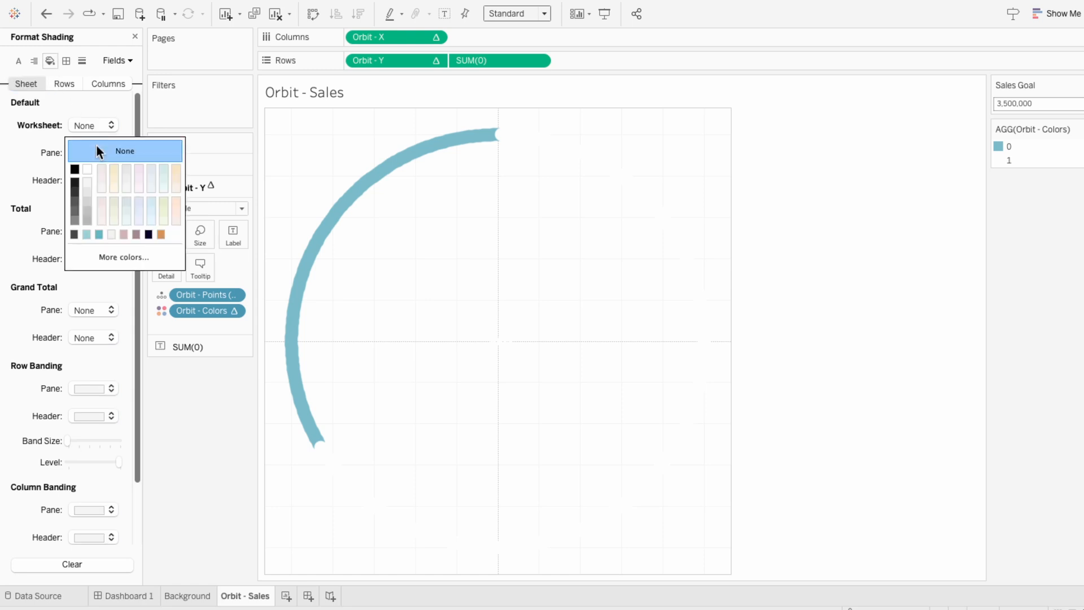
pyautogui.click(81, 112)
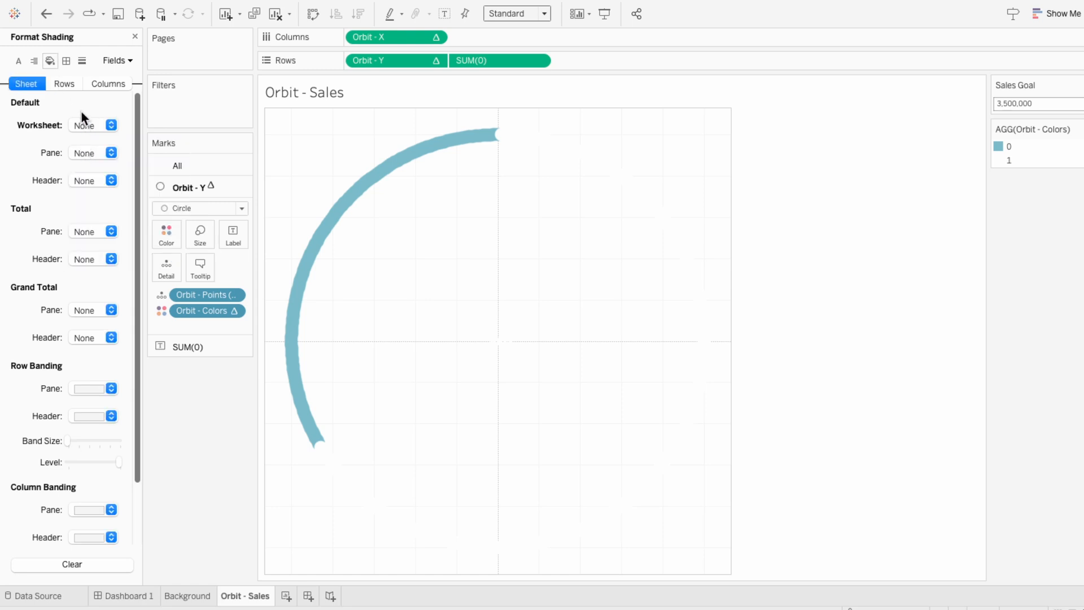
# Set the pane borders of the sheet's row divider and column divider to None
pyautogui.click(66, 61)
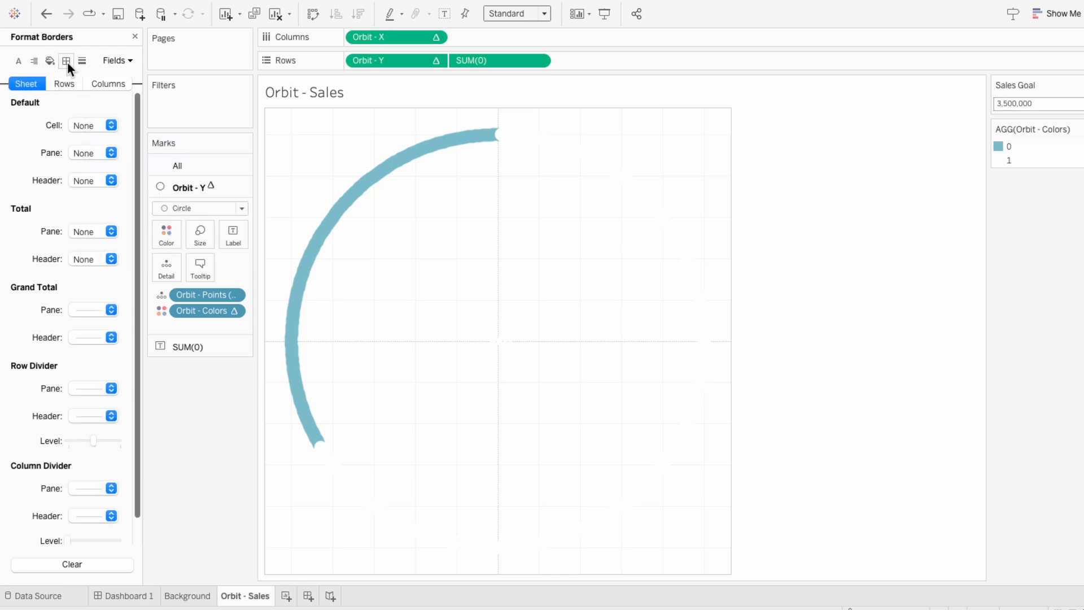
pyautogui.click(85, 390)
pyautogui.click(85, 411)
pyautogui.click(42, 418)
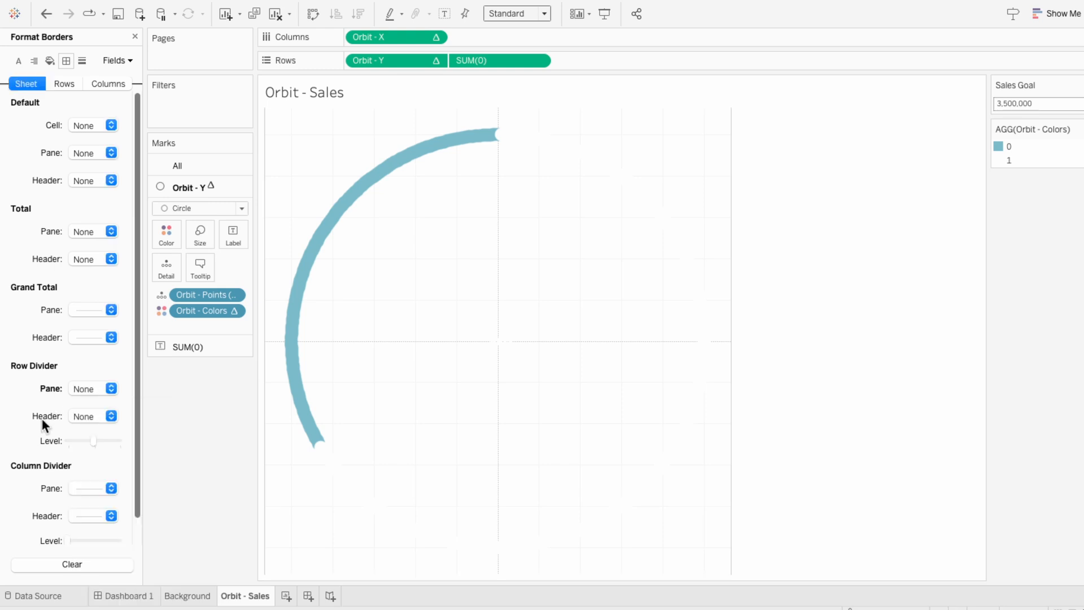
pyautogui.click(94, 492)
pyautogui.click(100, 290)
pyautogui.click(39, 268)
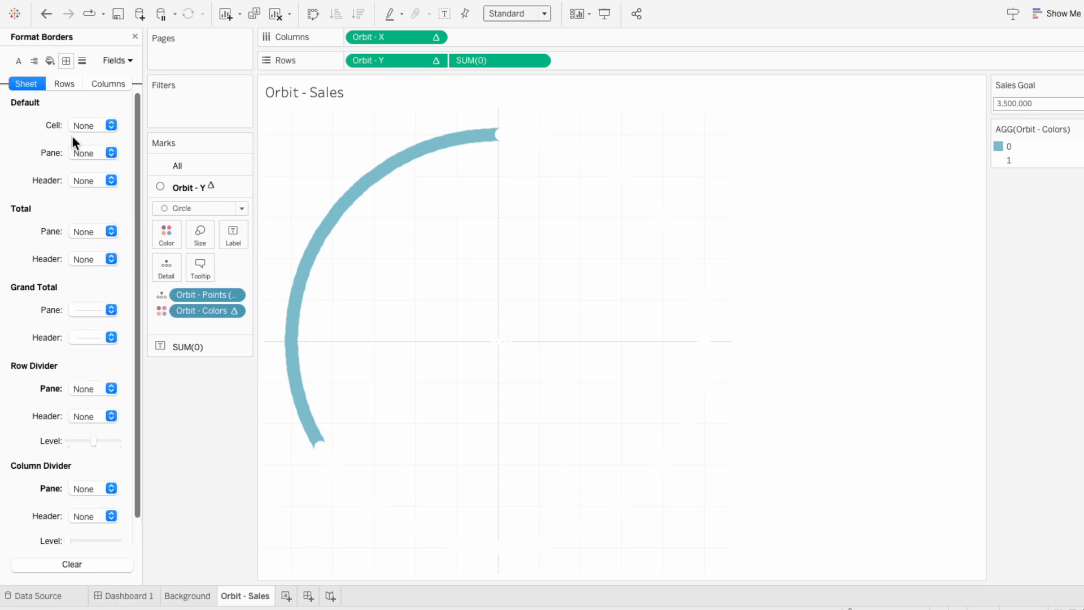
# Set the sheet's grid lines and zero lines to None, and close the formatting pane
pyautogui.click(85, 61)
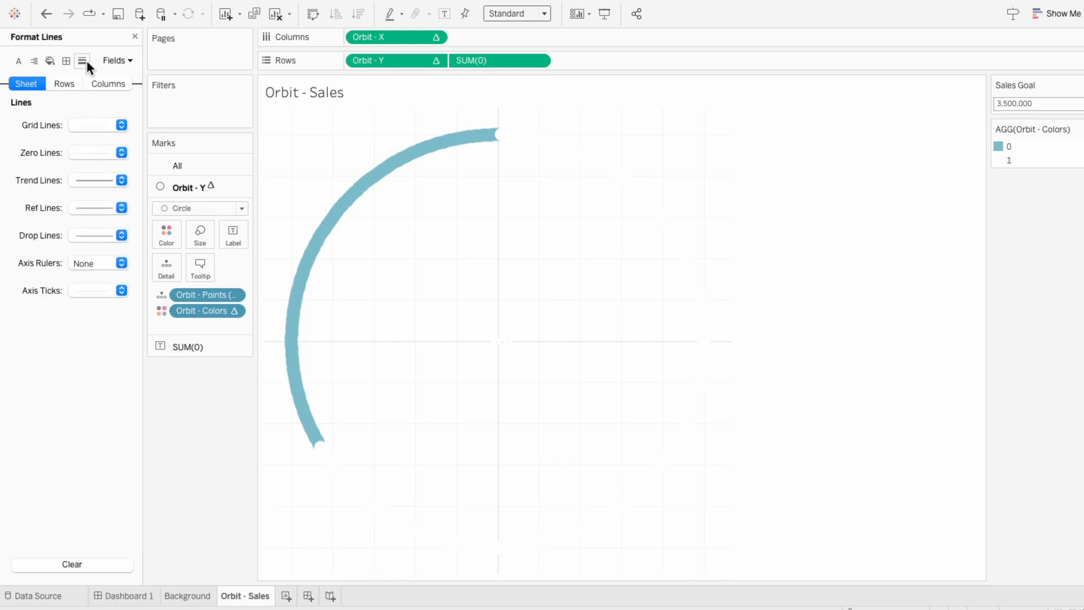
pyautogui.click(85, 128)
pyautogui.click(86, 142)
pyautogui.click(49, 151)
pyautogui.click(87, 152)
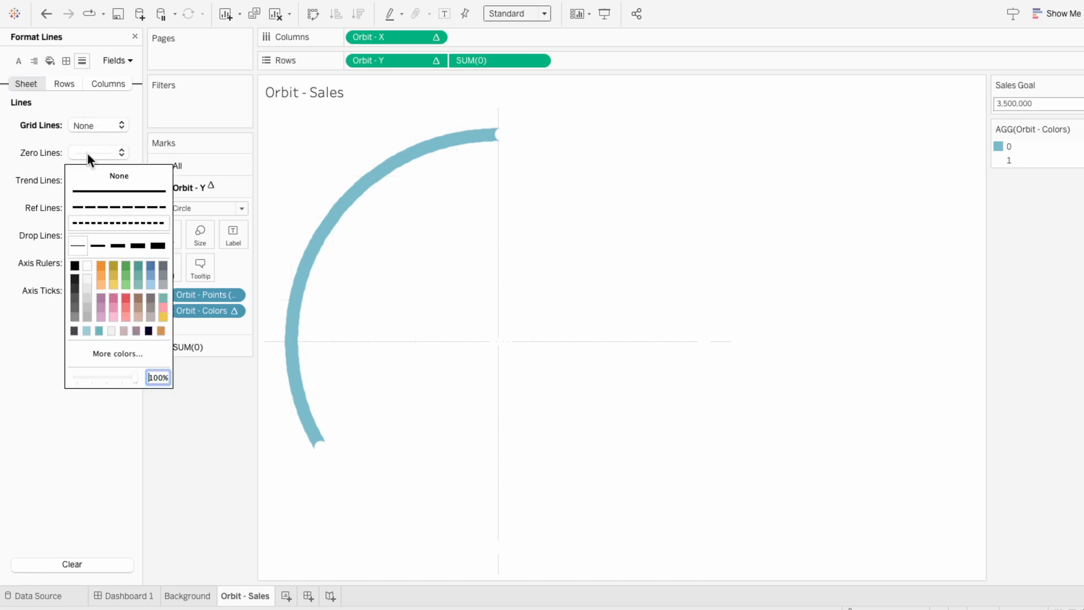
pyautogui.click(94, 171)
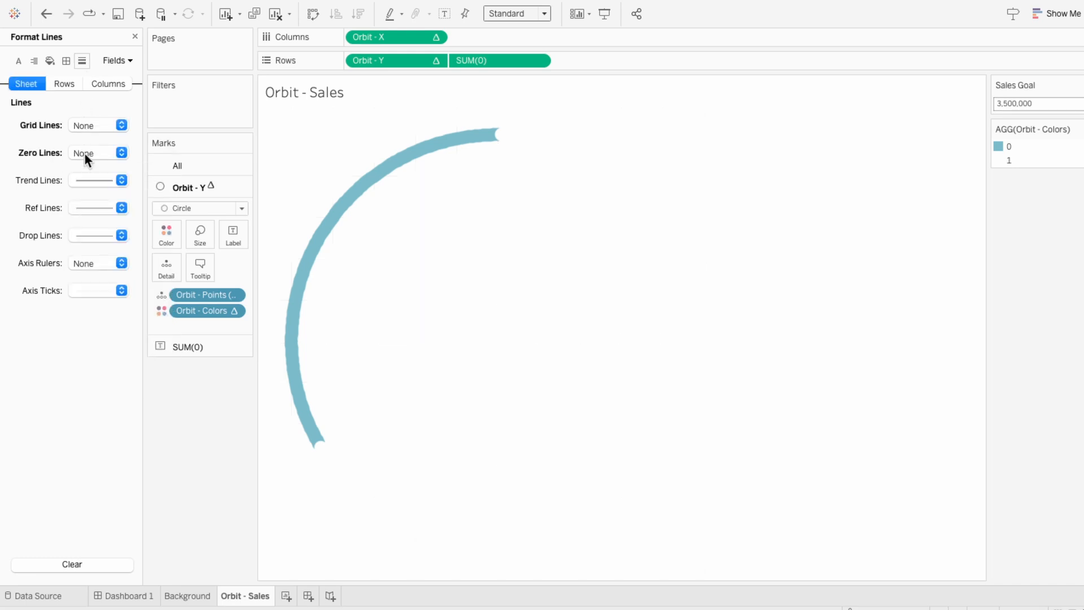
pyautogui.click(135, 37)
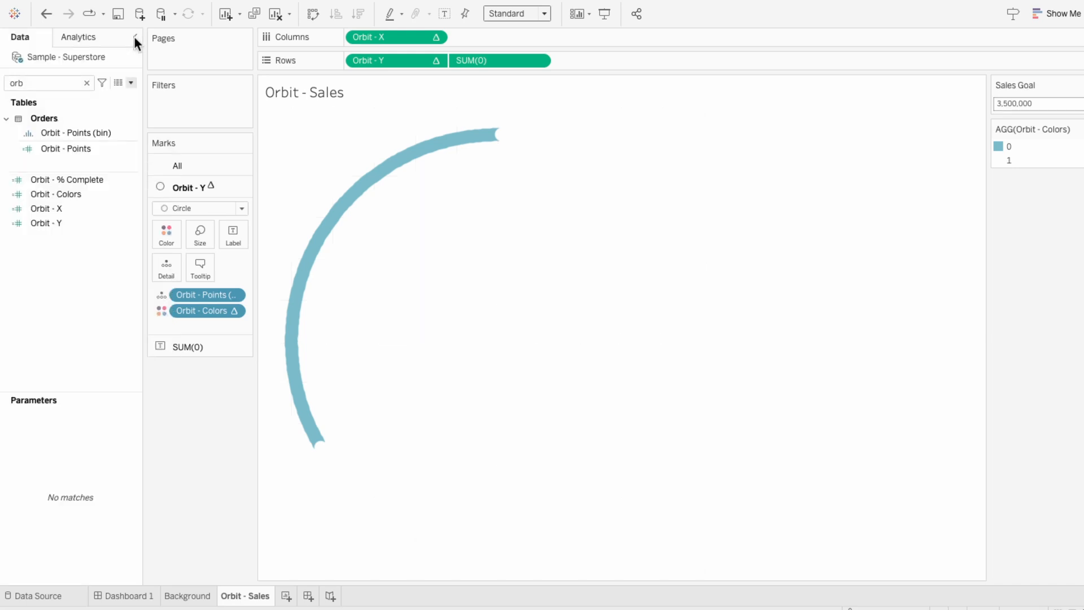
# Add the Orbit - Sales sheet to Dashboard 1 as a floating object and hide its title
pyautogui.click(127, 596)
pyautogui.moveTo(54, 209); pyautogui.dragTo(261, 193)
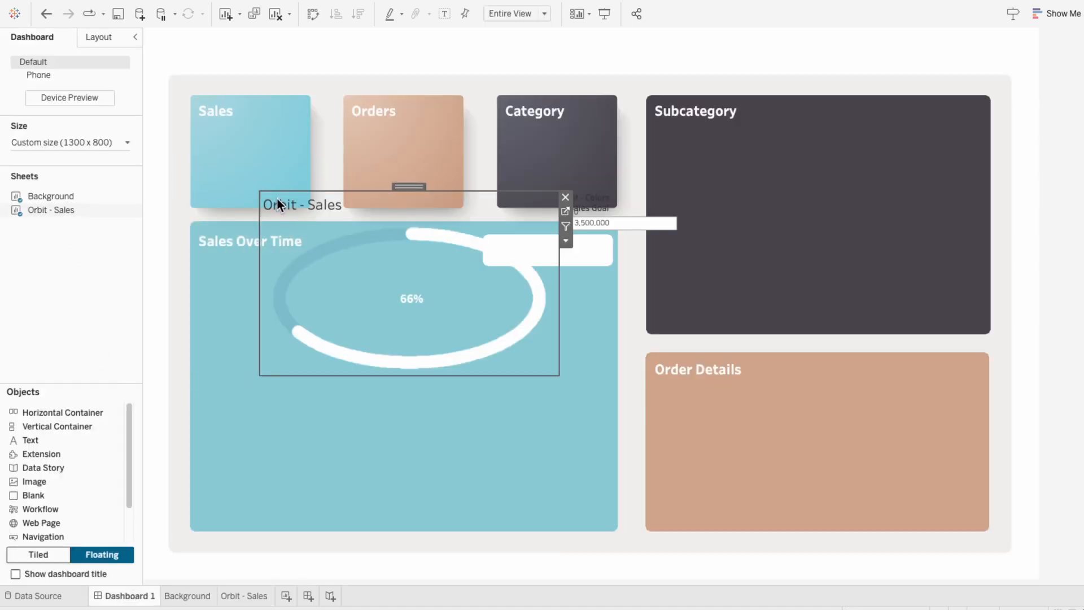
pyautogui.rightClick(276, 198)
pyautogui.click(299, 232)
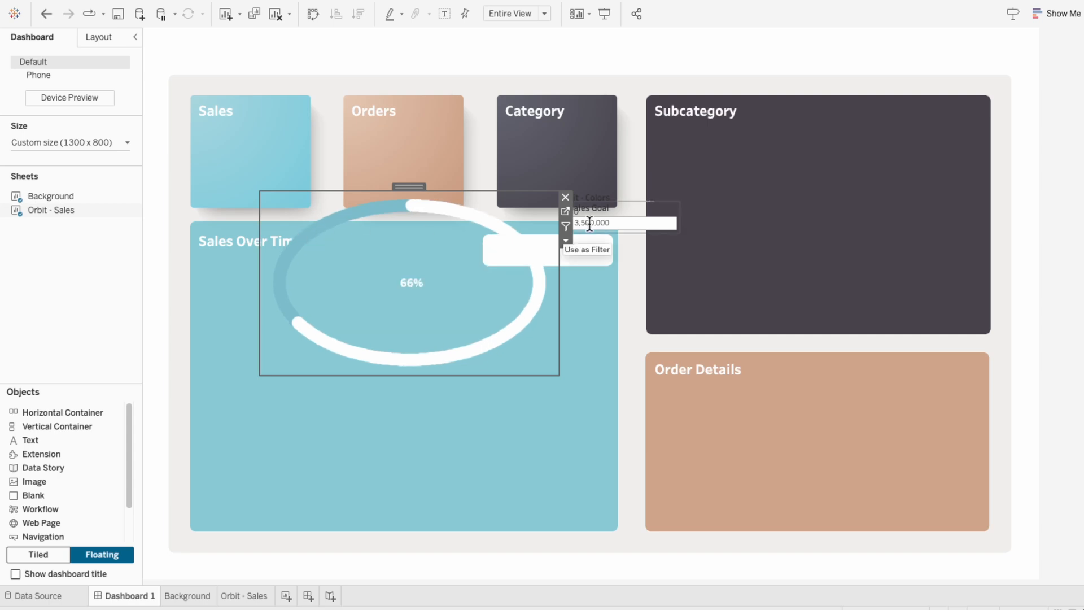
# Remove the Orbit - Colors legend and the Sales Goal parameter control from the dashboard
pyautogui.click(655, 202)
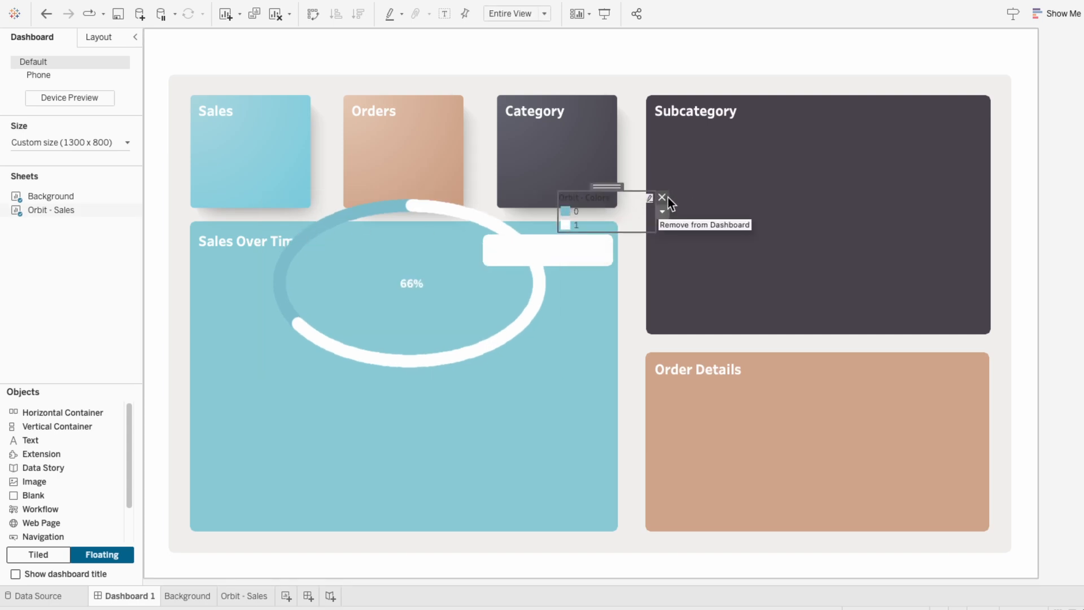
pyautogui.click(685, 207)
# Shrink the floating Orbit - Sales chart to about 85 by 128 pixels and move it onto the Sales card
pyautogui.click(436, 252)
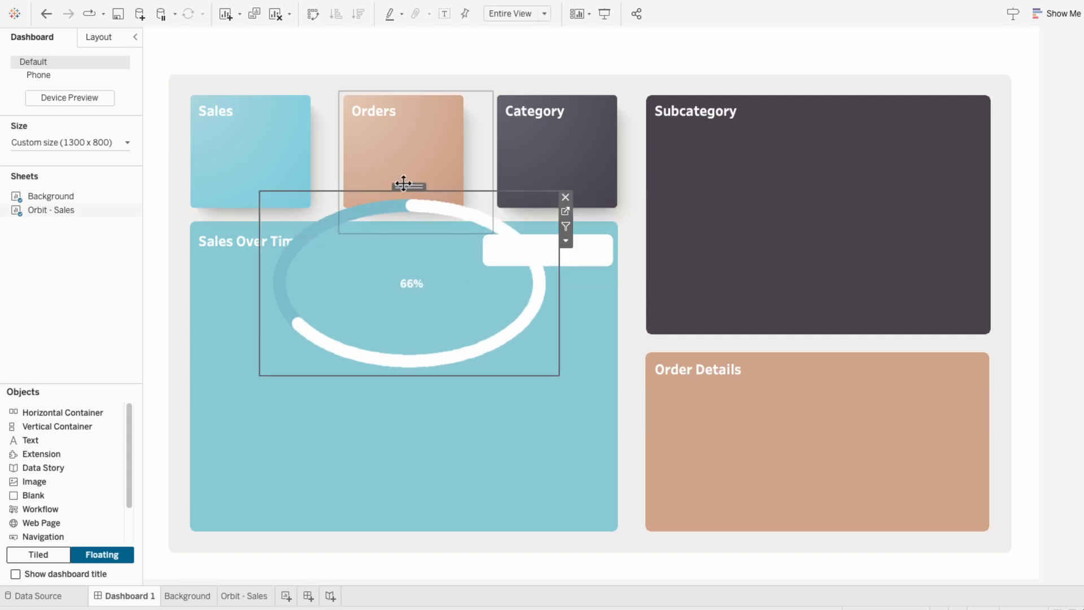
pyautogui.moveTo(404, 188); pyautogui.dragTo(284, 116)
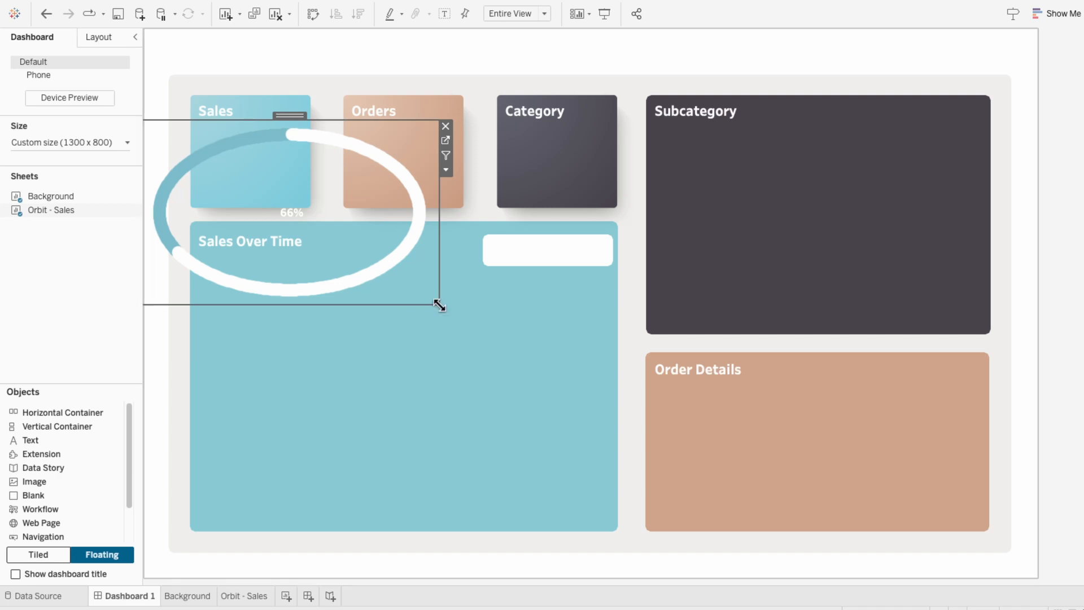
pyautogui.moveTo(439, 305); pyautogui.dragTo(199, 206)
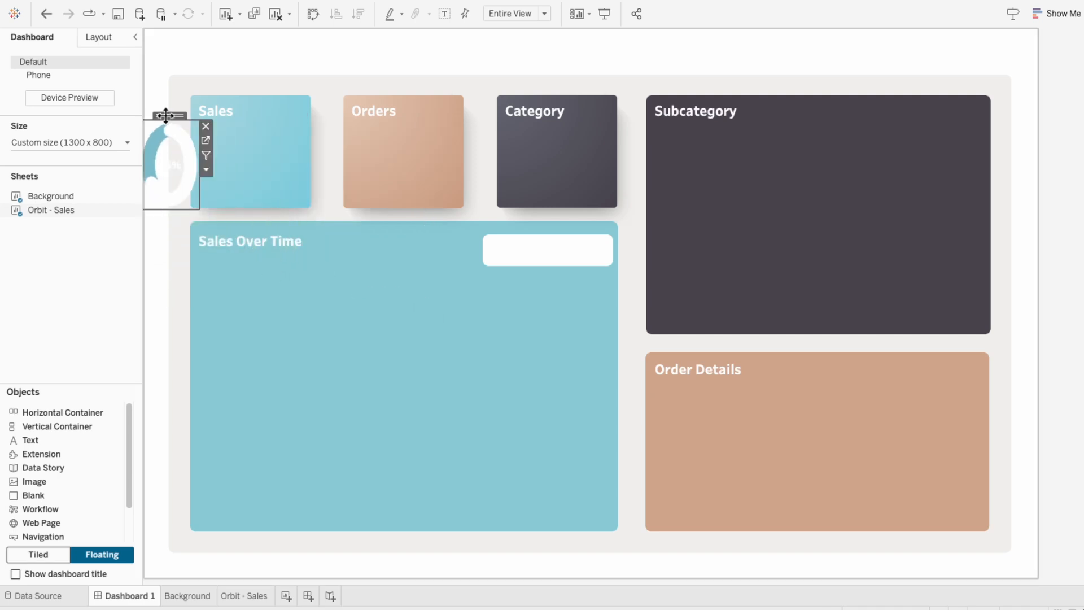
pyautogui.moveTo(168, 114); pyautogui.dragTo(246, 118)
# Resize the Orbit - Sales chart to 102 wide by 100 high and position it in the Sales card at about x 103, y 156
pyautogui.click(91, 39)
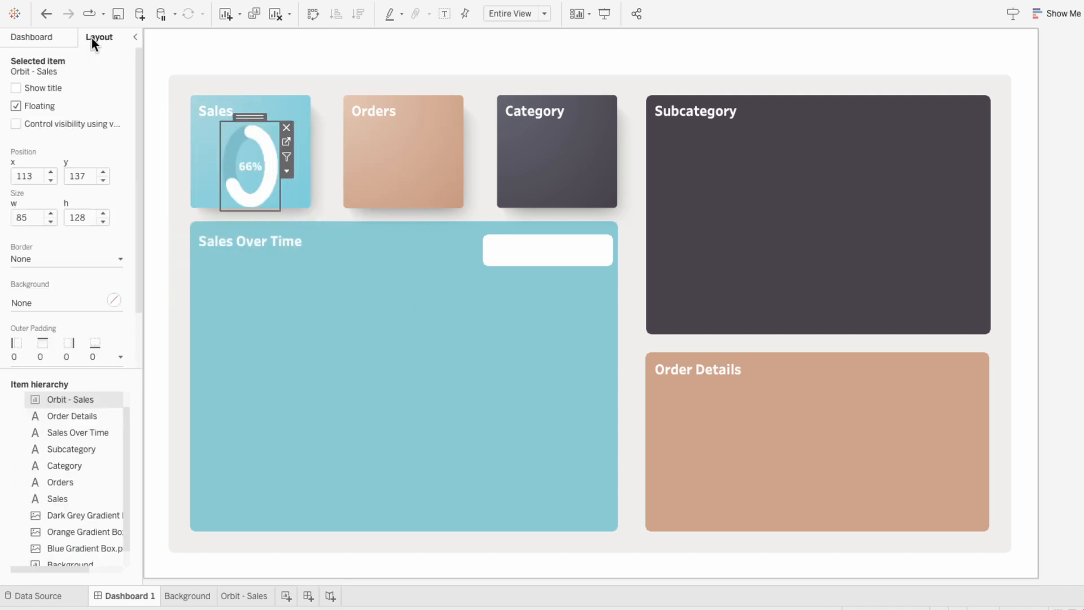
pyautogui.doubleClick(26, 221)
pyautogui.write('102')
pyautogui.press('Tab')
pyautogui.write('100')
pyautogui.press('Return')
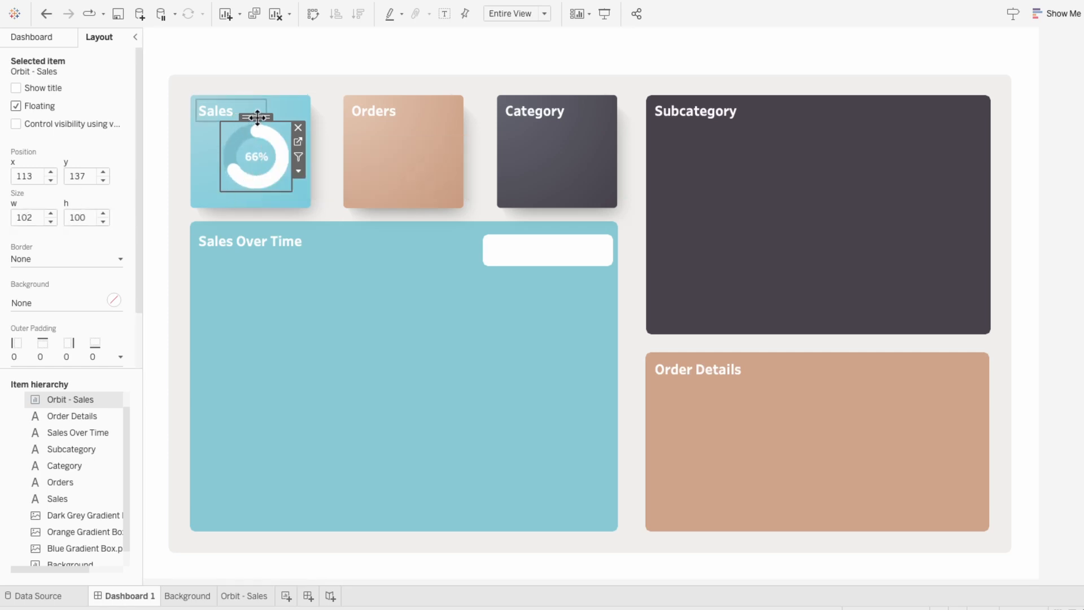
pyautogui.moveTo(255, 117); pyautogui.dragTo(253, 130)
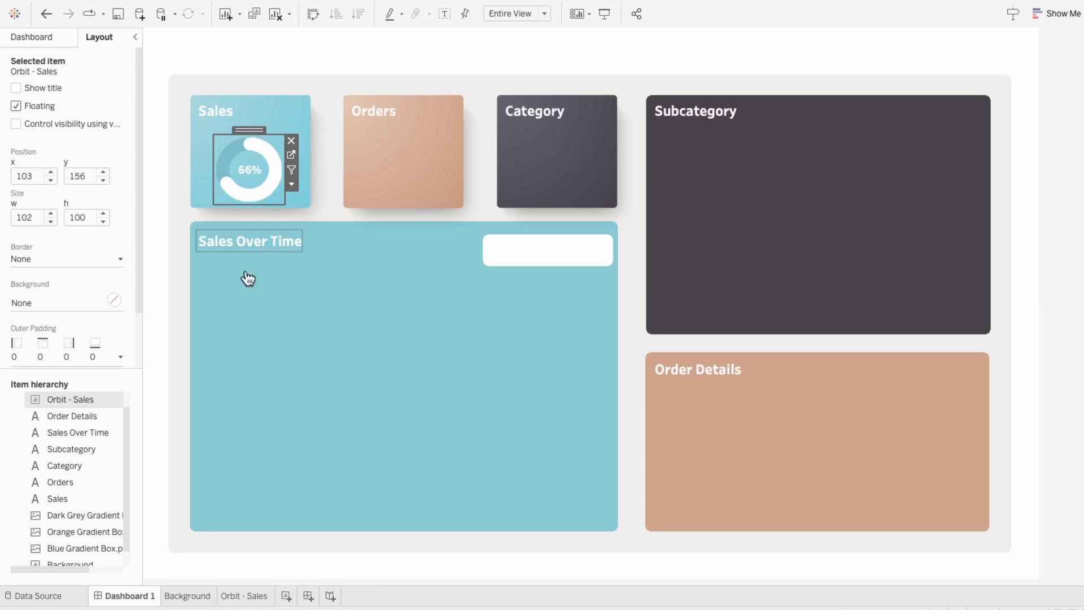
pyautogui.click(261, 580)
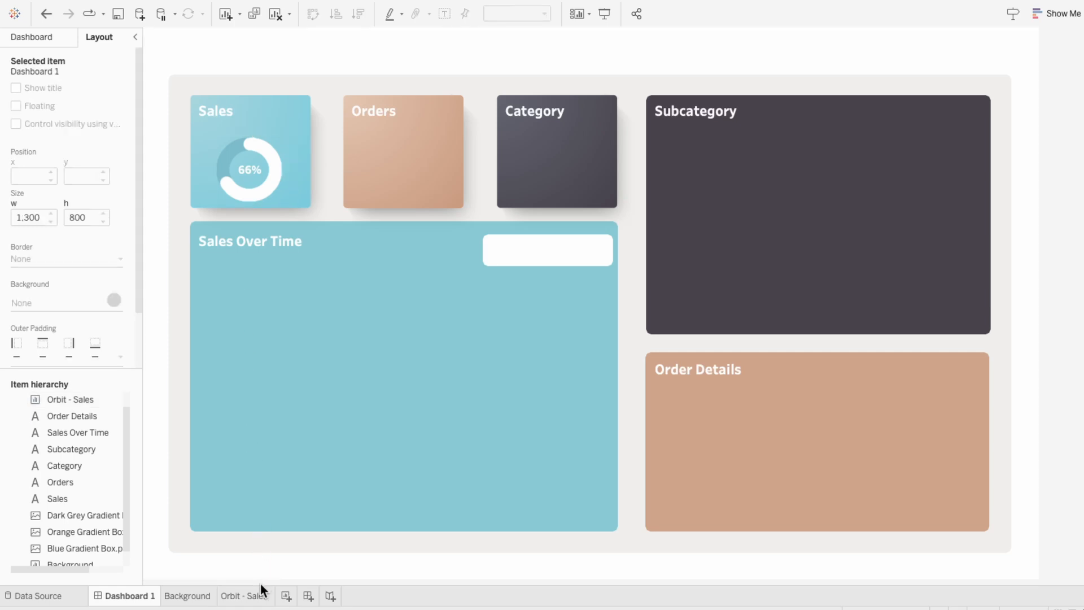
# Duplicate the Orbit - Sales sheet and rename the copy Orbit - Orders
pyautogui.click(255, 597)
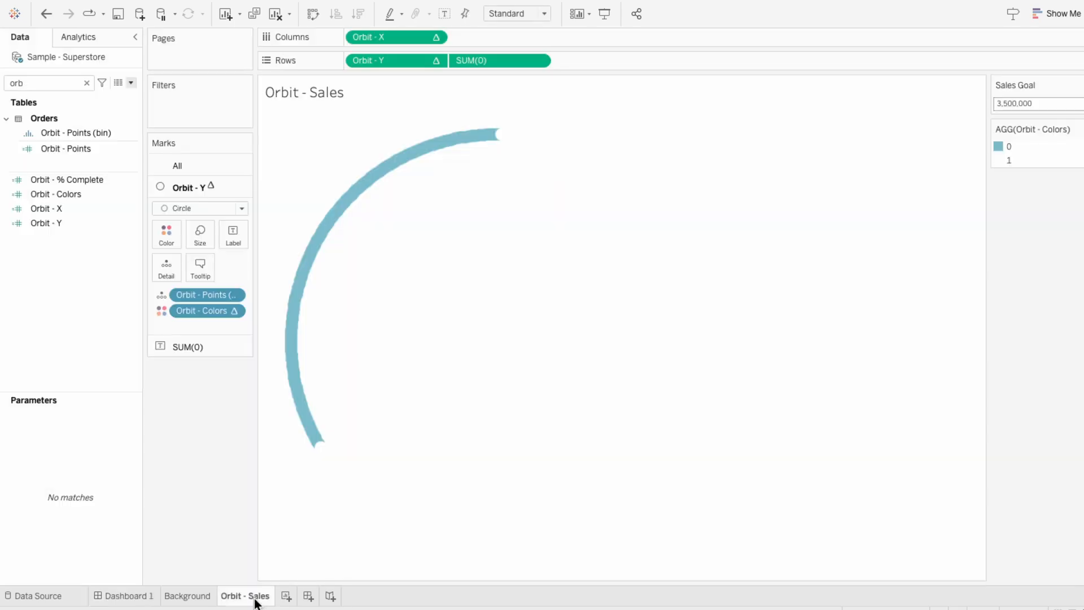
pyautogui.rightClick(255, 598)
pyautogui.click(276, 450)
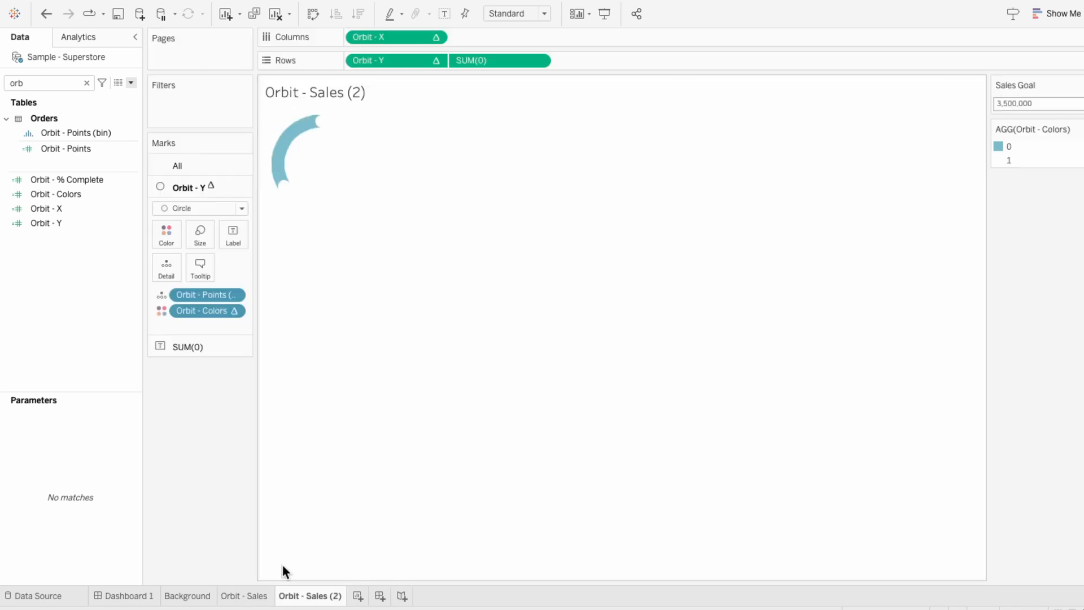
pyautogui.doubleClick(309, 596)
pyautogui.moveTo(310, 596); pyautogui.dragTo(341, 595)
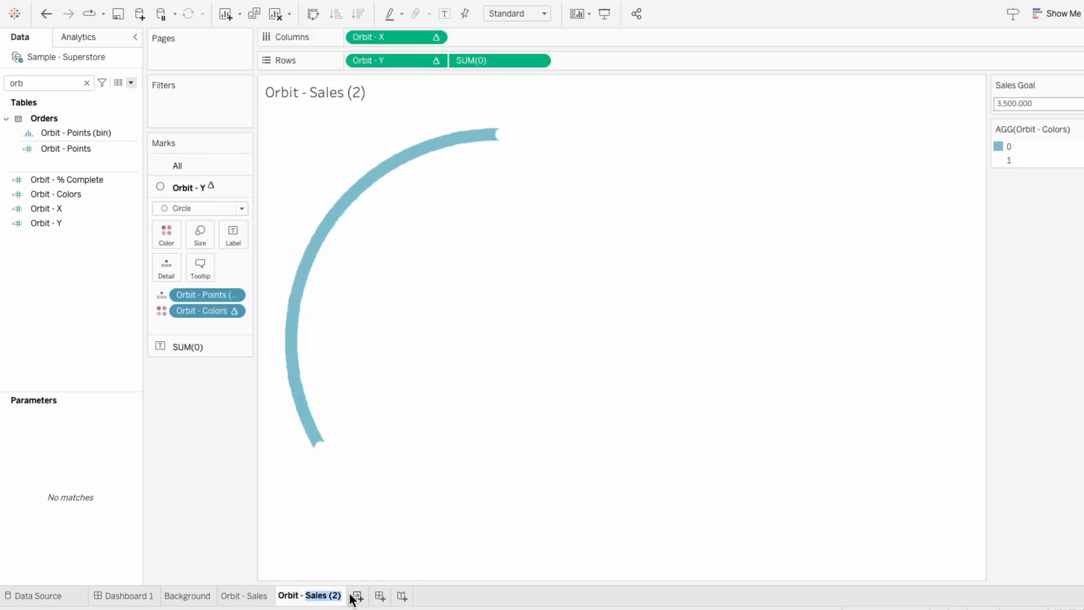
pyautogui.write('Orders')
pyautogui.press('Return')
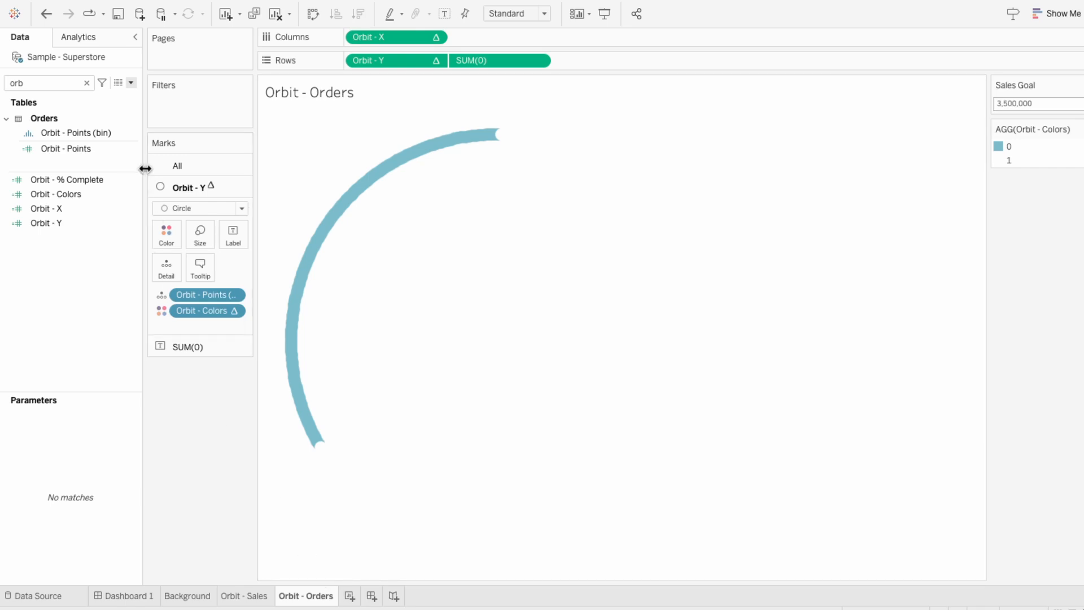
# Create a Float parameter named Order Quantity Goal with a current value of 90000
pyautogui.click(131, 85)
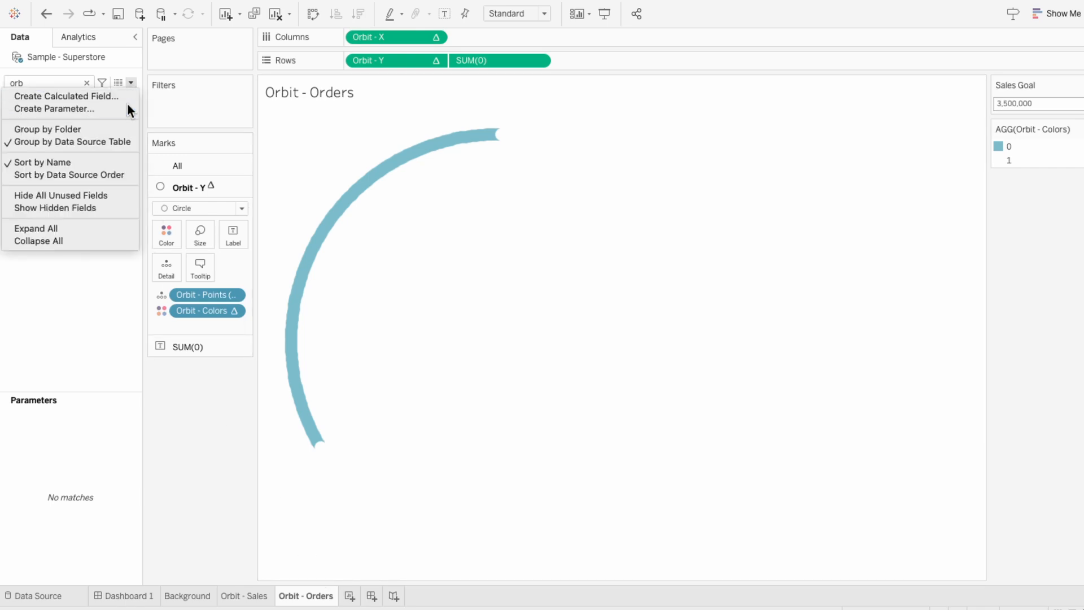
pyautogui.click(128, 107)
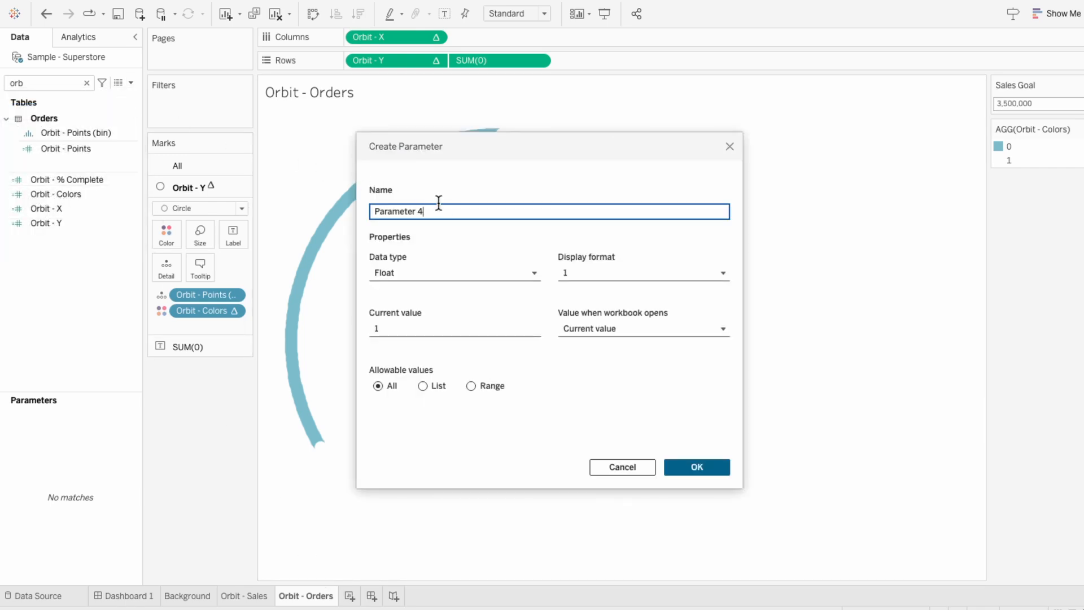
pyautogui.tripleClick(370, 211)
pyautogui.write('Order Quantity Goal')
pyautogui.click(402, 323)
pyautogui.write('90')
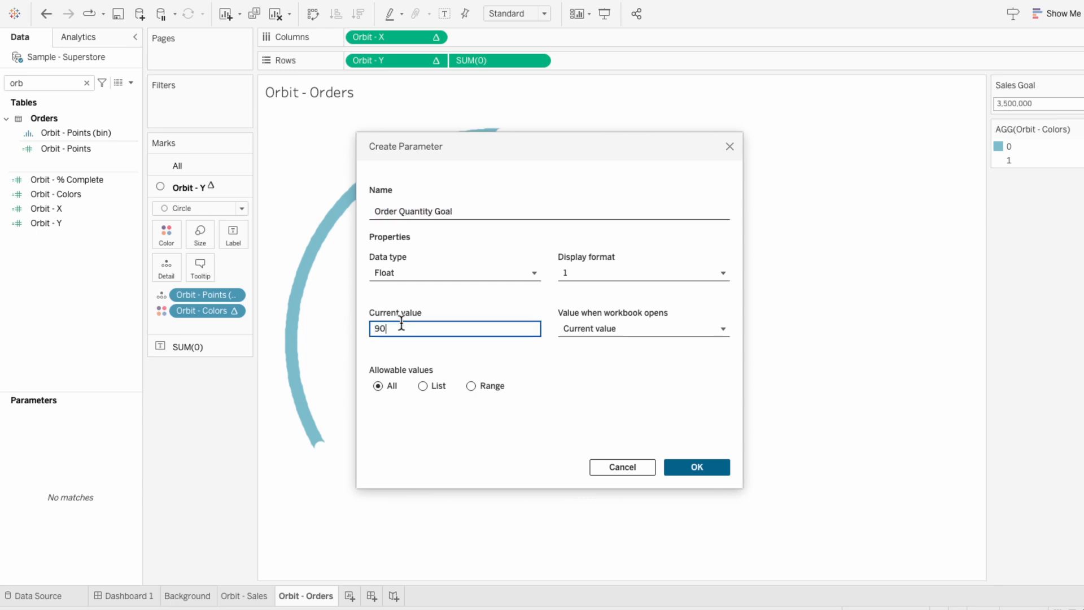
pyautogui.write('000')
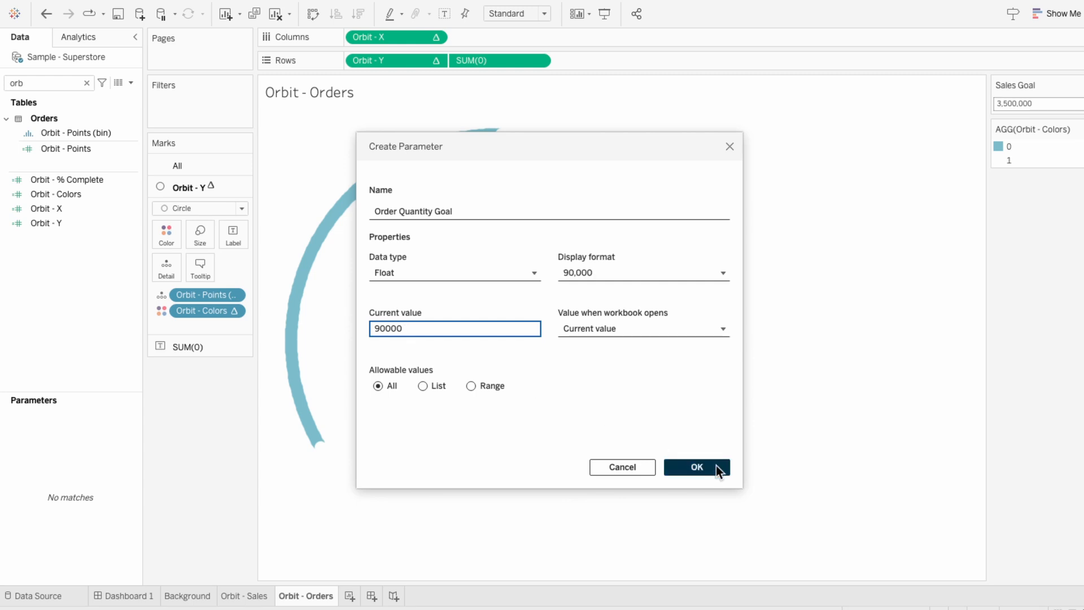
pyautogui.click(724, 471)
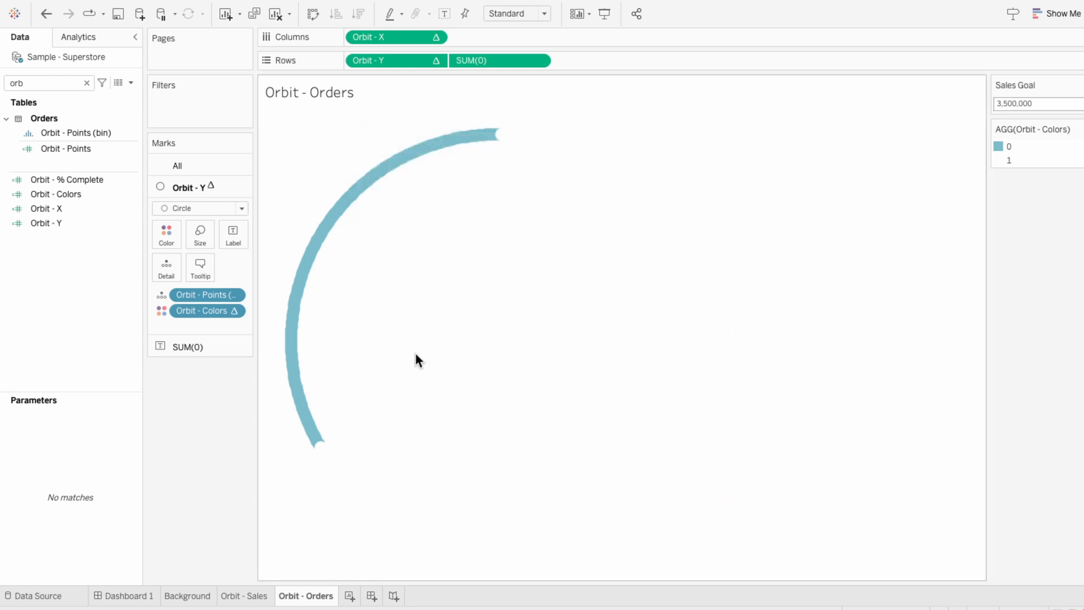
# Duplicate the Orbit - % Complete field and rename the copy Orbit - % Complete (Order Quantity) in its calculation editor
pyautogui.click(105, 179)
pyautogui.rightClick(105, 179)
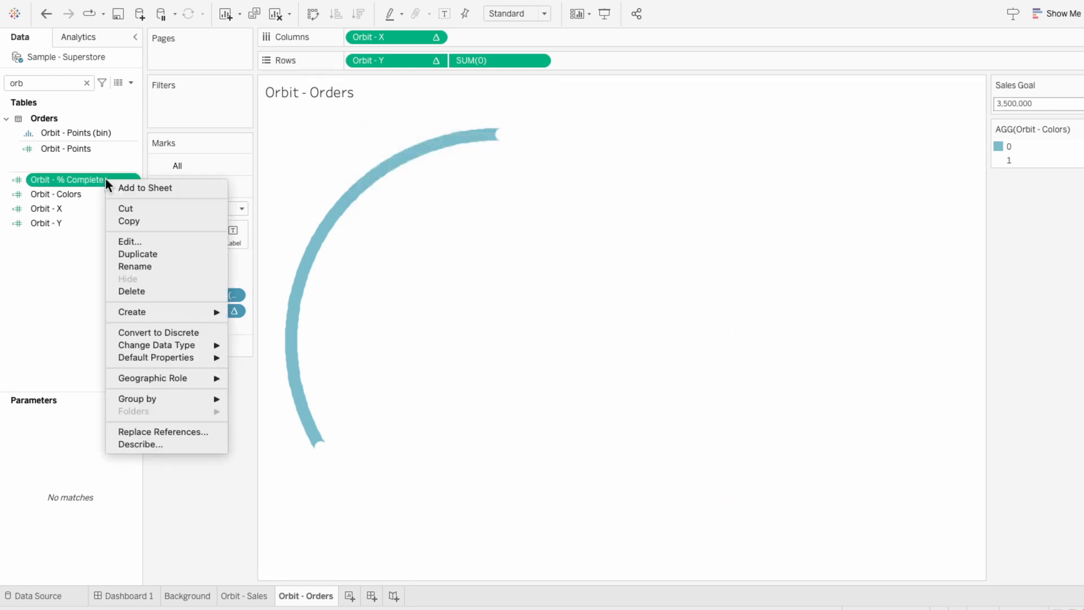
pyautogui.click(134, 254)
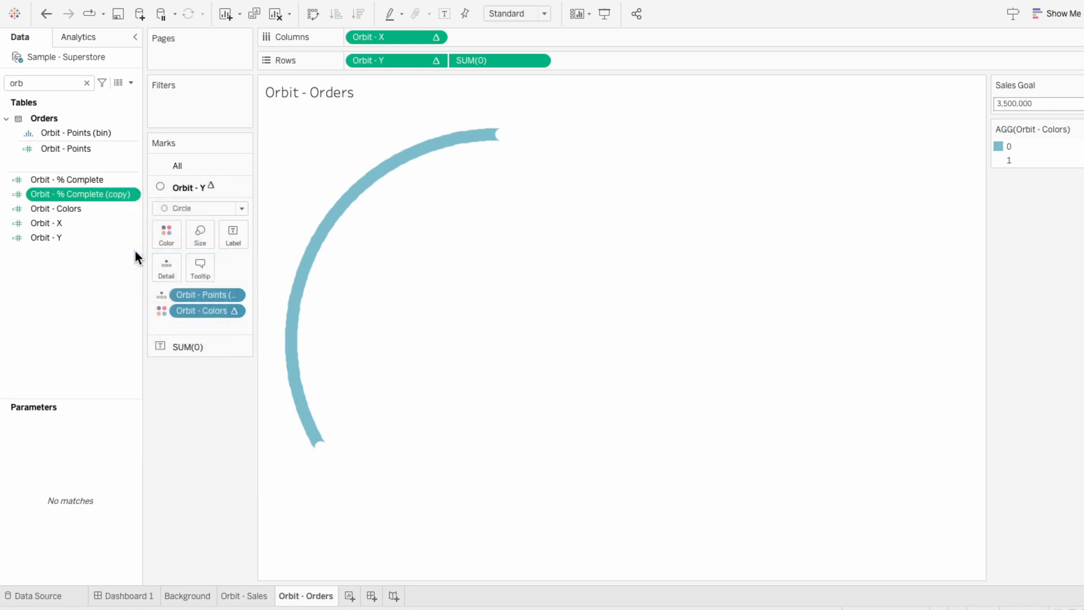
pyautogui.rightClick(110, 195)
pyautogui.click(128, 255)
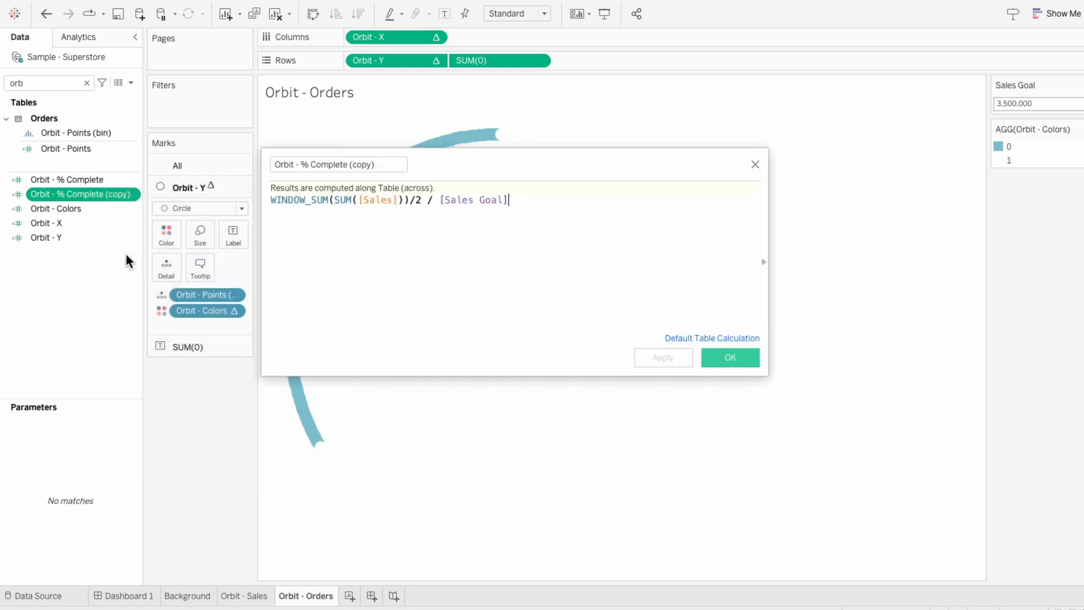
pyautogui.moveTo(351, 164); pyautogui.dragTo(381, 165)
pyautogui.write('Or')
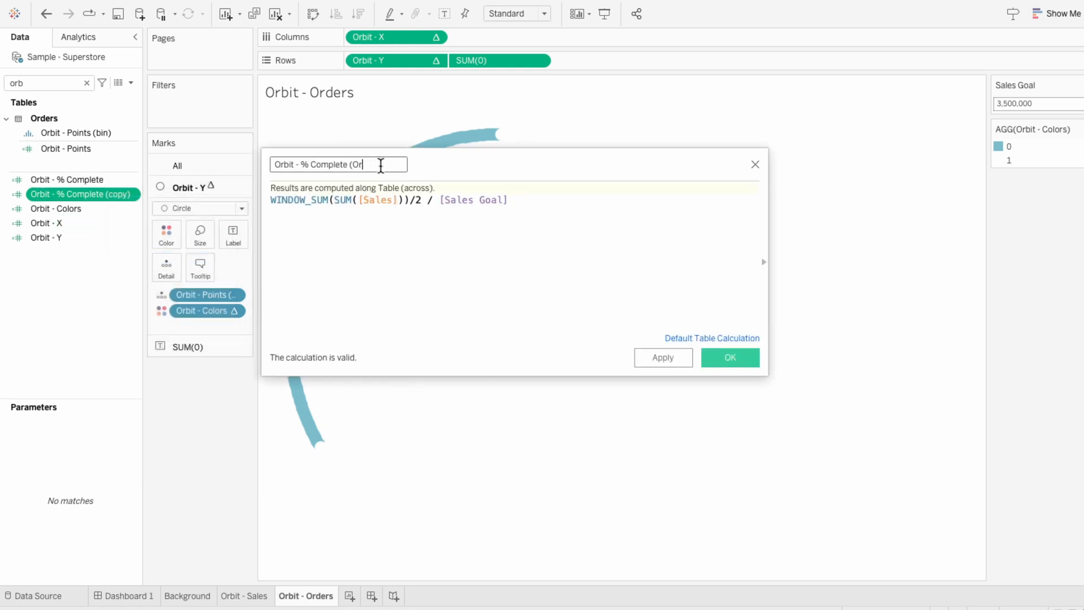
pyautogui.write('der Quantity)')
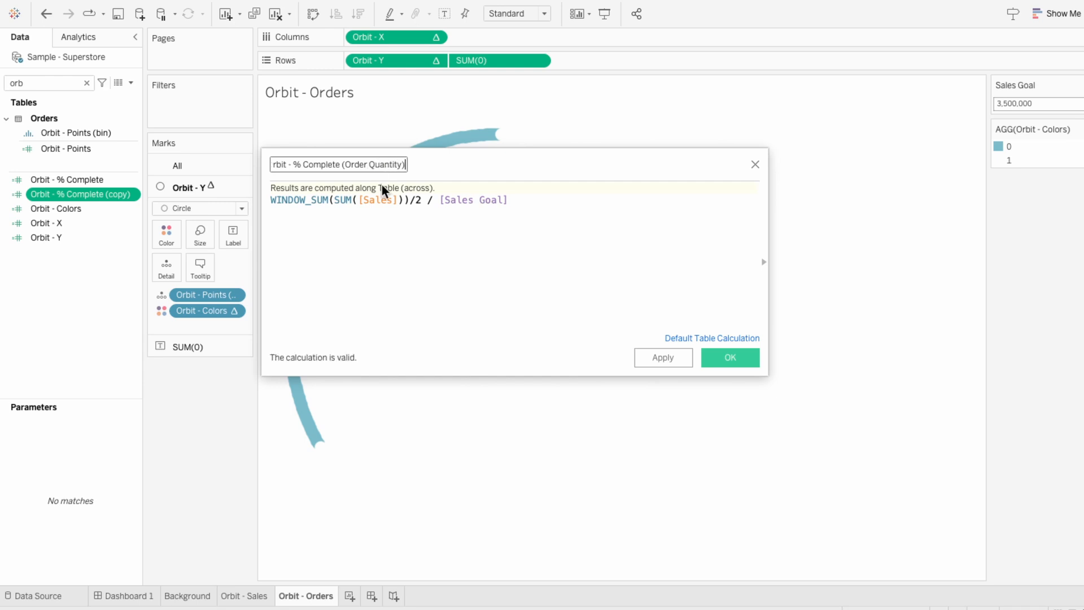
# Change the Orbit - % Complete (Order Quantity) formula to WINDOW_SUM(SUM([Quantity]))/2 / [Order Quantity Goal] and save it
pyautogui.doubleClick(381, 195)
pyautogui.write('quan')
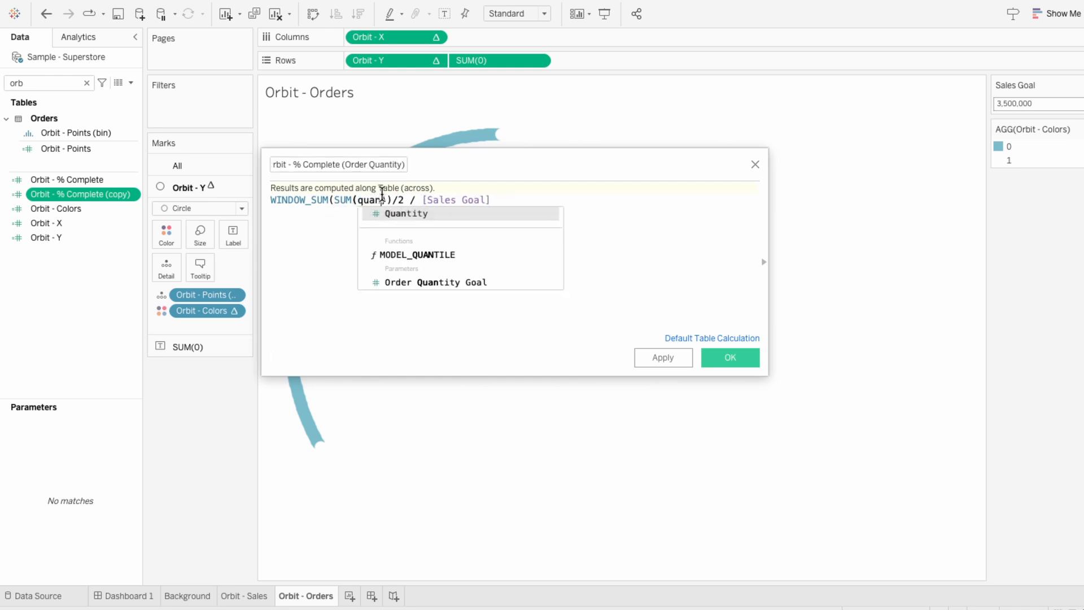
pyautogui.click(402, 213)
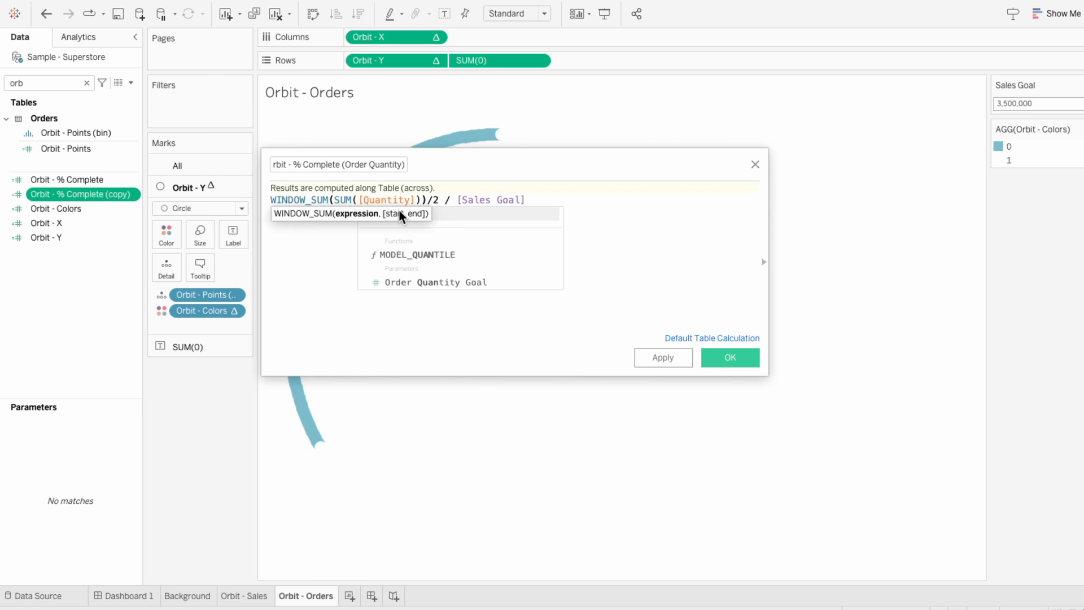
pyautogui.doubleClick(491, 201)
pyautogui.write('order')
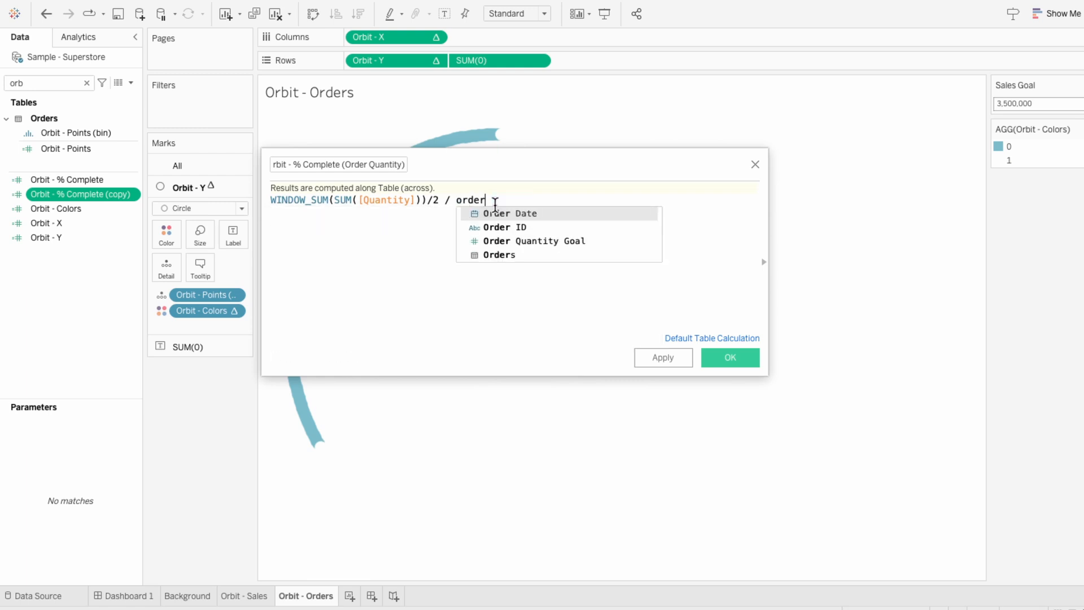
pyautogui.click(501, 240)
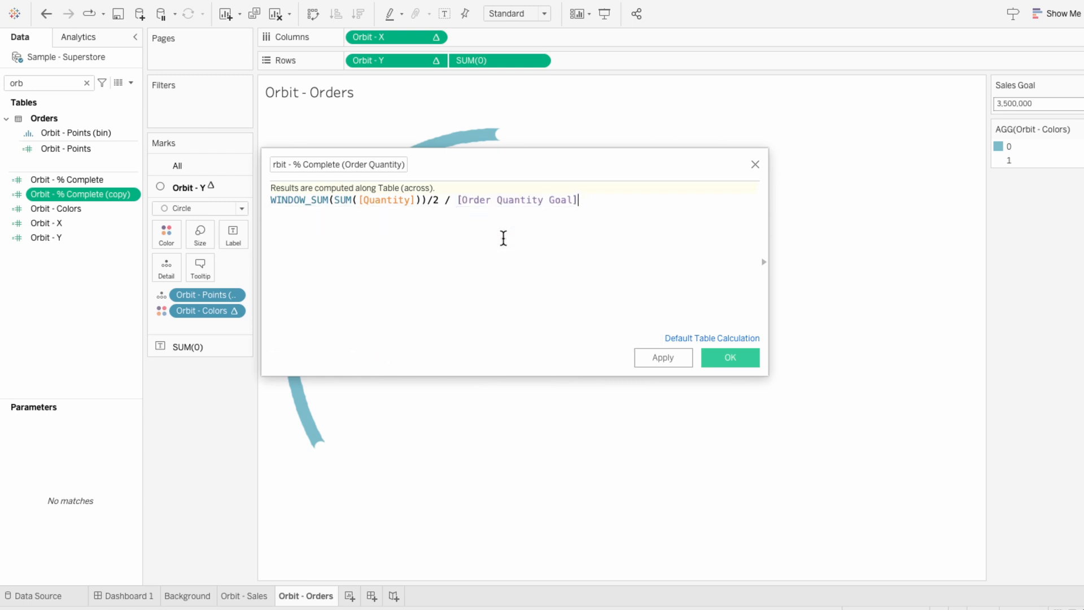
pyautogui.click(715, 358)
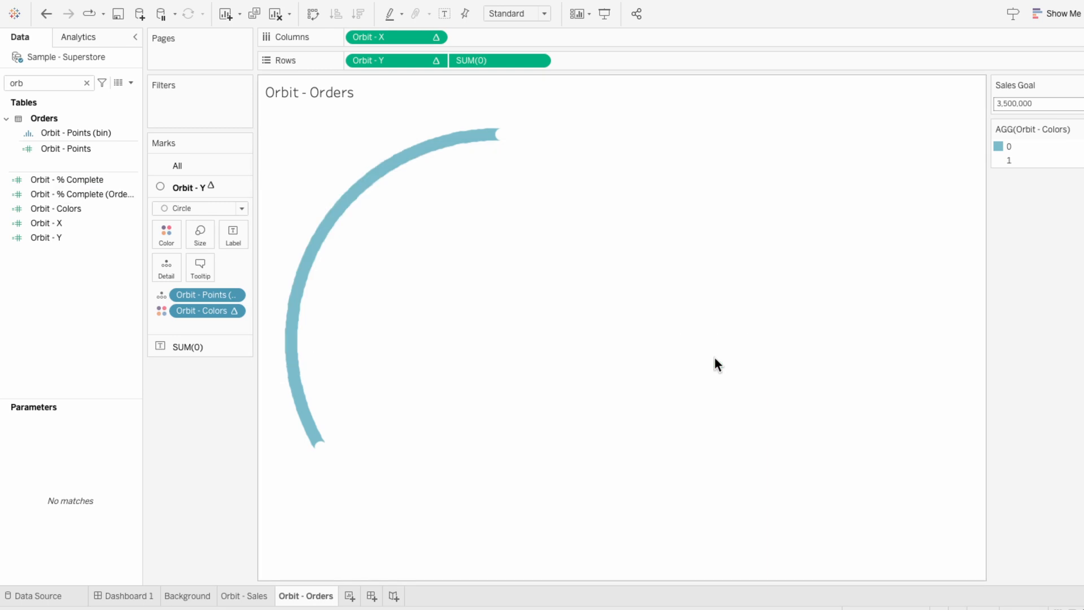
# Duplicate the Orbit - Colors field and rename the copy Orbit - Colors (Order Quantity) in its calculation editor
pyautogui.click(120, 208)
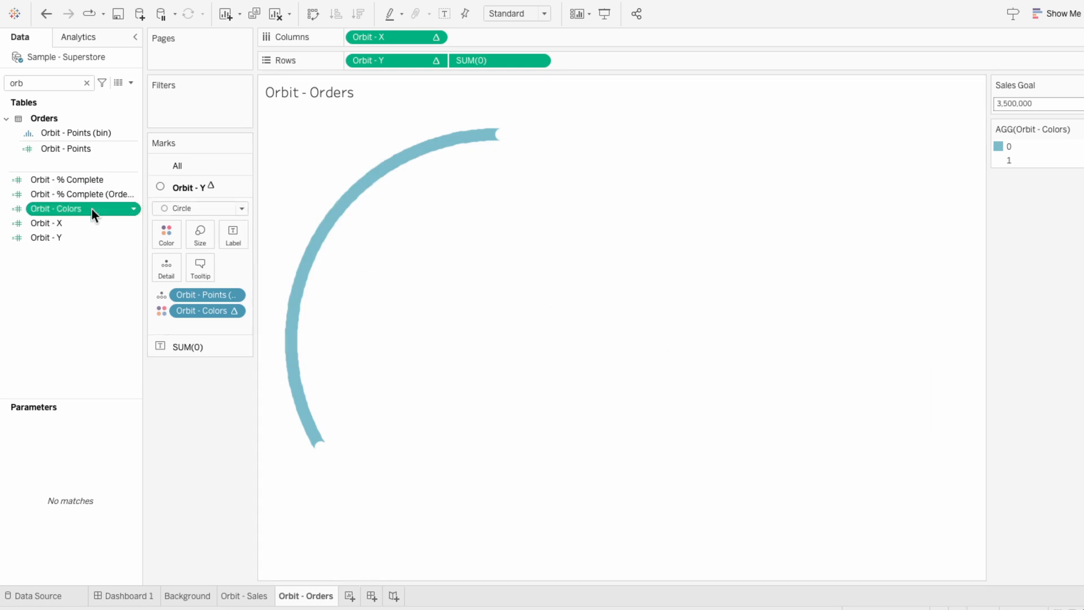
pyautogui.rightClick(92, 210)
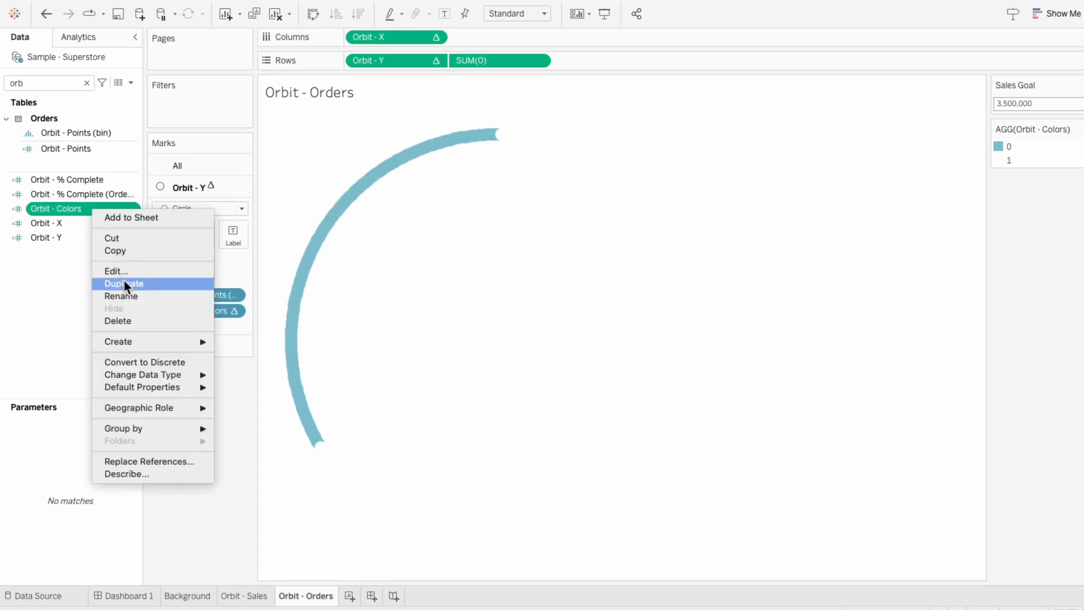
pyautogui.click(123, 281)
pyautogui.rightClick(97, 225)
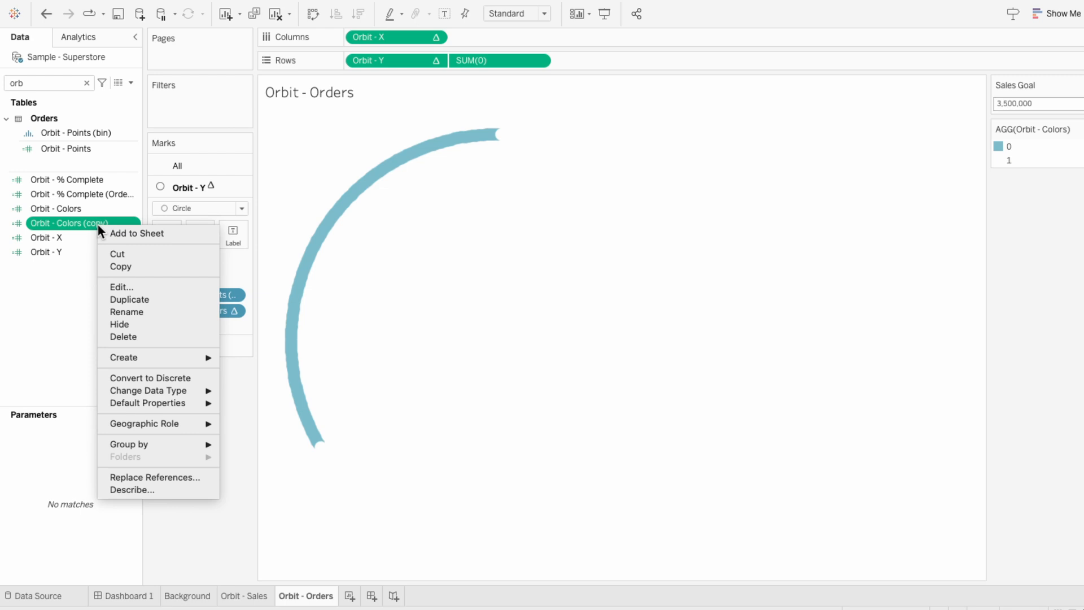
pyautogui.click(120, 287)
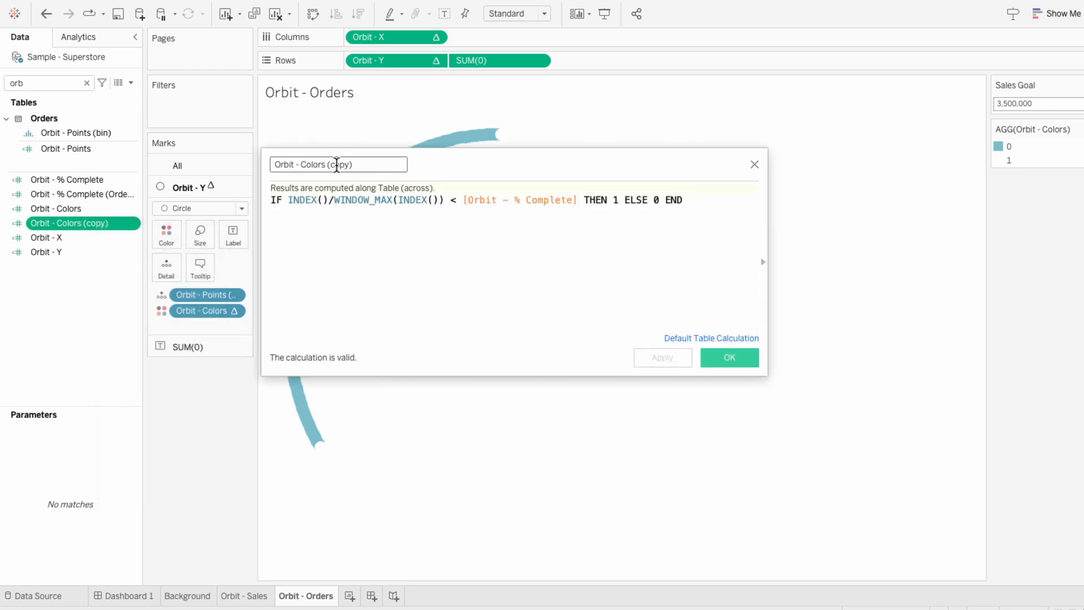
pyautogui.moveTo(337, 165); pyautogui.dragTo(371, 164)
pyautogui.write('Order Quantit')
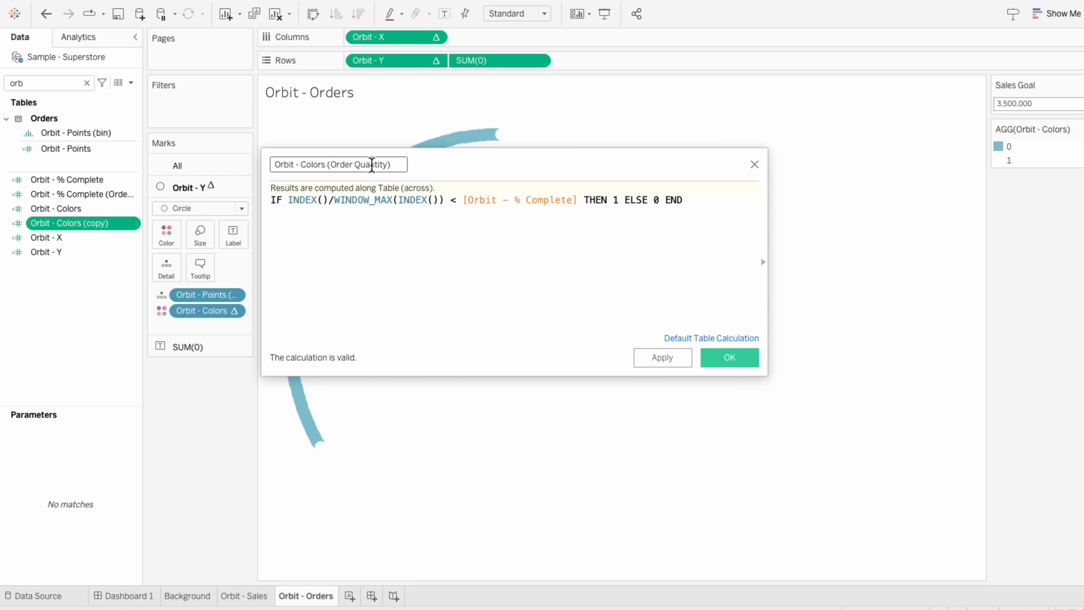
# Make the Orbit - Colors (Order Quantity) formula compare against [Orbit - % Complete (Order Quantity)] and save it
pyautogui.doubleClick(531, 199)
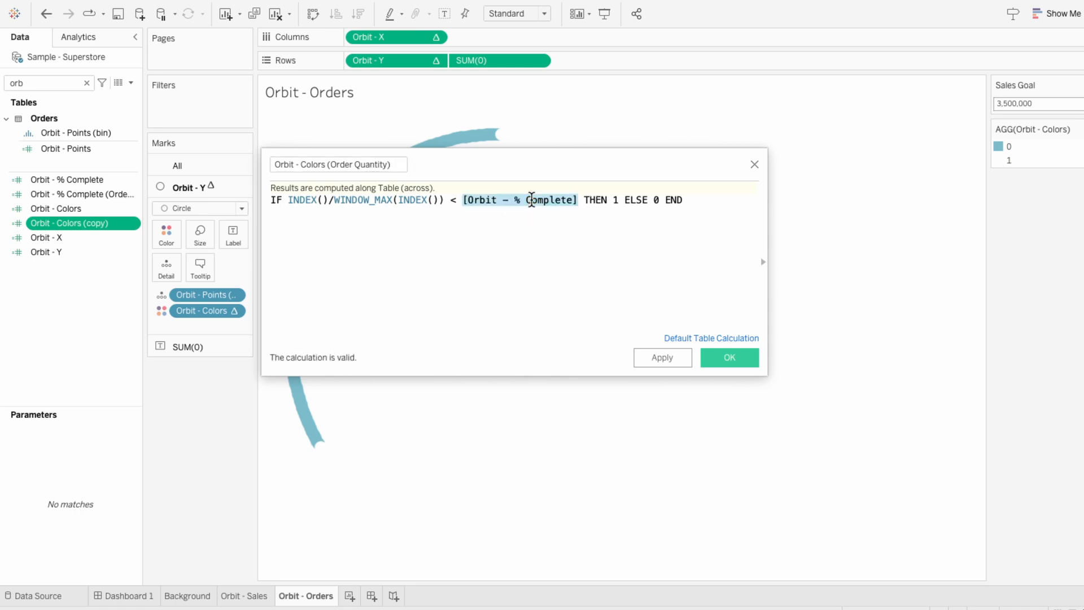
pyautogui.write('orbit')
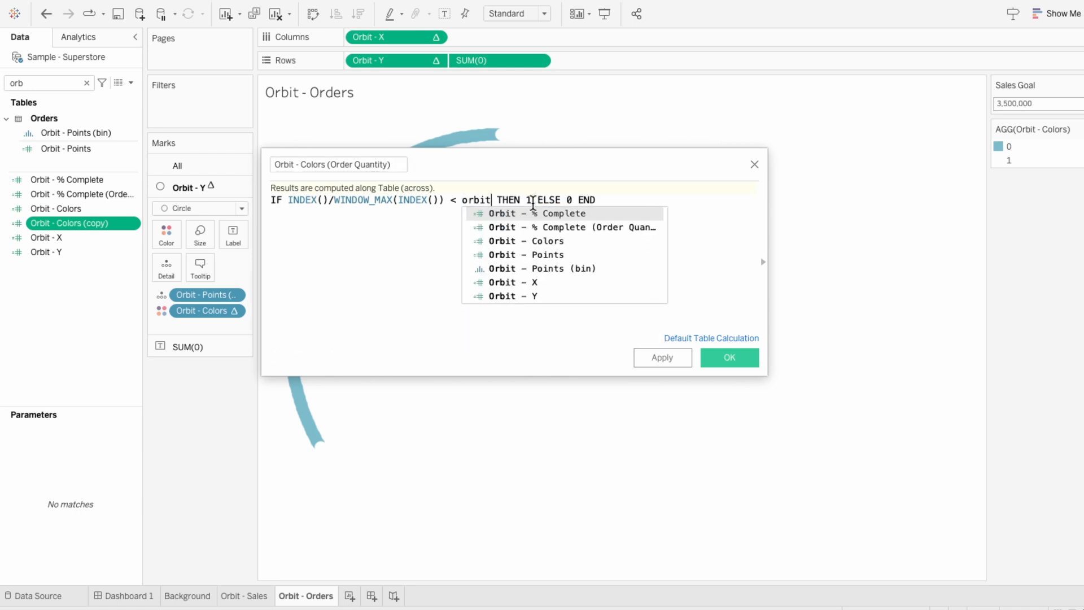
pyautogui.click(537, 227)
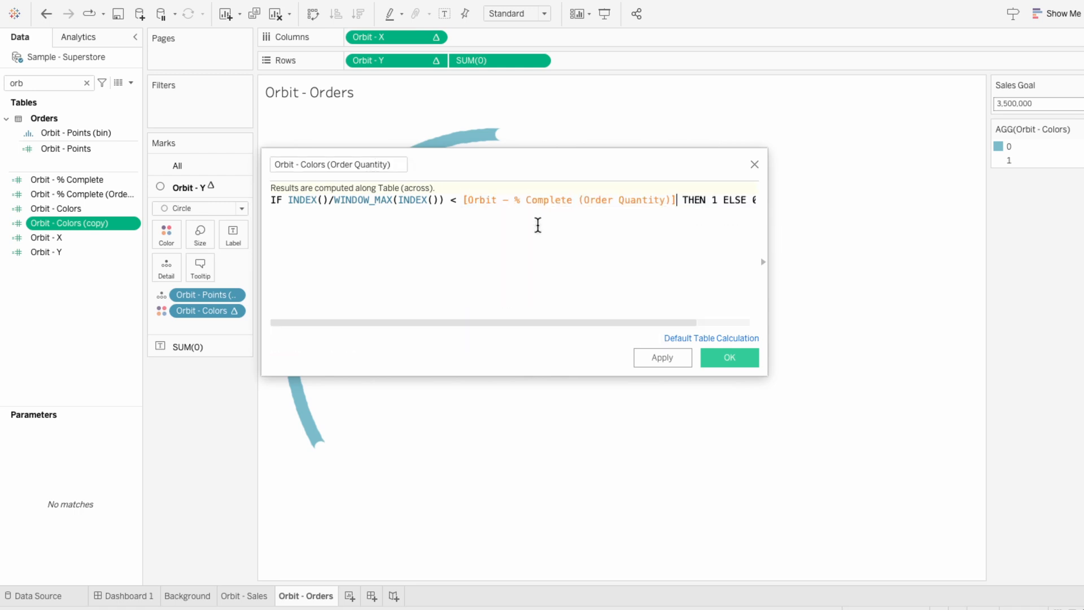
pyautogui.click(721, 358)
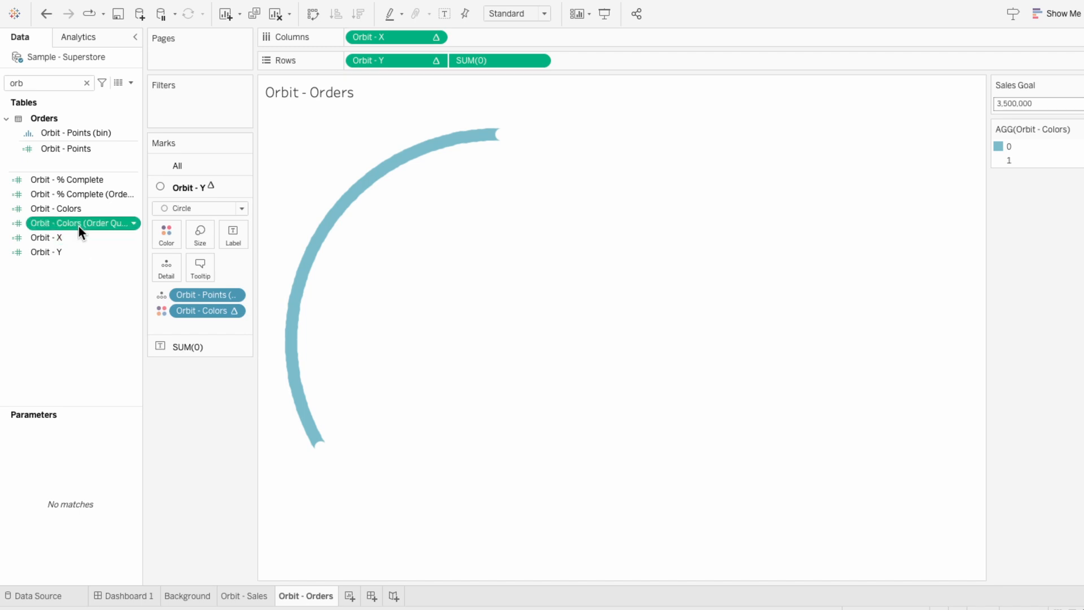
# Color the Orbit - Y marks by Orbit - Colors (Order Quantity), computed using Orbit - Points (bin) and set to discrete
pyautogui.moveTo(79, 224); pyautogui.dragTo(203, 312)
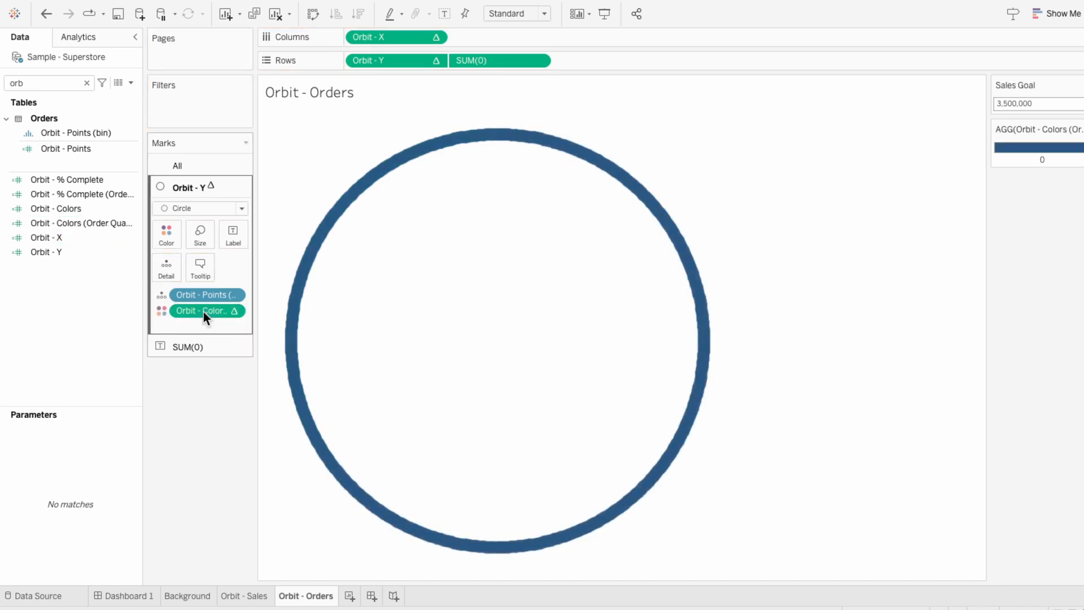
pyautogui.rightClick(203, 312)
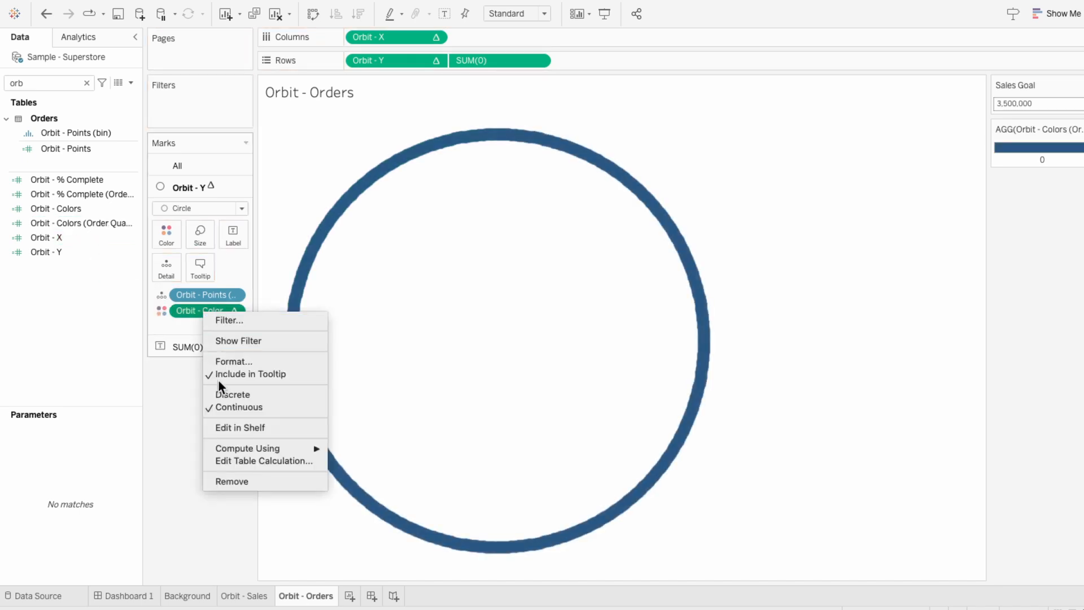
pyautogui.moveTo(230, 442)
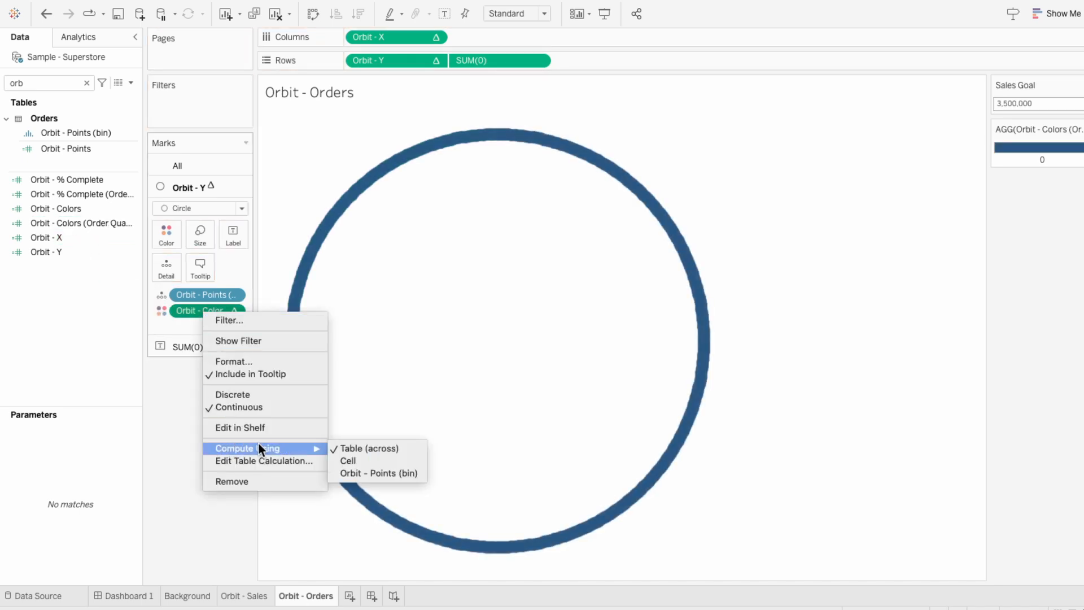
pyautogui.click(355, 473)
pyautogui.rightClick(203, 312)
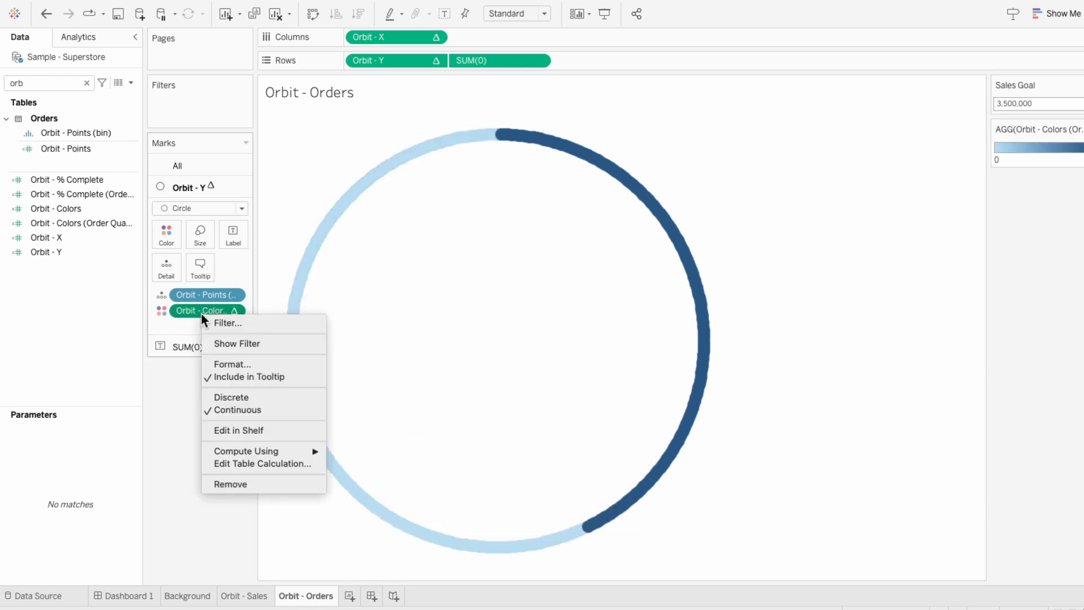
pyautogui.click(252, 397)
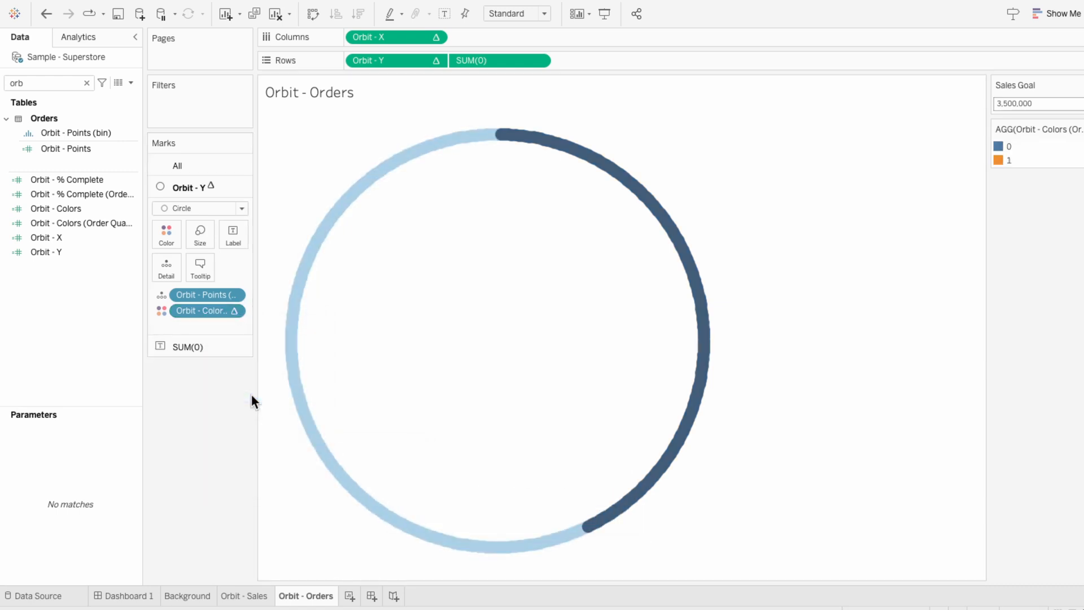
# Replace the SUM(0) text label with Orbit - % Complete (Order Quantity), computed using Cell
pyautogui.click(216, 350)
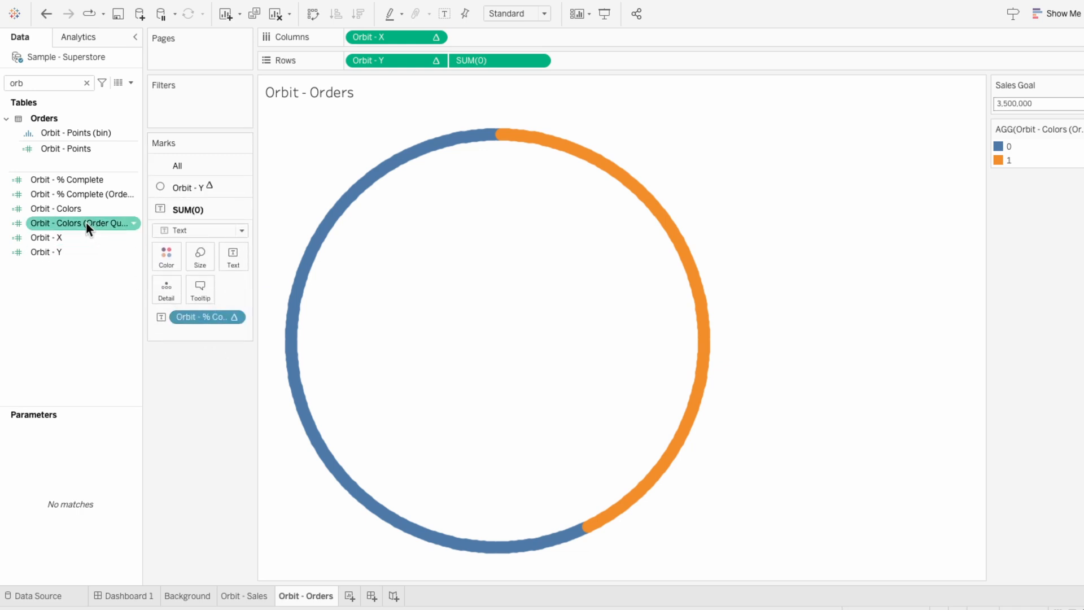
pyautogui.moveTo(86, 198); pyautogui.dragTo(208, 317)
pyautogui.rightClick(207, 316)
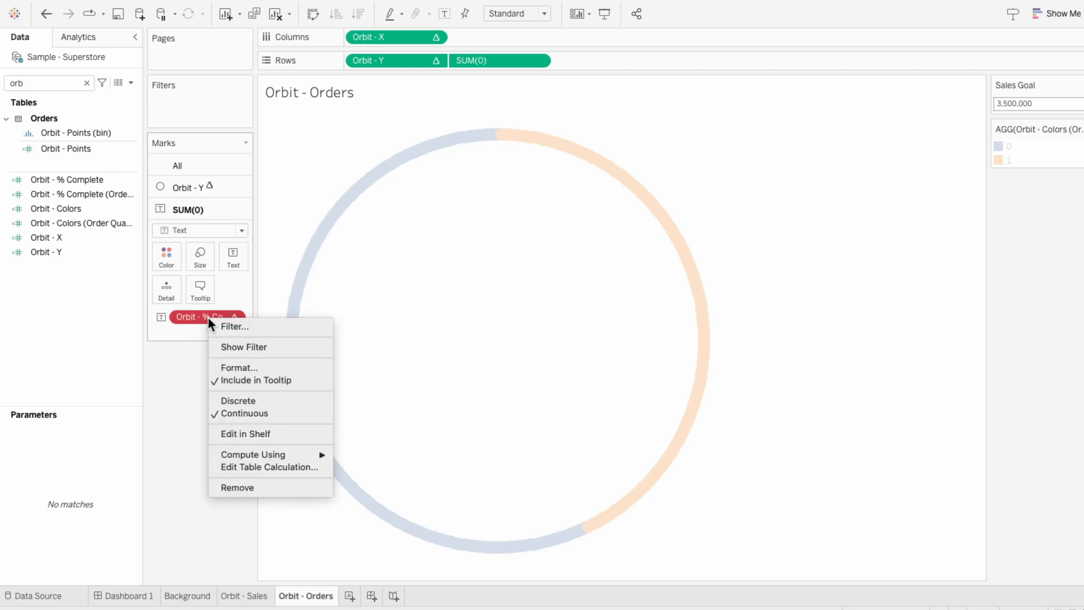
pyautogui.moveTo(275, 453)
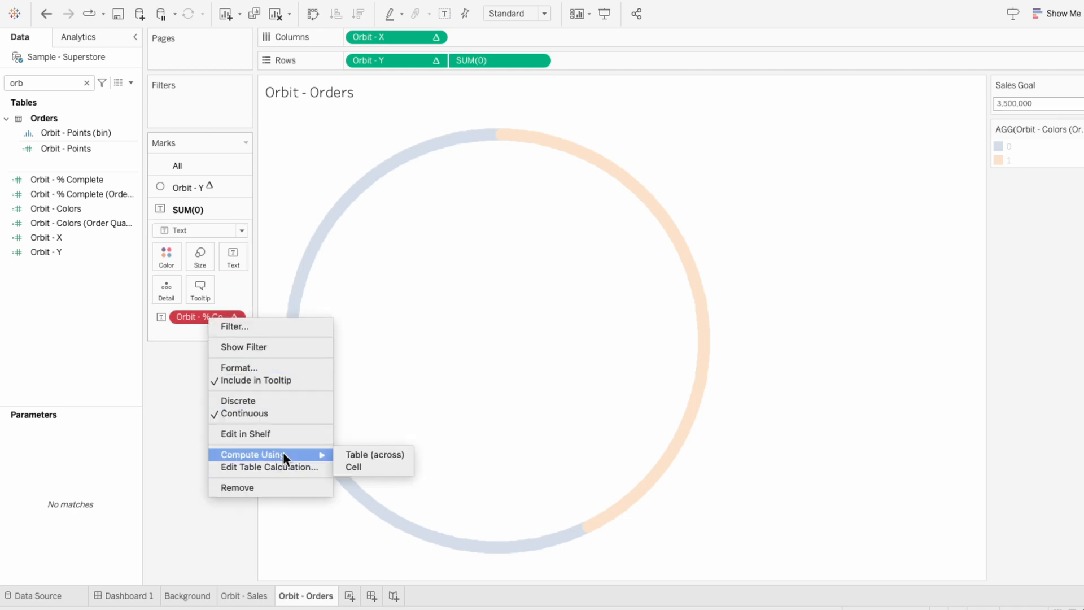
pyautogui.click(344, 466)
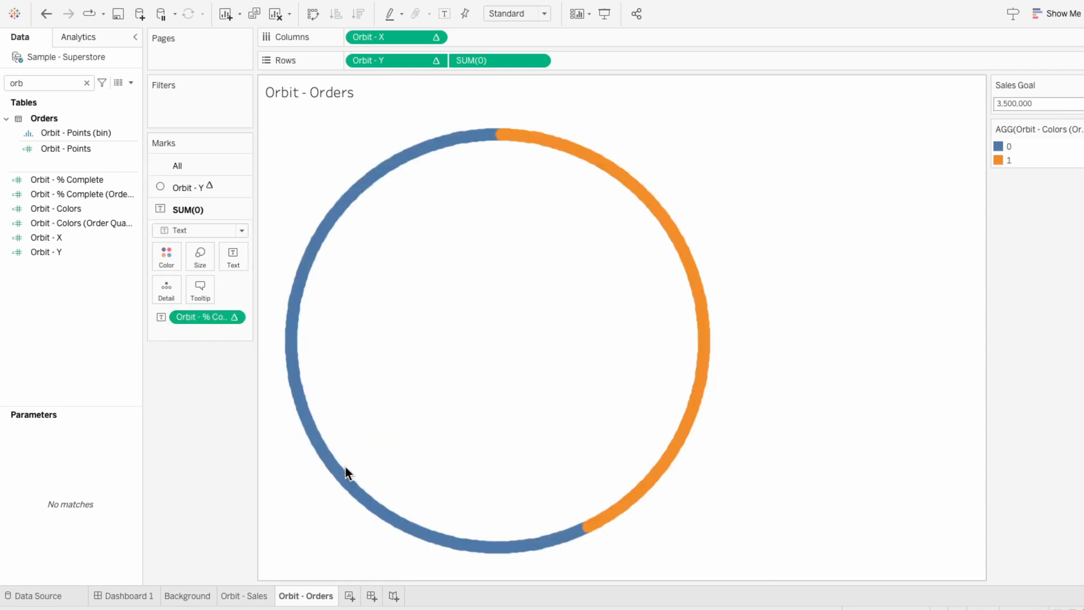
pyautogui.moveTo(496, 337)
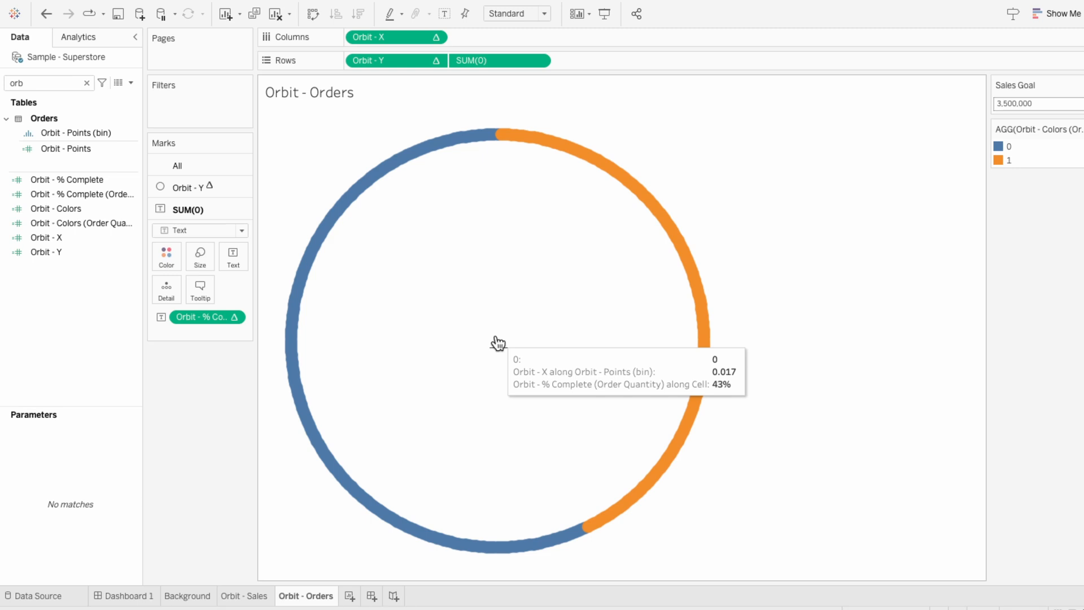
# Recolor the Orbit - Colors (Order Quantity) values, making 0 a muted orange and 1 white
pyautogui.doubleClick(997, 146)
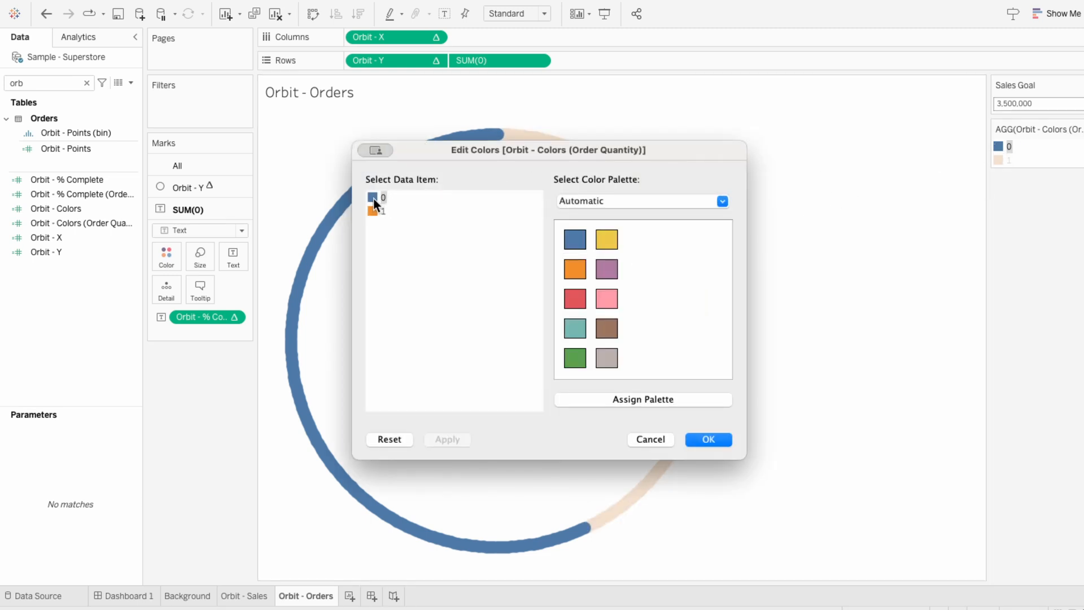
pyautogui.doubleClick(373, 197)
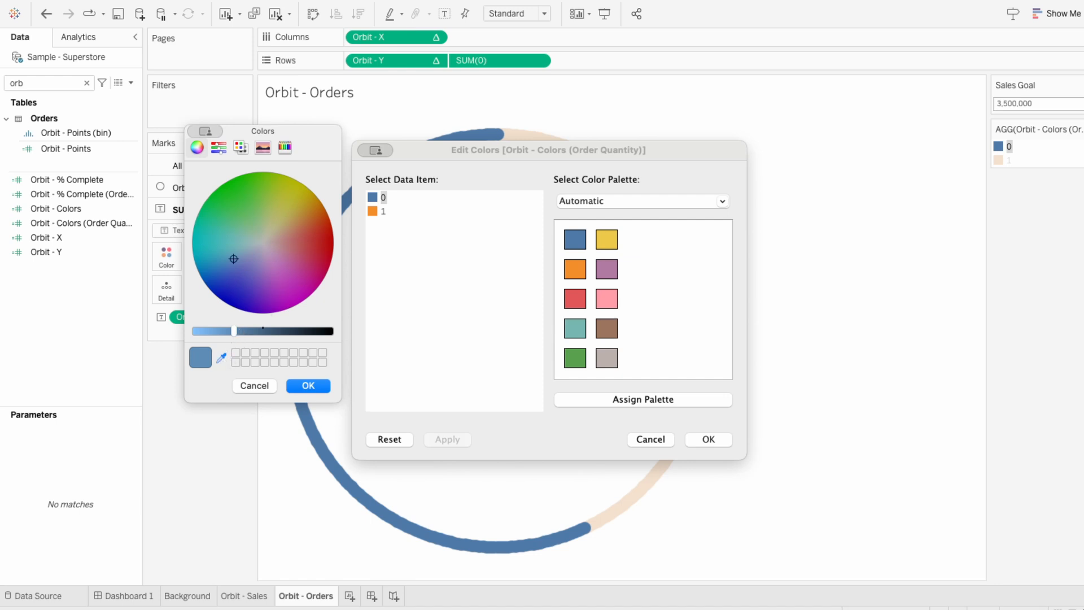
pyautogui.click(300, 218)
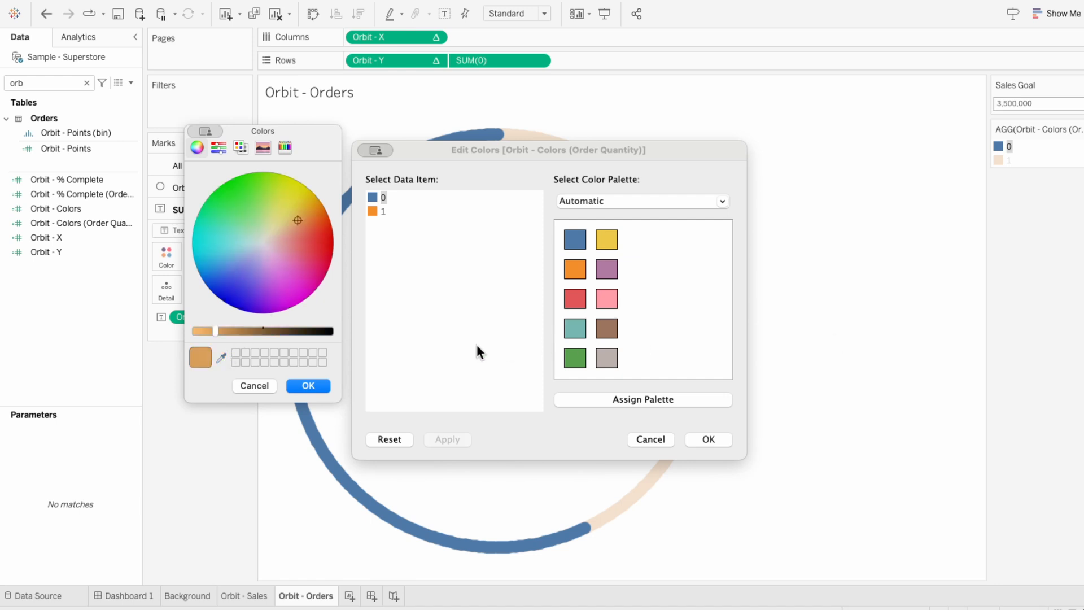
pyautogui.click(316, 386)
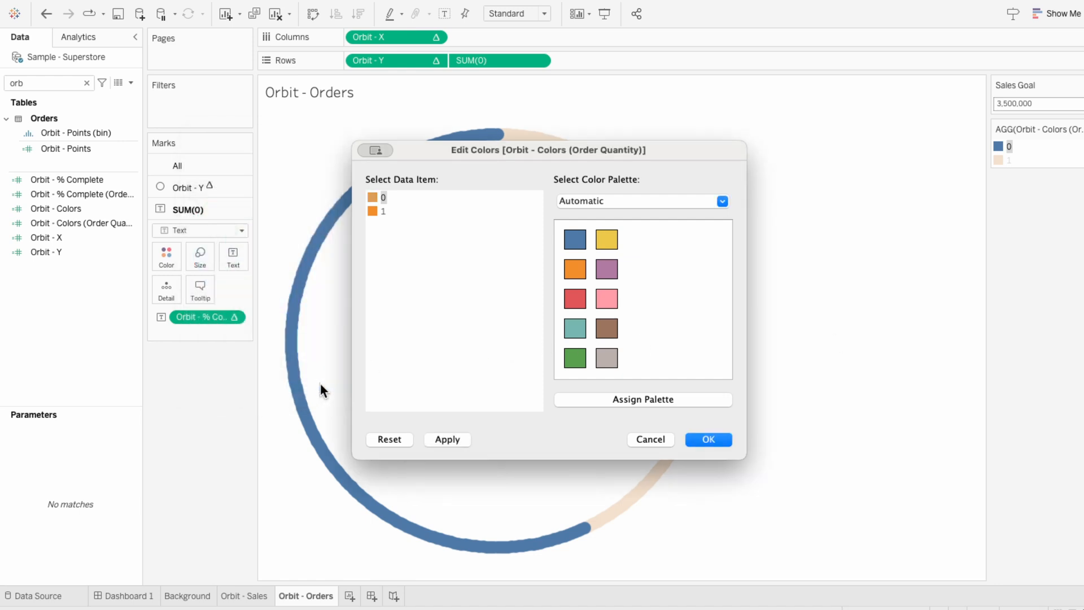
pyautogui.doubleClick(373, 210)
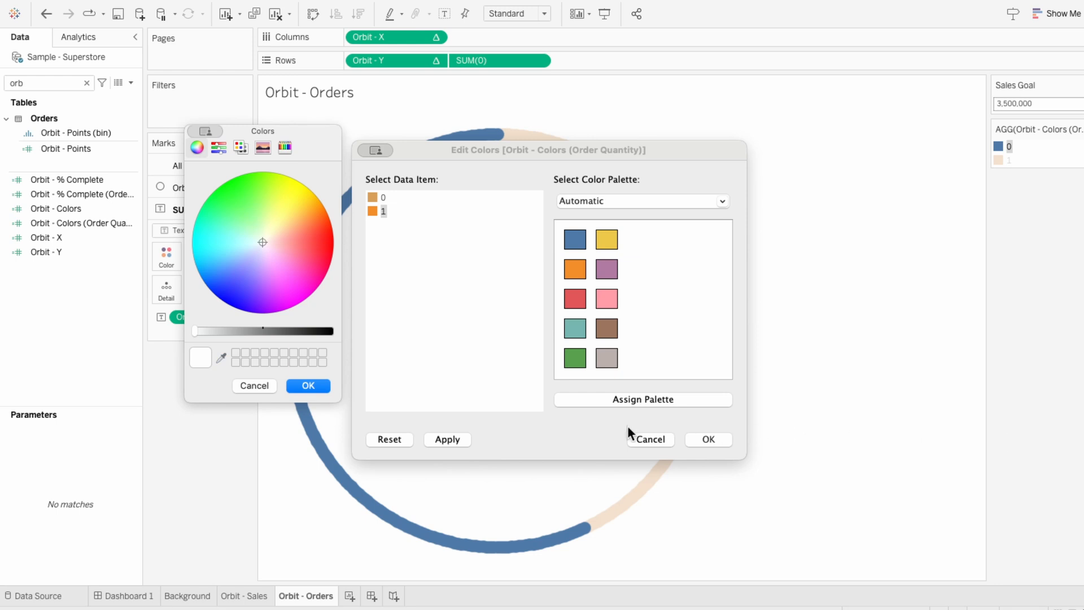
pyautogui.click(321, 385)
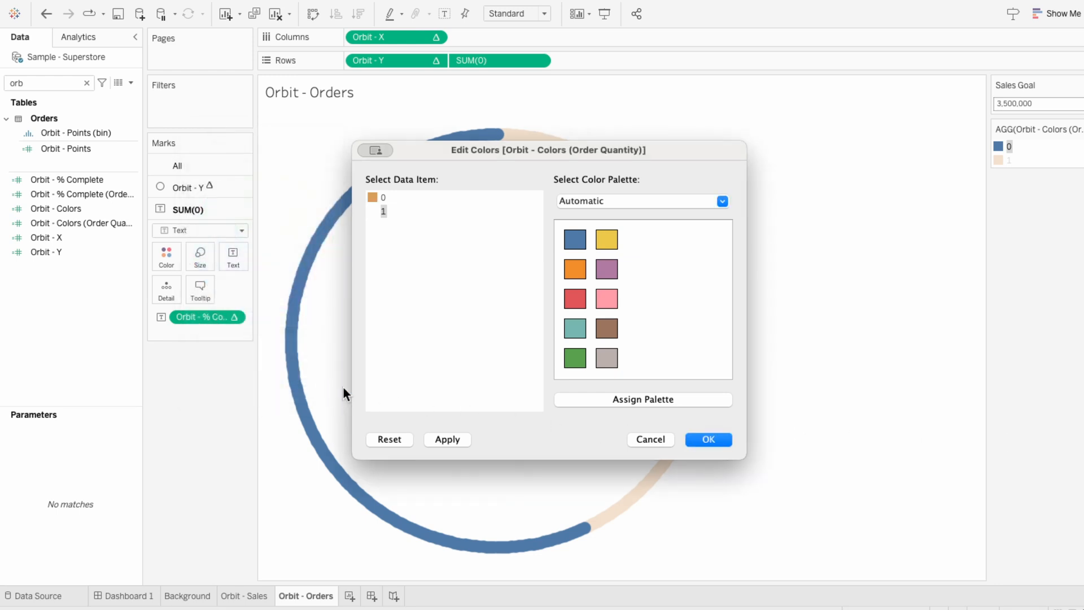
pyautogui.click(708, 436)
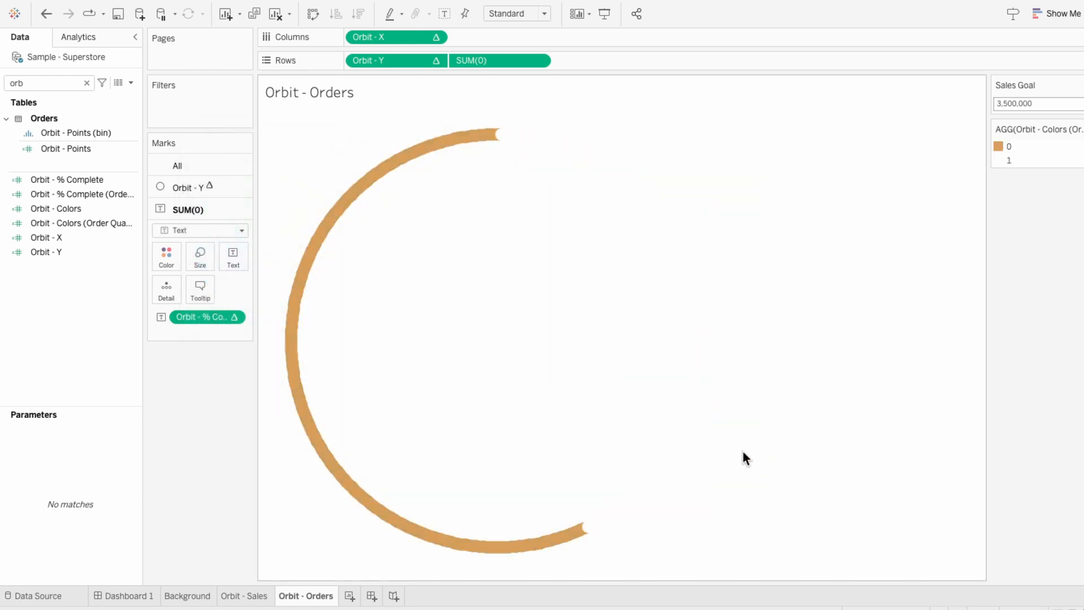
# Float Orbit - Orders over the Orders card on Dashboard 1, hide its title, and remove the Sales Goal control and color legend added with it
pyautogui.click(127, 597)
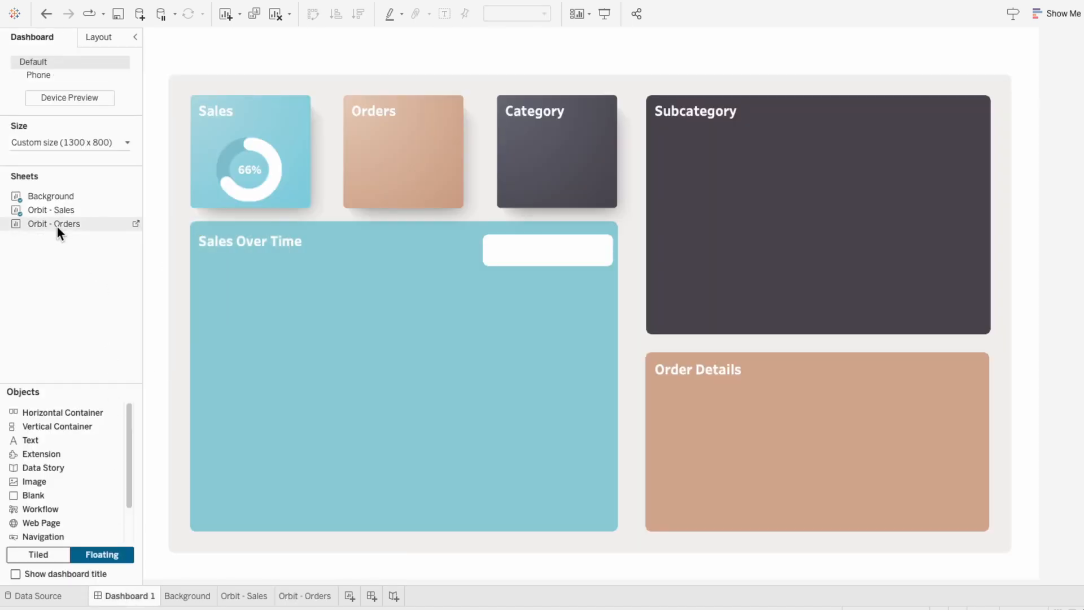
pyautogui.moveTo(56, 227); pyautogui.dragTo(351, 120)
pyautogui.rightClick(384, 139)
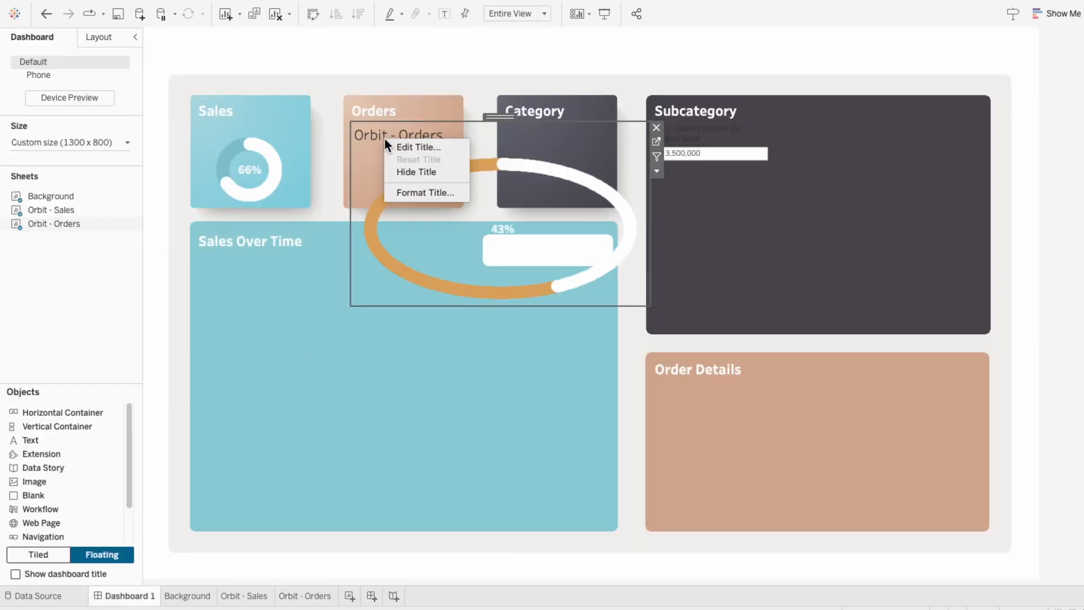
pyautogui.click(405, 170)
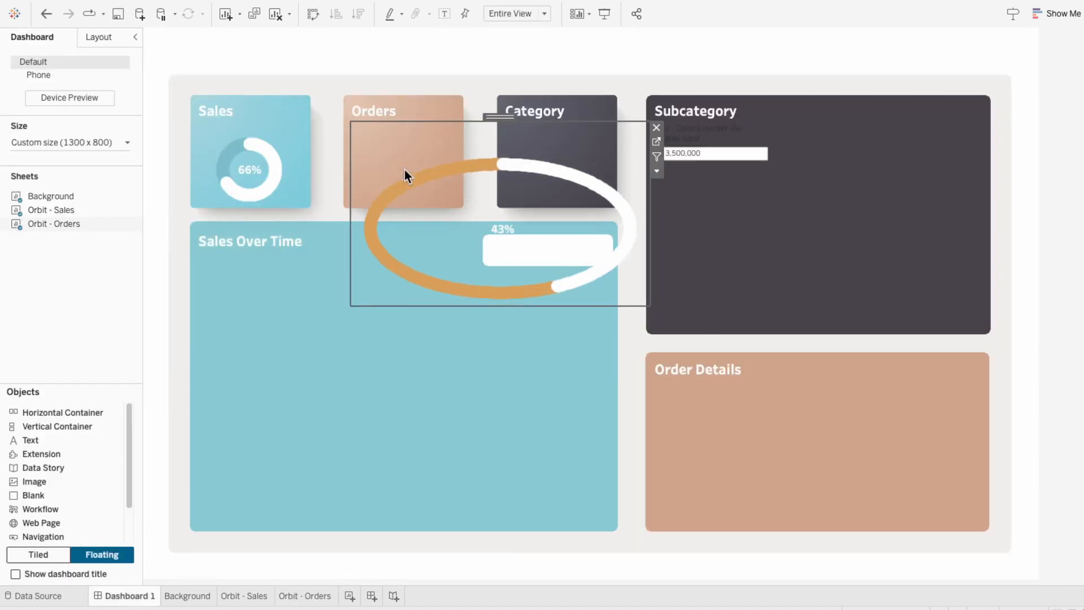
pyautogui.click(714, 137)
pyautogui.click(774, 135)
pyautogui.click(488, 165)
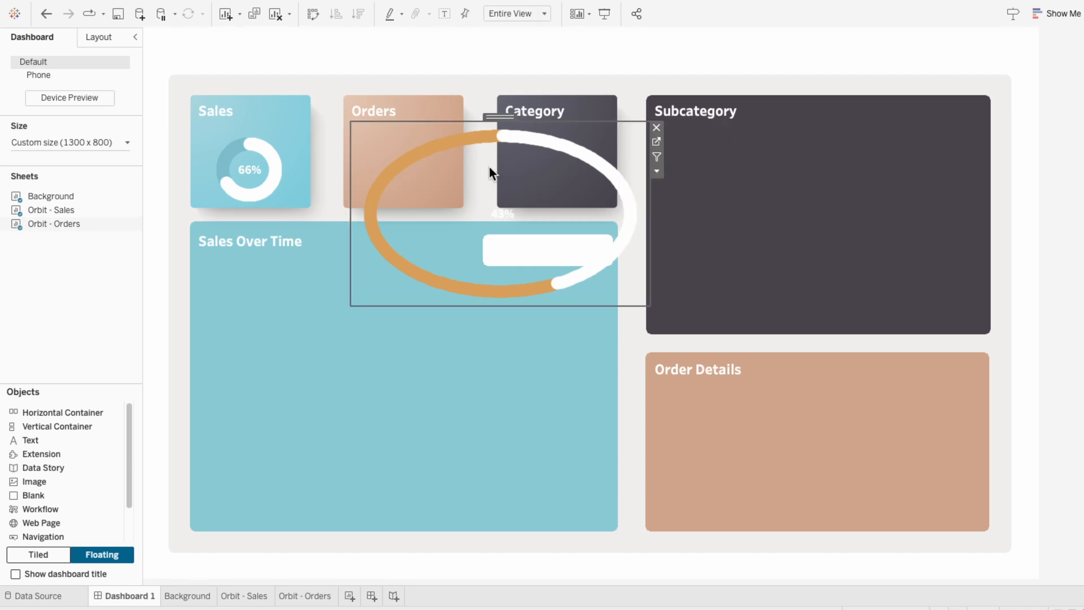
# Shrink the floating Orbit - Orders chart to 102 wide by 100 high on the dashboard
pyautogui.moveTo(645, 304); pyautogui.dragTo(439, 201)
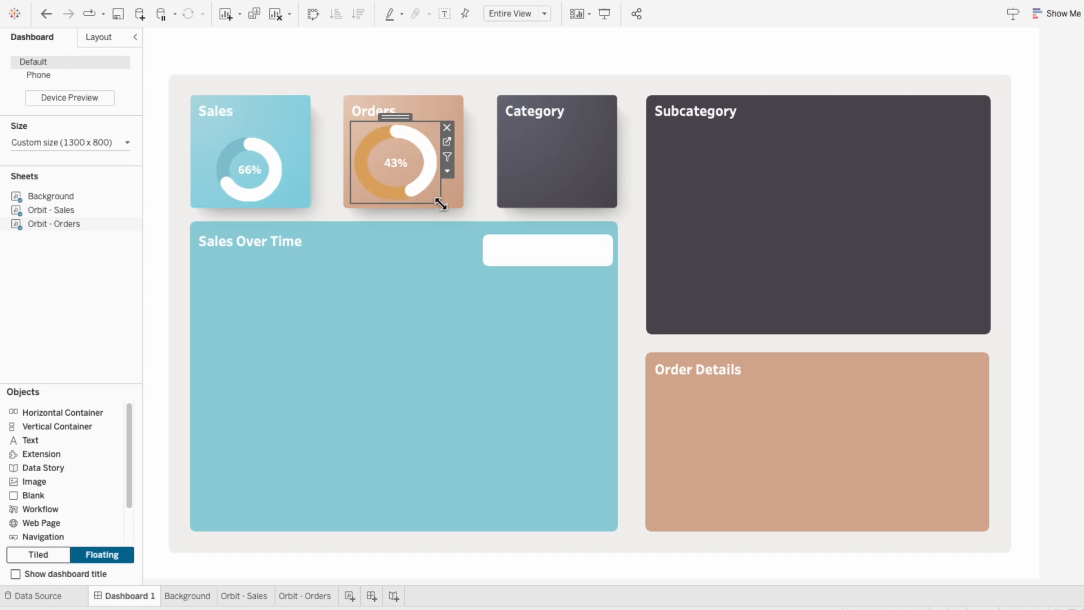
pyautogui.click(92, 39)
pyautogui.click(32, 213)
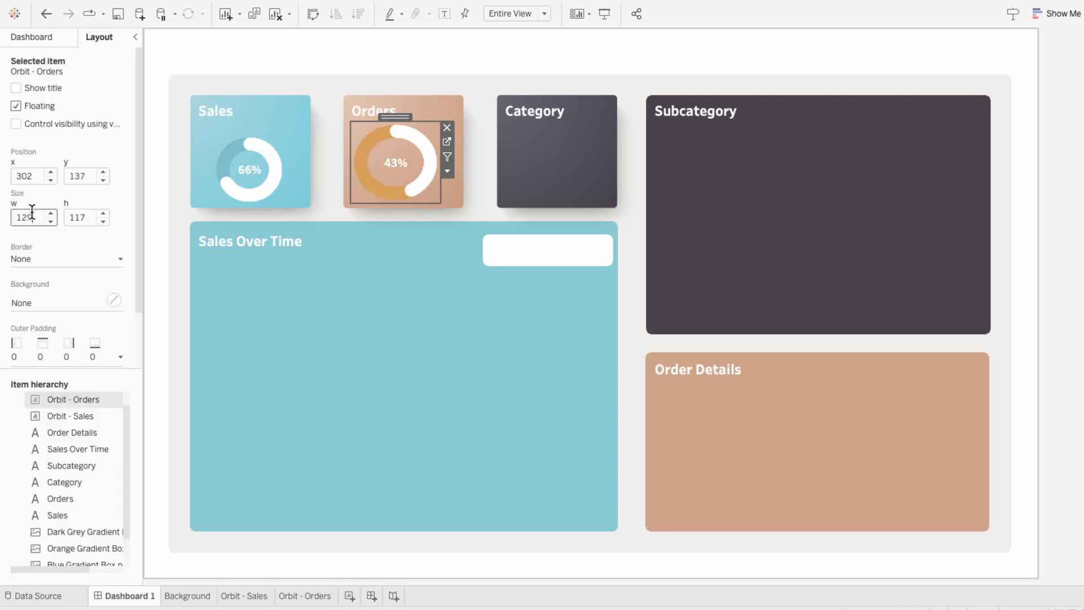
pyautogui.write('100')
pyautogui.press('Tab')
pyautogui.write('100')
pyautogui.press('Return')
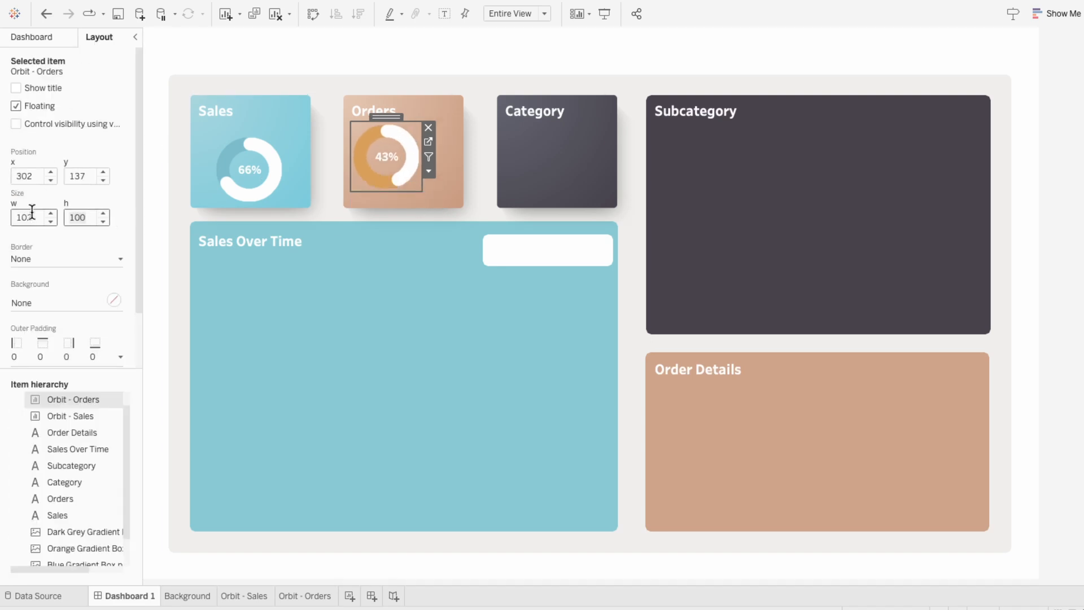
# Place the Orbit - Orders chart in the Orders card at about x 330, y 155, in line with the Orbit - Sales chart
pyautogui.moveTo(391, 117); pyautogui.dragTo(411, 130)
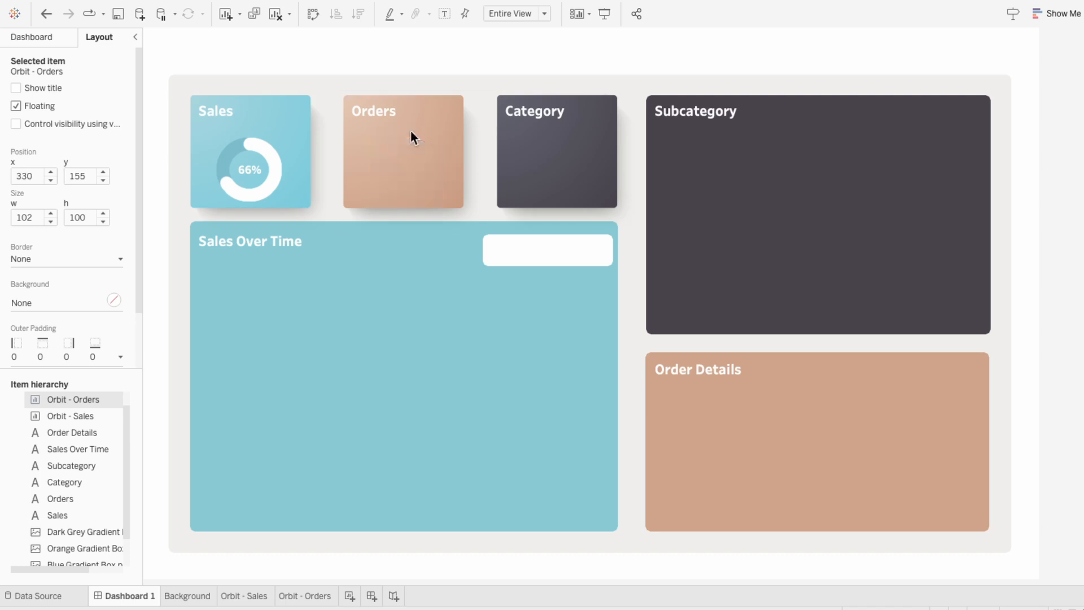
pyautogui.click(282, 135)
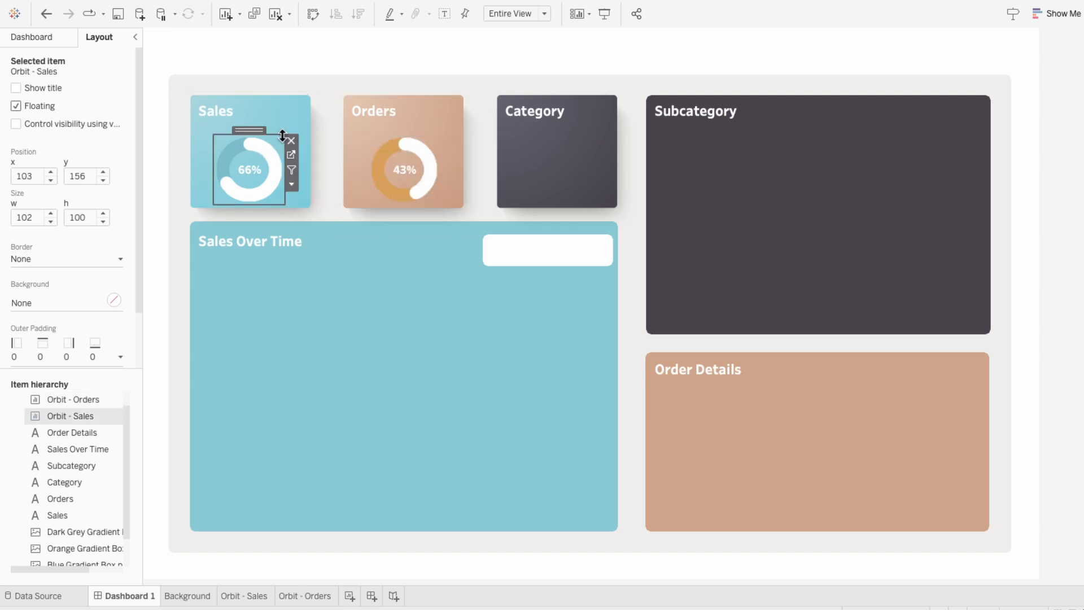
pyautogui.click(1066, 273)
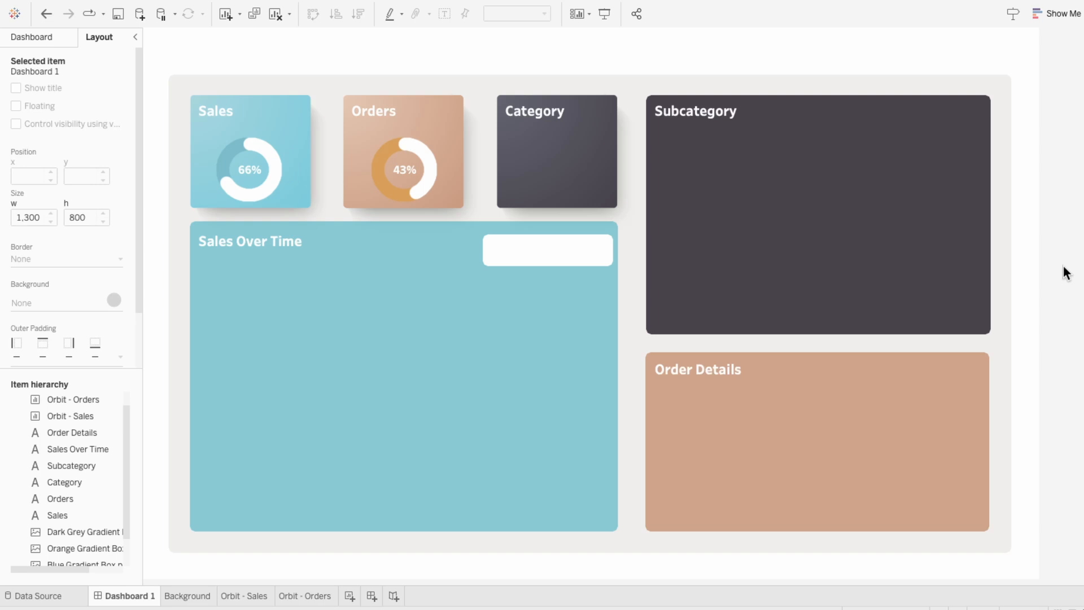
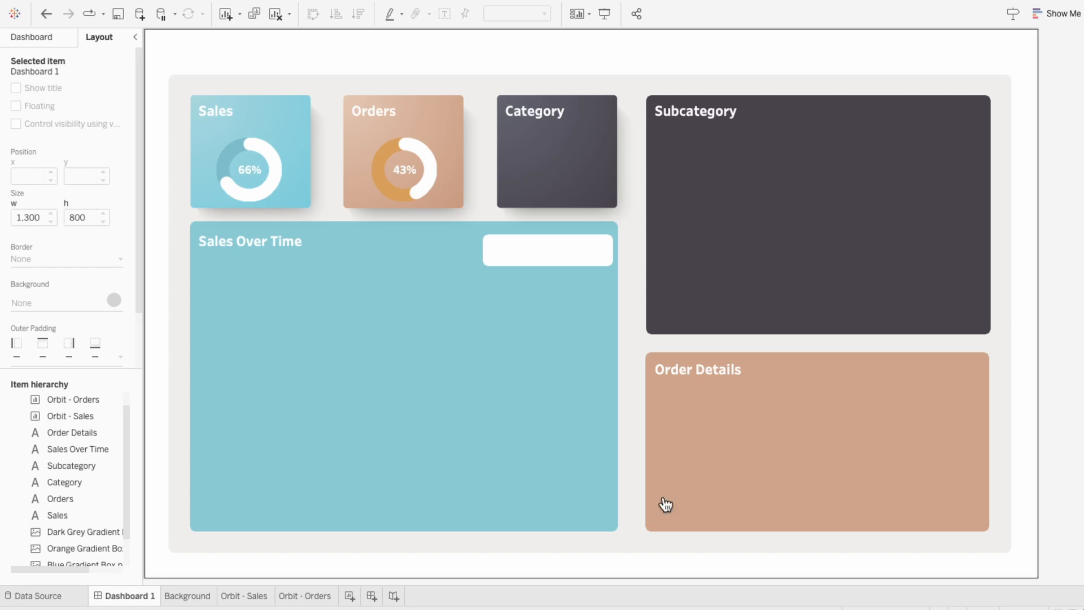
# Create a new worksheet and name it KPI Values
pyautogui.click(350, 595)
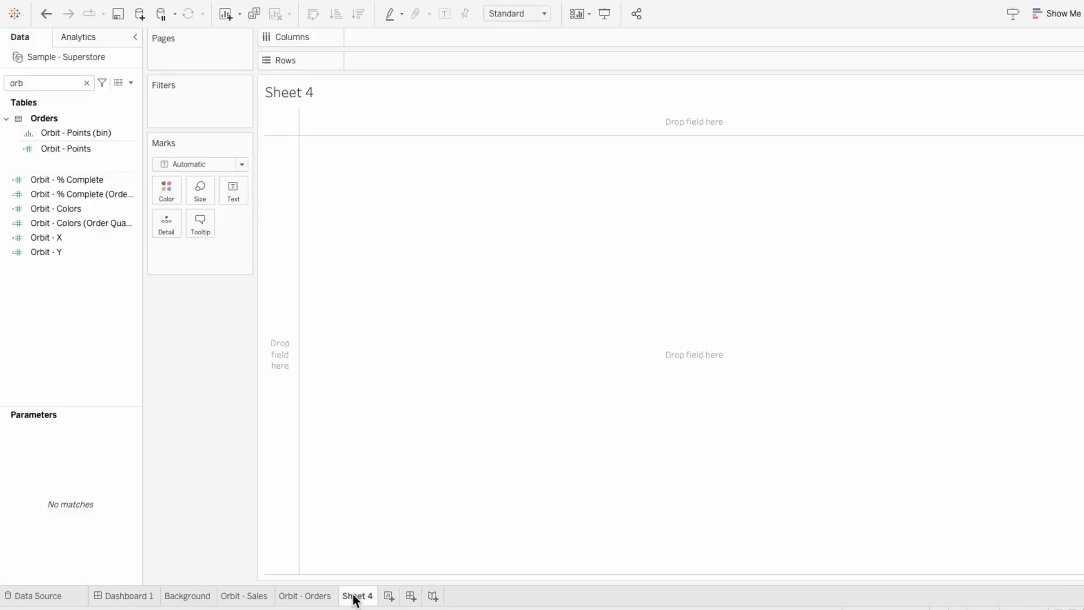
pyautogui.doubleClick(353, 596)
pyautogui.write('KPI Values')
pyautogui.press('Return')
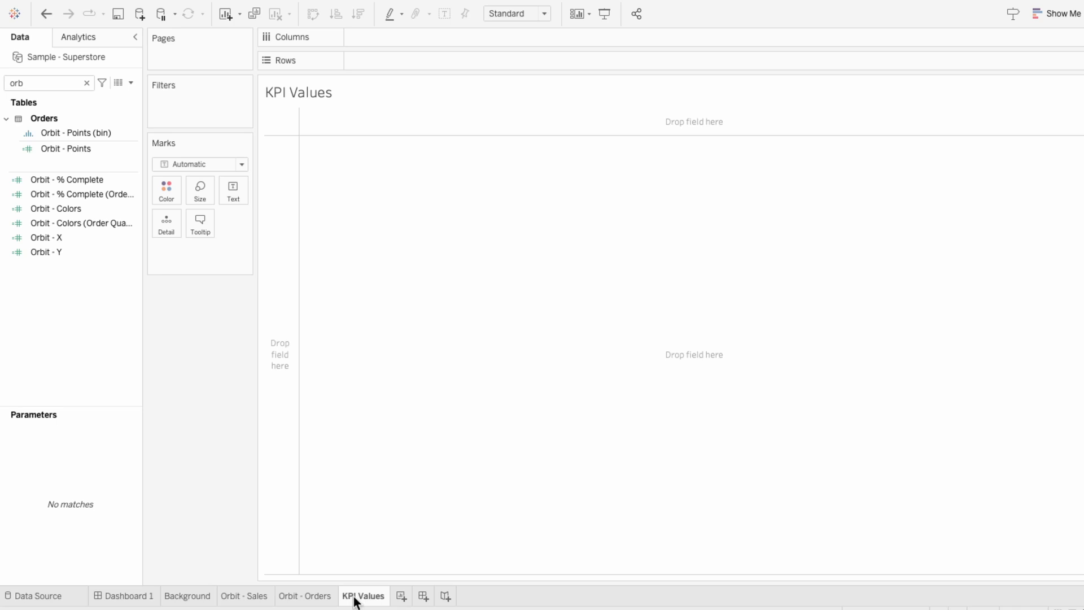
# Build a text table with Measure Names across the columns and Measure Values as the text label
pyautogui.click(88, 84)
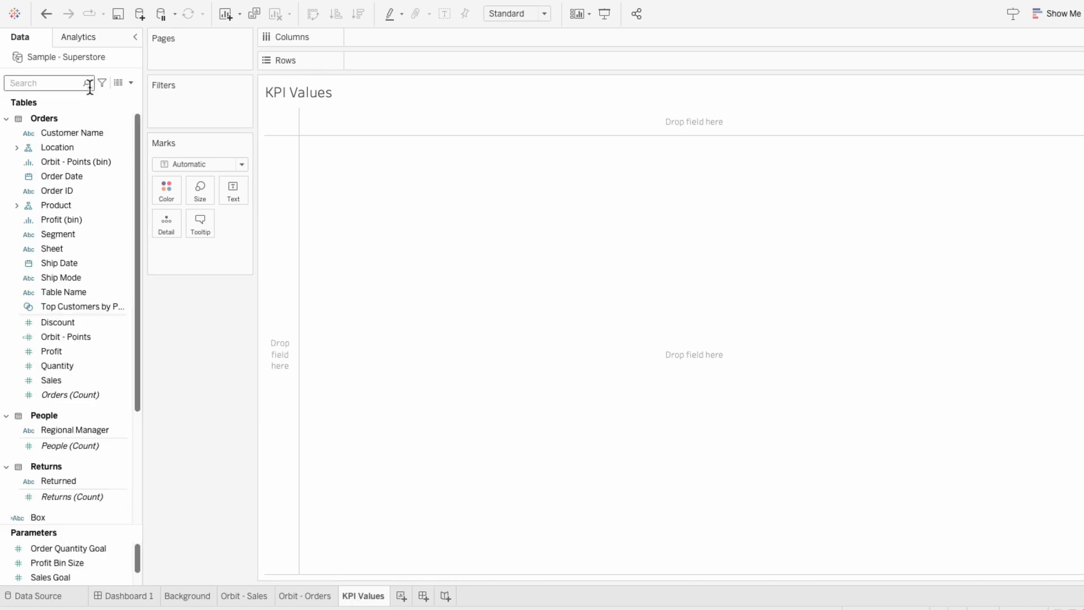
pyautogui.write('mea')
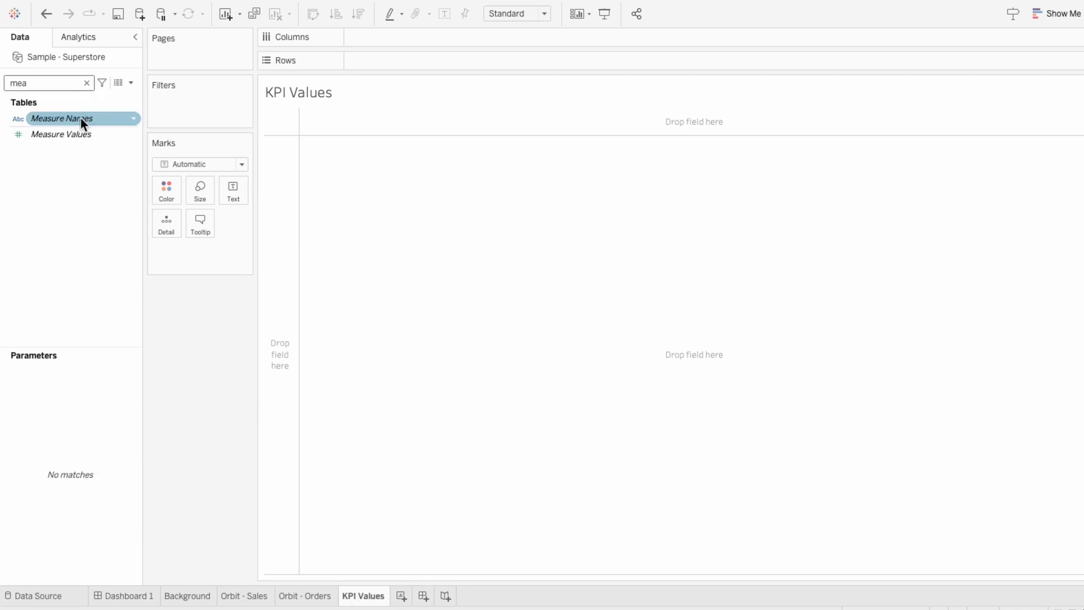
pyautogui.moveTo(80, 118); pyautogui.dragTo(398, 36)
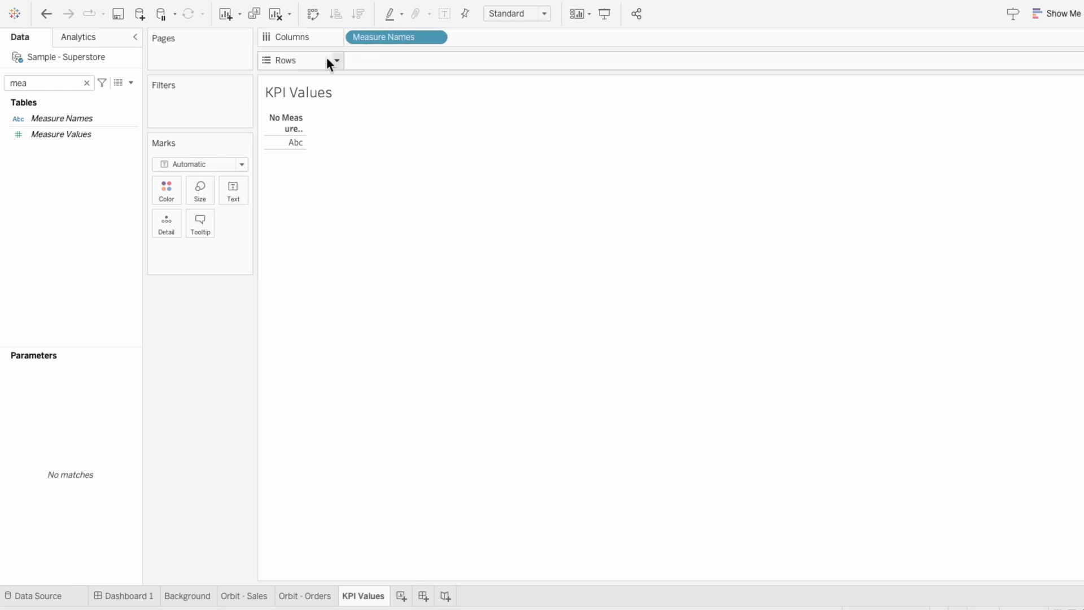
pyautogui.moveTo(87, 134); pyautogui.dragTo(218, 246)
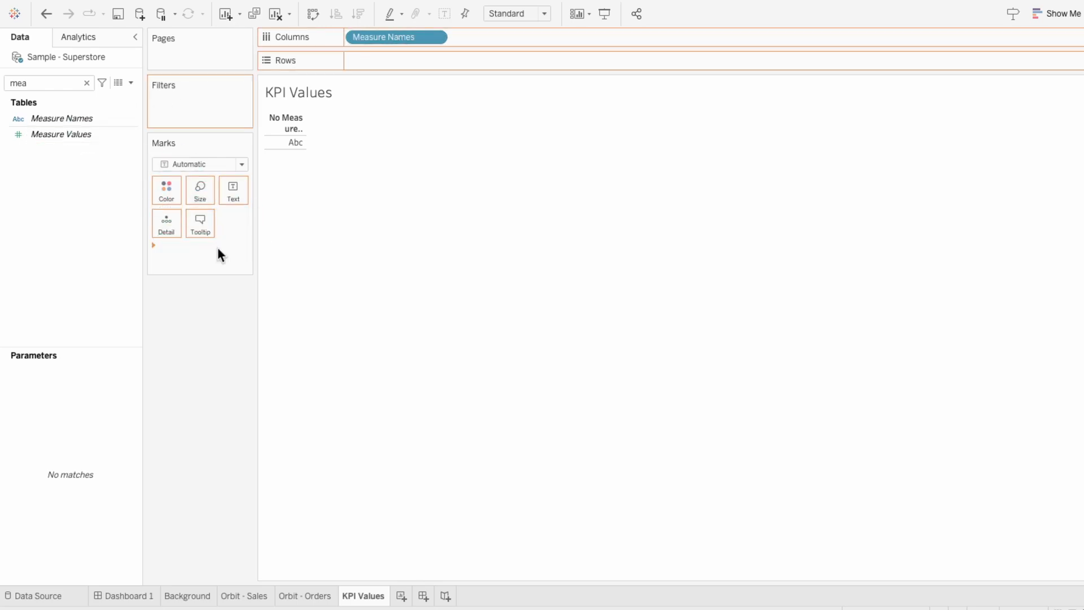
pyautogui.click(161, 250)
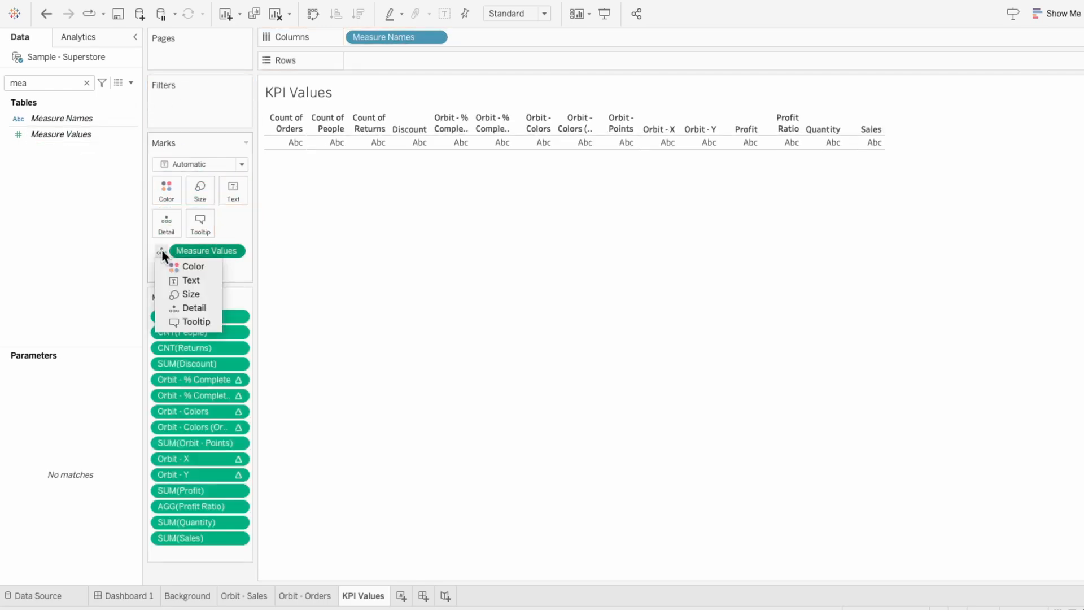
pyautogui.click(177, 275)
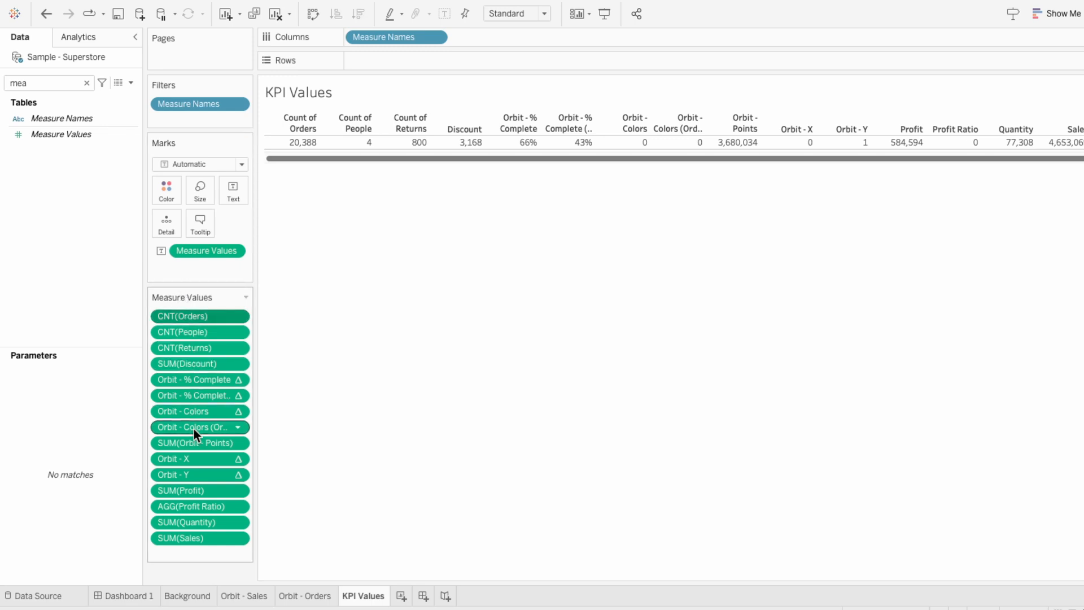
# Remove every measure except Quantity and Sales from Measure Values, and order Sales before Quantity
pyautogui.keyDown('shift'); pyautogui.click(201, 509); pyautogui.keyUp('shift')
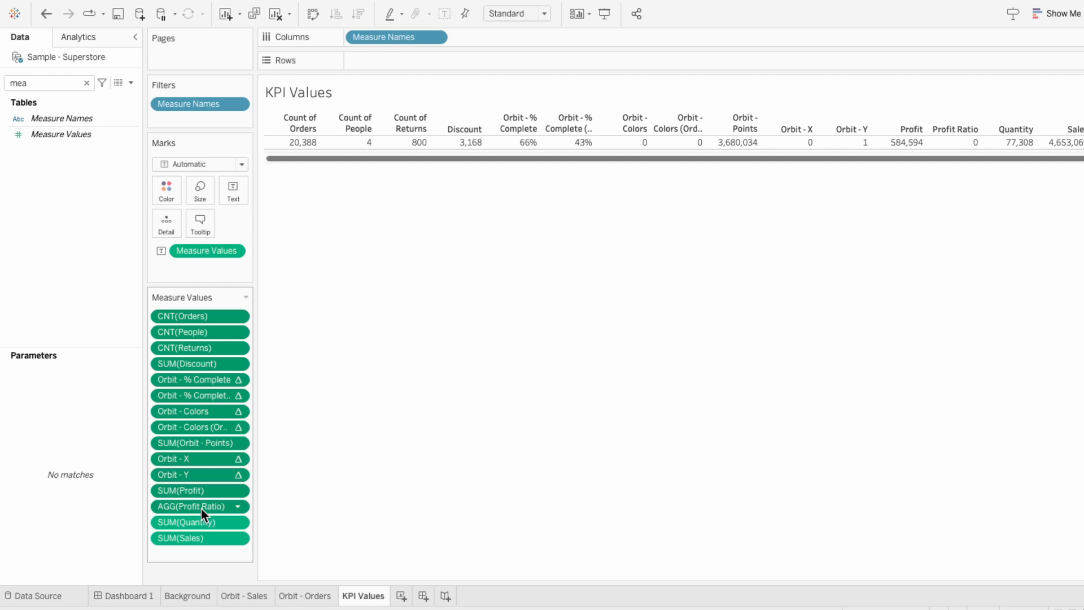
pyautogui.press('Delete')
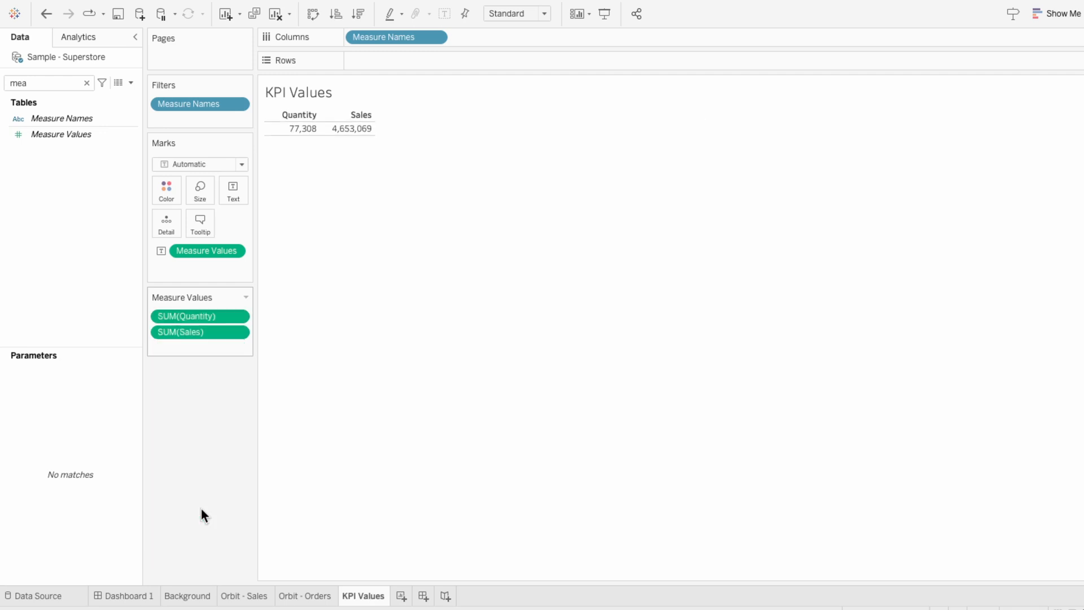
pyautogui.moveTo(199, 317); pyautogui.dragTo(201, 341)
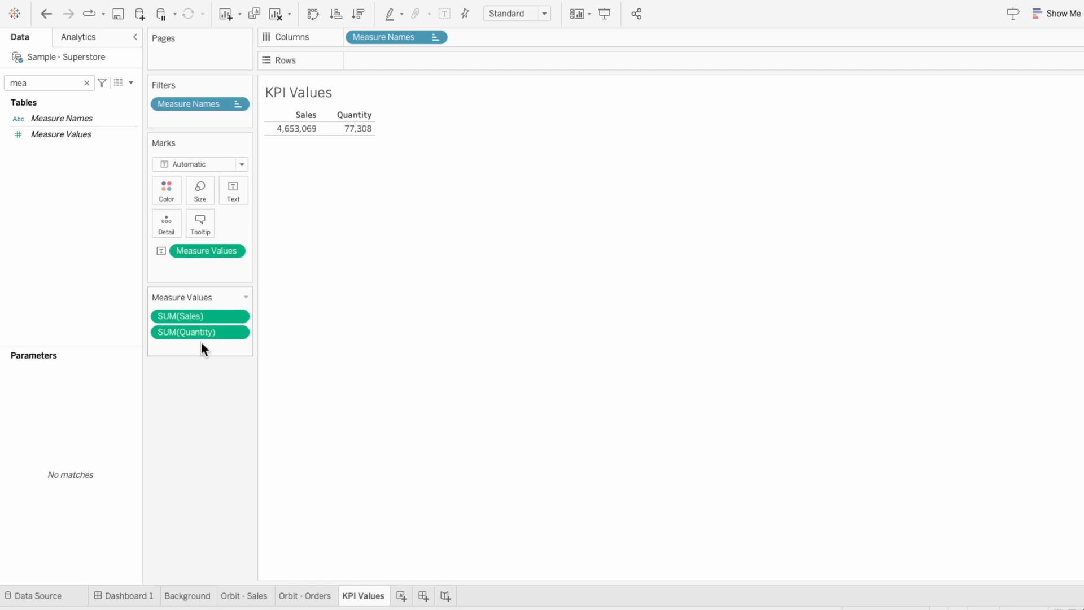
# Format SUM(Sales) as Currency (Custom) with display units in Millions (M)
pyautogui.rightClick(198, 316)
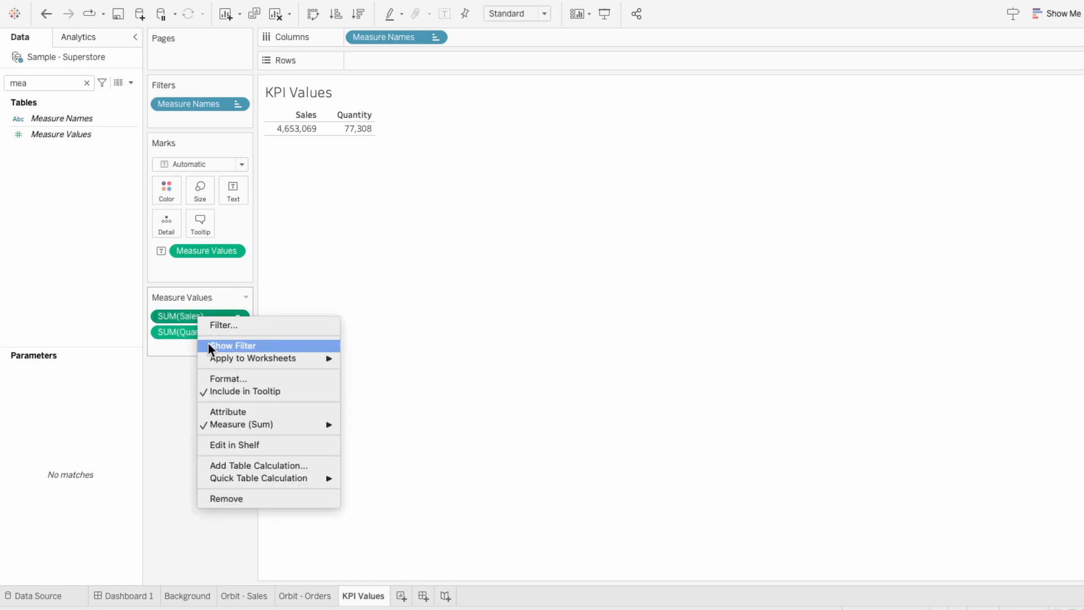
pyautogui.click(213, 375)
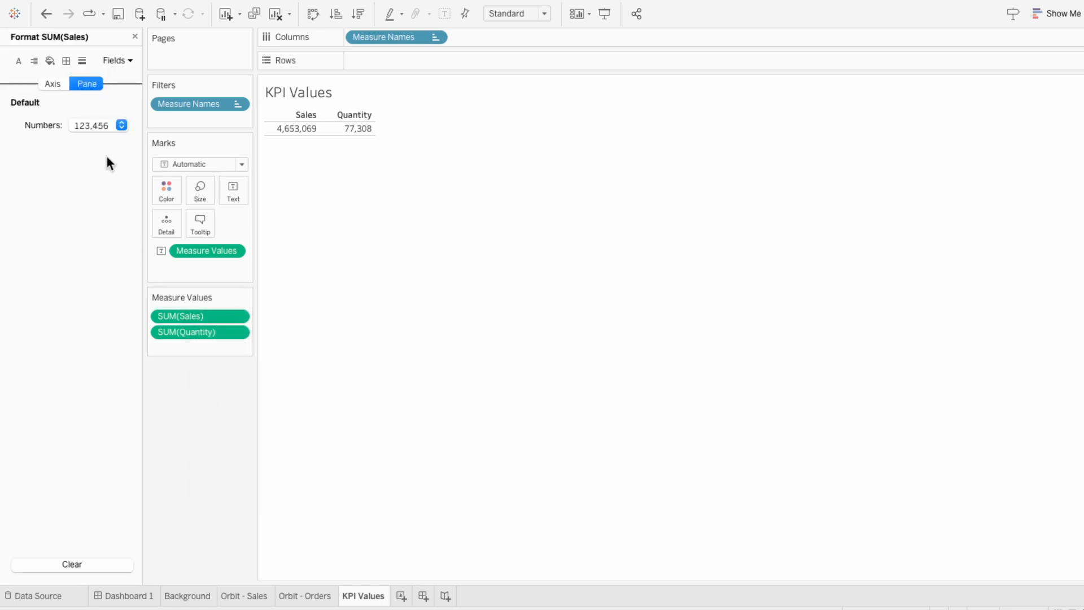
pyautogui.click(95, 126)
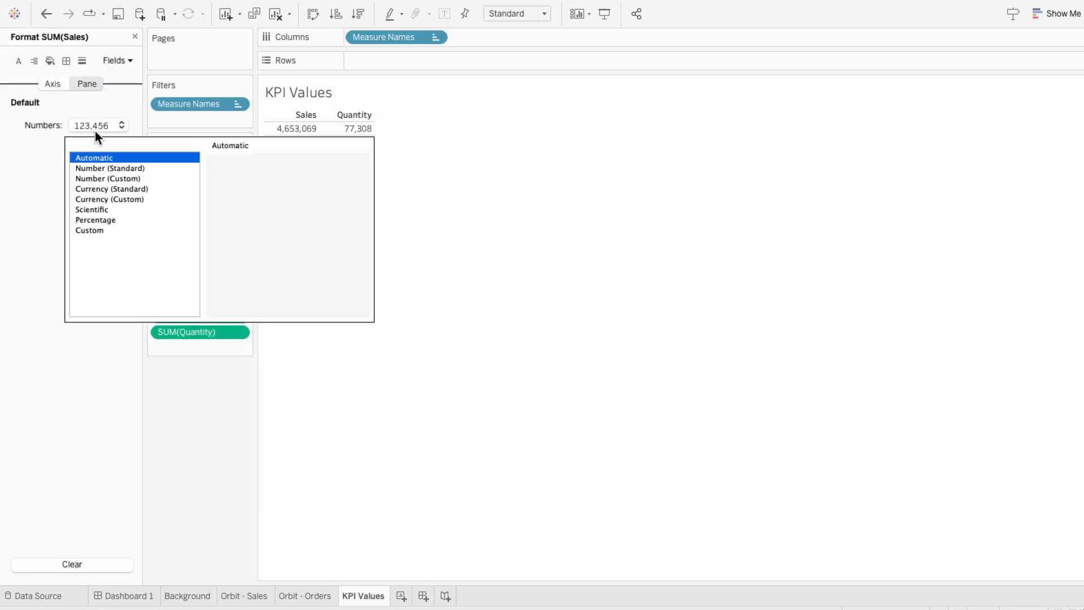
pyautogui.click(102, 198)
pyautogui.click(249, 246)
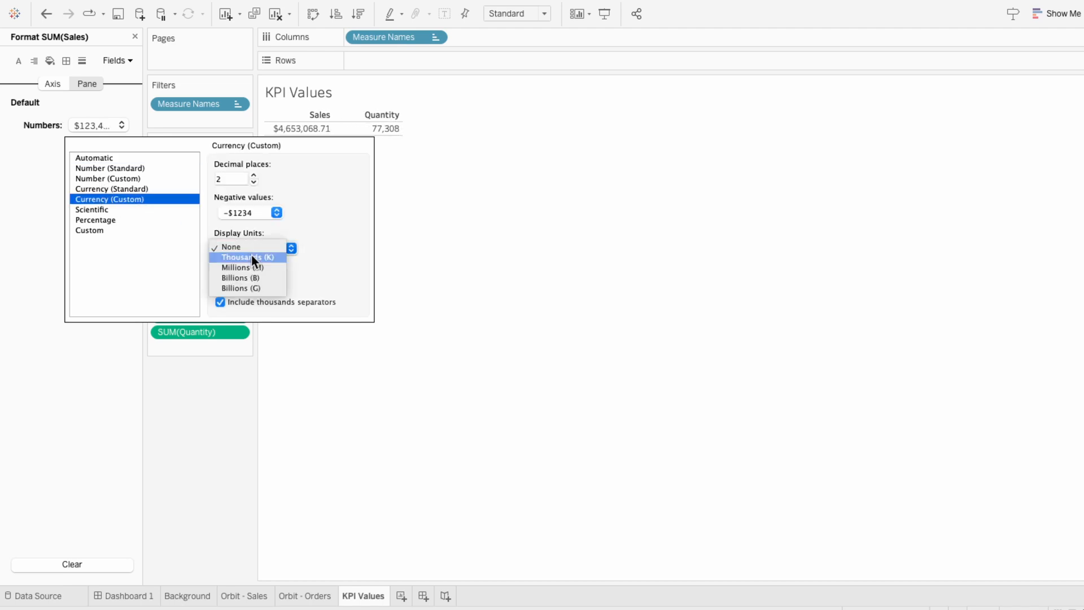
pyautogui.click(253, 265)
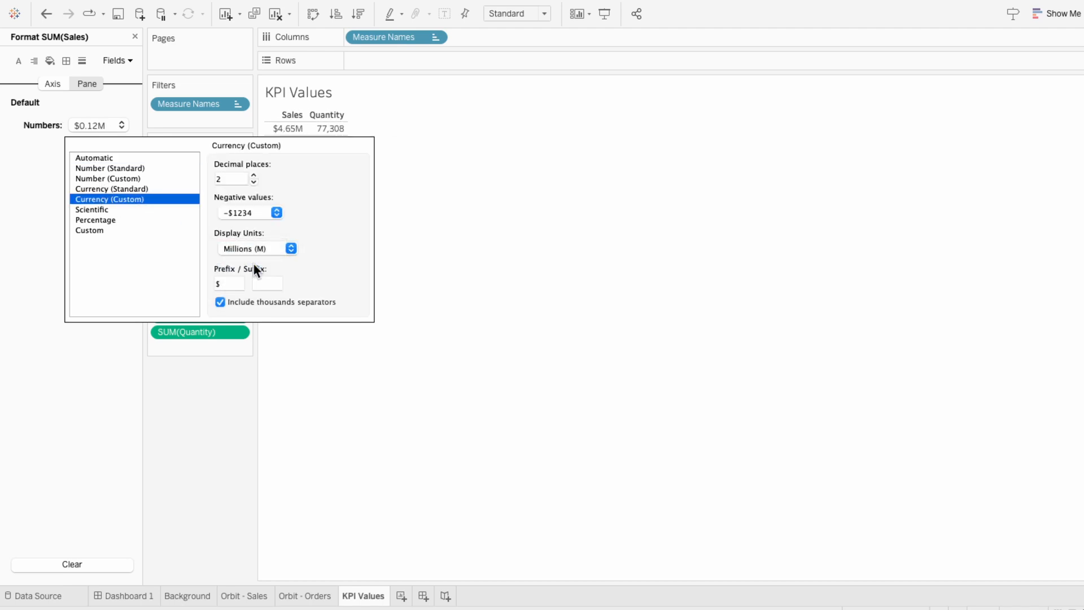
pyautogui.click(404, 235)
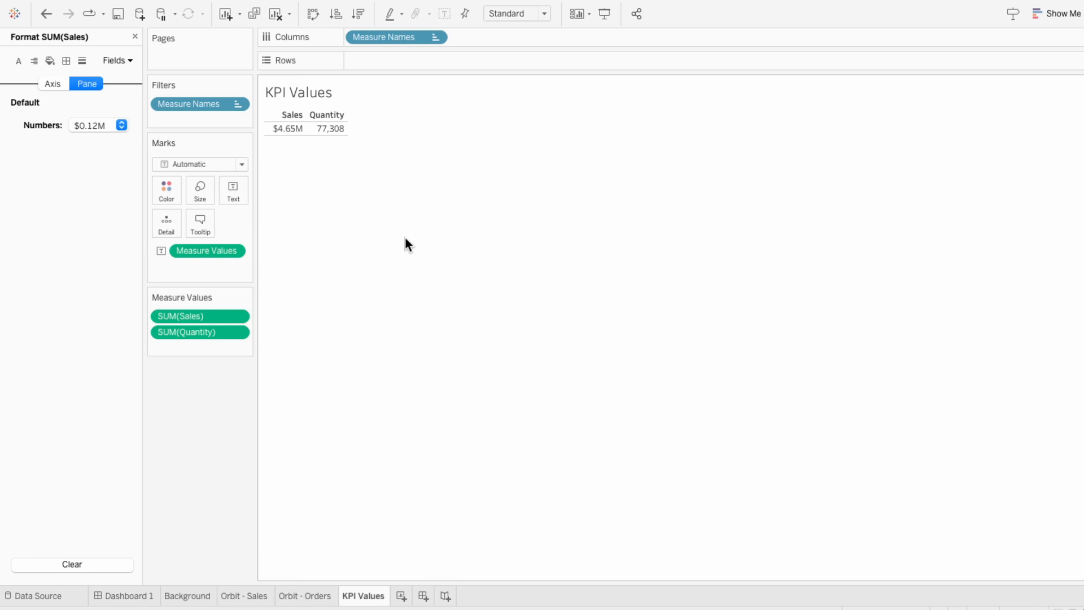
# Hide the measure name headers in the KPI Values table and widen the Sales and Quantity columns
pyautogui.rightClick(294, 116)
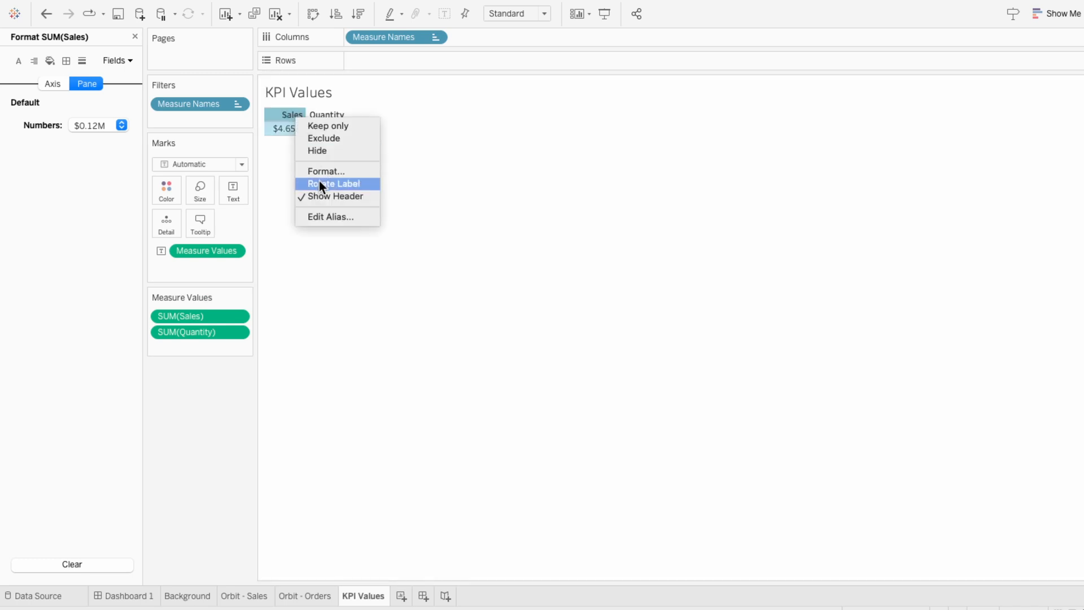
pyautogui.click(320, 196)
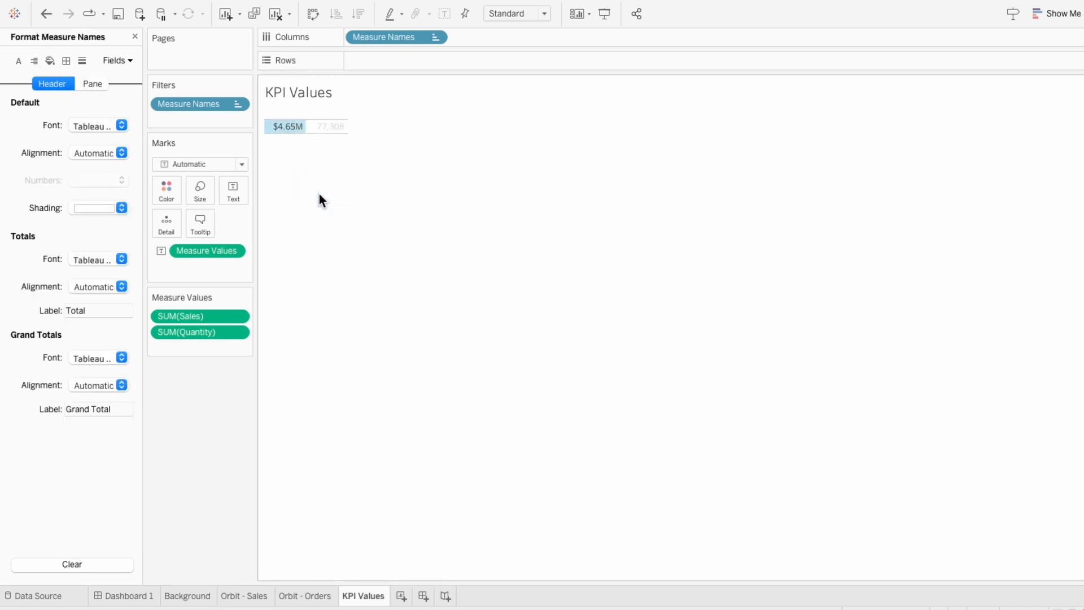
pyautogui.moveTo(348, 114); pyautogui.dragTo(499, 113)
# Set the KPI Values worksheet font to white Tableau Semibold at size 12
pyautogui.rightClick(360, 115)
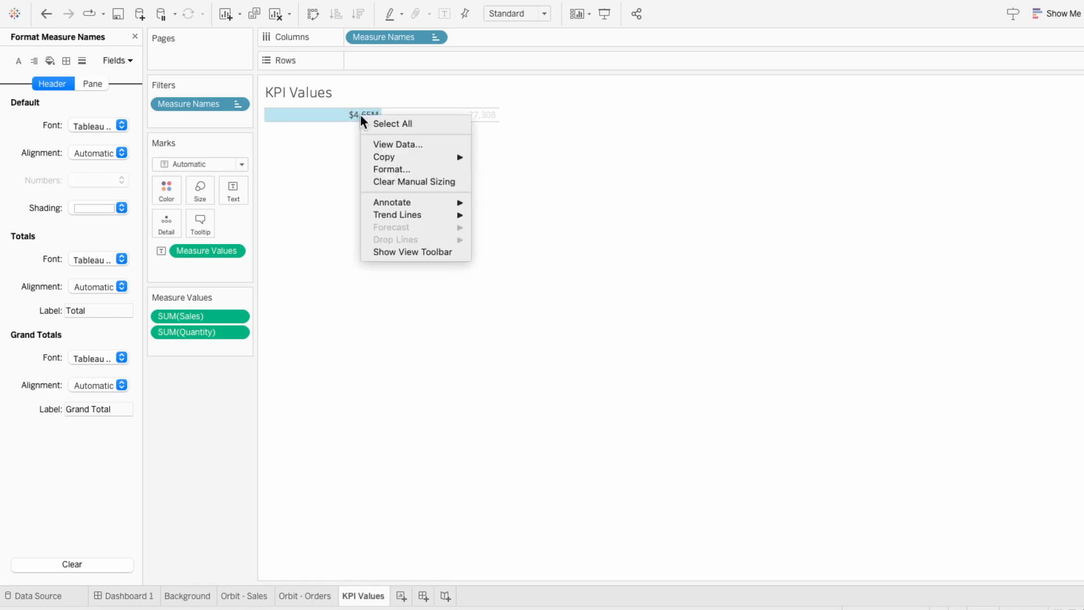
pyautogui.click(375, 169)
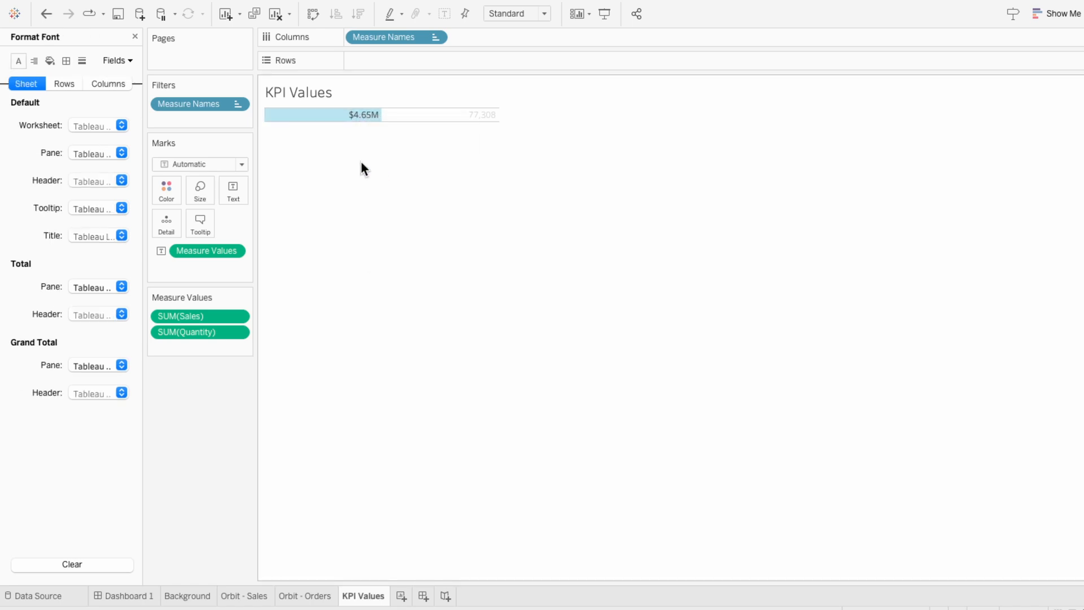
pyautogui.click(97, 126)
pyautogui.click(87, 191)
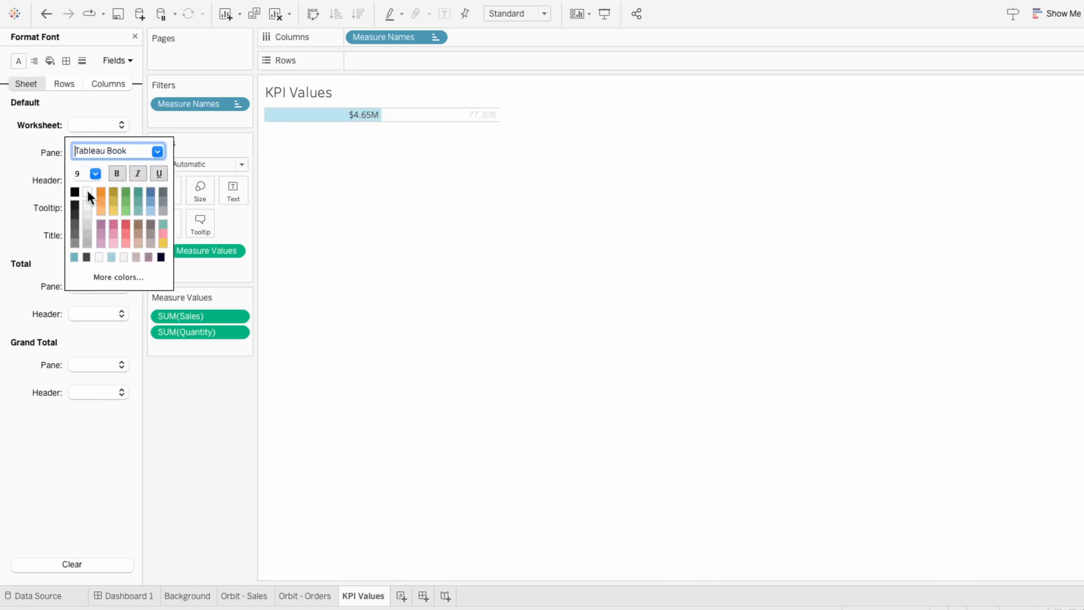
pyautogui.click(95, 174)
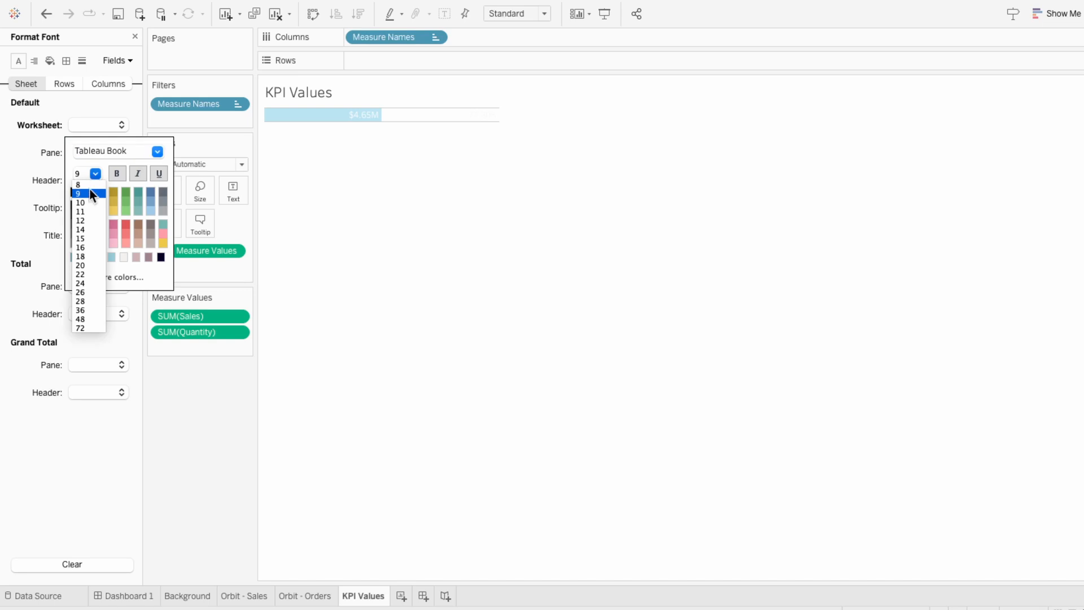
pyautogui.click(83, 221)
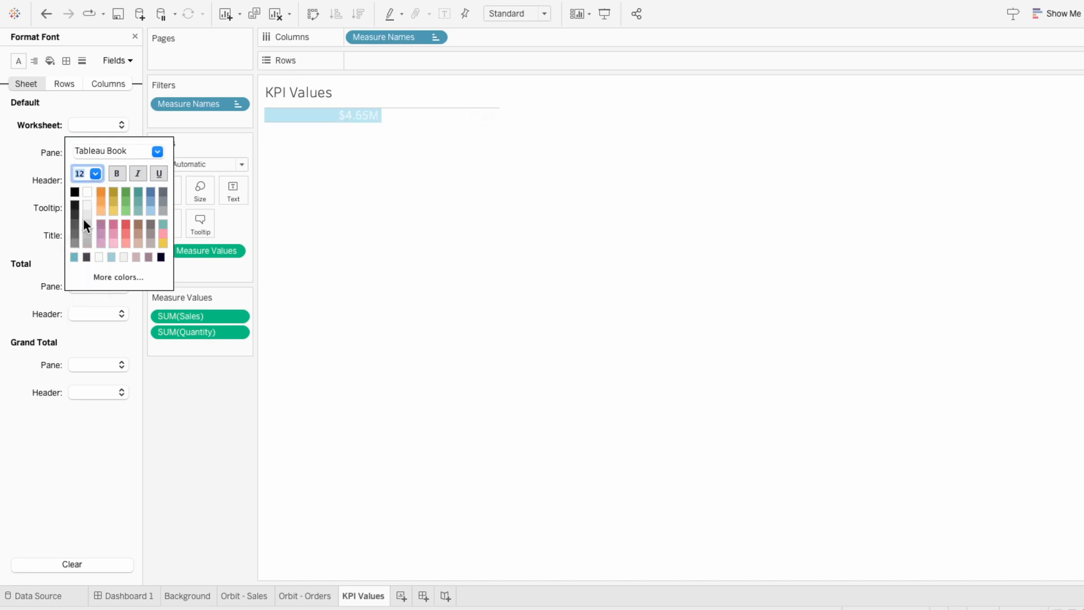
pyautogui.click(157, 151)
pyautogui.click(140, 254)
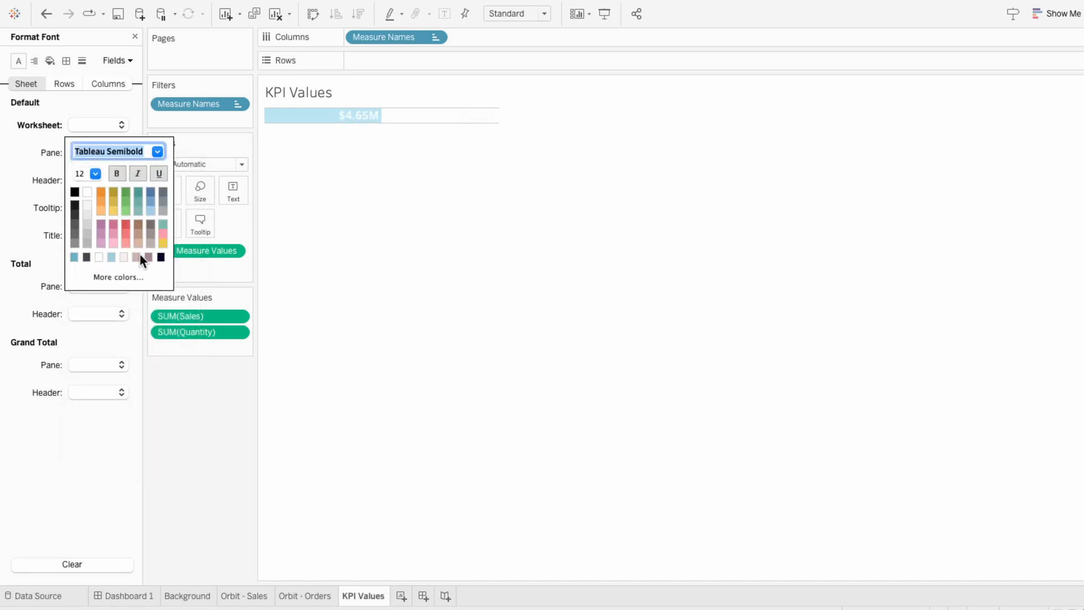
pyautogui.click(53, 142)
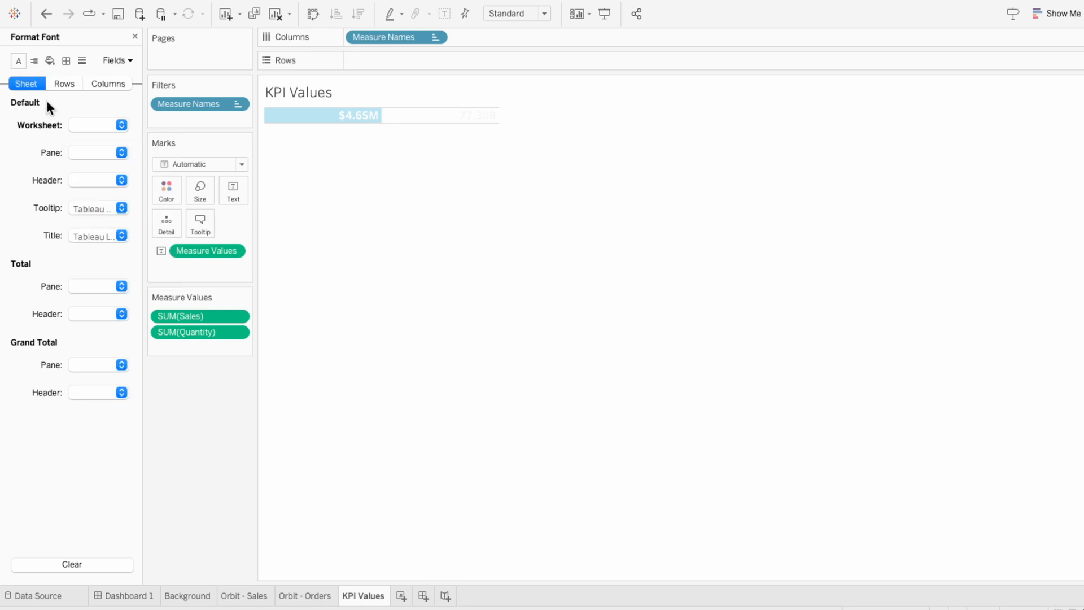
# Set the horizontal alignment of the KPI Values pane to left
pyautogui.click(34, 61)
pyautogui.click(90, 124)
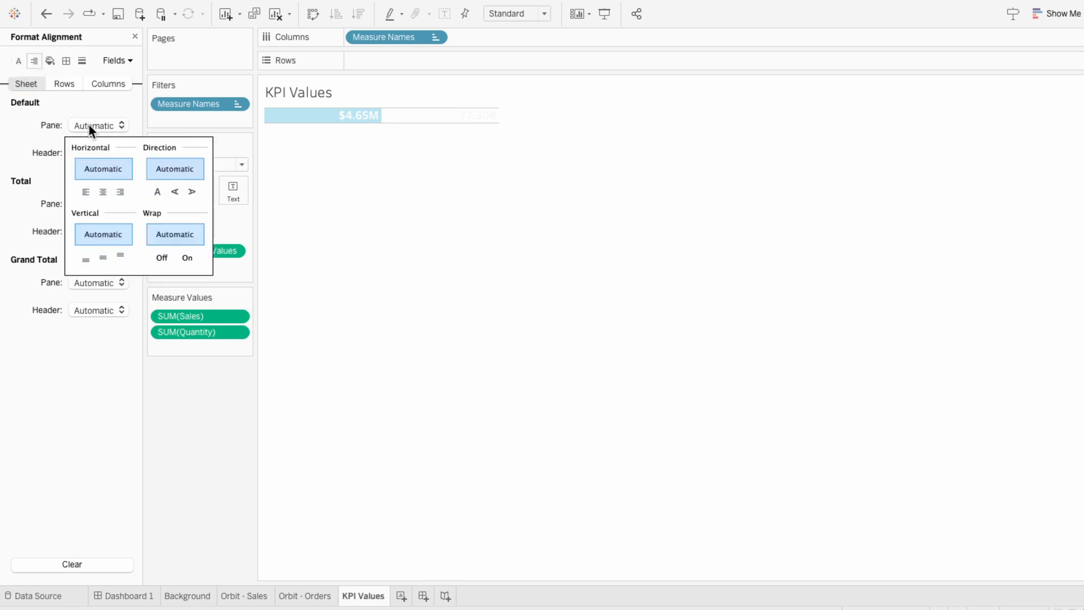
pyautogui.click(86, 192)
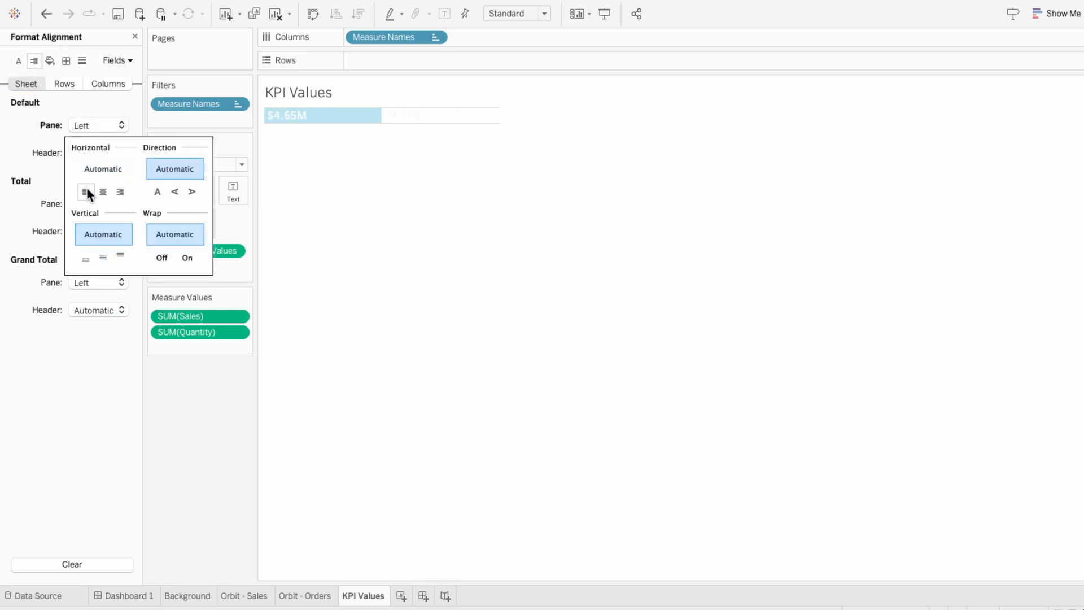
pyautogui.click(49, 146)
# Set the worksheet shading and the row divider pane border to None, and close the formatting options
pyautogui.click(49, 61)
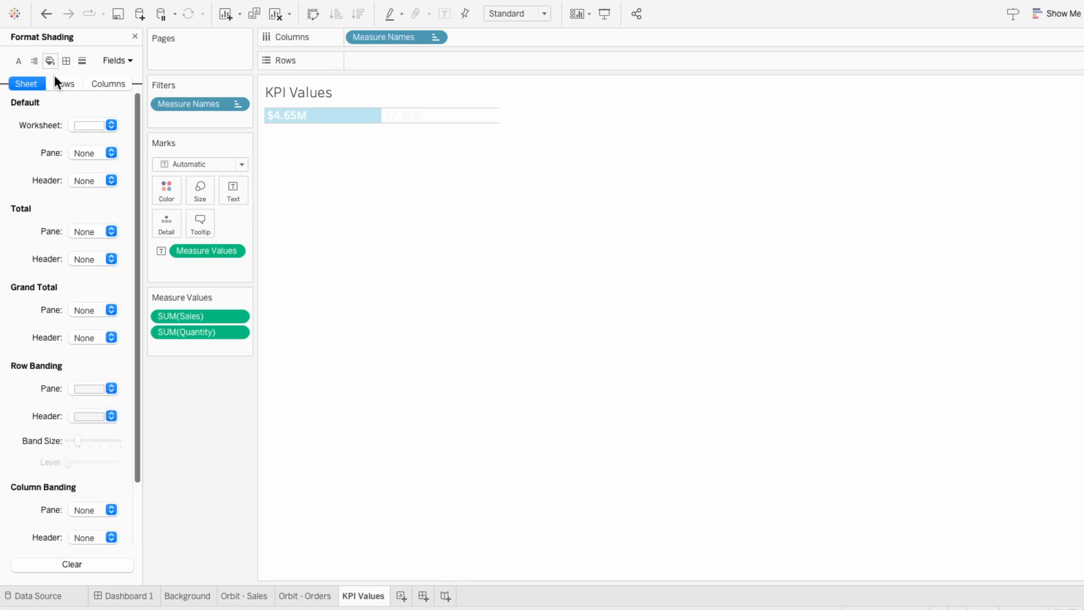
pyautogui.click(78, 127)
pyautogui.click(84, 144)
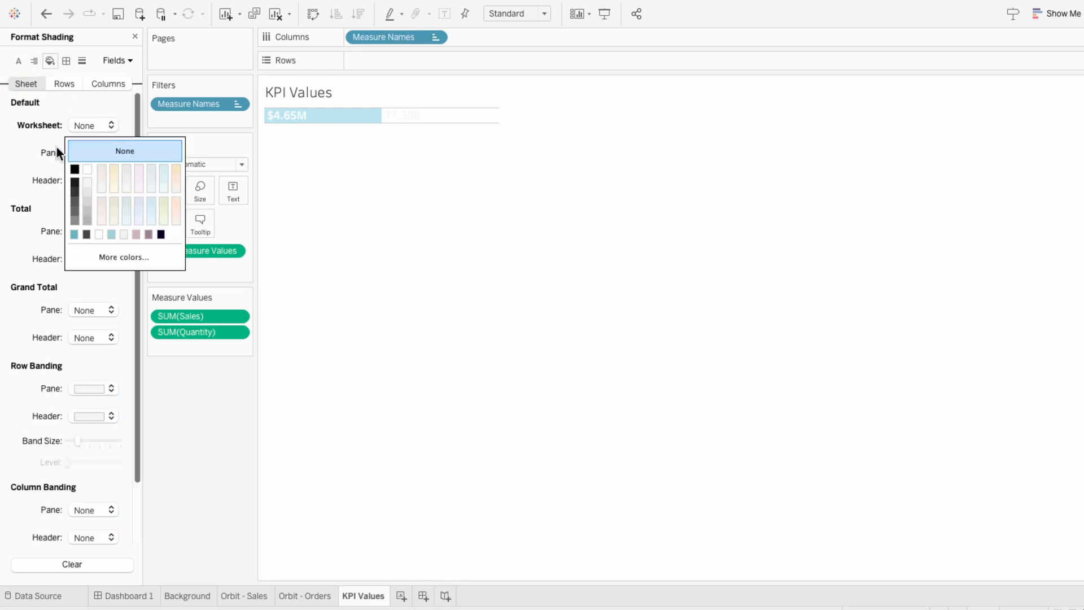
pyautogui.click(66, 61)
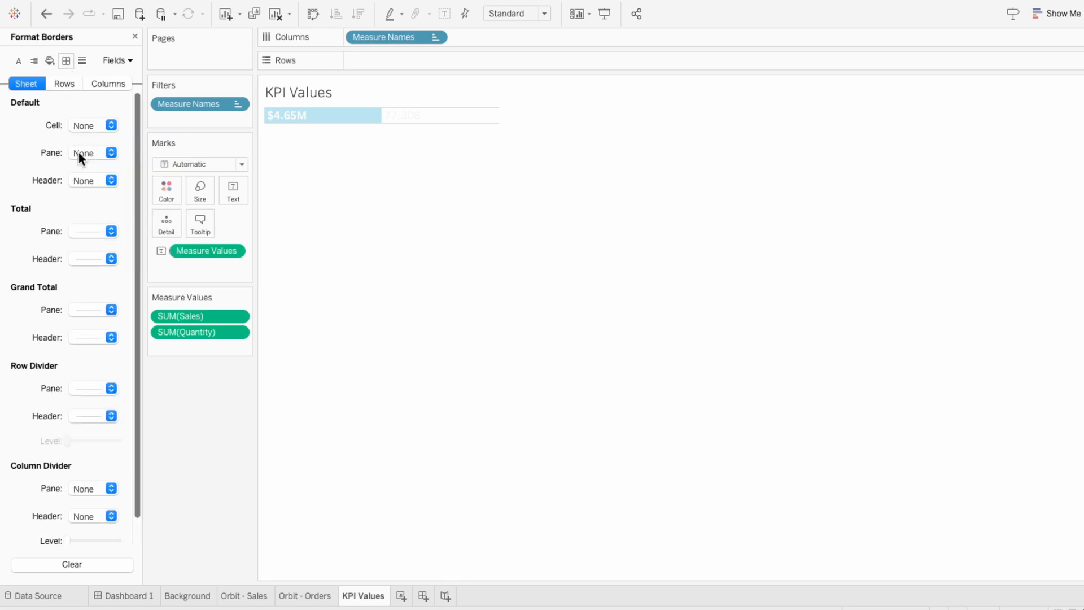
pyautogui.click(107, 393)
pyautogui.click(103, 404)
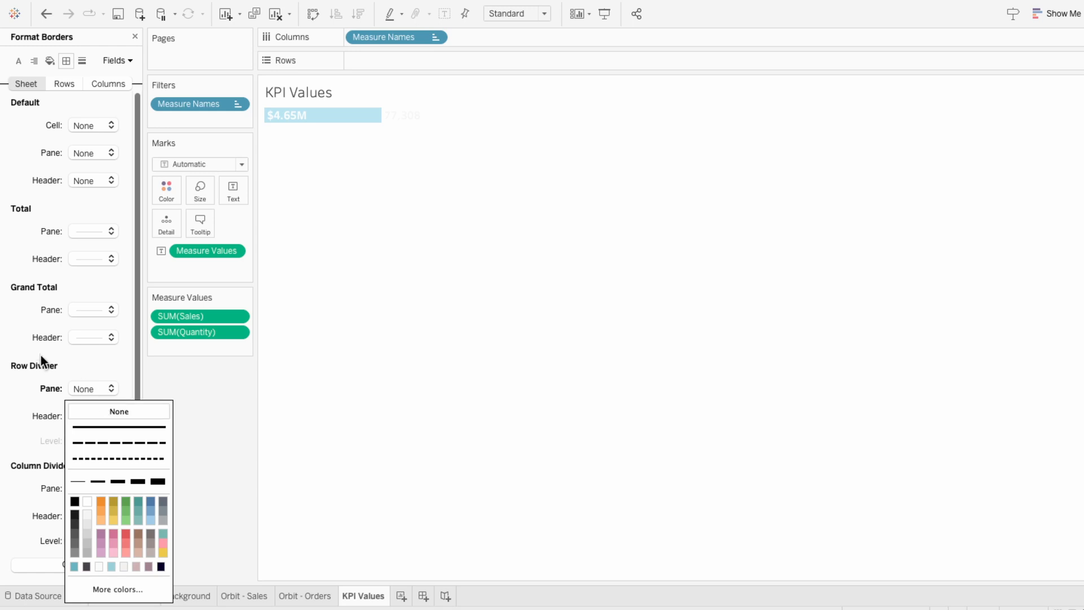
pyautogui.click(134, 37)
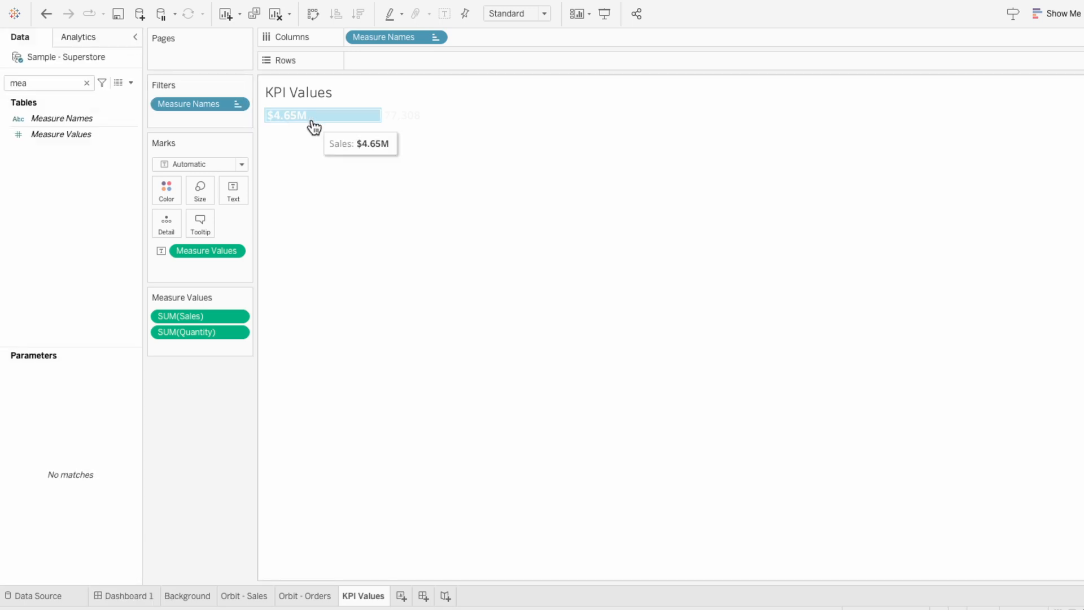
# Place the KPI Values sheet as a floating object over the Sales and Orders cards on Dashboard 1, and hide its title
pyautogui.click(141, 599)
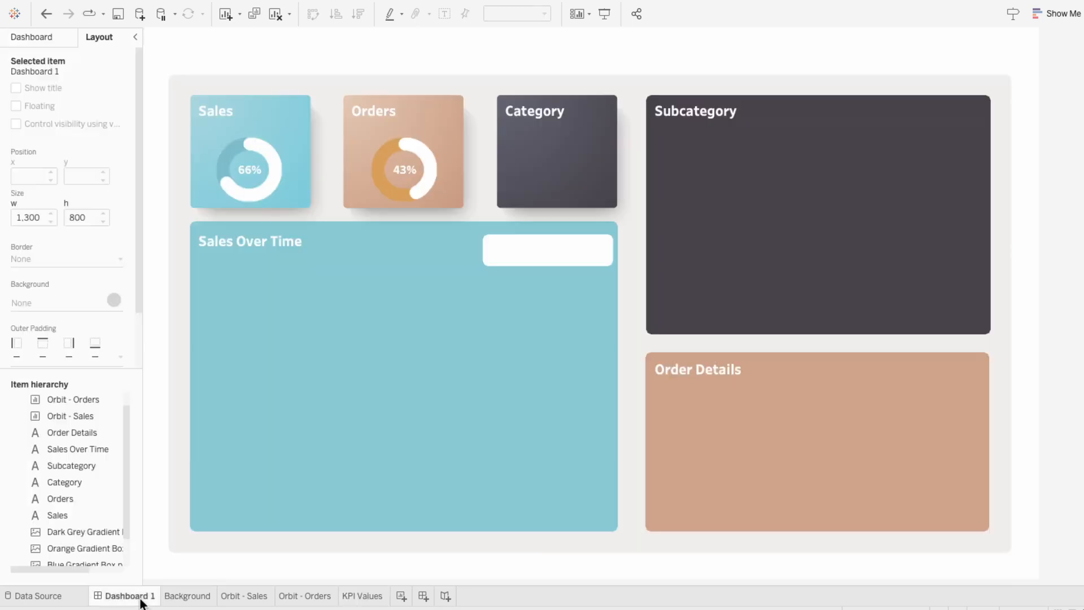
pyautogui.click(41, 38)
pyautogui.moveTo(54, 238); pyautogui.dragTo(199, 123)
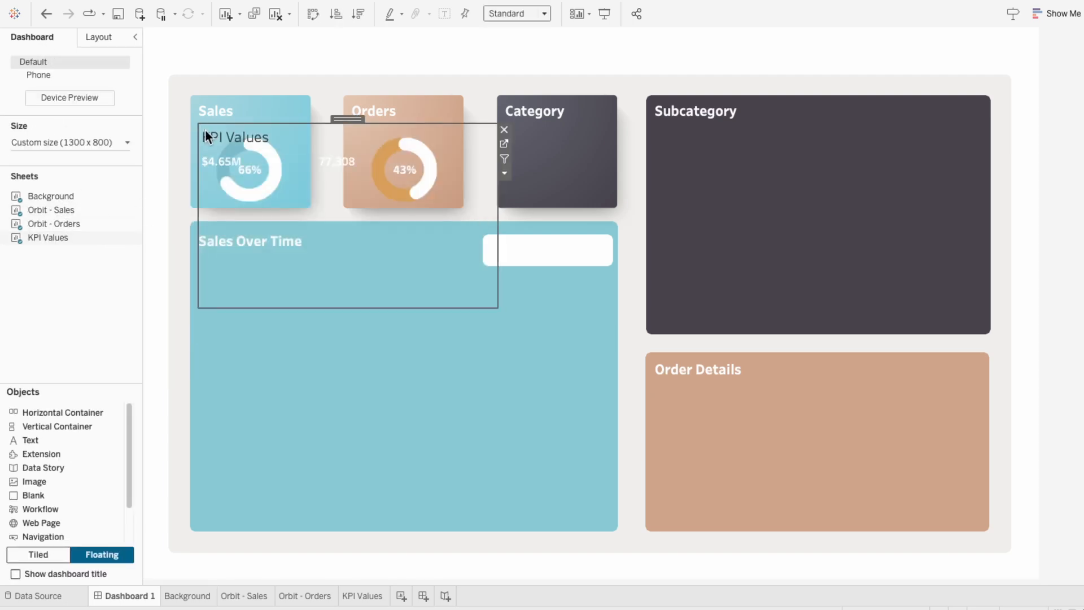
pyautogui.rightClick(206, 137)
pyautogui.click(232, 163)
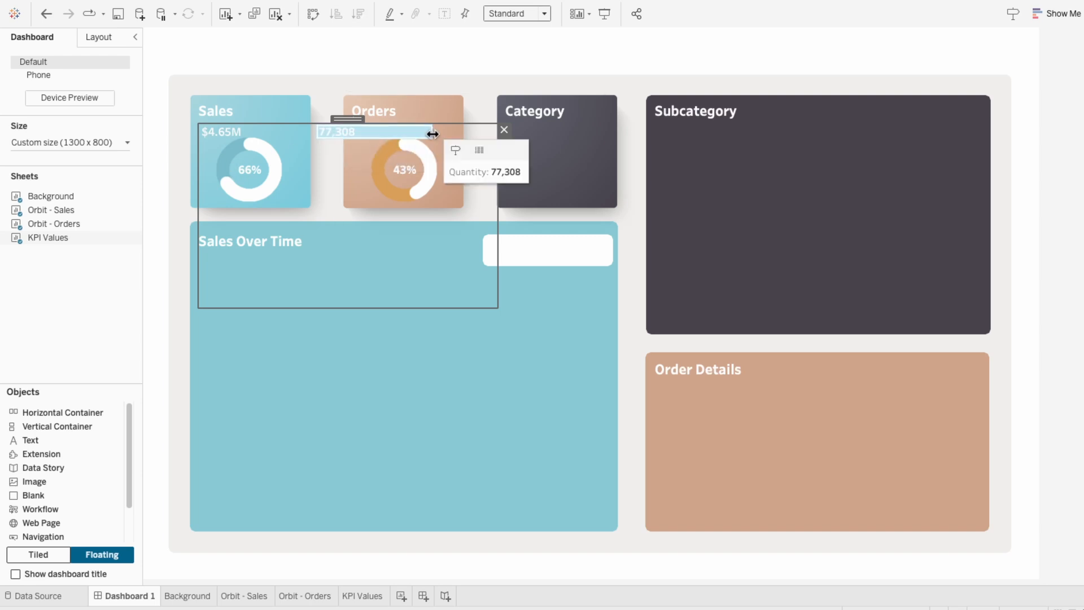
# Resize the floating KPI Values object and its columns so each value sits directly under the Sales and Orders card titles
pyautogui.moveTo(433, 134); pyautogui.dragTo(464, 130)
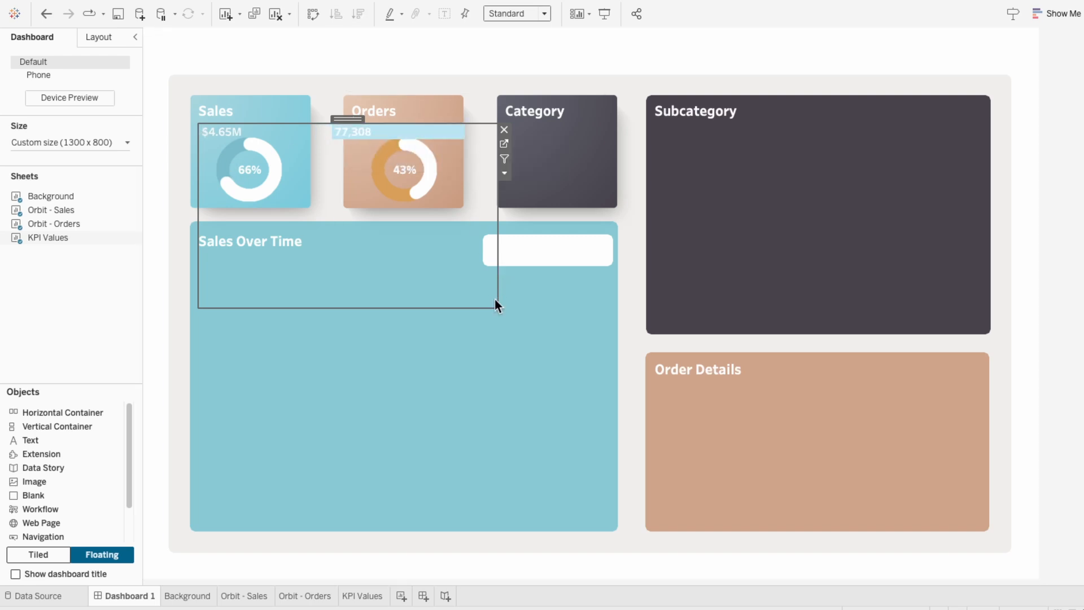
pyautogui.moveTo(496, 305); pyautogui.dragTo(497, 147)
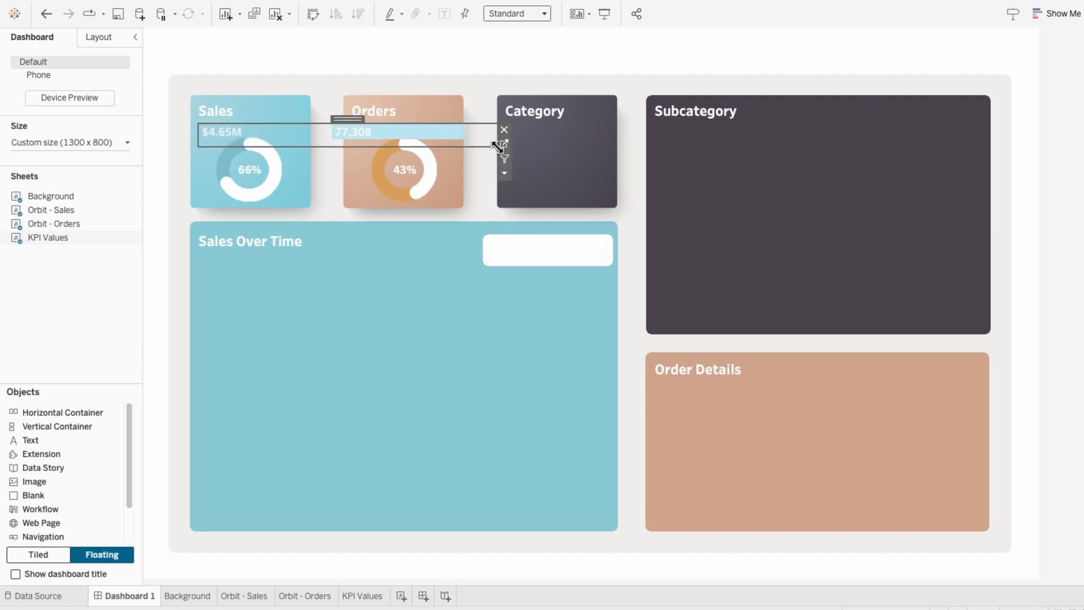
pyautogui.moveTo(347, 118); pyautogui.dragTo(347, 113)
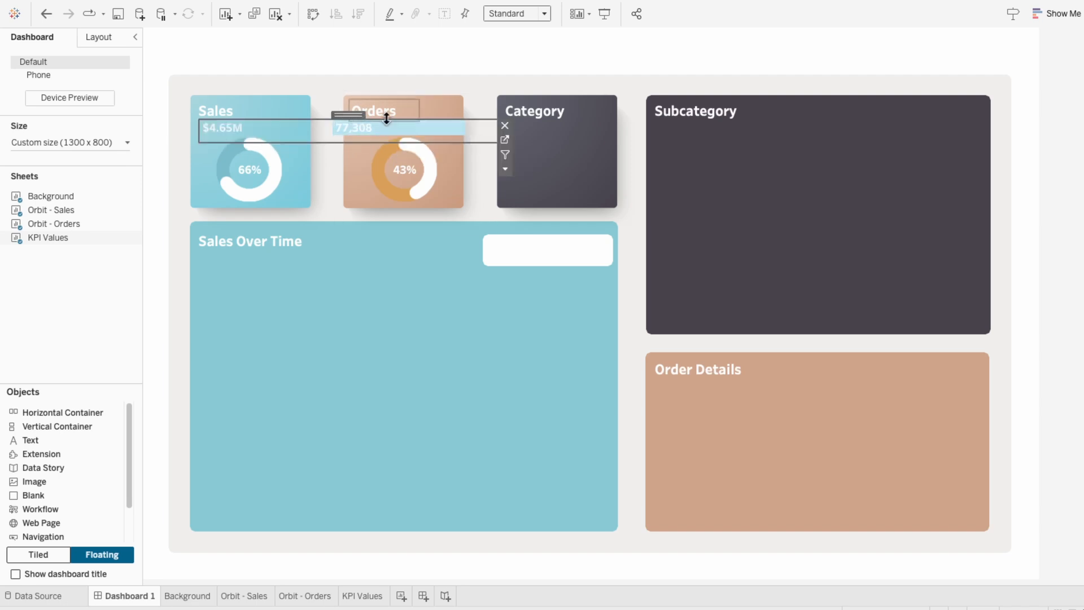
pyautogui.moveTo(463, 130); pyautogui.dragTo(510, 129)
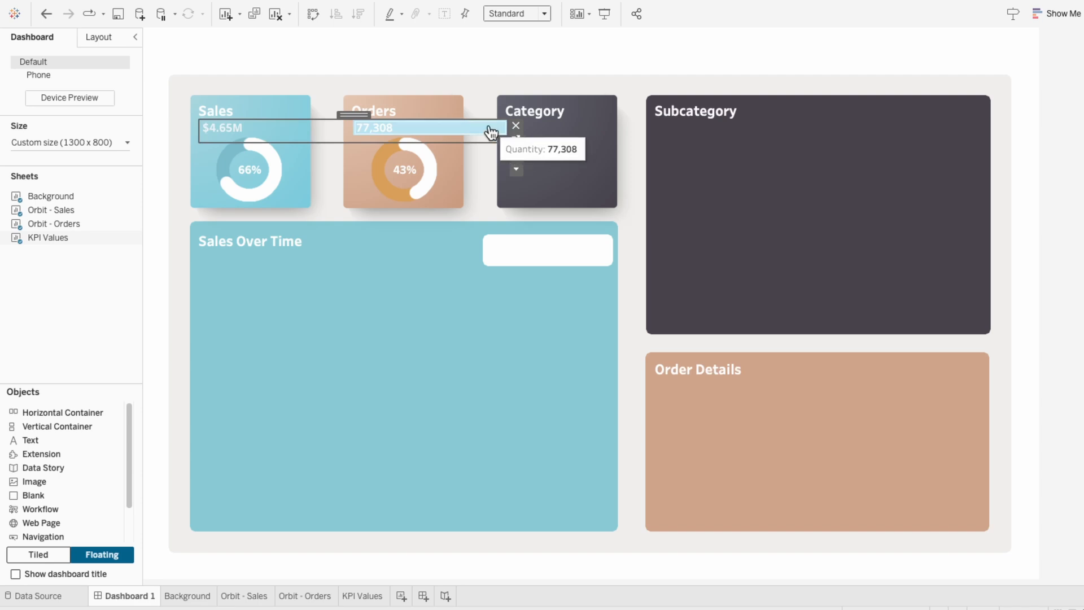
pyautogui.click(491, 132)
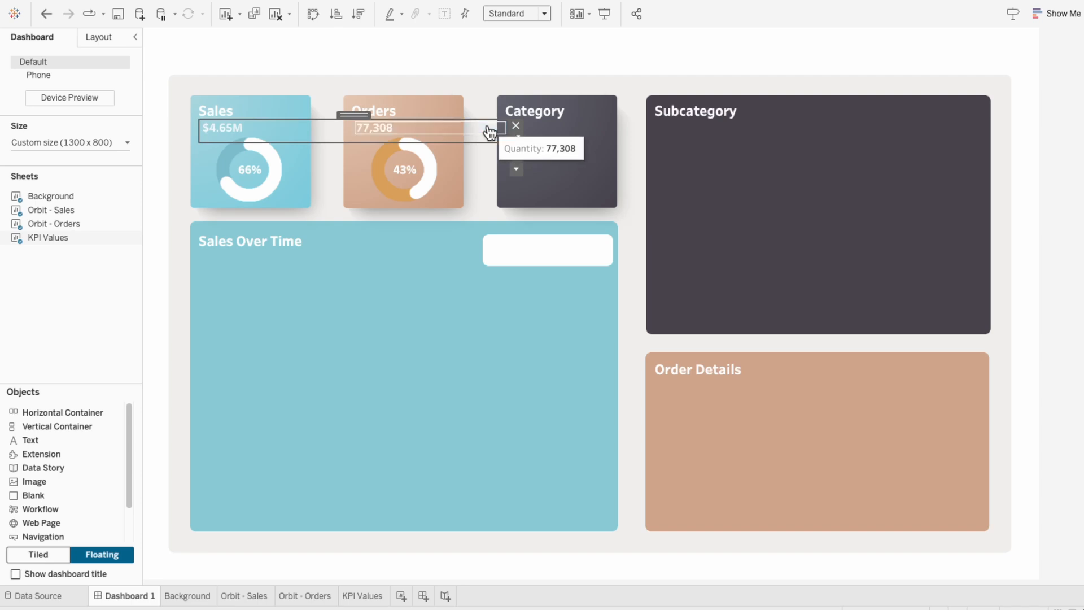
pyautogui.click(1052, 282)
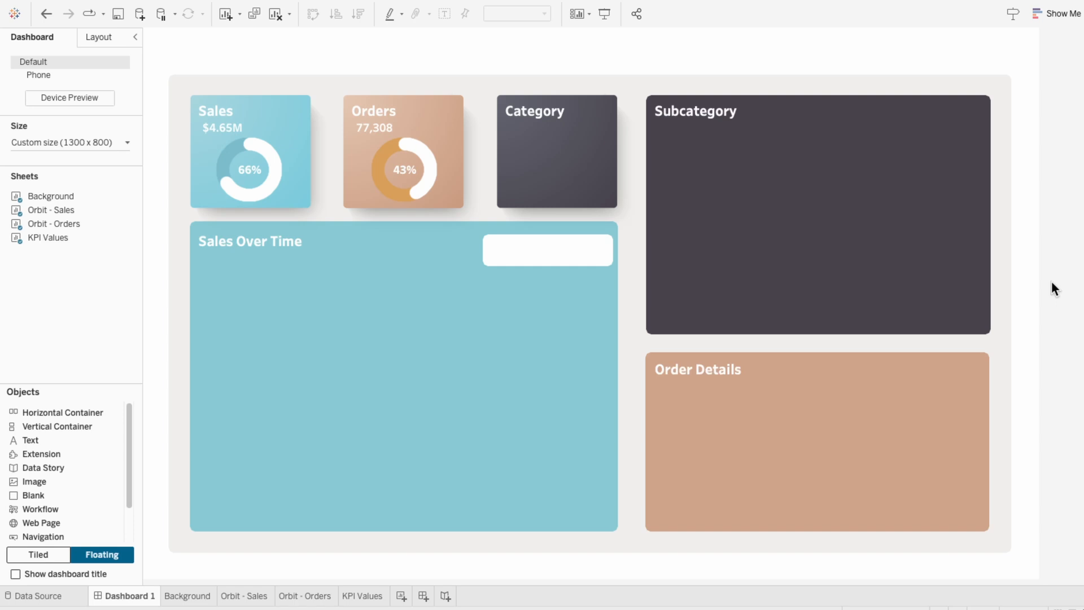
# Filter the KPI Values sheet by Table Name to keep only Orders, and return to Dashboard 1
pyautogui.click(364, 595)
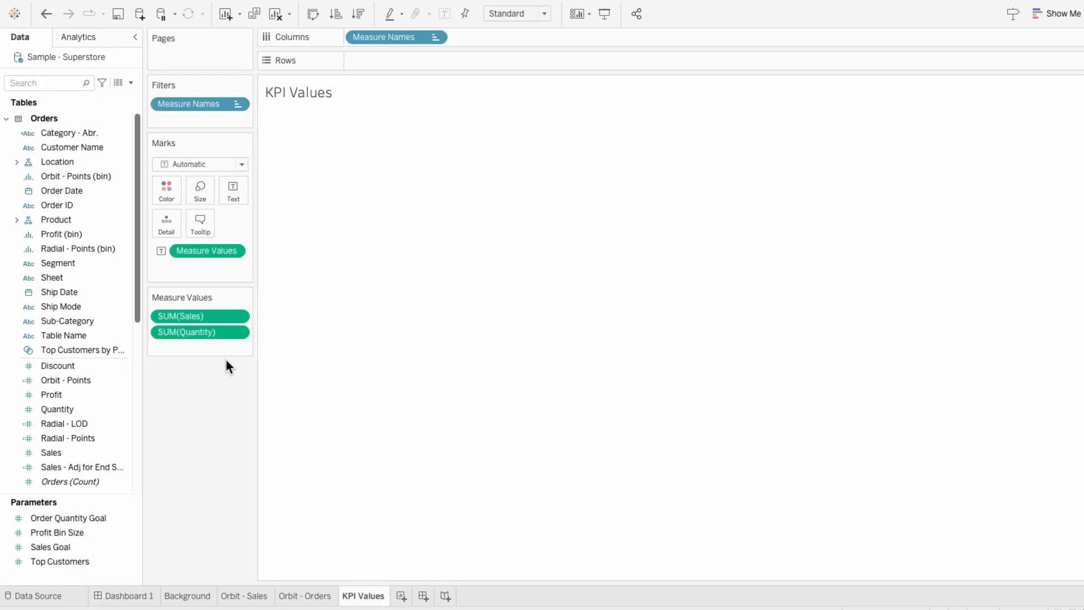
pyautogui.click(40, 81)
pyautogui.write('tab')
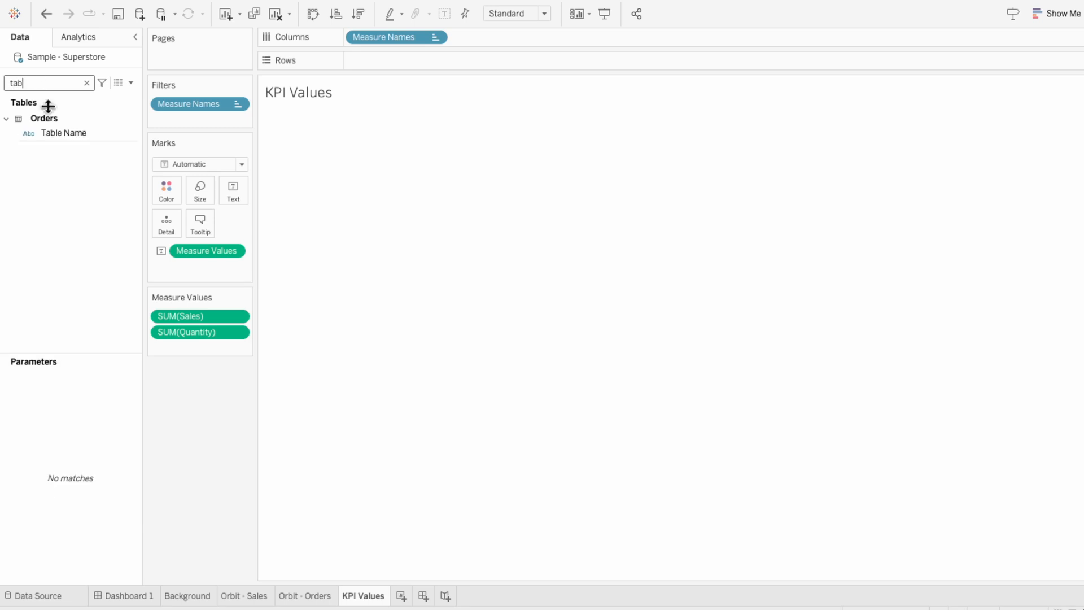
pyautogui.moveTo(55, 134); pyautogui.dragTo(183, 114)
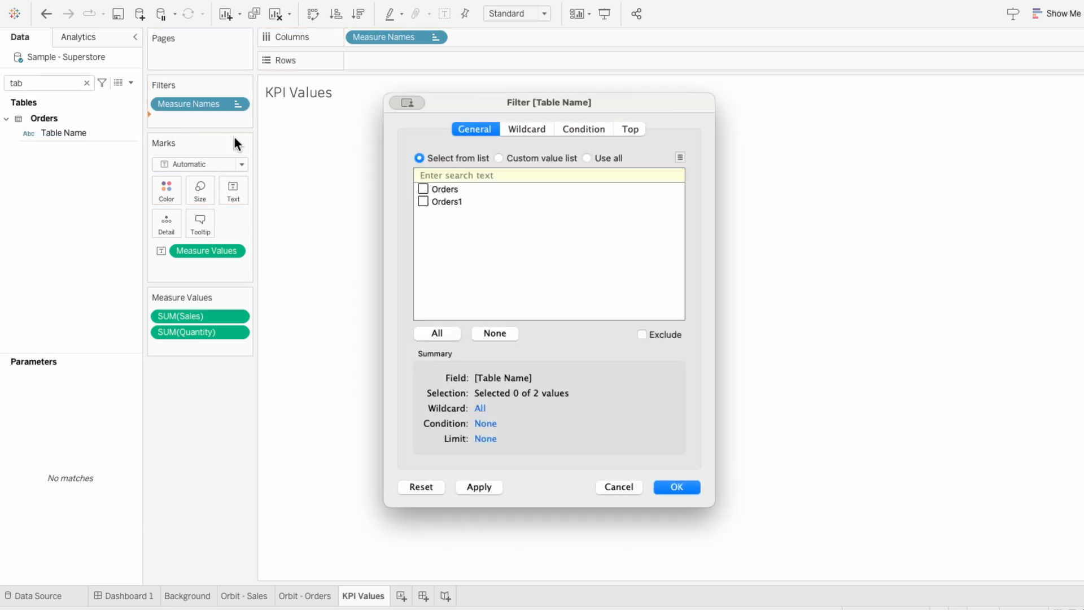
pyautogui.click(678, 487)
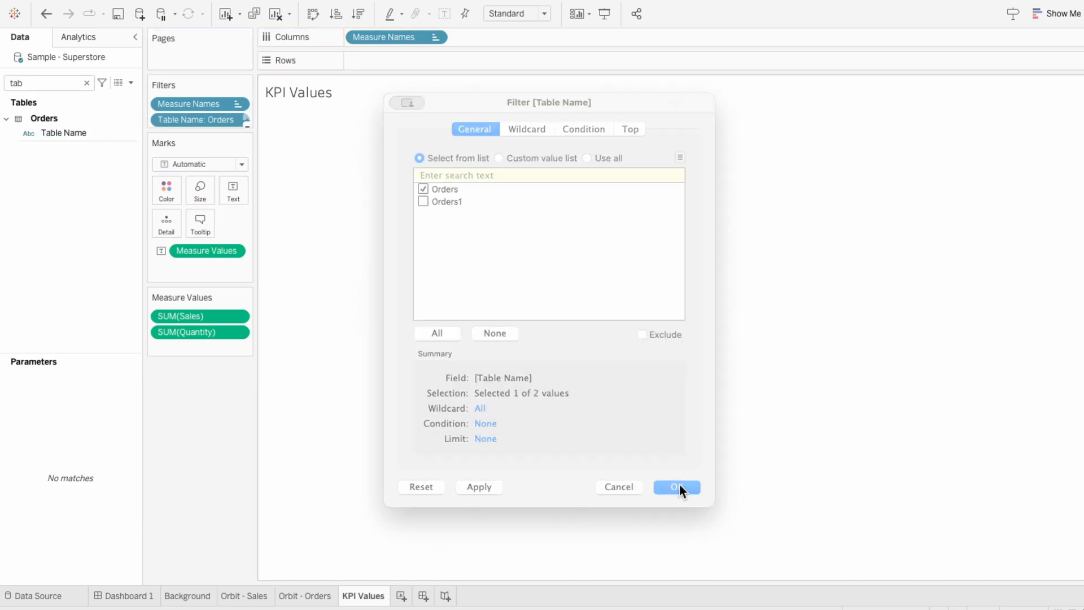
pyautogui.click(130, 598)
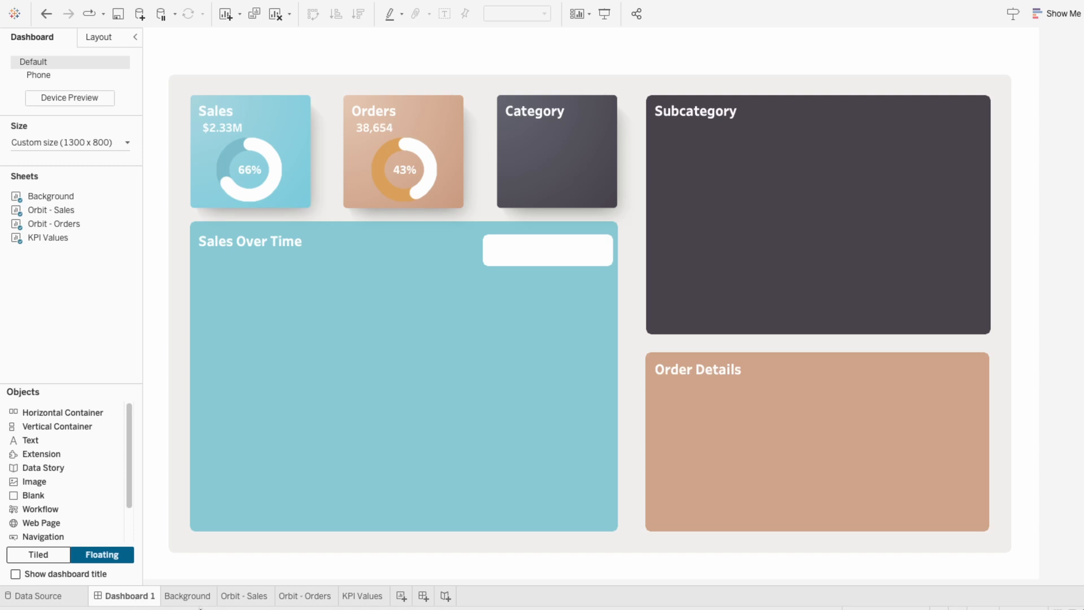
# Create a new worksheet and name it Radial
pyautogui.click(402, 597)
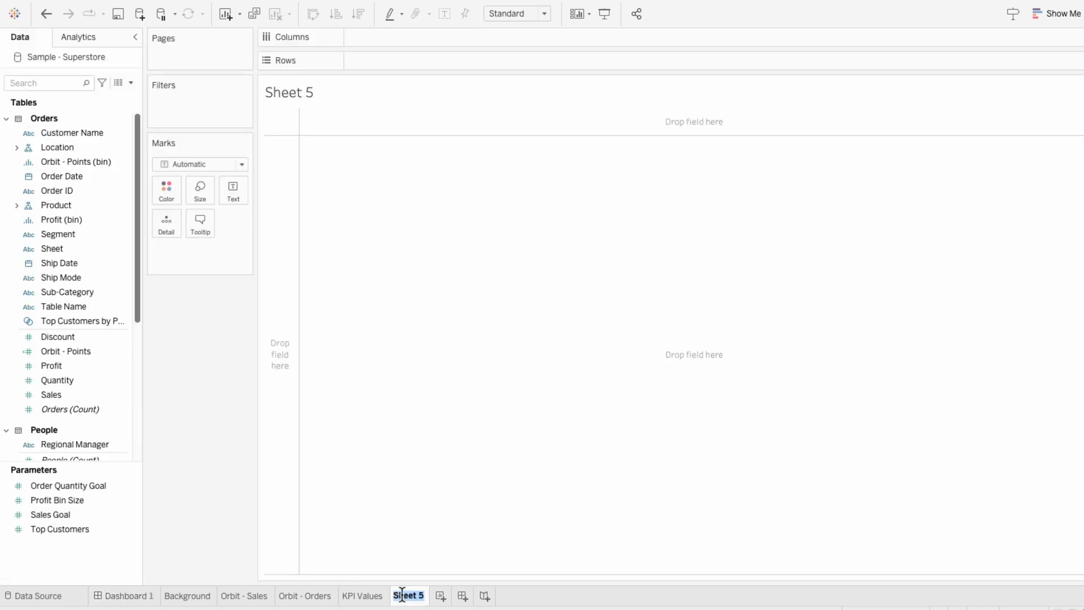
pyautogui.doubleClick(404, 597)
pyautogui.write('Radial')
pyautogui.press('Return')
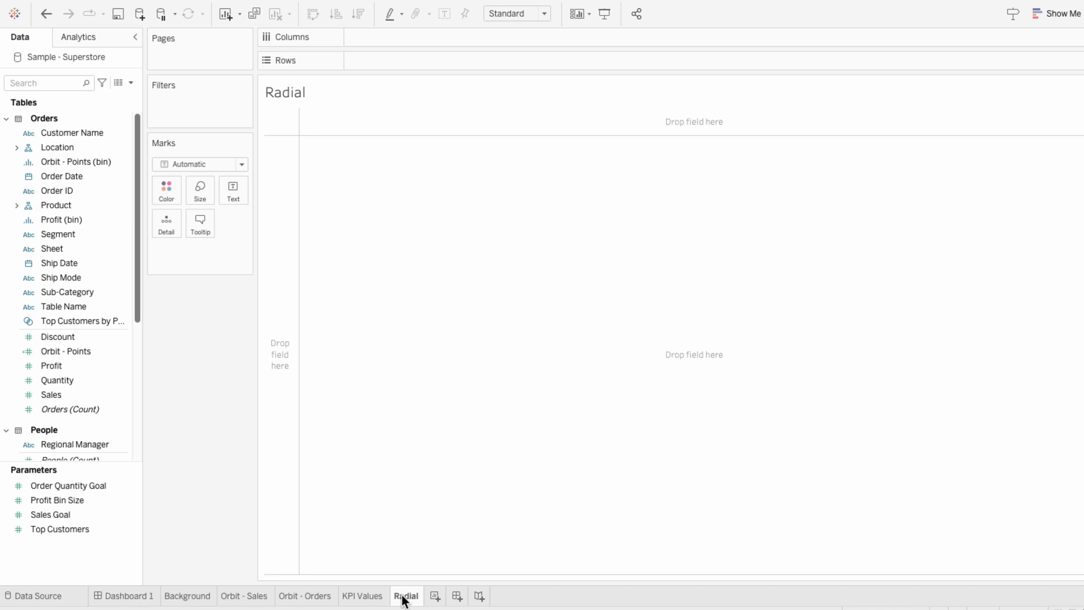
# Review the Orders table in the data source, and add Table Name to the rows of the Radial sheet
pyautogui.click(59, 599)
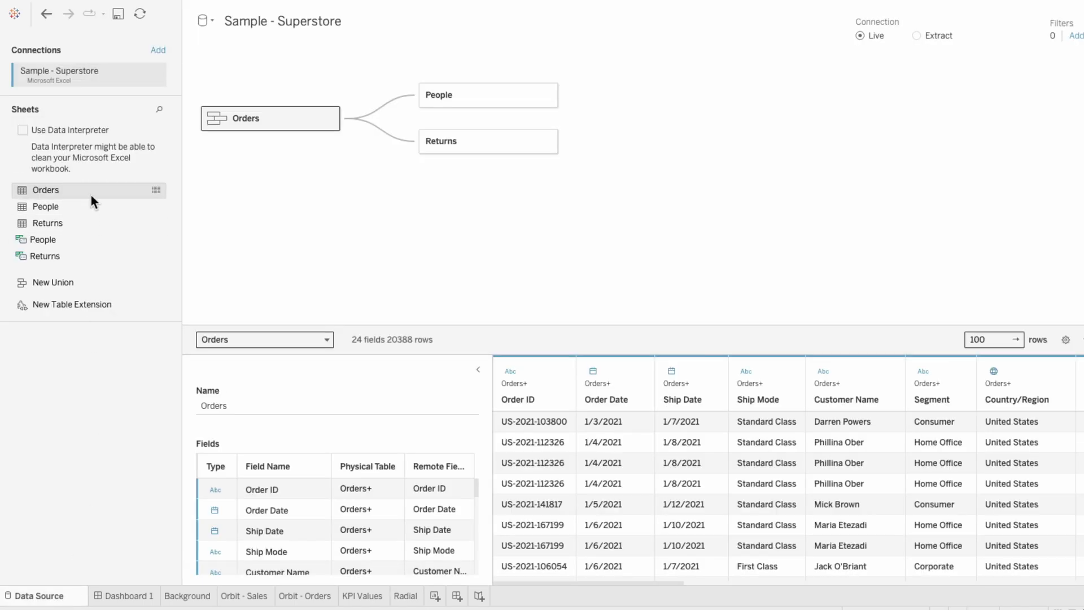
pyautogui.moveTo(91, 196)
pyautogui.mouseDown()
pyautogui.moveTo(263, 134)
pyautogui.moveTo(84, 213)
pyautogui.moveTo(83, 198)
pyautogui.mouseUp()
pyautogui.click(405, 597)
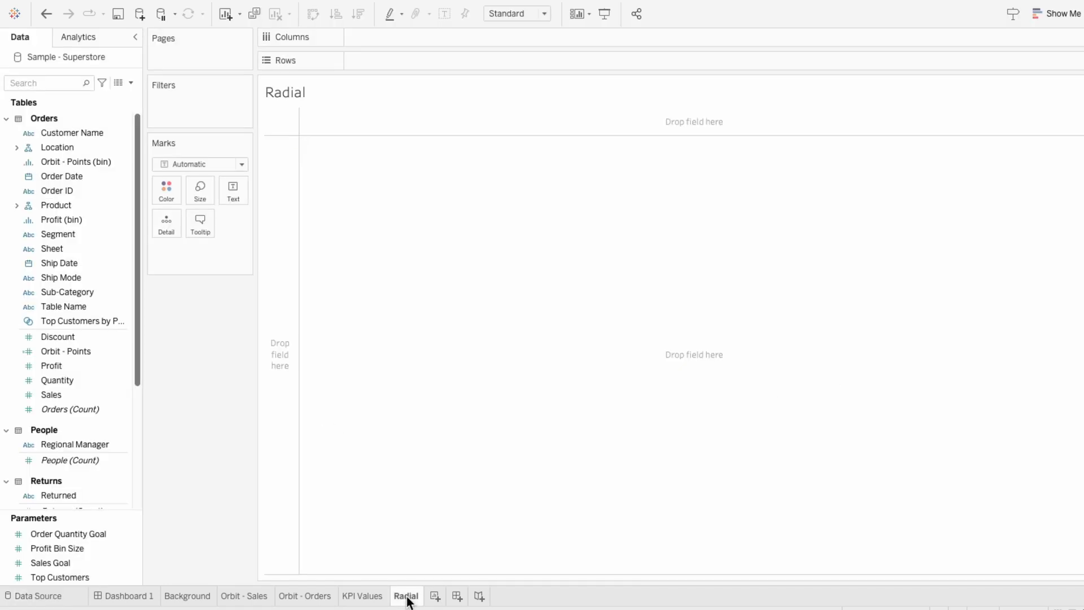
pyautogui.doubleClick(59, 305)
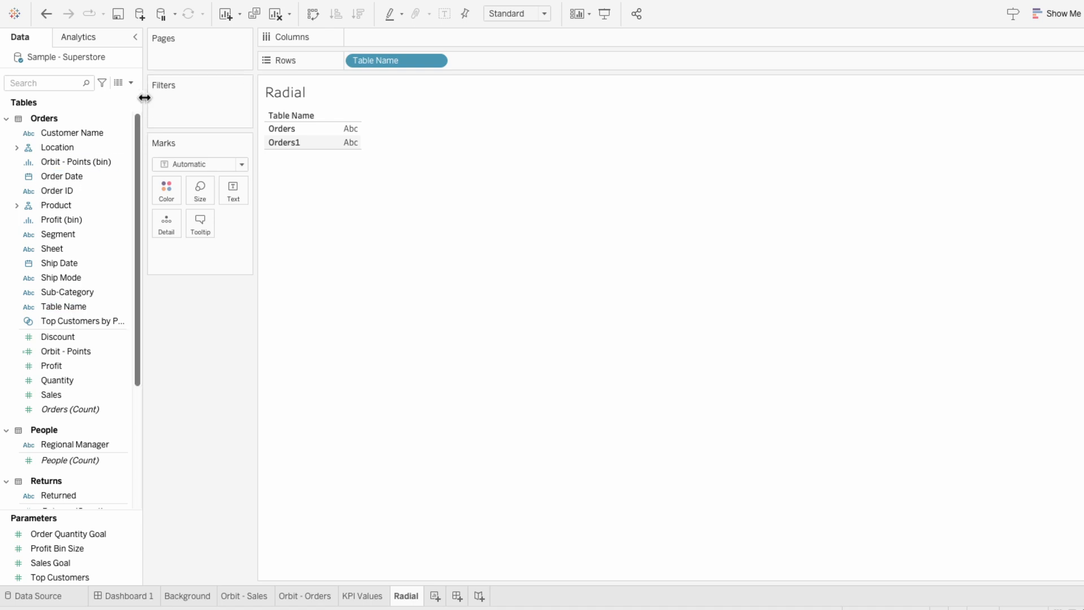
# Create a calculated field named Radial - Points with the formula IF CONTAINS([Table Name], "1") THEN 0 ELSE 270 END
pyautogui.click(134, 84)
pyautogui.click(131, 93)
pyautogui.write('R')
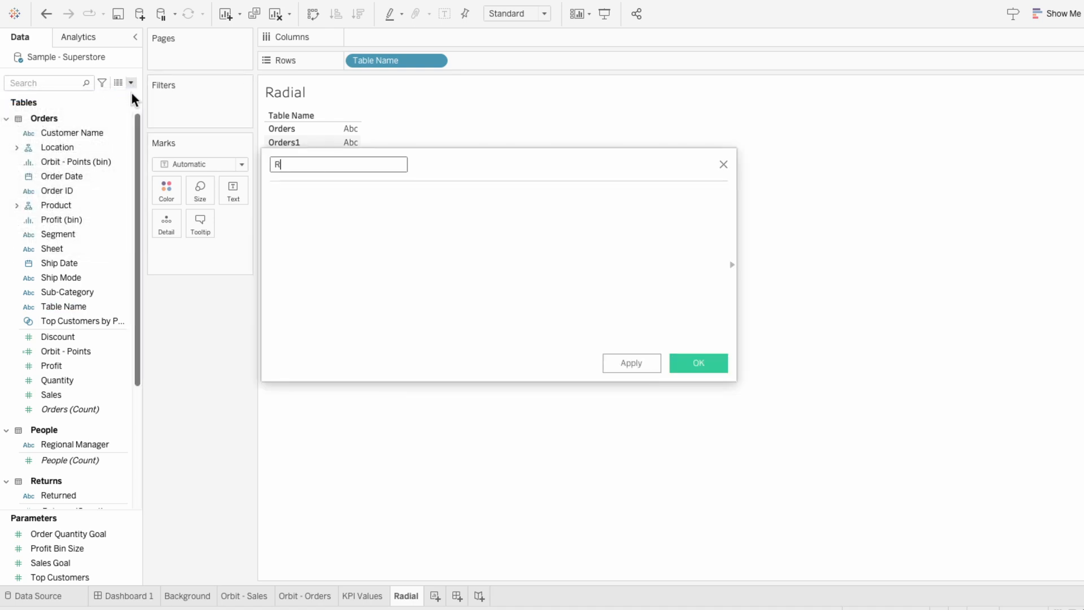
pyautogui.write('adial - Points')
pyautogui.press('Tab')
pyautogui.write('IF ')
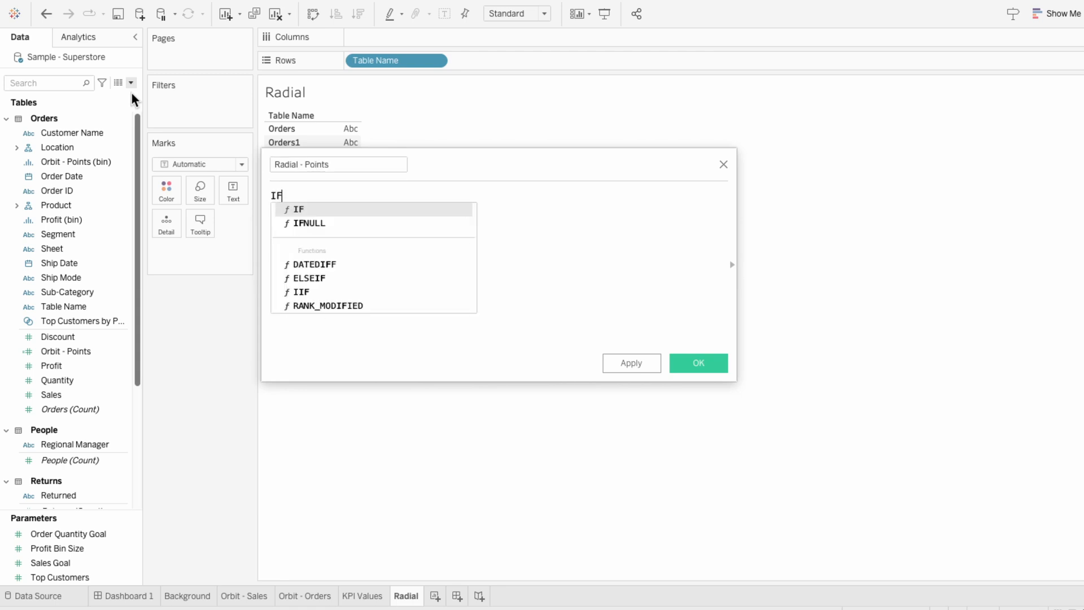
pyautogui.write('CONTAINS(tab')
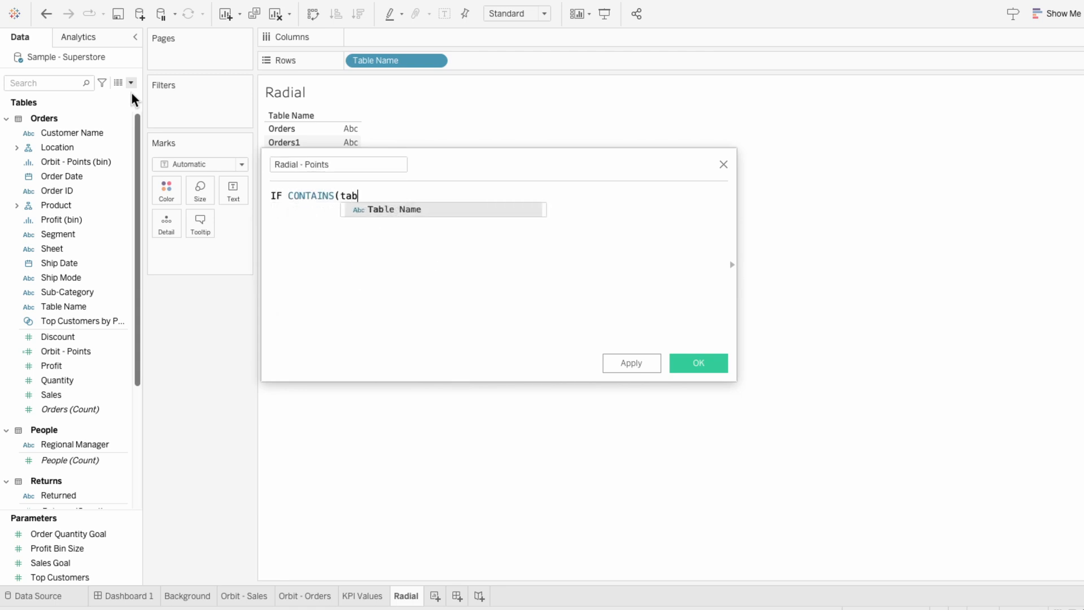
pyautogui.press('Return')
pyautogui.write(', "1")')
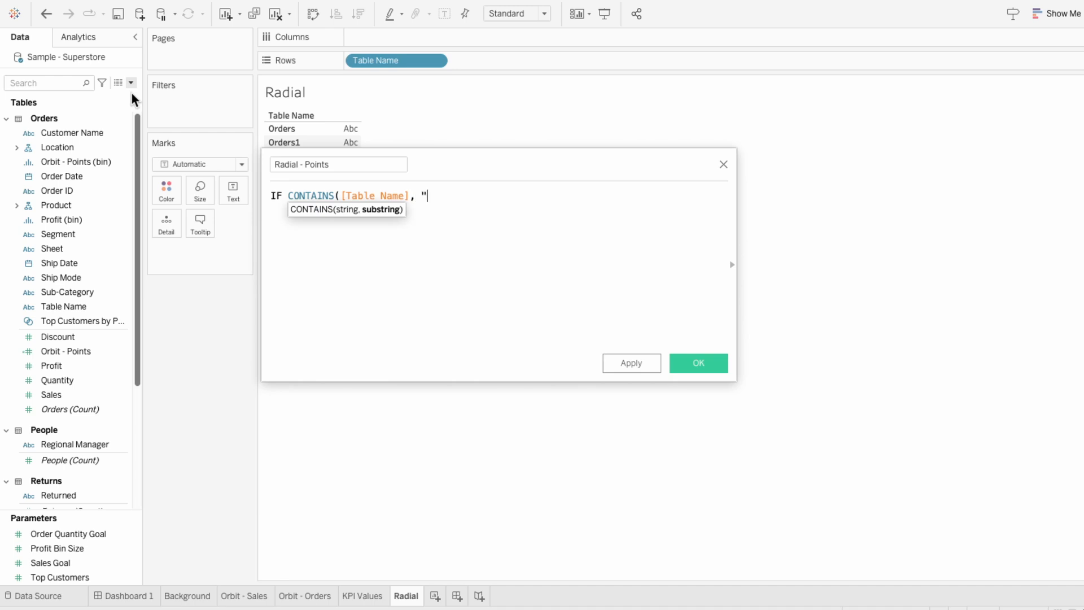
pyautogui.write(' THEN ')
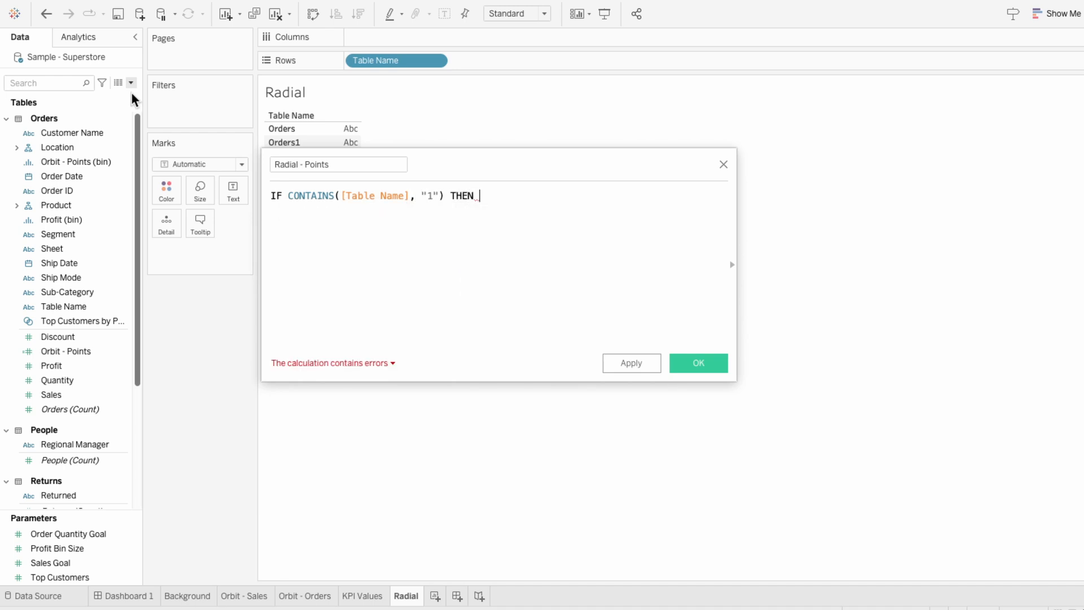
pyautogui.write('0 ELSE 270 END')
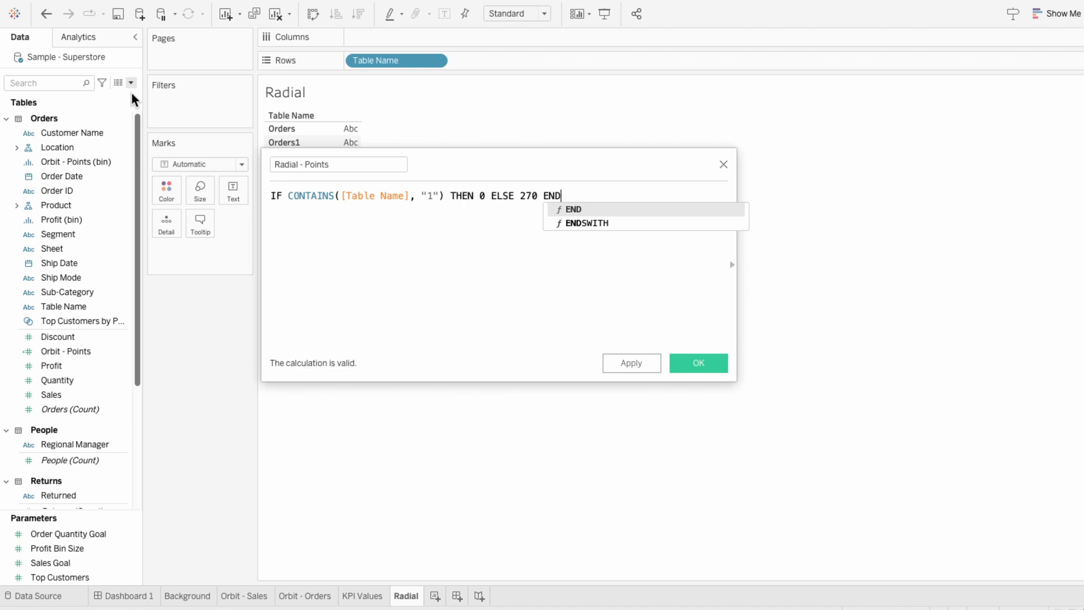
pyautogui.click(715, 366)
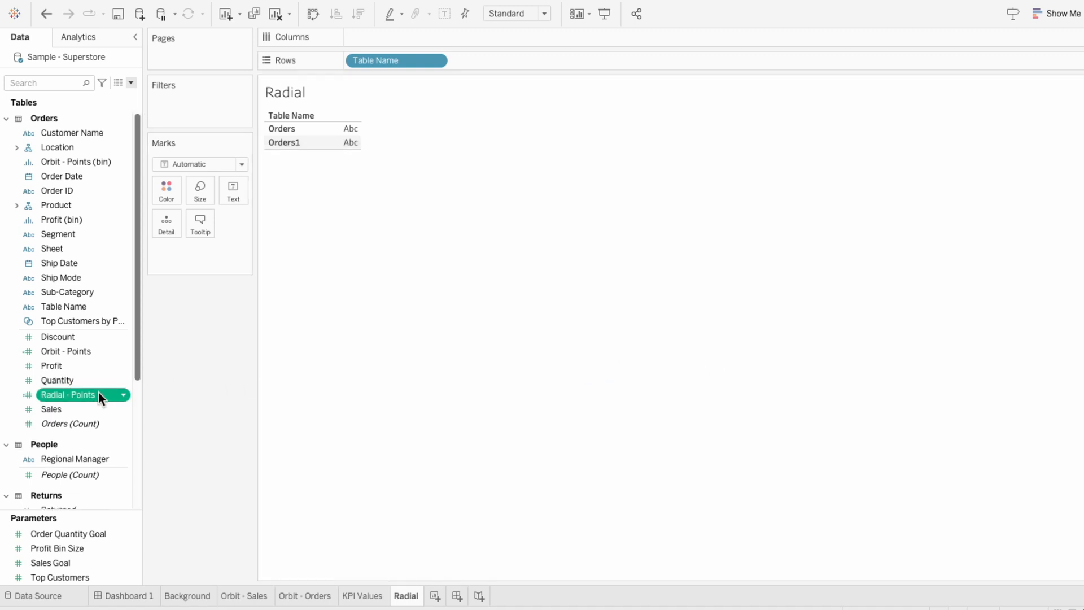
# Create bins from the Radial - Points field with a bin size of 1
pyautogui.rightClick(98, 392)
pyautogui.moveTo(141, 234)
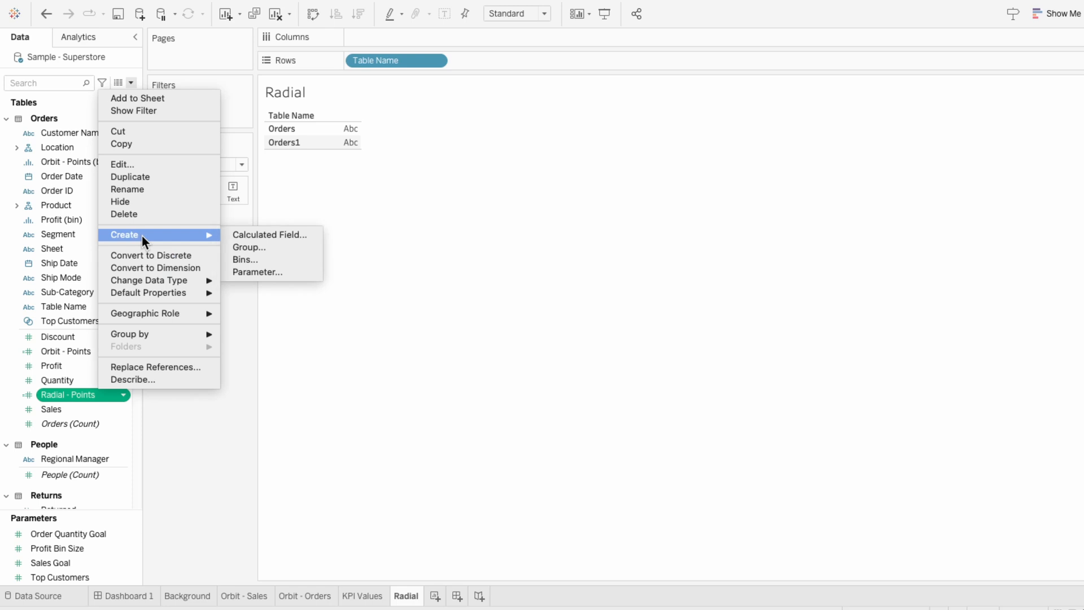
pyautogui.click(241, 259)
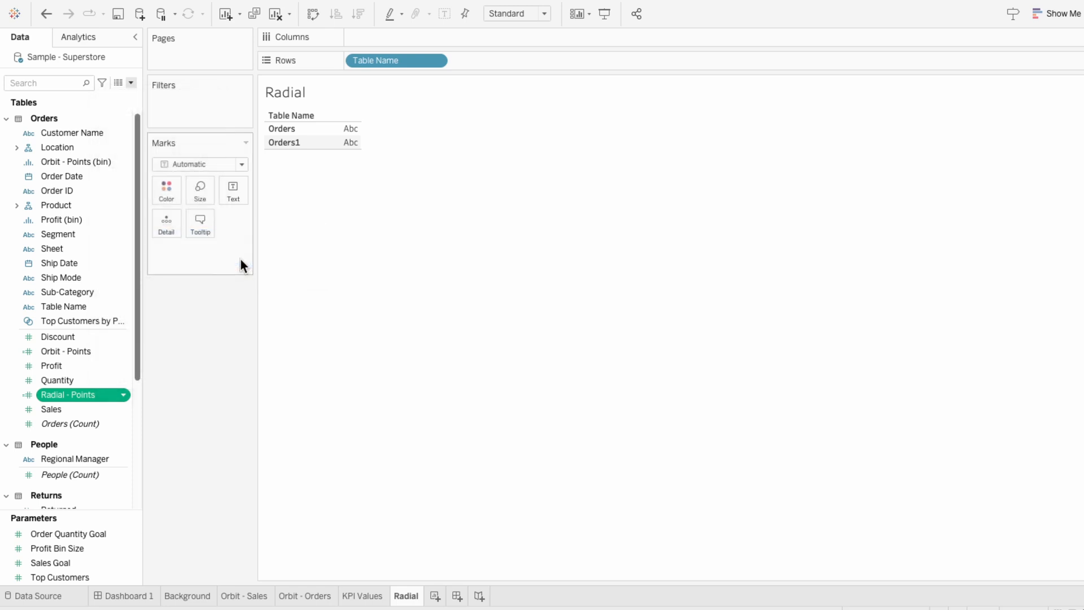
pyautogui.moveTo(499, 275); pyautogui.dragTo(463, 277)
pyautogui.write('1')
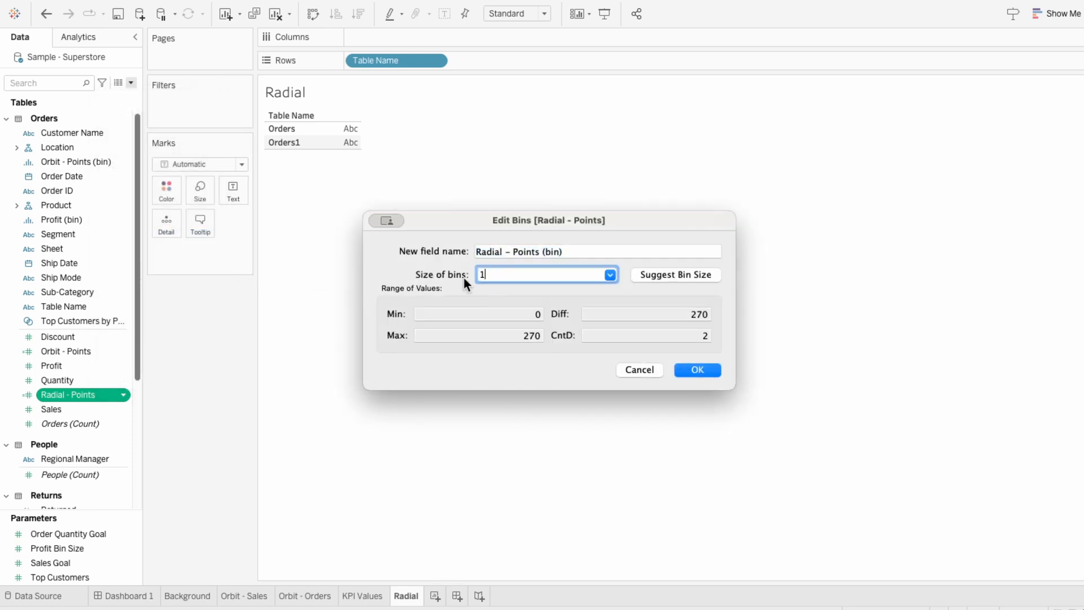
pyautogui.click(689, 370)
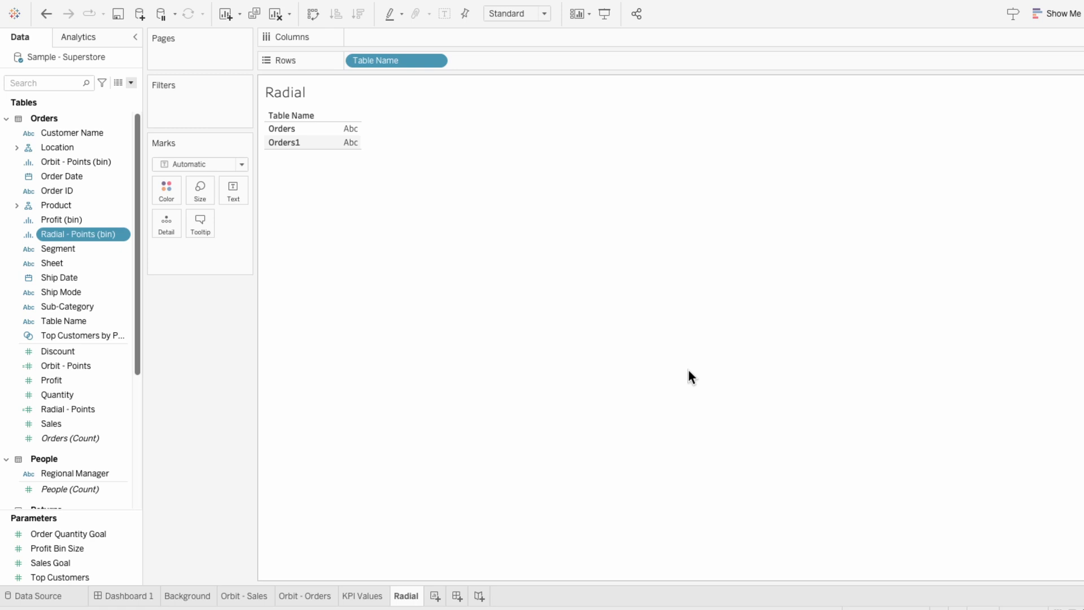
# Create a calculated field named Radial - LOD with the formula {FIXED [Category]: SUM([Sales])}
pyautogui.click(130, 84)
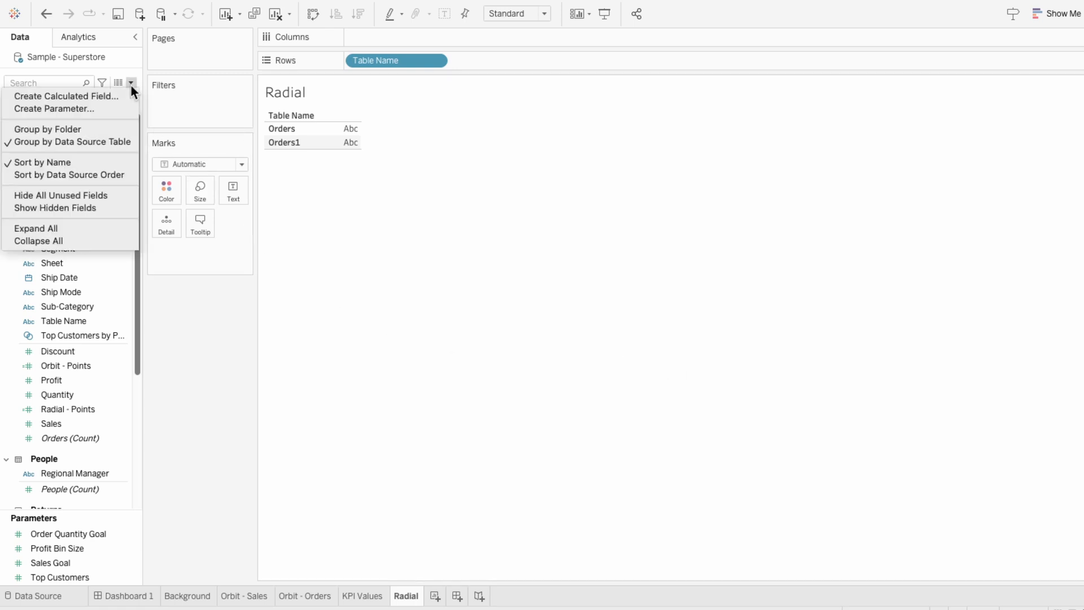
pyautogui.click(126, 93)
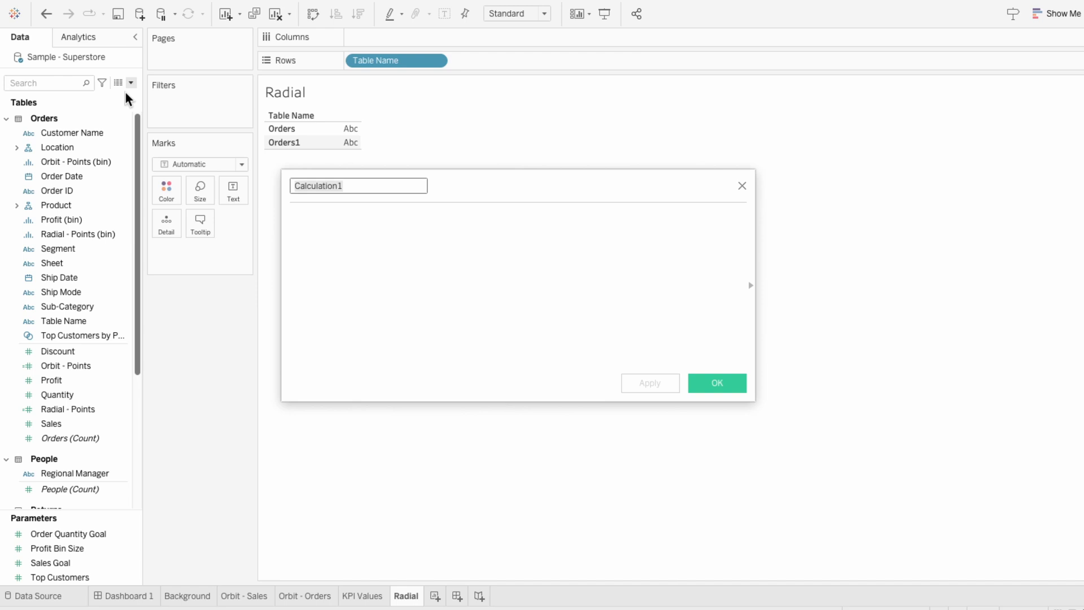
pyautogui.write('Radial - ')
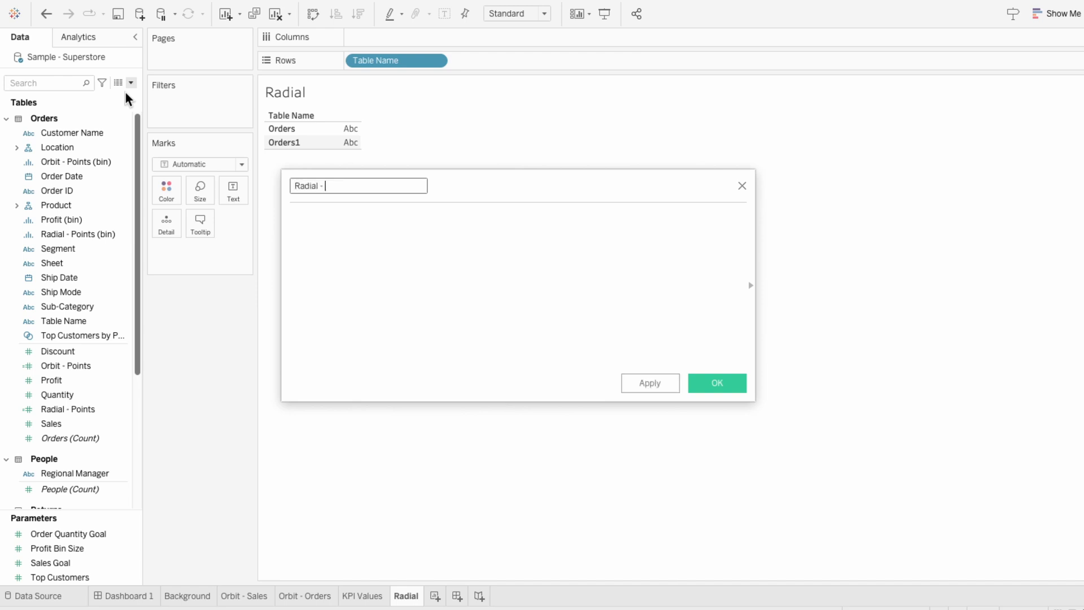
pyautogui.write('LOD')
pyautogui.press('Tab')
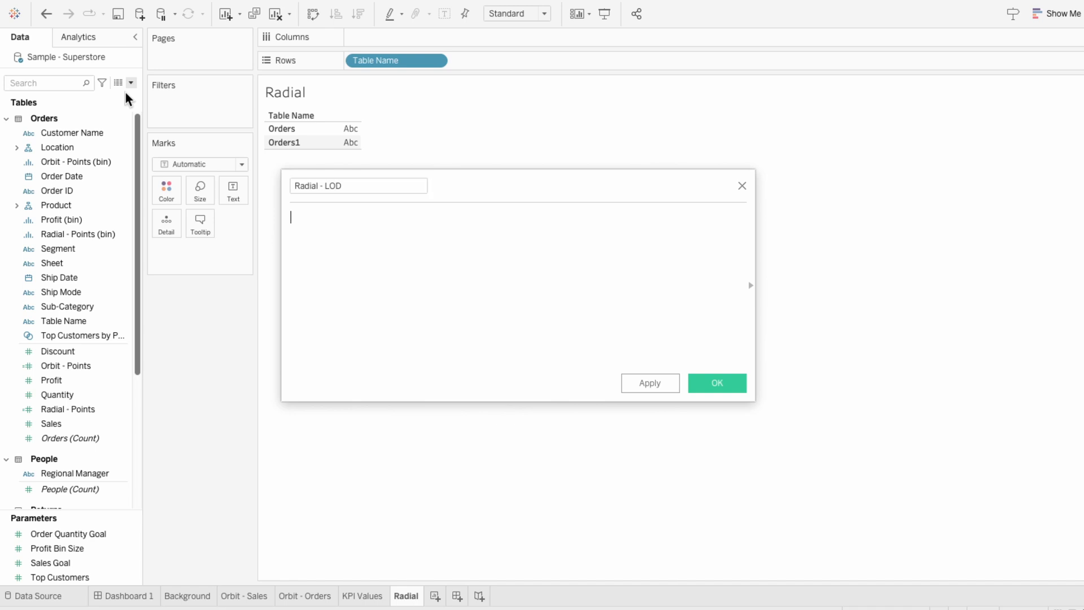
pyautogui.write('{FIXED cat')
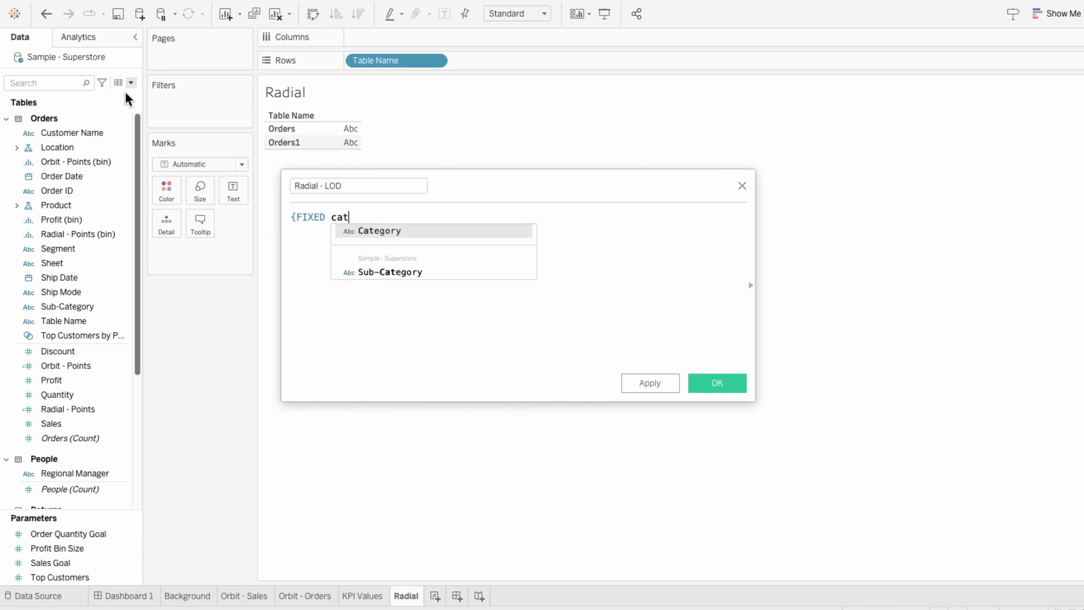
pyautogui.press('Return')
pyautogui.write(': SU')
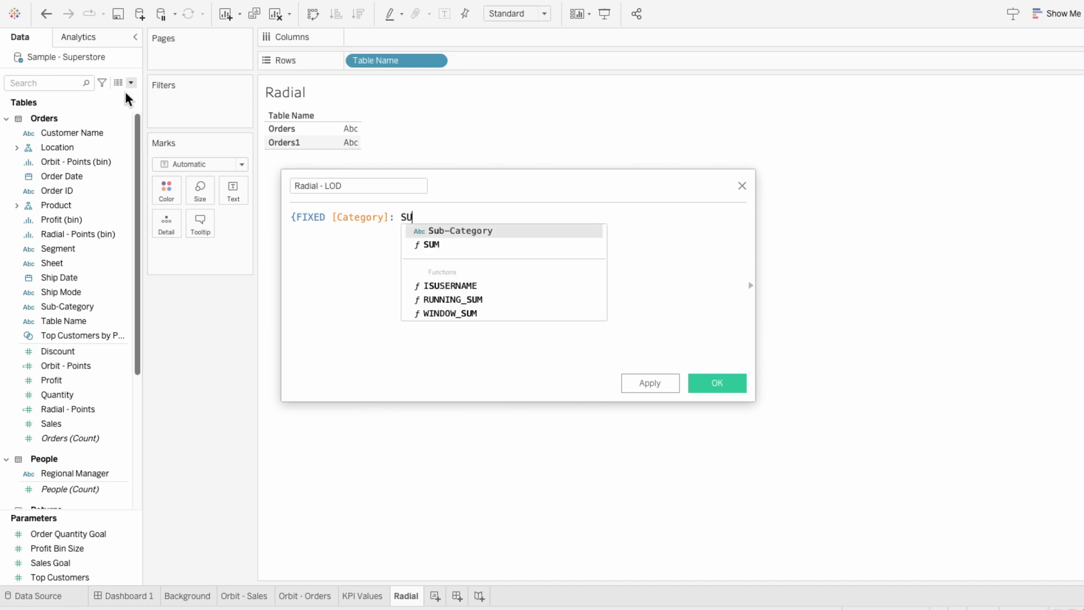
pyautogui.write('M([sal')
pyautogui.press('Return')
pyautogui.write(')')
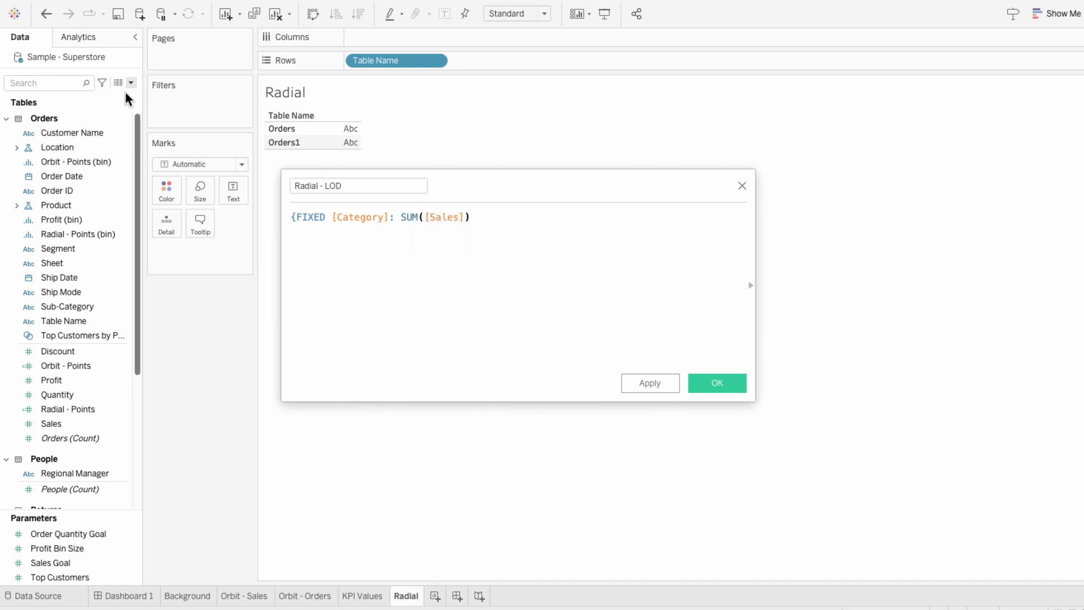
pyautogui.click(715, 386)
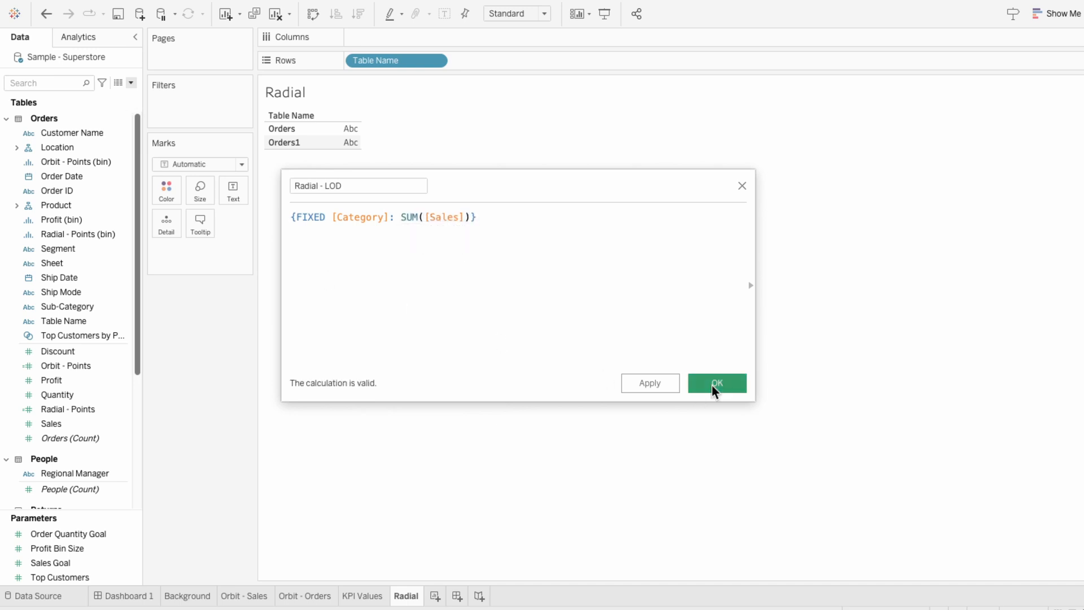
# Create a calculated field named Radial - Rank with the formula RANK_UNIQUE(-SUM([Radial - LOD]))
pyautogui.click(131, 83)
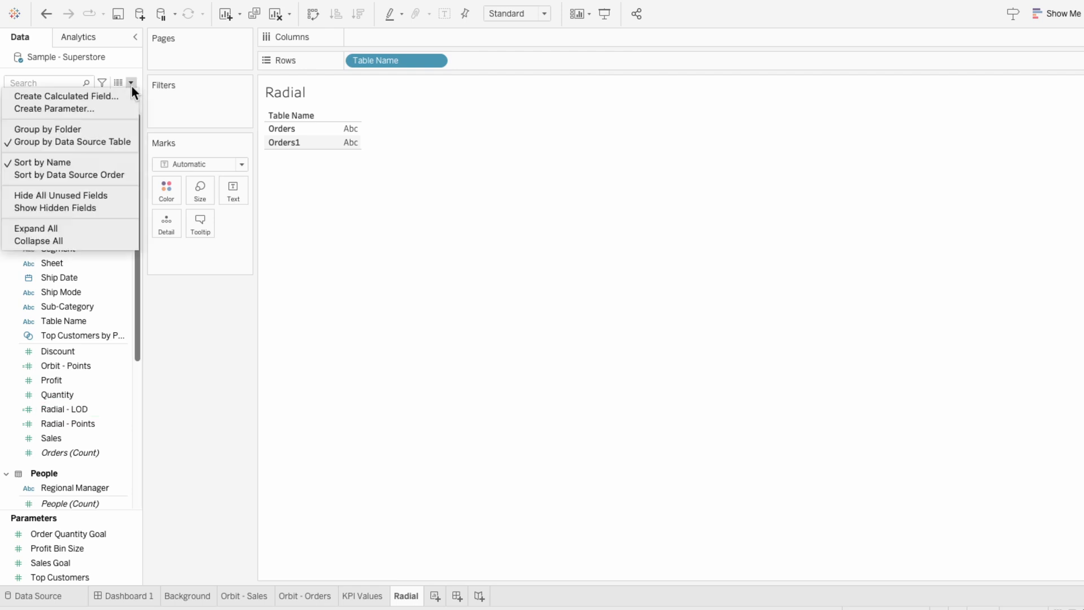
pyautogui.click(126, 96)
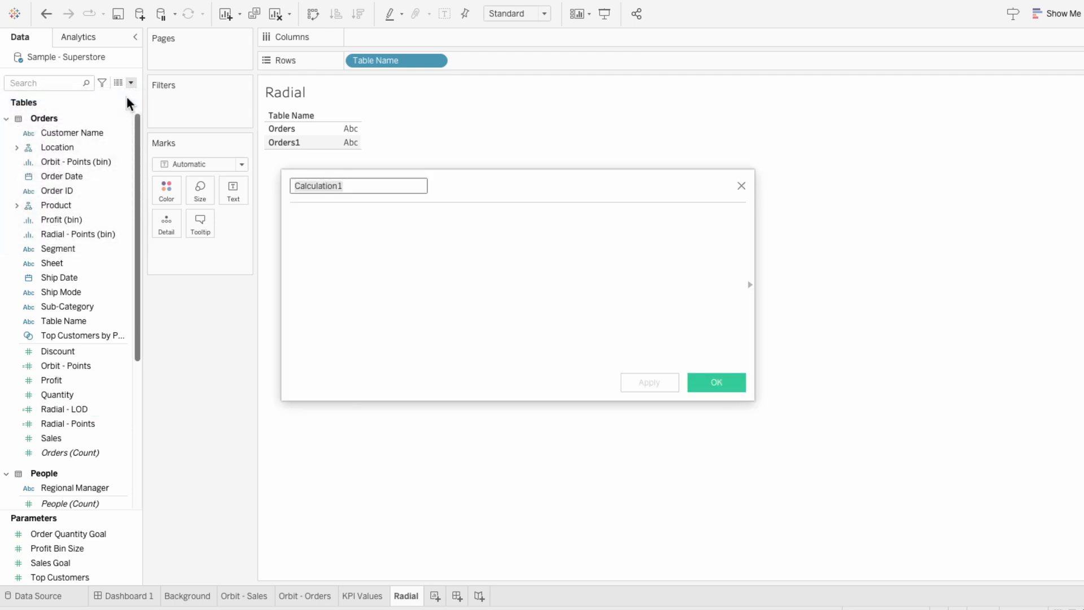
pyautogui.write('Radial - Rank')
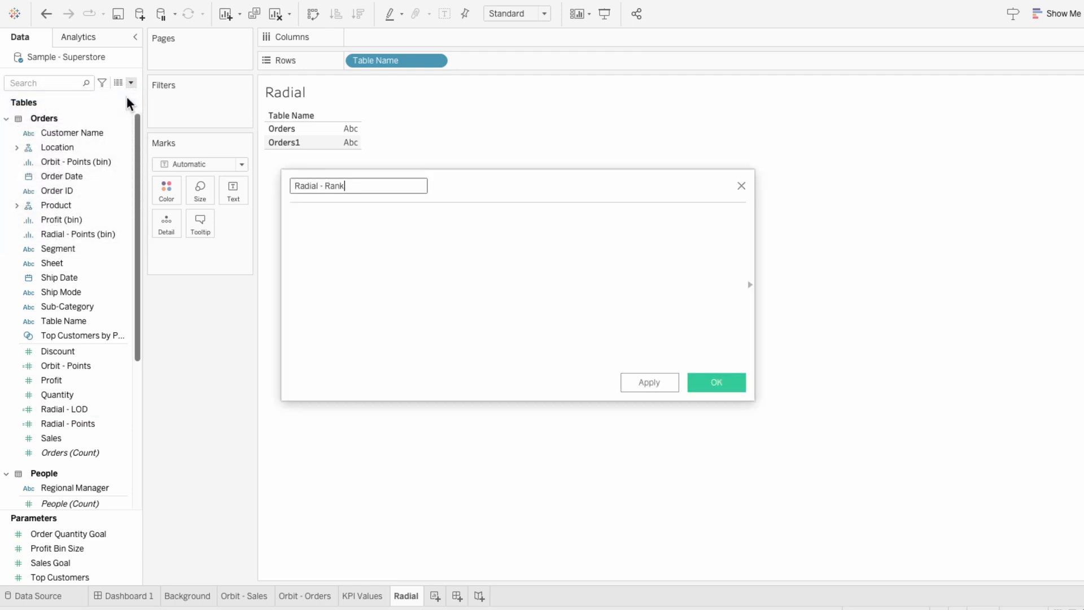
pyautogui.press('Tab')
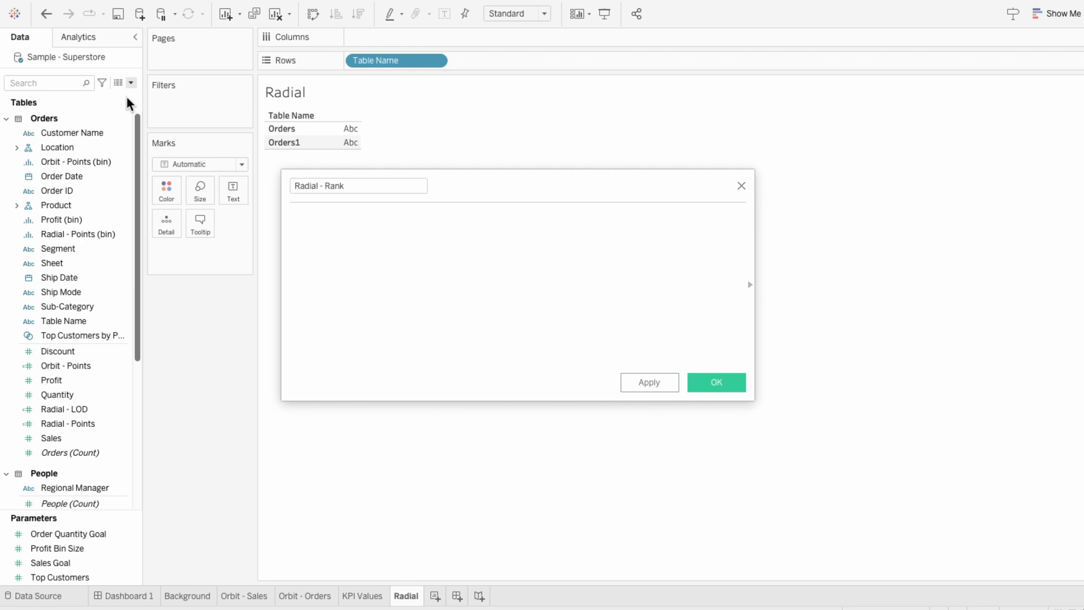
pyautogui.write('RANK_U')
pyautogui.press('Return')
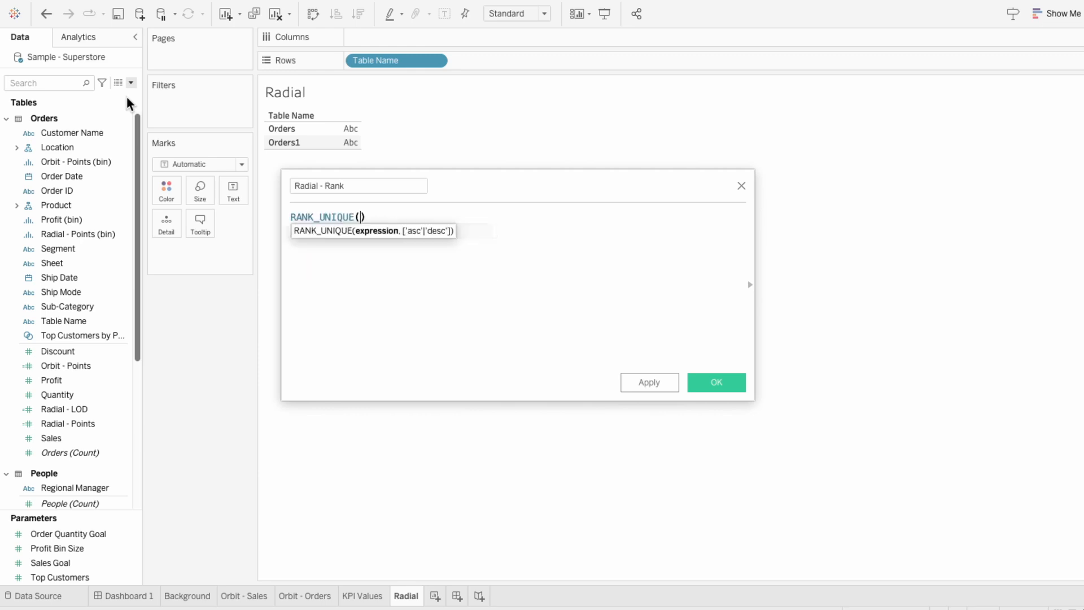
pyautogui.write('-SU')
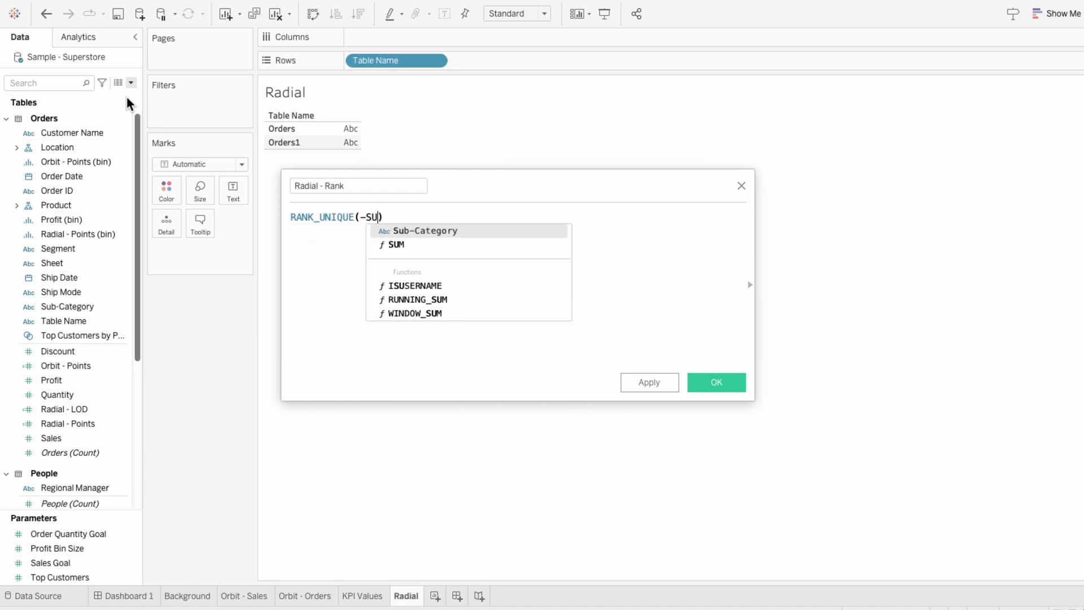
pyautogui.write('M(ra')
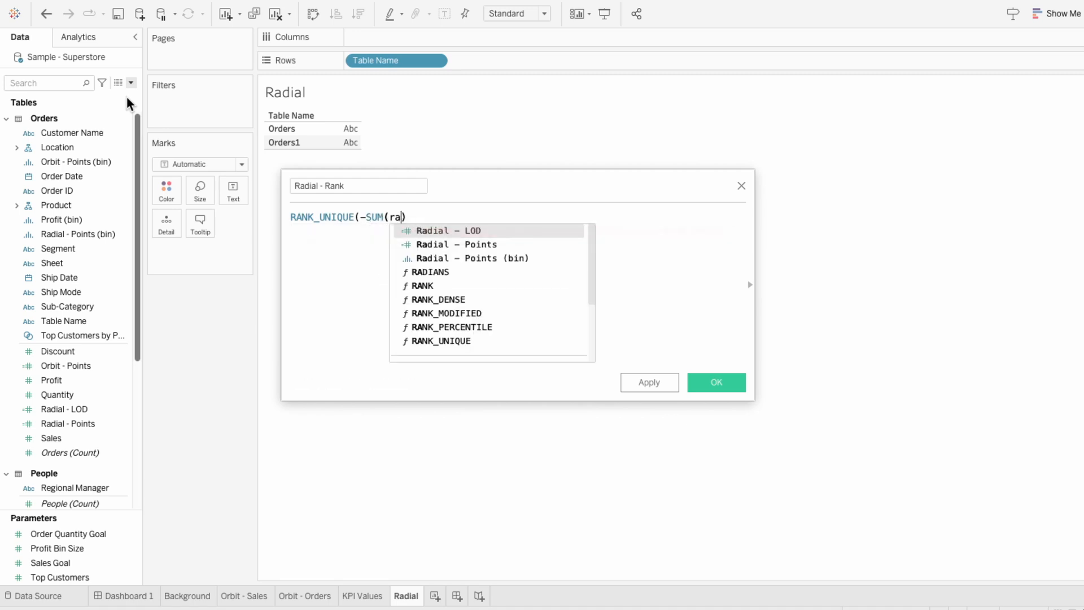
pyautogui.write('dia')
pyautogui.press('Return')
pyautogui.write(')')
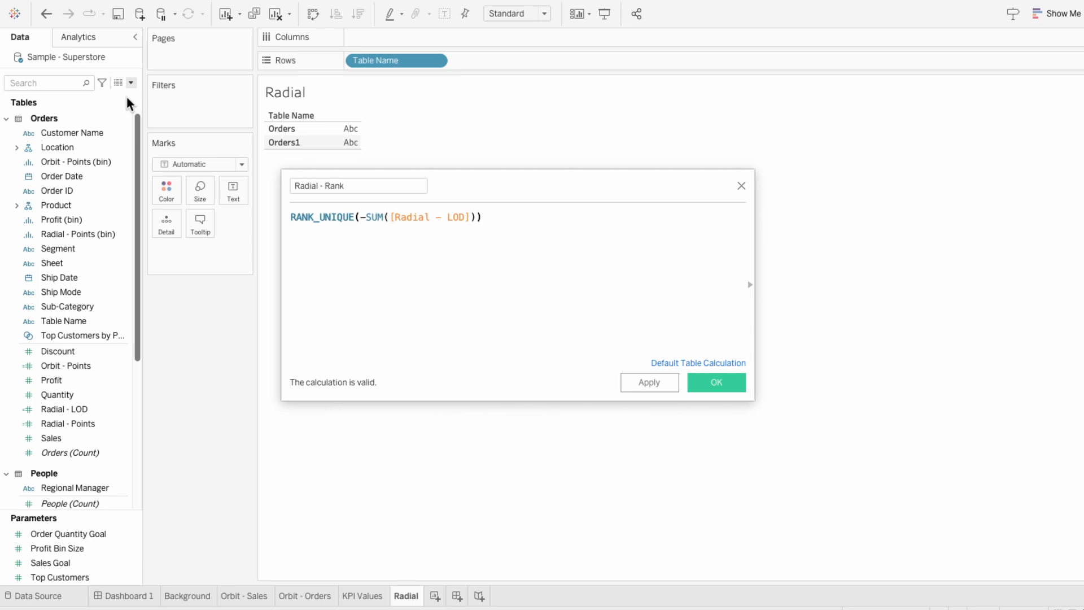
pyautogui.click(713, 387)
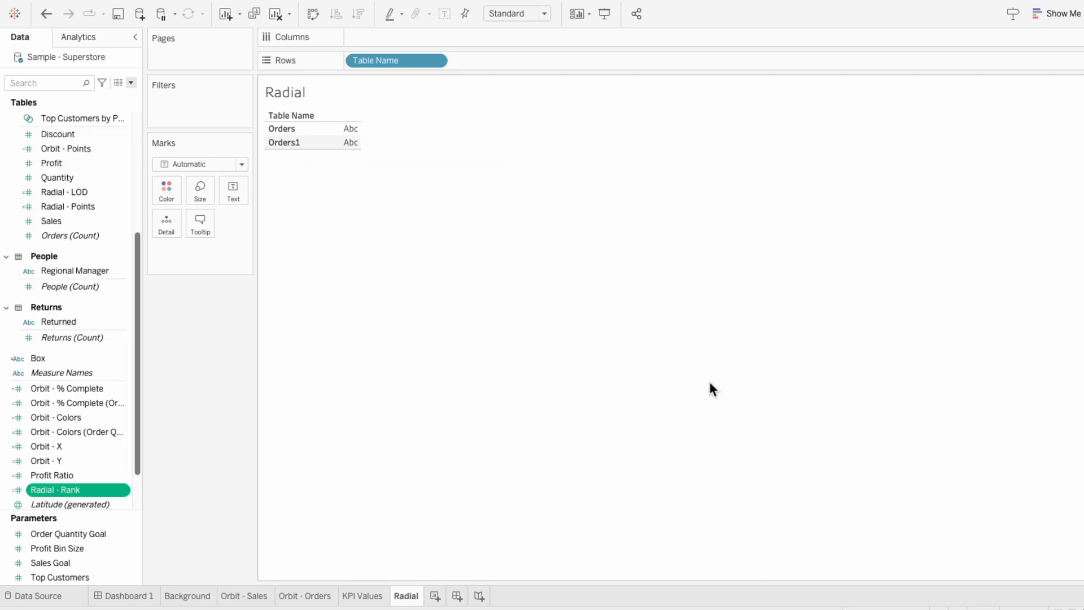
# Create a calculated field named Radial - X with the formula SIN((INDEX()-1)*WINDOW_MAX(MAX(PI()))/180)*WINDOW_MAX([Radial - Rank])
pyautogui.click(130, 83)
pyautogui.click(128, 94)
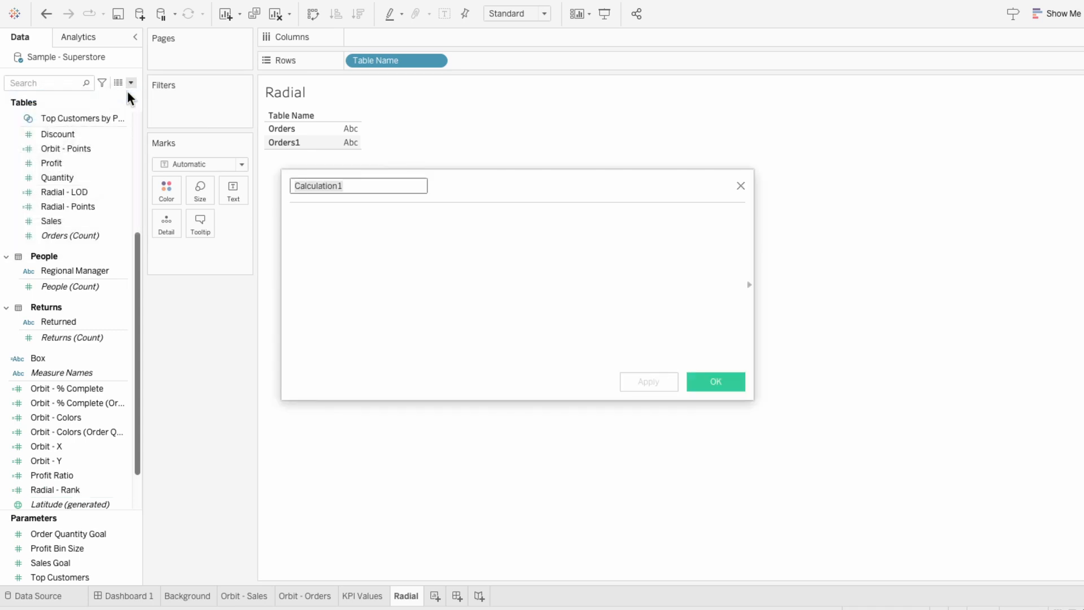
pyautogui.write('Radial - X')
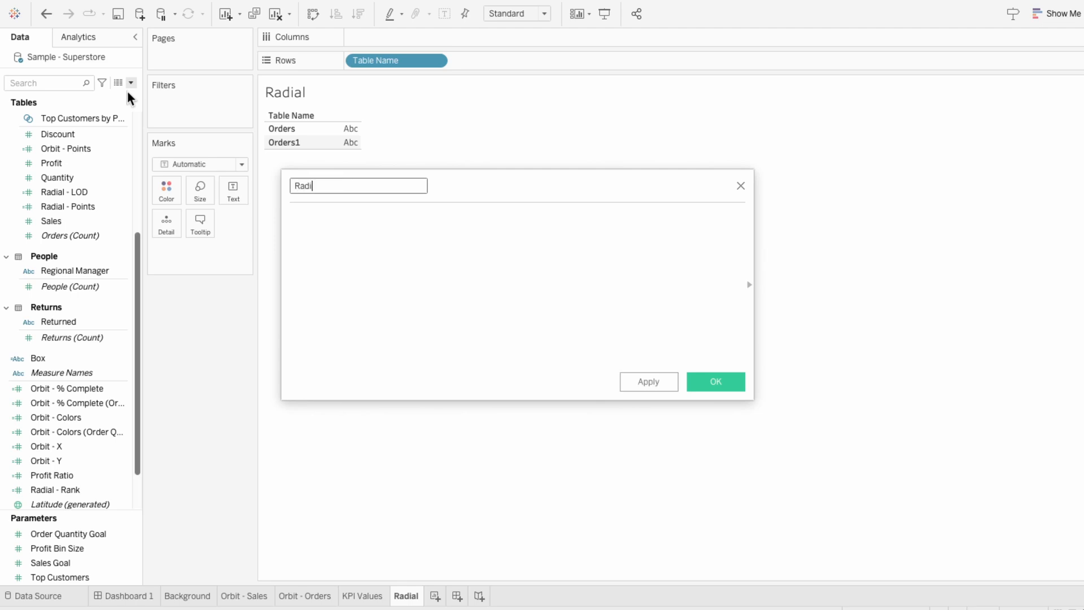
pyautogui.press('Tab')
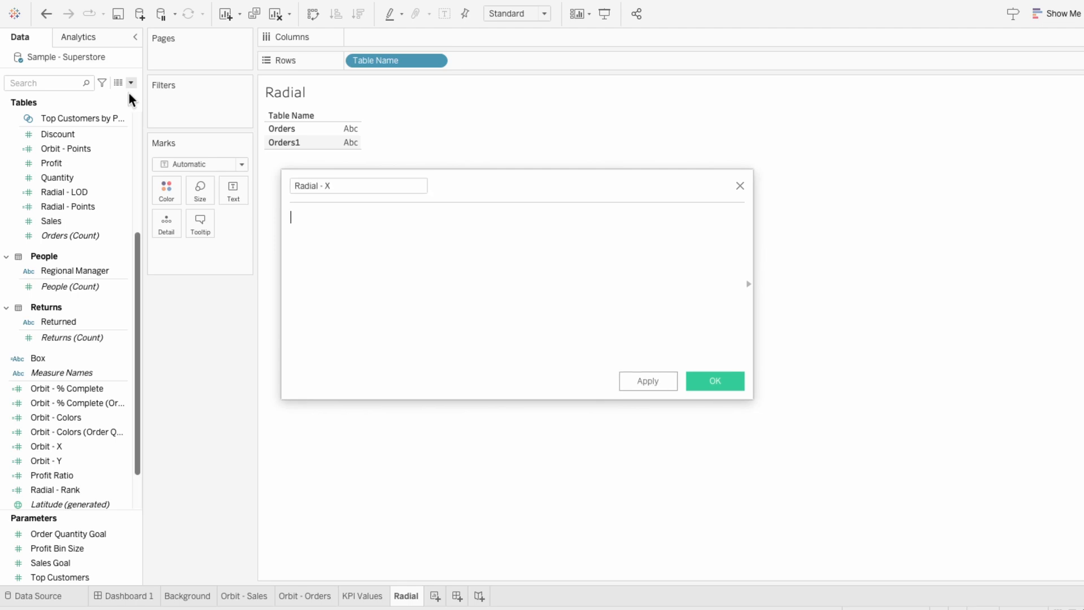
pyautogui.write('SIN(')
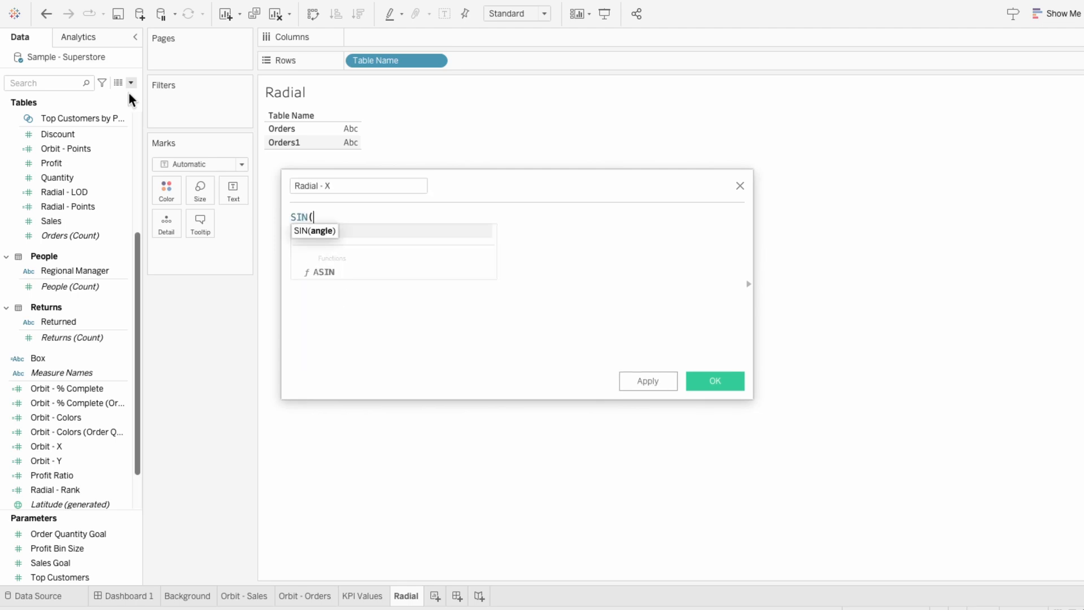
pyautogui.write('(INDE')
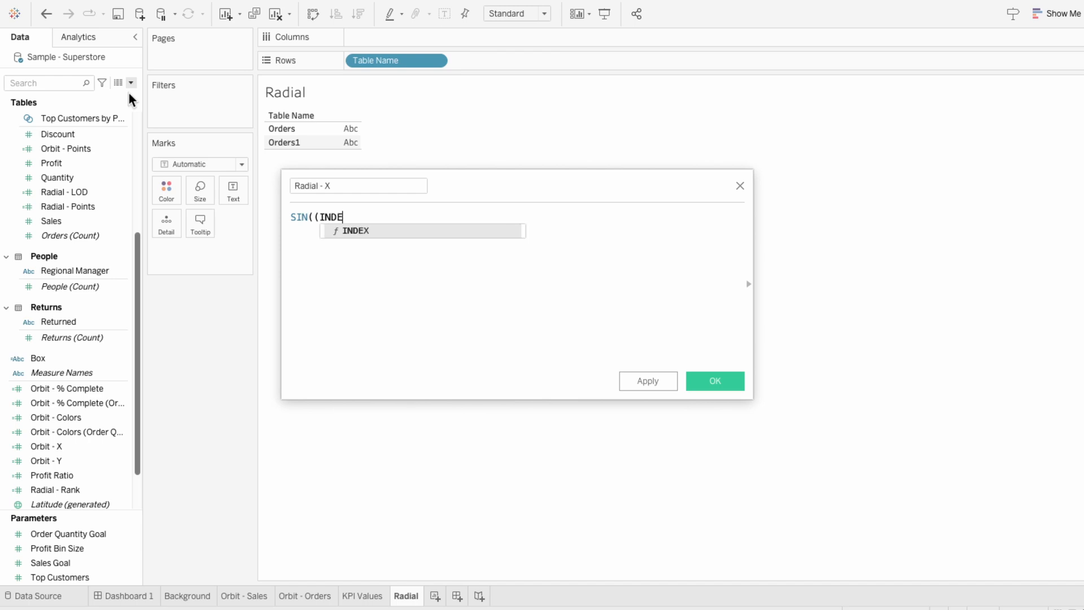
pyautogui.write('X()-1)')
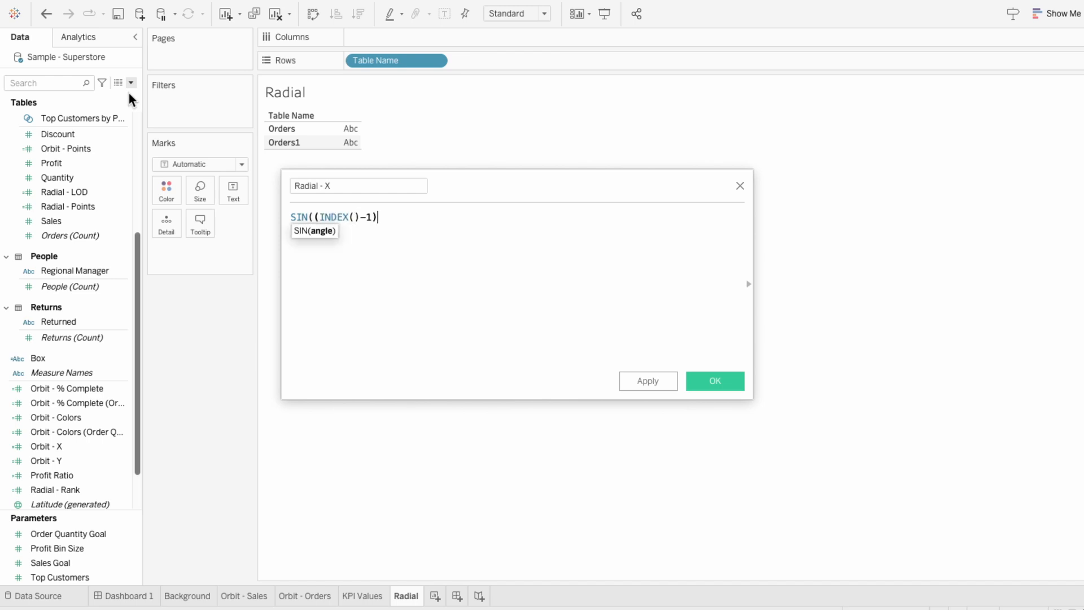
pyautogui.write('*WIN')
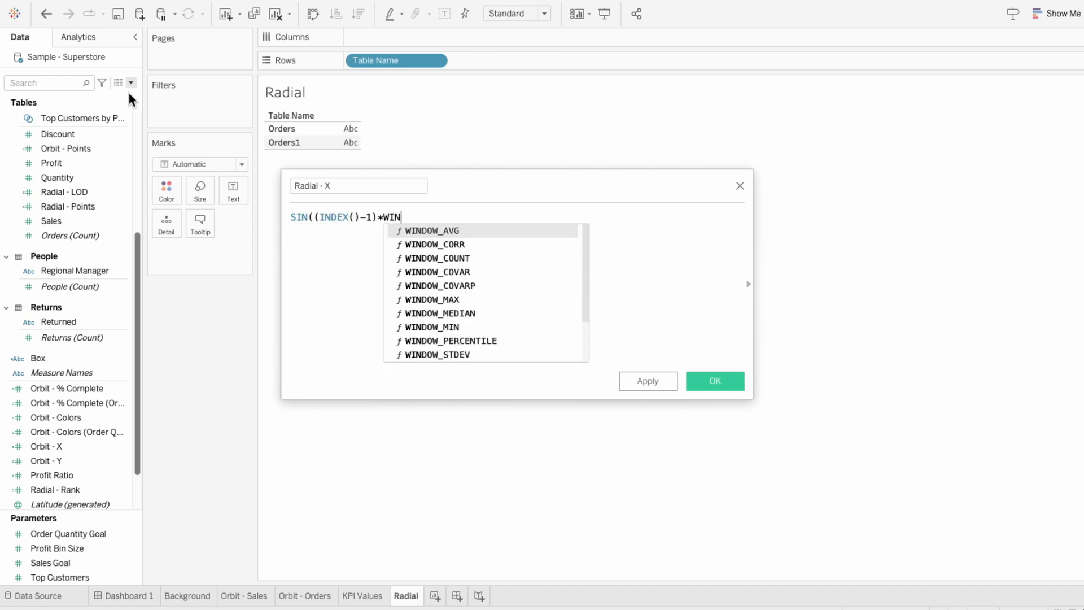
pyautogui.write('DOW_M')
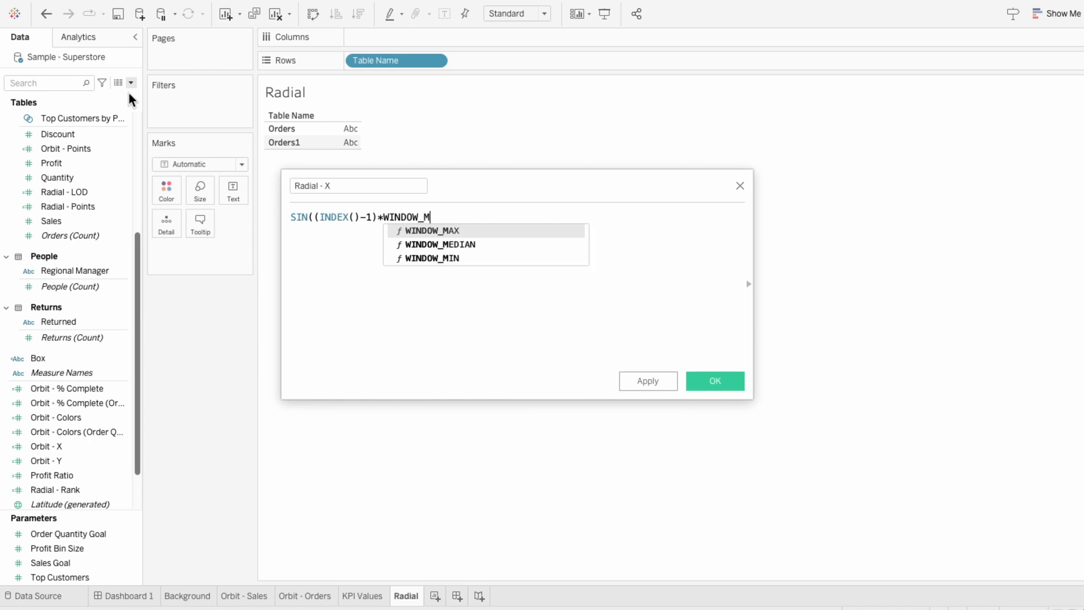
pyautogui.write('AX(MAX(MAX')
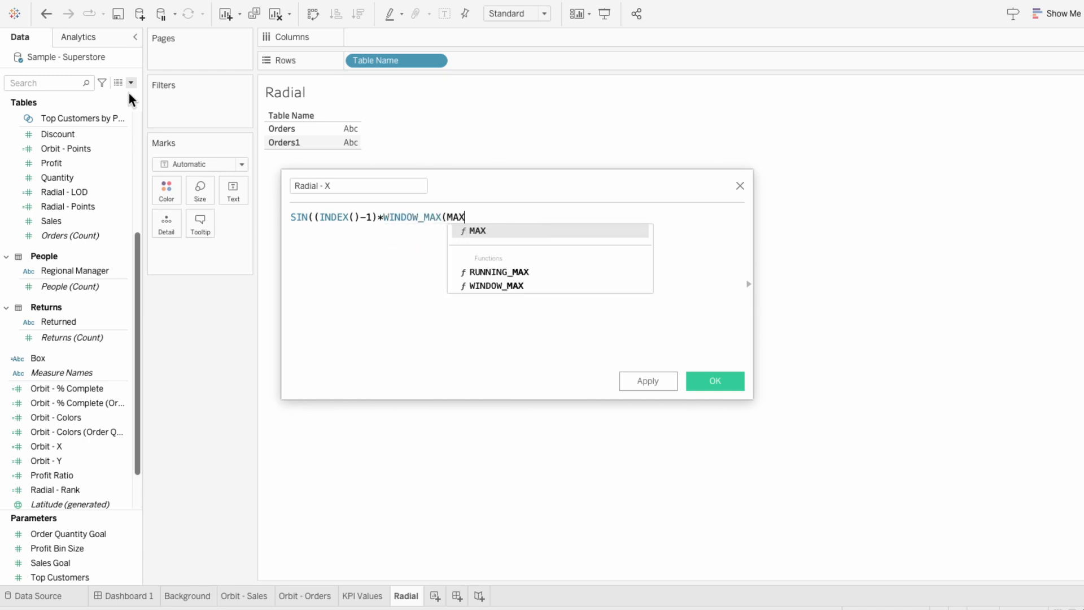
pyautogui.write('(PI')
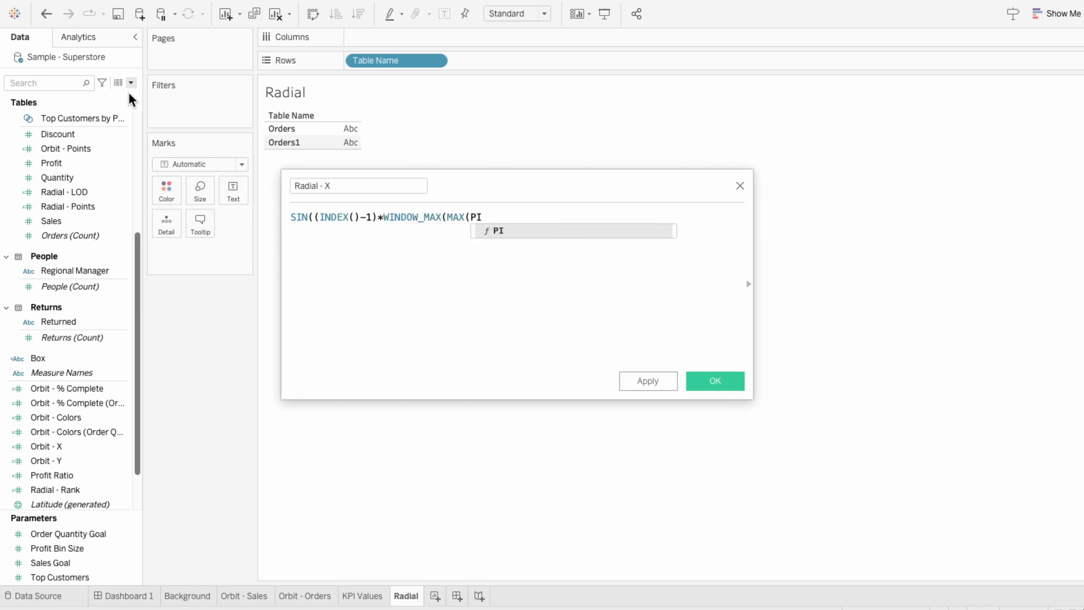
pyautogui.write('()))/180')
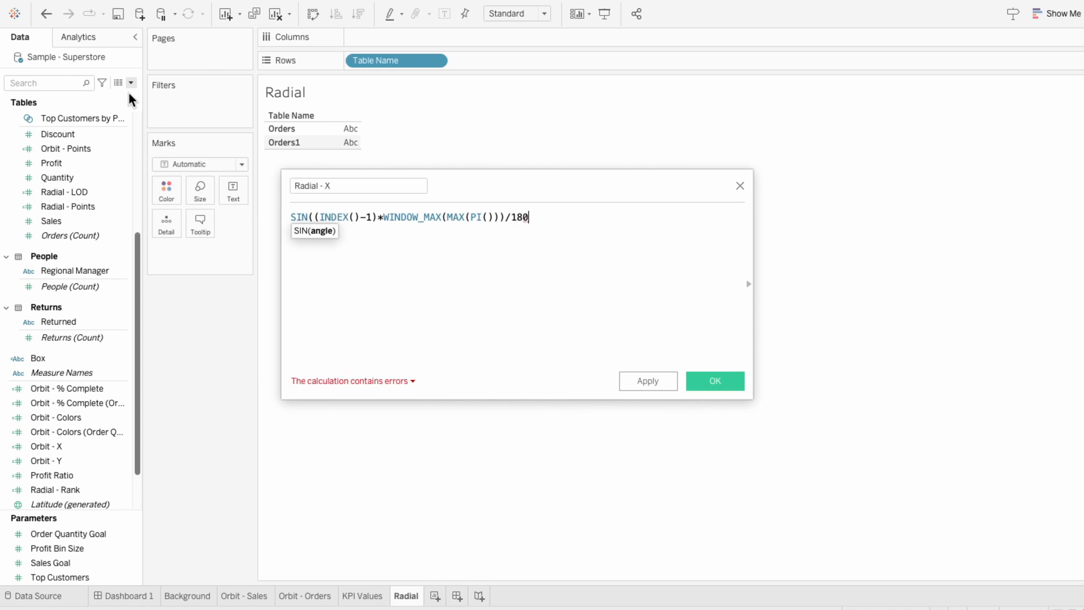
pyautogui.write(')*WINDOW_MAX(')
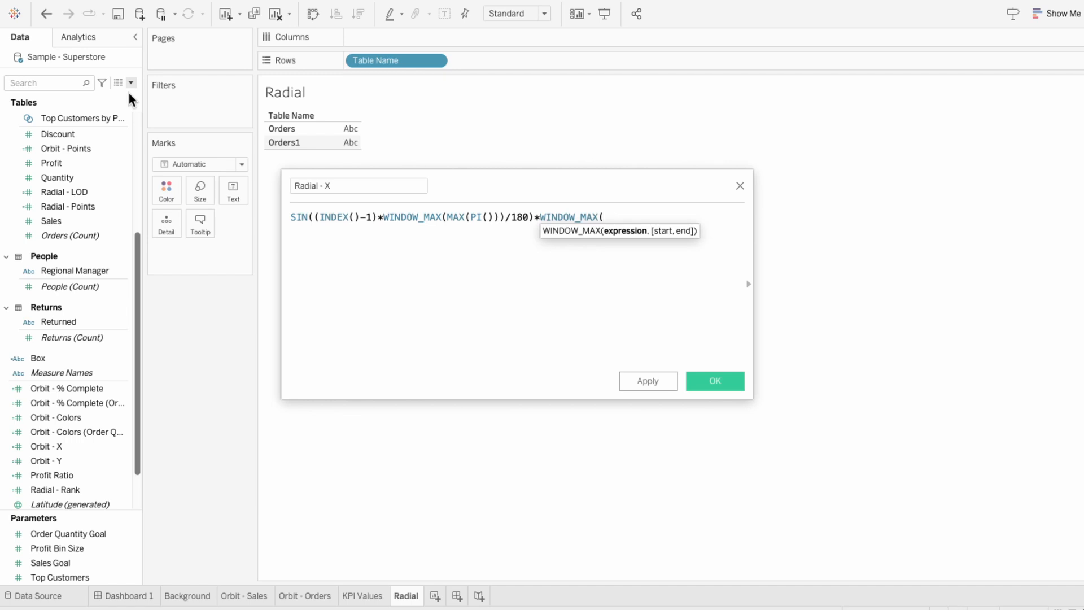
pyautogui.write('radial')
pyautogui.press('Up')
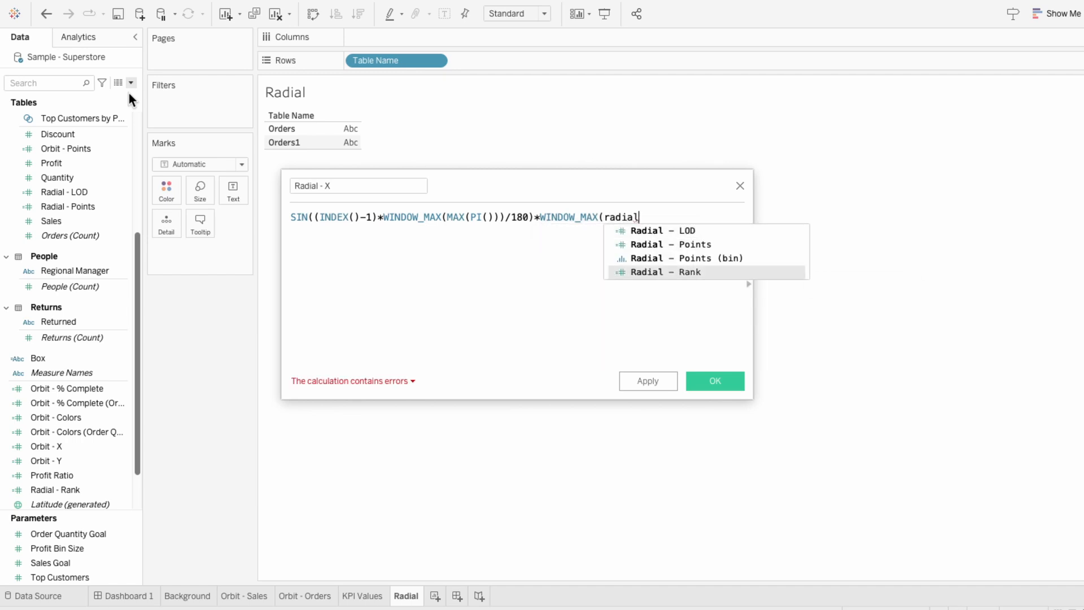
pyautogui.press('Return')
pyautogui.write(')')
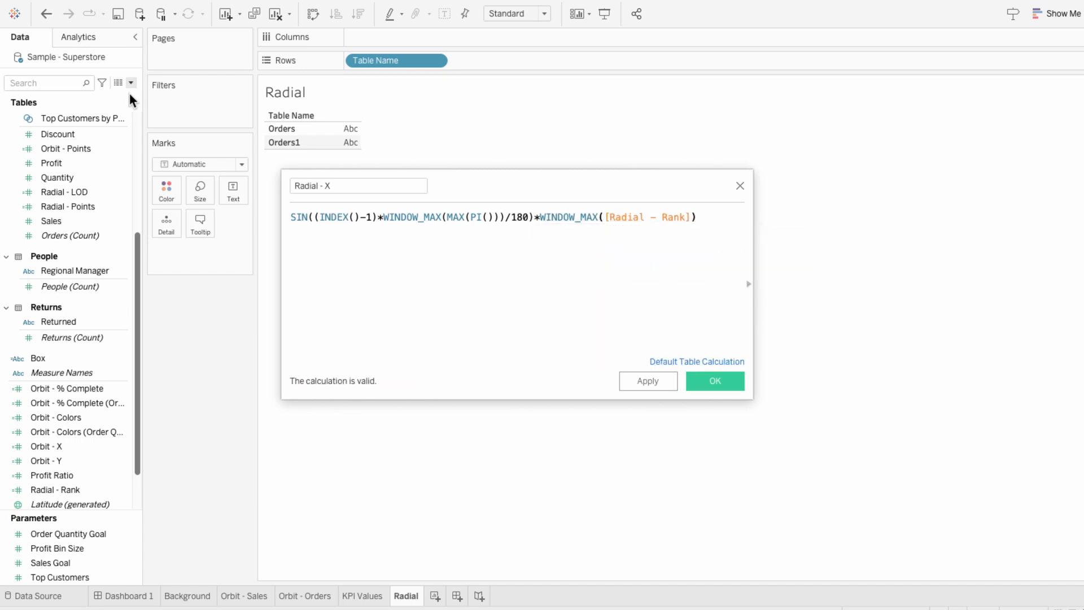
pyautogui.click(714, 381)
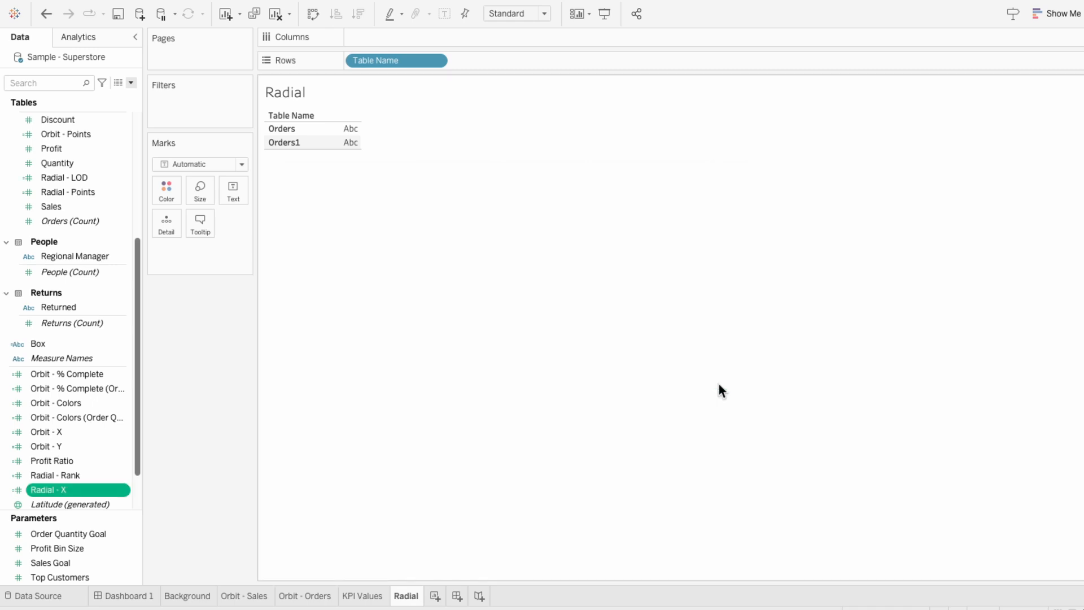
# Duplicate the Radial - X field, rename the copy Radial - Y, and replace SIN with COS in its formula
pyautogui.rightClick(86, 486)
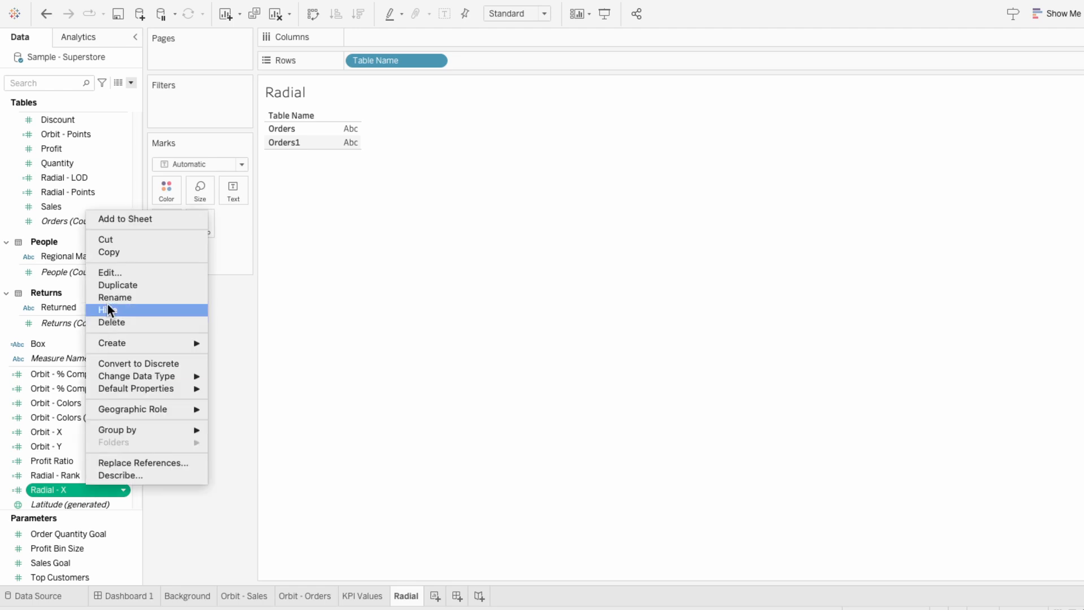
pyautogui.click(110, 287)
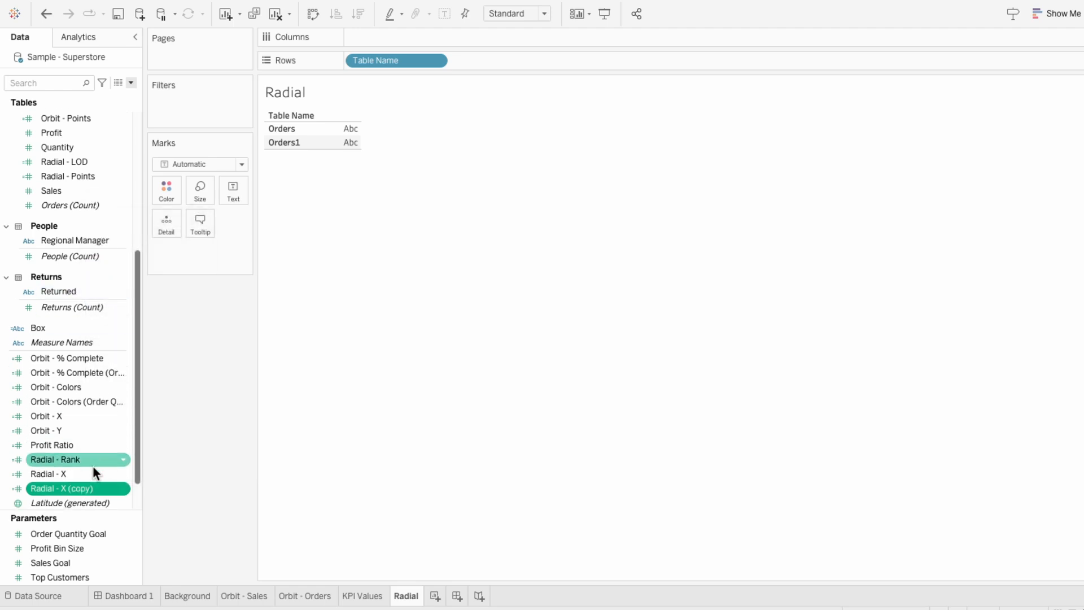
pyautogui.rightClick(91, 488)
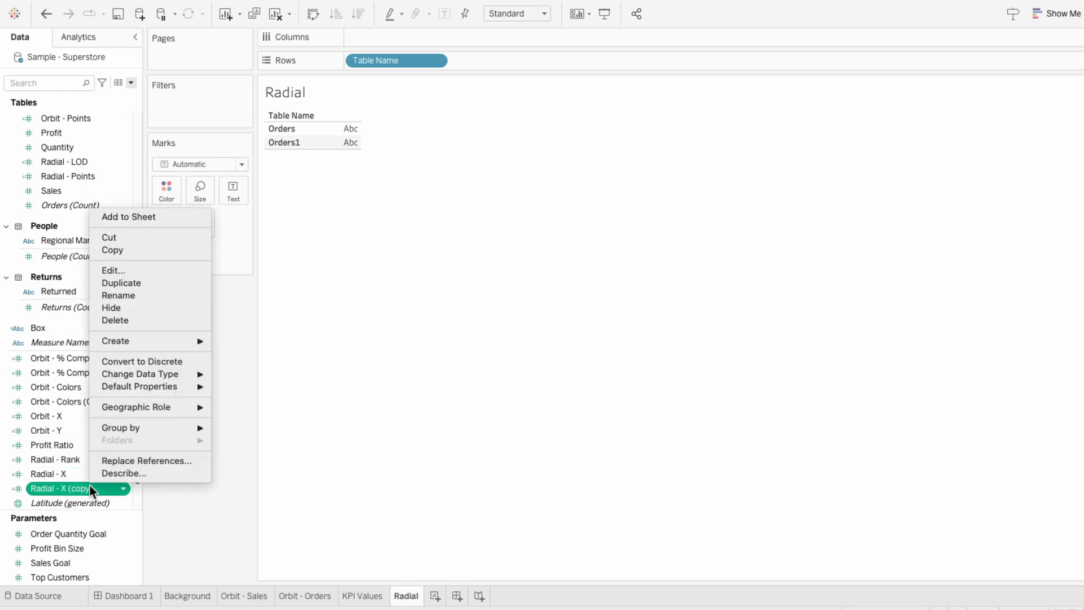
pyautogui.click(107, 269)
pyautogui.moveTo(322, 185); pyautogui.dragTo(424, 178)
pyautogui.write('Y')
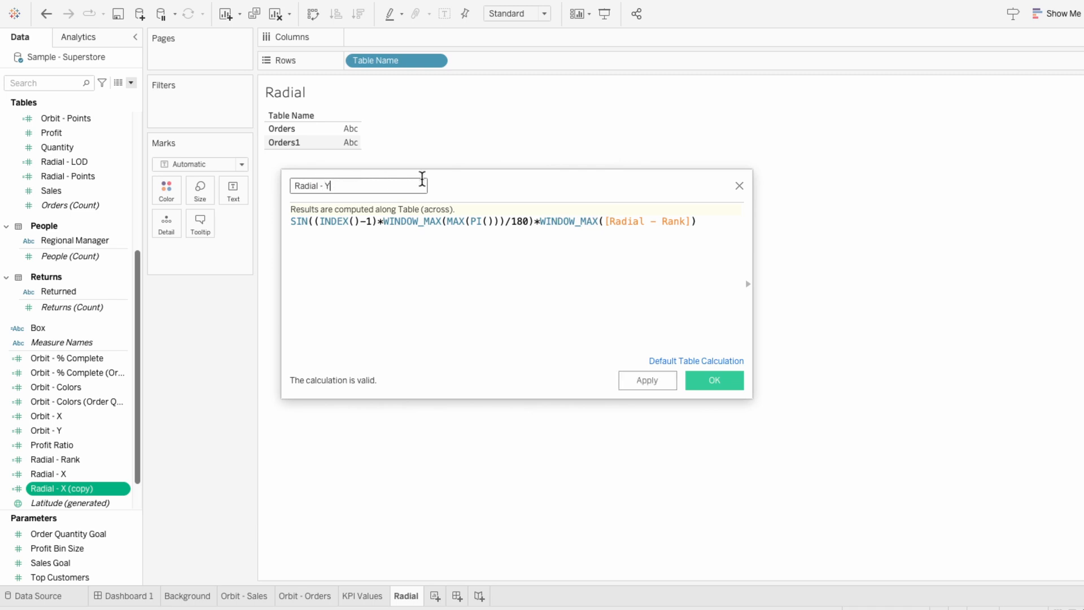
pyautogui.doubleClick(300, 221)
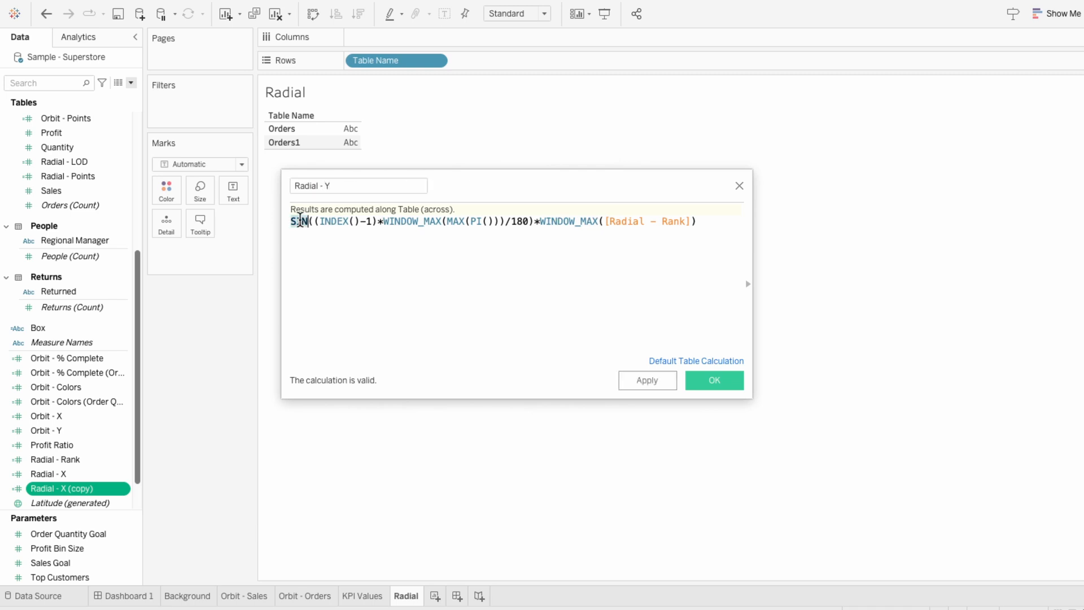
pyautogui.write('COS')
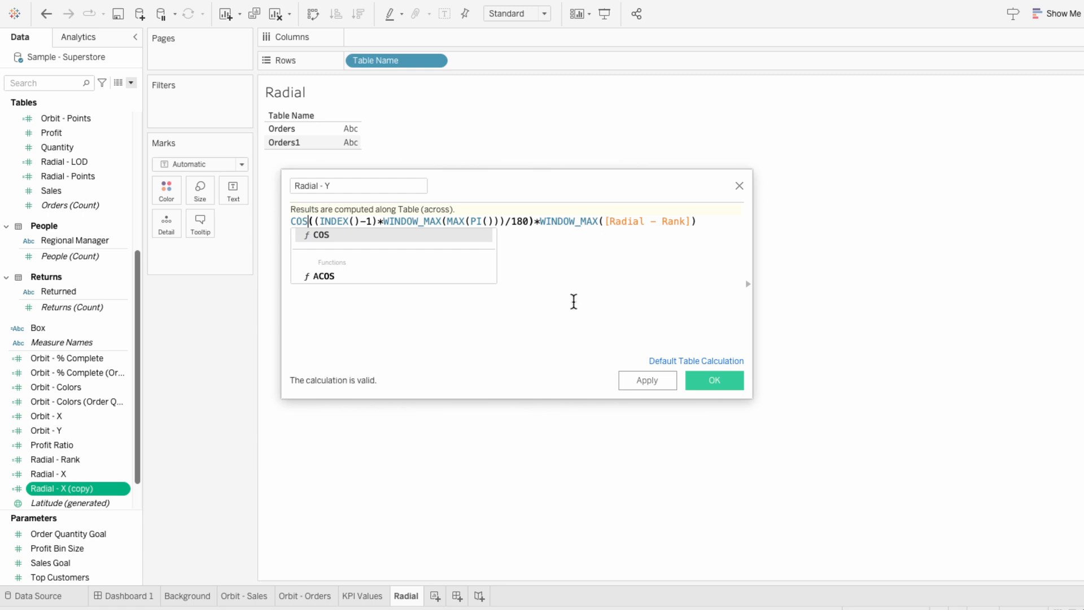
pyautogui.click(715, 381)
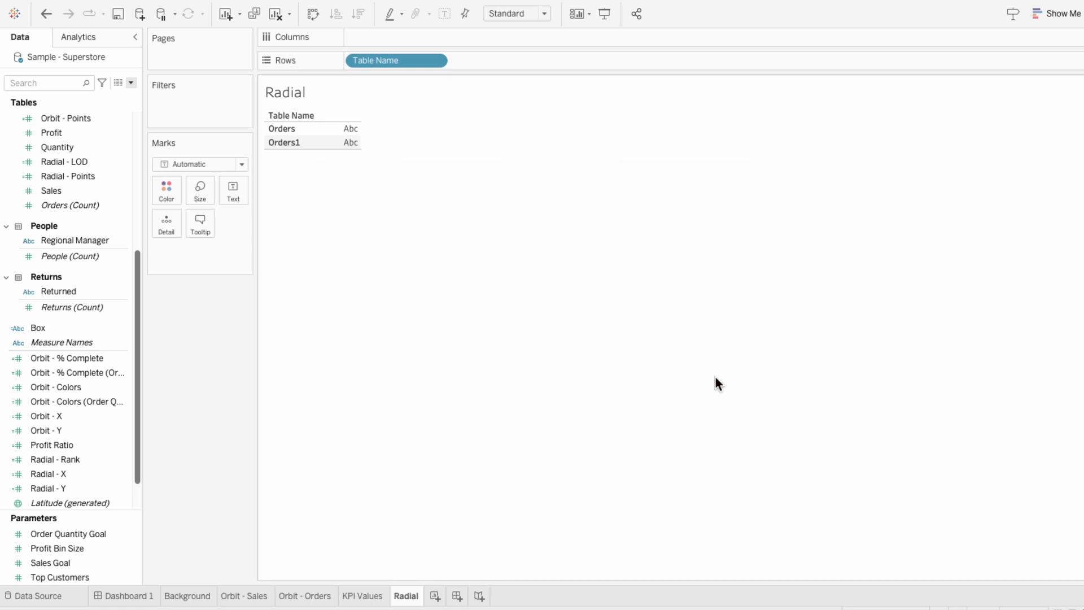
# Remove Table Name from the view, and place Radial - X on Columns and Radial - Y on Rows
pyautogui.rightClick(384, 62)
pyautogui.click(422, 282)
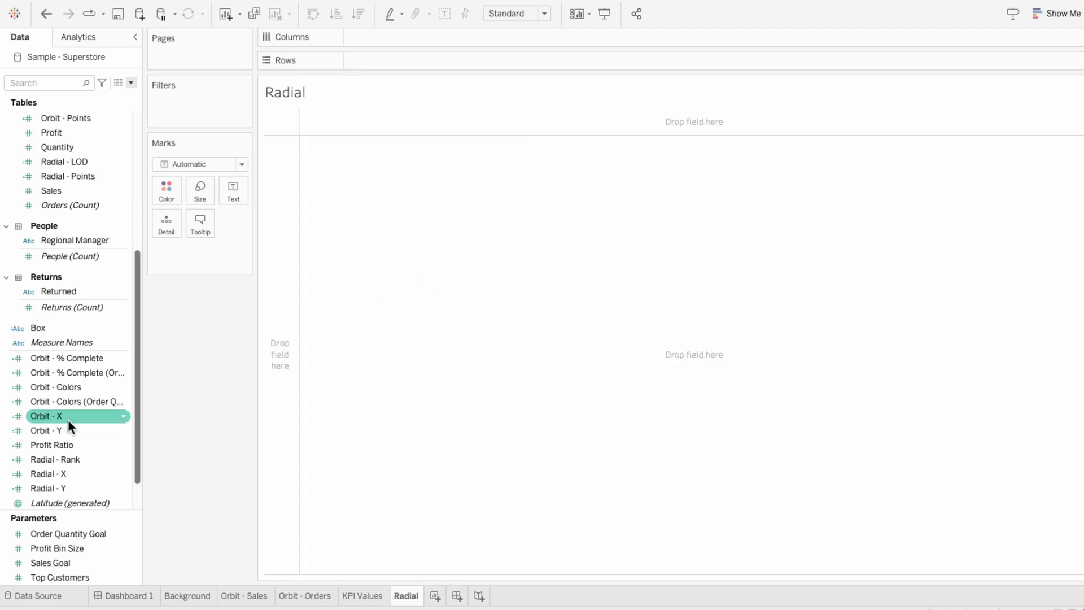
pyautogui.moveTo(46, 472); pyautogui.dragTo(381, 42)
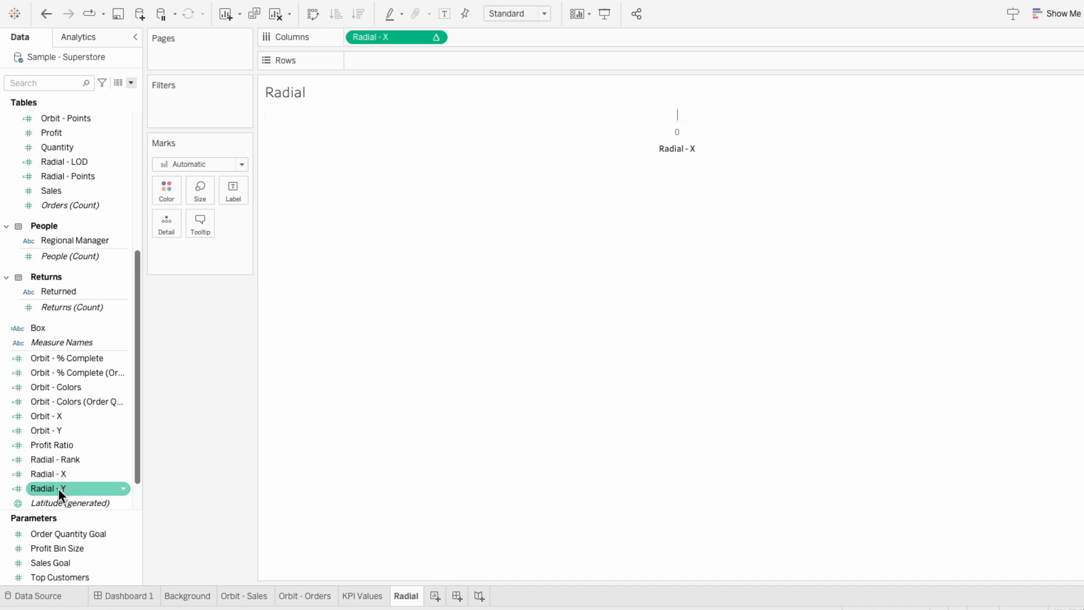
pyautogui.moveTo(59, 489); pyautogui.dragTo(382, 66)
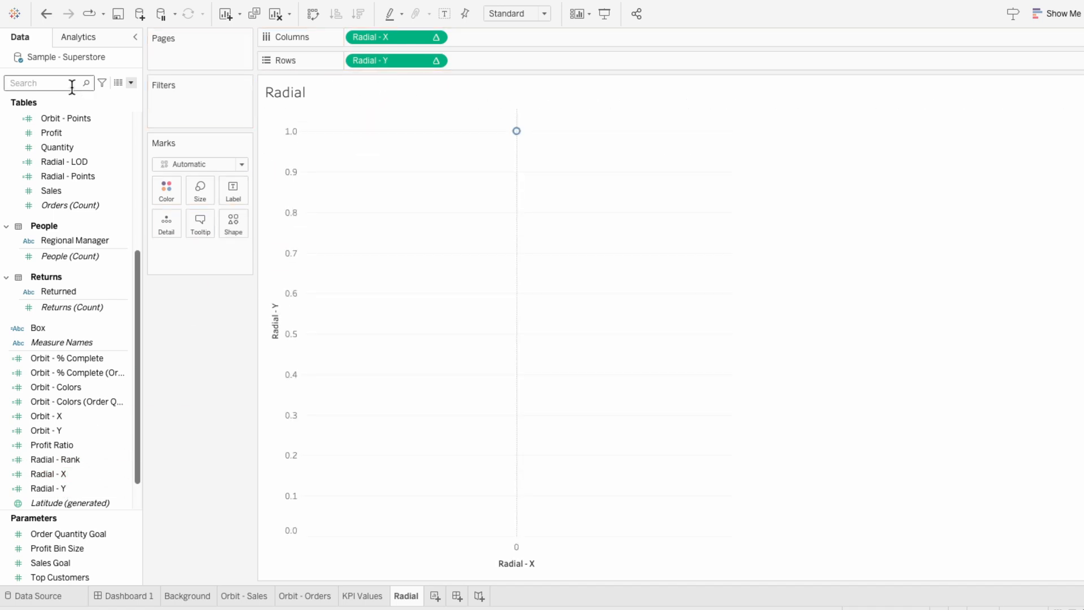
# Add Radial - Points (bin) to the marks, set the mark type to Line, and assign the bin to Path
pyautogui.write('radial')
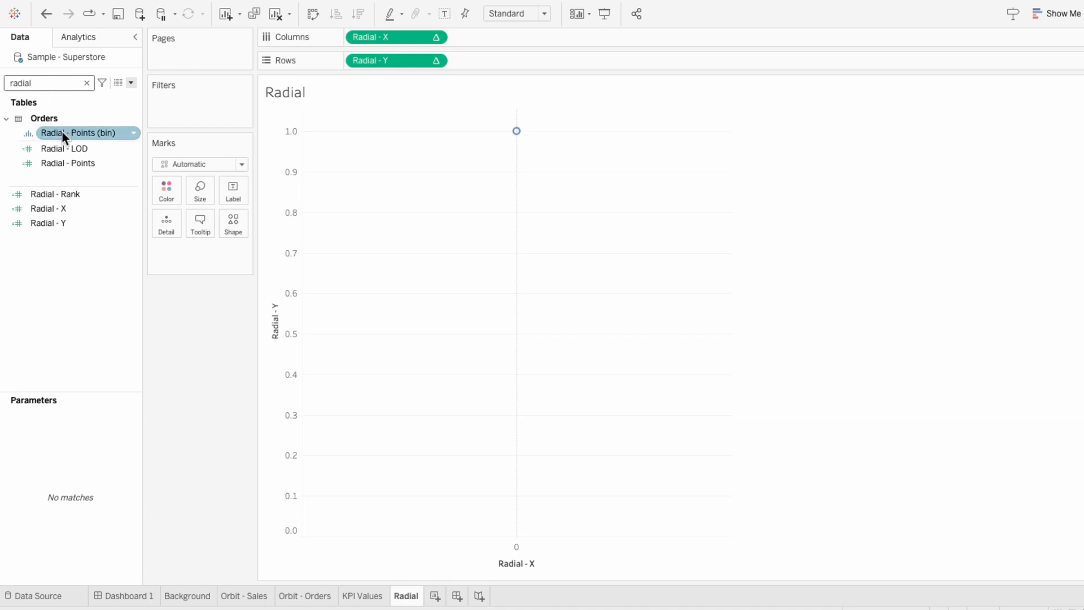
pyautogui.moveTo(62, 131); pyautogui.dragTo(178, 264)
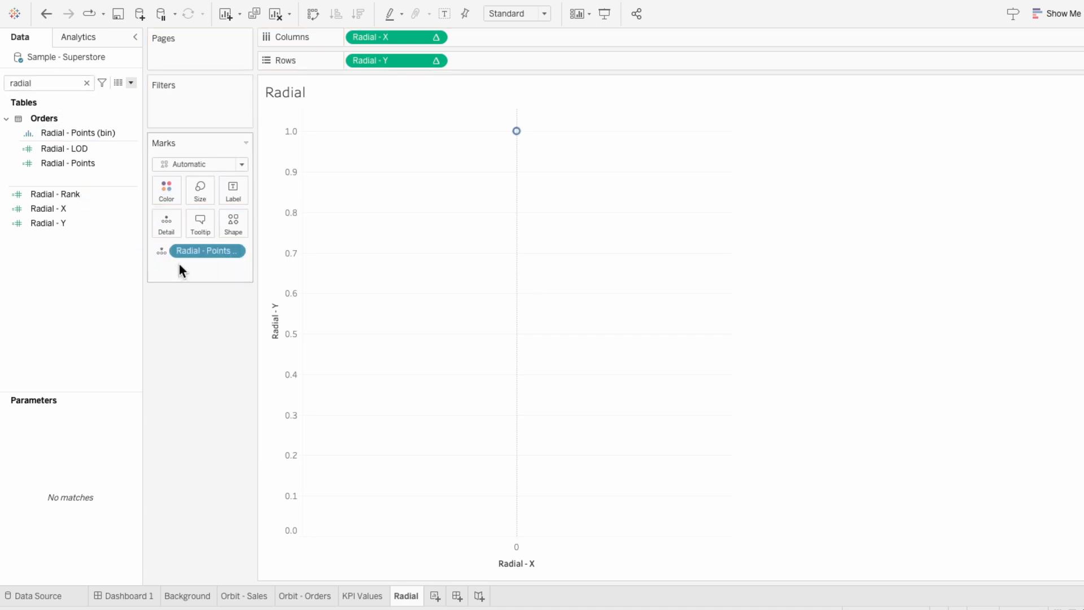
pyautogui.click(194, 165)
pyautogui.click(189, 209)
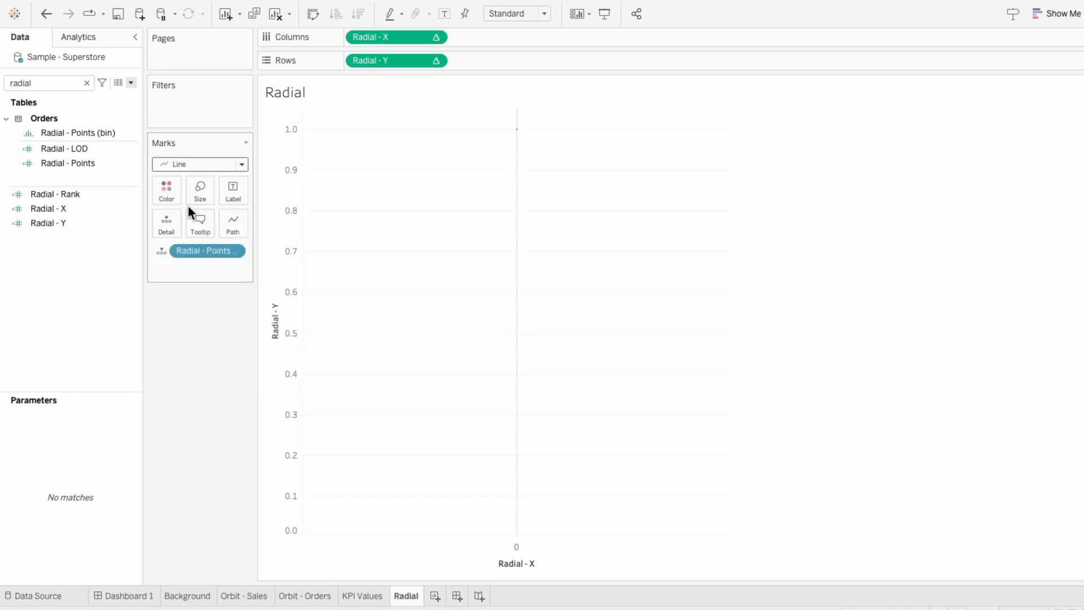
pyautogui.click(161, 250)
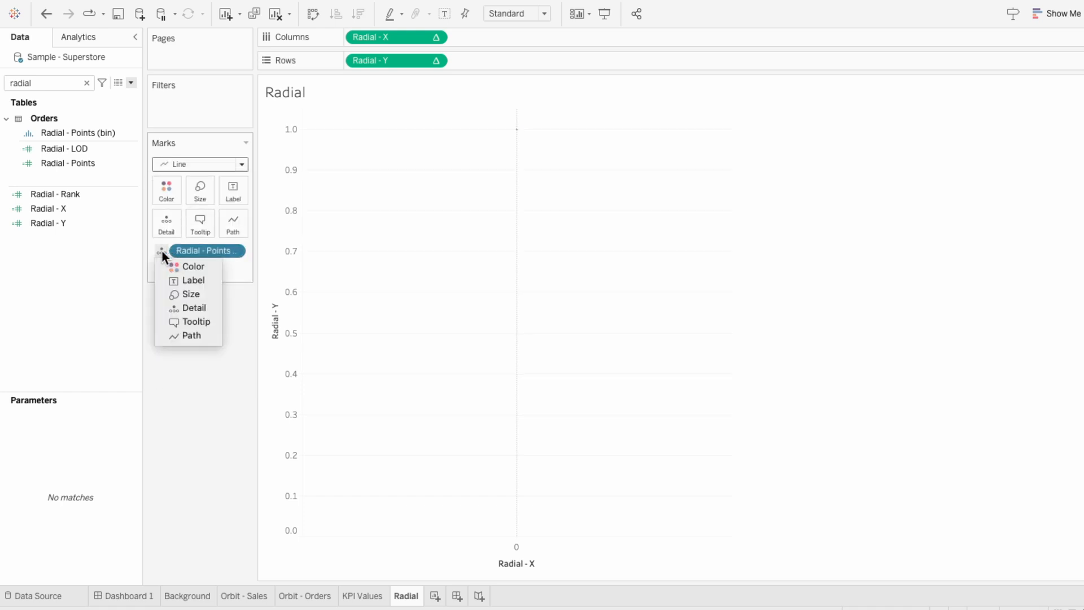
pyautogui.click(185, 334)
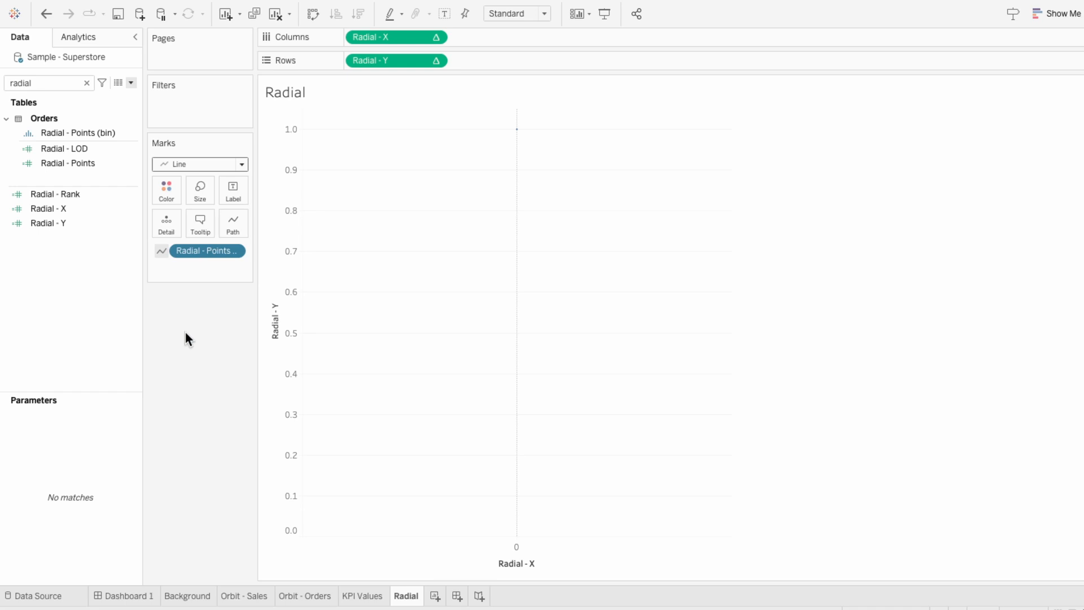
# Compute both the Radial - X and Radial - Y table calculations using Radial - Points (bin)
pyautogui.rightClick(396, 35)
pyautogui.moveTo(444, 182)
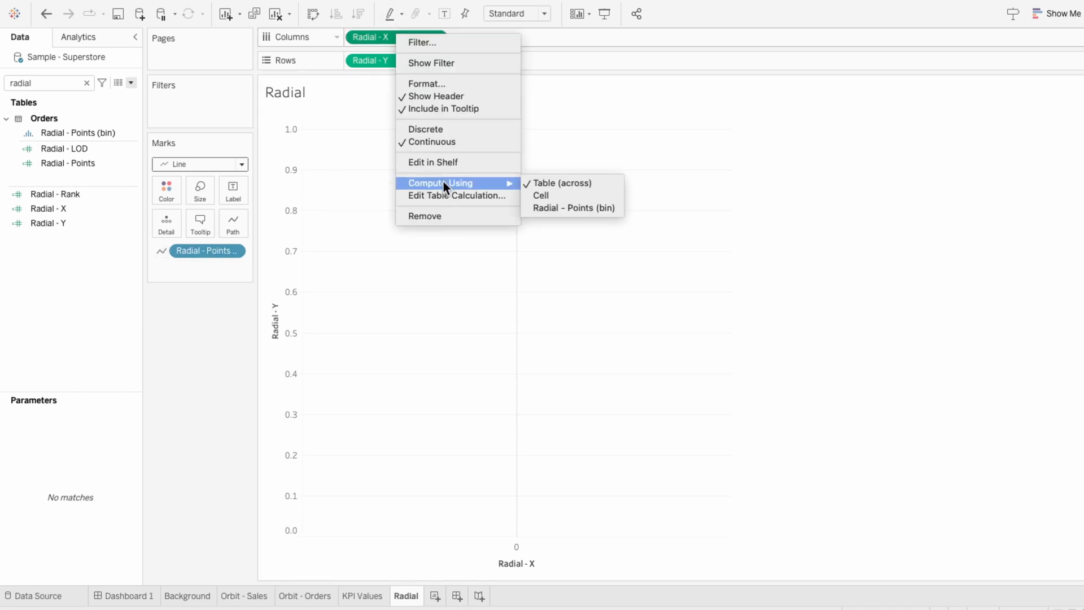
pyautogui.click(560, 208)
pyautogui.rightClick(386, 60)
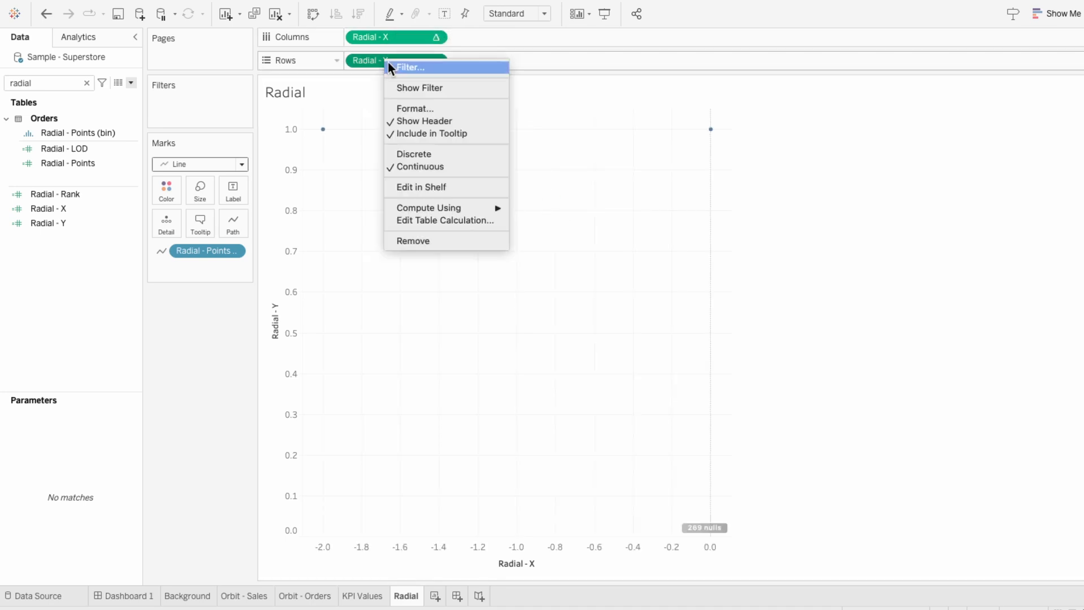
pyautogui.moveTo(445, 207)
pyautogui.click(530, 232)
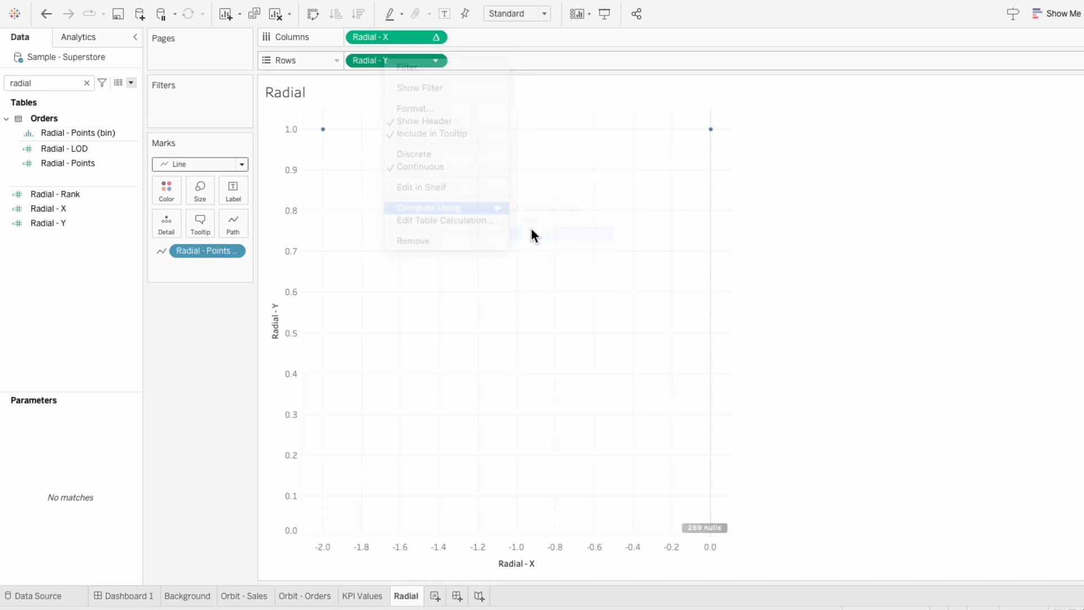
# Search the data fields for "cat" and add Category to the marks as Detail
pyautogui.click(87, 83)
pyautogui.write('cat')
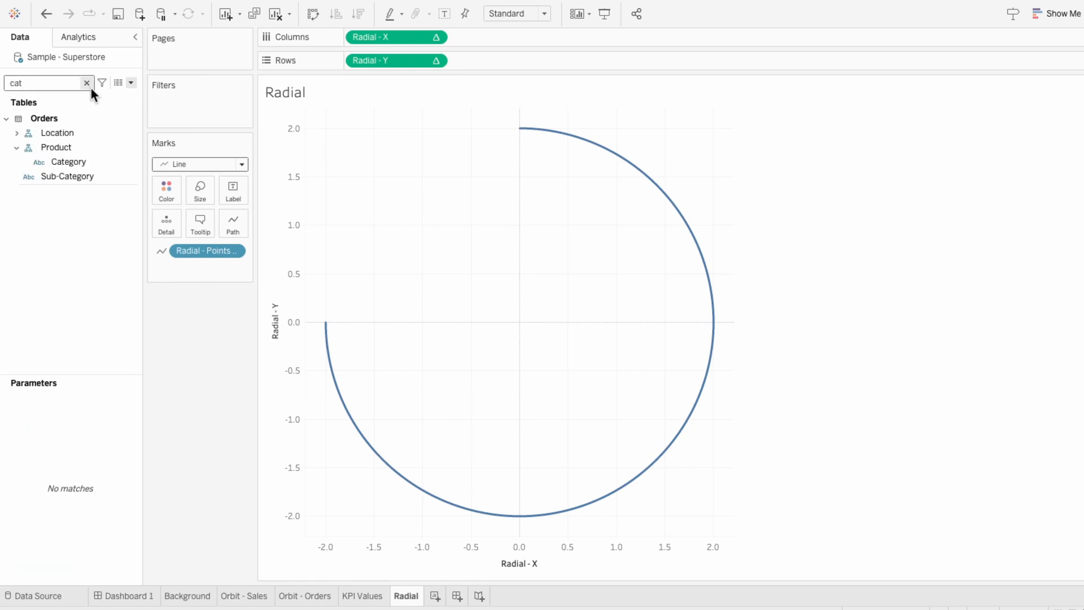
pyautogui.click(78, 162)
pyautogui.moveTo(79, 164); pyautogui.dragTo(186, 273)
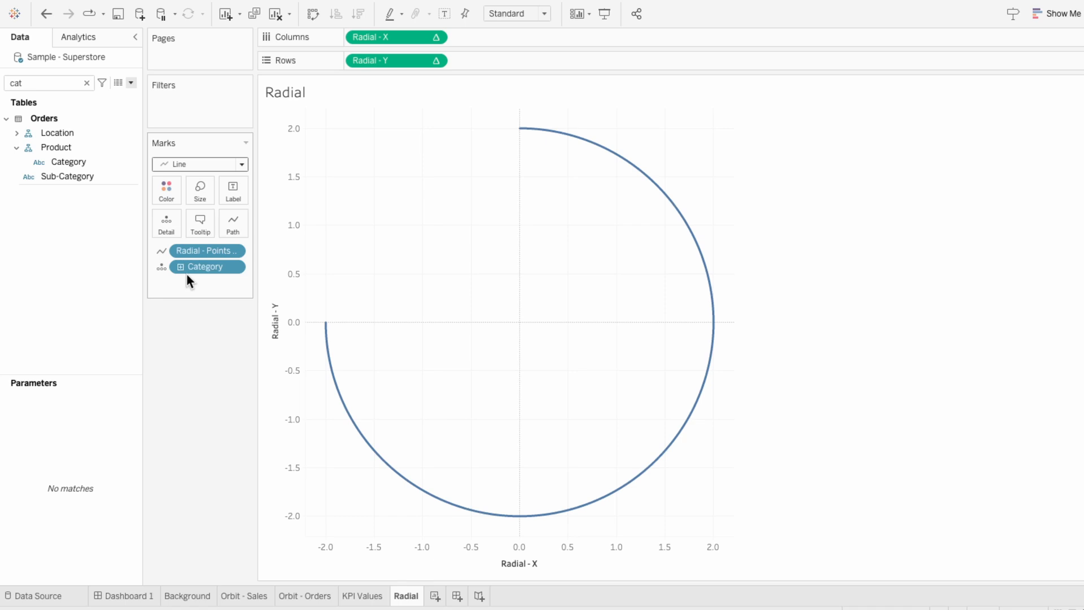
# In the Radial - X table calculation, compute the nested Radial - Rank using Category only instead of Radial - Points (bin)
pyautogui.rightClick(378, 41)
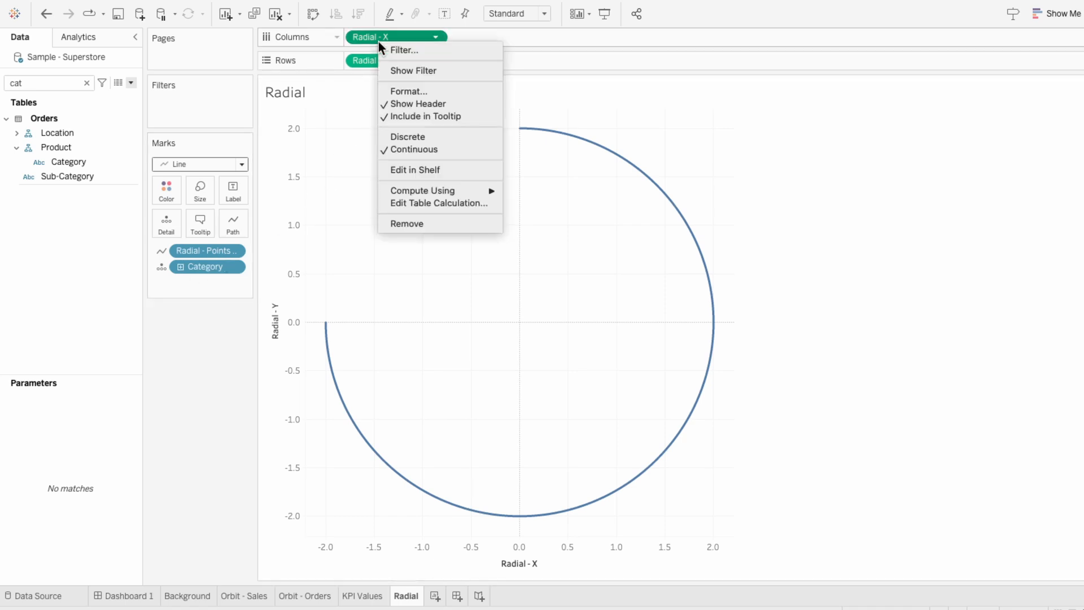
pyautogui.click(410, 203)
pyautogui.click(432, 197)
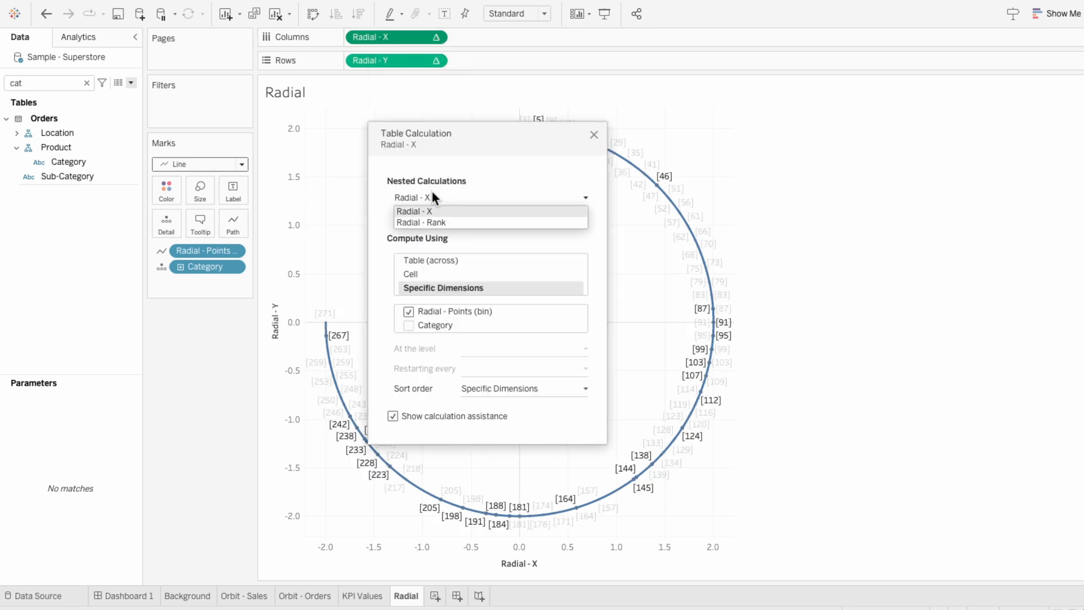
pyautogui.click(432, 222)
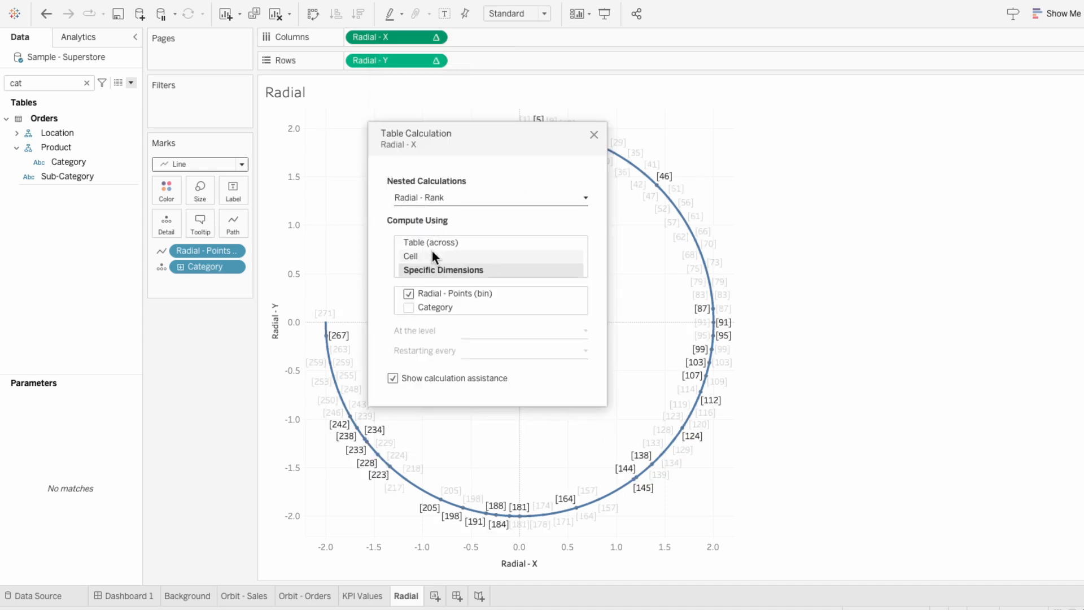
pyautogui.click(438, 291)
pyautogui.click(438, 307)
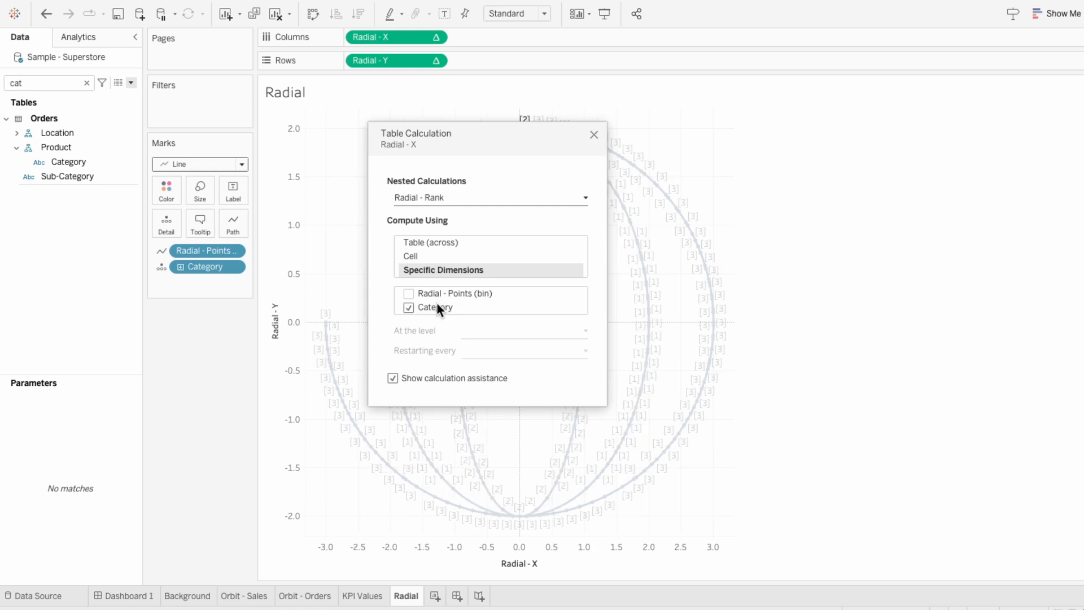
pyautogui.click(594, 135)
# In the Radial - Y table calculation, compute the nested Radial - Rank using Category only instead of Radial - Points (bin)
pyautogui.rightClick(410, 63)
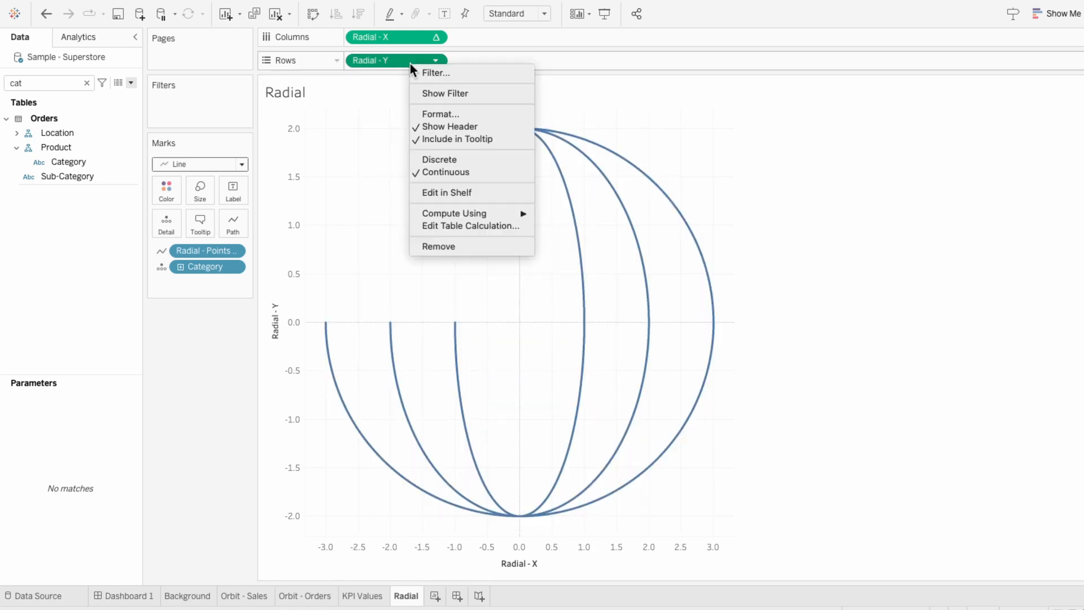
pyautogui.click(462, 225)
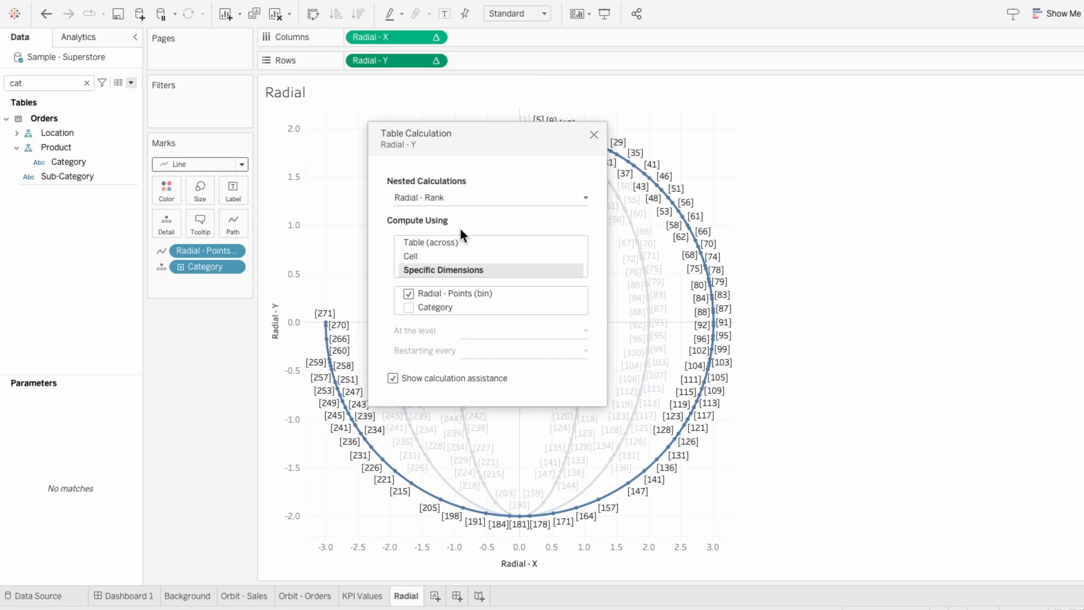
pyautogui.click(435, 294)
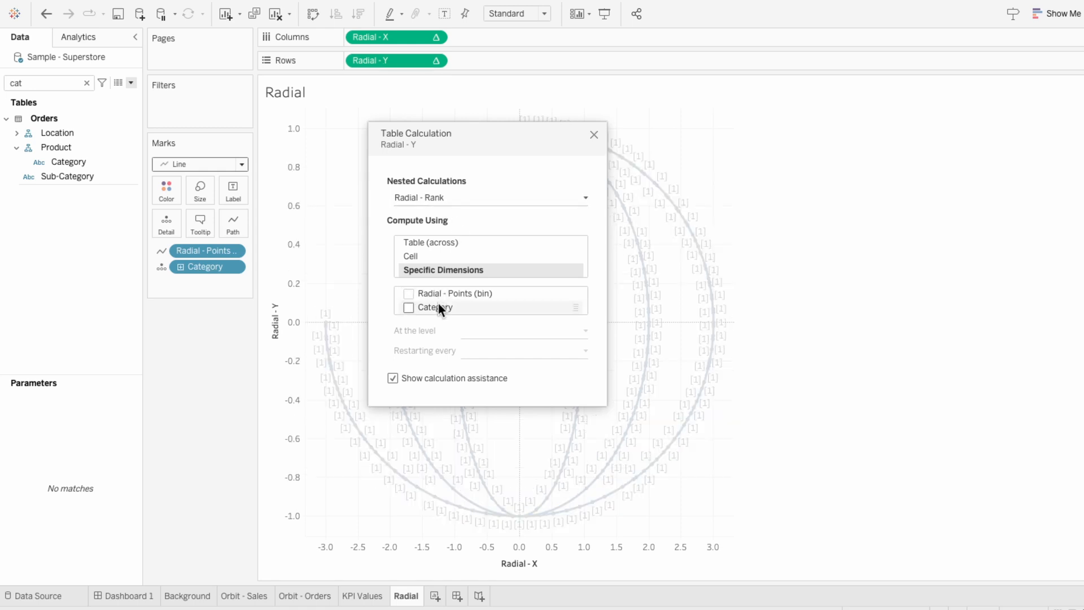
pyautogui.click(438, 306)
pyautogui.click(593, 136)
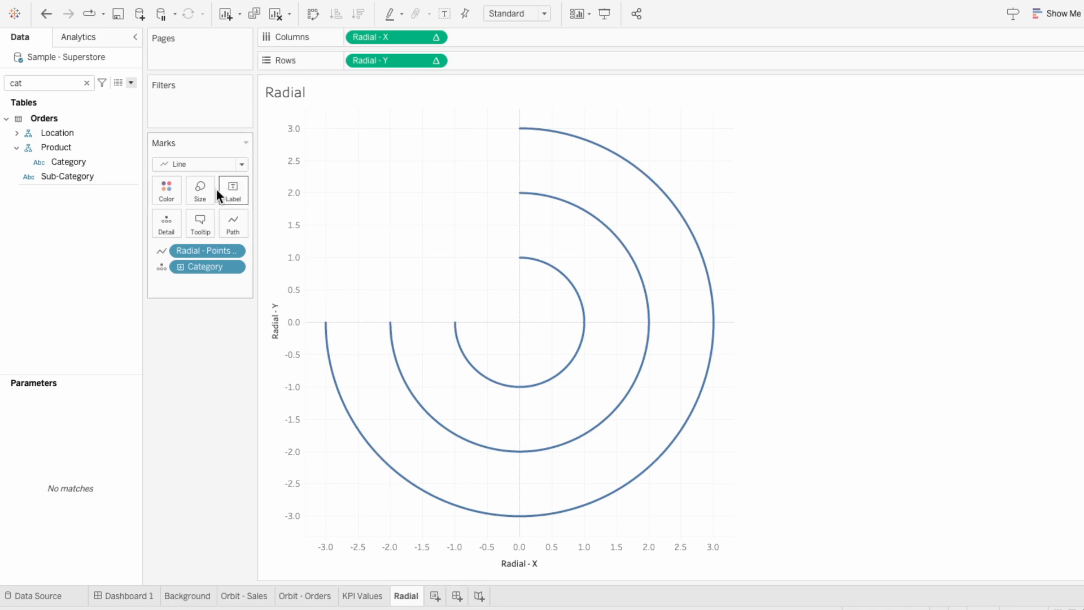
# Increase the line thickness of the radial arcs
pyautogui.click(194, 193)
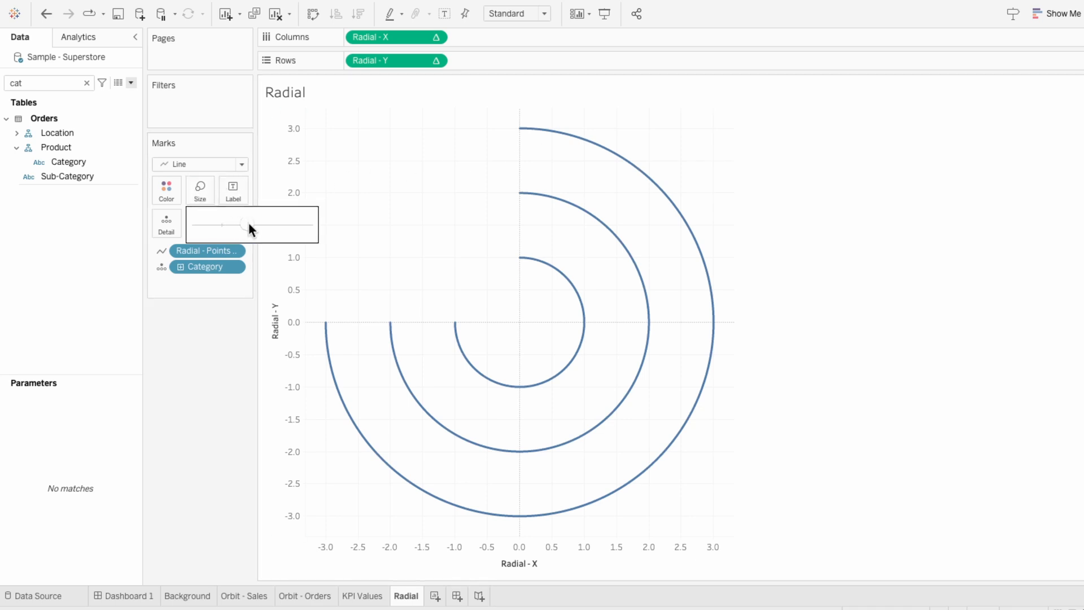
pyautogui.moveTo(249, 223); pyautogui.dragTo(287, 228)
# Try orange and red as the color of the radial arcs and return them to blue
pyautogui.click(169, 192)
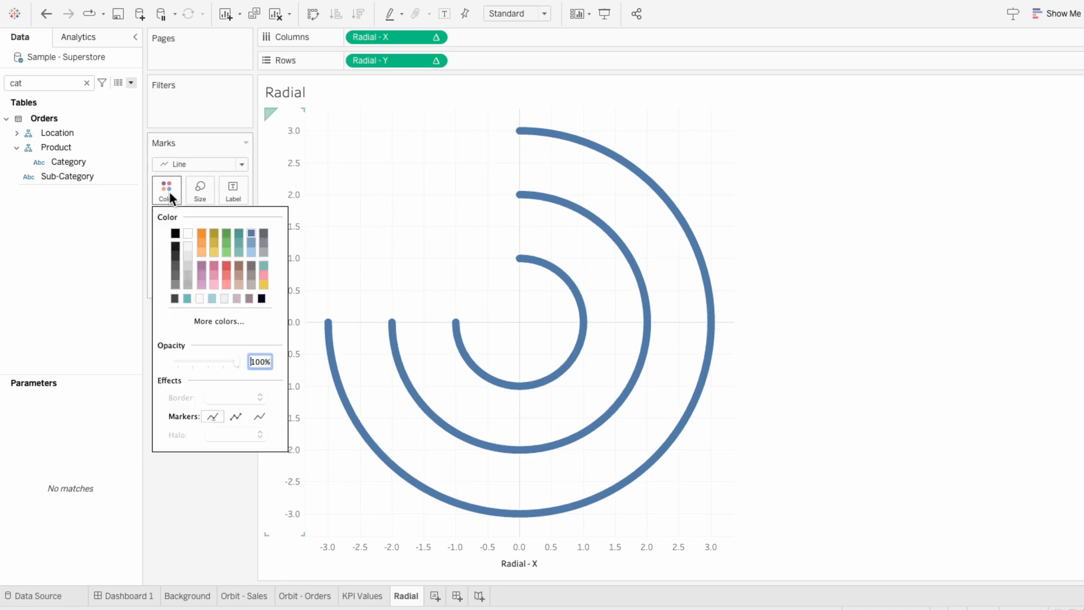
pyautogui.click(200, 231)
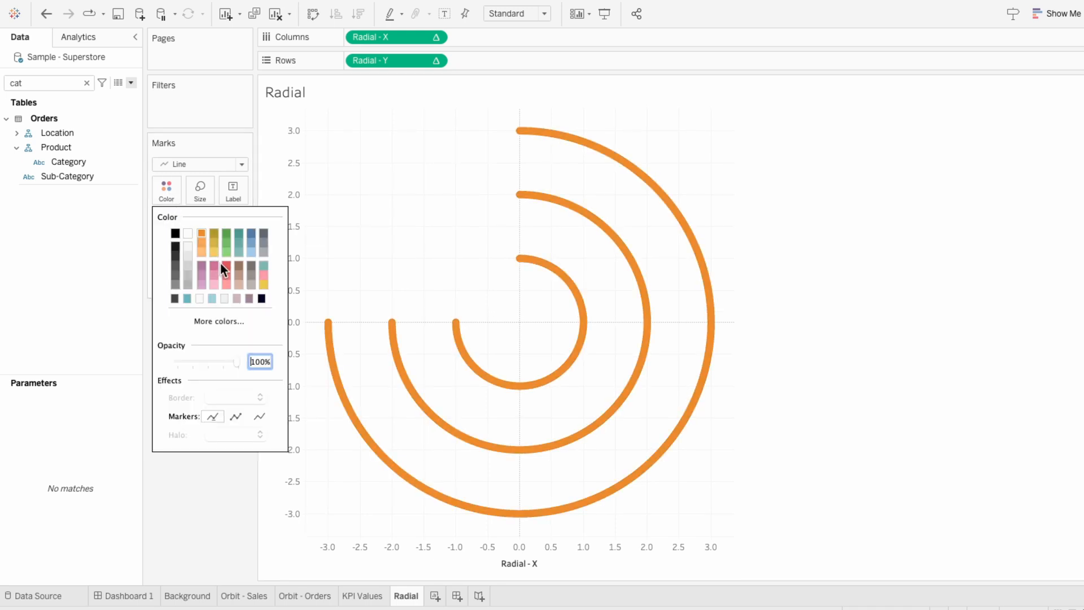
pyautogui.click(225, 266)
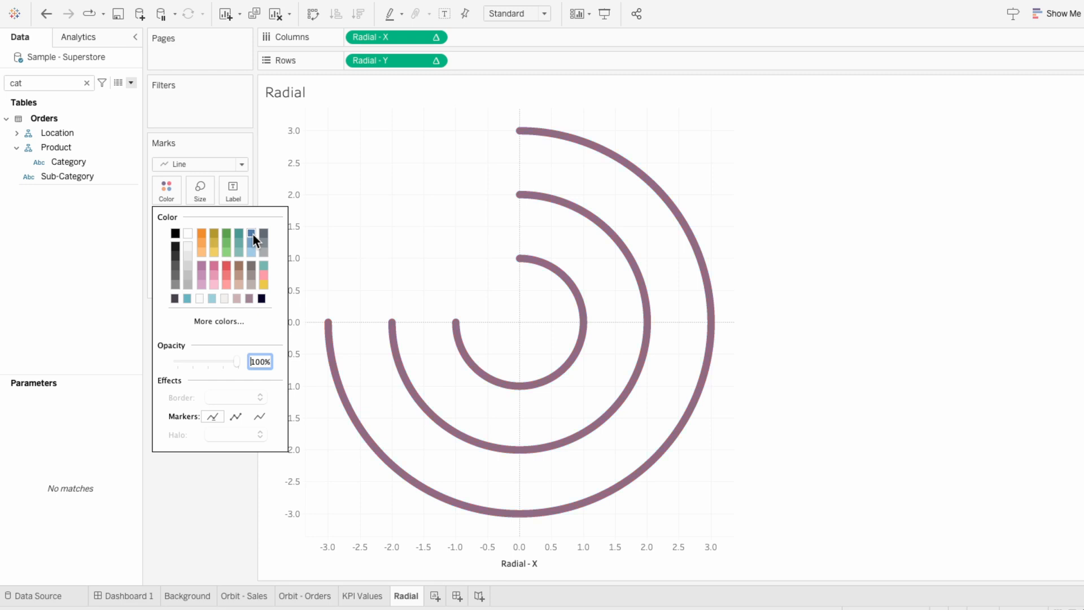
pyautogui.click(255, 197)
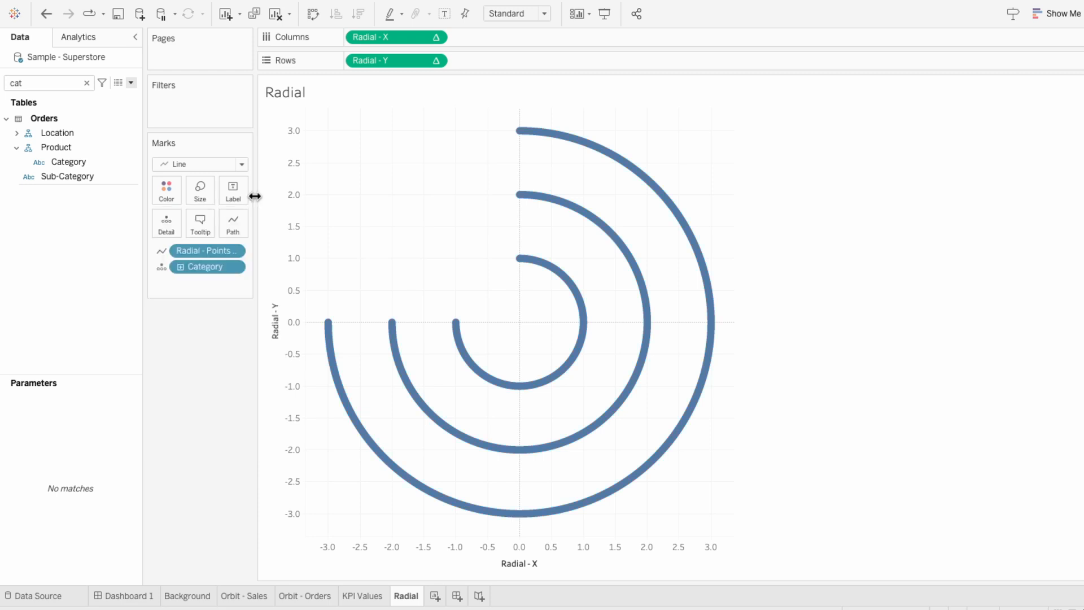
# Color the arcs by Category and assign light neutral shades from the UI palette to Furniture, Office Supplies and Technology
pyautogui.click(161, 269)
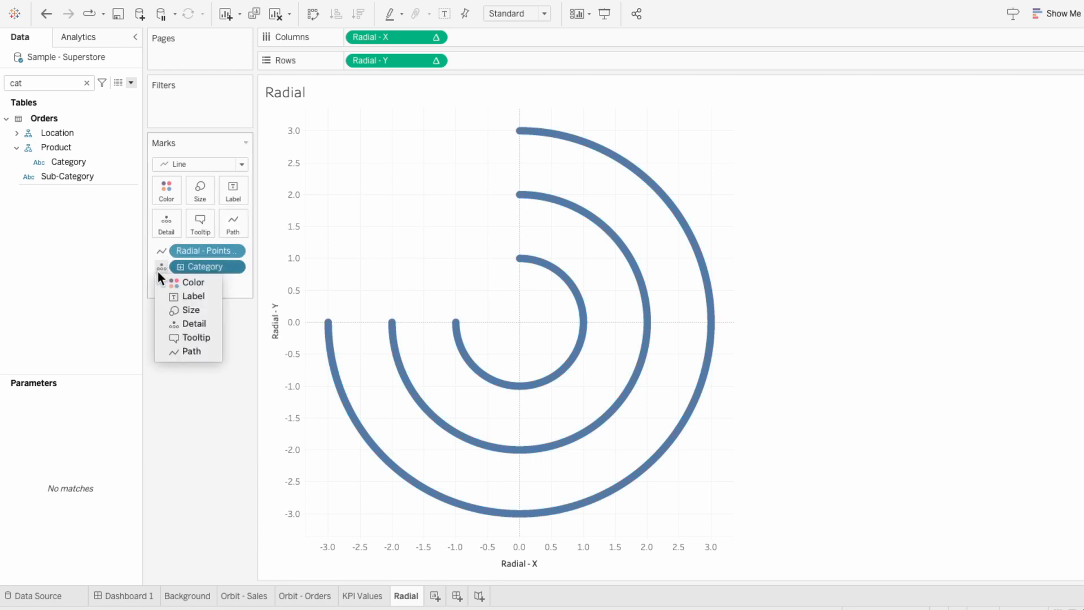
pyautogui.click(168, 279)
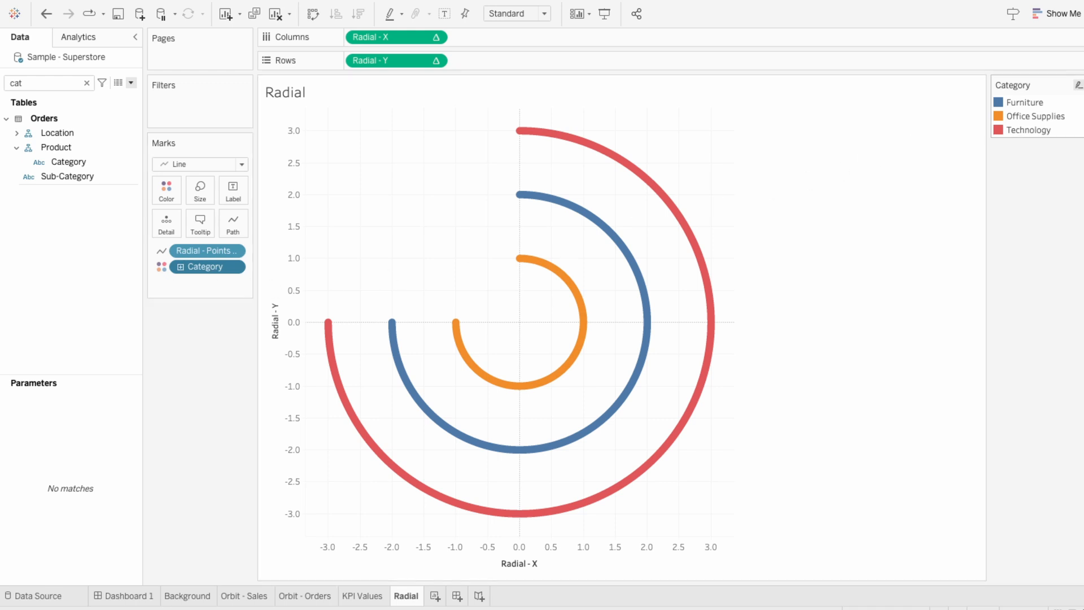
pyautogui.click(1083, 85)
pyautogui.click(1082, 99)
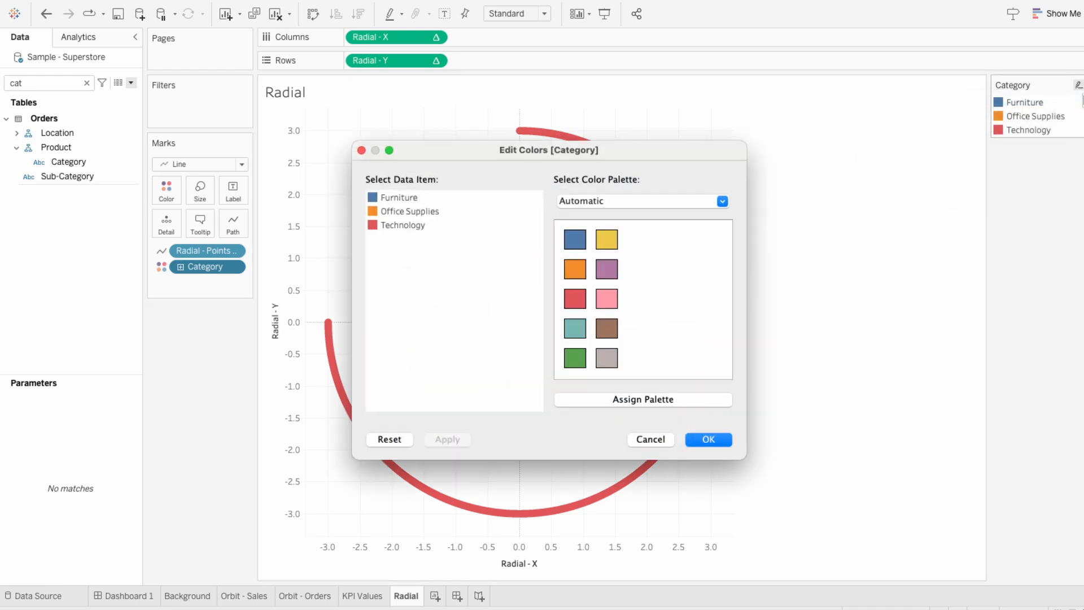
pyautogui.click(614, 199)
pyautogui.click(586, 510)
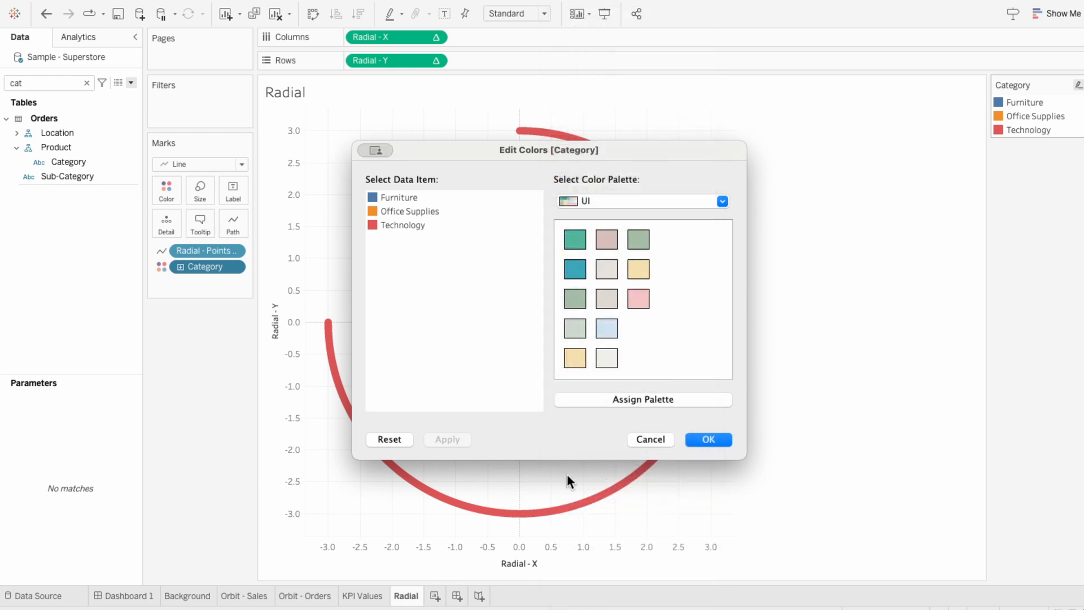
pyautogui.click(607, 362)
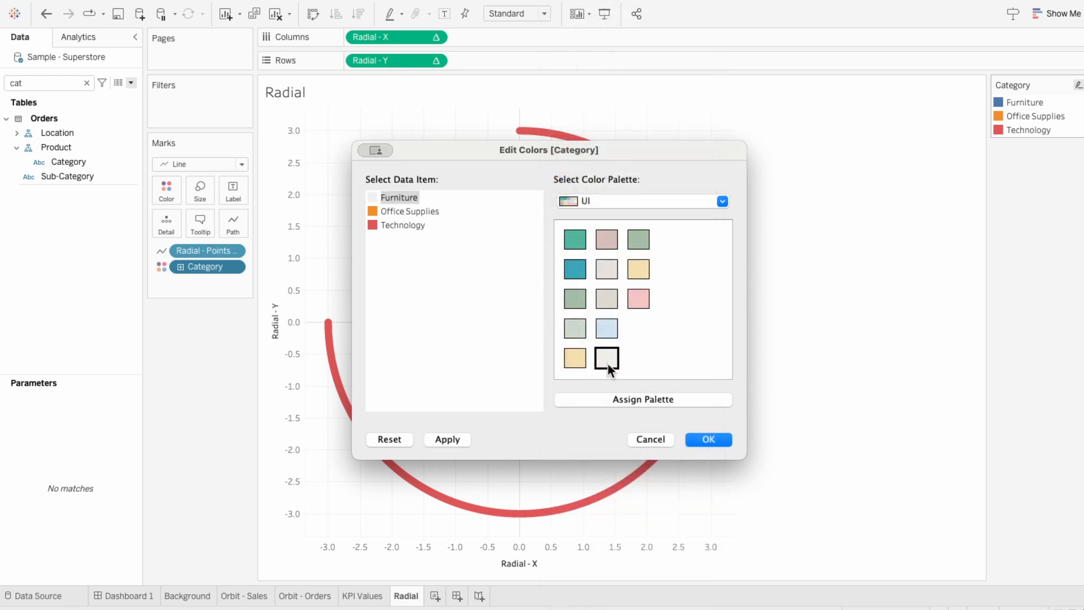
pyautogui.click(607, 271)
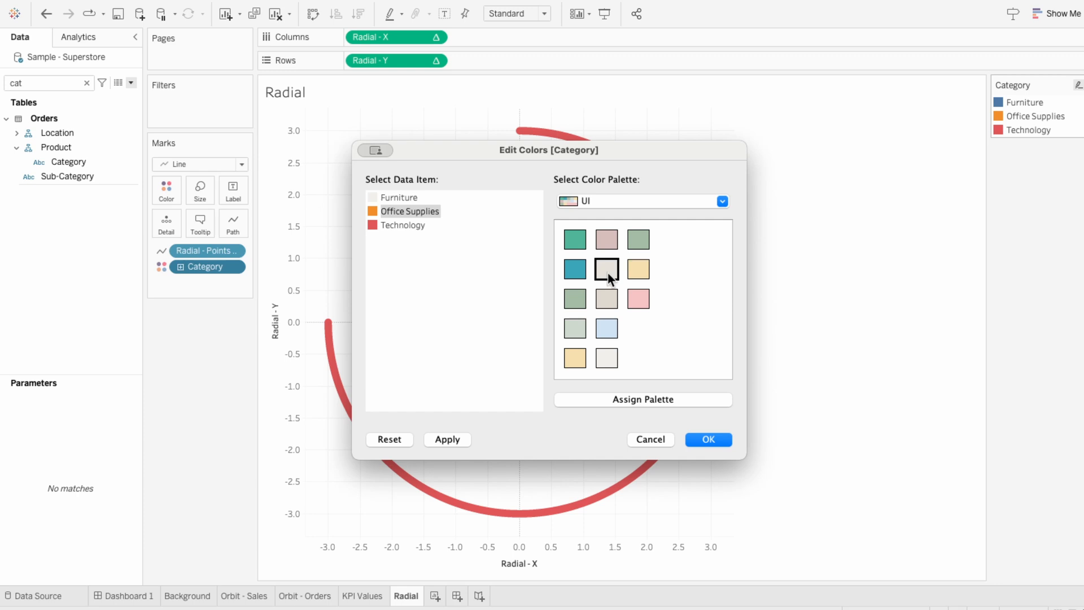
pyautogui.click(425, 227)
pyautogui.click(598, 304)
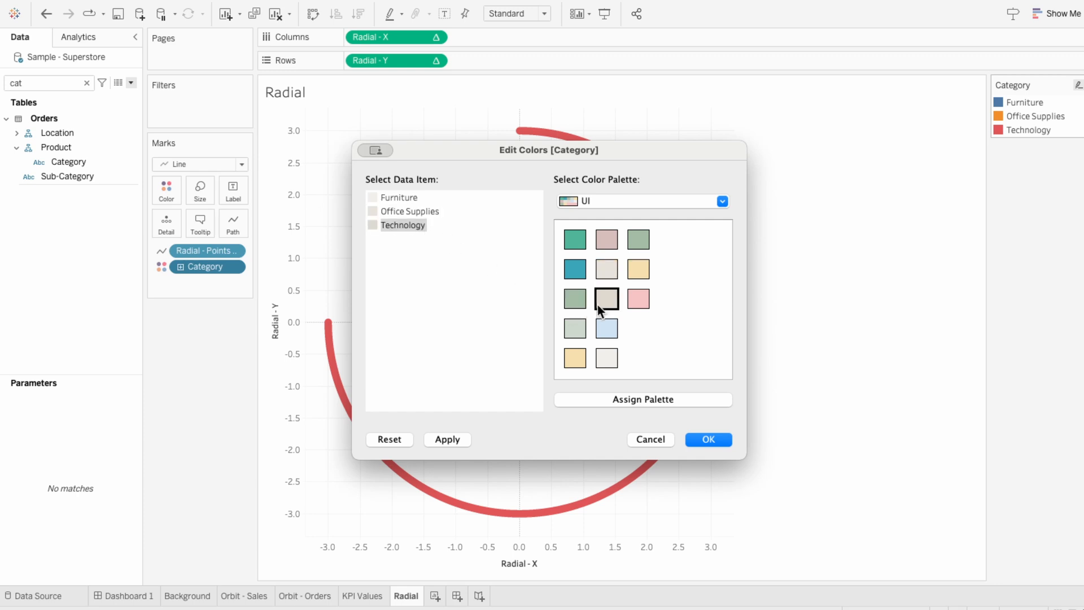
pyautogui.click(703, 435)
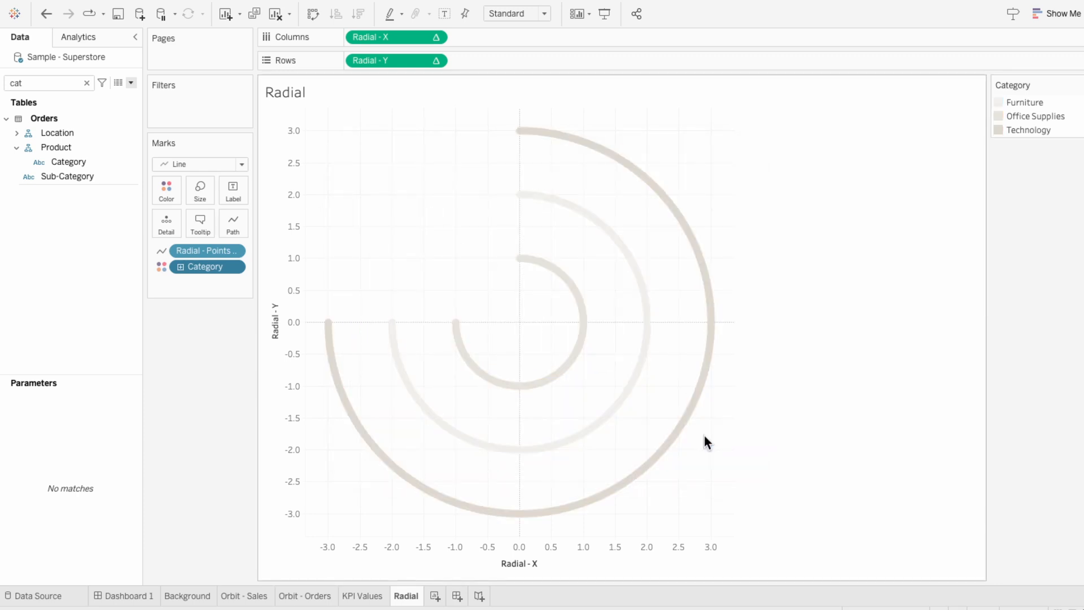
# Add a second Category field to the marks and use it as the arcs' label
pyautogui.moveTo(65, 164); pyautogui.dragTo(167, 266)
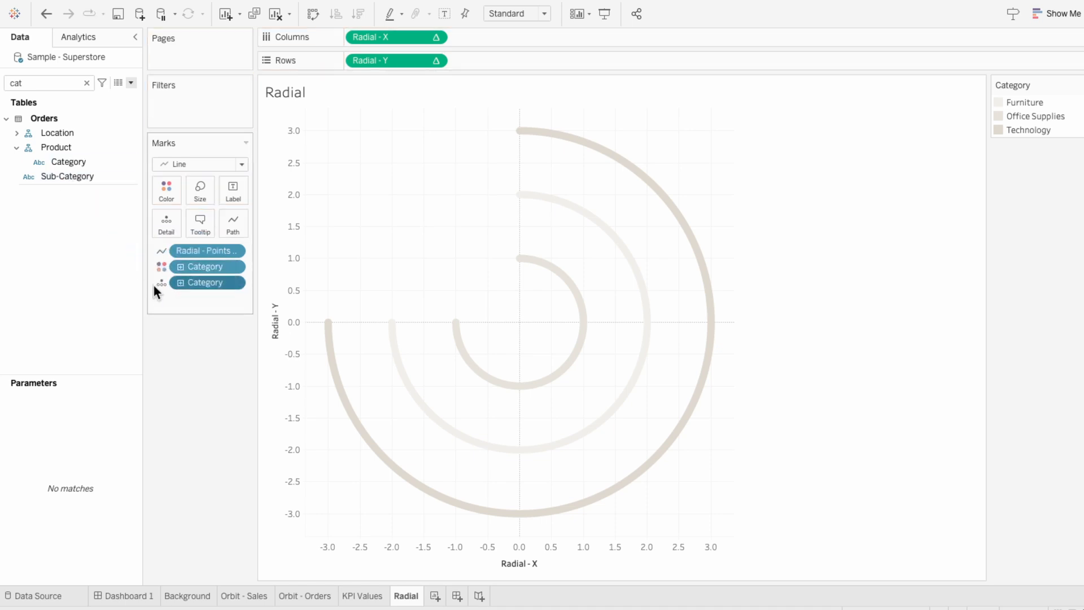
pyautogui.click(161, 284)
pyautogui.click(168, 313)
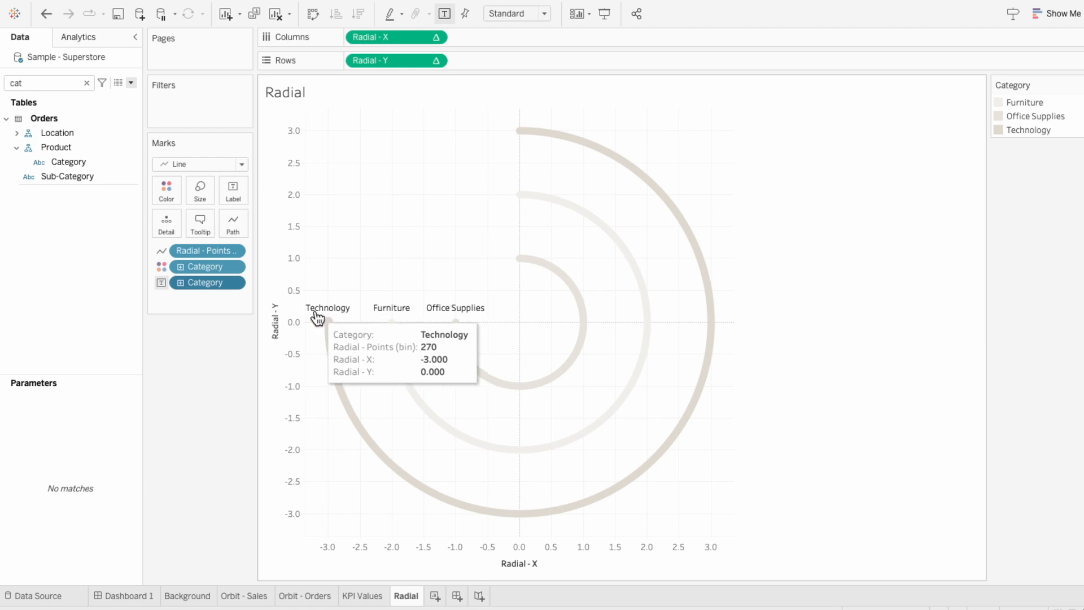
# Create a calculated field named "Category - Abr."
pyautogui.click(130, 83)
pyautogui.click(134, 90)
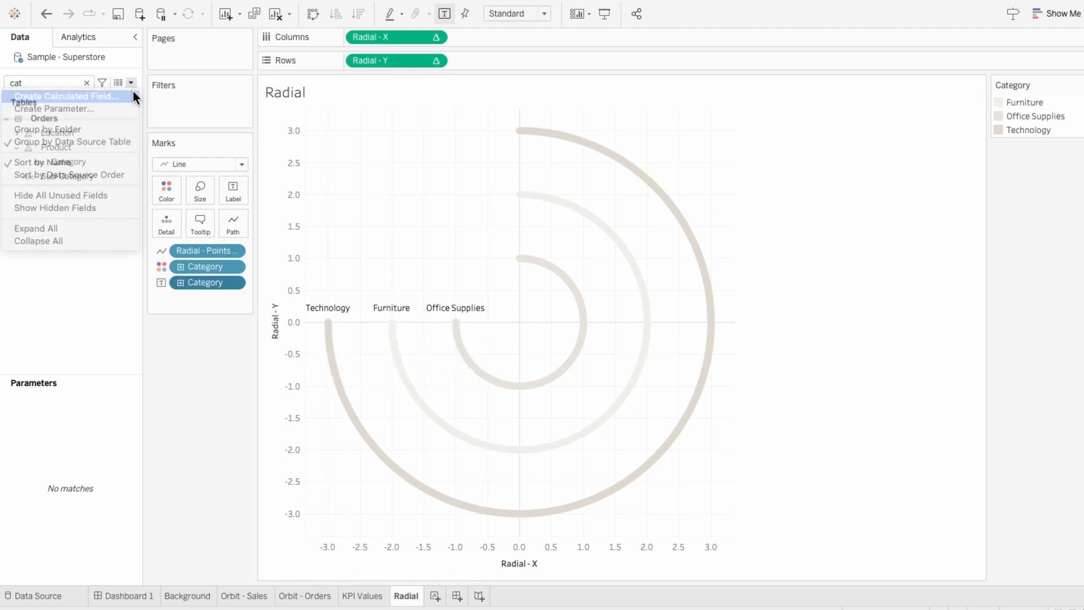
pyautogui.write('Category -')
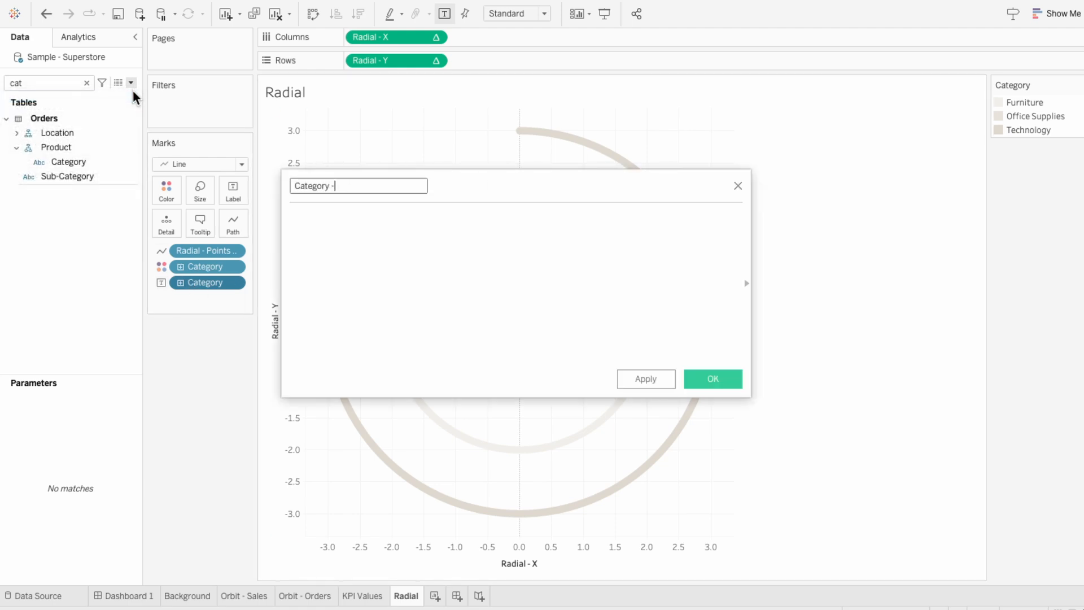
pyautogui.write(' Abr.')
pyautogui.press('Tab')
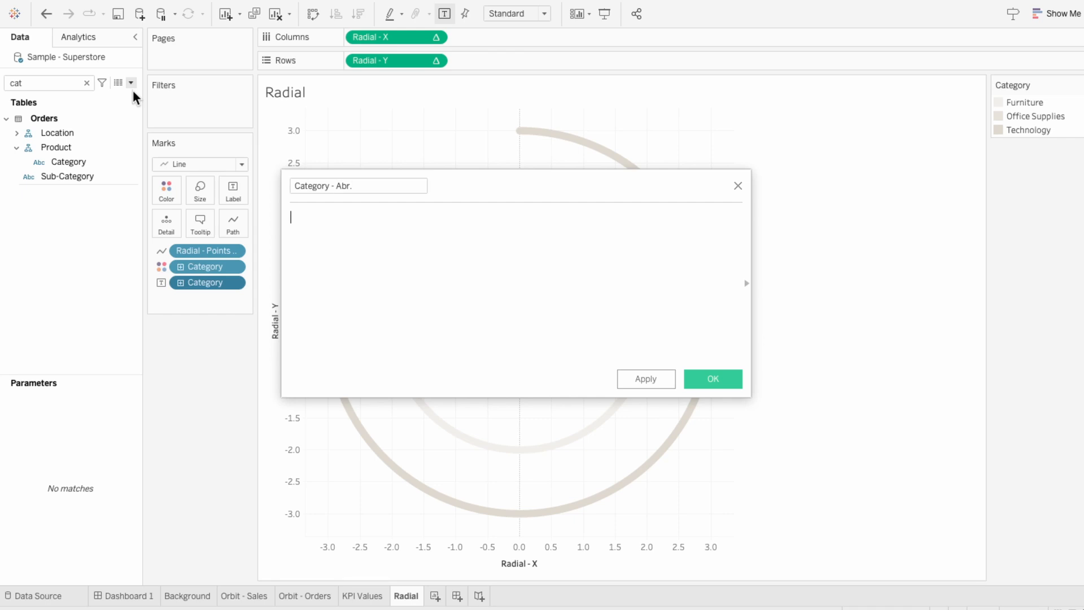
# Begin the formula with the condition IF [Category] = "Furniture" THEN "Furn"
pyautogui.write('IF cate')
pyautogui.press('Return')
pyautogui.write('= "Furni')
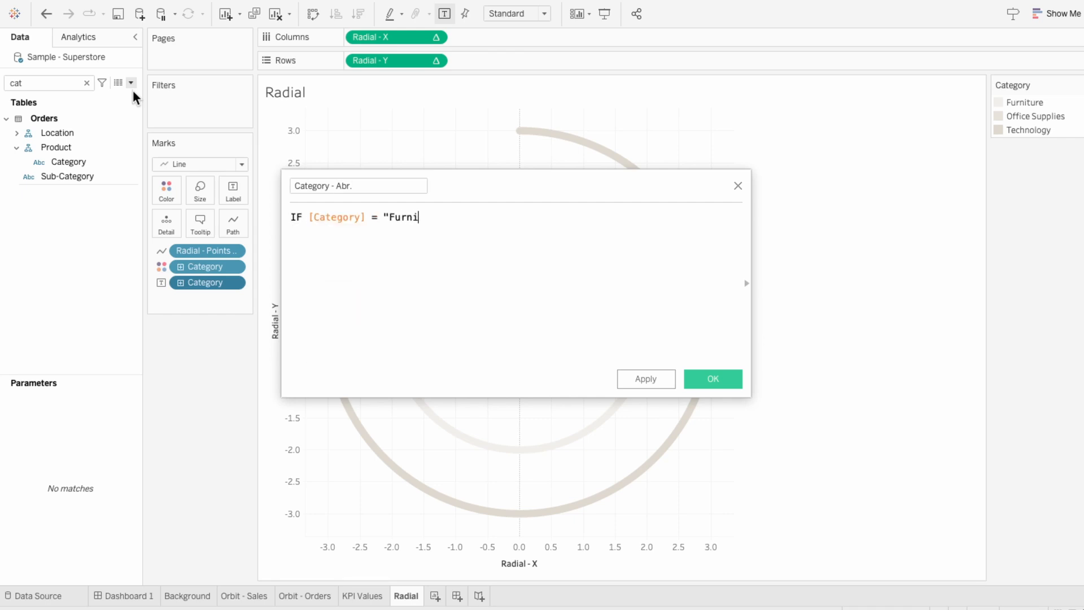
pyautogui.write('ture" THEN "Furn"')
# Add ELSEIF branches returning "Sup" for "Office Supplies" and "Tech" for "Technology", close the formula with END and save the field
pyautogui.press('Return')
pyautogui.write('EL')
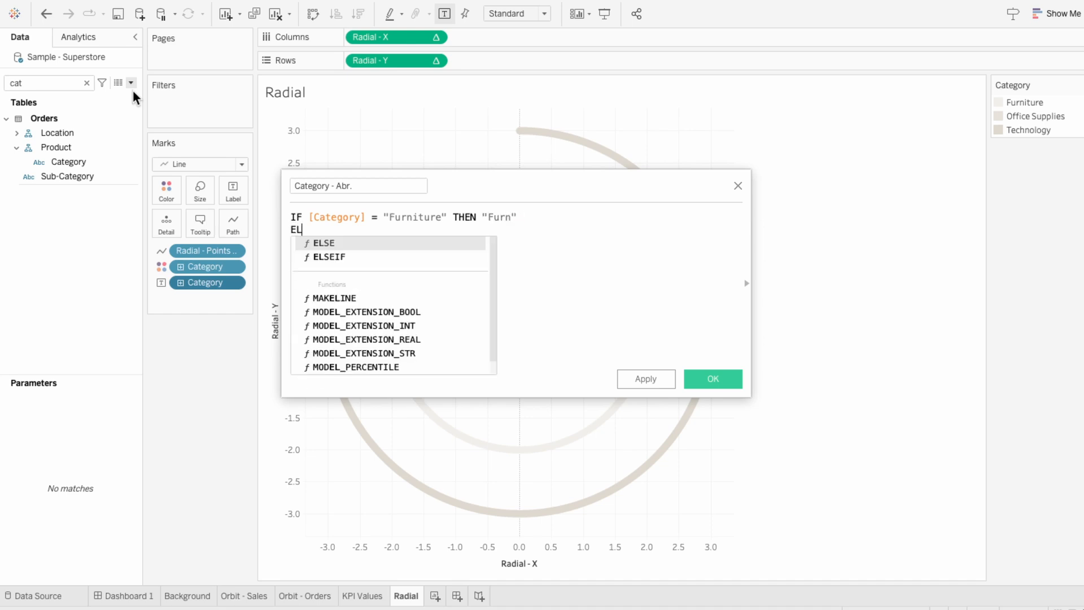
pyautogui.write('SEIF [Category] = "Offic')
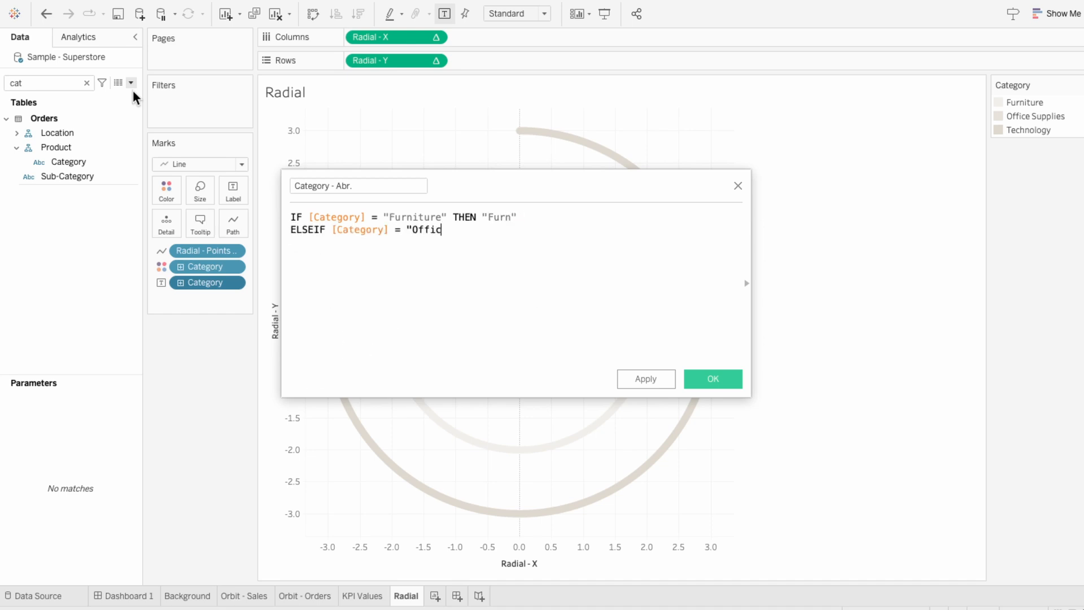
pyautogui.write('e Supplies" THEN "Sup"')
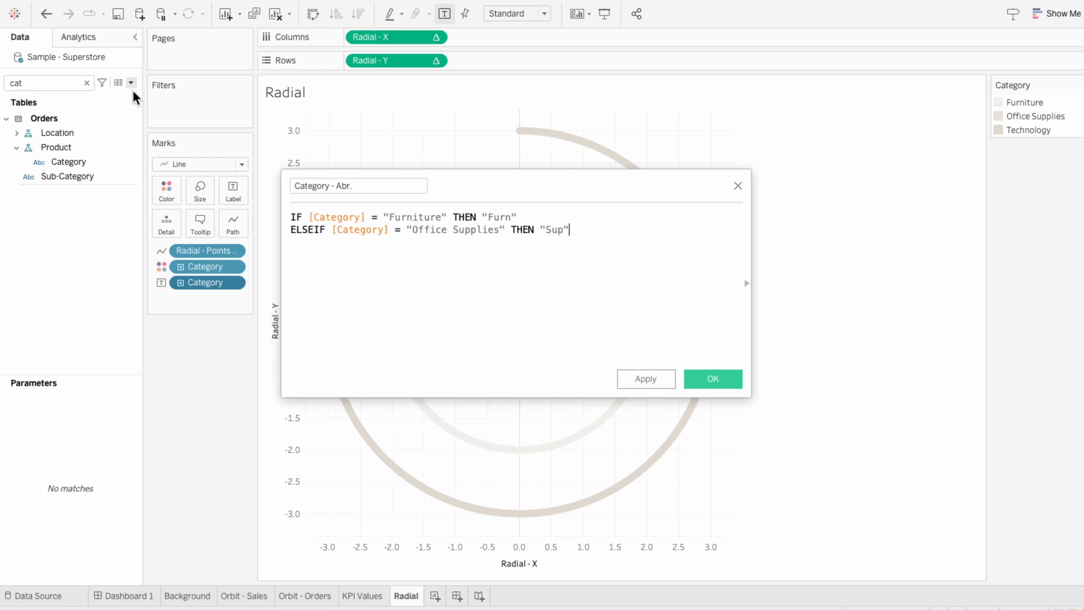
pyautogui.press('Return')
pyautogui.write('ELSEIF [Category] = "Technology" THEN "Tech" ')
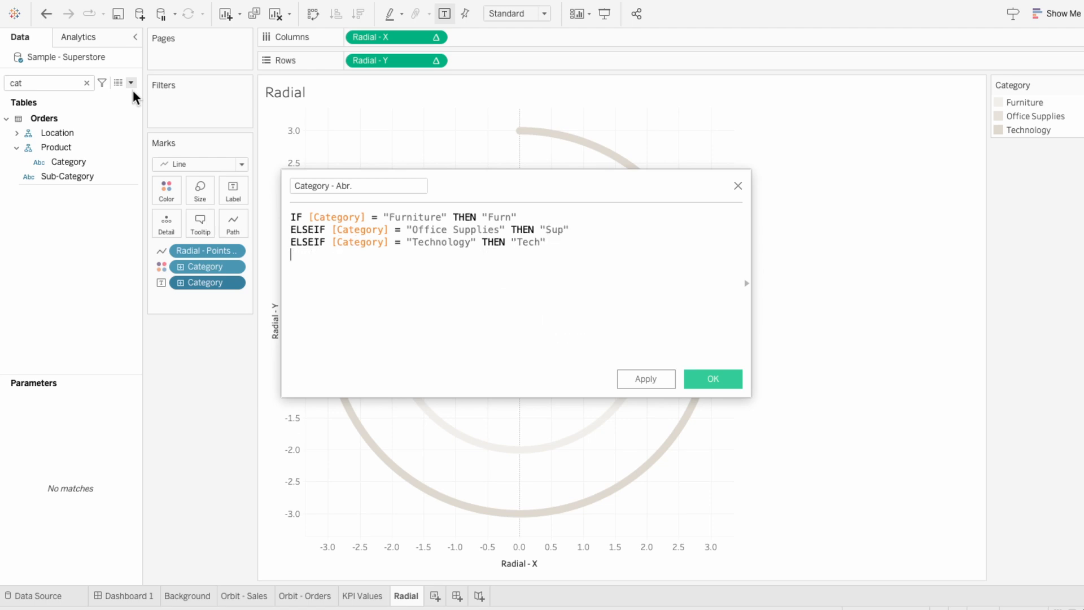
pyautogui.write('END')
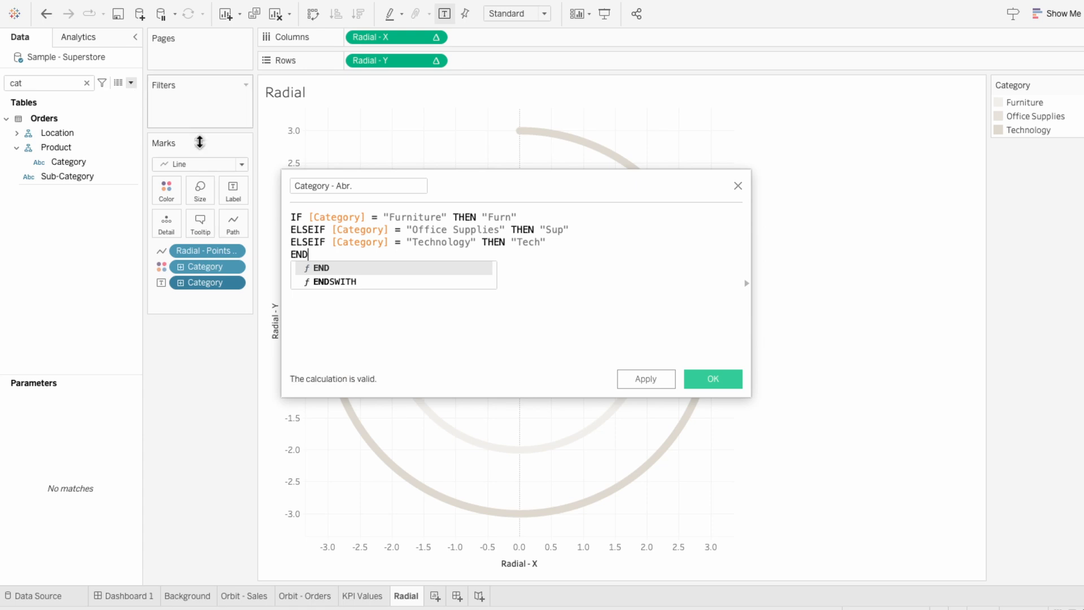
pyautogui.click(518, 303)
pyautogui.click(715, 377)
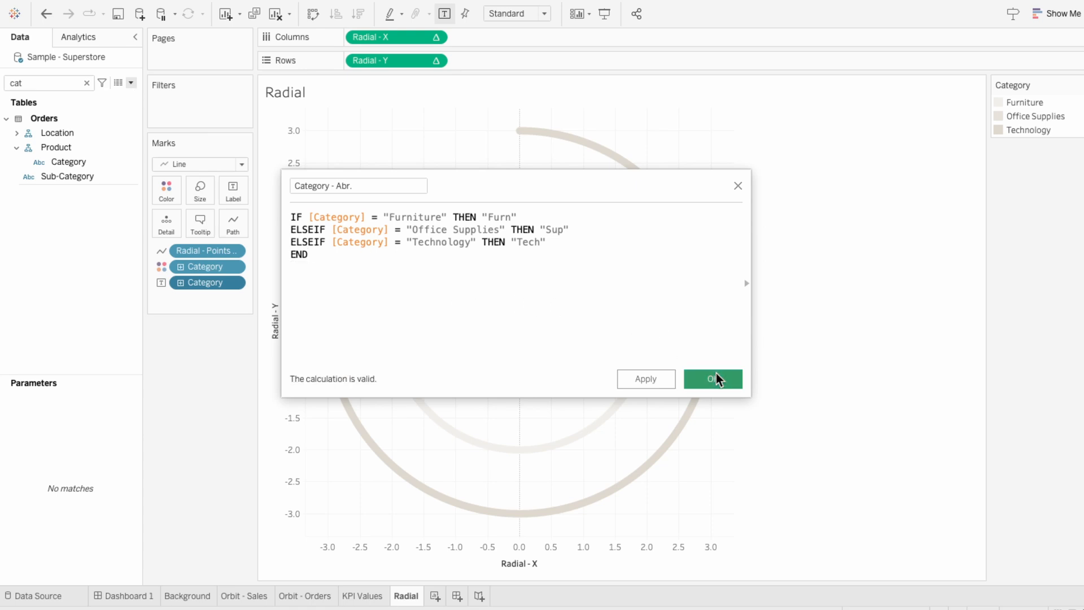
# Replace Category with Category - Abr. on both the label and the color of the marks
pyautogui.moveTo(102, 136); pyautogui.dragTo(214, 284)
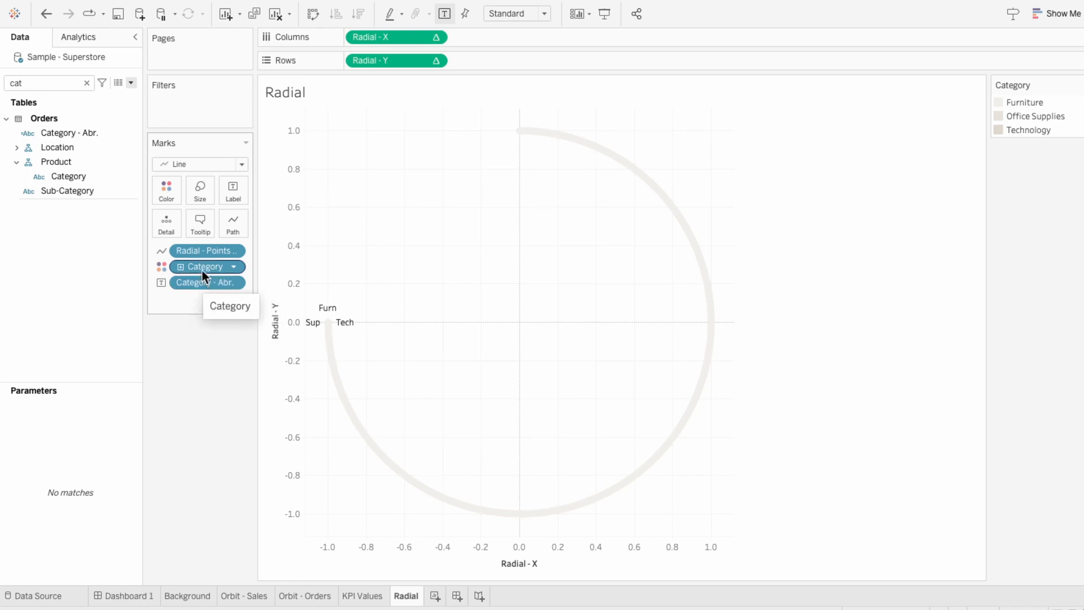
pyautogui.moveTo(68, 134); pyautogui.dragTo(218, 270)
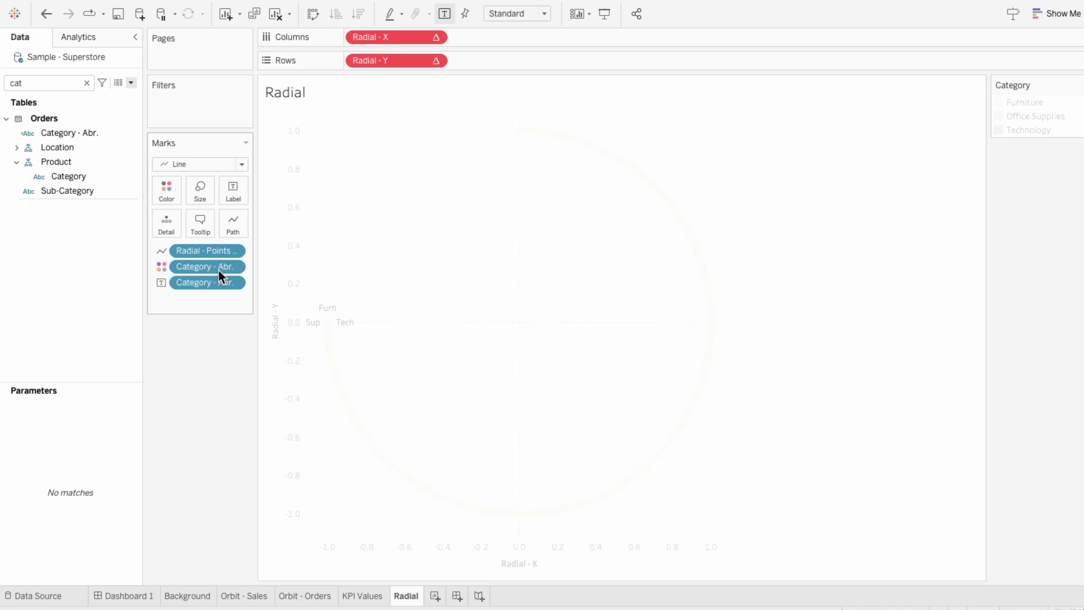
# Set the Radial - Rank nested table calculation of Radial - X to compute using Category - Abr. instead of Category
pyautogui.rightClick(404, 42)
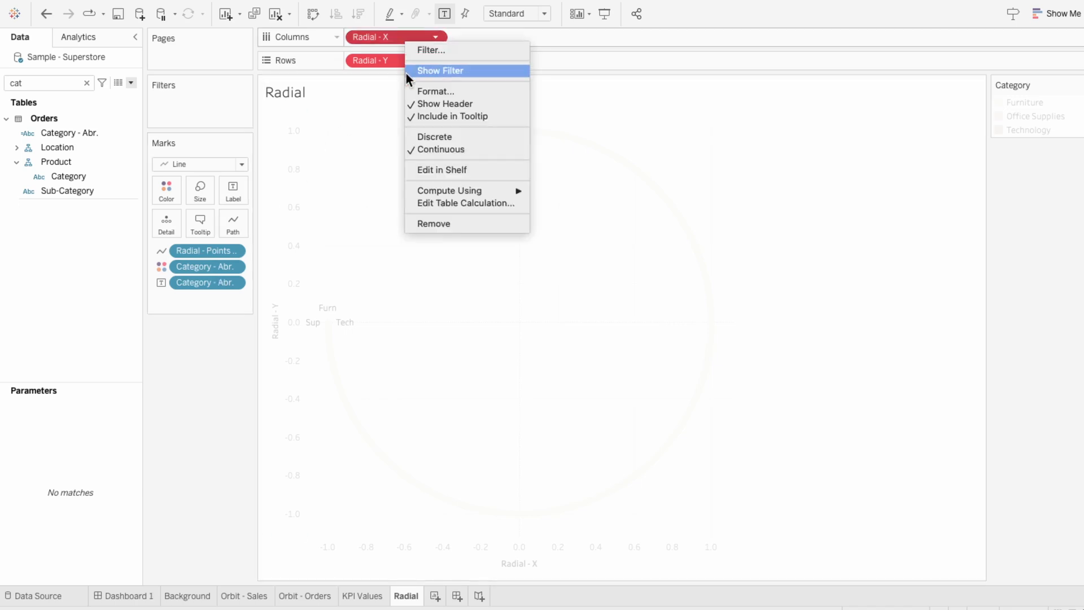
pyautogui.click(426, 198)
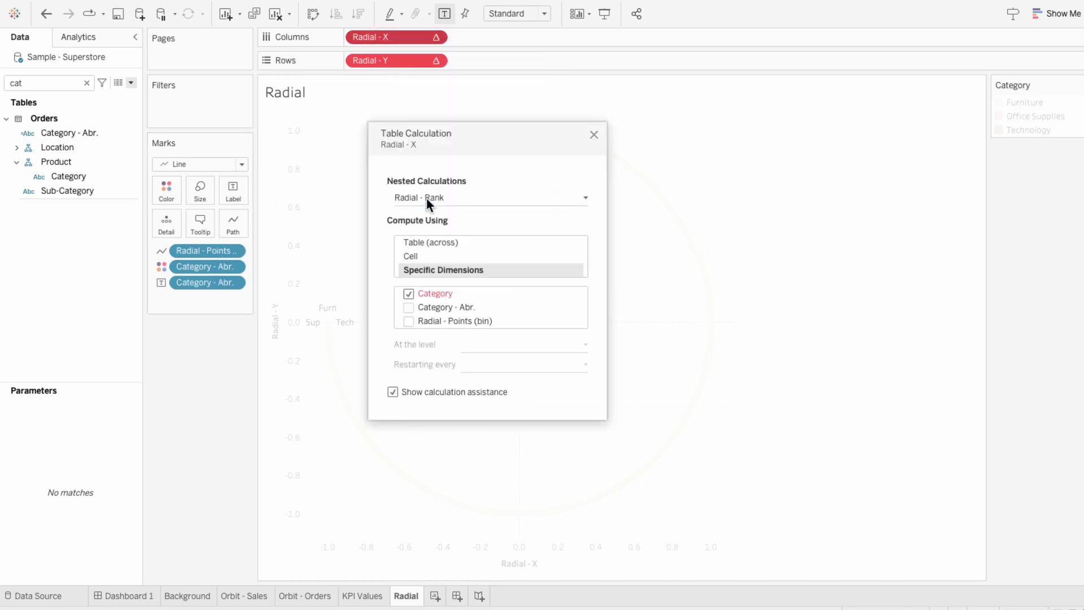
pyautogui.click(438, 289)
pyautogui.click(438, 292)
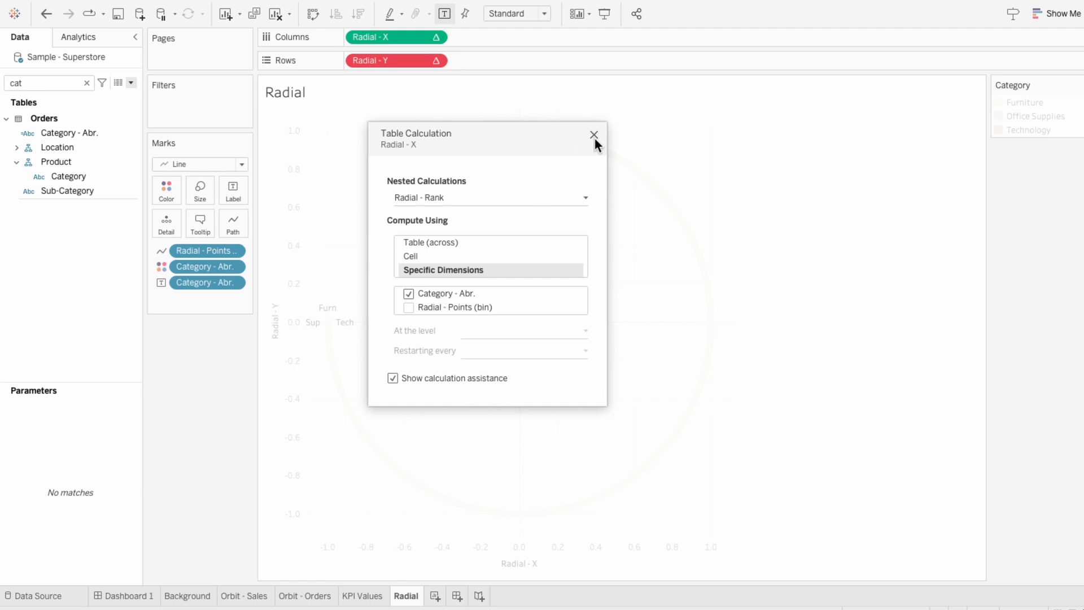
pyautogui.click(594, 135)
# Set the Radial - Rank nested table calculation of Radial - Y to compute using Category - Abr. instead of Category
pyautogui.rightClick(359, 59)
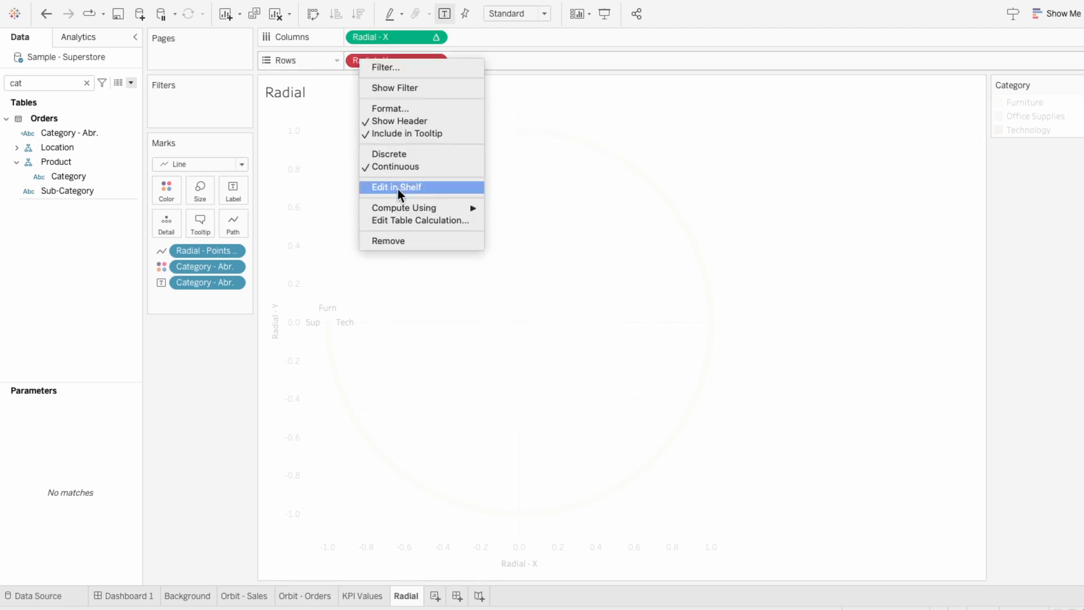
pyautogui.click(405, 220)
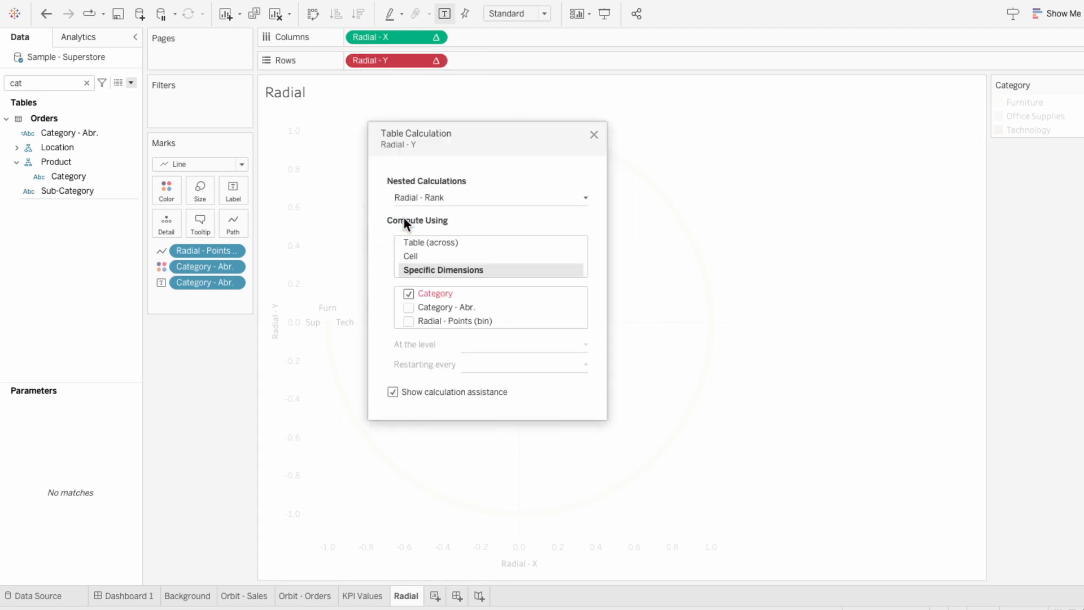
pyautogui.click(424, 292)
pyautogui.click(424, 293)
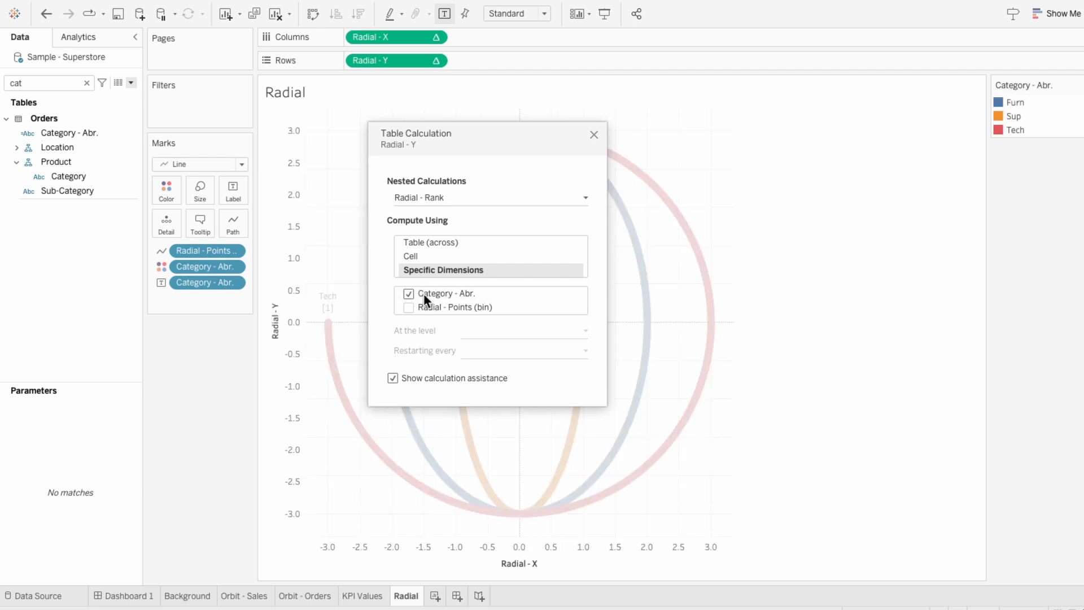
pyautogui.click(594, 139)
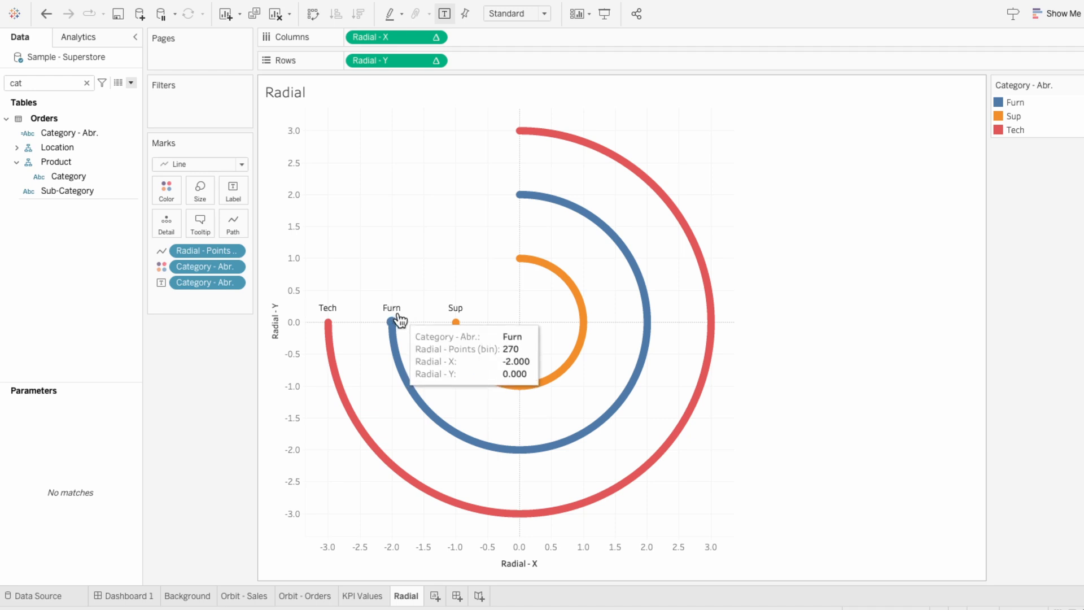
pyautogui.moveTo(518, 209)
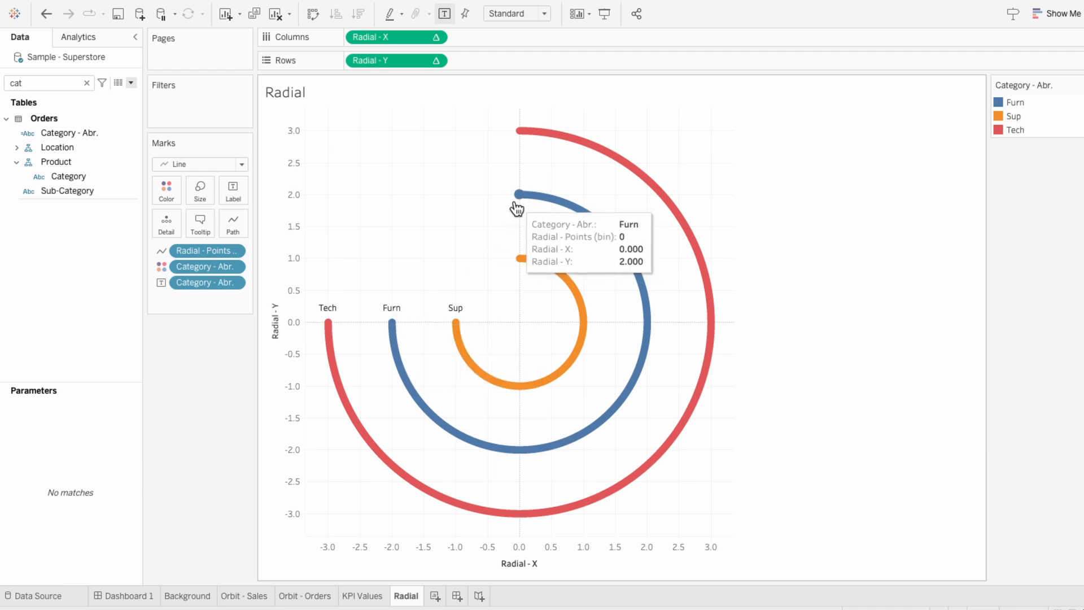
# Restrict the mark labels to line ends, labelling only the start of each line
pyautogui.click(233, 192)
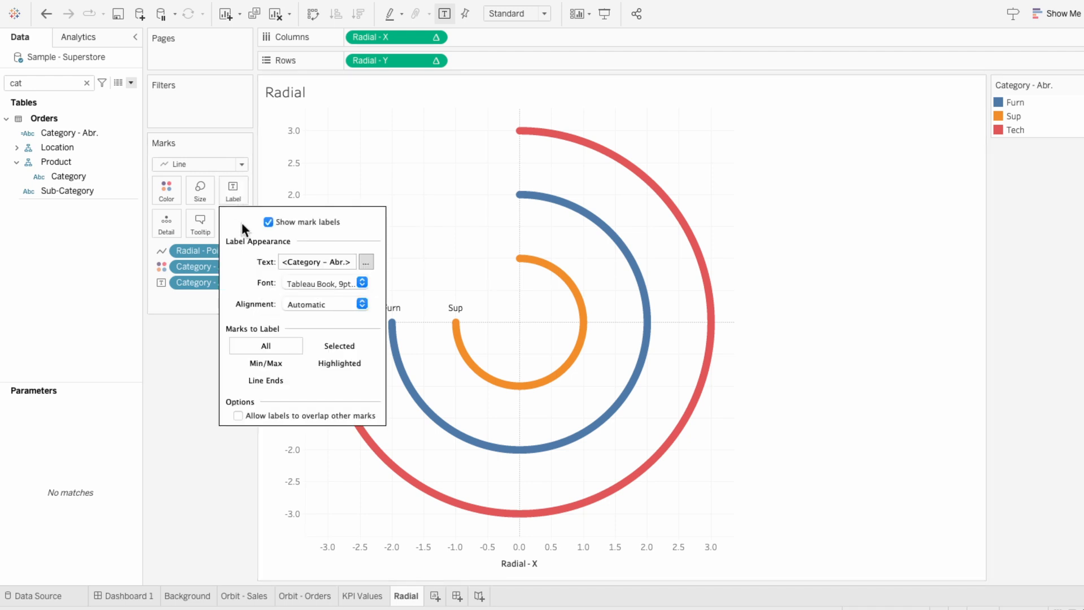
pyautogui.click(274, 381)
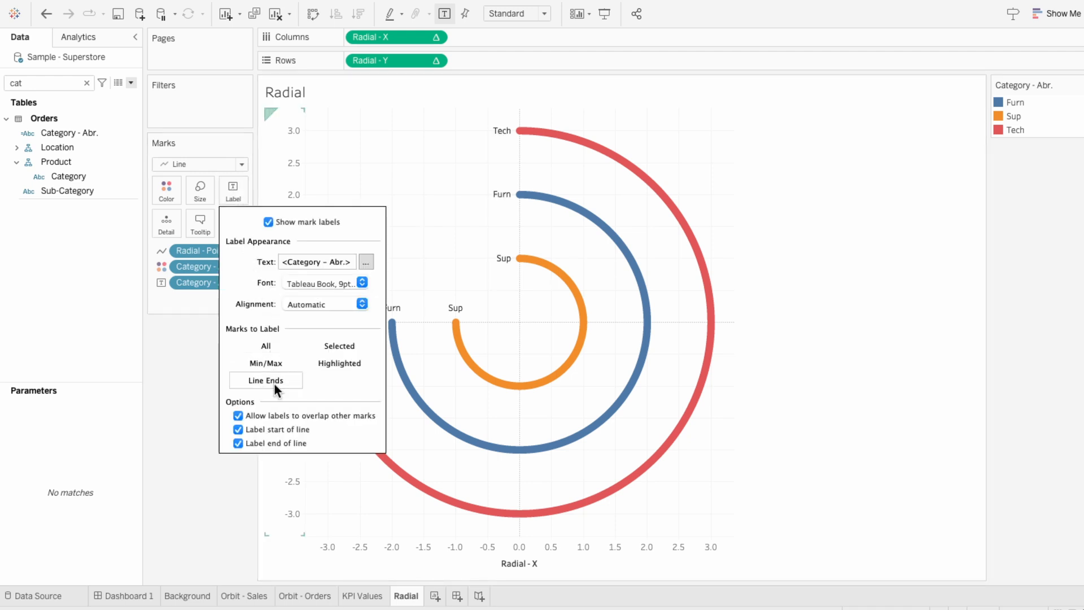
pyautogui.click(263, 429)
pyautogui.click(264, 429)
pyautogui.click(265, 444)
# Align the mark labels horizontally left and vertically middle
pyautogui.click(303, 305)
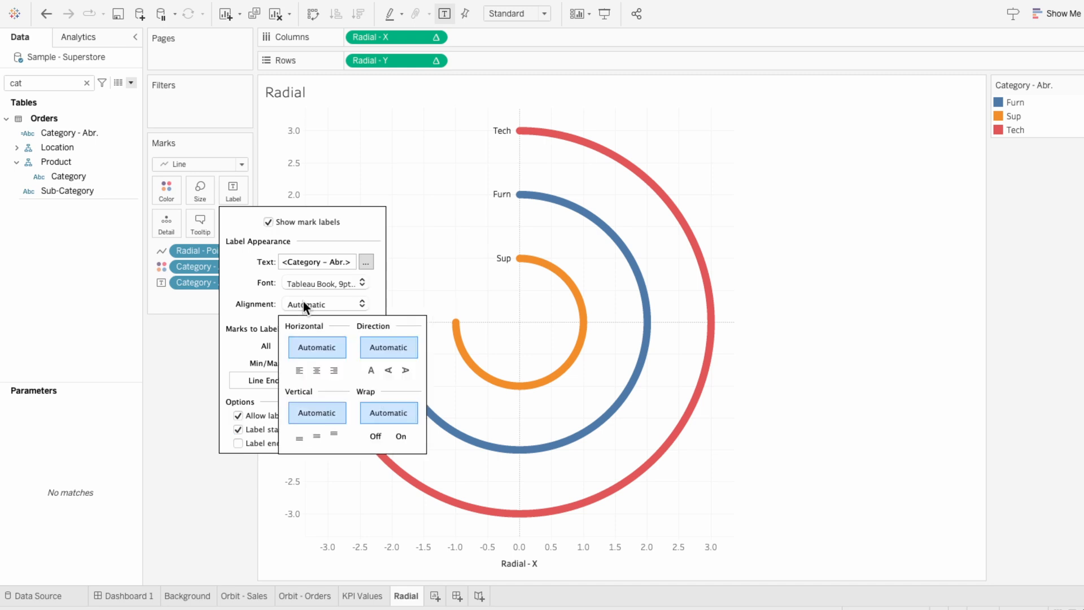
pyautogui.click(317, 433)
pyautogui.click(302, 373)
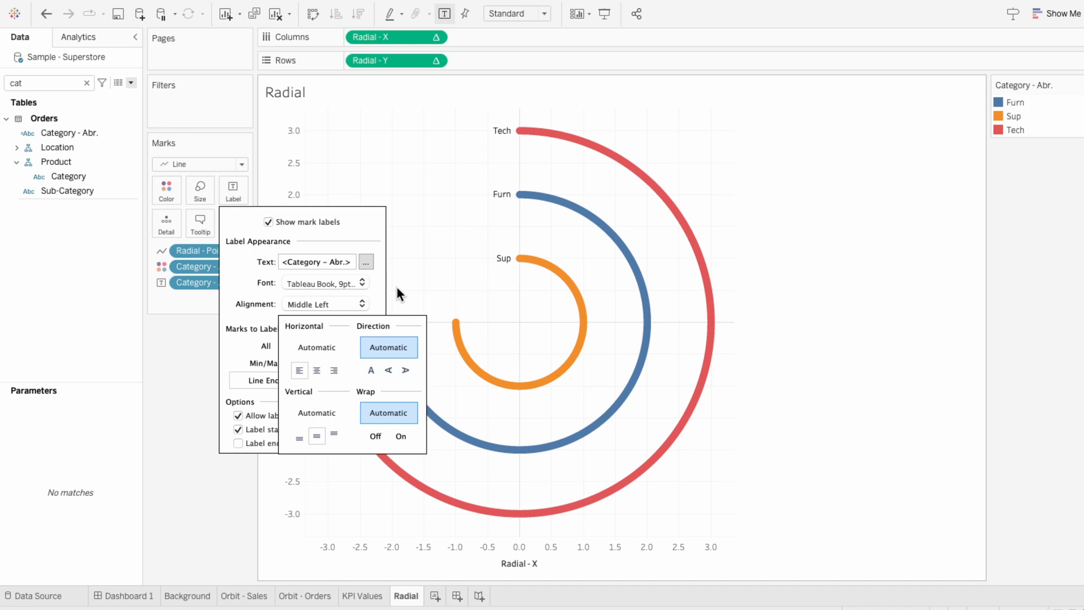
# Format the label font to match the mark color at size 10 in bold
pyautogui.click(329, 285)
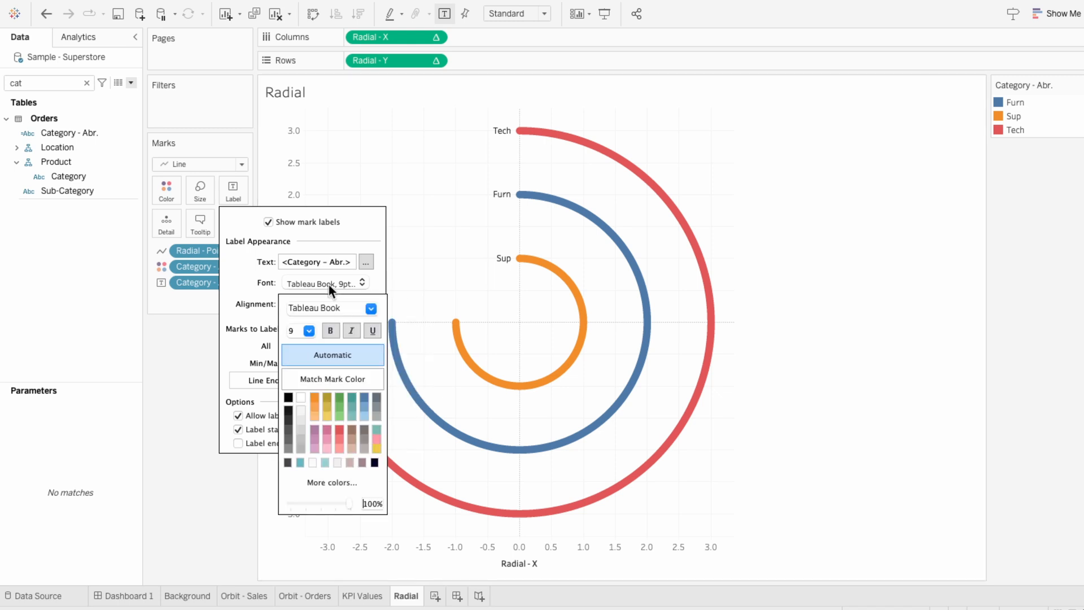
pyautogui.click(305, 378)
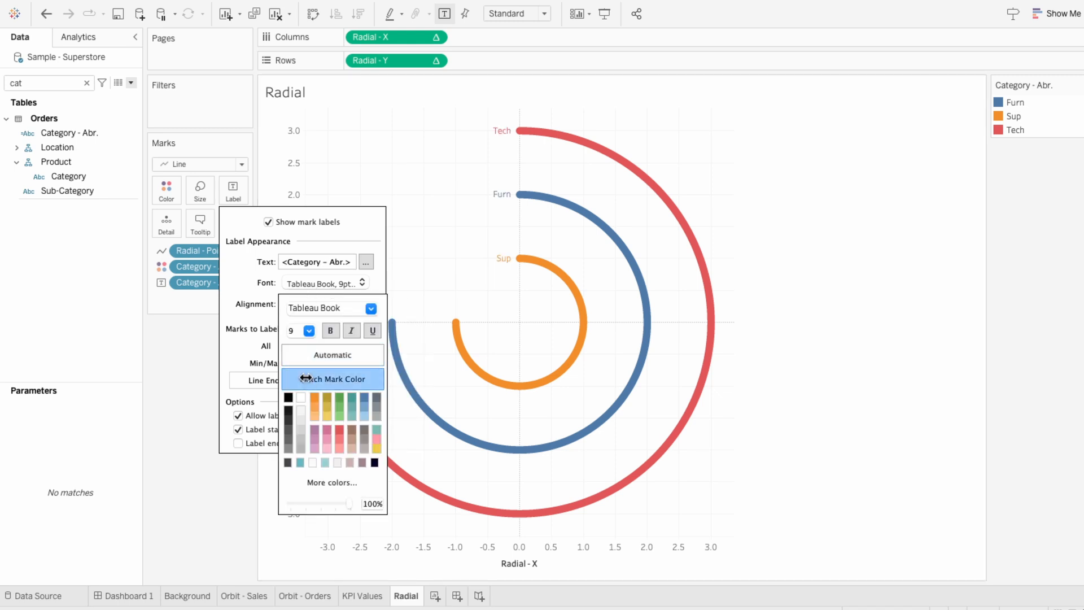
pyautogui.click(308, 331)
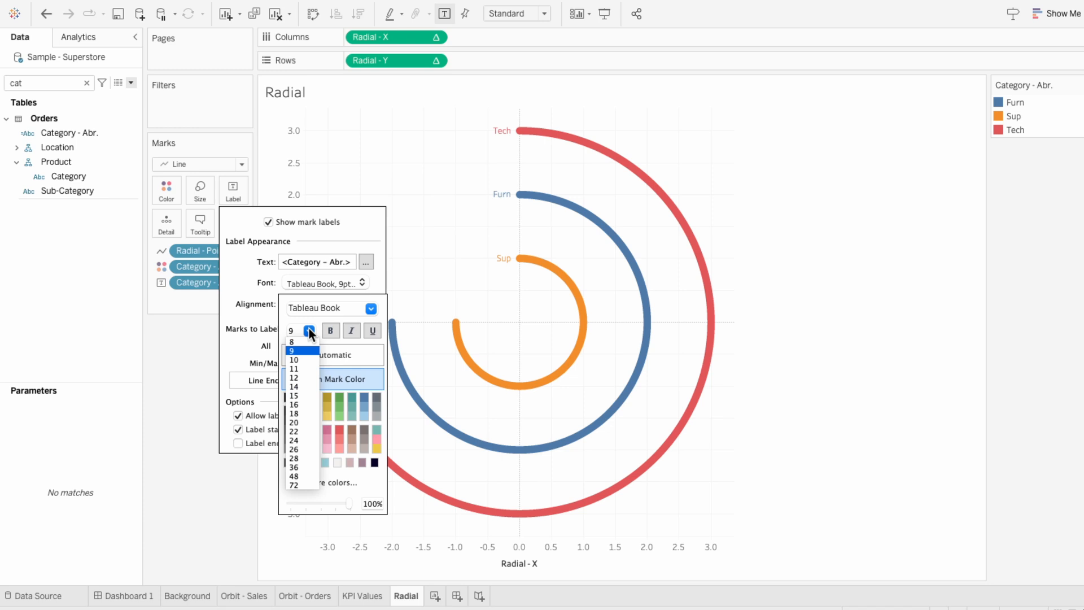
pyautogui.click(306, 359)
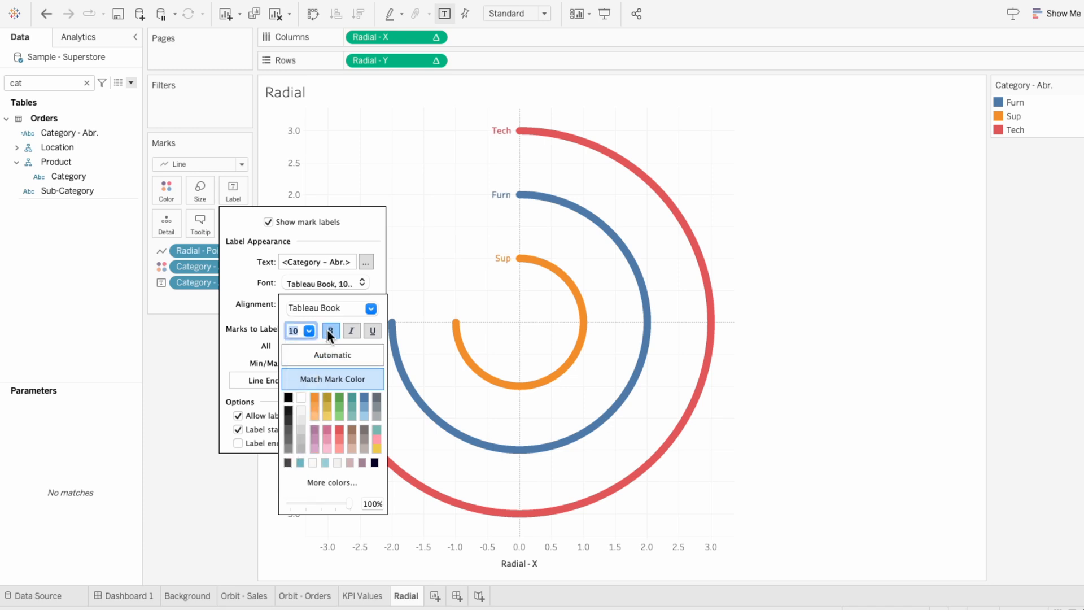
pyautogui.click(330, 332)
pyautogui.click(431, 275)
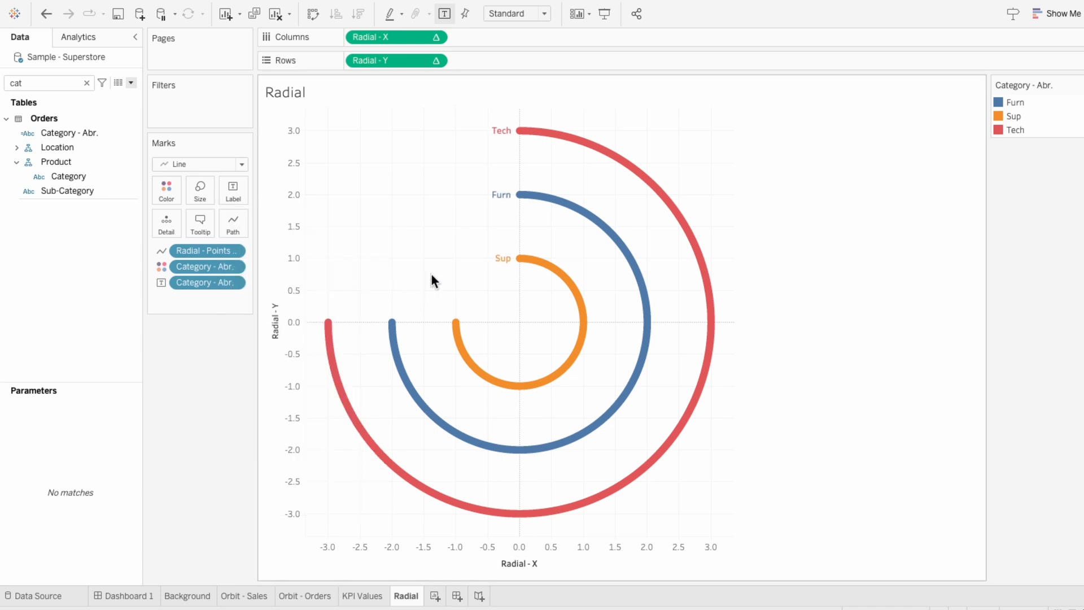
# Recolor the categories from the UI palette: Furn off-white, Sup light grey and Tech beige-grey
pyautogui.click(1000, 103)
pyautogui.doubleClick(1000, 103)
pyautogui.click(647, 202)
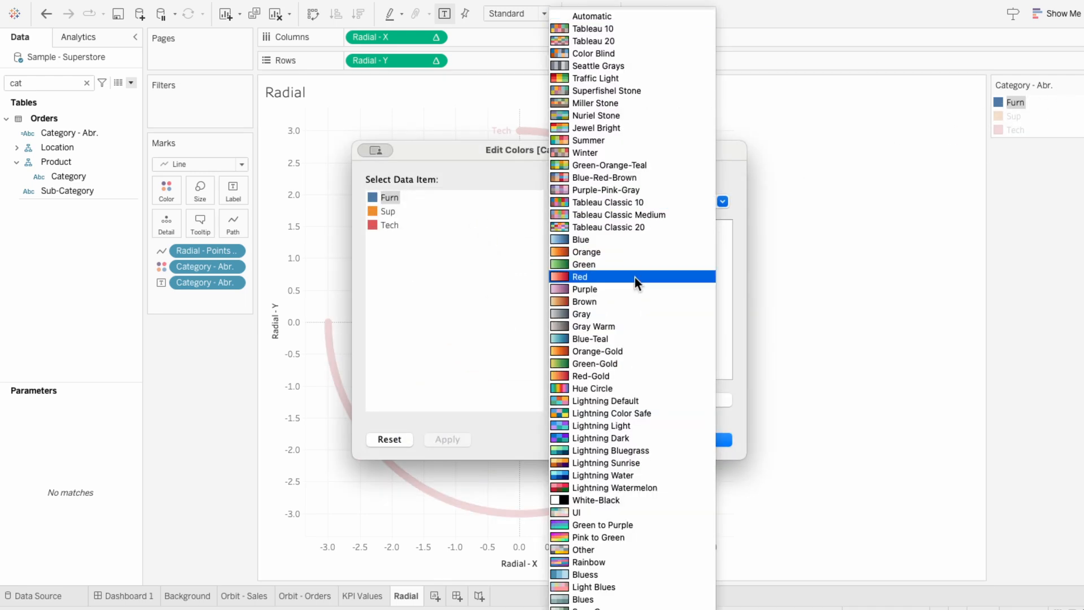
pyautogui.click(611, 512)
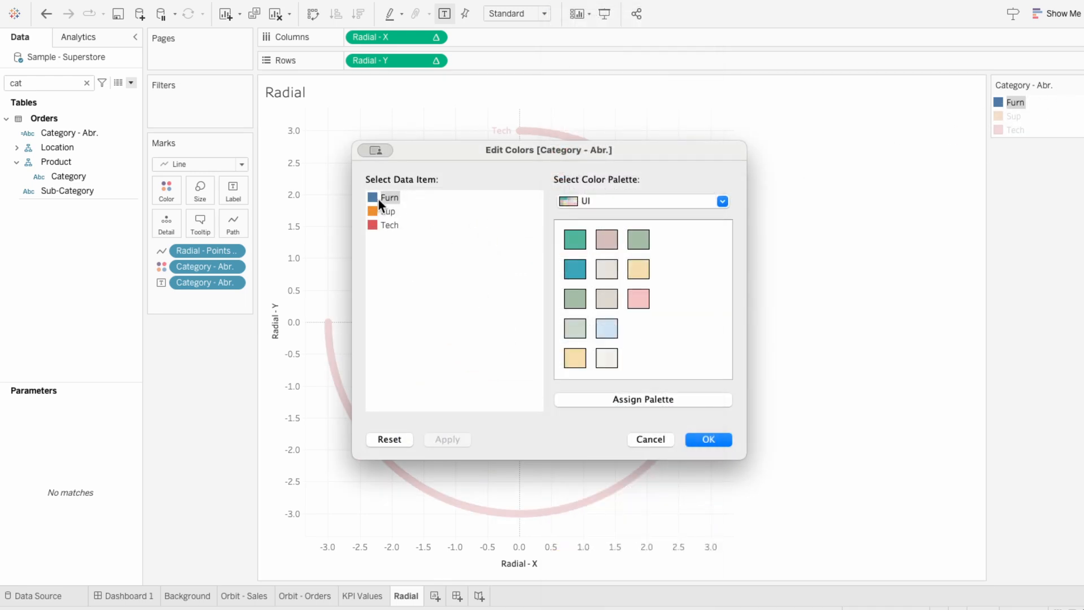
pyautogui.click(607, 358)
pyautogui.click(607, 271)
pyautogui.click(391, 225)
pyautogui.click(604, 298)
pyautogui.click(707, 438)
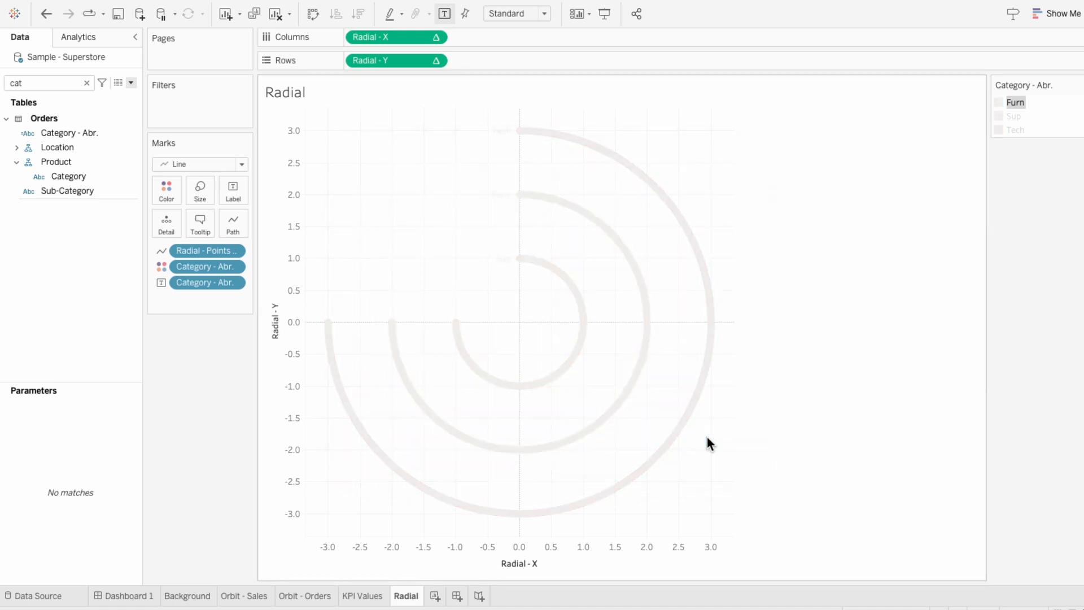
pyautogui.moveTo(505, 266)
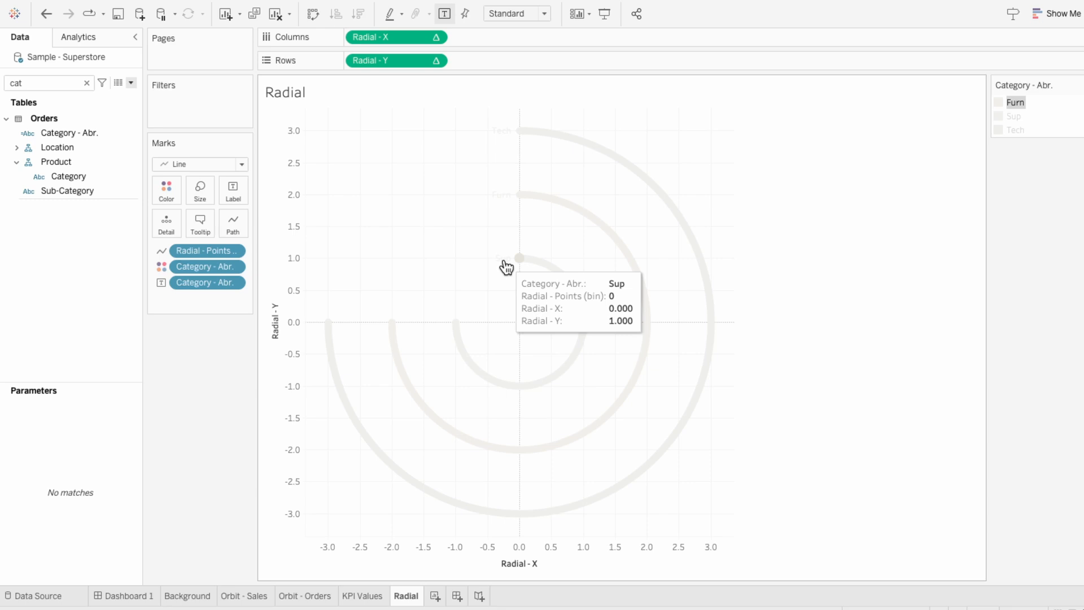
# Search the fields for "rad" and add Radial - LOD to the mark labels
pyautogui.click(87, 83)
pyautogui.write('r')
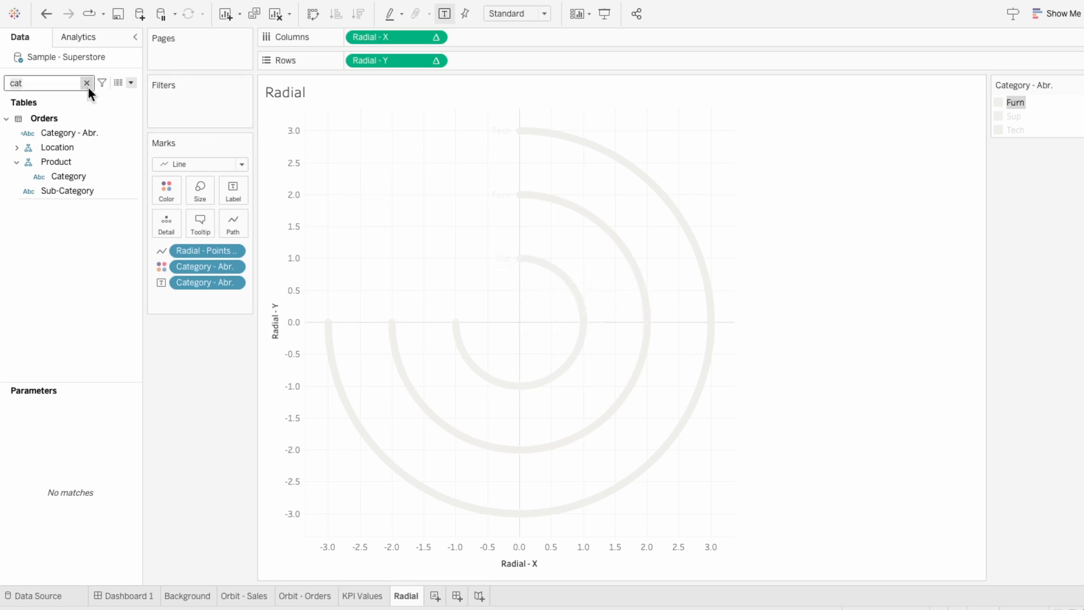
pyautogui.write('ad')
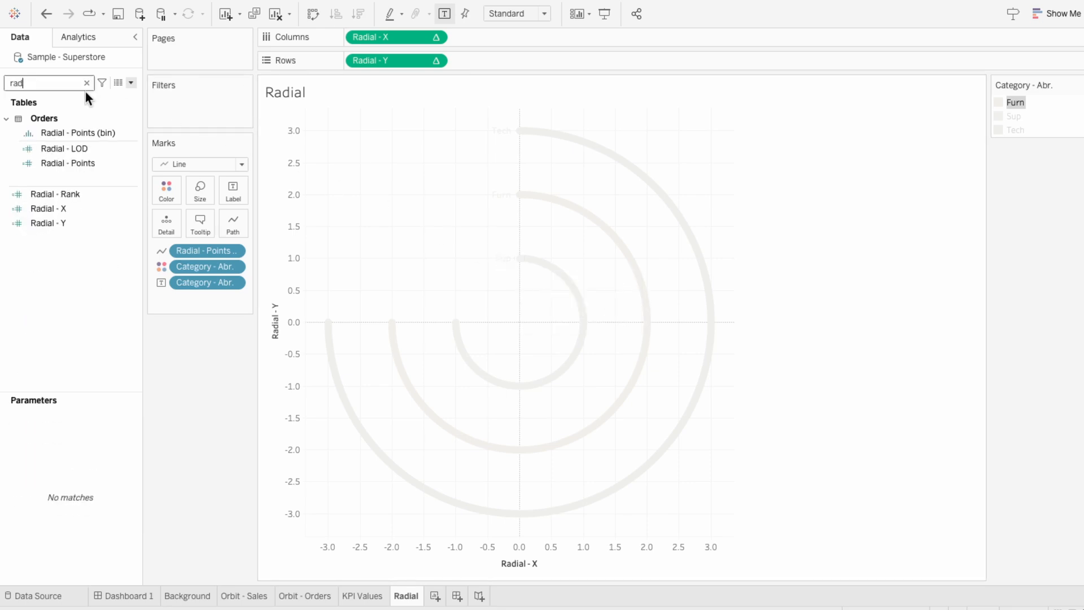
pyautogui.click(79, 147)
pyautogui.moveTo(83, 154); pyautogui.dragTo(218, 299)
pyautogui.click(155, 299)
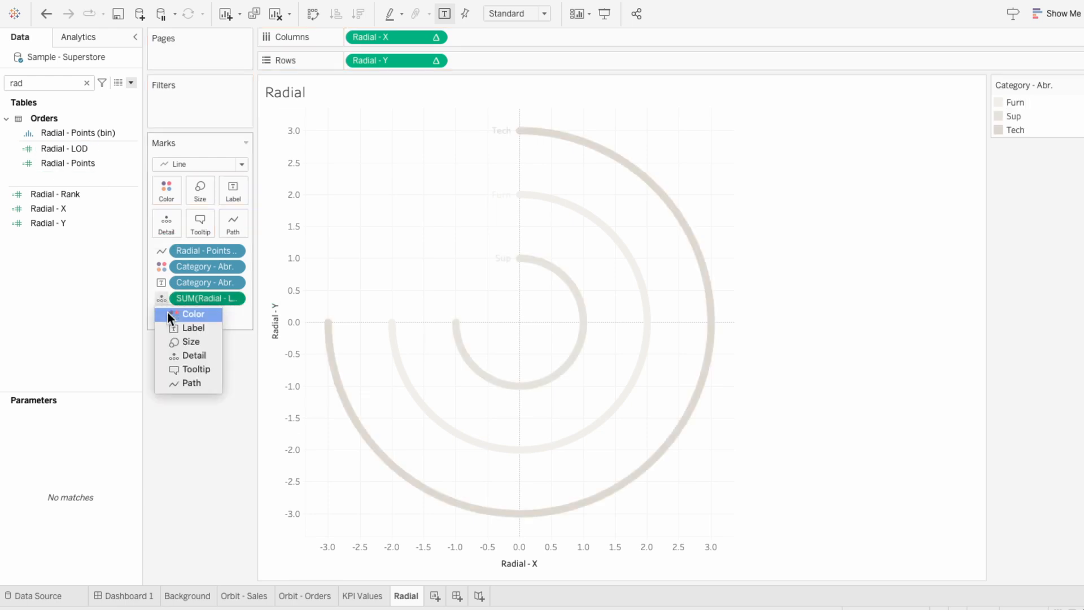
pyautogui.click(176, 330)
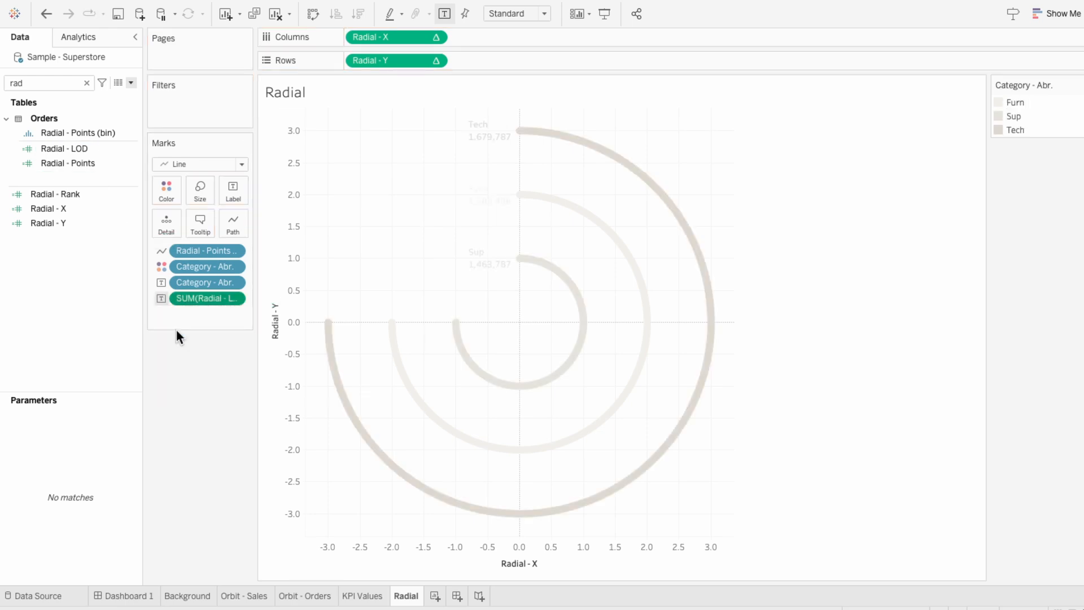
# Apply the Percent of Total quick table calculation to the Radial - LOD label measure
pyautogui.rightClick(208, 298)
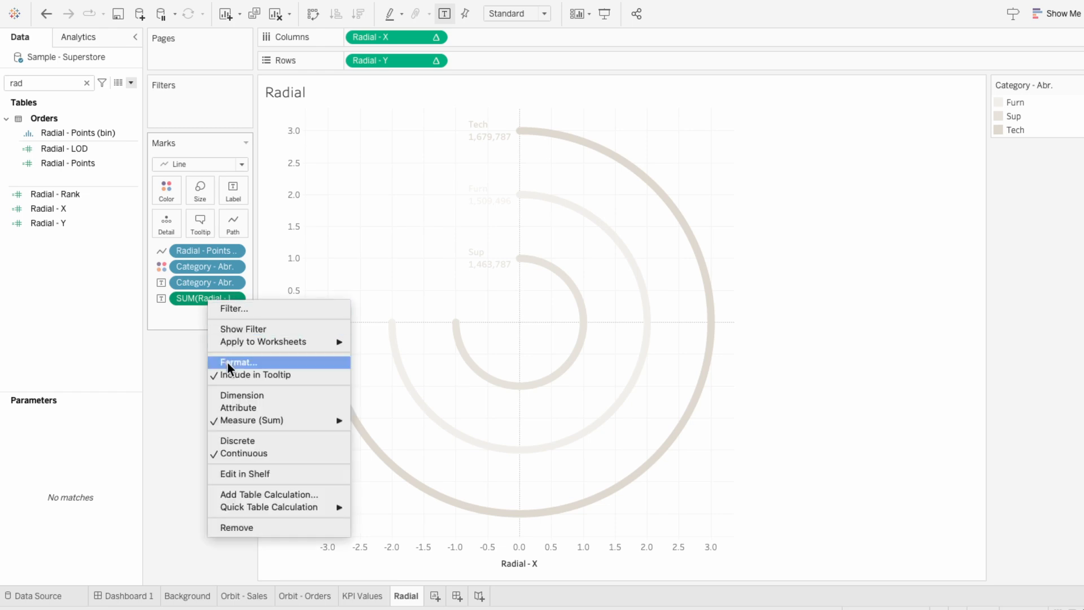
pyautogui.moveTo(248, 506)
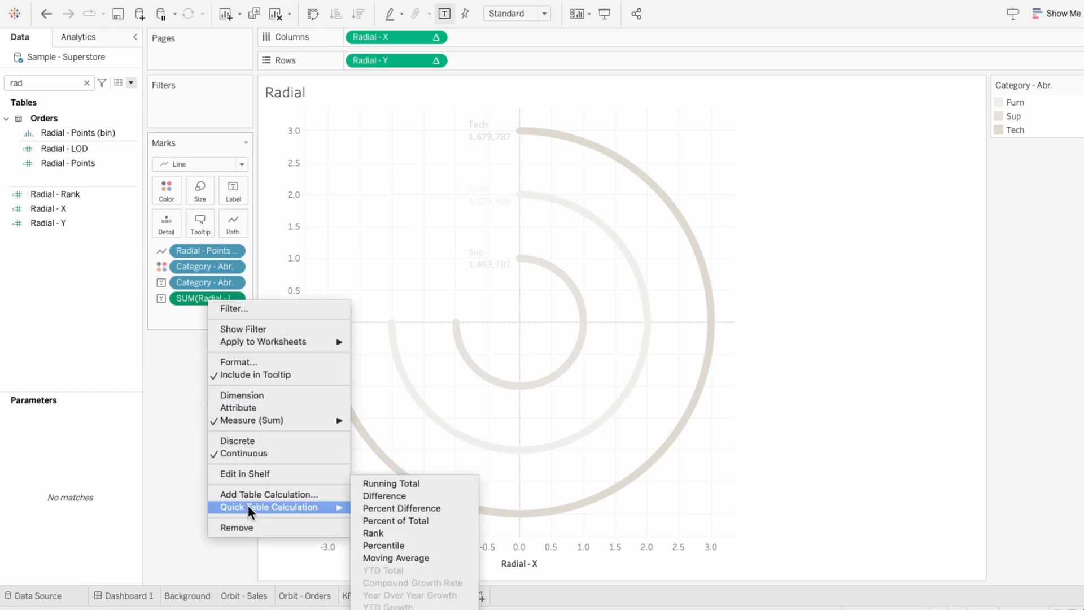
pyautogui.click(383, 519)
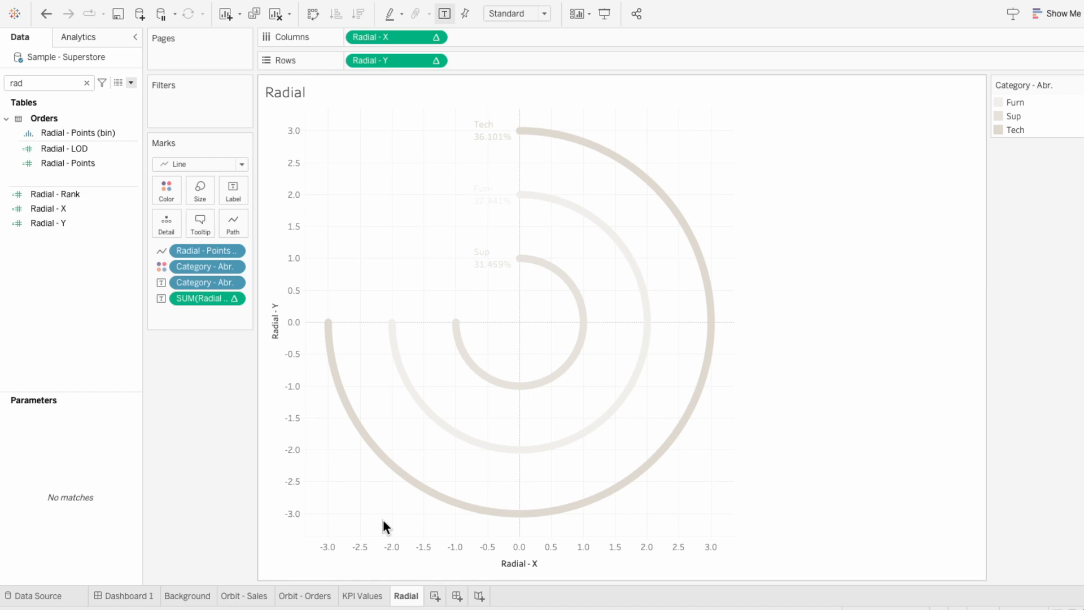
# Format the Radial - LOD percent of total as a percentage with no decimal places
pyautogui.rightClick(200, 301)
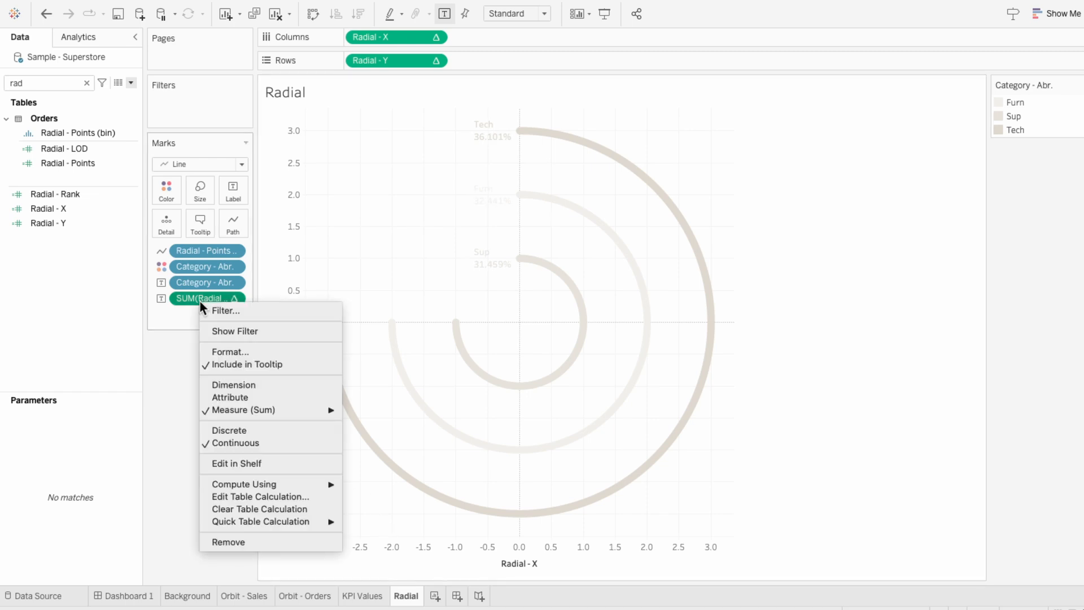
pyautogui.click(222, 352)
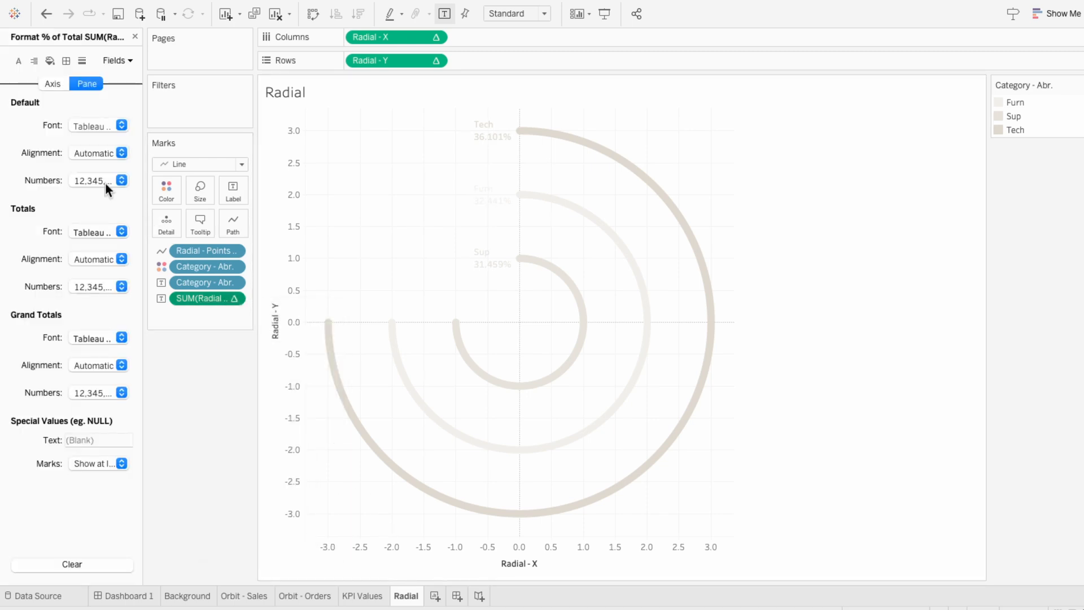
pyautogui.click(105, 180)
pyautogui.click(108, 275)
pyautogui.click(253, 237)
pyautogui.click(253, 237)
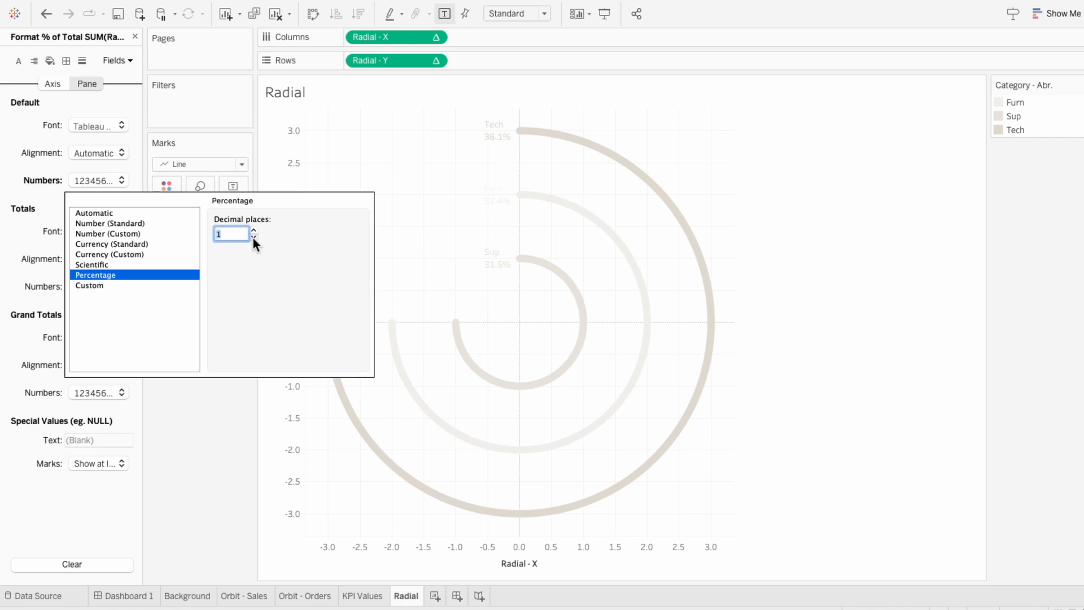
pyautogui.click(254, 237)
pyautogui.click(233, 409)
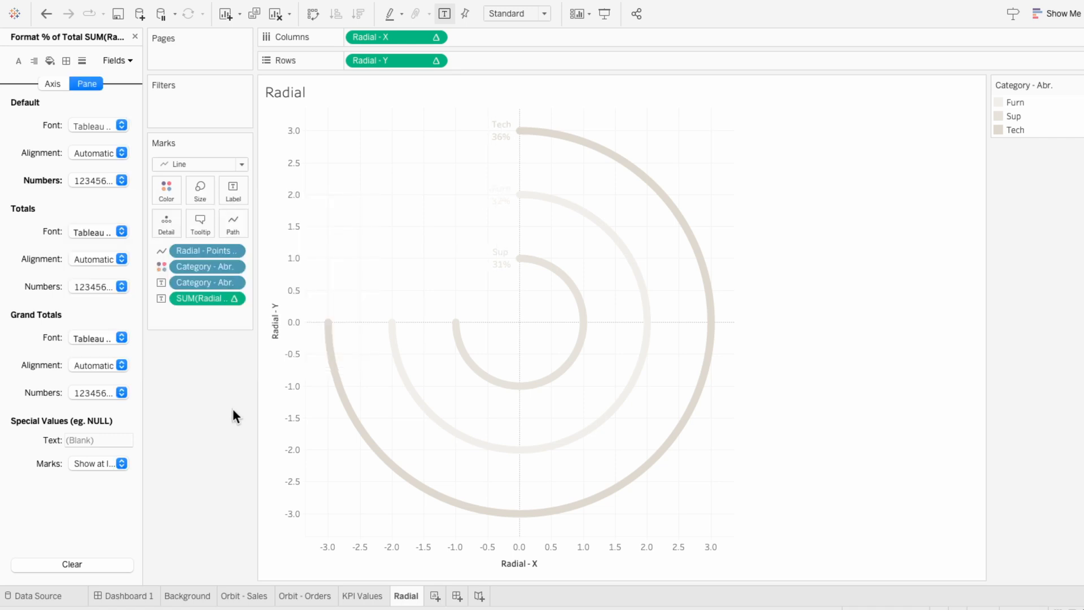
# Rearrange the label text onto one line as "<Category - Abr.>: <% of Total SUM(Radial - LOD)>"
pyautogui.click(235, 198)
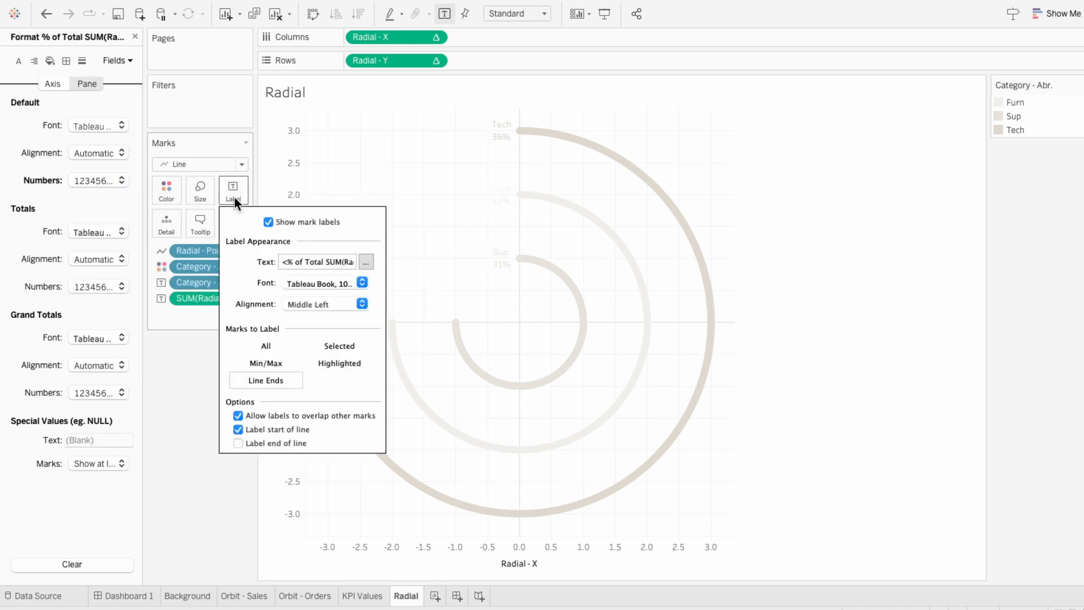
pyautogui.click(362, 261)
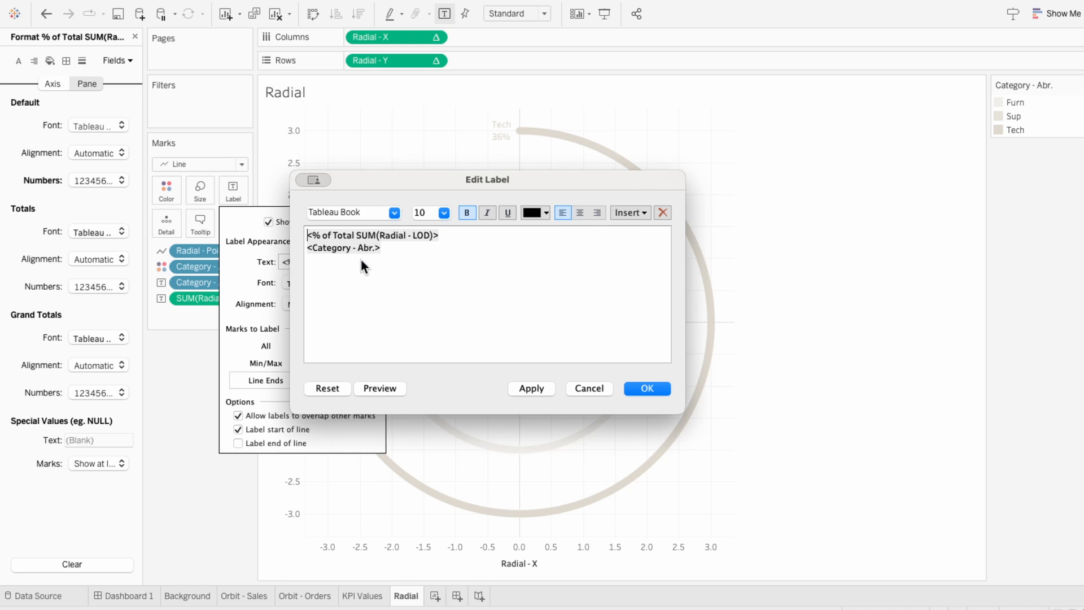
pyautogui.click(307, 249)
pyautogui.hotkey('shift', 'End')
pyautogui.hotkey('ctrl', 'c')
pyautogui.press('BackSpace')
pyautogui.click(309, 237)
pyautogui.hotkey('ctrl', 'v')
pyautogui.write(':')
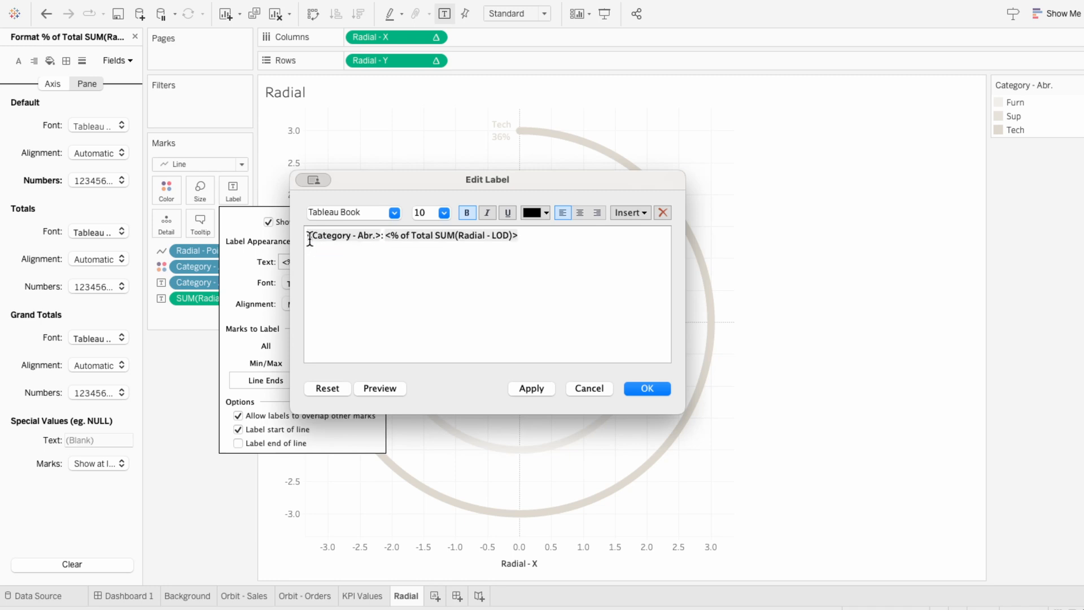
pyautogui.click(648, 390)
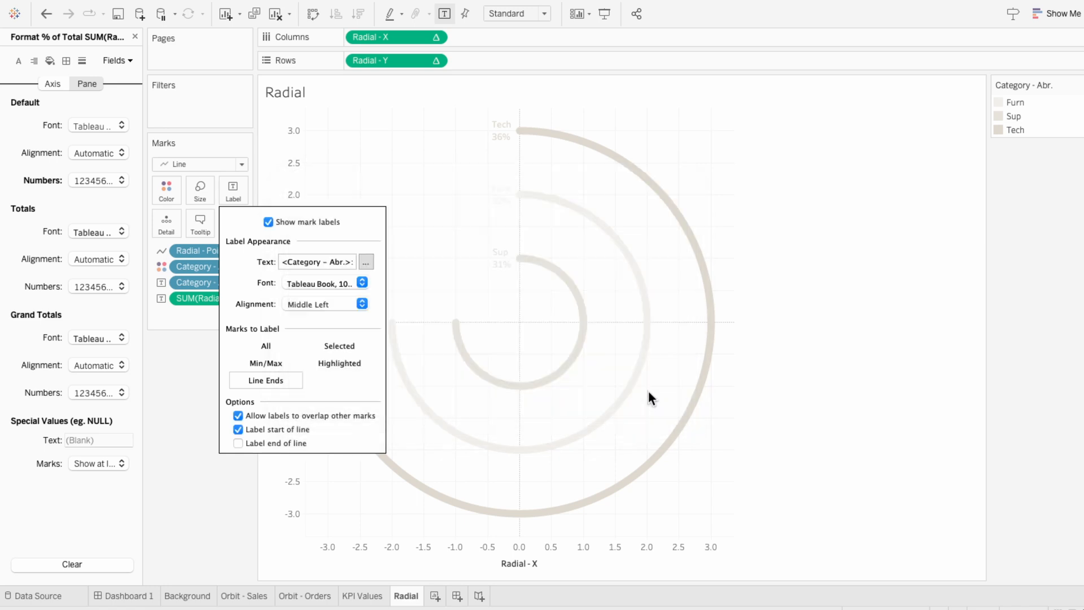
pyautogui.click(660, 391)
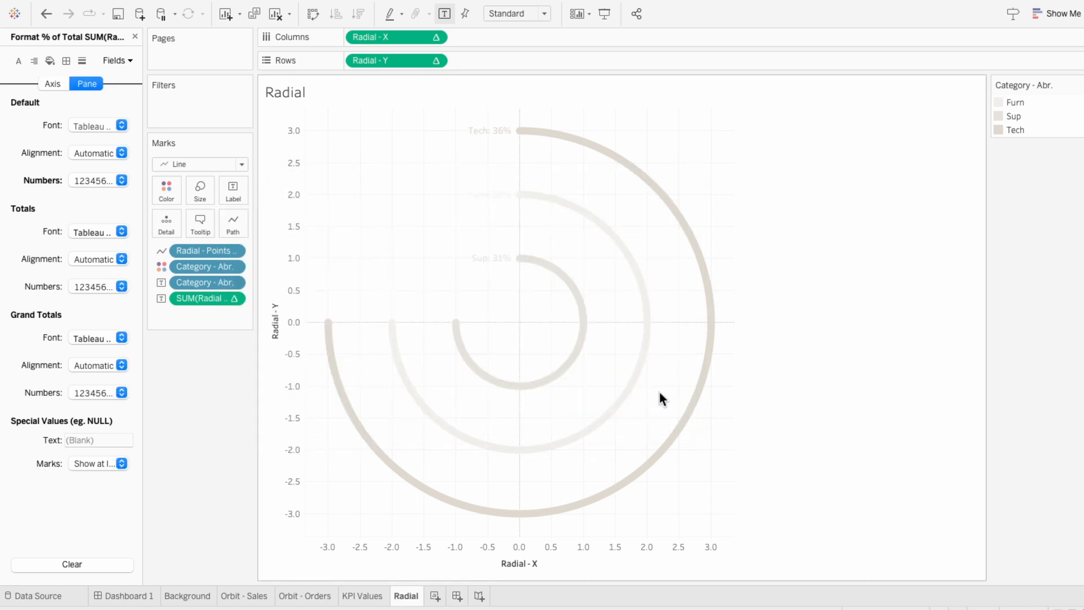
# Hide the headers of both the Radial - X and Radial - Y axes
pyautogui.rightClick(586, 548)
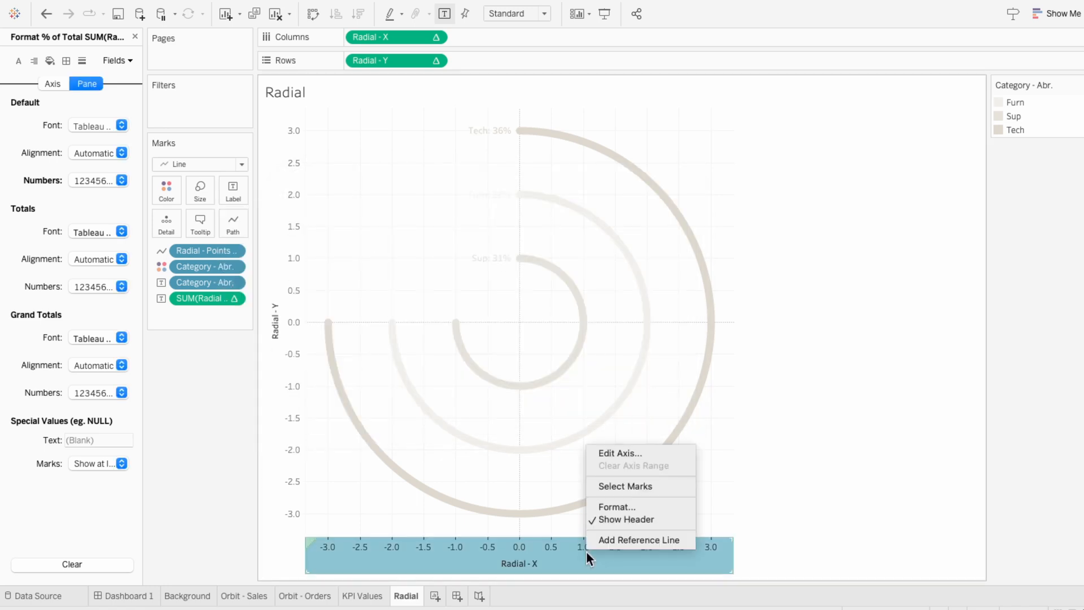
pyautogui.click(598, 515)
pyautogui.rightClick(289, 387)
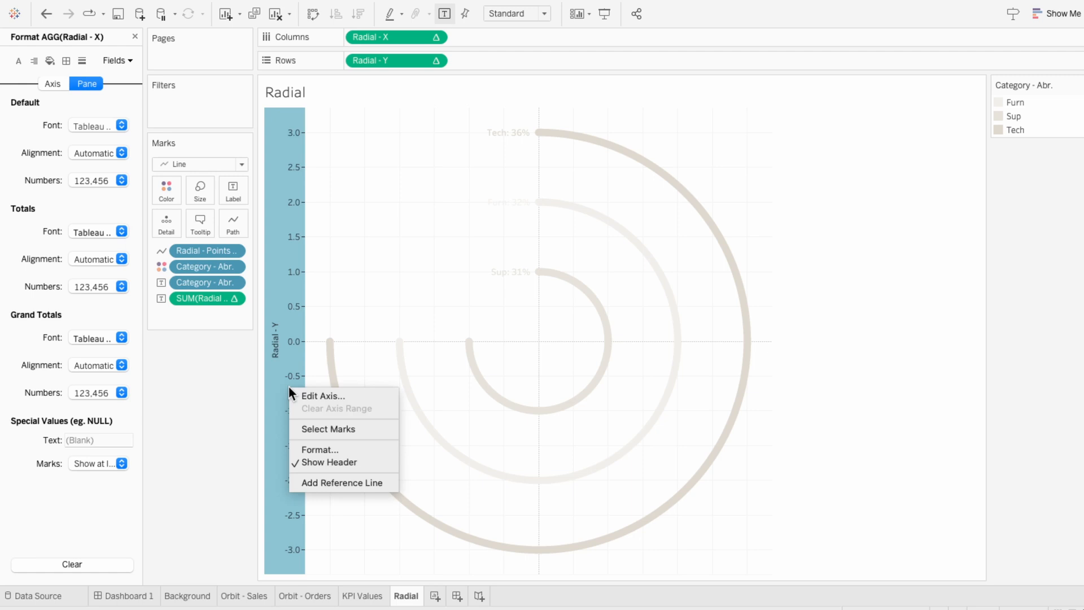
pyautogui.click(311, 462)
# Set the Radial sheet's grid lines, zero lines and axis rulers to None
pyautogui.rightClick(359, 287)
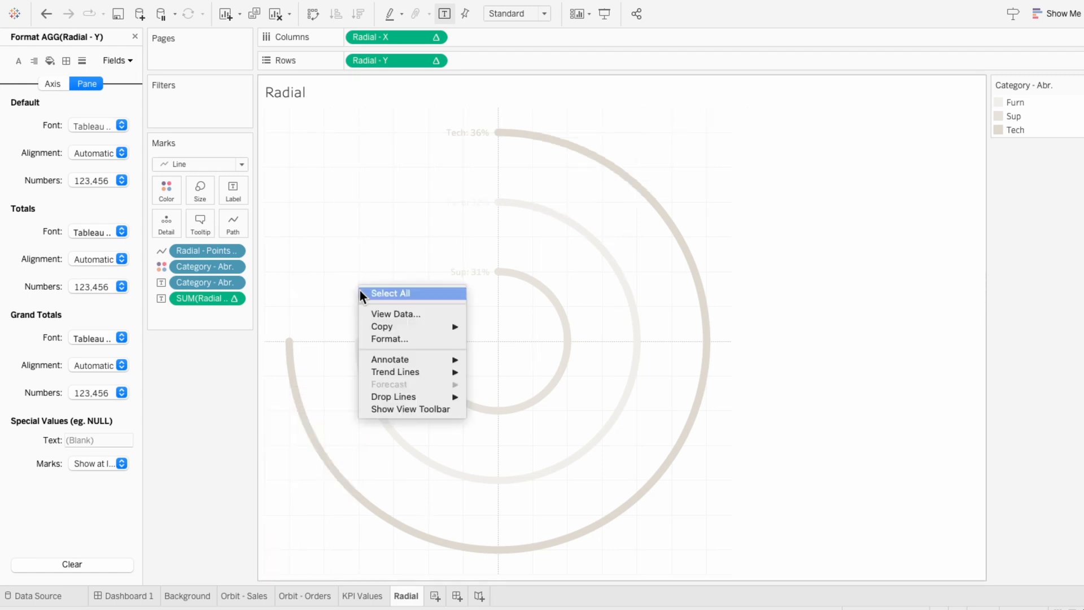
pyautogui.click(375, 338)
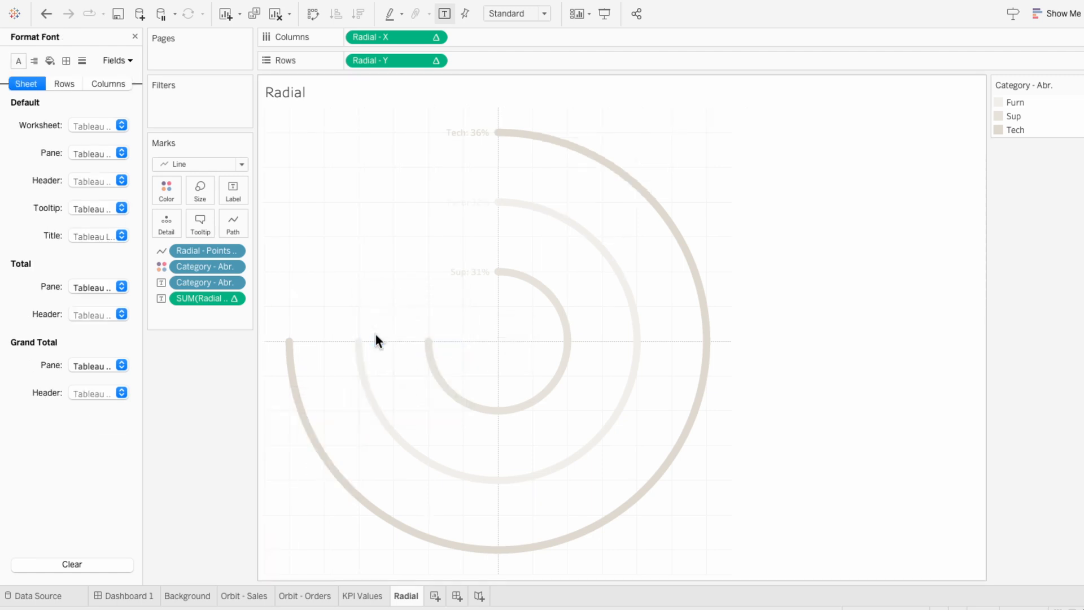
pyautogui.click(45, 60)
pyautogui.click(90, 119)
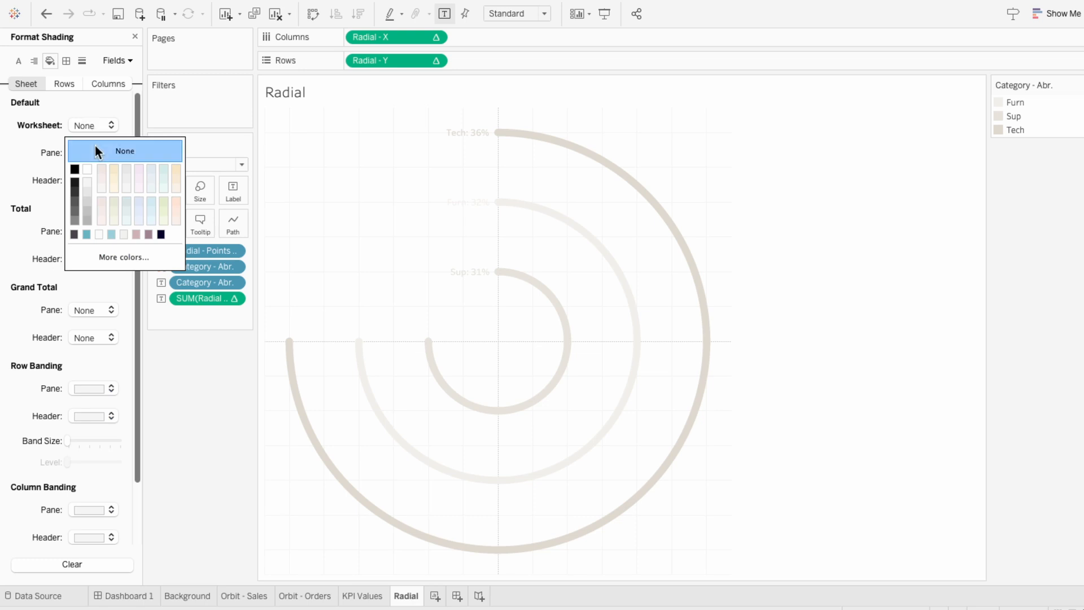
pyautogui.click(82, 64)
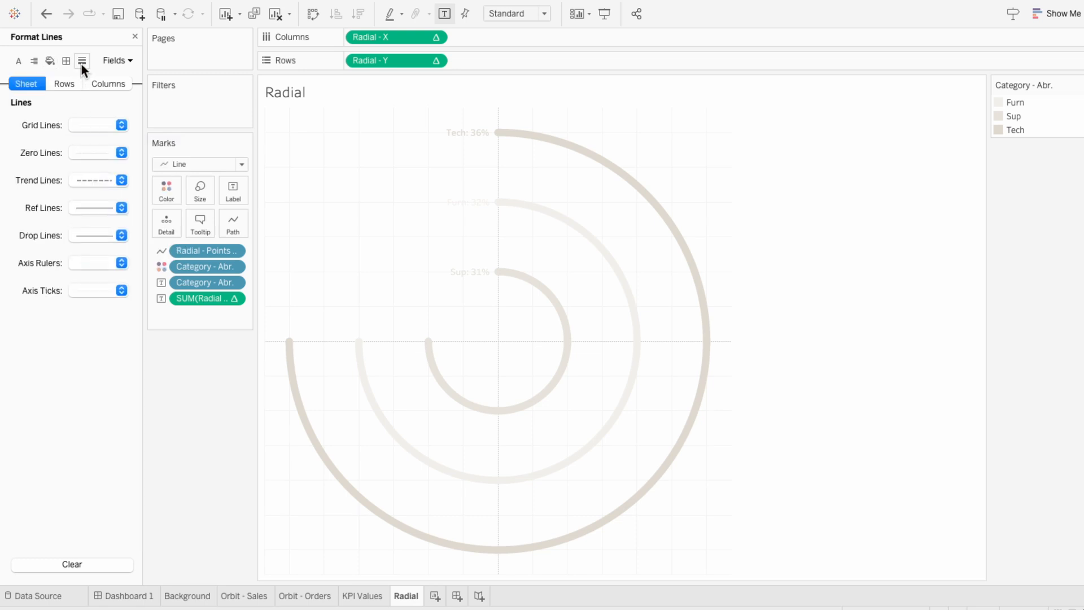
pyautogui.click(92, 125)
pyautogui.click(41, 146)
pyautogui.click(85, 152)
pyautogui.click(34, 168)
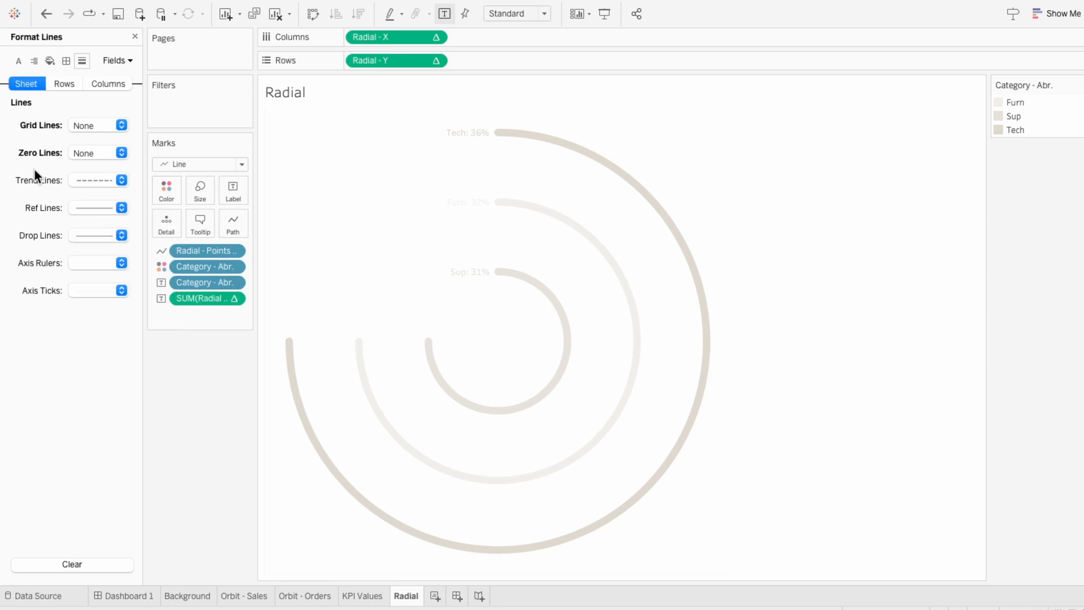
pyautogui.click(83, 261)
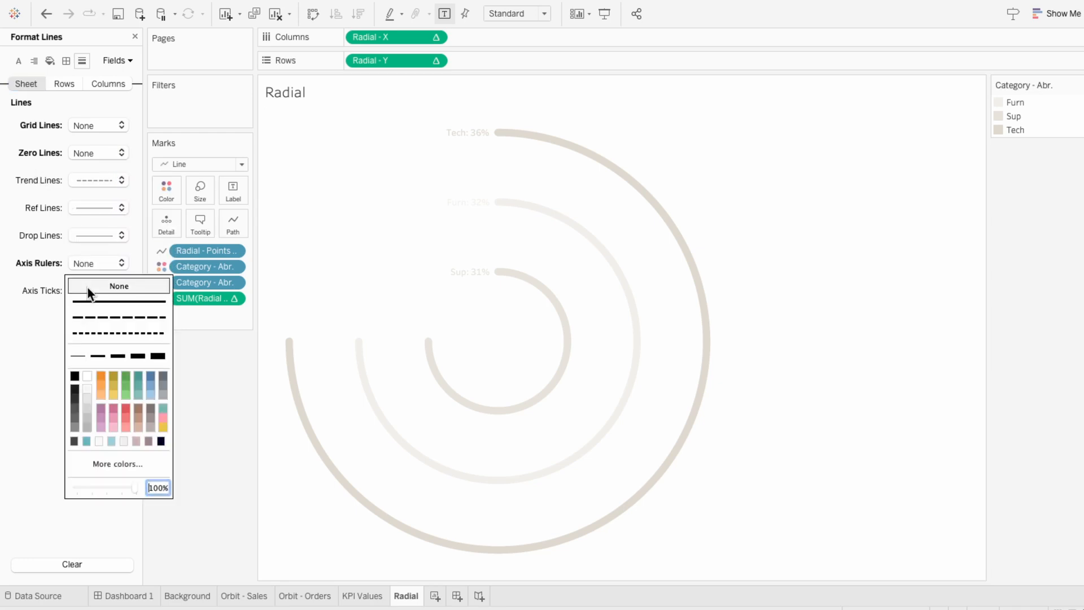
pyautogui.click(87, 287)
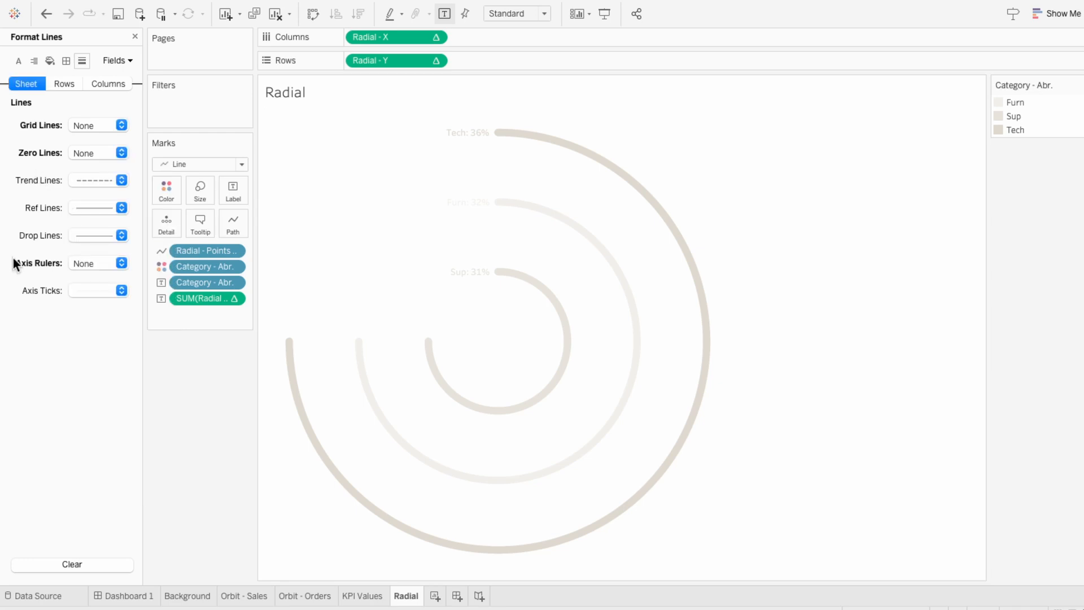
pyautogui.click(133, 36)
# Add the Radial sheet to Dashboard 1 as a floating object, hiding its title and removing its Category - Abr. legend
pyautogui.click(123, 595)
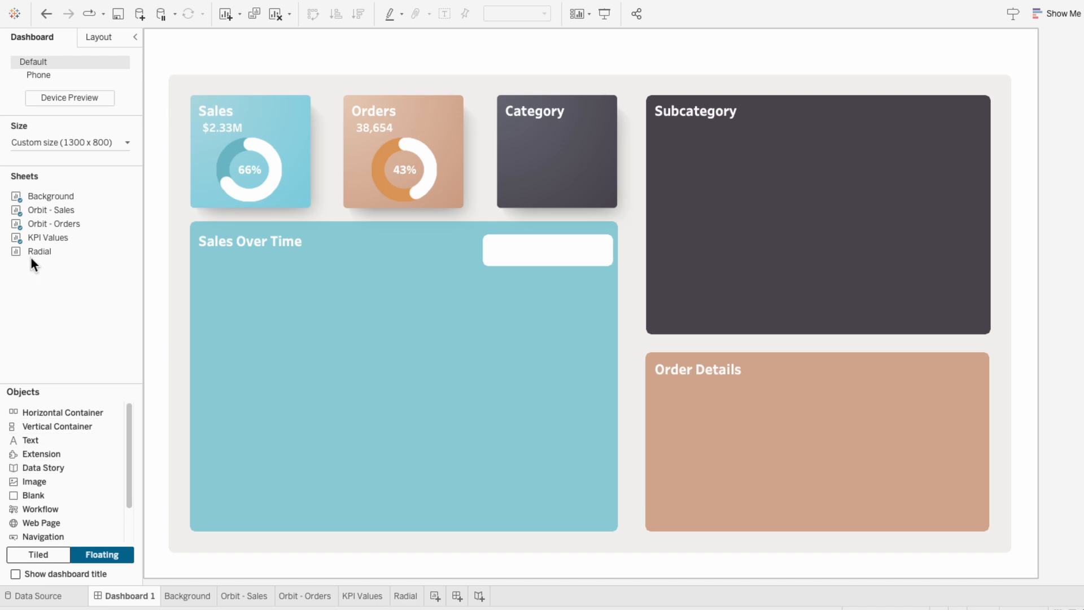
pyautogui.moveTo(31, 257); pyautogui.dragTo(501, 118)
pyautogui.rightClick(537, 134)
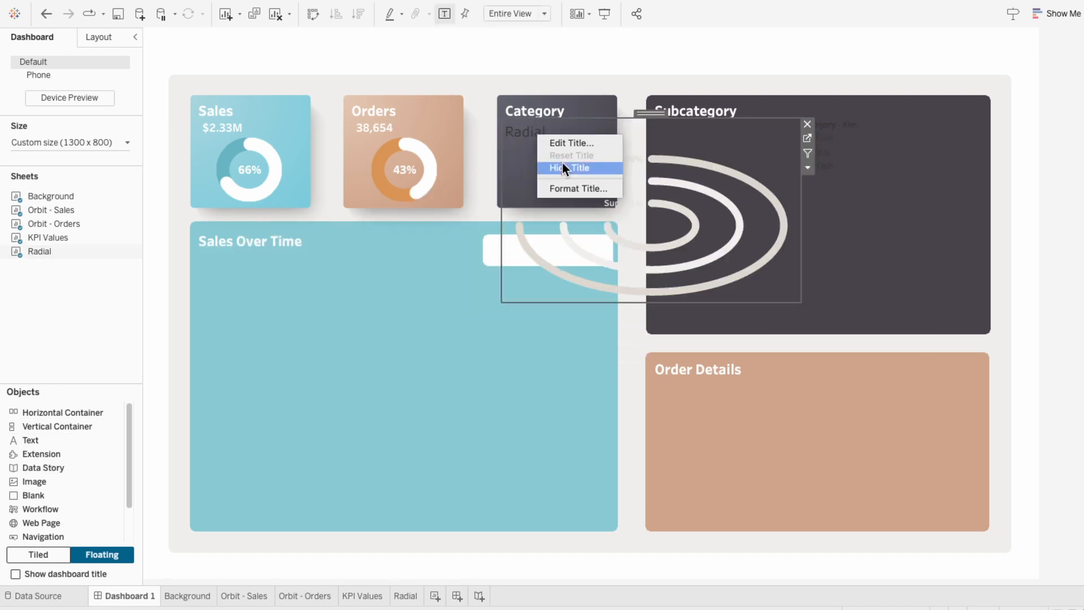
pyautogui.click(562, 167)
pyautogui.click(855, 127)
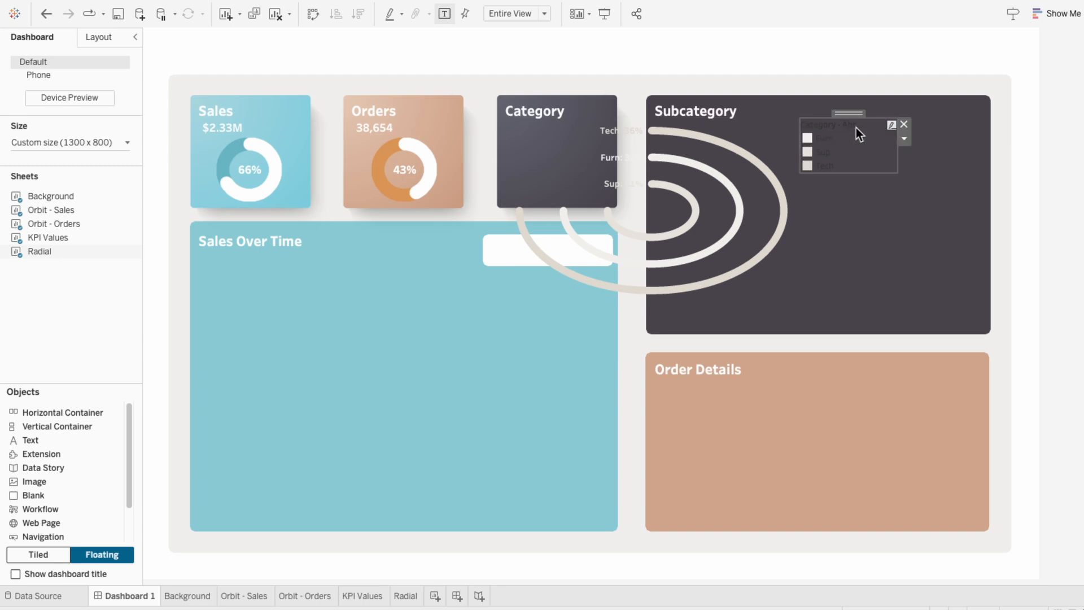
pyautogui.click(903, 124)
# Resize and position the floating radial chart so it fits inside the Category card beneath its heading
pyautogui.click(604, 195)
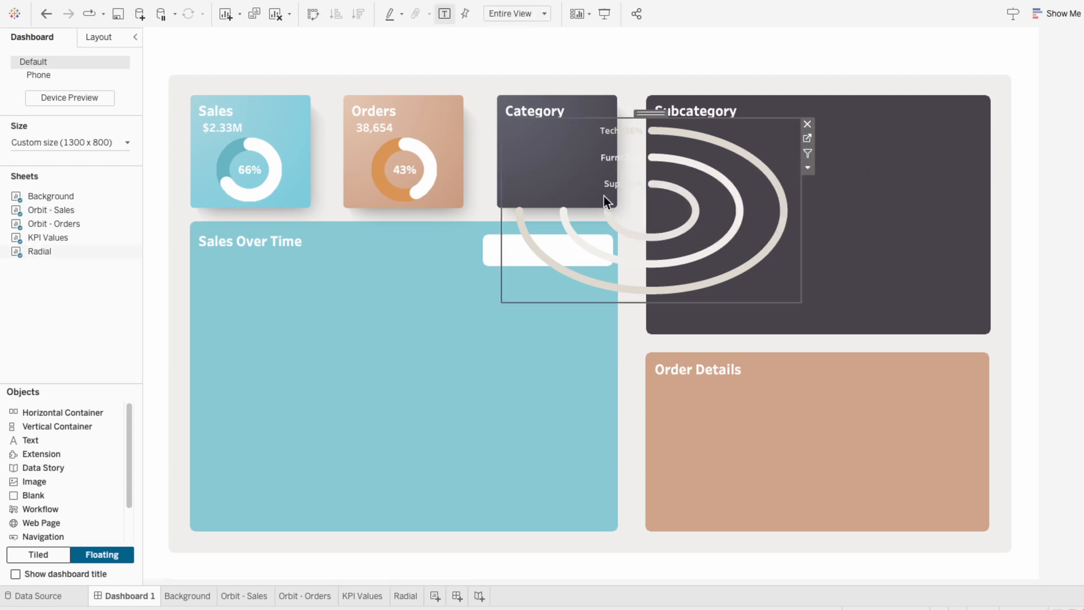
pyautogui.moveTo(801, 300); pyautogui.dragTo(628, 216)
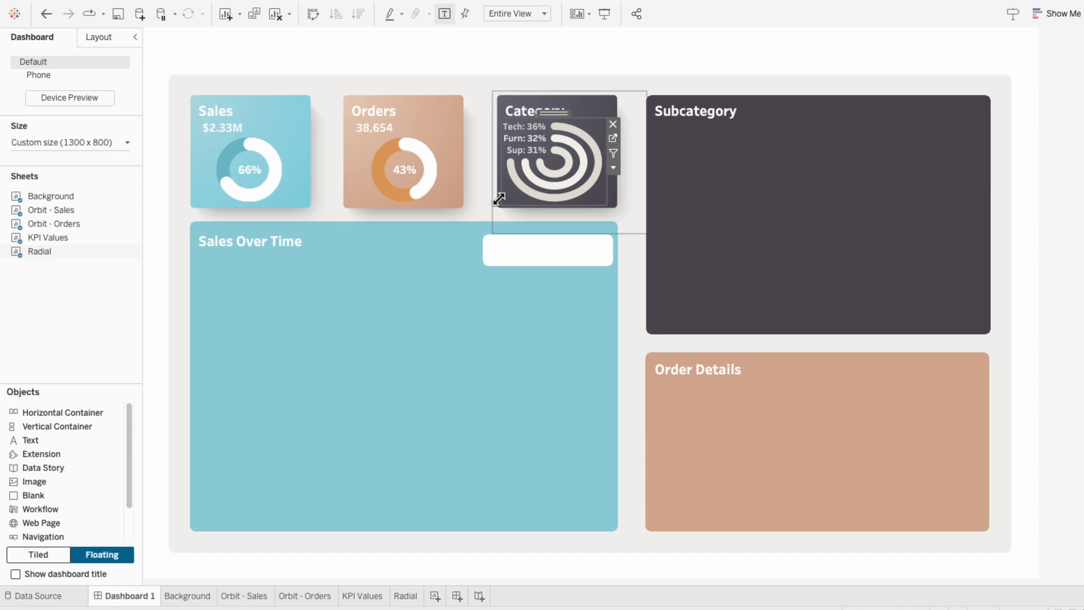
pyautogui.moveTo(501, 199); pyautogui.dragTo(513, 196)
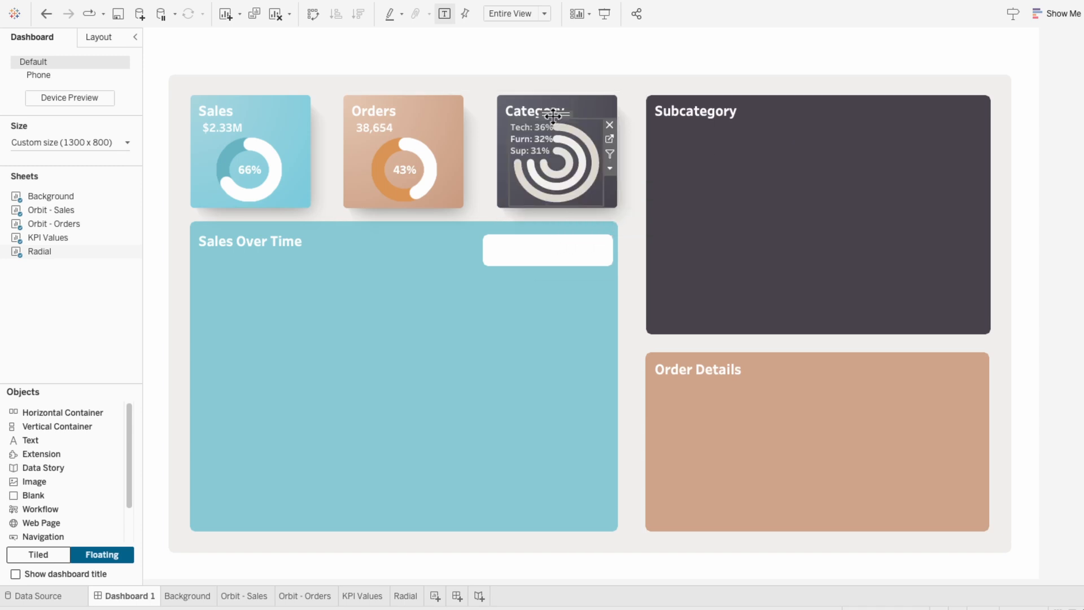
pyautogui.moveTo(552, 116); pyautogui.dragTo(551, 117)
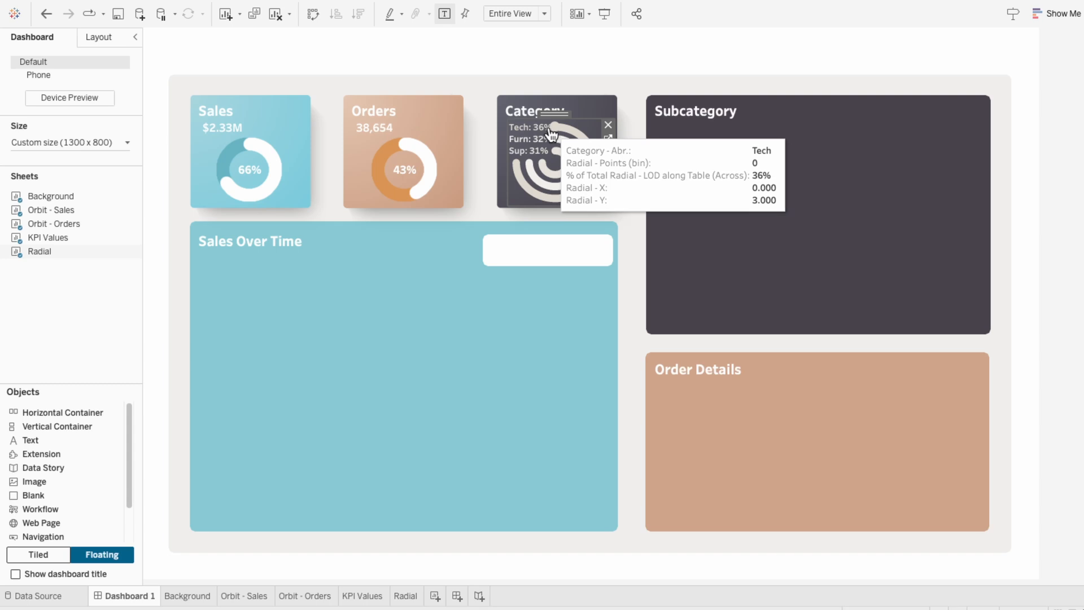
# Thin the arcs slightly on the Radial sheet, set its label font to Tableau Bold 9 pt, and return to Dashboard 1
pyautogui.click(410, 596)
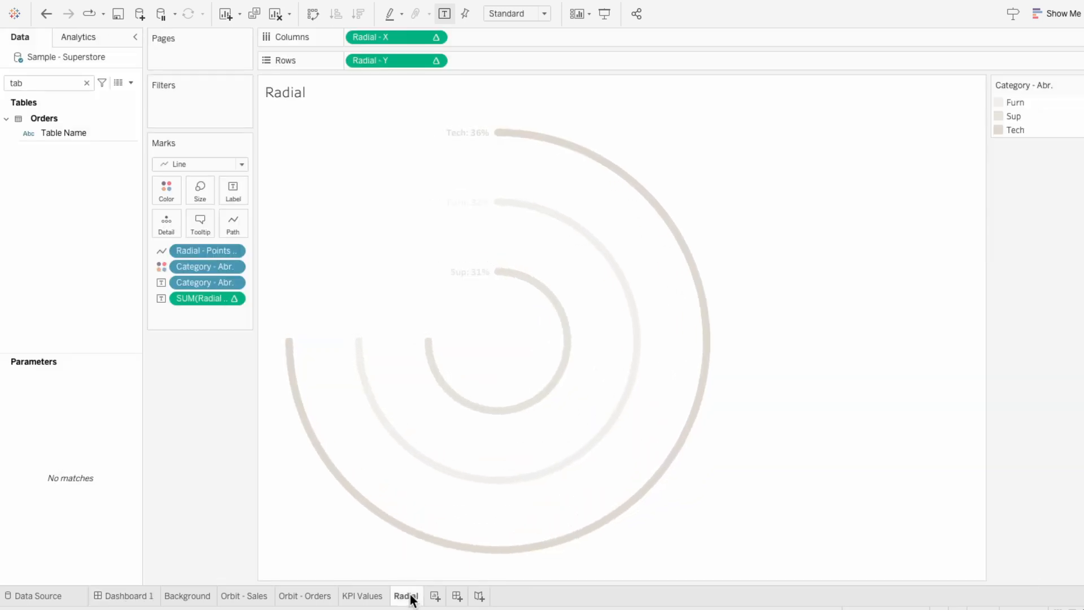
pyautogui.click(207, 191)
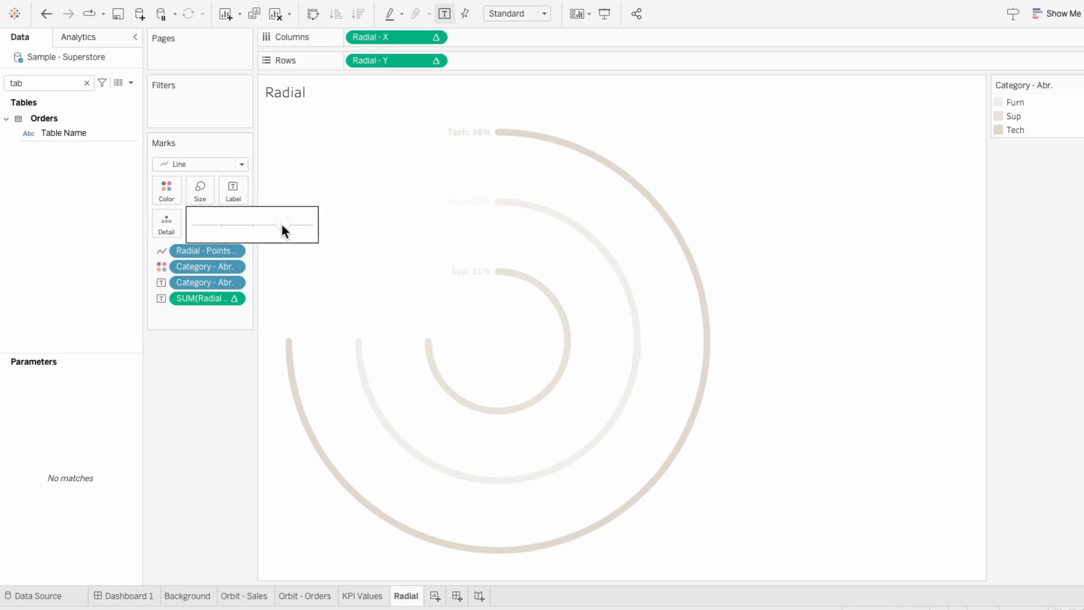
pyautogui.click(235, 196)
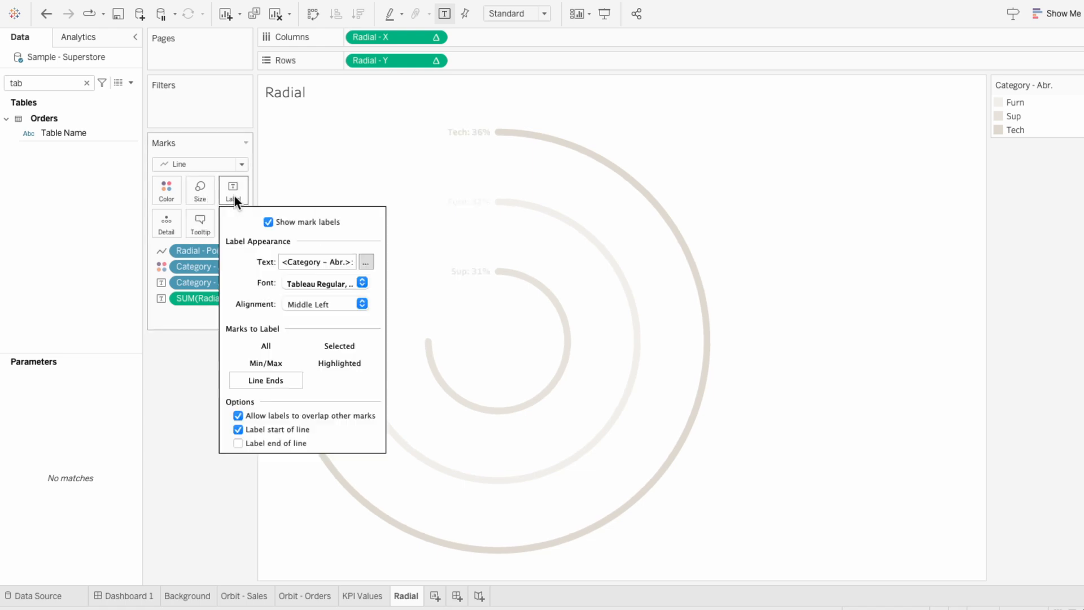
pyautogui.click(287, 283)
pyautogui.click(309, 330)
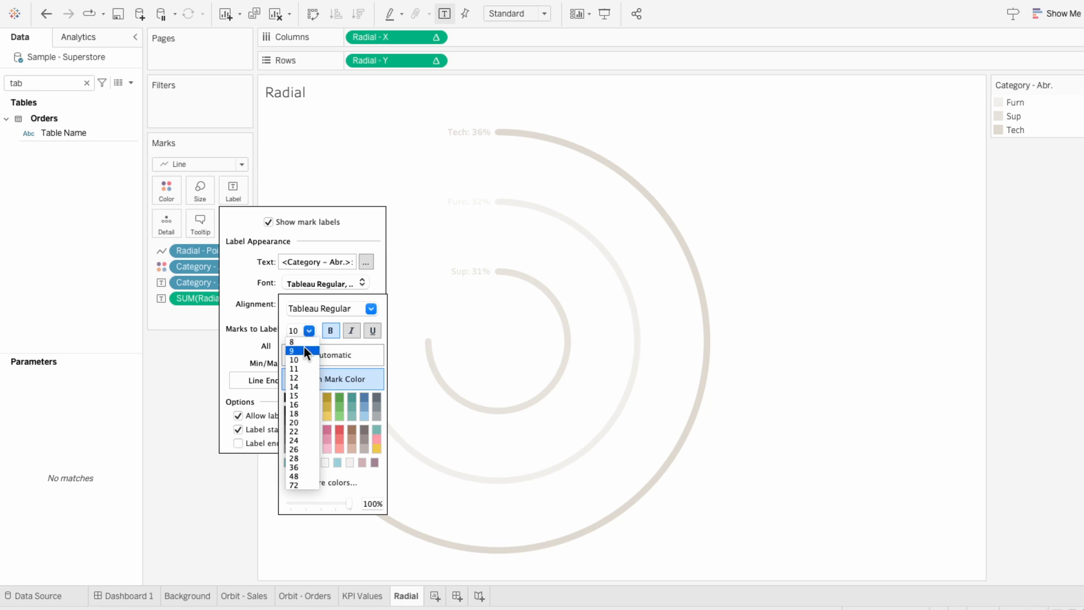
pyautogui.click(303, 346)
pyautogui.click(370, 310)
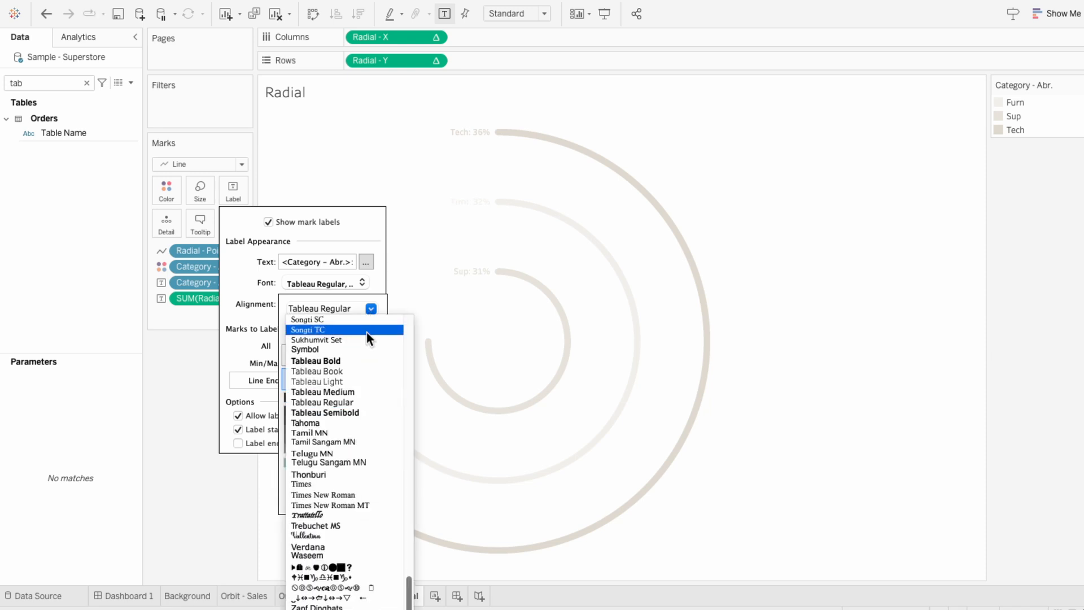
pyautogui.click(364, 359)
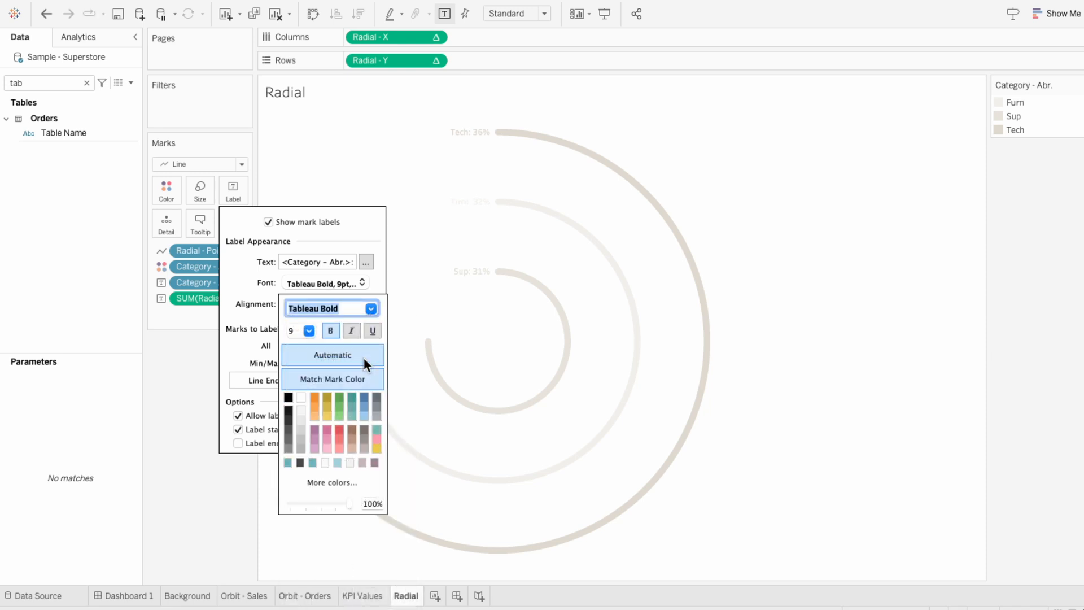
pyautogui.click(128, 596)
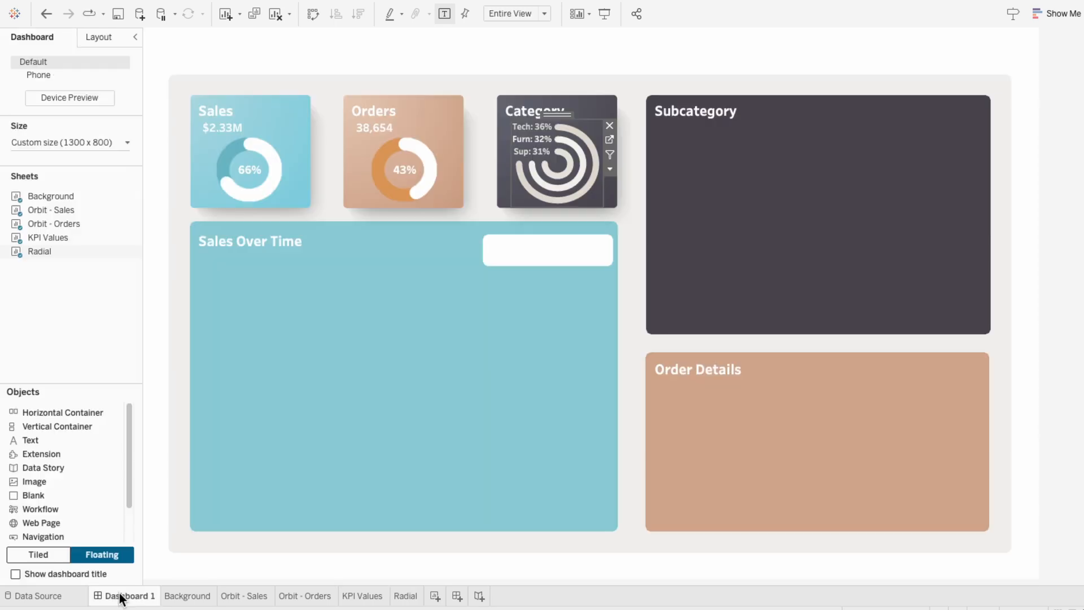
pyautogui.click(1040, 516)
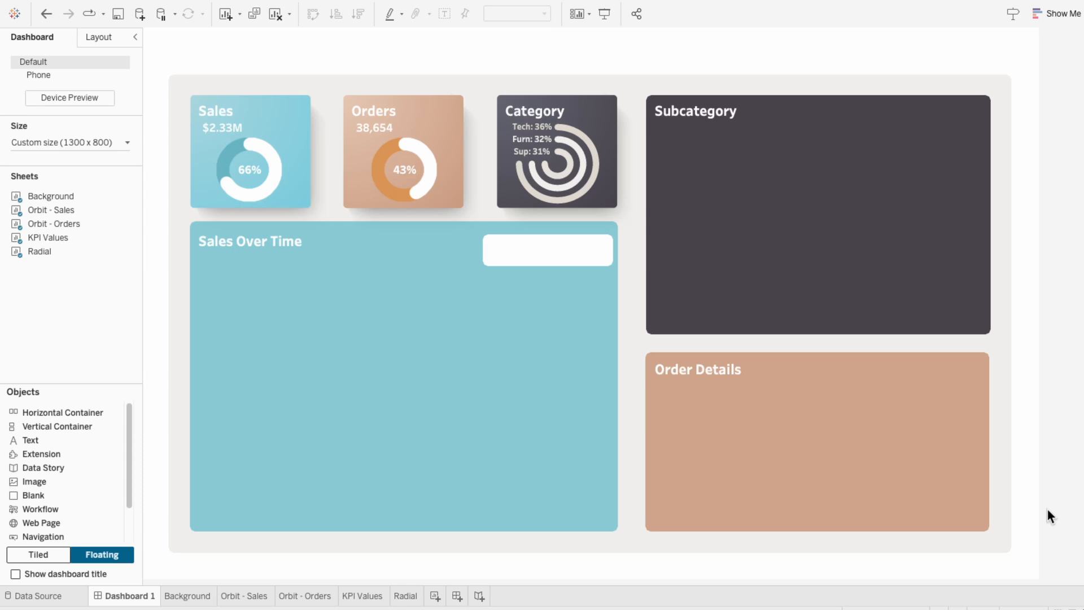
# Create a new worksheet named "Bar Chart"
pyautogui.click(435, 596)
pyautogui.doubleClick(436, 596)
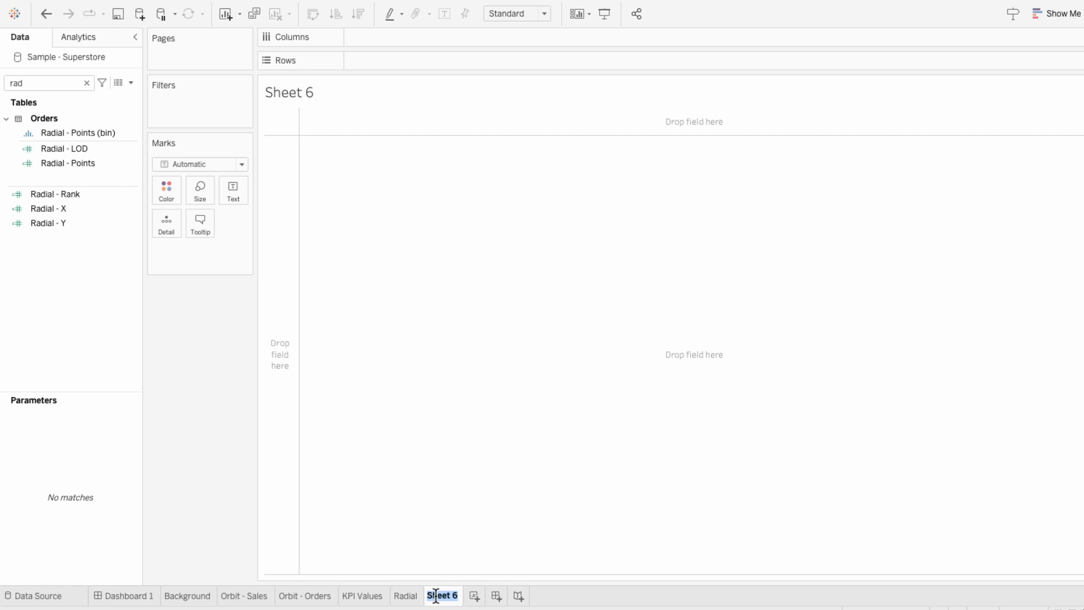
pyautogui.write('Bar Chart')
pyautogui.press('Return')
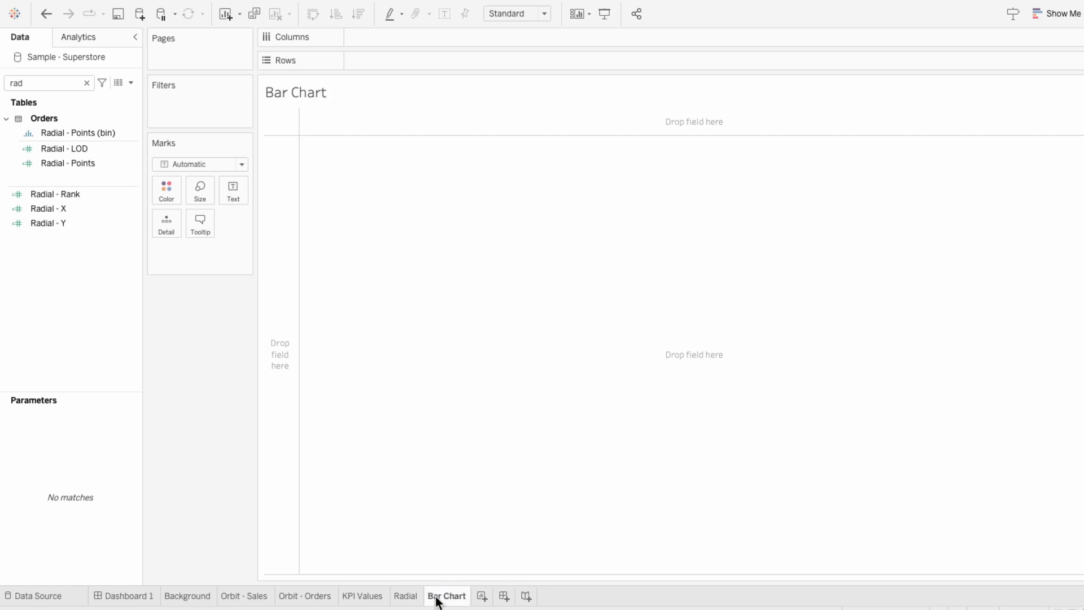
# Build a bar view with Sub-Category on Rows and Sales on Columns
pyautogui.click(87, 83)
pyautogui.write('s')
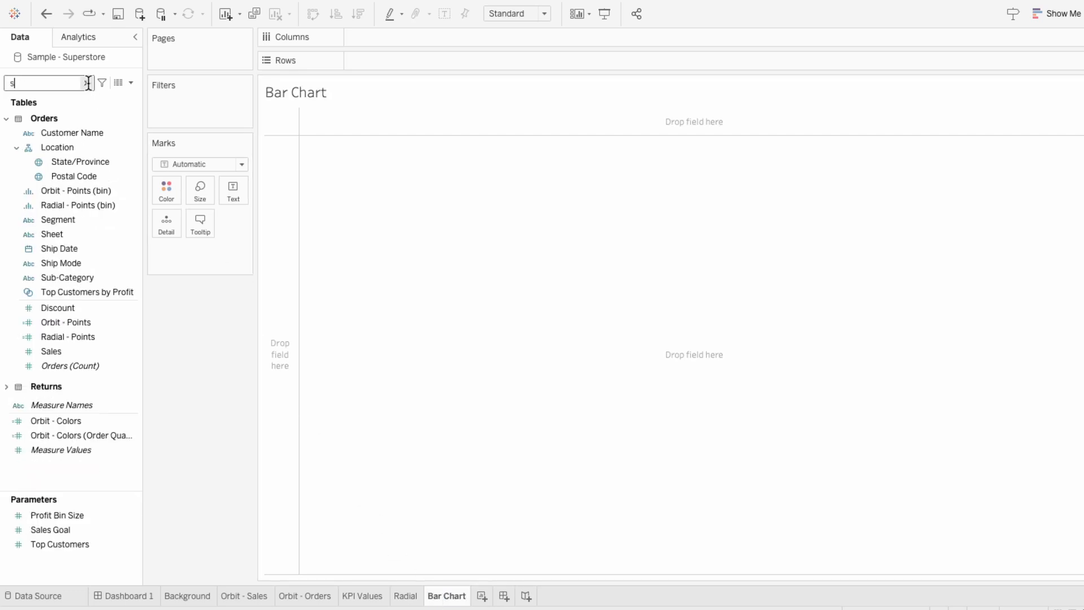
pyautogui.write('ub')
pyautogui.moveTo(82, 133); pyautogui.dragTo(387, 60)
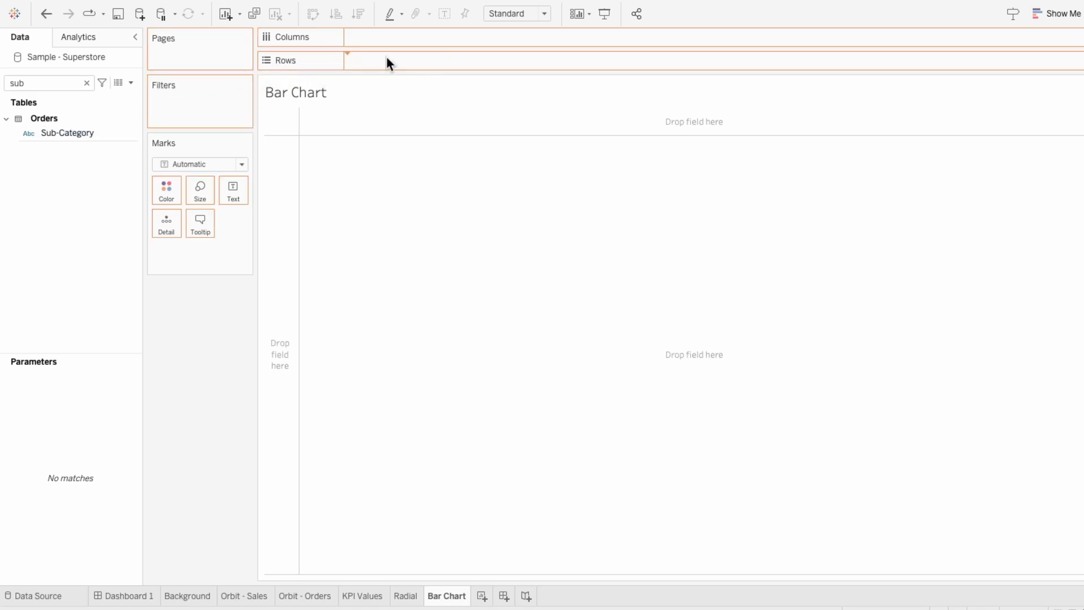
pyautogui.click(86, 83)
pyautogui.write('sa')
pyautogui.moveTo(75, 142); pyautogui.dragTo(387, 38)
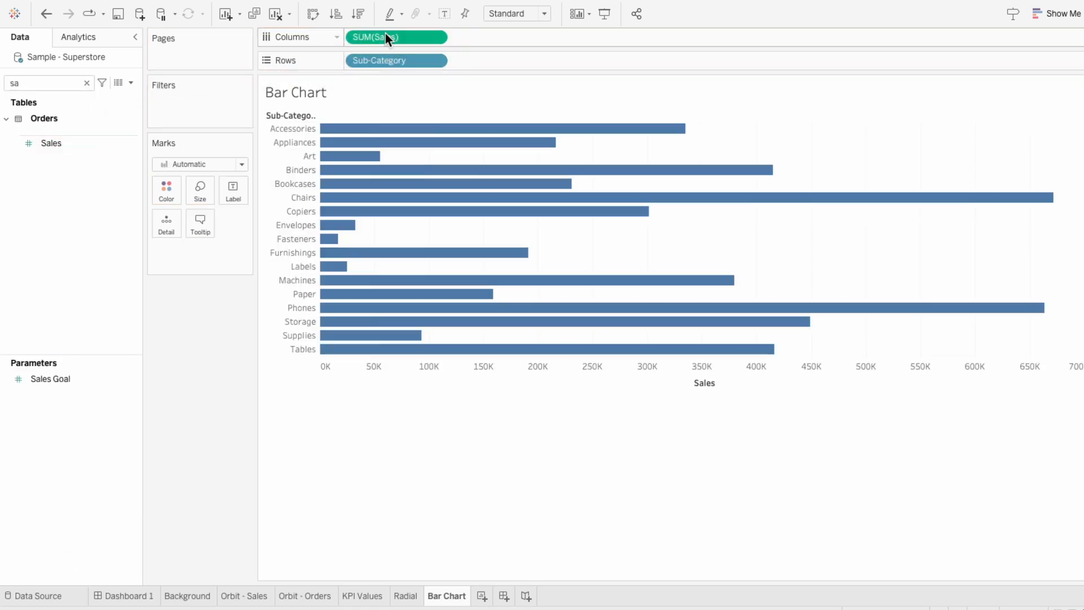
# Replace Sales on Columns with Measure Values
pyautogui.click(85, 83)
pyautogui.write('mea')
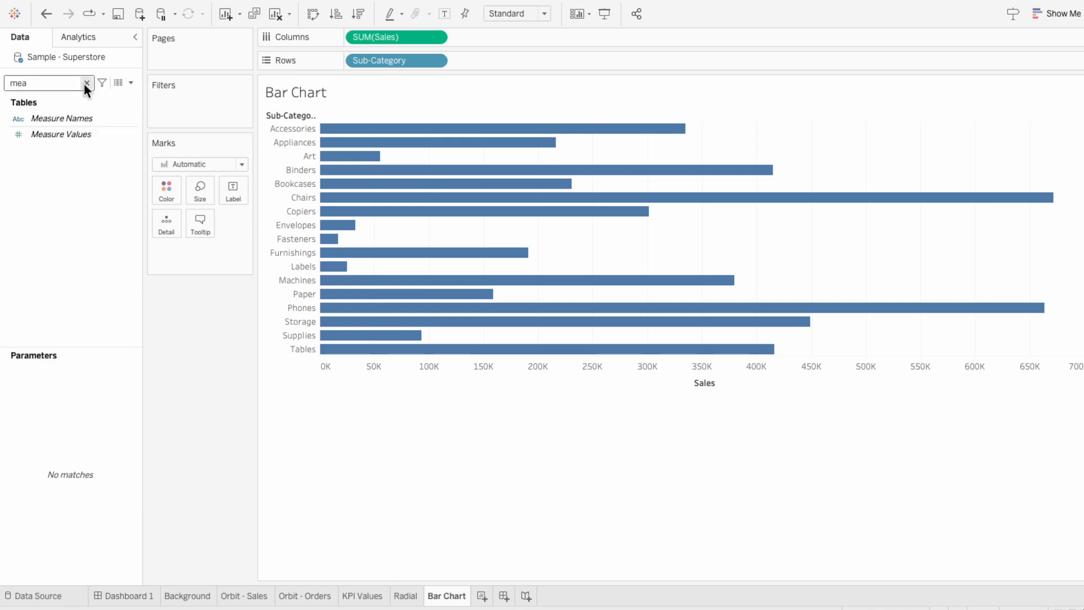
pyautogui.click(79, 134)
pyautogui.moveTo(79, 134); pyautogui.dragTo(416, 37)
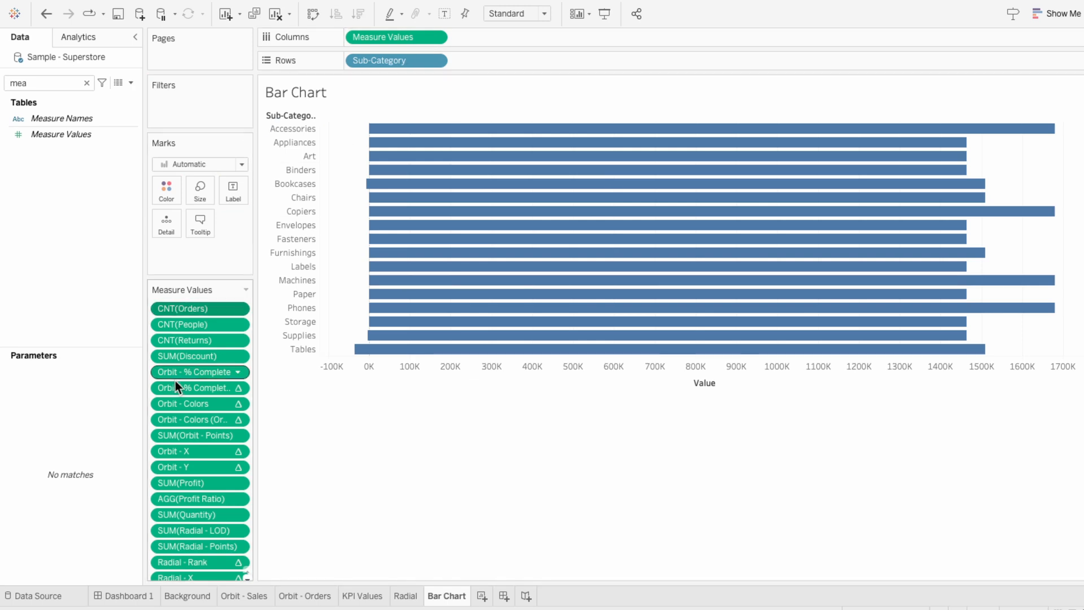
# Reduce Measure Values to SUM(Sales), add an ad hoc measure of 0, and order SUM(0) above SUM(Sales)
pyautogui.press('Delete')
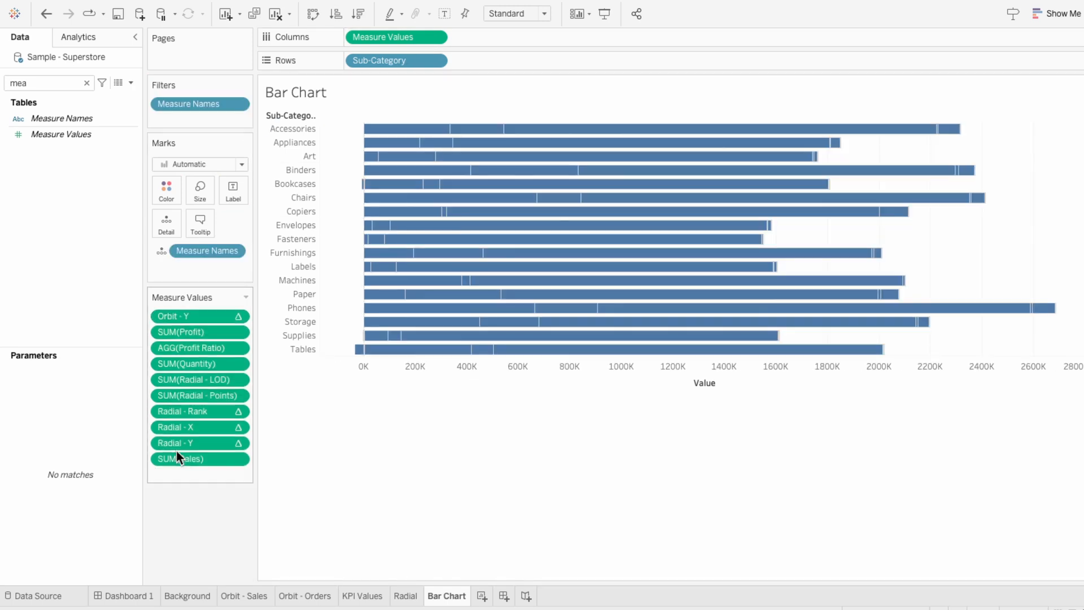
pyautogui.doubleClick(175, 475)
pyautogui.write('0')
pyautogui.press('Return')
pyautogui.click(184, 444)
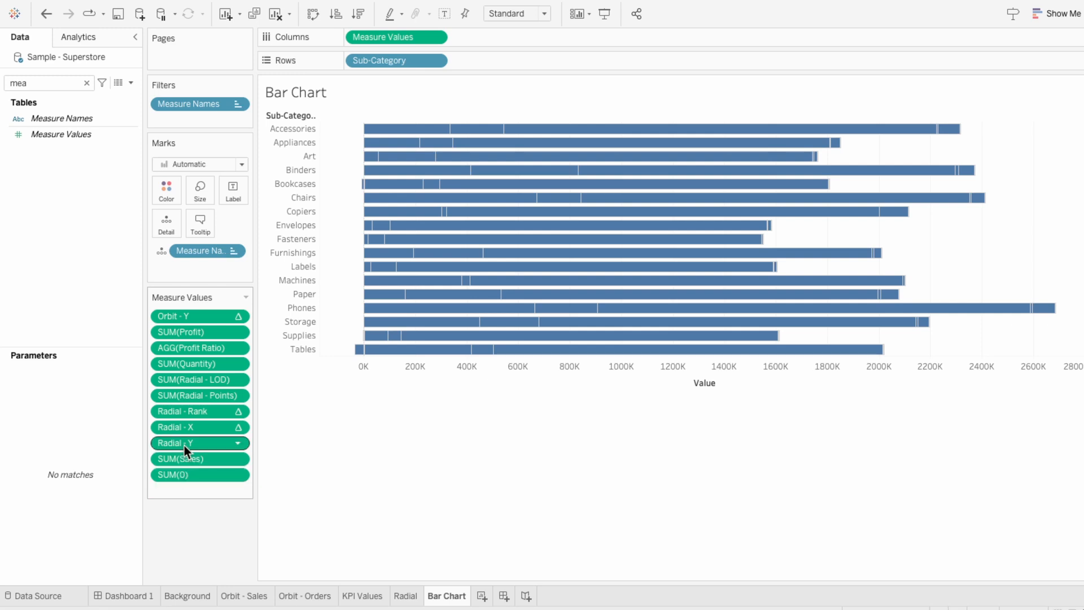
pyautogui.keyDown('shift'); pyautogui.click(198, 316); pyautogui.keyUp('shift')
pyautogui.press('Delete')
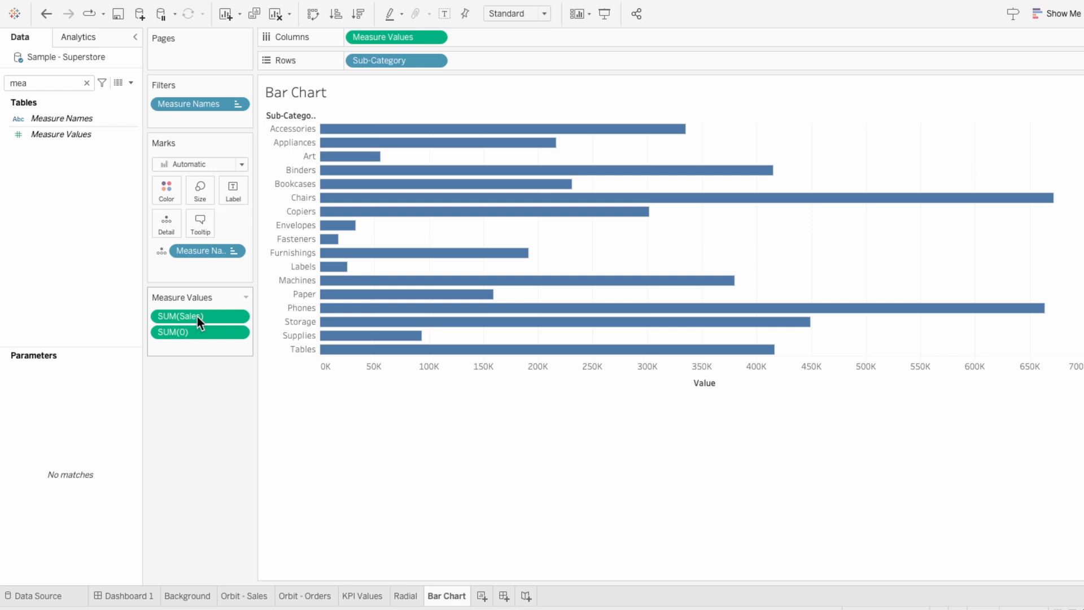
pyautogui.moveTo(198, 316); pyautogui.dragTo(198, 341)
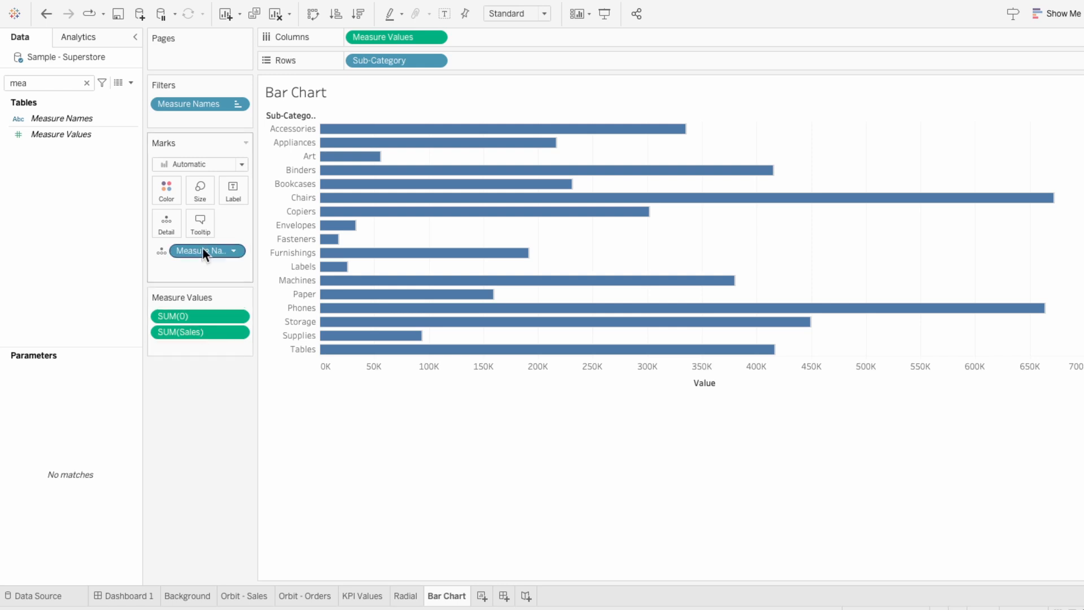
# Change the mark type to Line and assign Measure Names to Path
pyautogui.click(195, 163)
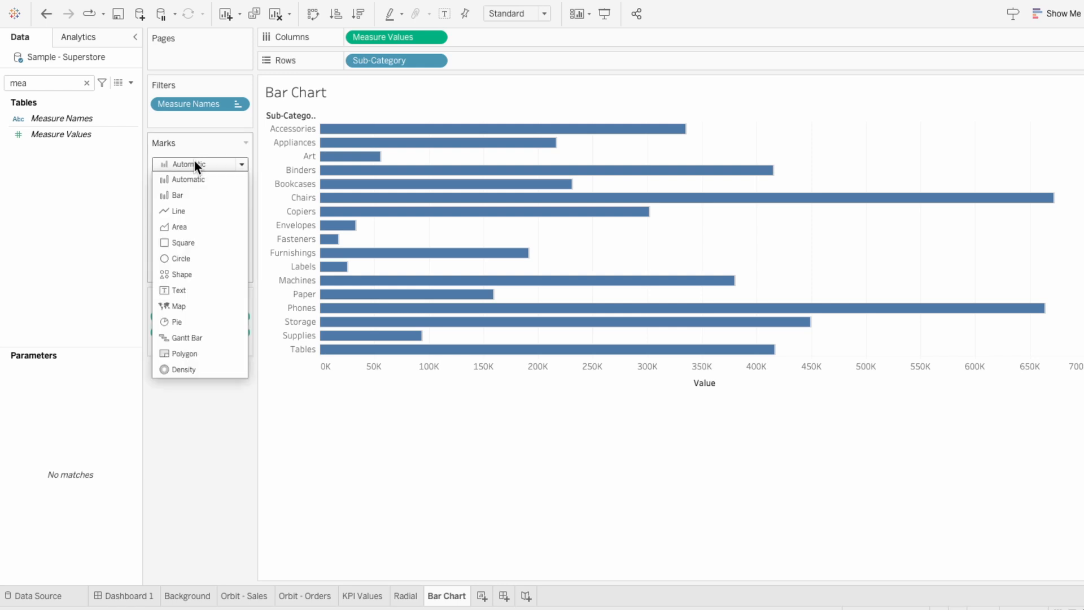
pyautogui.click(195, 214)
pyautogui.click(161, 250)
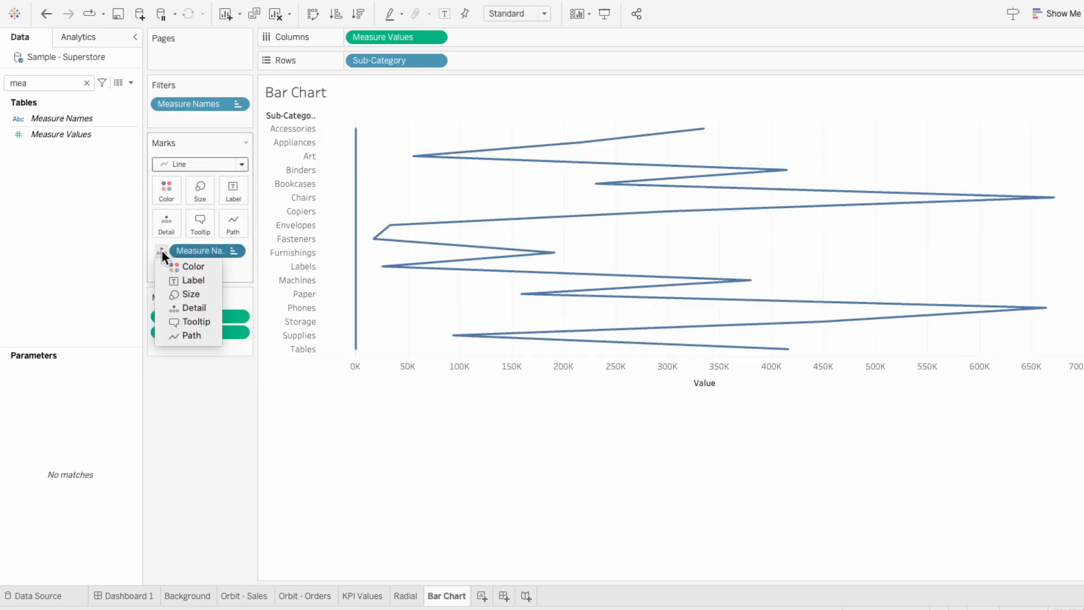
pyautogui.click(181, 337)
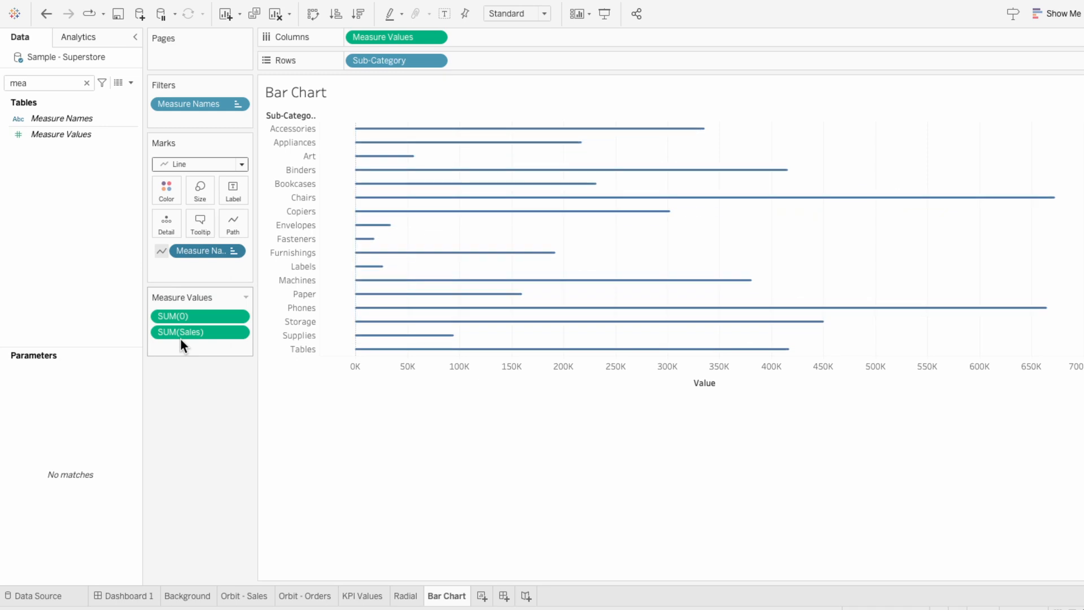
# Thicken the sub-category lines and color them by a second copy of Measure Names
pyautogui.click(201, 191)
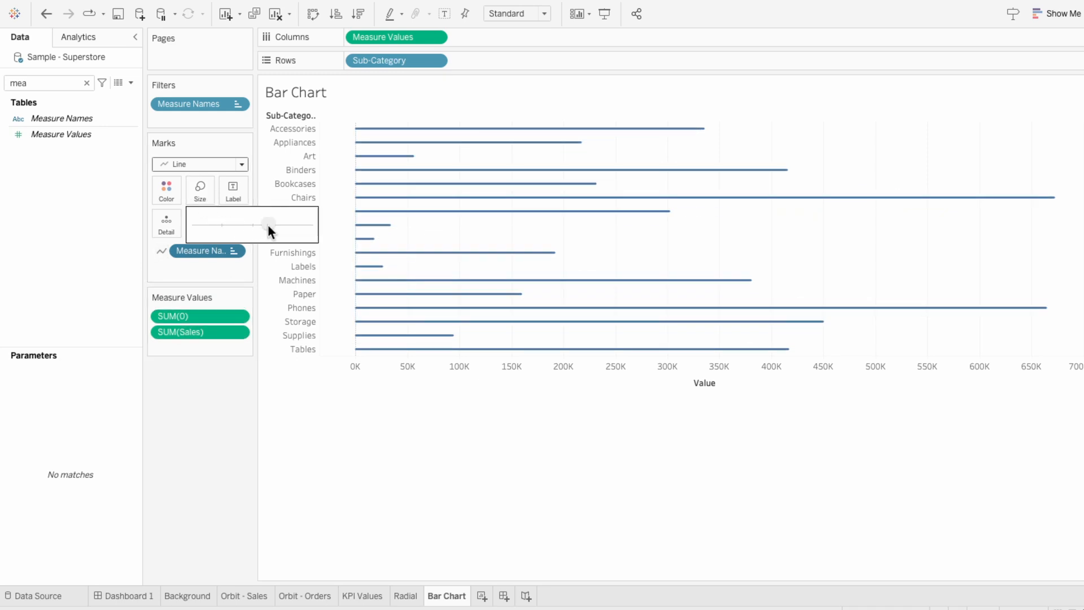
pyautogui.moveTo(268, 225); pyautogui.dragTo(277, 223)
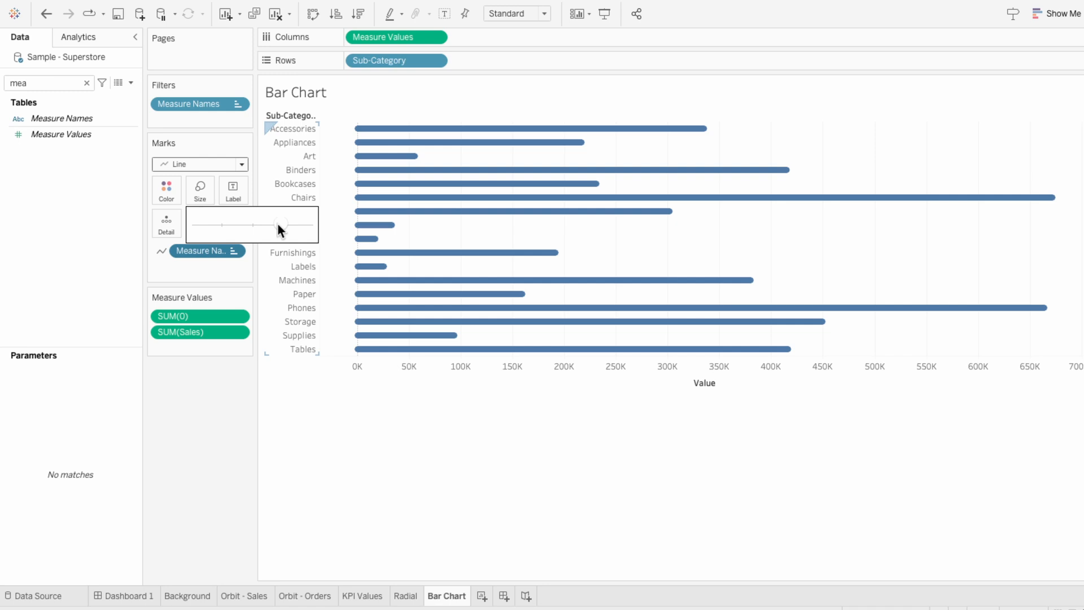
pyautogui.click(205, 269)
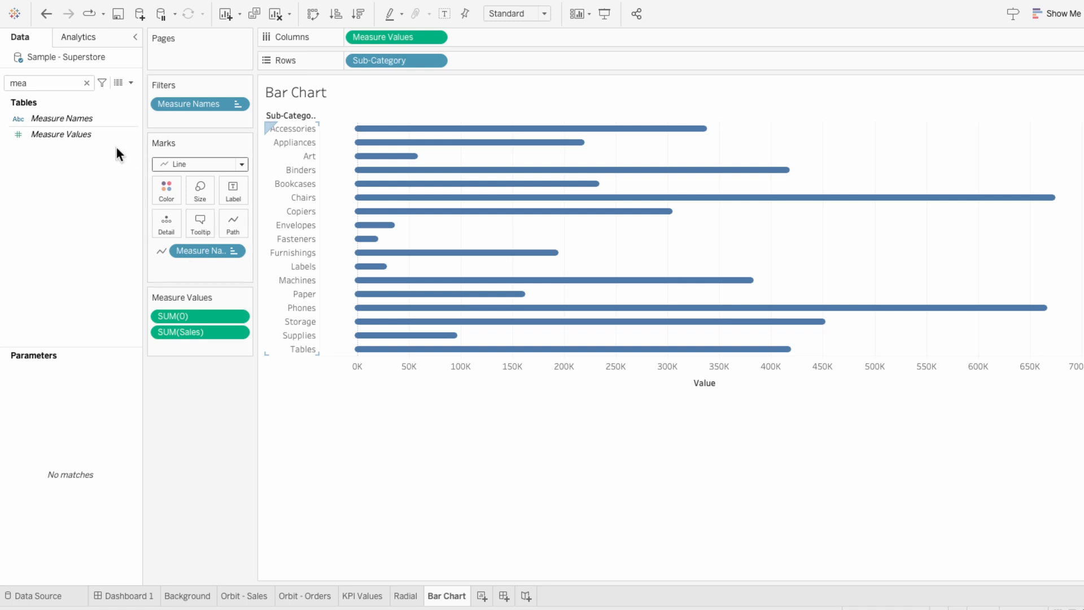
pyautogui.moveTo(83, 117); pyautogui.dragTo(200, 264)
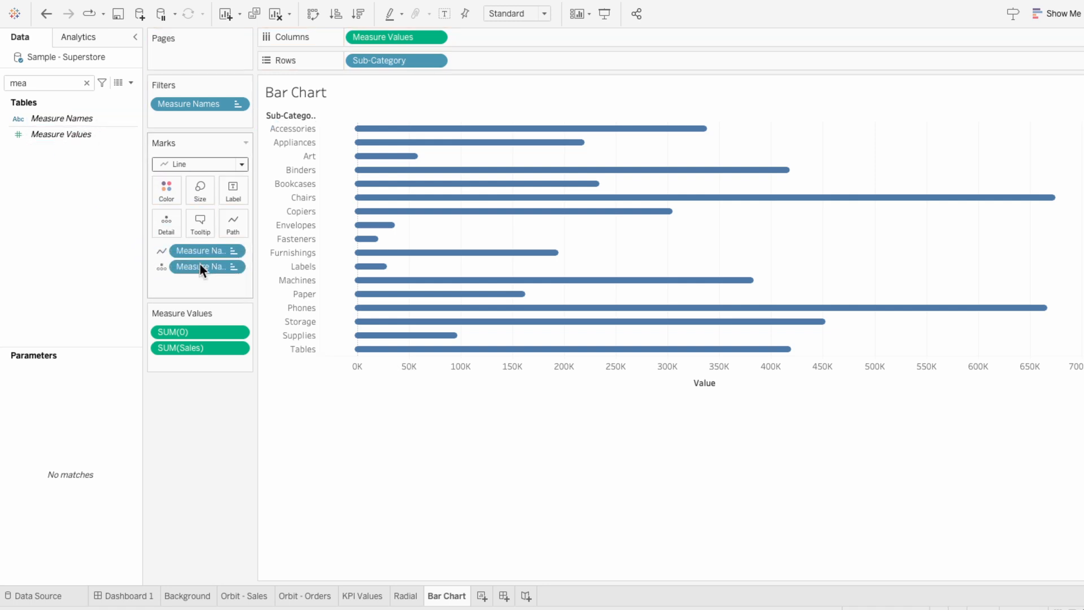
pyautogui.click(161, 267)
pyautogui.click(169, 281)
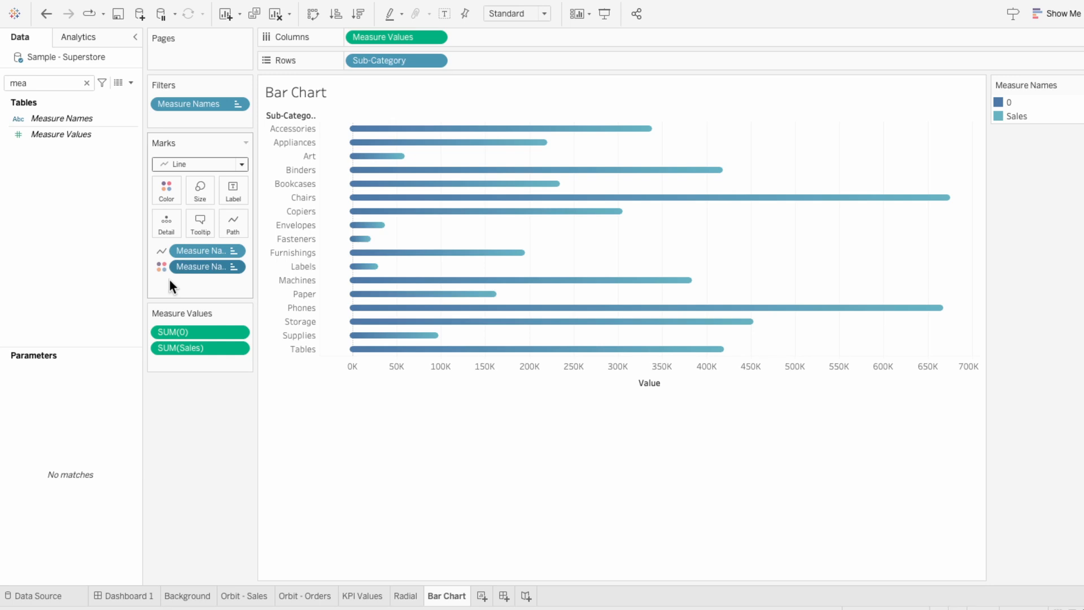
# Add the ad hoc measure SUM([Sales])/2 to Measure Values, placing it between SUM(0) and SUM(Sales)
pyautogui.doubleClick(171, 360)
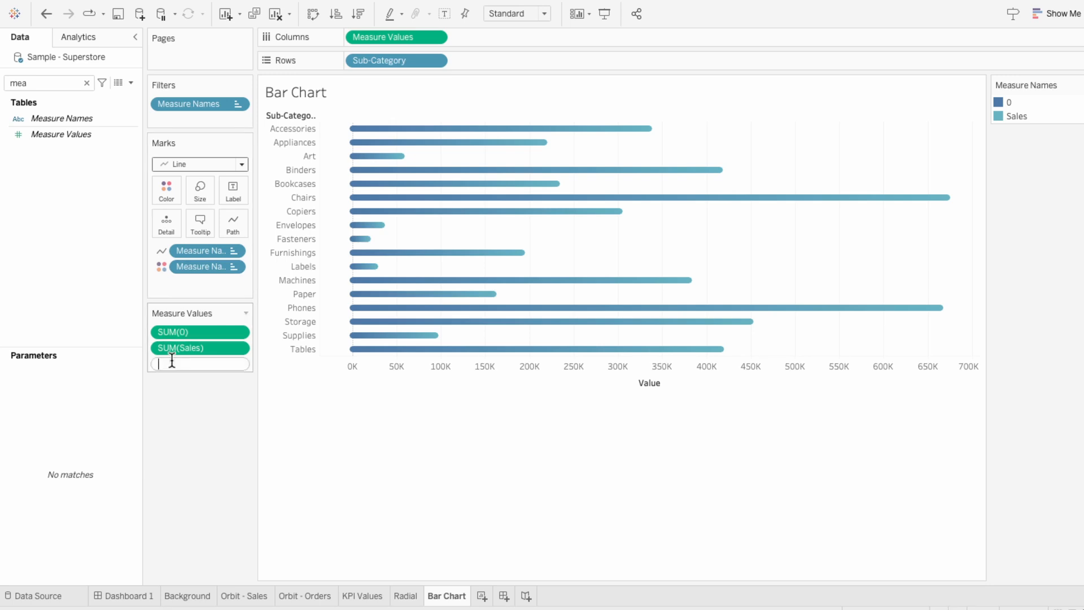
pyautogui.write('SUM(Sal')
pyautogui.press('Return')
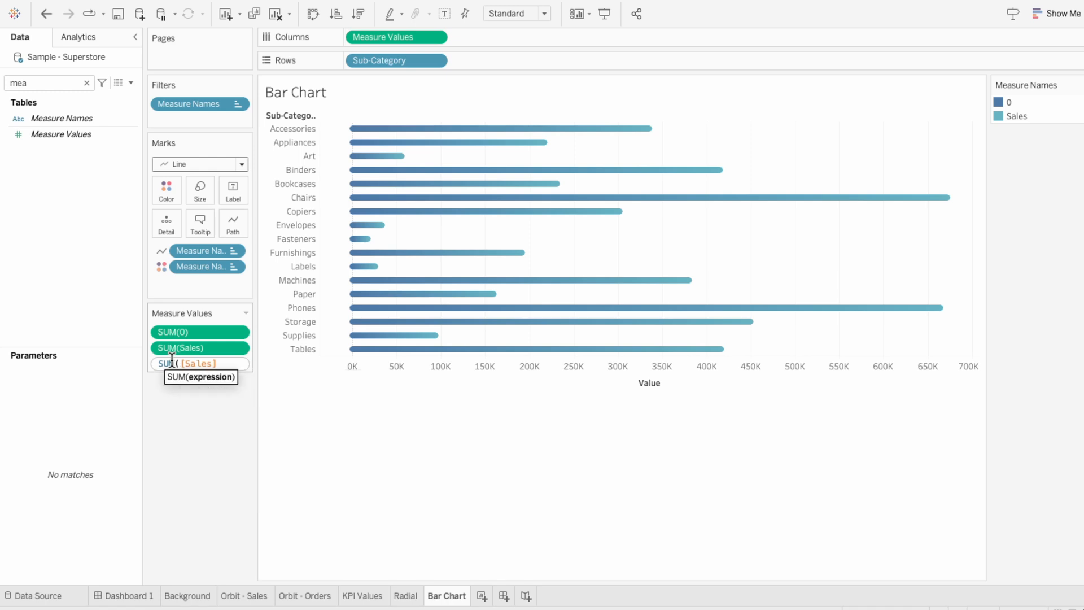
pyautogui.write(')/2')
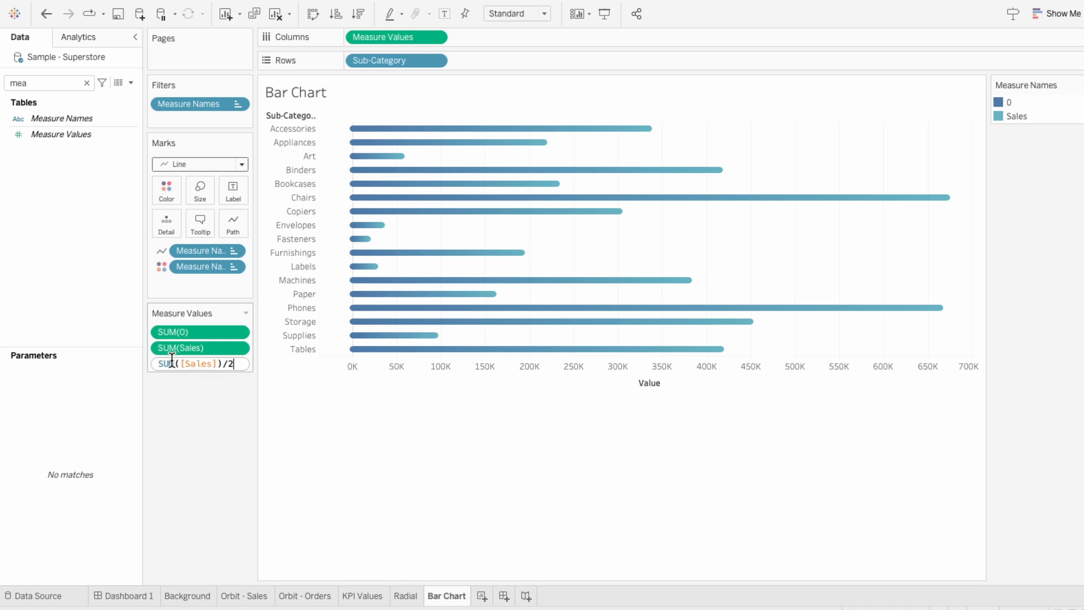
pyautogui.press('Return')
pyautogui.moveTo(171, 360); pyautogui.dragTo(174, 350)
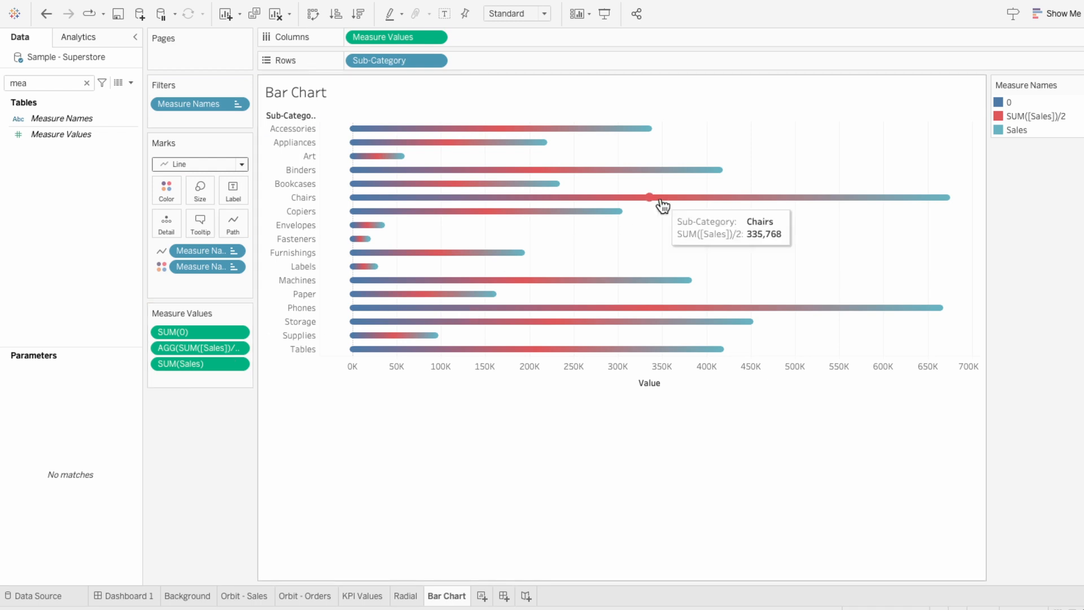
# Recolor the Measure Names items as a teal gradient, with light cyan for 0 and mid cyan for SUM([Sales])/2, keeping teal for Sales
pyautogui.doubleClick(998, 102)
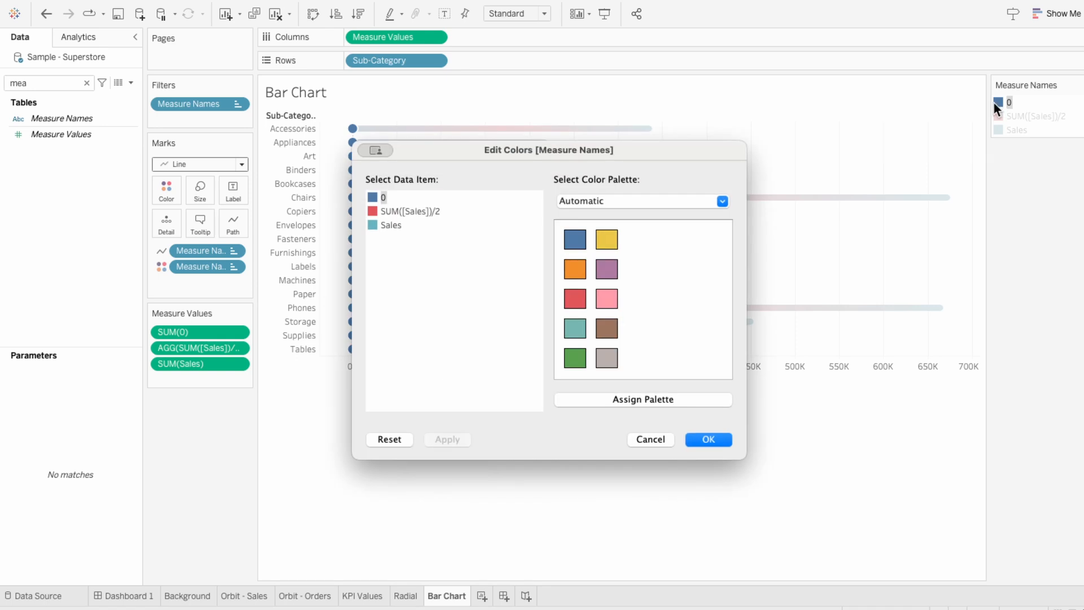
pyautogui.doubleClick(373, 198)
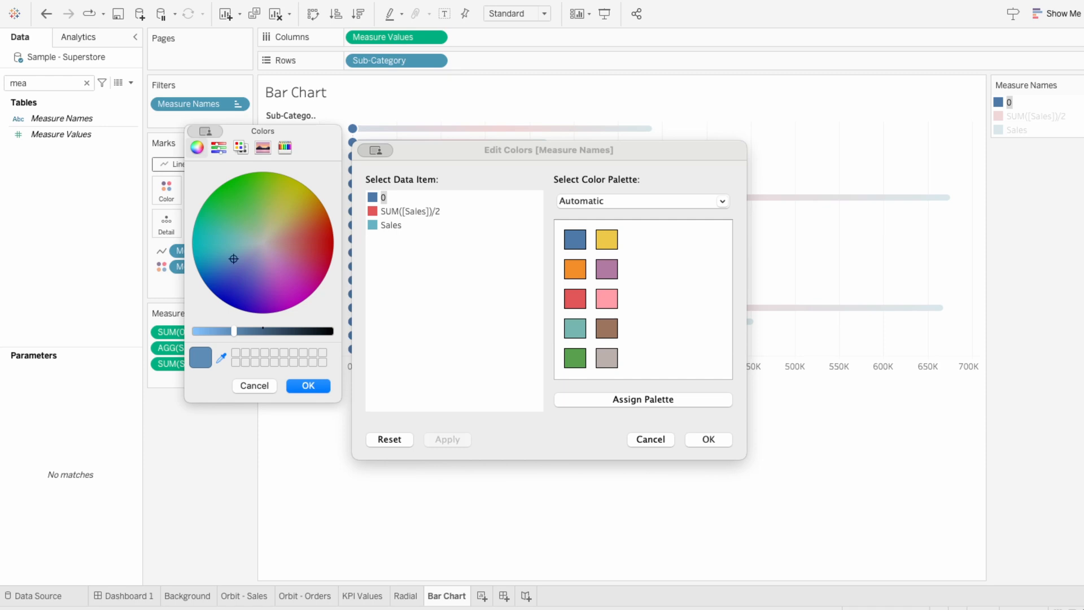
pyautogui.moveTo(233, 331); pyautogui.dragTo(195, 331)
pyautogui.click(305, 386)
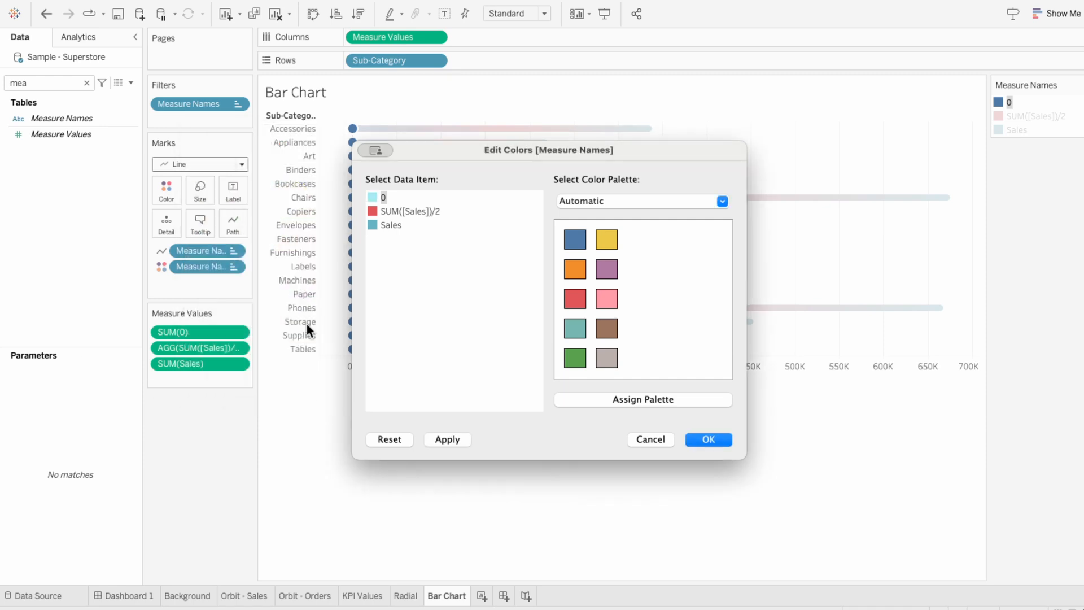
pyautogui.doubleClick(374, 210)
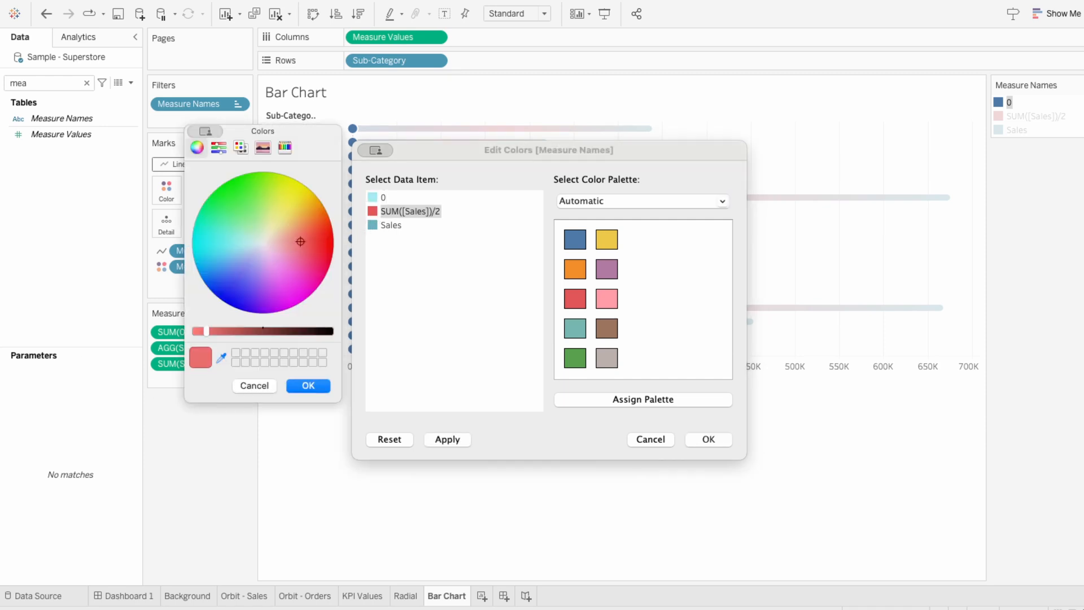
pyautogui.click(232, 360)
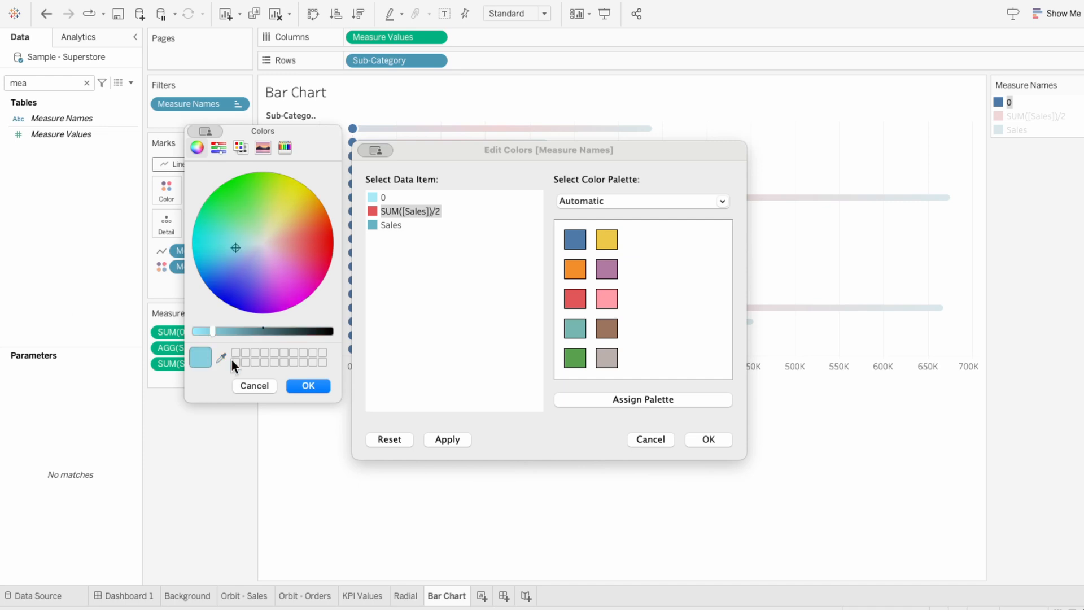
pyautogui.click(306, 386)
pyautogui.doubleClick(372, 227)
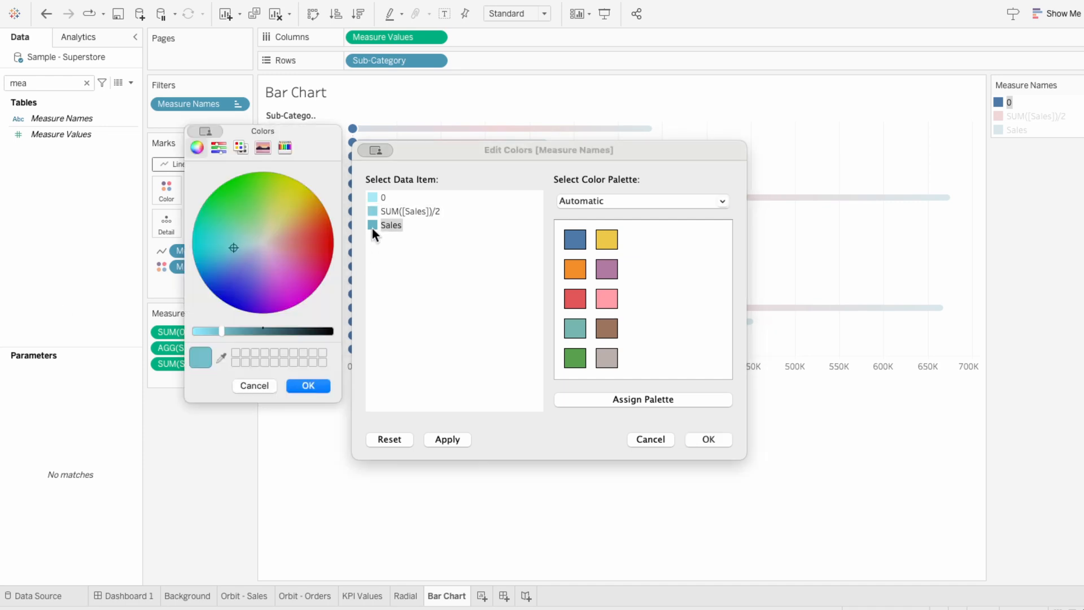
pyautogui.click(306, 385)
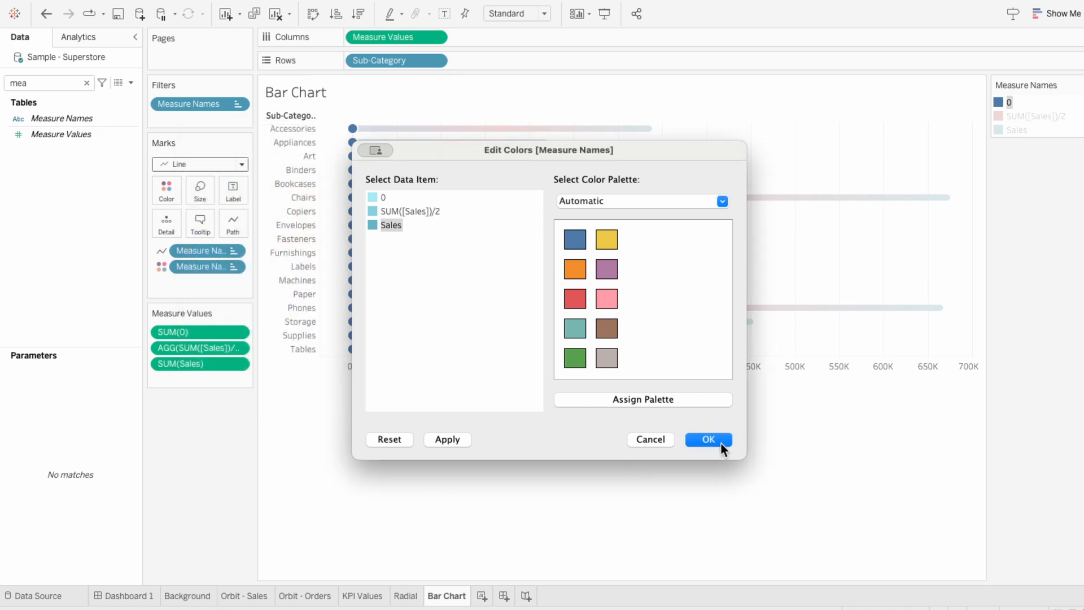
pyautogui.click(708, 440)
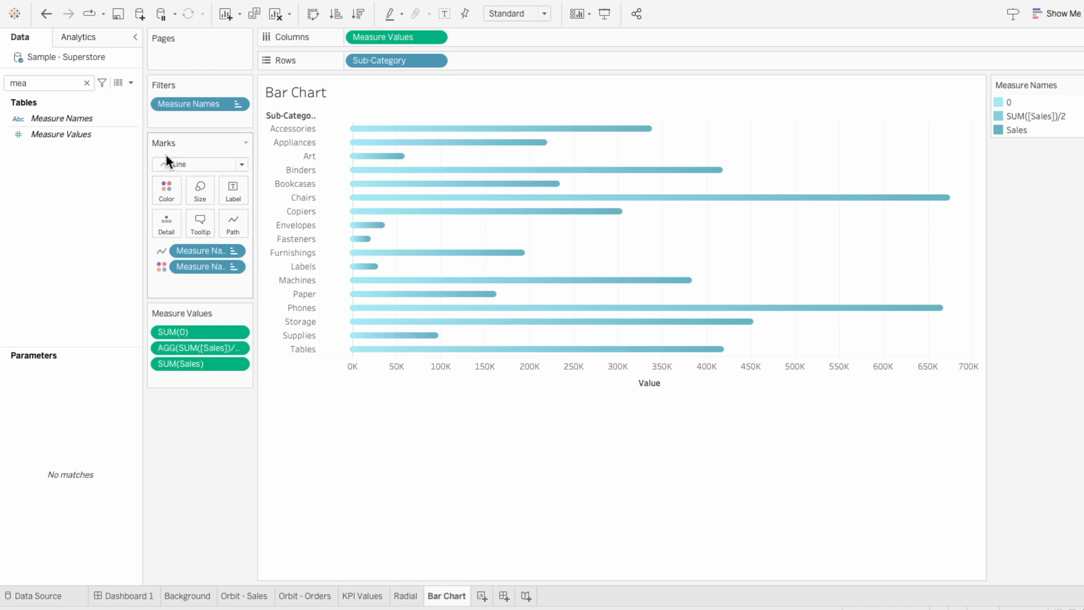
# Clear the field search and add the ad hoc calculation SUM([Sales]) + 4000 to Columns after Measure Values
pyautogui.click(87, 83)
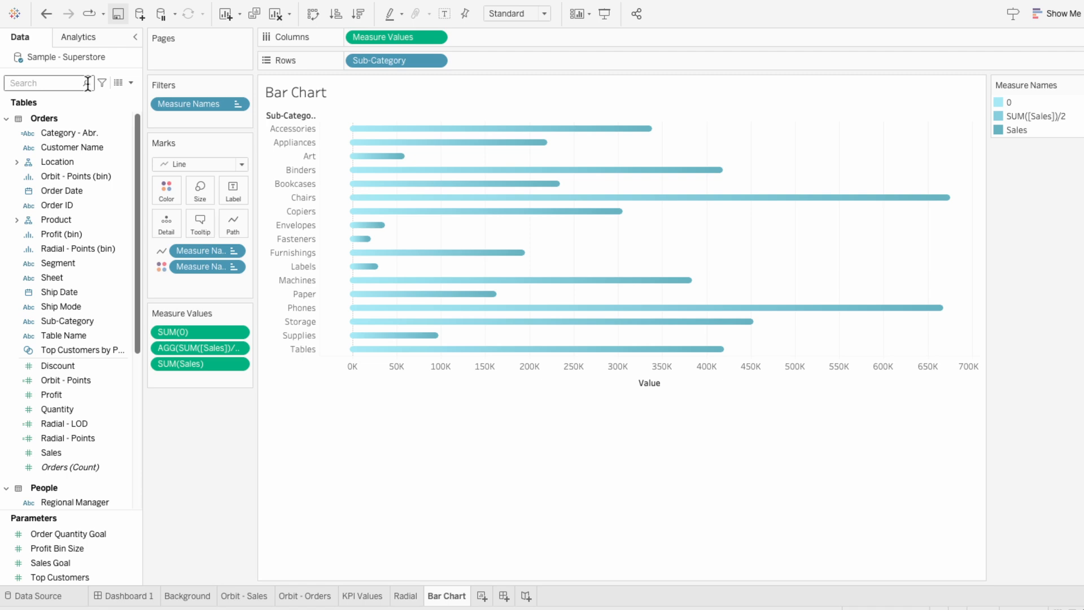
pyautogui.doubleClick(483, 34)
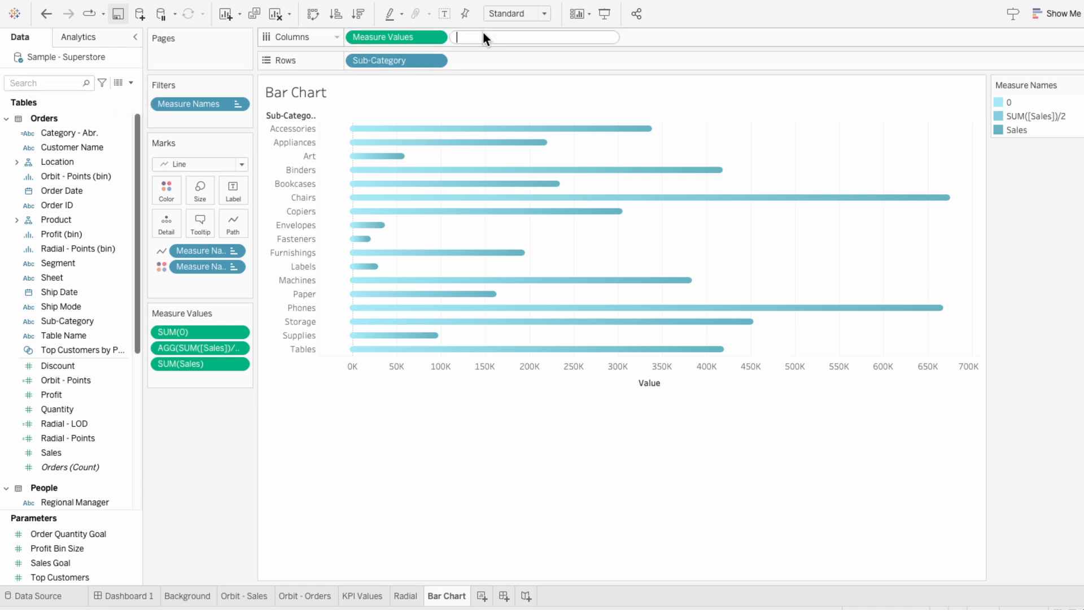
pyautogui.write('SUM([Sales]) + 4000')
pyautogui.press('Return')
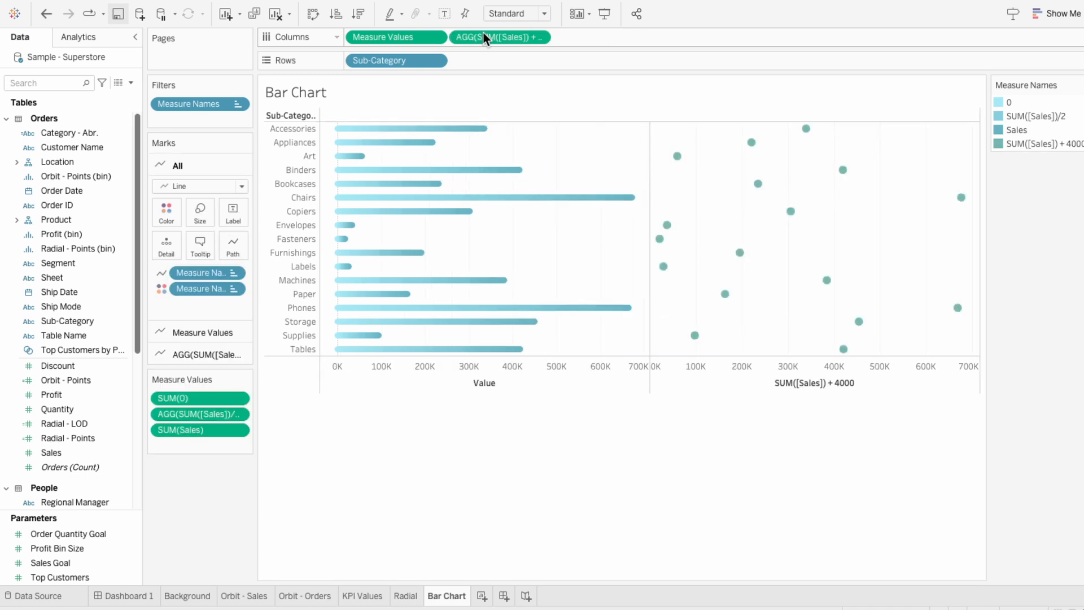
# Combine SUM([Sales]) + 4000 with Measure Values on a dual axis and synchronize the two axes
pyautogui.rightClick(483, 36)
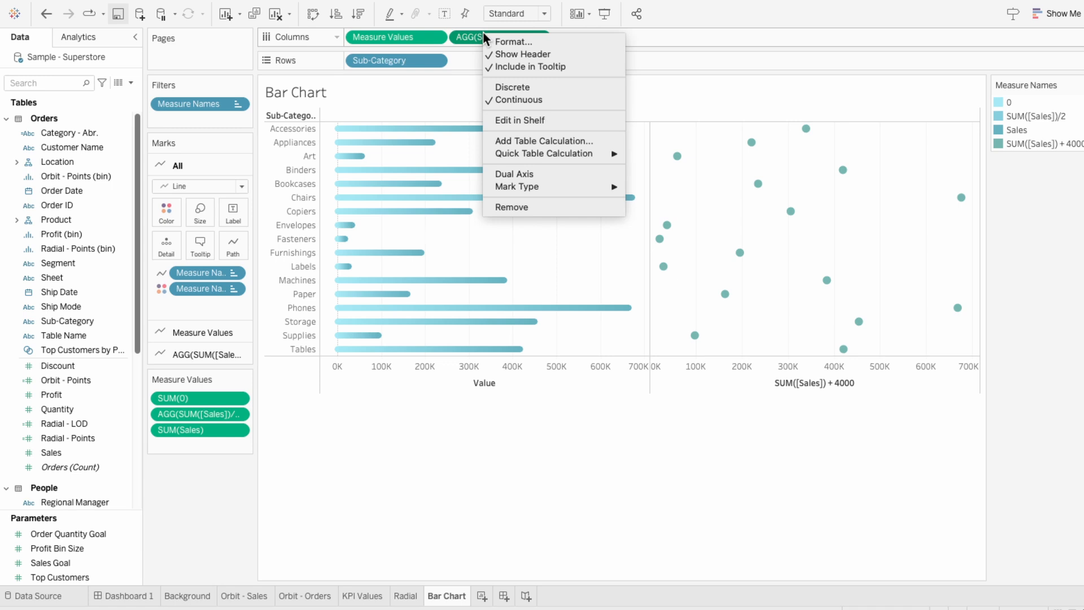
pyautogui.click(509, 171)
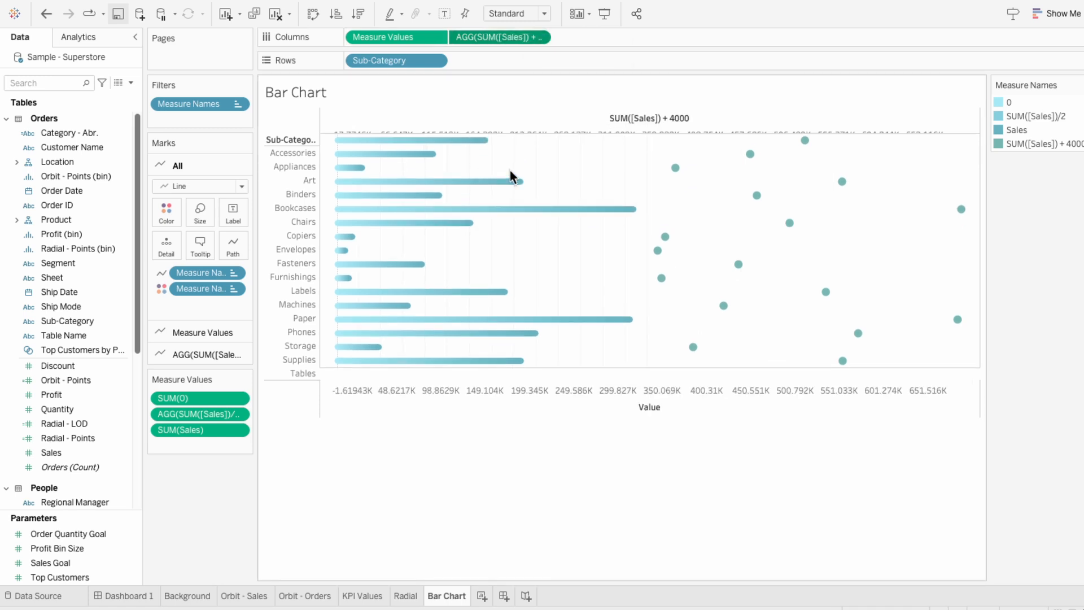
pyautogui.rightClick(518, 135)
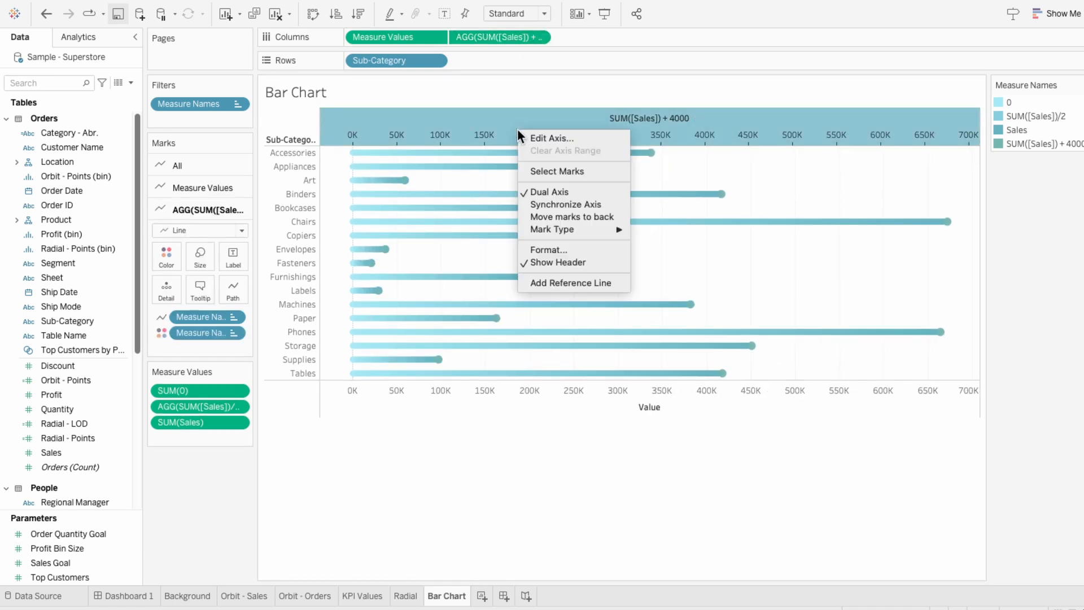
pyautogui.click(529, 200)
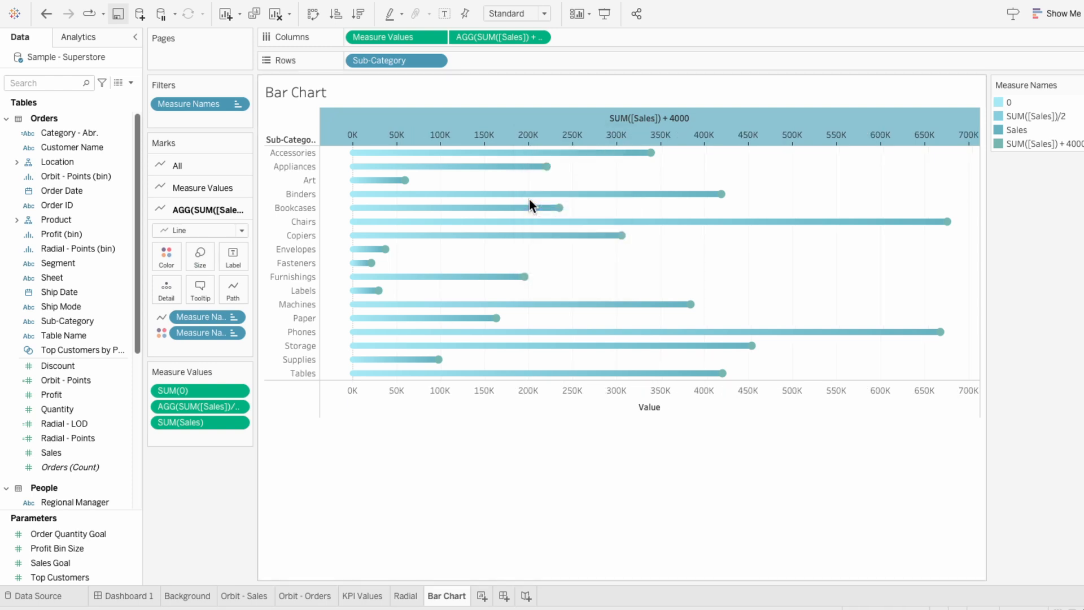
# Remove both Measure Names fields from the SUM([Sales]) + 4000 marks and show those marks as filled right-pointing triangle shapes
pyautogui.click(202, 318)
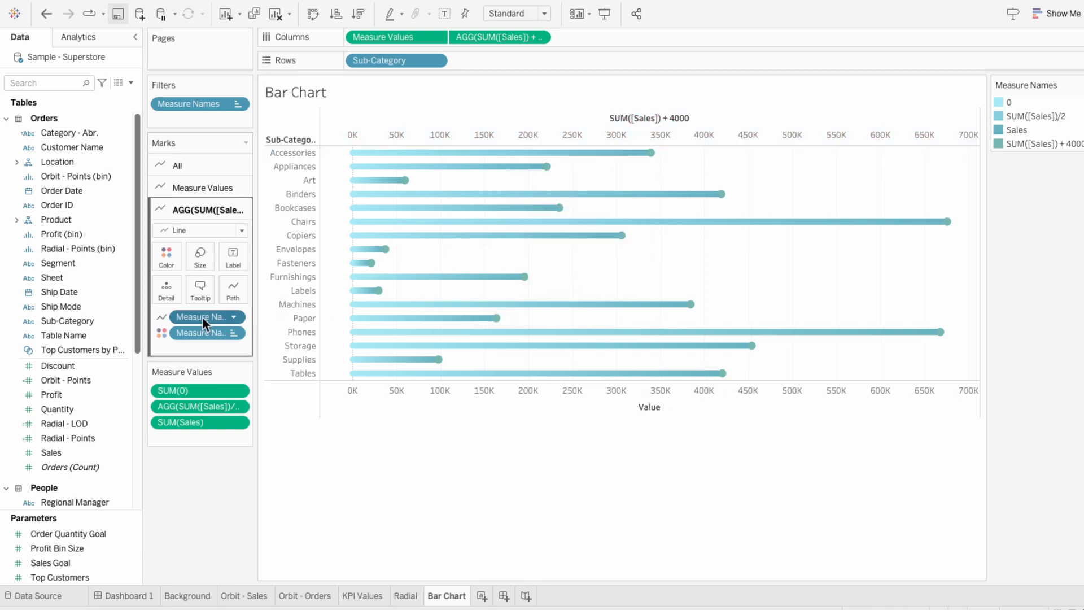
pyautogui.press('Delete')
pyautogui.press('Delete')
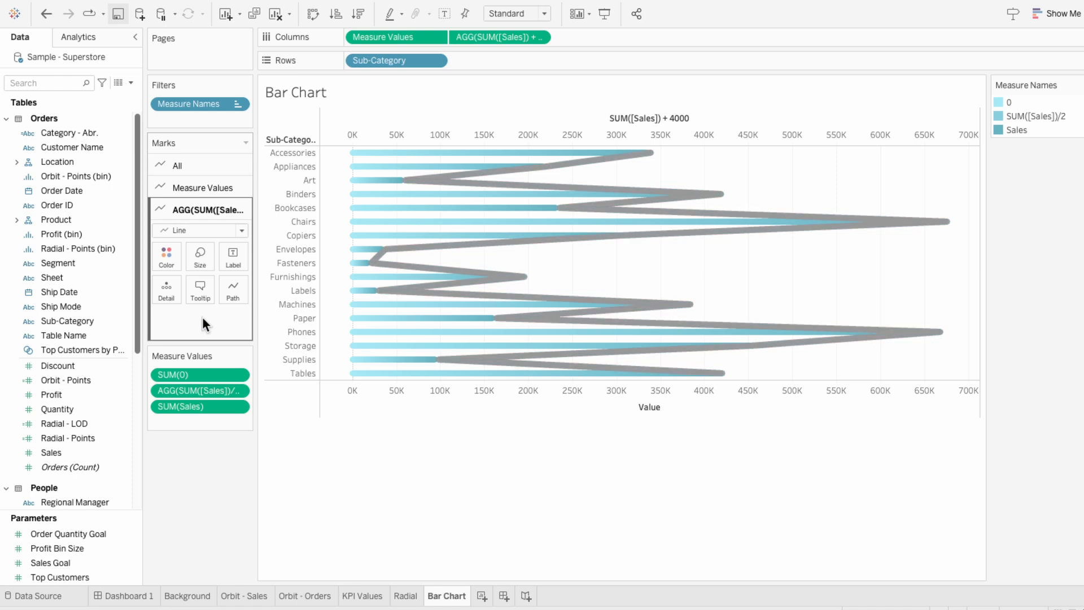
pyautogui.click(189, 231)
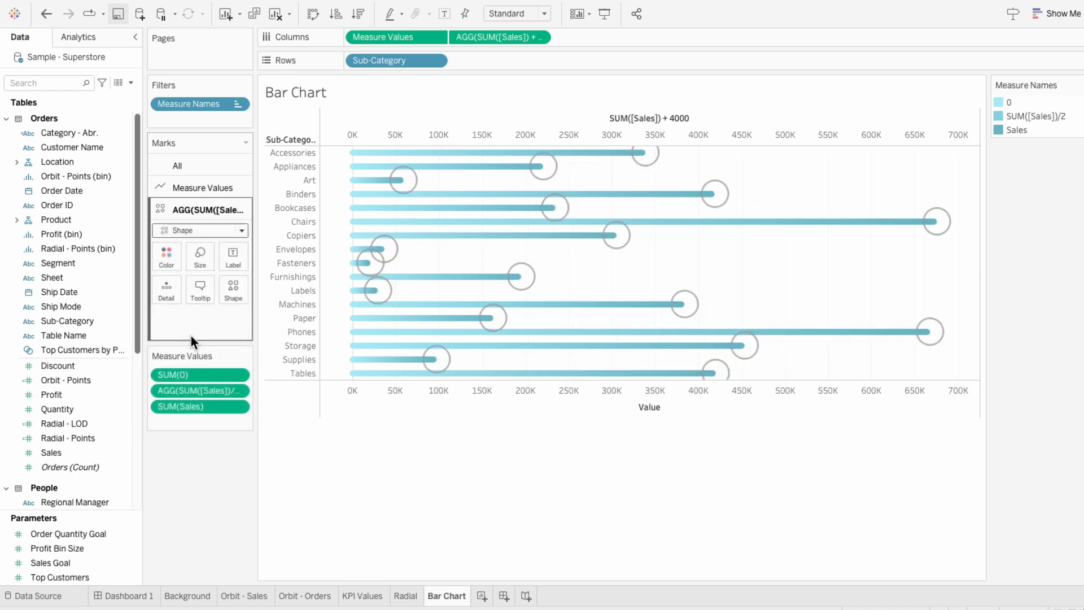
pyautogui.click(233, 290)
pyautogui.click(294, 367)
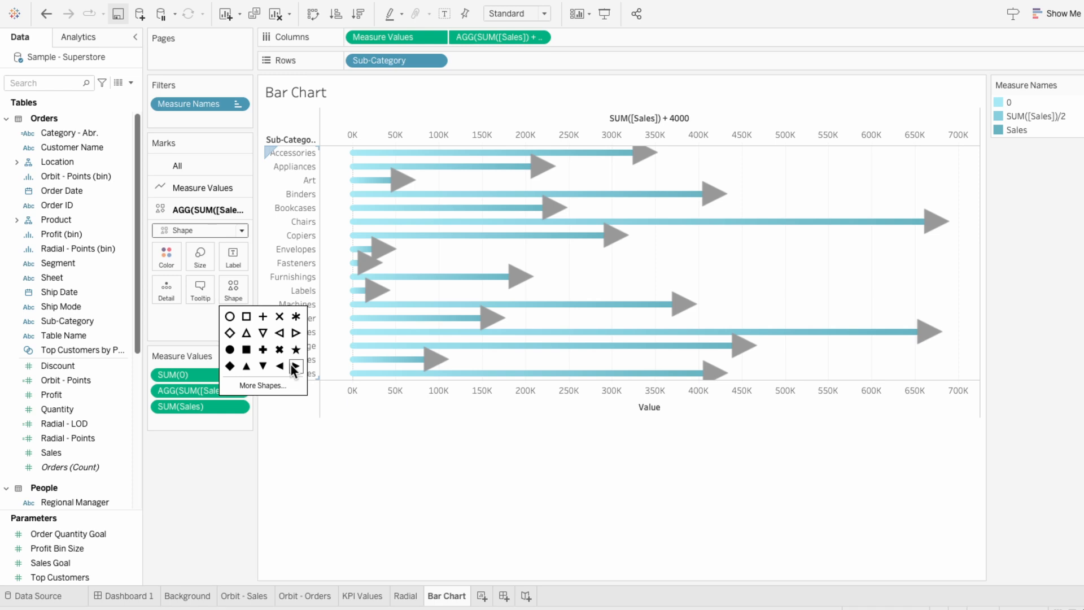
# Shrink the triangle marks to about the bar thickness and color them teal sampled from the Sales legend swatch
pyautogui.click(205, 258)
pyautogui.moveTo(256, 290); pyautogui.dragTo(232, 291)
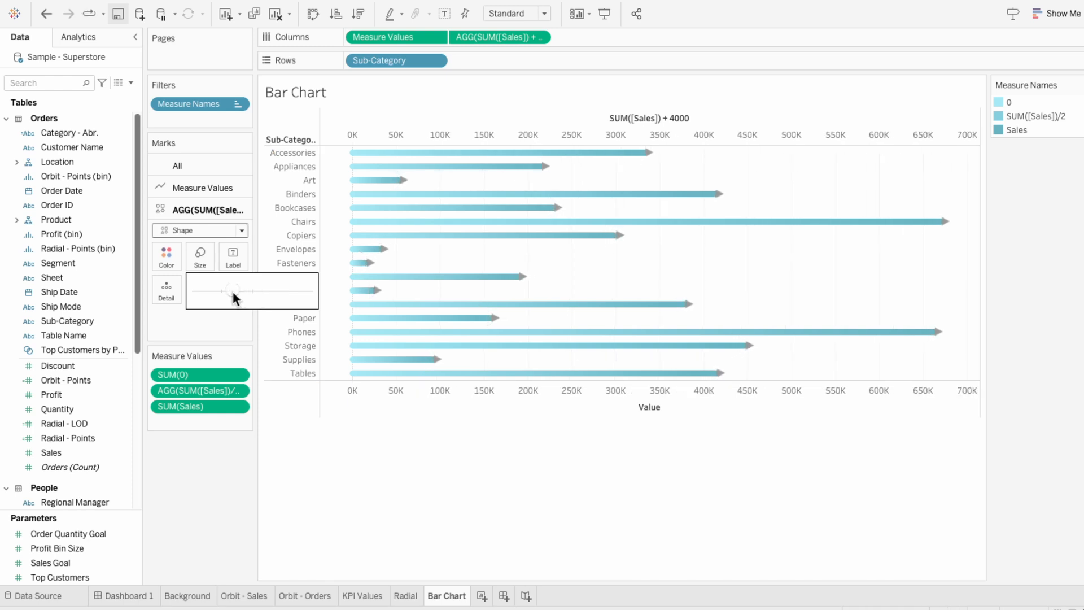
pyautogui.click(171, 257)
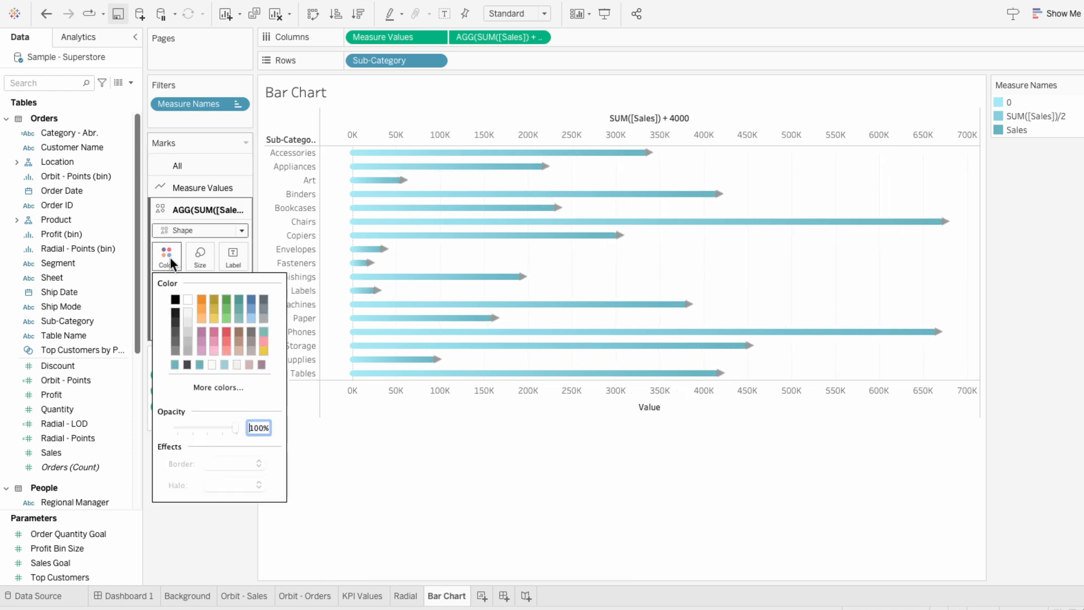
pyautogui.click(191, 384)
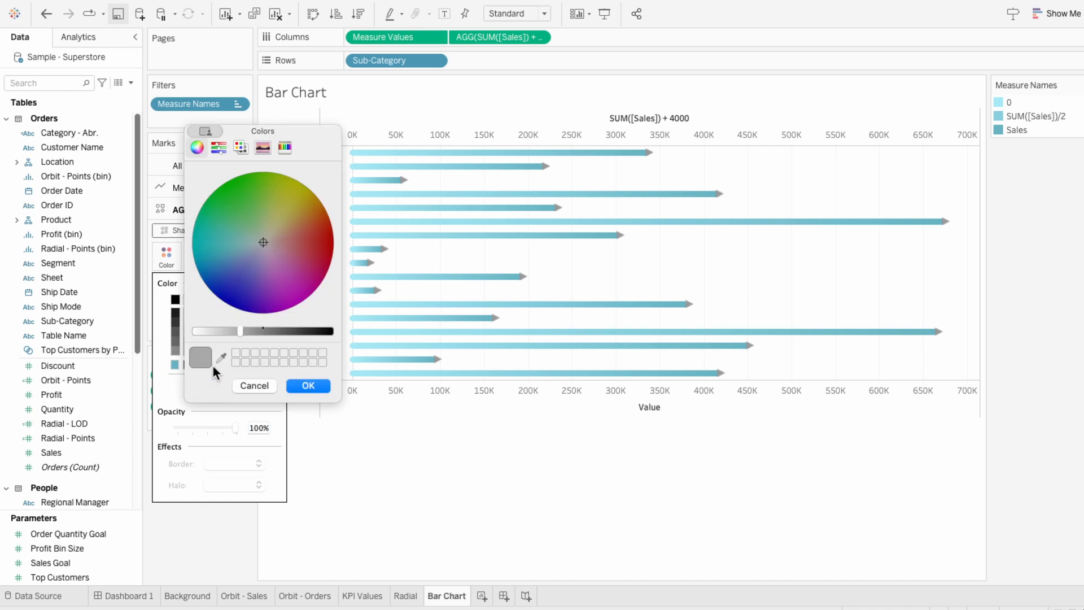
pyautogui.click(222, 357)
pyautogui.click(998, 130)
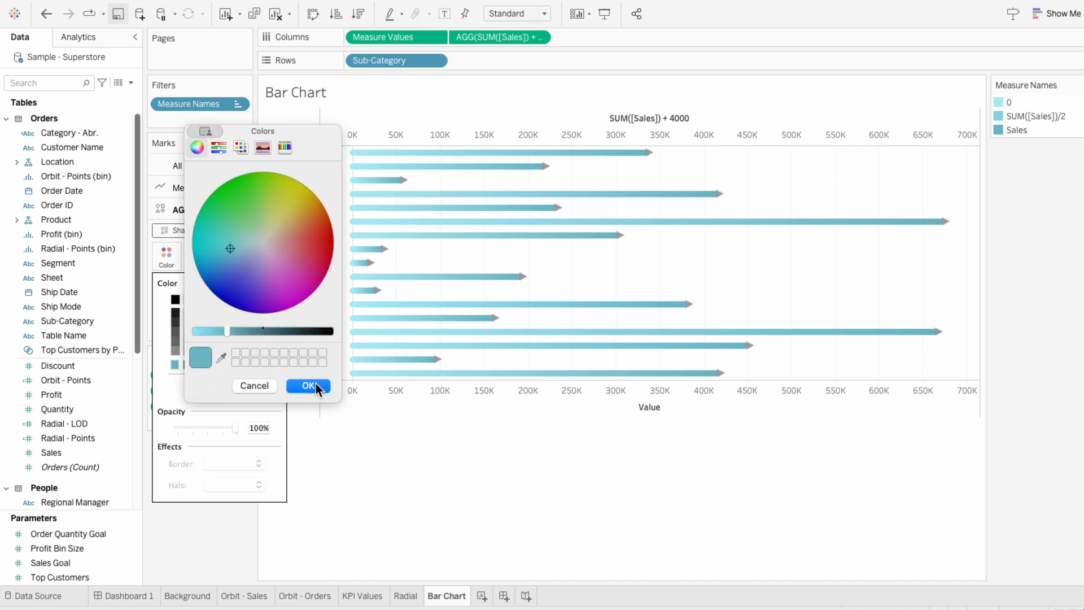
pyautogui.click(314, 385)
pyautogui.click(312, 393)
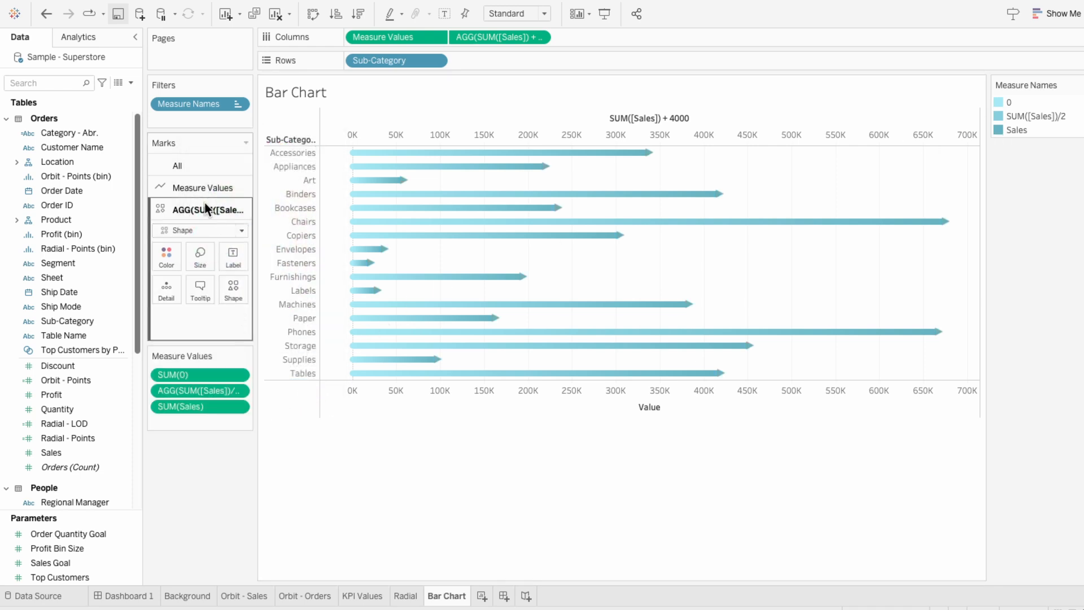
# Slightly increase the size of the Measure Values lines so the bars match the height of the triangle tips
pyautogui.click(199, 189)
pyautogui.click(205, 236)
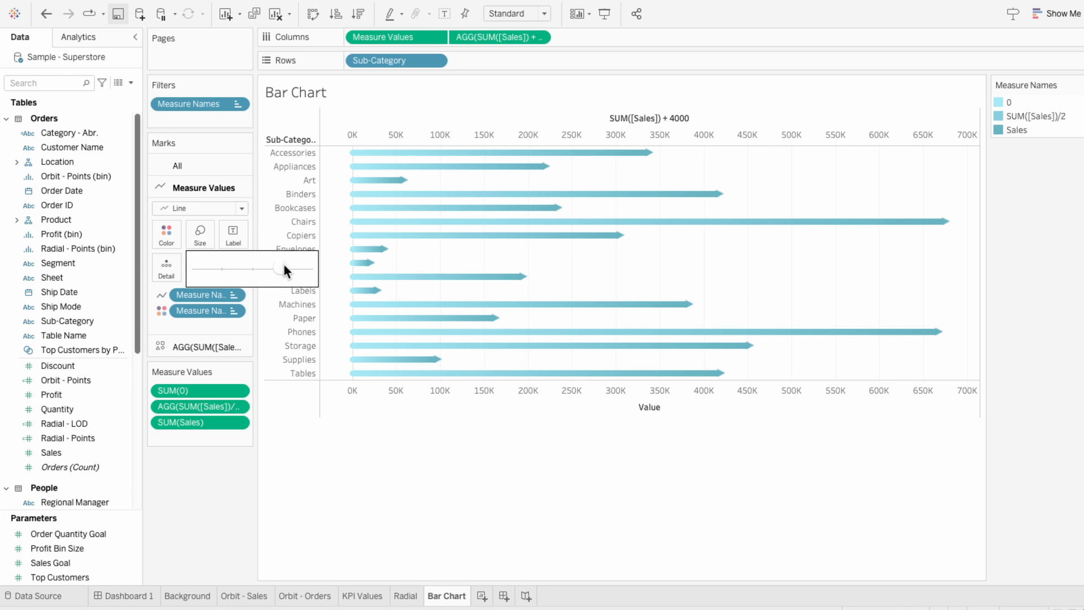
pyautogui.moveTo(284, 263); pyautogui.dragTo(290, 264)
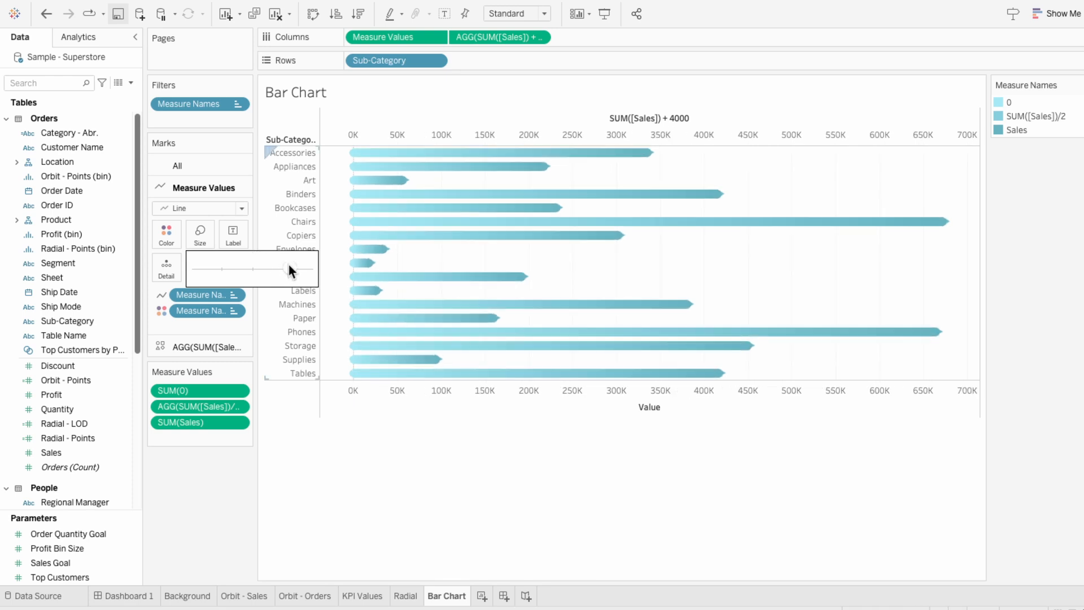
pyautogui.click(465, 386)
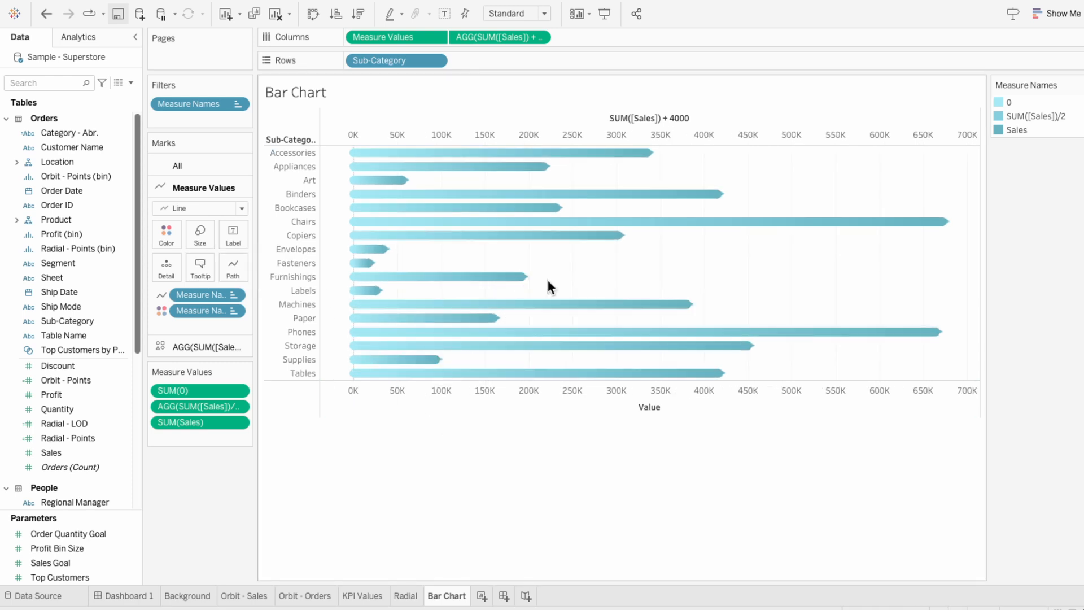
# Search the fields for "ta" and filter the chart by Table Name, keeping only Orders
pyautogui.moveTo(622, 237)
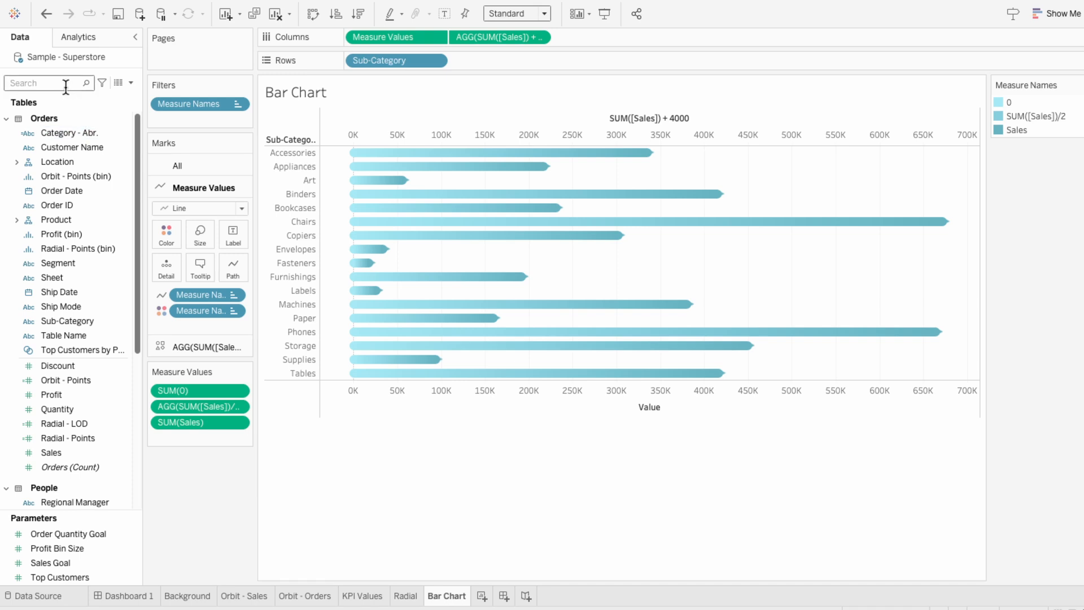
pyautogui.write('ta')
pyautogui.moveTo(81, 147); pyautogui.dragTo(201, 117)
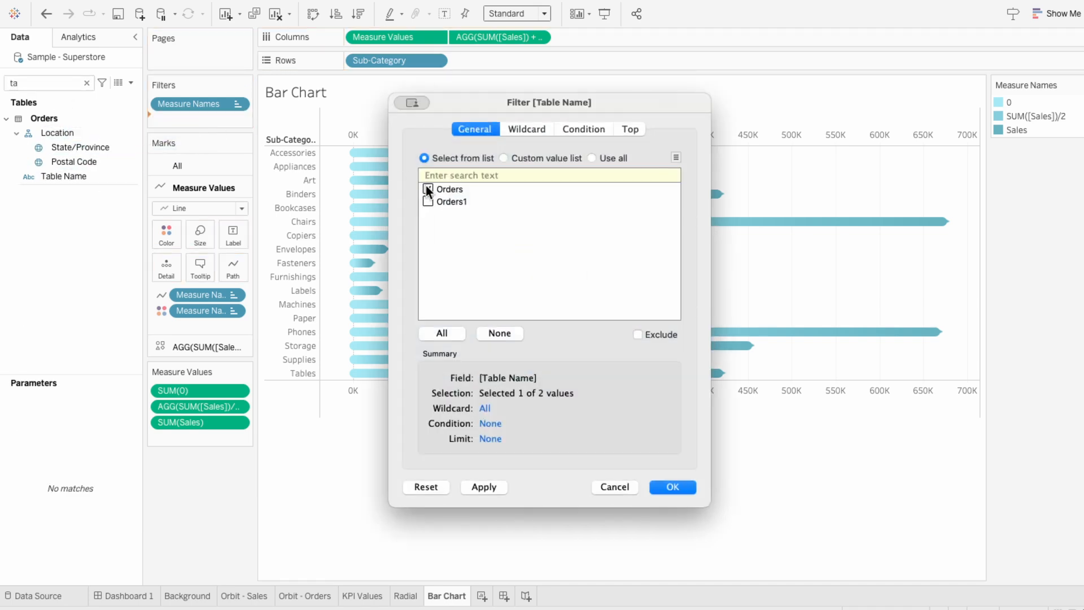
pyautogui.click(688, 488)
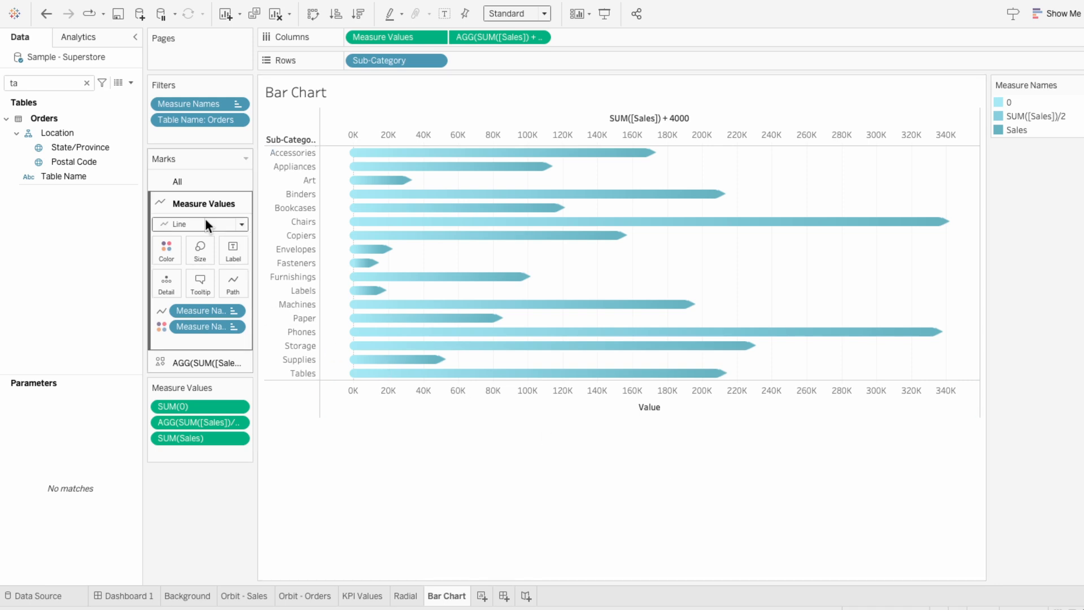
# Try filtering the chart by Segment to Consumer only, and undo that filter
pyautogui.click(87, 83)
pyautogui.write('se')
pyautogui.moveTo(58, 133); pyautogui.dragTo(201, 133)
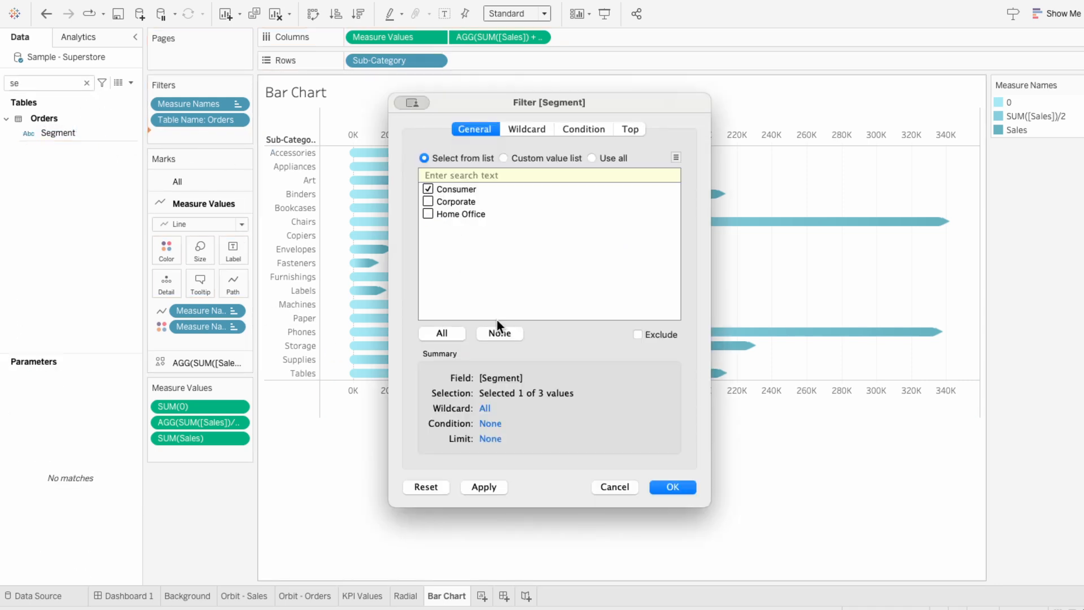
pyautogui.click(688, 487)
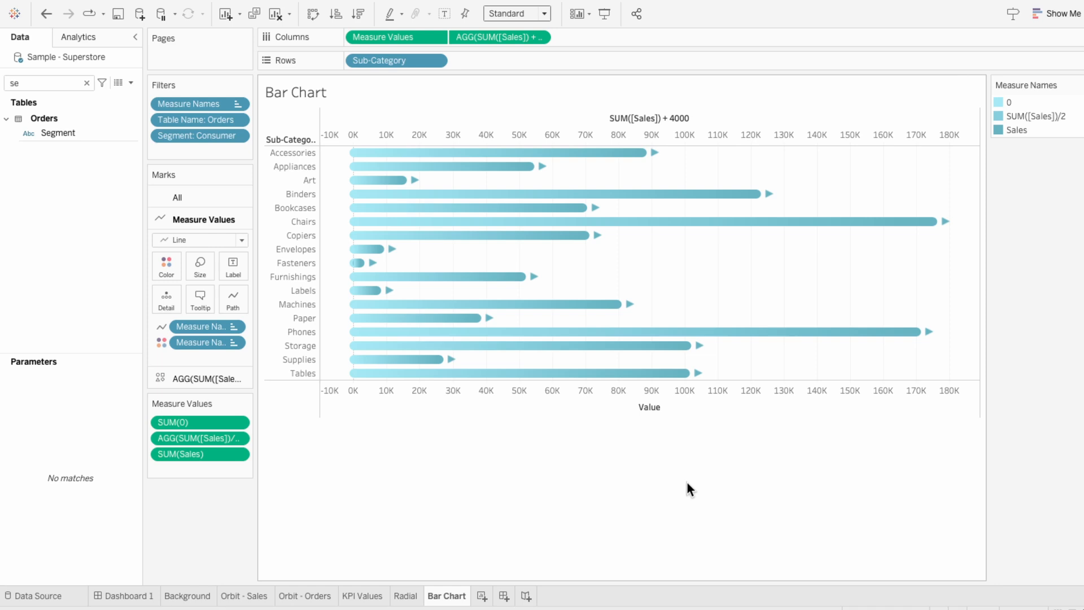
pyautogui.hotkey('ctrl', 'z')
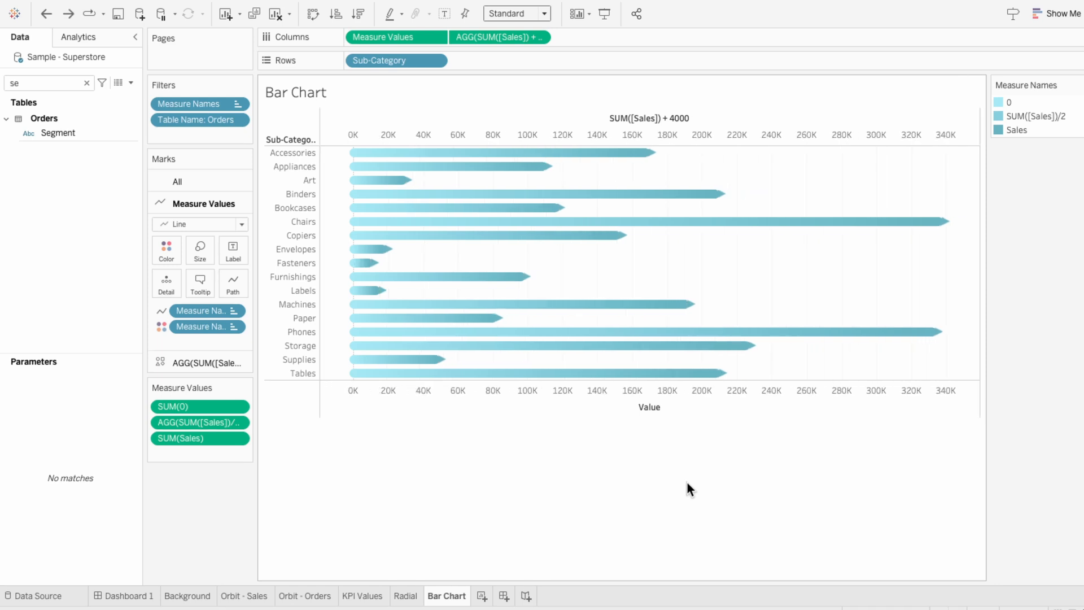
# Clear the field search and start a calculated field named Sales Adj for End Shape
pyautogui.click(86, 82)
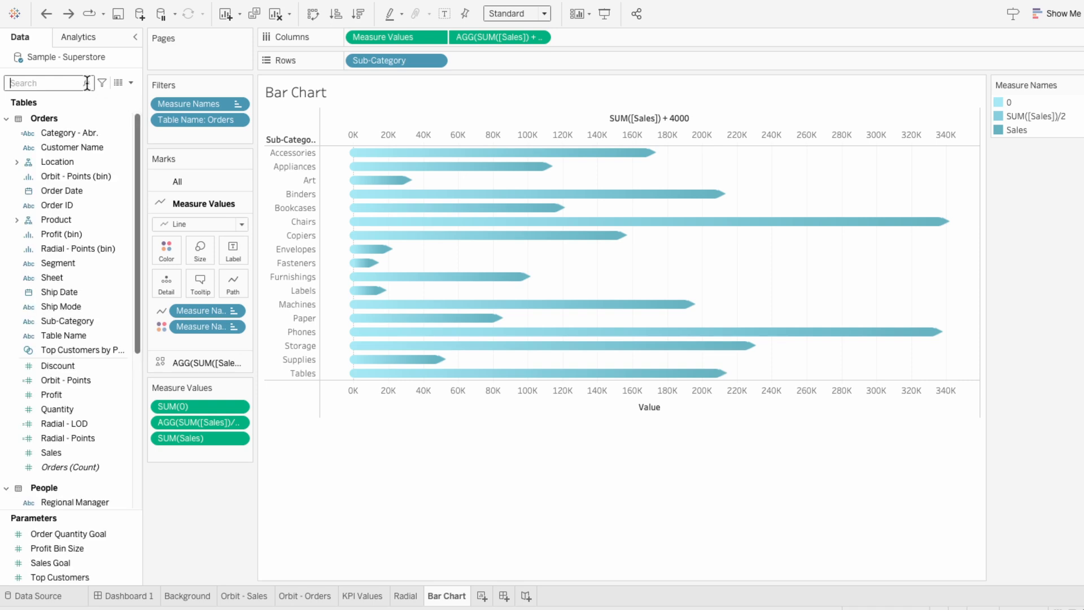
pyautogui.click(131, 82)
pyautogui.click(132, 93)
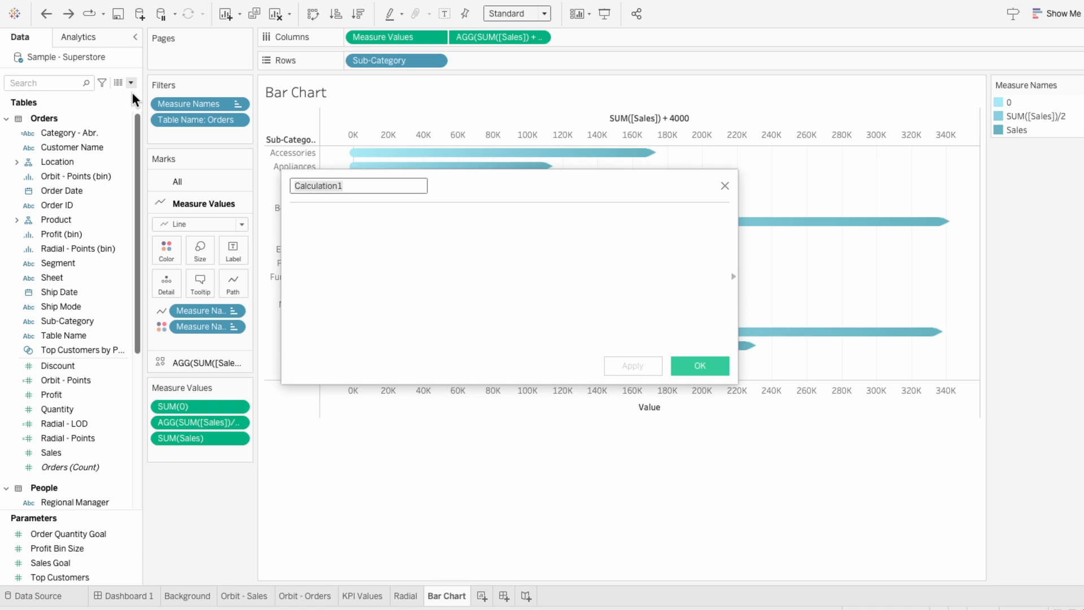
pyautogui.write('Sa')
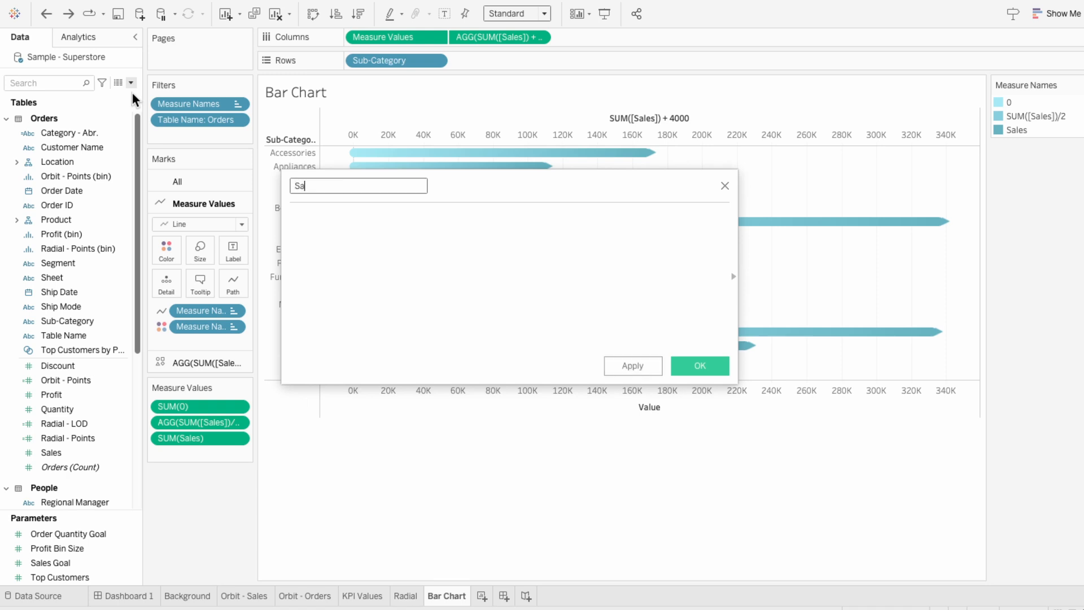
pyautogui.write('les Adj for End Shape')
pyautogui.press('Tab')
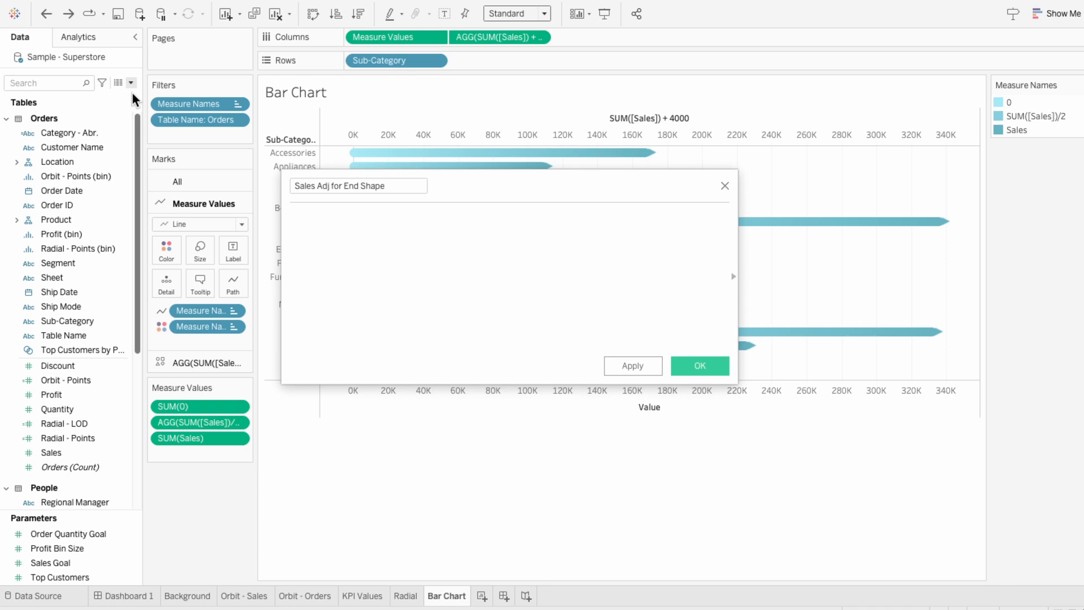
# Enter {FIXED [Table Name], [Segment], [Sub-Category]: SUM([Sales])} as the first line of the calculation
pyautogui.write('{FIXED')
pyautogui.write(' [')
pyautogui.write('Tab')
pyautogui.press('Return')
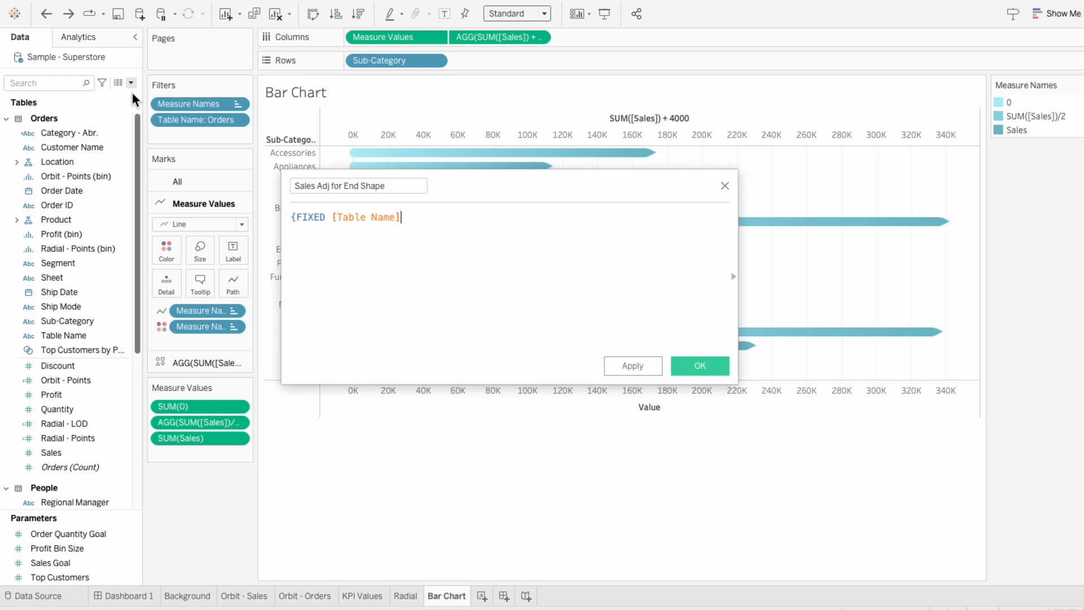
pyautogui.write(', seg')
pyautogui.press('Return')
pyautogui.write(', sub')
pyautogui.press('Return')
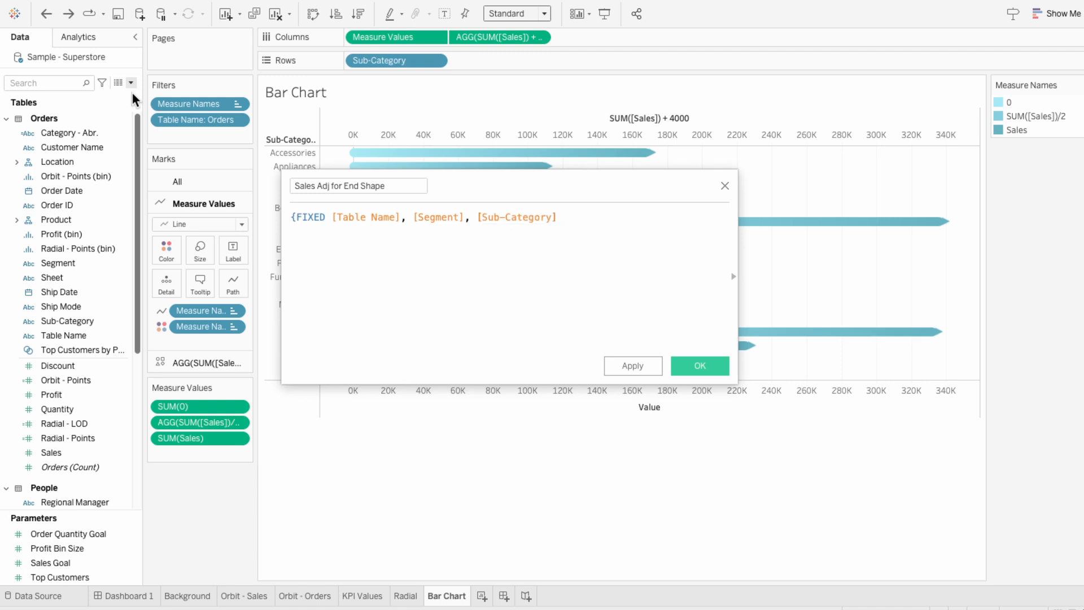
pyautogui.write(': SUM([Sales')
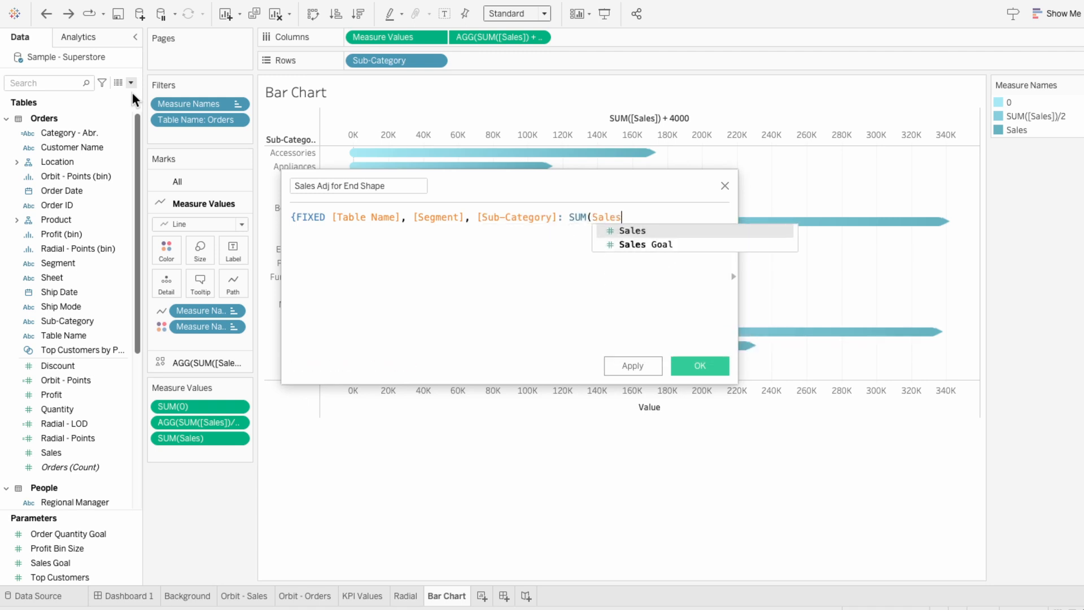
pyautogui.press('Return')
pyautogui.write(')}')
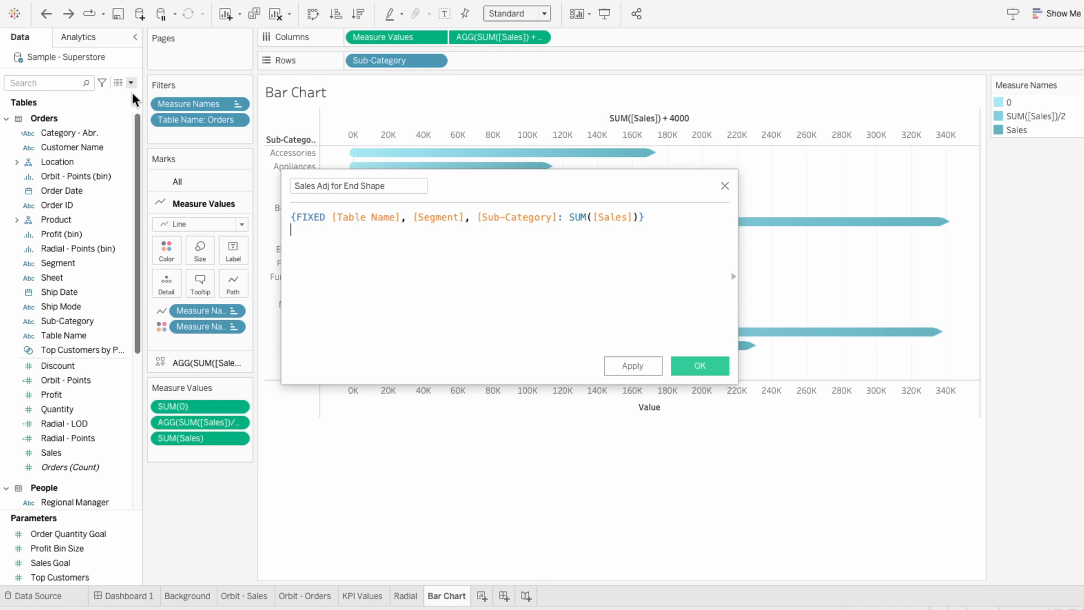
# Add a second line to the calculation reading + {FIXED [Table Name], [Segment]: SUM([Sales])}
pyautogui.write('+ {FIXED tabl')
pyautogui.press('Return')
pyautogui.write(', seg')
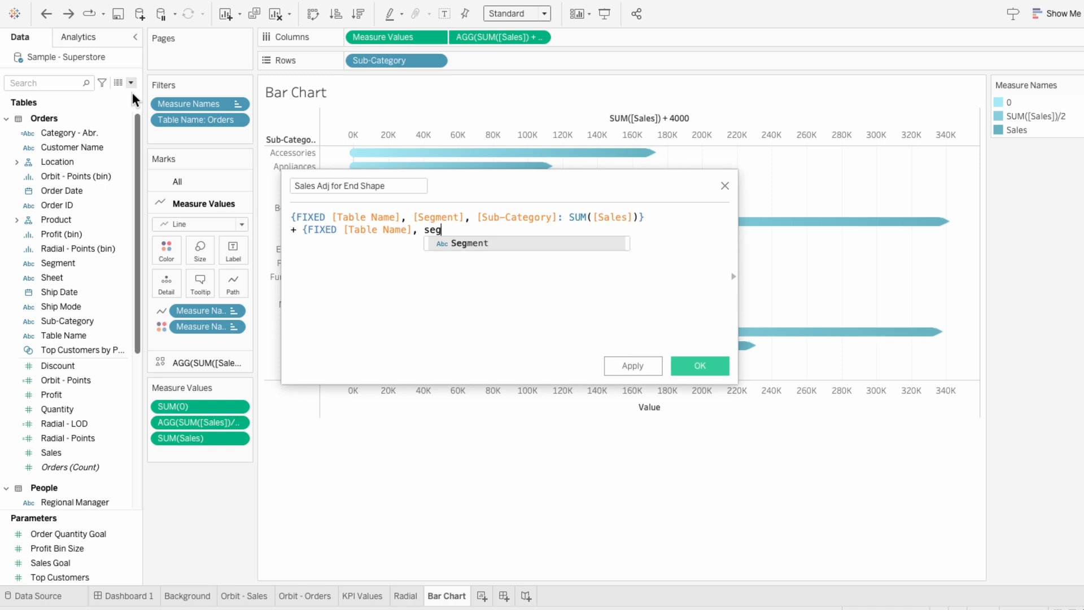
pyautogui.press('Return')
pyautogui.write(': SUM(')
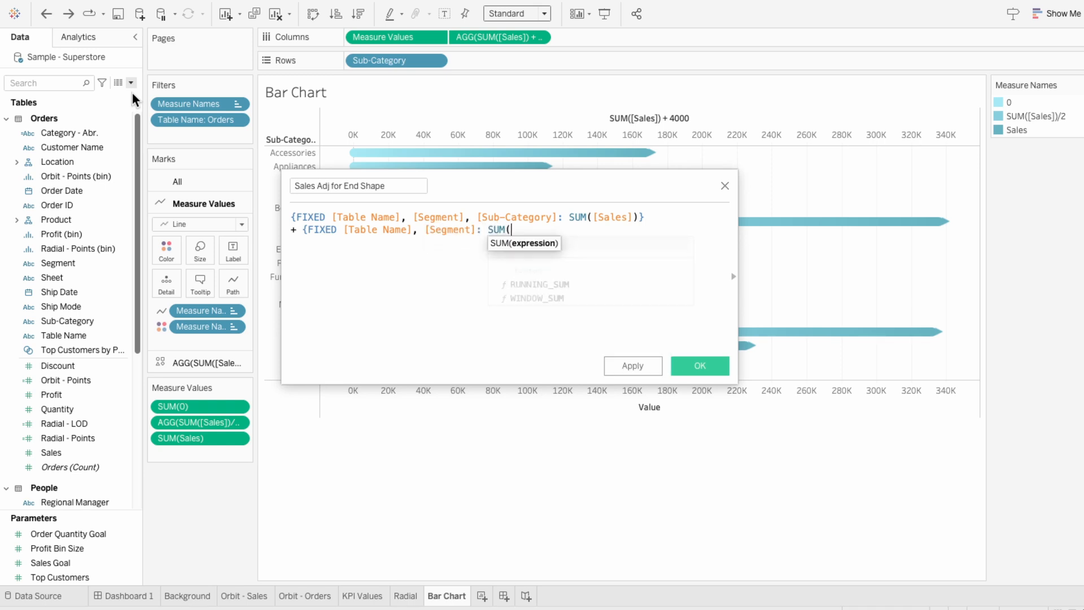
pyautogui.write('sales')
pyautogui.press('Return')
pyautogui.write(')}')
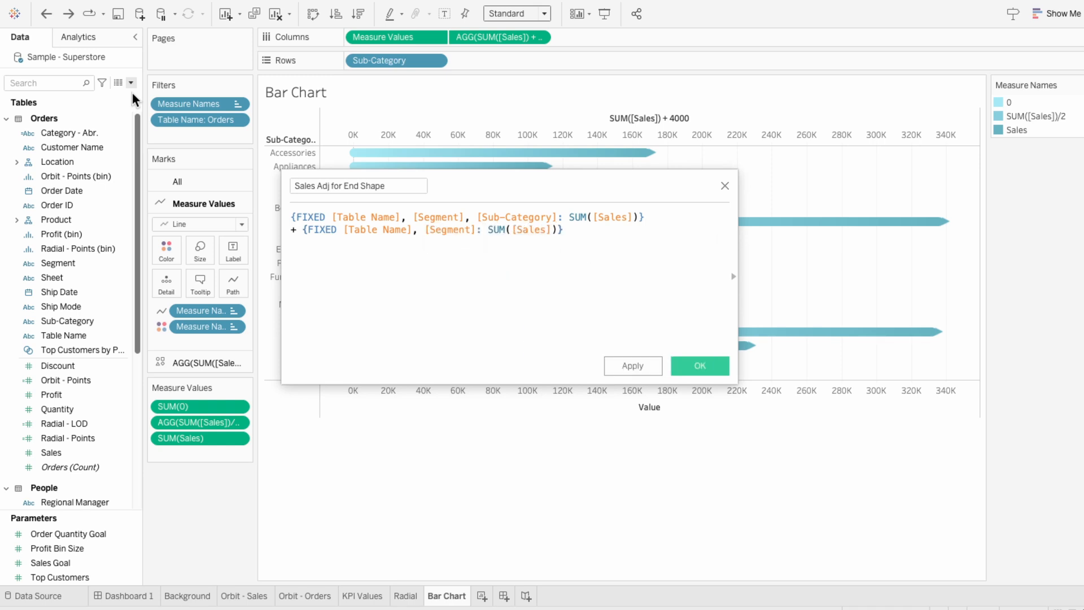
# Complete the calculation with /400 and replace SUM([Sales]) + 4000 on Columns with Sales Adj for End Shape
pyautogui.write('/400')
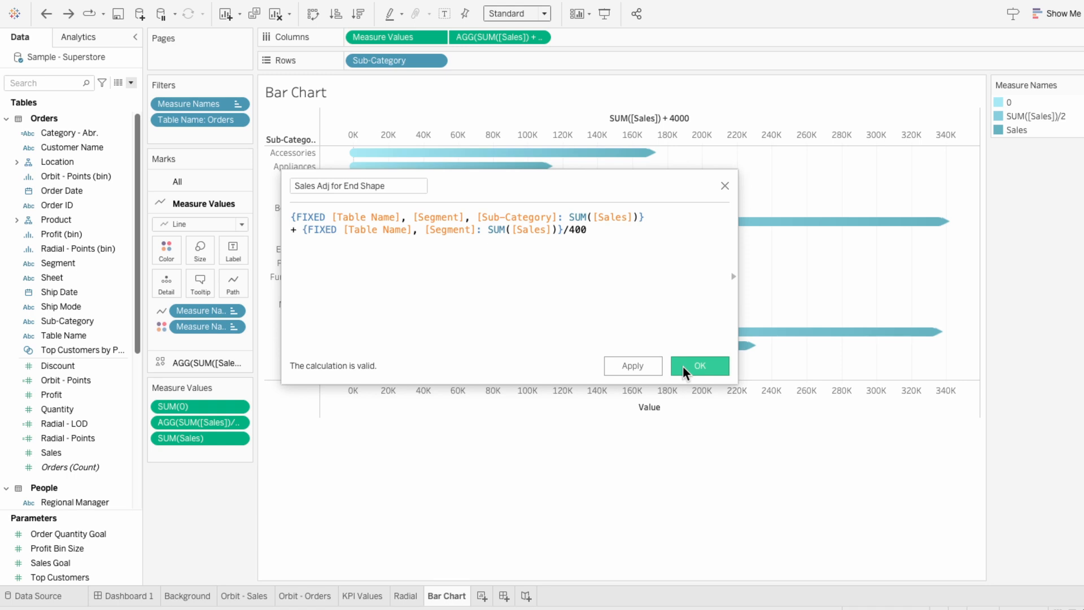
pyautogui.click(683, 366)
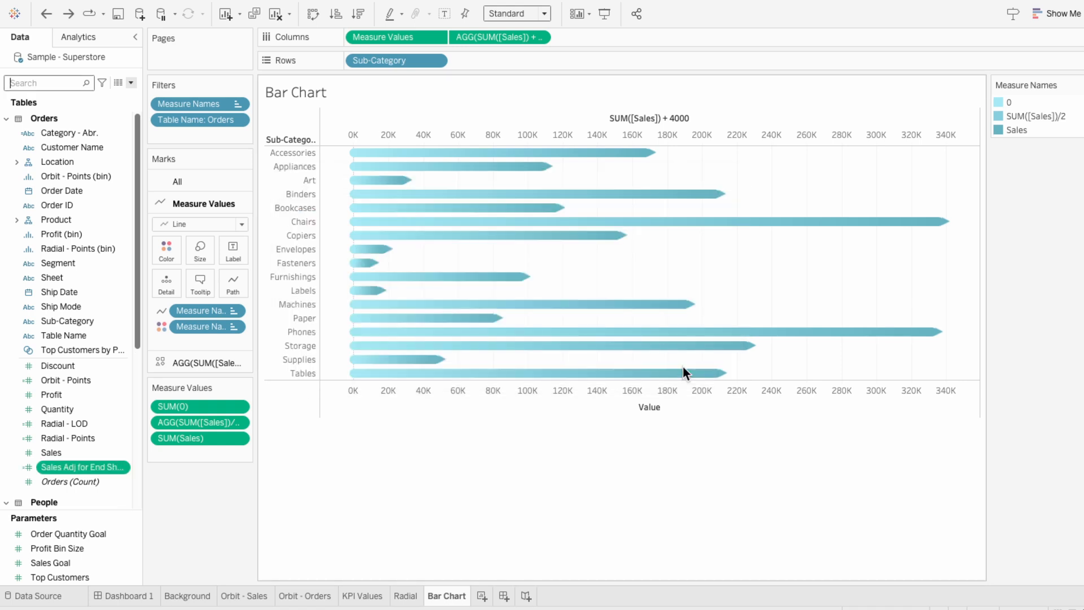
pyautogui.moveTo(86, 468); pyautogui.dragTo(506, 41)
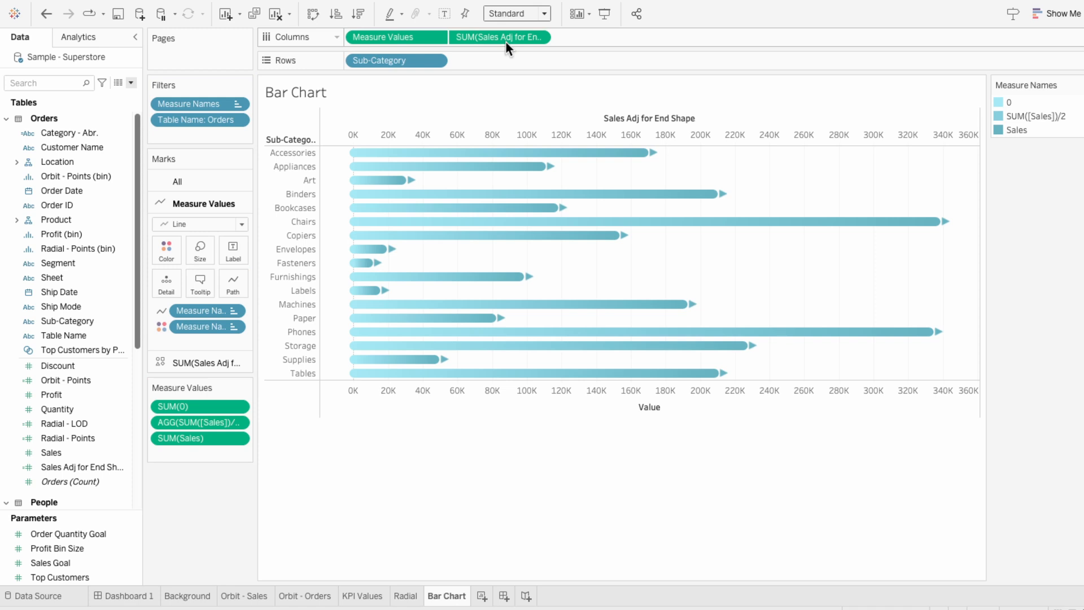
# Test the arrow-tip spacing with a Segment filter set to Consumer, and remove that filter from the sheet
pyautogui.click(51, 83)
pyautogui.write('seg')
pyautogui.moveTo(72, 134); pyautogui.dragTo(177, 131)
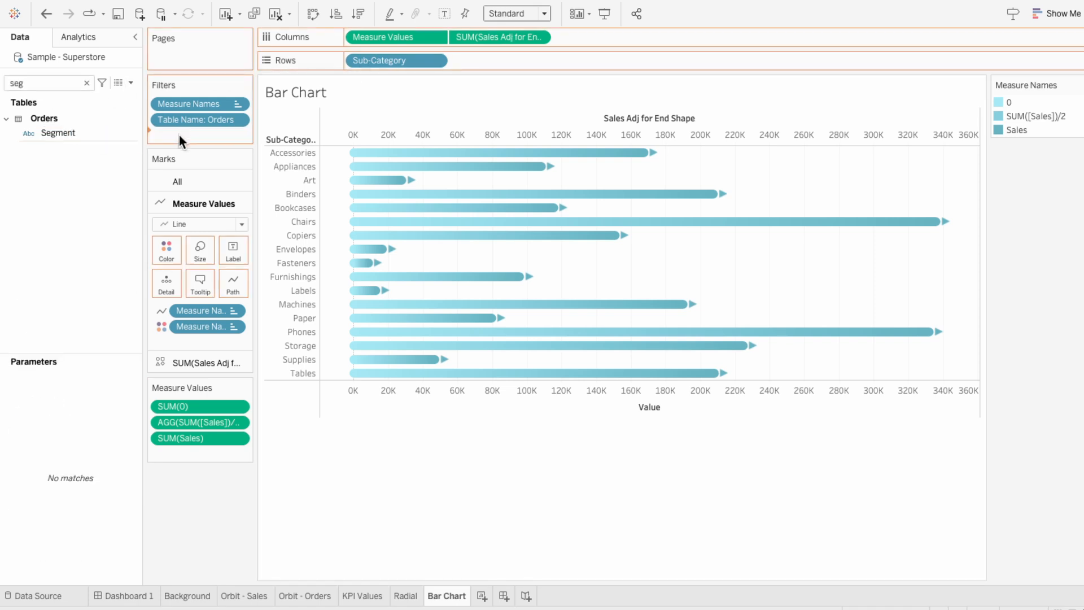
pyautogui.click(427, 189)
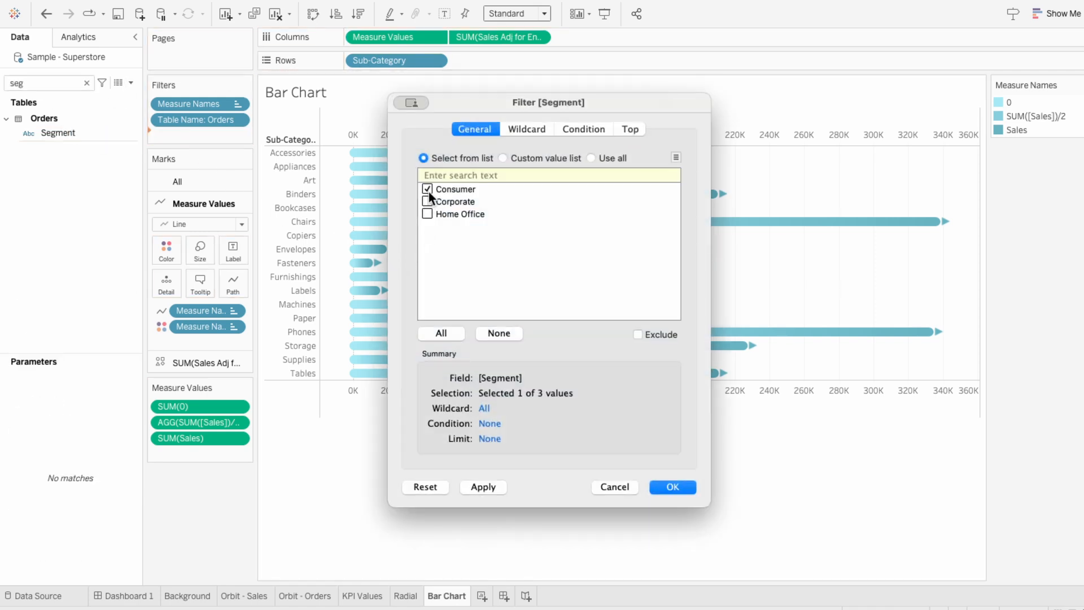
pyautogui.click(672, 487)
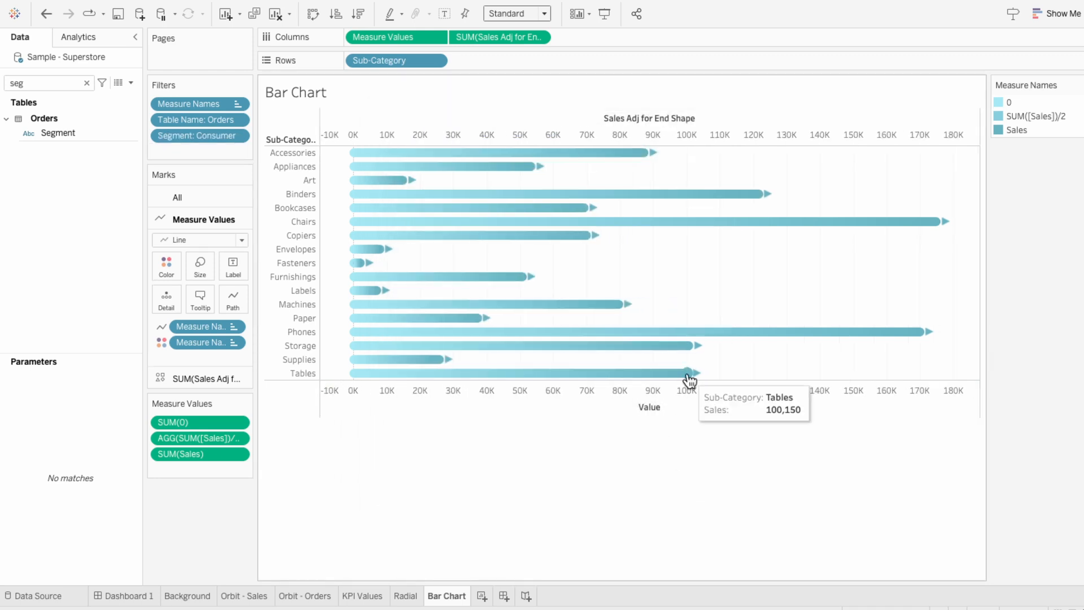
pyautogui.moveTo(694, 355)
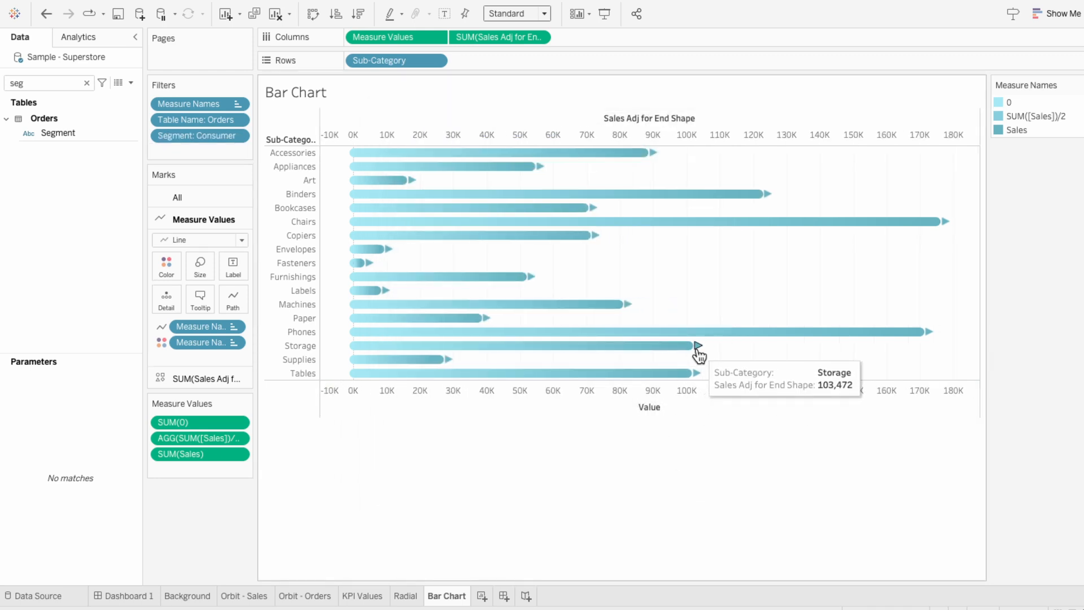
pyautogui.rightClick(211, 138)
pyautogui.click(256, 297)
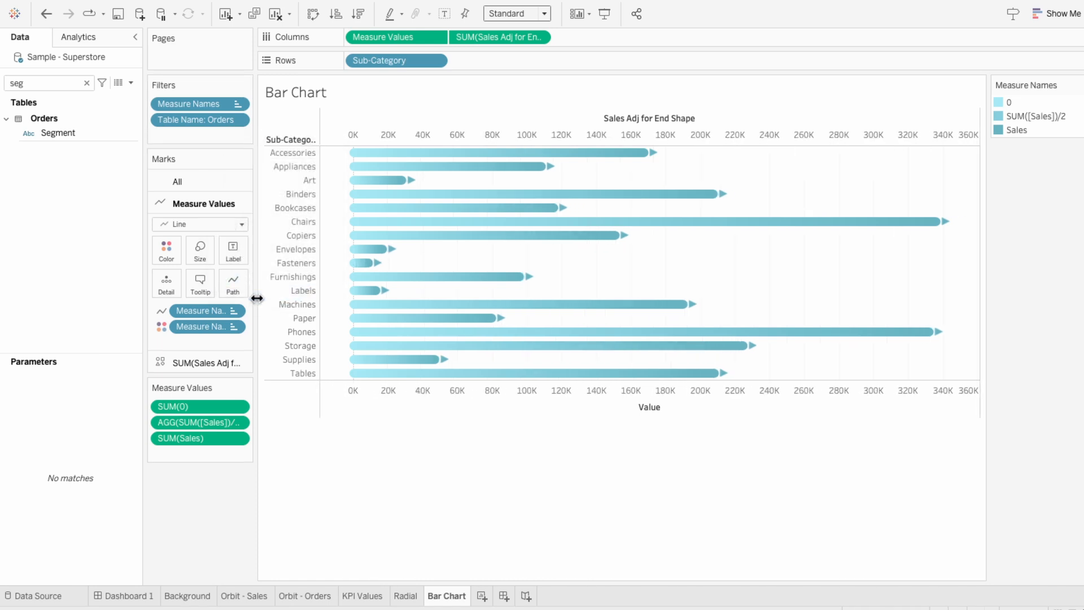
# Hide the value axes of the bar chart and set the worksheet font to white Tableau Bold, size 10
pyautogui.rightClick(361, 394)
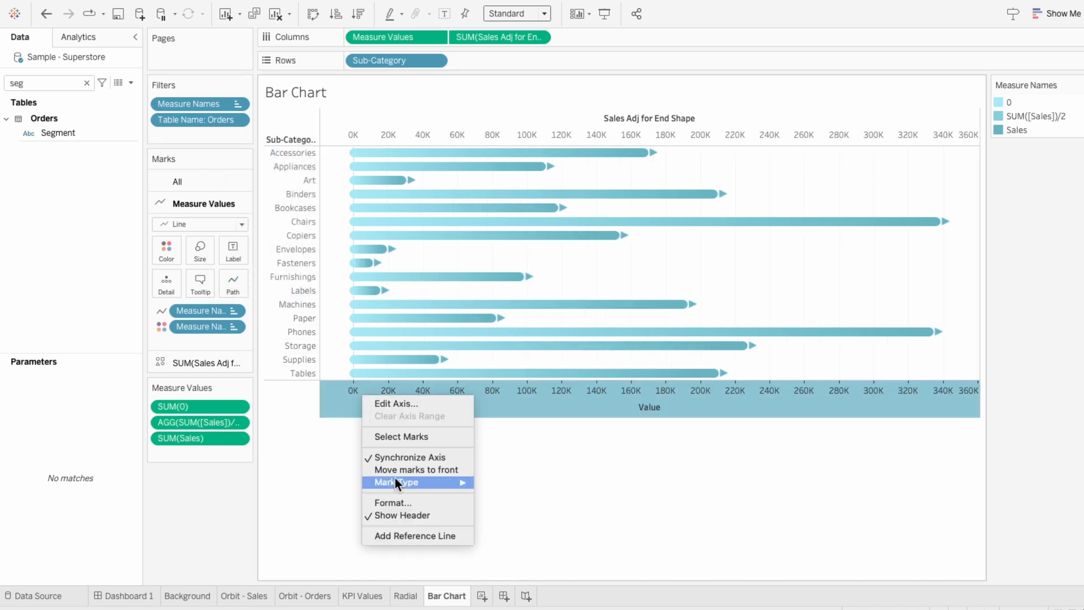
pyautogui.click(401, 515)
pyautogui.rightClick(289, 268)
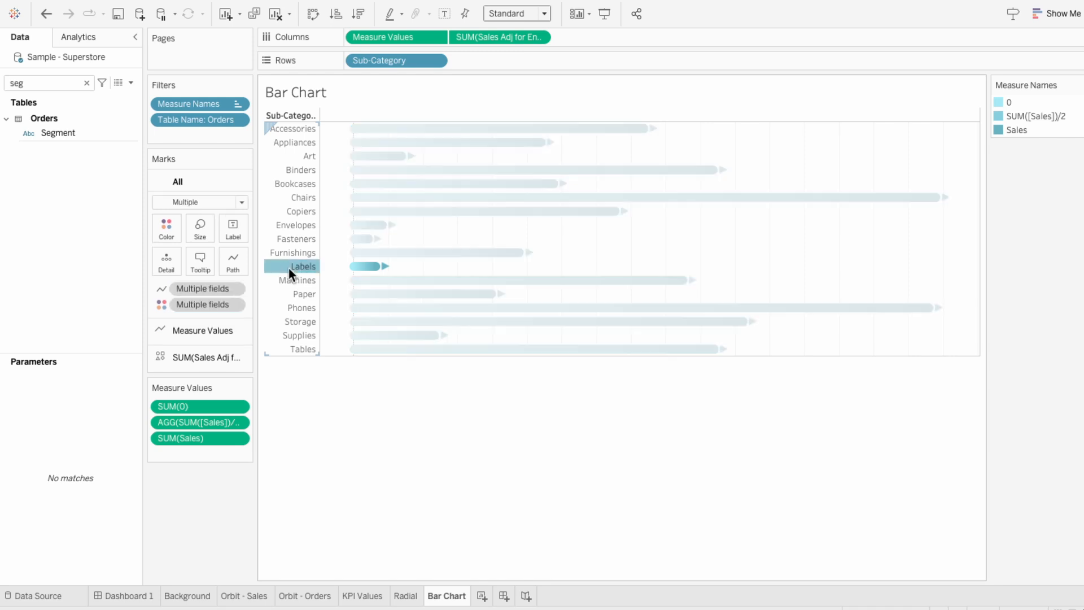
pyautogui.click(317, 323)
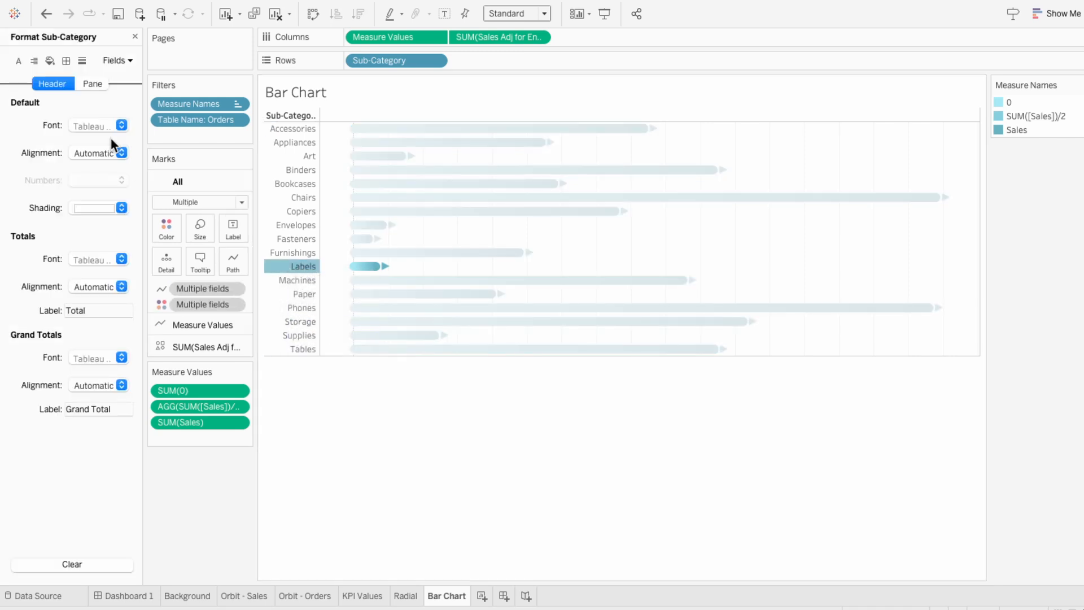
pyautogui.click(18, 60)
pyautogui.click(92, 153)
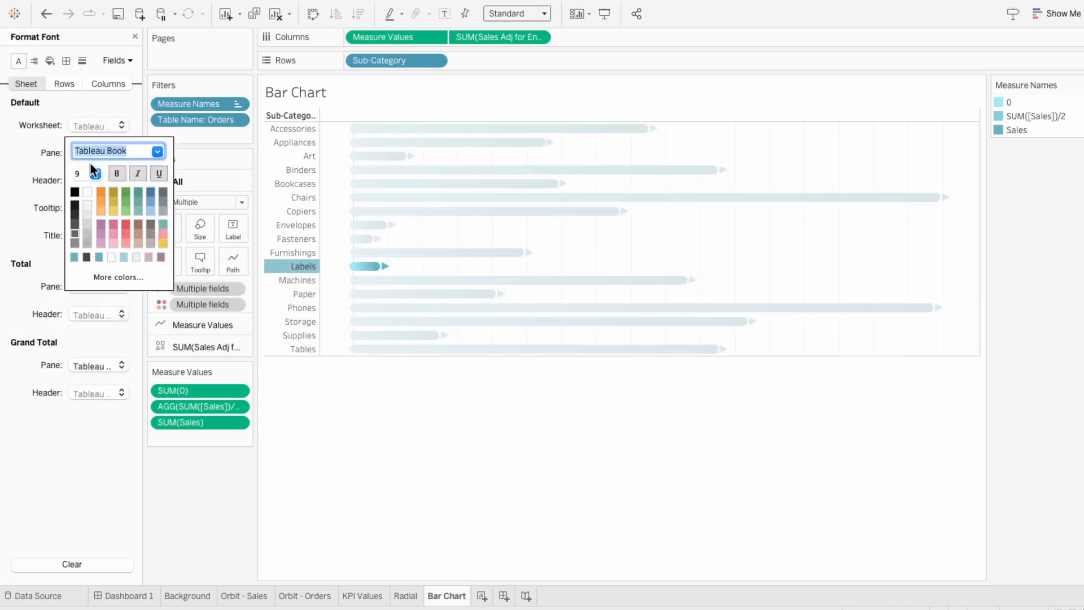
pyautogui.click(87, 191)
pyautogui.click(97, 179)
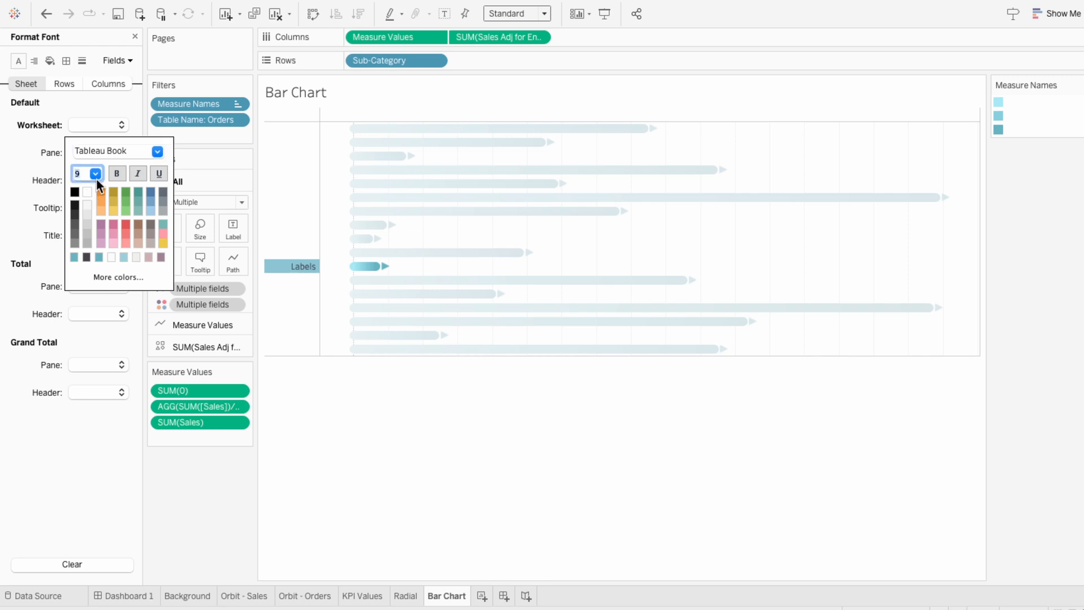
pyautogui.click(96, 178)
pyautogui.click(91, 199)
pyautogui.click(157, 152)
pyautogui.click(133, 204)
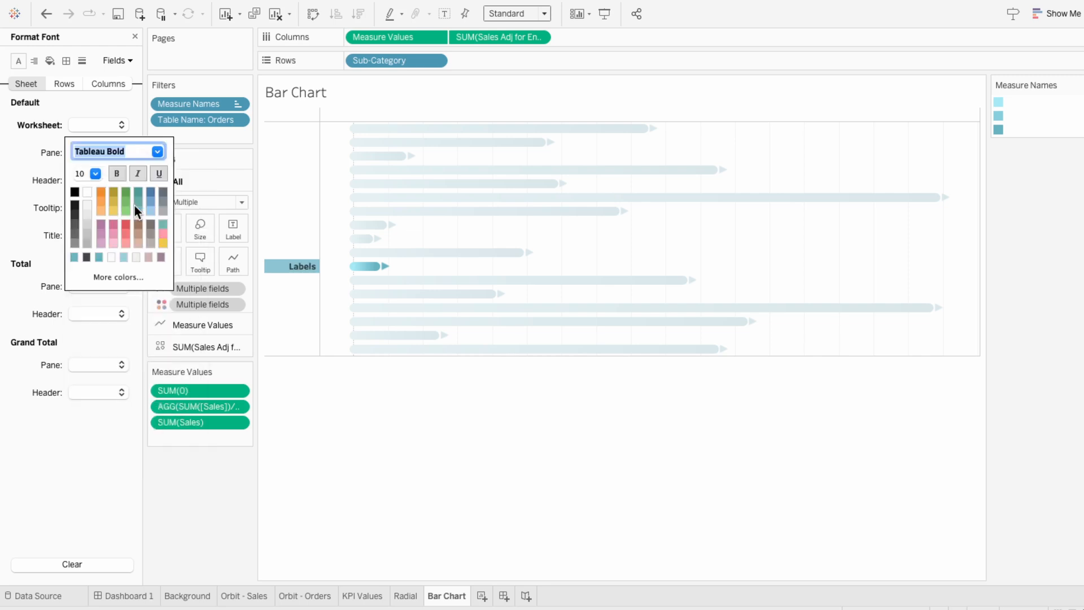
# Set the worksheet's default shading to None
pyautogui.click(48, 61)
pyautogui.click(79, 126)
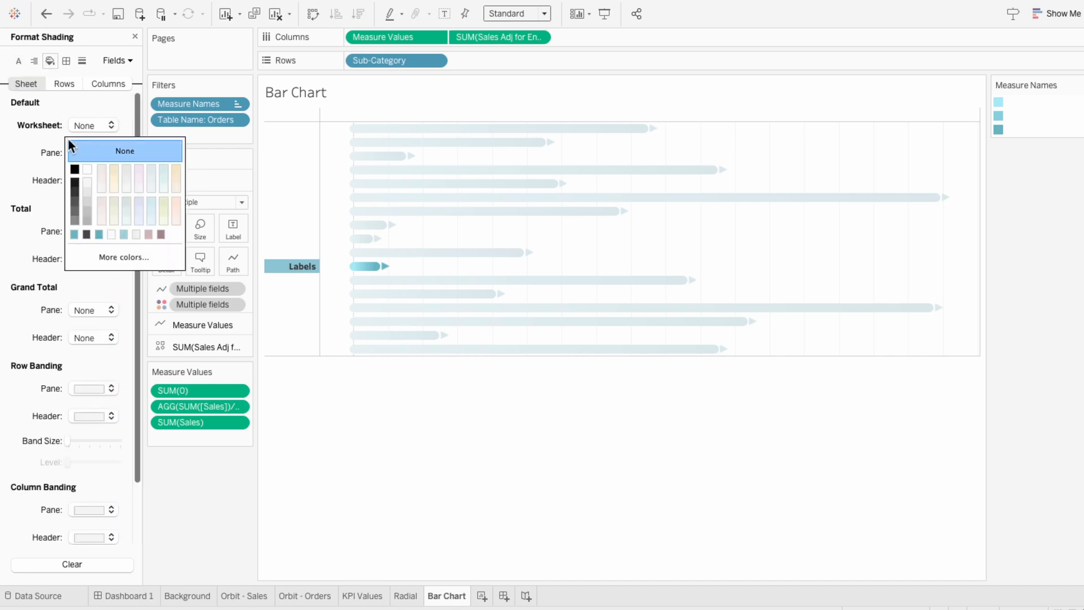
pyautogui.click(70, 148)
# Set the pane borders of both the row divider and the column divider to None
pyautogui.click(66, 60)
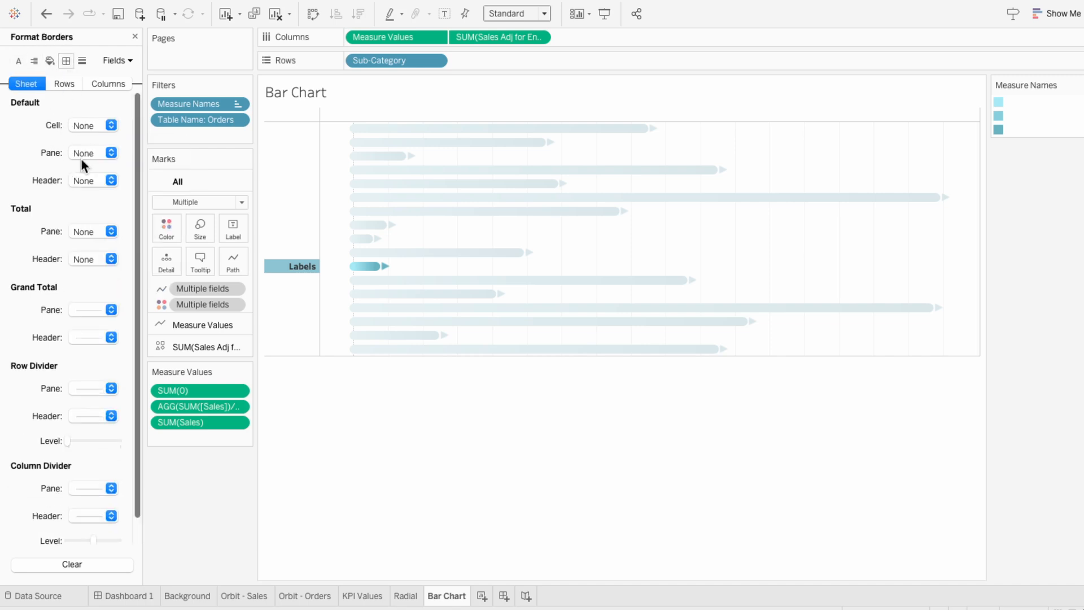
pyautogui.click(82, 389)
pyautogui.click(83, 410)
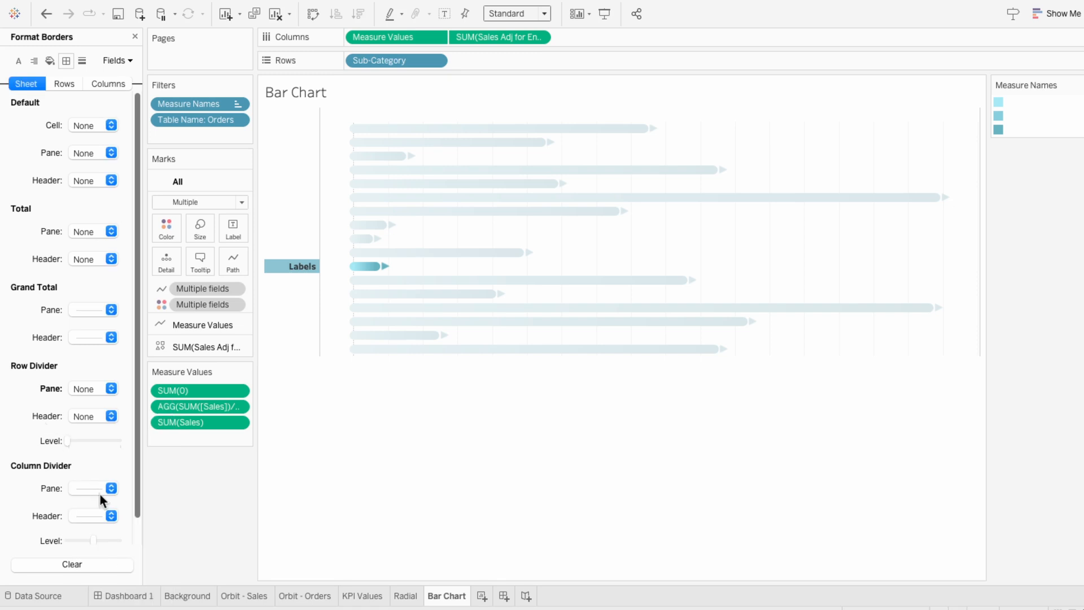
pyautogui.click(100, 493)
pyautogui.click(96, 291)
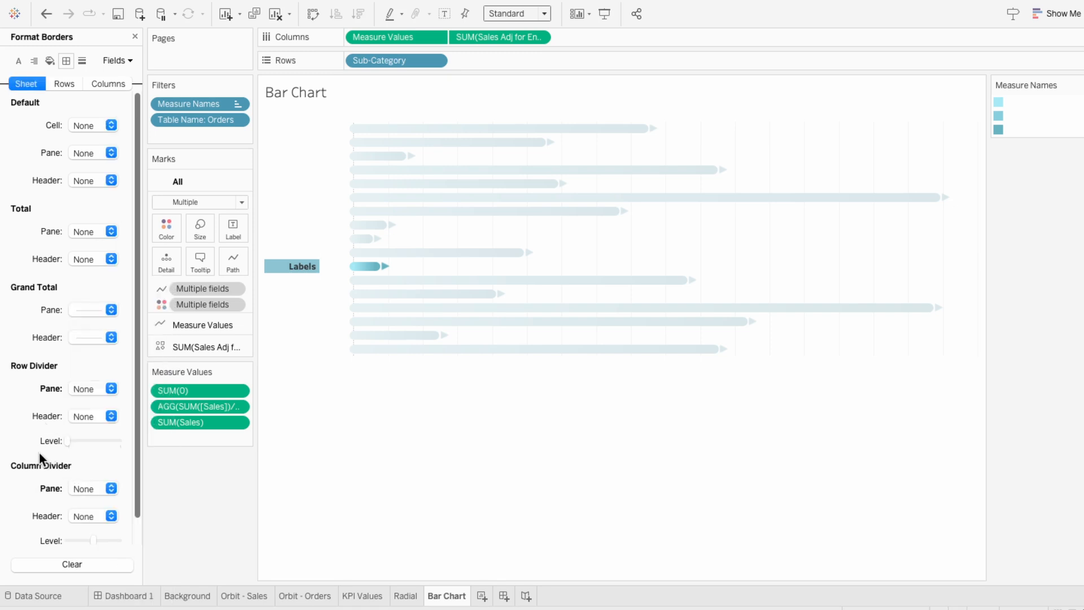
# Set the sheet's zero lines and the columns' grid lines to None, and close the formatting options
pyautogui.click(82, 61)
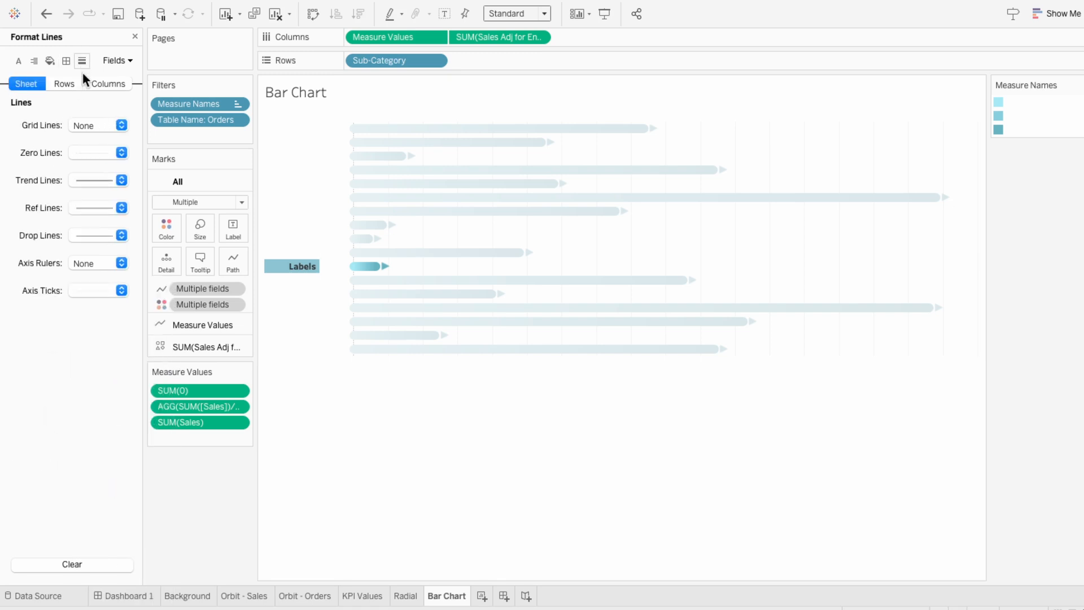
pyautogui.click(92, 151)
pyautogui.click(93, 171)
pyautogui.click(119, 84)
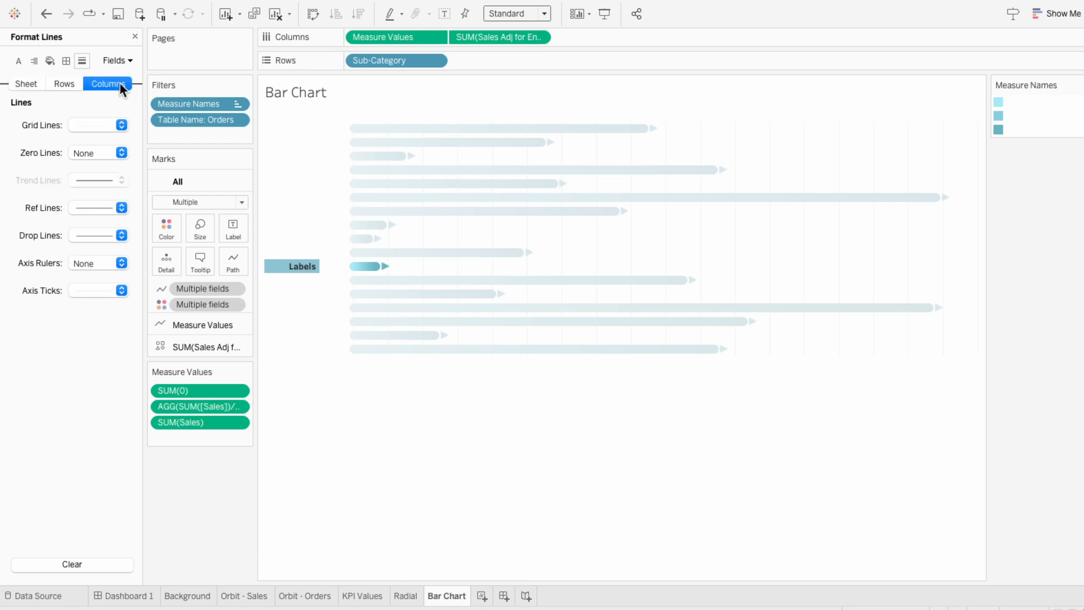
pyautogui.click(101, 125)
pyautogui.click(96, 146)
pyautogui.click(134, 37)
pyautogui.click(300, 267)
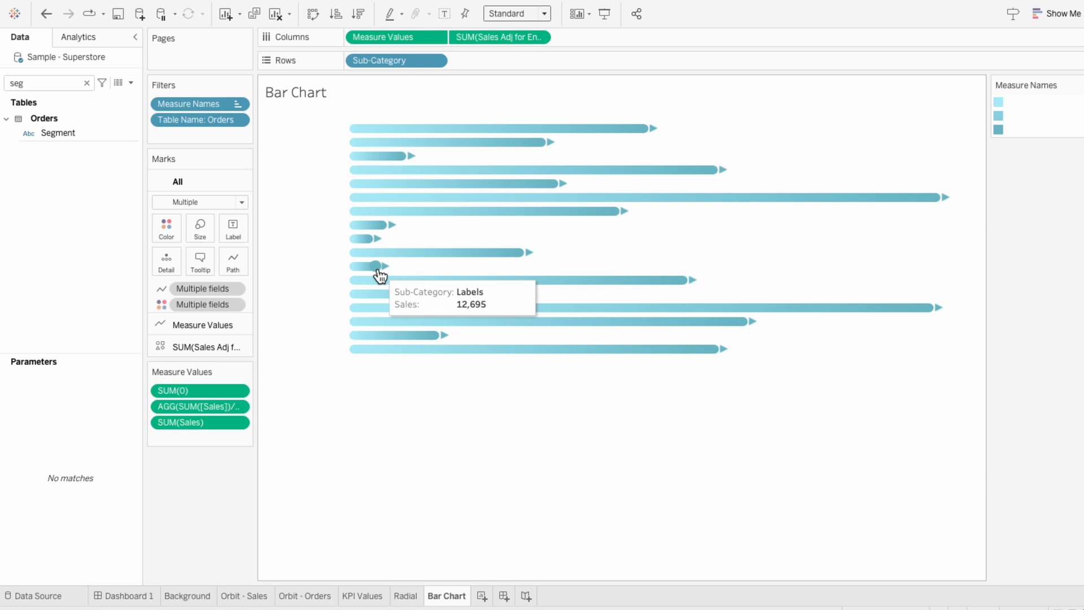
# Add the Bar Chart sheet to Dashboard 1 over the Subcategory card and remove its Measure Names legend
pyautogui.click(138, 599)
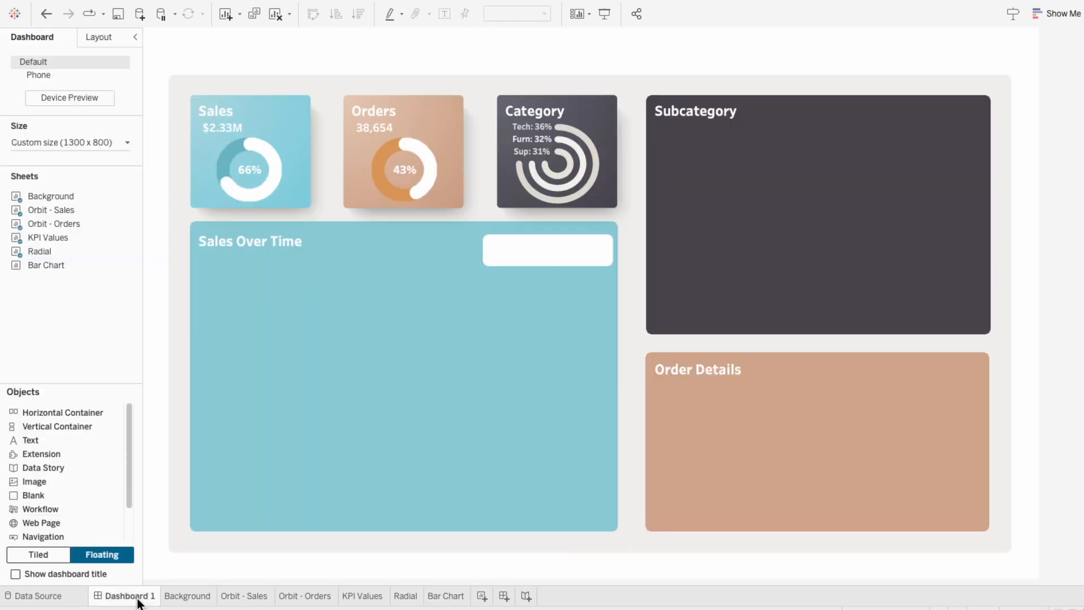
pyautogui.moveTo(29, 271)
pyautogui.moveTo(558, 206); pyautogui.dragTo(650, 138)
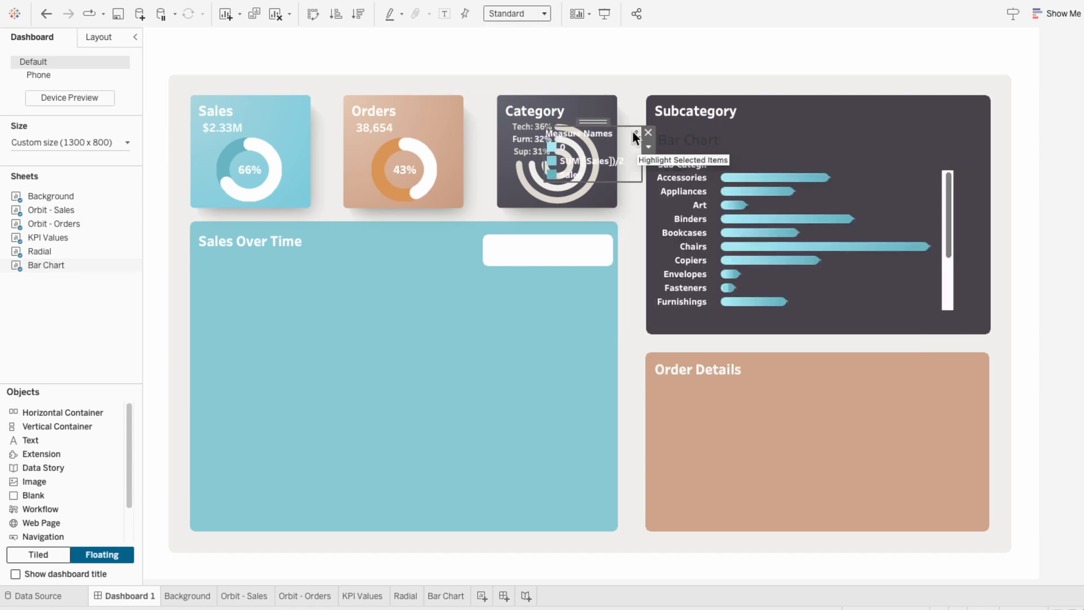
# Hide the bar chart's title on the dashboard and set its fit to Entire View
pyautogui.rightClick(669, 136)
pyautogui.click(685, 165)
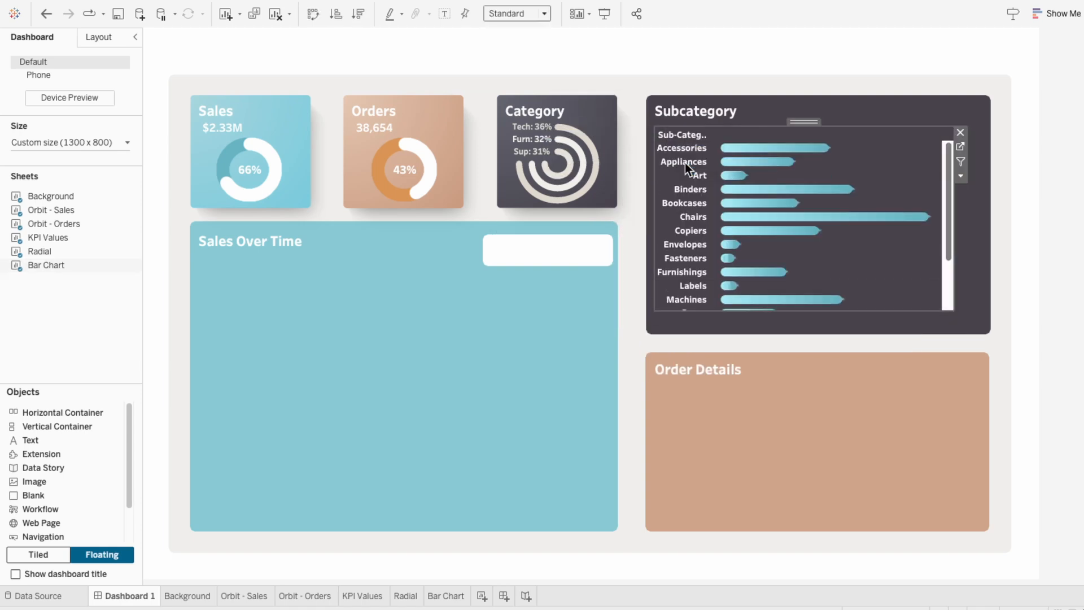
pyautogui.click(538, 25)
pyautogui.click(529, 61)
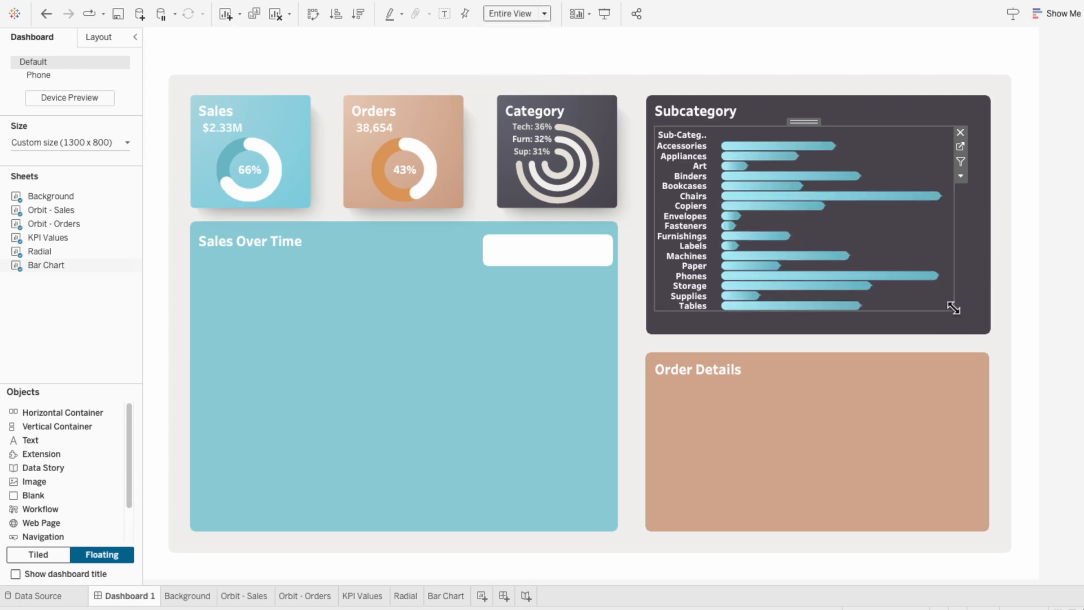
# Enlarge the bar chart to fill the Subcategory card and hide its field labels for rows
pyautogui.moveTo(954, 321); pyautogui.dragTo(985, 331)
pyautogui.moveTo(817, 120); pyautogui.dragTo(813, 116)
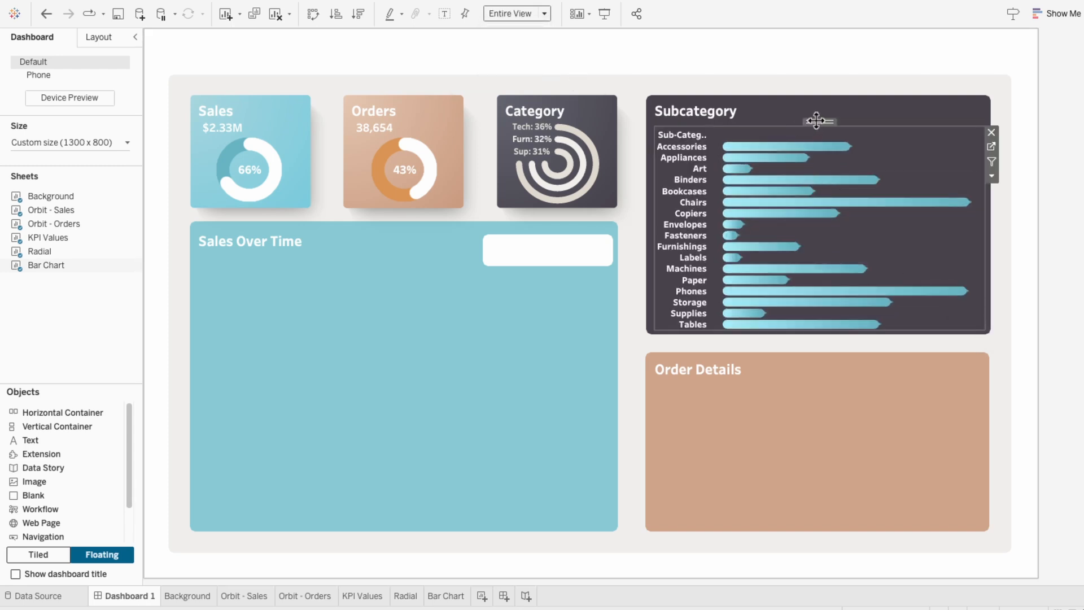
pyautogui.rightClick(669, 130)
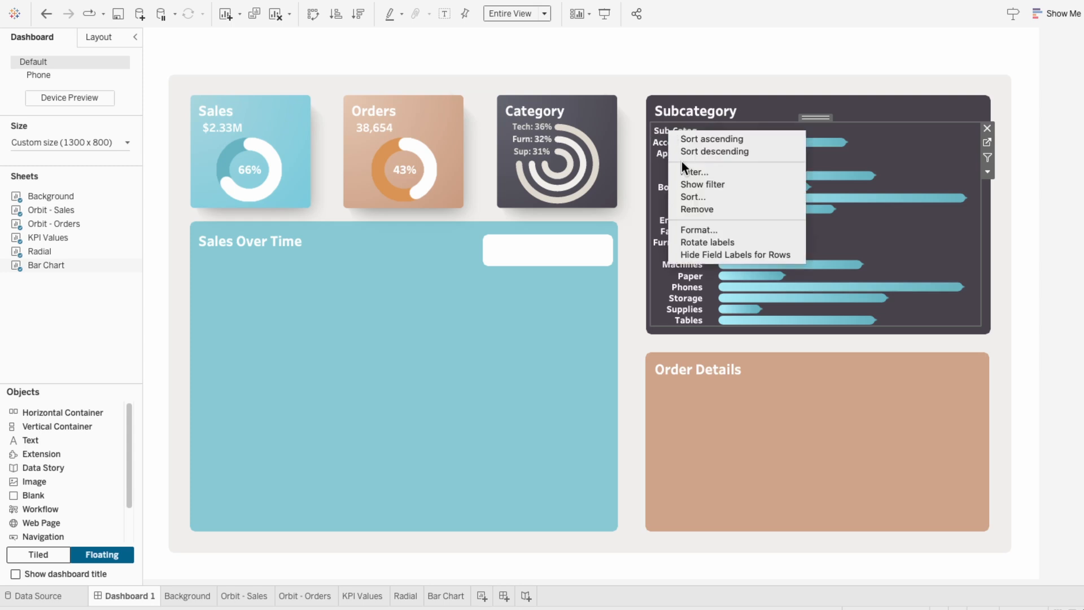
pyautogui.click(703, 252)
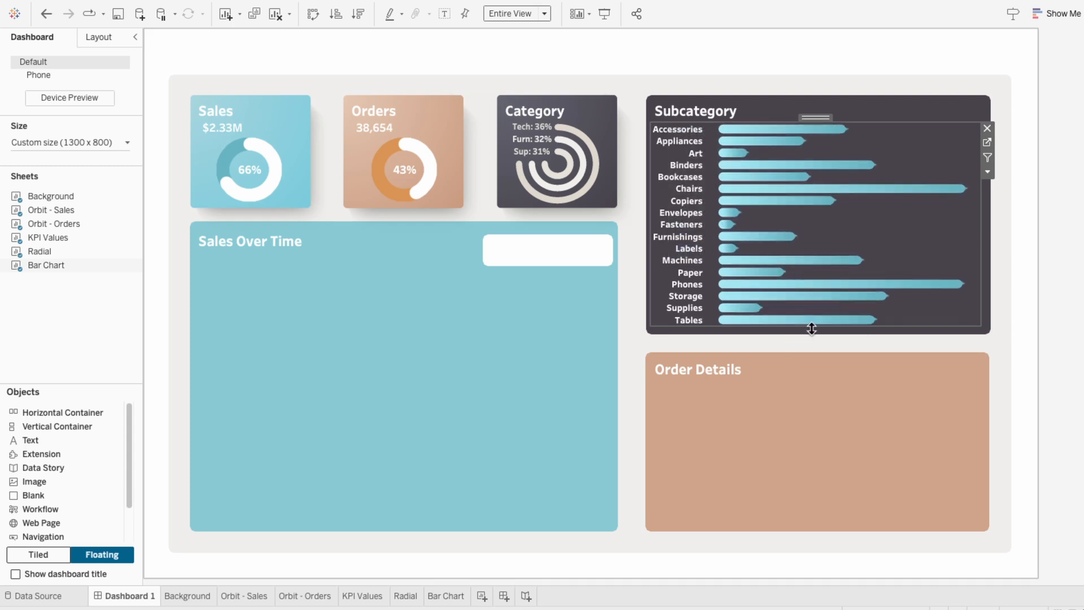
# Fine-tune the bar chart's height and position so it sits below the Subcategory heading within the dark card
pyautogui.moveTo(812, 326); pyautogui.dragTo(815, 333)
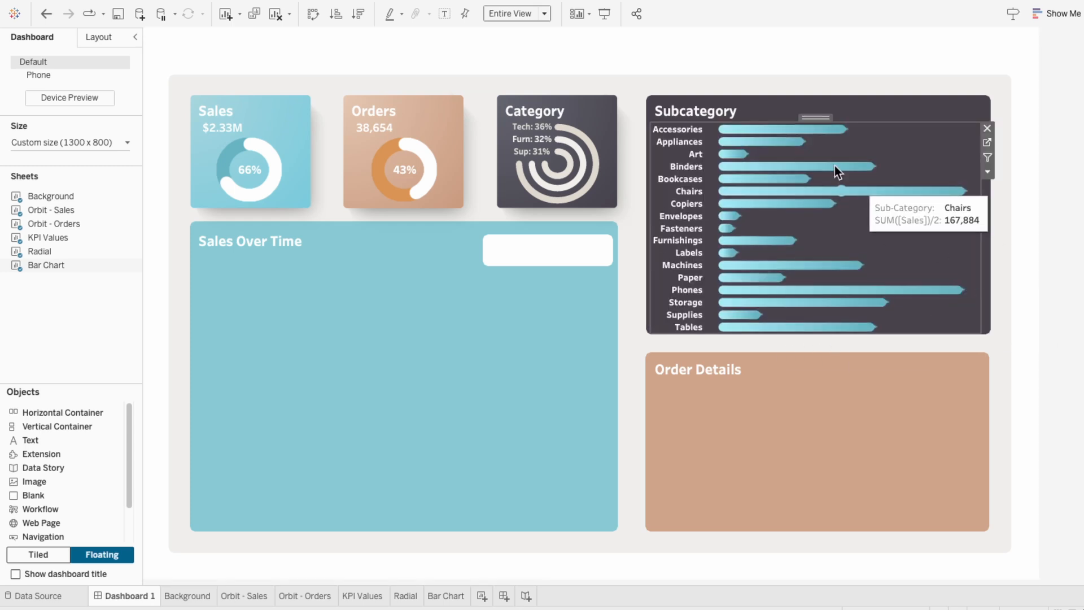
pyautogui.moveTo(810, 113); pyautogui.dragTo(814, 113)
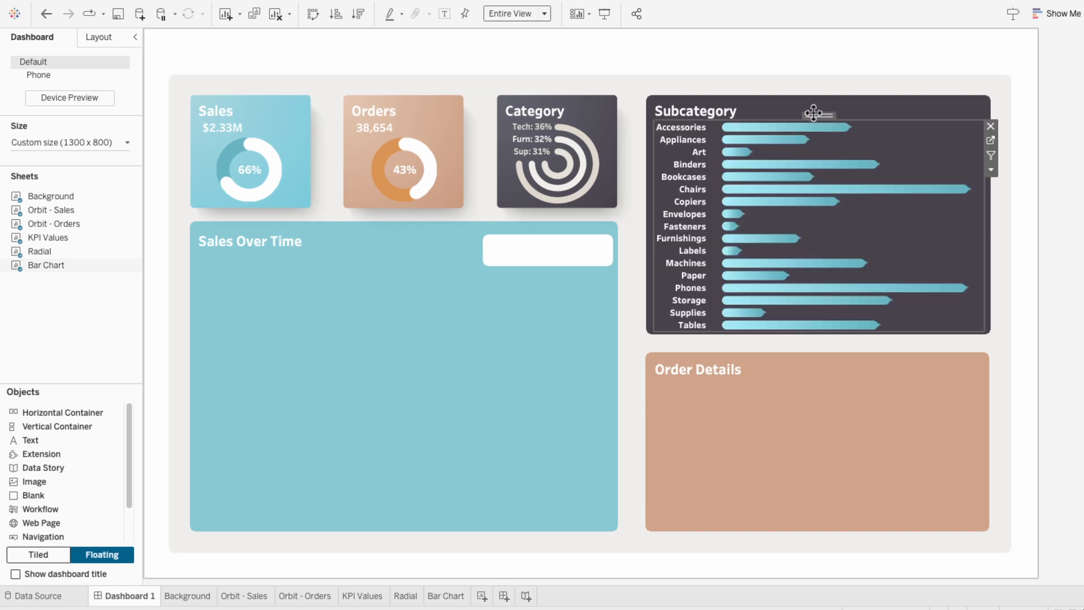
pyautogui.click(1078, 308)
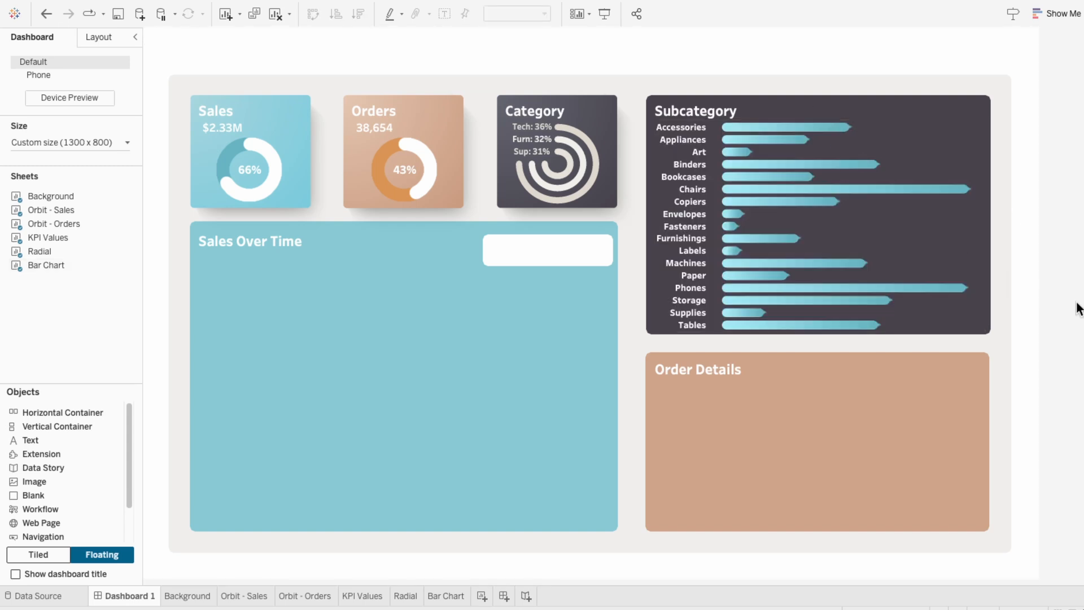
pyautogui.click(894, 237)
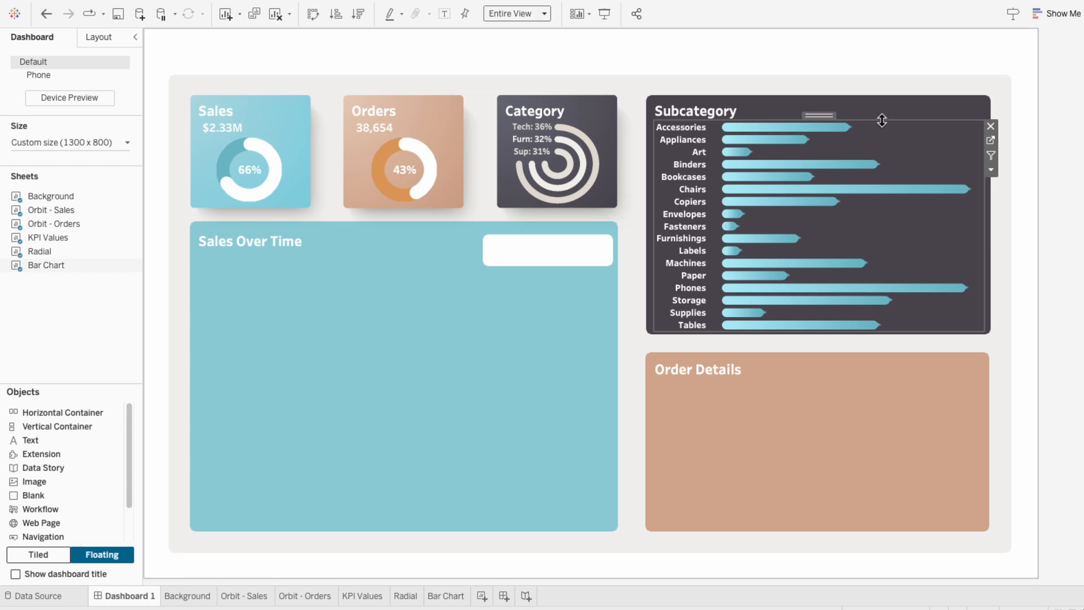
pyautogui.moveTo(881, 119); pyautogui.dragTo(832, 121)
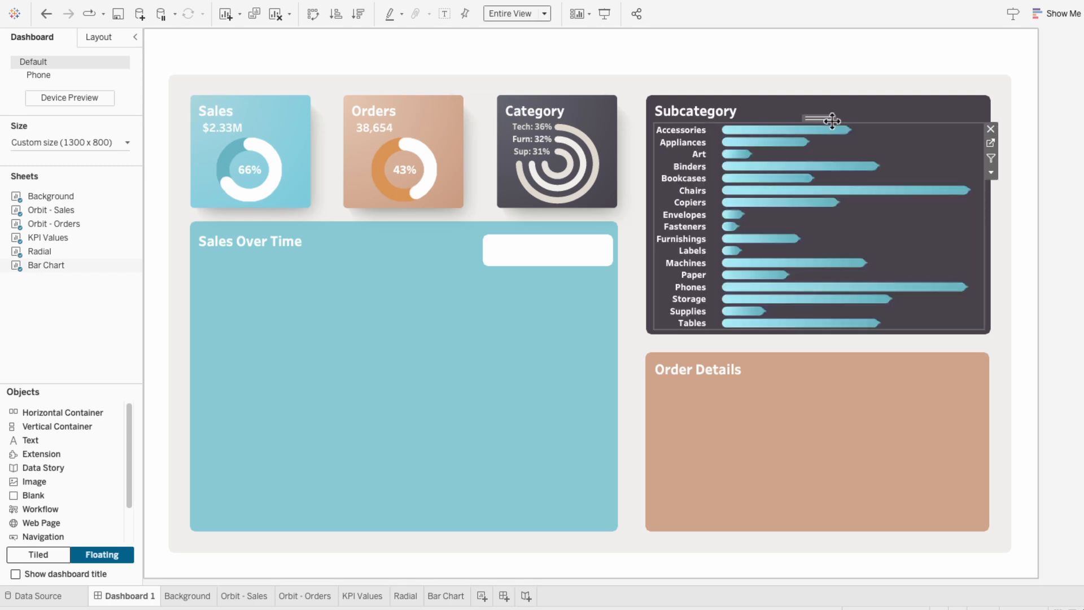
pyautogui.click(1061, 280)
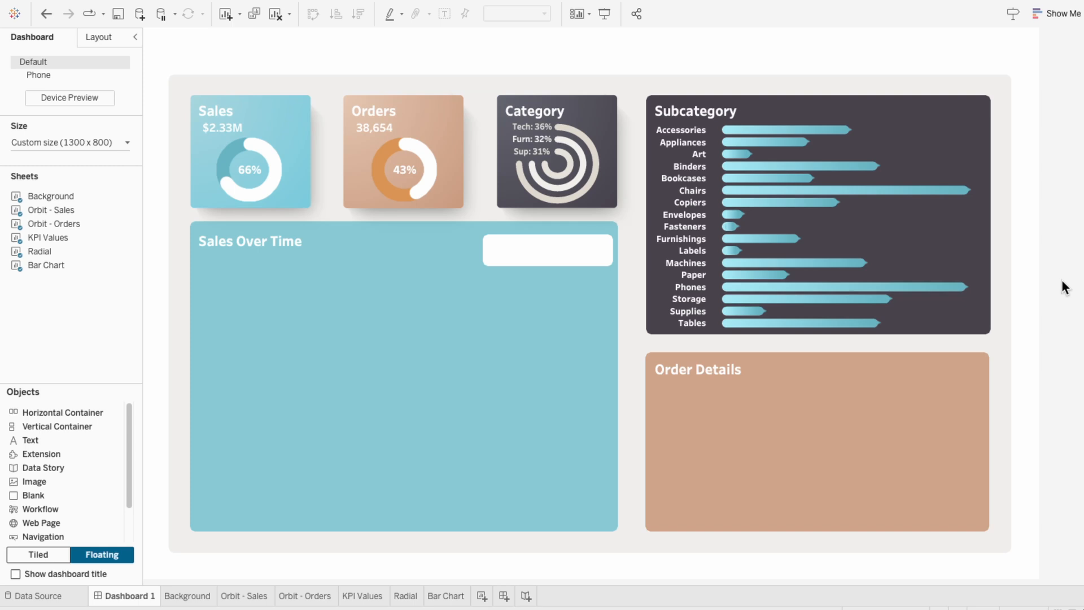
# Create a new worksheet and name it Area Chart
pyautogui.click(481, 596)
pyautogui.doubleClick(485, 594)
pyautogui.write('Area')
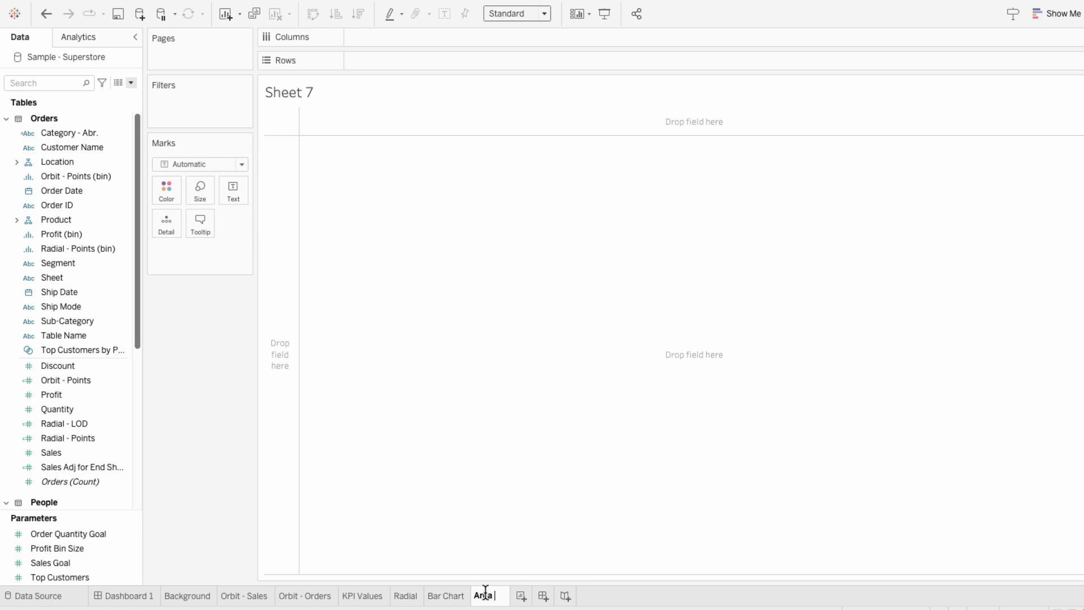
pyautogui.write(' Chart')
pyautogui.press('Return')
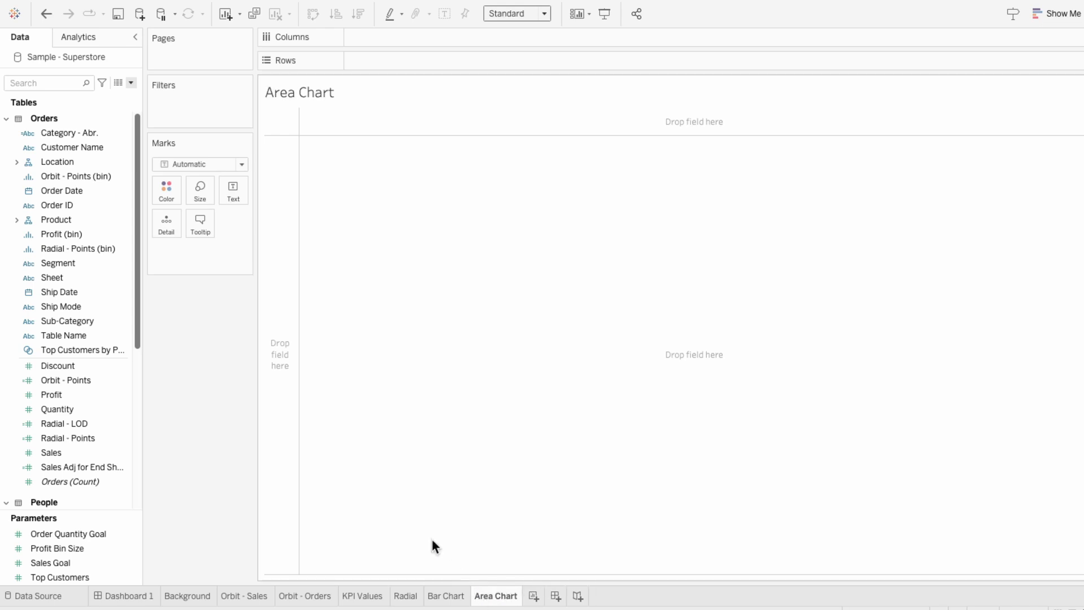
# Create a calculated field named Norm Metric
pyautogui.click(131, 83)
pyautogui.click(133, 94)
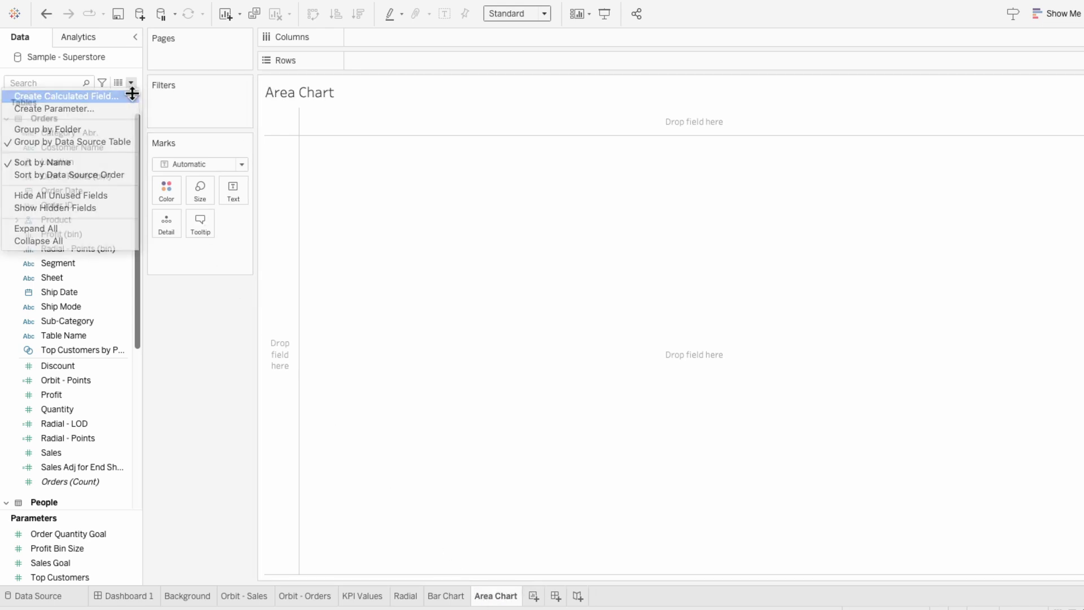
pyautogui.write('Norm Metric')
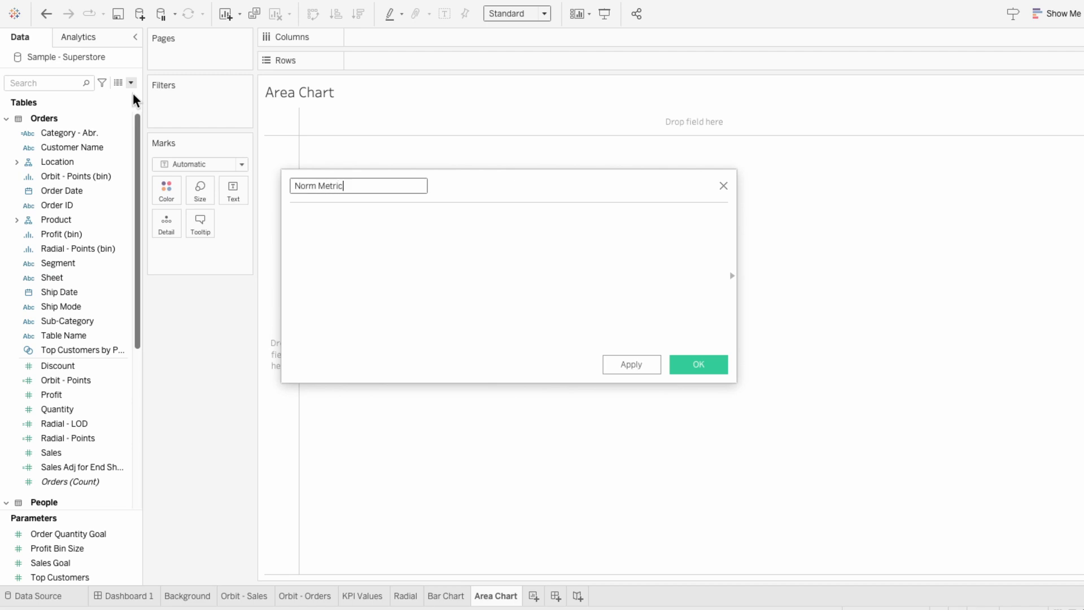
pyautogui.press('Tab')
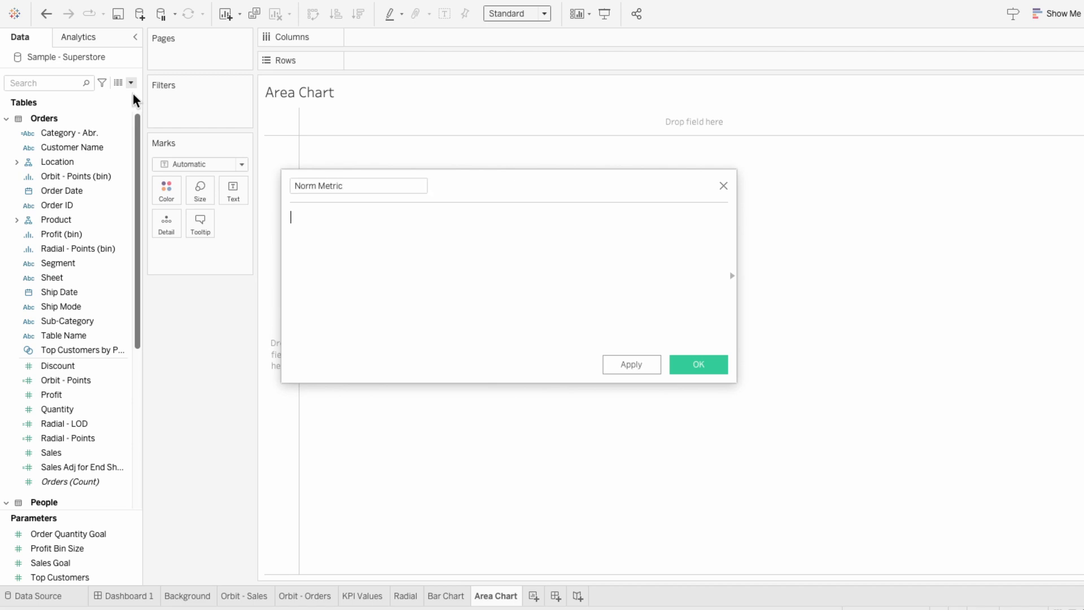
# Enter the numerator of the Norm Metric formula as (SUM([Sales]) - WINDOW_MIN(SUM([Sales]))) followed by a division sign
pyautogui.write('(SUM')
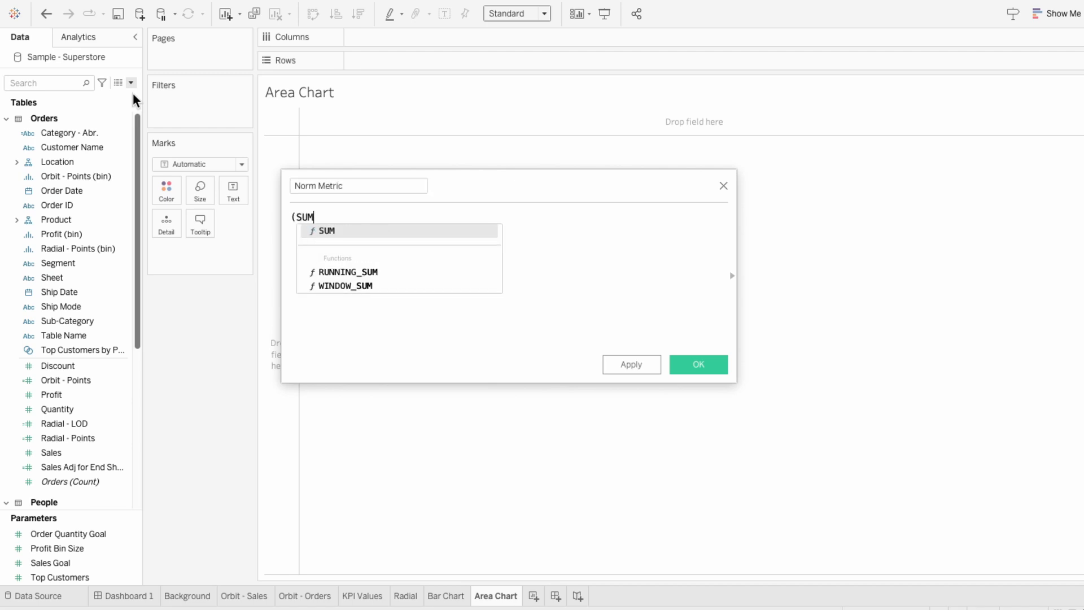
pyautogui.write('([Sales]) - WI')
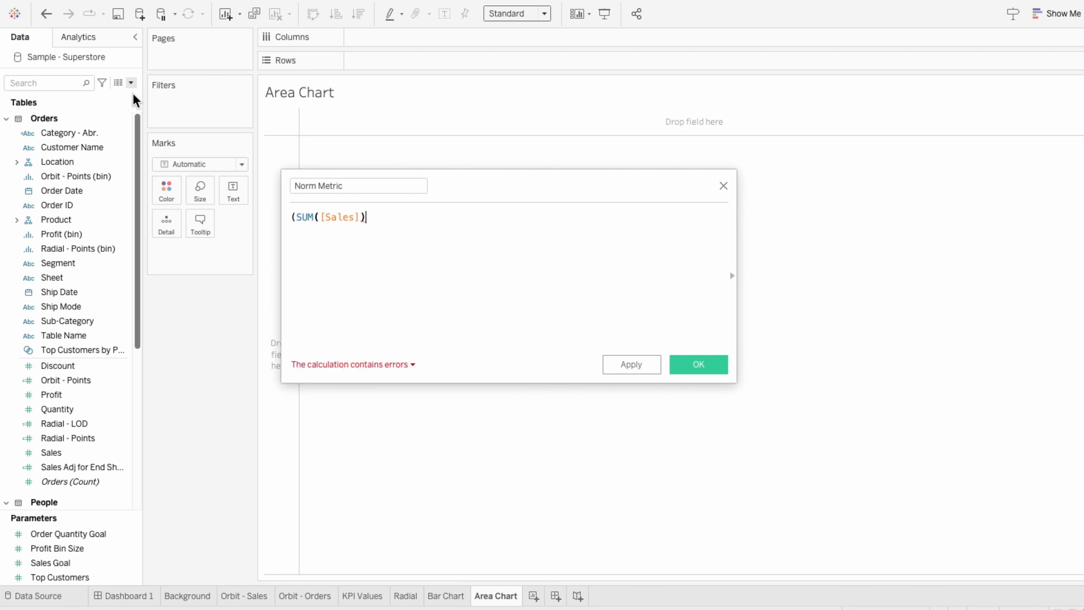
pyautogui.write('NDOW_')
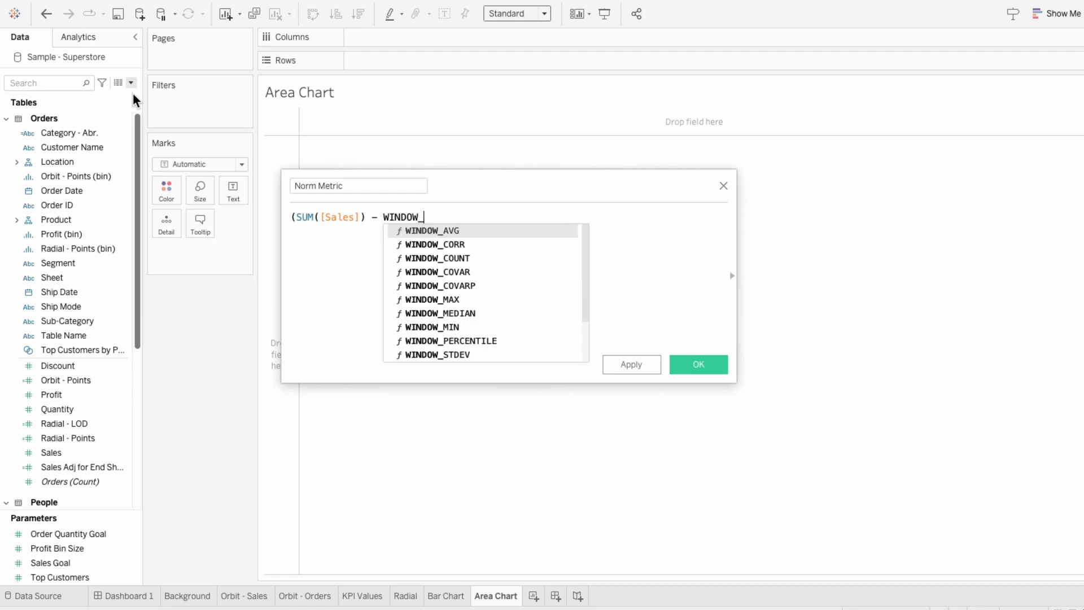
pyautogui.write('MIN(SUM')
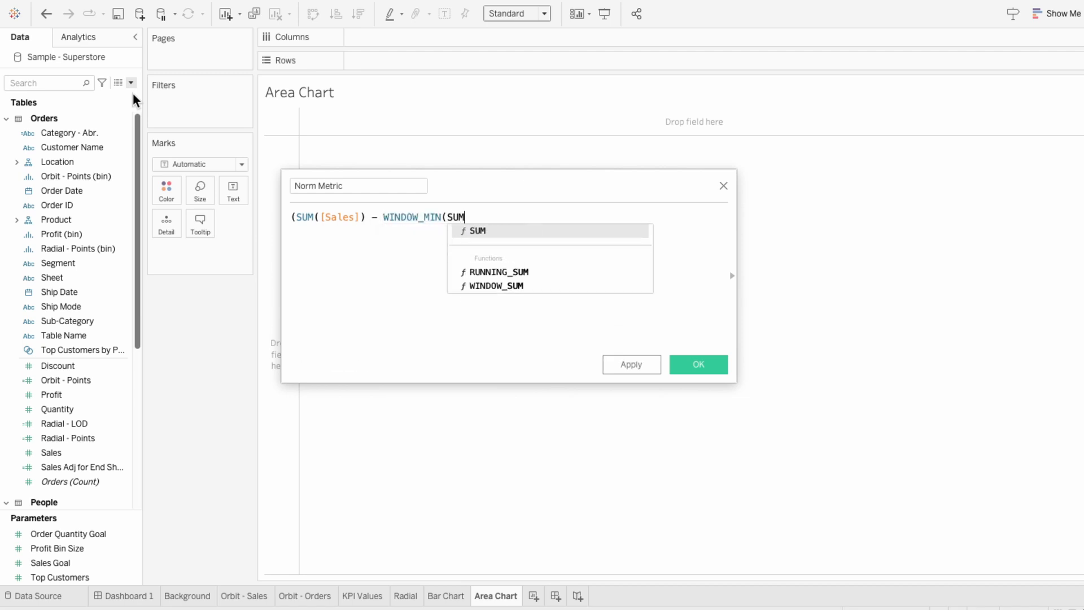
pyautogui.write('(sal')
pyautogui.press('Return')
pyautogui.write('))')
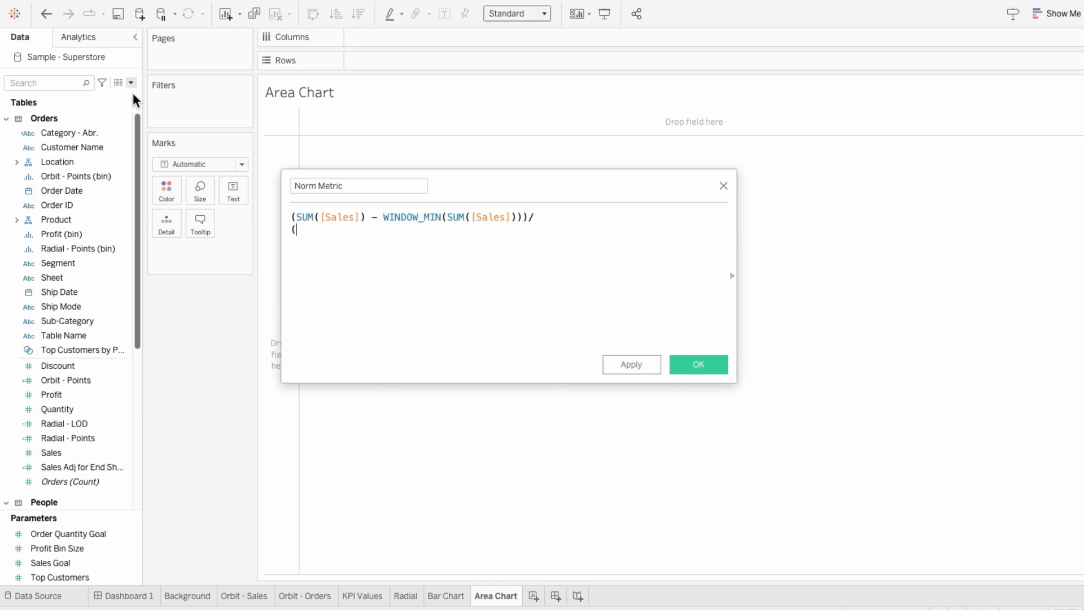
pyautogui.write(')/')
# Start the formula's denominator on a new line with (WINDOW_MAX(SUM([Sales])) followed by a minus sign
pyautogui.press('Return')
pyautogui.write('(WINDOW_')
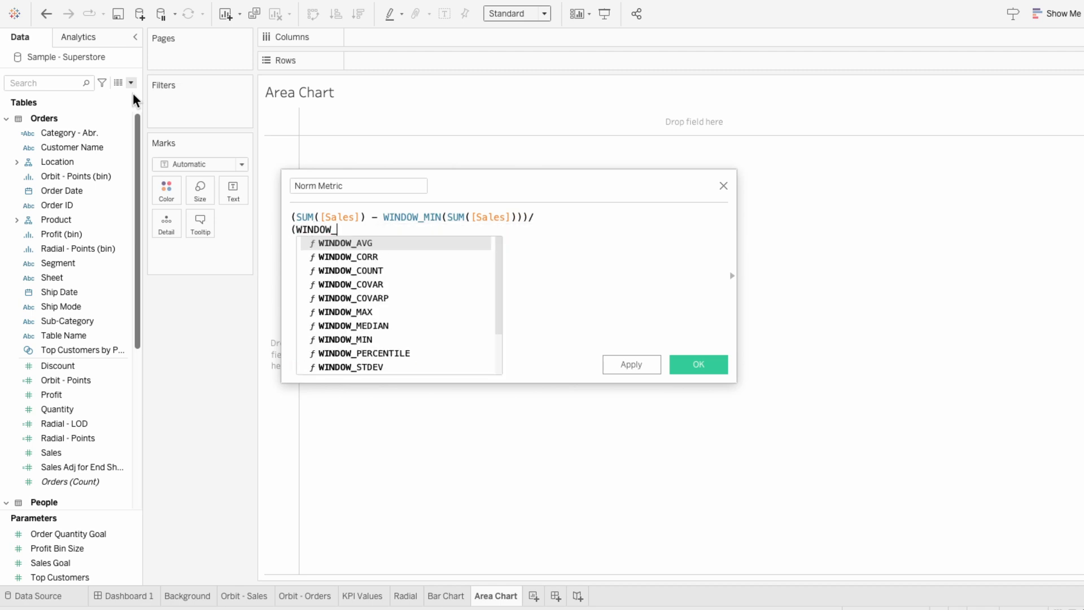
pyautogui.write('M')
pyautogui.press('Return')
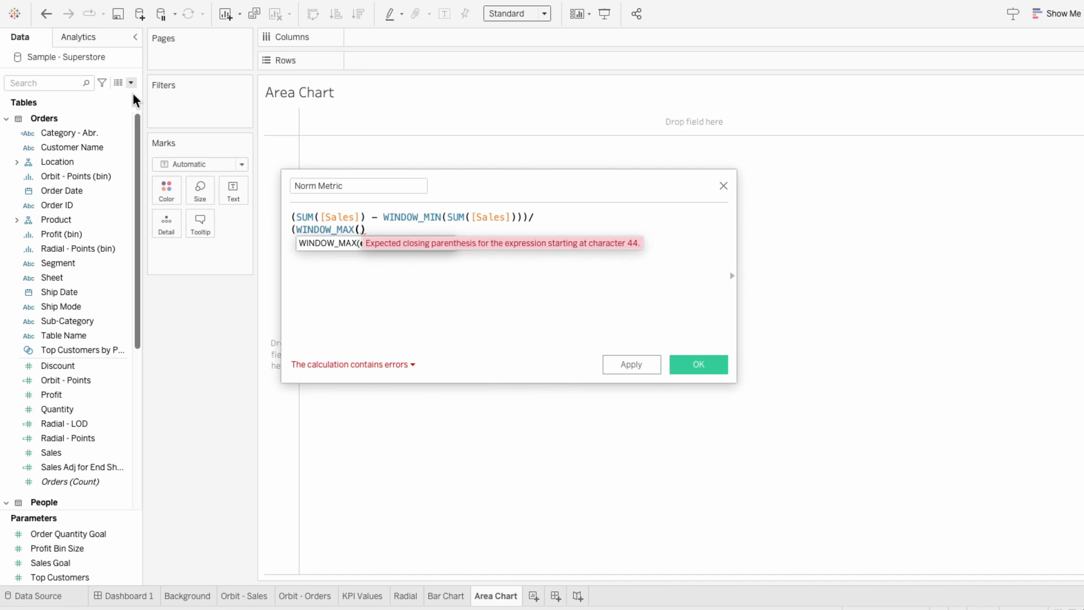
pyautogui.write('SUM(sal')
pyautogui.press('Return')
pyautogui.write(')')
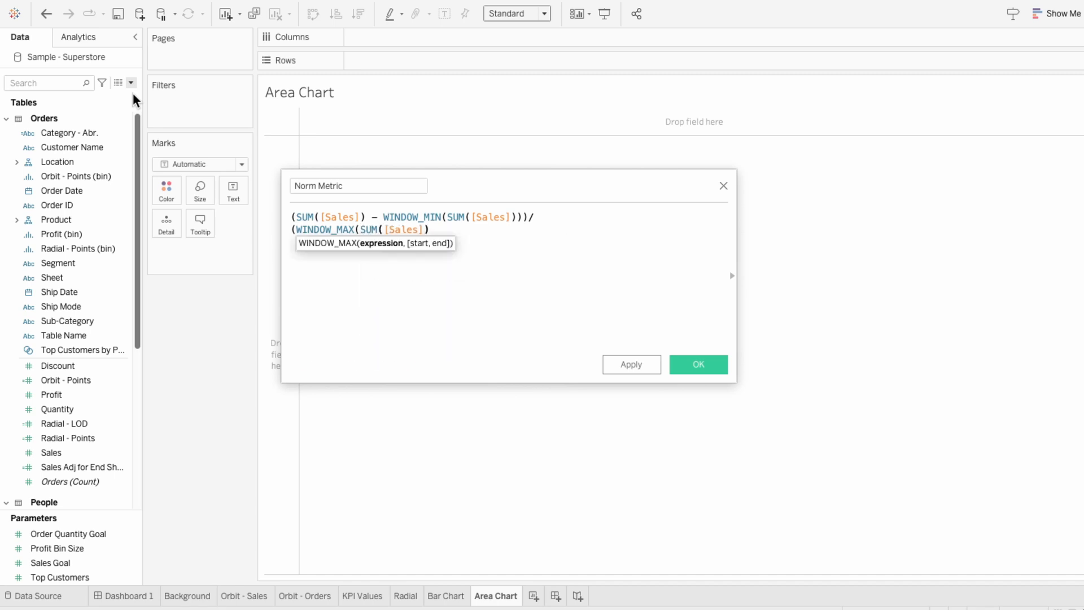
pyautogui.write(') - ')
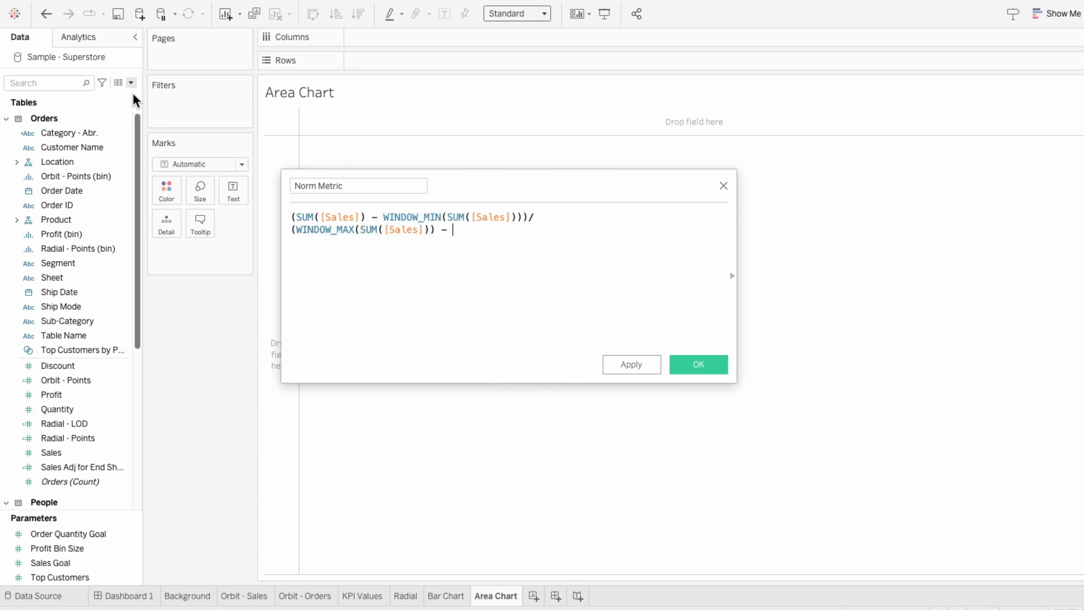
# Complete the denominator with WINDOW_MIN(SUM([Sales])) and its closing parenthesis, and save the Norm Metric calculation
pyautogui.write('WINDOW_M')
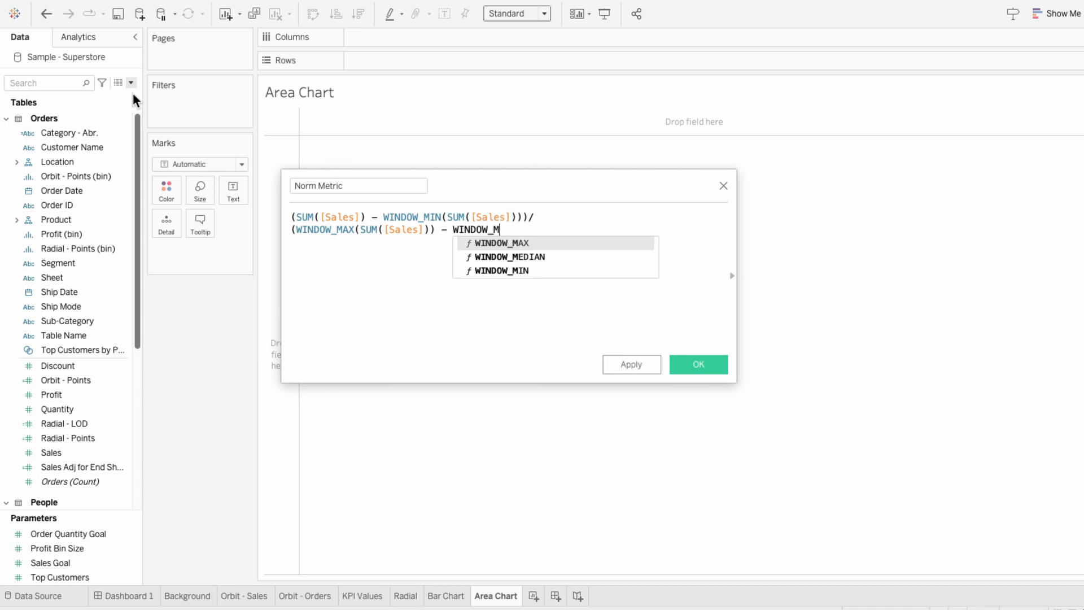
pyautogui.write('I')
pyautogui.press('Return')
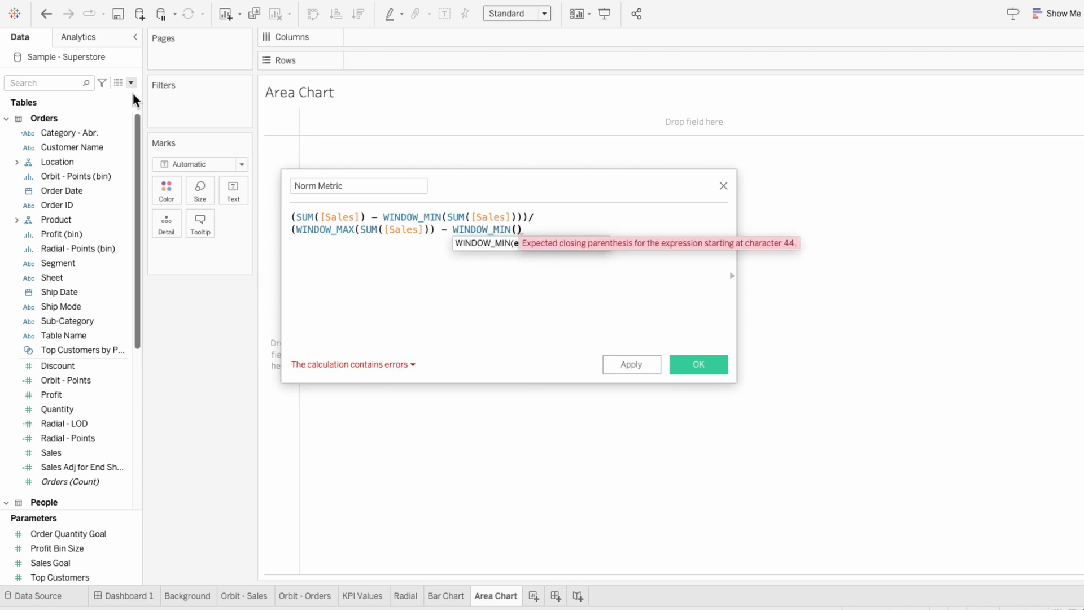
pyautogui.write('SUM')
pyautogui.press('Return')
pyautogui.write('sal')
pyautogui.press('Return')
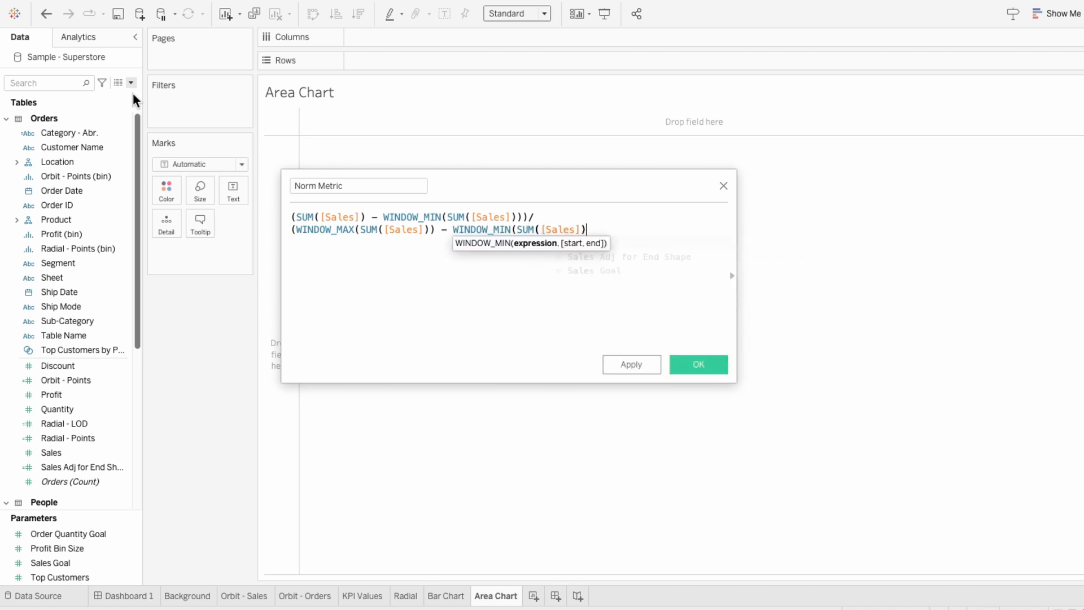
pyautogui.write(')')
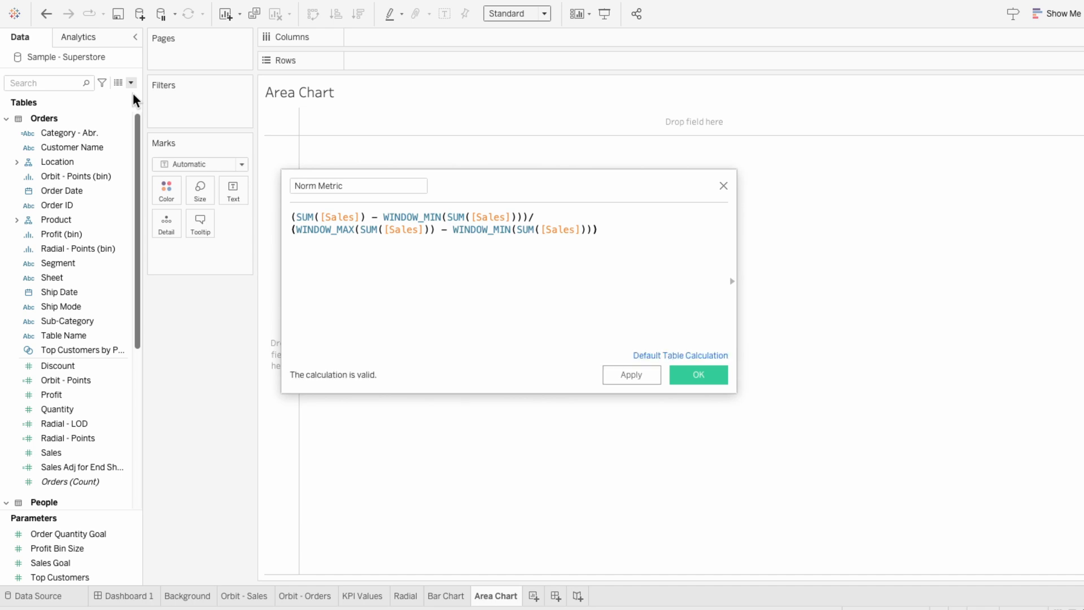
pyautogui.click(699, 375)
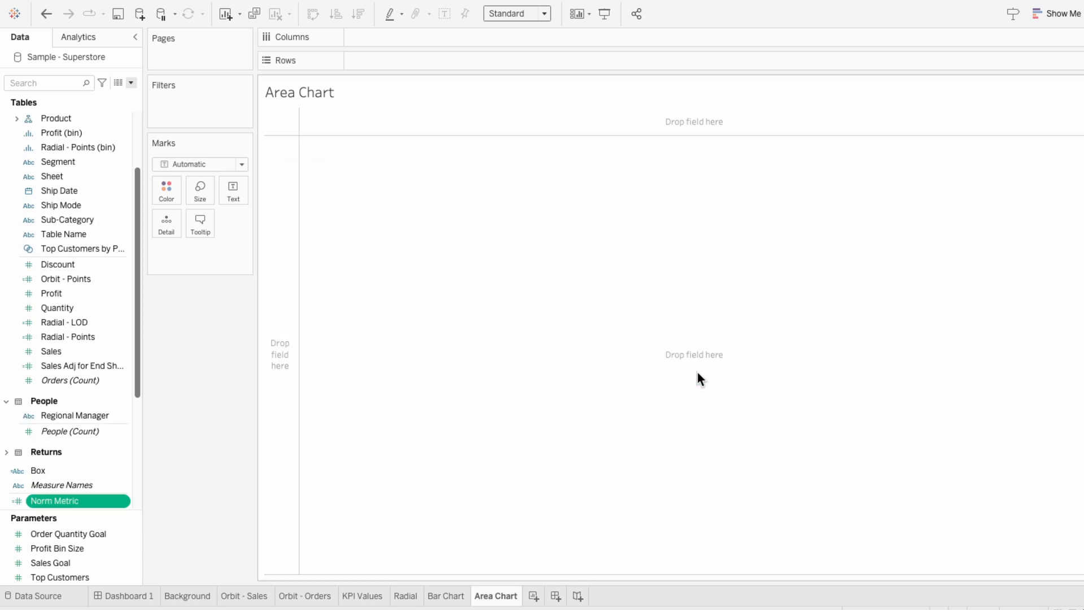
# Duplicate the Norm Metric field and open the copy for editing, renaming it Norm Date
pyautogui.rightClick(107, 498)
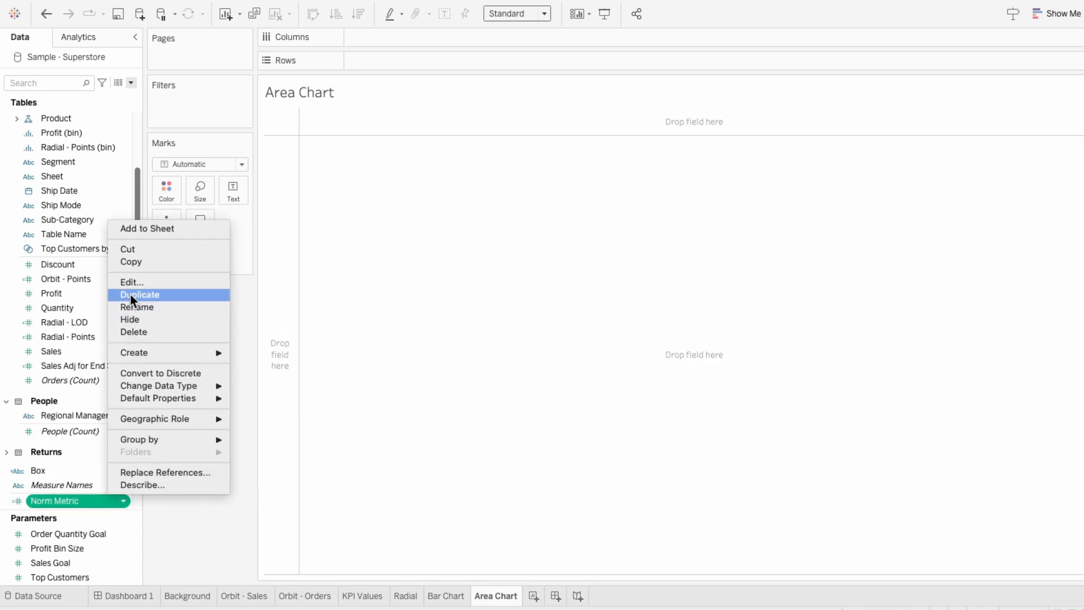
pyautogui.click(130, 293)
pyautogui.rightClick(107, 497)
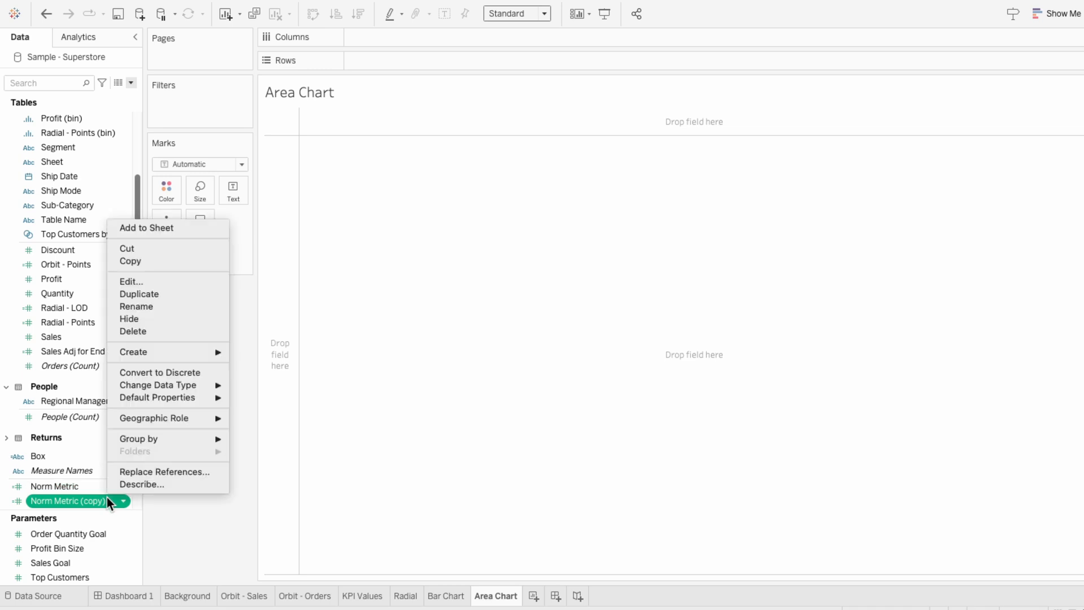
pyautogui.click(129, 280)
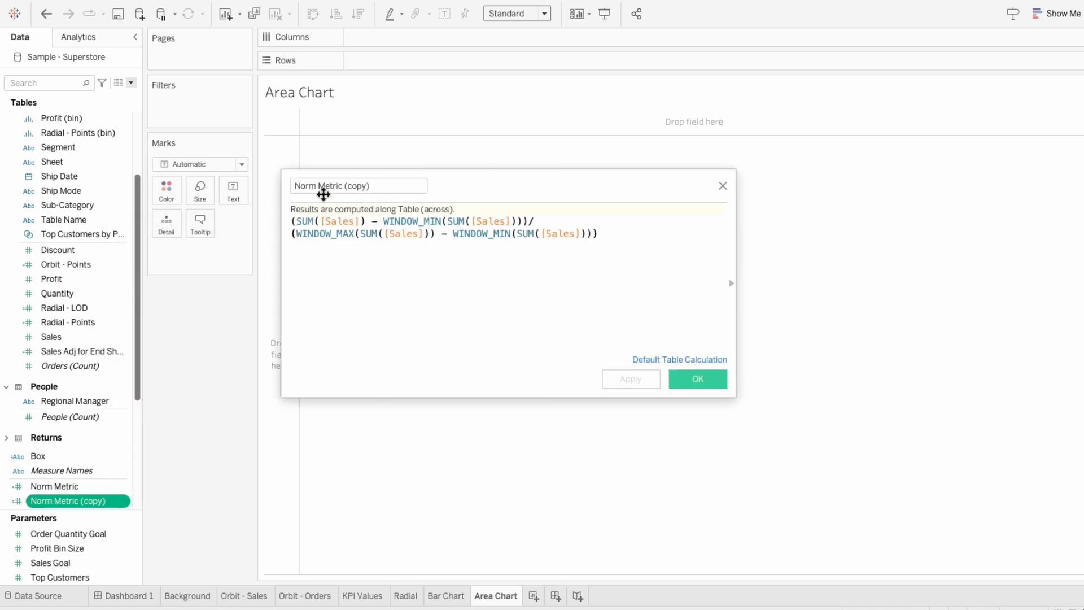
pyautogui.moveTo(319, 188); pyautogui.dragTo(428, 184)
pyautogui.write('Date')
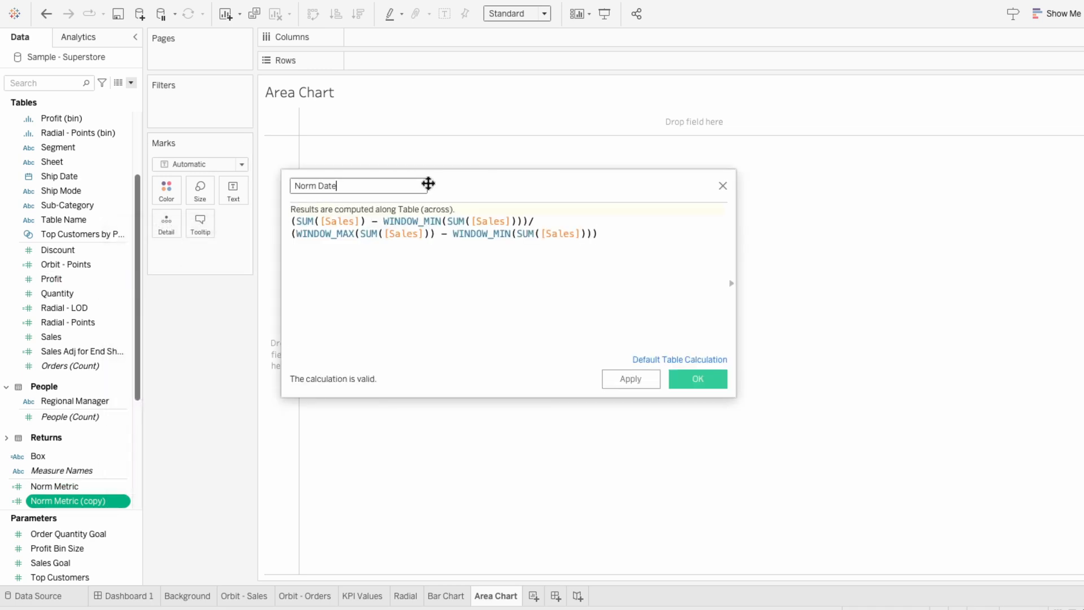
# Replace all four [Sales] references in the Norm Date formula with [Order Date]
pyautogui.doubleClick(329, 221)
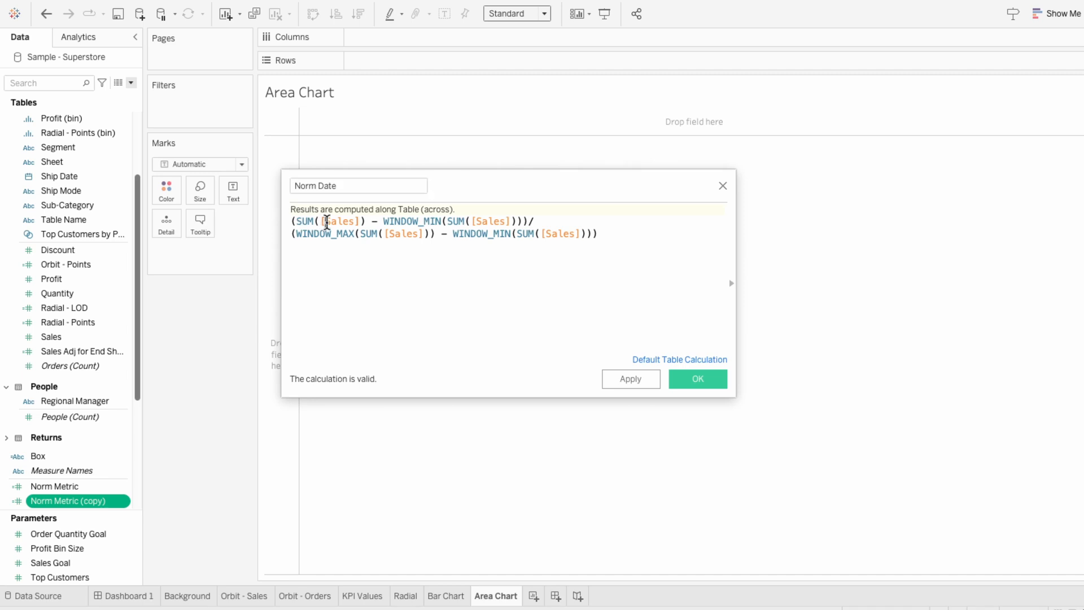
pyautogui.write('date')
pyautogui.scroll(-2, 339, 248)
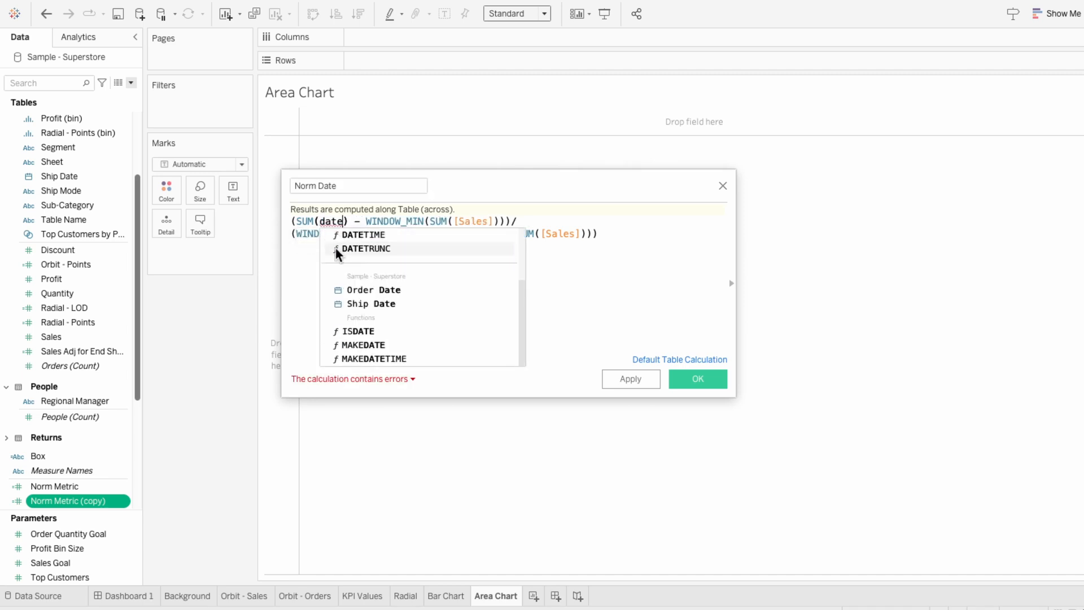
pyautogui.click(380, 294)
pyautogui.doubleClick(364, 221)
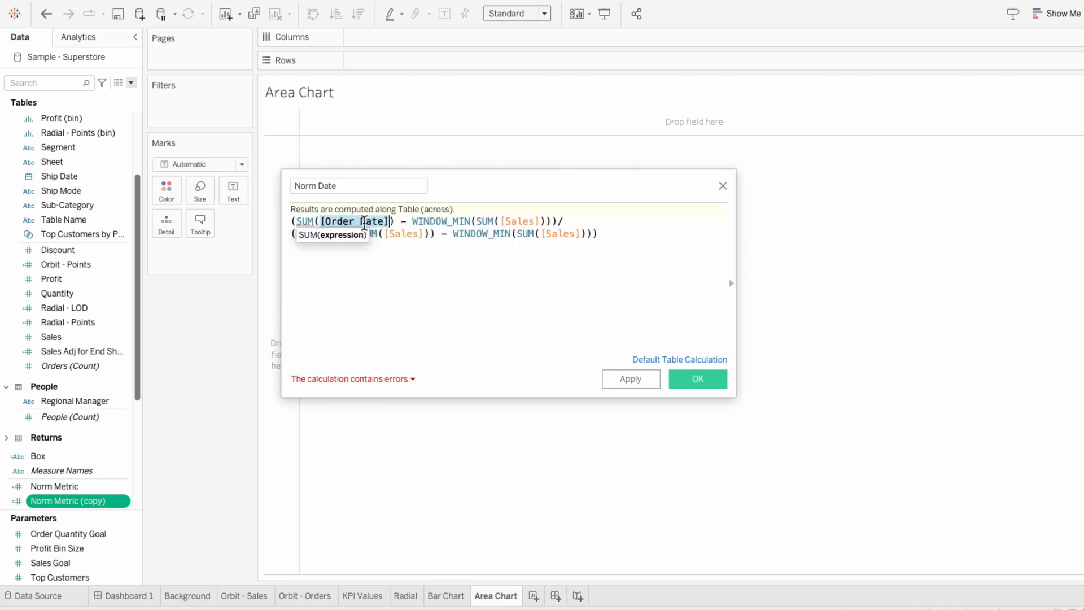
pyautogui.hotkey('ctrl', 'c')
pyautogui.doubleClick(517, 221)
pyautogui.hotkey('ctrl', 'v')
pyautogui.doubleClick(399, 233)
pyautogui.hotkey('ctrl', 'v')
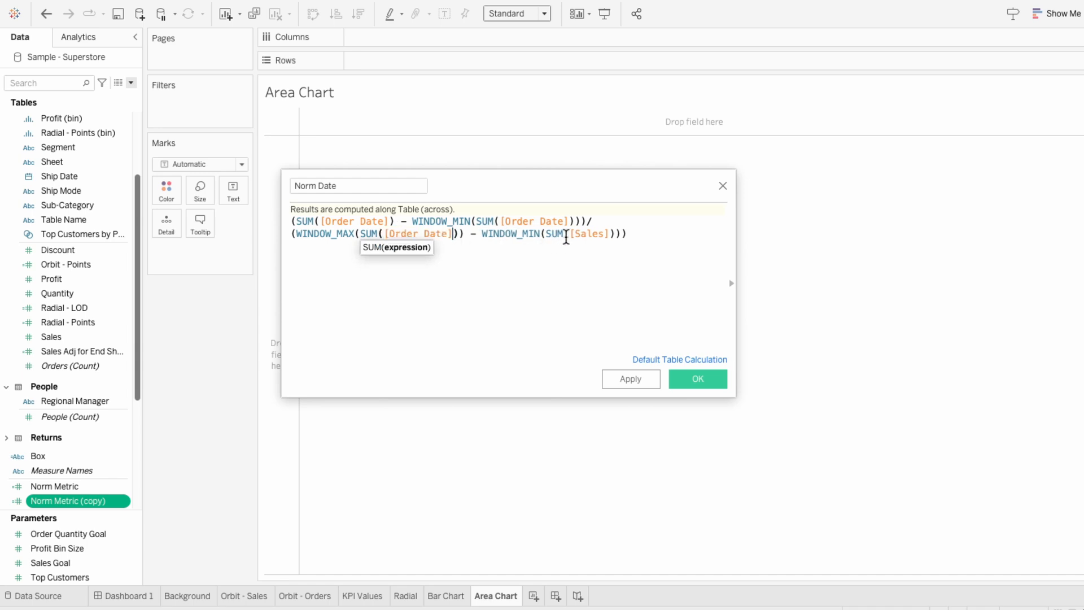
pyautogui.doubleClick(587, 233)
pyautogui.hotkey('ctrl', 'v')
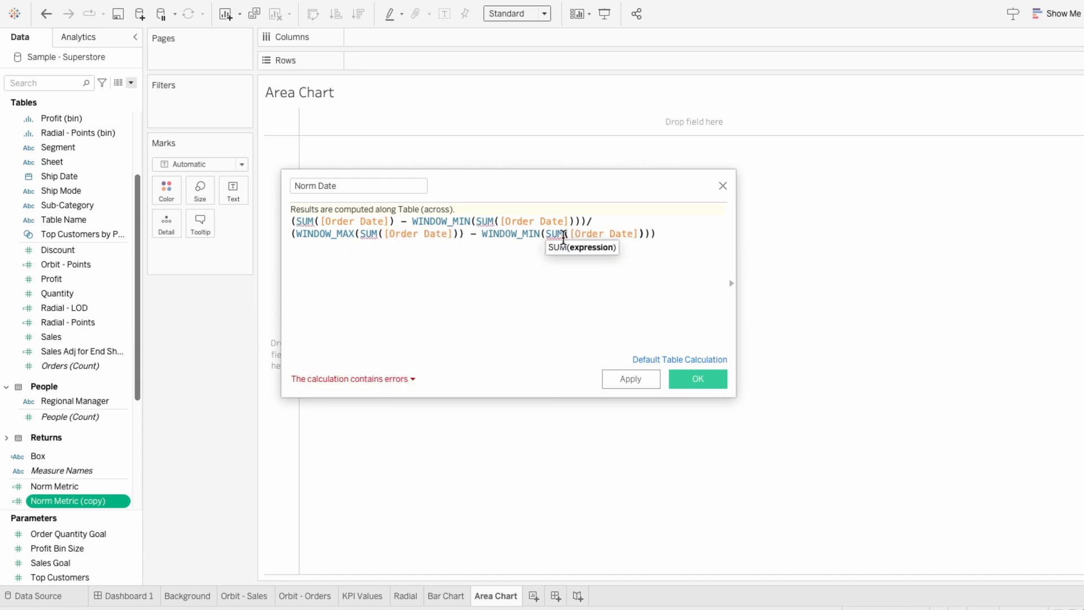
# Change every SUM in the Norm Date formula to MIN and save the calculation
pyautogui.doubleClick(305, 221)
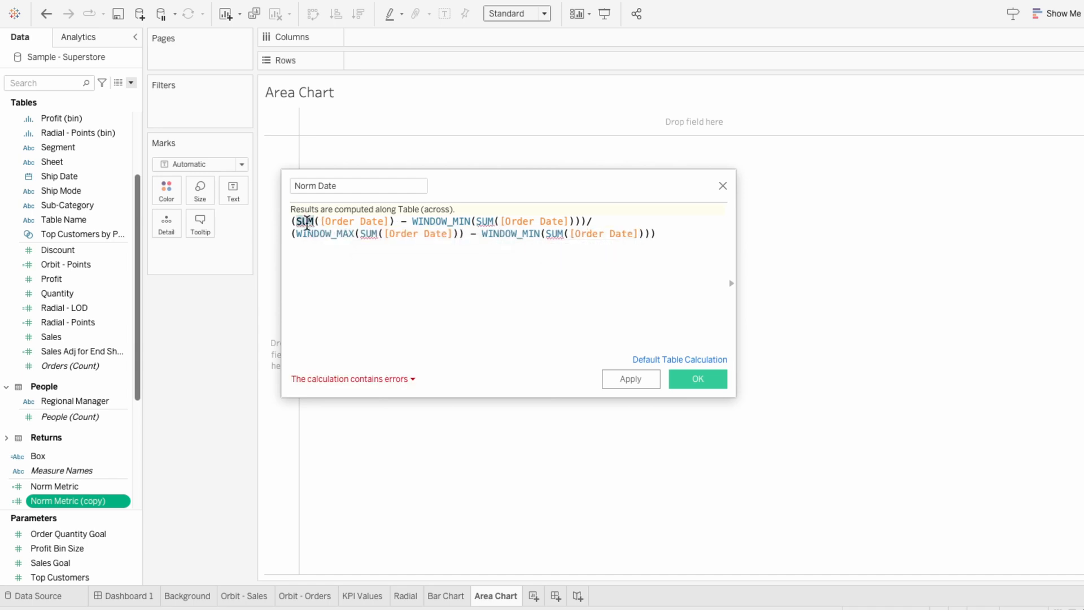
pyautogui.write('MIN')
pyautogui.doubleClick(484, 221)
pyautogui.write('MIN')
pyautogui.doubleClick(370, 234)
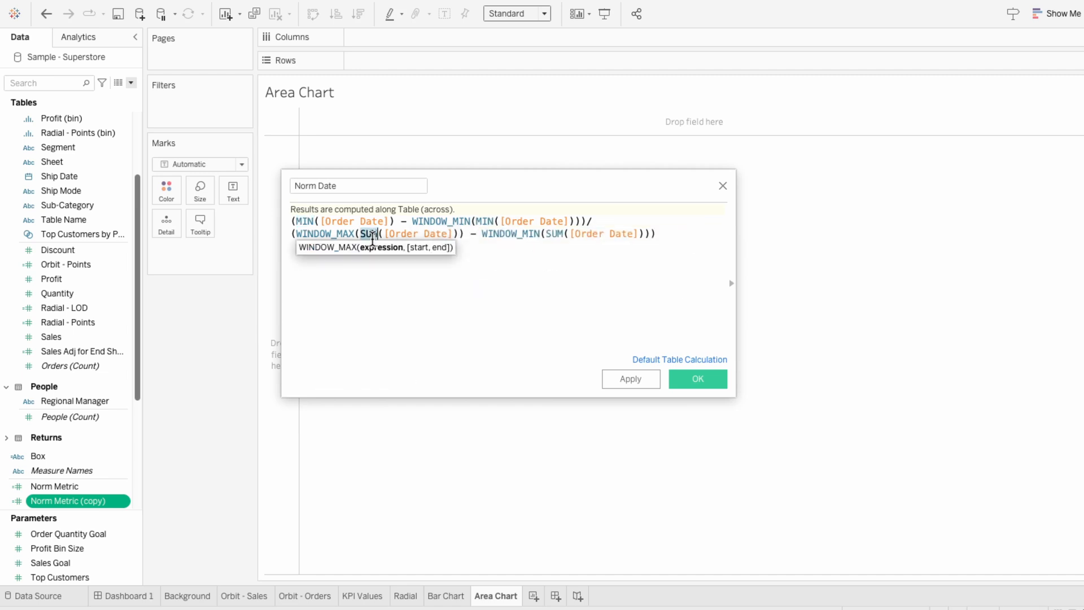
pyautogui.write('MIN')
pyautogui.doubleClick(556, 233)
pyautogui.write('MIN')
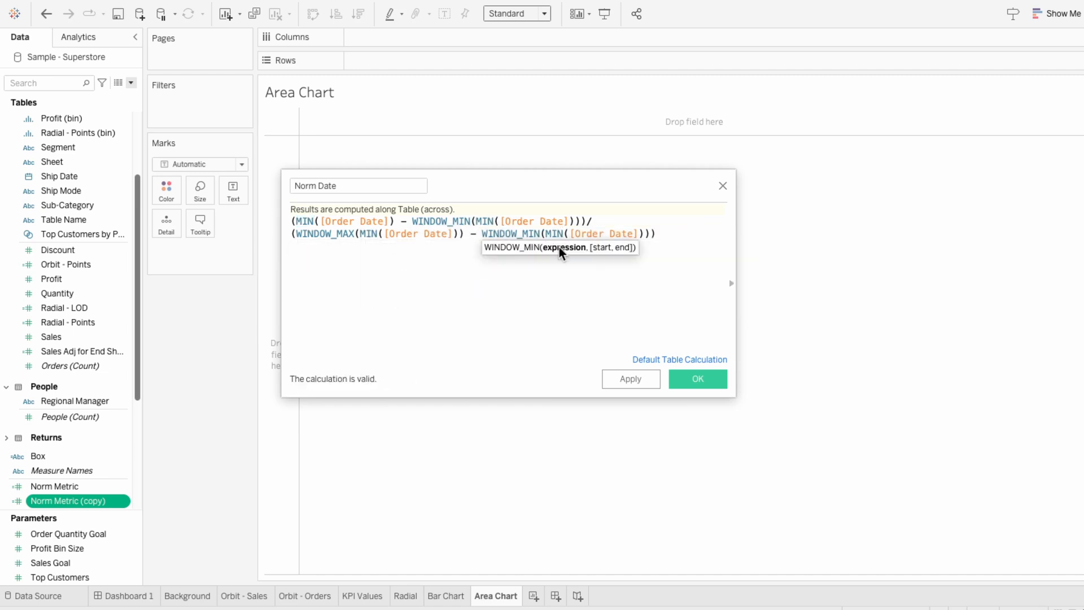
pyautogui.click(712, 377)
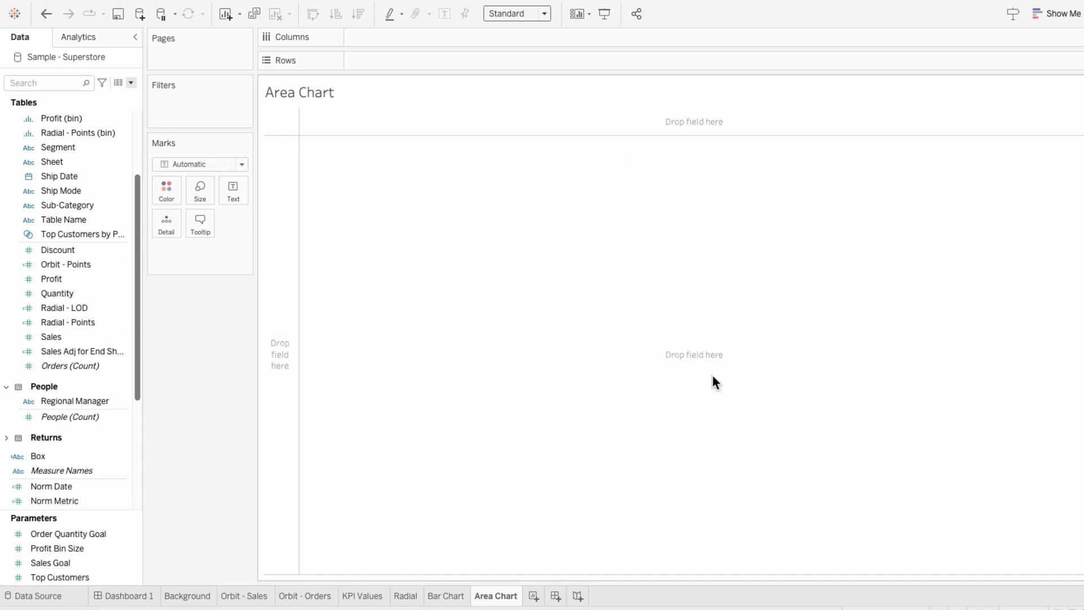
# Create a calculated field named Reversed Metric with the formula 1 - [Norm Metric]
pyautogui.click(131, 83)
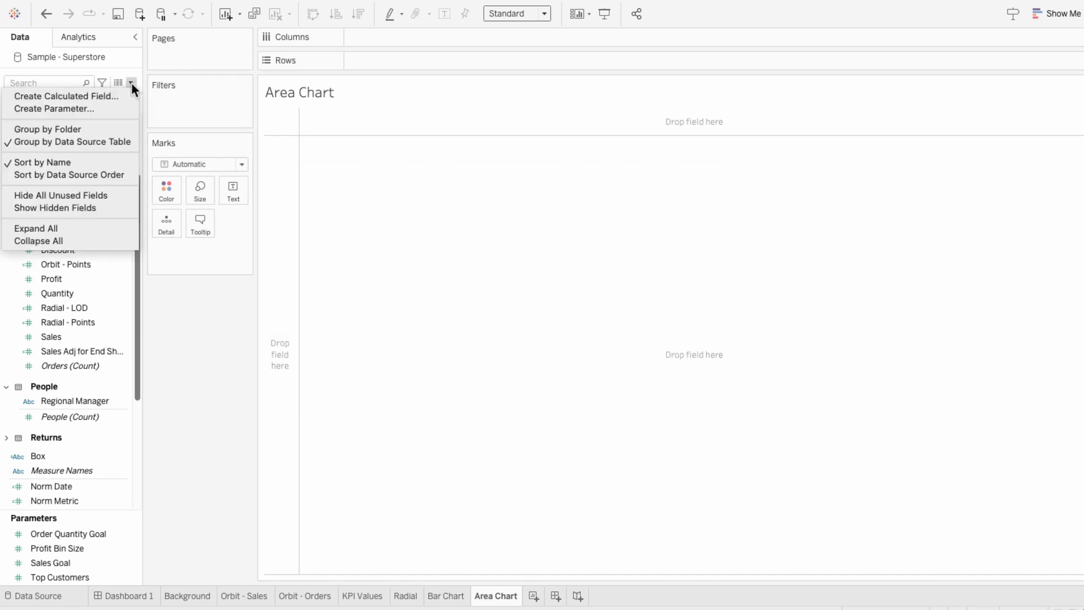
pyautogui.click(129, 93)
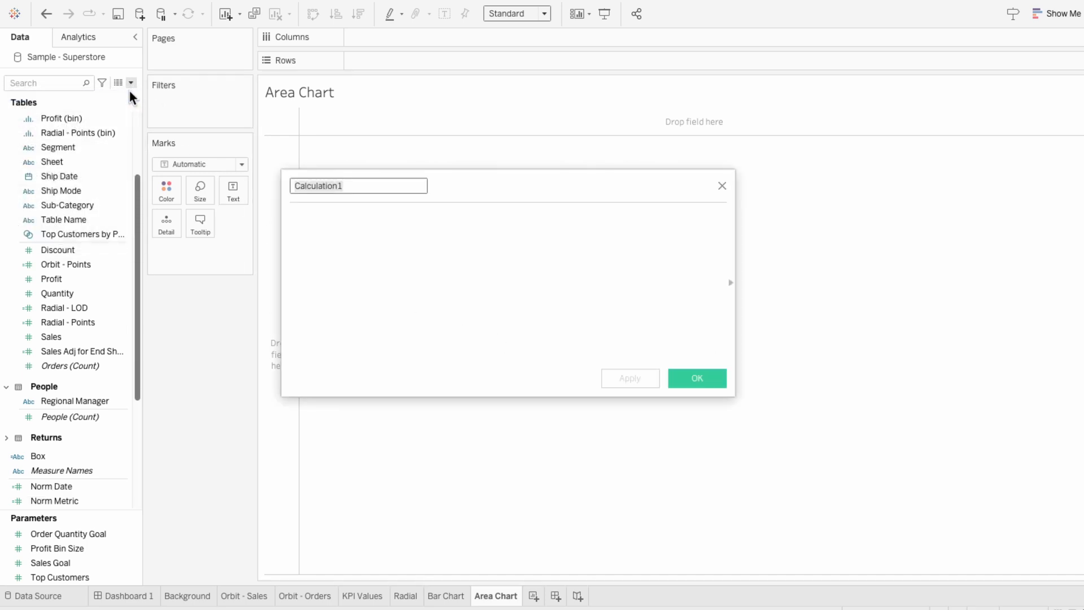
pyautogui.write('Reversed Metric')
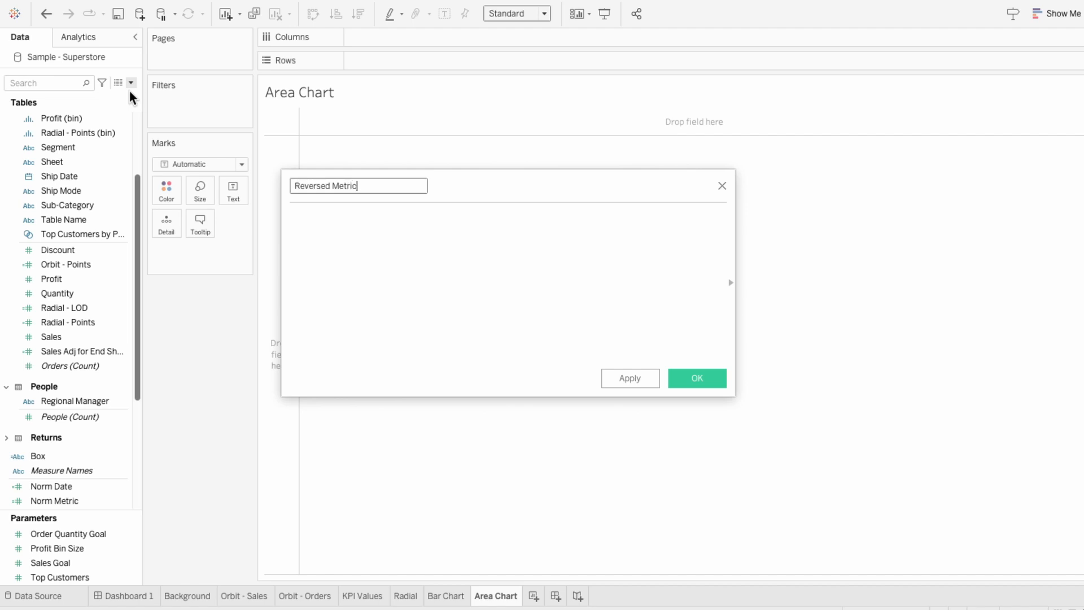
pyautogui.press('Tab')
pyautogui.write('1 - norm')
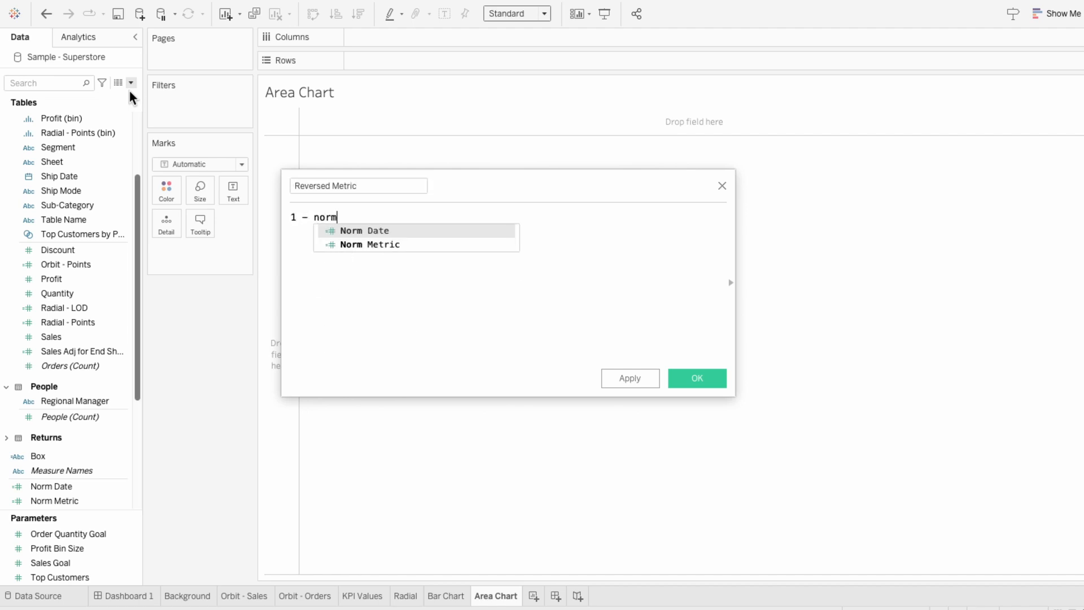
pyautogui.press('Down')
pyautogui.press('Return')
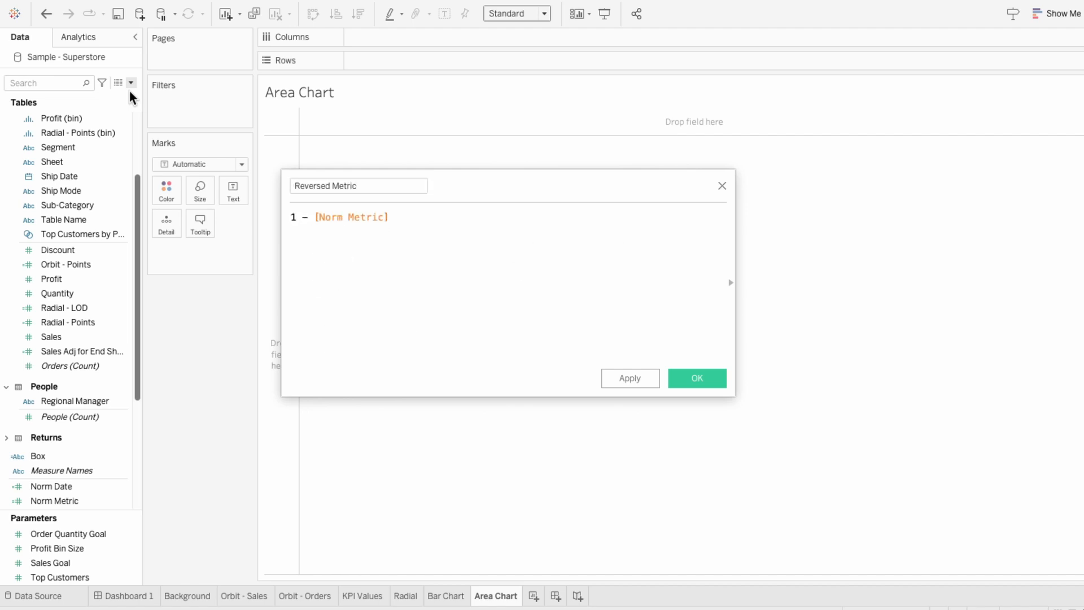
pyautogui.click(714, 377)
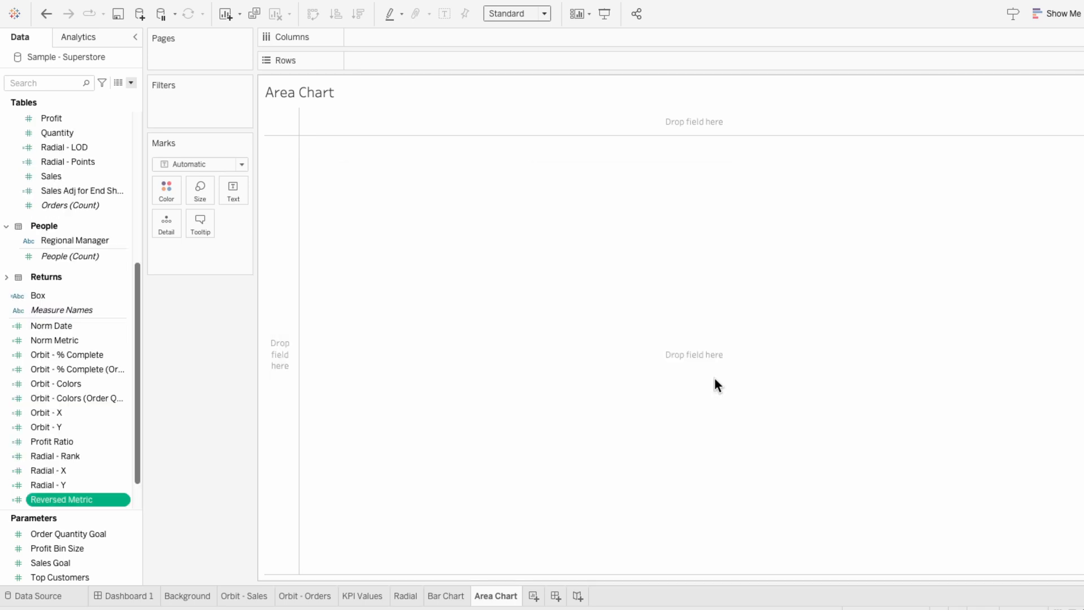
# Place Norm Date on Columns and Norm Metric on Rows of the Area Chart worksheet
pyautogui.click(60, 327)
pyautogui.moveTo(59, 328); pyautogui.dragTo(389, 29)
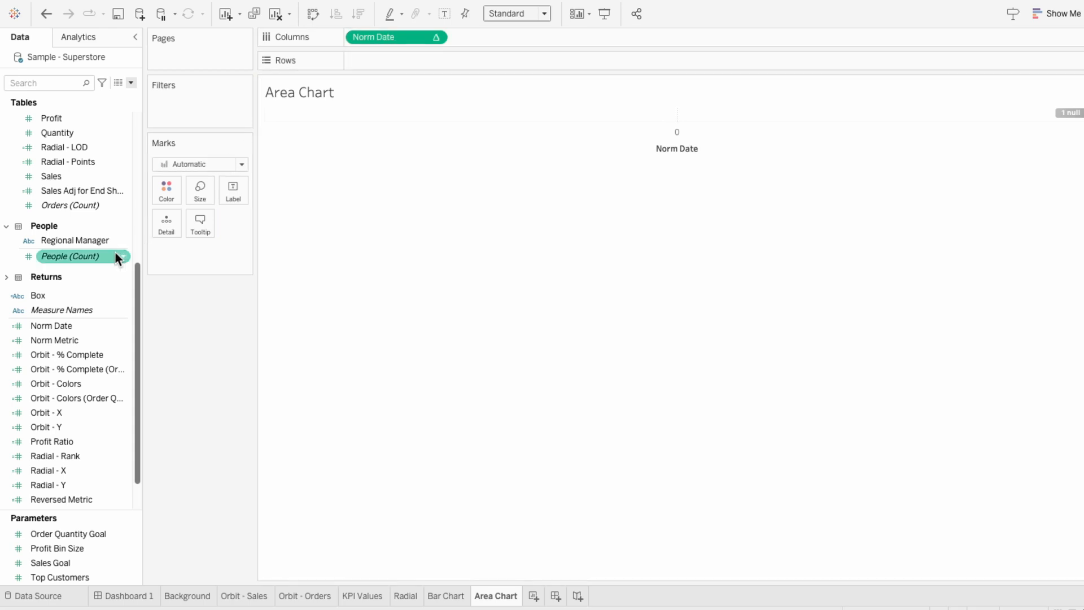
pyautogui.moveTo(56, 338); pyautogui.dragTo(368, 59)
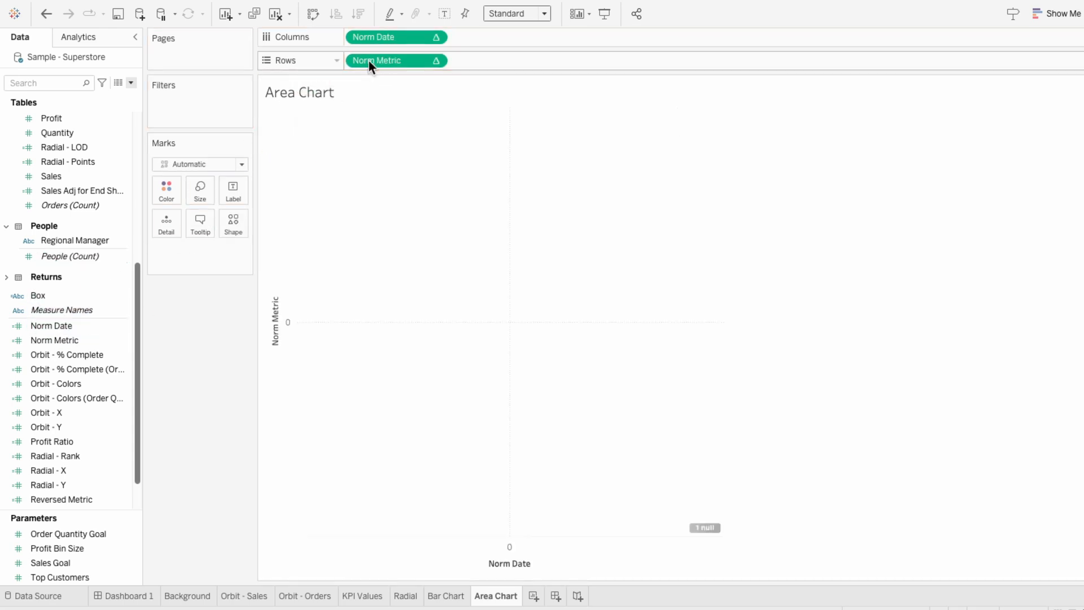
# Add Reversed Metric to Rows after Norm Metric and put Order Date on Detail for all marks as a discrete exact date
pyautogui.moveTo(59, 502); pyautogui.dragTo(474, 61)
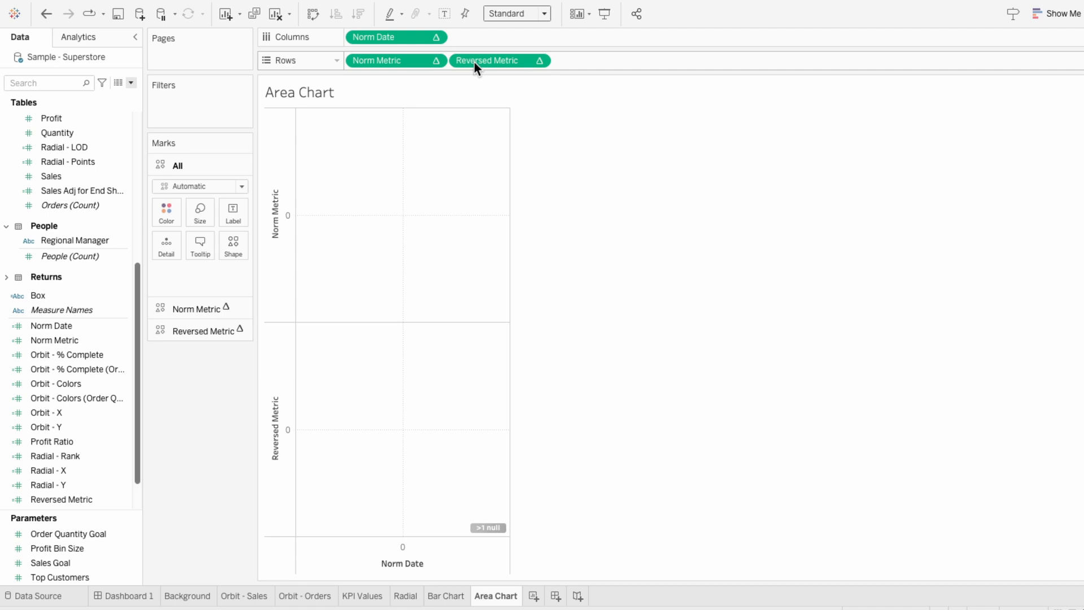
pyautogui.click(55, 82)
pyautogui.write('da')
pyautogui.moveTo(75, 131); pyautogui.dragTo(208, 273)
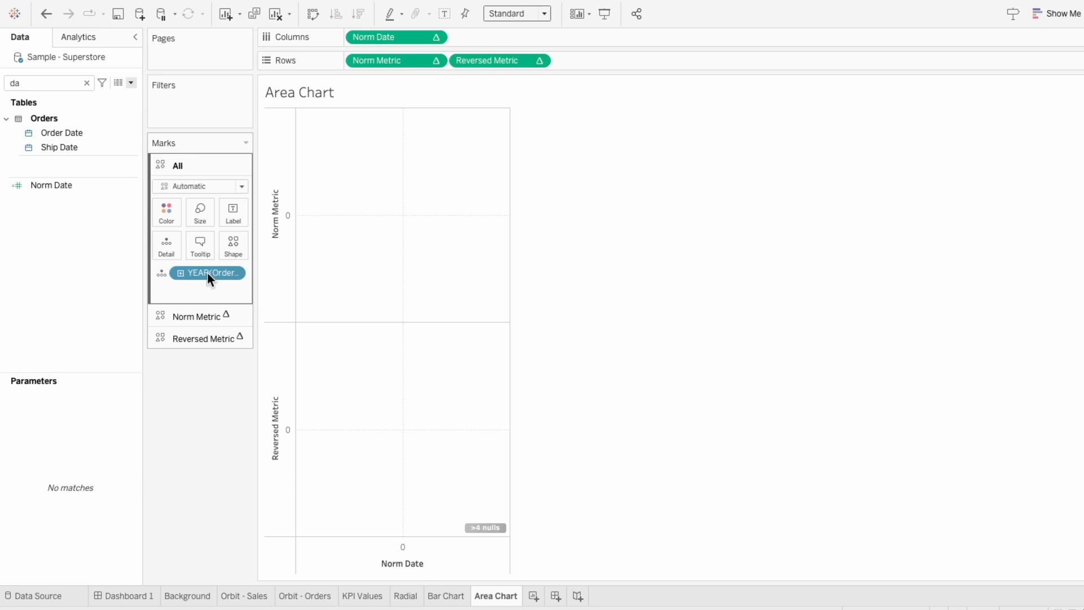
pyautogui.rightClick(208, 272)
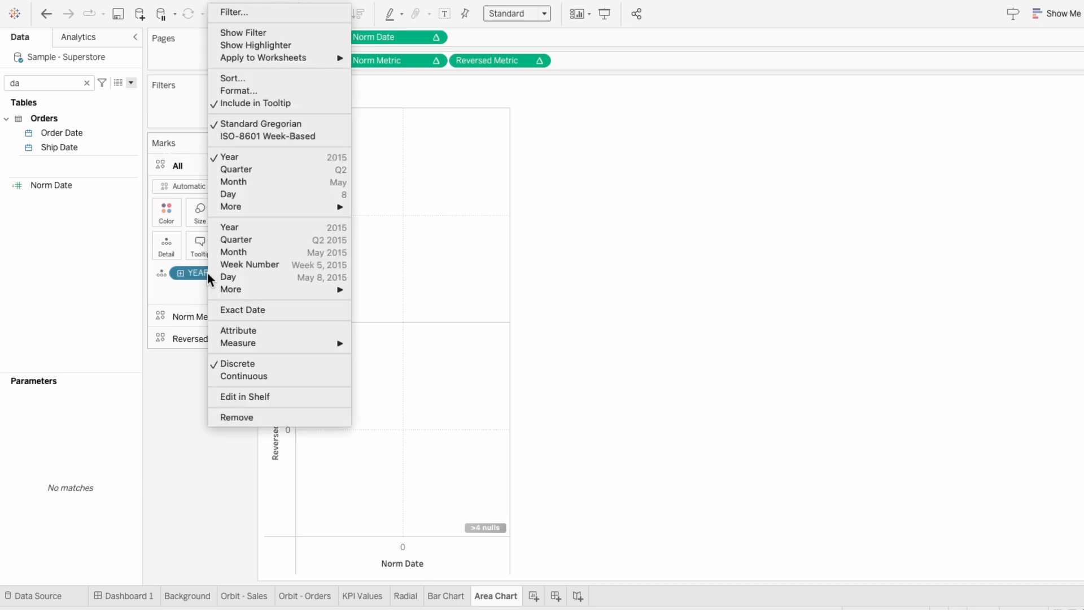
pyautogui.click(223, 306)
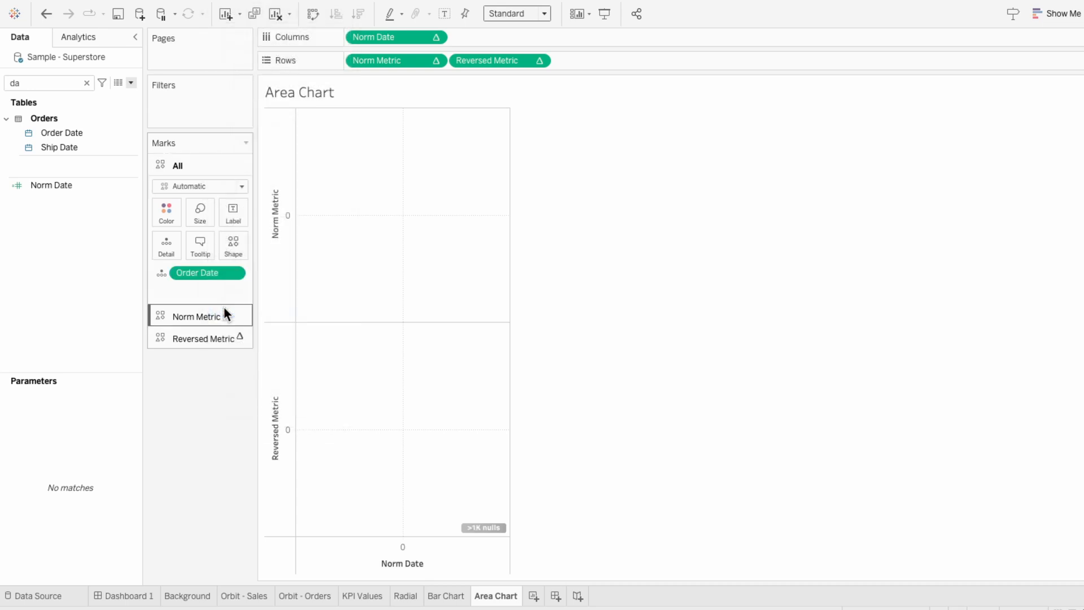
pyautogui.rightClick(218, 274)
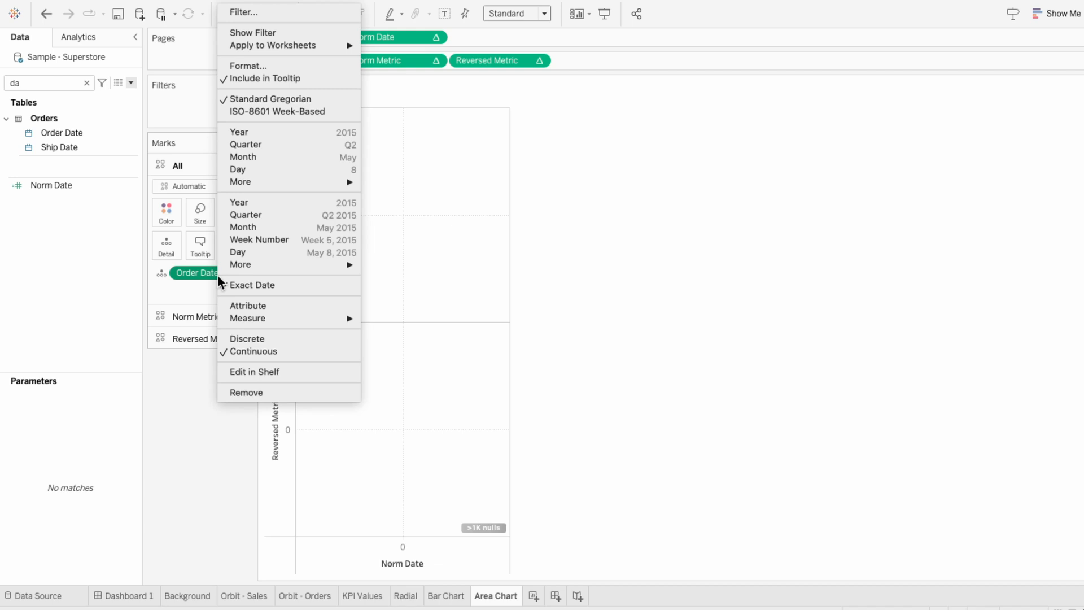
pyautogui.click(235, 338)
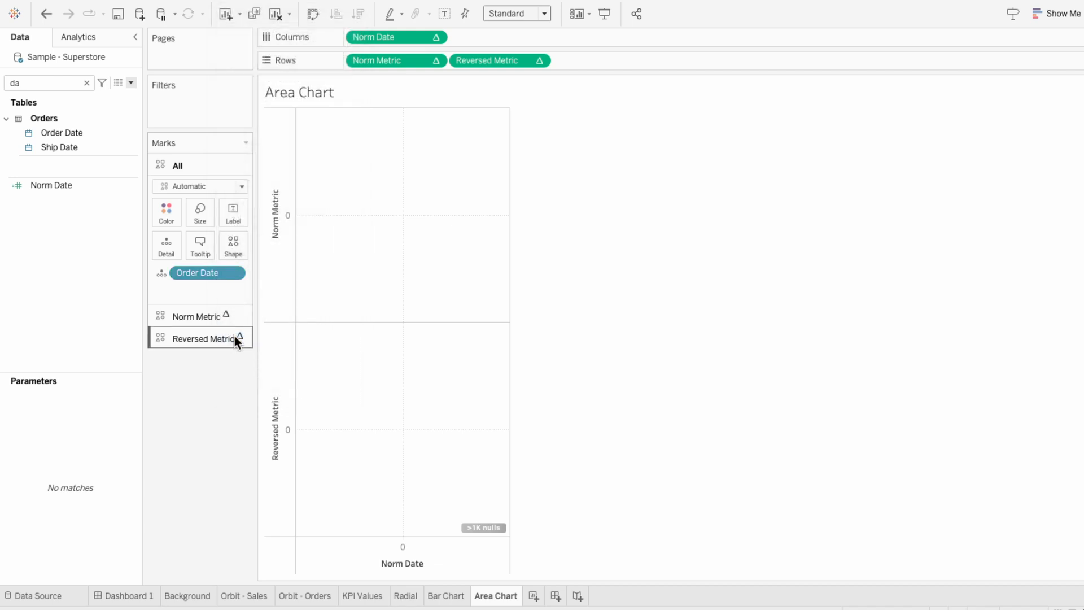
# Set the Norm Date, Norm Metric and Reversed Metric table calculations to compute using Order Date
pyautogui.rightClick(410, 38)
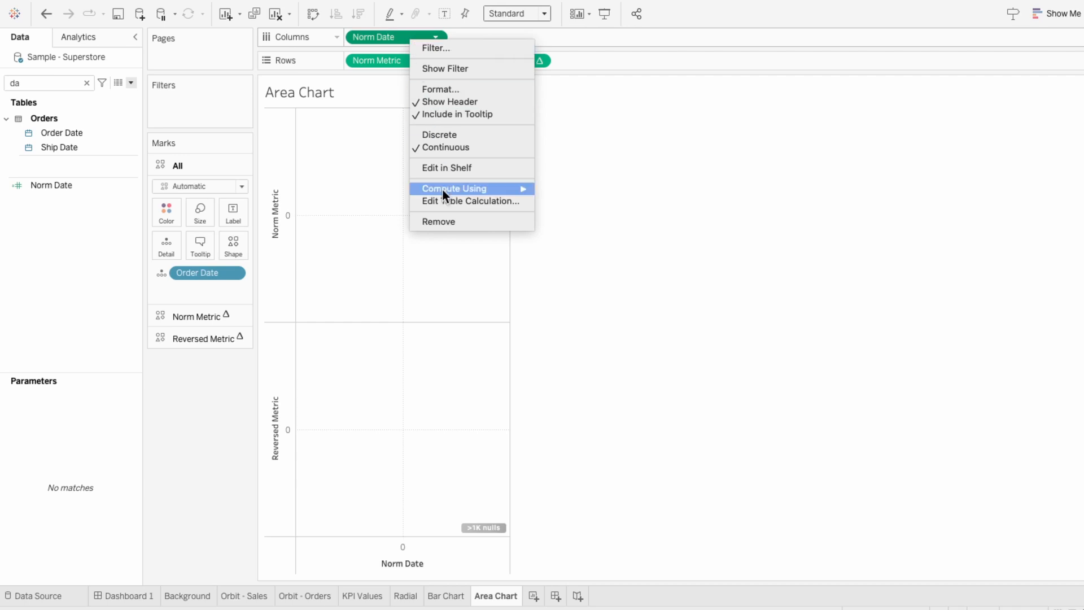
pyautogui.moveTo(442, 187)
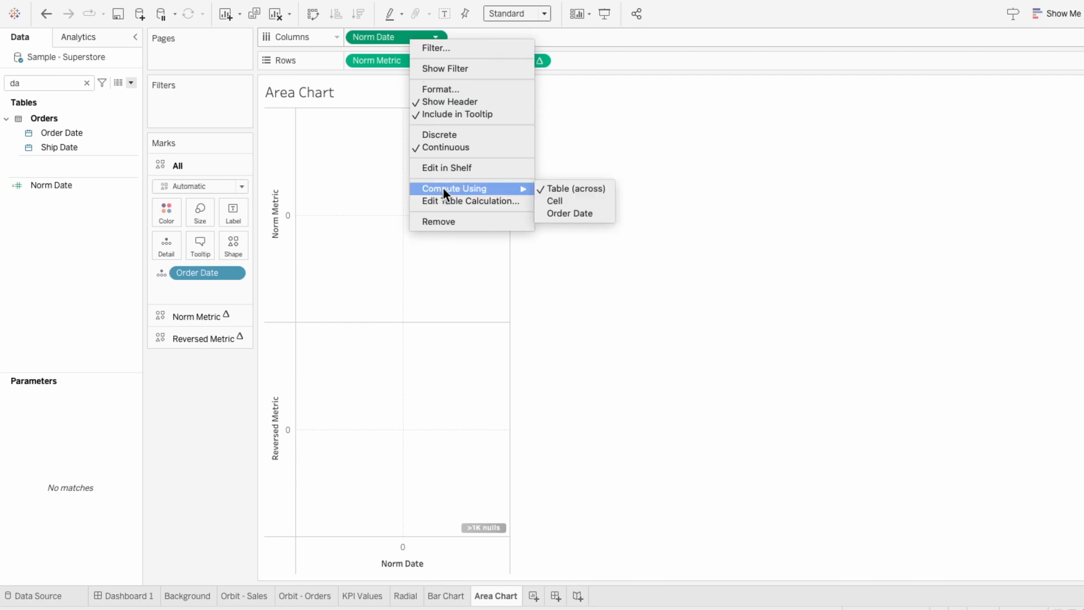
pyautogui.click(556, 214)
pyautogui.rightClick(404, 58)
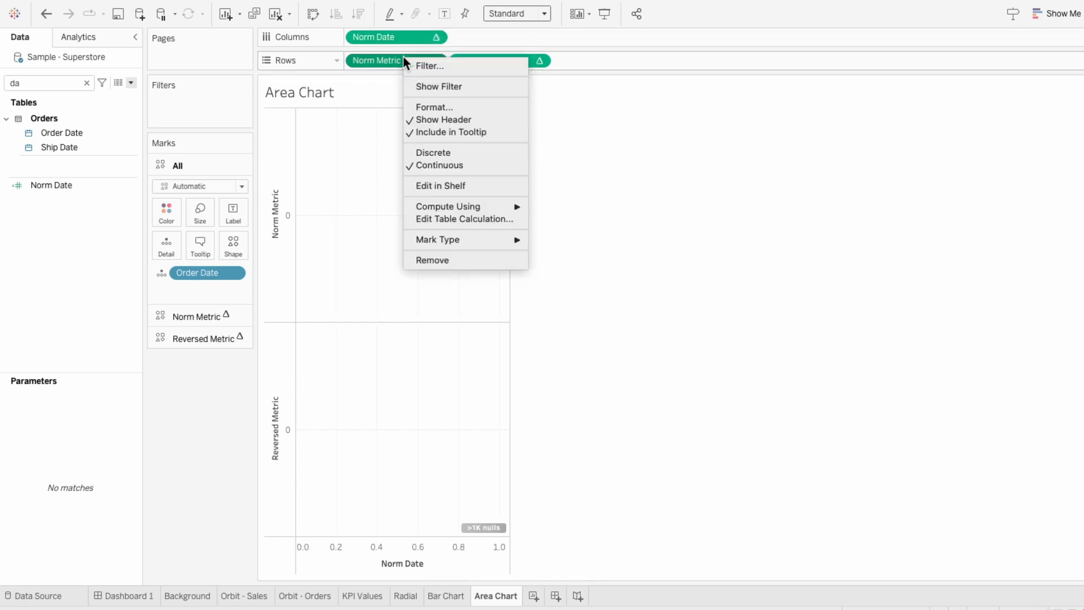
pyautogui.moveTo(437, 208)
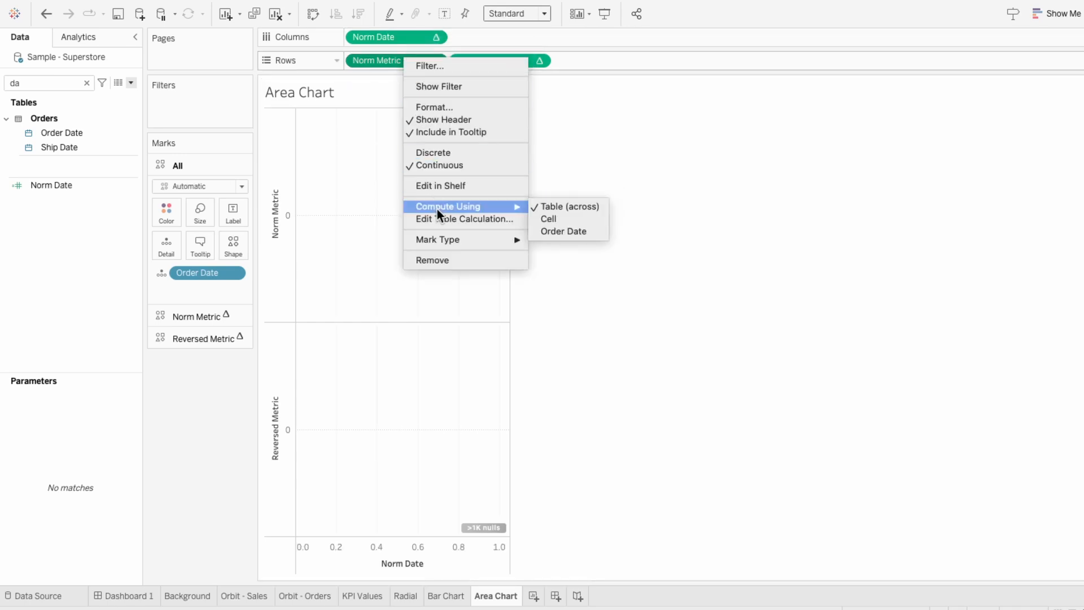
pyautogui.click(562, 230)
pyautogui.rightClick(487, 67)
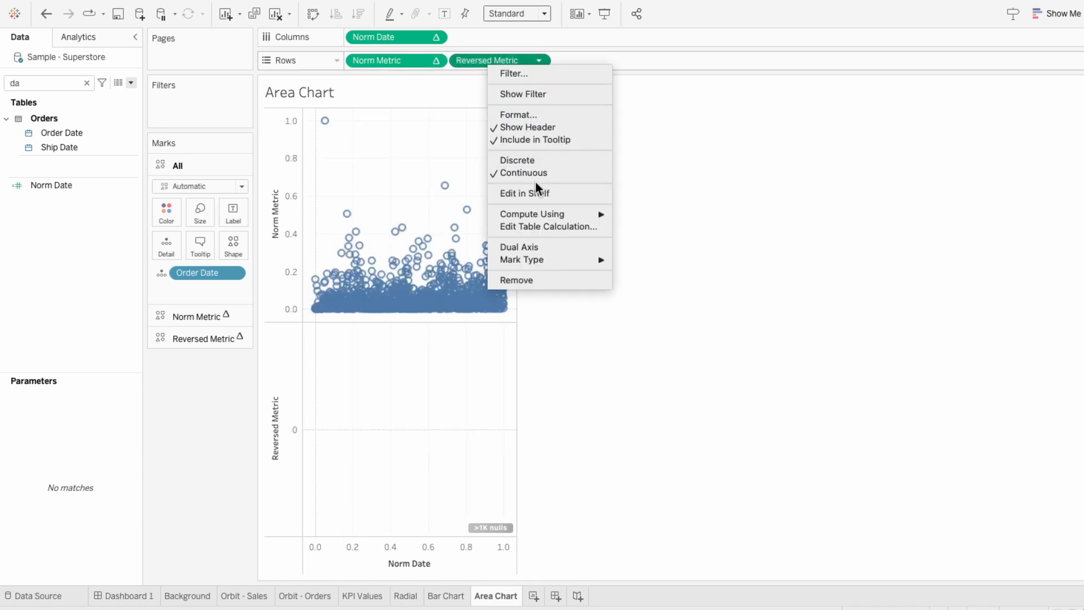
pyautogui.moveTo(537, 212)
pyautogui.click(628, 236)
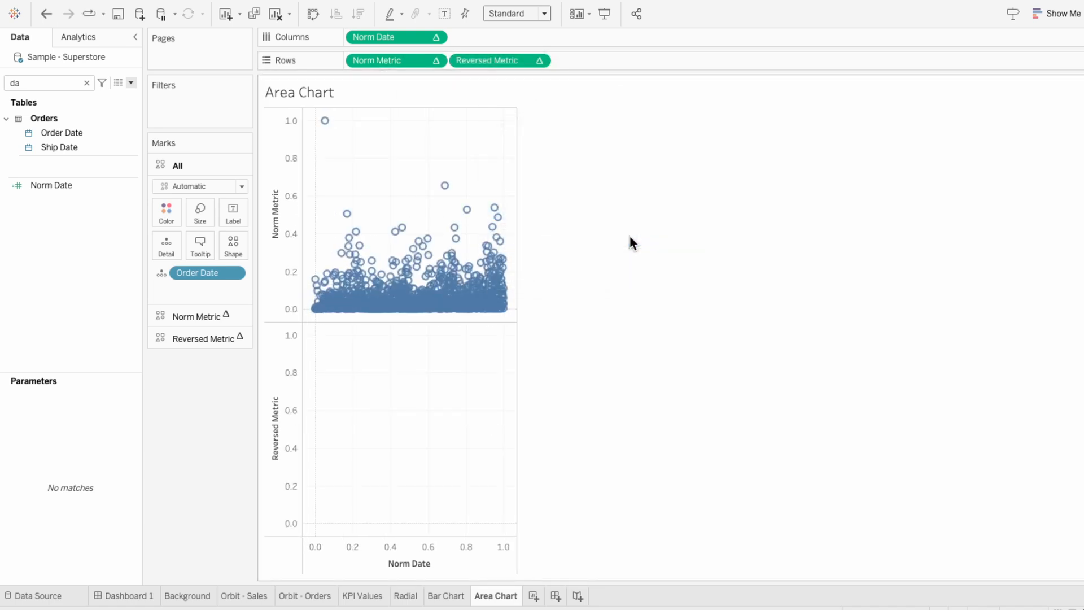
# Set the mark type to Line for Norm Metric and Area for Reversed Metric, and combine the two measures on a dual axis
pyautogui.click(223, 315)
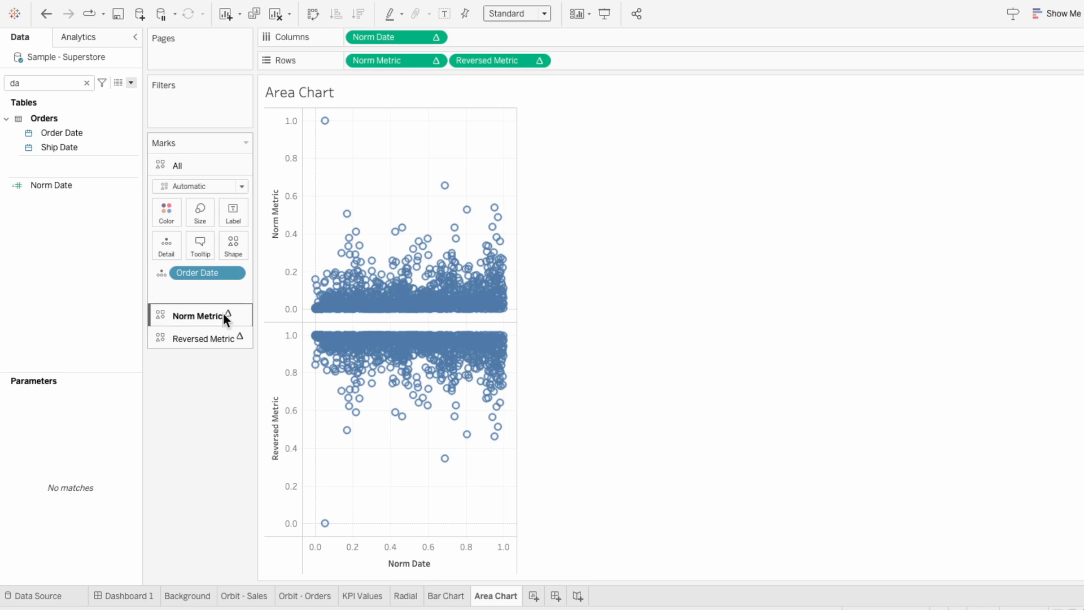
pyautogui.click(210, 209)
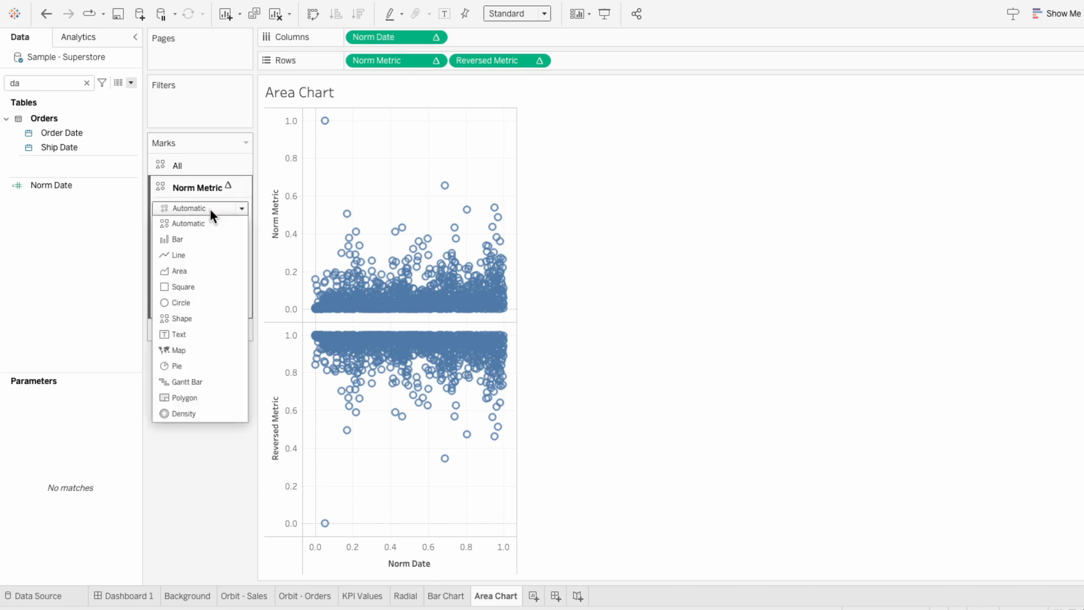
pyautogui.click(203, 250)
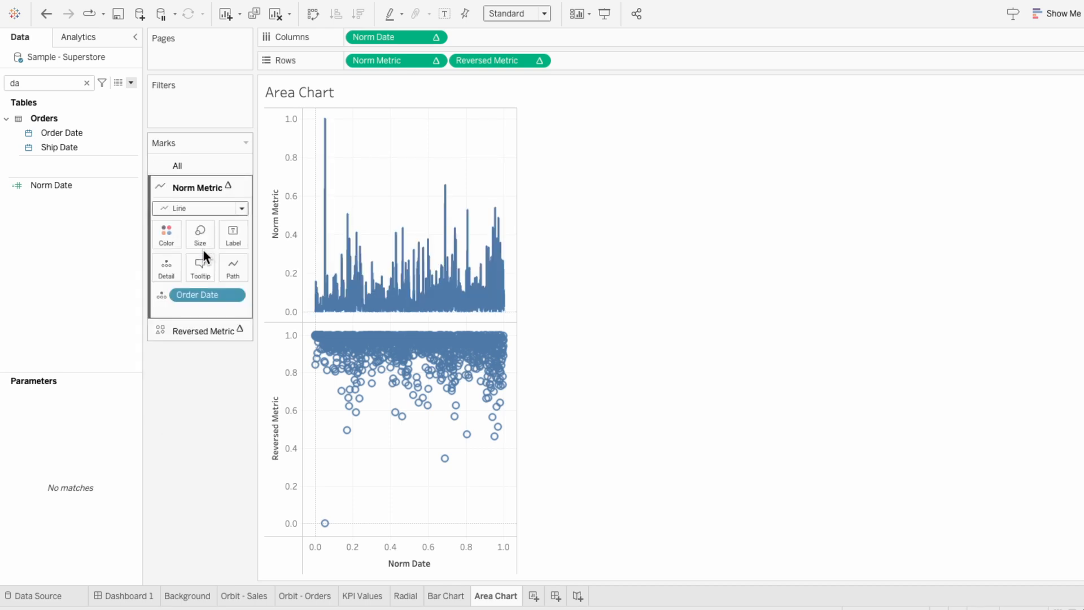
pyautogui.click(197, 330)
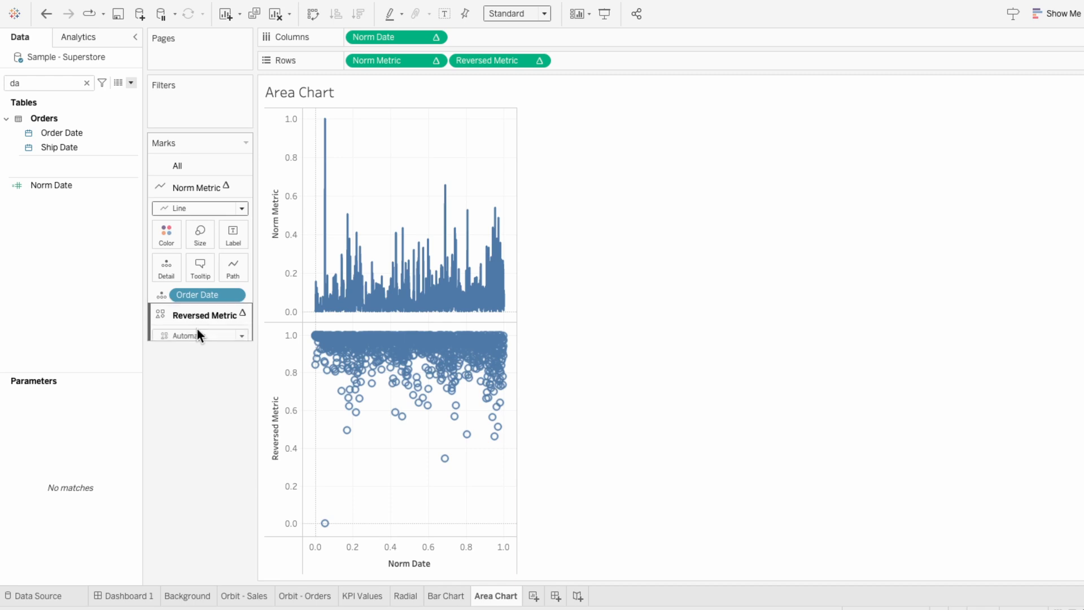
pyautogui.click(212, 233)
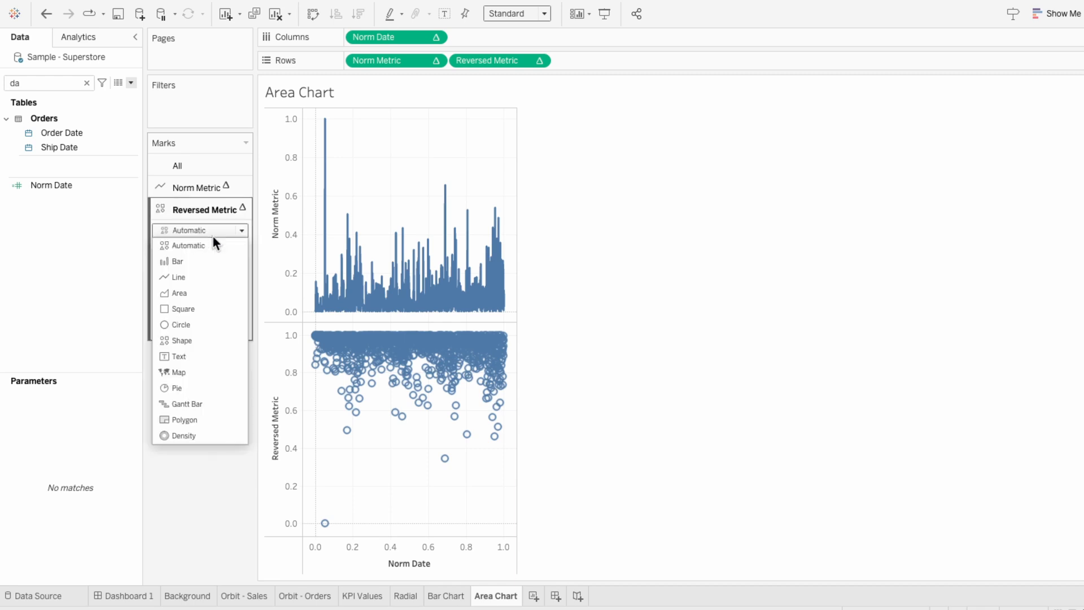
pyautogui.click(207, 296)
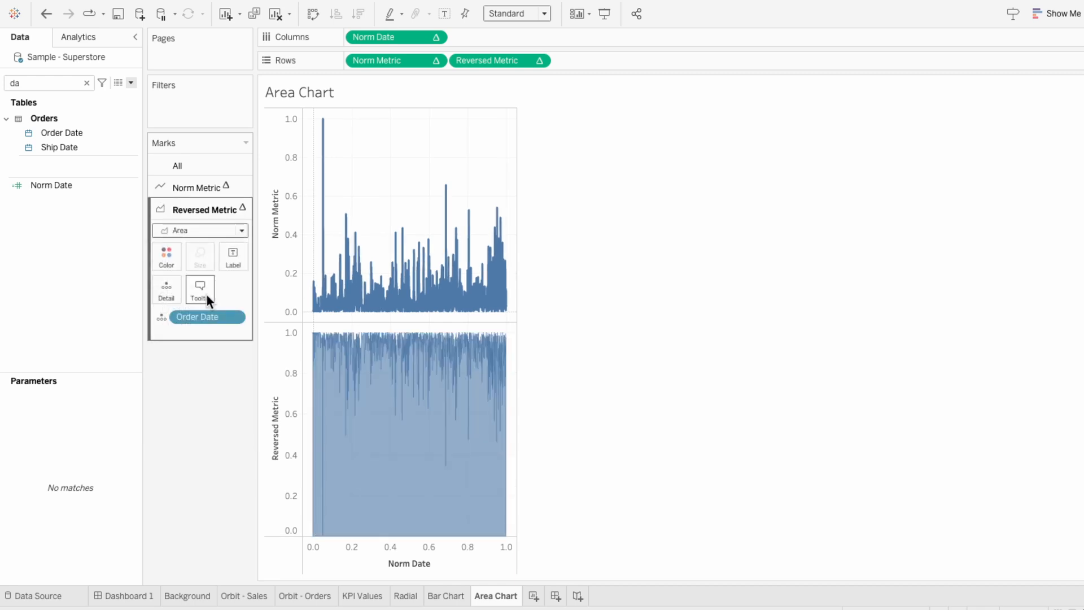
pyautogui.rightClick(490, 64)
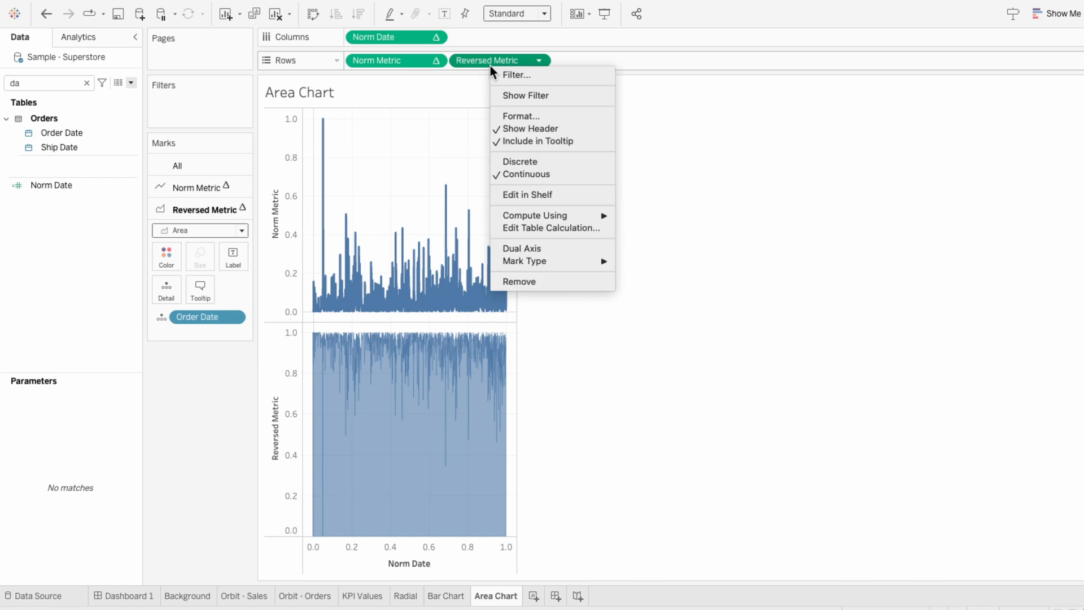
pyautogui.click(513, 250)
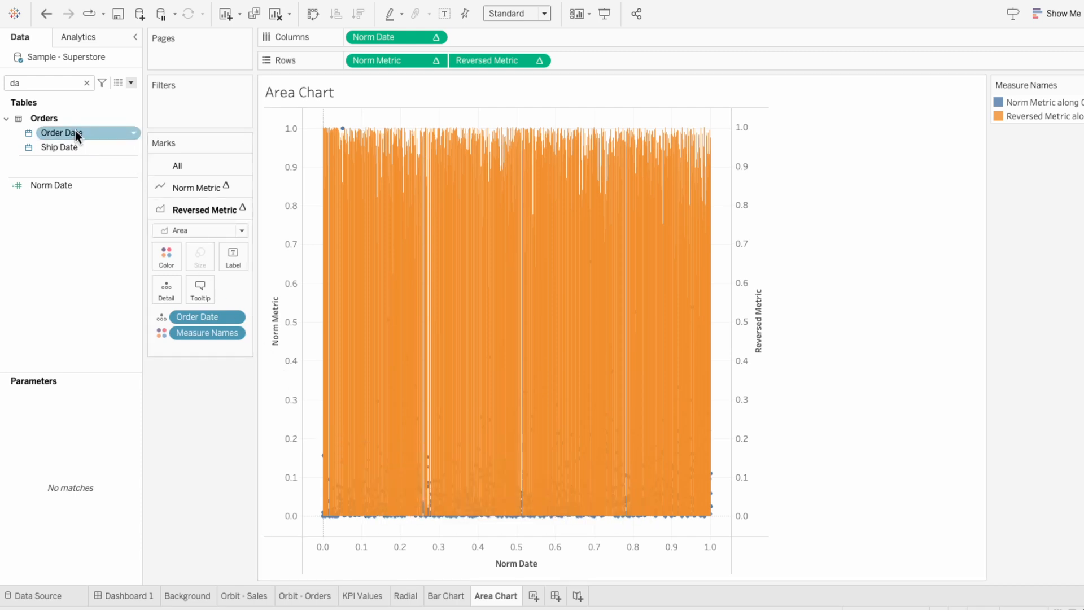
# Filter the worksheet on Order Date with a relative date range of the last 3 weeks
pyautogui.moveTo(75, 131); pyautogui.dragTo(179, 111)
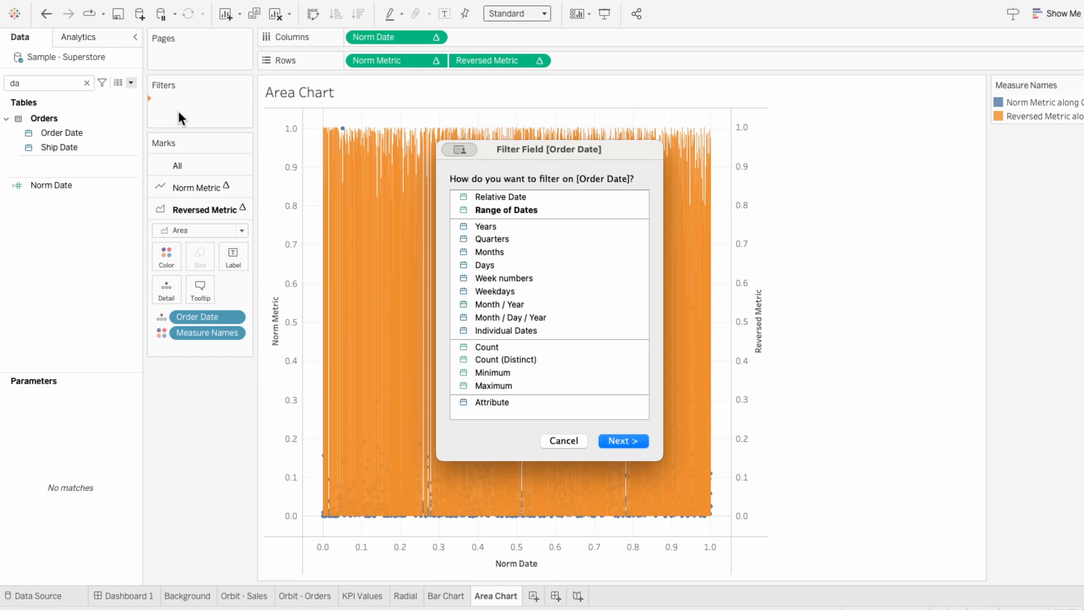
pyautogui.click(534, 200)
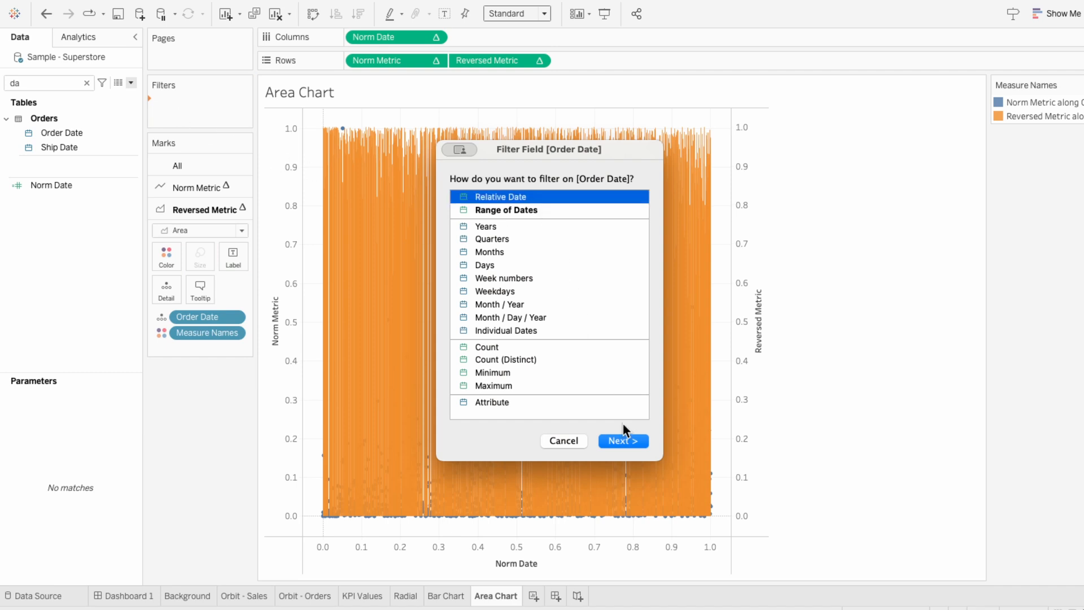
pyautogui.click(628, 440)
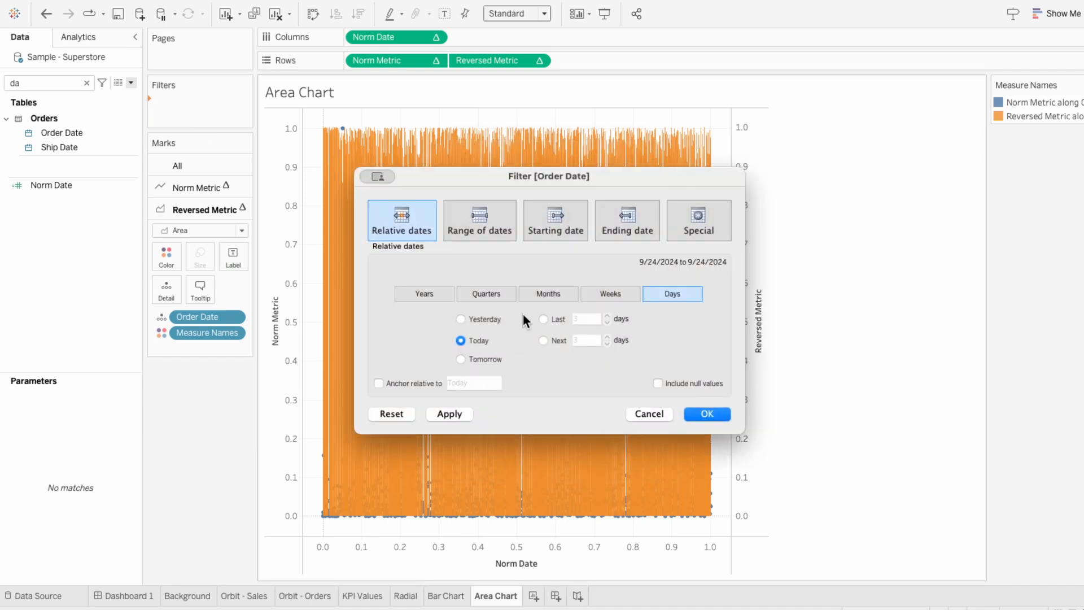
pyautogui.click(595, 291)
pyautogui.click(553, 320)
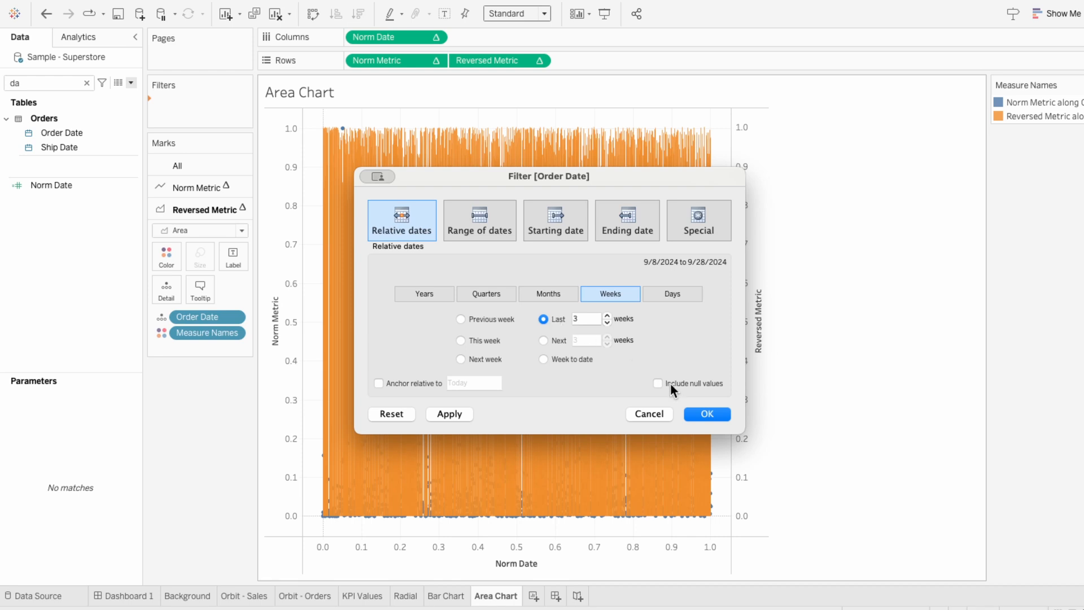
pyautogui.click(707, 414)
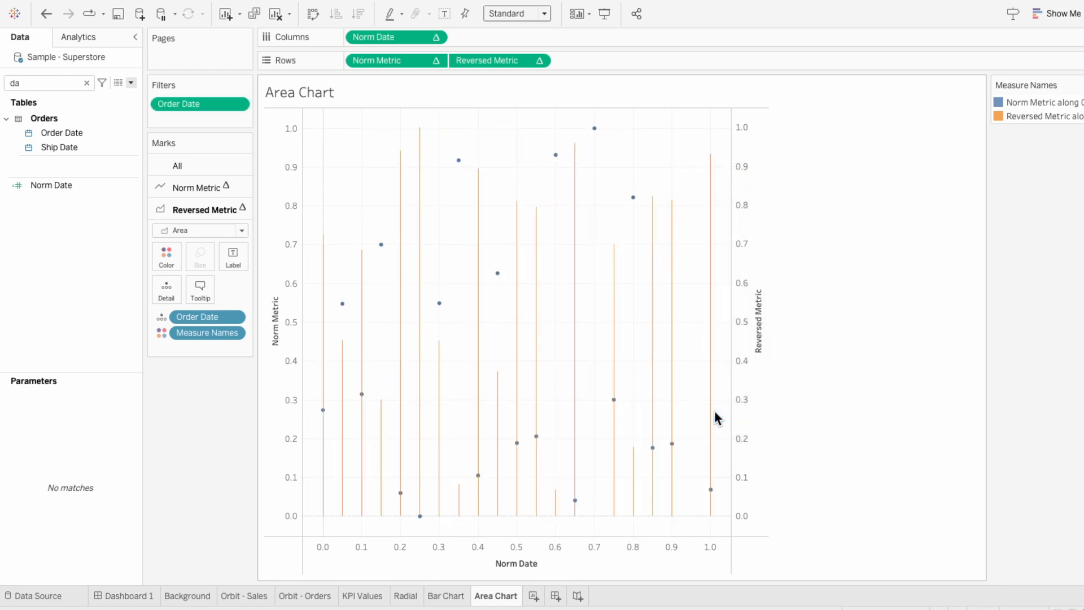
# Give the Reversed Metric axis a custom fixed range from -0.05 to 1.05 and reverse its scale
pyautogui.rightClick(757, 354)
pyautogui.click(765, 360)
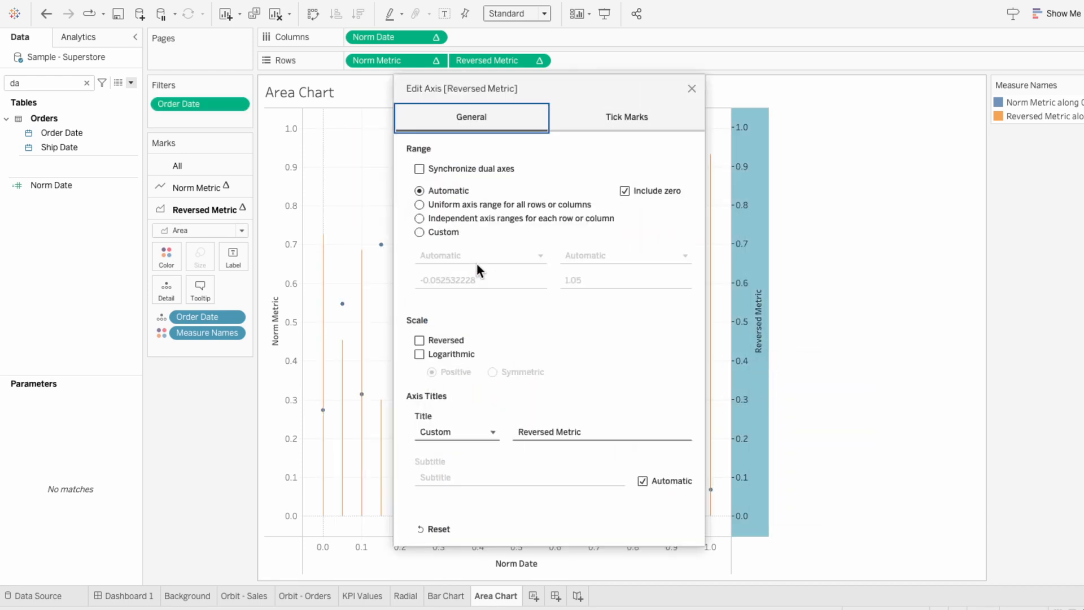
pyautogui.click(446, 234)
pyautogui.moveTo(442, 275)
pyautogui.mouseDown()
pyautogui.moveTo(512, 275)
pyautogui.moveTo(444, 278)
pyautogui.mouseUp()
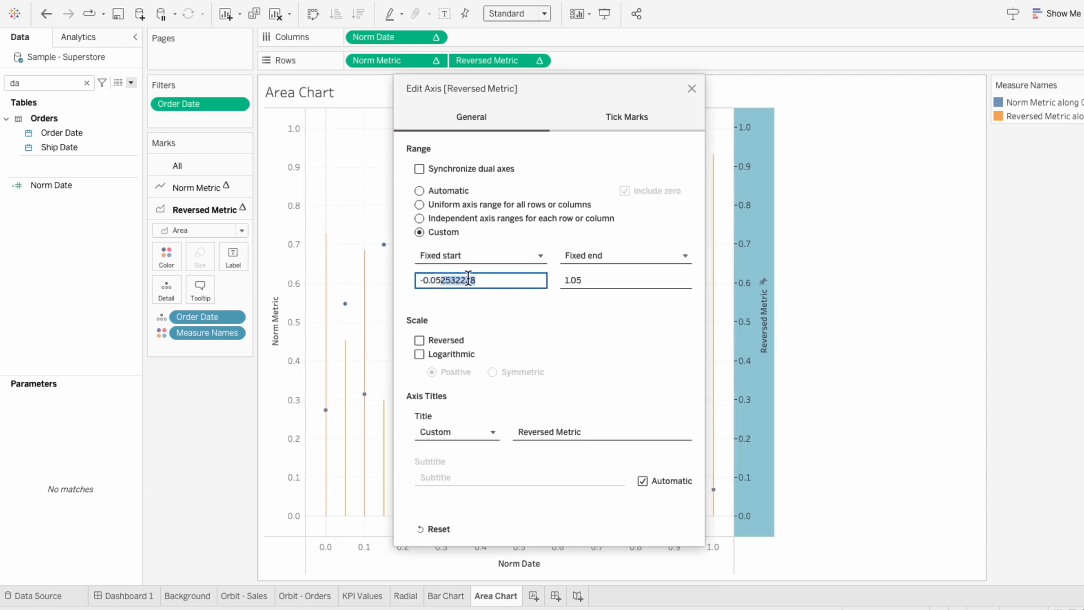
pyautogui.press('BackSpace')
pyautogui.press('Tab')
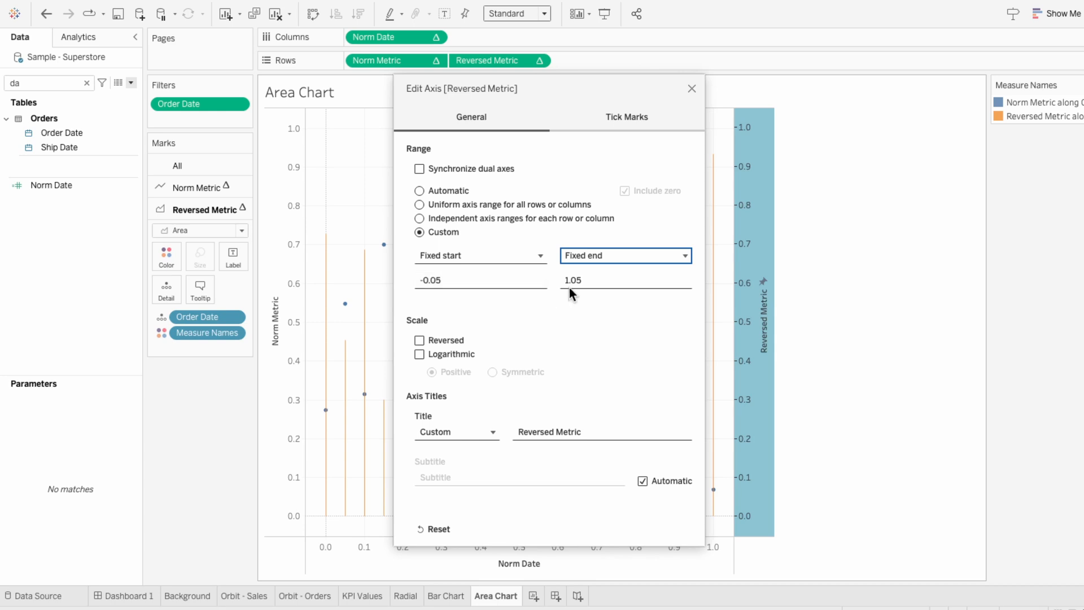
pyautogui.click(452, 341)
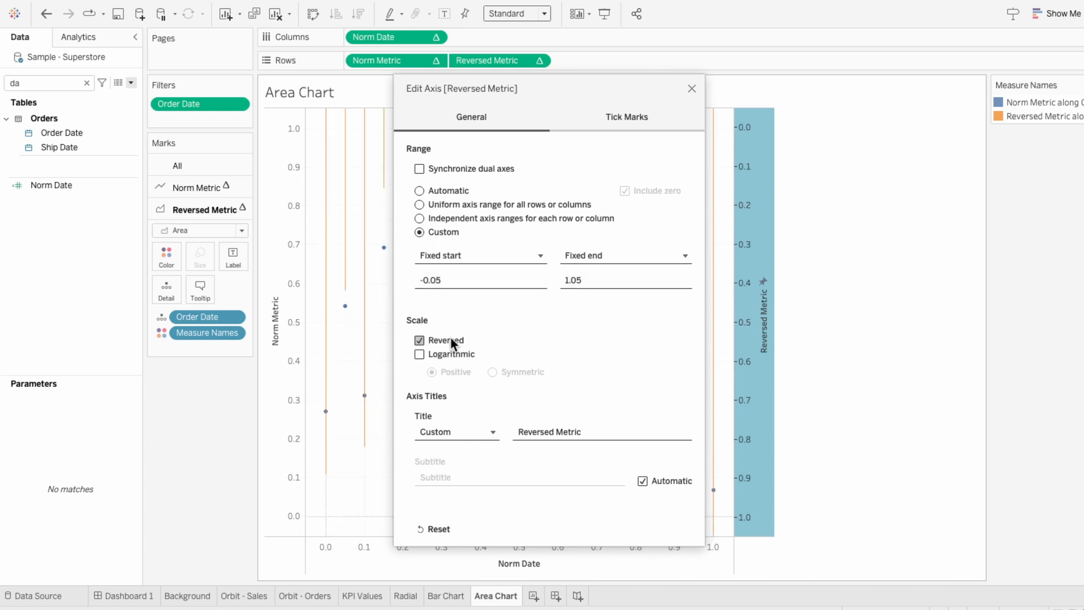
pyautogui.click(692, 89)
# Give the Norm Metric axis a custom fixed range from -0.05 to 1.05
pyautogui.click(293, 258)
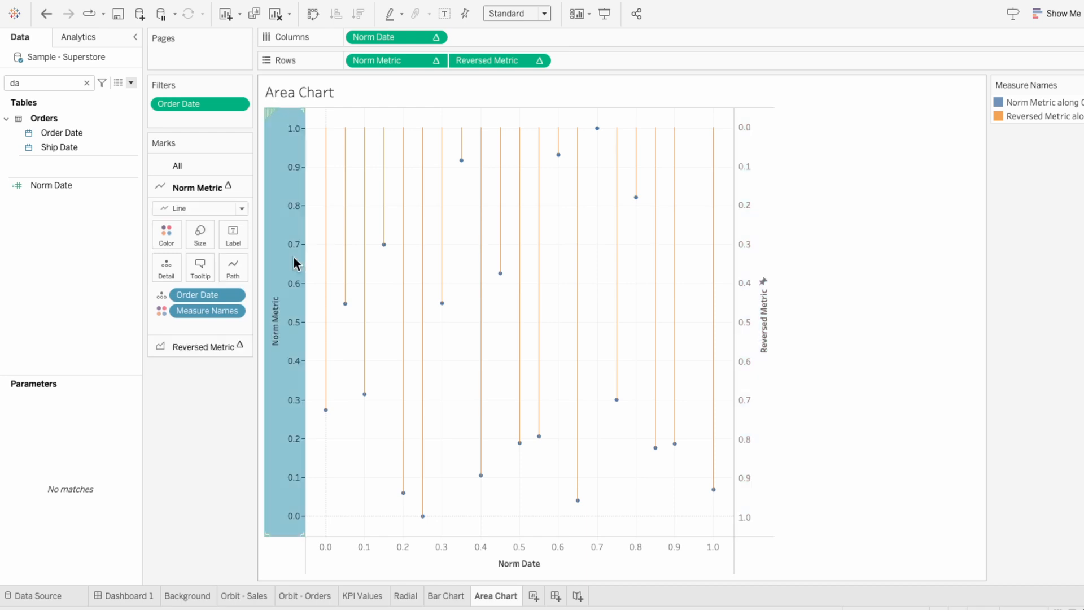
pyautogui.rightClick(301, 262)
pyautogui.press('Escape')
pyautogui.doubleClick(301, 260)
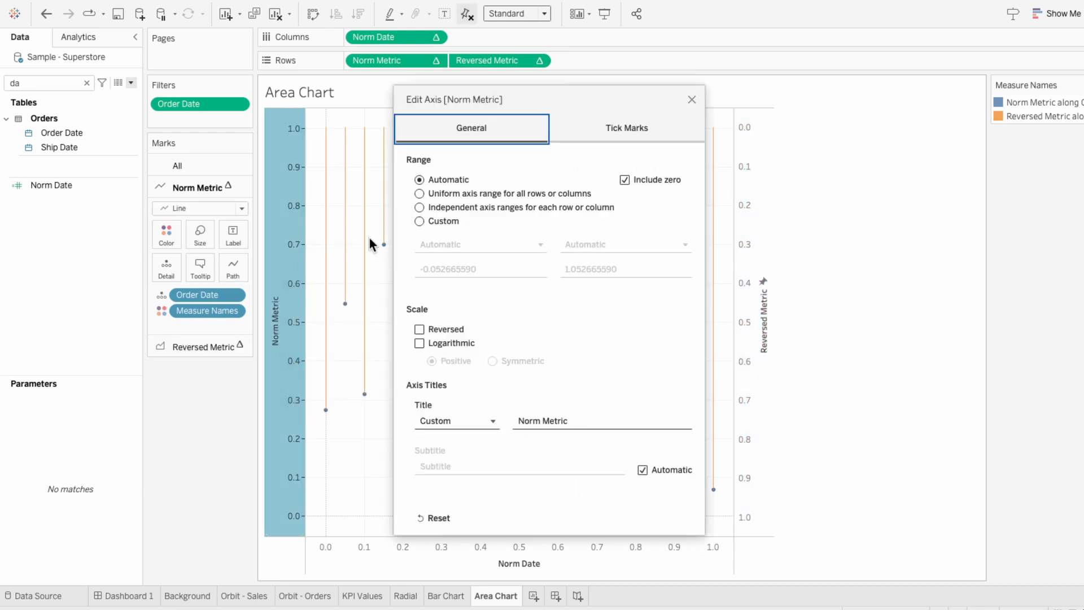
pyautogui.click(419, 220)
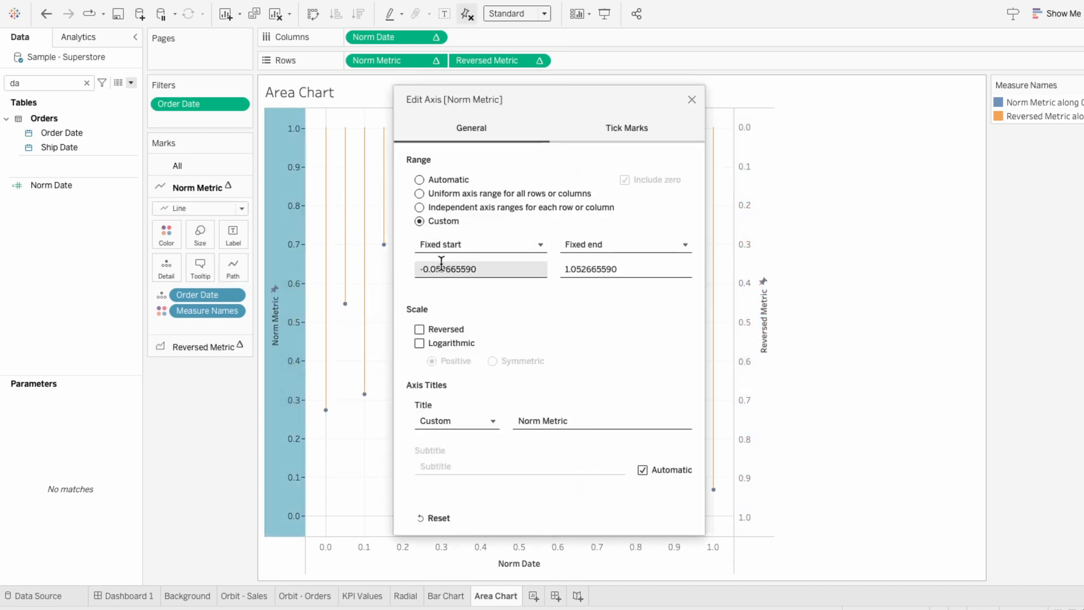
pyautogui.moveTo(442, 268); pyautogui.dragTo(484, 265)
pyautogui.press('BackSpace')
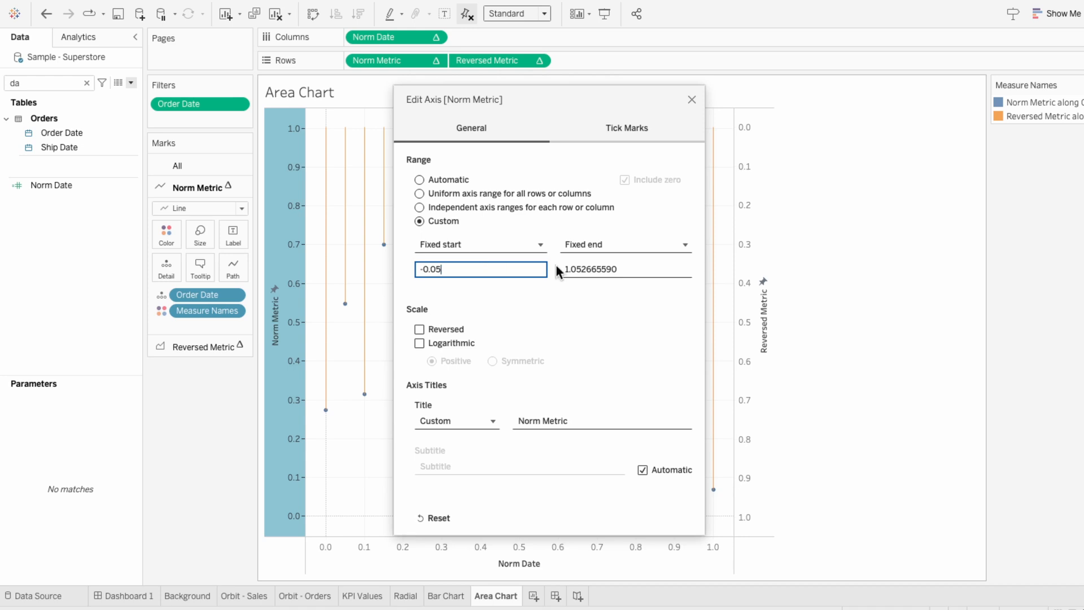
pyautogui.moveTo(585, 269); pyautogui.dragTo(627, 269)
pyautogui.press('BackSpace')
pyautogui.press('BackSpace')
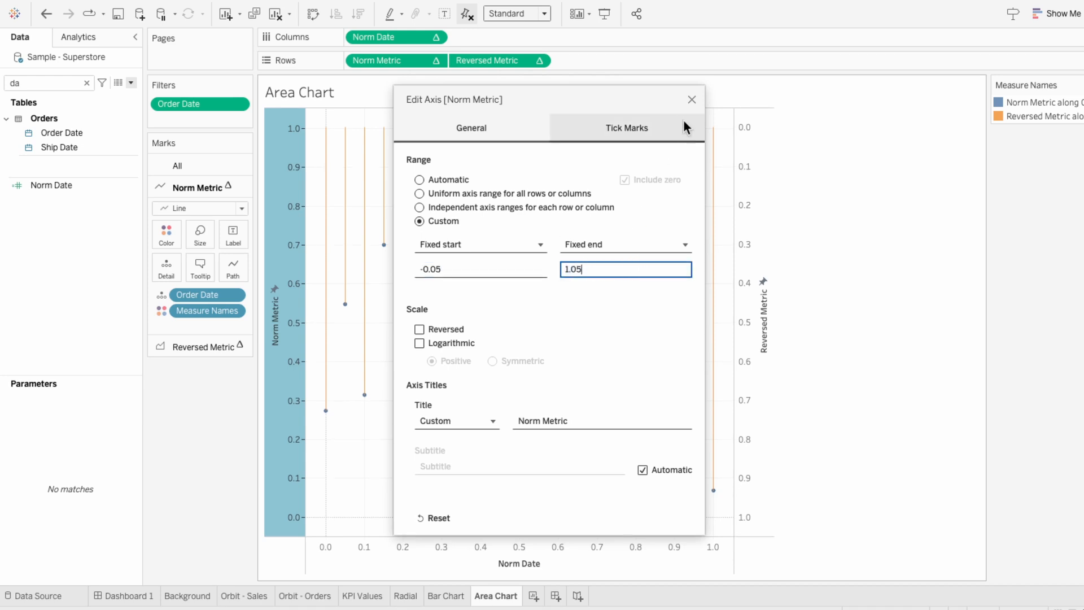
pyautogui.click(693, 100)
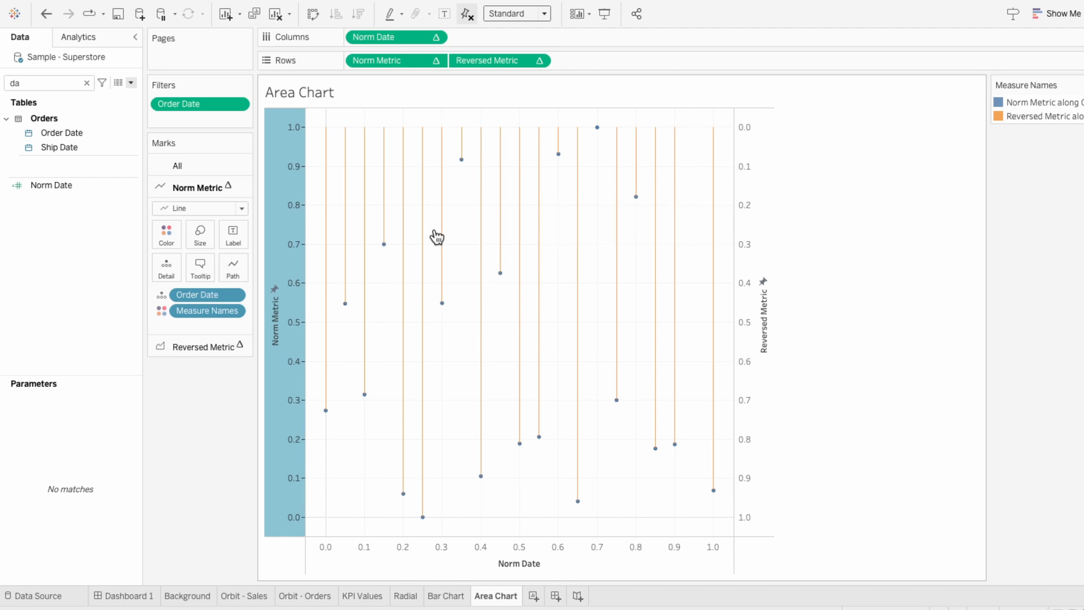
# Move the Norm Metric marks to the front and remove Measure Names from both the Norm Metric and Reversed Metric marks
pyautogui.rightClick(290, 305)
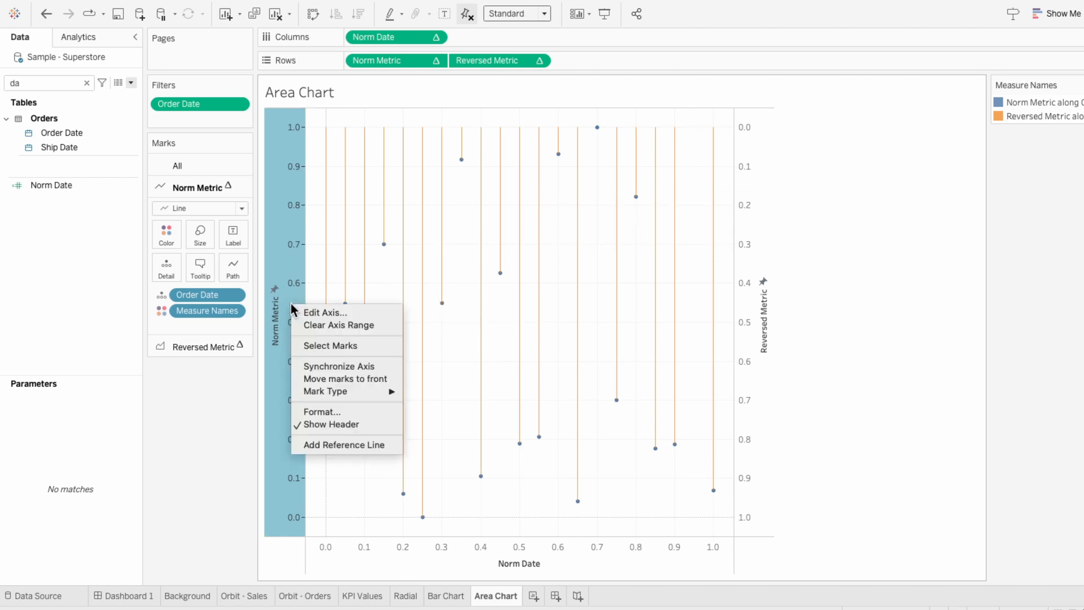
pyautogui.click(309, 375)
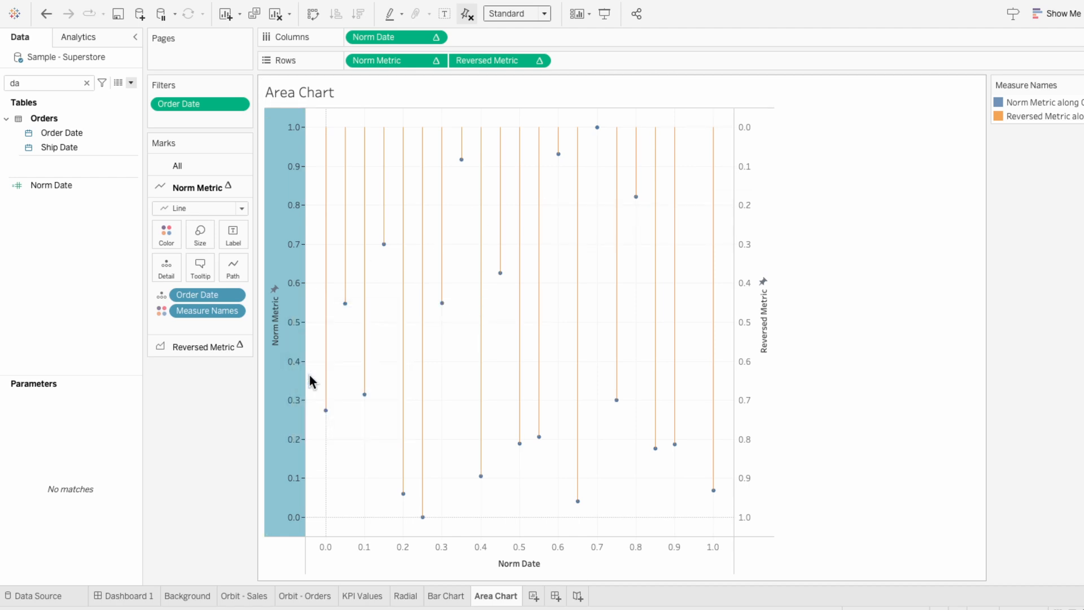
pyautogui.click(206, 311)
pyautogui.press('Delete')
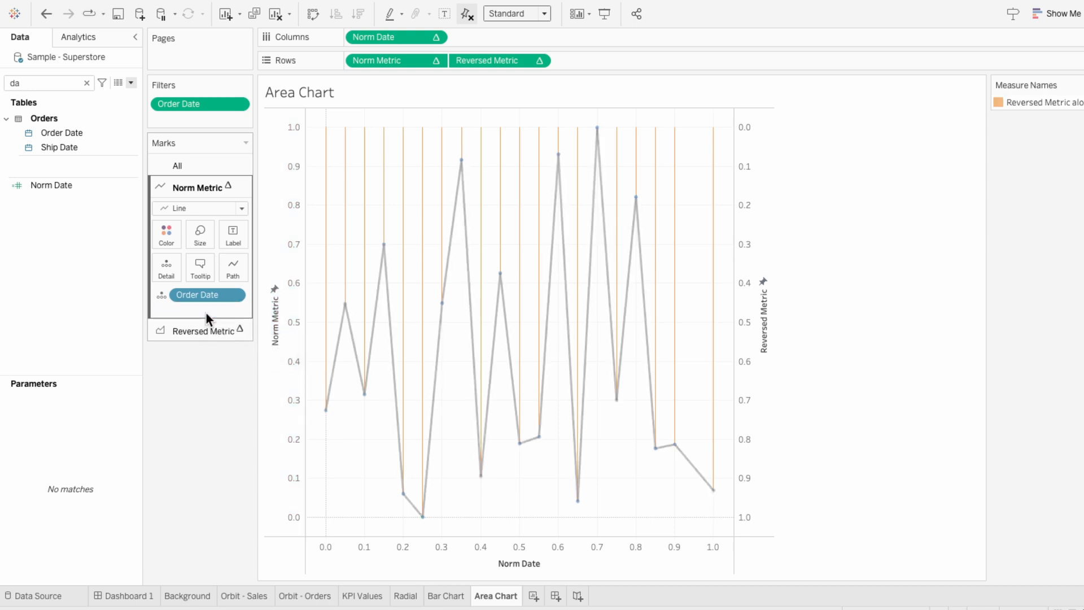
pyautogui.click(207, 328)
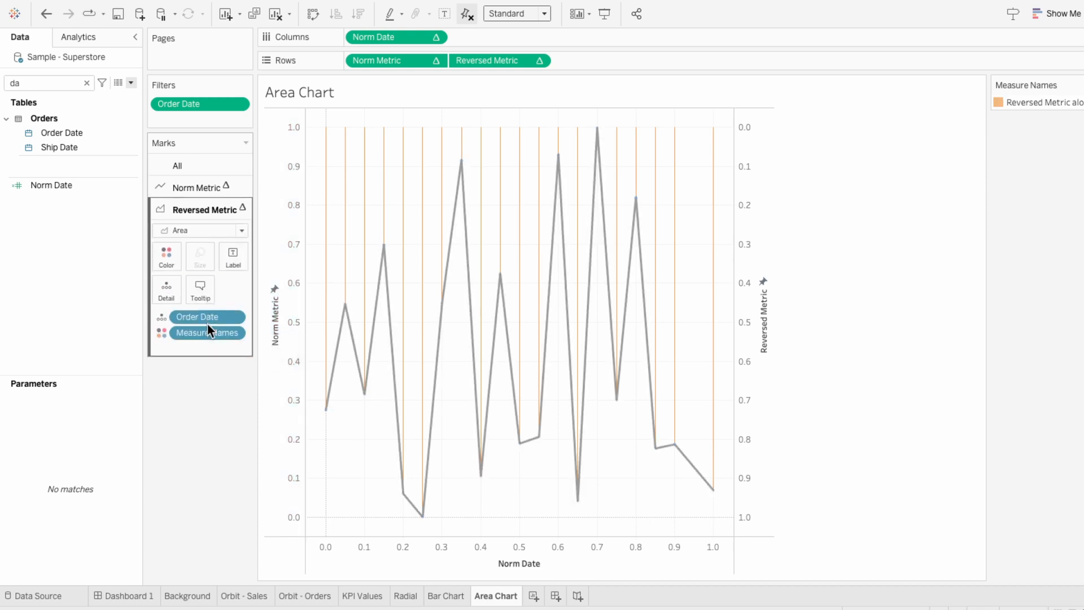
pyautogui.click(205, 332)
pyautogui.press('Delete')
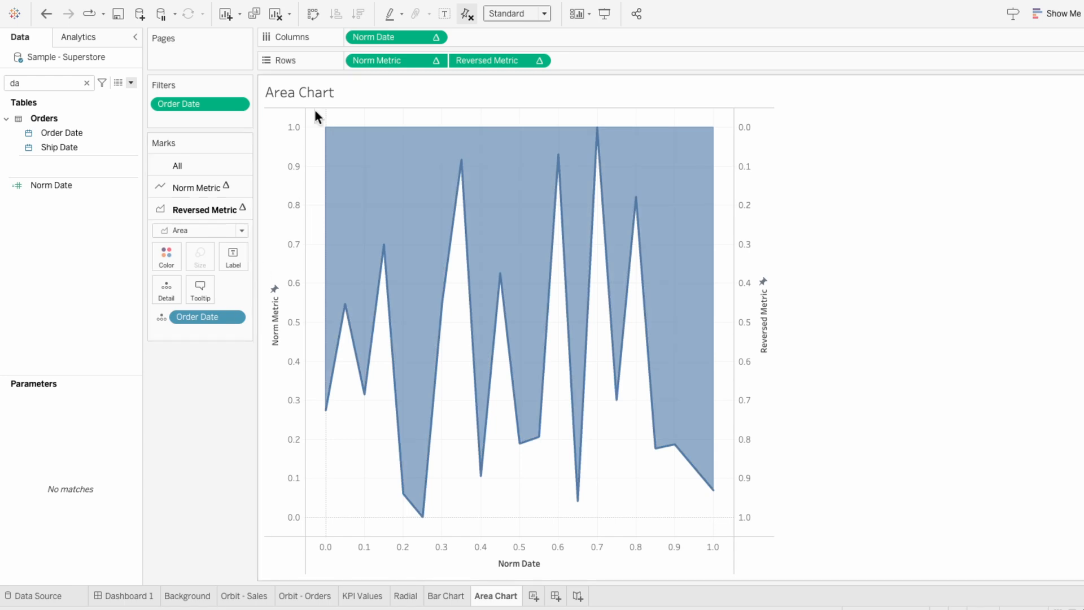
# Add Blue Gradient Background - Reversed.png from the Images folder as a background image for the Sample - Superstore data source
pyautogui.click(359, 8)
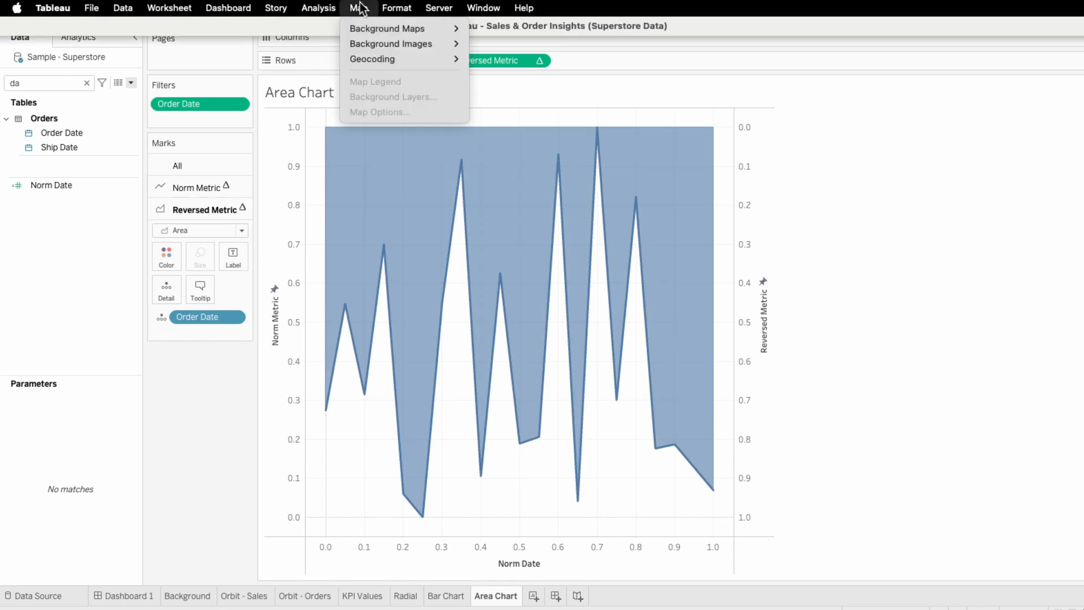
pyautogui.moveTo(368, 51)
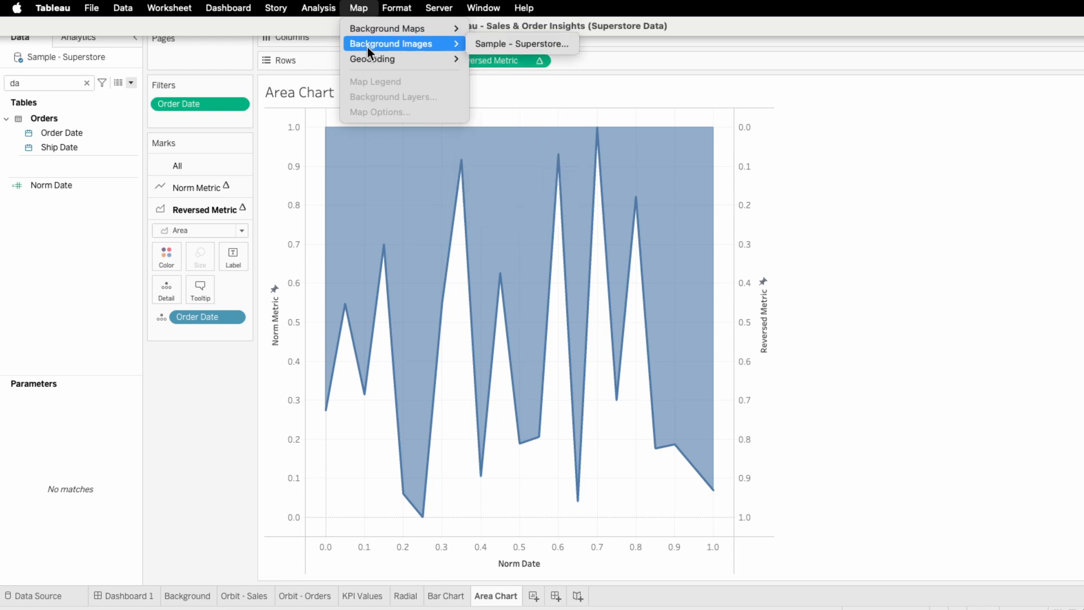
pyautogui.click(501, 47)
pyautogui.click(466, 329)
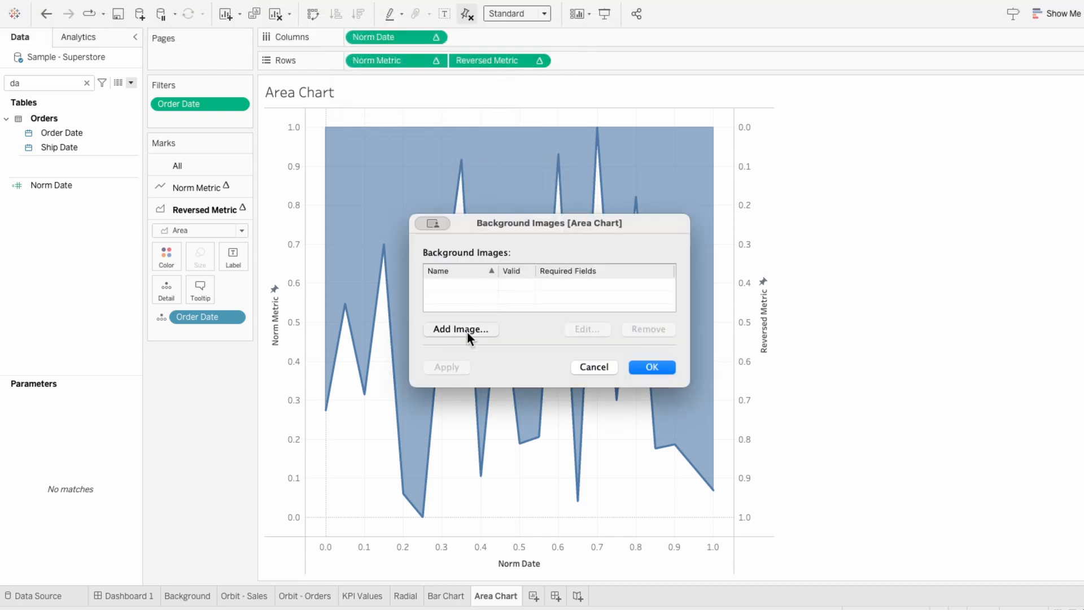
pyautogui.click(734, 221)
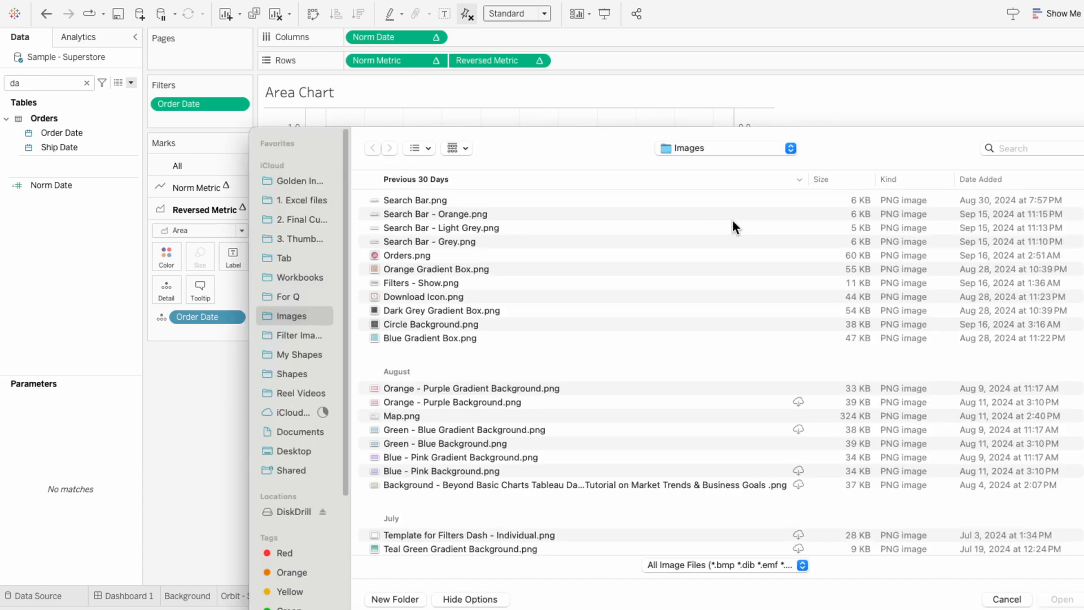
pyautogui.scroll(-3, 472, 402)
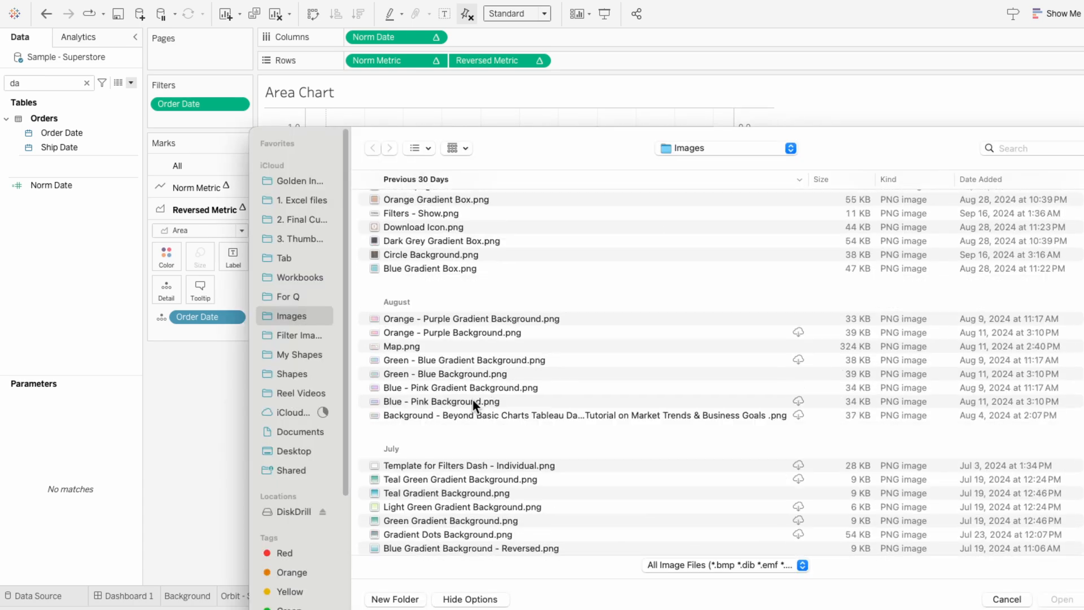
pyautogui.doubleClick(492, 547)
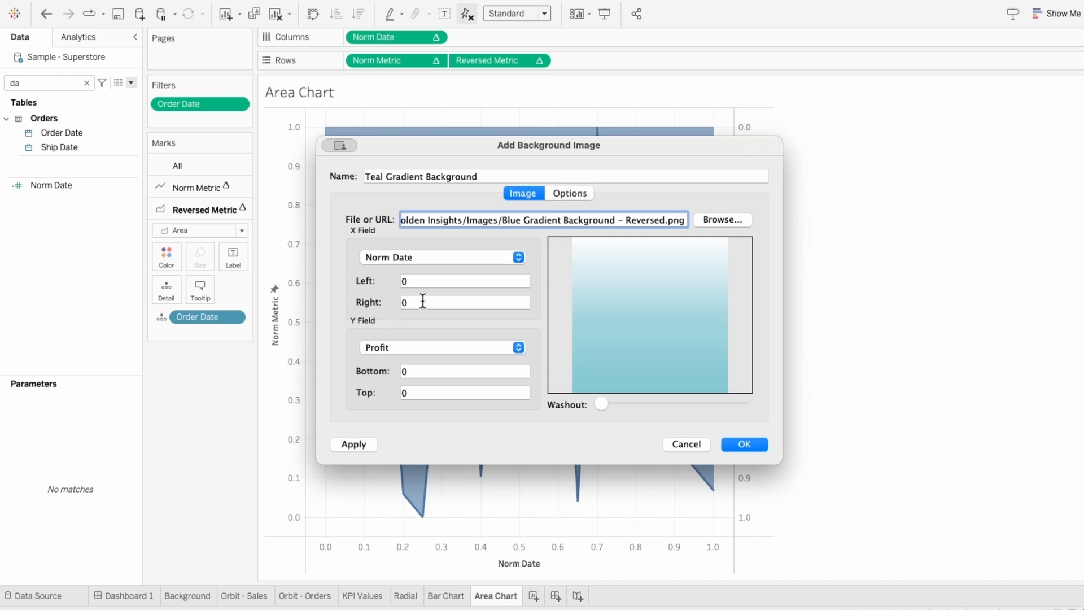
# Set the image's X-field right limit to 1, its Y field to Norm Metric and the Y-field top limit to 1
pyautogui.moveTo(423, 303); pyautogui.dragTo(397, 307)
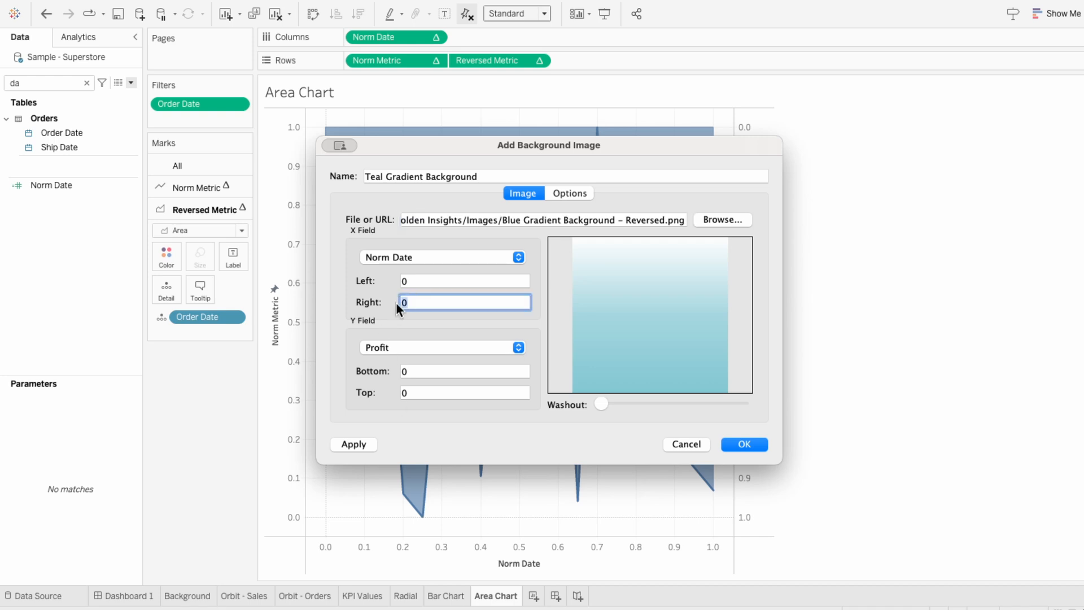
pyautogui.click(430, 343)
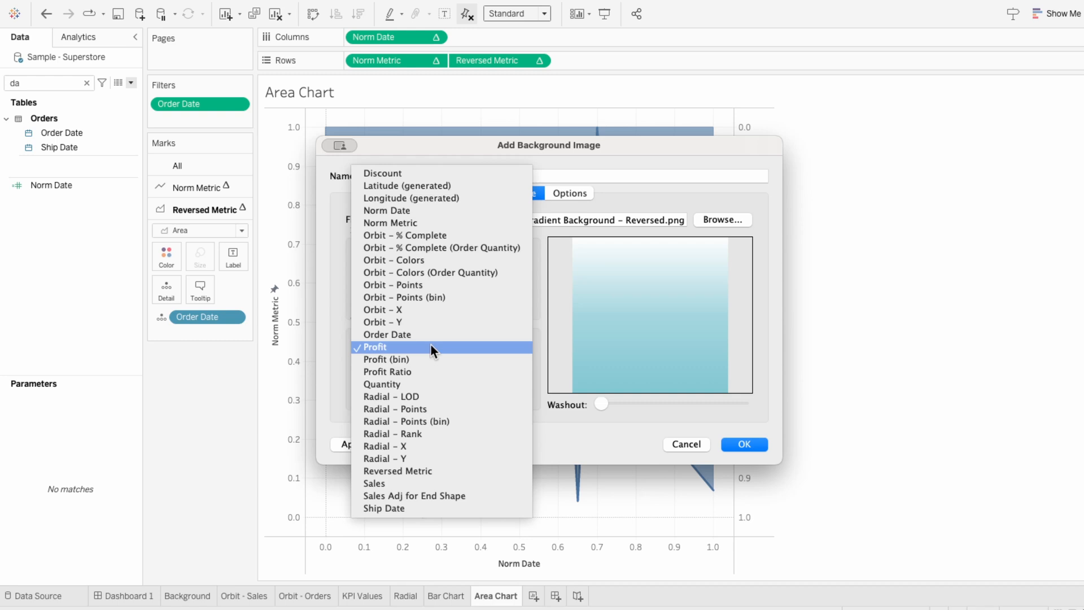
pyautogui.click(429, 222)
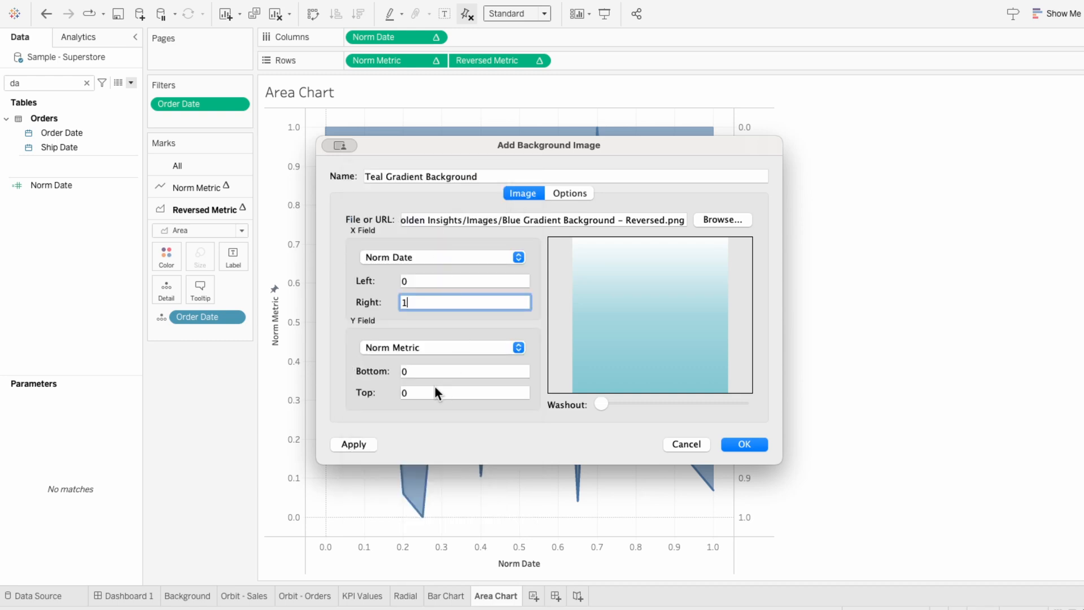
pyautogui.moveTo(436, 389); pyautogui.dragTo(392, 390)
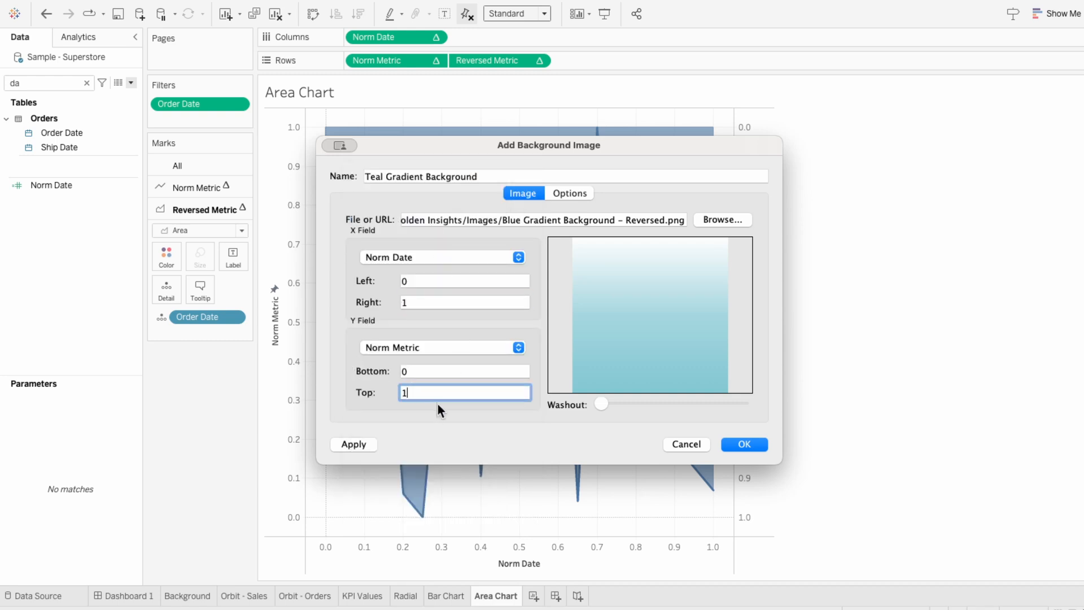
# Turn off Lock Aspect Ratio for the background image and apply the image to the worksheet
pyautogui.click(569, 193)
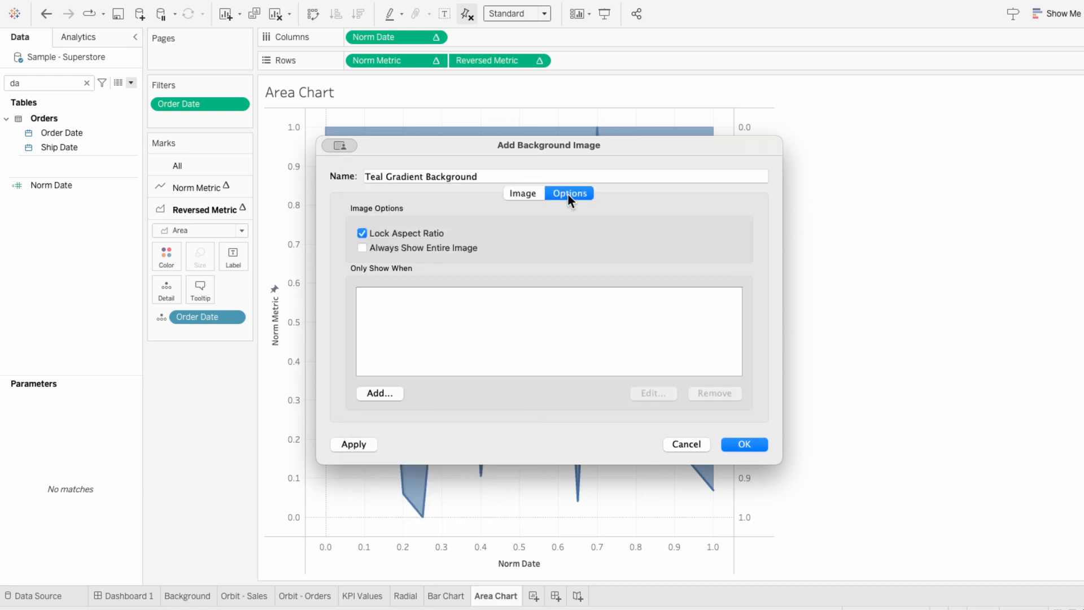
pyautogui.click(412, 233)
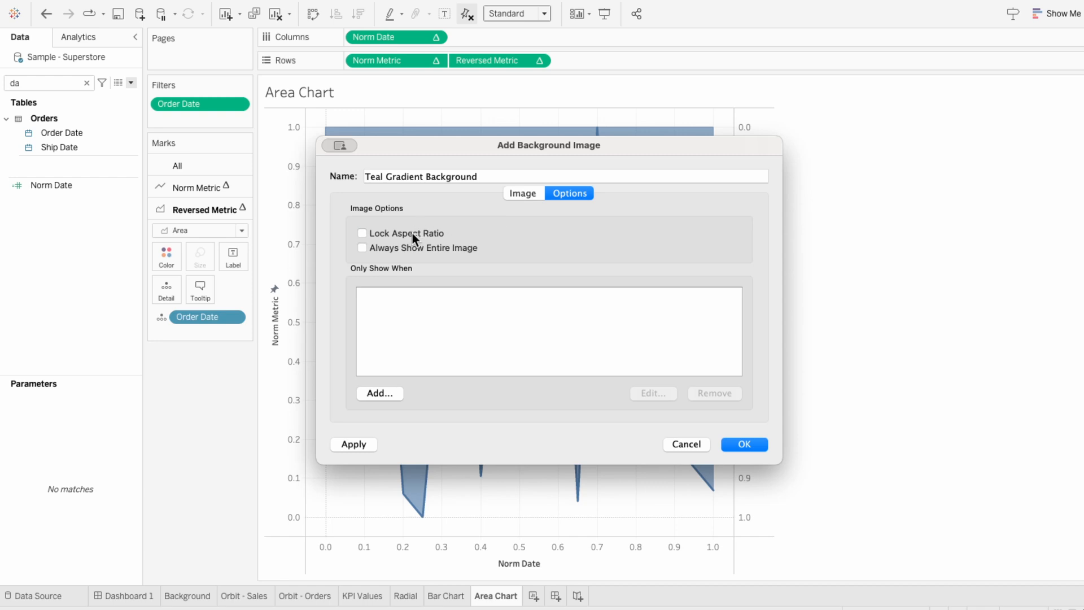
pyautogui.click(760, 443)
pyautogui.click(666, 367)
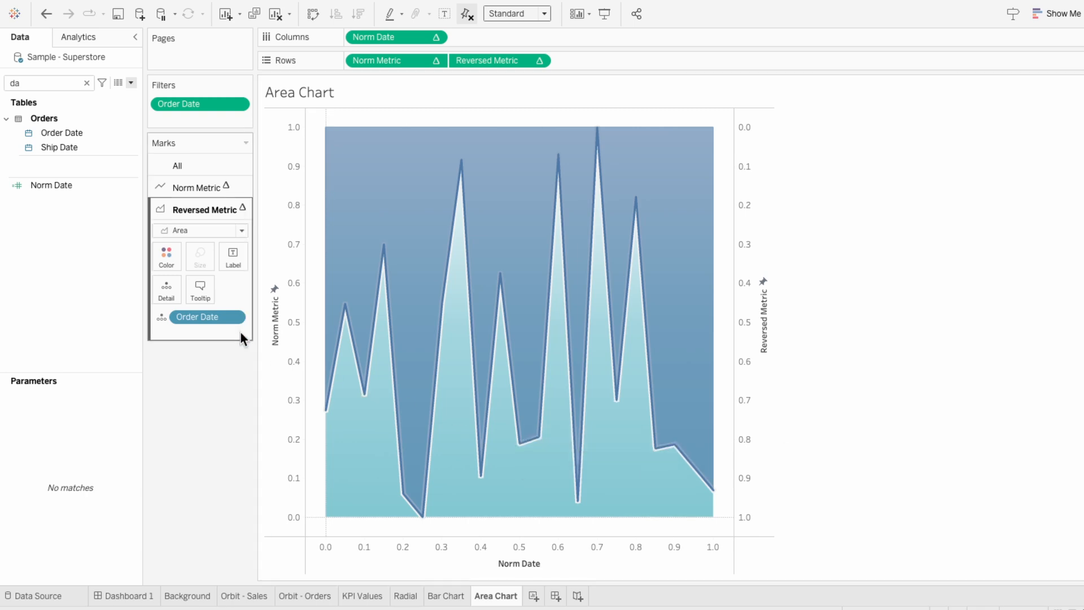
# Color the Reversed Metric area with the teal sampled from the base of the background gradient and set its opacity to 100%
pyautogui.click(166, 257)
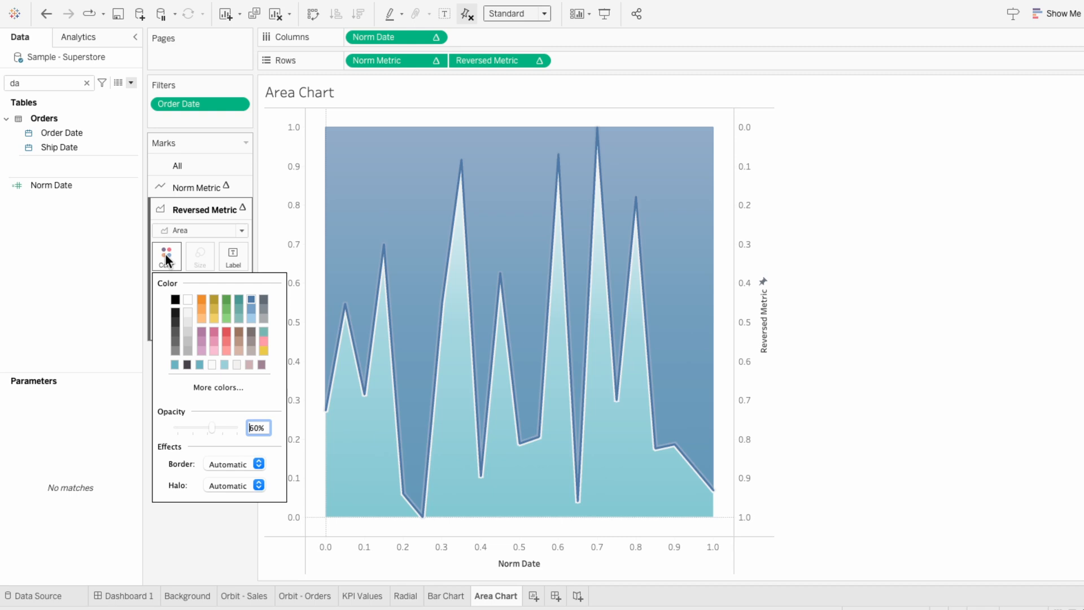
pyautogui.click(205, 381)
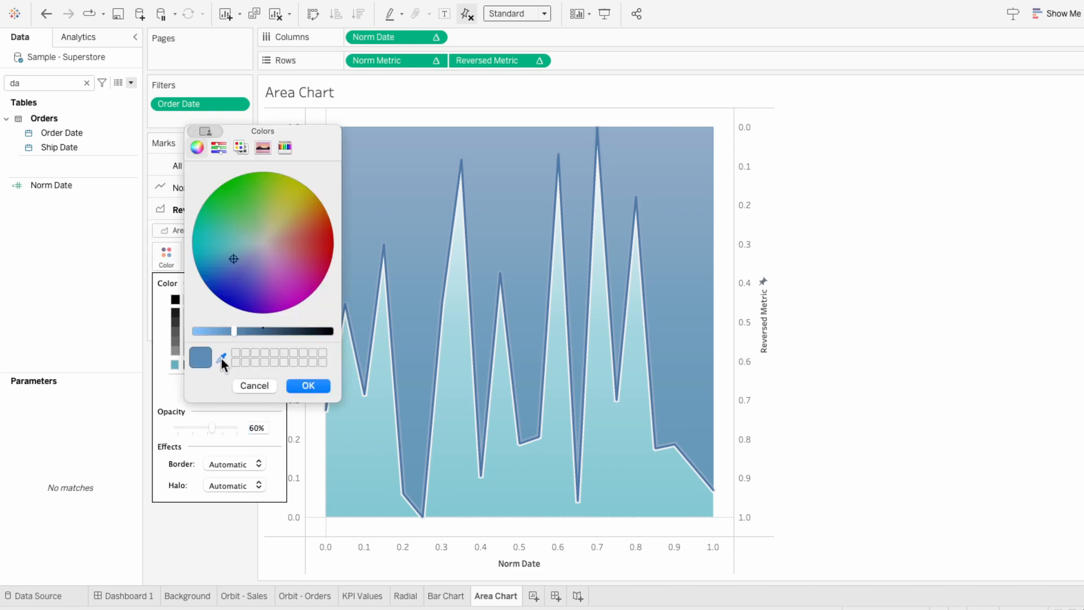
pyautogui.click(334, 514)
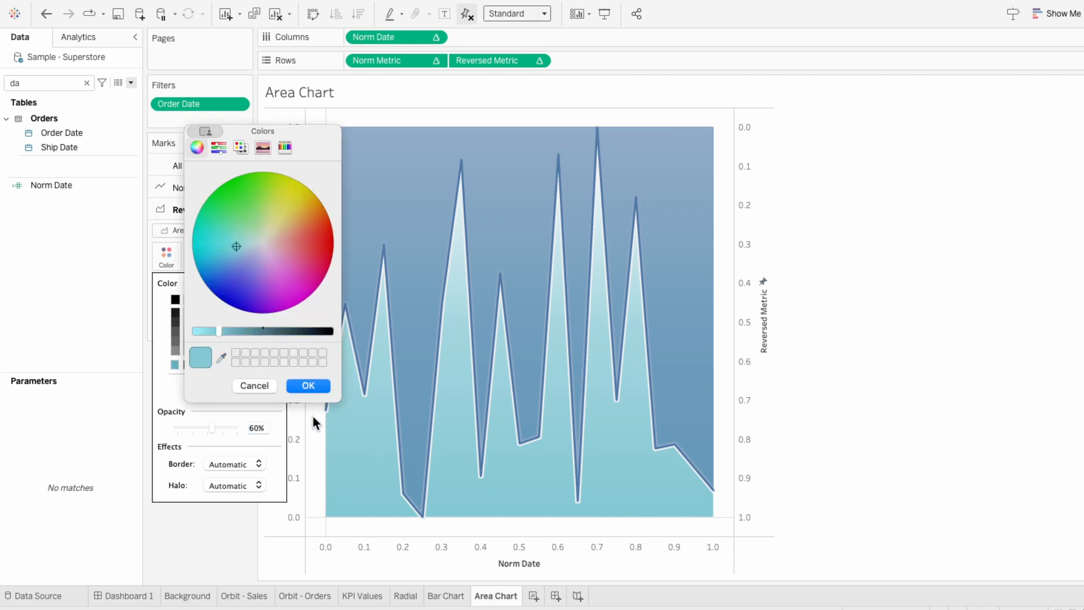
pyautogui.click(311, 384)
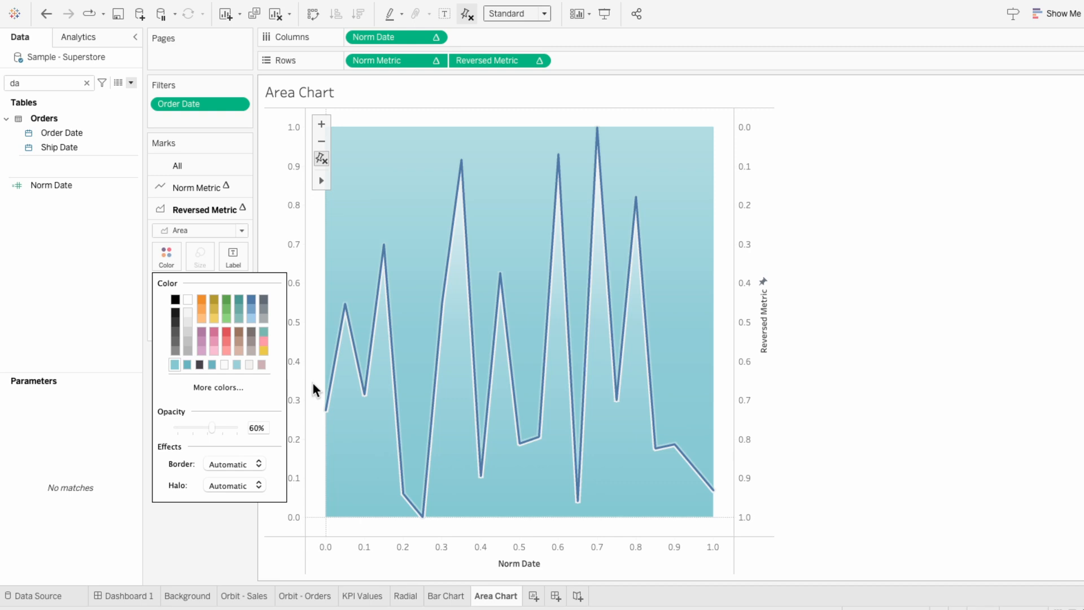
pyautogui.click(259, 428)
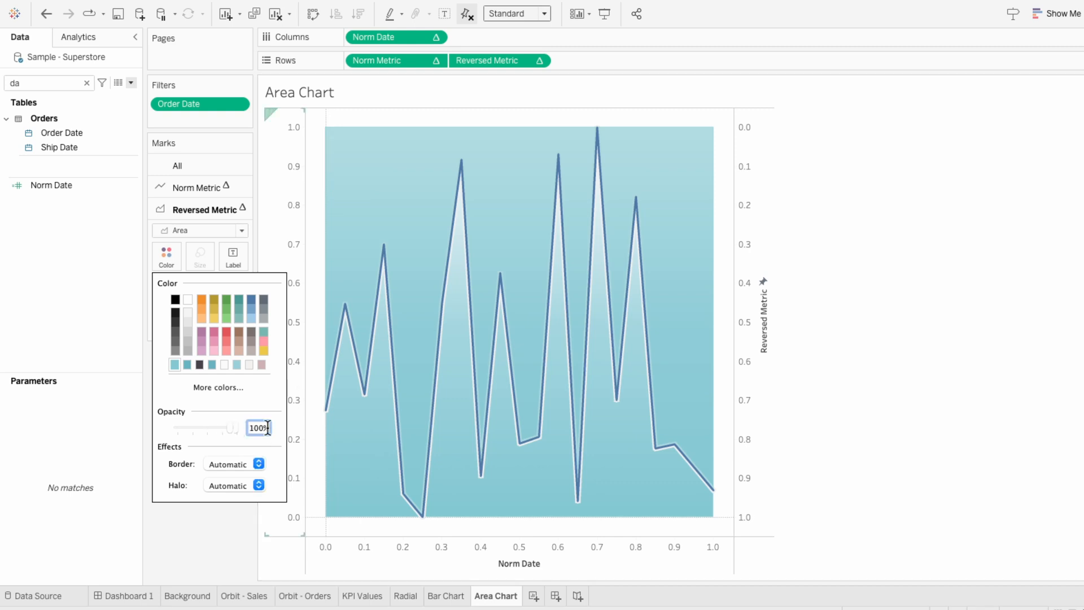
pyautogui.write('100')
pyautogui.press('Return')
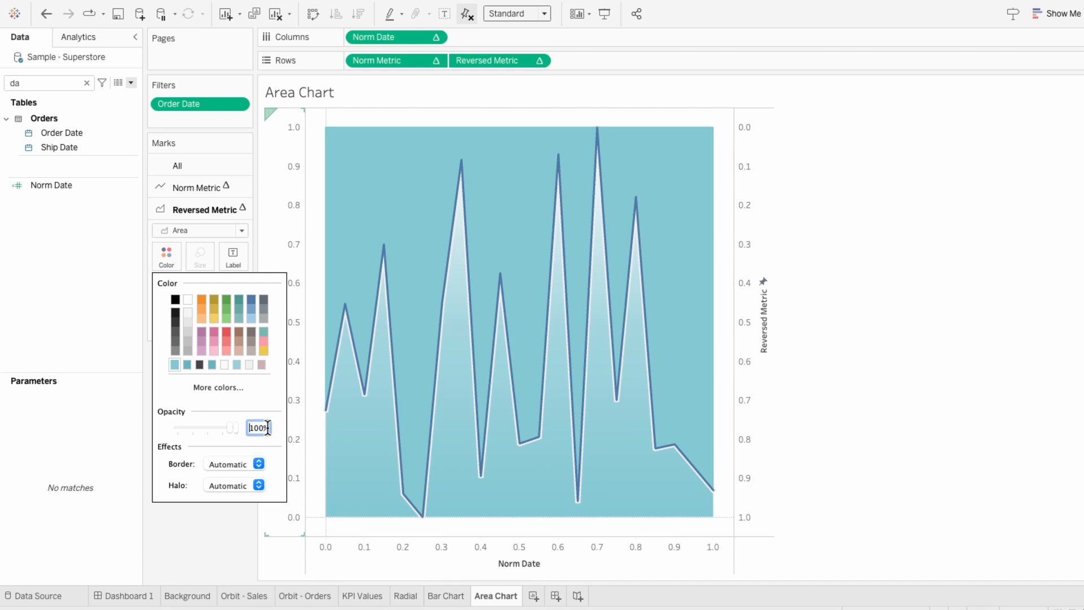
# Color the Norm Metric line white and set its halo to None
pyautogui.click(214, 187)
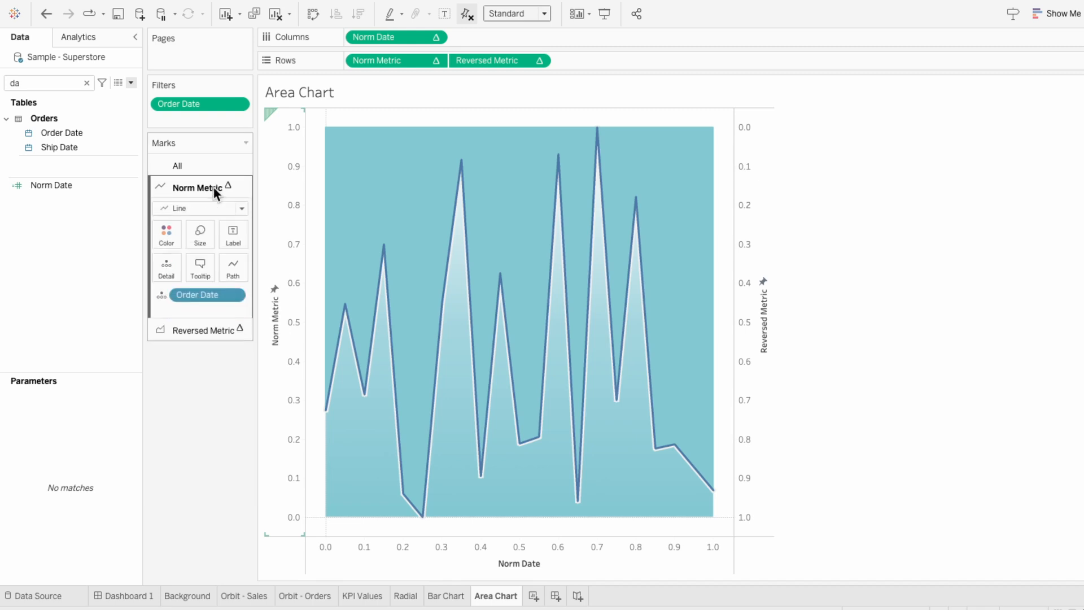
pyautogui.click(161, 232)
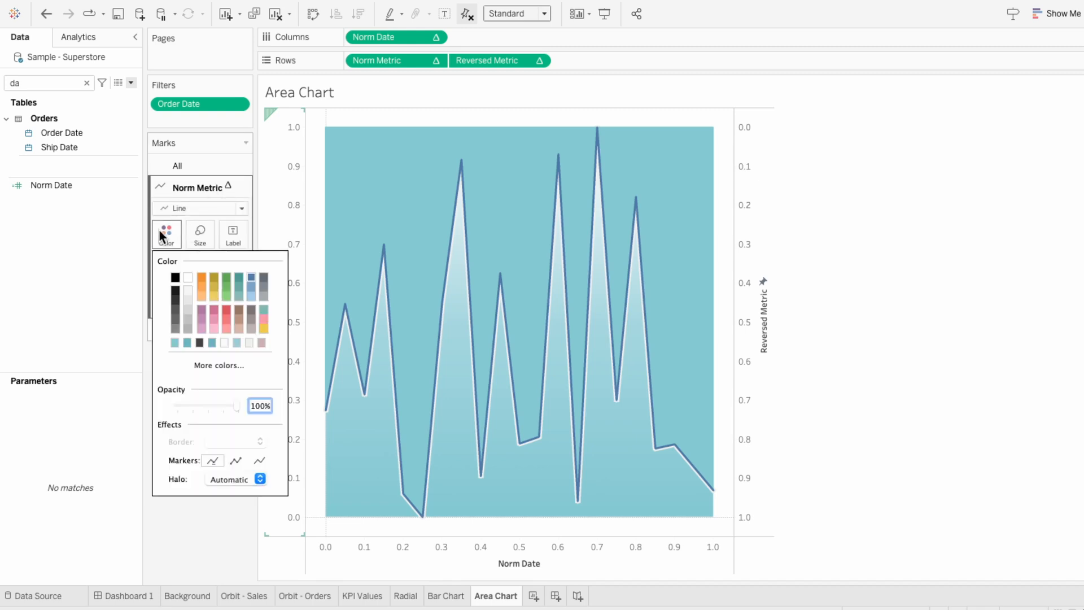
pyautogui.click(188, 278)
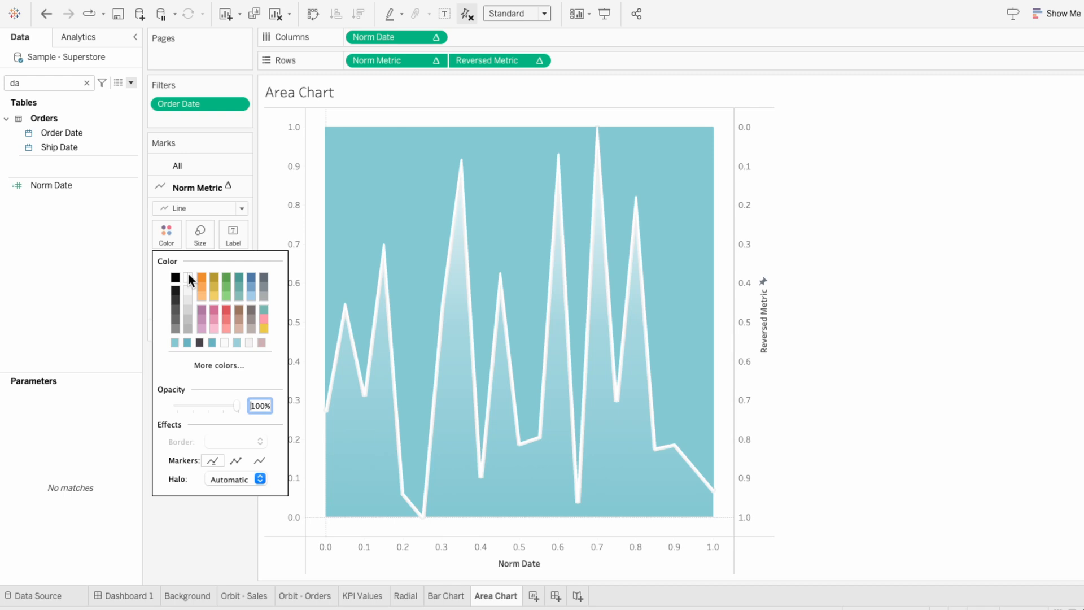
pyautogui.click(225, 477)
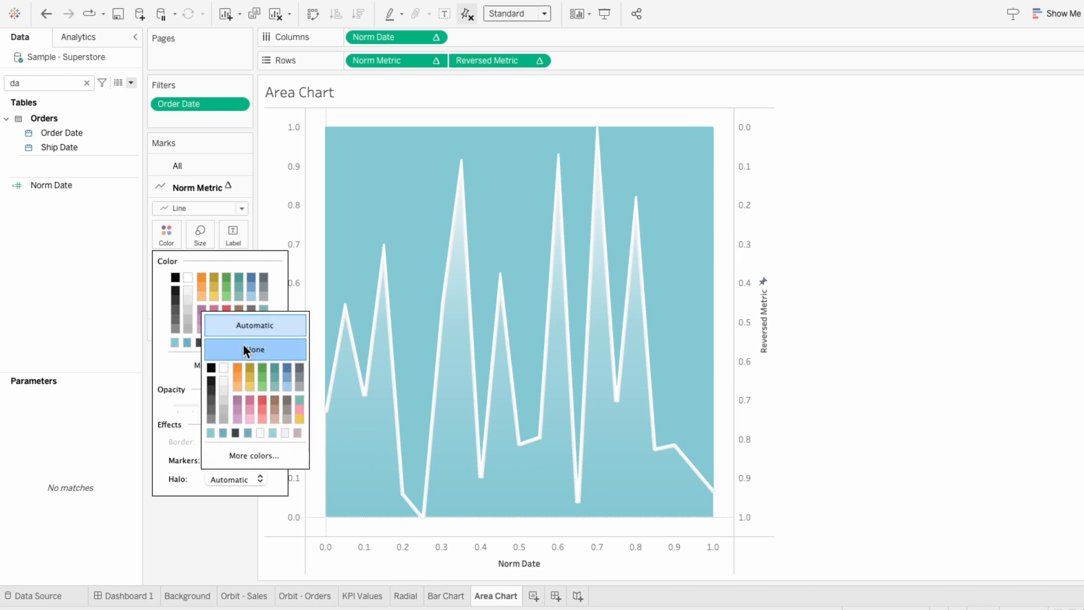
# Increase the Norm Metric line's thickness slightly
pyautogui.click(201, 239)
pyautogui.moveTo(259, 265); pyautogui.dragTo(249, 269)
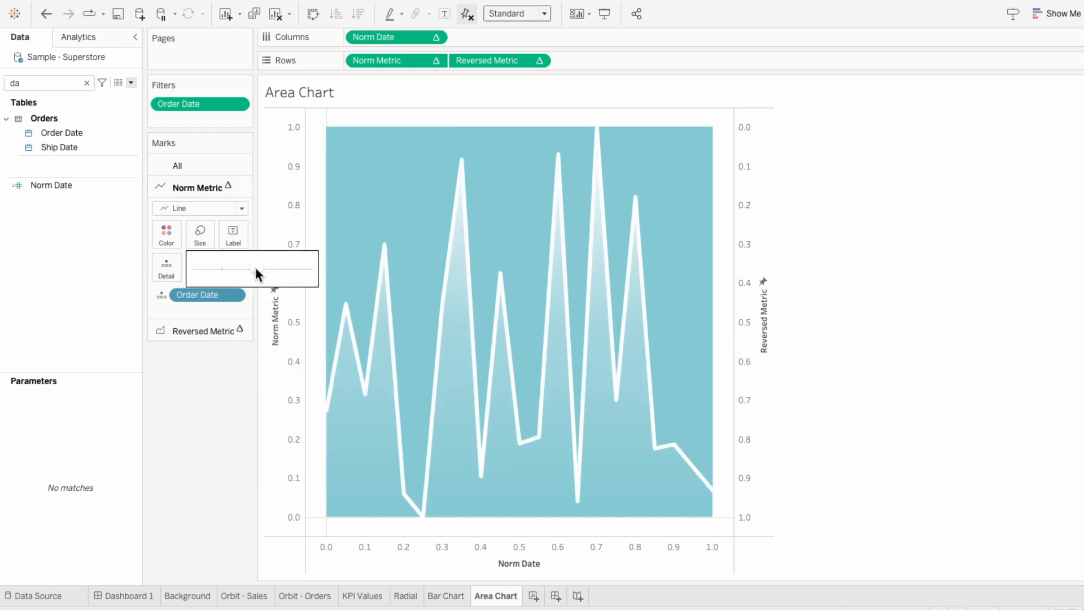
pyautogui.click(835, 433)
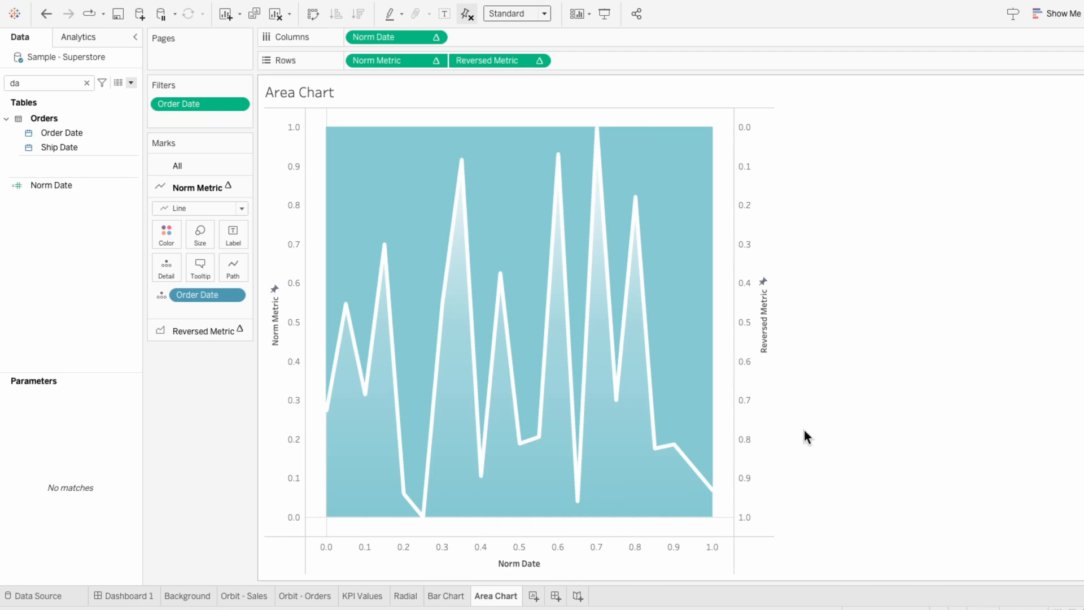
# Hide the headers of the Reversed Metric, Norm Metric and Norm Date axes
pyautogui.rightClick(741, 405)
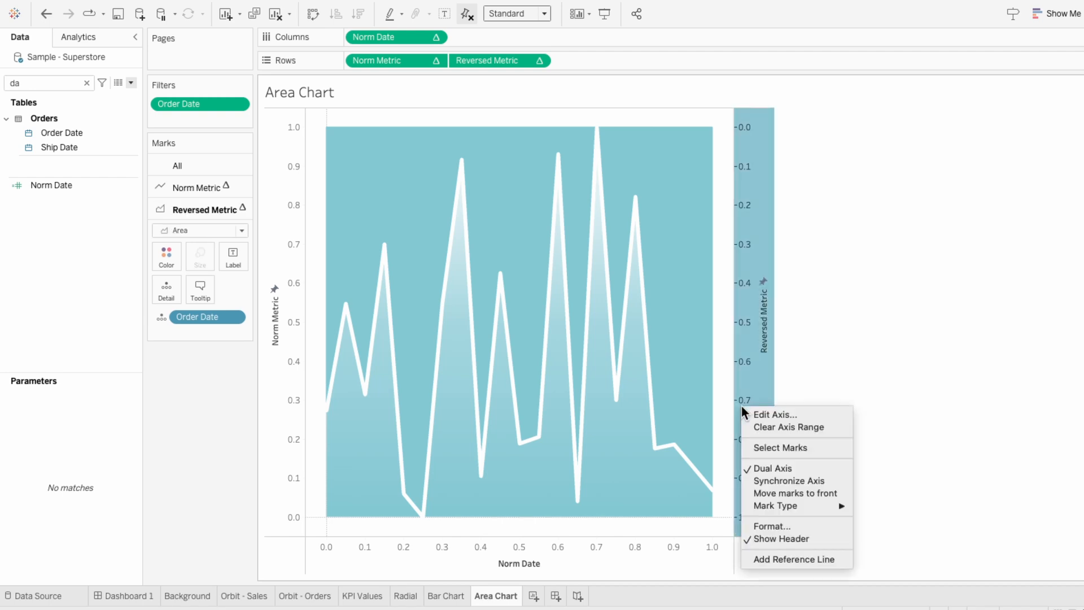
pyautogui.click(787, 537)
pyautogui.rightClick(289, 380)
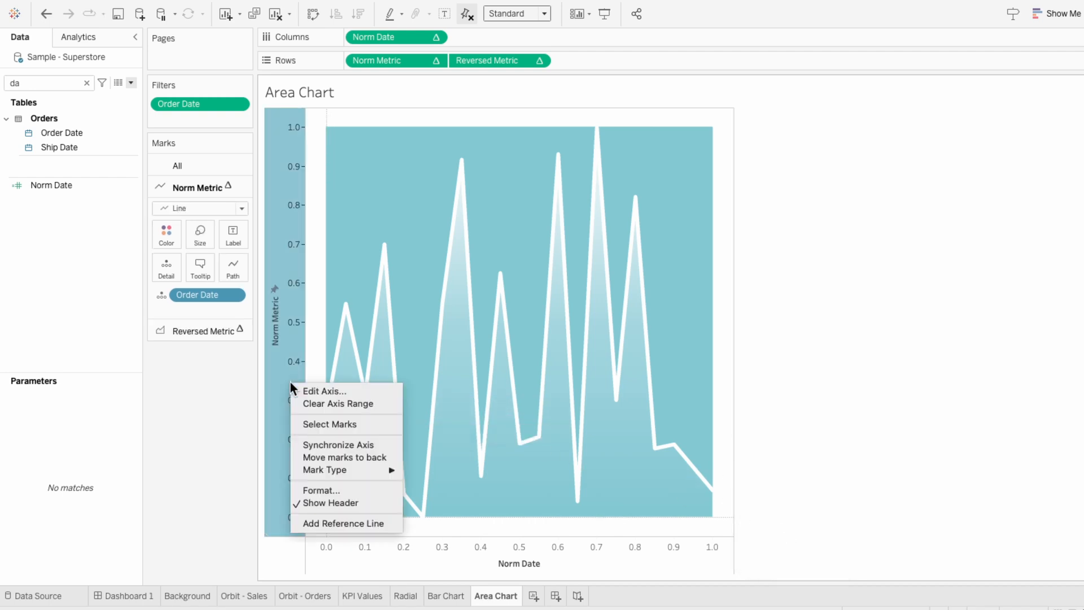
pyautogui.click(326, 504)
pyautogui.rightClick(357, 552)
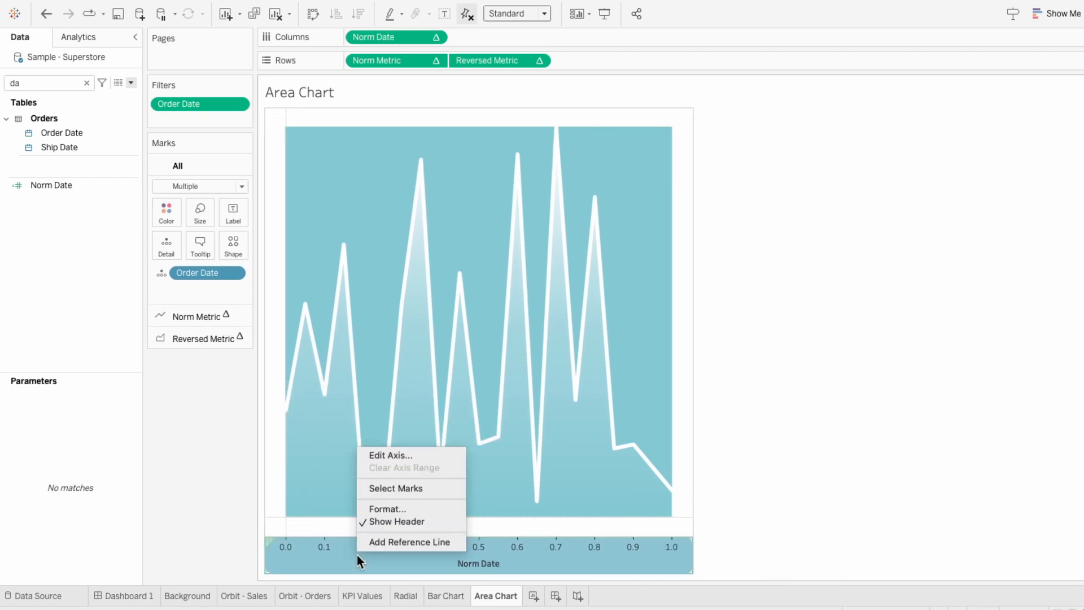
pyautogui.click(373, 522)
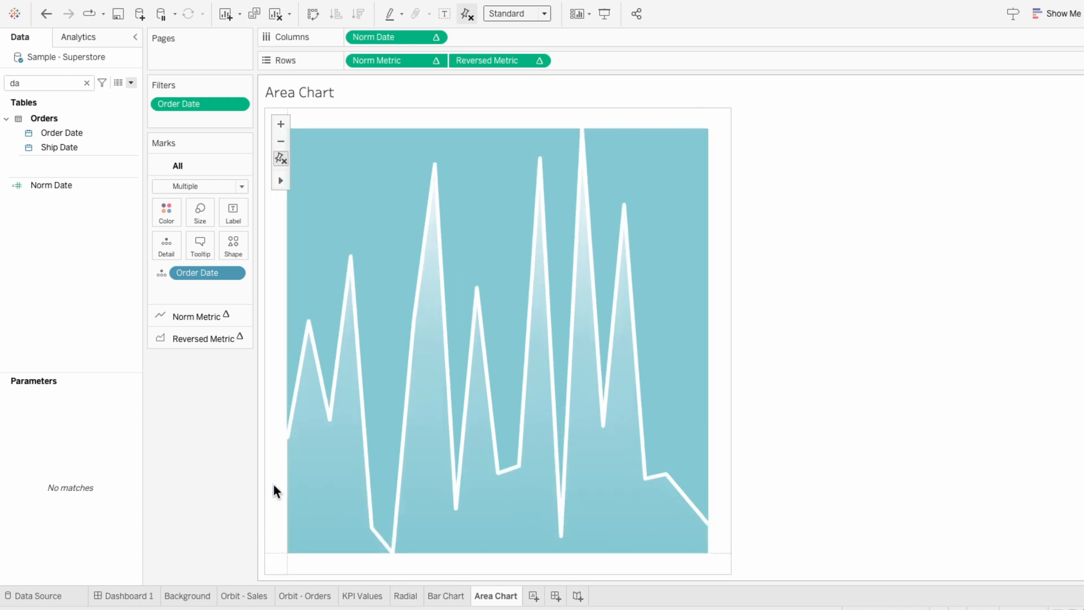
# Set the row divider and column divider pane borders to None for the whole Area Chart sheet
pyautogui.rightClick(273, 483)
pyautogui.click(303, 402)
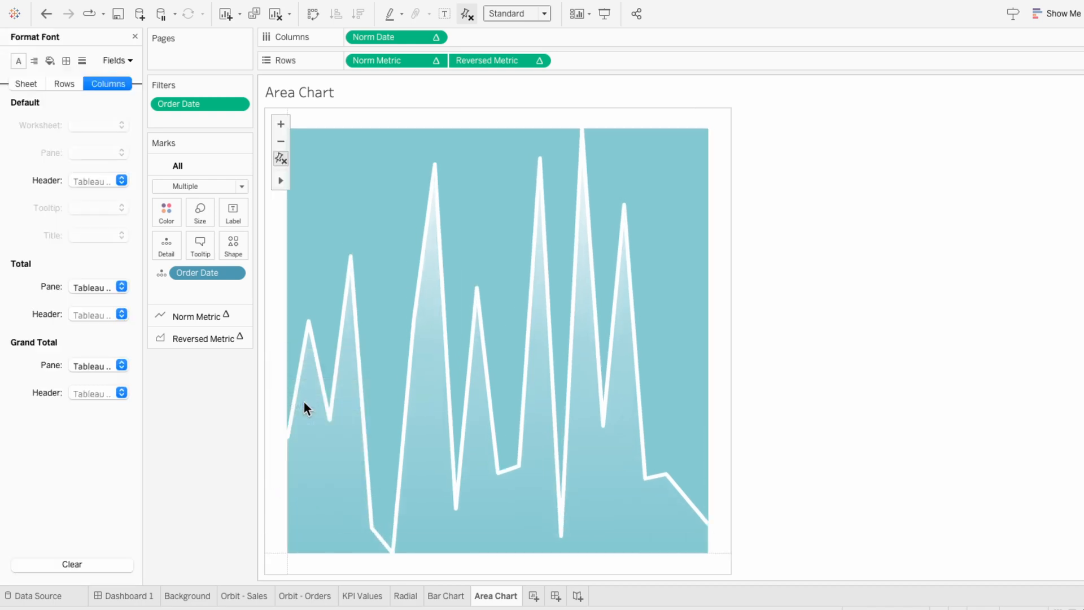
pyautogui.click(64, 62)
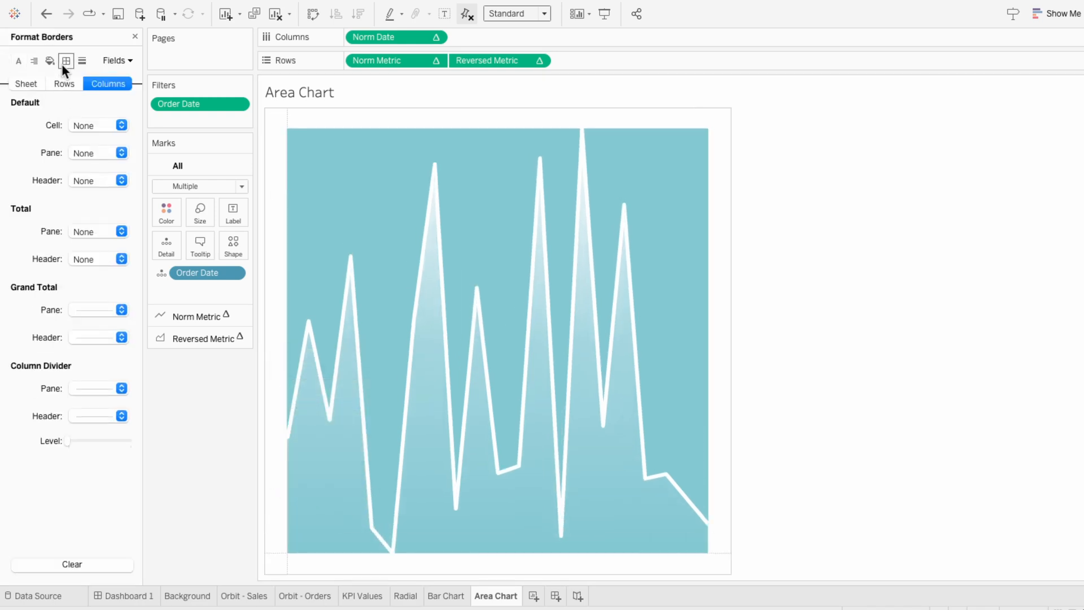
pyautogui.click(36, 83)
pyautogui.click(95, 387)
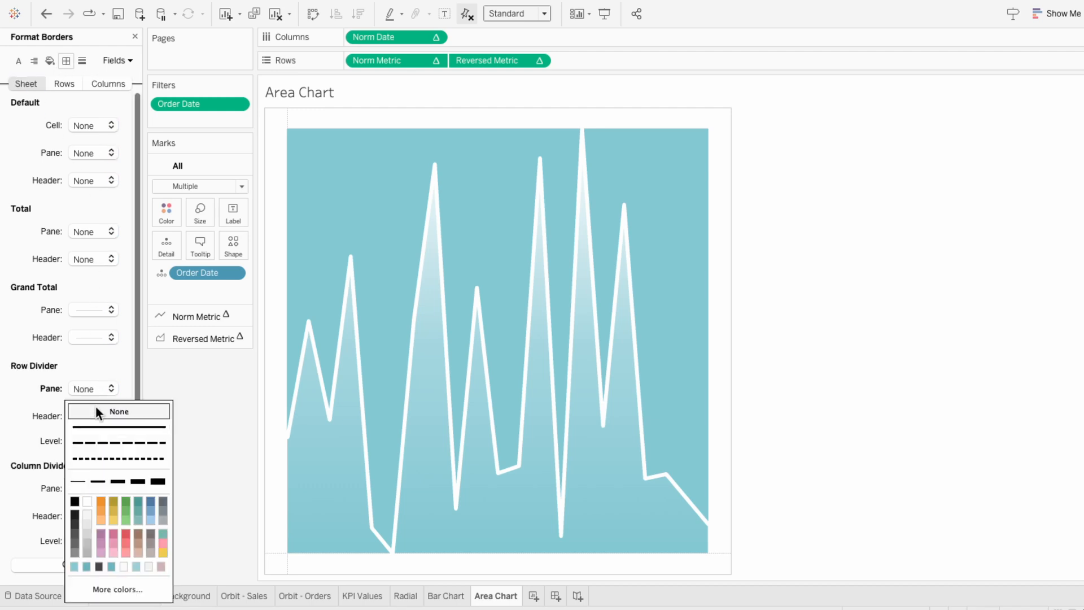
pyautogui.click(108, 411)
pyautogui.click(99, 489)
pyautogui.click(106, 282)
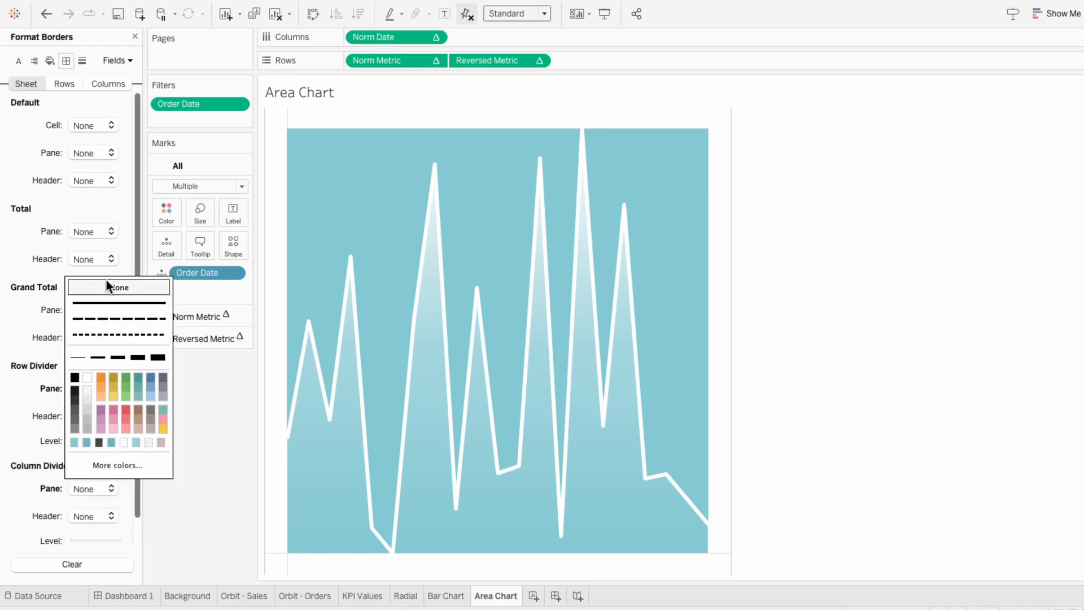
# Set the Area Chart sheet's zero lines to None and close the formatting options
pyautogui.click(82, 61)
pyautogui.click(88, 153)
pyautogui.click(89, 169)
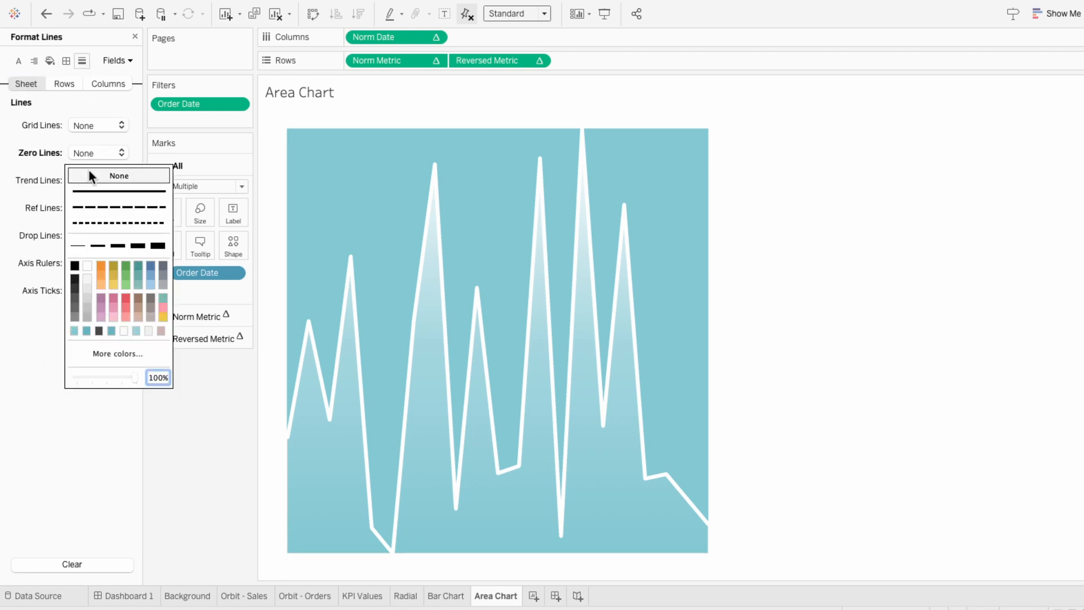
pyautogui.click(32, 158)
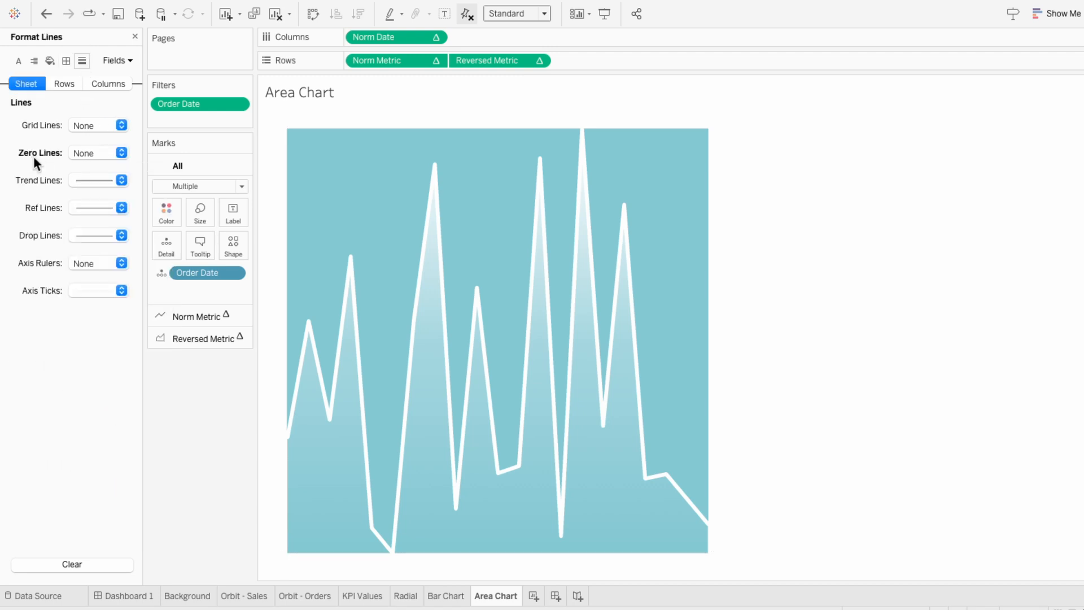
pyautogui.click(135, 36)
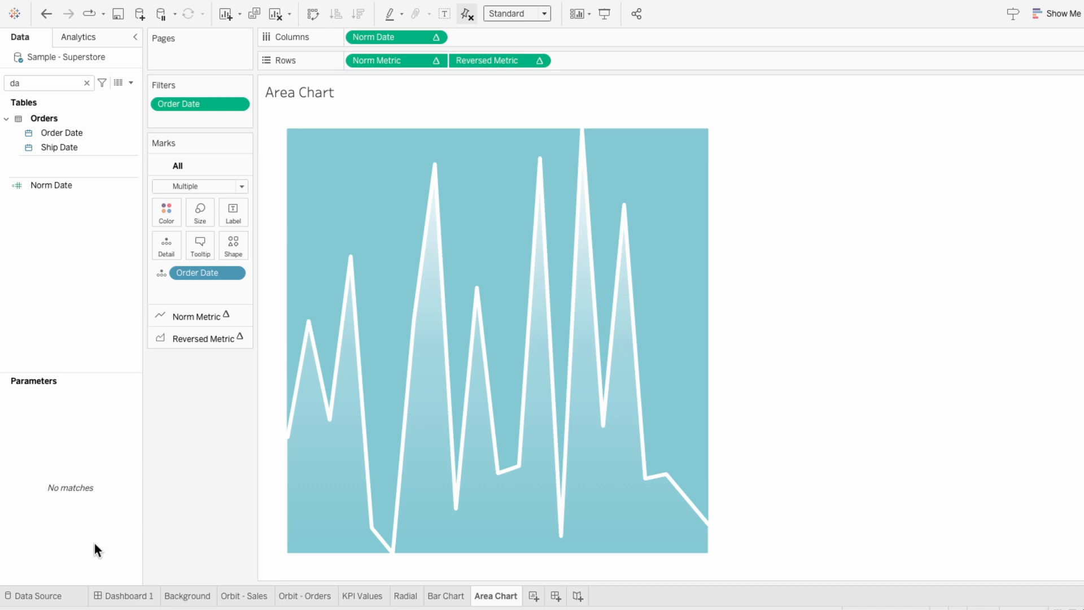
# Place the Area Chart sheet on Dashboard 1 inside the Sales Over Time card and hide its title
pyautogui.click(129, 596)
pyautogui.moveTo(85, 280); pyautogui.dragTo(199, 257)
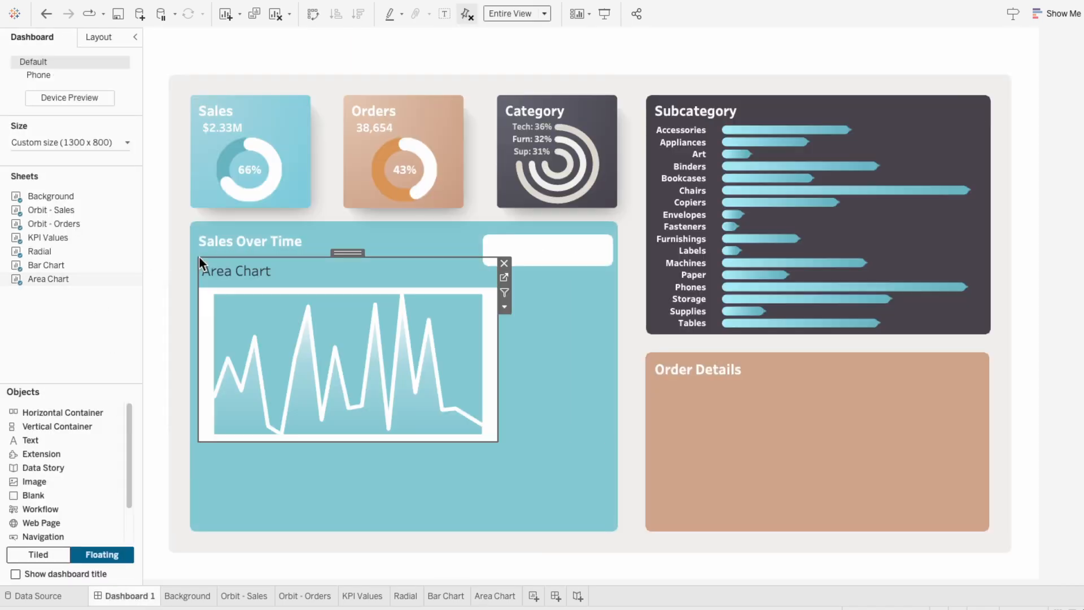
pyautogui.rightClick(236, 277)
pyautogui.click(246, 301)
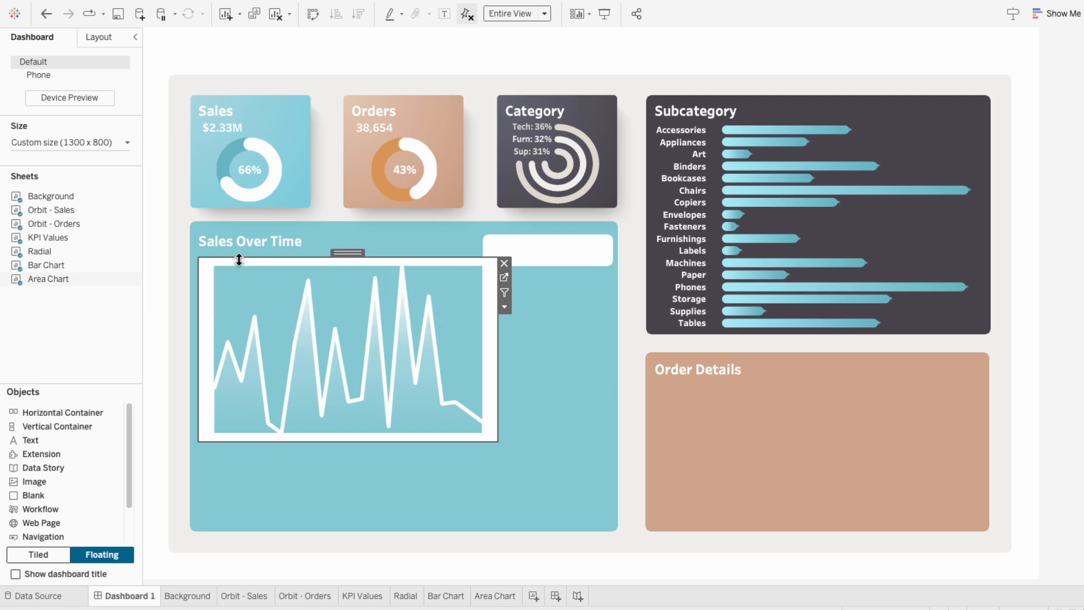
# Set the area chart's worksheet shading to None so the card's teal background shows through
pyautogui.rightClick(205, 351)
pyautogui.click(229, 409)
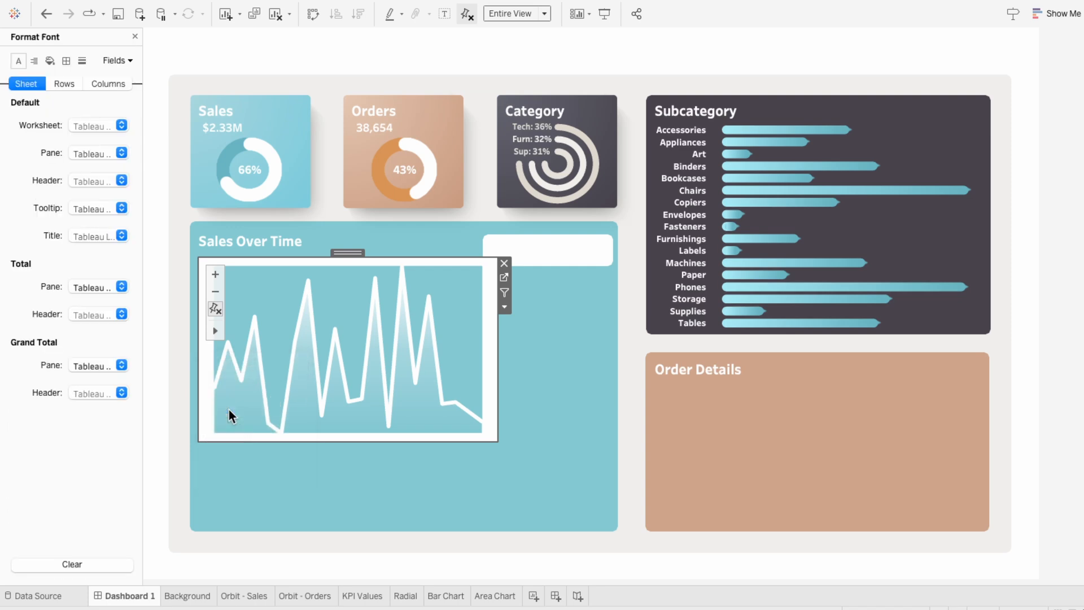
pyautogui.click(50, 61)
pyautogui.click(103, 127)
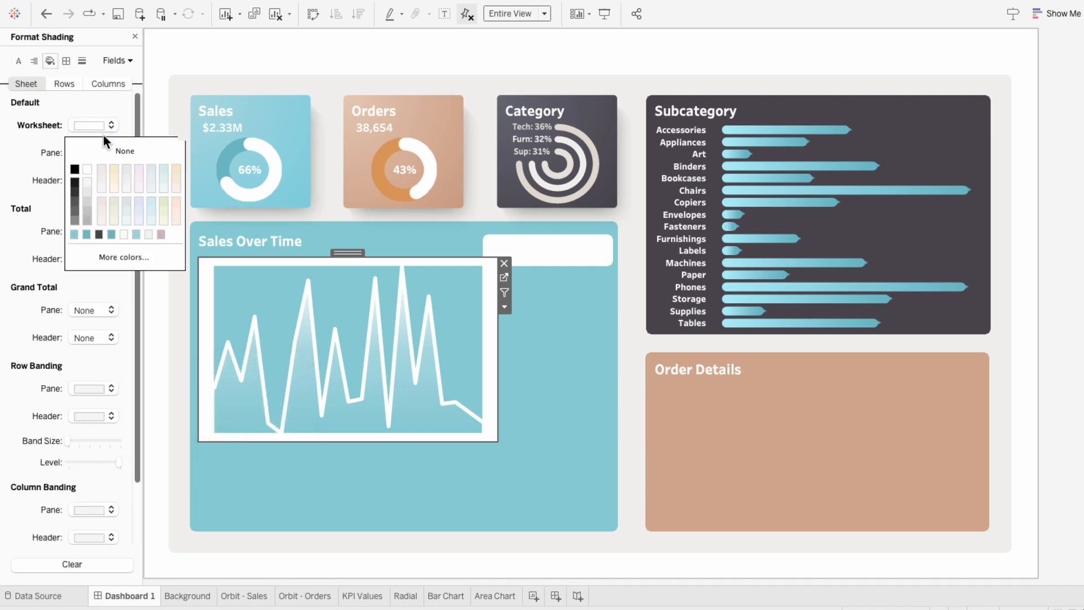
pyautogui.click(103, 145)
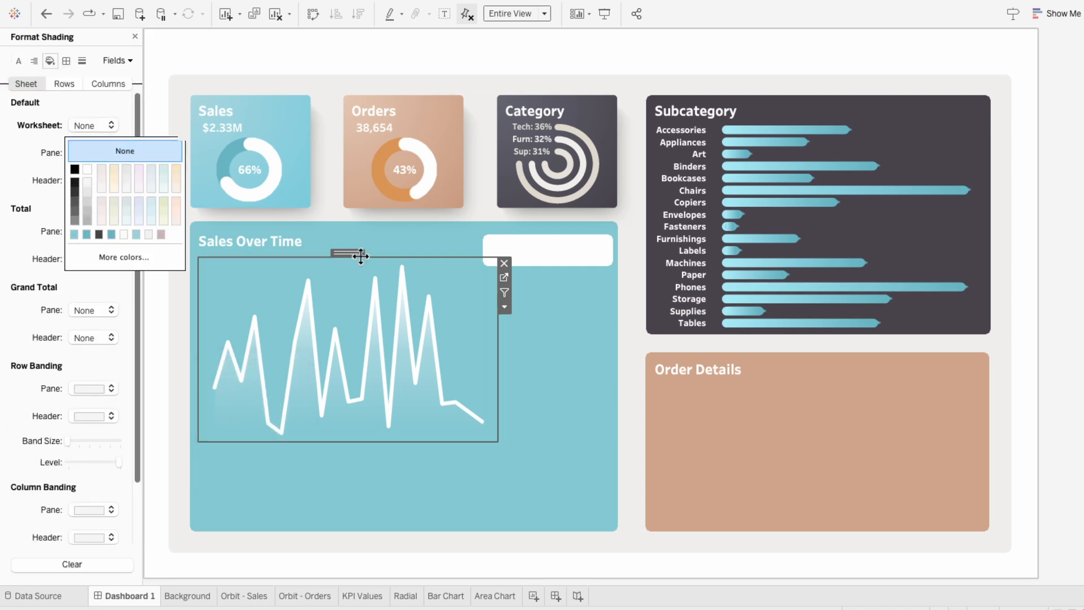
# Align the area chart with the Sales Over Time card's edge and enlarge it to fill the space below the white box
pyautogui.moveTo(361, 256); pyautogui.dragTo(350, 252)
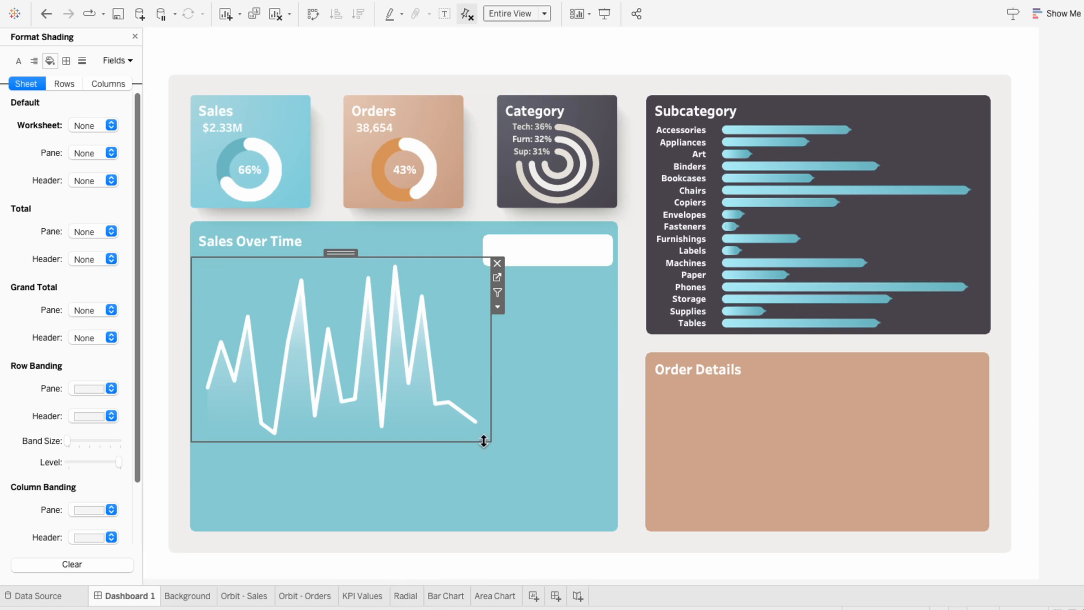
pyautogui.moveTo(484, 441); pyautogui.dragTo(610, 502)
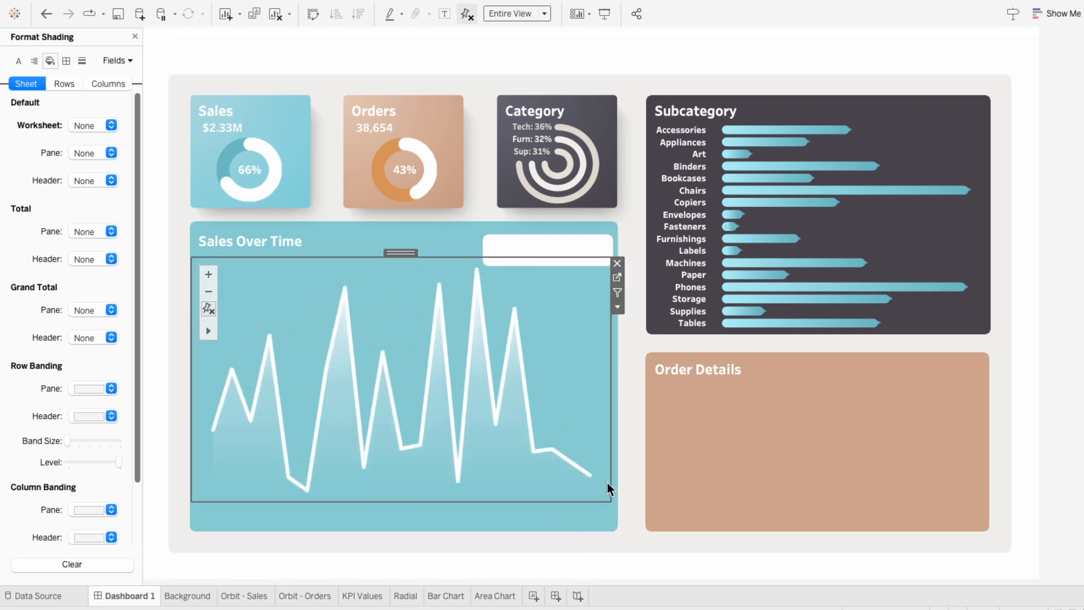
pyautogui.moveTo(573, 257); pyautogui.dragTo(573, 265)
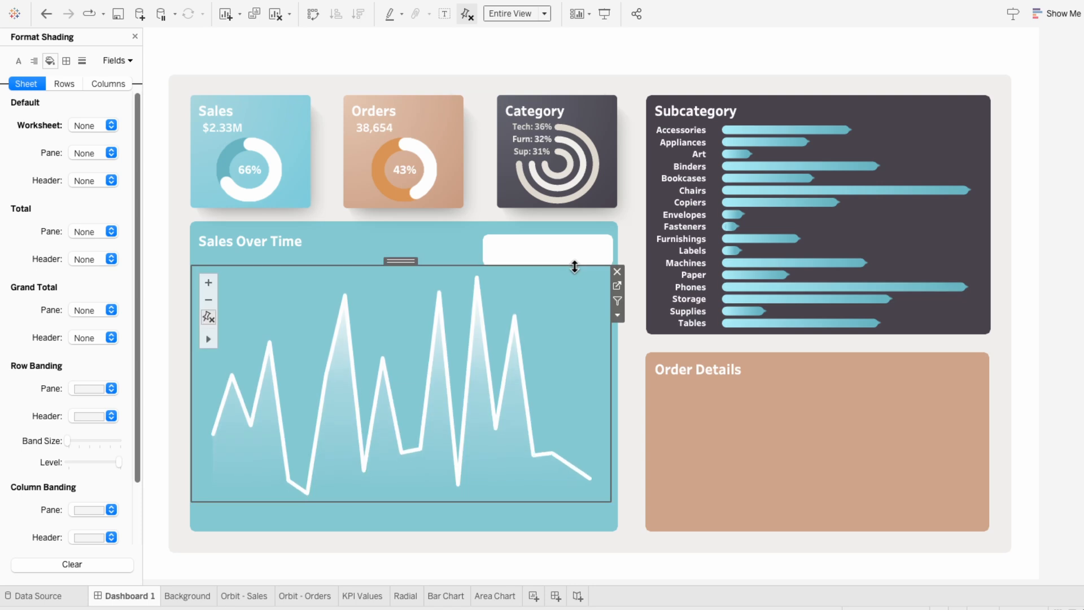
pyautogui.moveTo(607, 497); pyautogui.dragTo(607, 508)
# Create a new worksheet and name it Axis
pyautogui.click(533, 596)
pyautogui.doubleClick(531, 596)
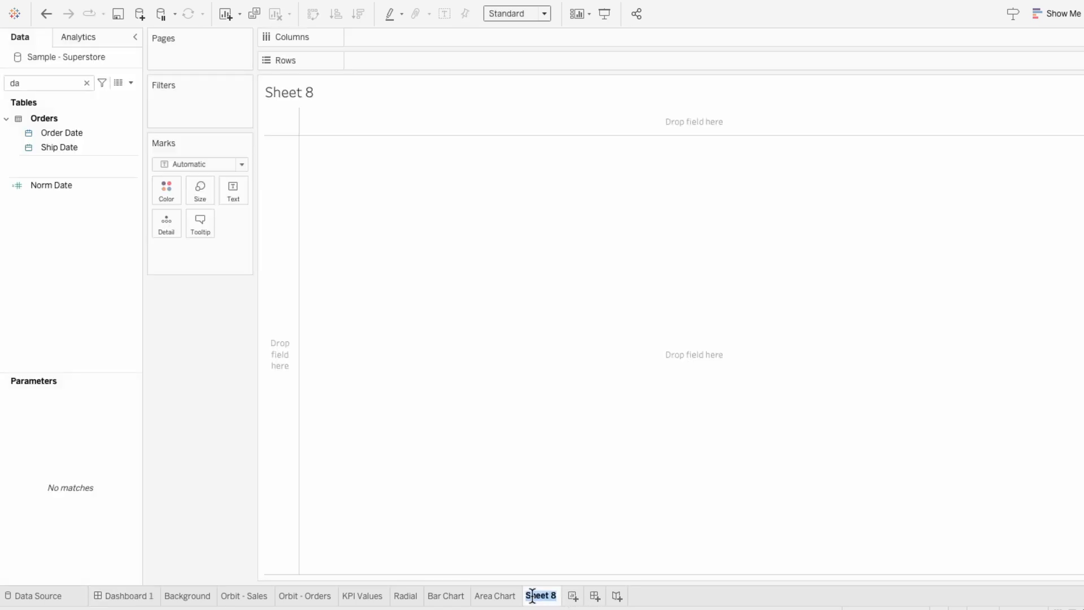
pyautogui.write('Axis')
pyautogui.press('Return')
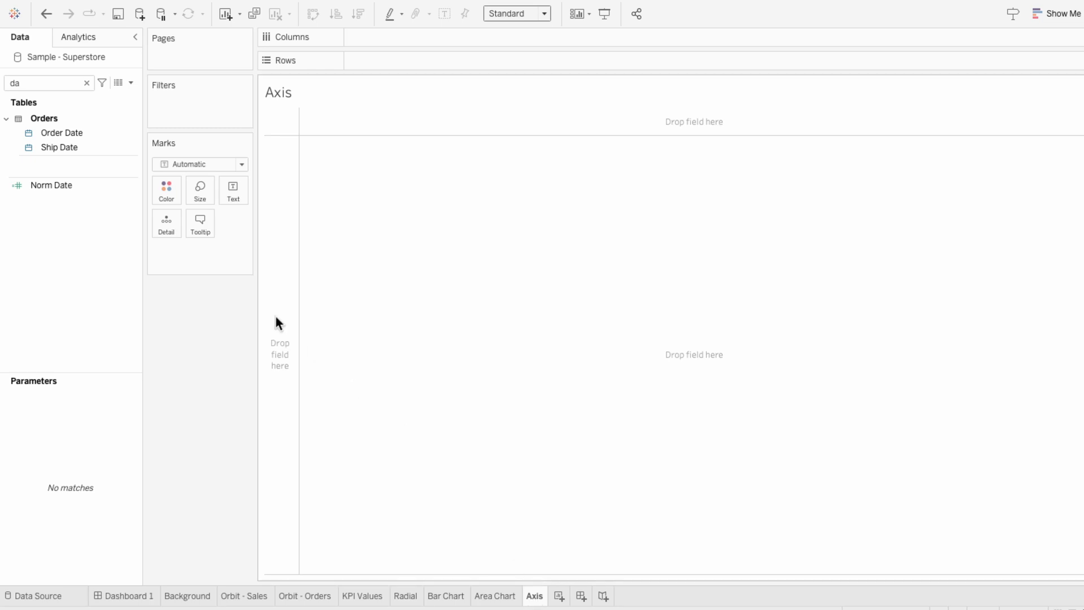
# Add Order Date to Columns on the Axis sheet as a continuous Day field
pyautogui.click(59, 133)
pyautogui.moveTo(58, 135); pyautogui.dragTo(360, 42)
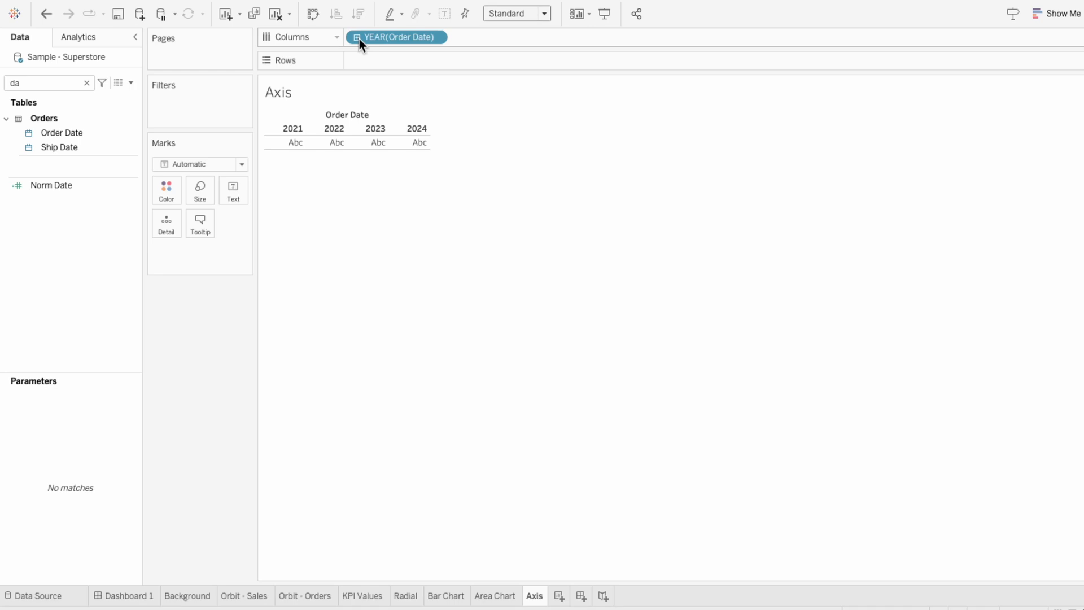
pyautogui.rightClick(395, 39)
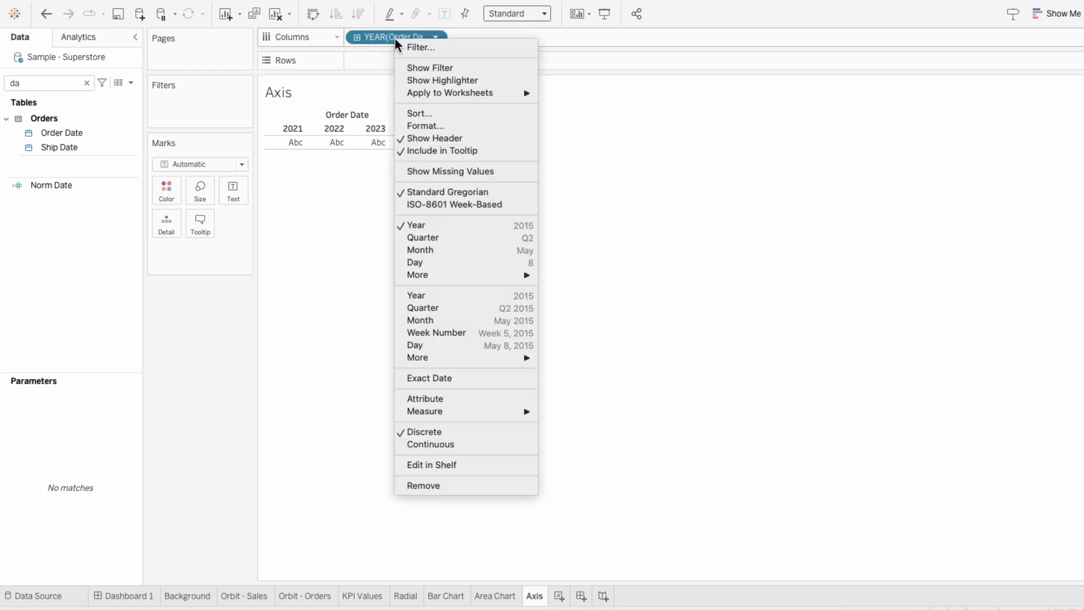
pyautogui.click(435, 343)
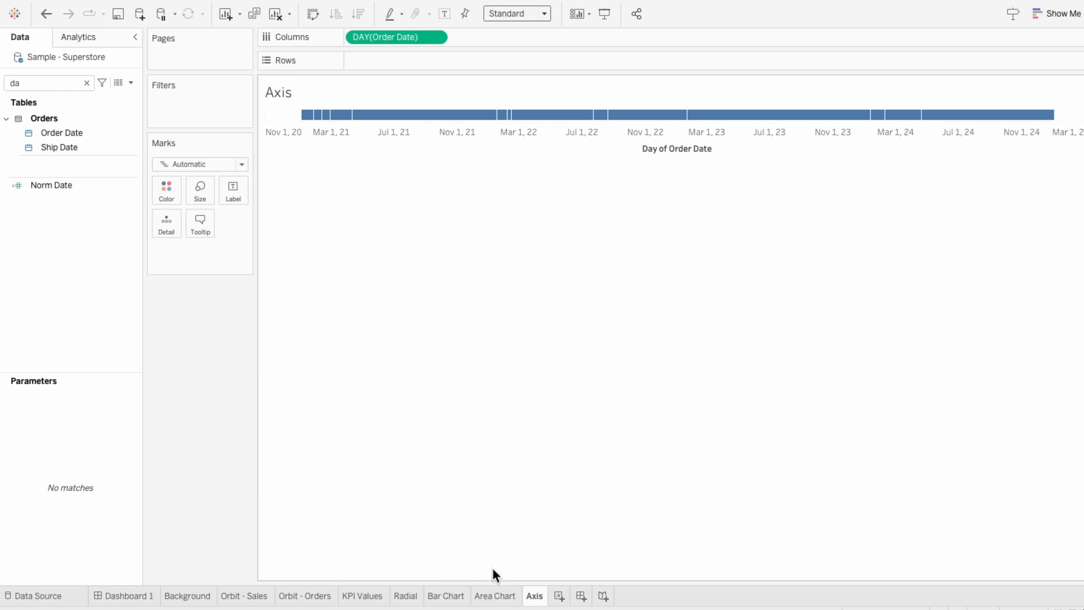
# Apply the Area Chart sheet's Order Date filter to the Axis worksheet as well
pyautogui.click(497, 595)
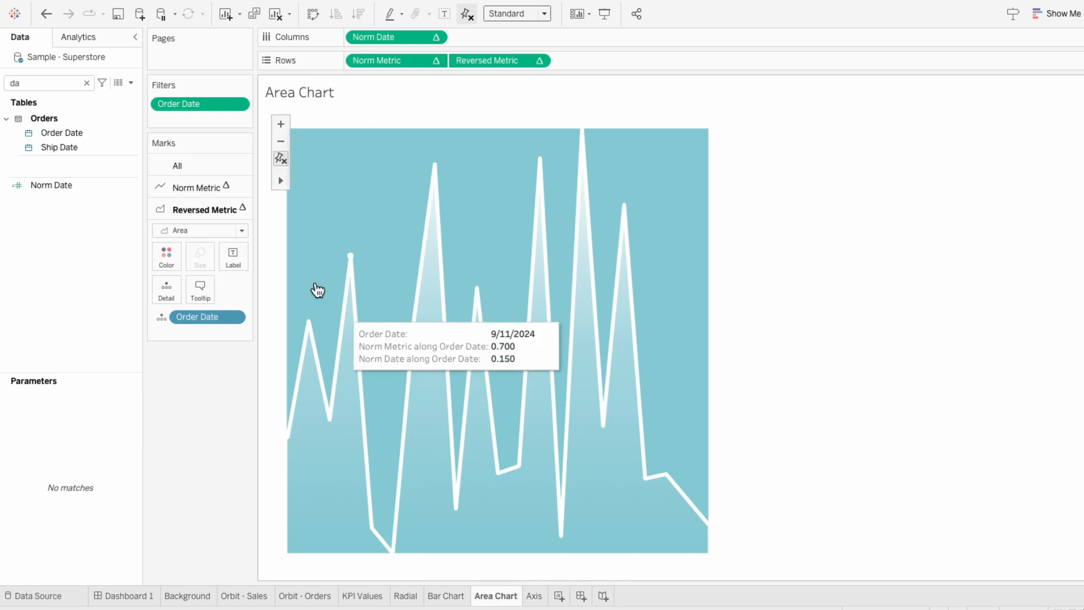
pyautogui.rightClick(179, 107)
pyautogui.moveTo(207, 170)
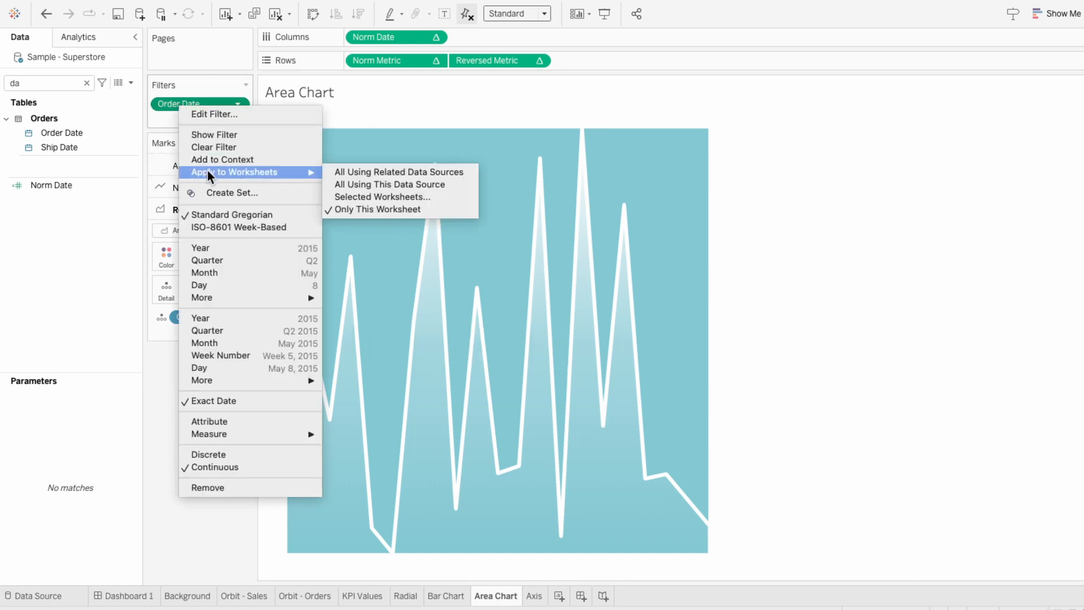
pyautogui.click(357, 196)
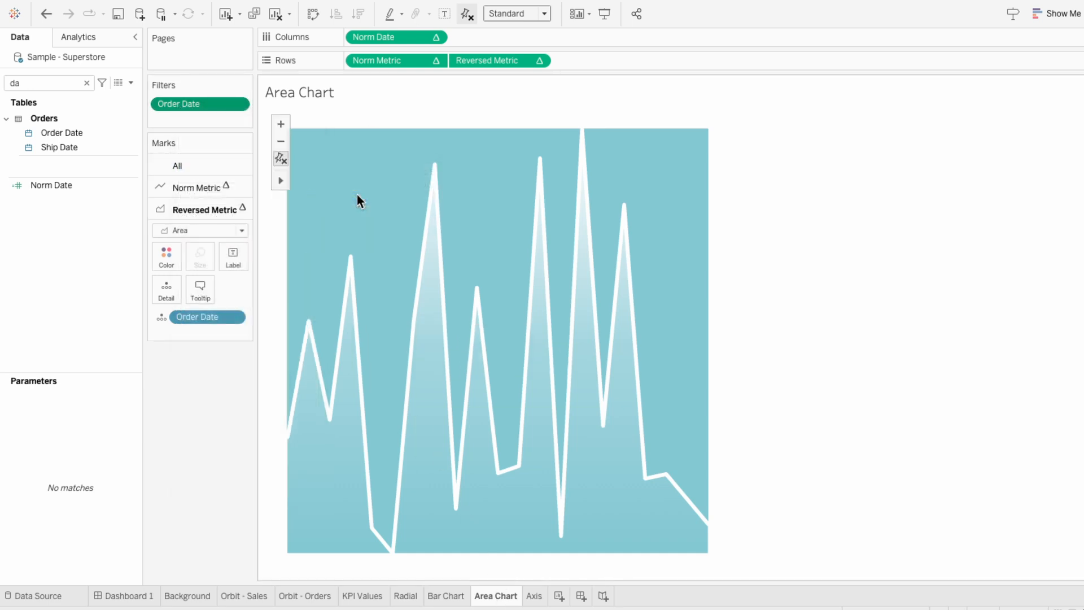
pyautogui.scroll(-2, 333, 339)
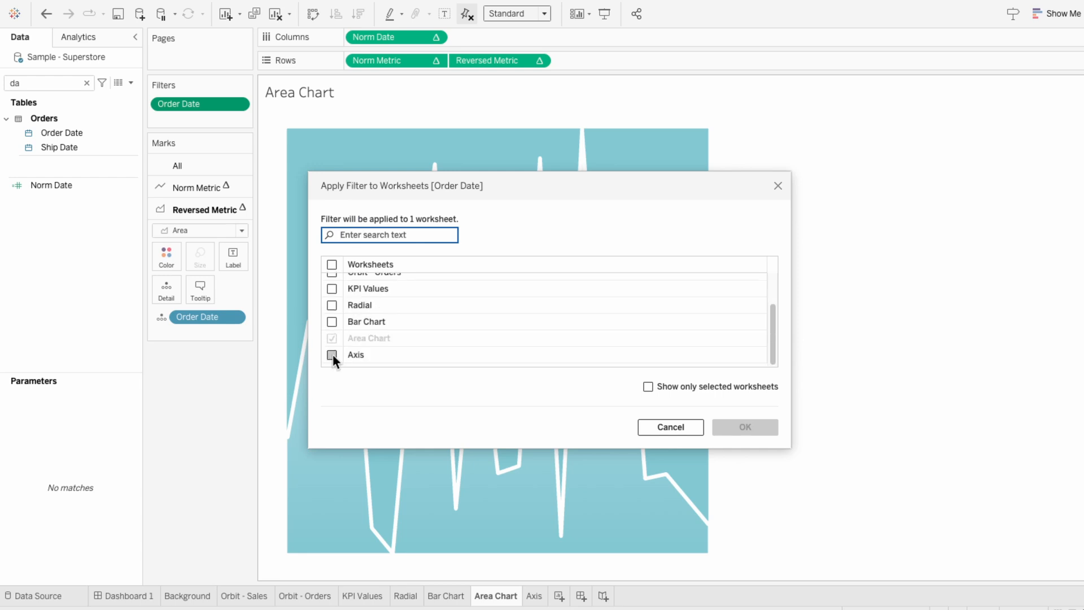
pyautogui.click(332, 355)
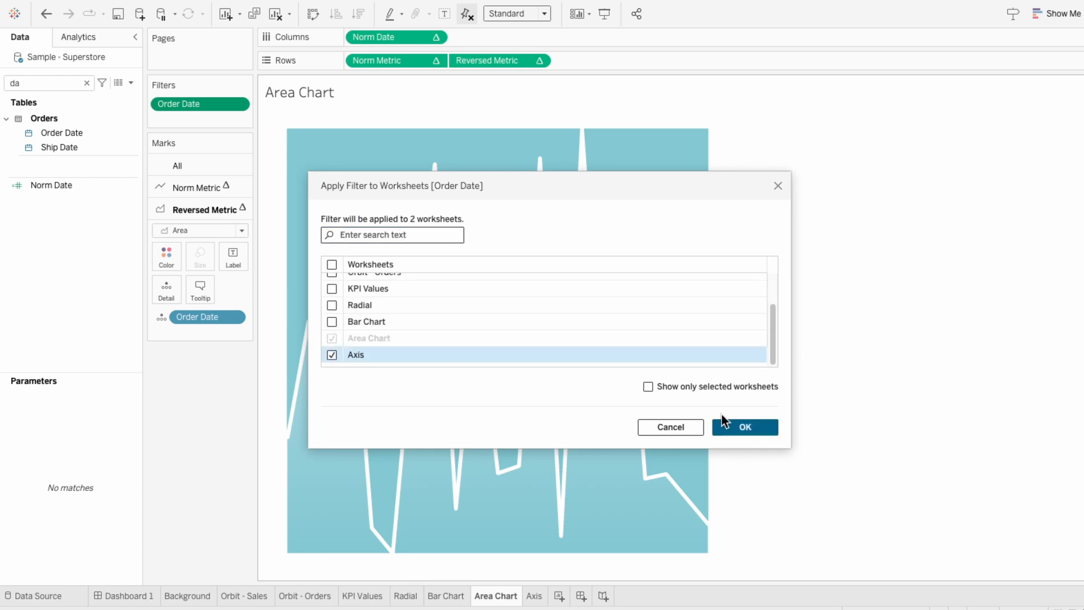
pyautogui.click(750, 427)
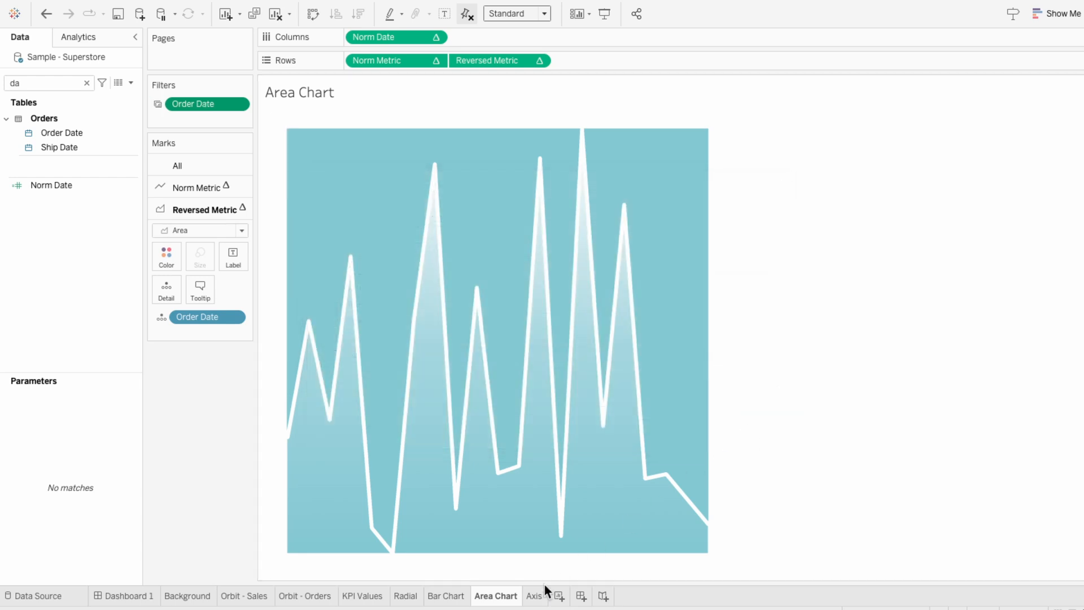
# Change the Axis sheet's mark type to Polygon to hide the marks
pyautogui.click(537, 597)
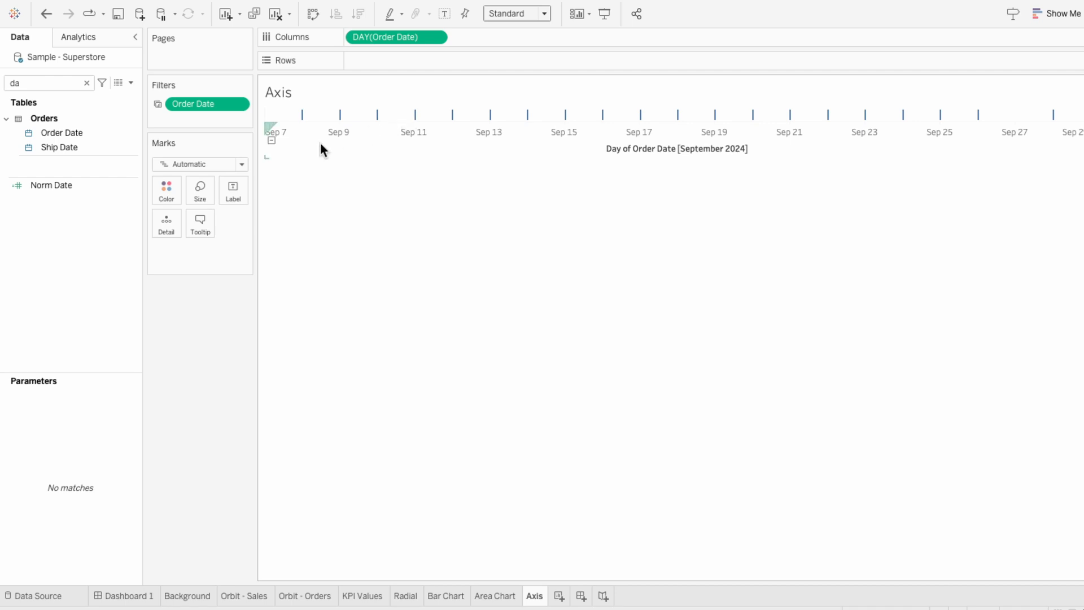
pyautogui.click(221, 163)
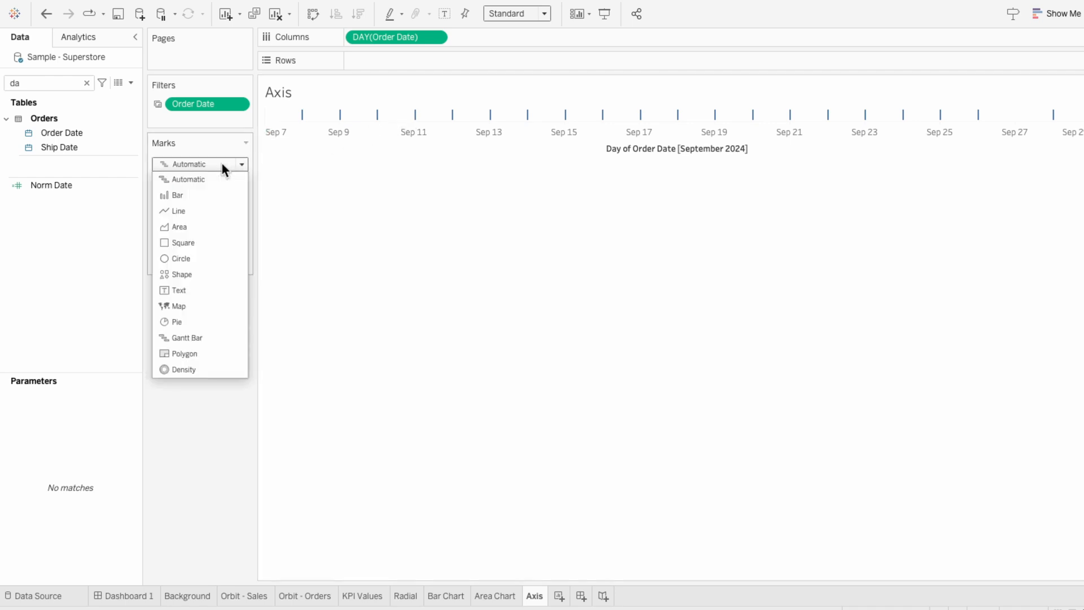
pyautogui.click(219, 356)
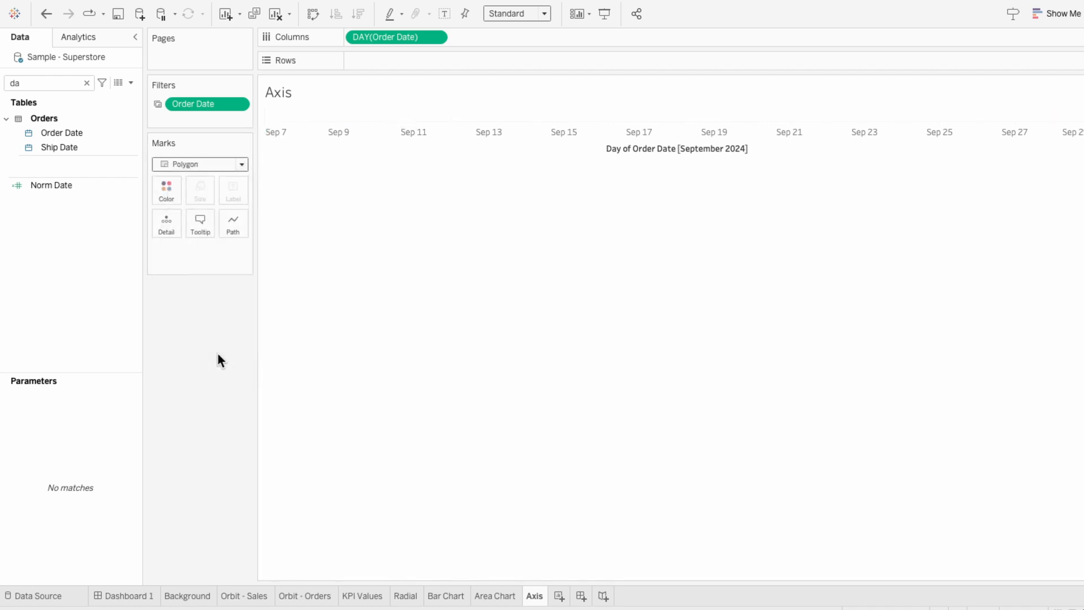
# Clear the title of the Day of Order Date axis
pyautogui.rightClick(544, 141)
pyautogui.click(549, 147)
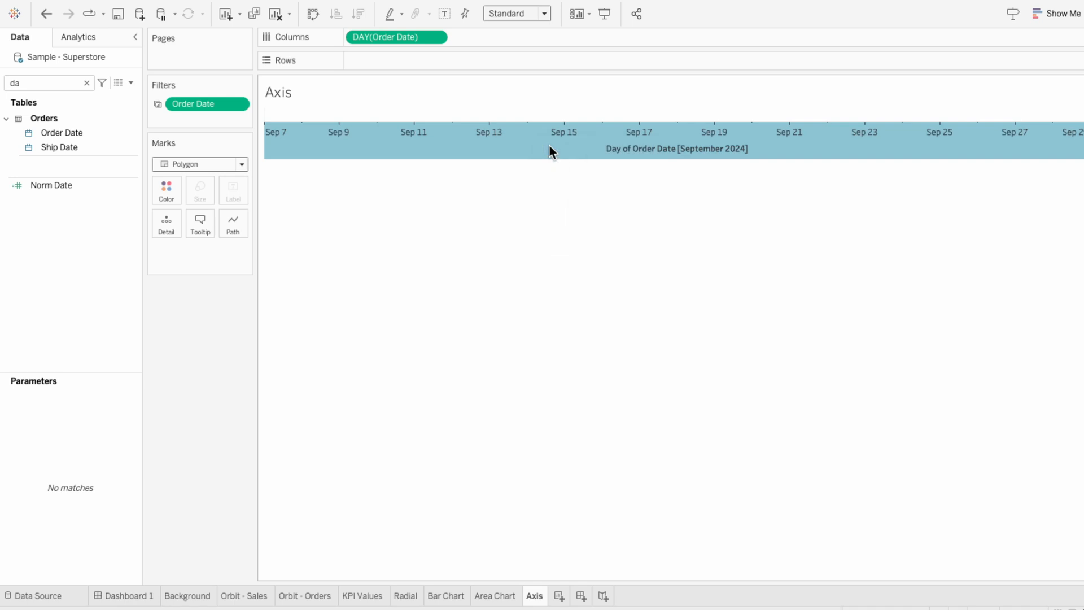
pyautogui.tripleClick(559, 432)
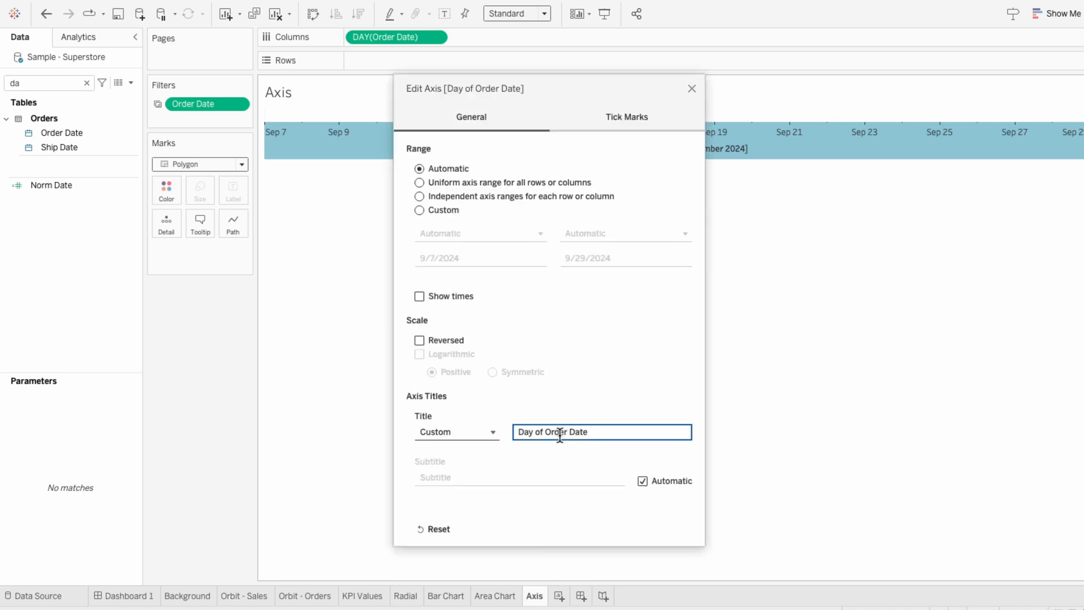
pyautogui.press('BackSpace')
pyautogui.click(692, 87)
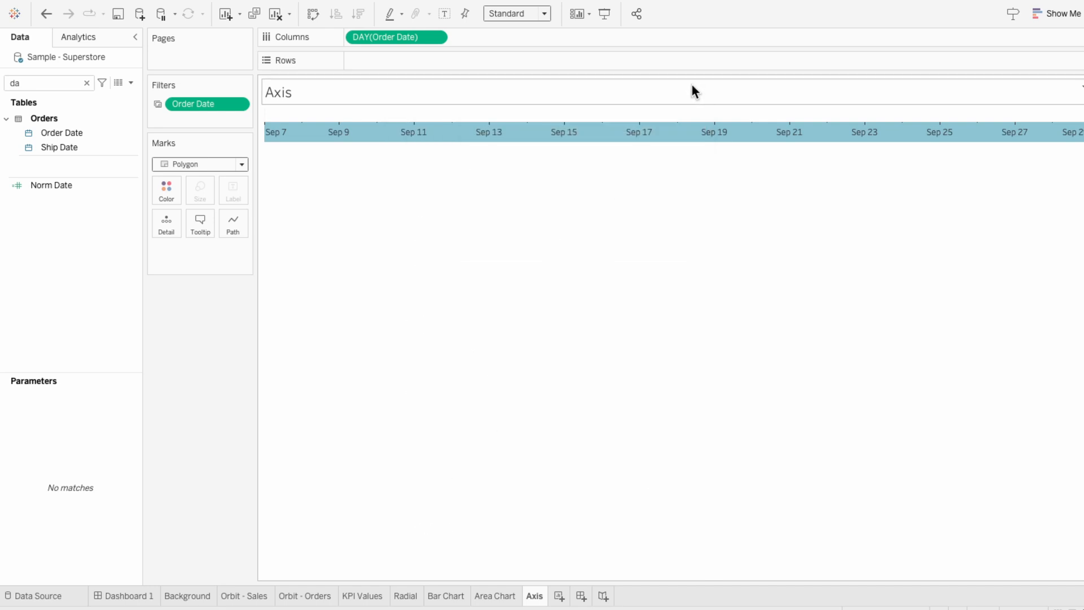
# Place the Axis sheet on Dashboard 1 over the lower part of the area chart and hide its title
pyautogui.click(140, 595)
pyautogui.moveTo(53, 292)
pyautogui.mouseDown()
pyautogui.moveTo(230, 406)
pyautogui.moveTo(219, 397)
pyautogui.mouseUp()
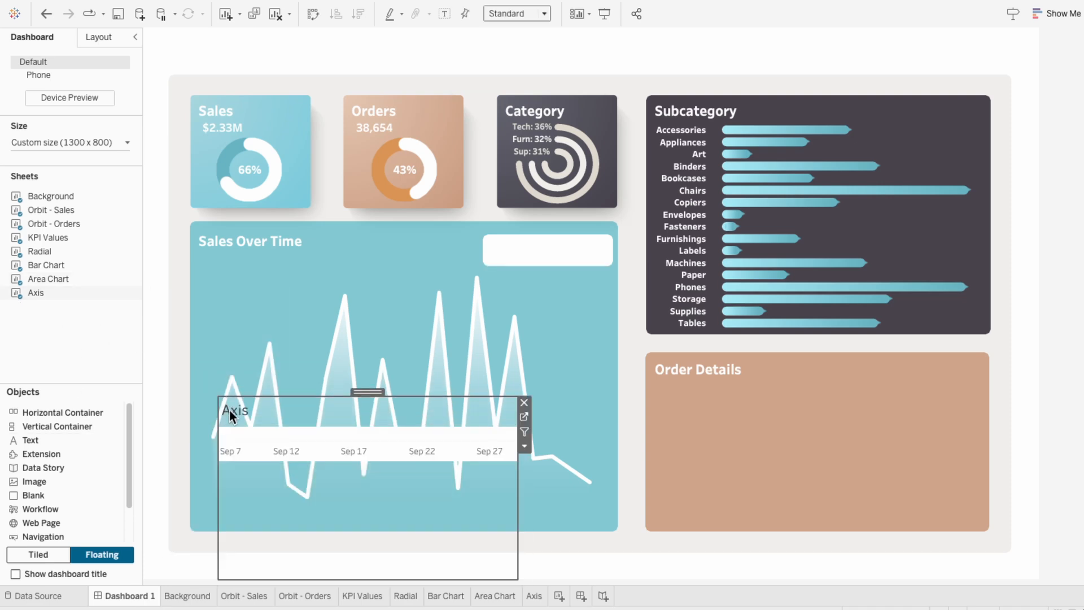
pyautogui.rightClick(229, 409)
pyautogui.click(256, 440)
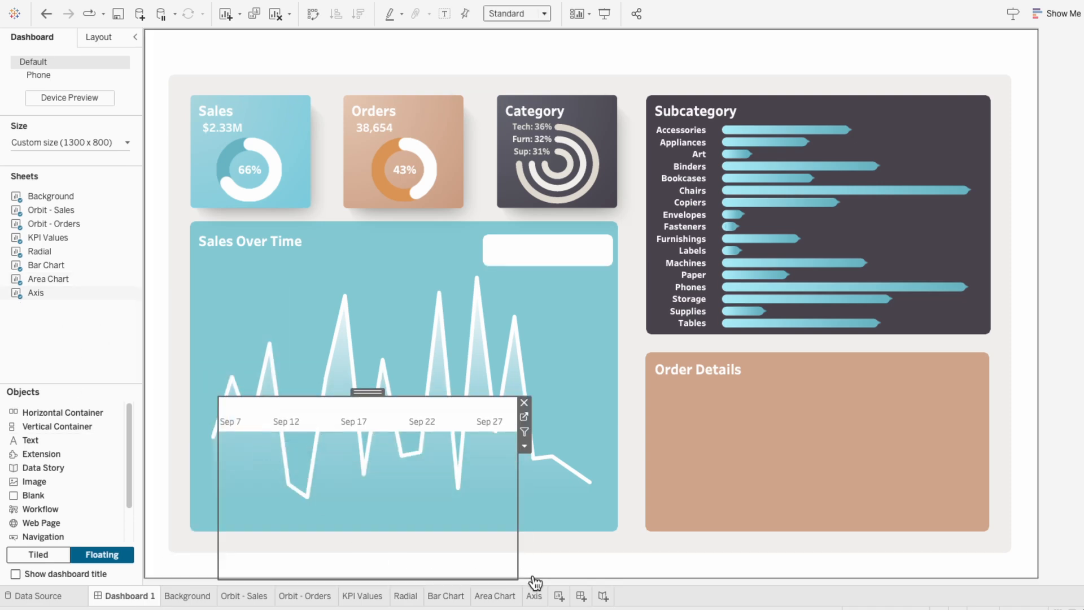
# Resize the Axis sheet to a thin strip along the base of the Sales Over Time card and fit it to Entire View
pyautogui.moveTo(517, 578); pyautogui.dragTo(621, 420)
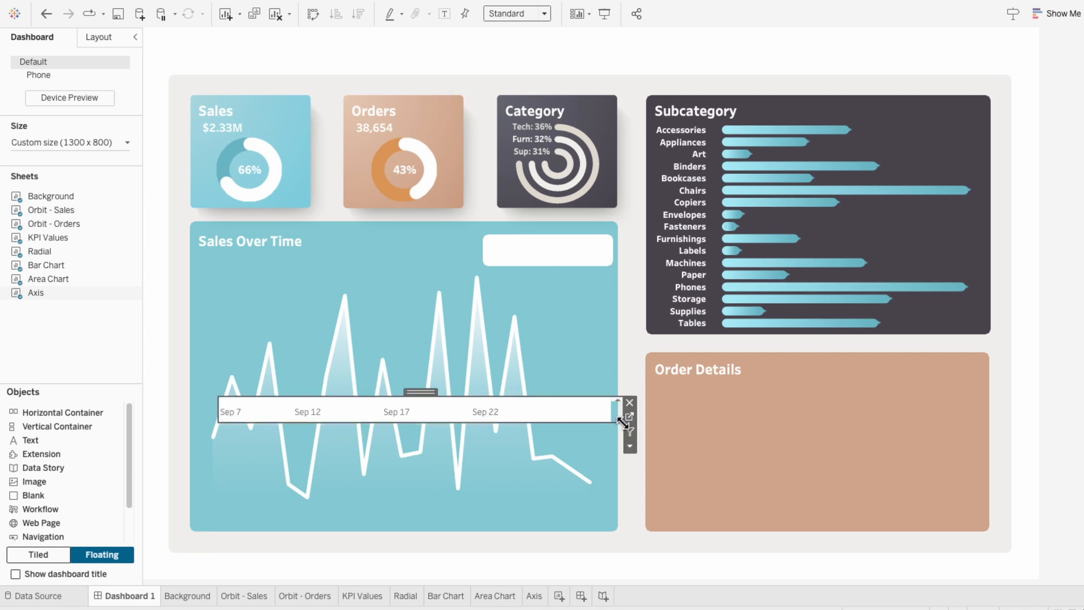
pyautogui.moveTo(433, 389); pyautogui.dragTo(418, 489)
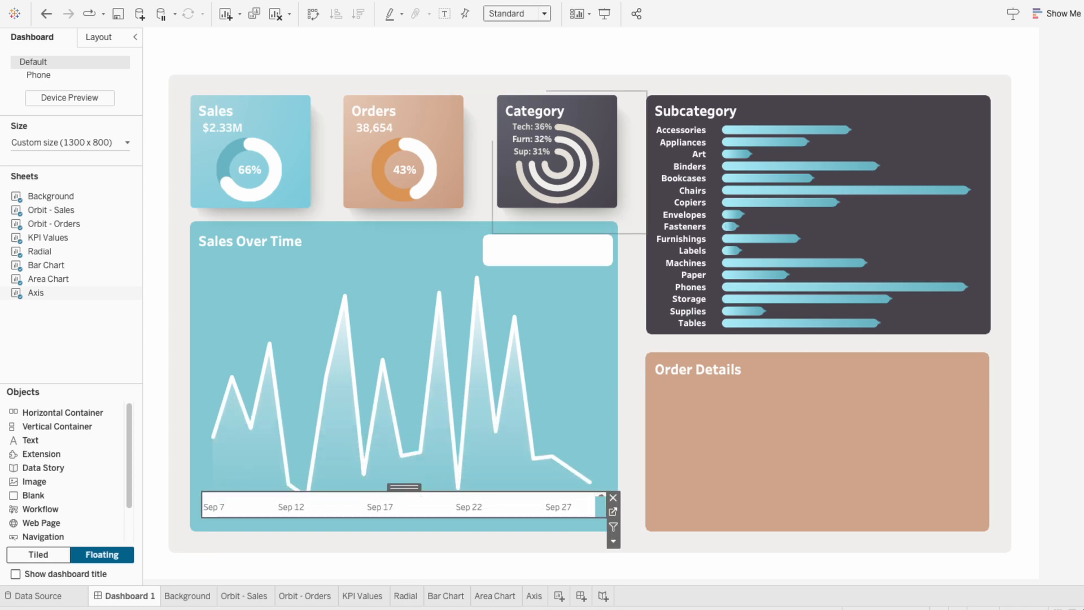
pyautogui.click(507, 18)
pyautogui.click(508, 59)
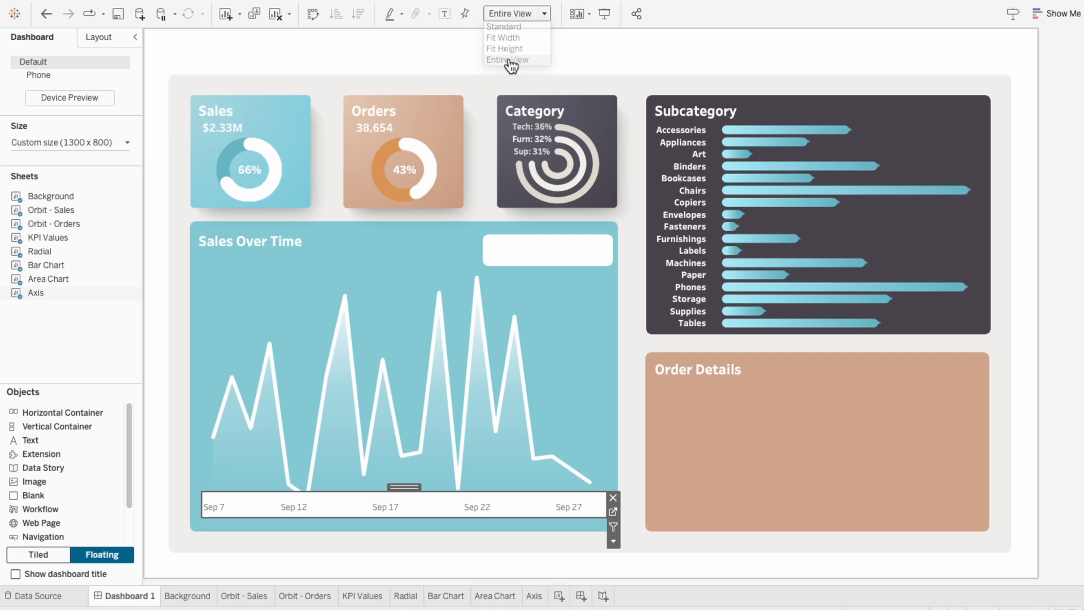
# Format the Axis sheet's Order Date axis with the custom teal shading that matches the card
pyautogui.rightClick(407, 510)
pyautogui.click(423, 571)
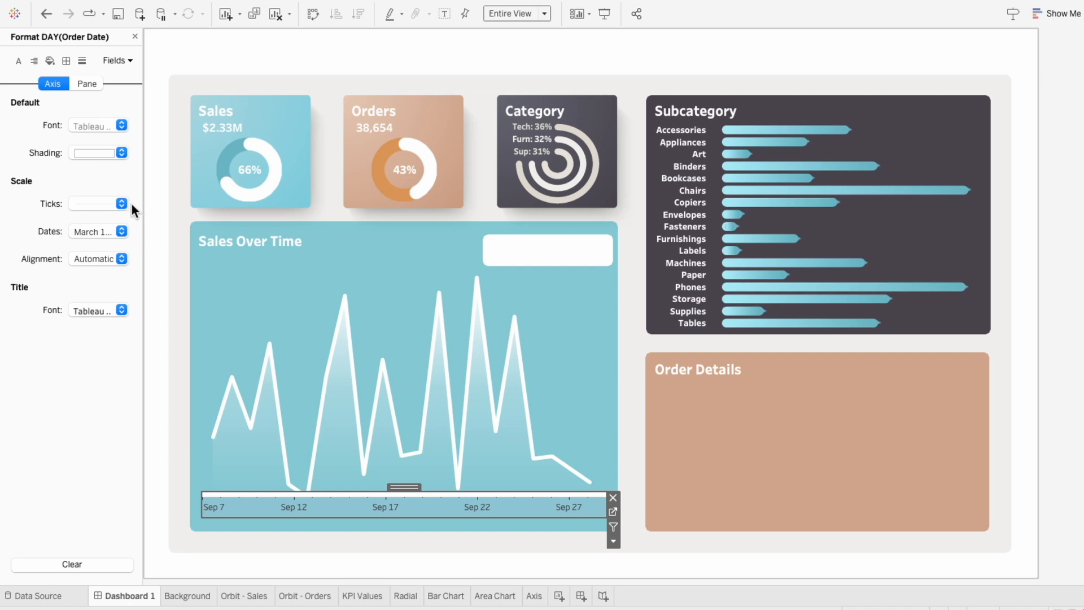
pyautogui.click(104, 154)
pyautogui.click(74, 236)
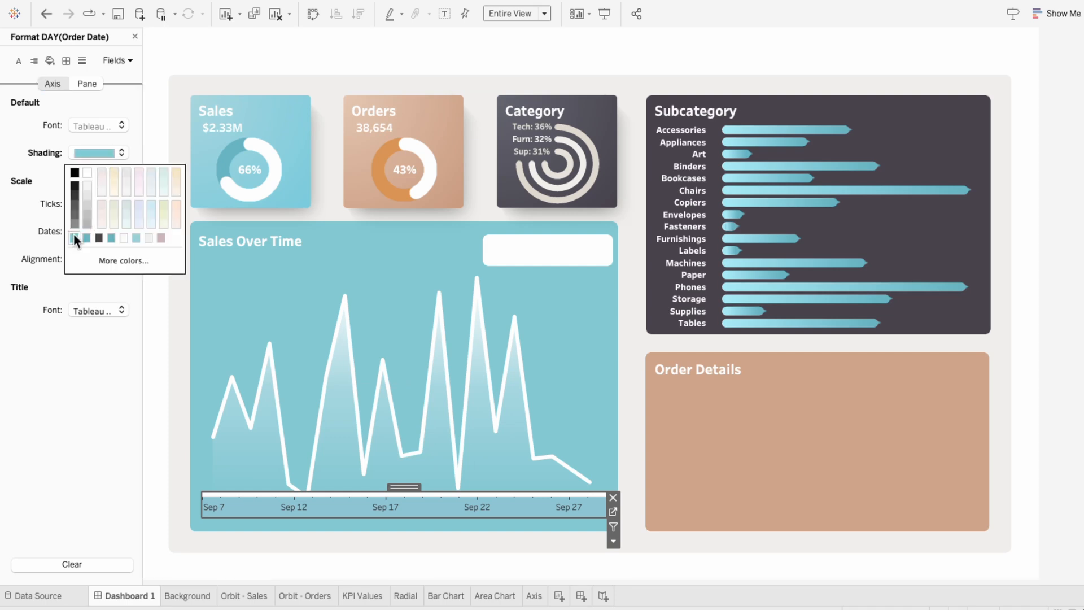
pyautogui.click(275, 509)
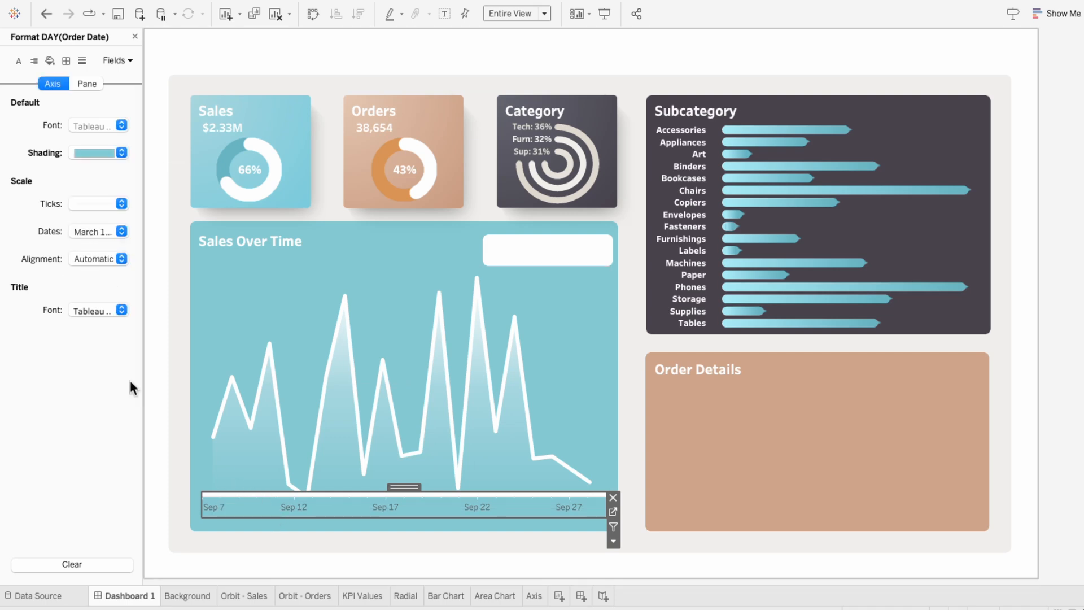
# Set the date axis labels to white Tableau Bold at size 10
pyautogui.click(91, 126)
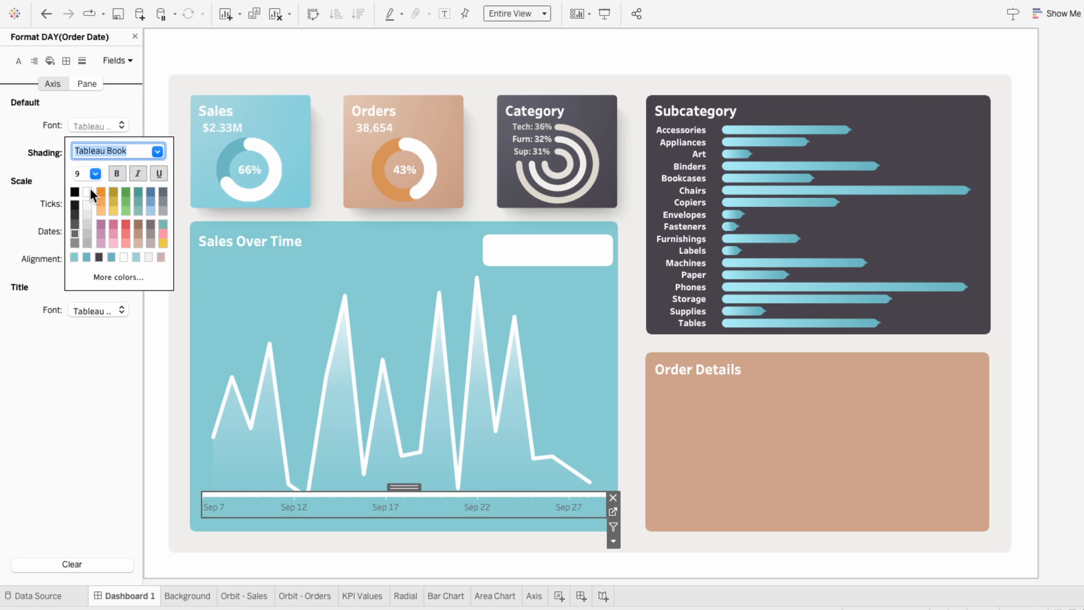
pyautogui.click(95, 173)
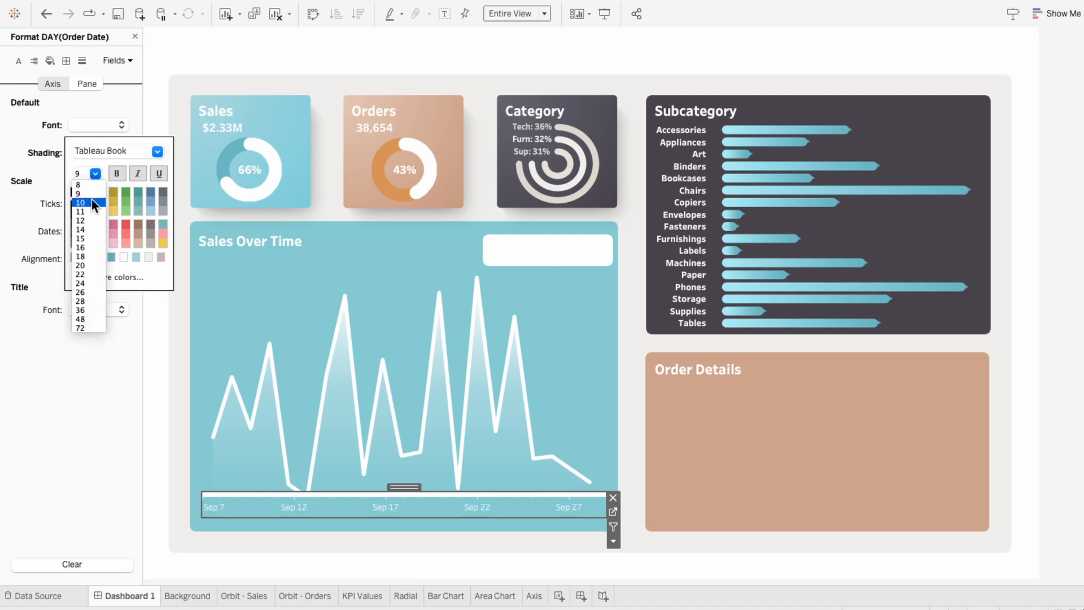
pyautogui.click(92, 202)
pyautogui.click(154, 151)
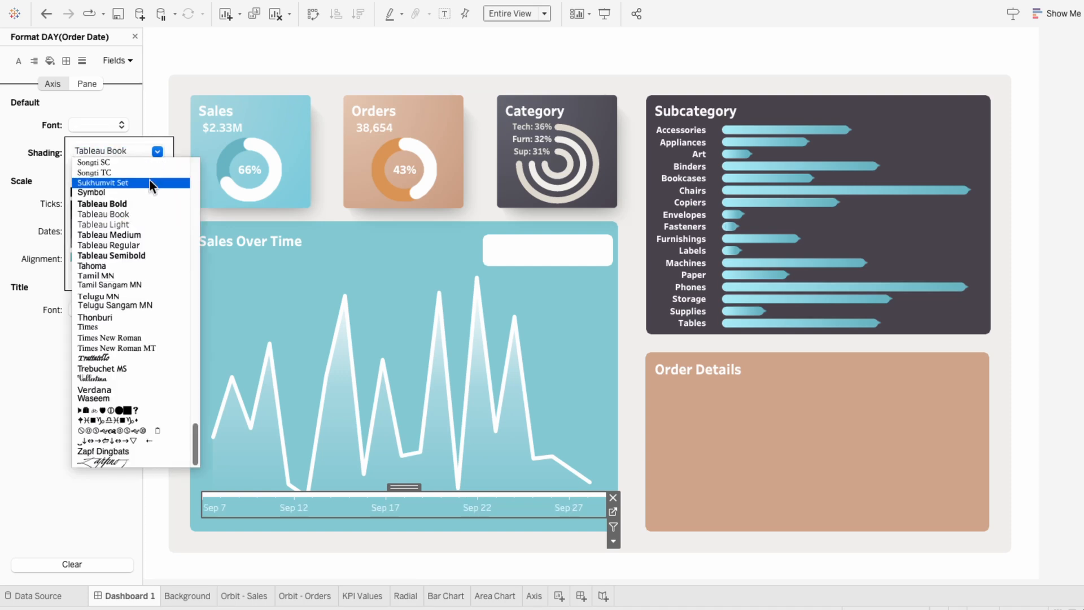
pyautogui.click(144, 201)
pyautogui.click(43, 147)
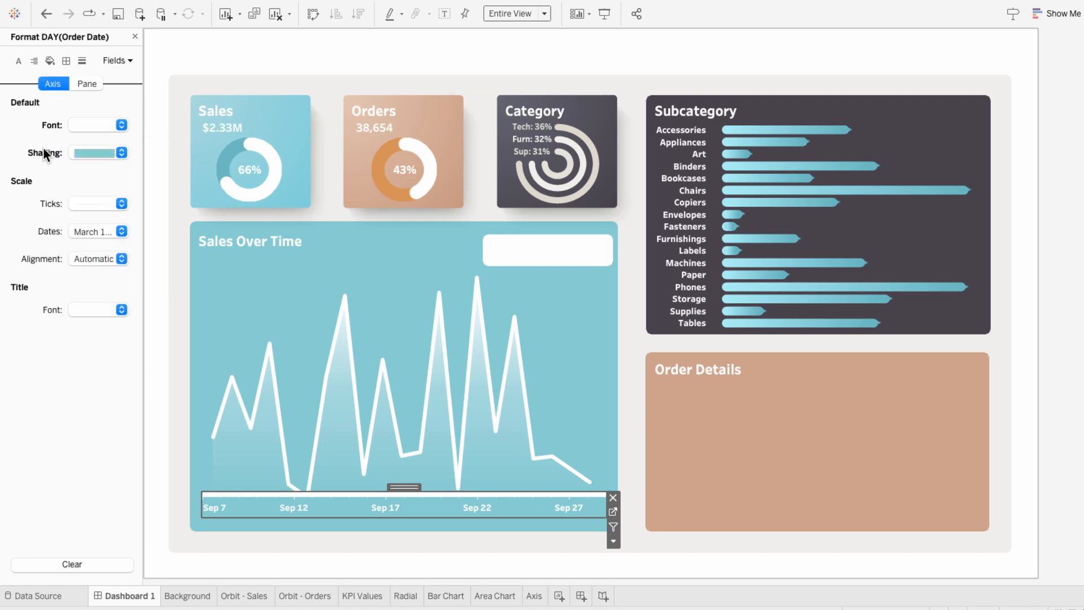
# Set the date axis tick marks to solid white
pyautogui.click(91, 203)
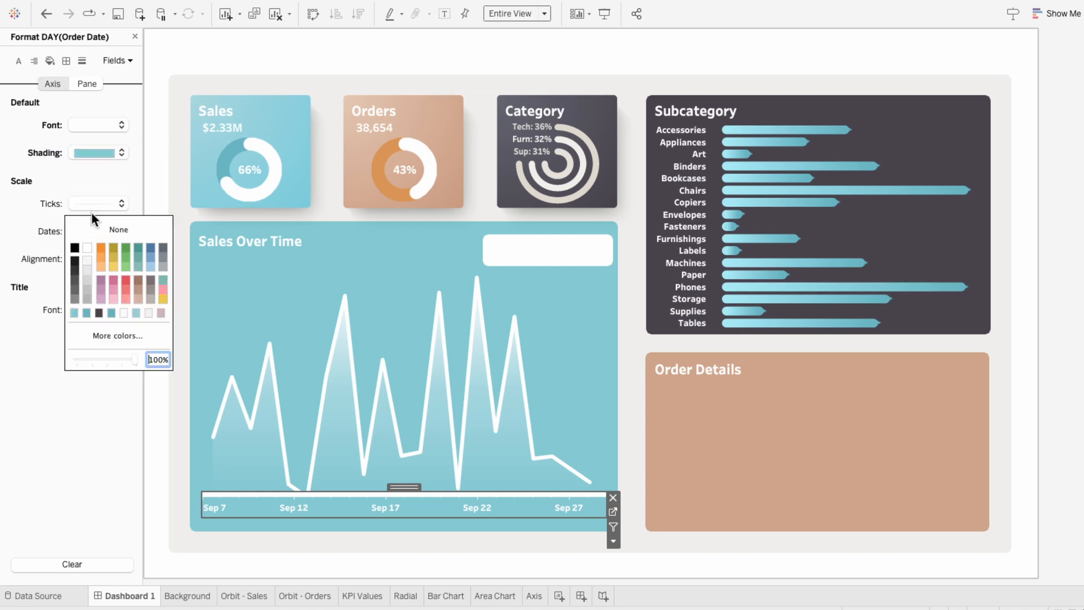
pyautogui.click(88, 246)
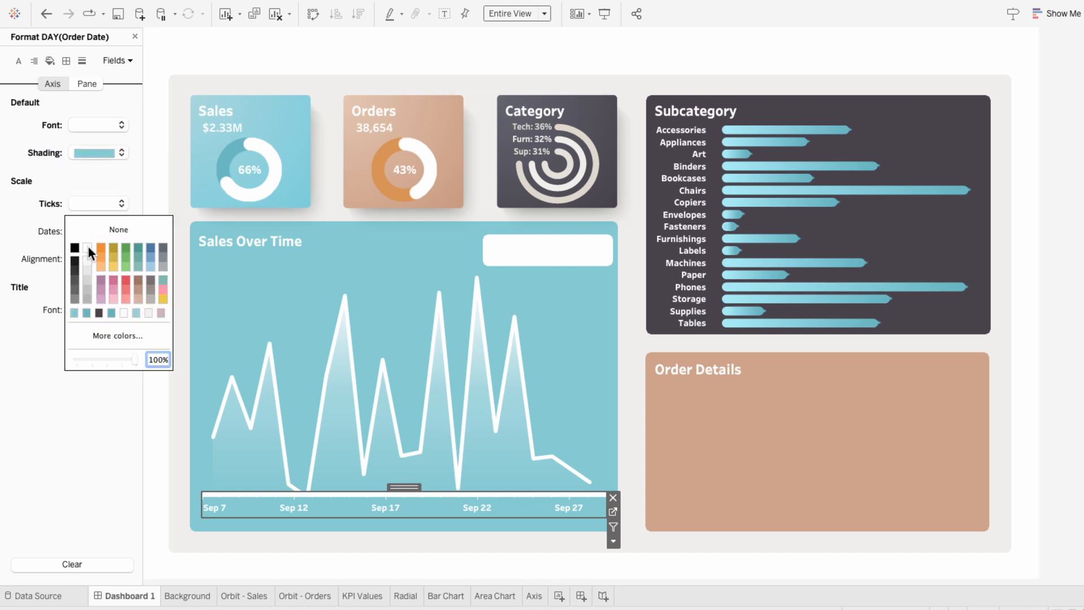
pyautogui.click(44, 237)
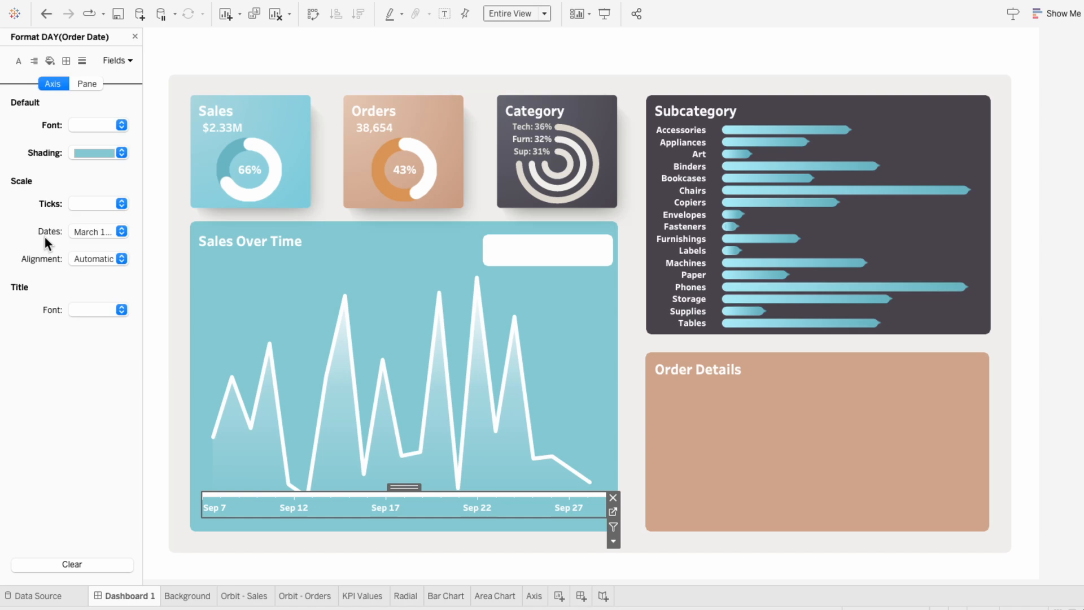
# Set the Axis sheet's worksheet shading to None and nudge the sheet down to line up with the area chart's base
pyautogui.rightClick(392, 493)
pyautogui.click(432, 416)
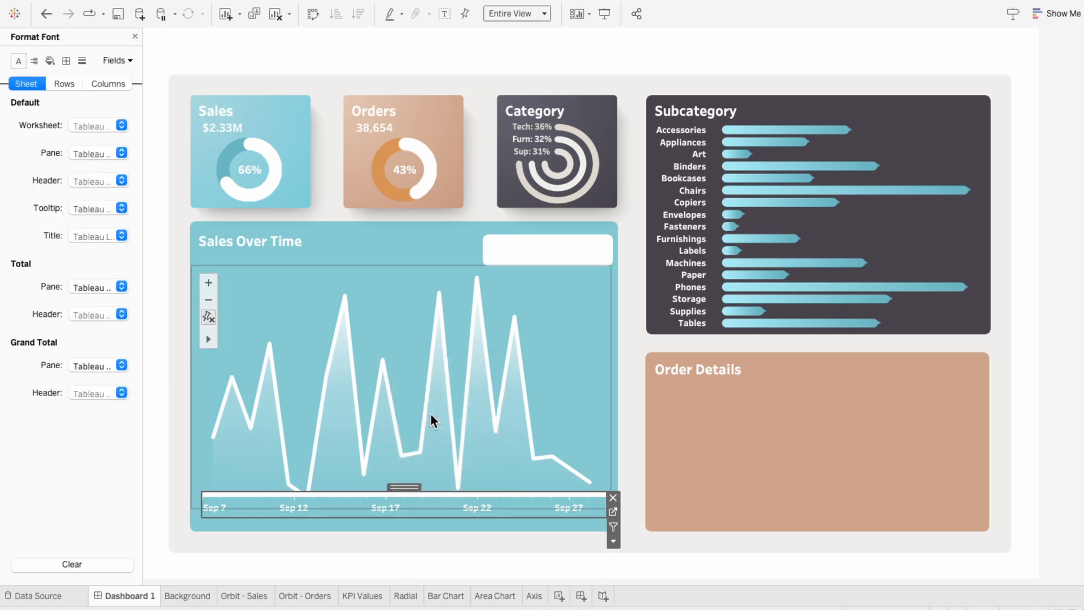
pyautogui.click(51, 59)
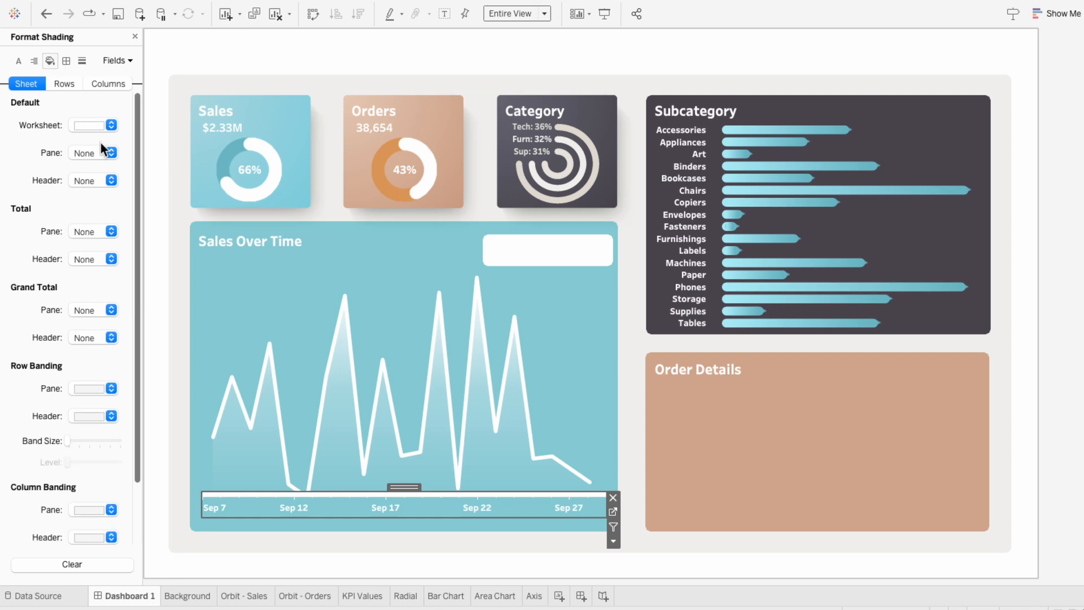
pyautogui.click(101, 126)
pyautogui.click(100, 142)
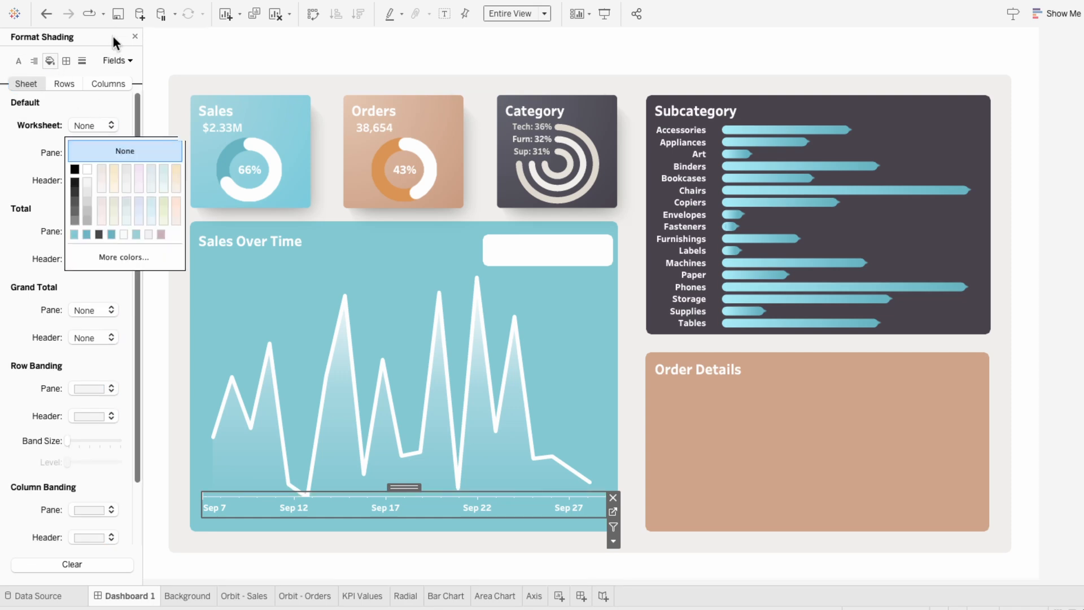
pyautogui.click(135, 36)
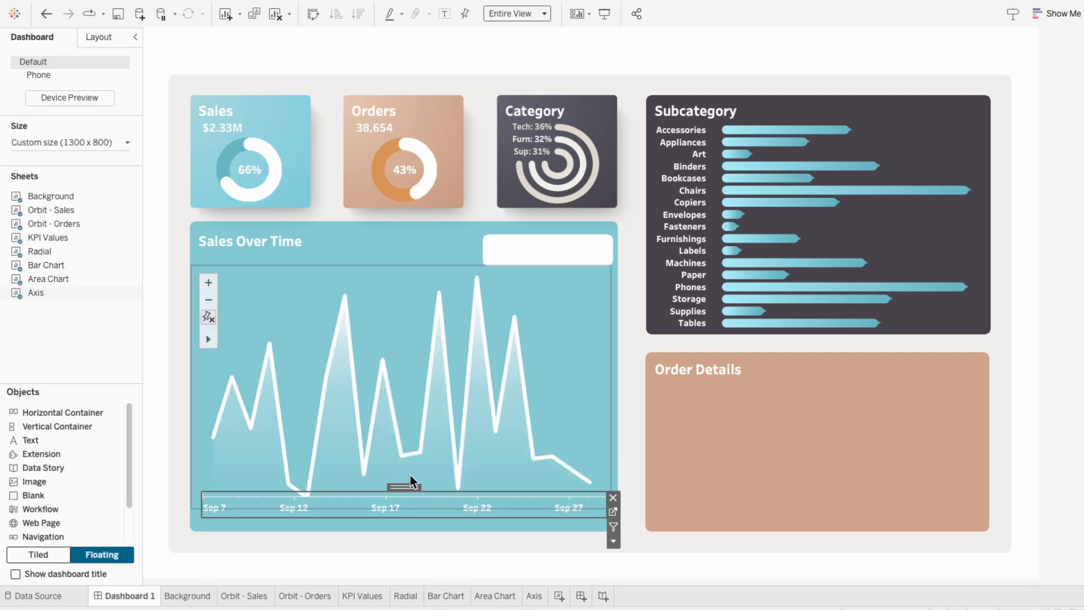
pyautogui.moveTo(412, 491); pyautogui.dragTo(413, 493)
pyautogui.click(433, 581)
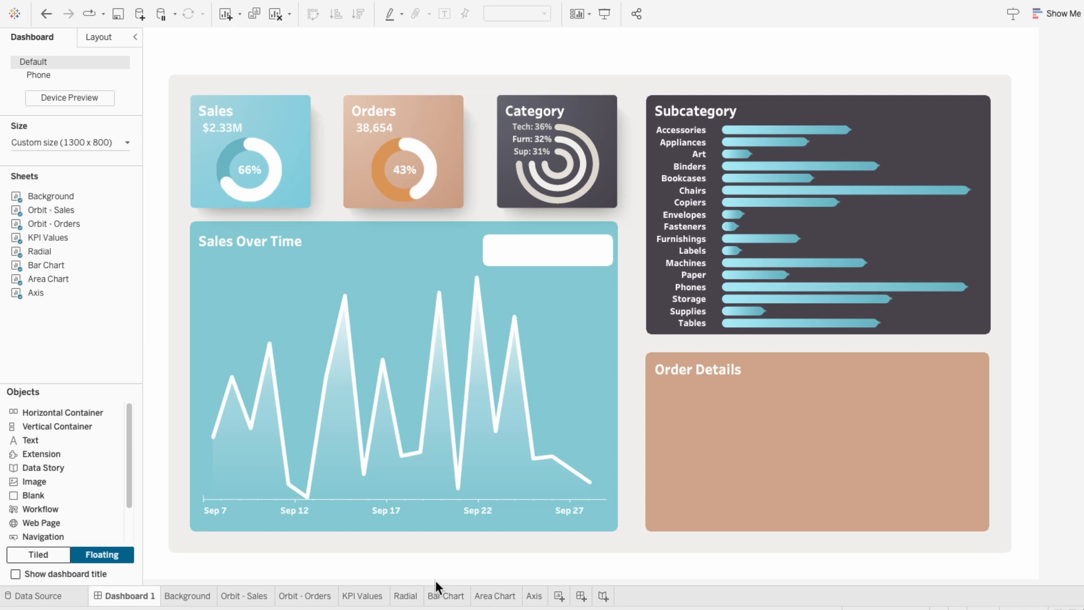
# Duplicate the Area Chart sheet as "Area Chart - Markers" and remove Reversed Metric from the copy's rows
pyautogui.click(496, 599)
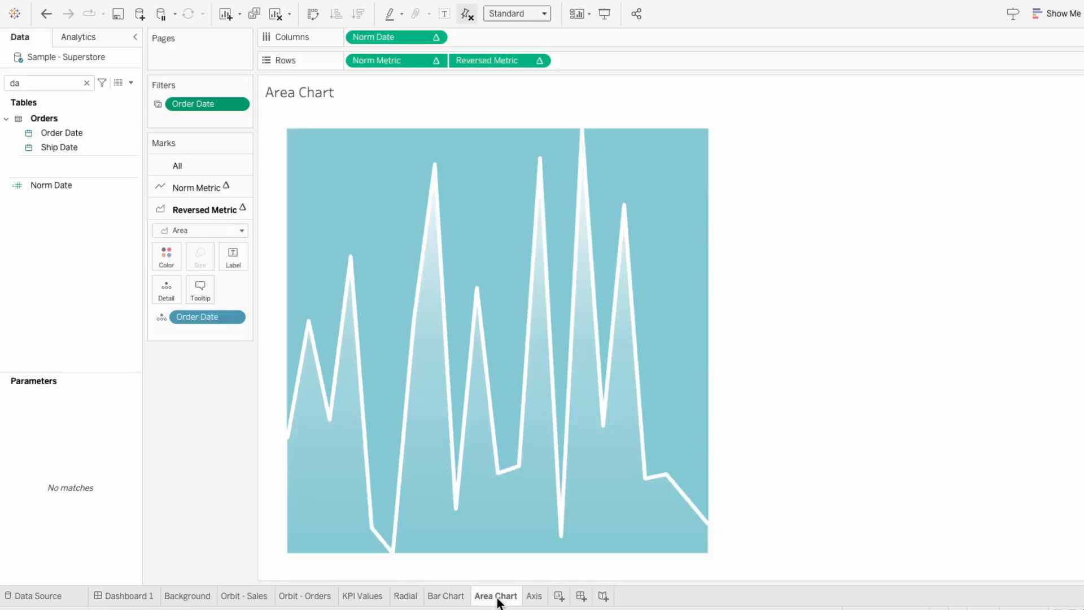
pyautogui.rightClick(498, 599)
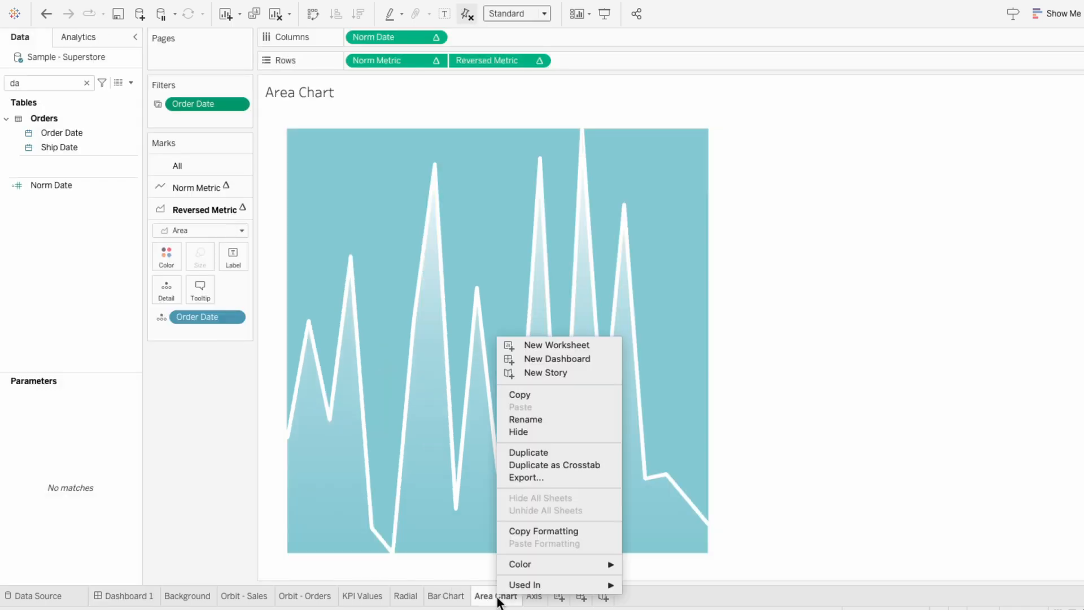
pyautogui.click(539, 452)
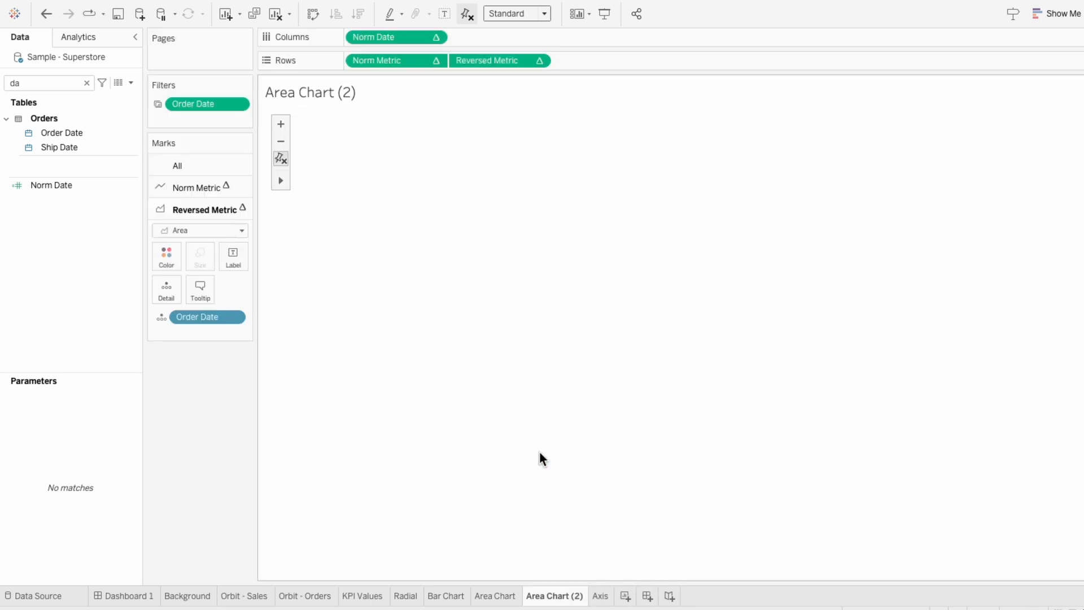
pyautogui.doubleClick(579, 601)
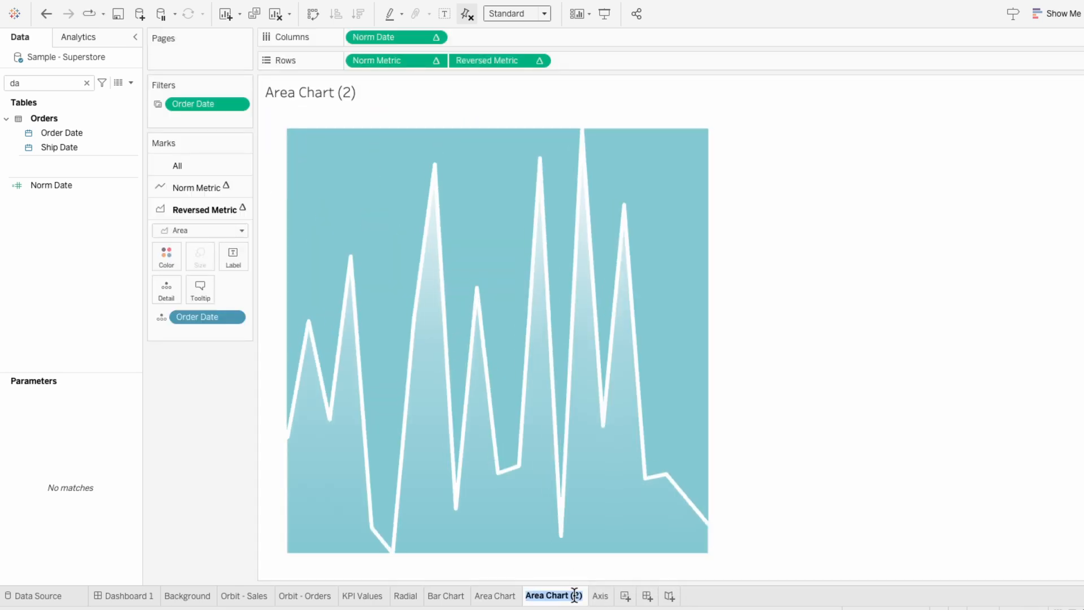
pyautogui.press('End')
pyautogui.press('BackSpace')
pyautogui.press('BackSpace')
pyautogui.press('BackSpace')
pyautogui.write('- Markers')
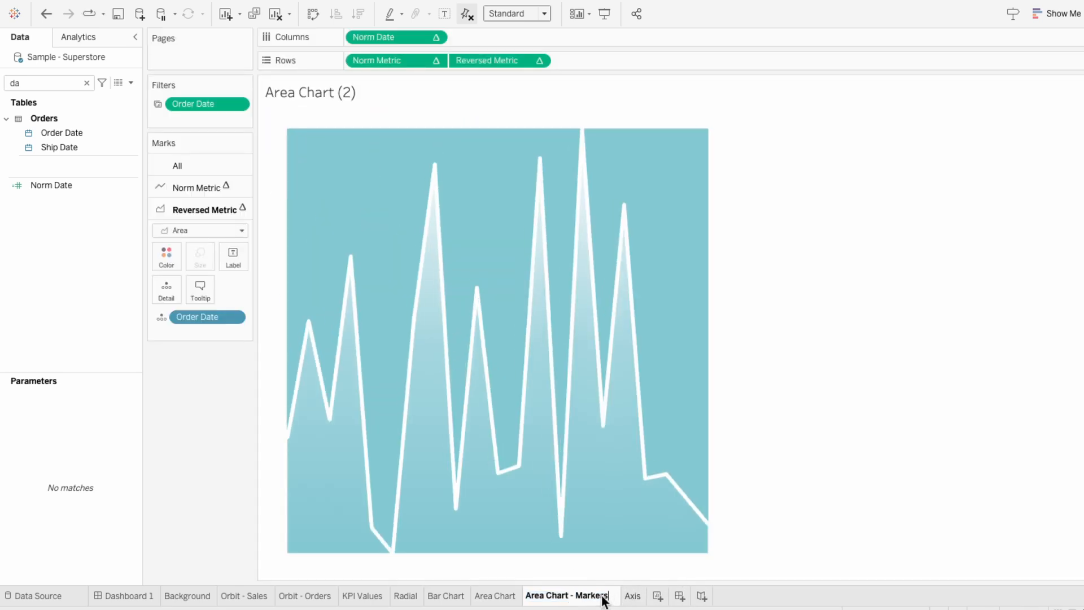
pyautogui.press('Return')
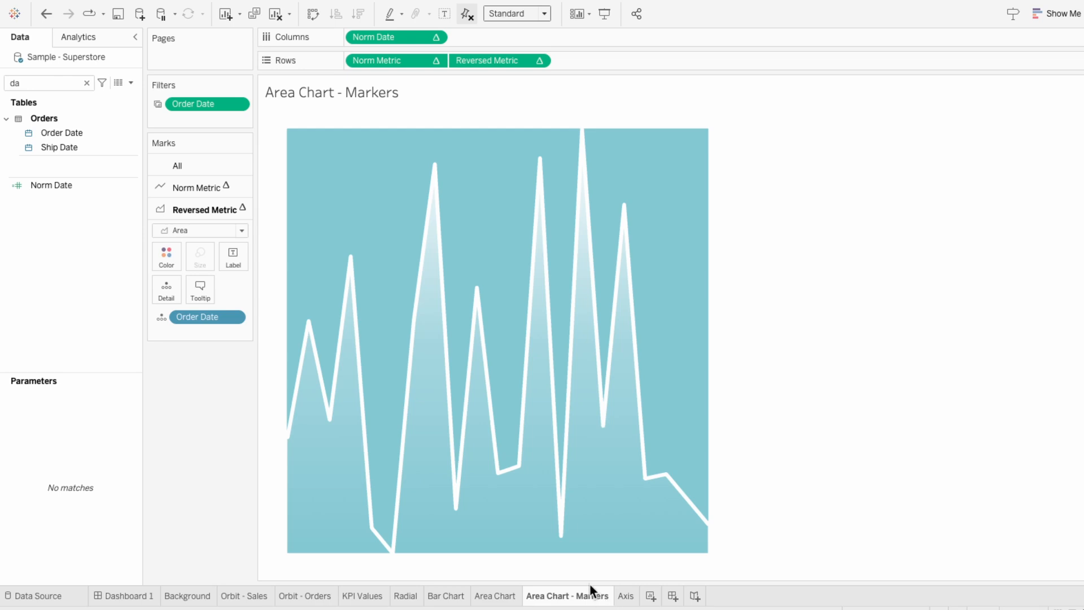
pyautogui.click(503, 59)
pyautogui.press('Delete')
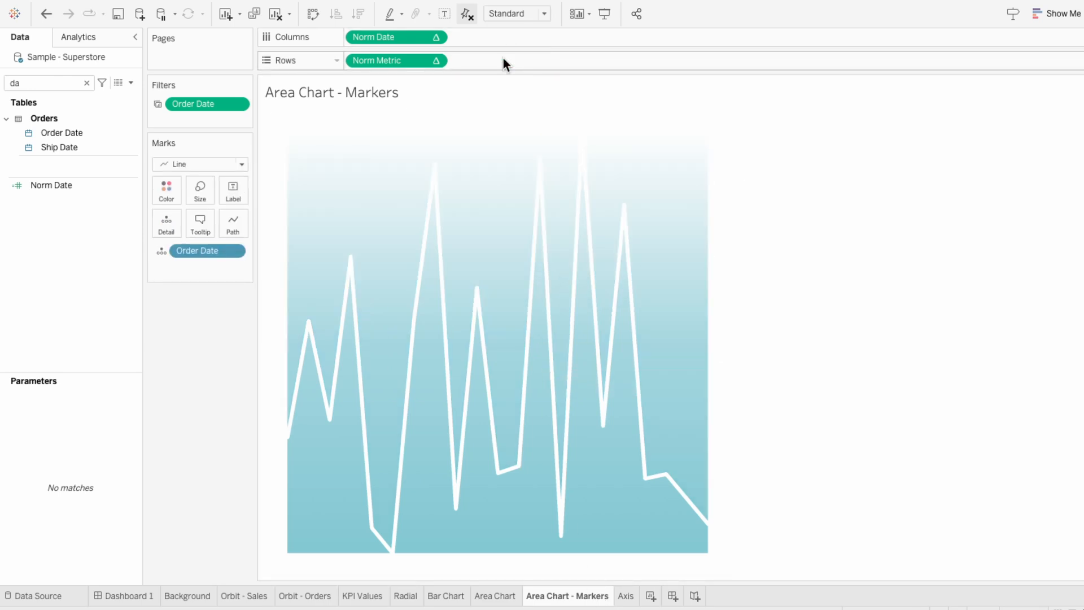
# Duplicate the Norm Date calculated field and rename the copy "Norm Date - Marker", keeping its formula
pyautogui.click(76, 185)
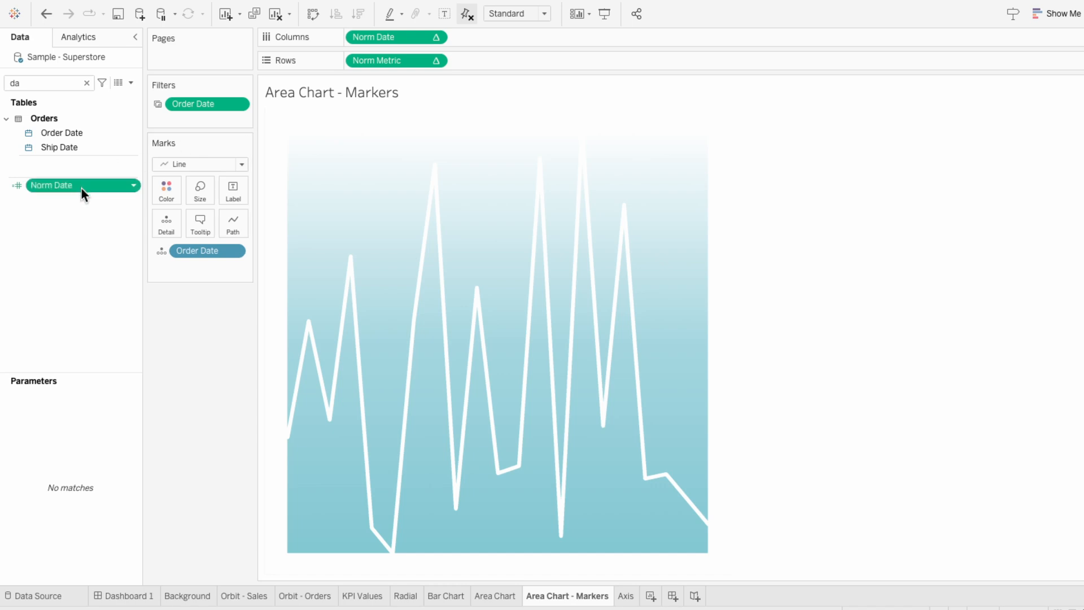
pyautogui.rightClick(81, 191)
pyautogui.click(107, 260)
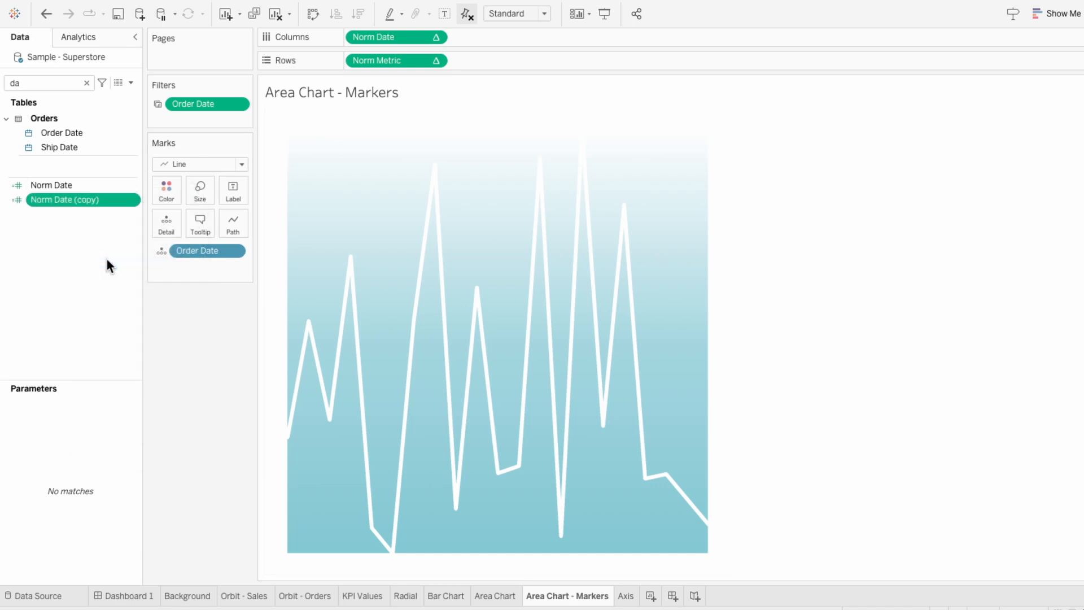
pyautogui.rightClick(95, 203)
pyautogui.click(111, 257)
pyautogui.moveTo(339, 186); pyautogui.dragTo(483, 189)
pyautogui.write('- Marker')
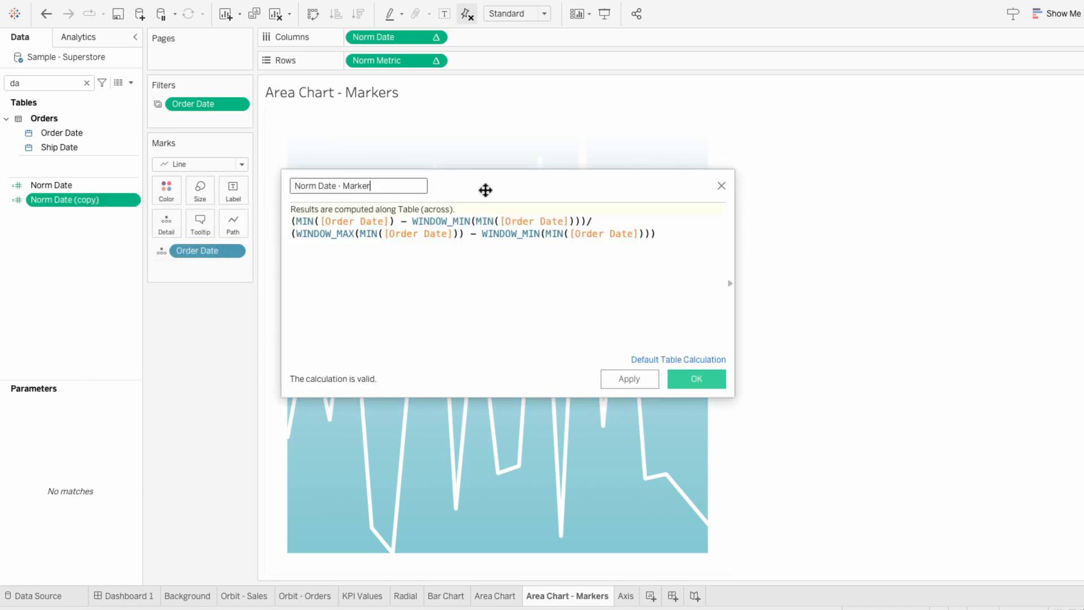
pyautogui.click(699, 379)
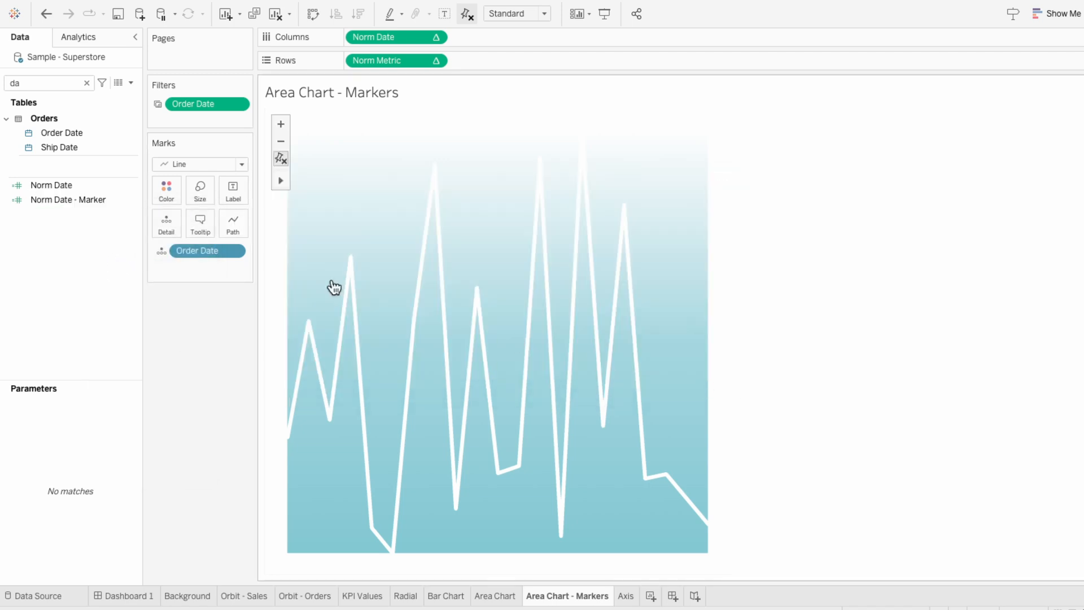
# Replace Norm Date in the columns with two Norm Date - Marker fields and compute both using Order Date
pyautogui.moveTo(87, 203)
pyautogui.mouseDown()
pyautogui.moveTo(231, 140)
pyautogui.moveTo(397, 37)
pyautogui.mouseUp()
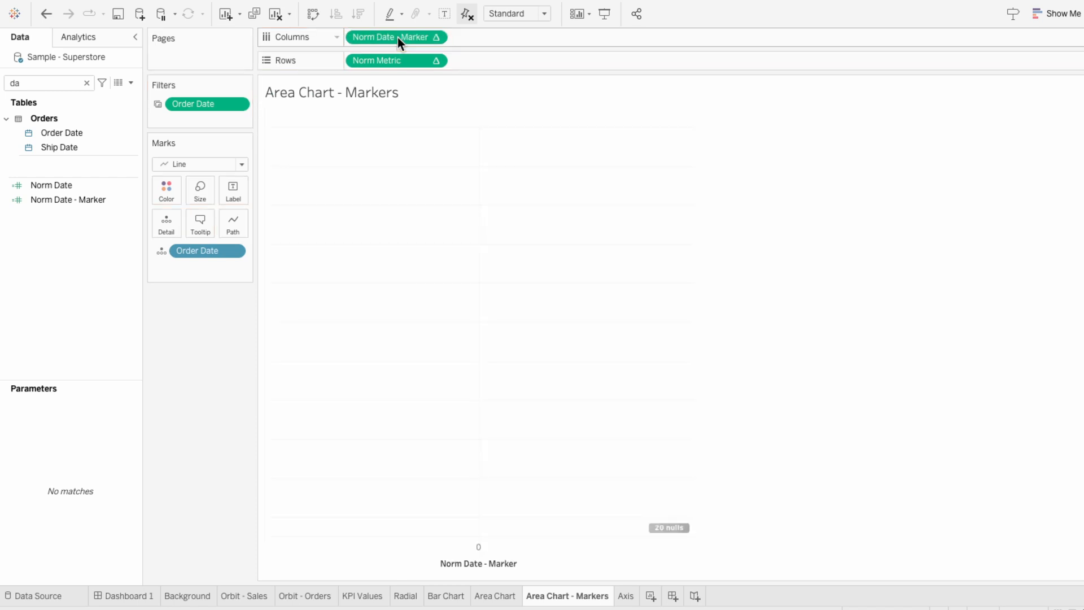
pyautogui.moveTo(99, 201); pyautogui.dragTo(492, 39)
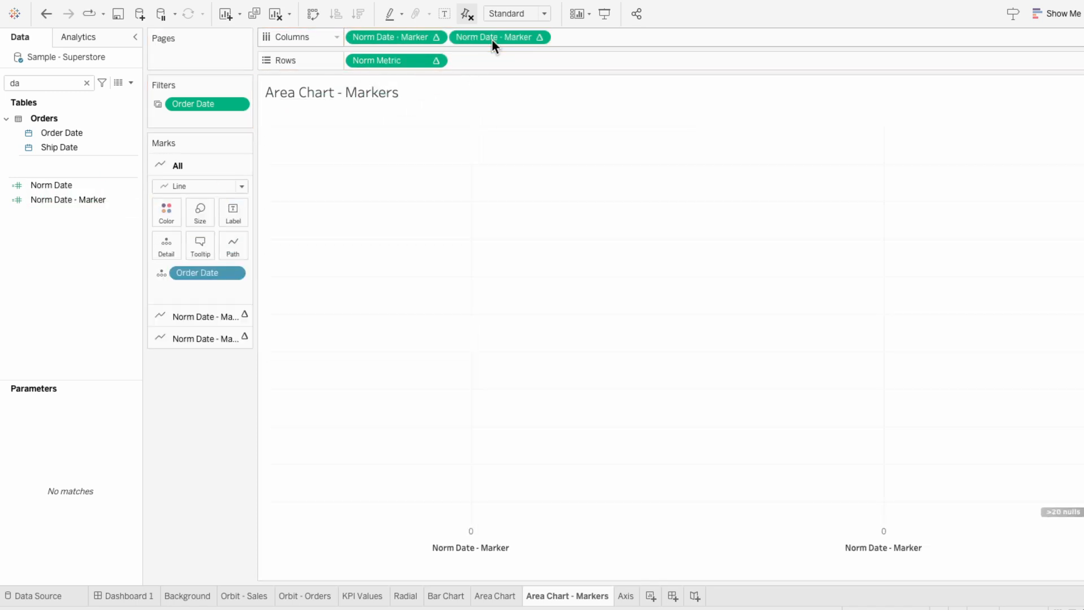
pyautogui.rightClick(408, 38)
pyautogui.moveTo(448, 189)
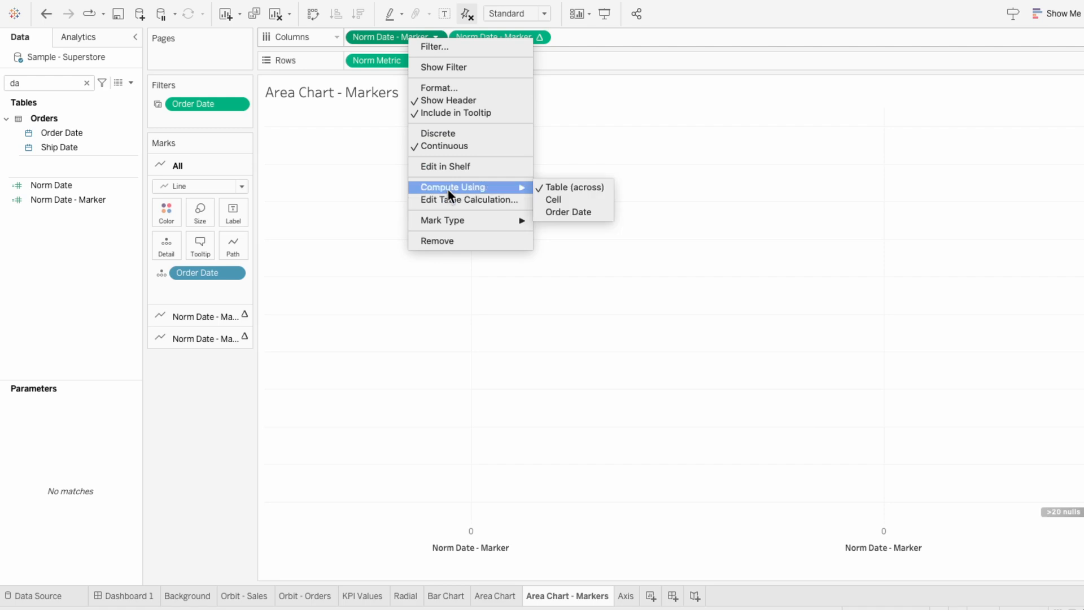
pyautogui.click(580, 212)
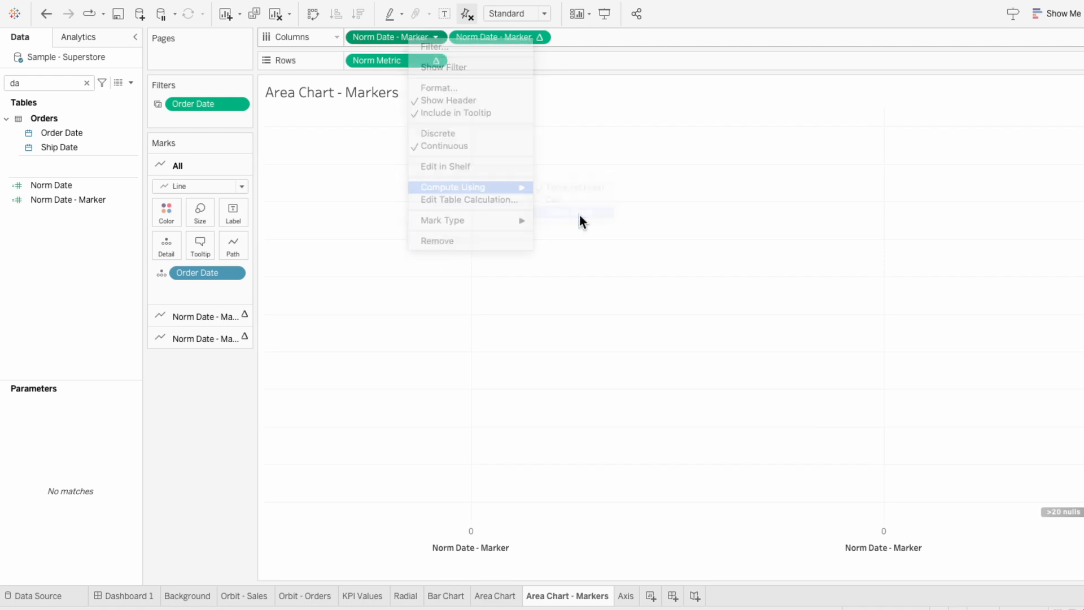
pyautogui.rightClick(504, 39)
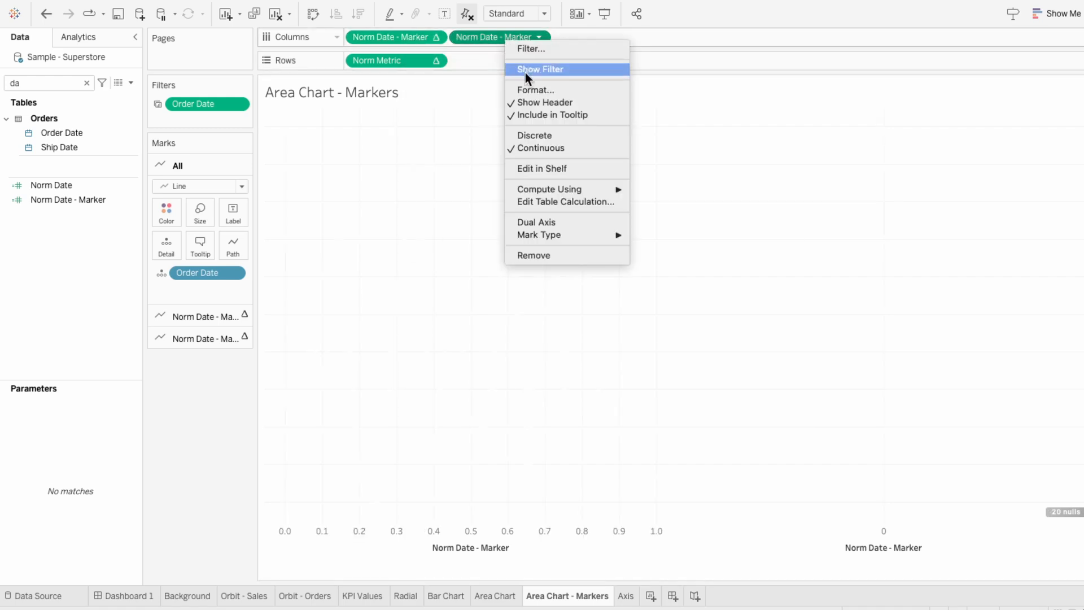
pyautogui.moveTo(544, 189)
pyautogui.click(654, 215)
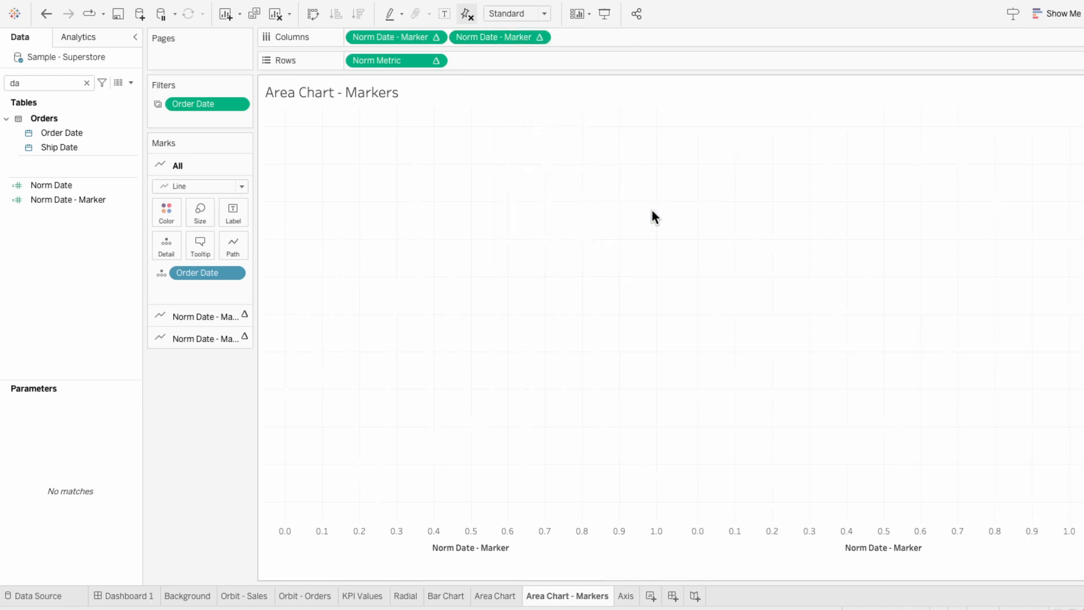
# Make the second Norm Date - Marker field a dual axis and set the first field's marks to light teal circles
pyautogui.rightClick(515, 40)
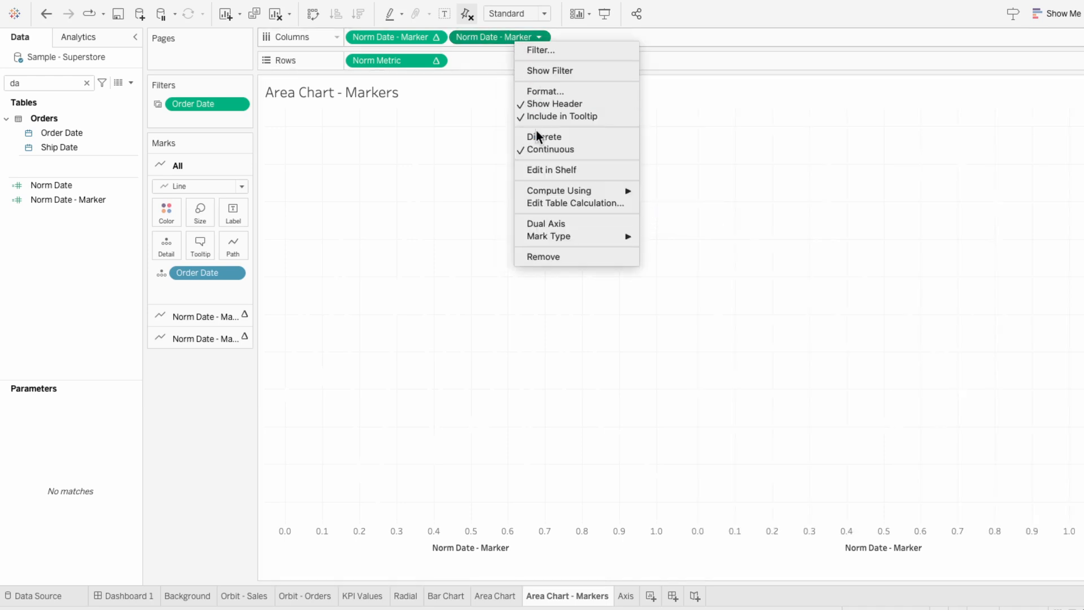
pyautogui.click(544, 224)
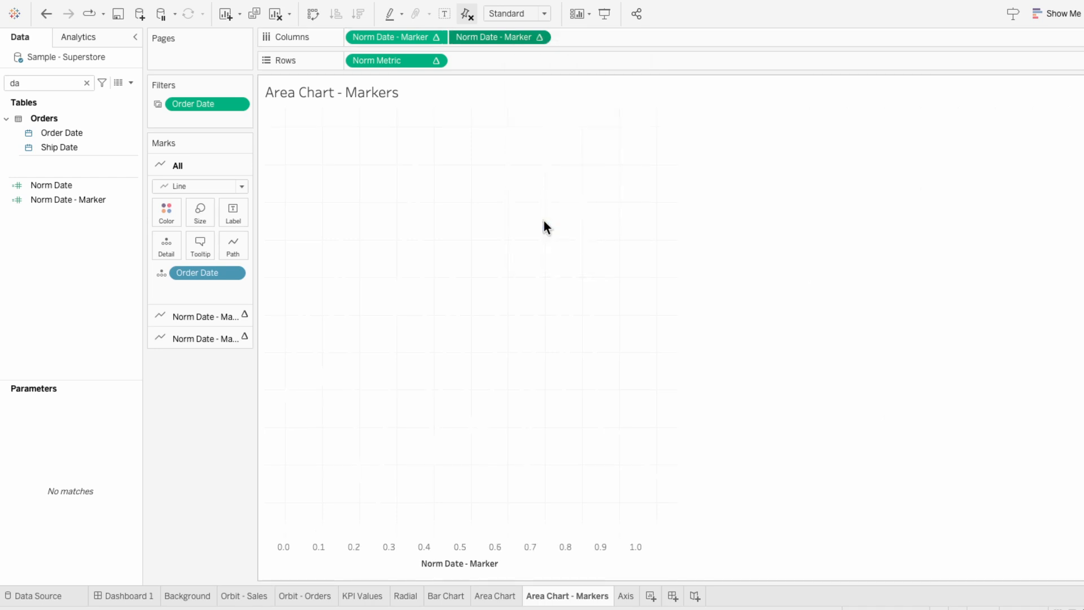
pyautogui.click(198, 315)
pyautogui.click(200, 207)
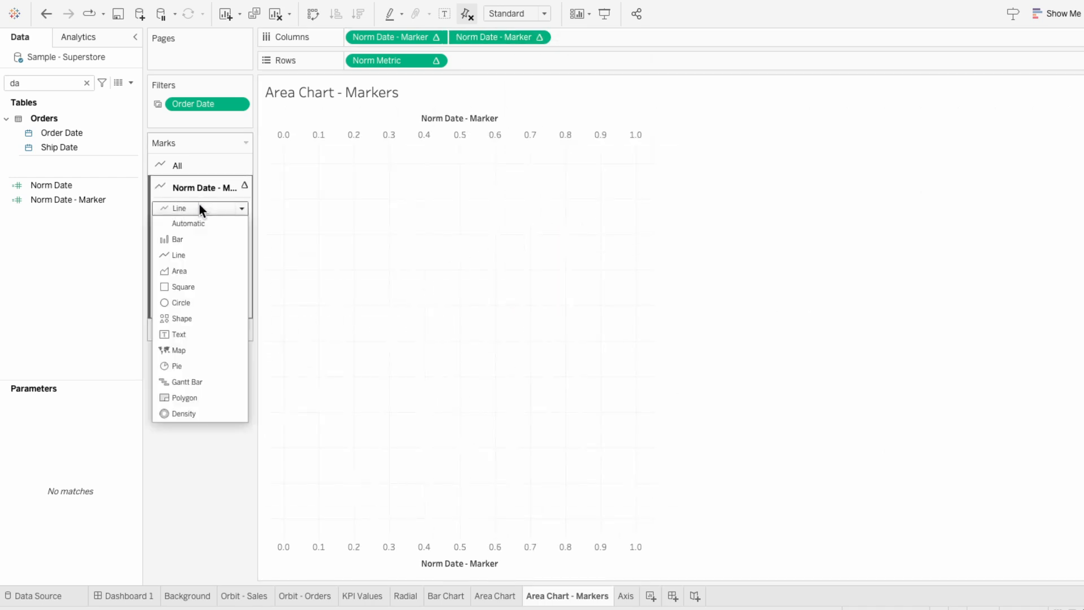
pyautogui.click(201, 302)
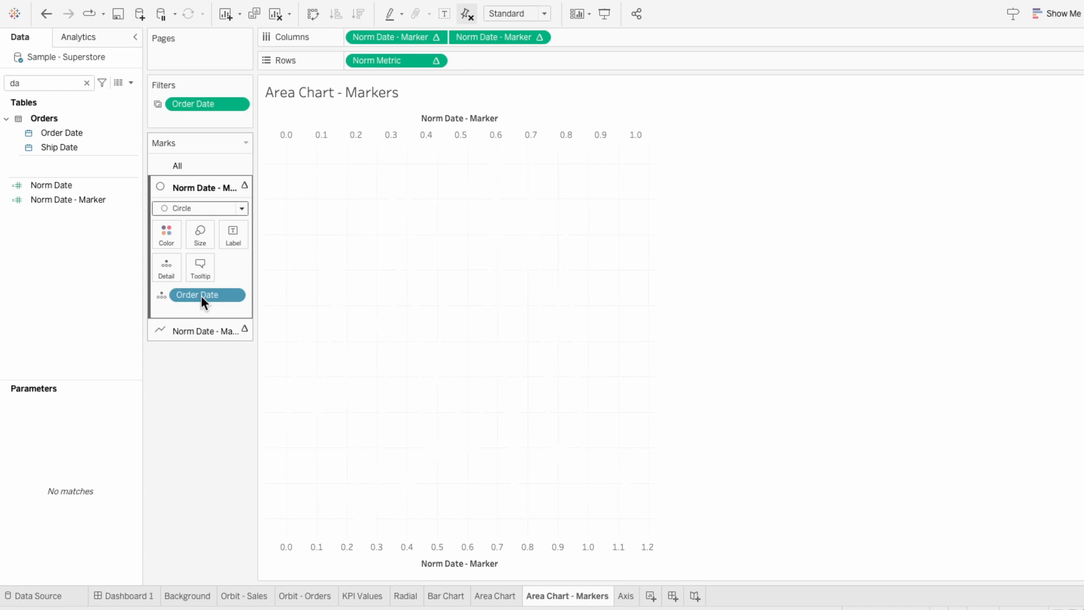
pyautogui.click(172, 236)
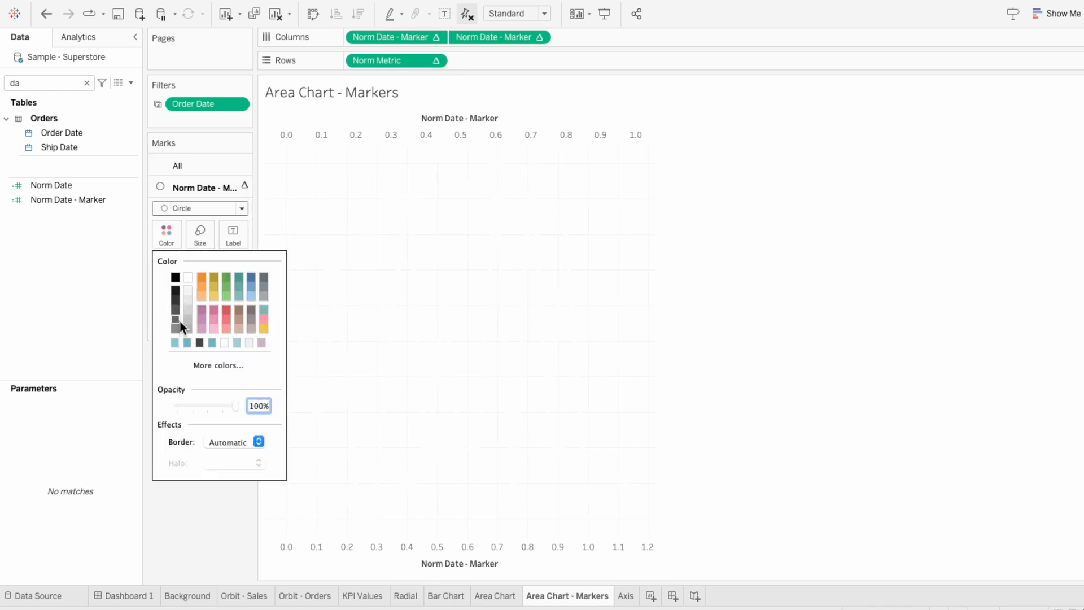
pyautogui.click(175, 342)
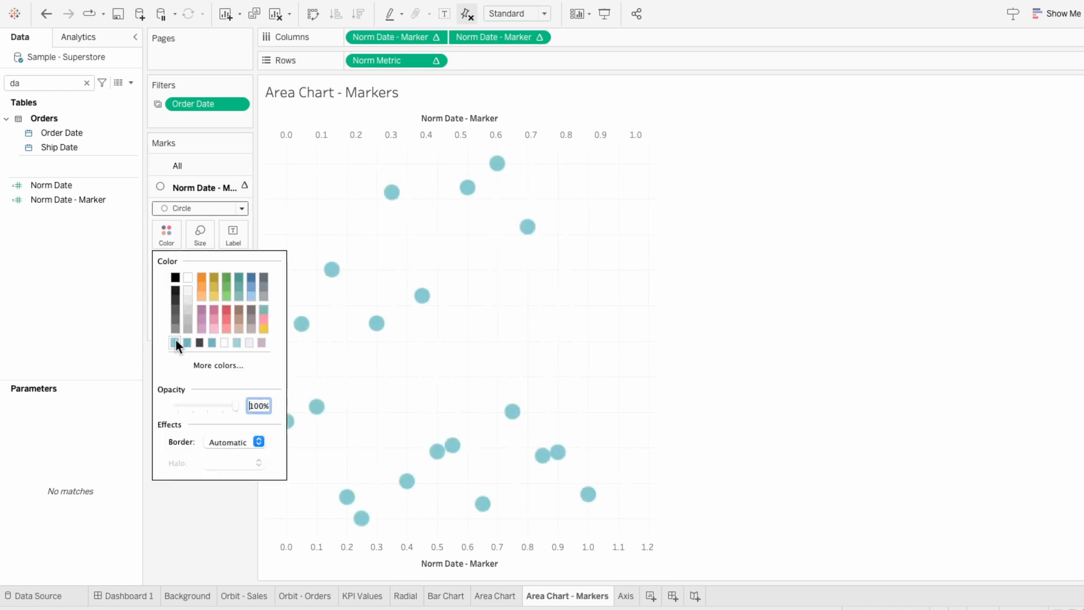
pyautogui.click(175, 236)
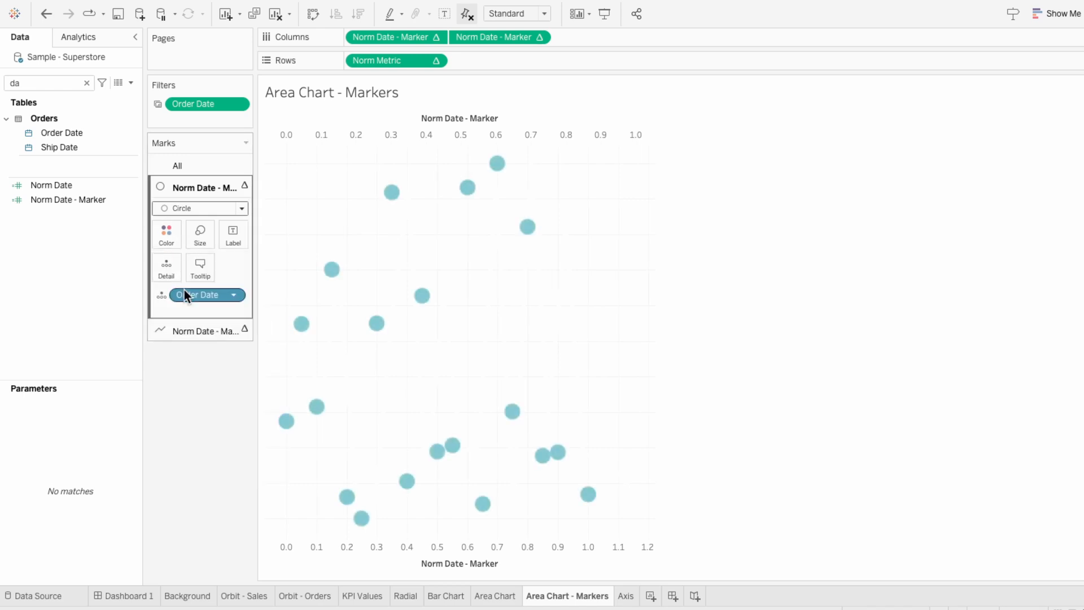
# Change the second Norm Date - Marker field's marks to orange circles slightly larger than the teal ones
pyautogui.click(185, 329)
pyautogui.click(183, 234)
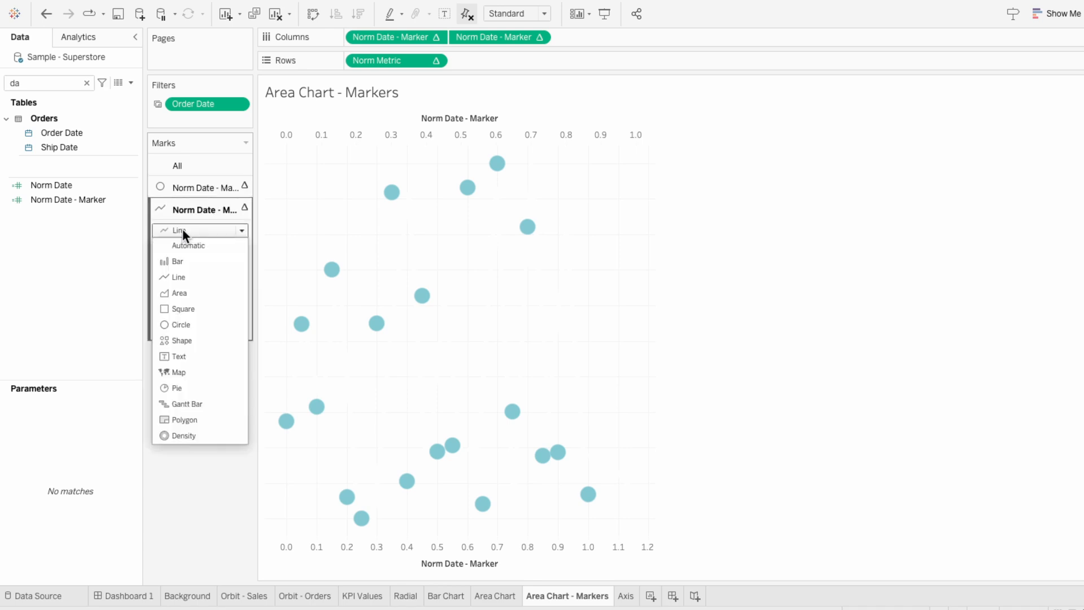
pyautogui.click(184, 323)
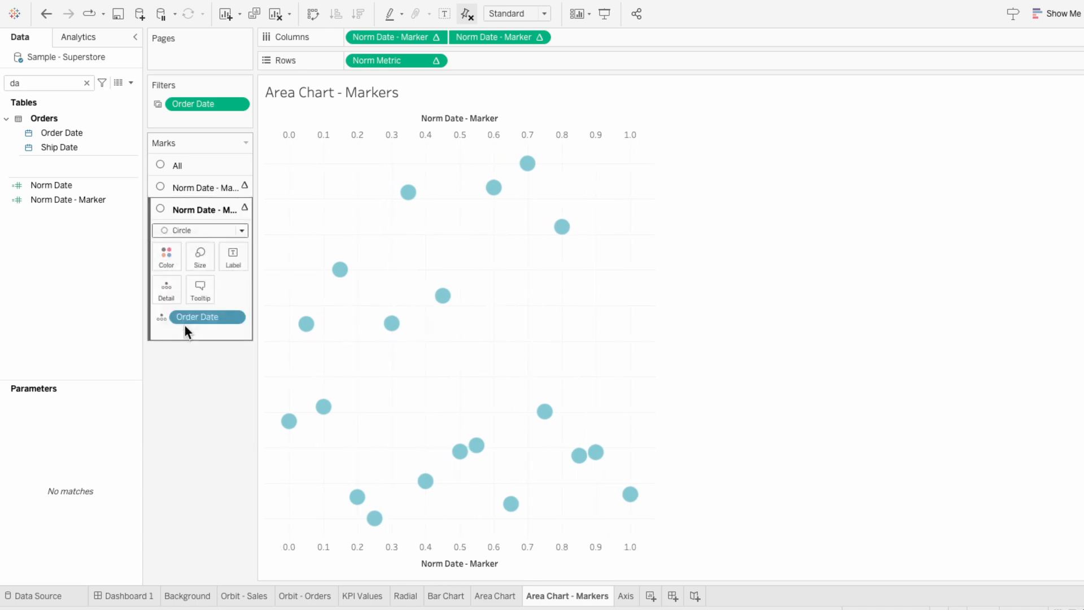
pyautogui.click(177, 255)
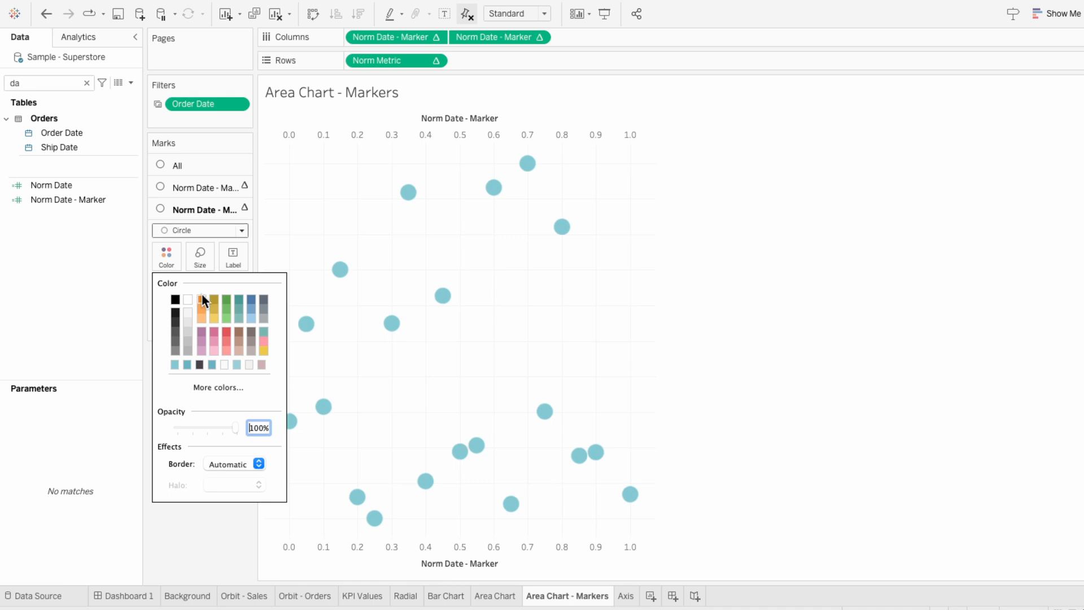
pyautogui.click(201, 264)
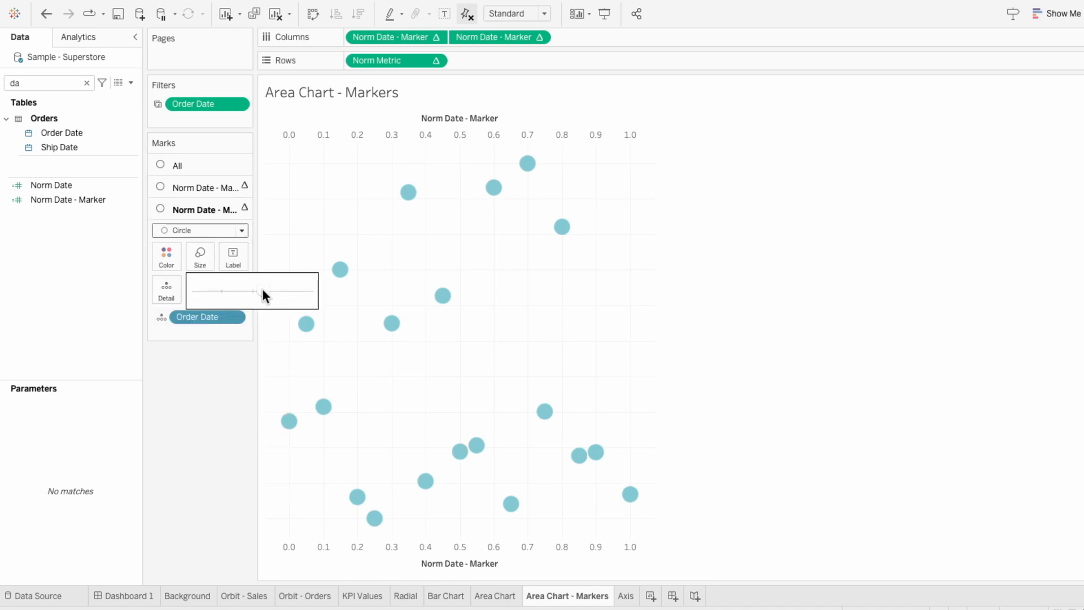
pyautogui.moveTo(263, 290); pyautogui.dragTo(259, 289)
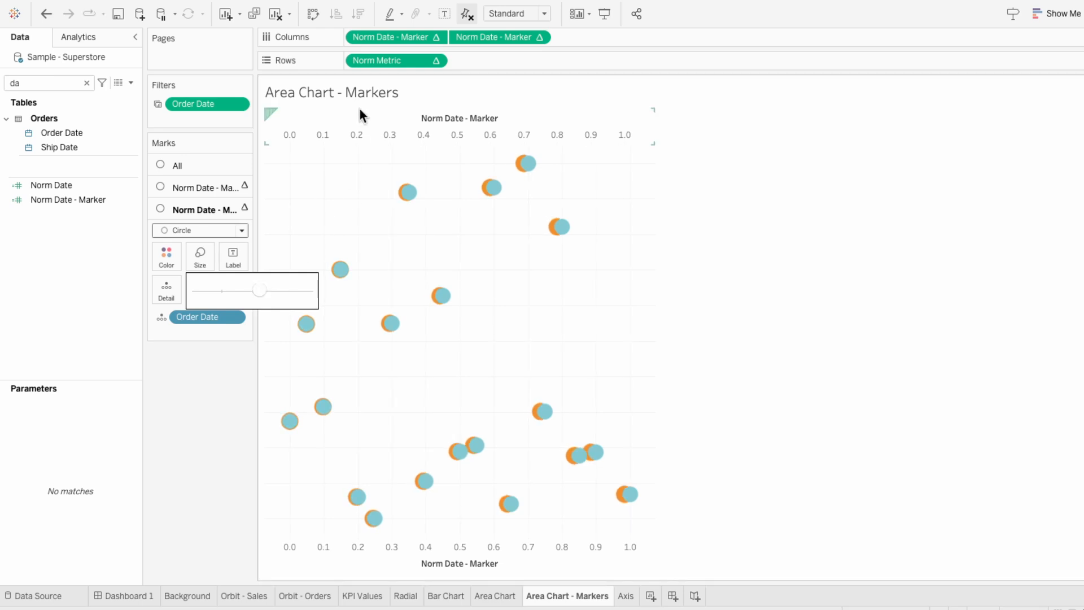
# Synchronize the two Norm Date - Marker axes and recolor the second field's circles white, enlarging them slightly to form outlines
pyautogui.rightClick(339, 131)
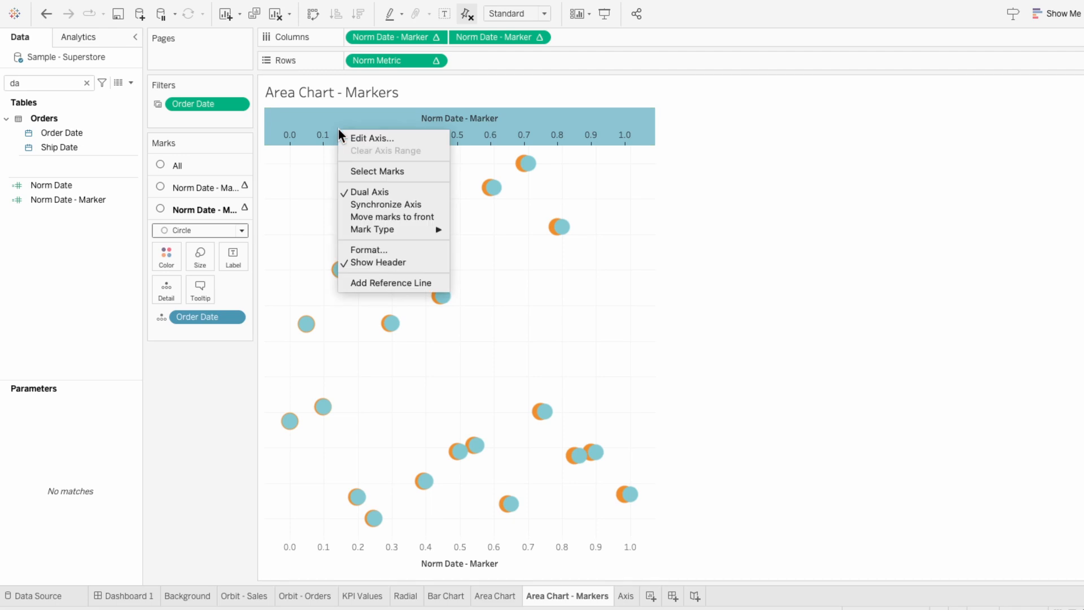
pyautogui.click(360, 209)
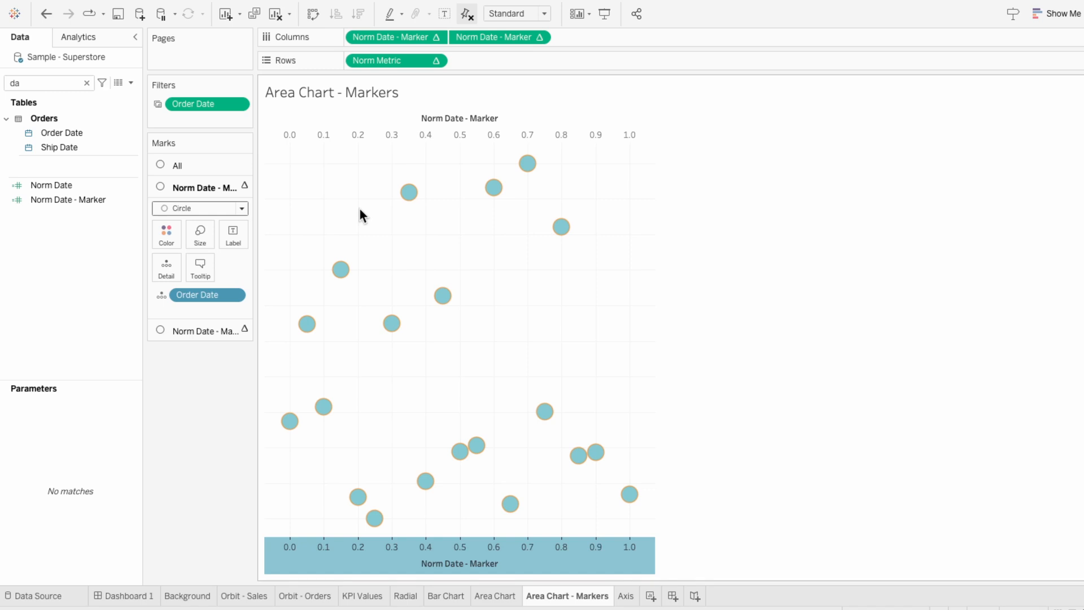
pyautogui.click(178, 331)
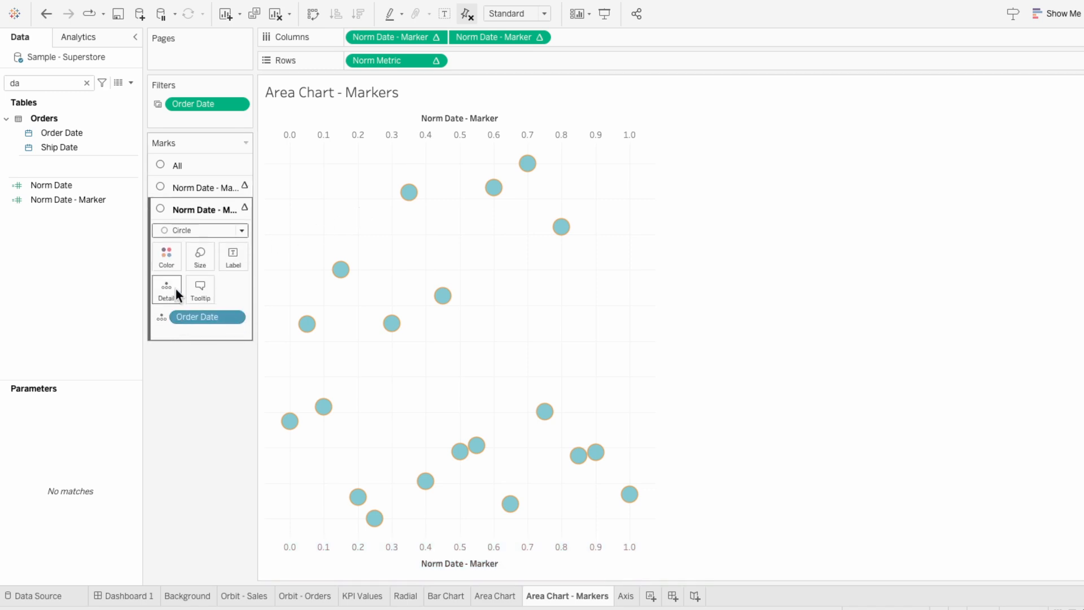
pyautogui.click(171, 253)
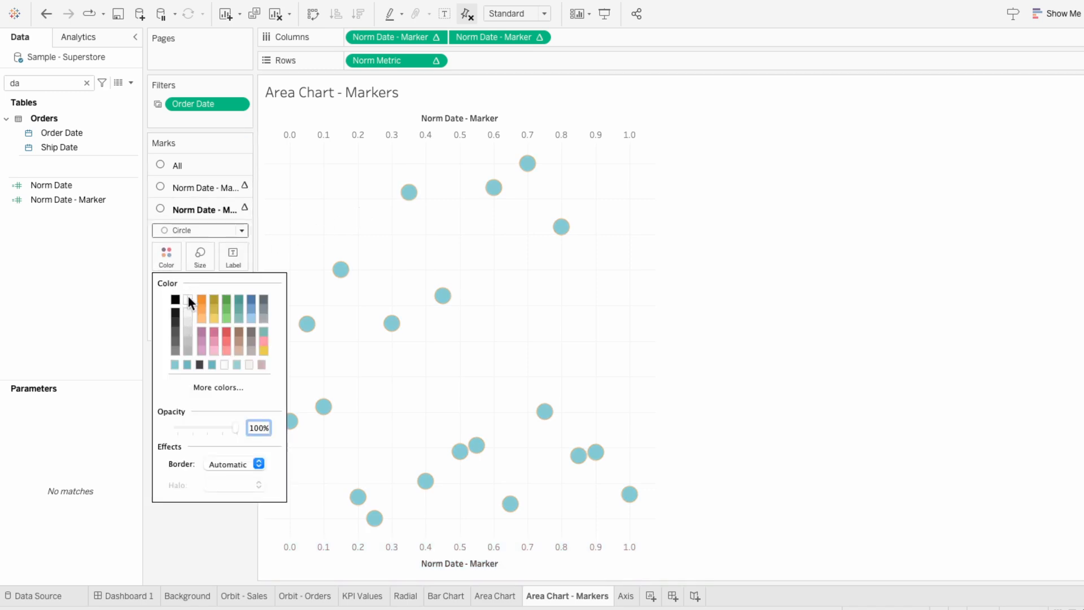
pyautogui.click(198, 261)
pyautogui.moveTo(257, 289); pyautogui.dragTo(261, 289)
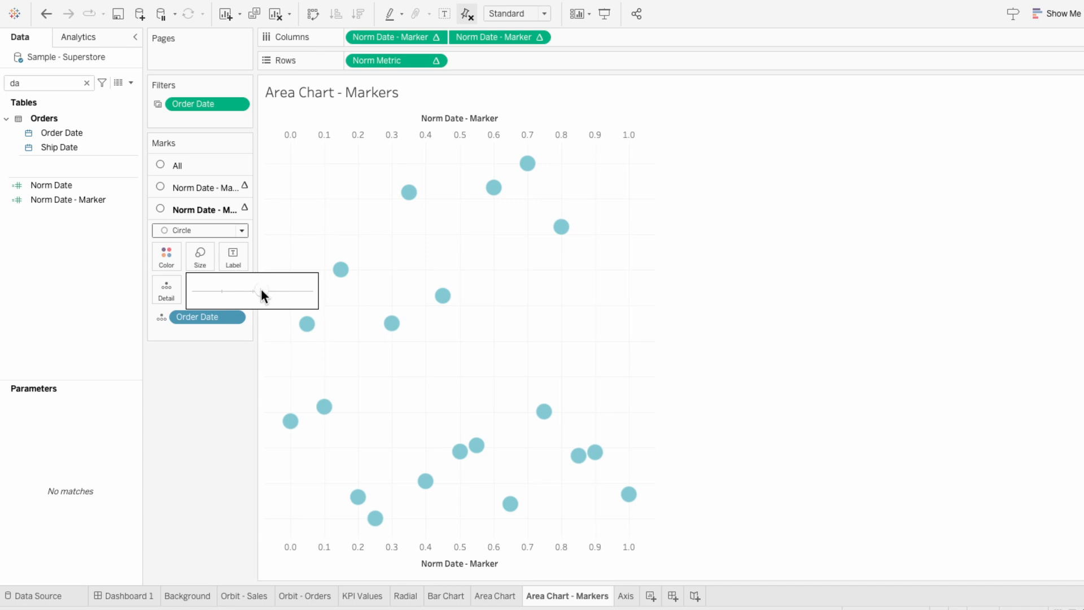
# Hide the headers of both Norm Date - Marker axes on the markers sheet
pyautogui.click(354, 131)
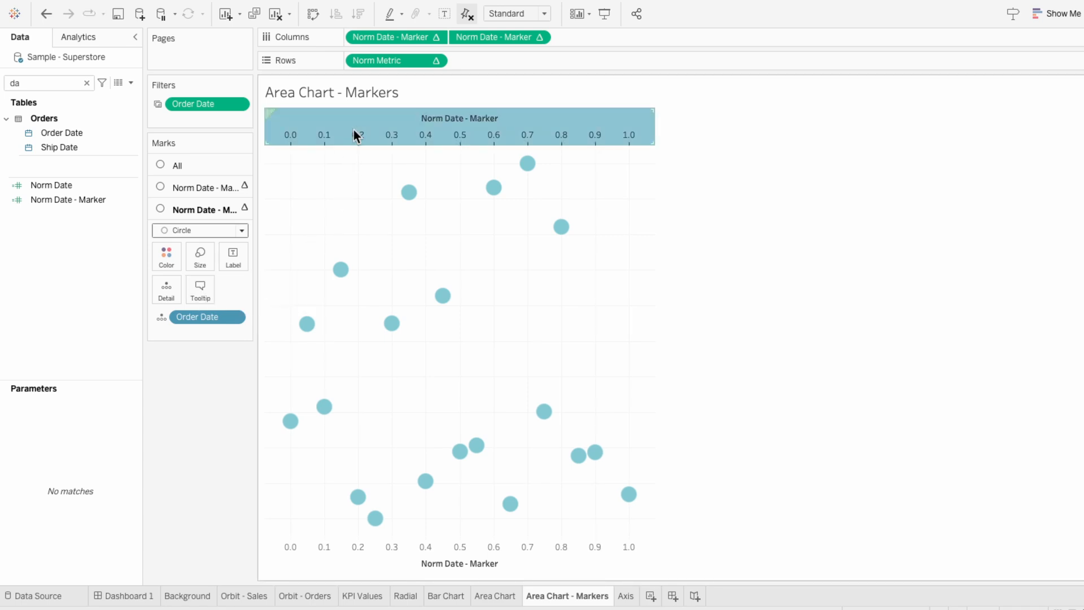
pyautogui.rightClick(353, 130)
pyautogui.click(373, 259)
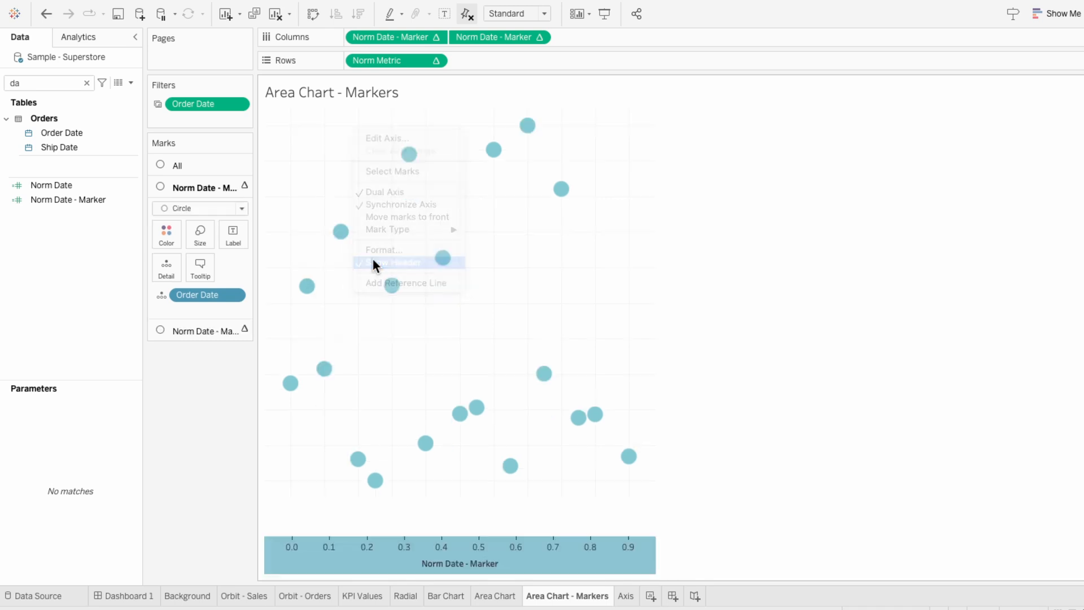
pyautogui.rightClick(360, 549)
pyautogui.click(374, 517)
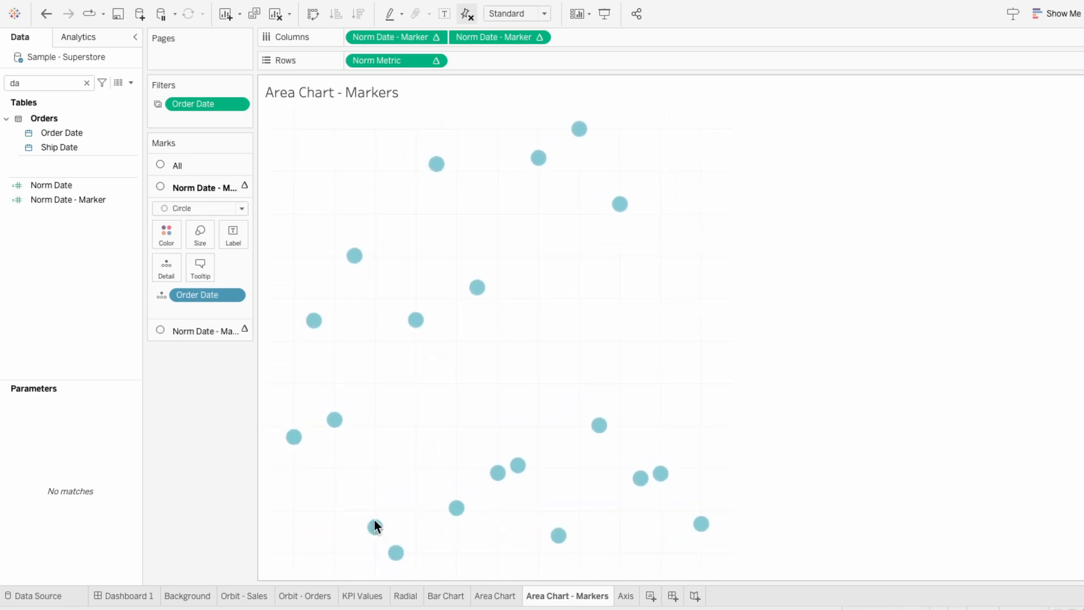
# Set the markers sheet's grid lines to None
pyautogui.rightClick(391, 452)
pyautogui.click(416, 506)
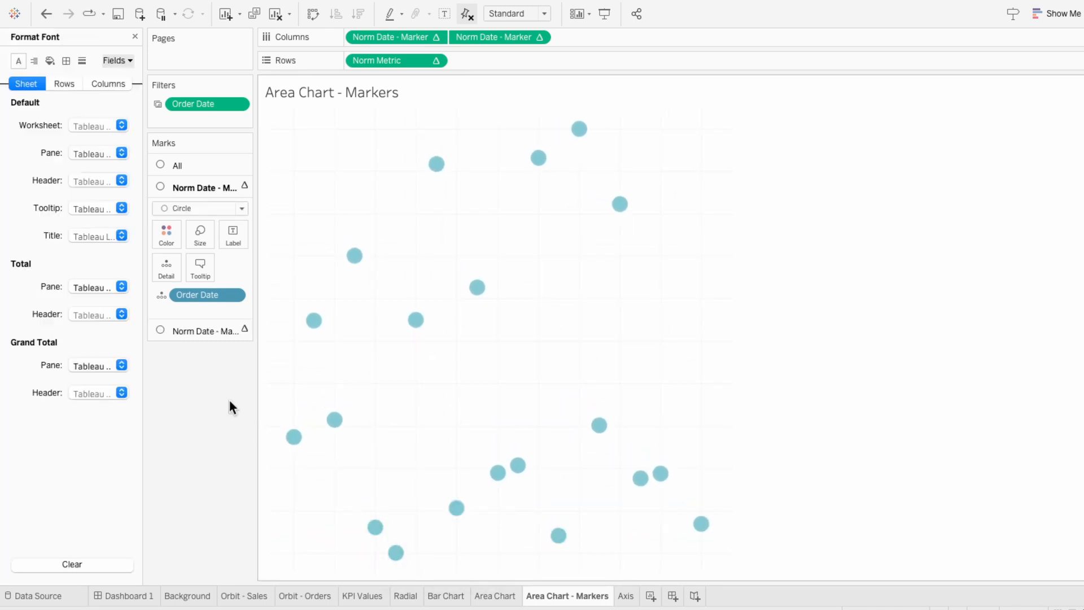
pyautogui.click(82, 61)
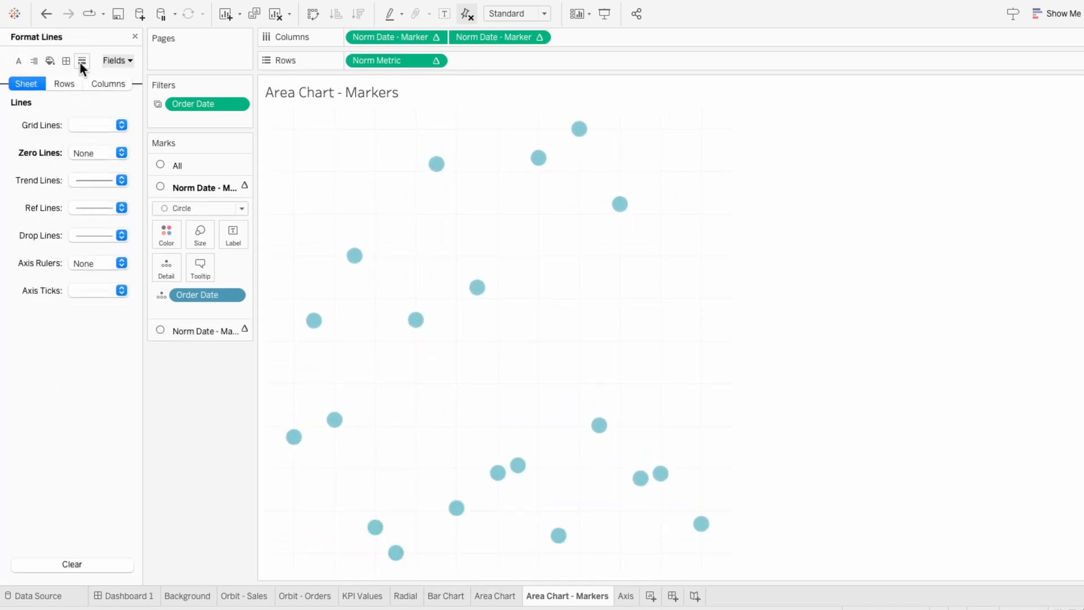
pyautogui.click(88, 124)
pyautogui.click(89, 146)
pyautogui.click(217, 429)
# Float the Area Chart - Markers sheet on Dashboard 1 with its title hidden, resized so its circles sit on the Sales Over Time line
pyautogui.click(135, 597)
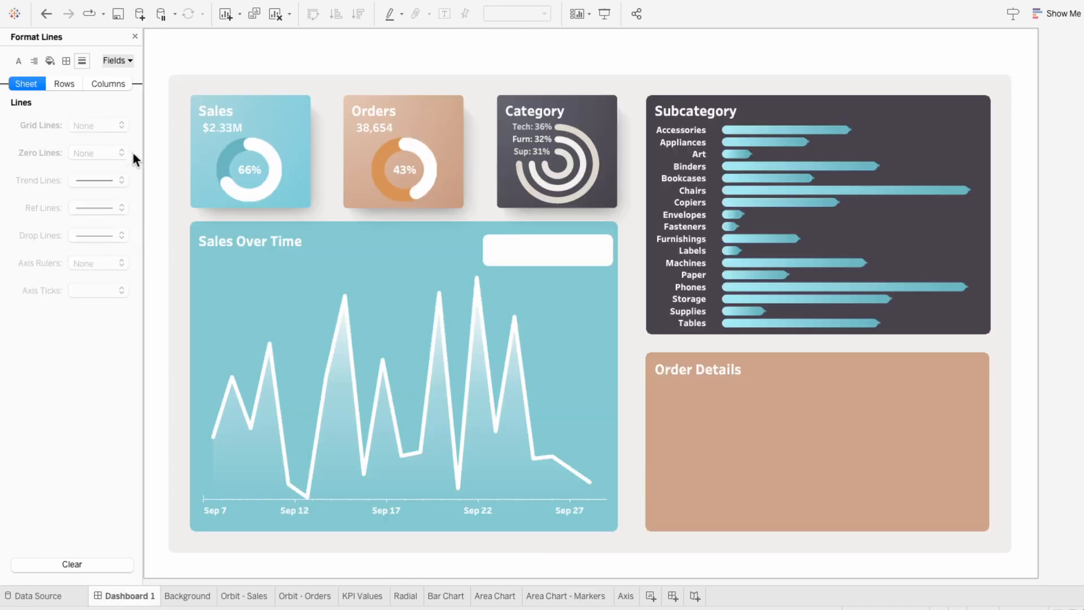
pyautogui.click(135, 37)
pyautogui.moveTo(62, 292); pyautogui.dragTo(194, 282)
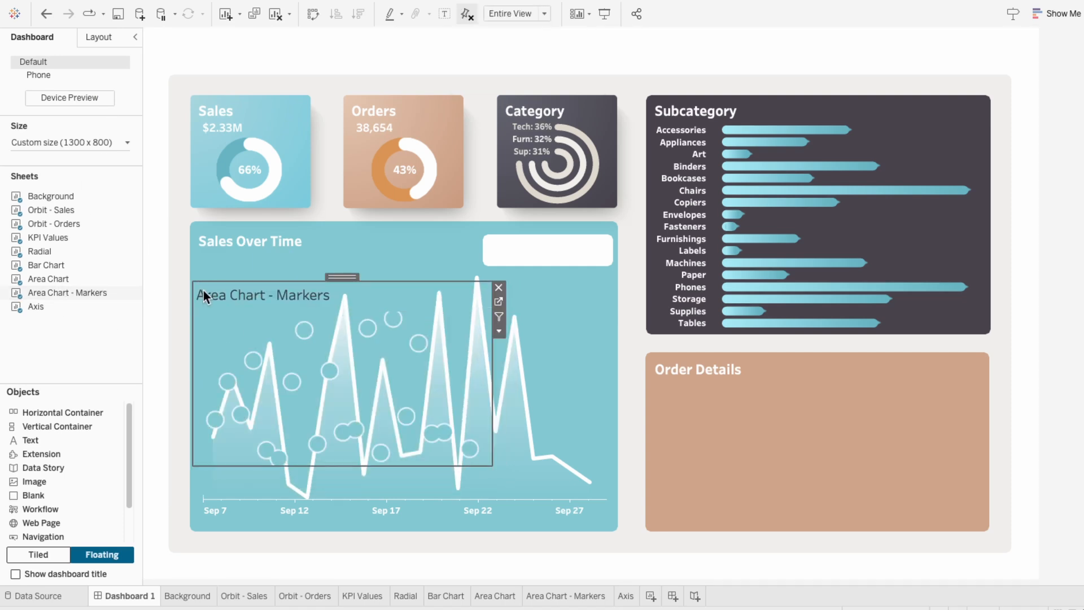
pyautogui.rightClick(204, 290)
pyautogui.click(244, 327)
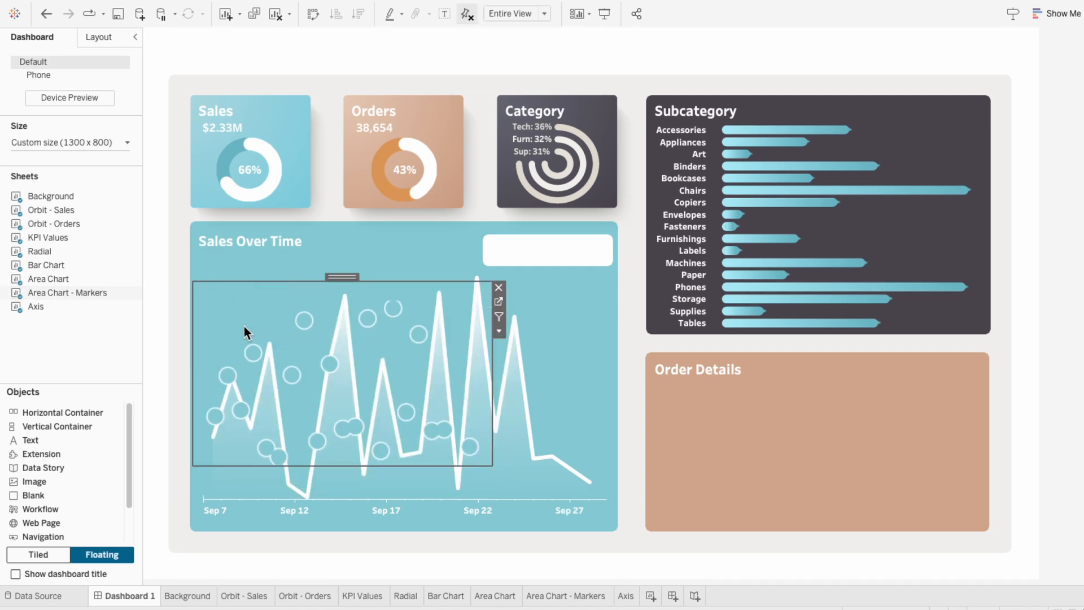
pyautogui.moveTo(614, 501)
pyautogui.mouseDown()
pyautogui.moveTo(431, 265)
pyautogui.moveTo(302, 290)
pyautogui.moveTo(191, 363)
pyautogui.moveTo(194, 373)
pyautogui.moveTo(186, 363)
pyautogui.mouseUp()
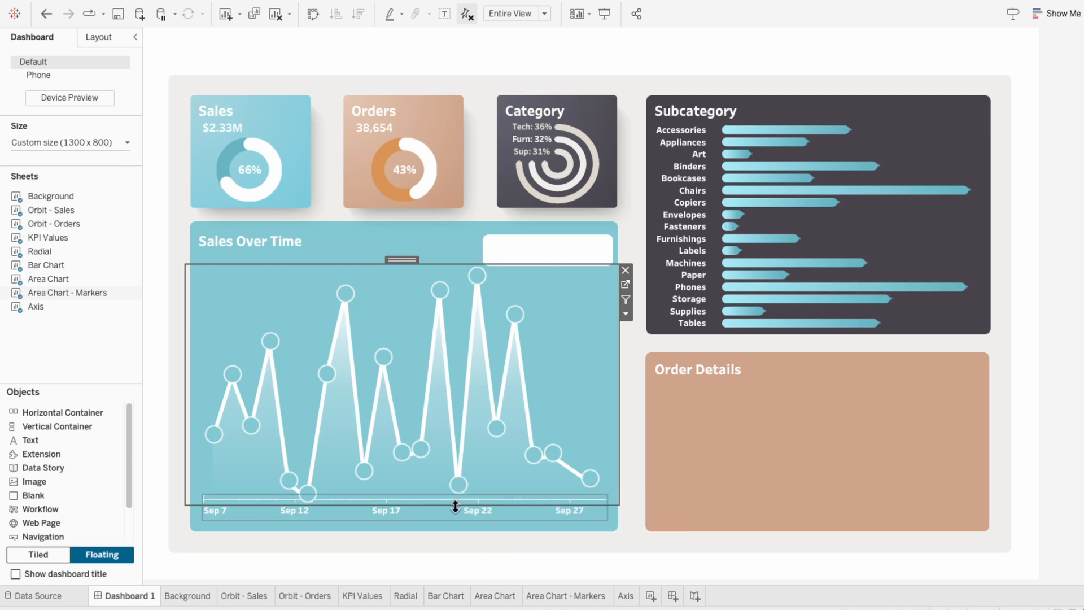
pyautogui.click(468, 581)
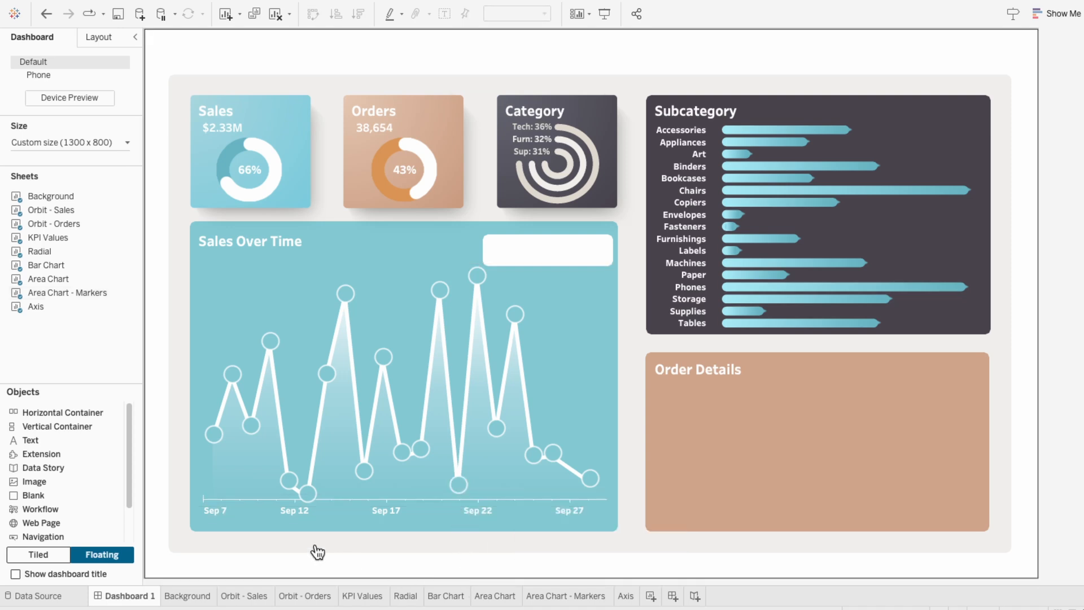
# Set the row axis rulers to None for the date axis sheet below the Sales Over Time chart
pyautogui.click(209, 503)
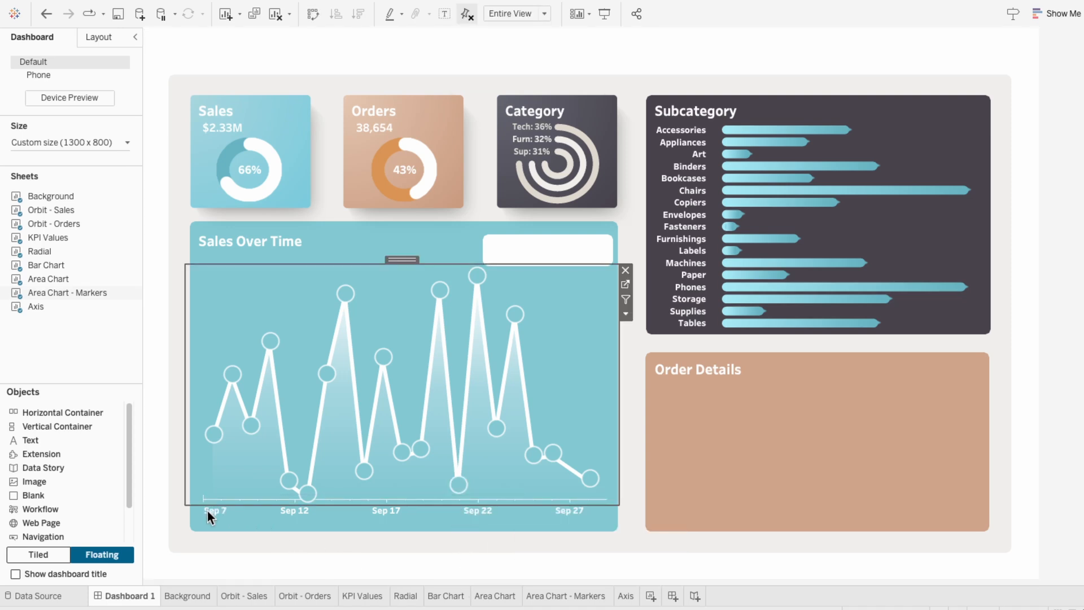
pyautogui.rightClick(206, 509)
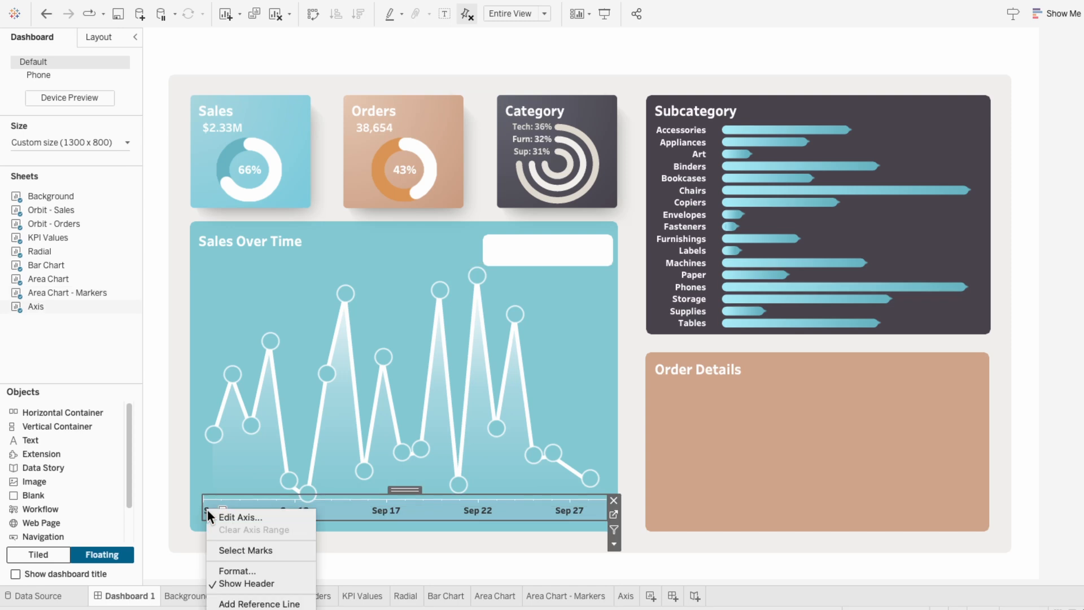
pyautogui.click(233, 570)
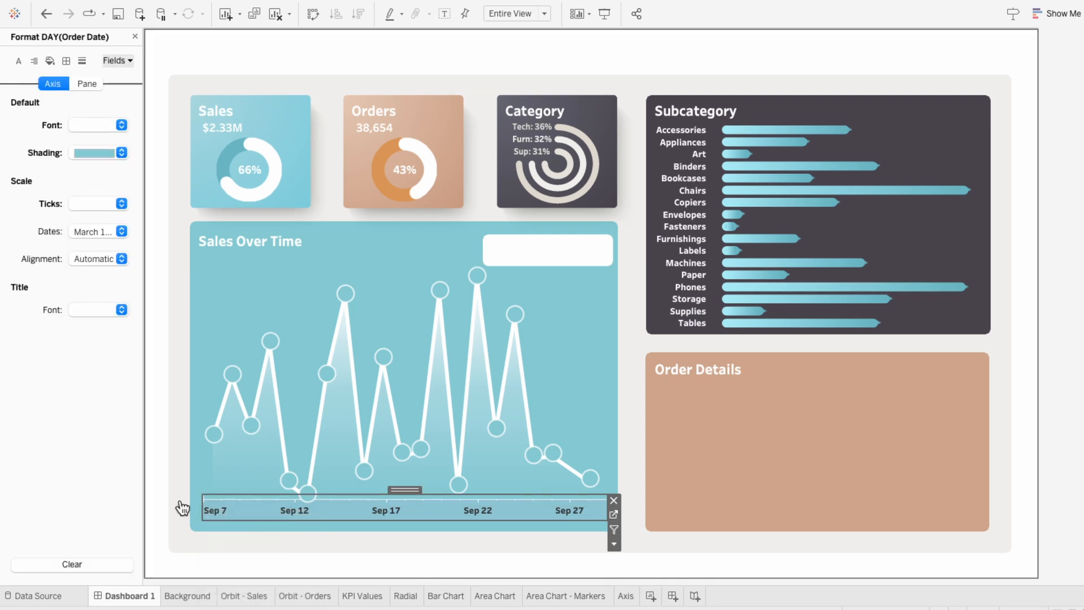
pyautogui.click(82, 61)
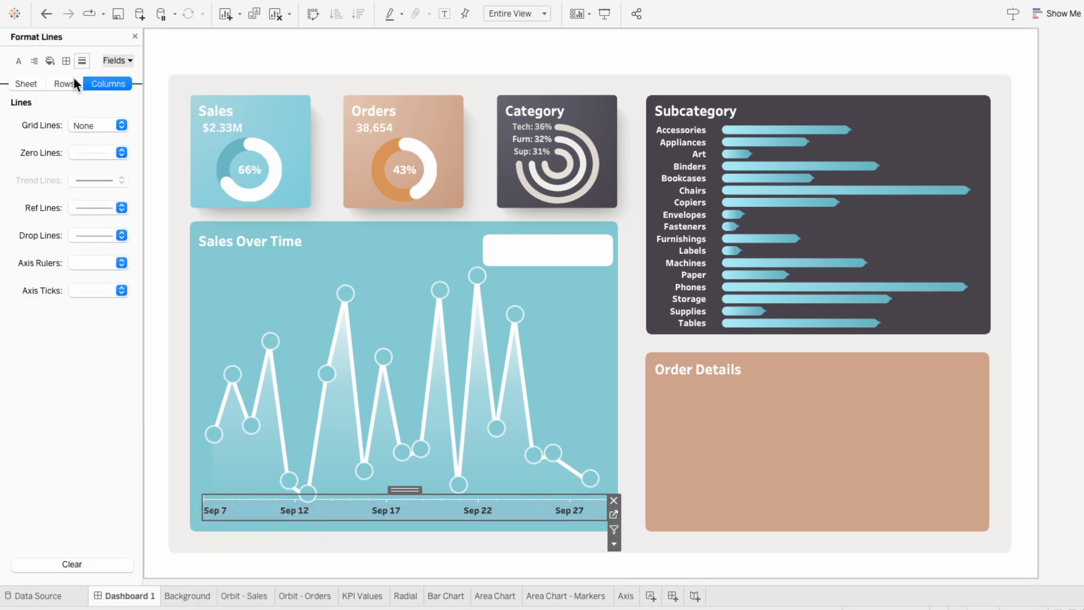
pyautogui.click(69, 83)
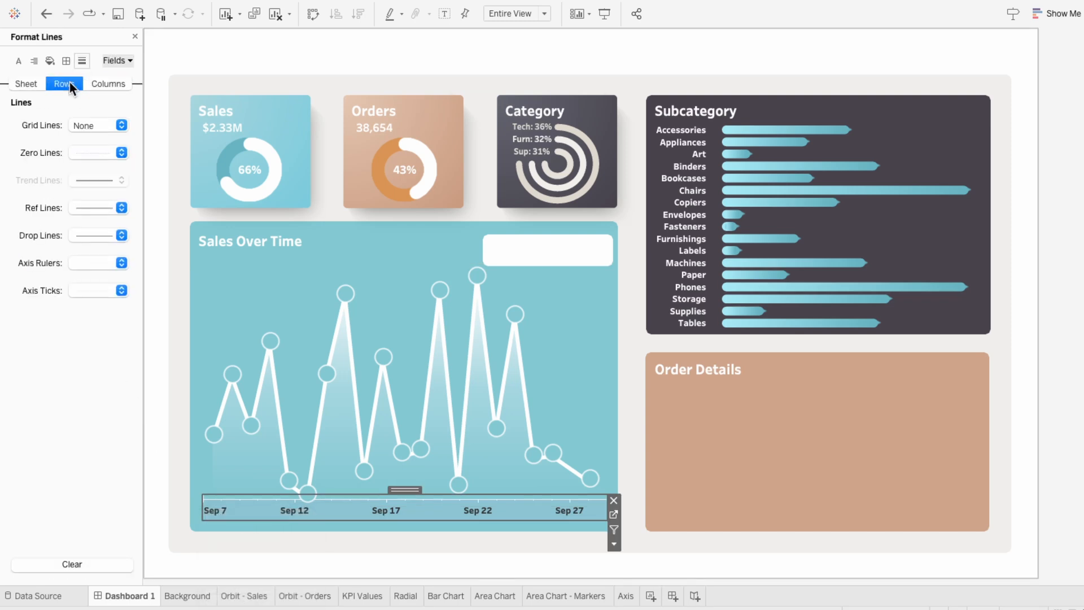
pyautogui.click(89, 266)
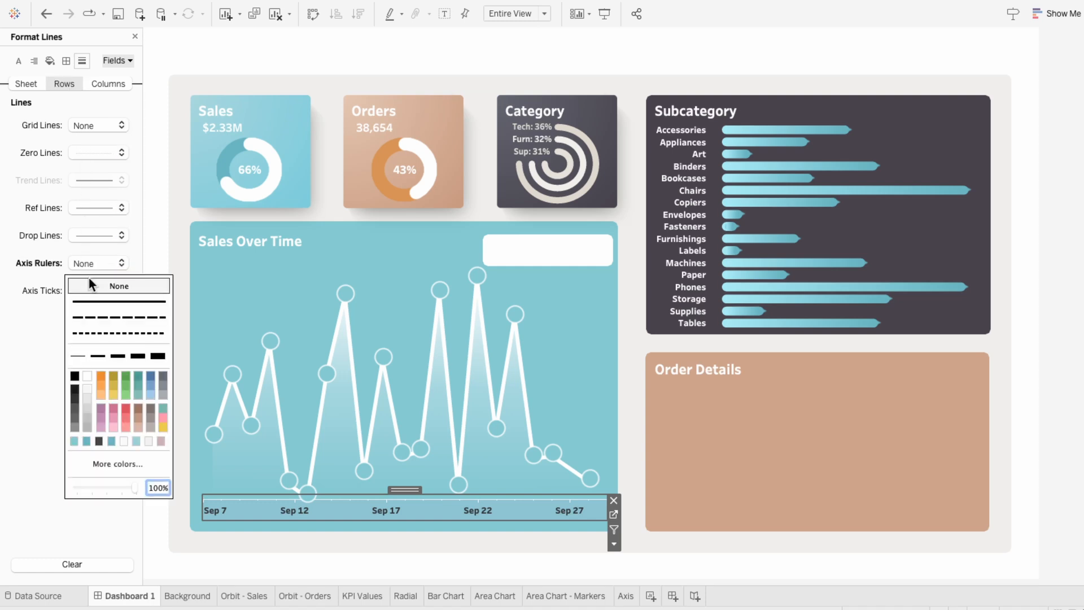
# Nudge the date axis slightly down beneath the Sales Over Time chart and close the line formatting options
pyautogui.click(210, 511)
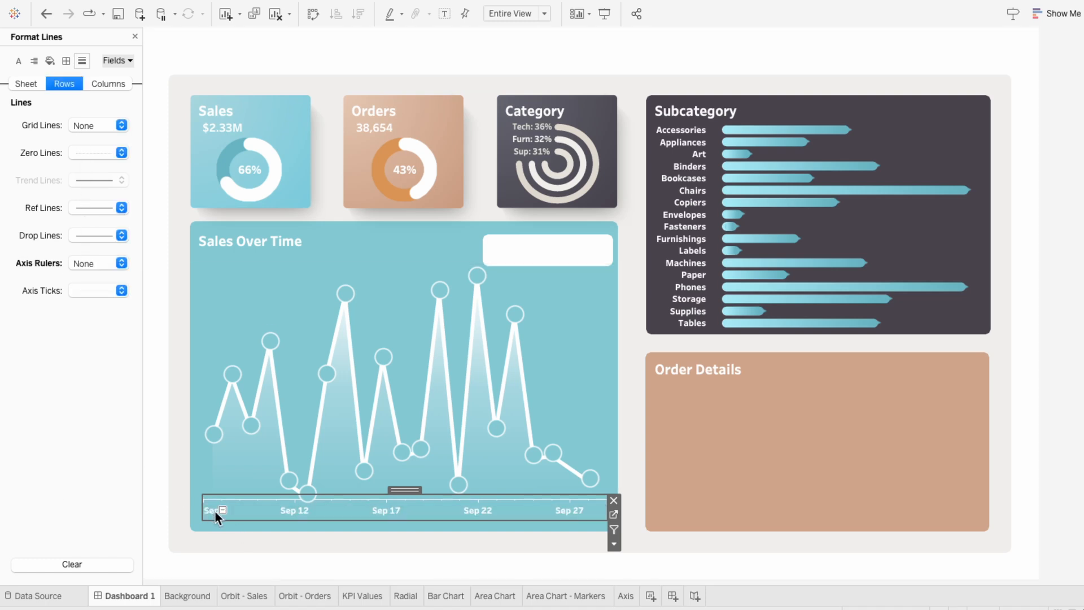
pyautogui.moveTo(395, 490); pyautogui.dragTo(396, 495)
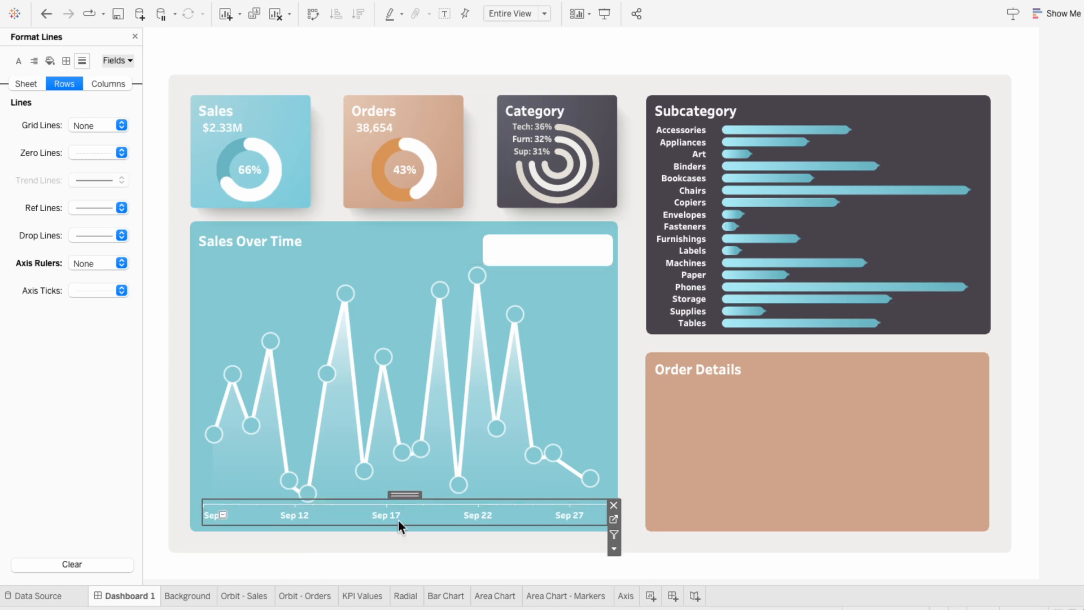
pyautogui.click(409, 585)
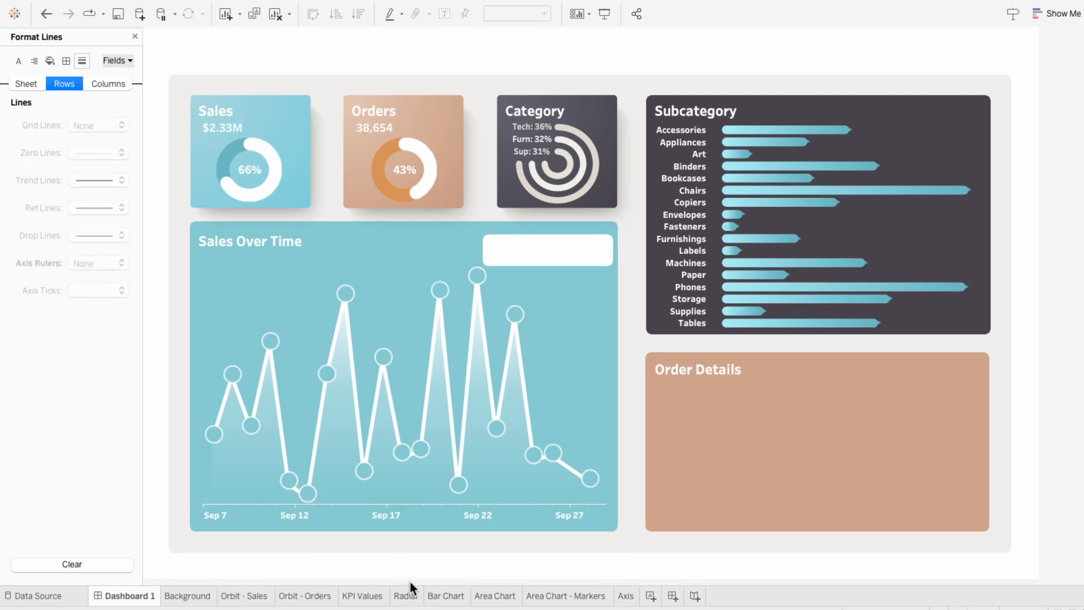
pyautogui.click(134, 37)
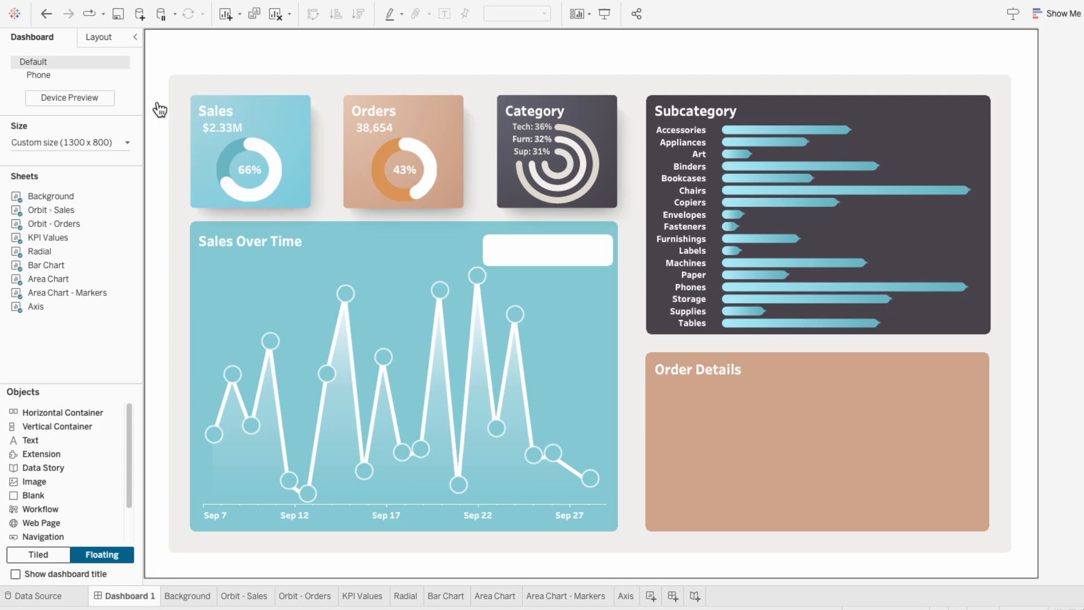
# Change the Order Date filter on the Area Chart sheet to a range of dates from 1/3/2021 to 12/30/2024
pyautogui.click(492, 597)
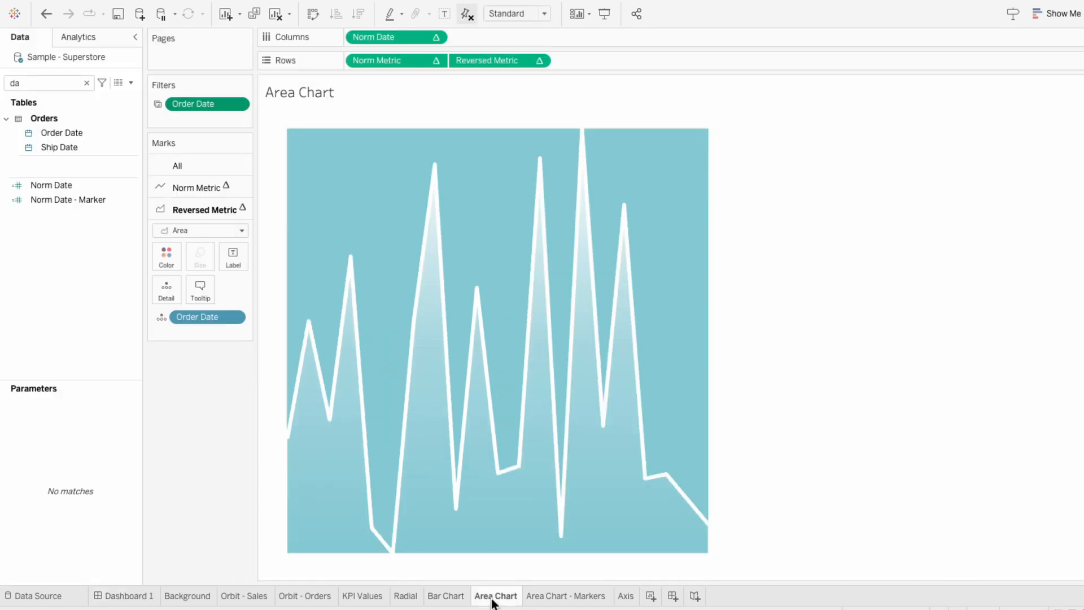
pyautogui.rightClick(199, 104)
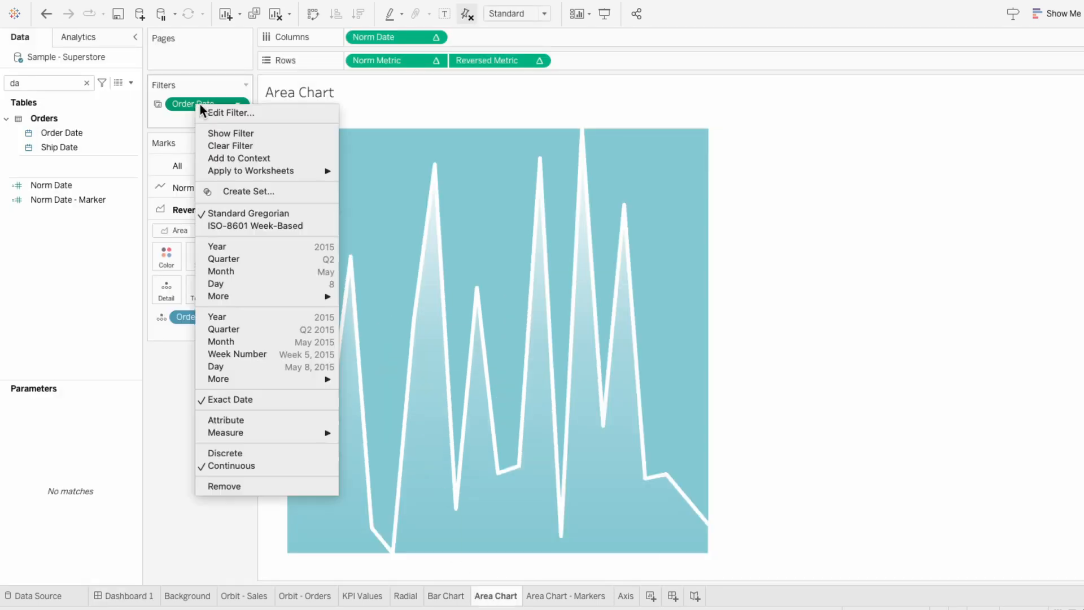
pyautogui.click(210, 112)
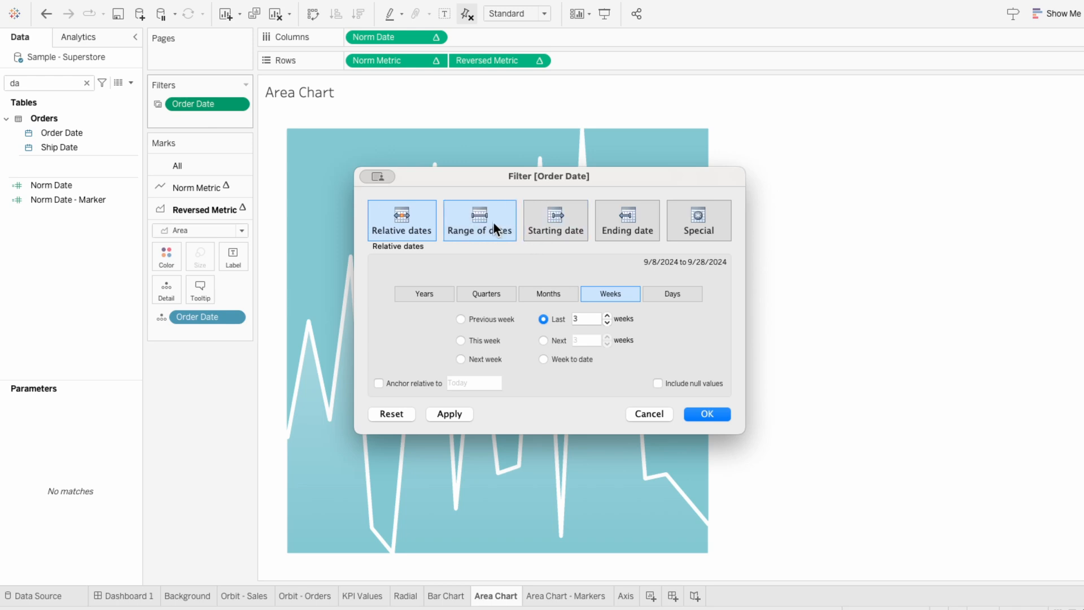
pyautogui.click(492, 228)
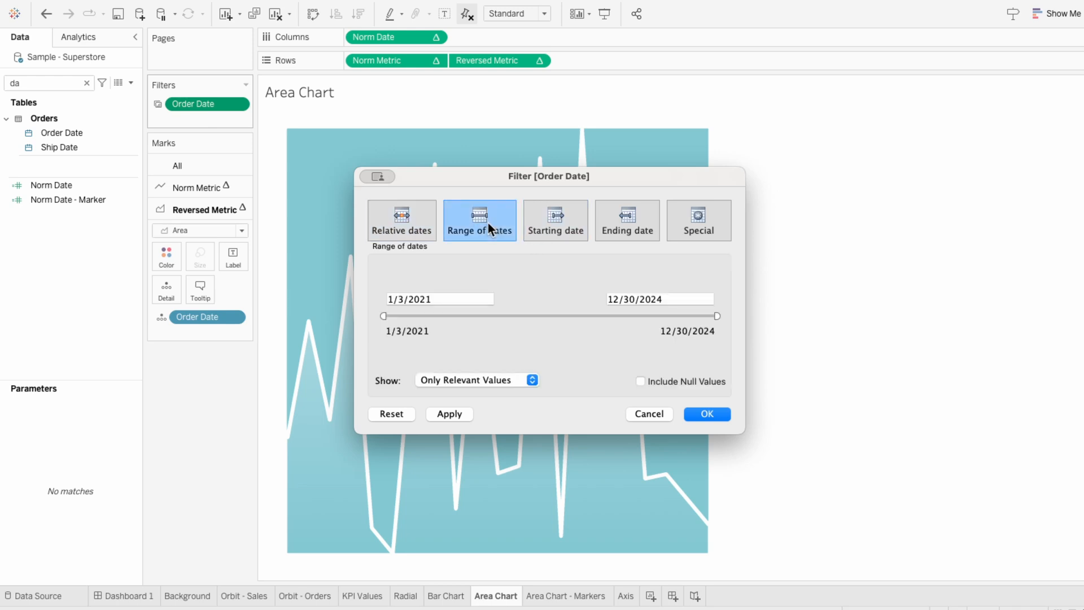
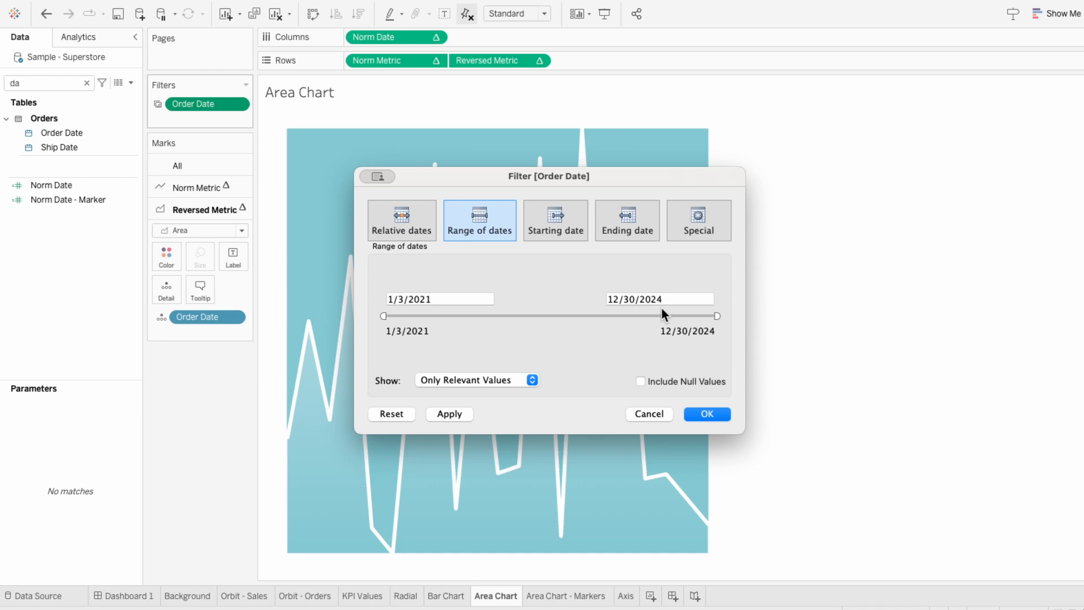
pyautogui.click(708, 414)
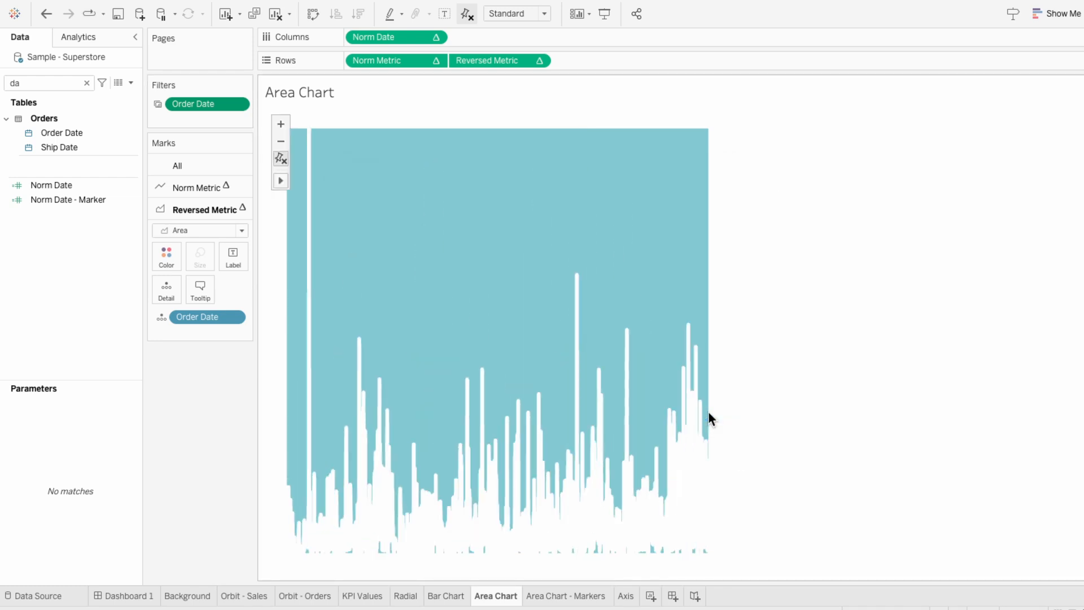
# Duplicate the Order Date field and rename the copy "Order Date - Filter"
pyautogui.click(114, 135)
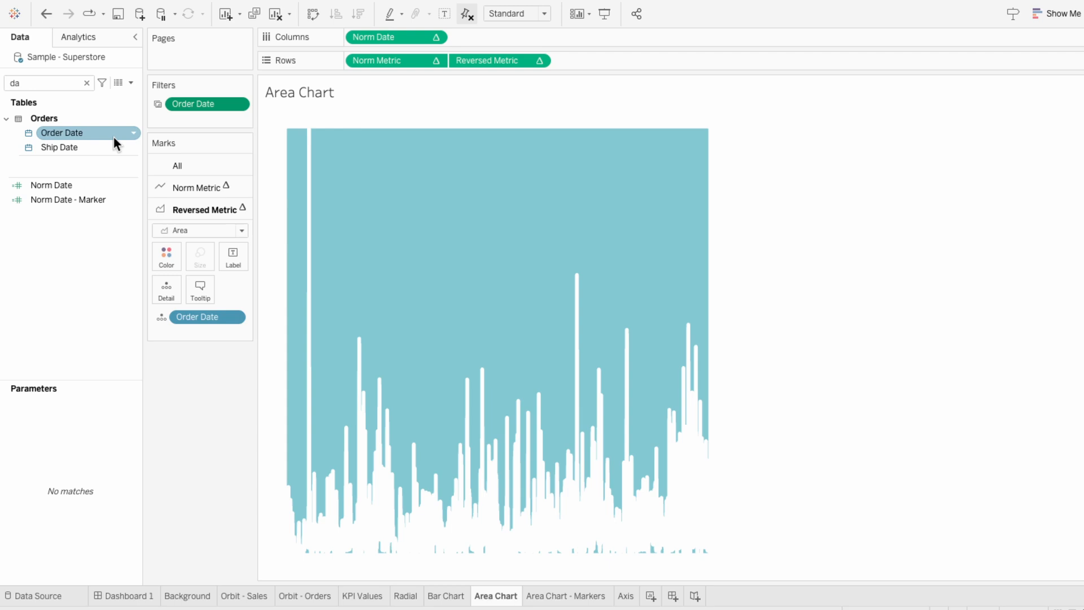
pyautogui.rightClick(83, 131)
pyautogui.click(98, 175)
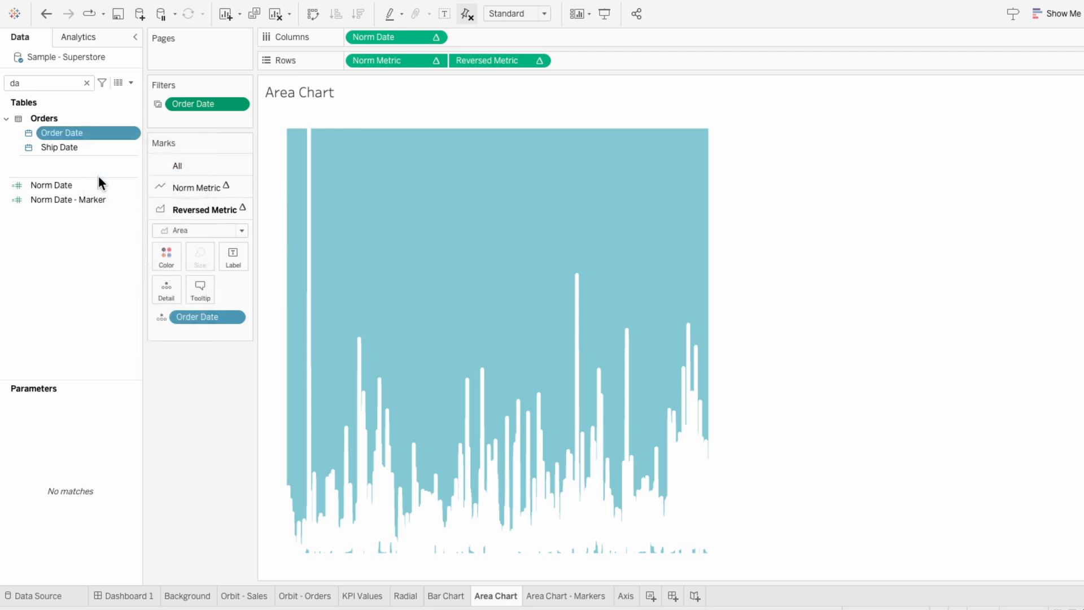
pyautogui.rightClick(84, 151)
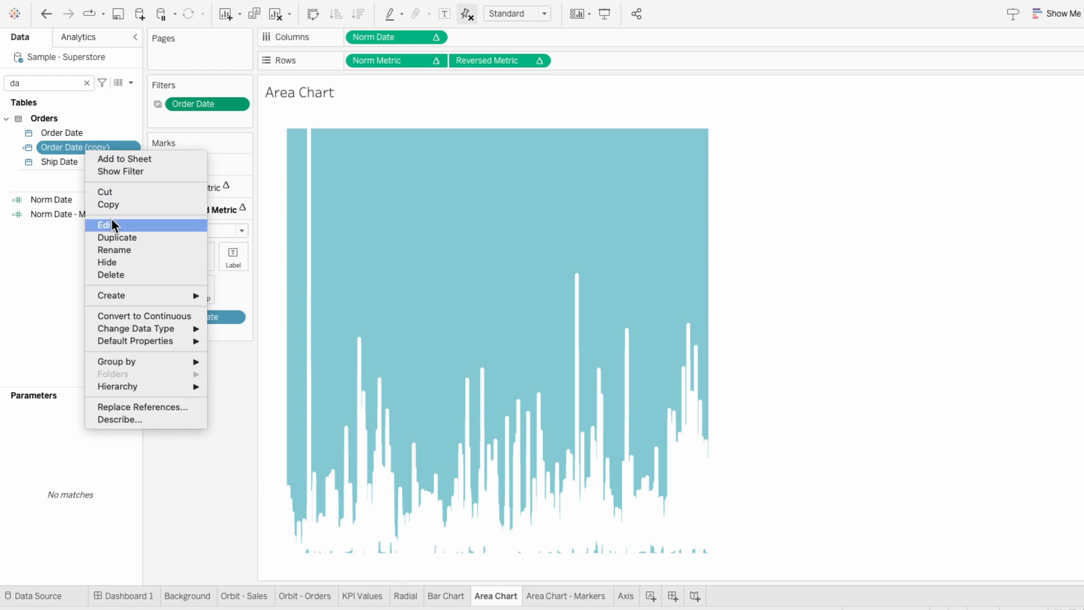
pyautogui.click(110, 221)
pyautogui.moveTo(338, 185); pyautogui.dragTo(450, 184)
pyautogui.write('- Filt')
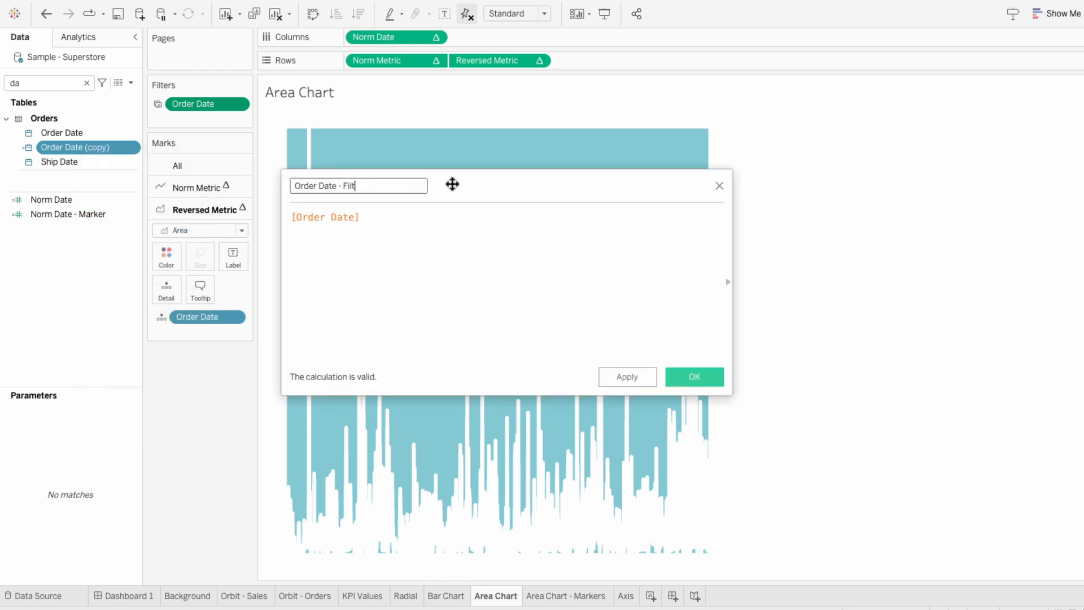
pyautogui.write('er')
pyautogui.click(680, 376)
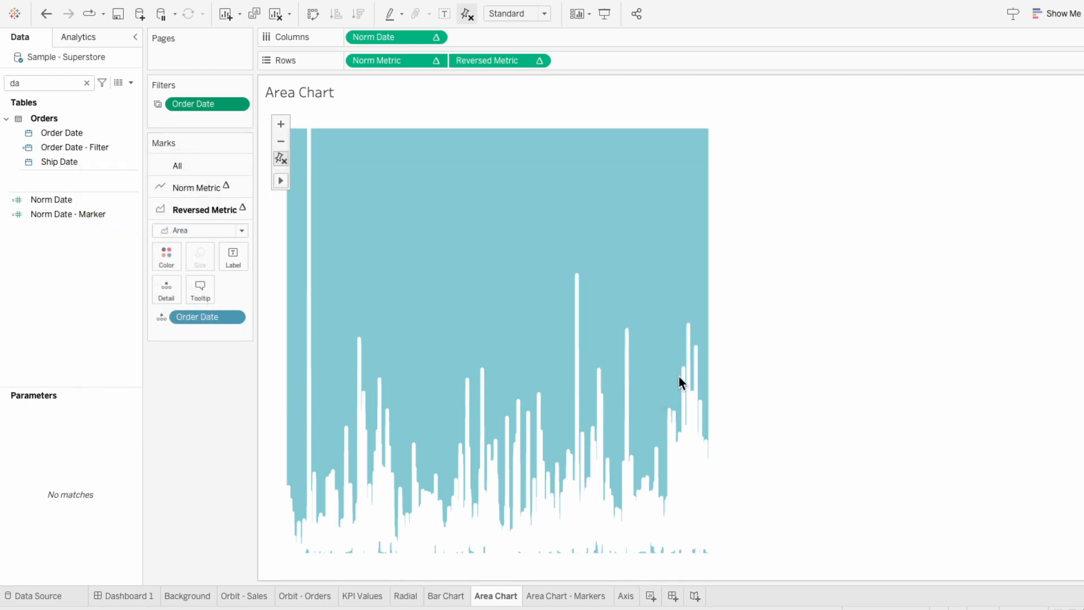
# Filter the Area Chart sheet on Order Date - Filter as a relative date: last 3 quarters, anchored to 9/27/2024
pyautogui.moveTo(90, 151); pyautogui.dragTo(177, 121)
pyautogui.click(513, 198)
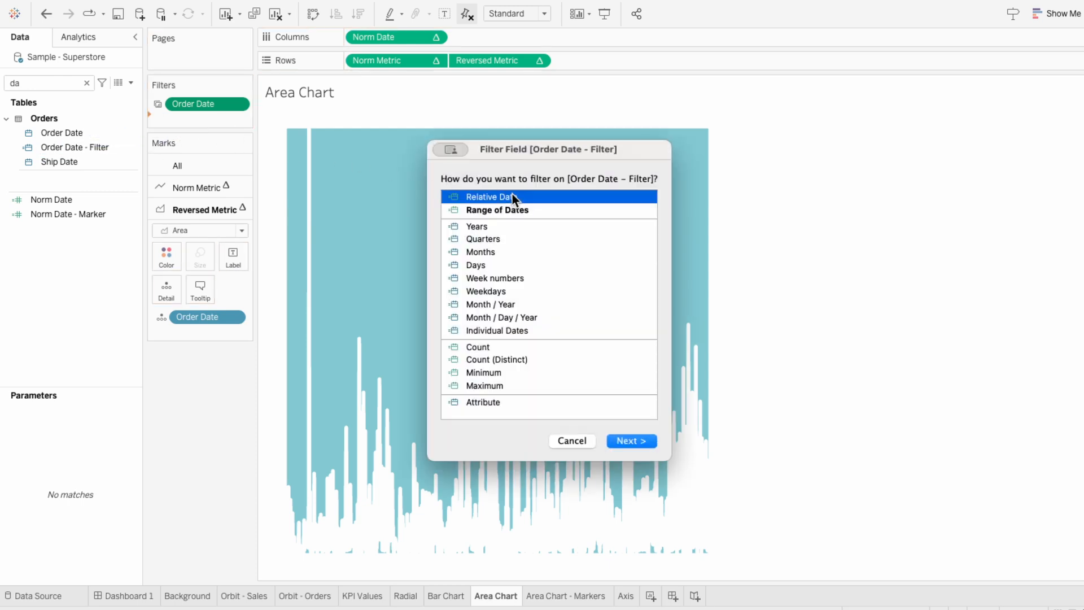
pyautogui.click(638, 443)
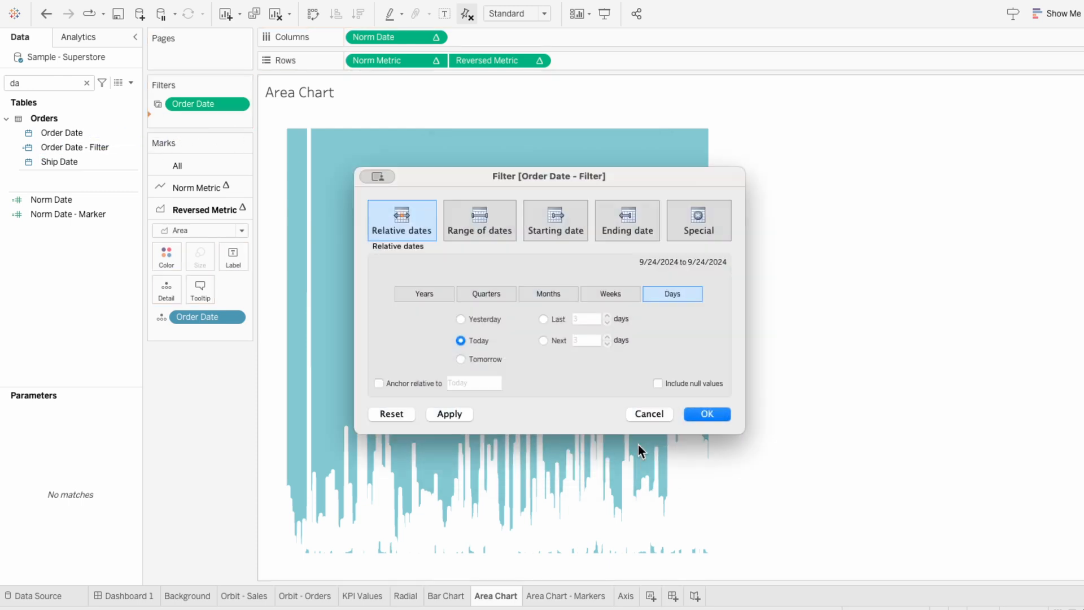
pyautogui.click(496, 297)
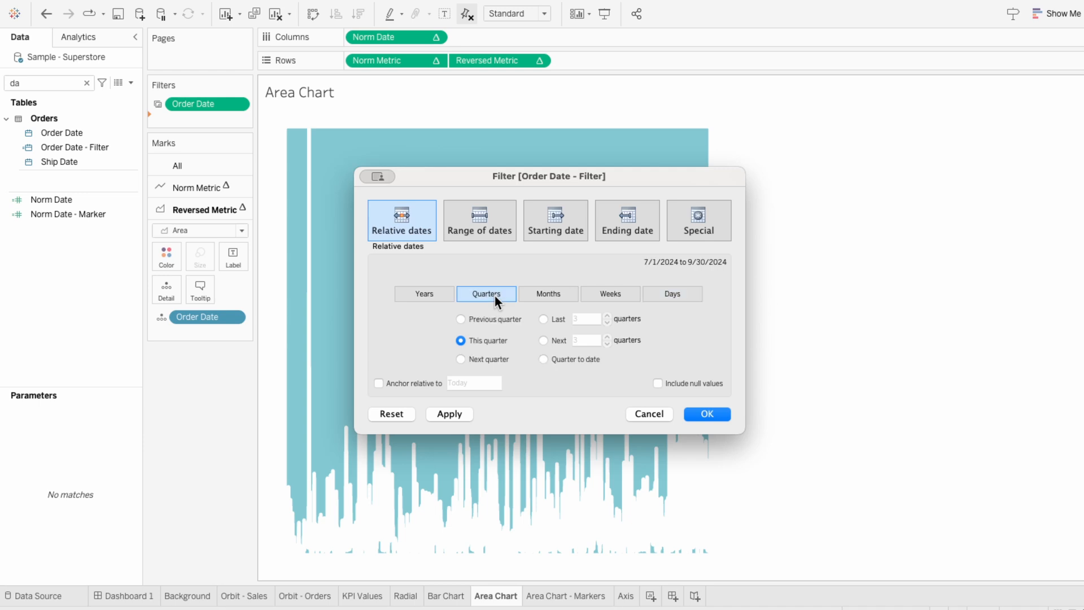
pyautogui.click(555, 319)
pyautogui.click(419, 382)
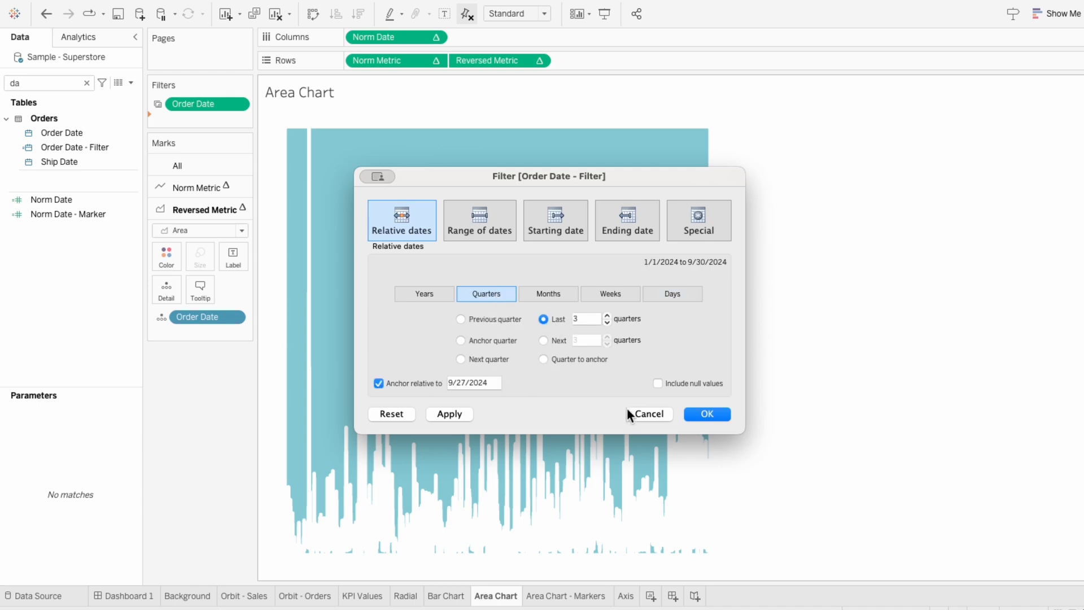
pyautogui.click(707, 415)
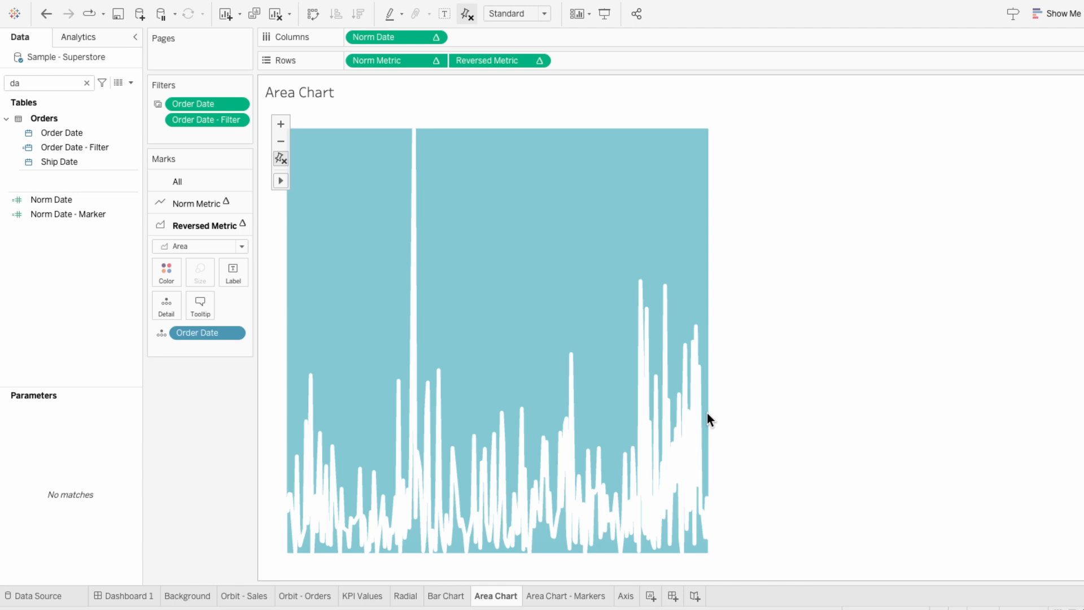
# Apply the Order Date - Filter filter to the Area Chart - Markers and Axis worksheets as well
pyautogui.rightClick(213, 121)
pyautogui.moveTo(323, 188)
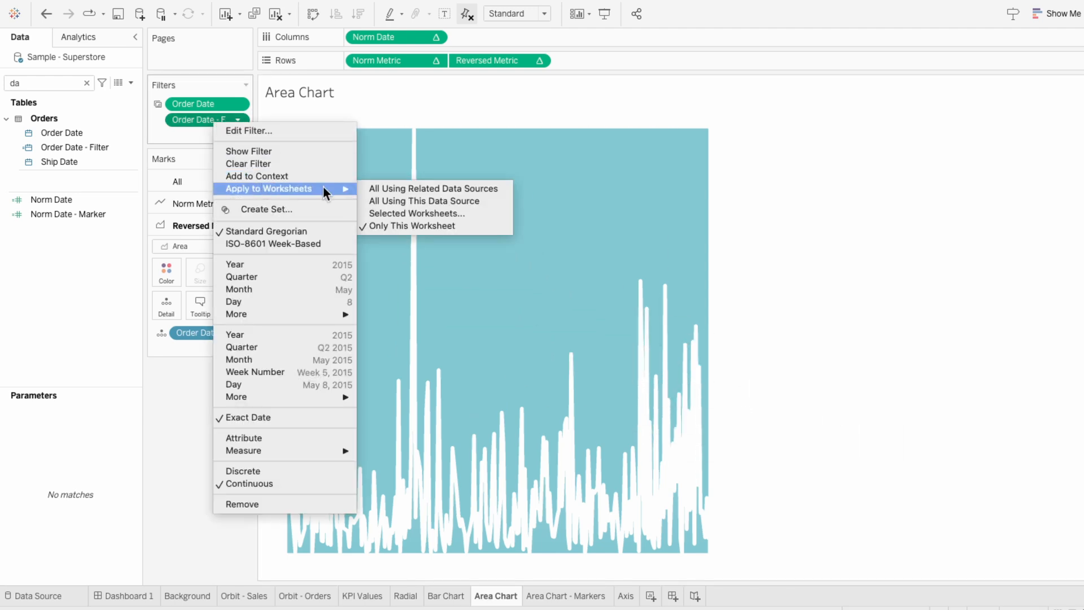
pyautogui.click(391, 213)
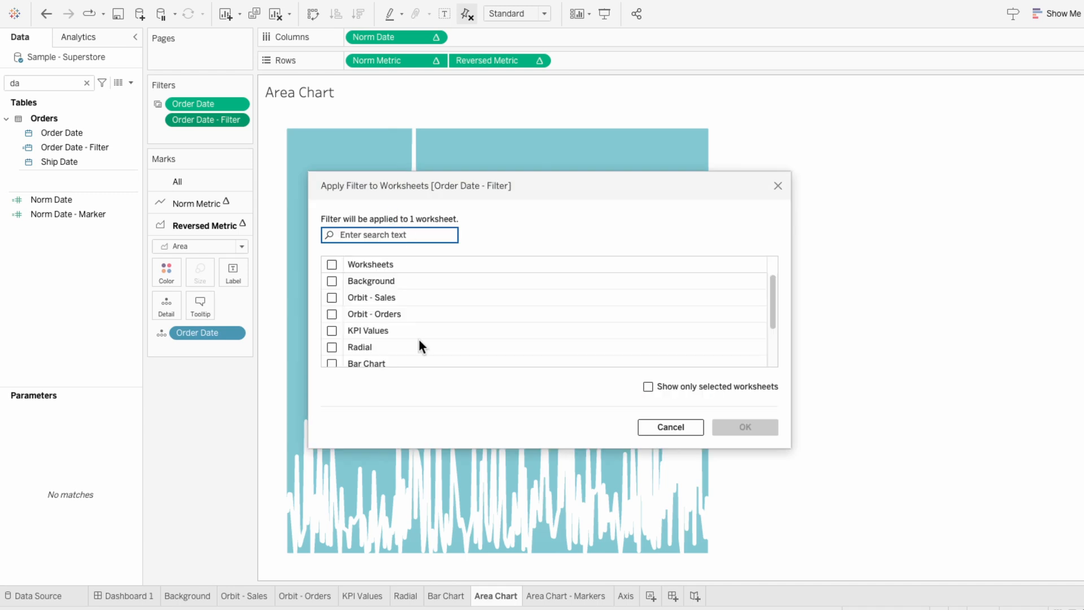
pyautogui.scroll(-3, 314, 350)
pyautogui.click(332, 337)
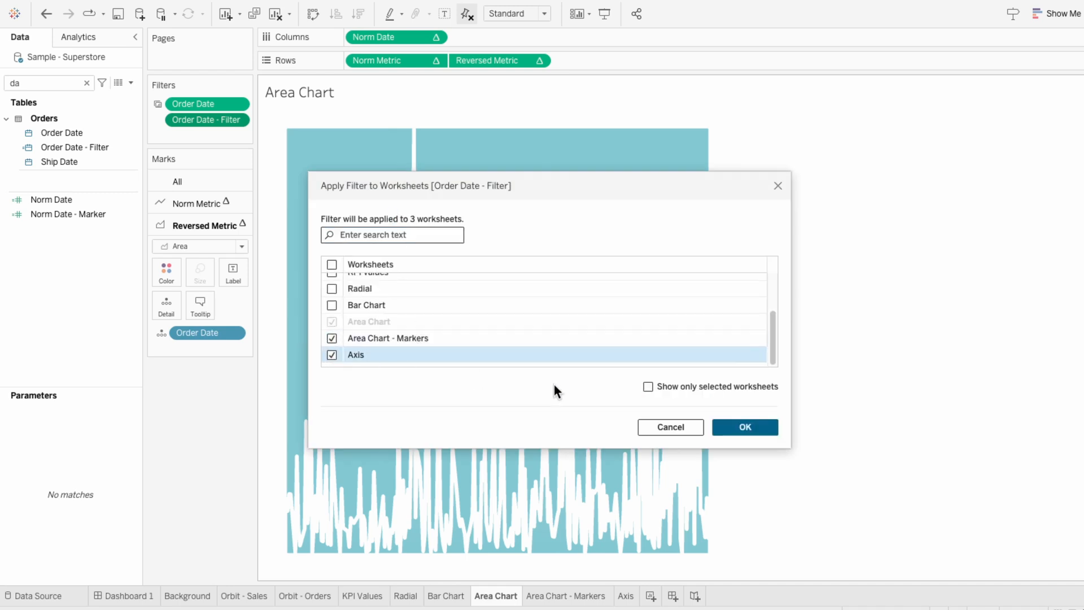
pyautogui.click(737, 422)
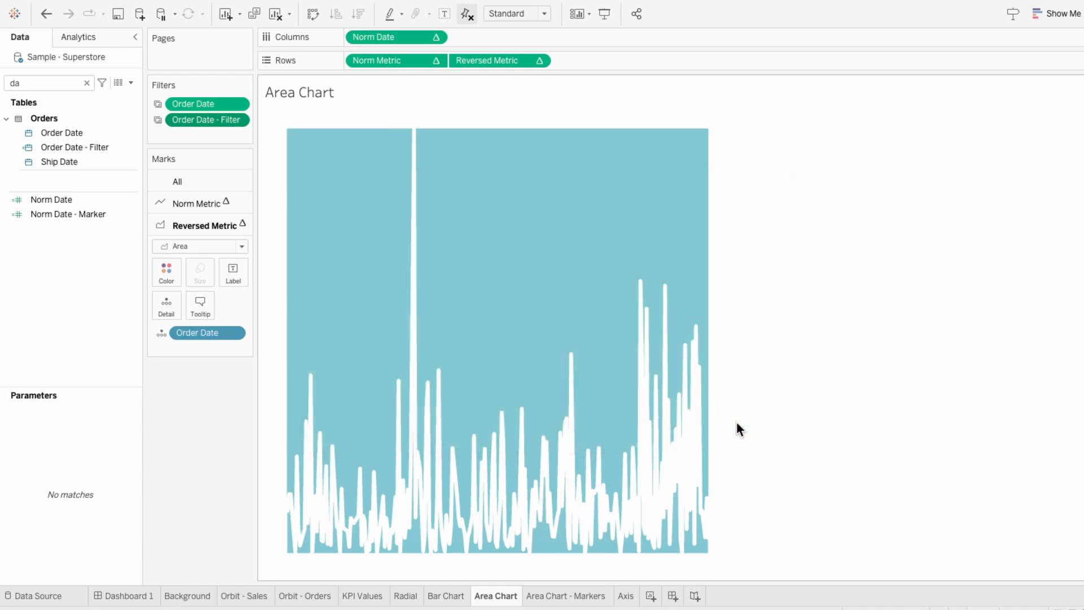
# Show the range-of-dates Order Date filter on Dashboard 1 and place it over the white box in the Sales Over Time card
pyautogui.click(135, 596)
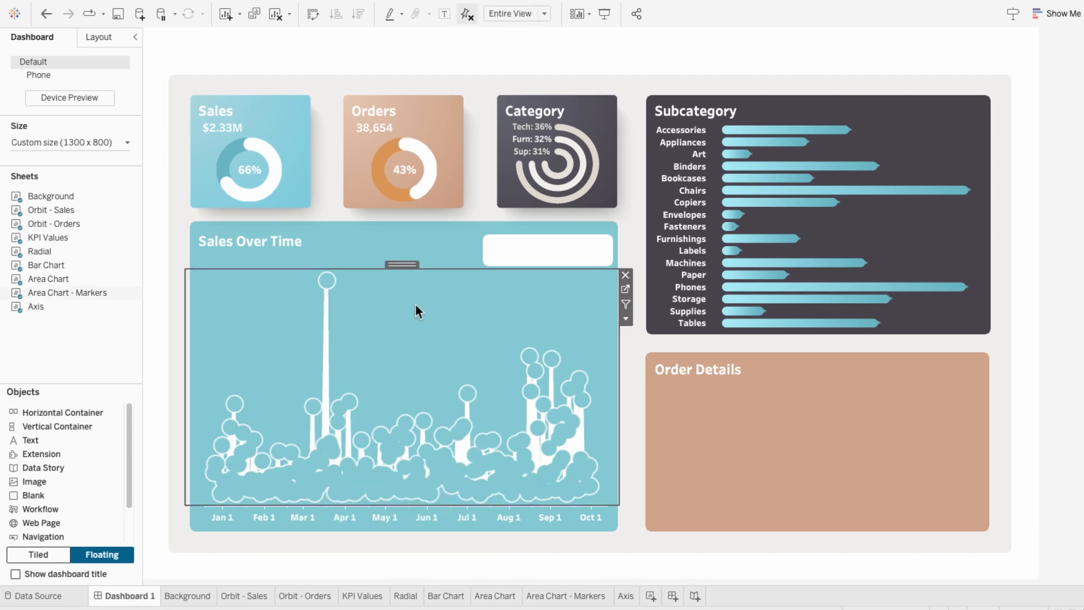
pyautogui.click(625, 319)
pyautogui.moveTo(638, 428)
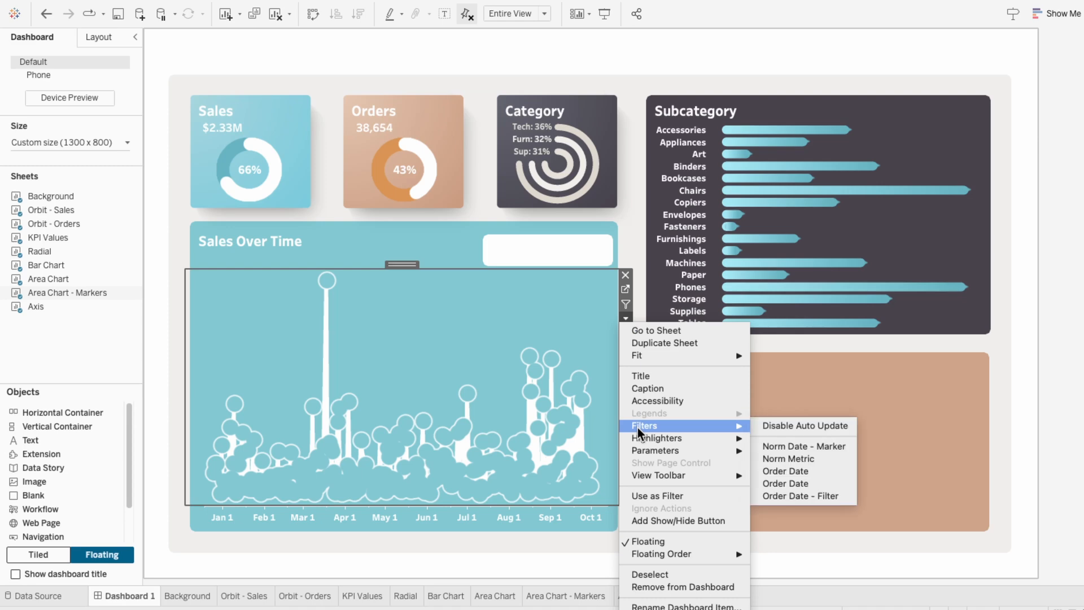
pyautogui.click(788, 480)
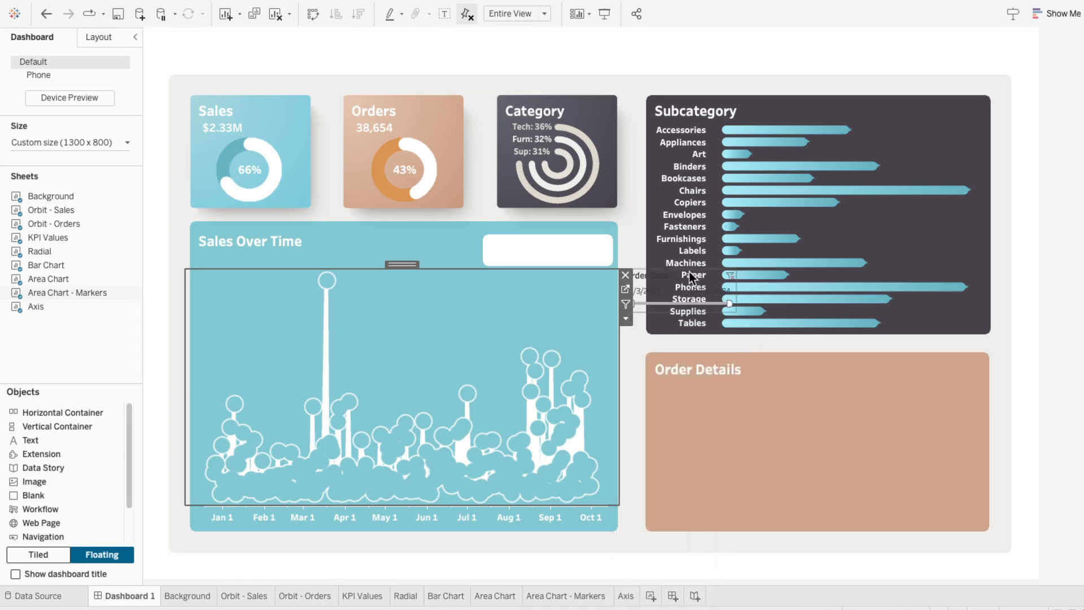
pyautogui.moveTo(683, 275); pyautogui.dragTo(549, 233)
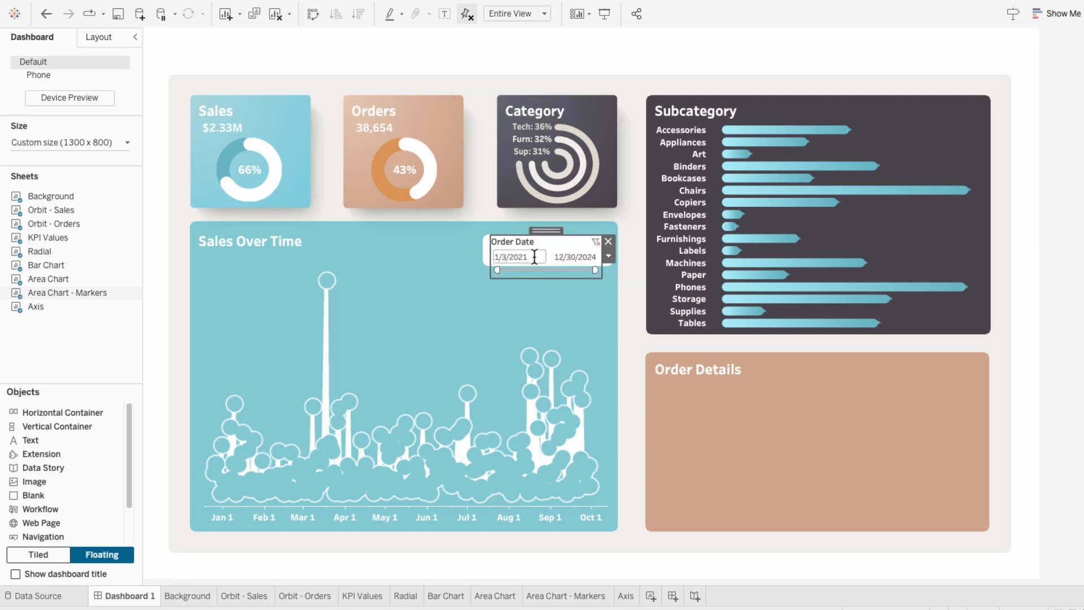
# Limit the Order Date filter control to only relevant values and narrow its range to 8/5/2024 through 9/6/2024
pyautogui.click(609, 257)
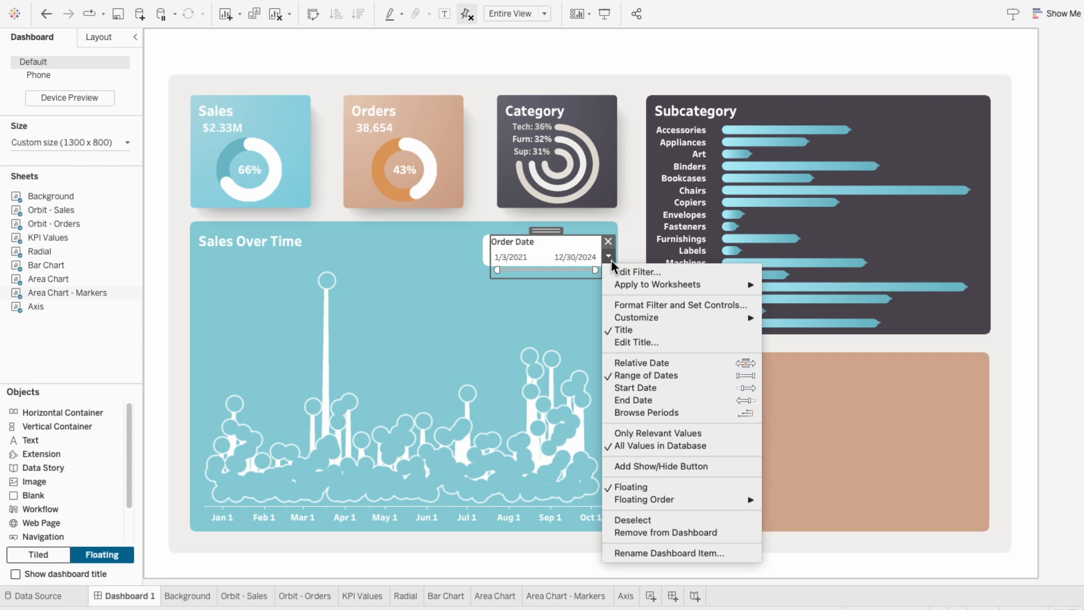
pyautogui.click(640, 434)
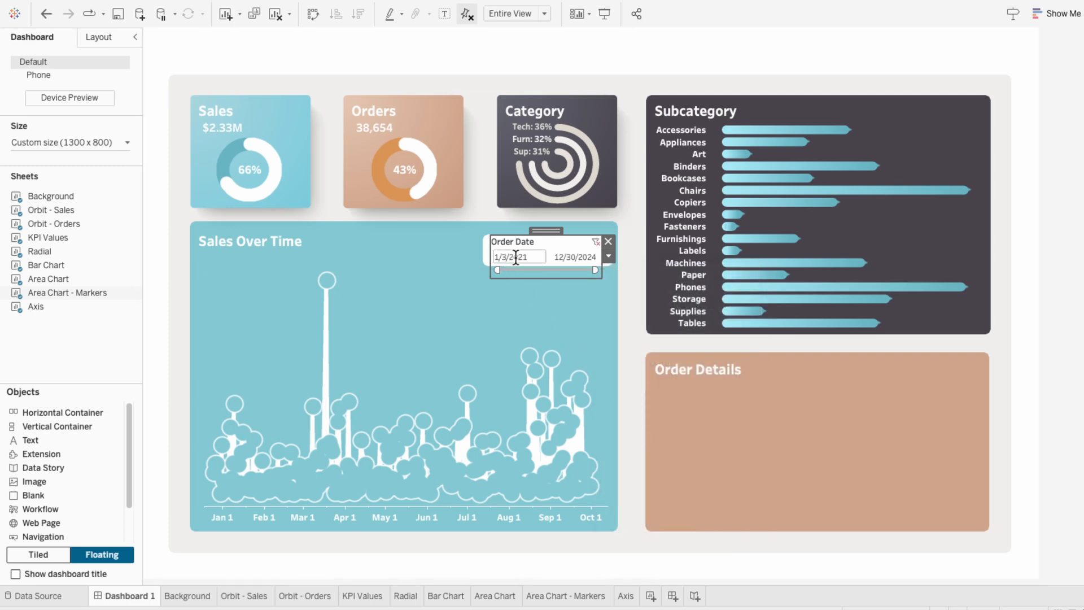
pyautogui.moveTo(498, 270)
pyautogui.mouseDown()
pyautogui.moveTo(597, 270)
pyautogui.moveTo(512, 269)
pyautogui.mouseUp()
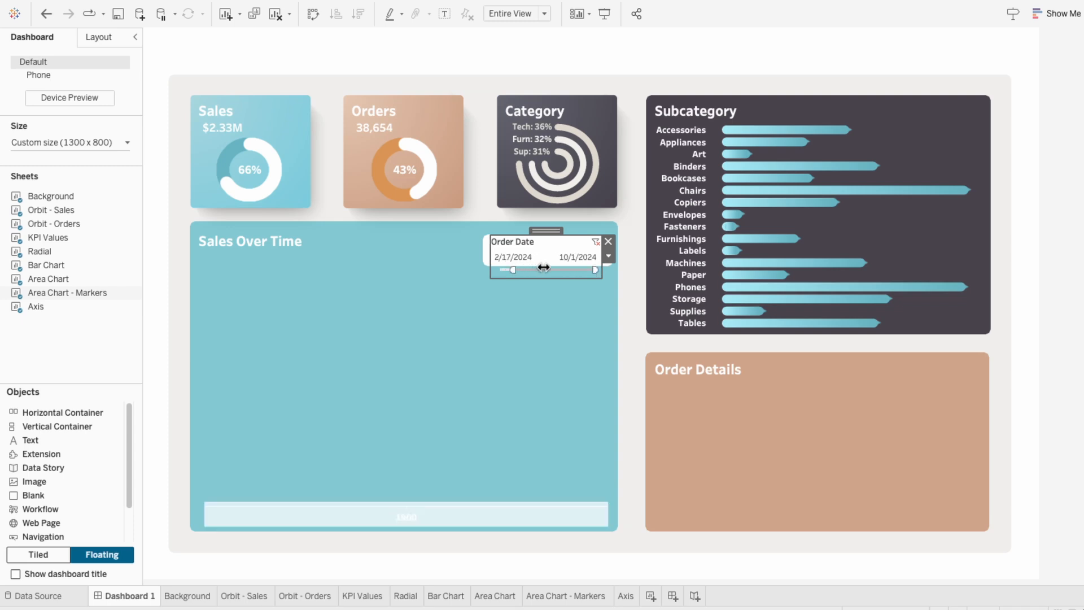
pyautogui.moveTo(594, 269); pyautogui.dragTo(587, 269)
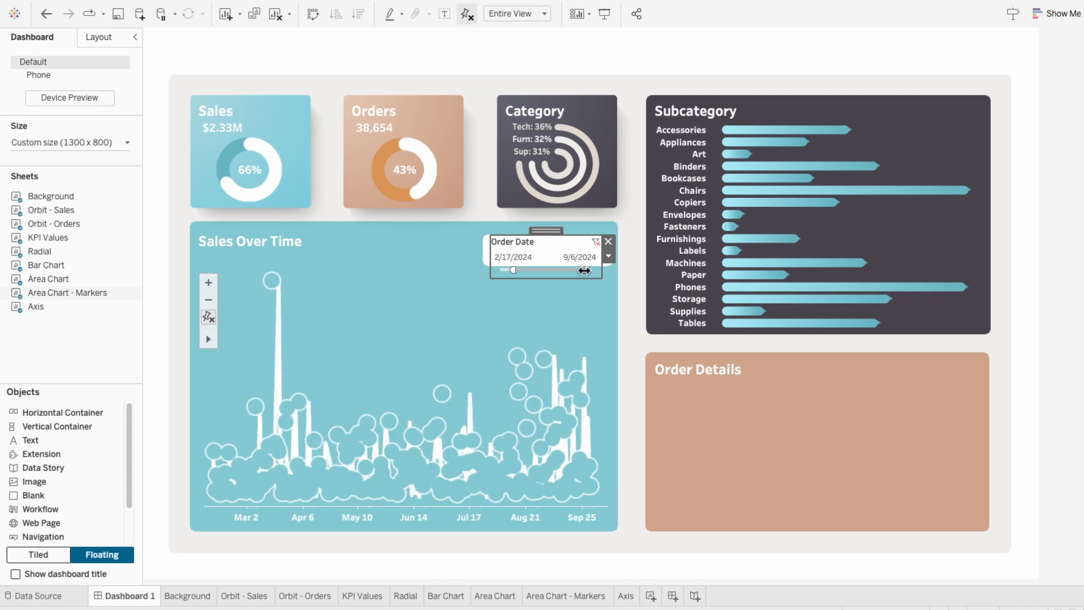
pyautogui.moveTo(518, 268); pyautogui.dragTo(572, 271)
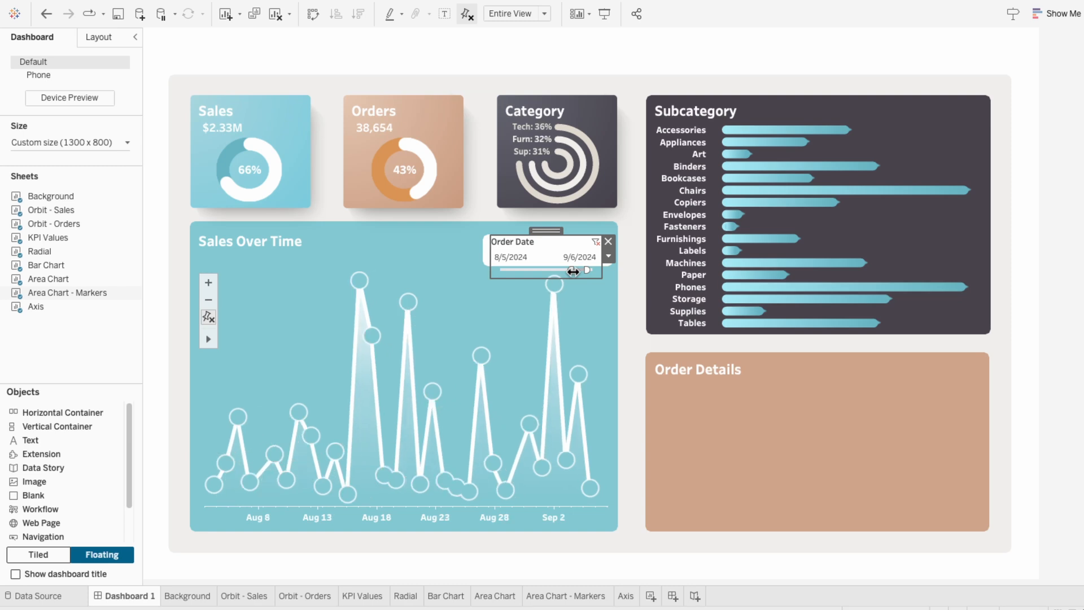
# Hide the Order Date filter's title and shrink the control to fit inside the white box
pyautogui.rightClick(514, 242)
pyautogui.click(534, 306)
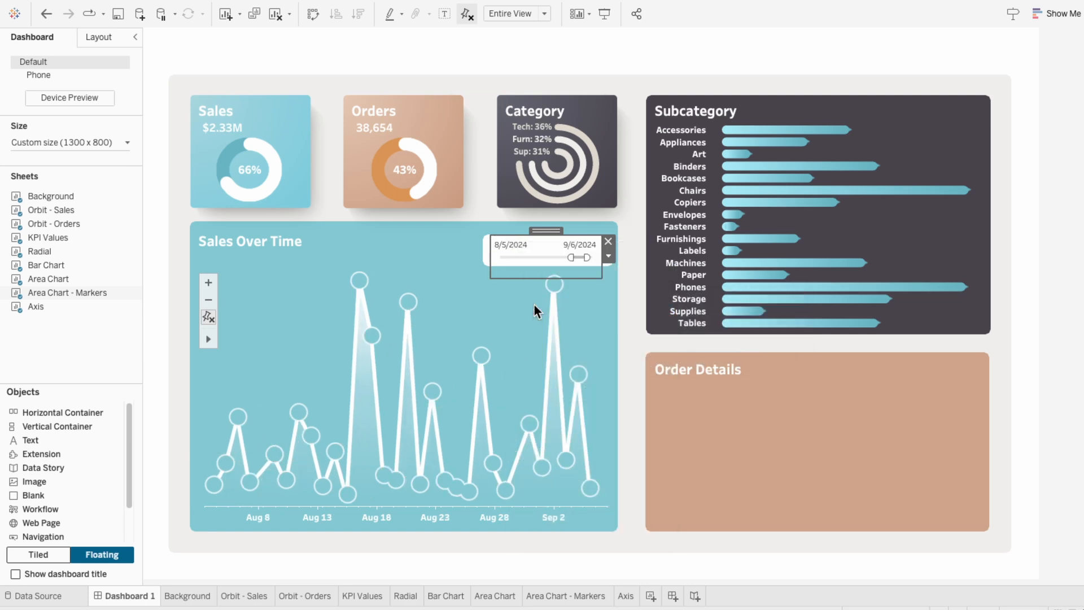
pyautogui.moveTo(541, 279); pyautogui.dragTo(541, 259)
pyautogui.click(546, 236)
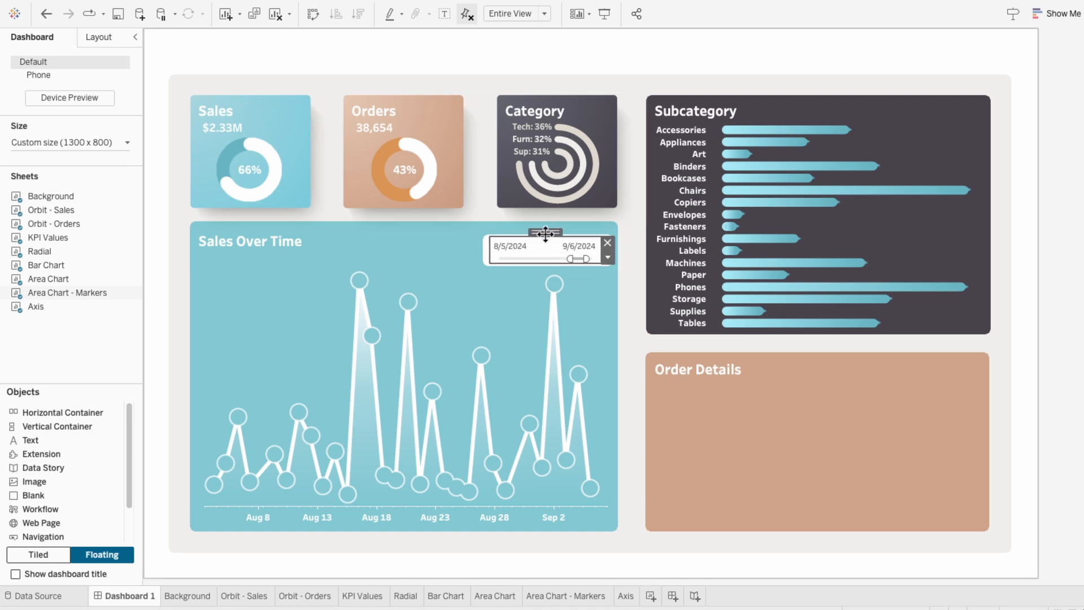
# Format the body font of the Order Date filter control as black Tableau Medium
pyautogui.click(608, 257)
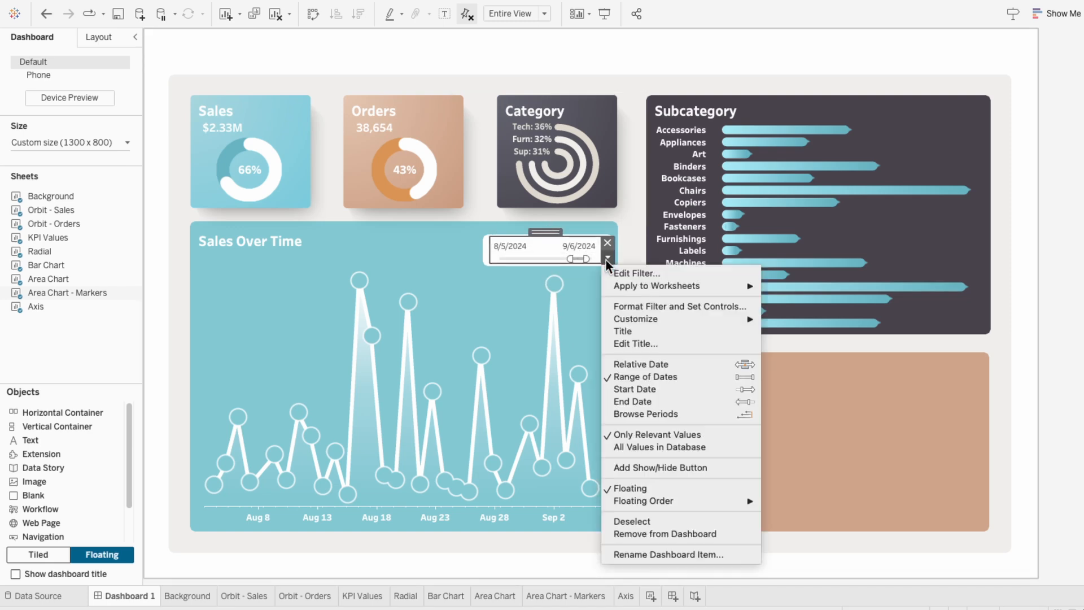
pyautogui.click(627, 305)
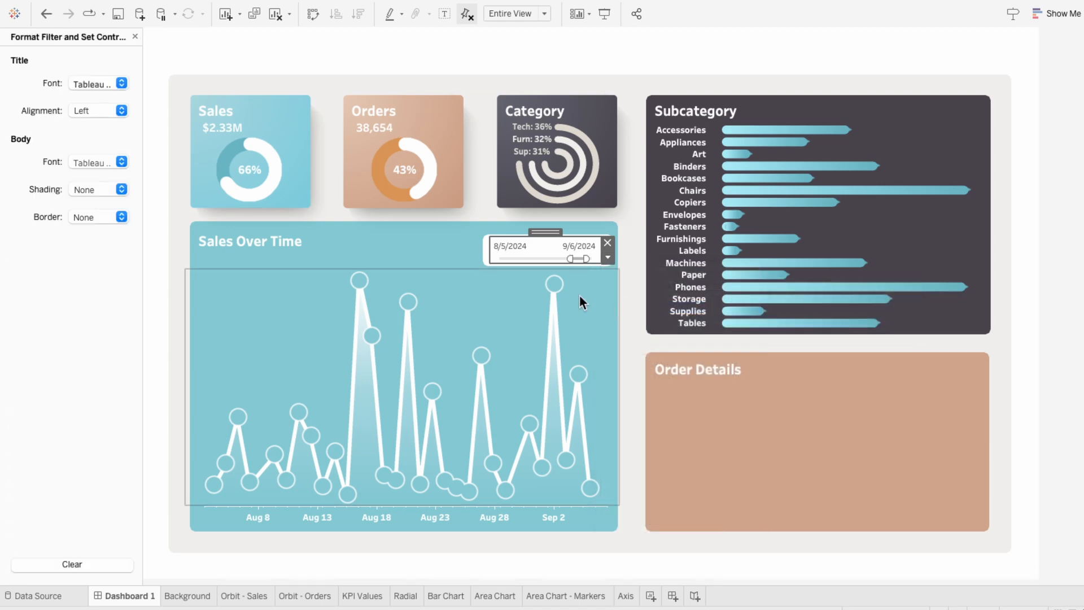
pyautogui.click(98, 167)
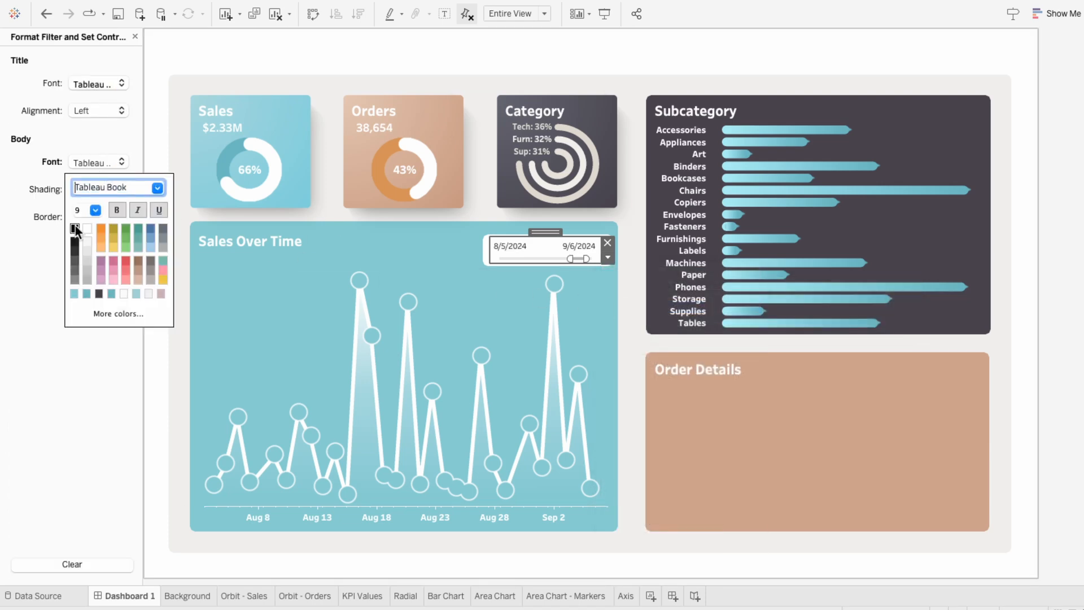
pyautogui.click(156, 188)
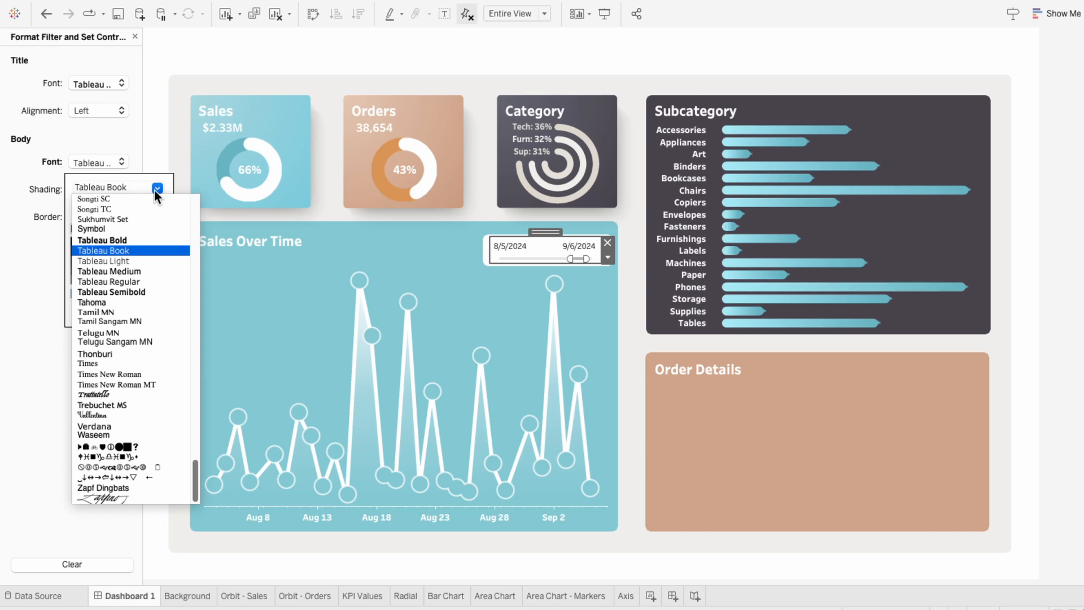
pyautogui.click(144, 270)
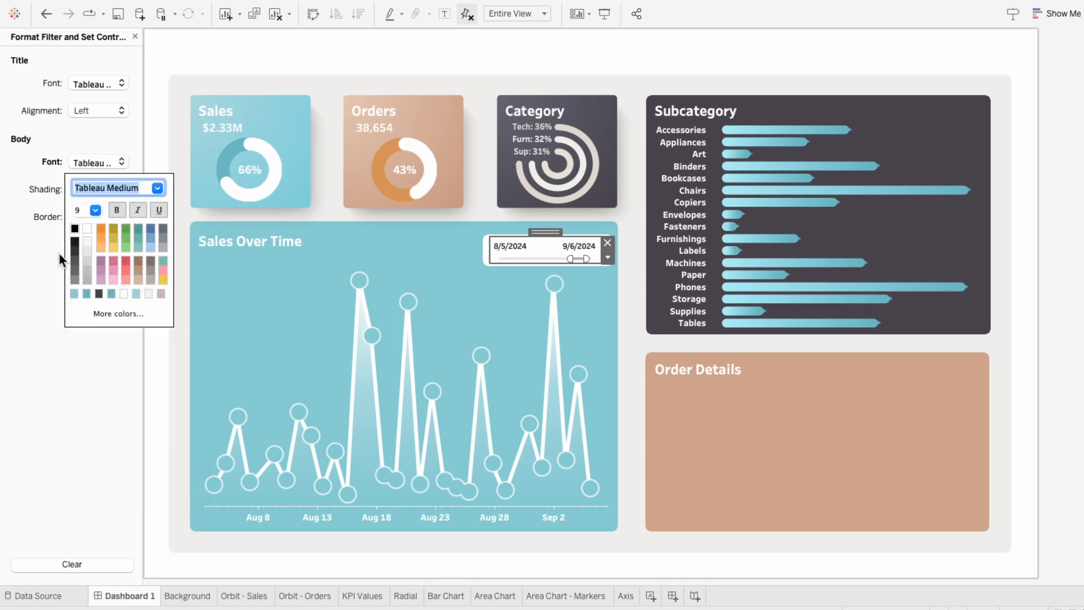
pyautogui.click(31, 253)
pyautogui.click(135, 36)
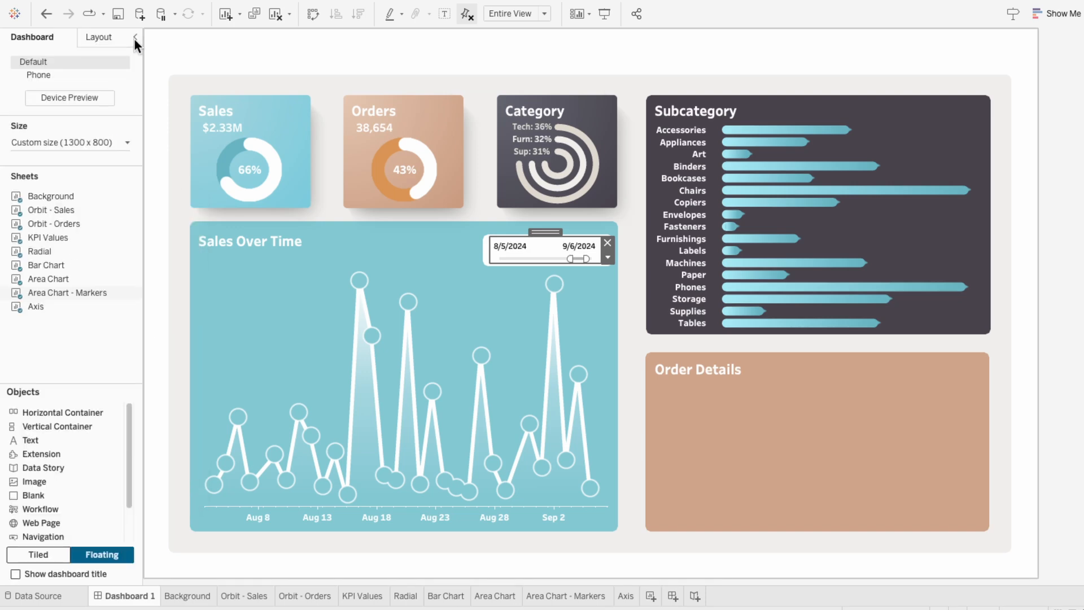
# Add a floating text object reading "To" in black Tableau Medium, size 9, and fit it between the filter's two dates
pyautogui.moveTo(30, 440); pyautogui.dragTo(500, 291)
pyautogui.write('To')
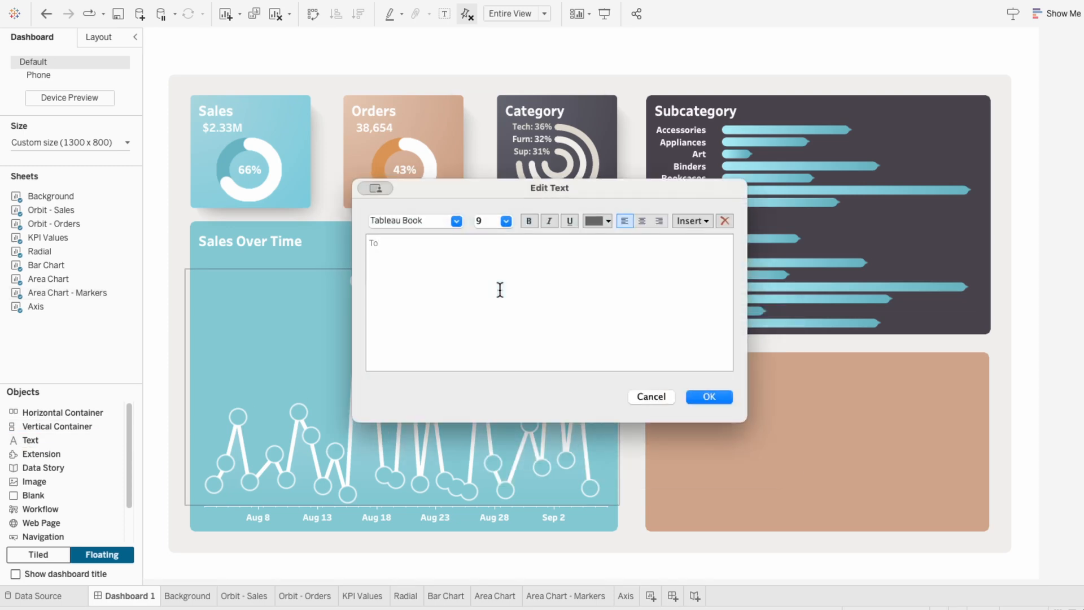
pyautogui.moveTo(434, 249); pyautogui.dragTo(347, 243)
pyautogui.click(457, 221)
pyautogui.click(456, 315)
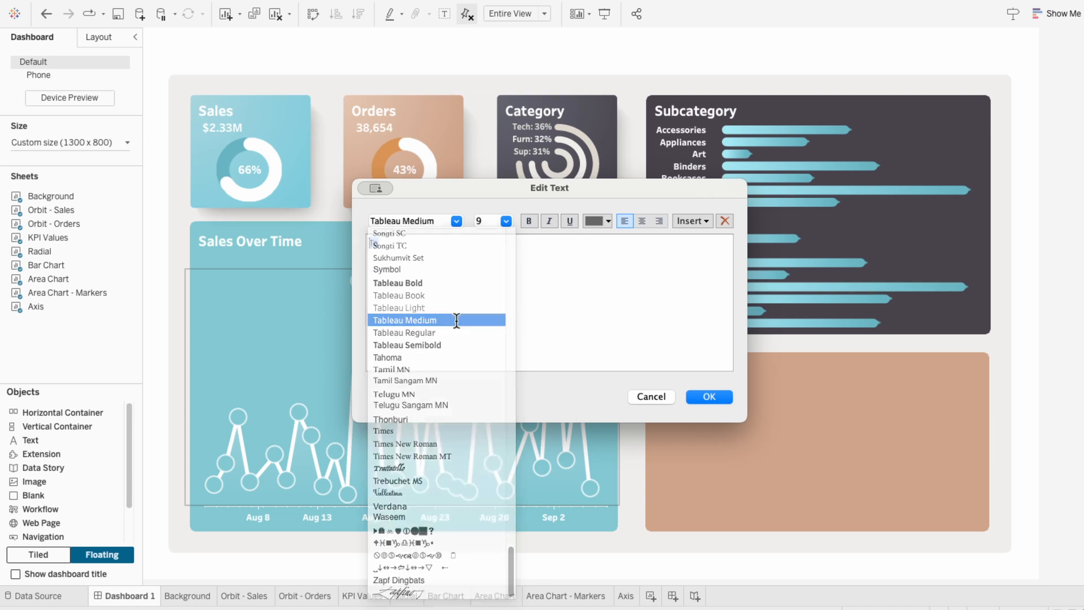
pyautogui.click(604, 220)
pyautogui.click(595, 233)
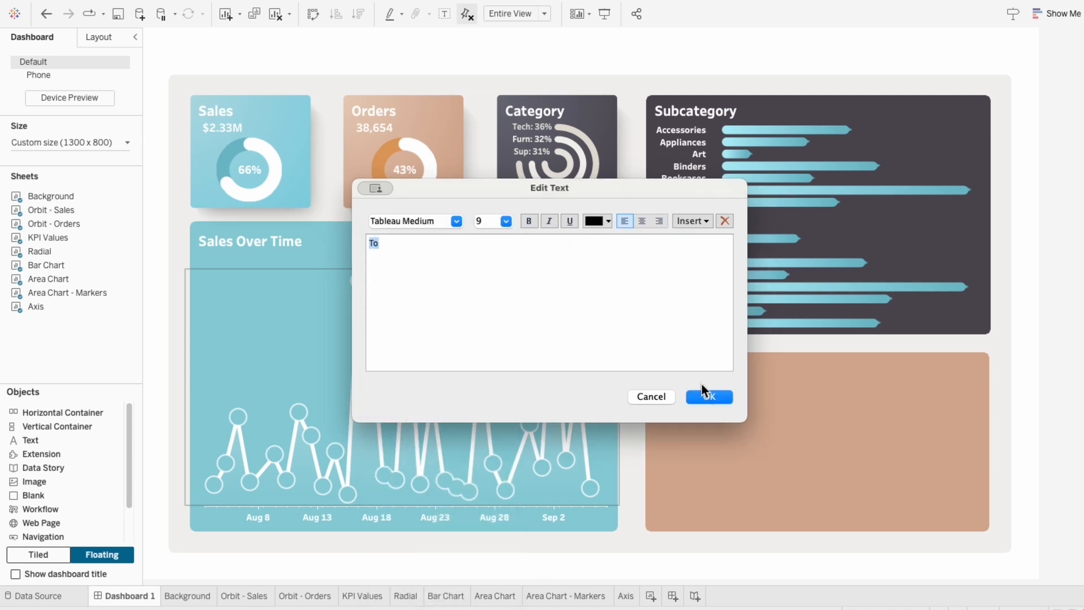
pyautogui.click(709, 397)
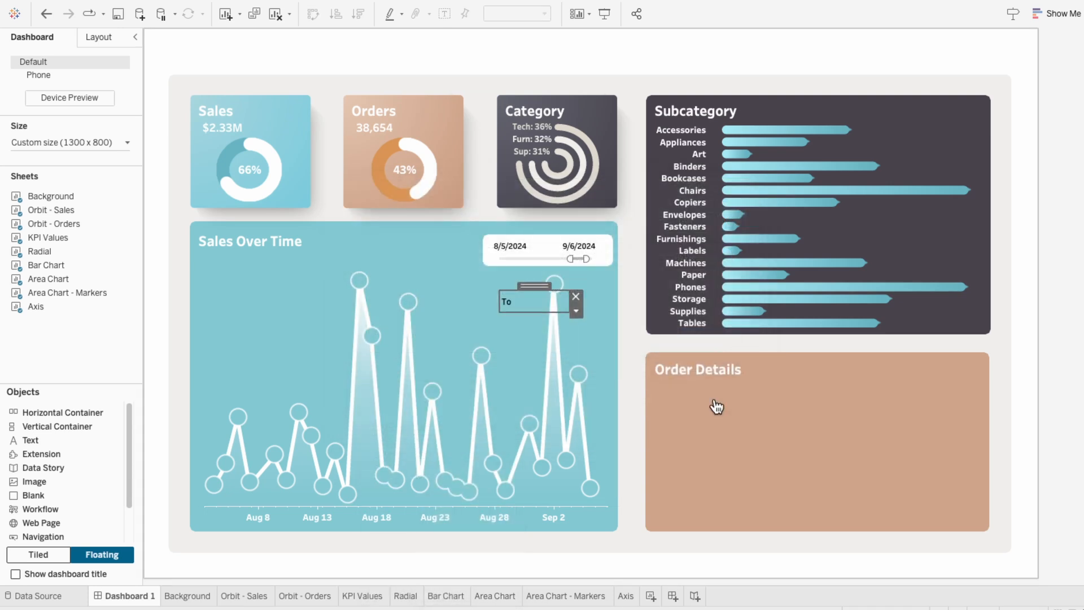
pyautogui.moveTo(532, 286); pyautogui.dragTo(557, 247)
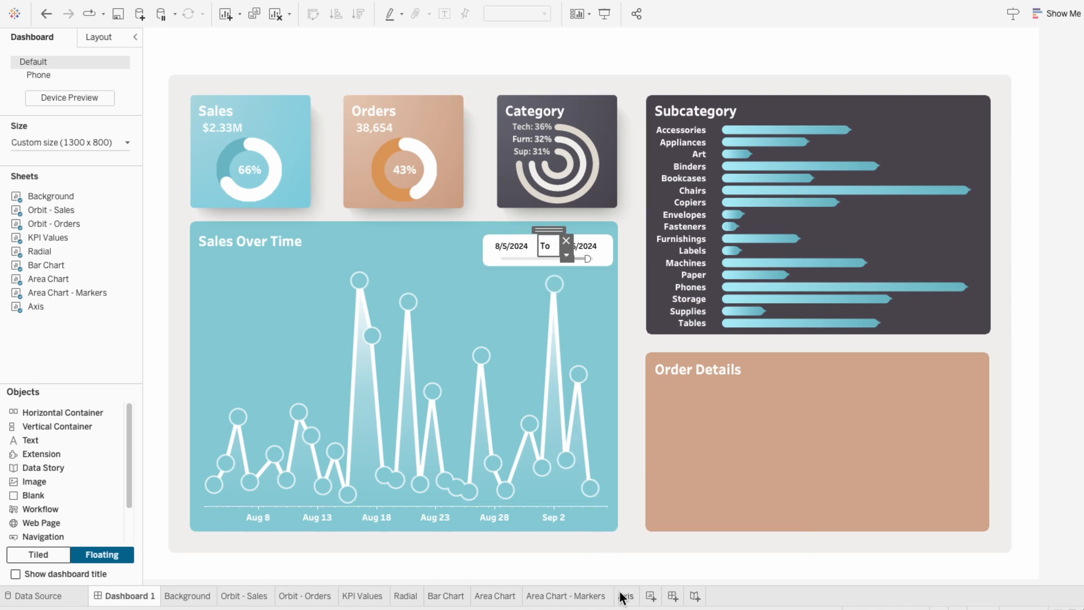
# Filter the Area Chart sheet on Table Name, keeping only Orders
pyautogui.click(500, 597)
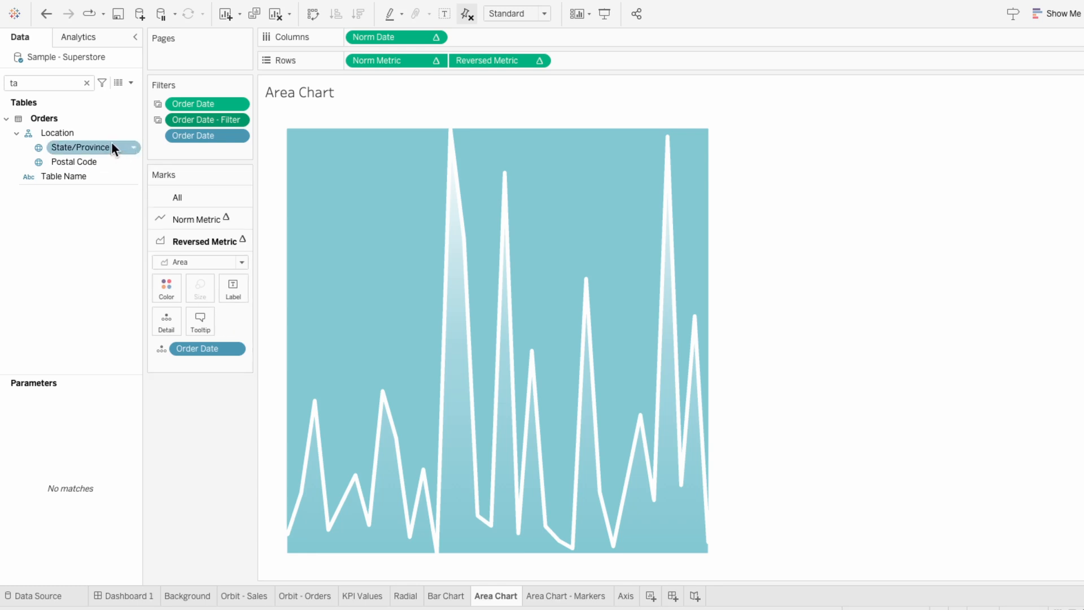
pyautogui.click(69, 175)
pyautogui.moveTo(69, 175); pyautogui.dragTo(175, 147)
pyautogui.click(428, 191)
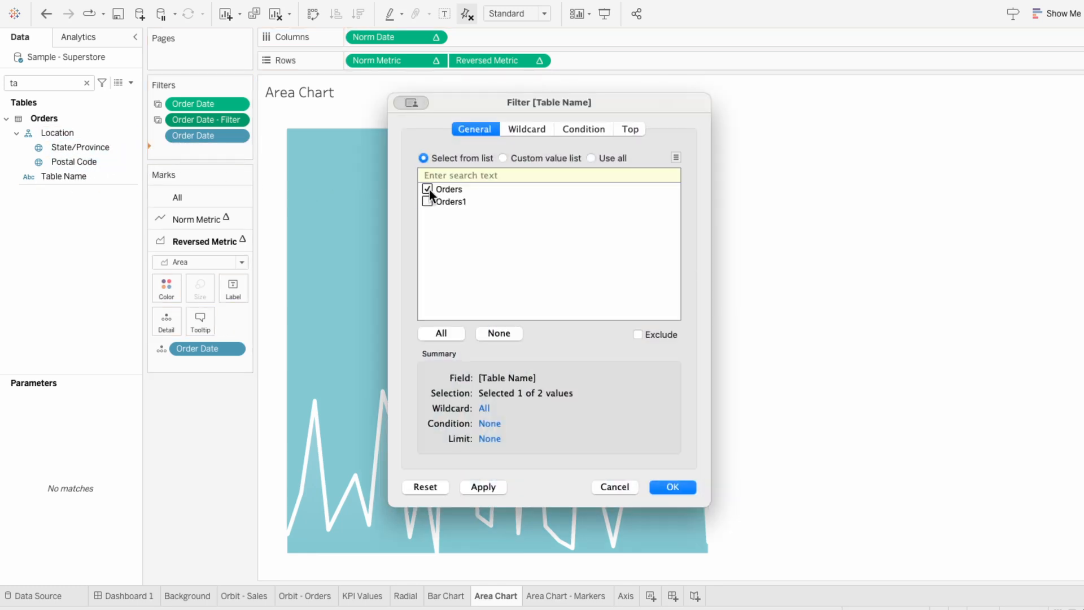
pyautogui.click(672, 487)
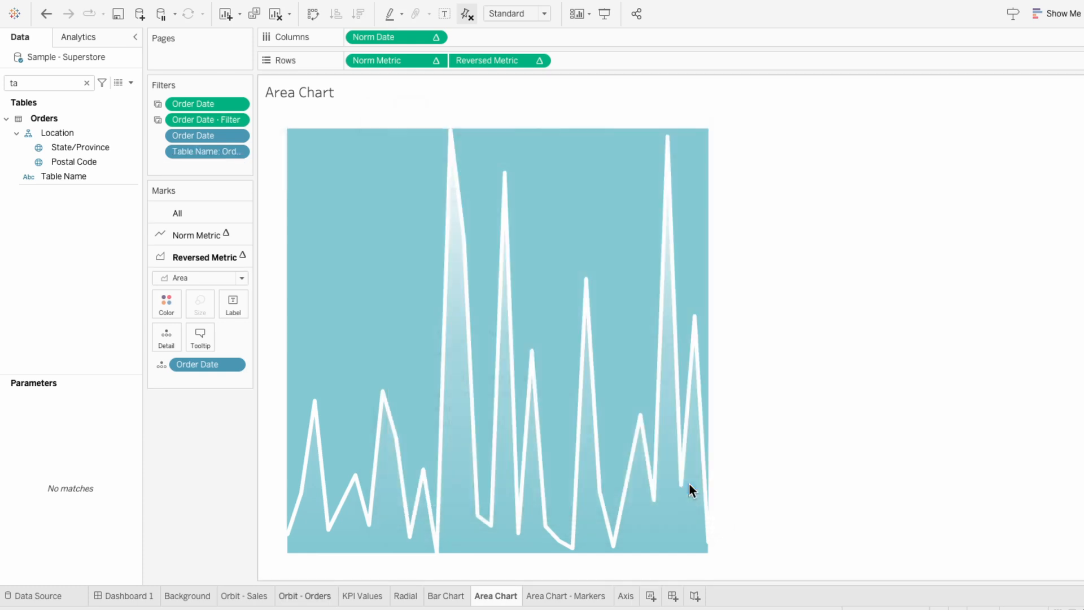
# Apply the Table Name filter to the Area Chart - Markers and Axis worksheets as well
pyautogui.rightClick(191, 155)
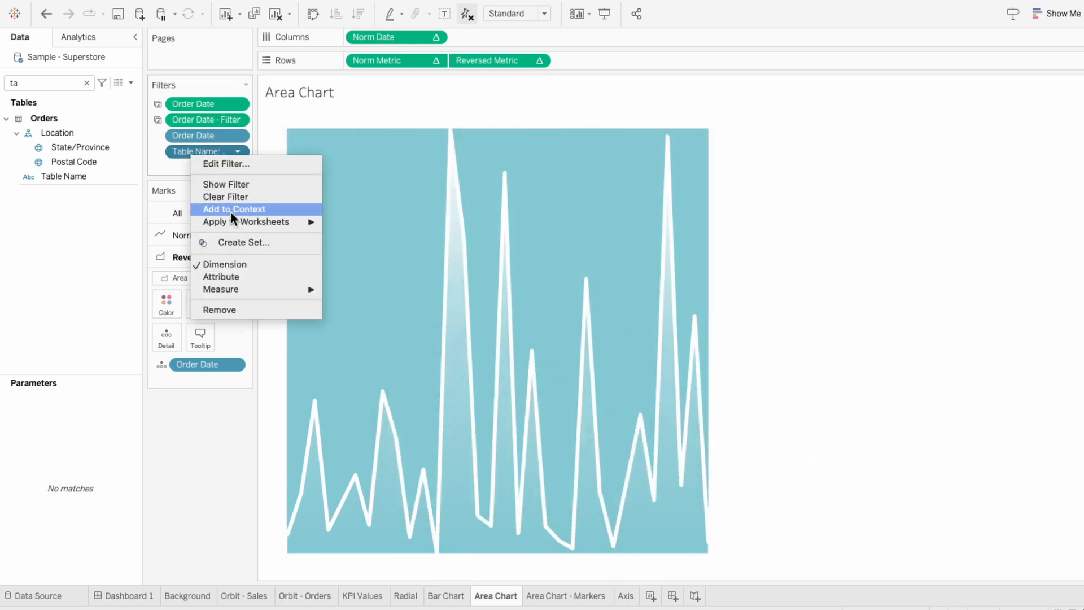
pyautogui.moveTo(233, 220)
pyautogui.click(351, 246)
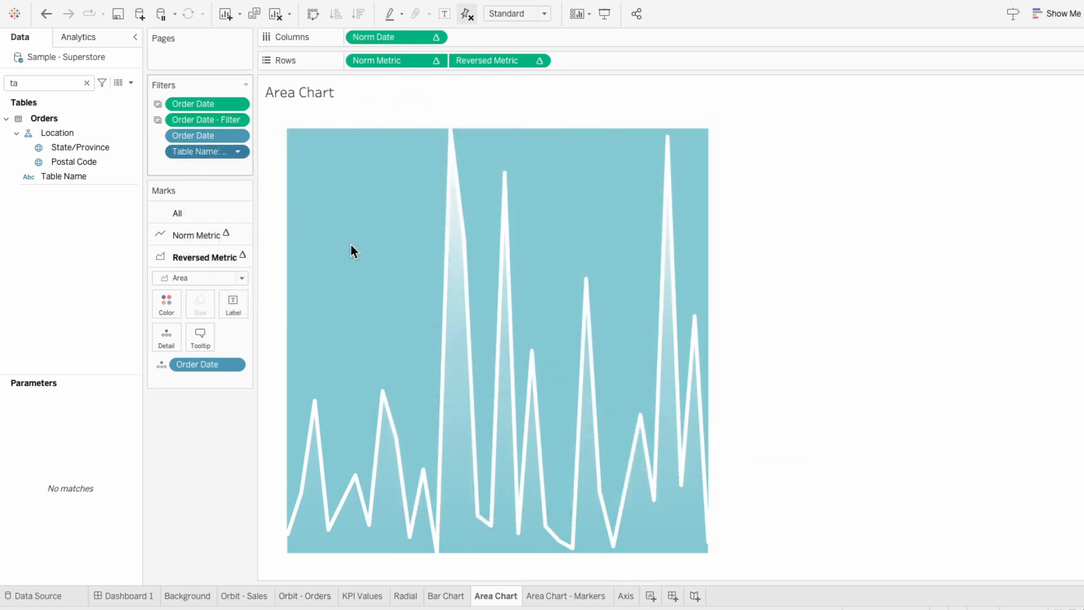
pyautogui.scroll(-2, 361, 339)
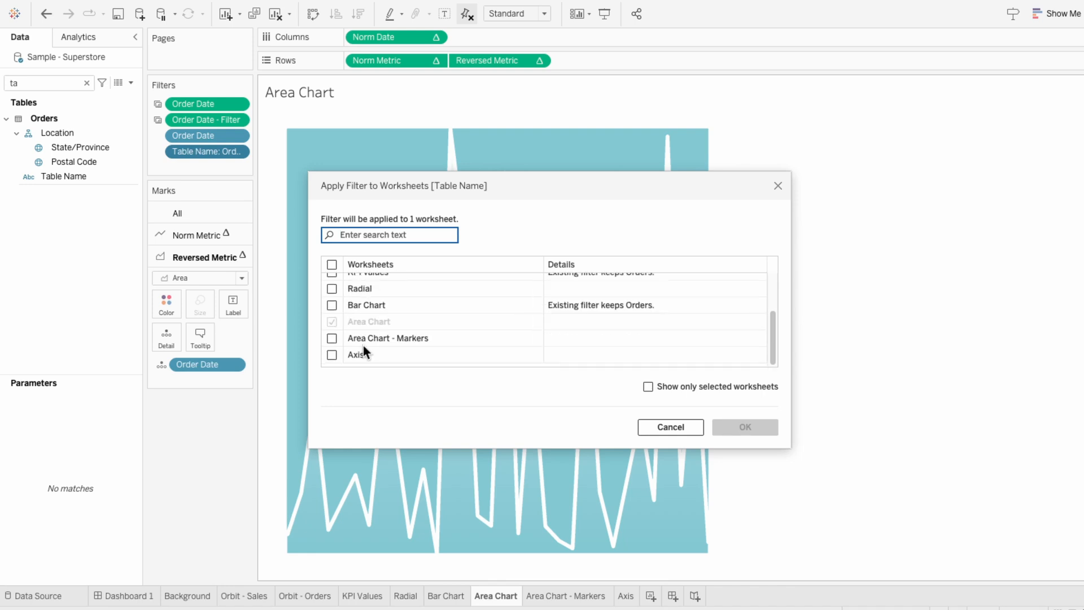
pyautogui.click(332, 338)
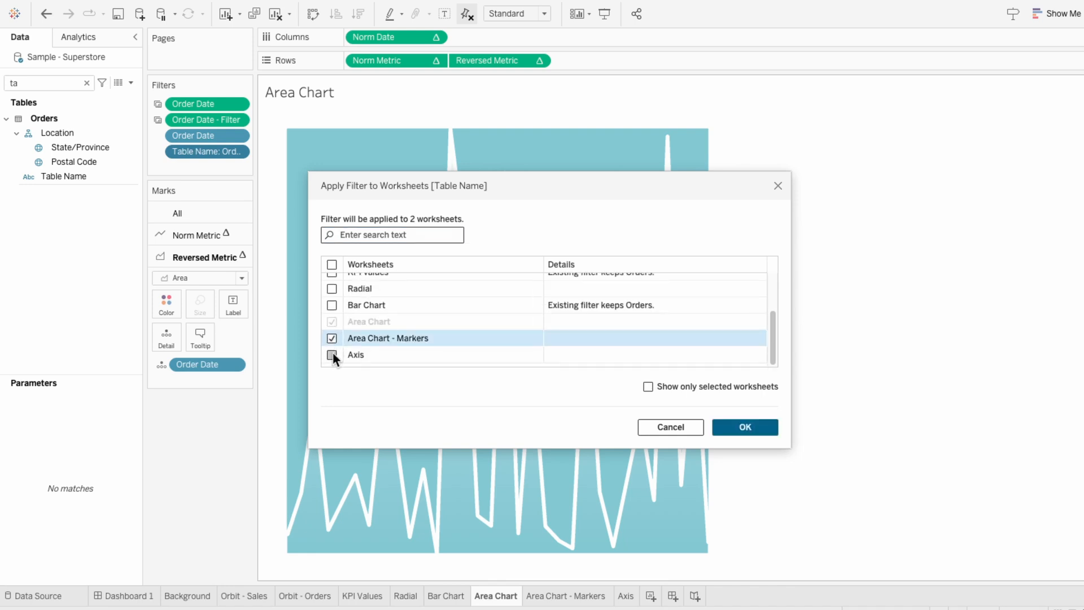
pyautogui.click(332, 355)
pyautogui.click(744, 427)
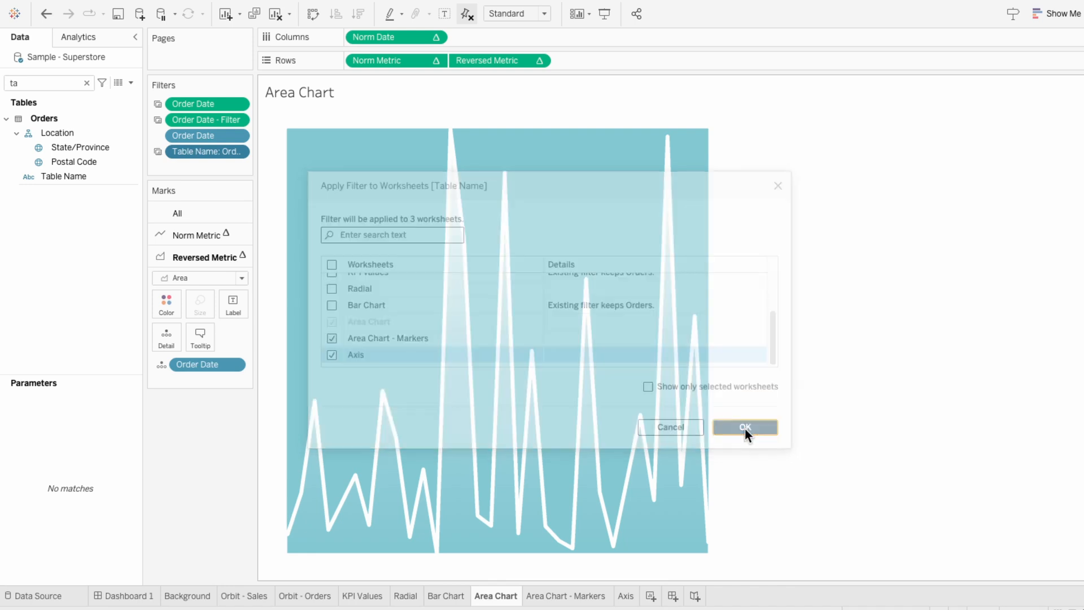
# Create a new worksheet named "Table" and clear the field search to list all data fields
pyautogui.click(139, 596)
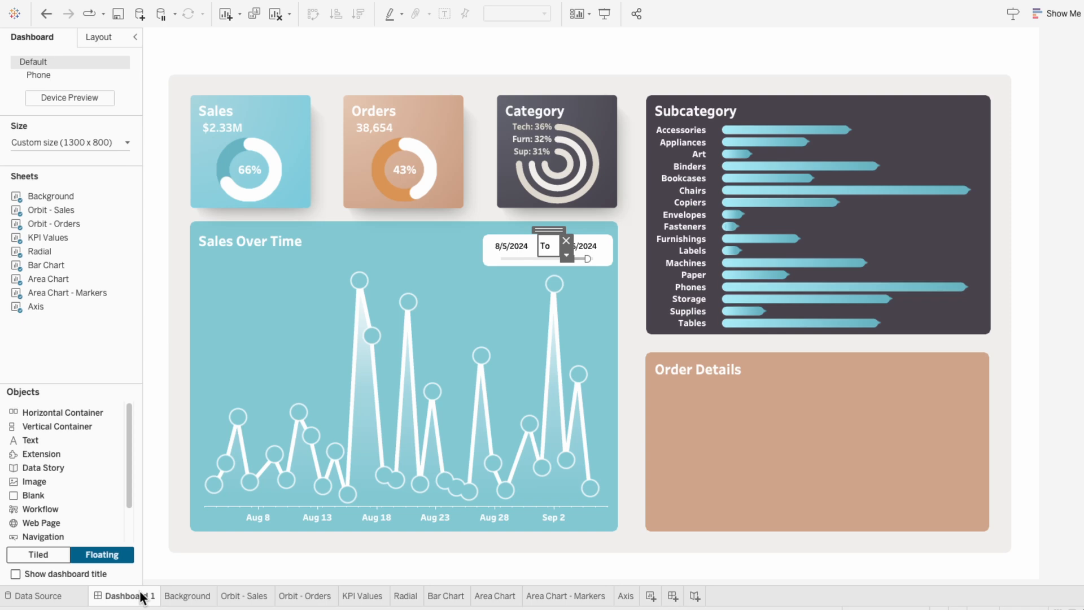
pyautogui.click(654, 582)
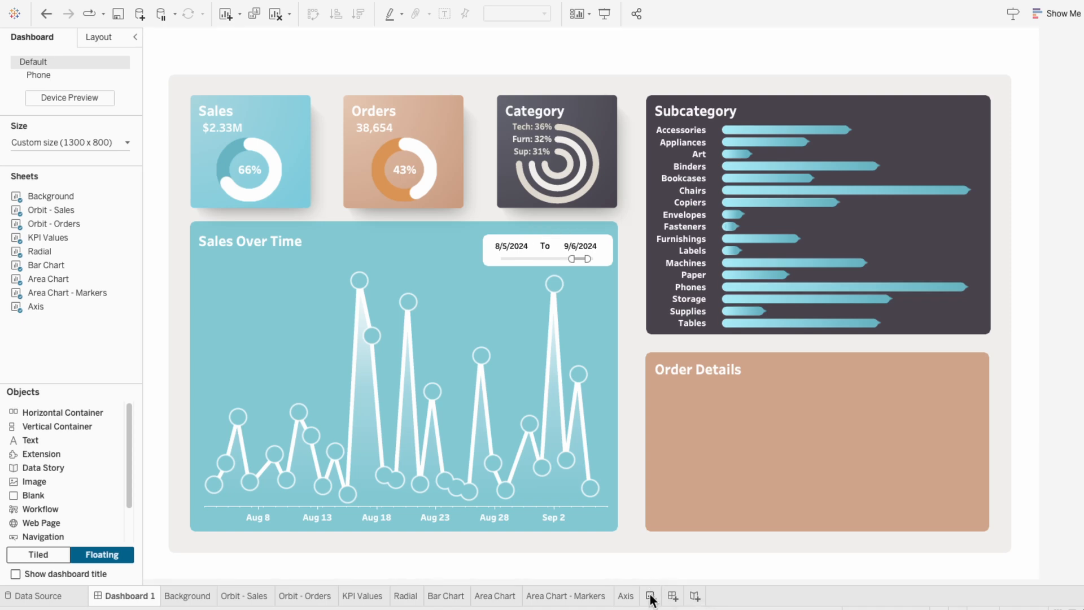
pyautogui.click(651, 596)
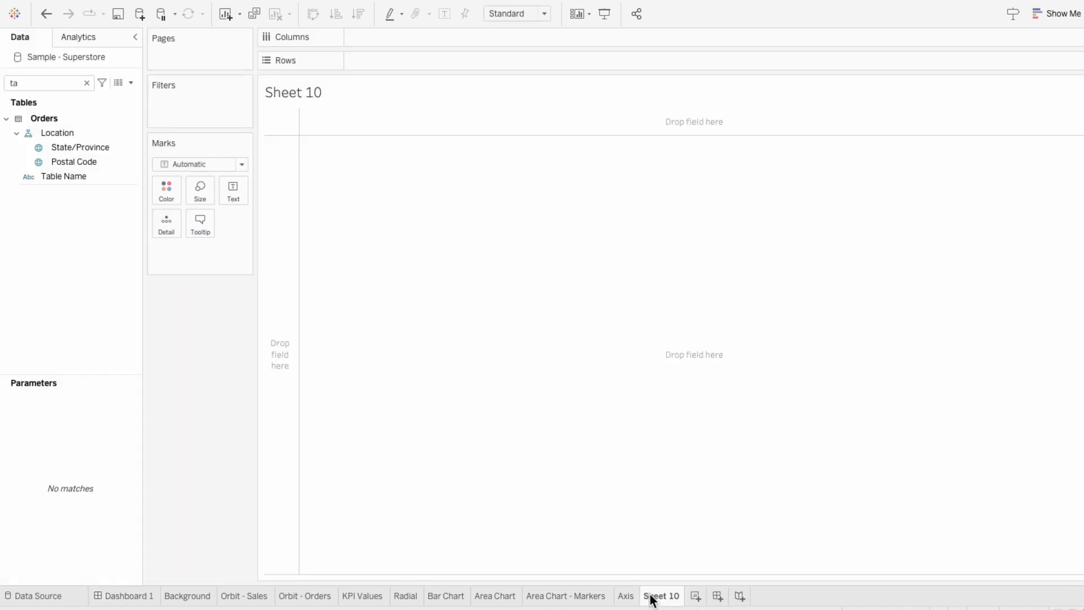
pyautogui.doubleClick(651, 596)
pyautogui.write('Table')
pyautogui.press('Return')
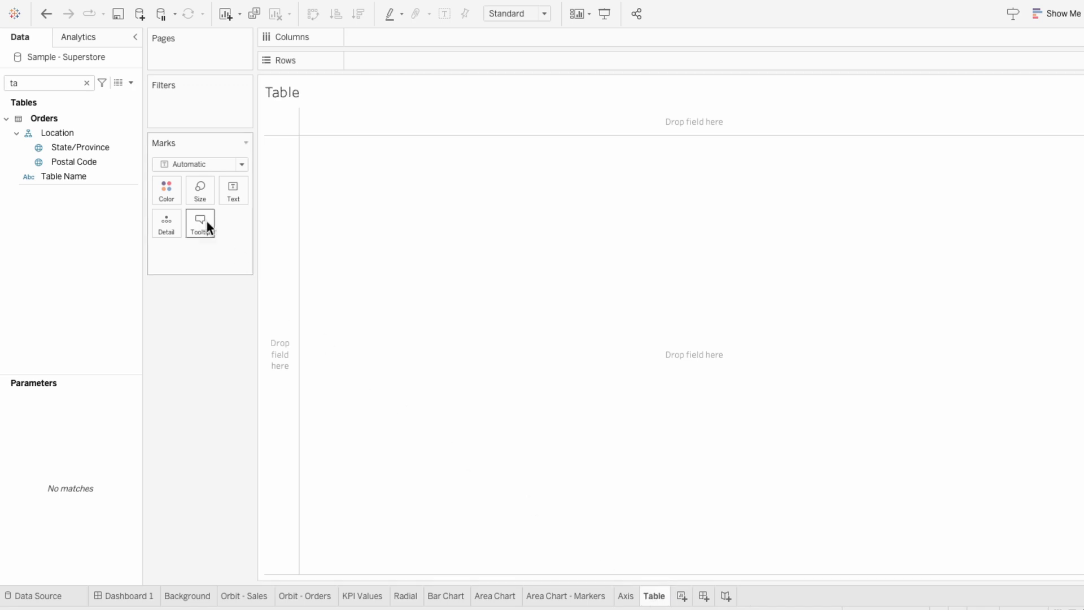
pyautogui.click(86, 83)
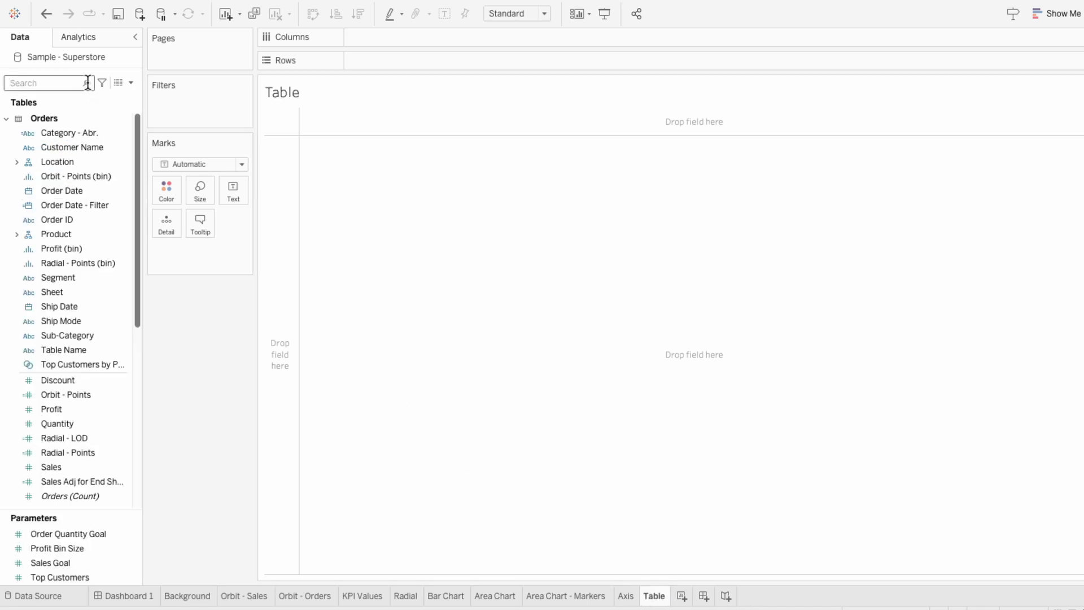
# Add Order ID, Category and Sub-Category to the rows of the Table worksheet, in that order
pyautogui.write('ord')
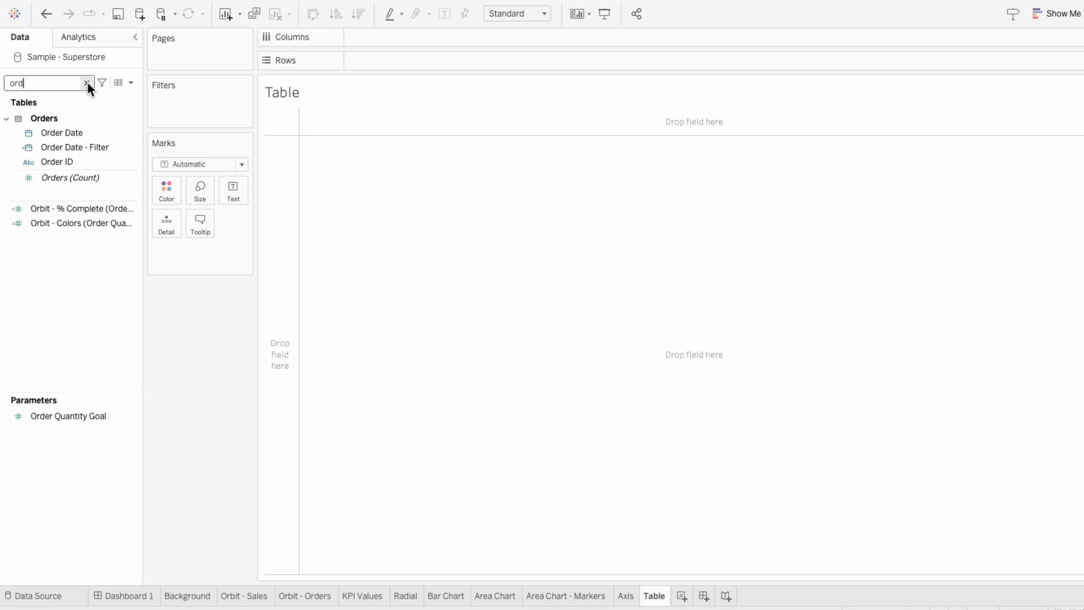
pyautogui.moveTo(89, 161); pyautogui.dragTo(396, 60)
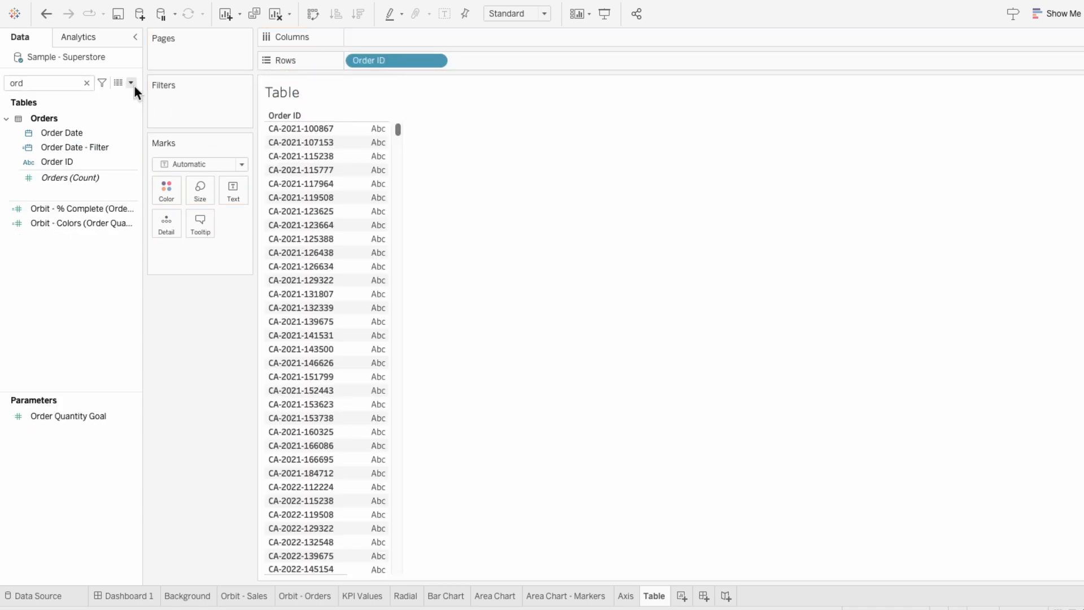
pyautogui.click(86, 83)
pyautogui.write('ca')
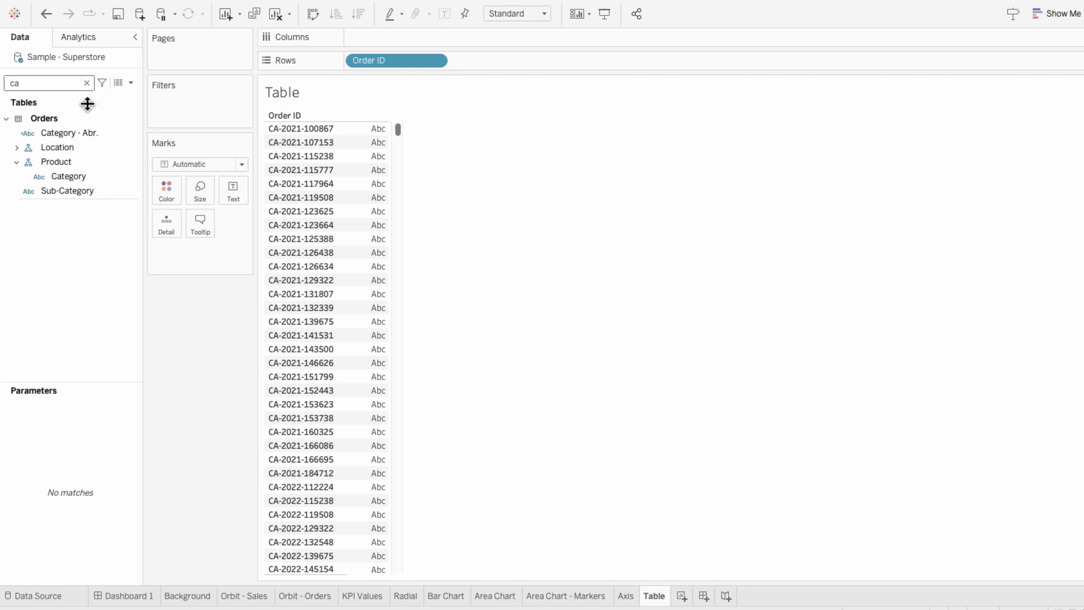
pyautogui.moveTo(80, 177); pyautogui.dragTo(464, 68)
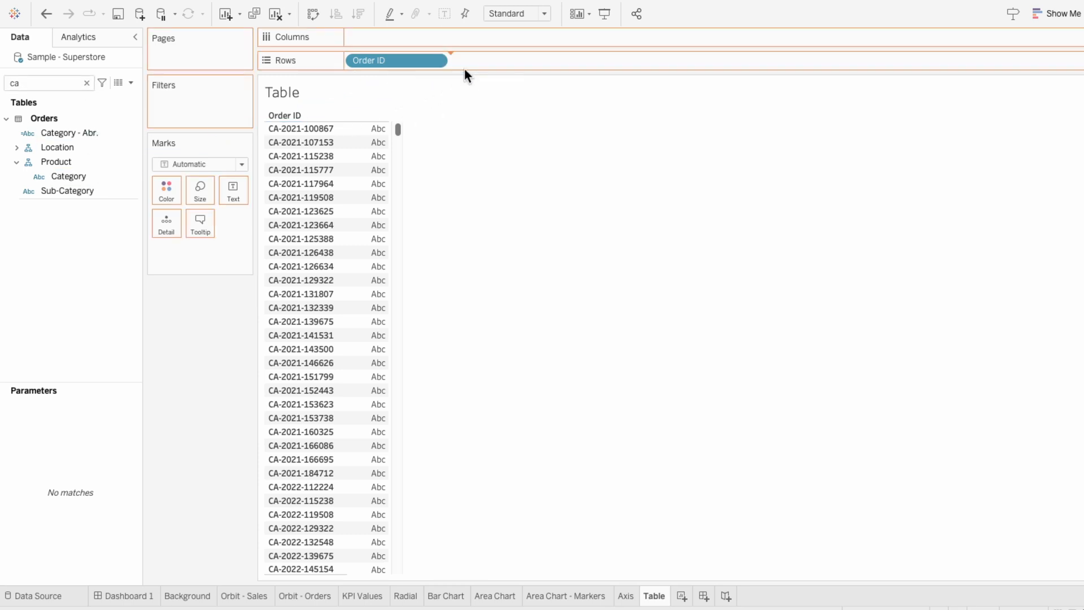
pyautogui.moveTo(81, 192); pyautogui.dragTo(571, 63)
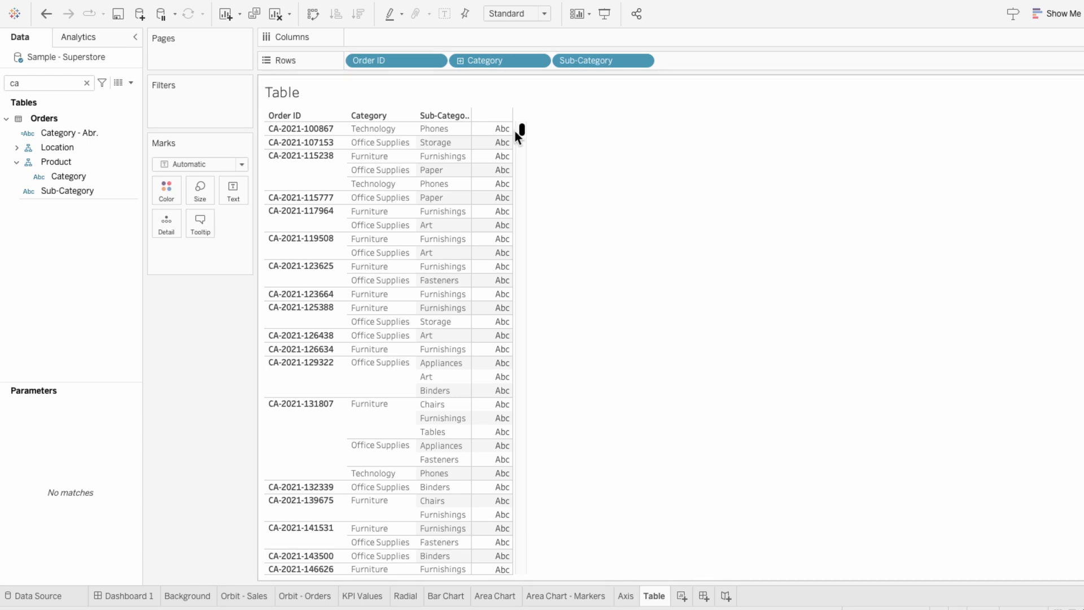
pyautogui.moveTo(502, 171)
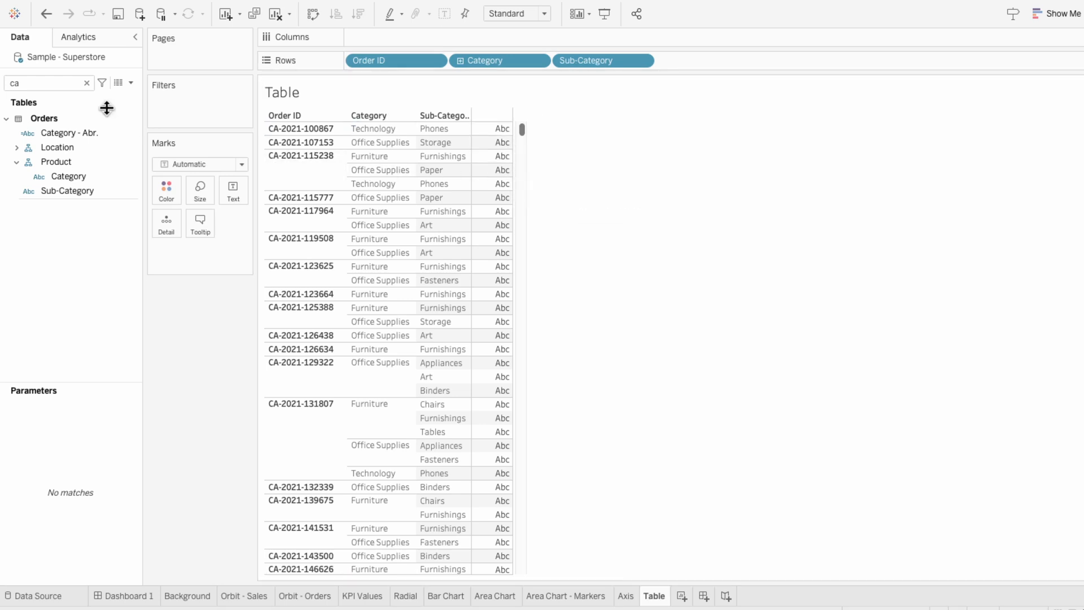
# Add the Quantity and Discount measures as value columns in the table
pyautogui.click(87, 84)
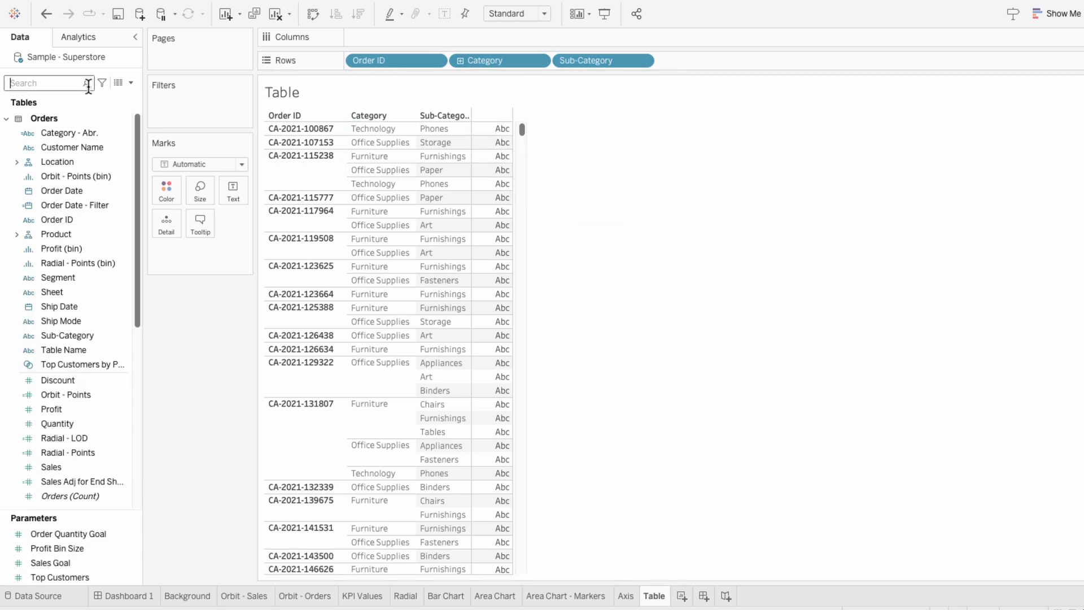
pyautogui.doubleClick(73, 424)
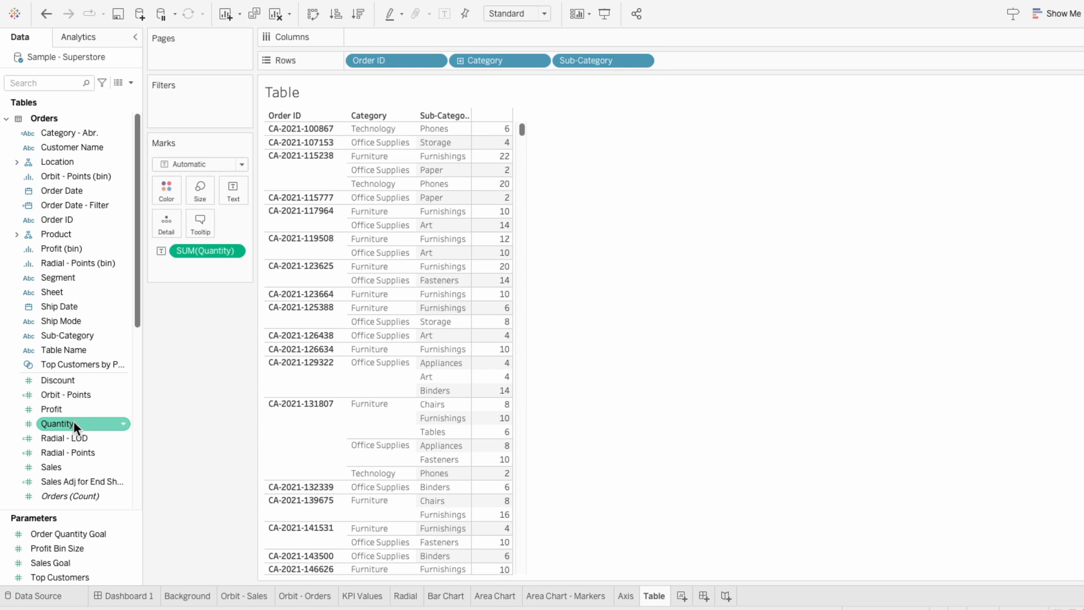
pyautogui.doubleClick(66, 381)
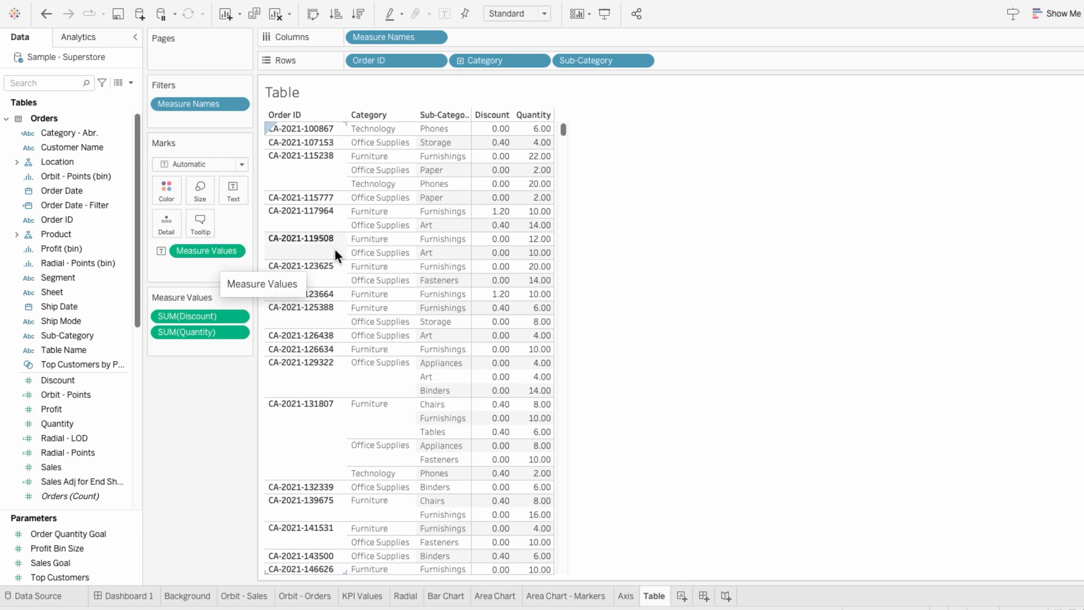
pyautogui.moveTo(504, 232)
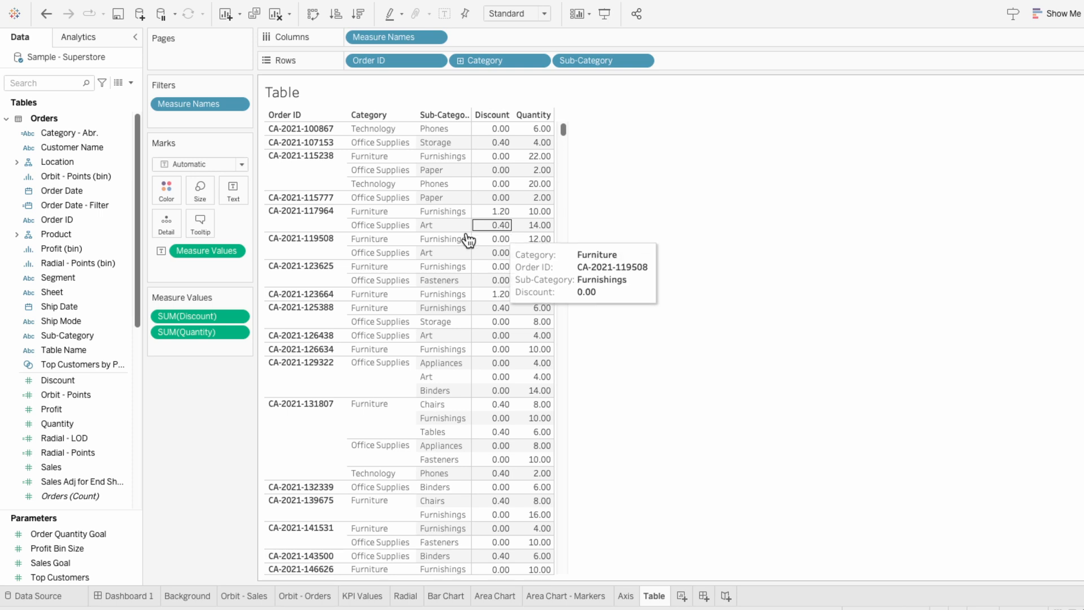
# Filter the worksheet on Table Name, keeping only Orders, and clear the field search
pyautogui.click(50, 84)
pyautogui.write('ta')
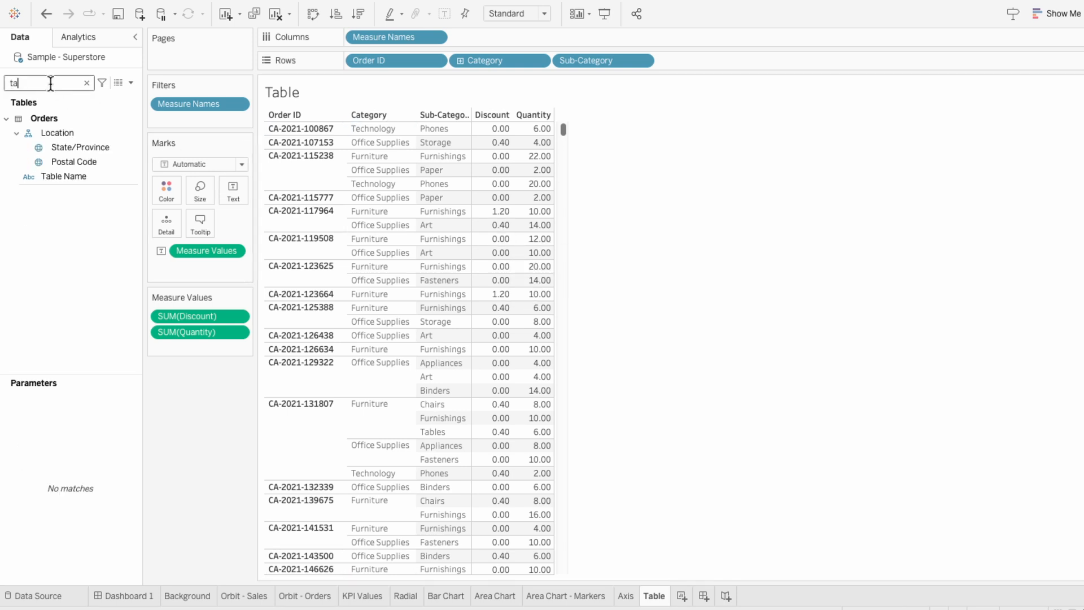
pyautogui.moveTo(75, 175); pyautogui.dragTo(190, 120)
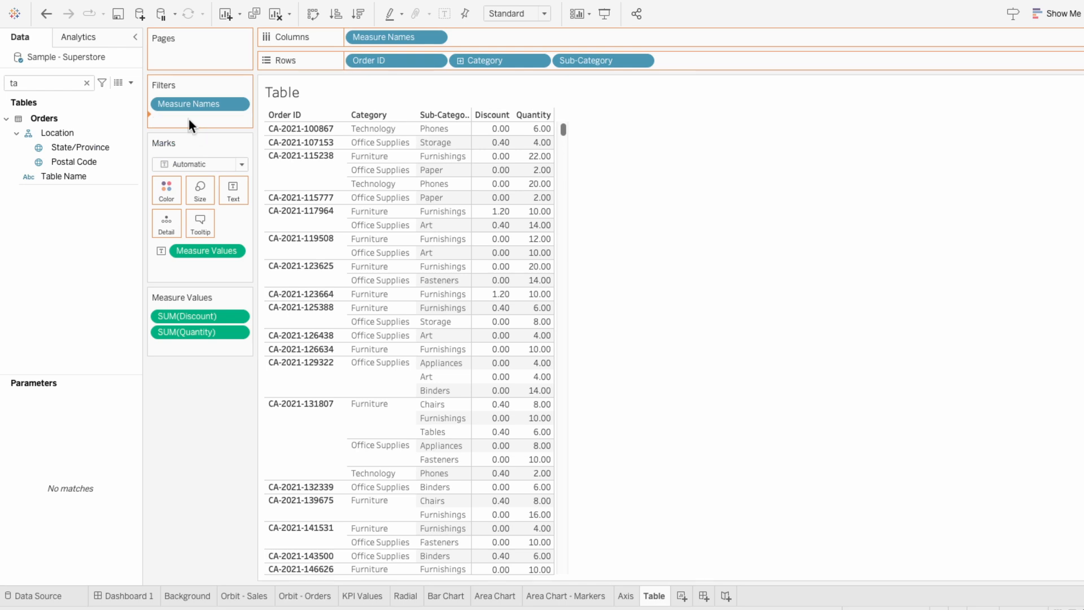
pyautogui.click(427, 190)
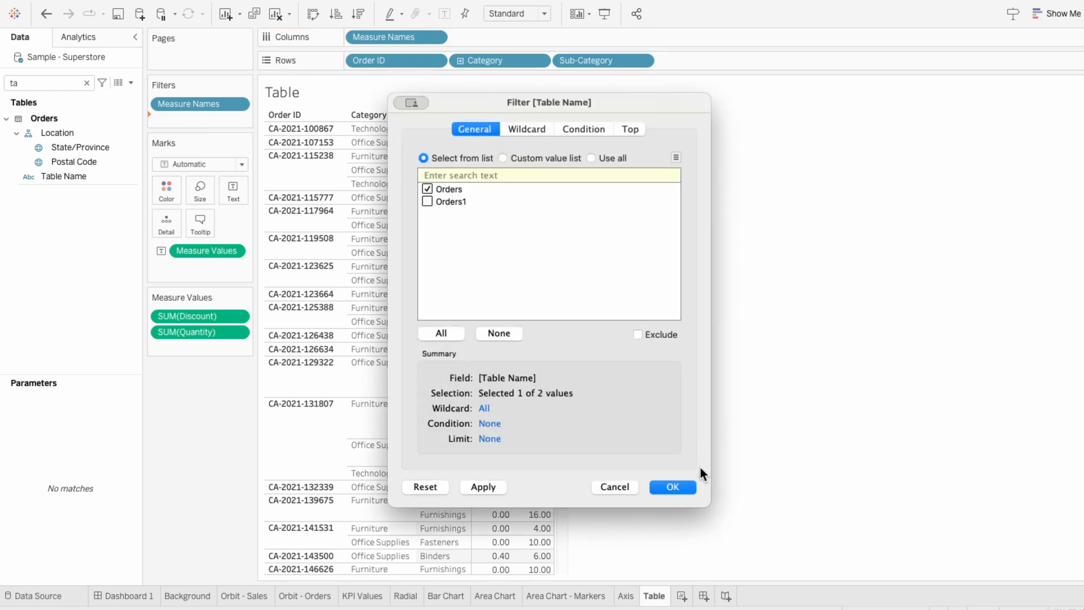
pyautogui.click(673, 486)
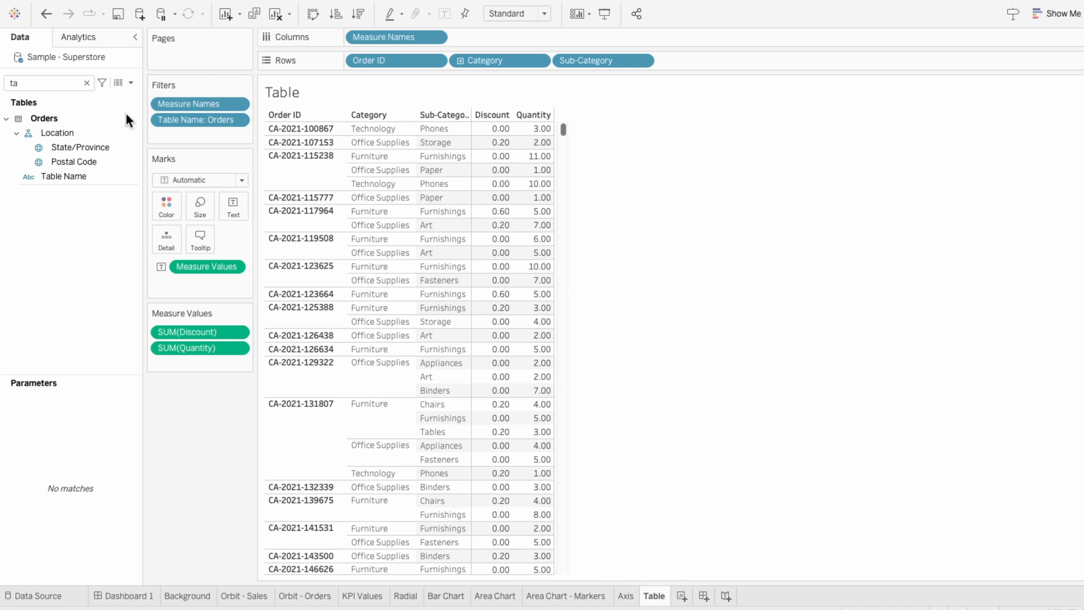
pyautogui.click(87, 84)
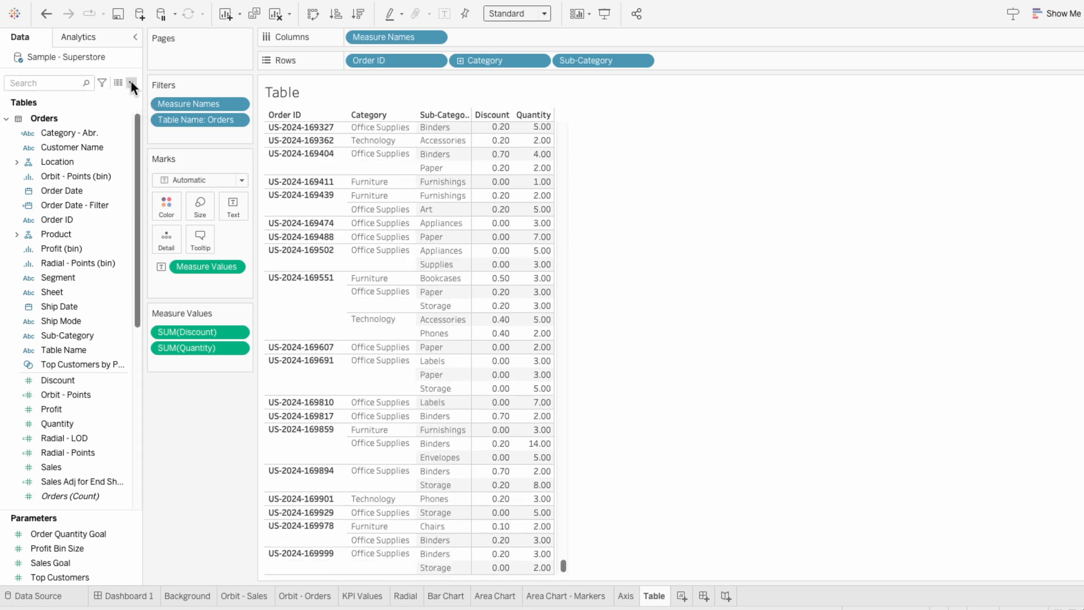
# Start a calculated field named "Discount $" with the first formula line IF [Discount] = 0 THEN 0
pyautogui.click(130, 82)
pyautogui.click(128, 90)
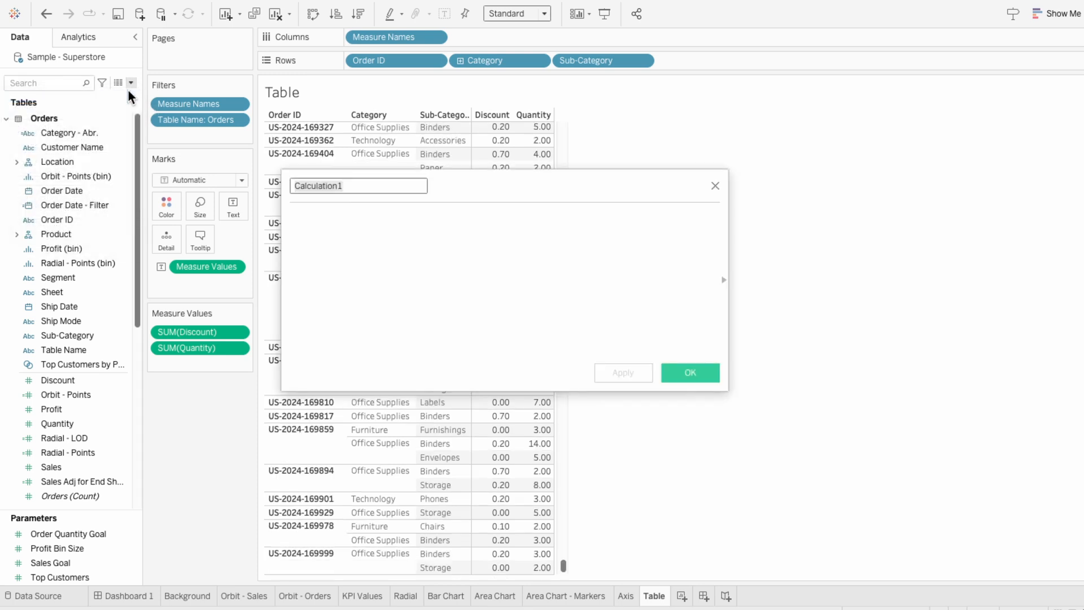
pyautogui.write('Discount $')
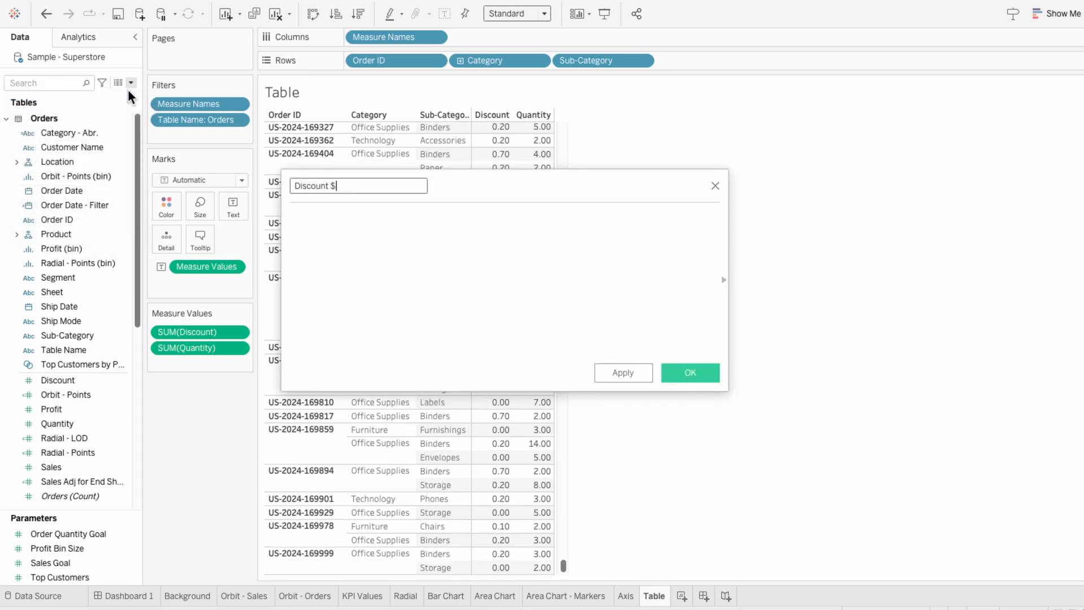
pyautogui.press('Tab')
pyautogui.write('IF')
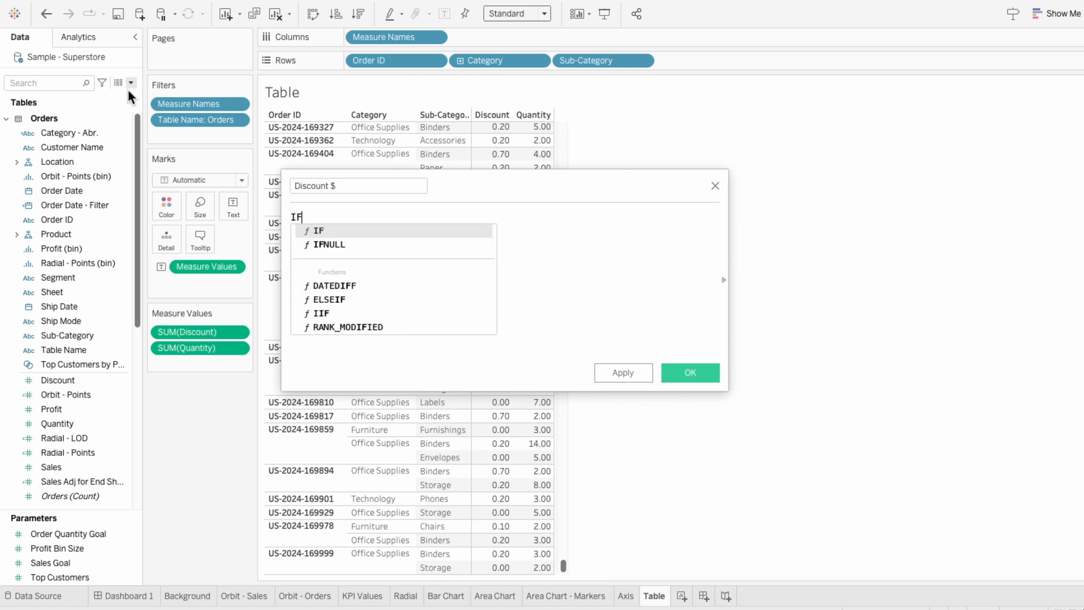
pyautogui.write(' [Discount] = 0 THEN ')
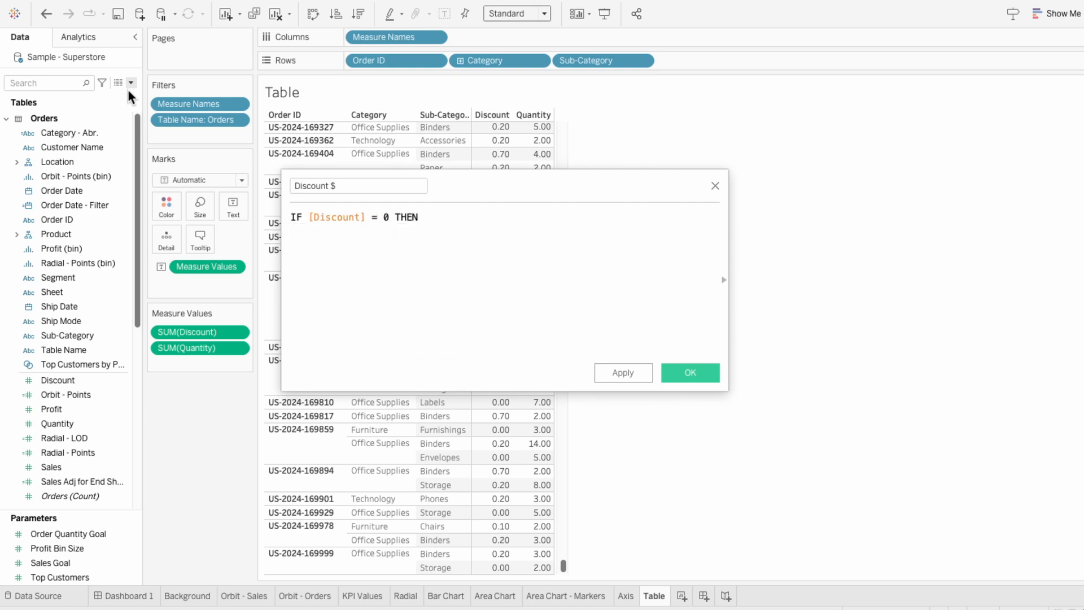
pyautogui.write('0')
pyautogui.press('Return')
# Complete the Discount $ formula with ELSE [Sales] * [Discount] and END, and save the calculated field
pyautogui.write('ELSE ')
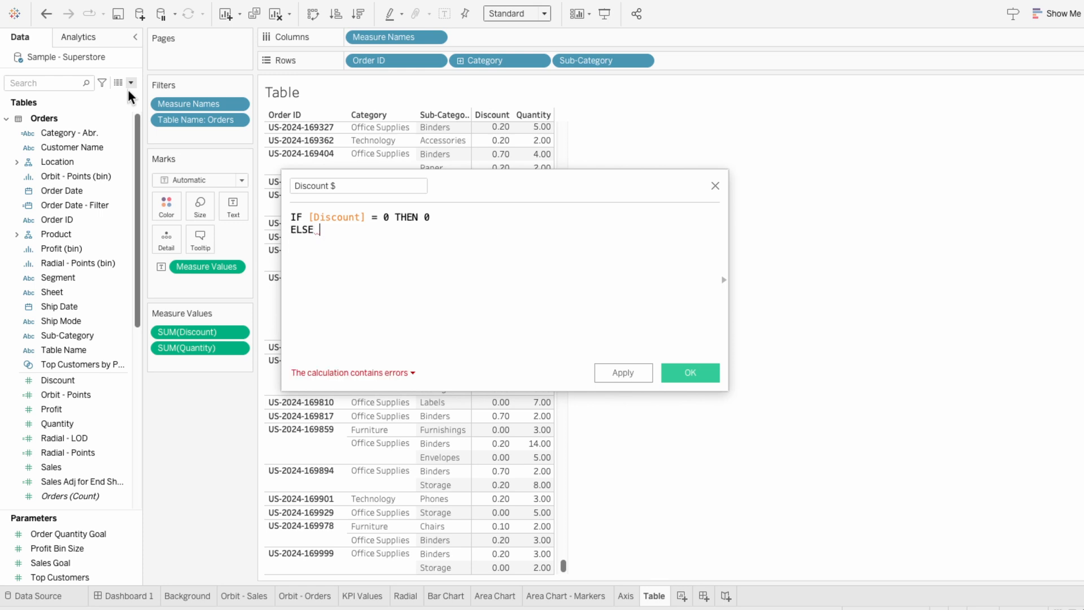
pyautogui.write('sale')
pyautogui.press('Return')
pyautogui.write('* dis')
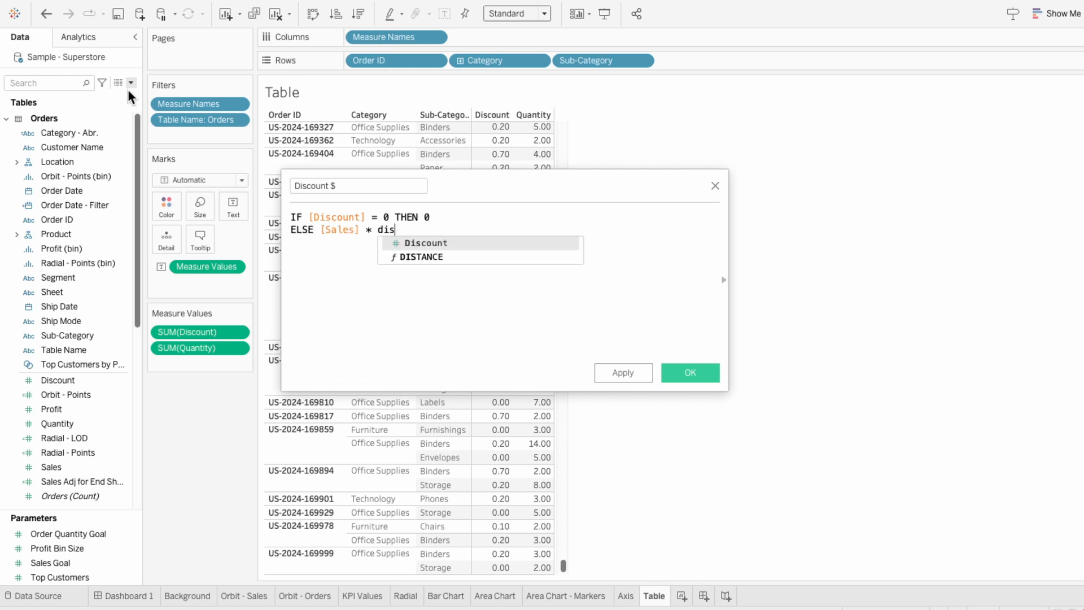
pyautogui.press('Return')
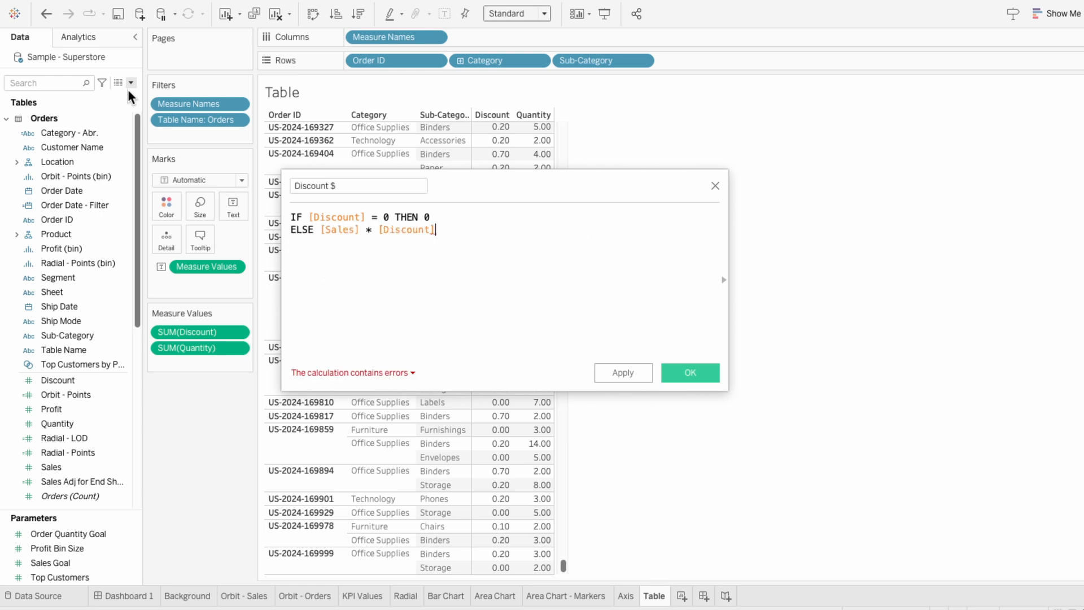
pyautogui.press('Return')
pyautogui.write('END')
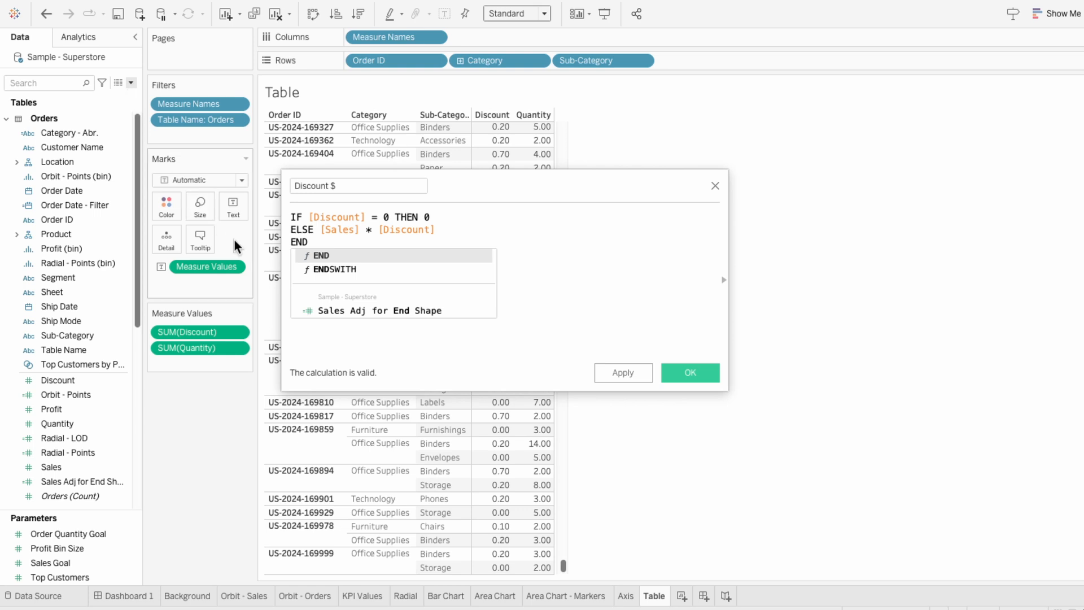
pyautogui.click(356, 342)
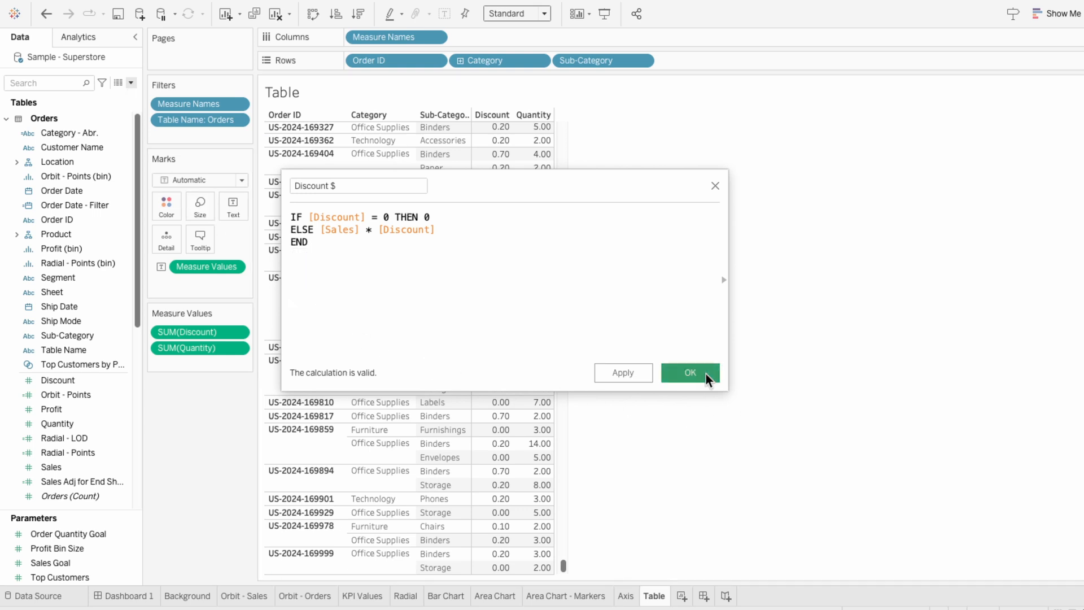
pyautogui.click(706, 373)
# Replace Discount with Discount $ in the table's measure values and format it as Currency (Custom) with 0 decimal places
pyautogui.moveTo(79, 397); pyautogui.dragTo(206, 336)
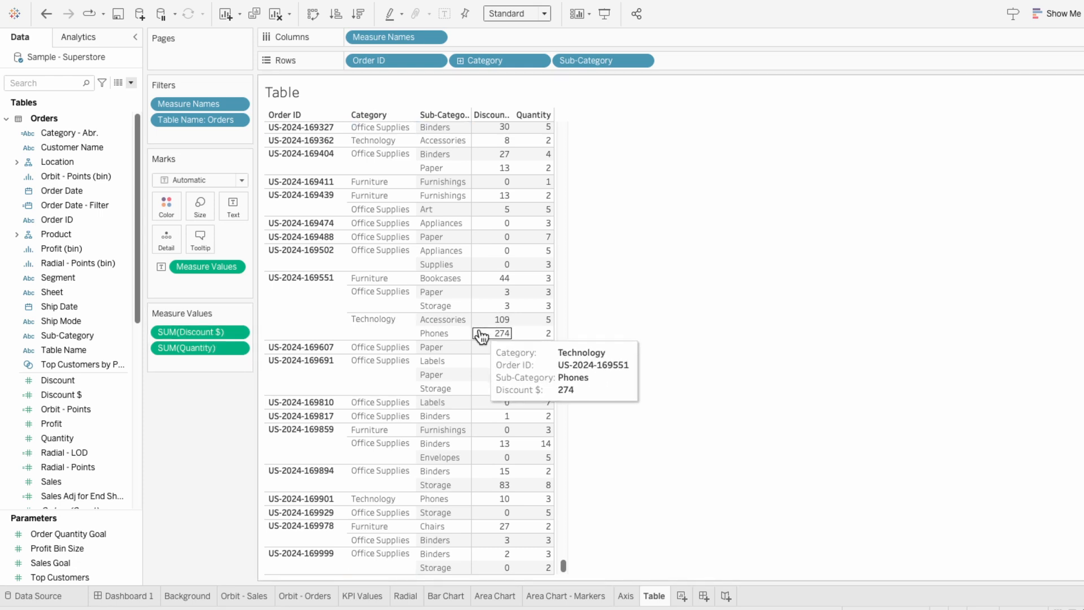
pyautogui.moveTo(490, 339)
pyautogui.rightClick(174, 333)
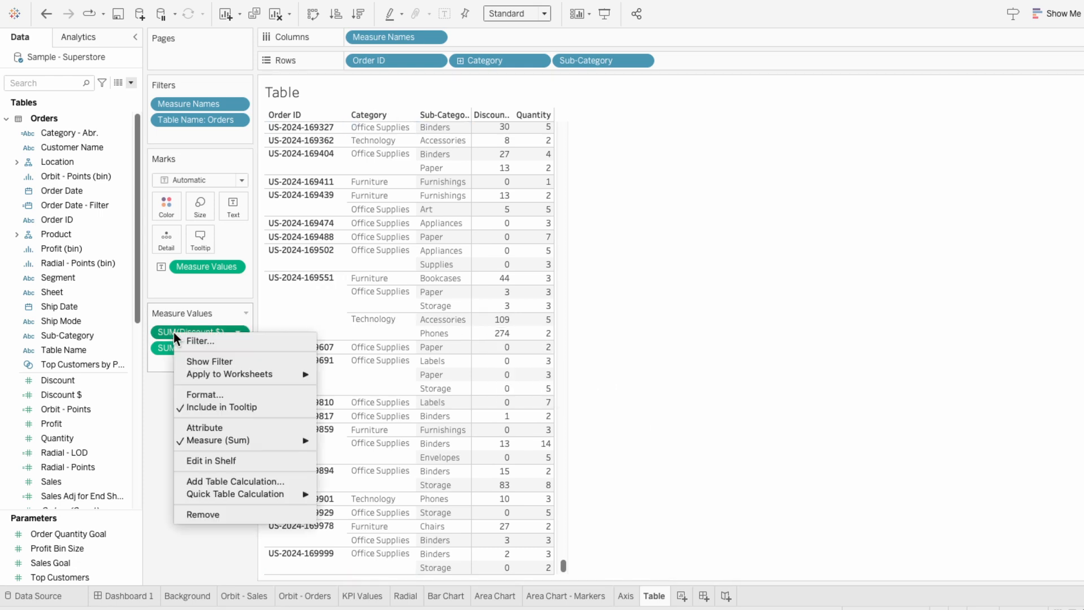
pyautogui.click(196, 393)
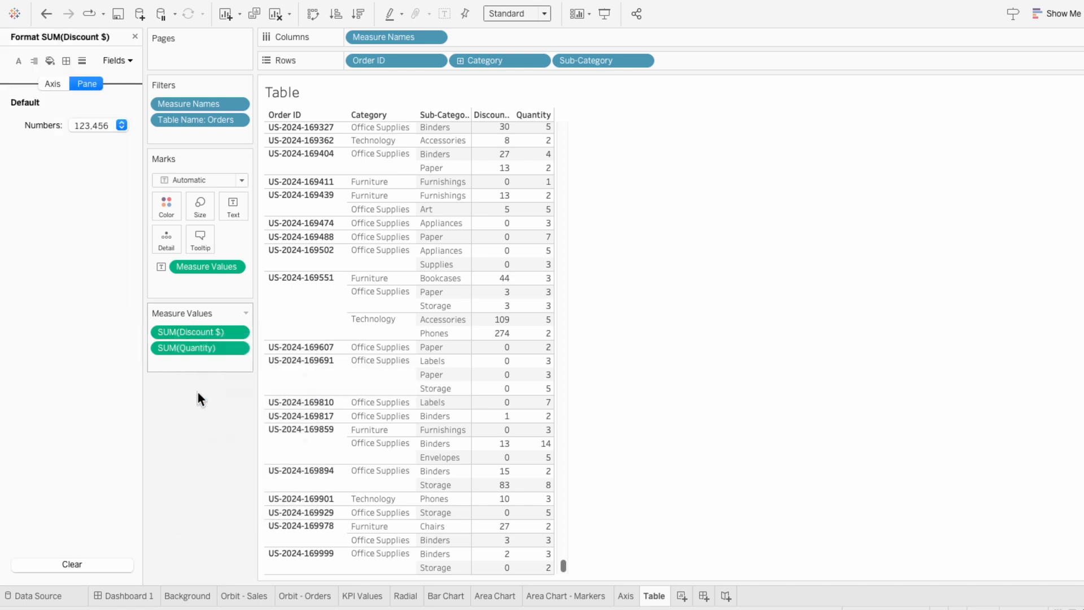
pyautogui.click(97, 127)
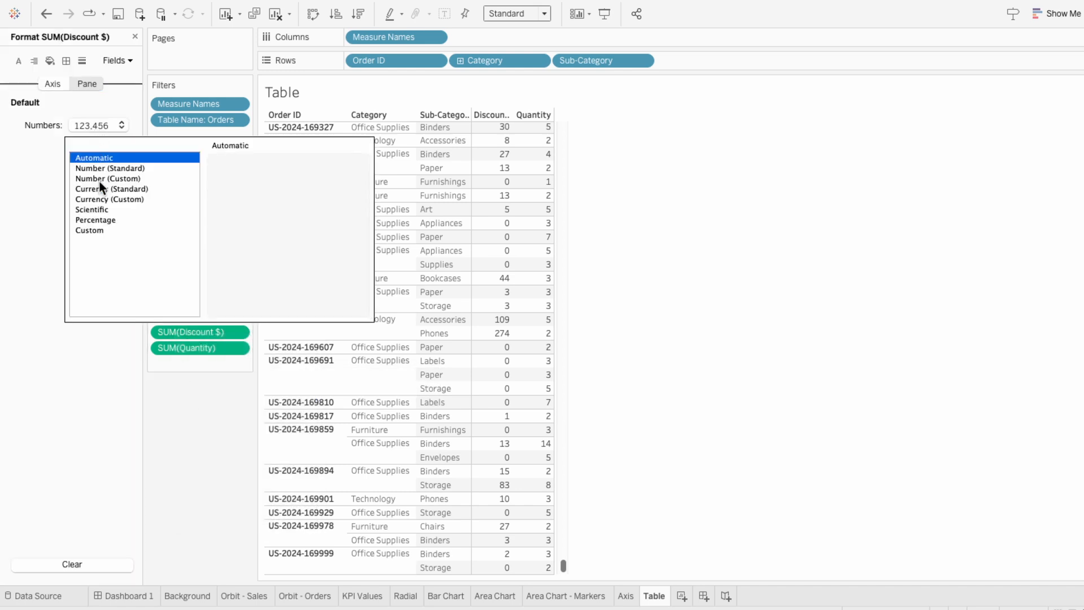
pyautogui.click(109, 199)
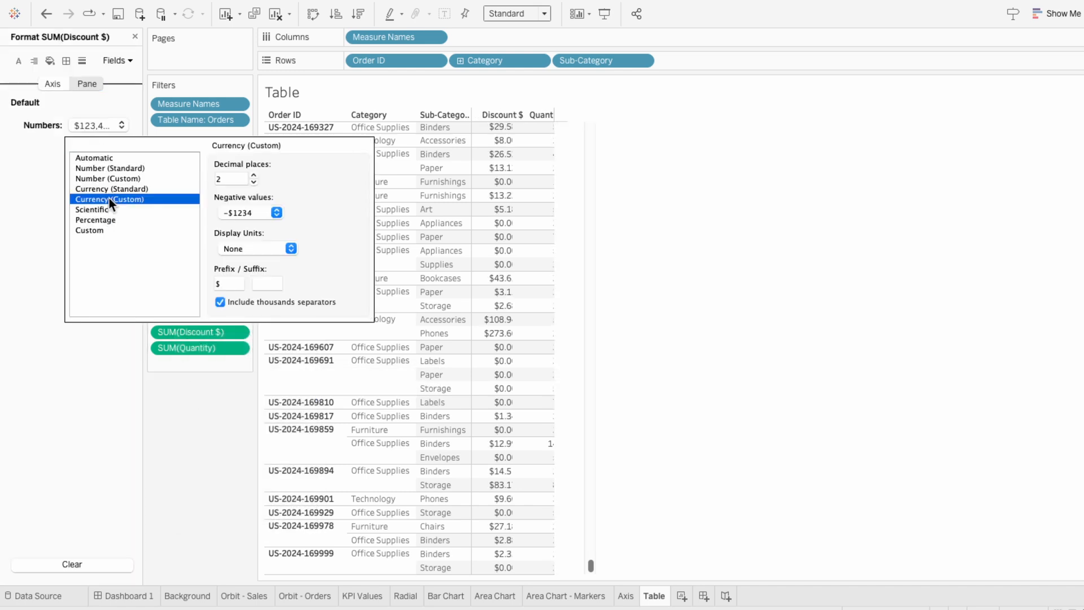
pyautogui.click(253, 182)
pyautogui.click(254, 182)
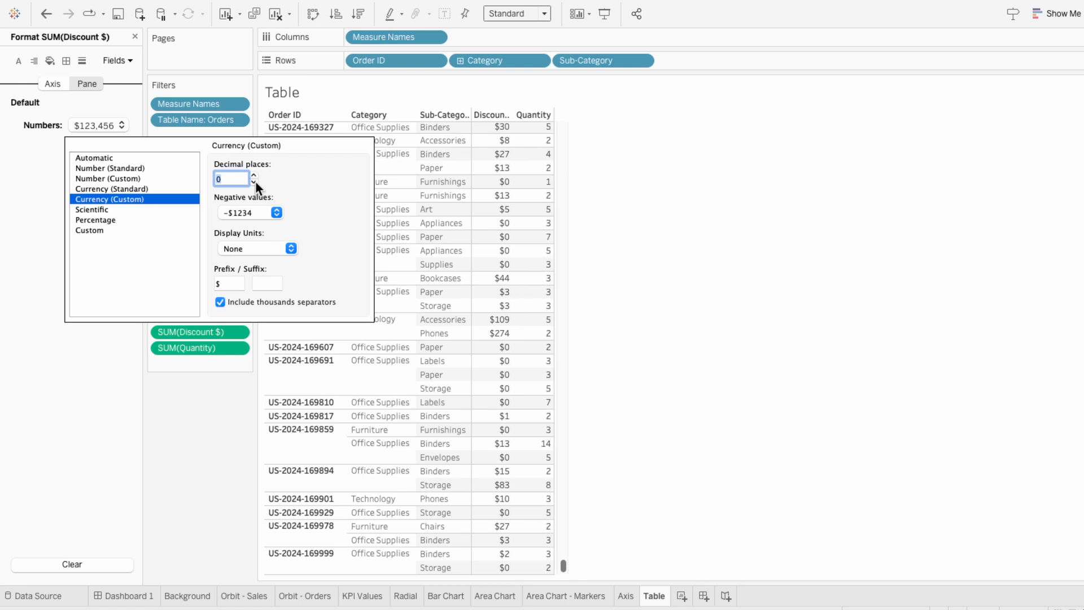
pyautogui.click(644, 368)
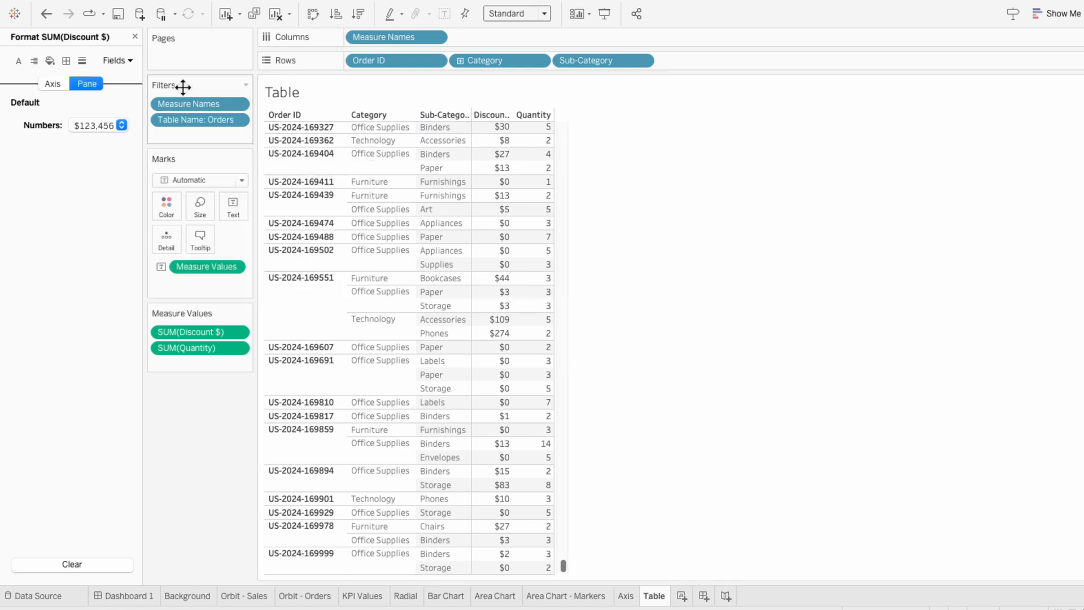
pyautogui.click(135, 37)
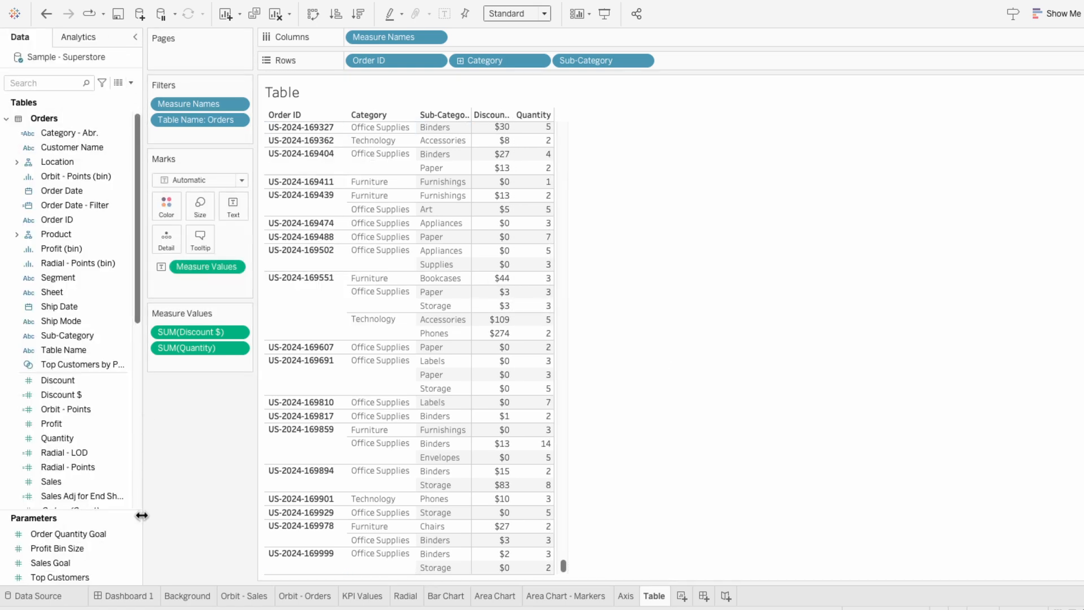
# Place the Table sheet as a floating object on Dashboard 1 over the Order Details card and hide its title
pyautogui.click(142, 595)
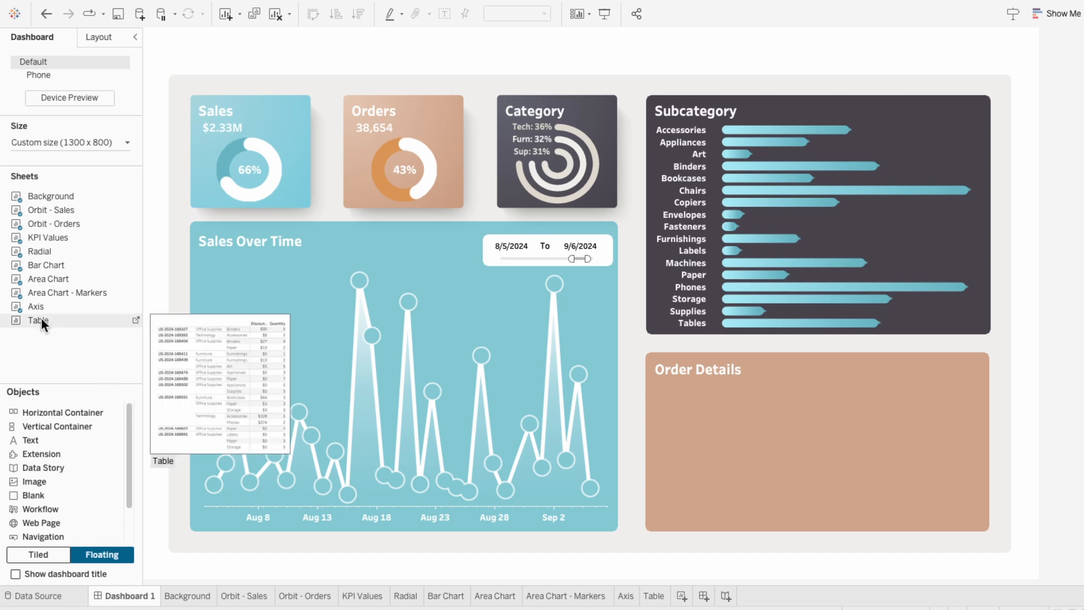
pyautogui.moveTo(42, 318); pyautogui.dragTo(659, 377)
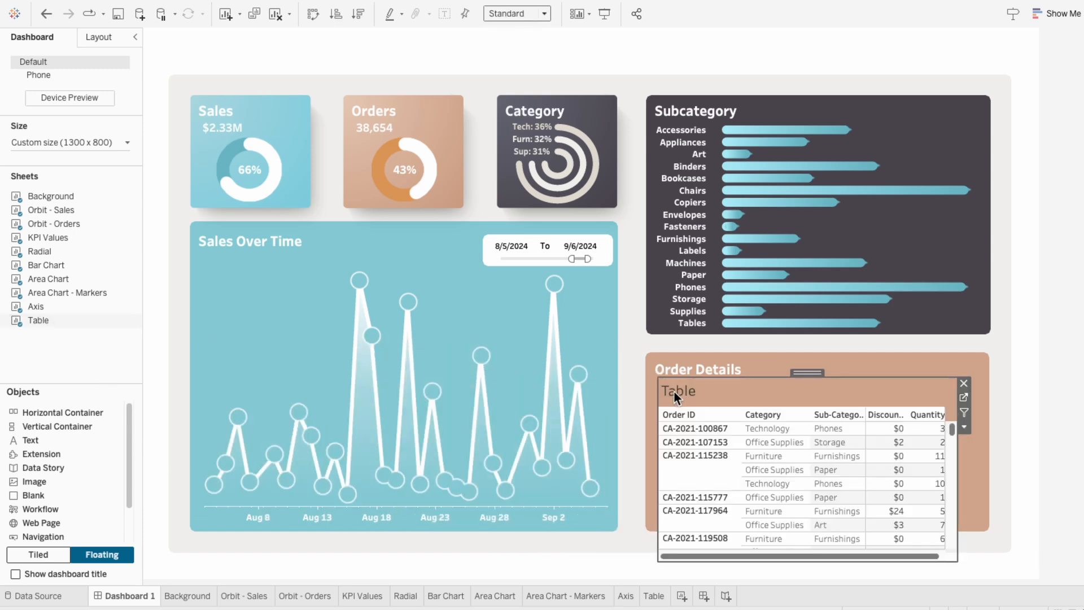
pyautogui.rightClick(673, 391)
pyautogui.click(693, 424)
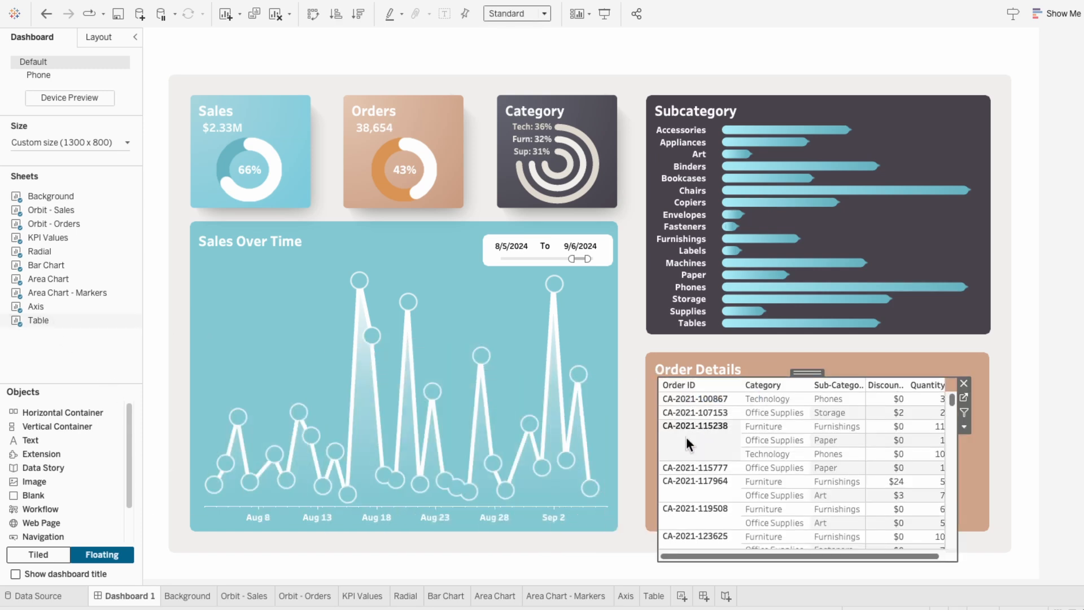
# Remove the Order Details table's shading by setting the worksheet shading and the row banding for both pane and header to None
pyautogui.rightClick(686, 437)
pyautogui.click(716, 493)
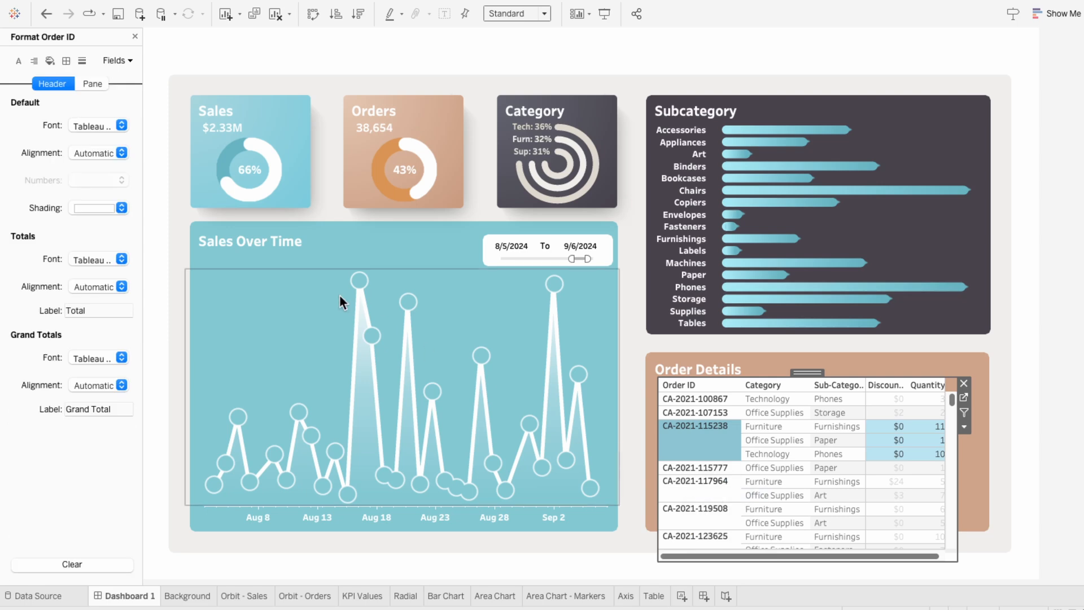
pyautogui.click(50, 61)
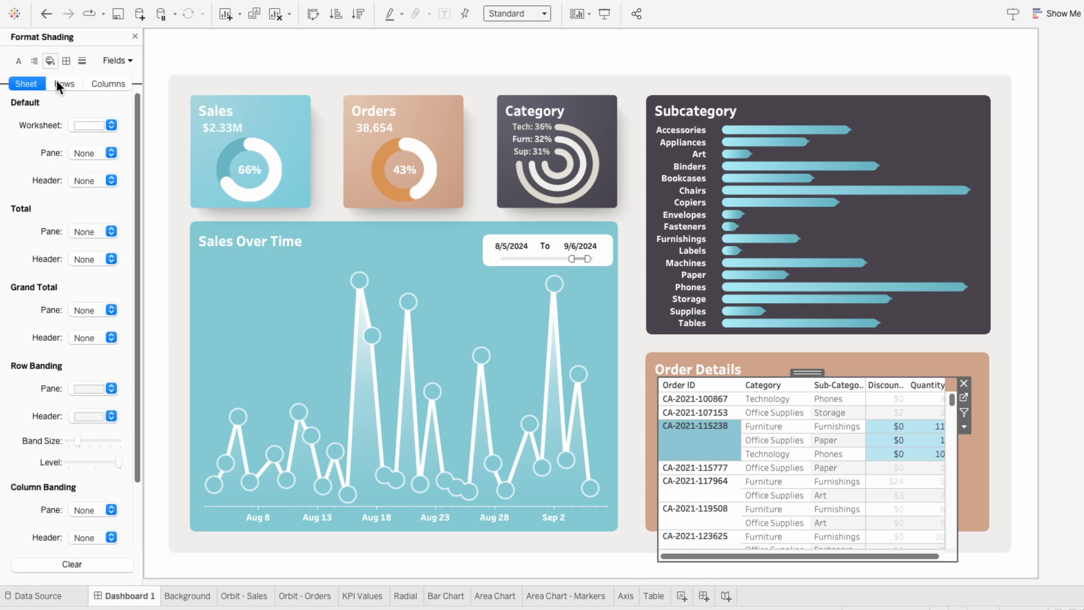
pyautogui.click(93, 125)
pyautogui.click(83, 146)
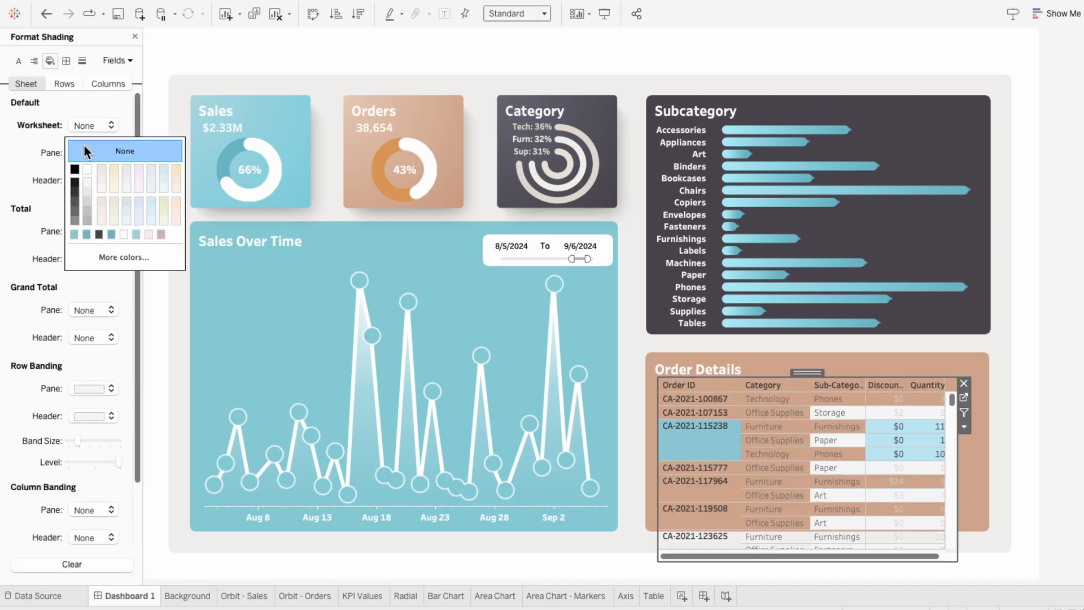
pyautogui.click(40, 133)
pyautogui.click(85, 389)
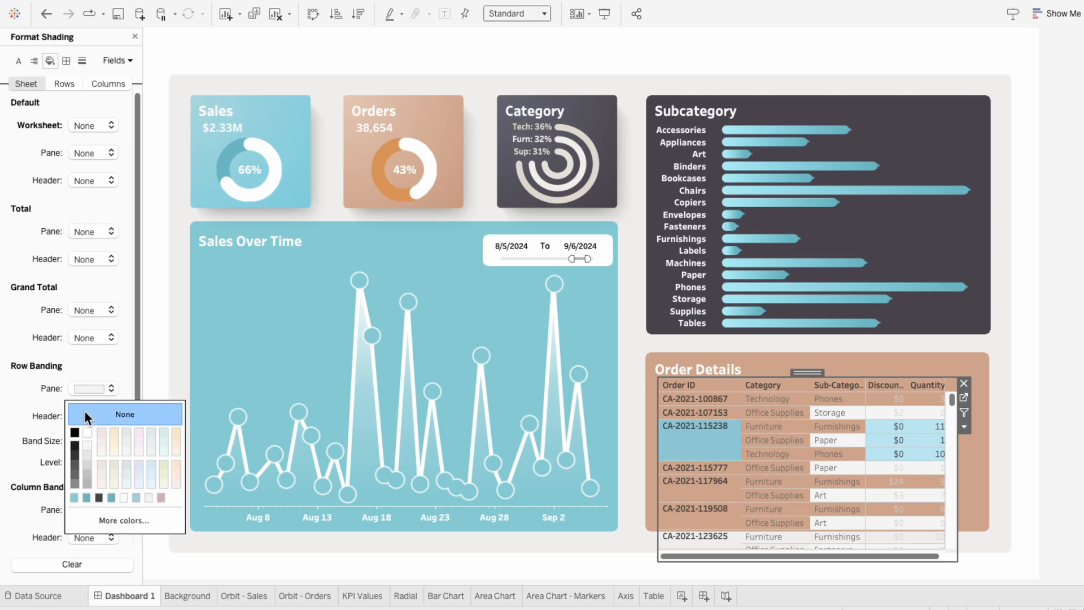
pyautogui.click(85, 411)
pyautogui.click(79, 416)
pyautogui.click(85, 435)
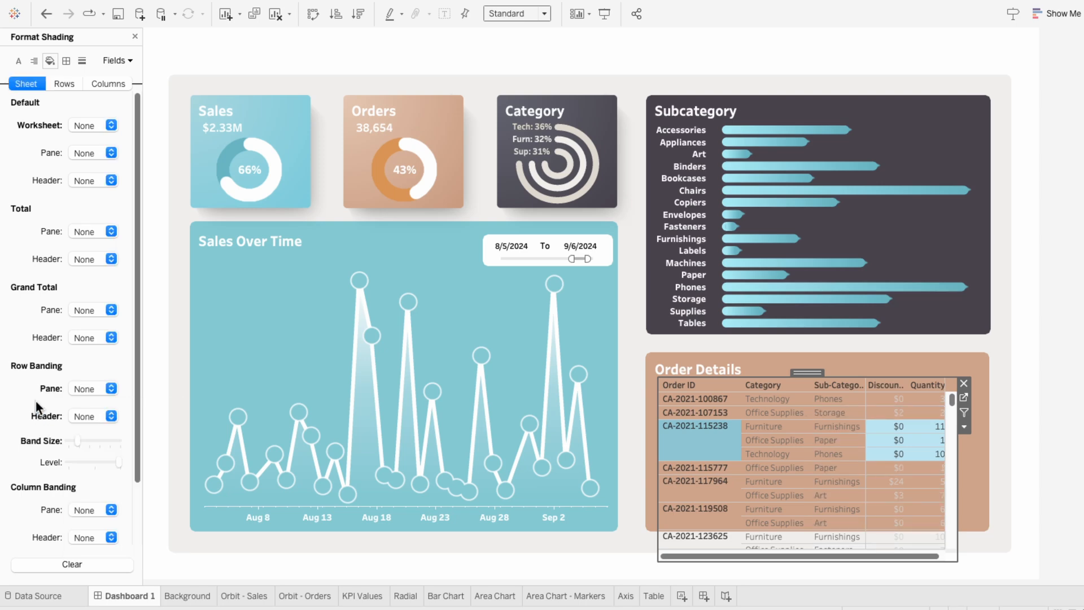
# Set the Order Details table's worksheet font to white Tableau Semibold
pyautogui.click(20, 61)
pyautogui.click(79, 121)
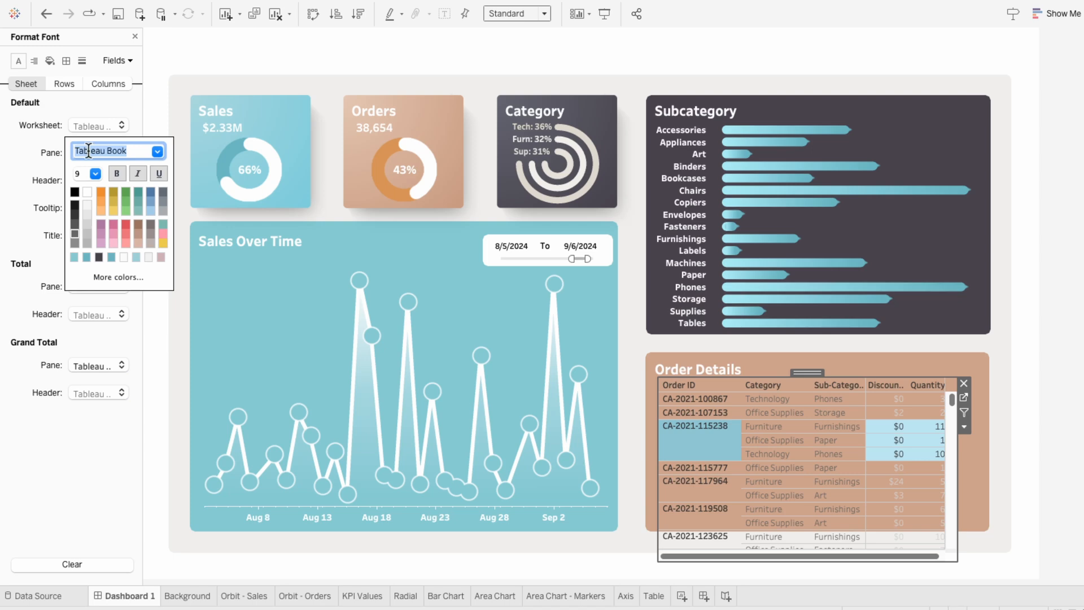
pyautogui.click(88, 189)
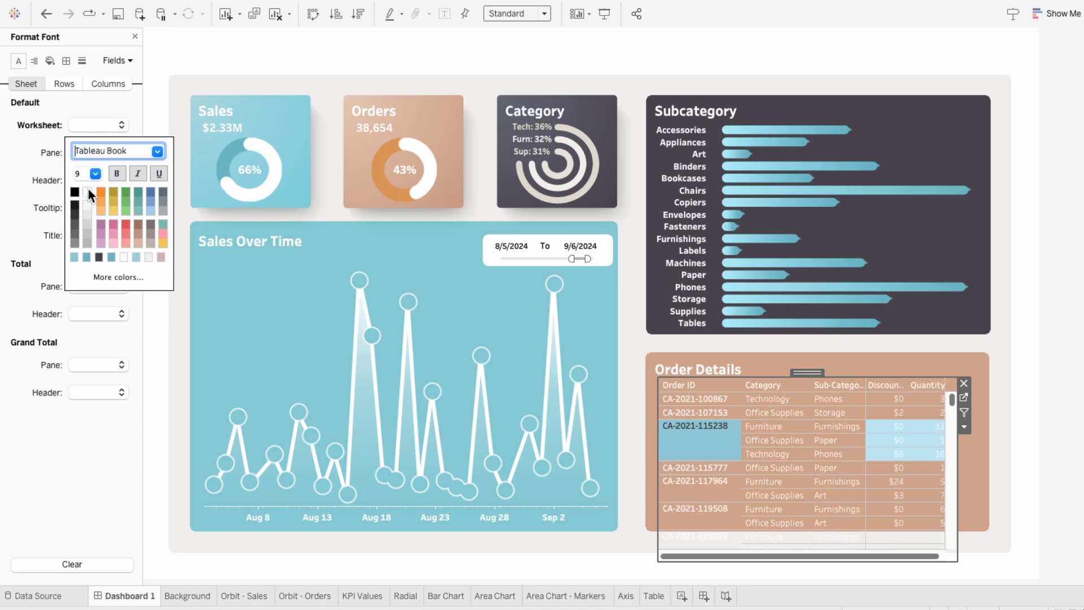
pyautogui.click(155, 151)
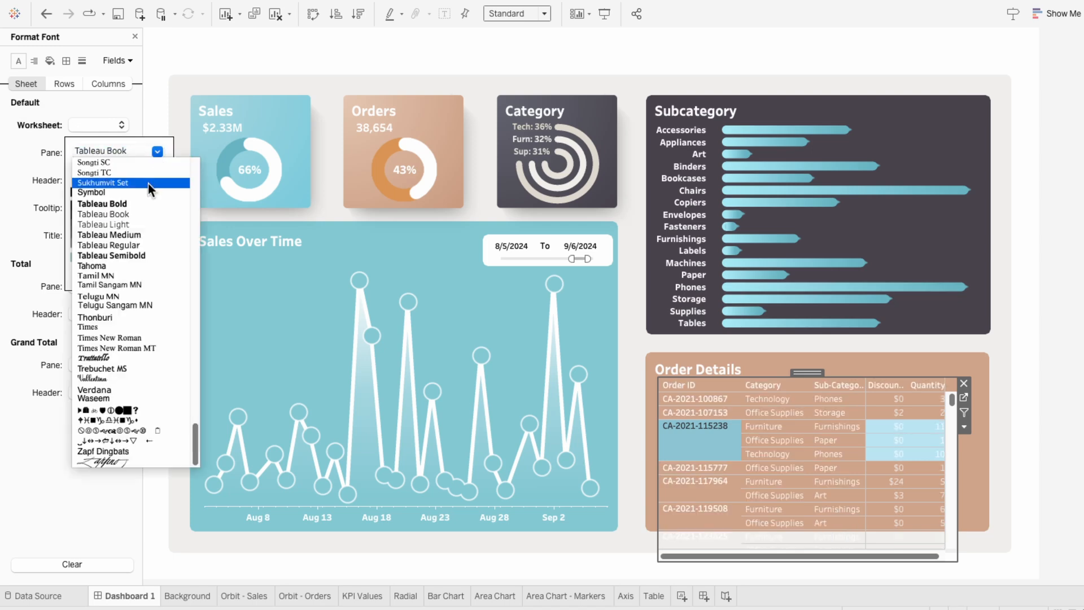
pyautogui.click(144, 254)
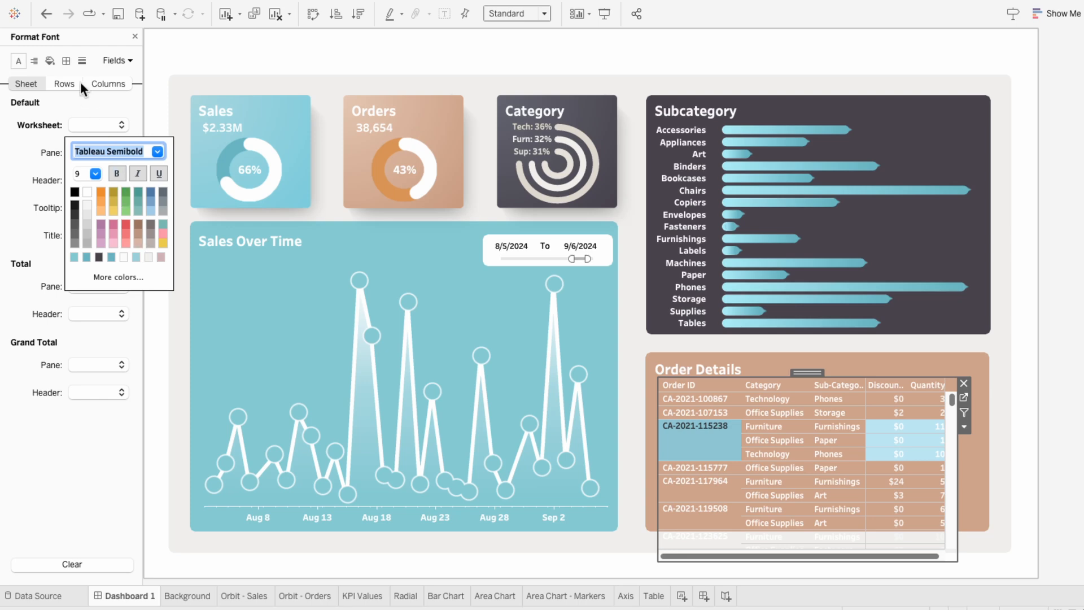
# Color the pane borders of the table's row divider and column divider white
pyautogui.click(69, 62)
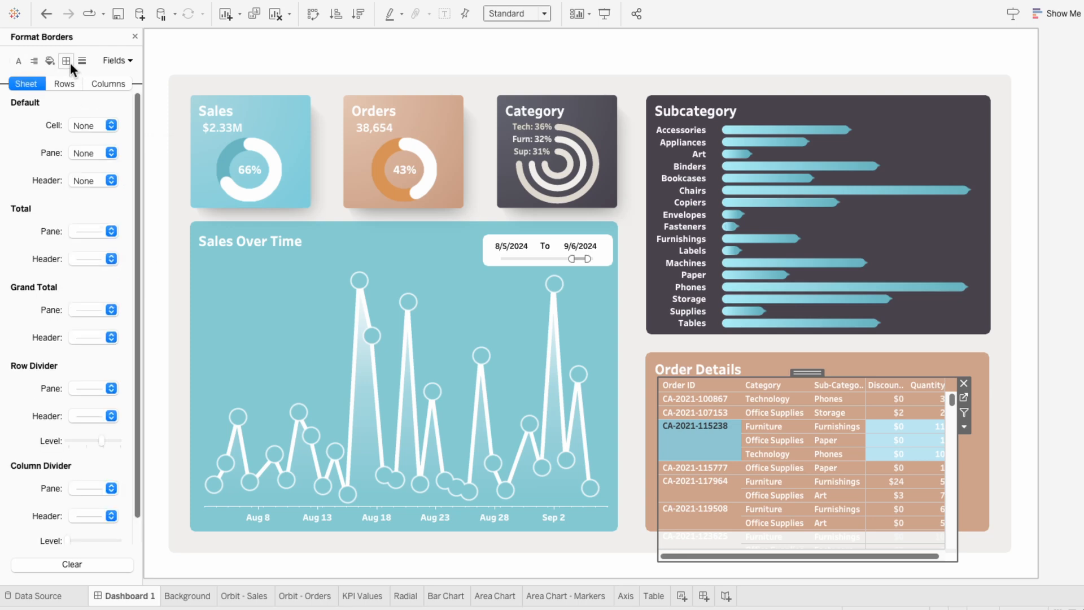
pyautogui.click(98, 388)
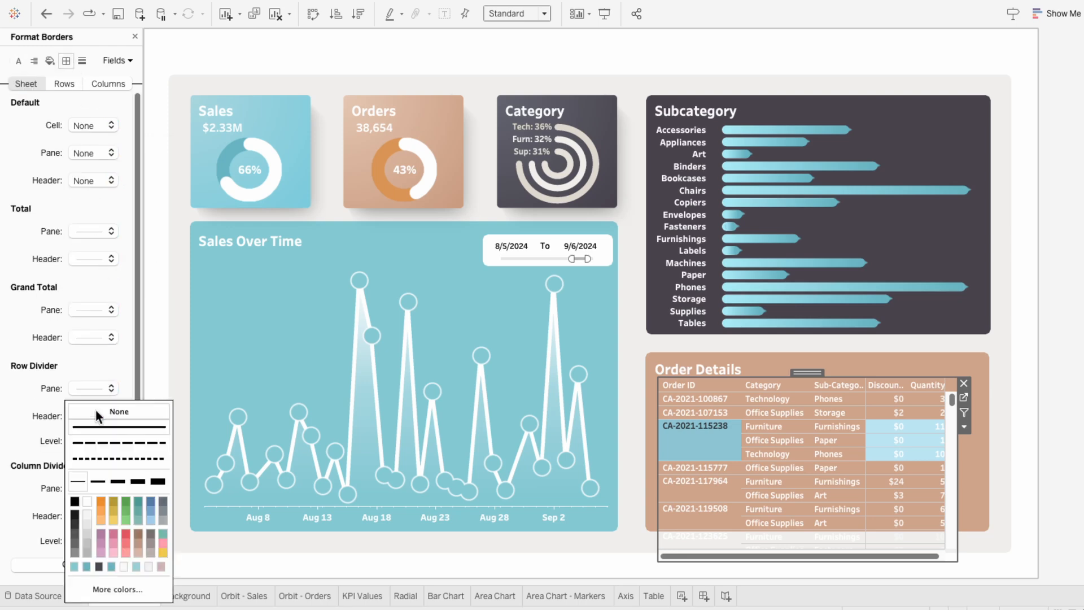
pyautogui.click(57, 480)
pyautogui.click(78, 488)
pyautogui.click(88, 378)
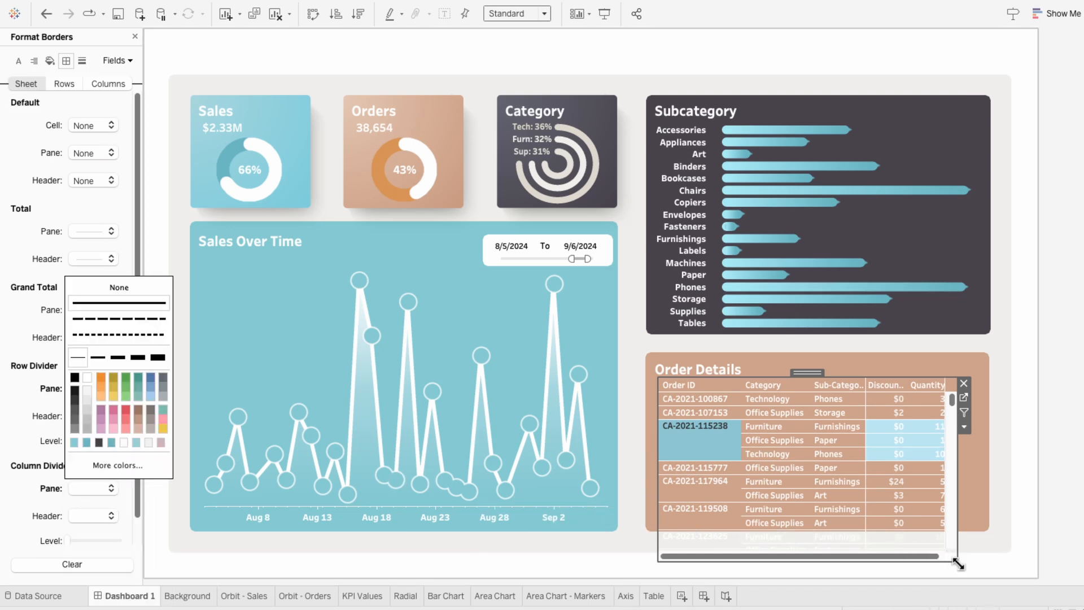
# Resize and reposition the table within the Order Details card, set it to Fit Width, and close the formatting options
pyautogui.moveTo(950, 558); pyautogui.dragTo(987, 526)
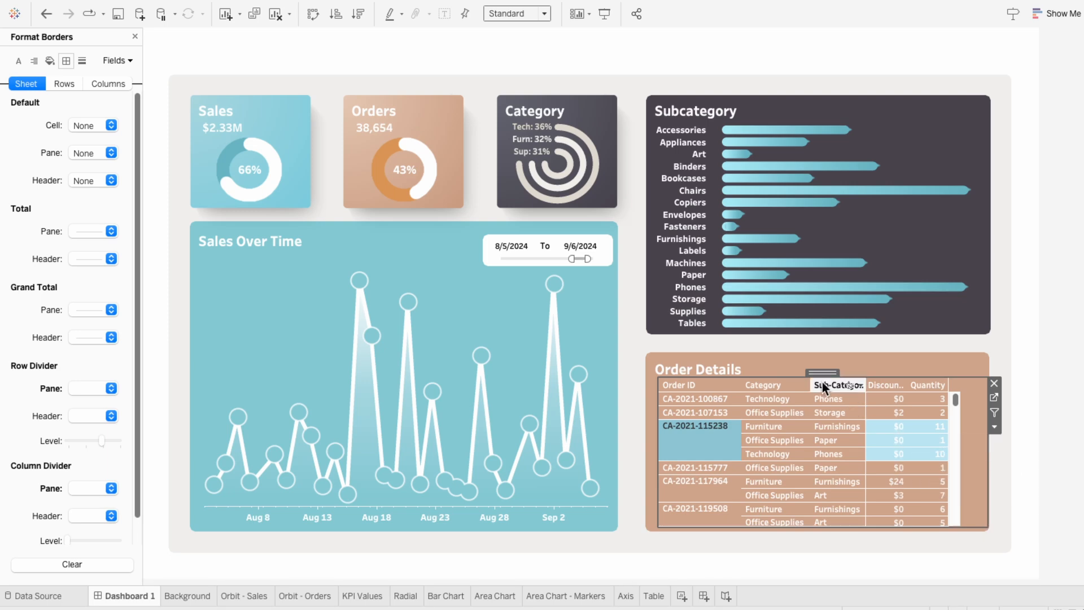
pyautogui.moveTo(822, 372); pyautogui.dragTo(822, 372)
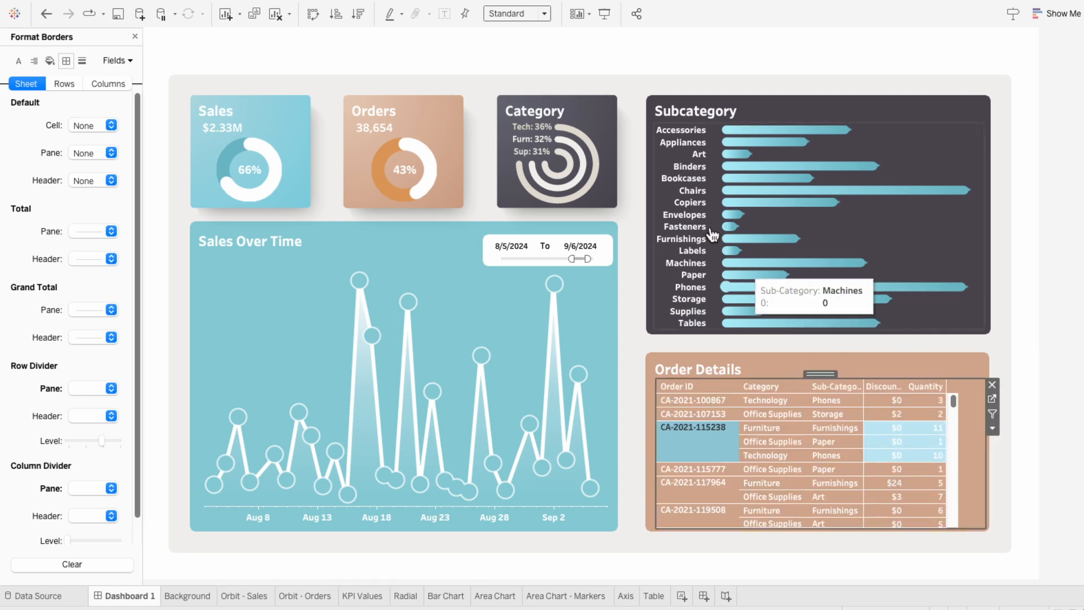
pyautogui.click(520, 12)
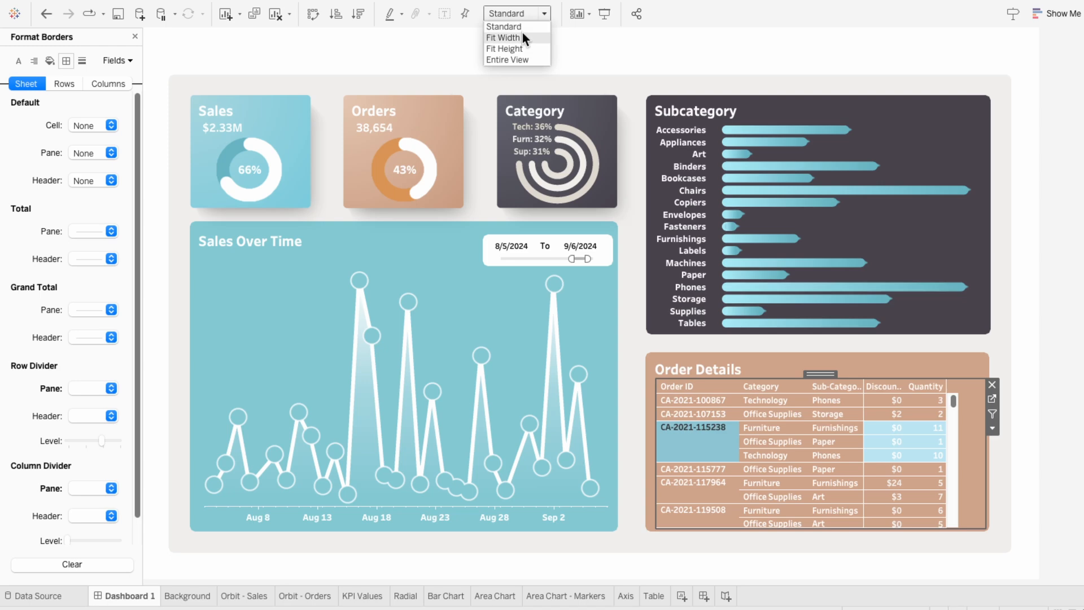
pyautogui.click(523, 36)
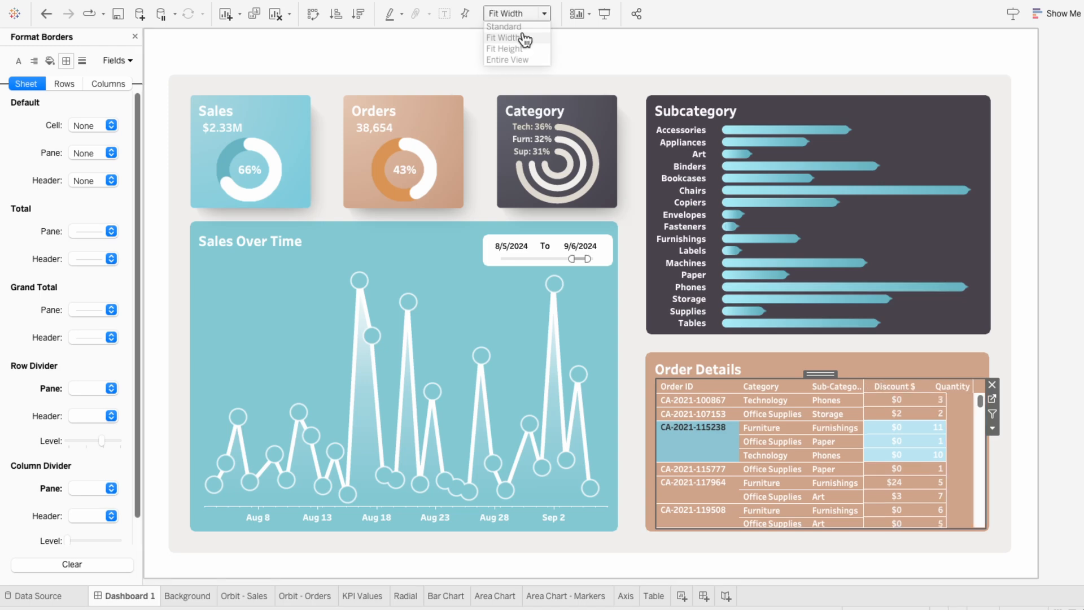
pyautogui.click(135, 37)
pyautogui.click(711, 442)
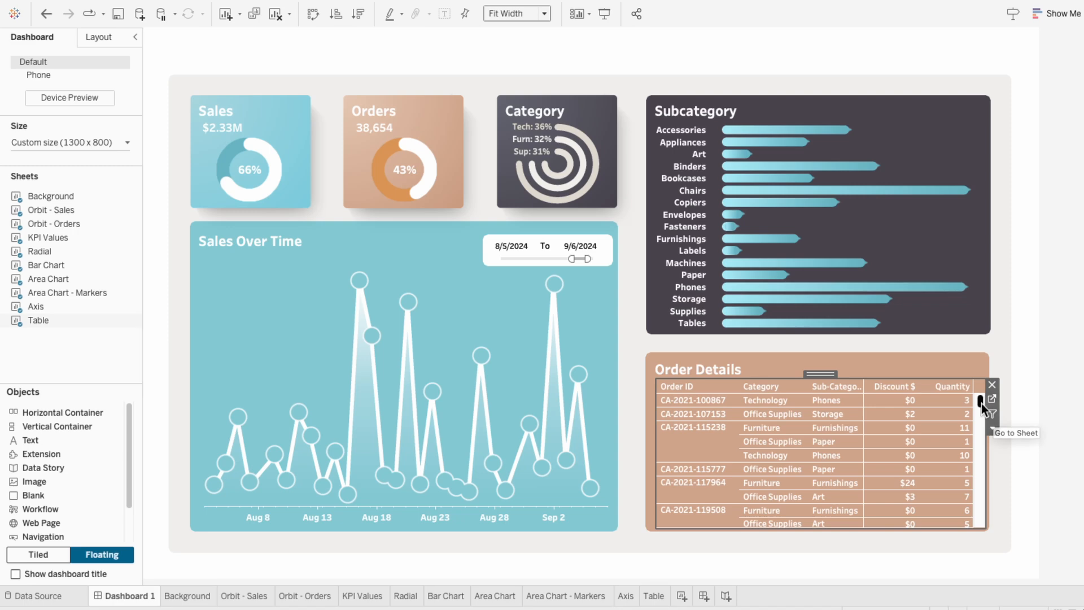
# Show column grand totals on the Table sheet and check the last row of the table on Dashboard 1
pyautogui.moveTo(980, 402)
pyautogui.mouseDown()
pyautogui.moveTo(984, 529)
pyautogui.moveTo(980, 401)
pyautogui.mouseUp()
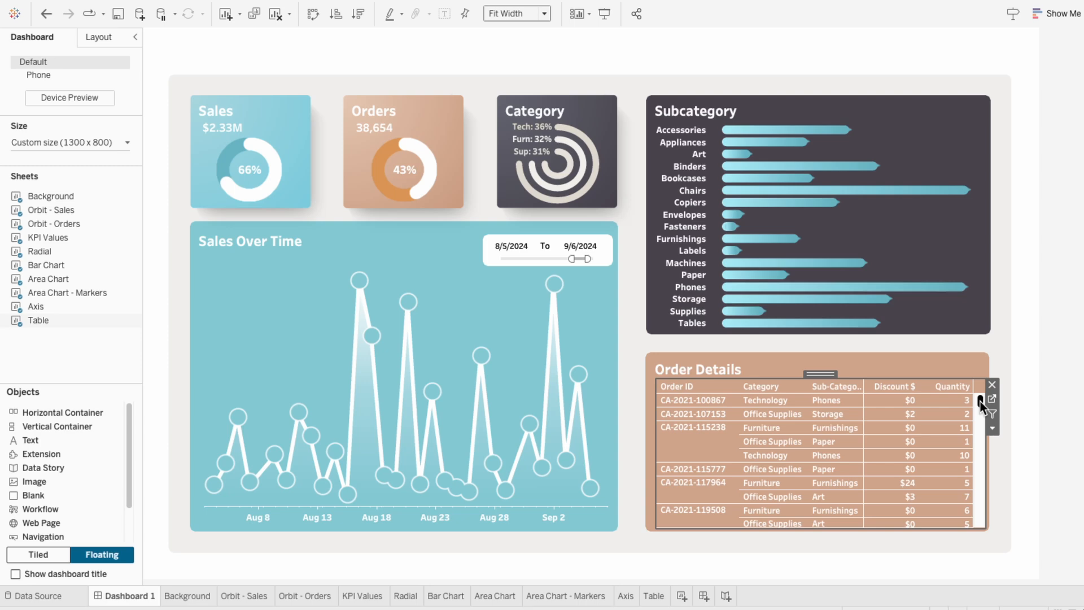
pyautogui.click(655, 596)
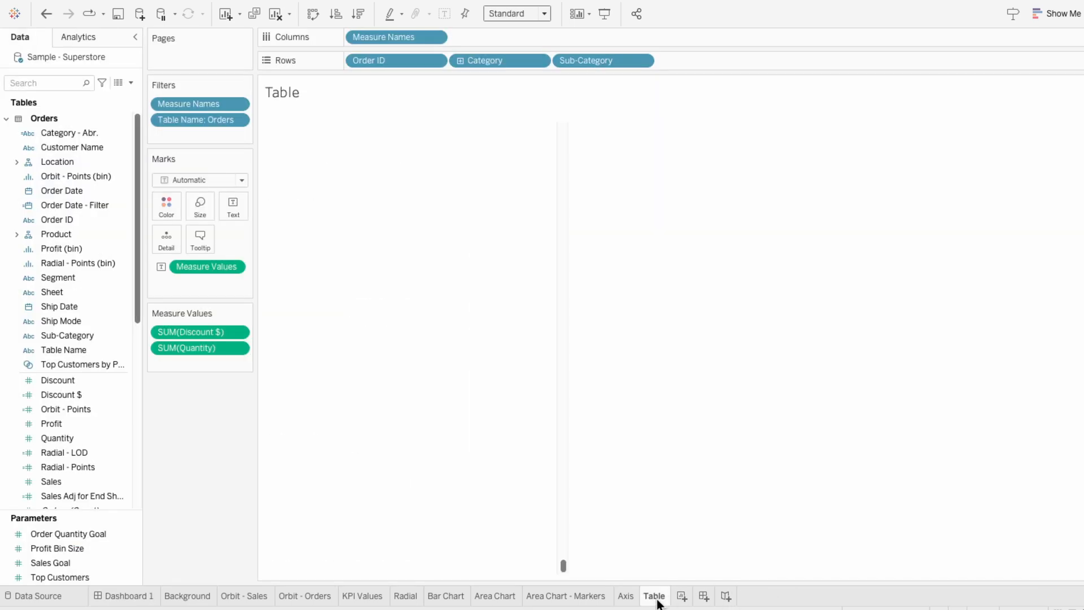
pyautogui.moveTo(268, 7)
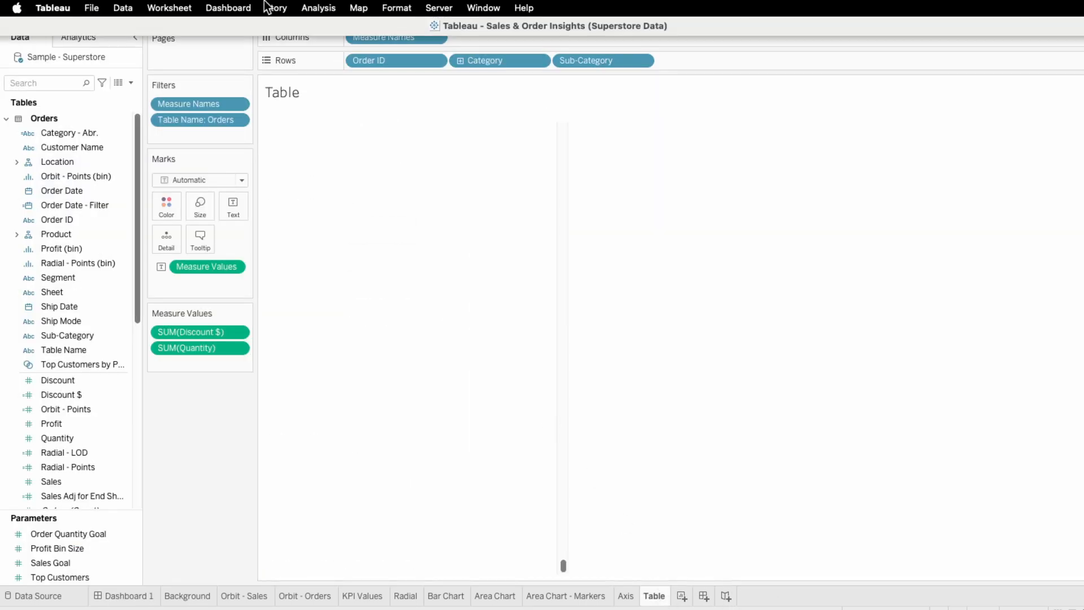
pyautogui.click(320, 8)
pyautogui.moveTo(324, 150)
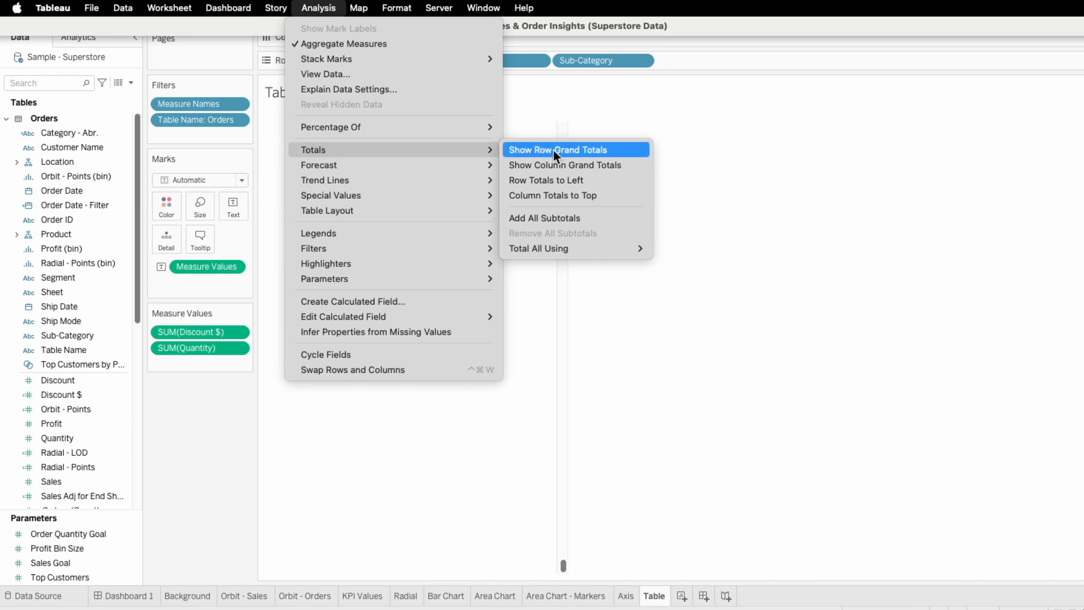
pyautogui.click(558, 170)
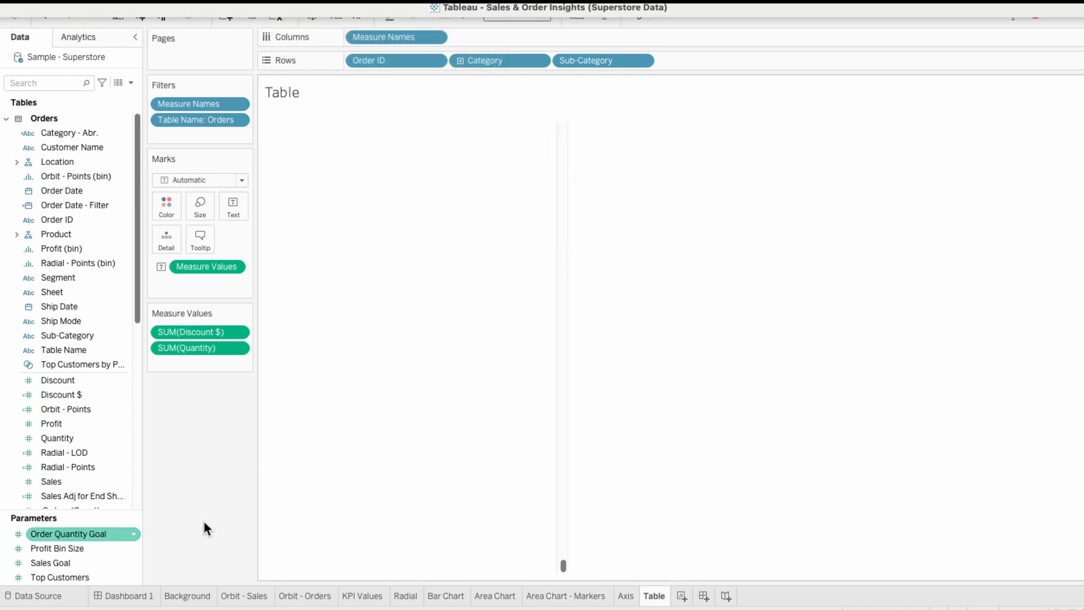
pyautogui.click(129, 596)
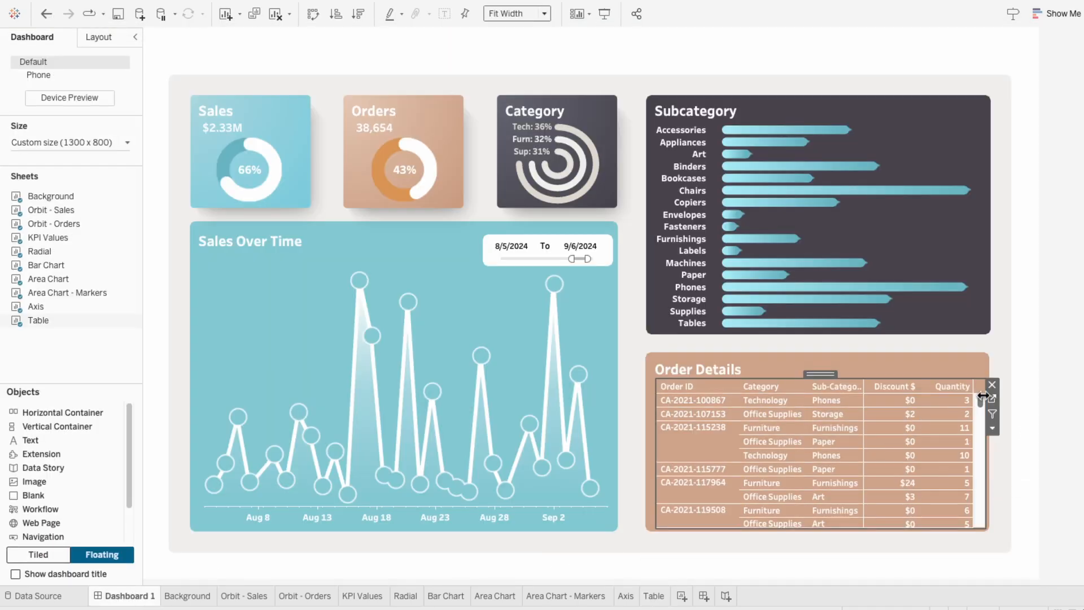
pyautogui.moveTo(981, 398); pyautogui.dragTo(998, 534)
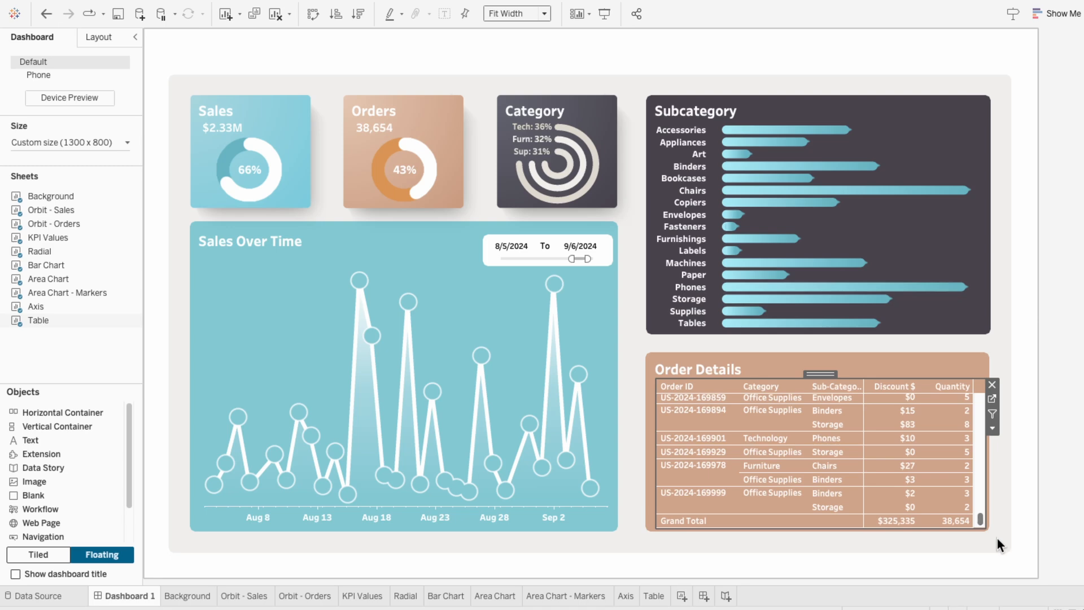
pyautogui.moveTo(898, 525)
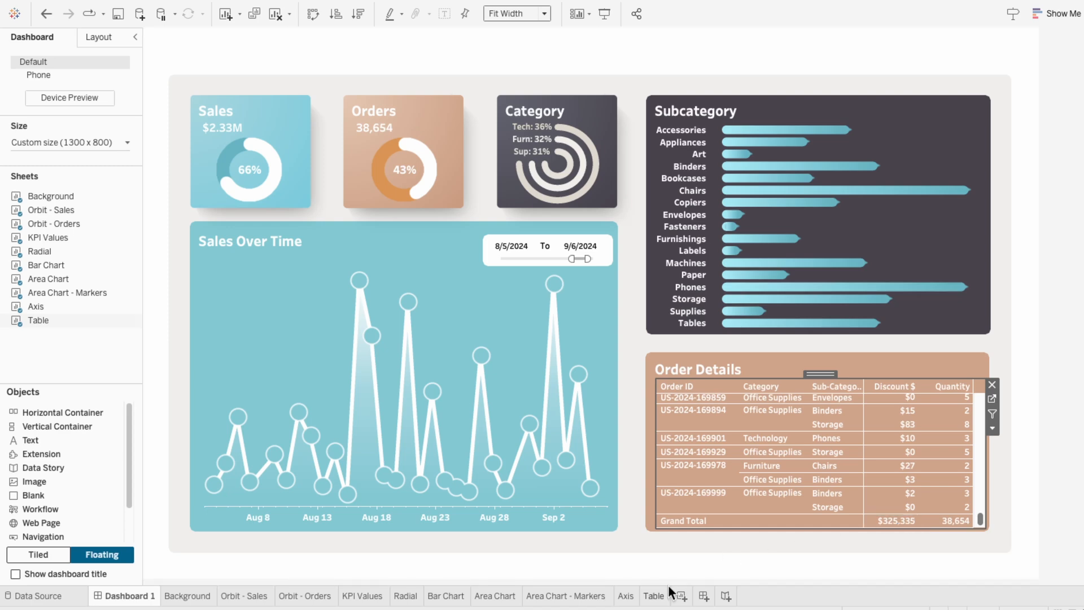
# Turn off the column grand totals on the Table sheet
pyautogui.click(655, 596)
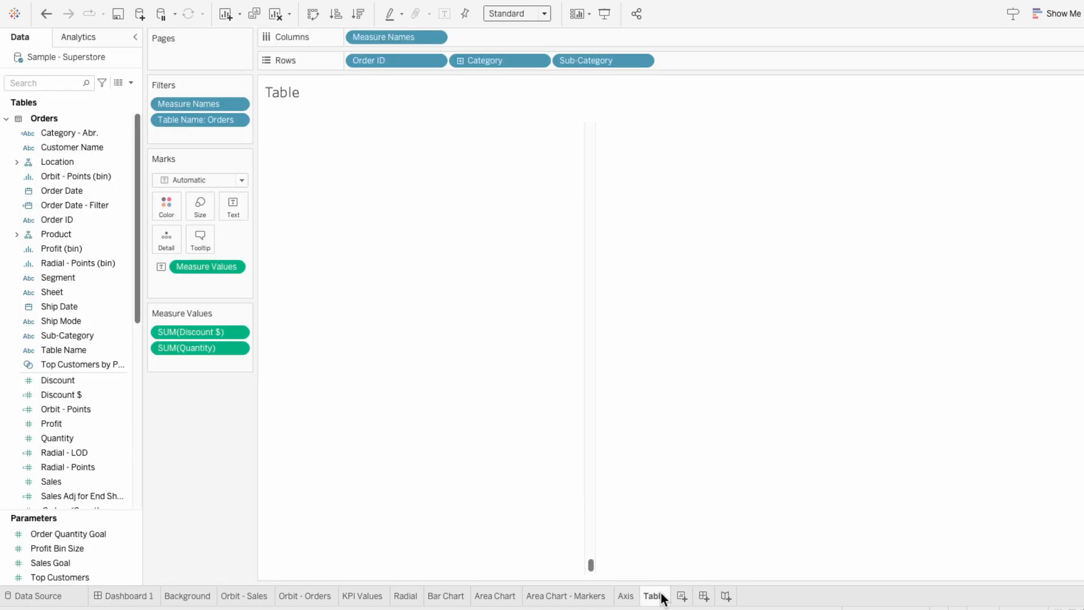
pyautogui.click(319, 8)
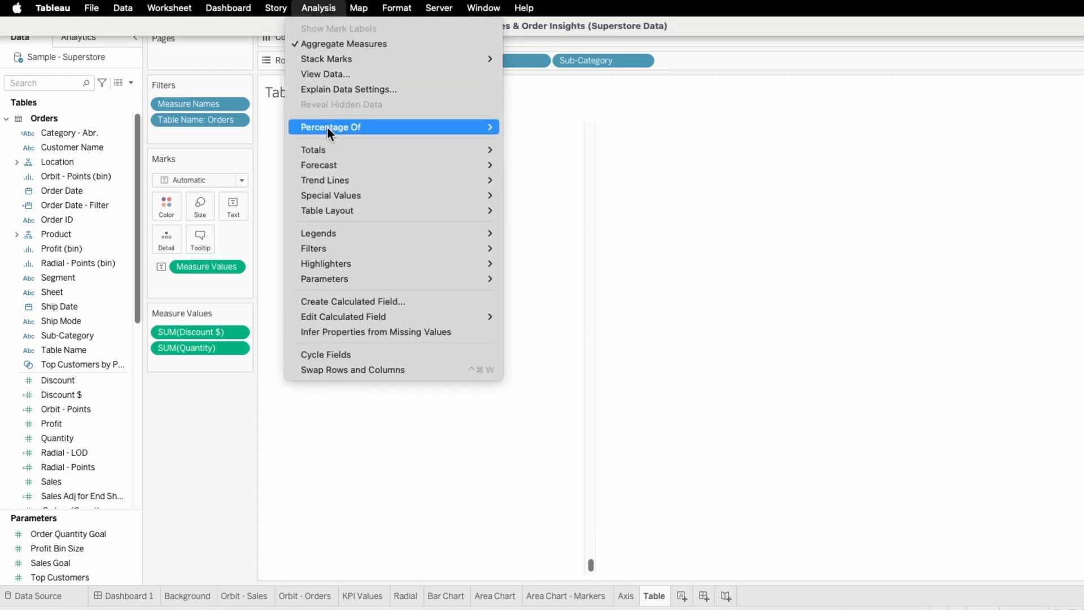
pyautogui.moveTo(327, 148)
pyautogui.click(518, 164)
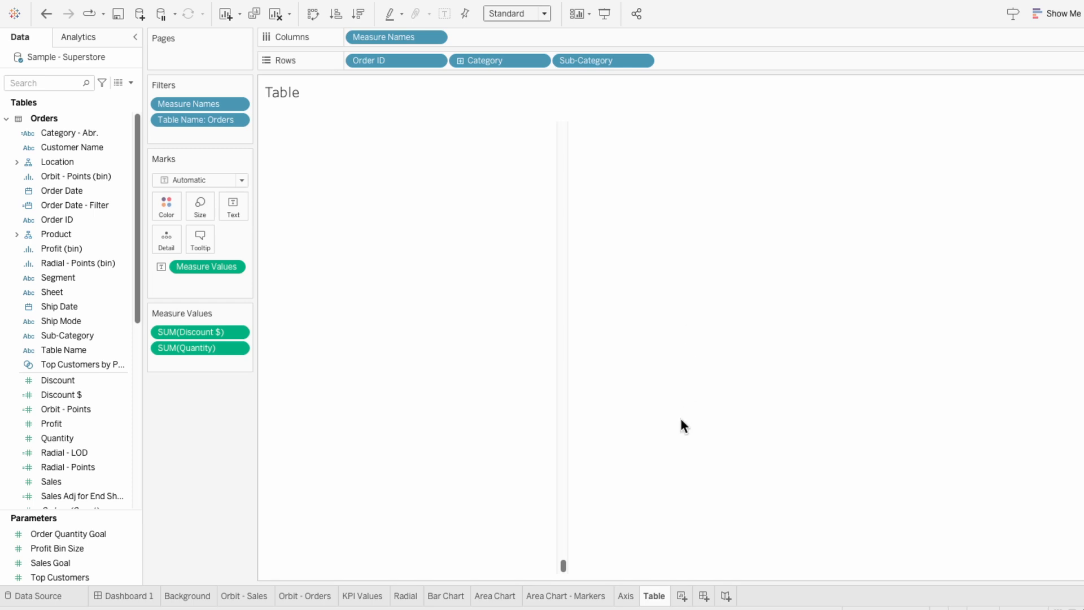
# Duplicate the Table sheet and rename the copy "Grand Total"
pyautogui.rightClick(657, 594)
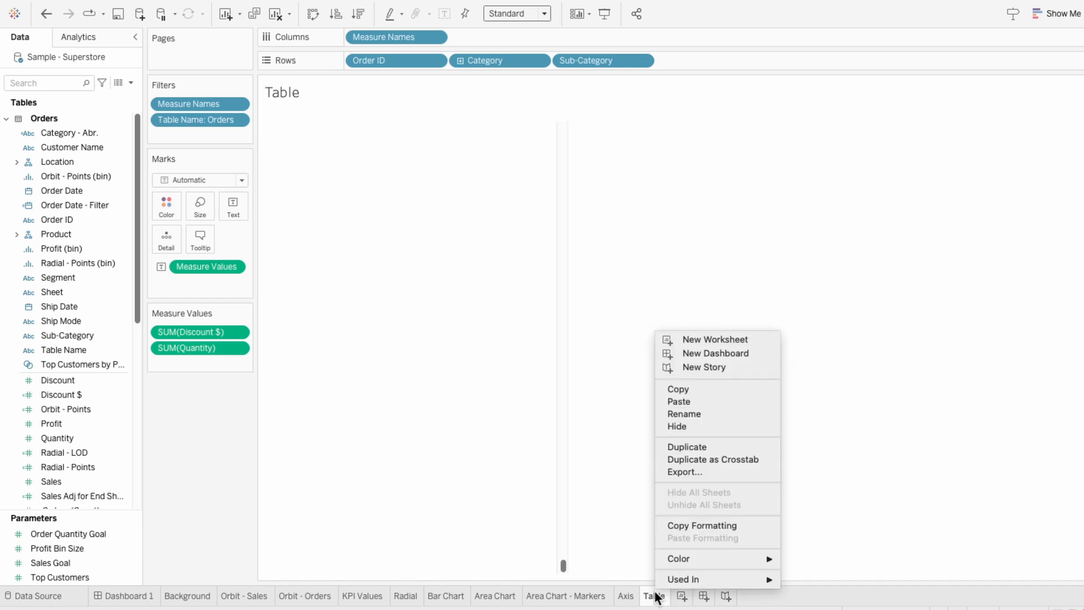
pyautogui.click(682, 447)
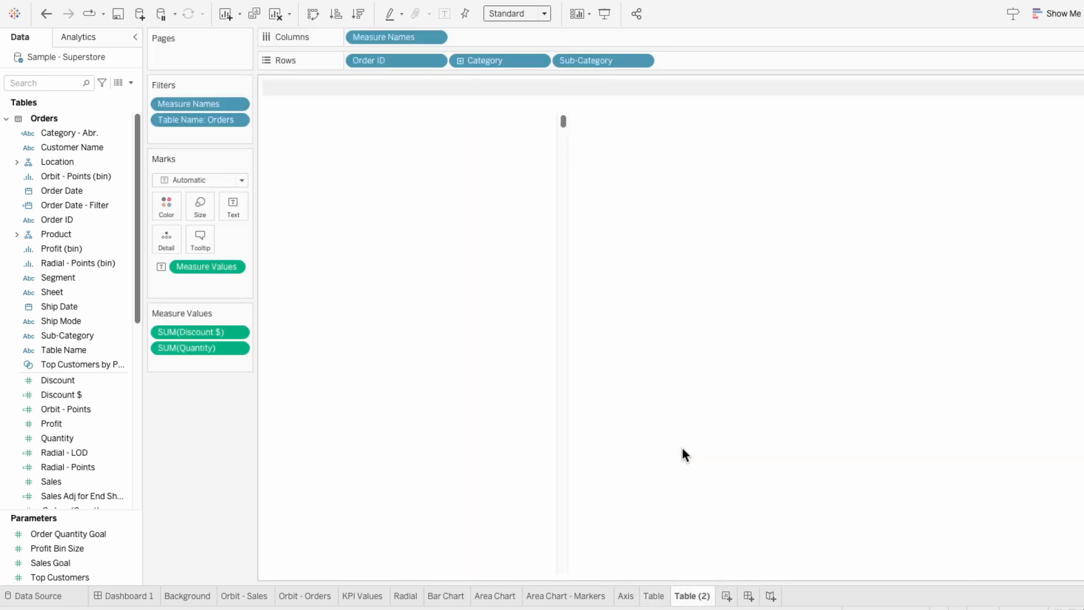
pyautogui.doubleClick(690, 594)
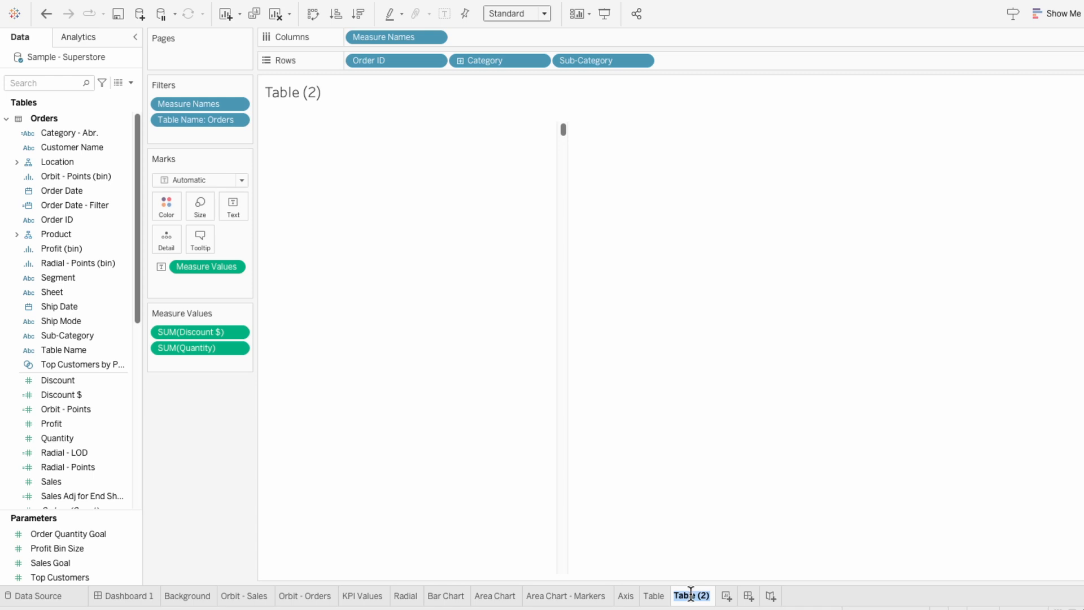
pyautogui.write('Grand Total')
pyautogui.press('Return')
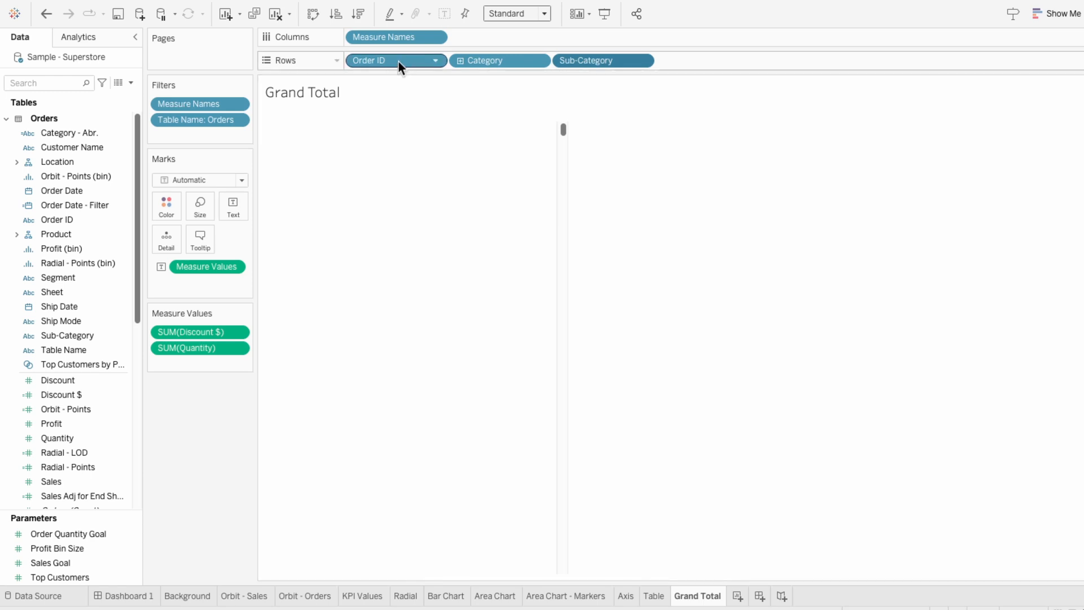
# Remove Order ID, Category and Sub-Category from the Grand Total sheet's rows and hide the measure name headers
pyautogui.press('Delete')
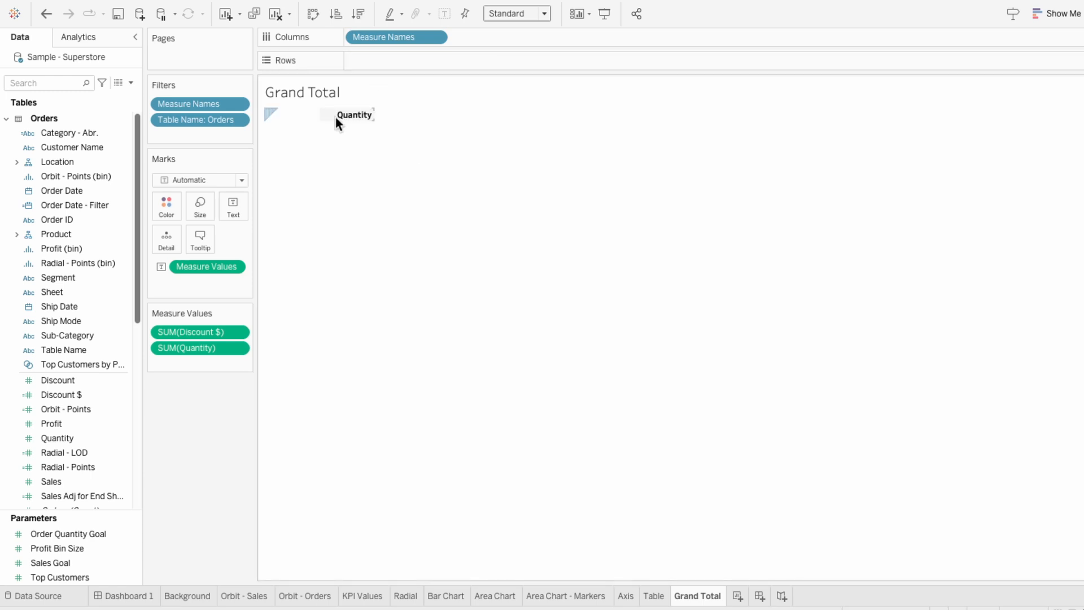
pyautogui.moveTo(340, 135)
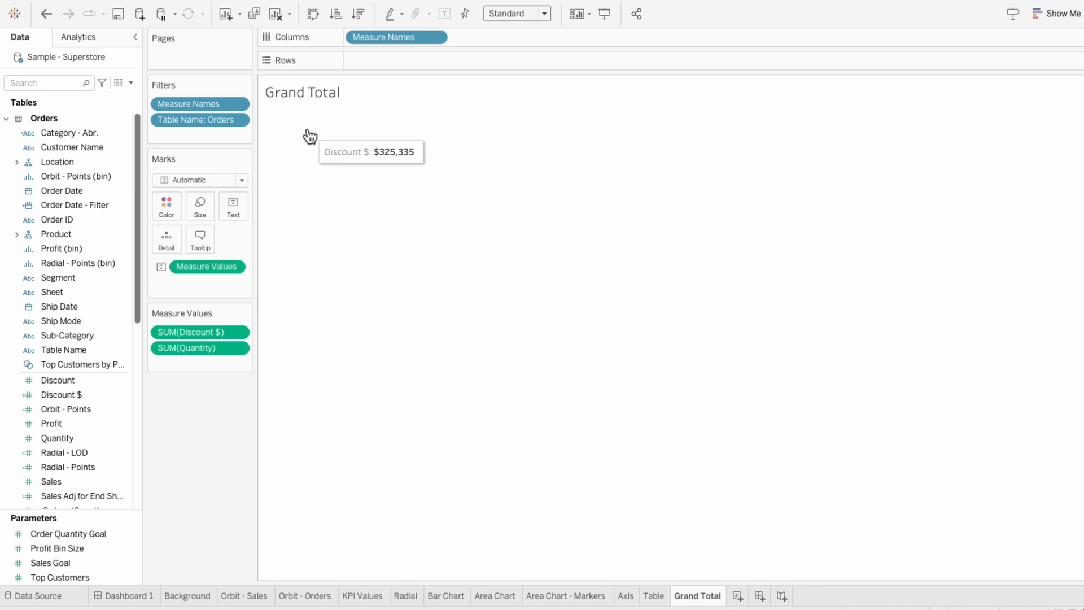
# Add the Grand Total sheet to Dashboard 1 as a floating object over the Order Details card and hide its title
pyautogui.click(138, 601)
pyautogui.moveTo(50, 334)
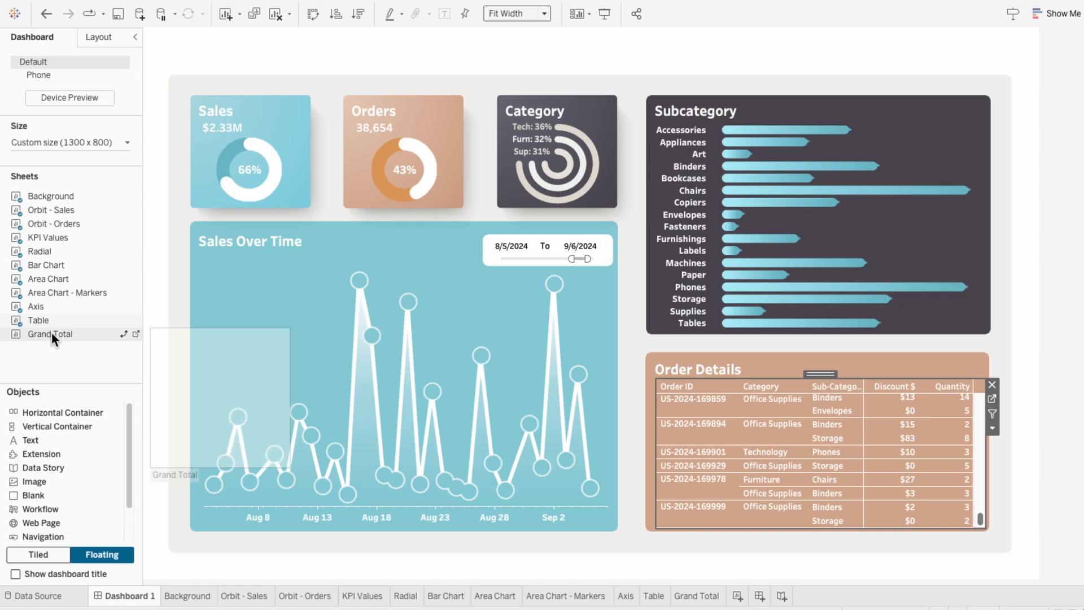
pyautogui.moveTo(52, 332); pyautogui.dragTo(631, 359)
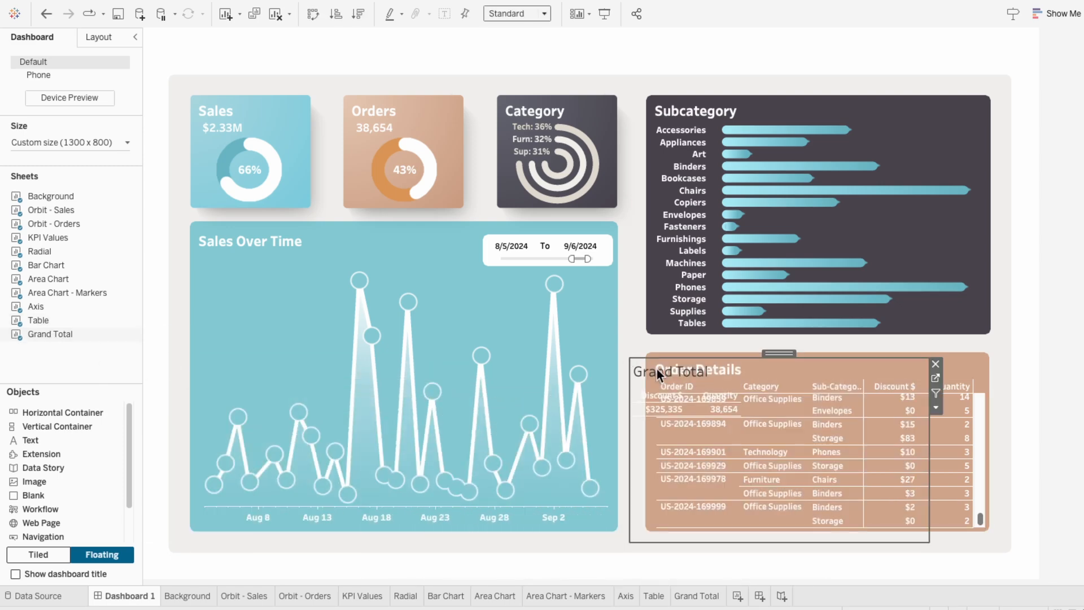
pyautogui.rightClick(682, 369)
pyautogui.click(703, 404)
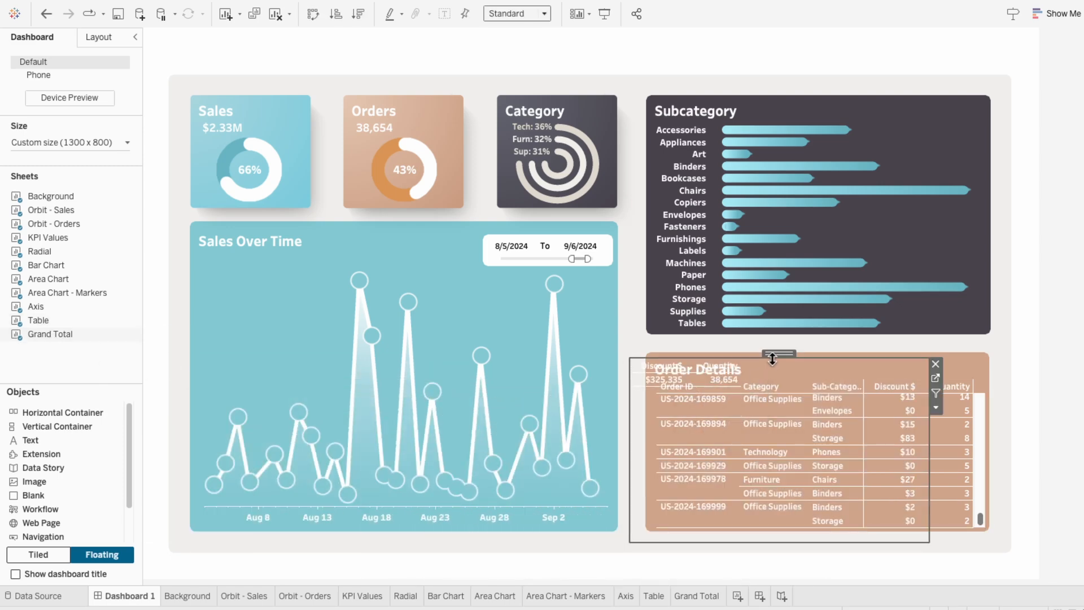
# Shrink the floating Grand Total sheet to a narrow strip and place it at the lower-right corner of the Order Details card
pyautogui.moveTo(770, 356); pyautogui.dragTo(915, 513)
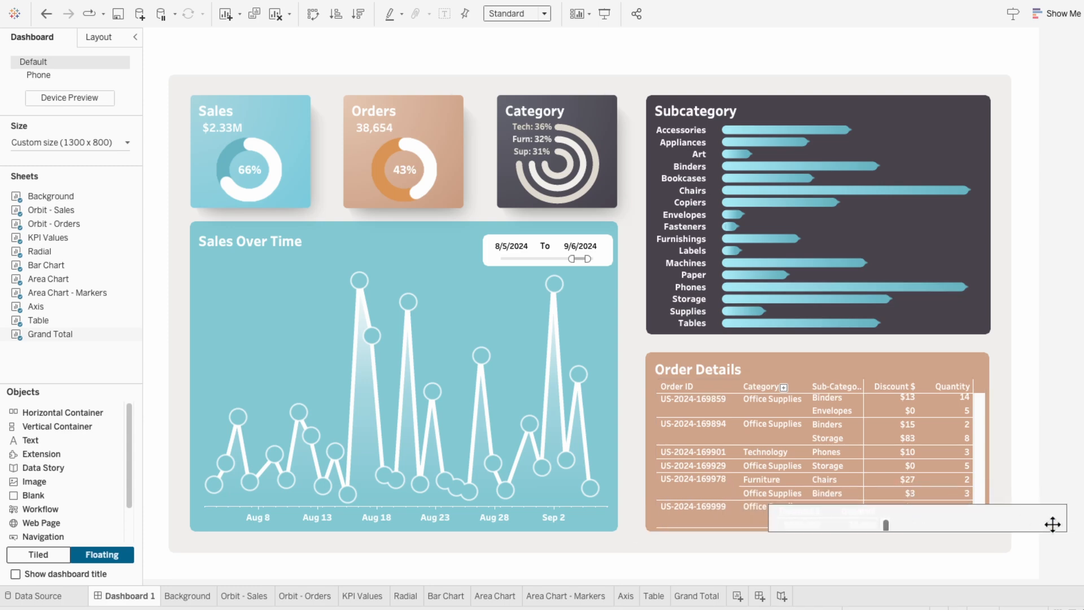
pyautogui.moveTo(1065, 520); pyautogui.dragTo(908, 524)
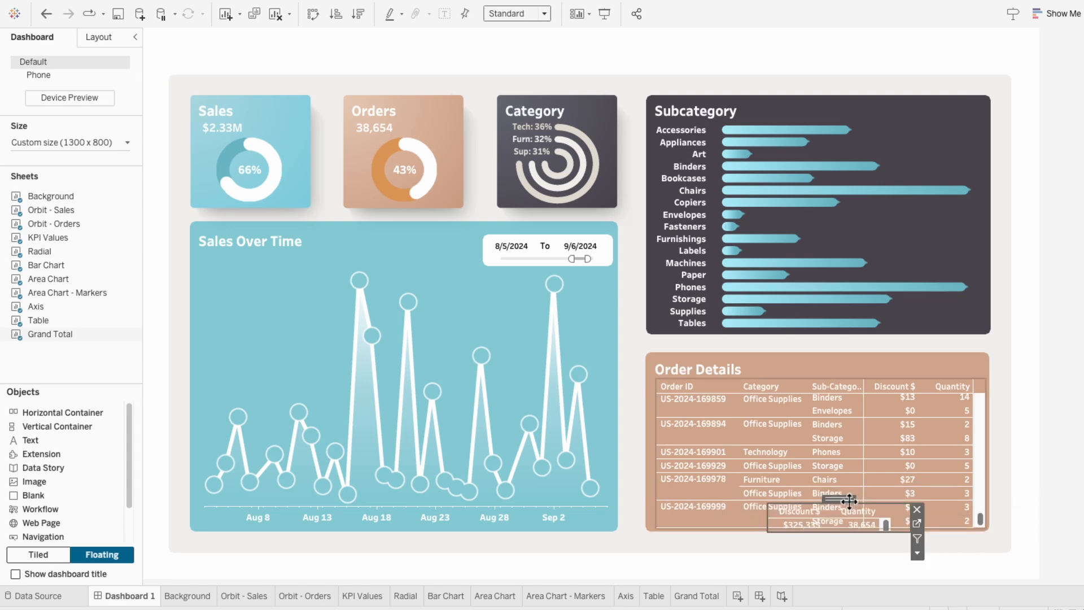
pyautogui.moveTo(852, 500); pyautogui.dragTo(924, 497)
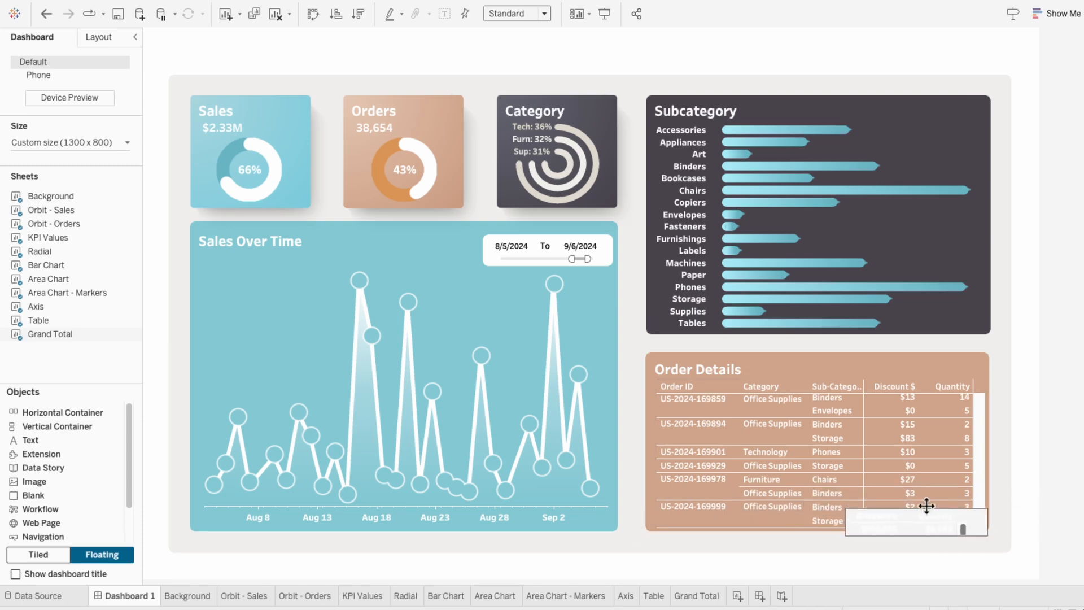
# Hide the Discount $ and Quantity headers of the Grand Total sheet on the dashboard and set its fit to Fit Width
pyautogui.rightClick(867, 514)
pyautogui.click(884, 479)
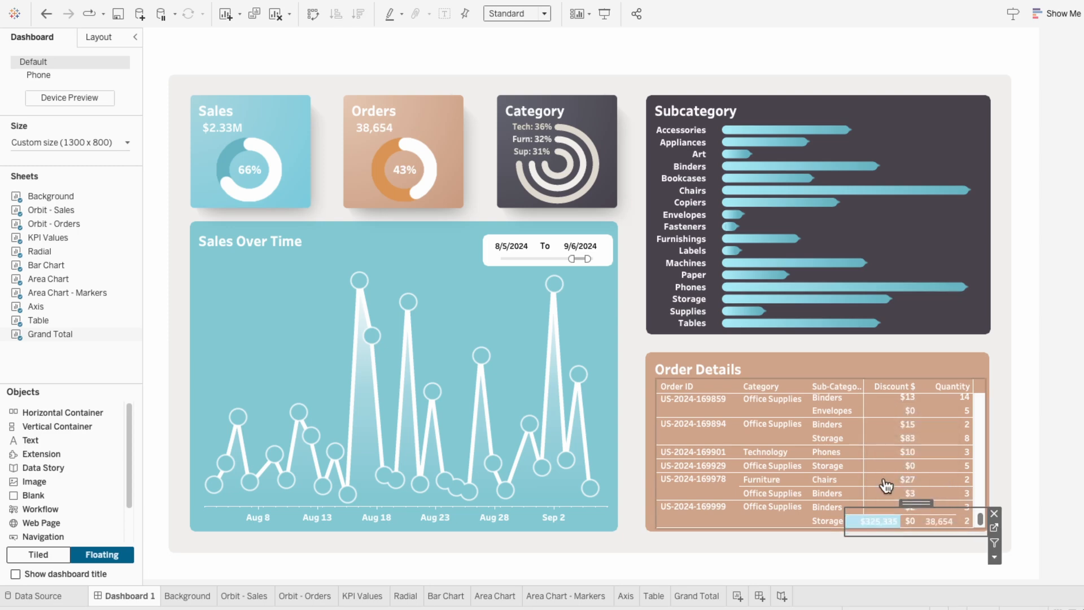
pyautogui.click(498, 15)
pyautogui.click(503, 36)
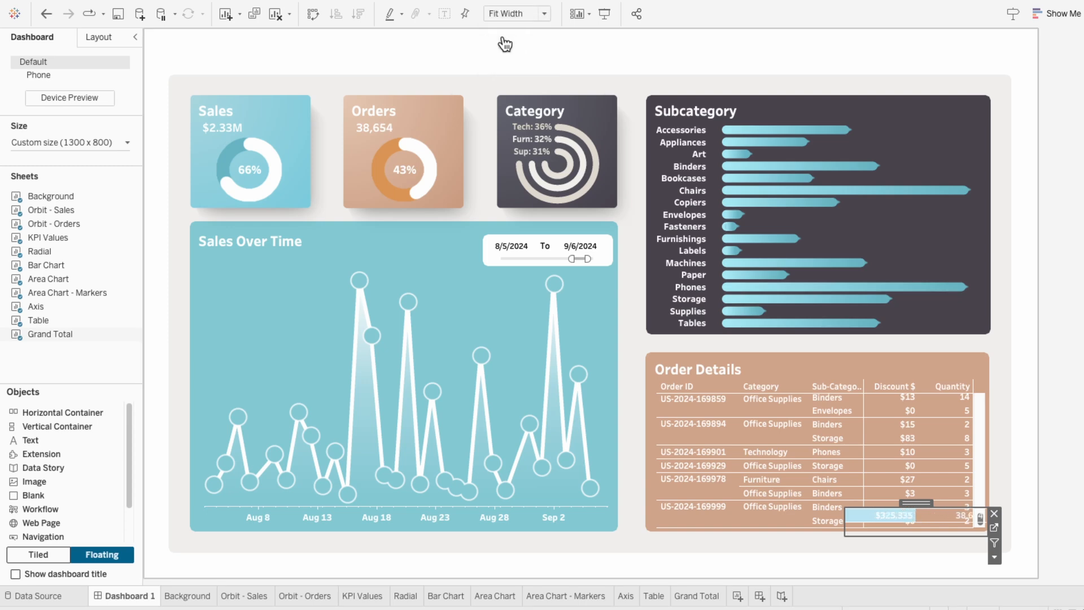
# Resize the Grand Total sheet to about 158 by 27 px so its values align beneath the Discount $ and Quantity columns
pyautogui.moveTo(948, 508); pyautogui.dragTo(949, 524)
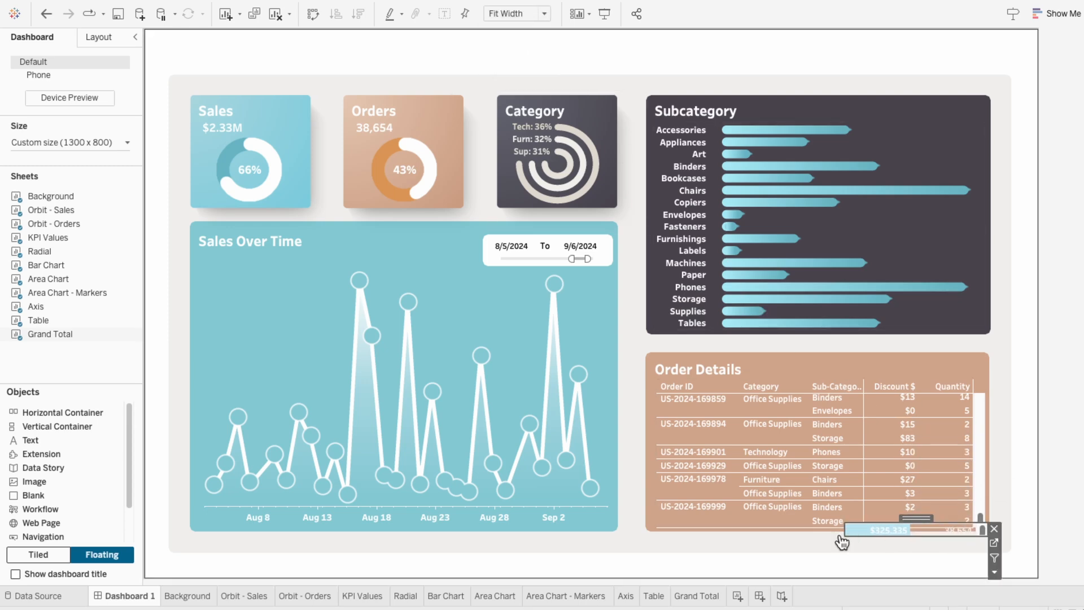
pyautogui.moveTo(843, 526); pyautogui.dragTo(860, 510)
pyautogui.moveTo(860, 510); pyautogui.dragTo(862, 509)
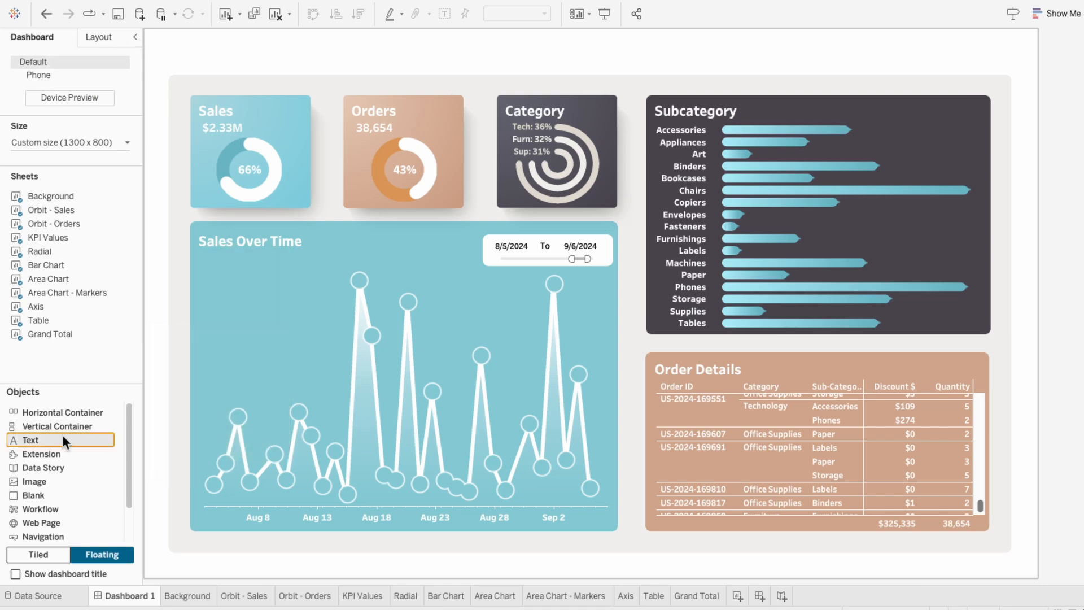
# Add a floating text object reading "Total" in black Tableau Medium and place it at the lower-left corner of the Order Details card
pyautogui.moveTo(62, 437); pyautogui.dragTo(615, 368)
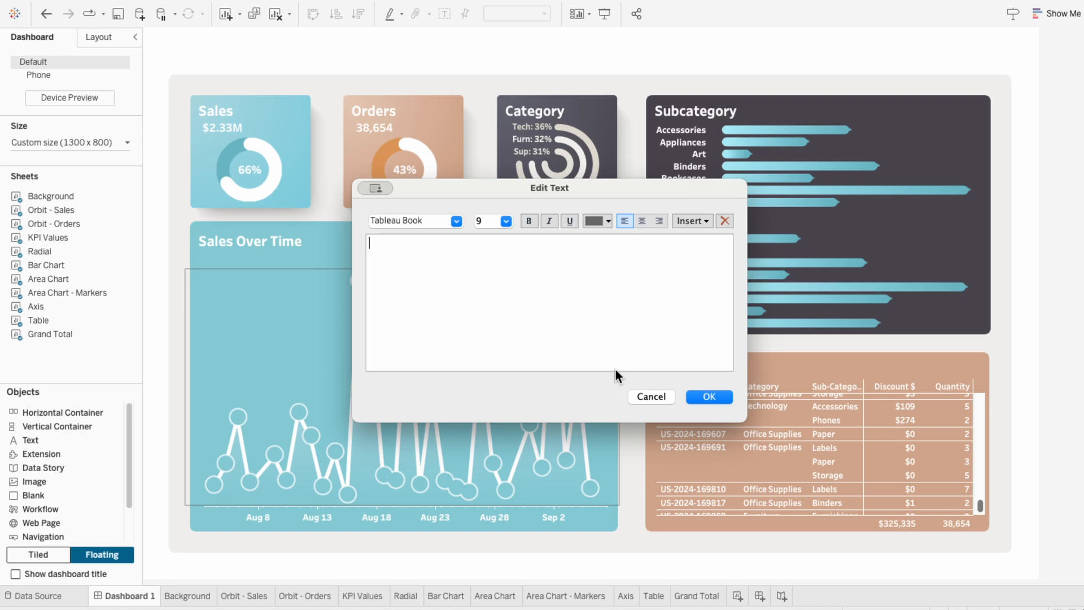
pyautogui.write('Total')
pyautogui.click(592, 222)
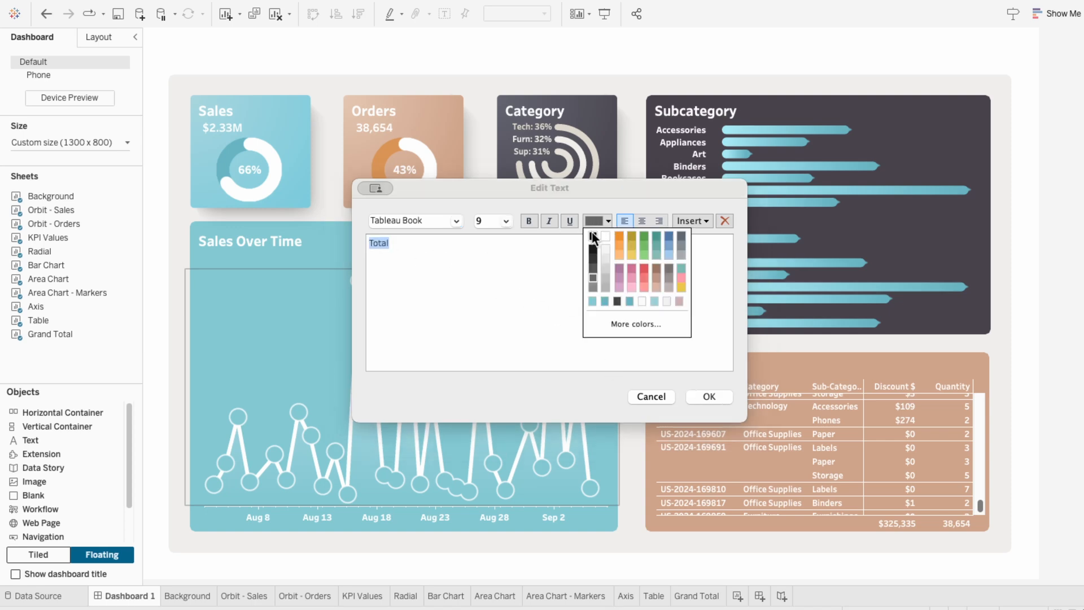
pyautogui.click(592, 232)
pyautogui.click(456, 221)
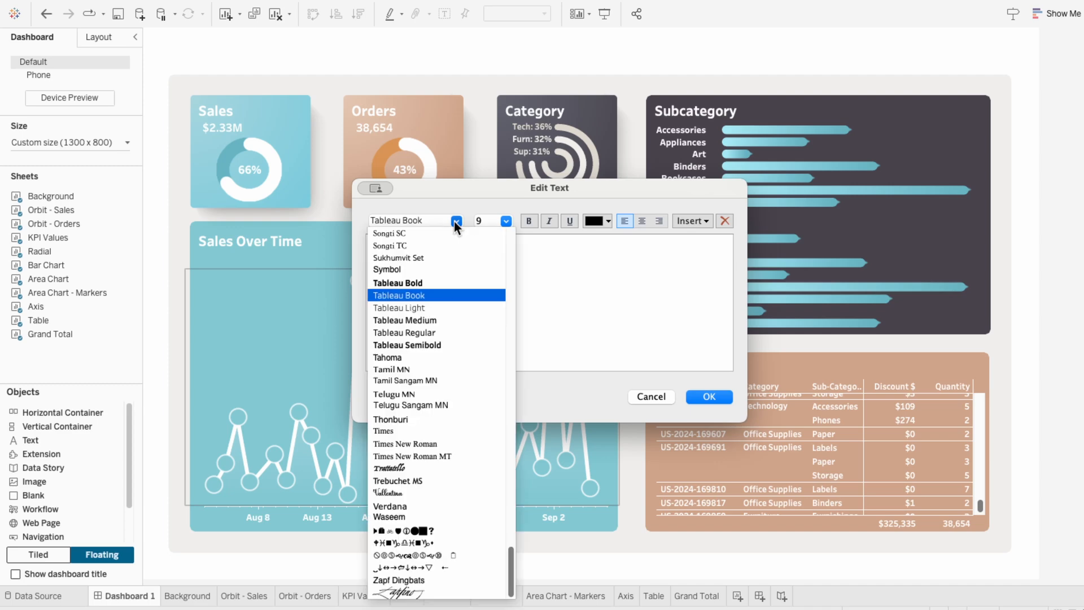
pyautogui.click(454, 316)
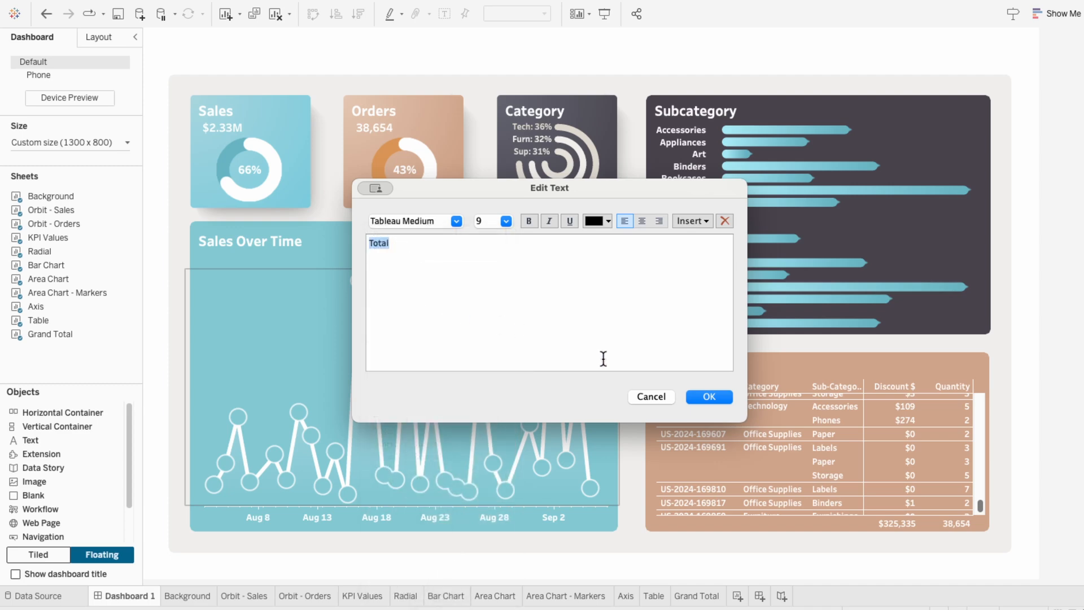
pyautogui.click(710, 397)
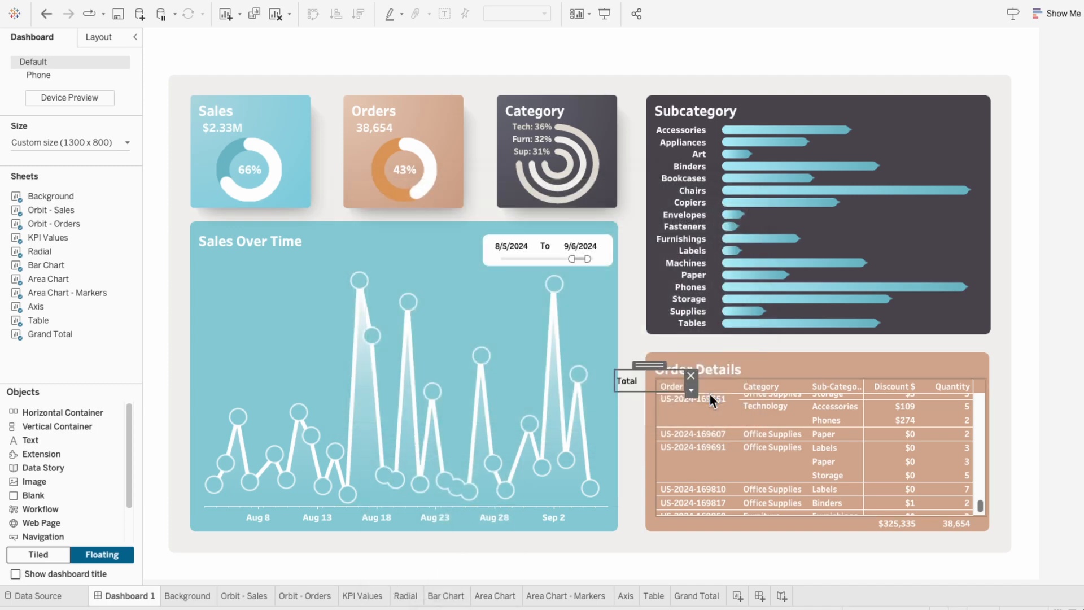
pyautogui.moveTo(649, 366); pyautogui.dragTo(696, 514)
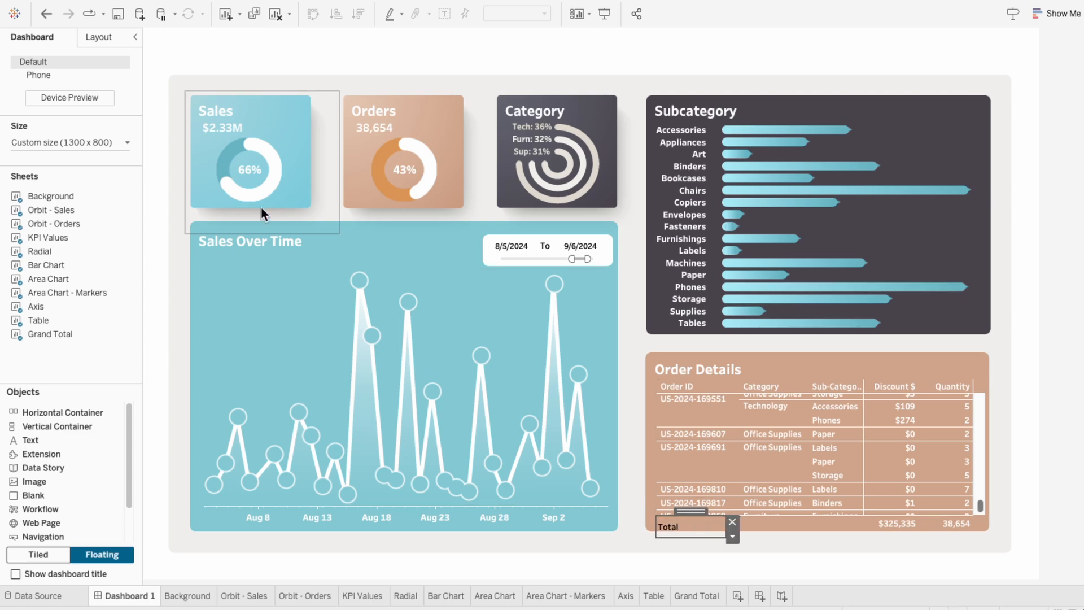
# Fill the Total label's background with the off-white sampled from the table's scroll bar track and stretch it to about 462 by 19 px
pyautogui.click(99, 40)
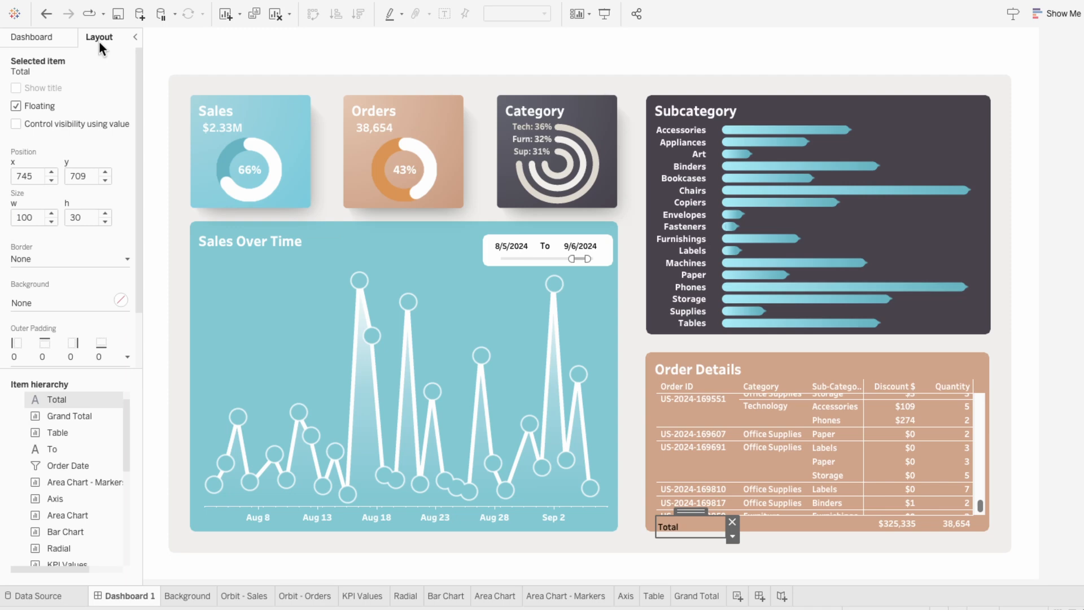
pyautogui.click(100, 304)
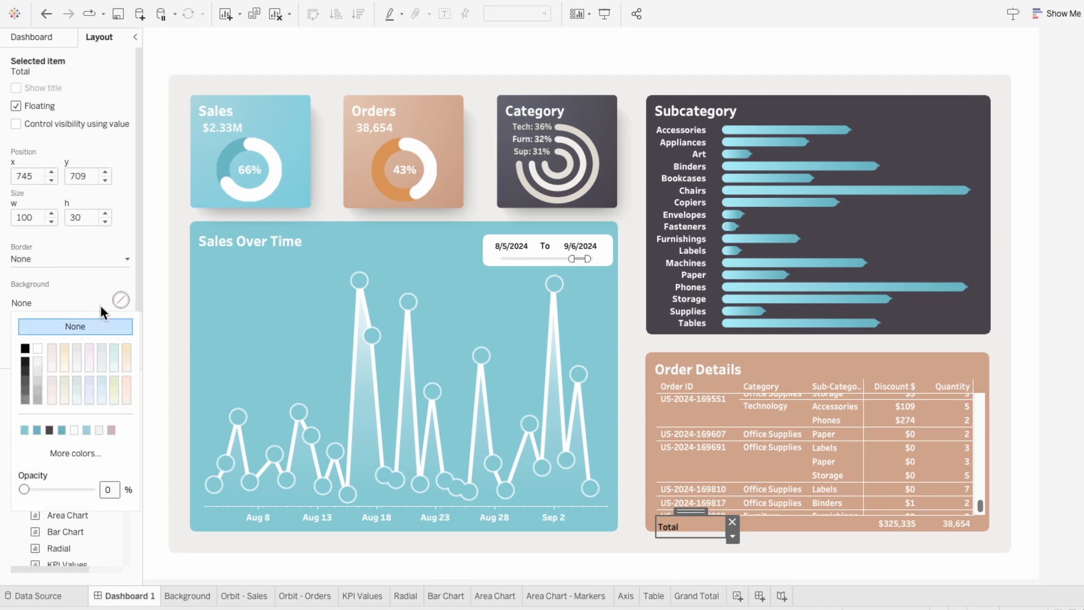
pyautogui.click(91, 454)
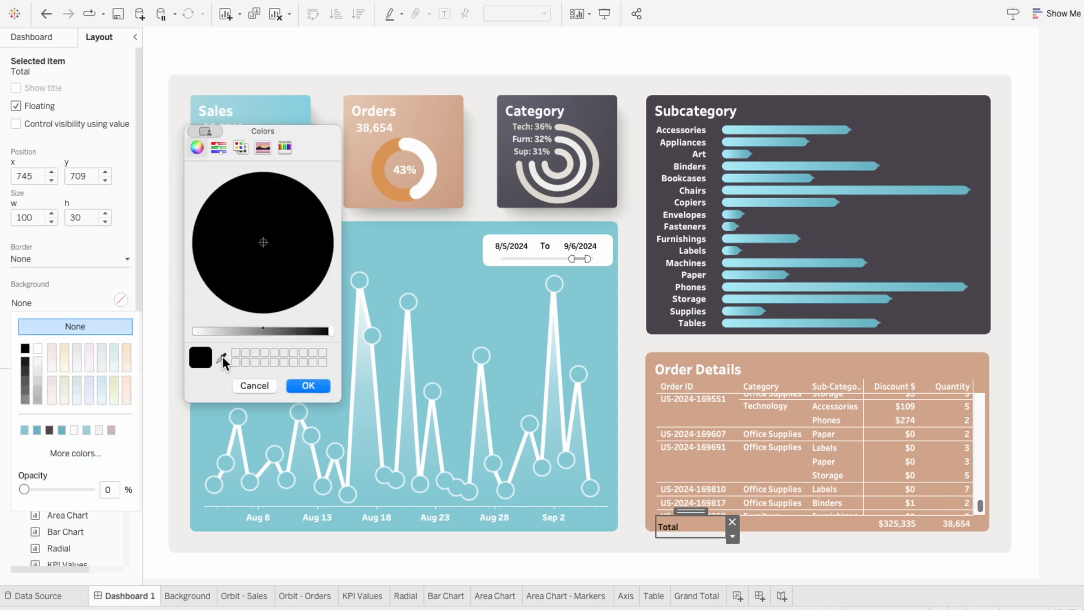
pyautogui.click(979, 435)
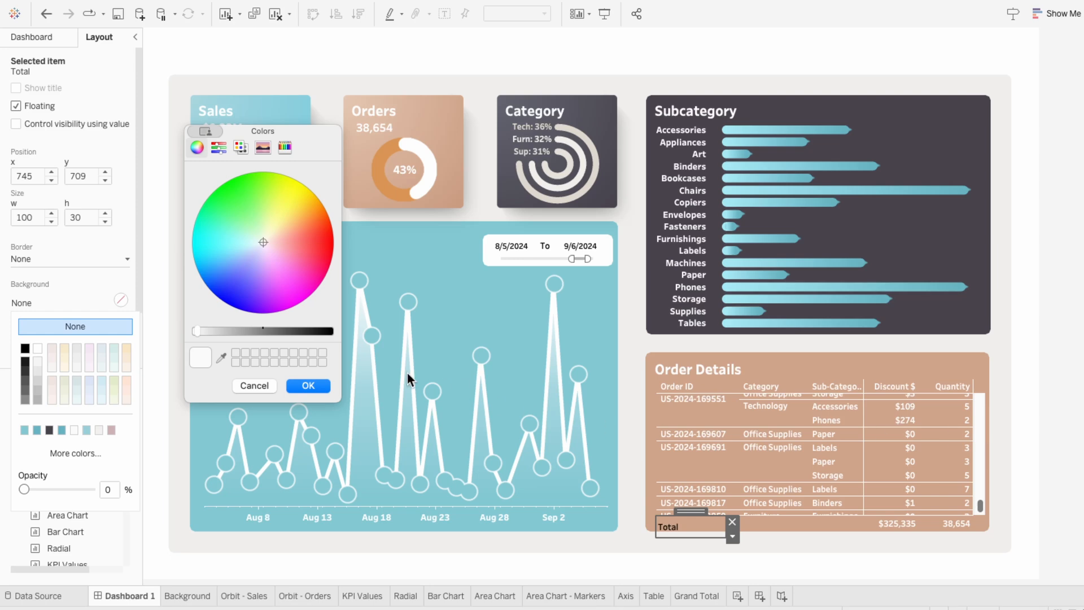
pyautogui.click(308, 386)
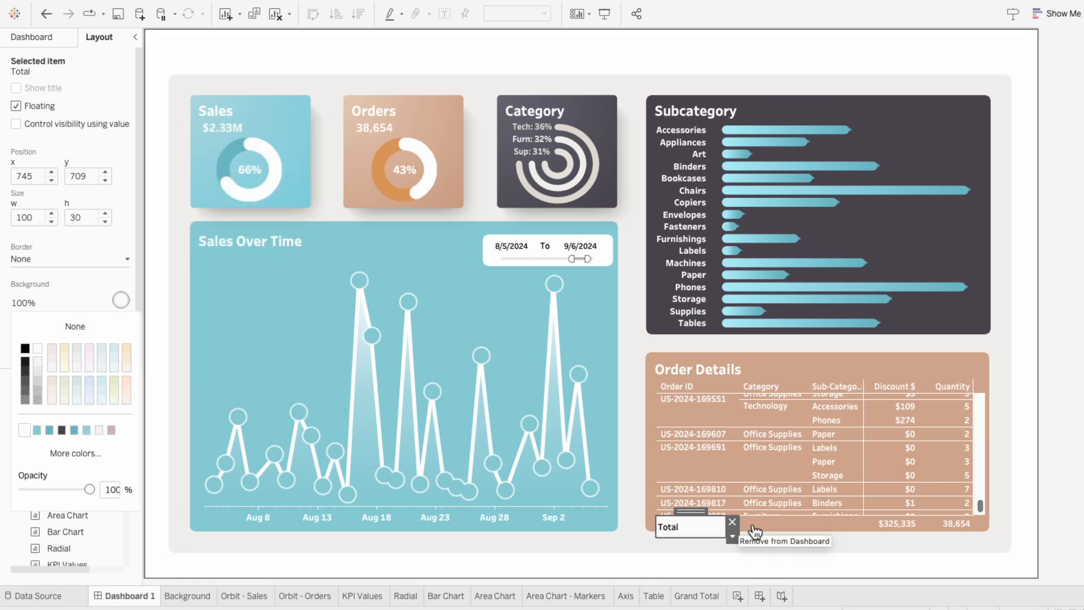
pyautogui.moveTo(728, 535); pyautogui.dragTo(975, 528)
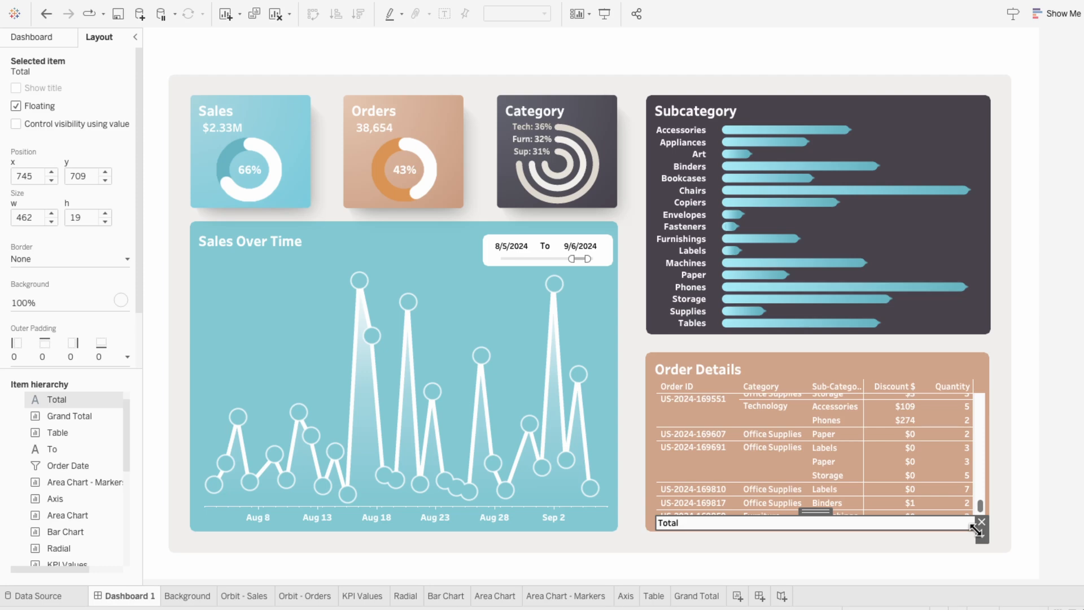
# Bring the Grand Total sheet to the front of the floating order, above the Total label
pyautogui.click(960, 525)
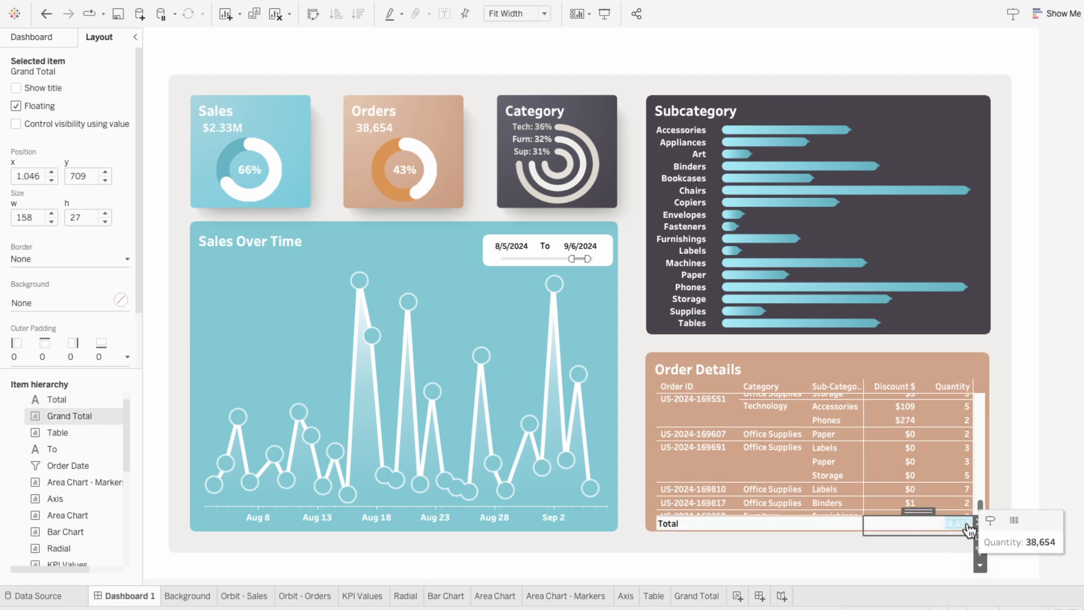
pyautogui.click(976, 557)
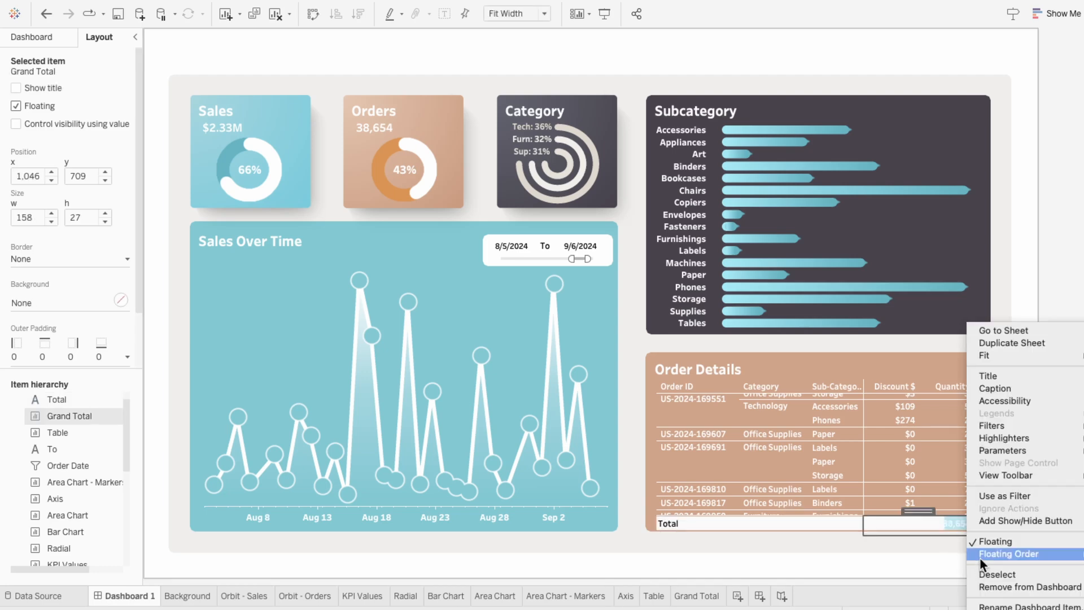
pyautogui.moveTo(982, 555)
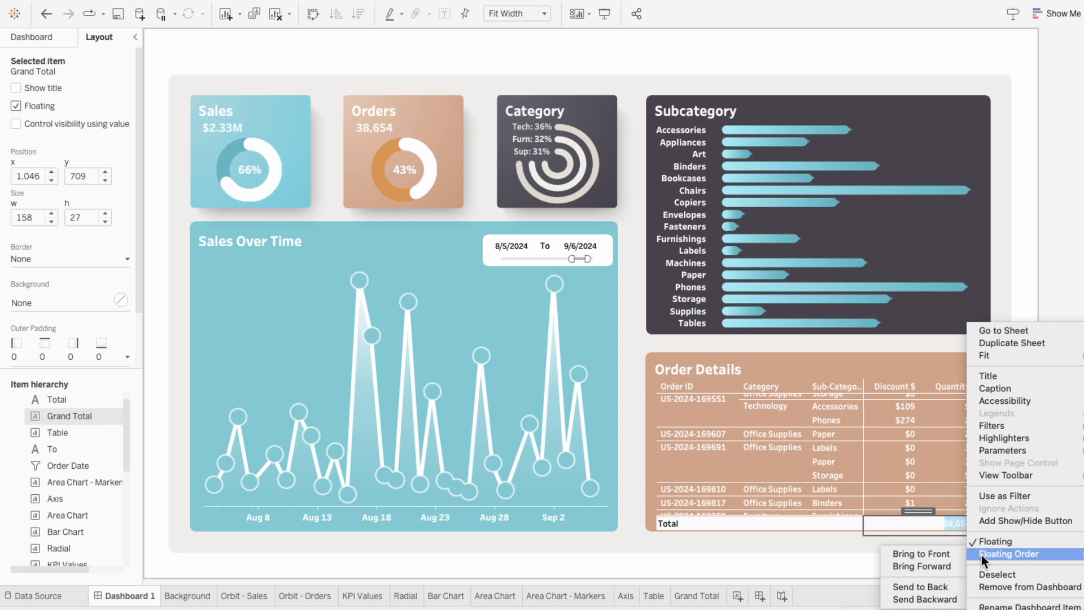
pyautogui.click(936, 555)
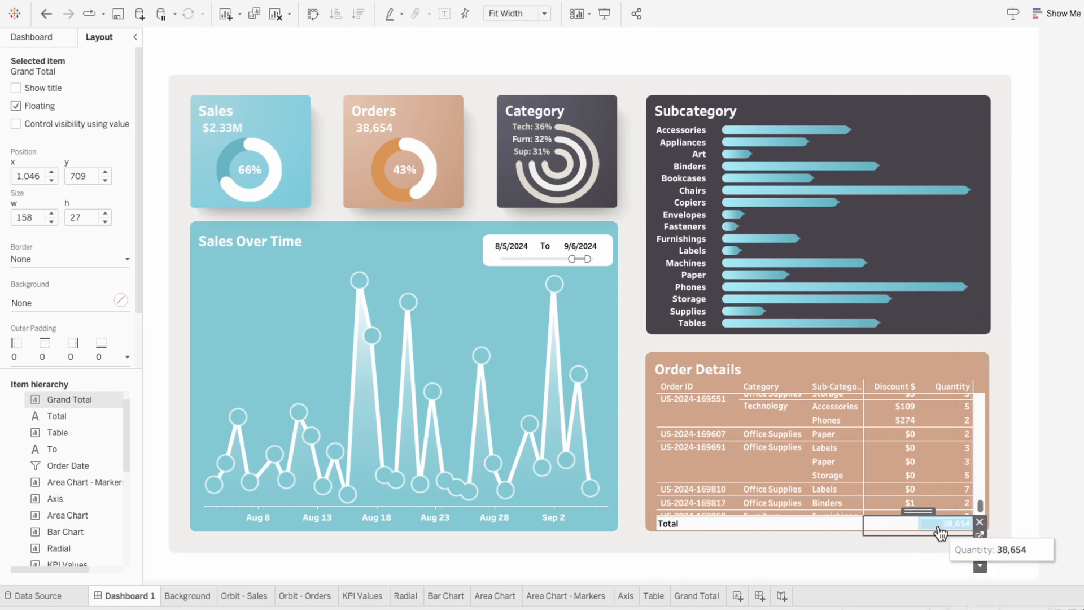
# Format the Grand Total sheet's worksheet font colour as black
pyautogui.rightClick(962, 523)
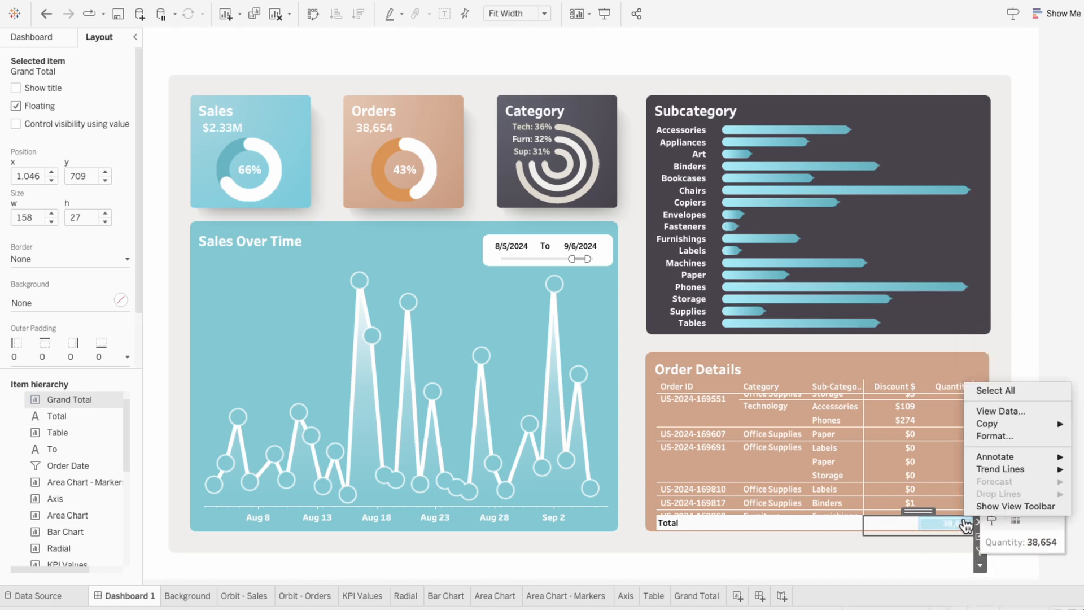
pyautogui.click(988, 434)
pyautogui.click(86, 124)
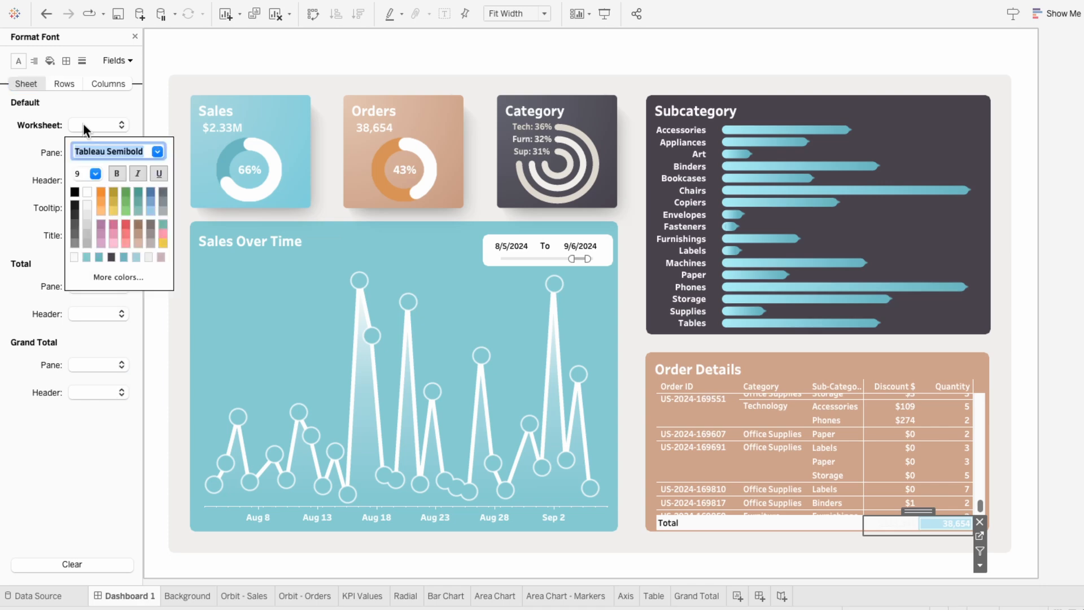
pyautogui.click(75, 193)
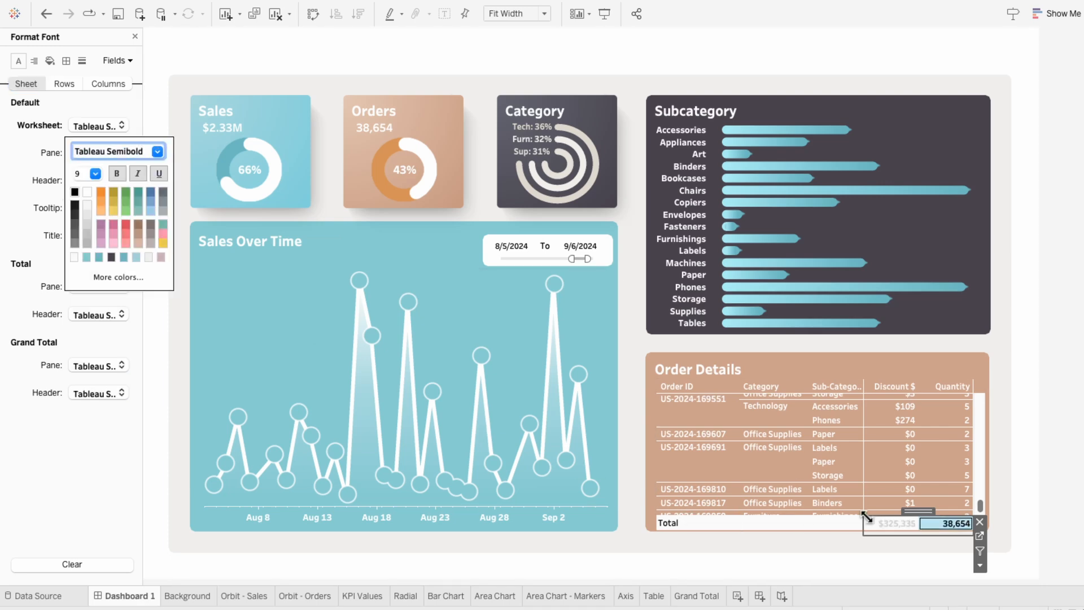
# Adjust the width of the white Total label so it reaches the right edge of the table's Quantity column
pyautogui.click(961, 526)
pyautogui.click(812, 519)
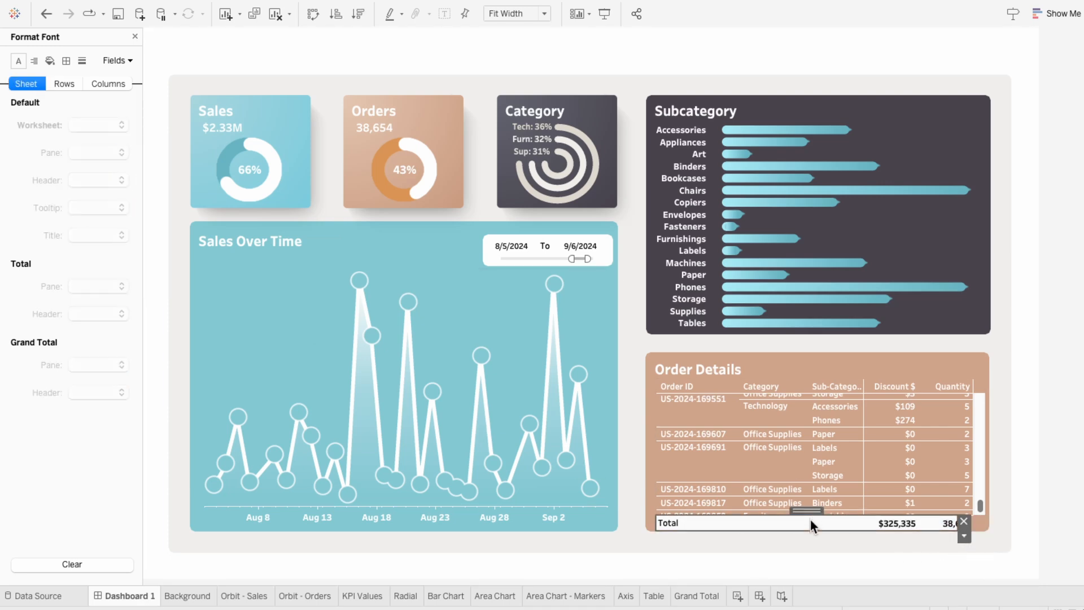
pyautogui.moveTo(958, 531); pyautogui.dragTo(975, 530)
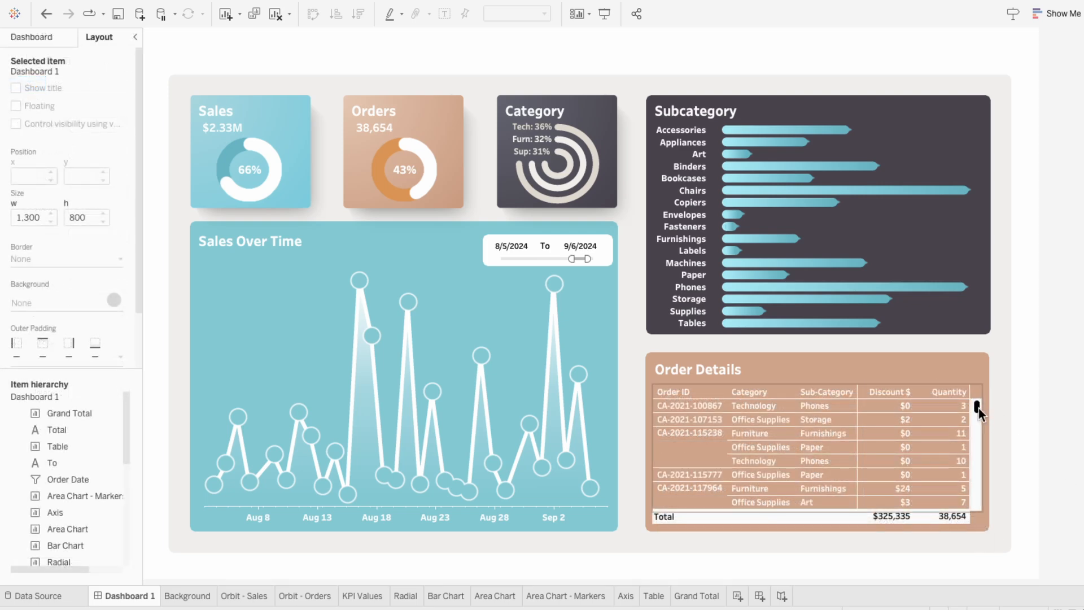
pyautogui.moveTo(978, 408)
pyautogui.mouseDown()
pyautogui.moveTo(981, 501)
pyautogui.moveTo(966, 452)
pyautogui.moveTo(975, 395)
pyautogui.mouseUp()
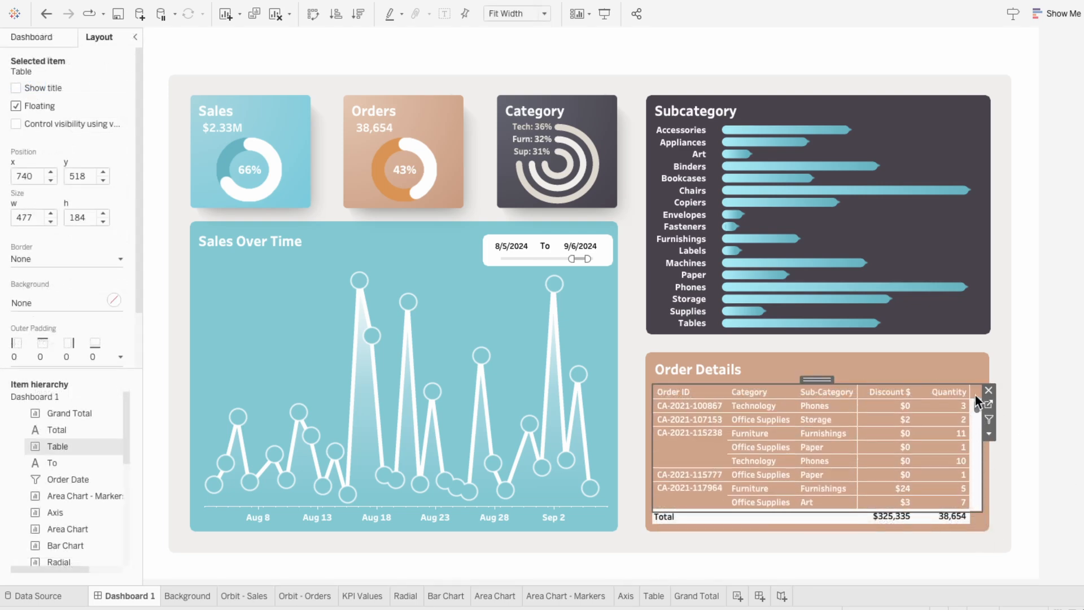
pyautogui.click(1074, 487)
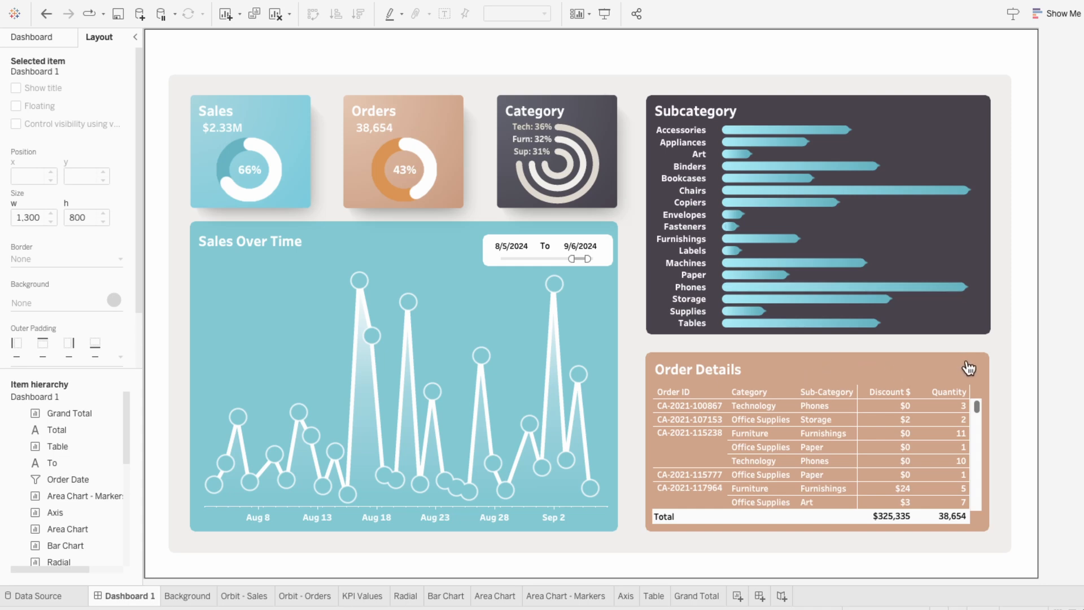
# Create a calculated field named Search Feature on the Table sheet and begin its formula with [Customer Name]
pyautogui.click(654, 596)
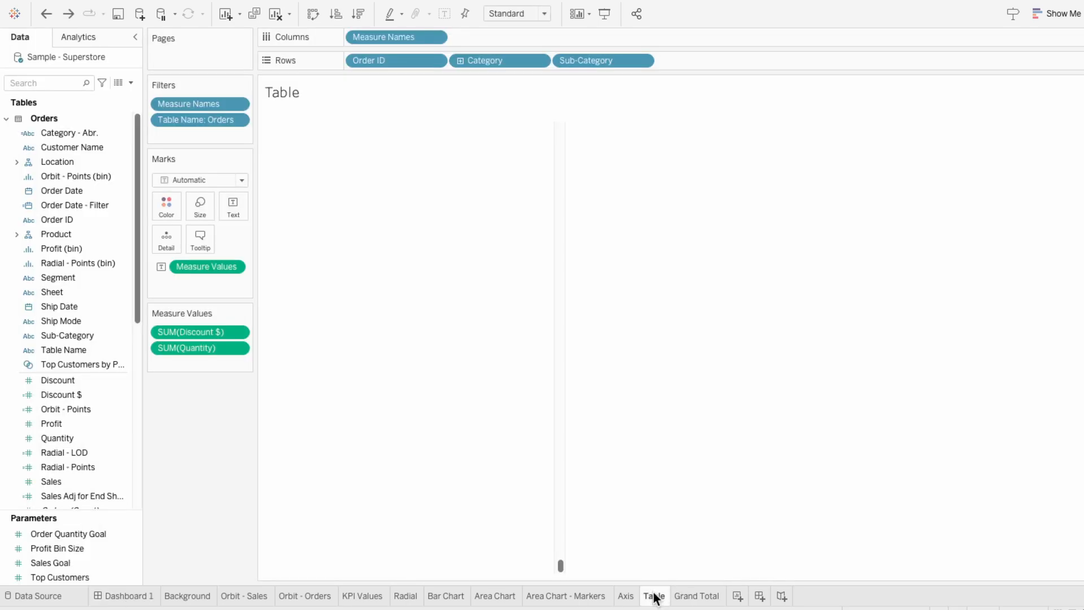
pyautogui.click(131, 83)
pyautogui.click(127, 96)
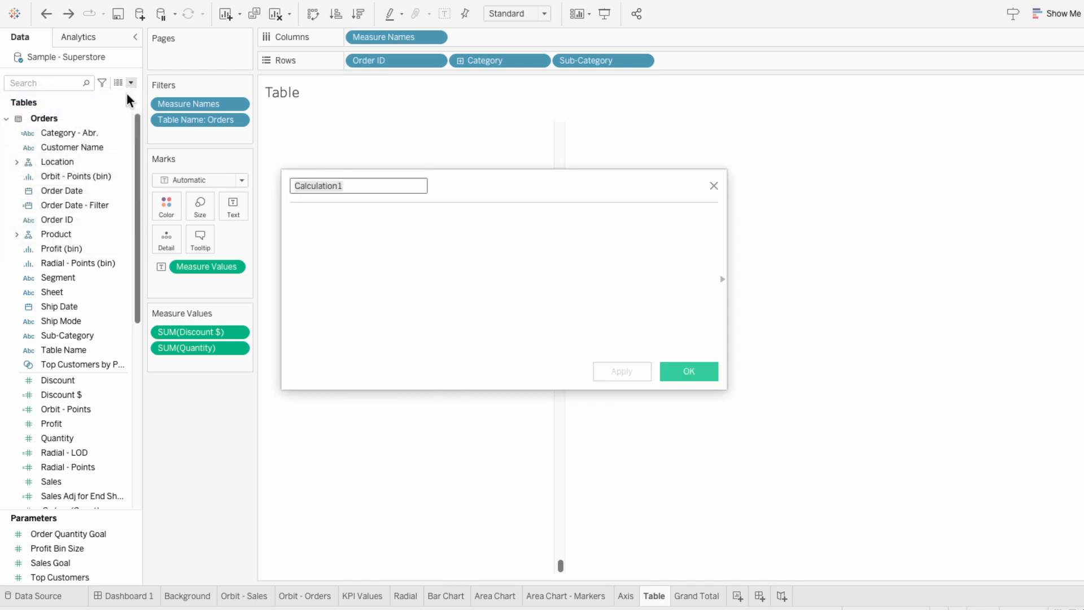
pyautogui.write('Search Feature')
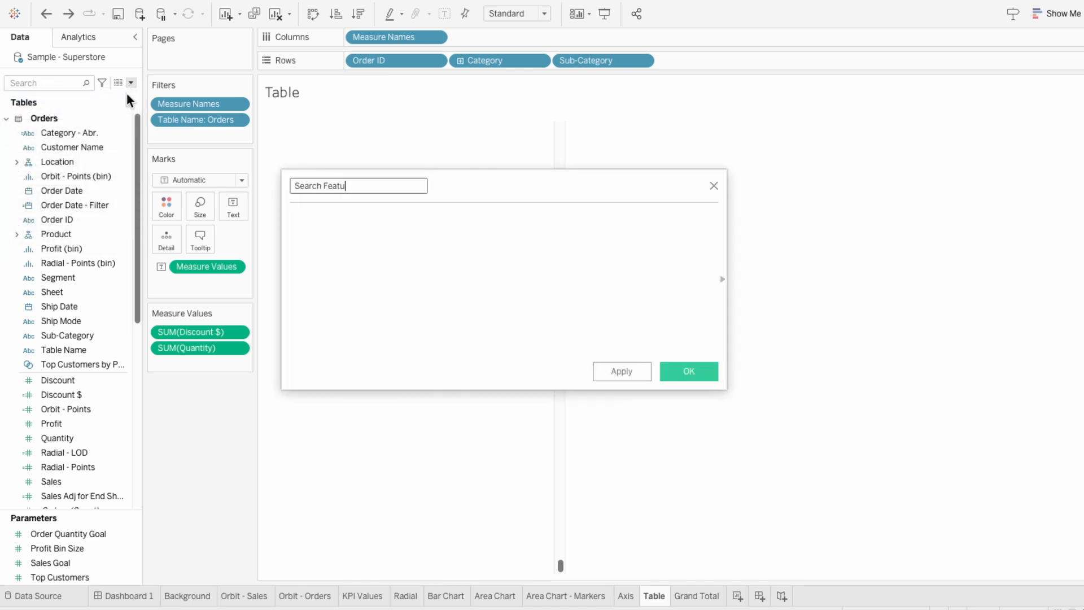
pyautogui.press('Tab')
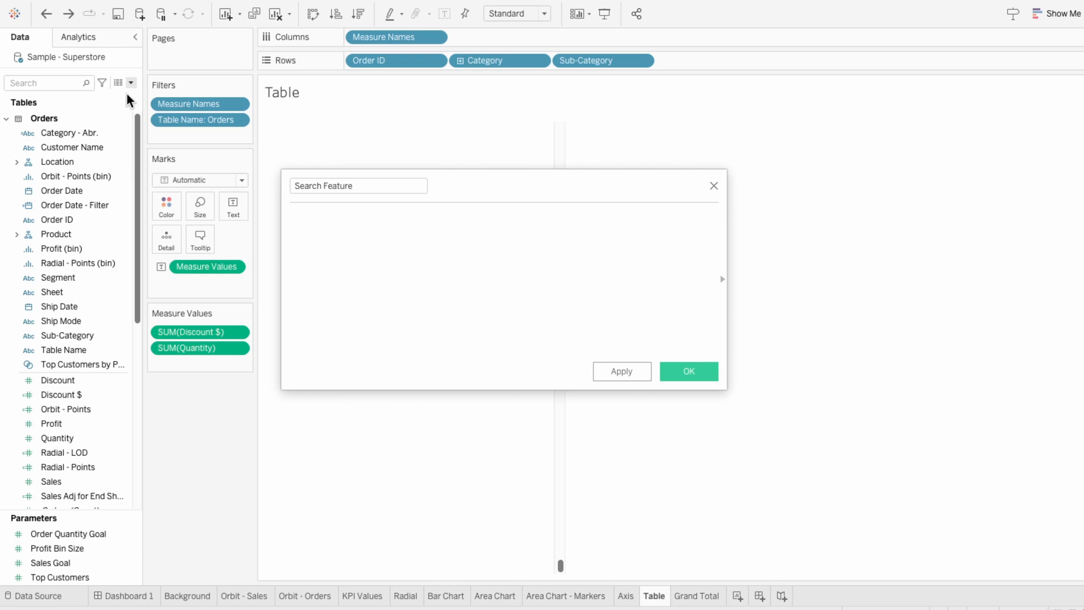
pyautogui.write('customer')
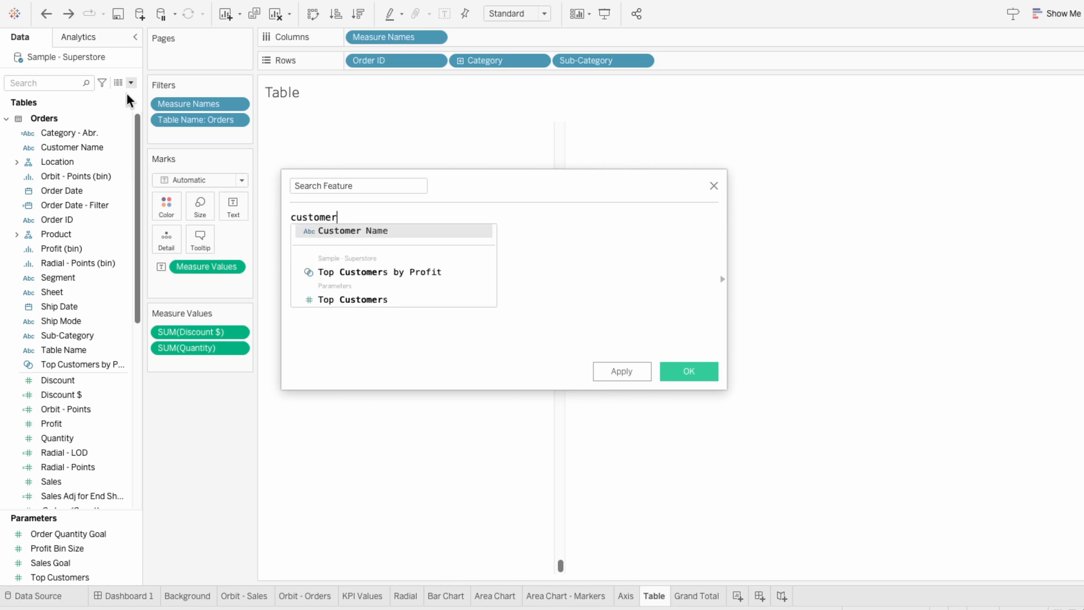
pyautogui.press('Return')
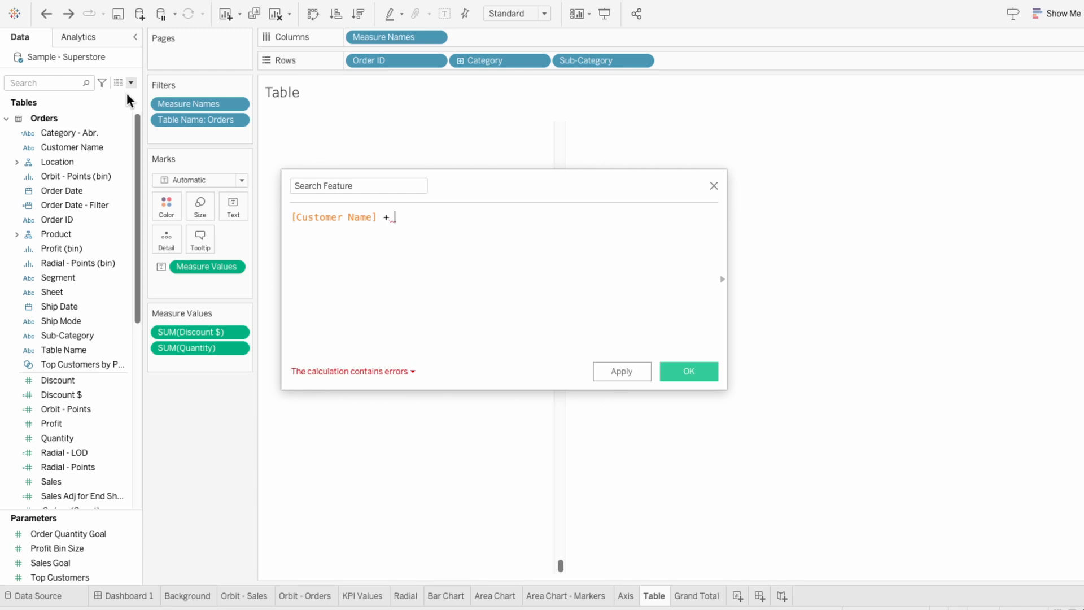
# Append Country/Region, Region, State/Province, City, Postal Code, Category, Sub-Category, Product Name and Regional Manager to the formula with plus signs and save the field
pyautogui.write('+ countr')
pyautogui.press('Return')
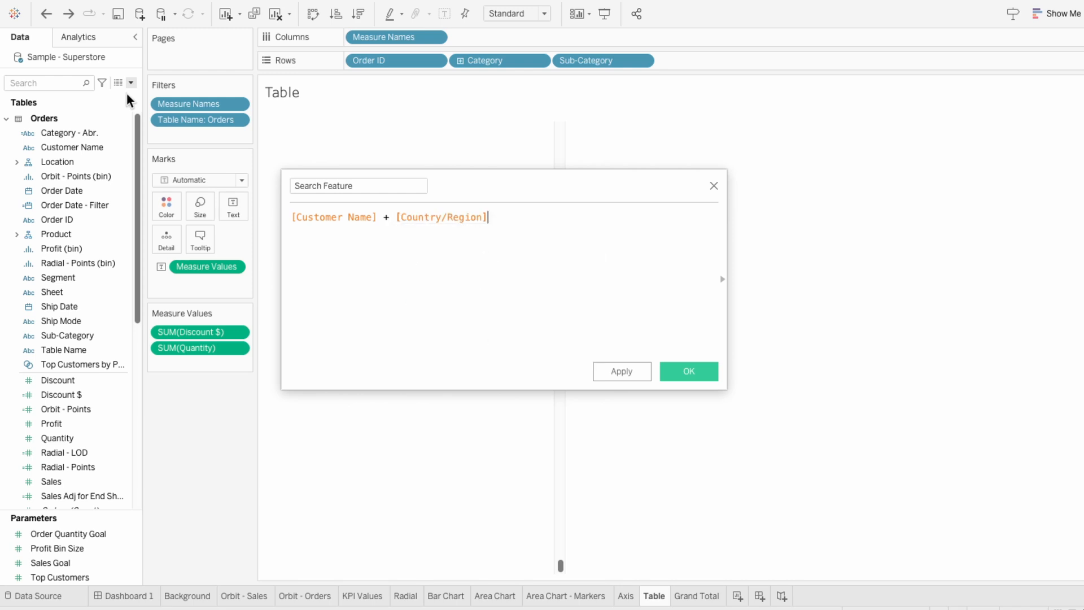
pyautogui.write('+ reg')
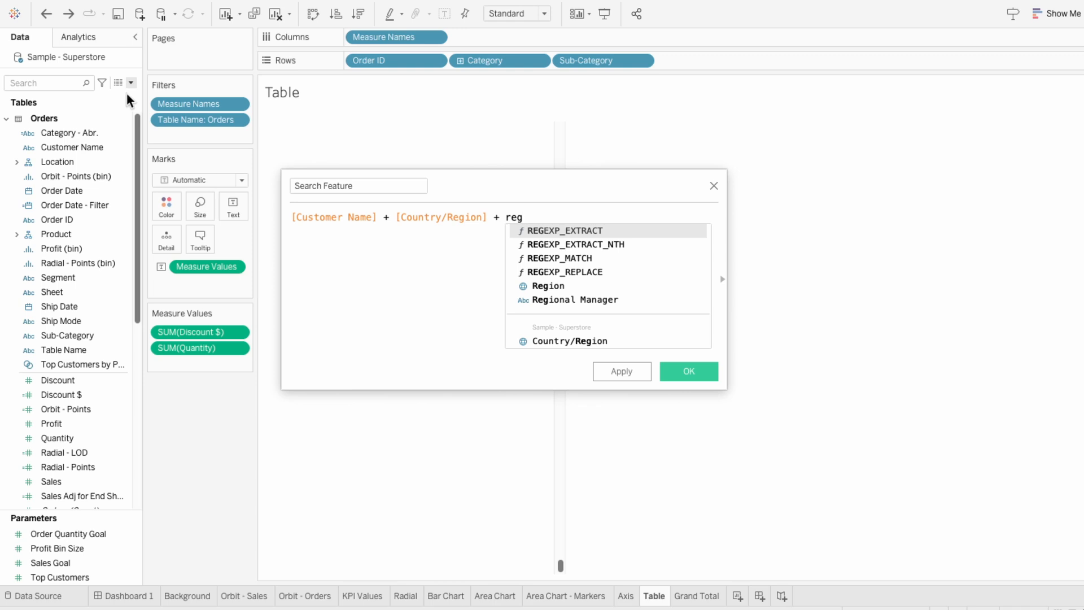
pyautogui.press('Down')
pyautogui.press('Down')
pyautogui.press('Down')
pyautogui.press('Down')
pyautogui.press('Return')
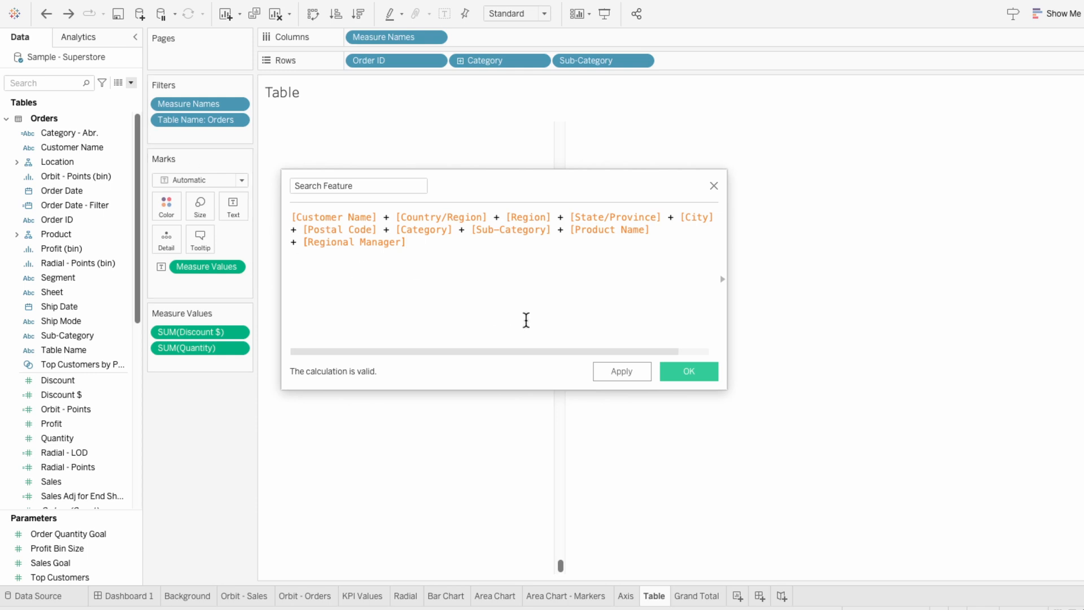
pyautogui.click(708, 373)
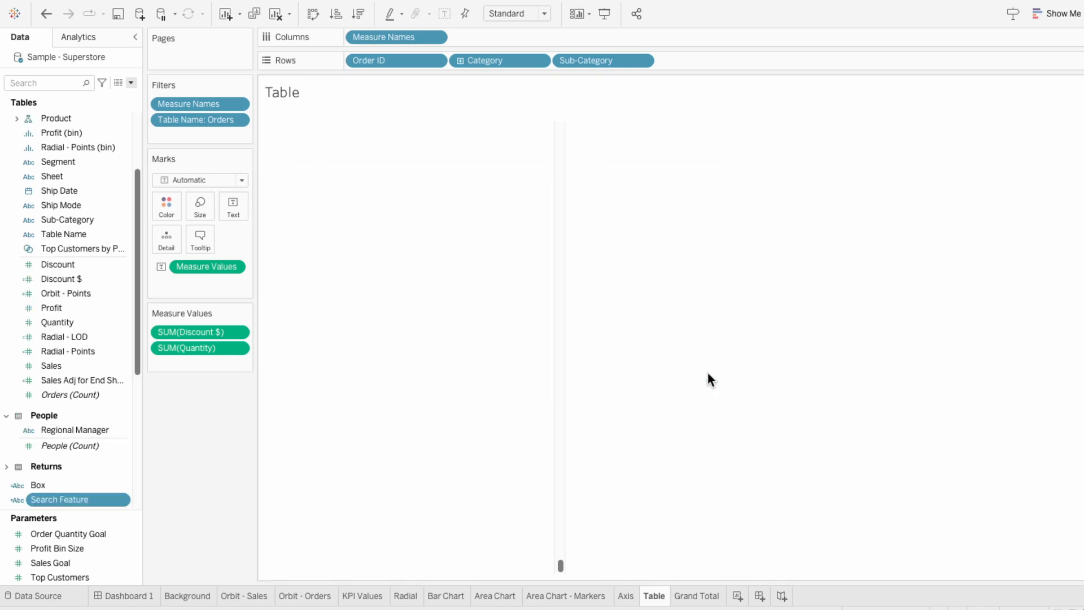
# Add the Search Feature field as a filter on the Table sheet with Use all selected
pyautogui.moveTo(67, 504); pyautogui.dragTo(190, 137)
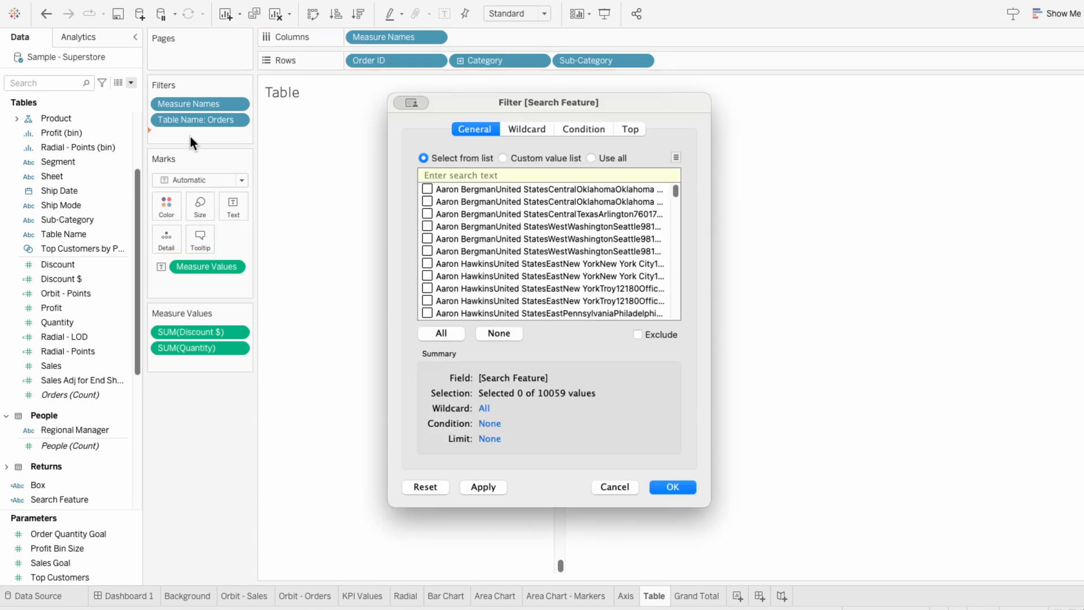
pyautogui.scroll(-10, 628, 243)
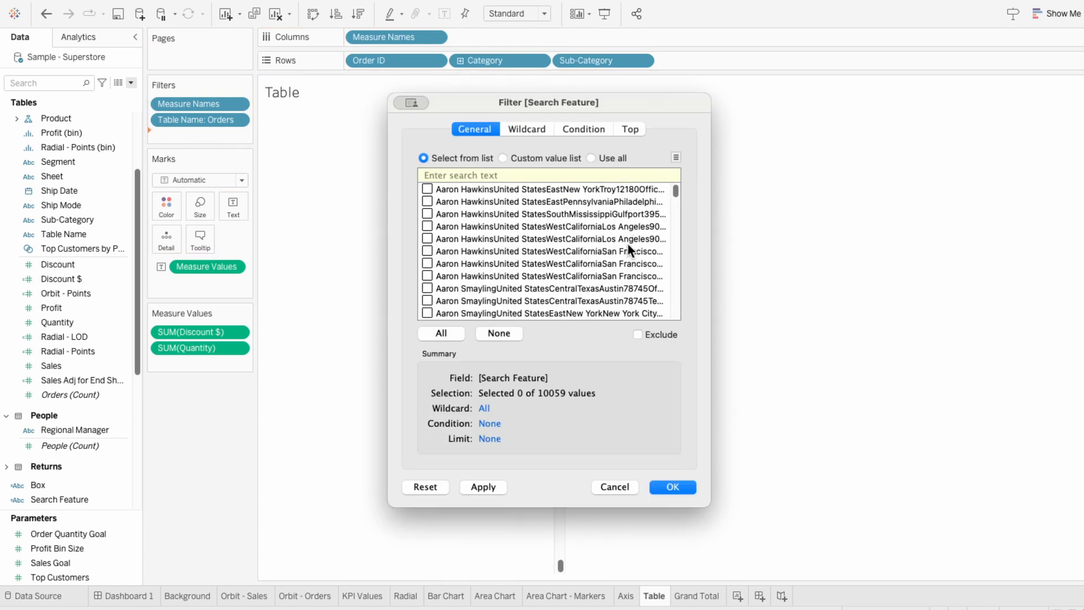
pyautogui.scroll(-5, 629, 249)
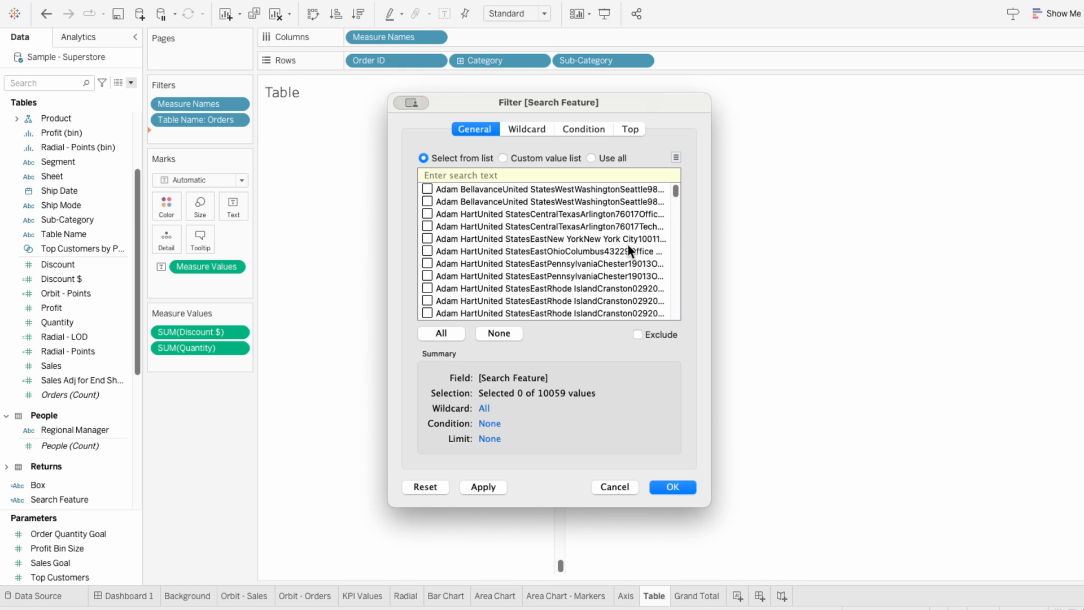
pyautogui.click(593, 158)
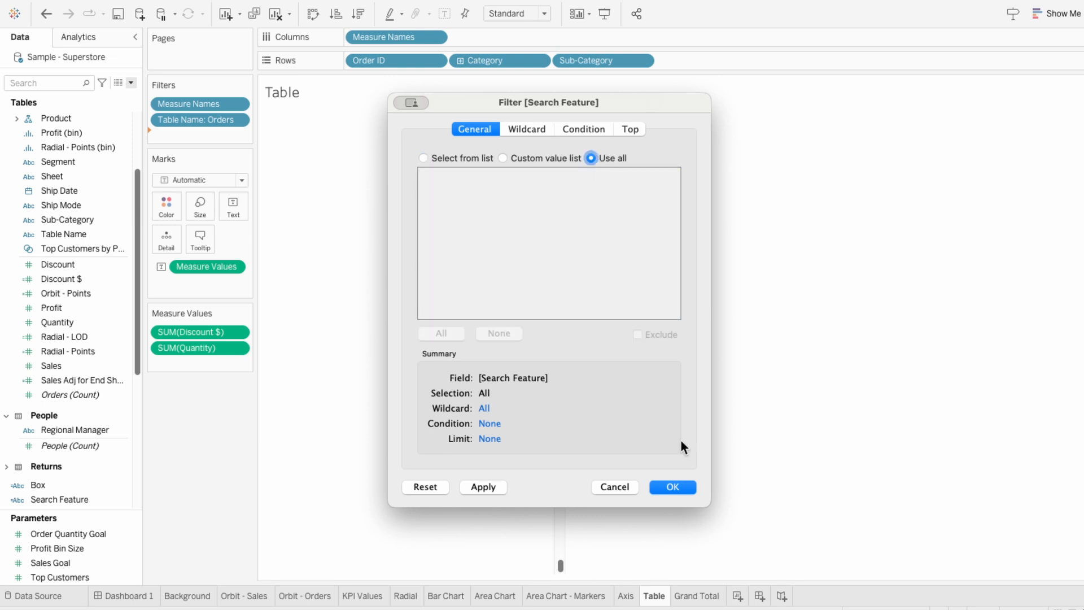
pyautogui.click(671, 486)
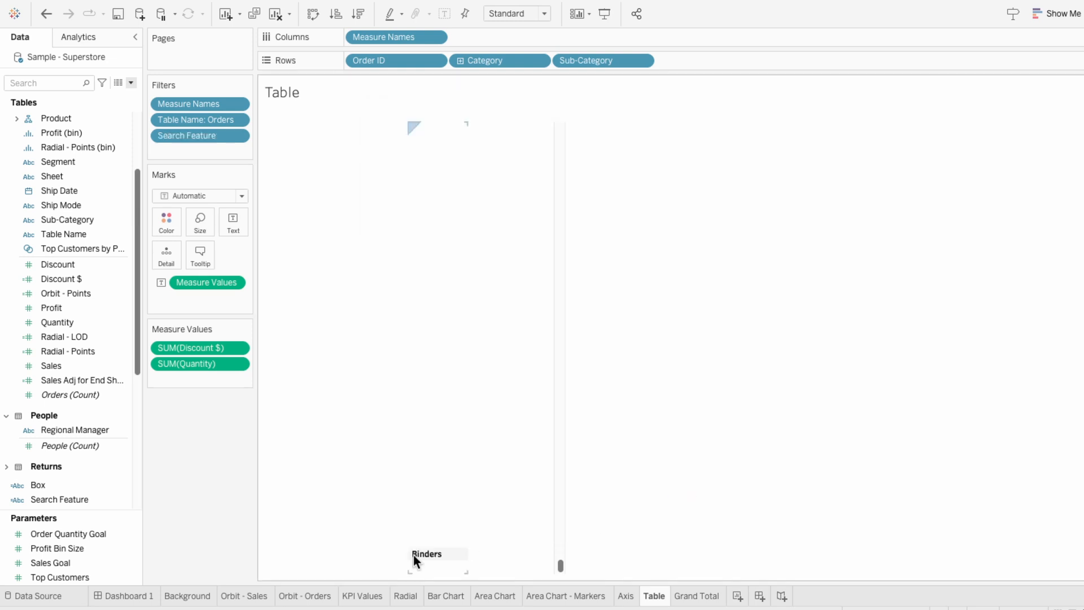
# Show the Table sheet's Search Feature filter on Dashboard 1
pyautogui.click(126, 596)
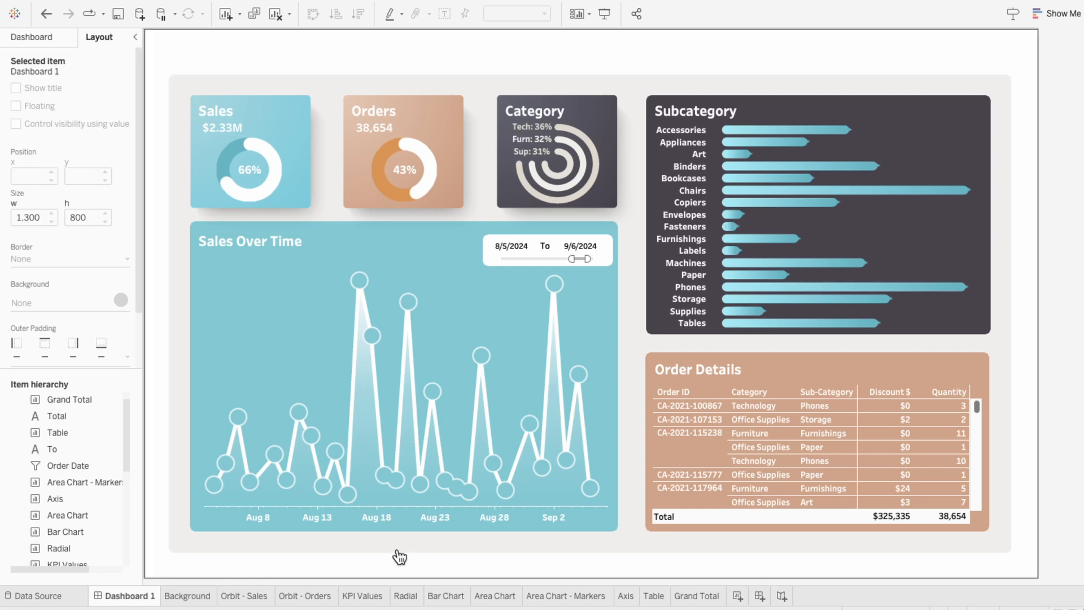
pyautogui.click(979, 421)
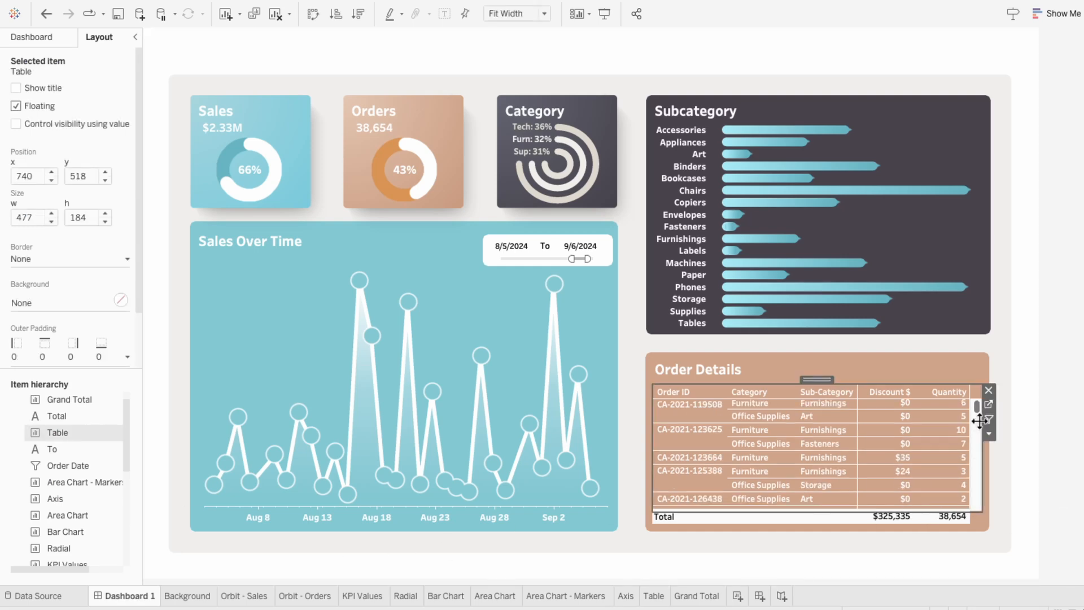
pyautogui.click(988, 433)
pyautogui.moveTo(988, 427)
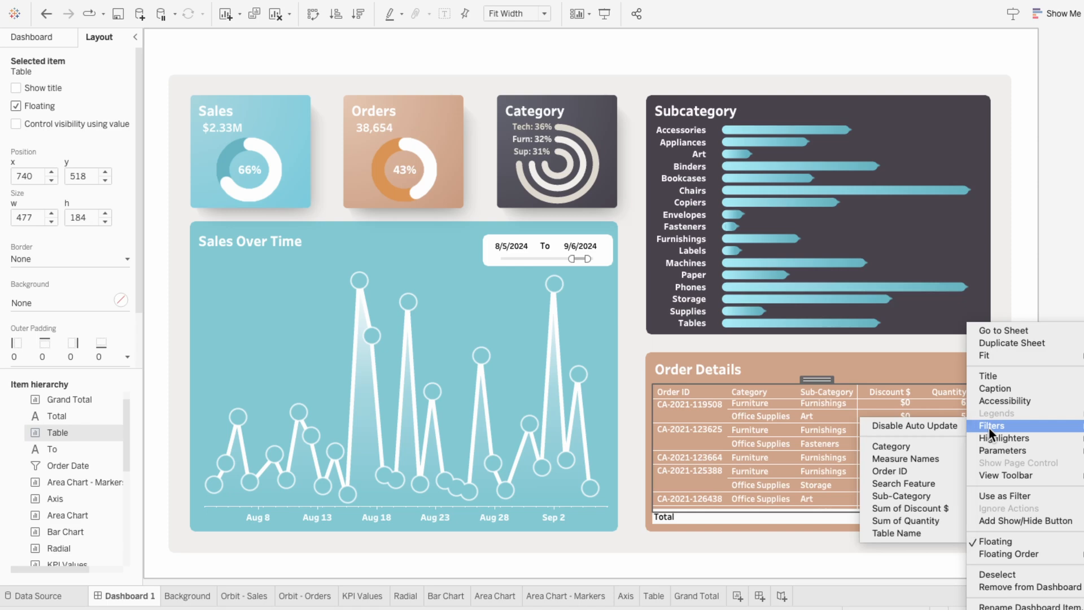
pyautogui.click(939, 481)
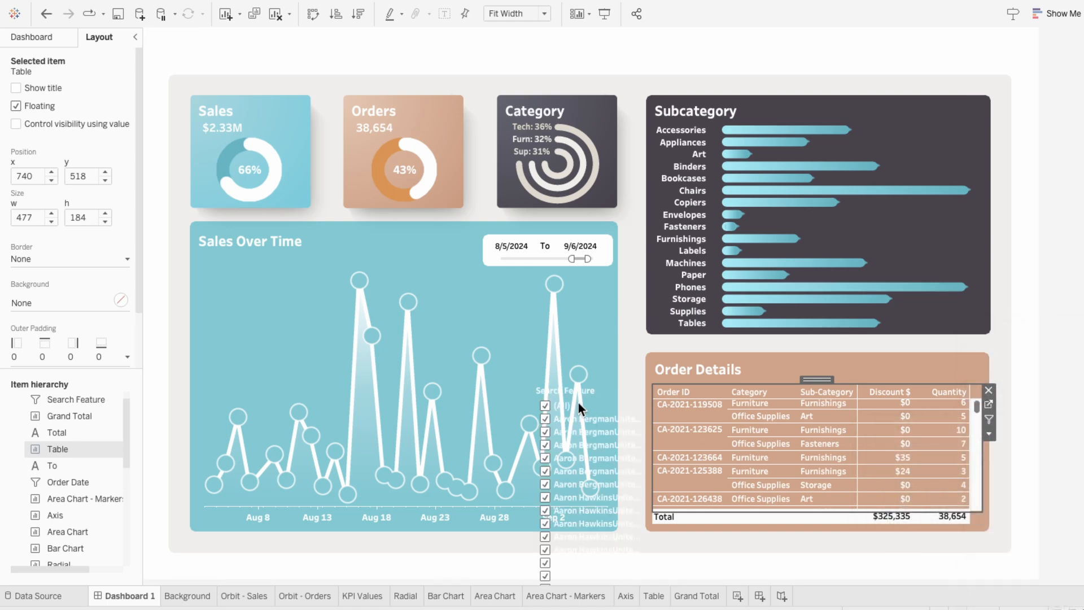
# Change the Search Feature filter to Wildcard Match and move it over the right end of the Order Details card's header
pyautogui.click(579, 396)
pyautogui.moveTo(587, 378); pyautogui.dragTo(760, 309)
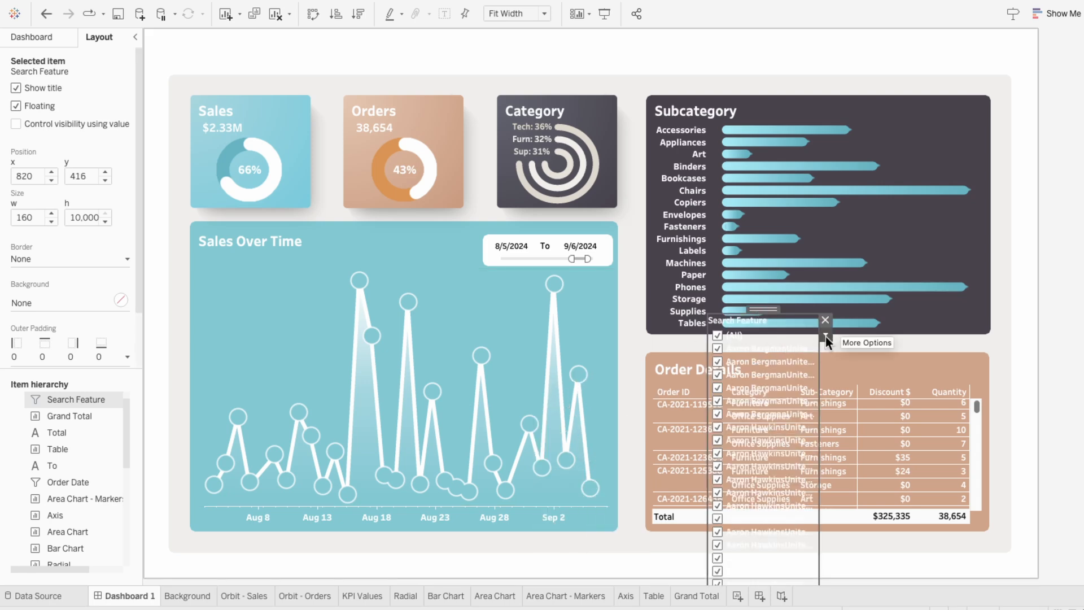
pyautogui.click(825, 336)
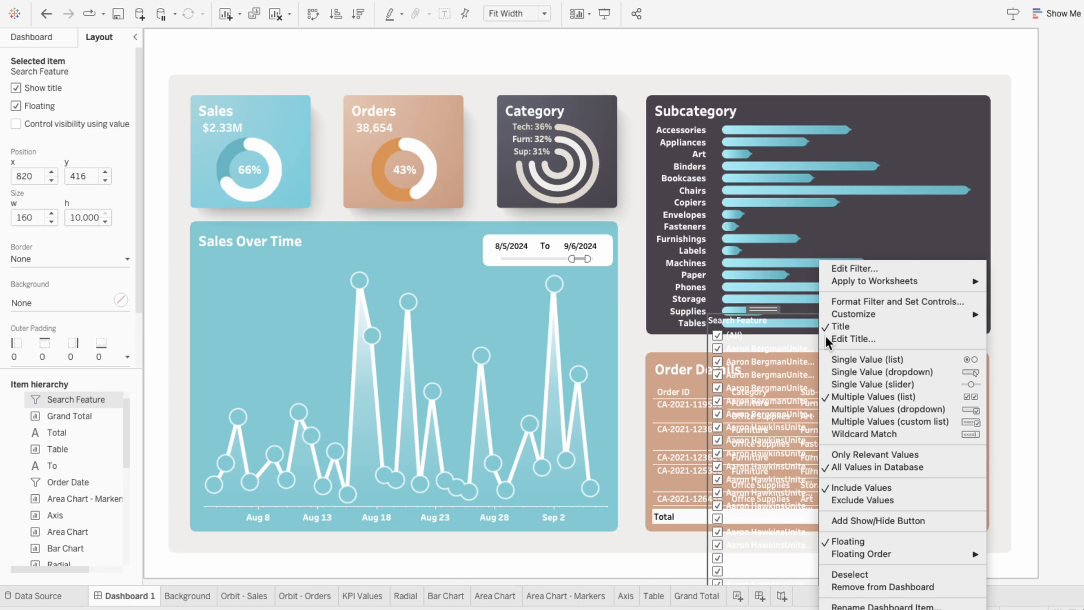
pyautogui.click(841, 432)
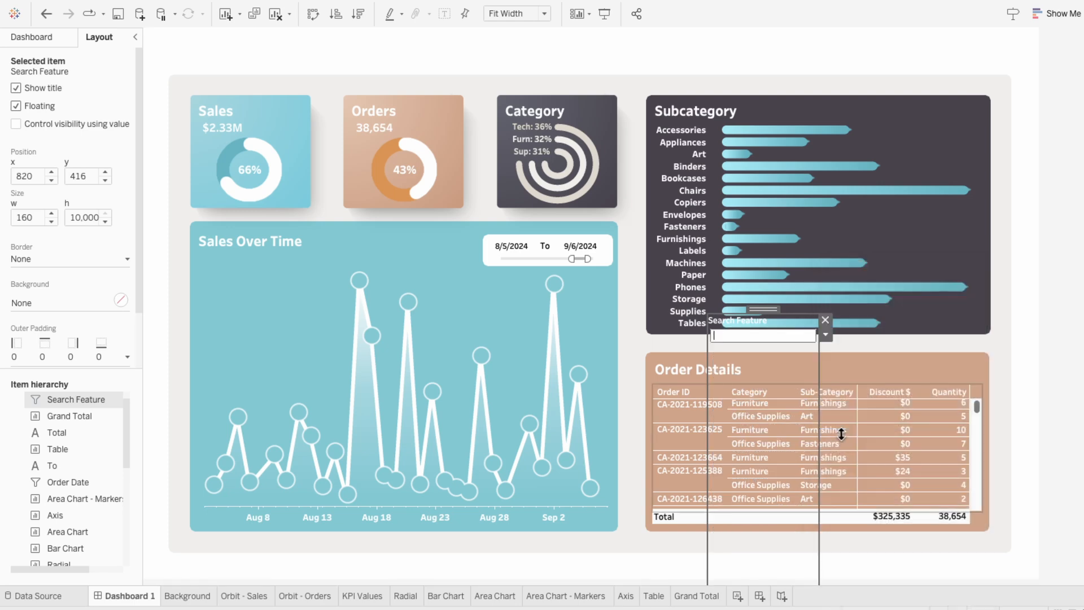
pyautogui.moveTo(759, 310); pyautogui.dragTo(924, 345)
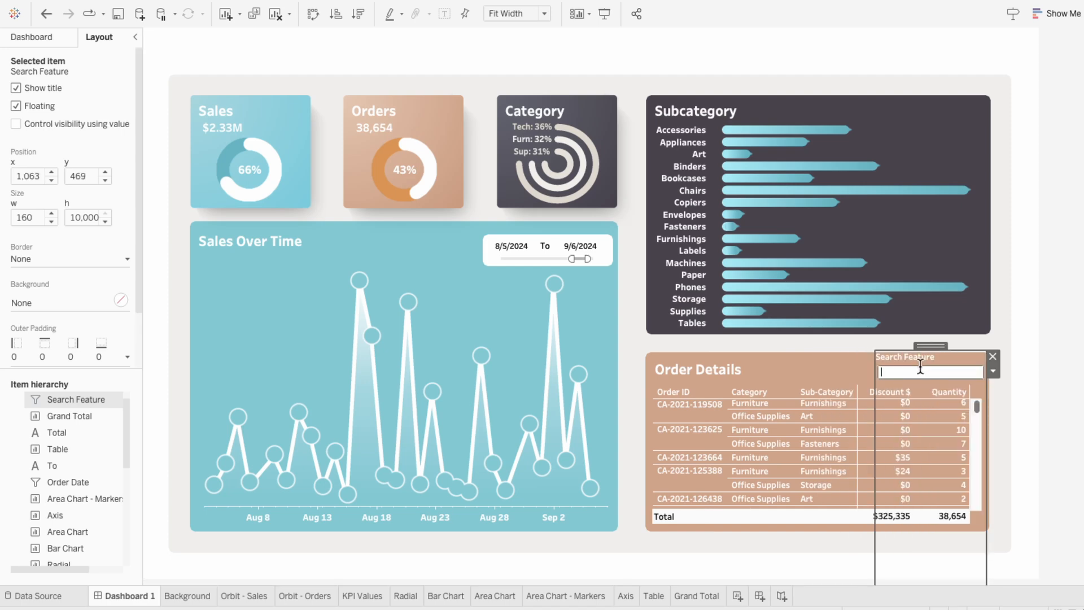
# Test the search filter on the Order Details table with "art" and "chair", and clear the search text
pyautogui.press('Return')
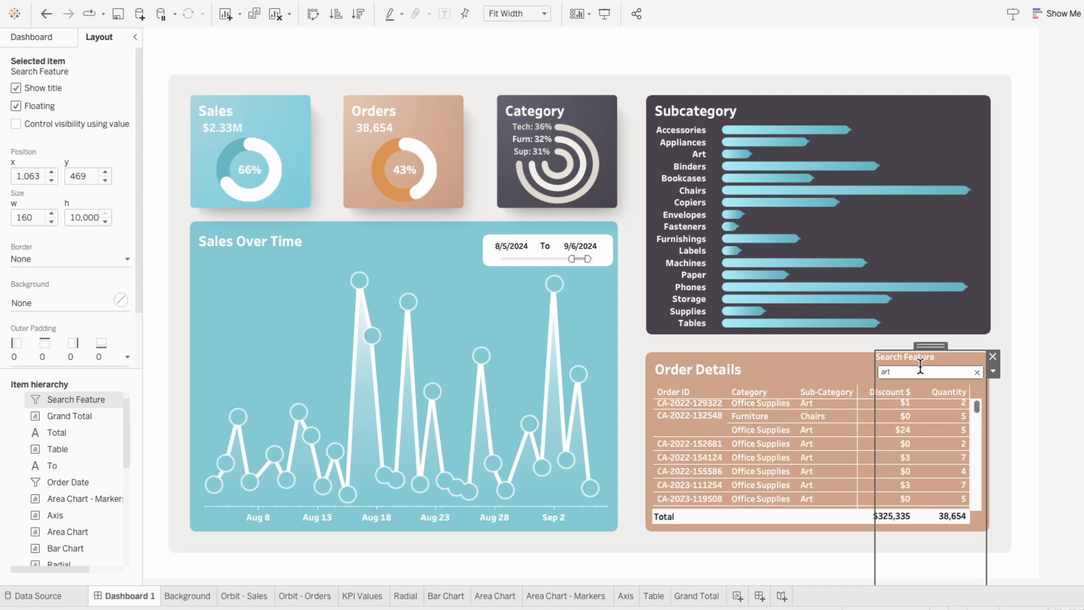
pyautogui.click(920, 367)
pyautogui.write('chai')
pyautogui.press('Return')
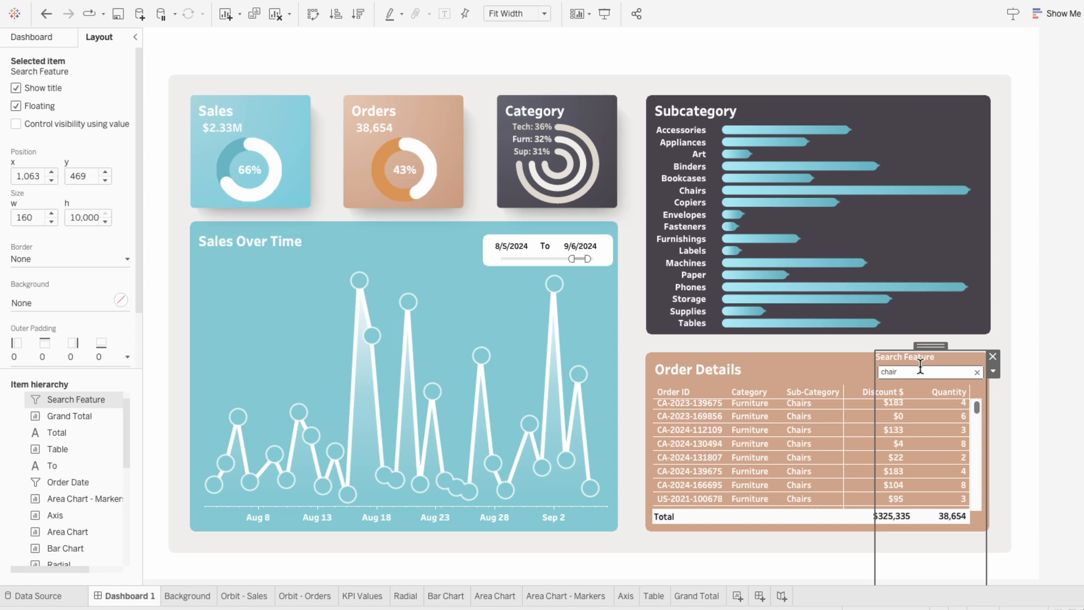
pyautogui.click(977, 373)
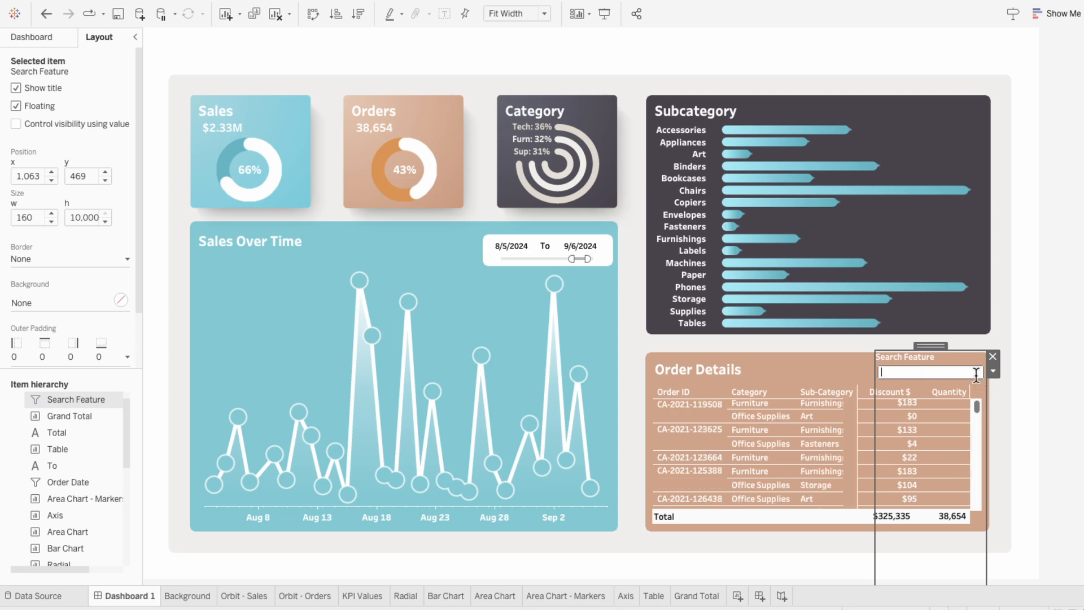
# Hide the search filter's title and move the filter closer to the Order Details heading, at about x 938, y 480
pyautogui.rightClick(888, 358)
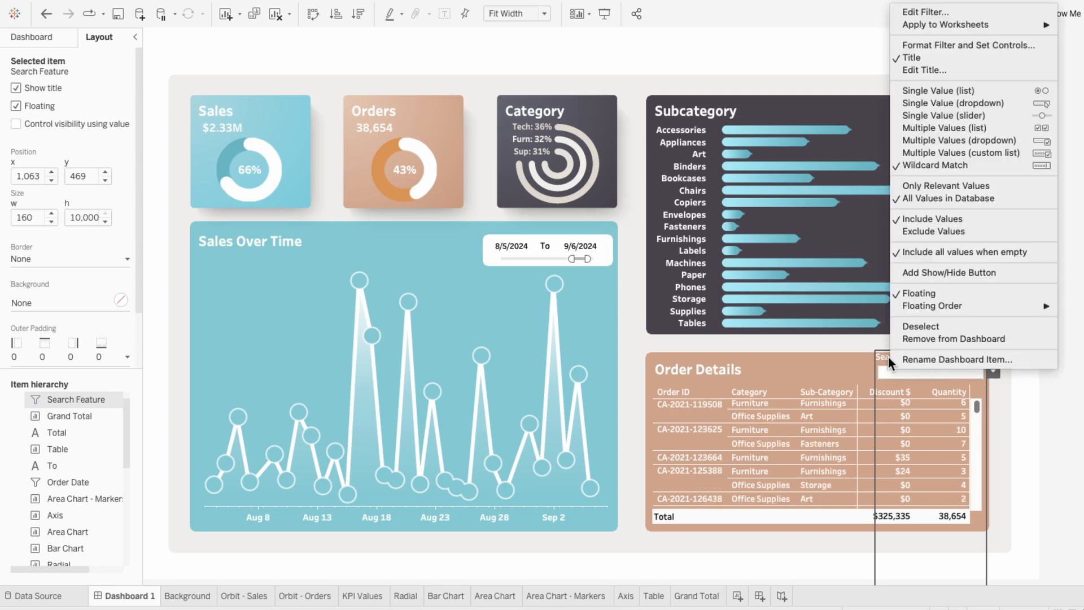
pyautogui.click(930, 58)
pyautogui.moveTo(930, 346); pyautogui.dragTo(861, 378)
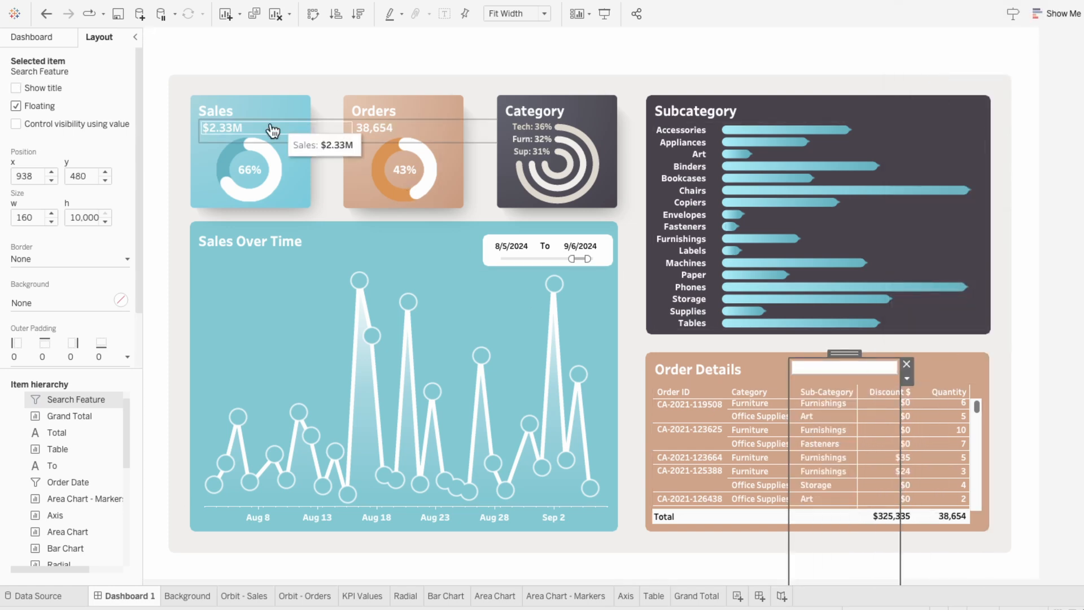
# Set the search filter's height to 50, resize it to about 221 by 25 px and place it at about x 936, y 486
pyautogui.doubleClick(73, 219)
pyautogui.write('50')
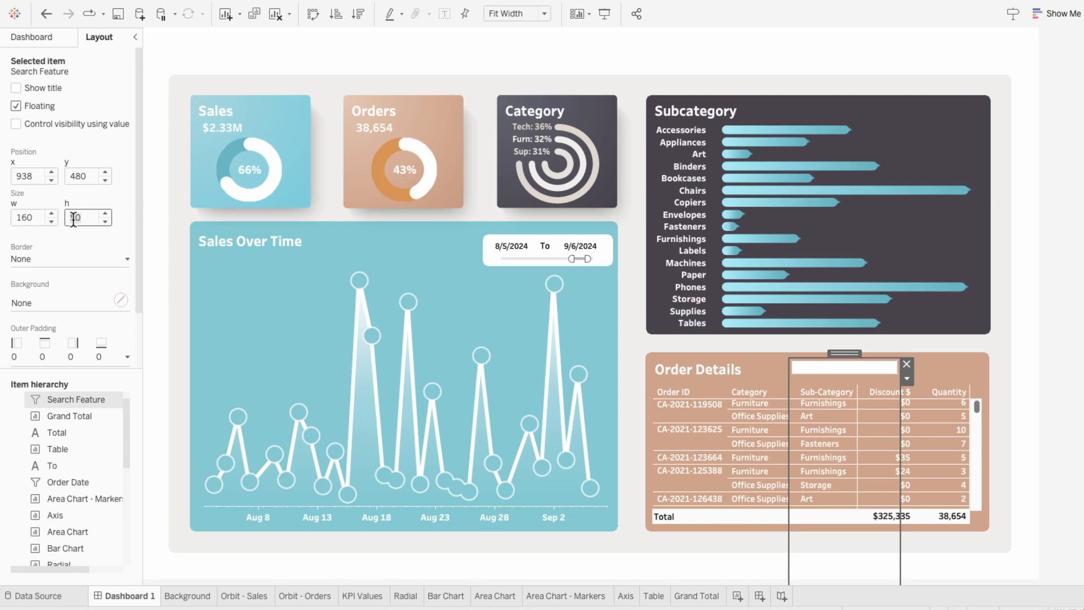
pyautogui.press('Return')
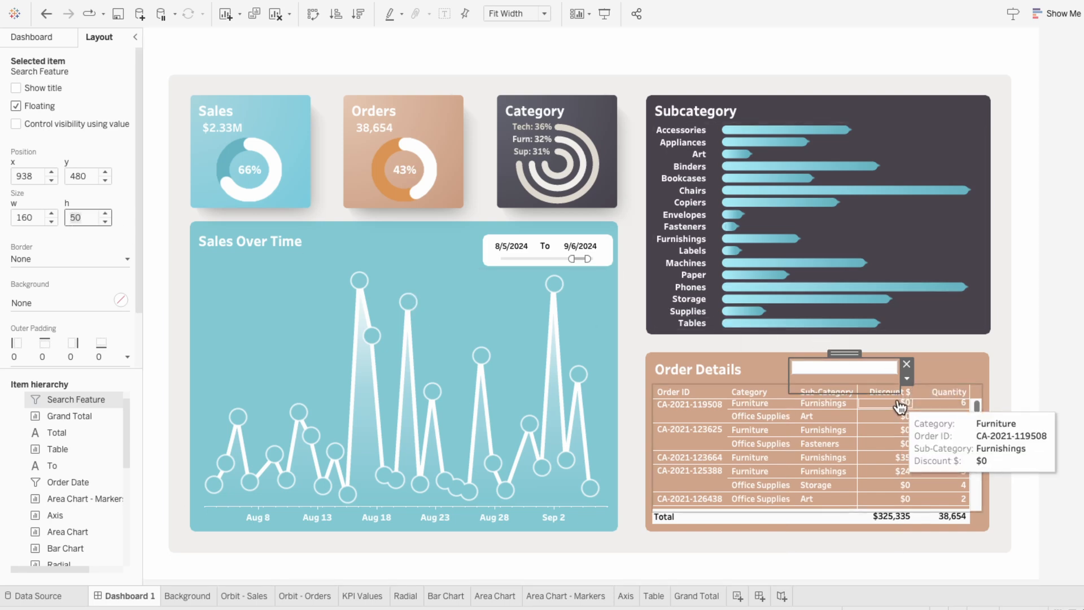
pyautogui.moveTo(909, 384); pyautogui.dragTo(953, 376)
pyautogui.moveTo(874, 357); pyautogui.dragTo(871, 361)
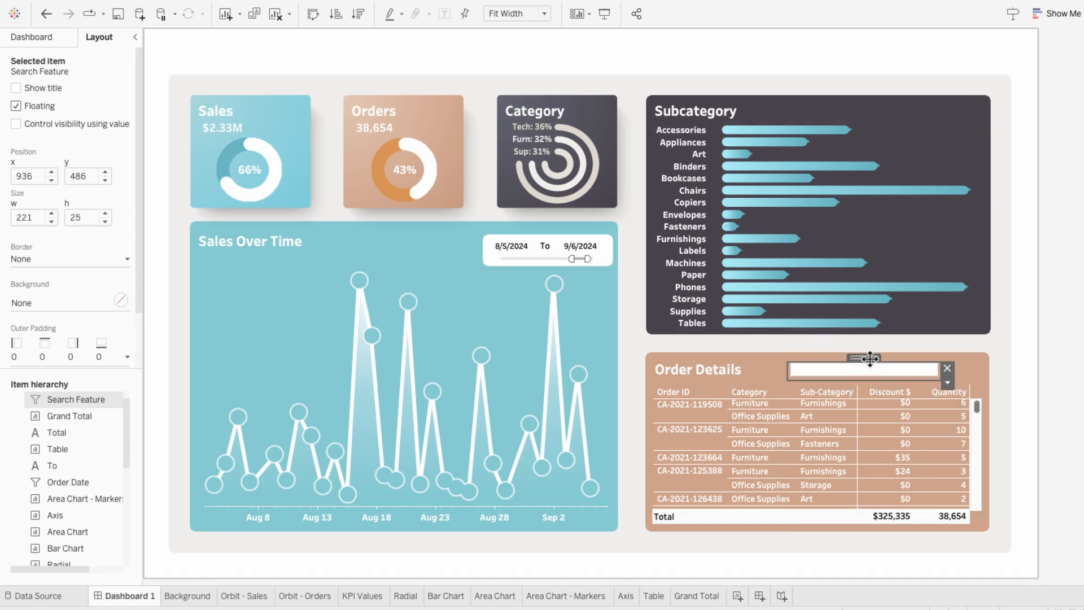
pyautogui.press('Escape')
# Add the image file Search Bar - Orange.png to the dashboard as a floating object, keeping Fit Image on
pyautogui.click(35, 39)
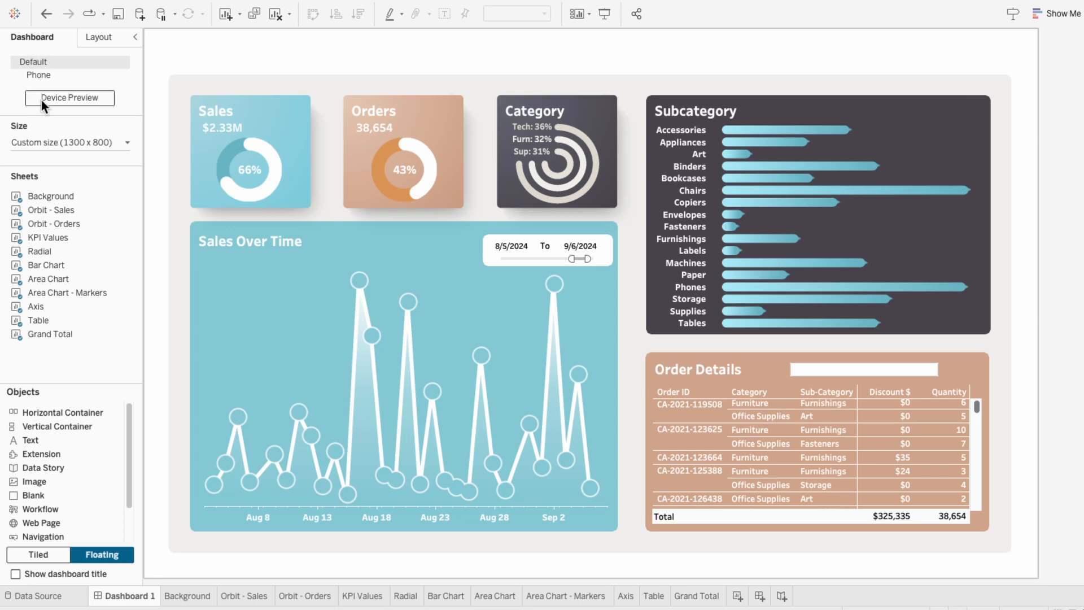
pyautogui.moveTo(48, 481); pyautogui.dragTo(486, 321)
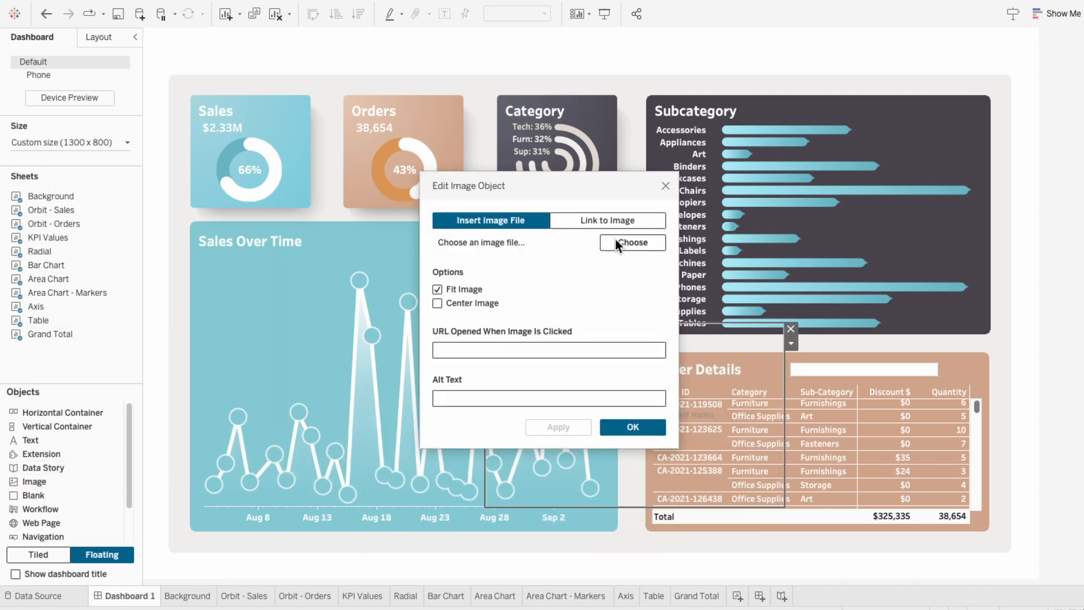
pyautogui.click(615, 239)
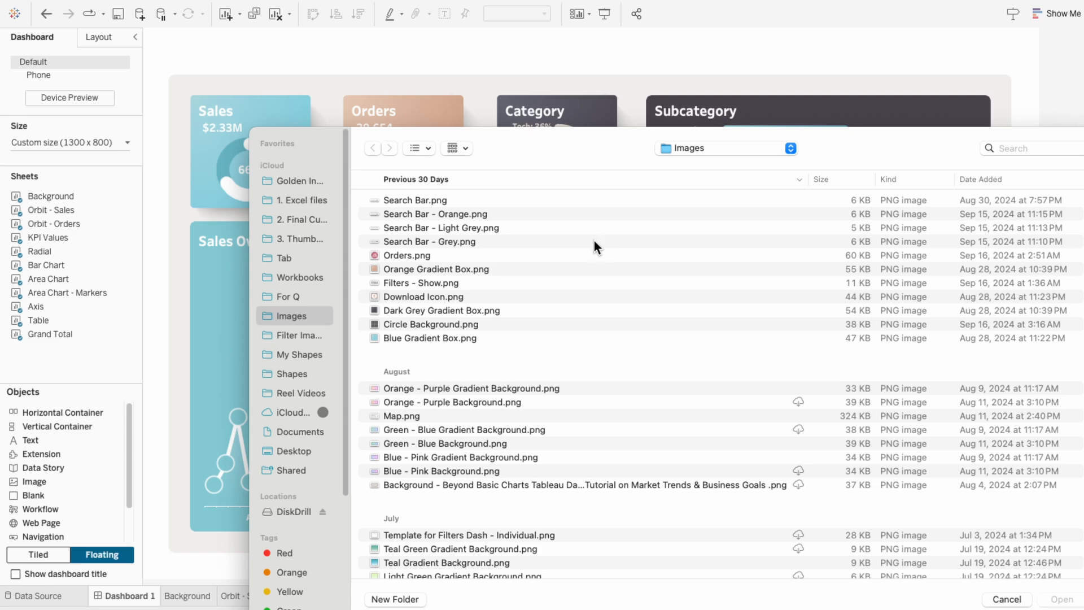
pyautogui.doubleClick(458, 213)
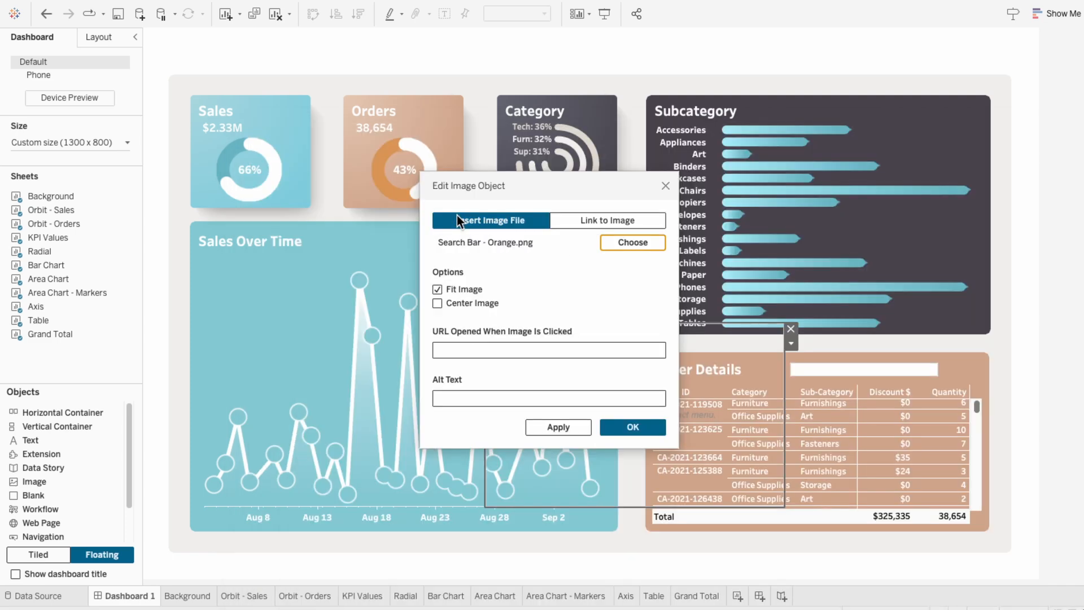
pyautogui.click(649, 434)
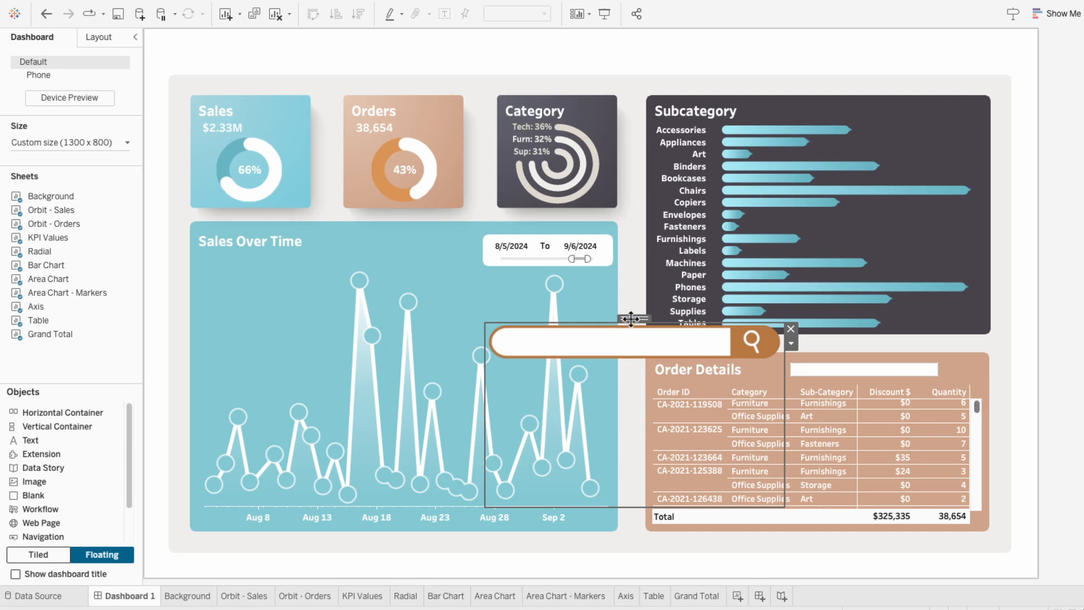
# Move the search bar image onto the Order Details header, shrink it to header height, and bring the search filter to the front
pyautogui.moveTo(633, 318); pyautogui.dragTo(832, 349)
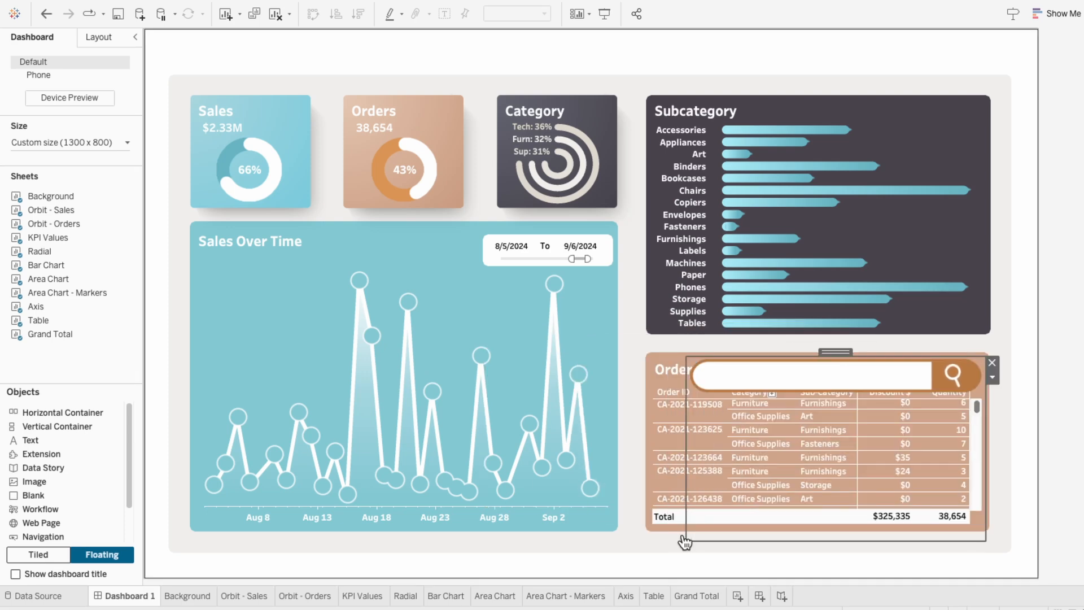
pyautogui.moveTo(686, 541); pyautogui.dragTo(847, 381)
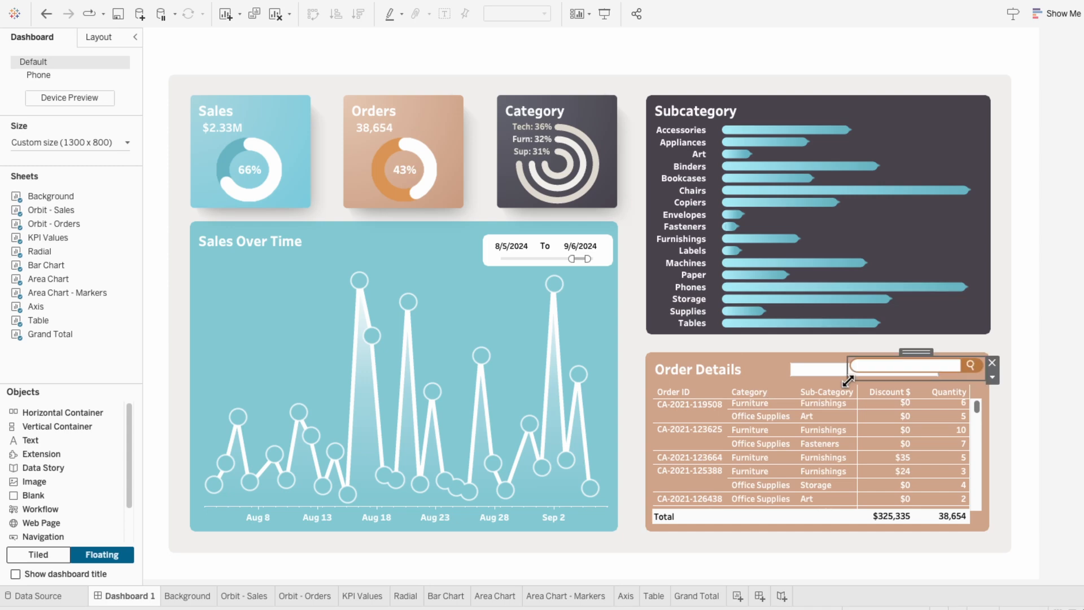
pyautogui.click(824, 369)
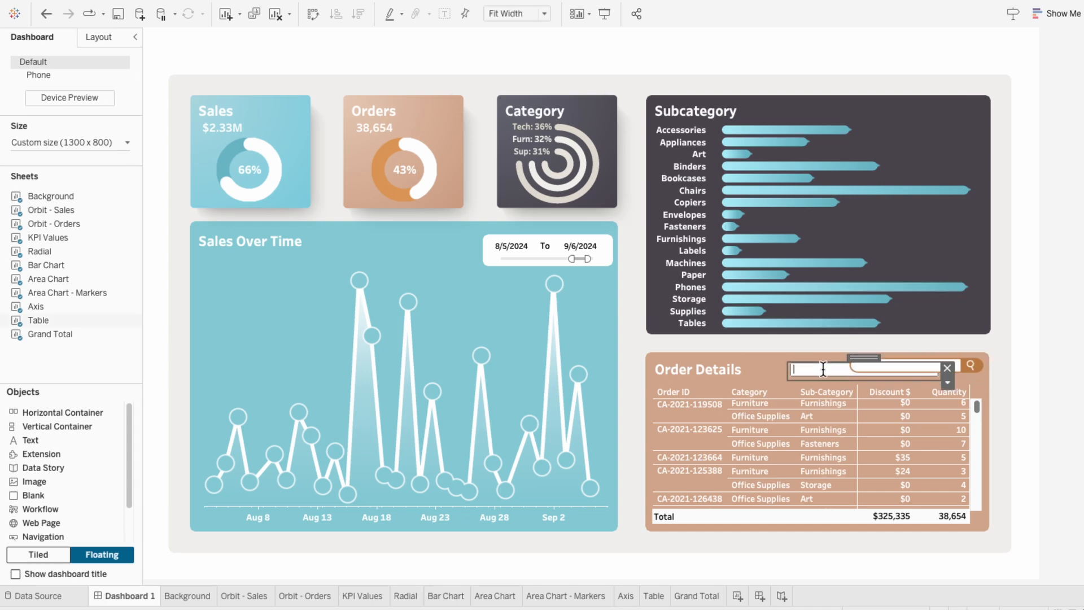
pyautogui.click(950, 384)
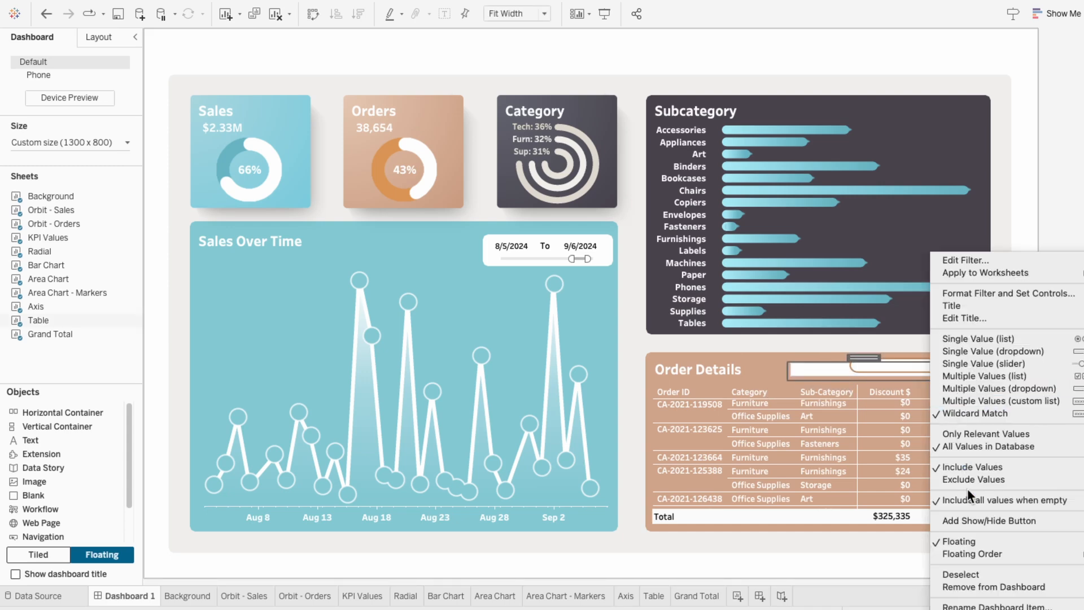
pyautogui.moveTo(971, 553)
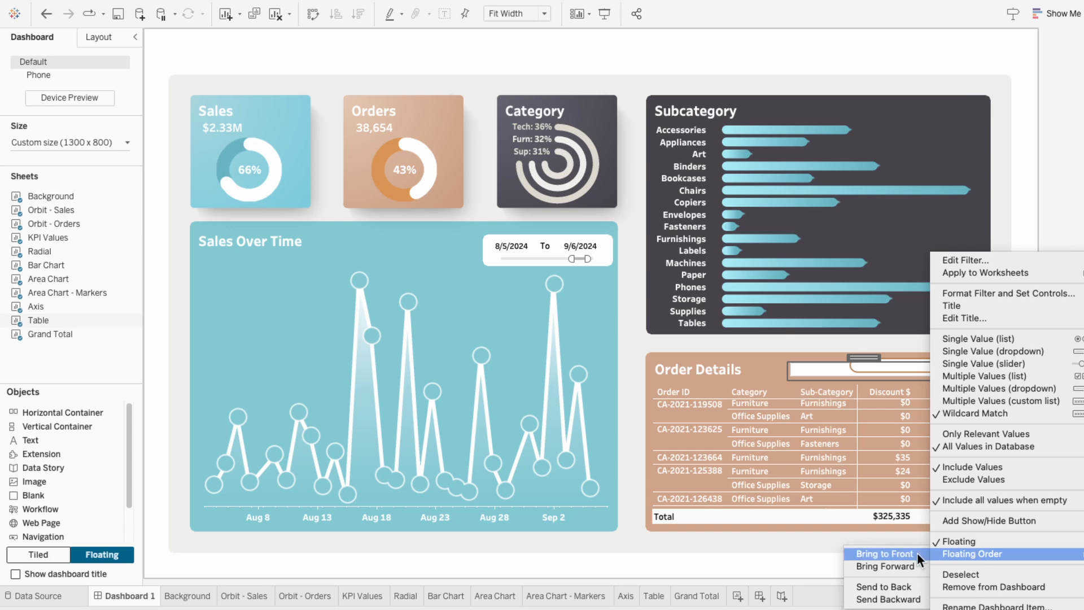
pyautogui.click(884, 553)
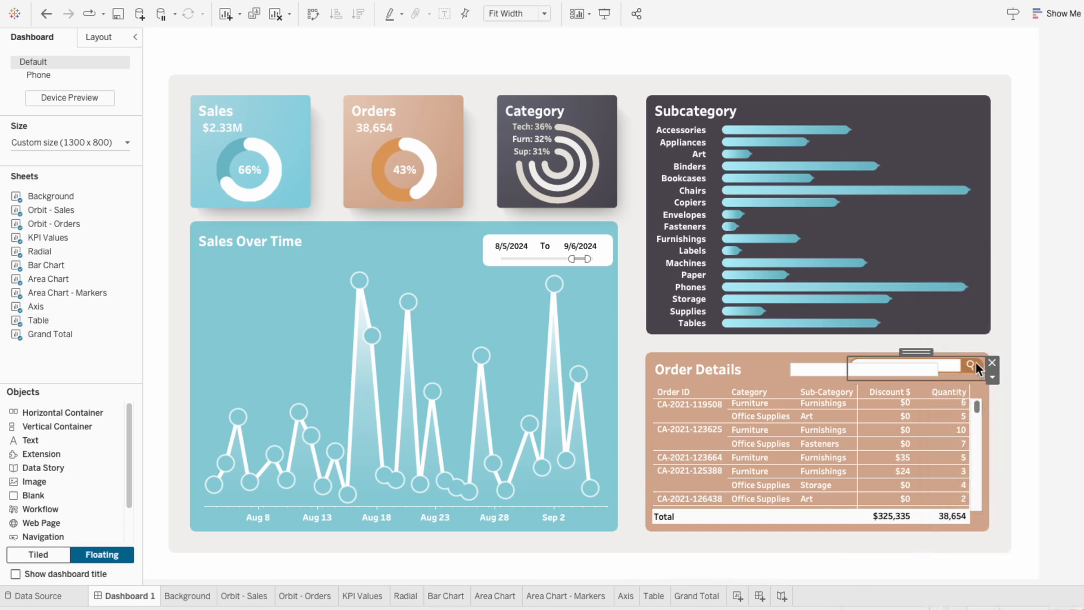
# Widen the search bar image beside the Order Details heading and fit the search filter inside its white area
pyautogui.moveTo(847, 367); pyautogui.dragTo(777, 368)
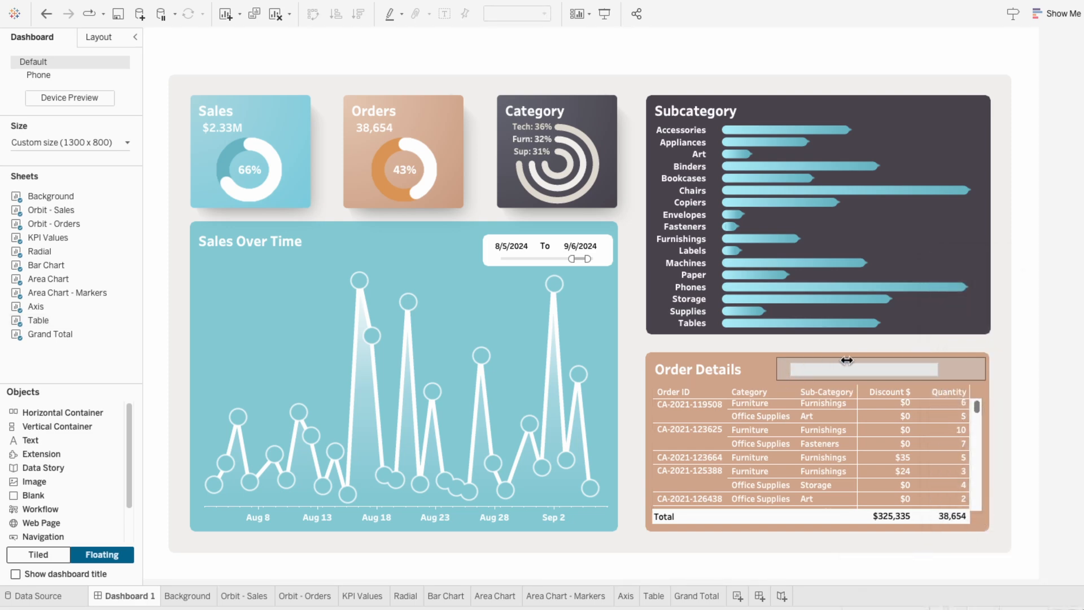
pyautogui.moveTo(883, 353); pyautogui.dragTo(904, 352)
pyautogui.click(794, 369)
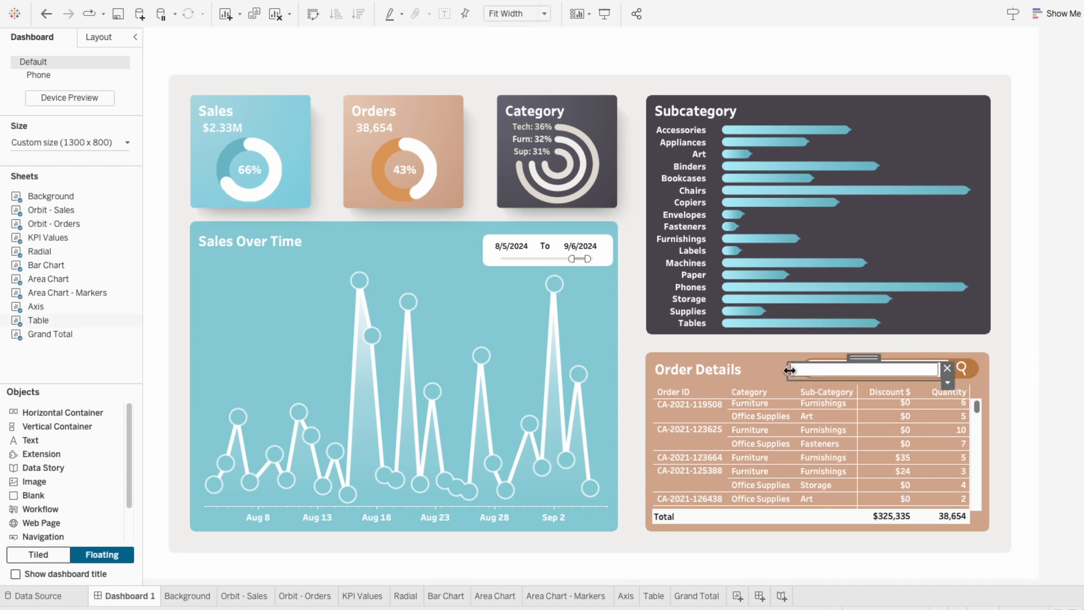
pyautogui.moveTo(791, 370); pyautogui.dragTo(812, 369)
pyautogui.moveTo(877, 358); pyautogui.dragTo(878, 354)
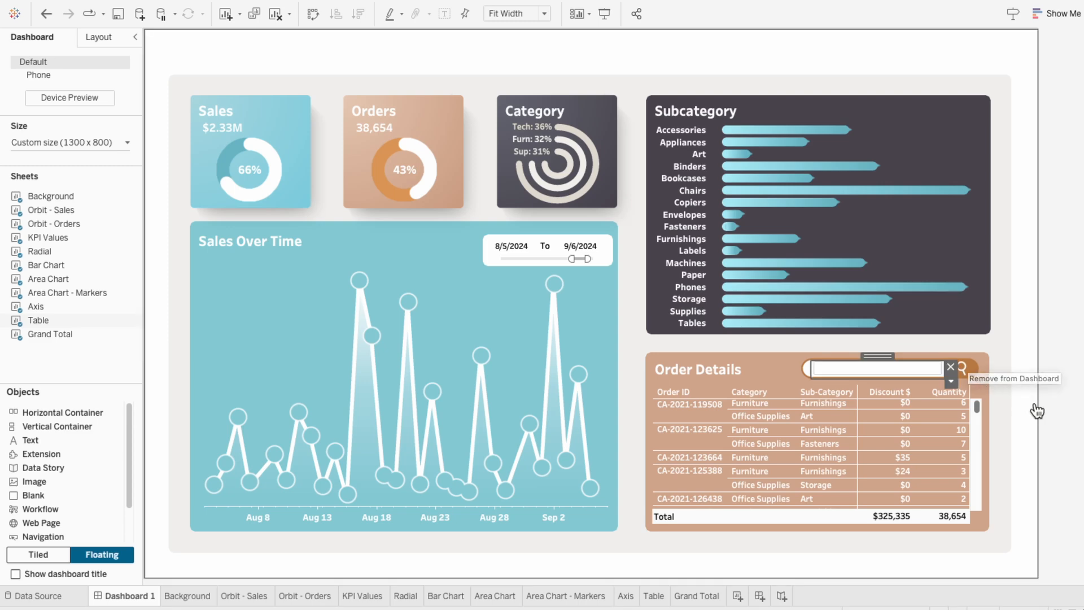
pyautogui.click(1067, 424)
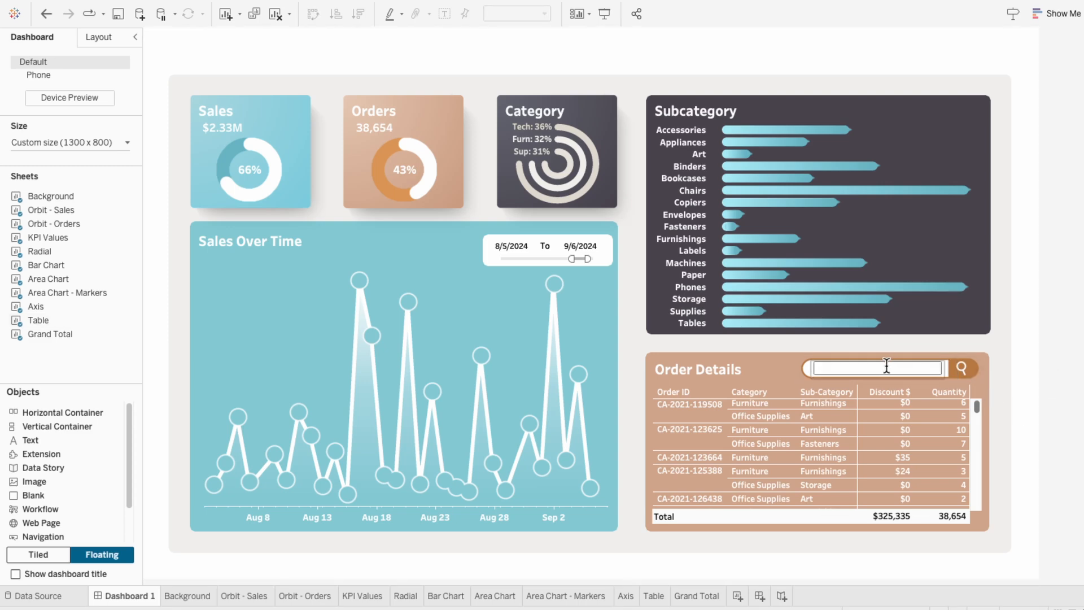
# Add an empty floating text object with a white background and shrink it to 192 by 6 px over the search filter's upper border
pyautogui.moveTo(41, 439); pyautogui.dragTo(735, 345)
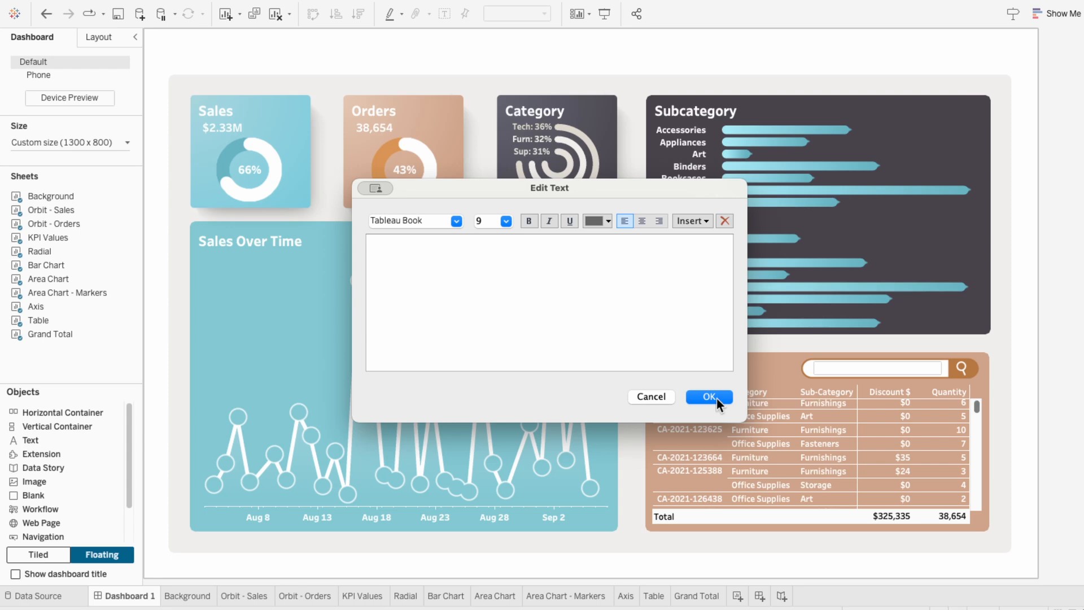
pyautogui.click(716, 398)
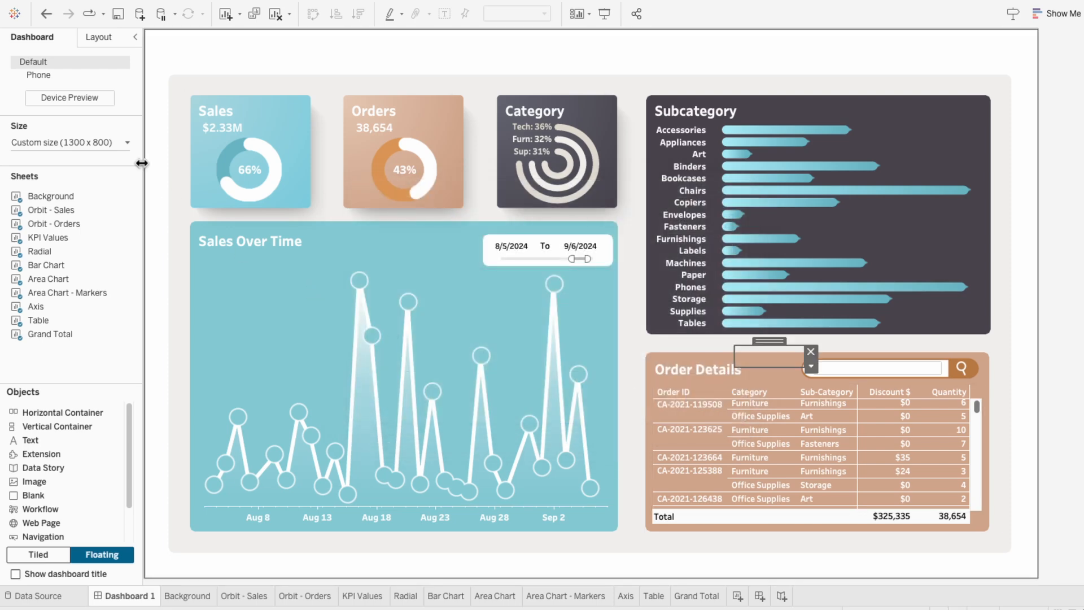
pyautogui.click(102, 38)
pyautogui.click(65, 302)
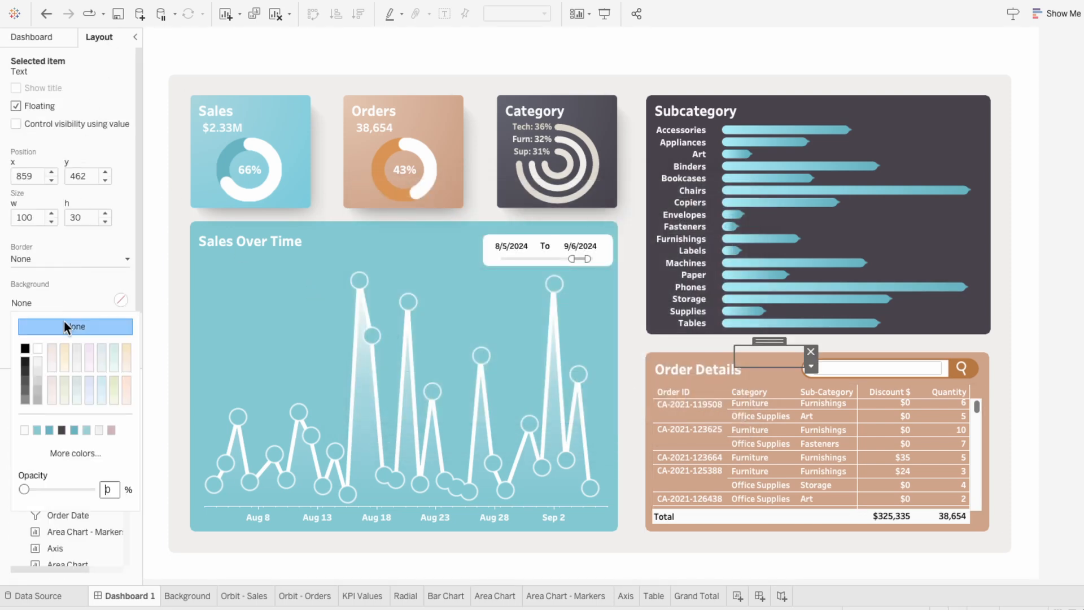
pyautogui.click(37, 347)
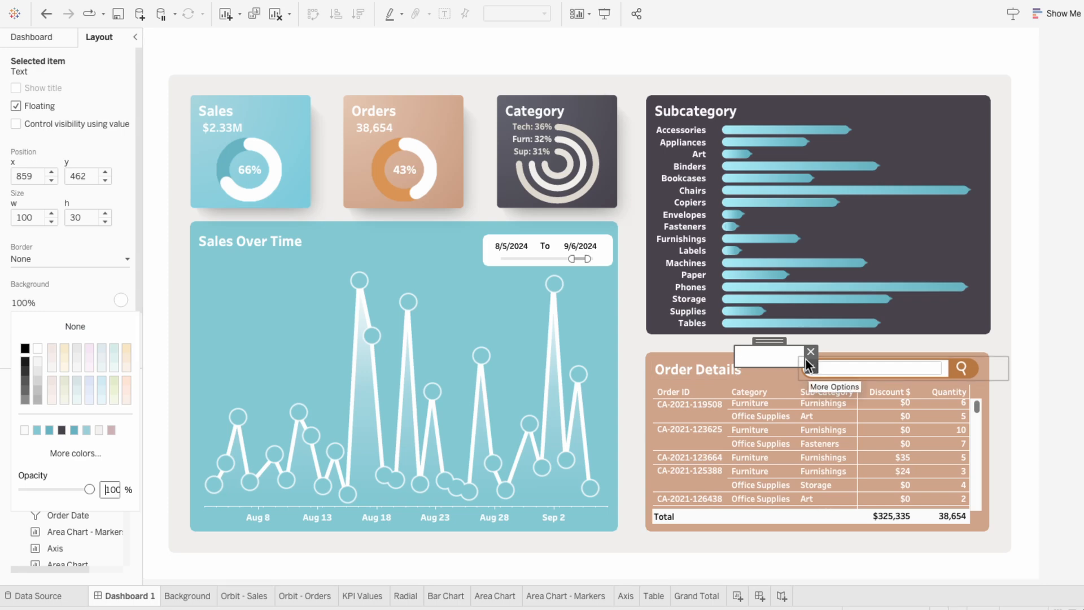
pyautogui.moveTo(805, 359); pyautogui.dragTo(944, 365)
pyautogui.moveTo(735, 346); pyautogui.dragTo(812, 360)
# Duplicate the white strip, placing one copy at x 970, y 499 on the filter's lower border and using another on its remaining borders
pyautogui.press('super+c')
pyautogui.press('super+v')
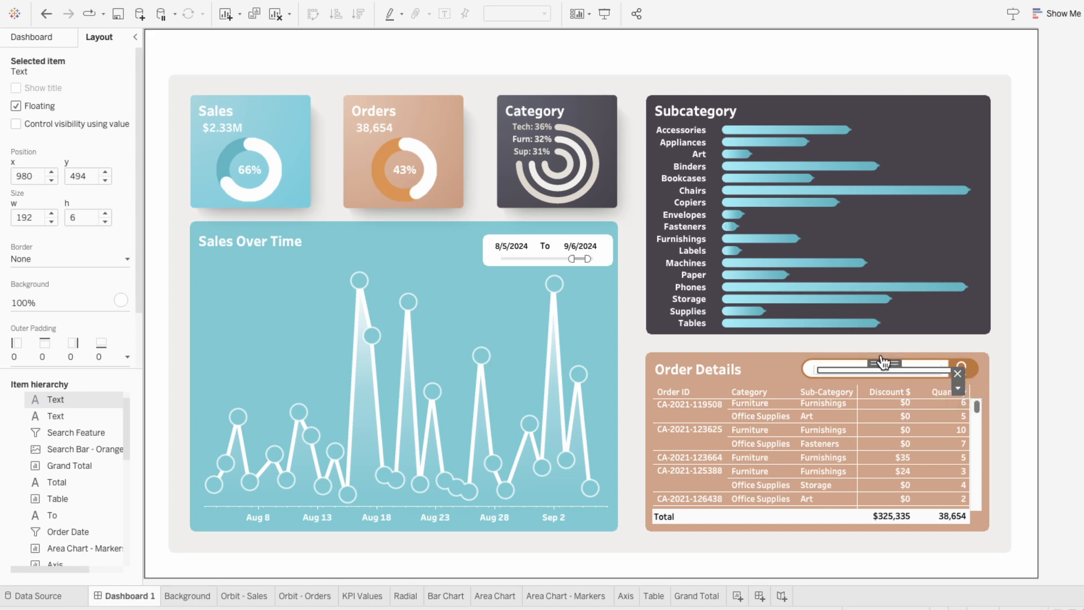
pyautogui.moveTo(885, 361); pyautogui.dragTo(882, 366)
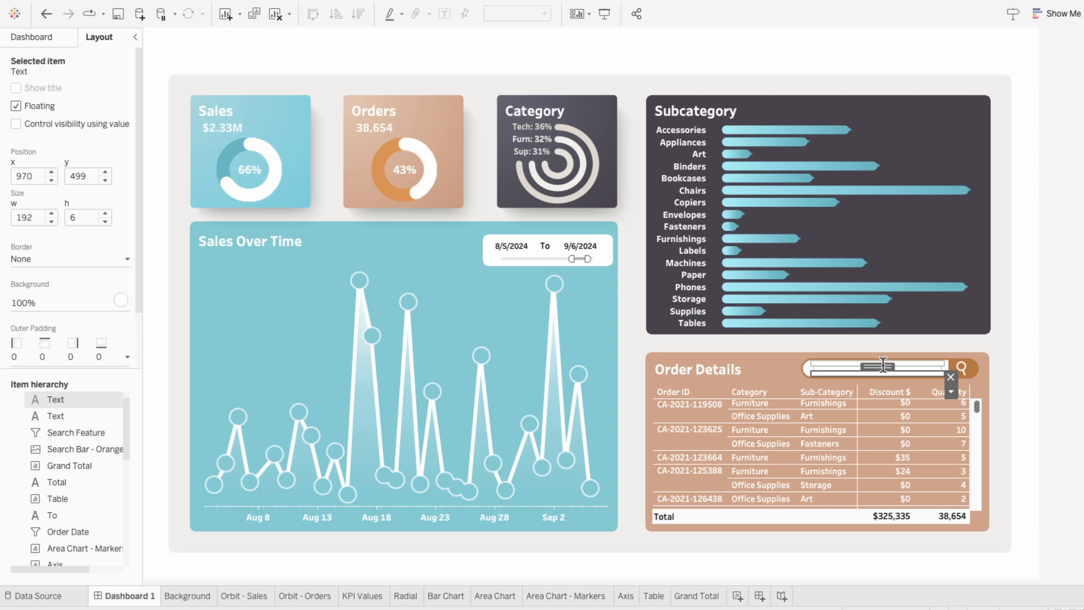
pyautogui.press('super+v')
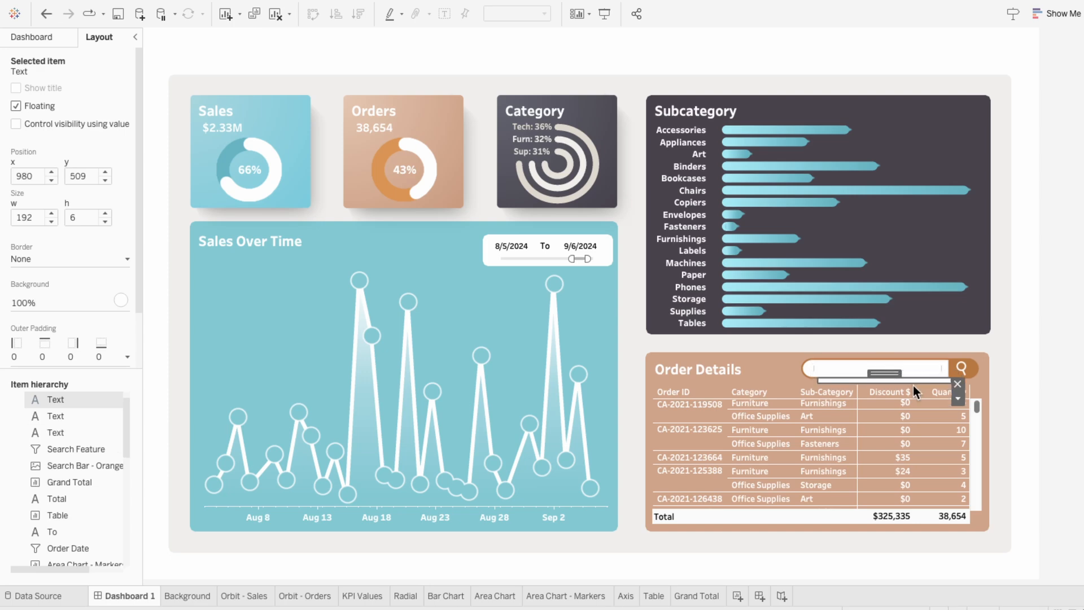
pyautogui.moveTo(913, 386); pyautogui.dragTo(882, 353)
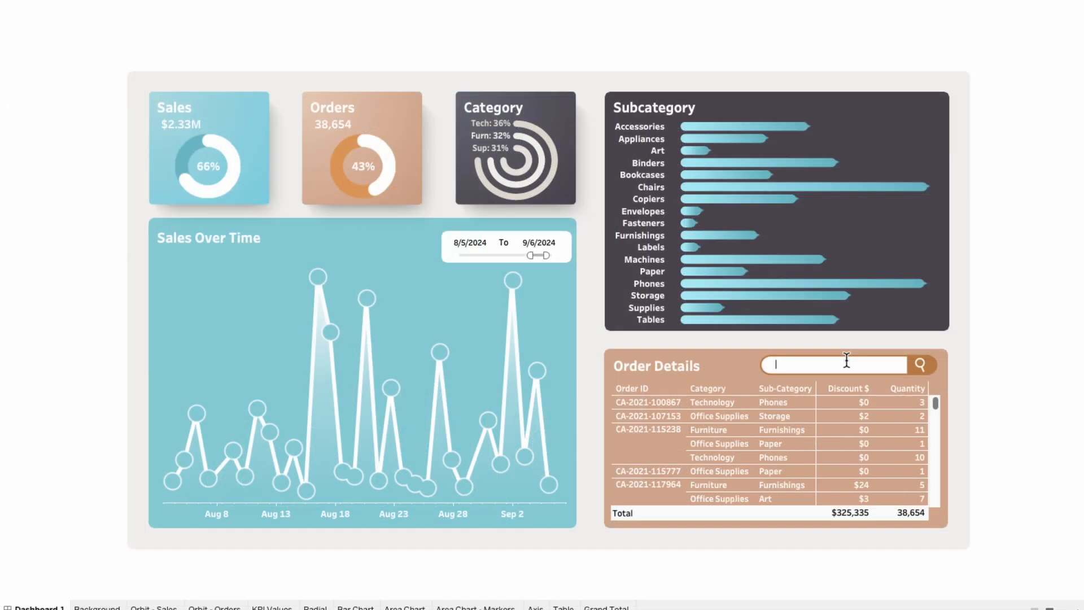
# Test the search bar in presentation mode with "paper", a customer's first name and "texas", clear the text, and return to editing
pyautogui.write('aper')
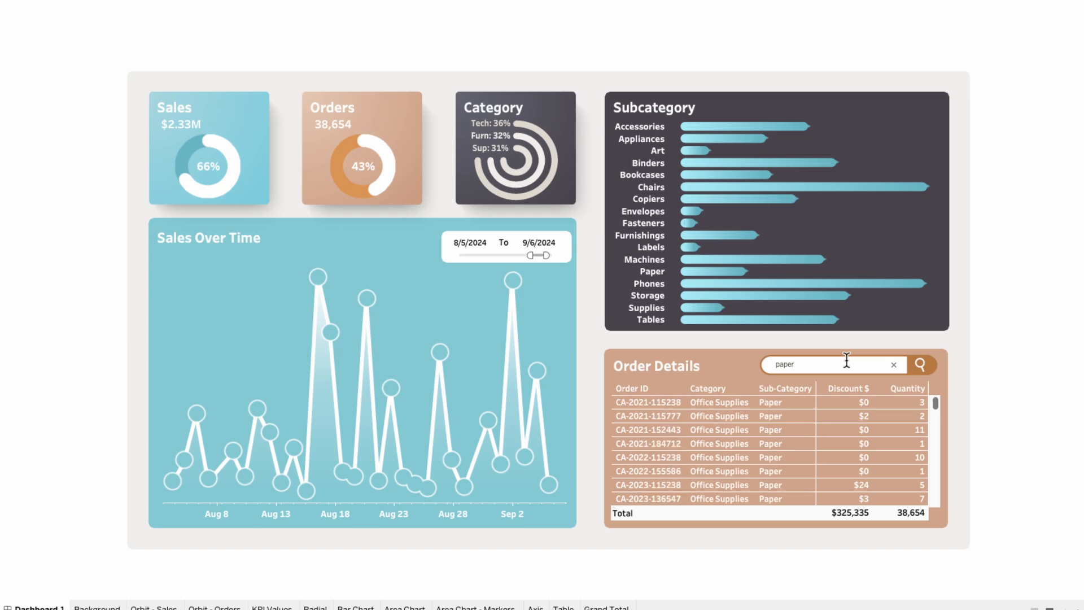
pyautogui.click(892, 365)
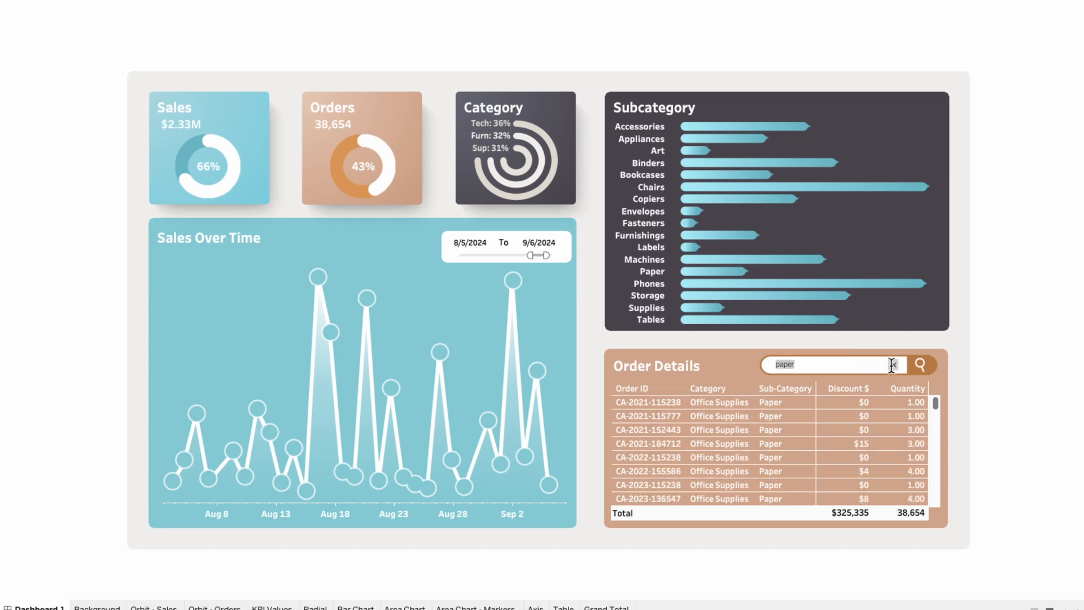
pyautogui.write('chuck')
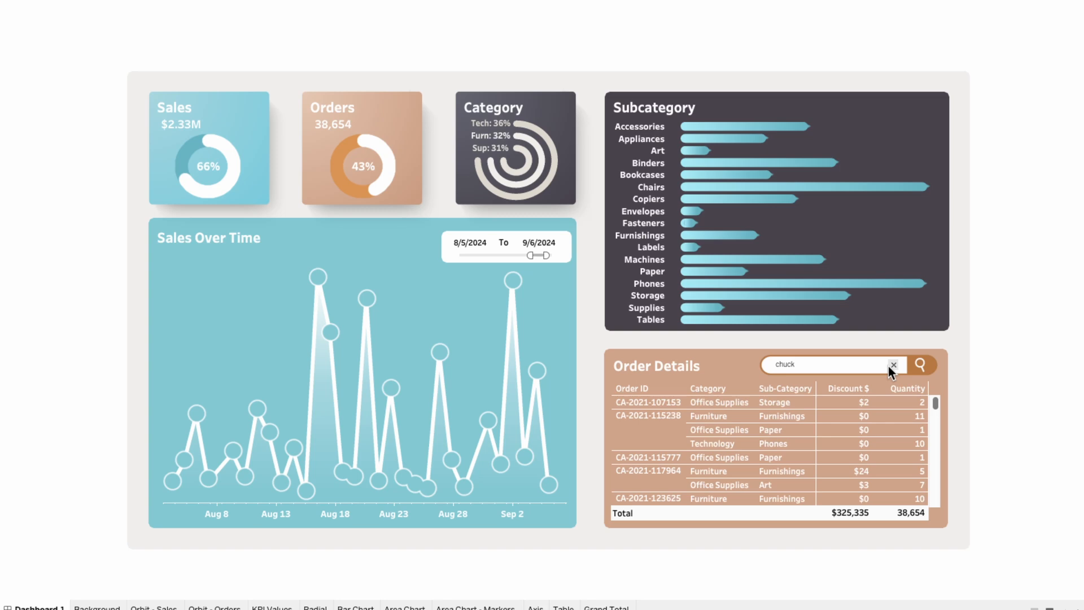
pyautogui.click(890, 365)
pyautogui.write('texas')
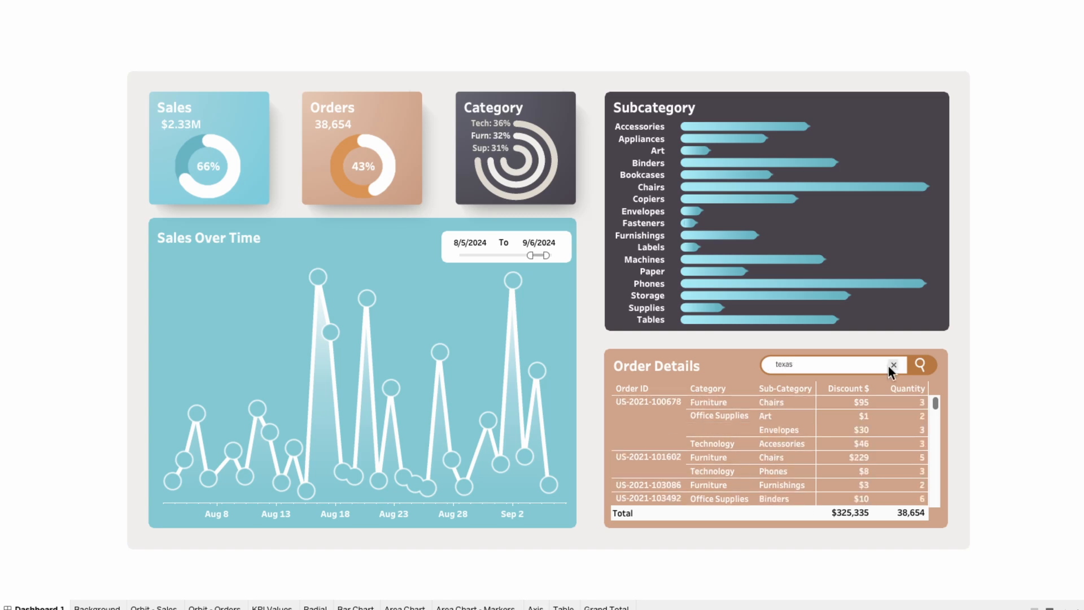
pyautogui.click(890, 365)
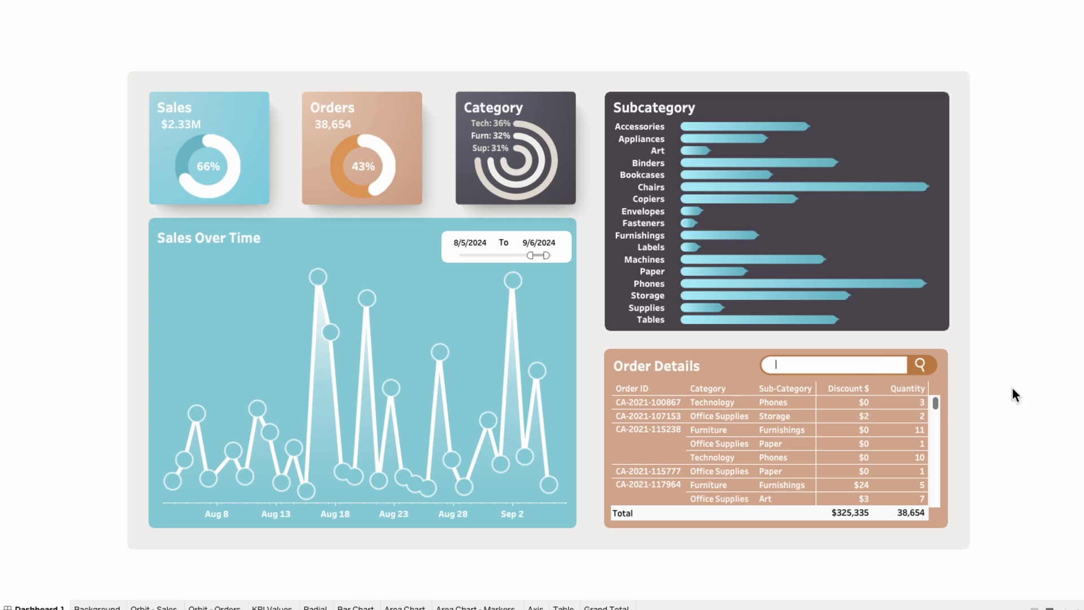
pyautogui.press('Escape')
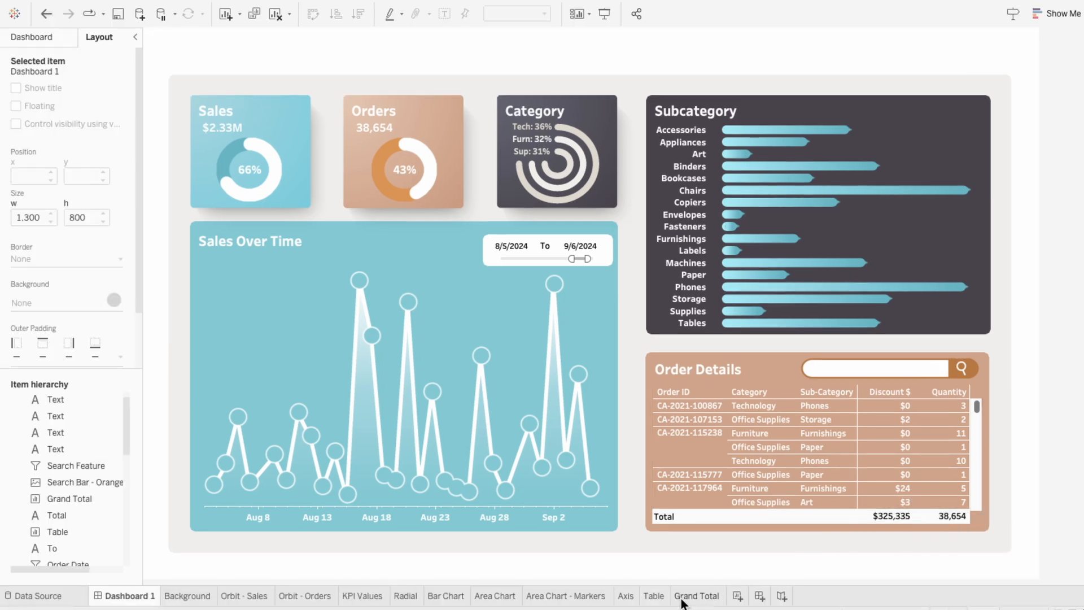
# Apply the Table sheet's Search Feature filter to the Grand Total worksheet as well, and return to Dashboard 1
pyautogui.click(660, 599)
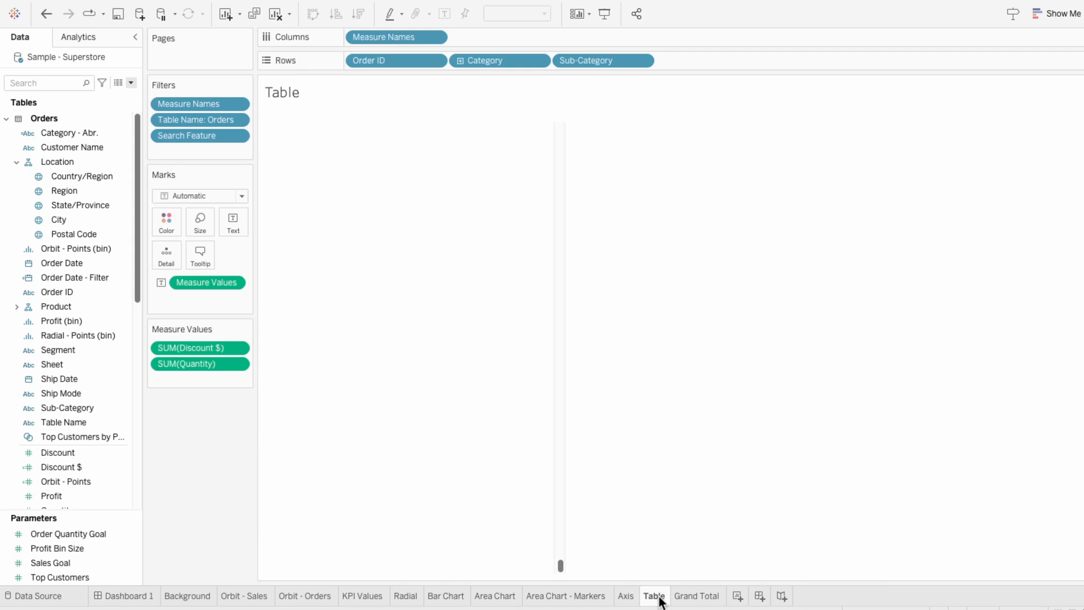
pyautogui.rightClick(209, 137)
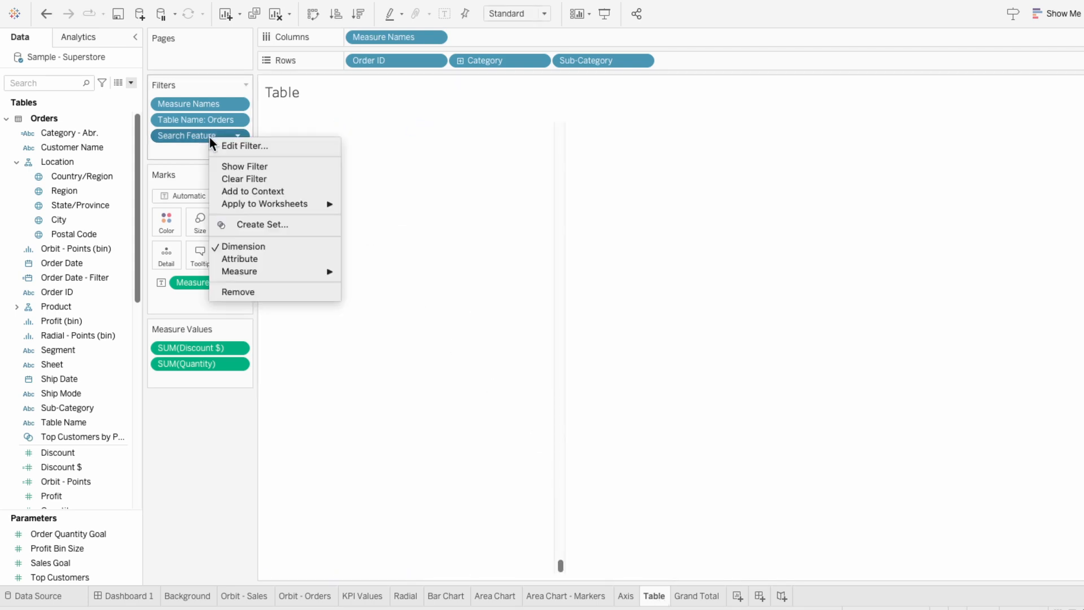
pyautogui.moveTo(263, 204)
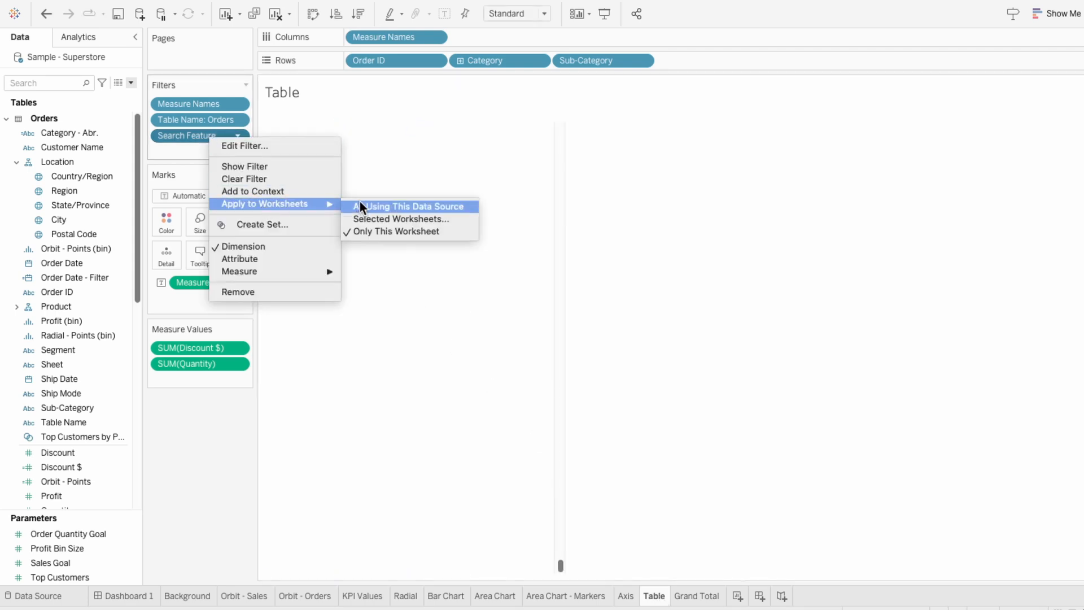
pyautogui.click(367, 218)
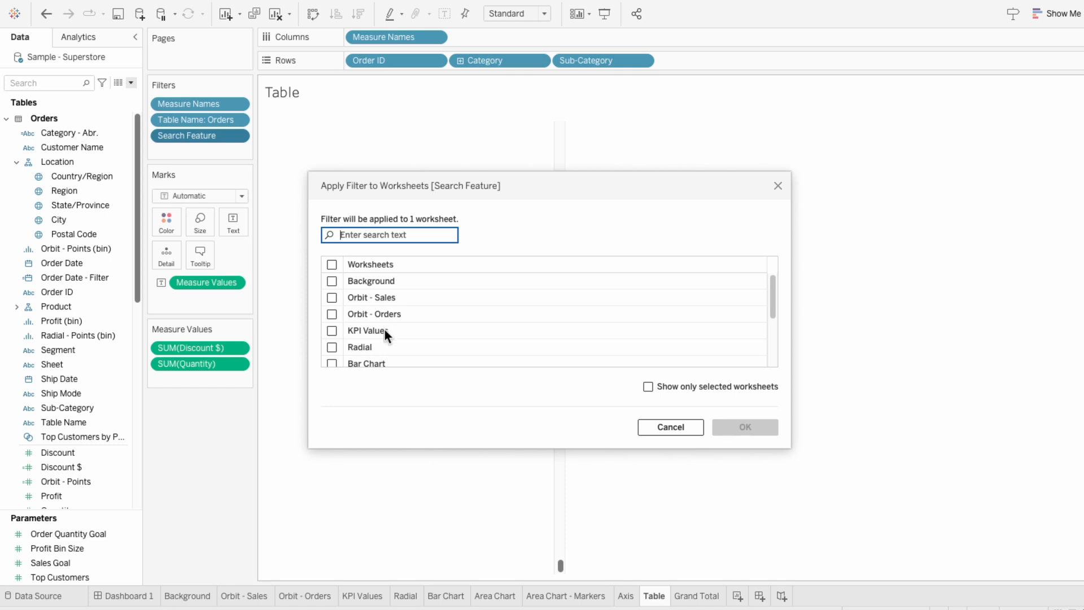
pyautogui.scroll(-3, 365, 345)
pyautogui.click(332, 355)
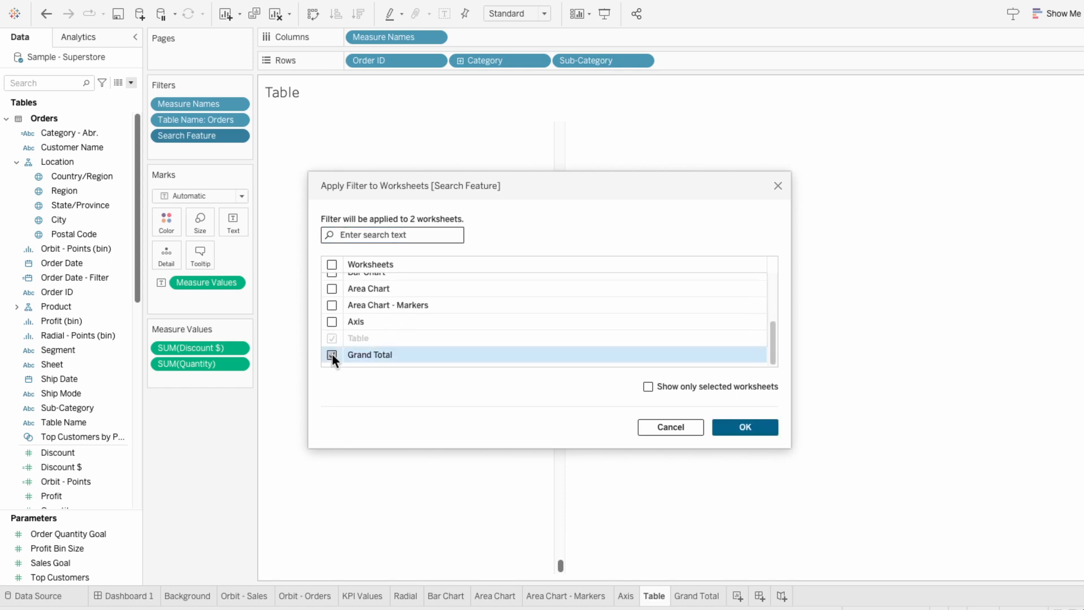
pyautogui.click(741, 431)
pyautogui.click(141, 598)
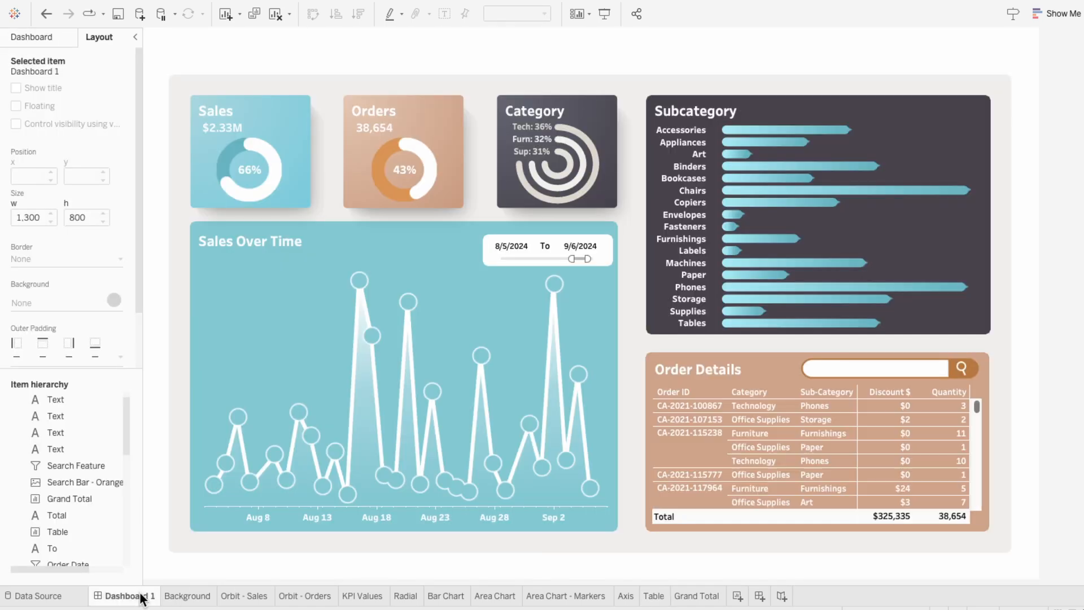
# Test the search bar in presentation mode with a customer's full name, check the Discount $ and Quantity totals, and return to editing with the search cleared
pyautogui.click(603, 14)
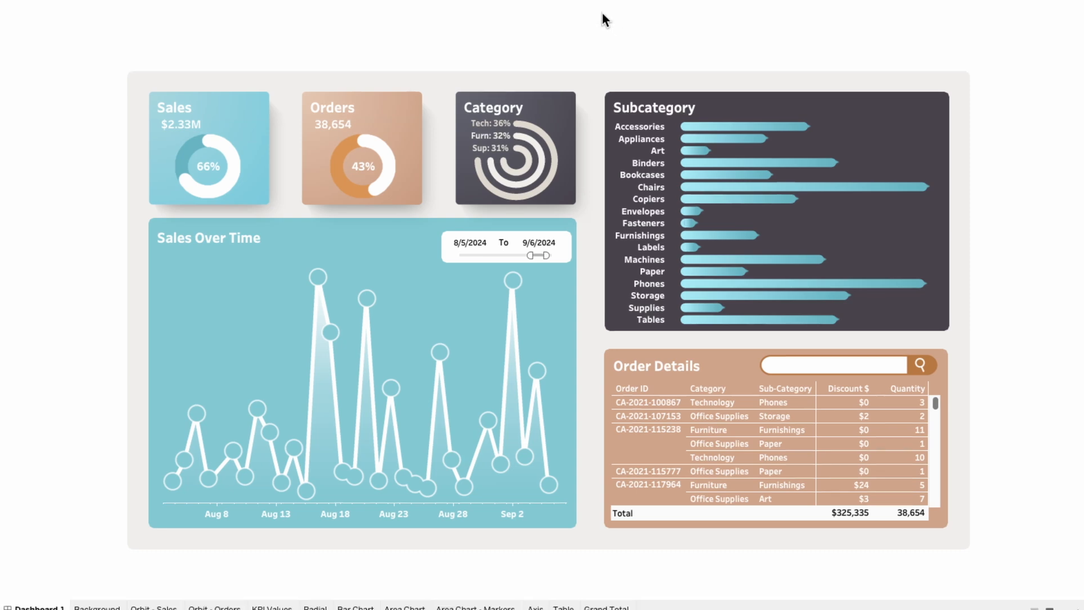
pyautogui.click(803, 364)
pyautogui.write('sarah brown')
pyautogui.press('Return')
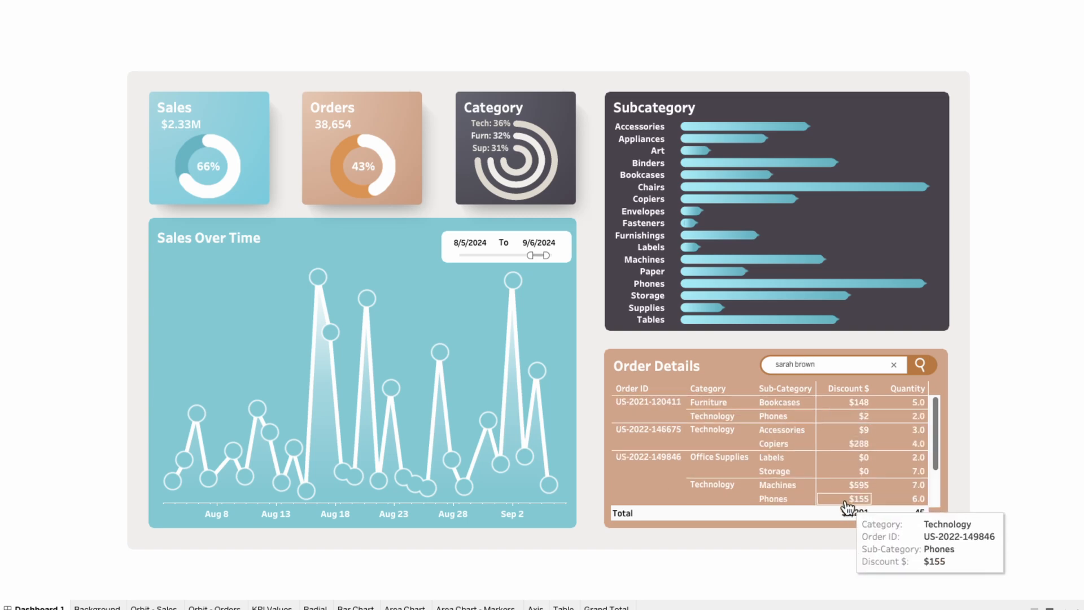
pyautogui.moveTo(850, 516)
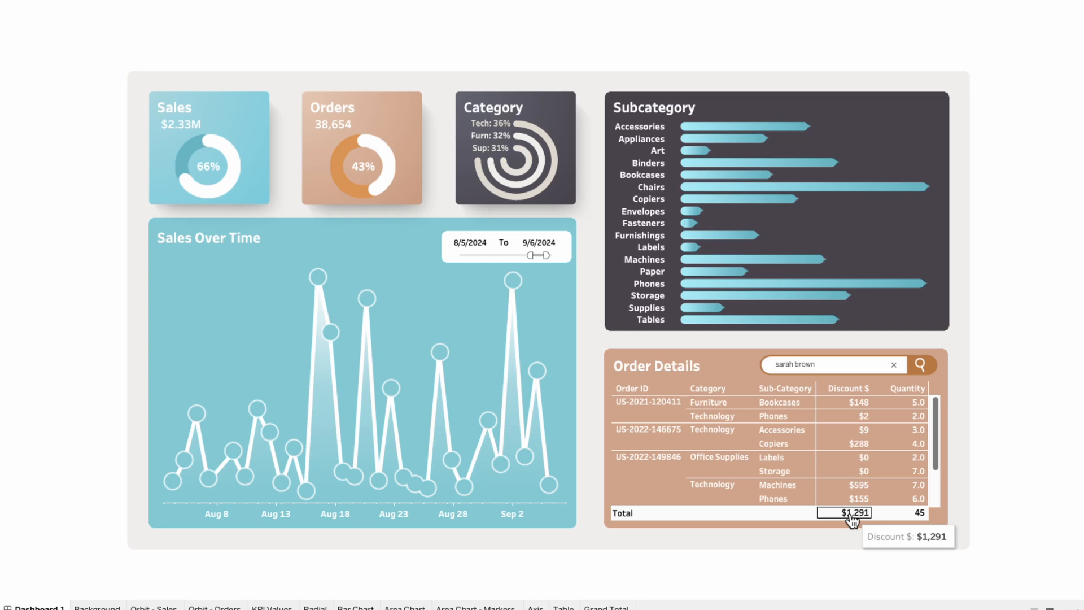
pyautogui.moveTo(900, 520)
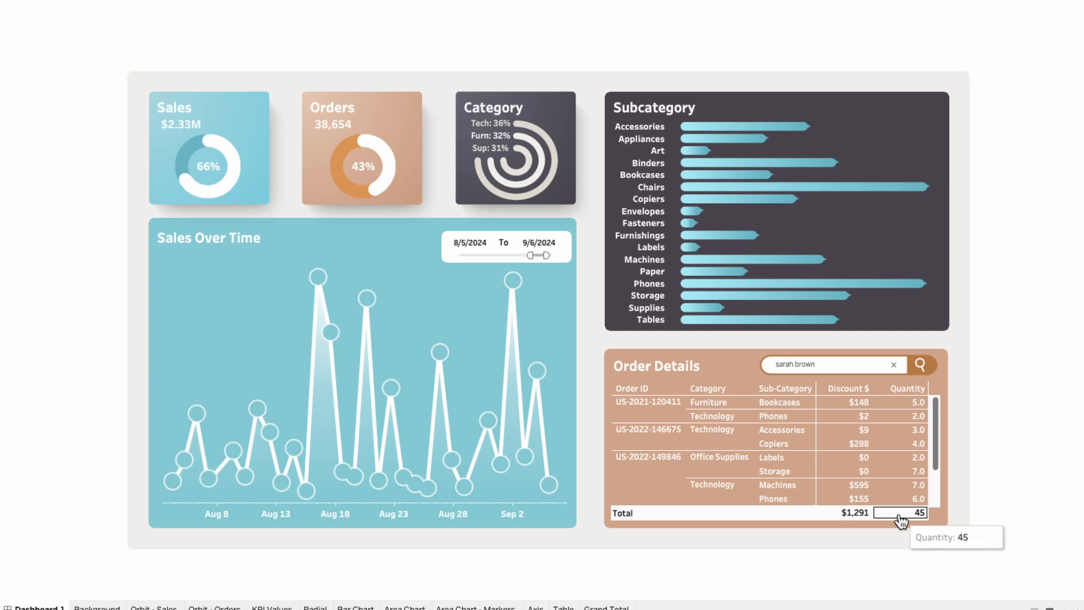
pyautogui.click(894, 364)
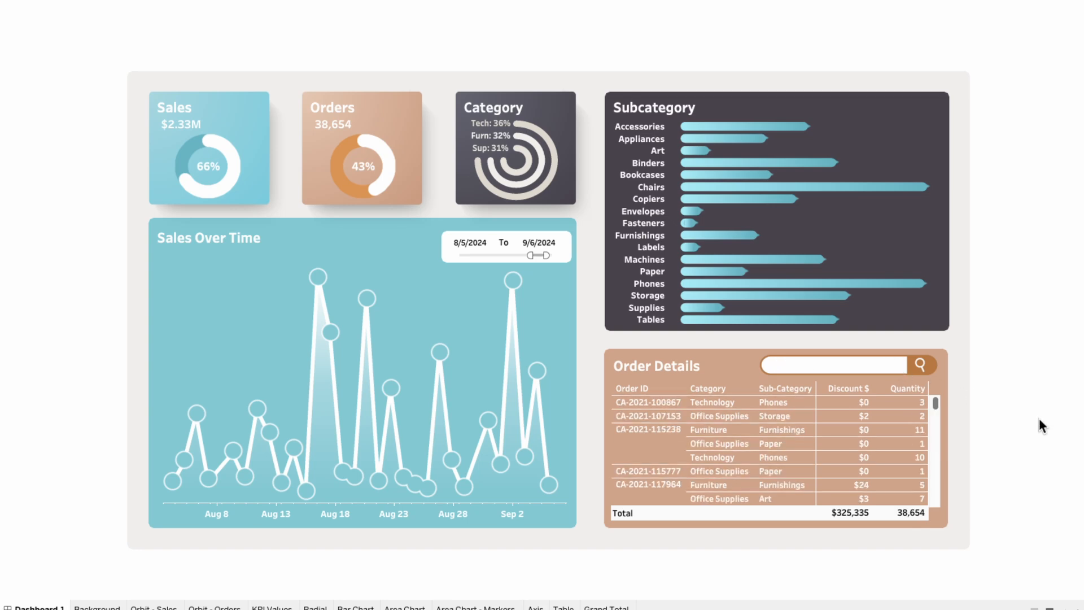
pyautogui.press('Escape')
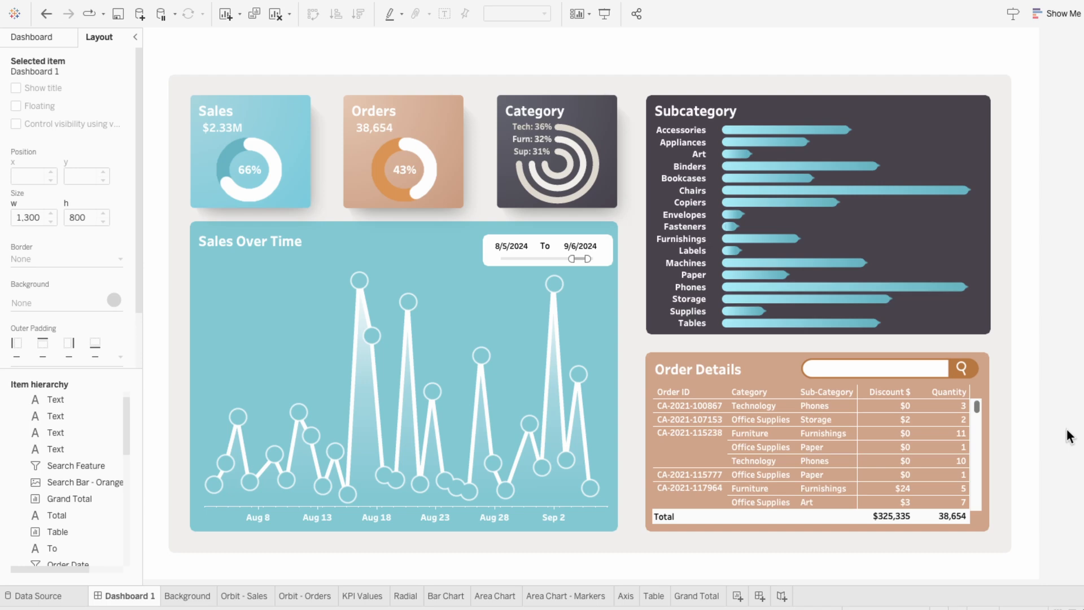
# Add a new worksheet and name it Tabs
pyautogui.click(738, 595)
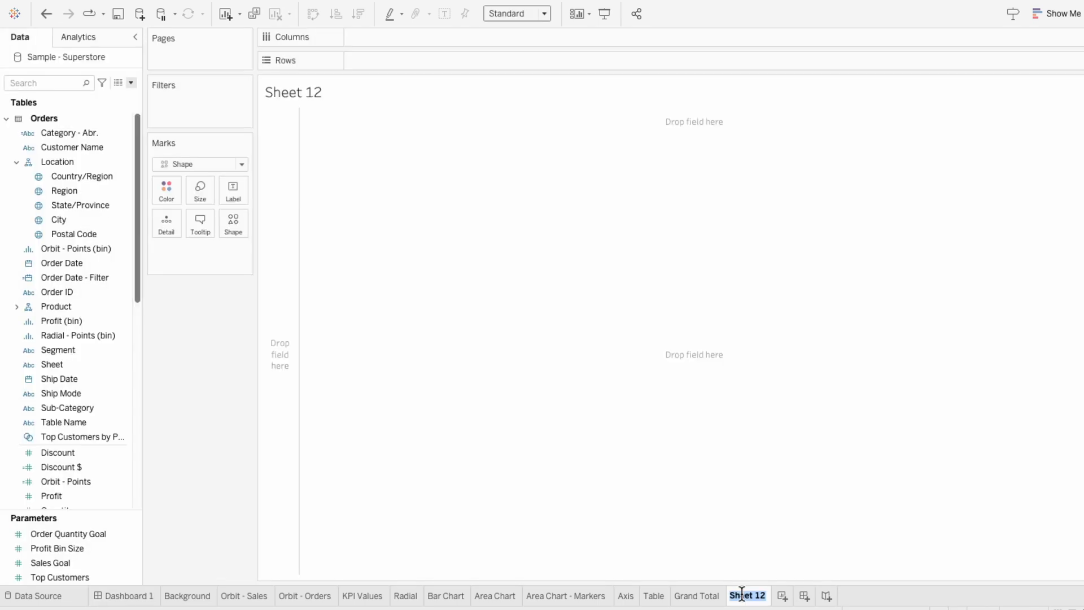
pyautogui.write('Tabs')
pyautogui.press('Return')
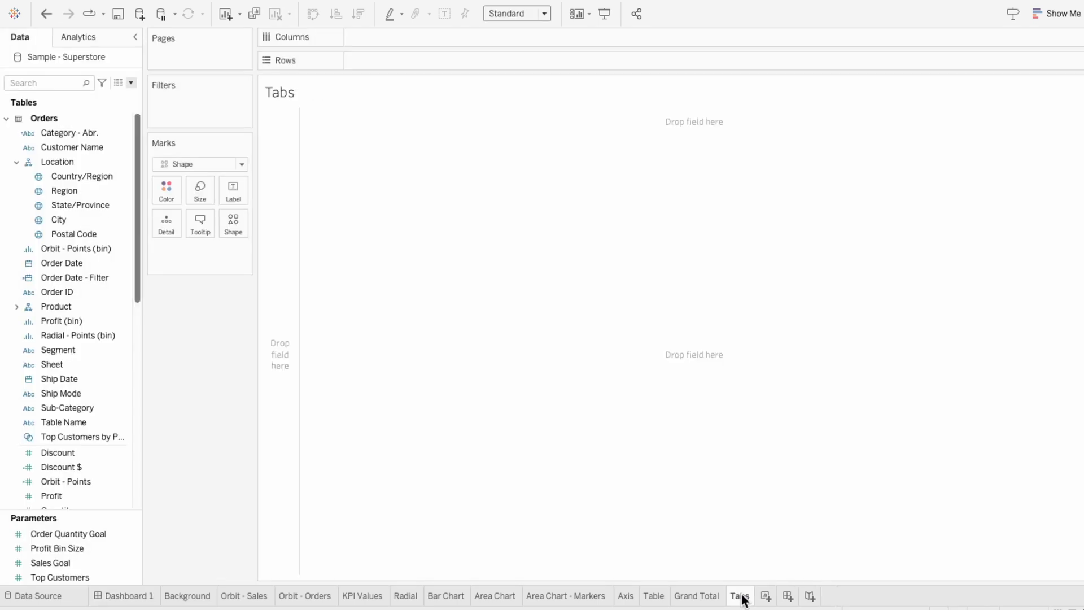
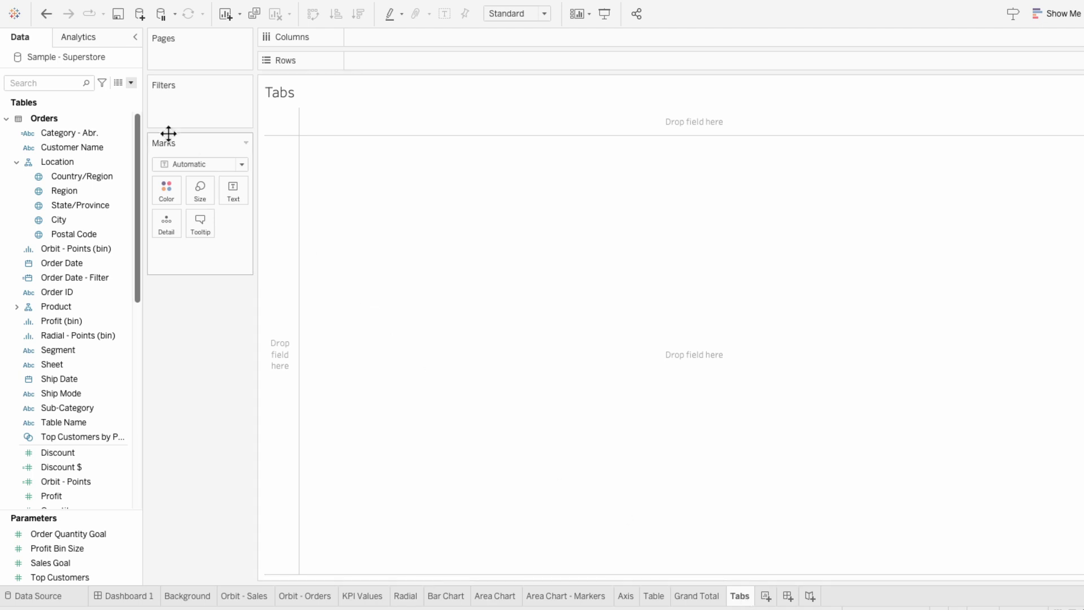
# Start a new parameter named Tabs and set its data type to String
pyautogui.click(131, 83)
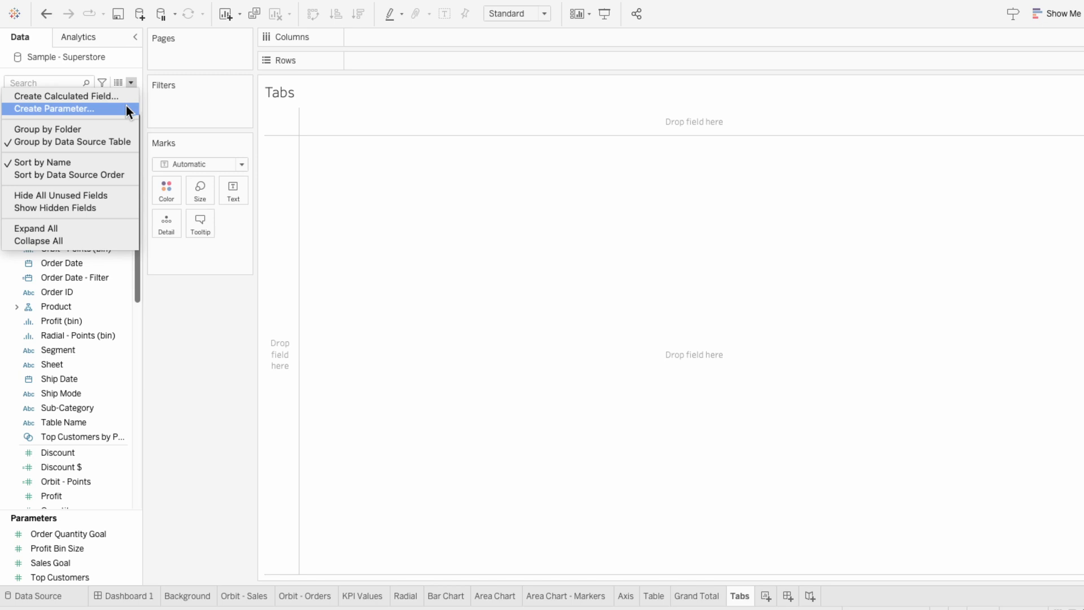
pyautogui.click(126, 106)
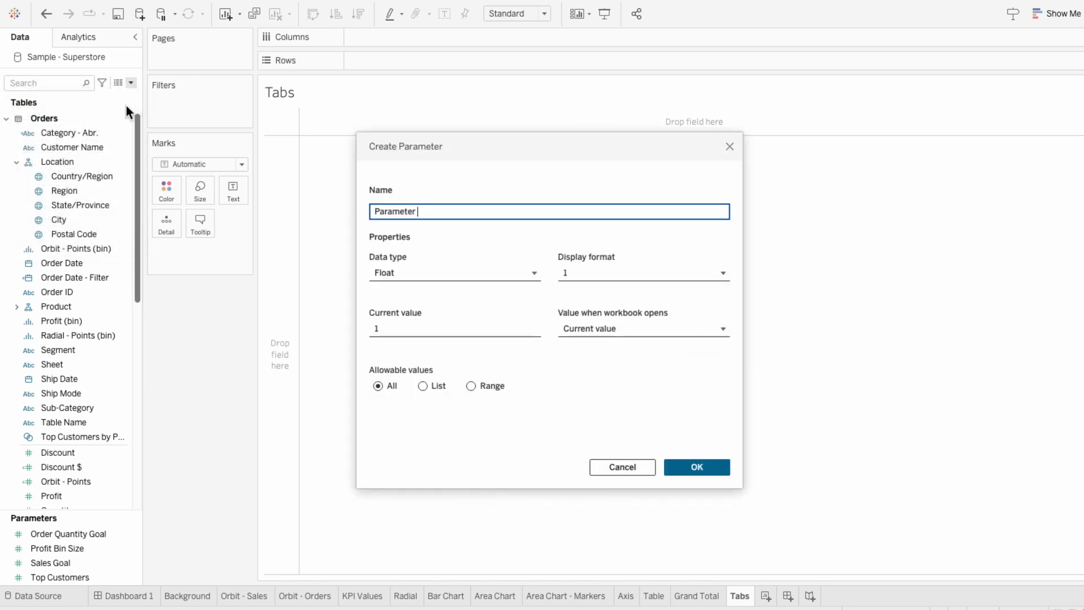
pyautogui.press('BackSpace')
pyautogui.press('BackSpace')
pyautogui.press('BackSpace')
pyautogui.press('BackSpace')
pyautogui.press('BackSpace')
pyautogui.press('BackSpace')
pyautogui.press('BackSpace')
pyautogui.press('BackSpace')
pyautogui.press('BackSpace')
pyautogui.press('BackSpace')
pyautogui.write('Tabs')
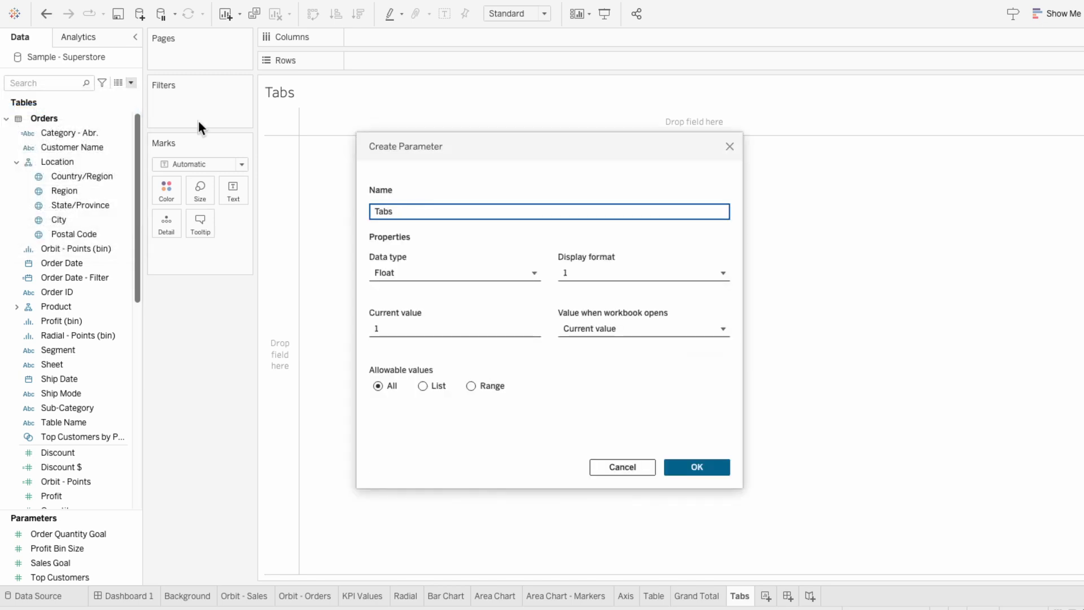
pyautogui.click(390, 270)
pyautogui.click(393, 324)
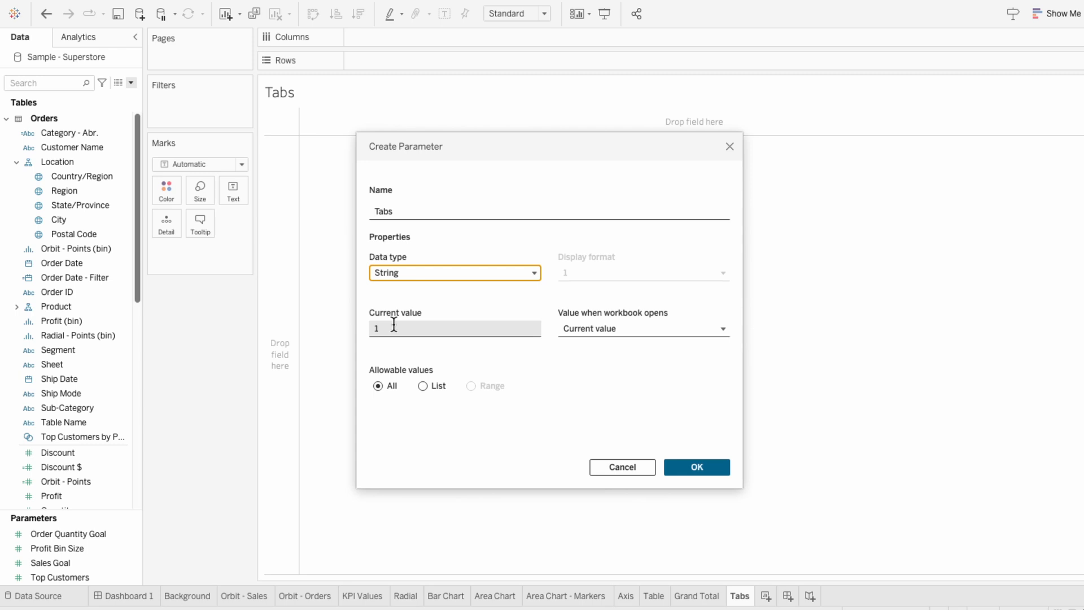
# Limit the Tabs parameter to a list of the Segment field's values plus "All", and show the saved parameter's control on the sheet
pyautogui.click(424, 387)
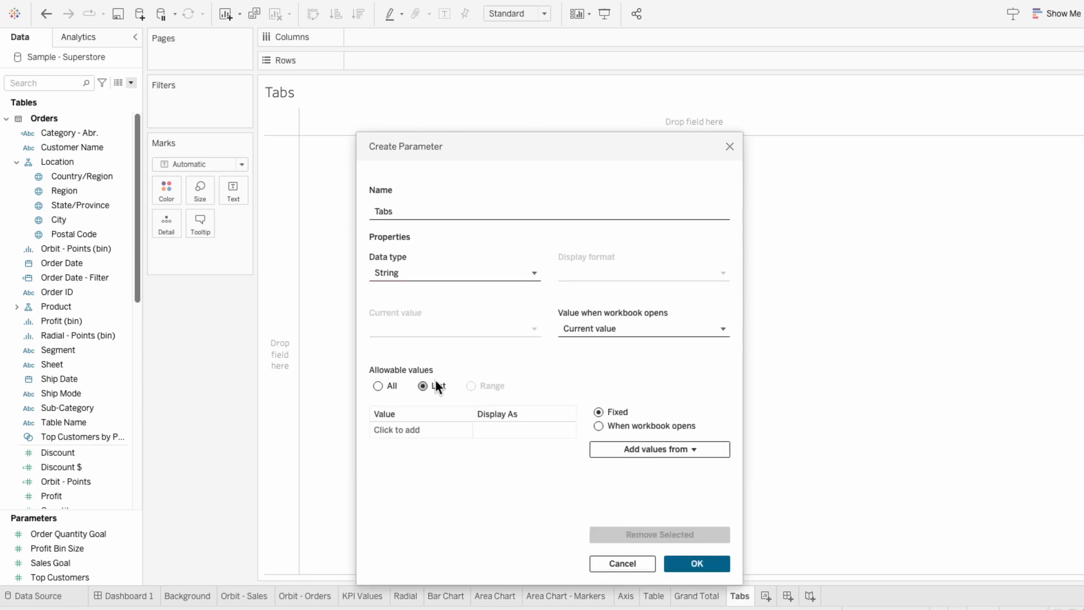
pyautogui.click(607, 449)
pyautogui.scroll(-2, 608, 410)
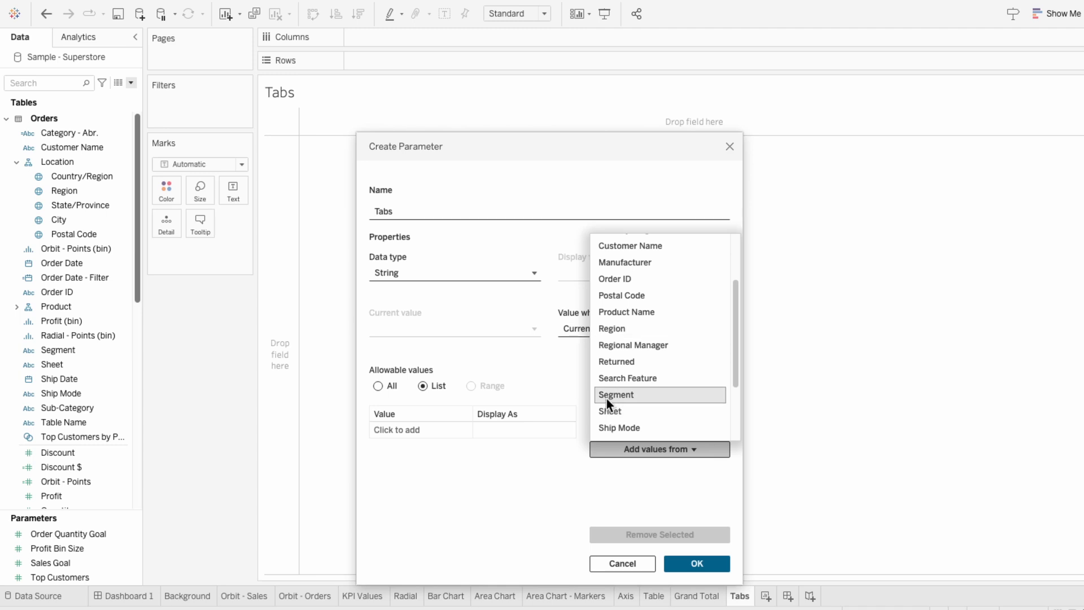
pyautogui.click(607, 395)
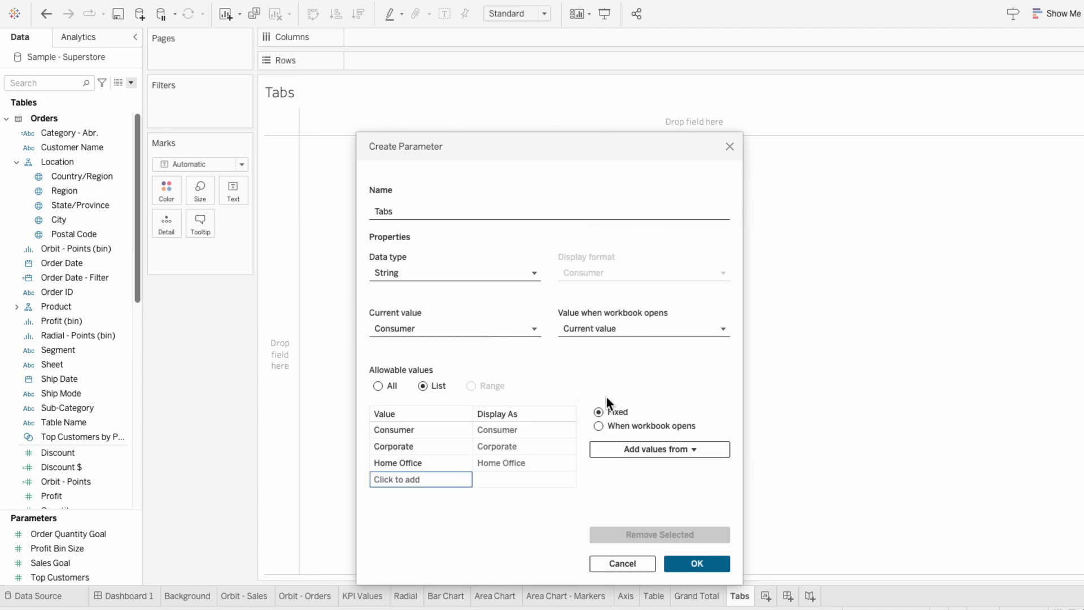
pyautogui.click(411, 478)
pyautogui.write('All')
pyautogui.press('Return')
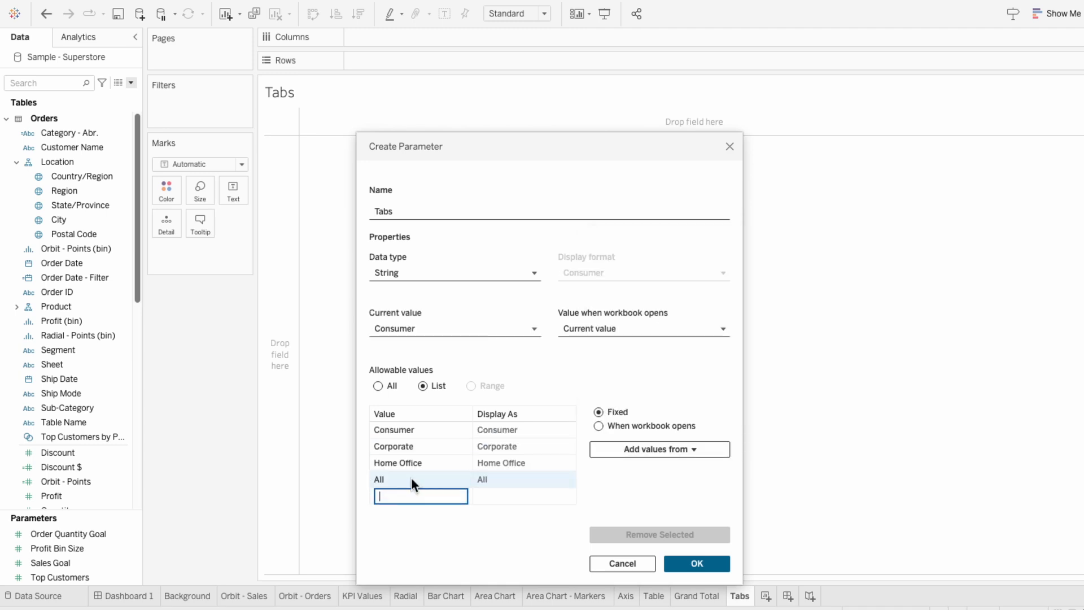
pyautogui.click(703, 560)
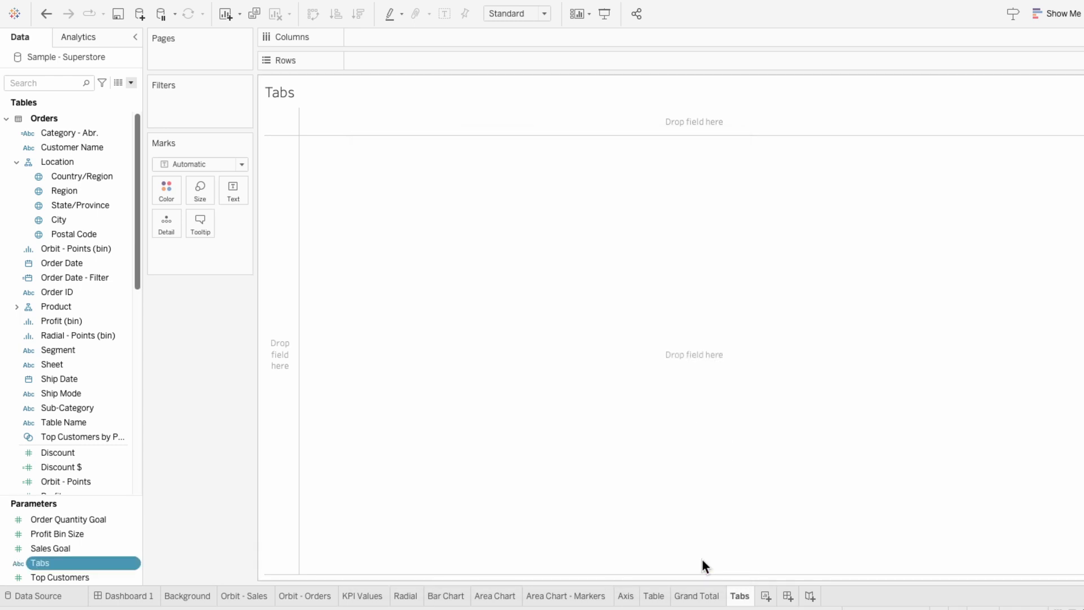
pyautogui.rightClick(115, 568)
pyautogui.click(150, 338)
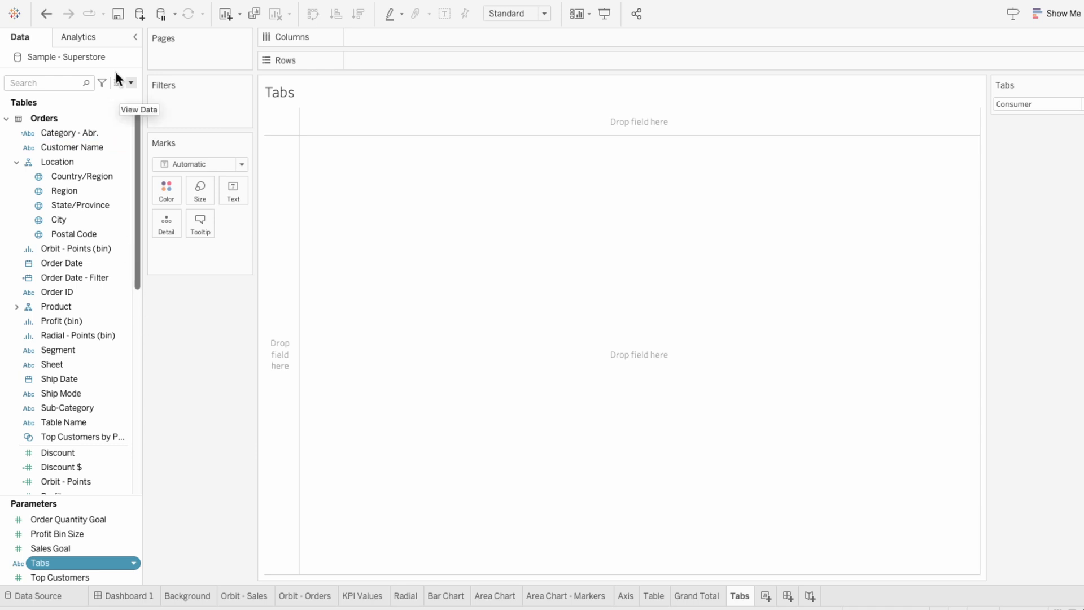
# Create a calculated field named Segment + All with the formula IF CONTAINS([Table Name], "1") THEN [Segment] ELSE "All" END
pyautogui.click(131, 82)
pyautogui.click(127, 93)
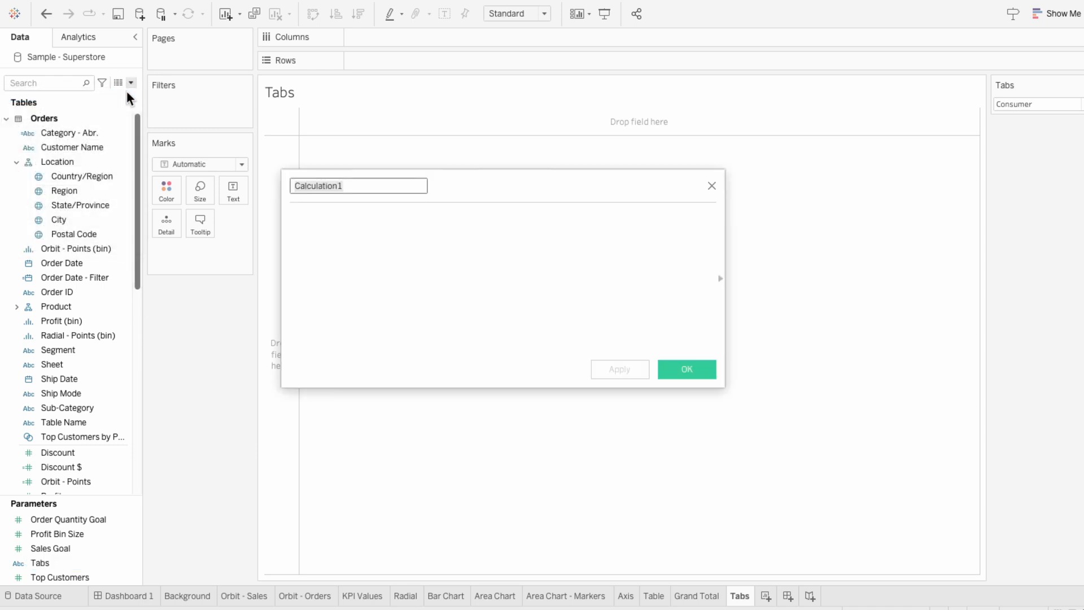
pyautogui.write('Segment + ')
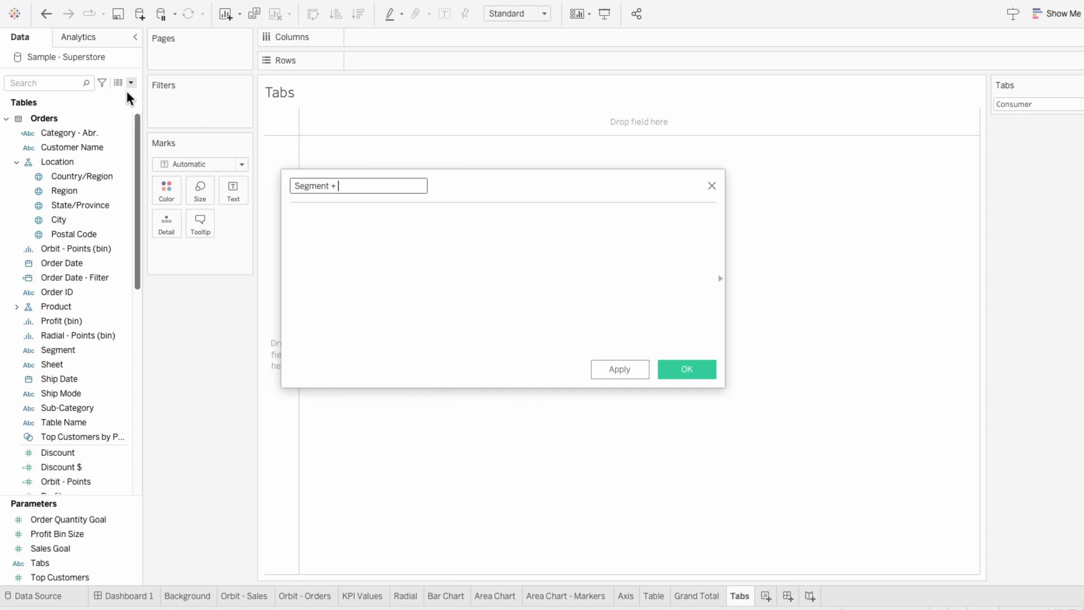
pyautogui.write('All')
pyautogui.press('Tab')
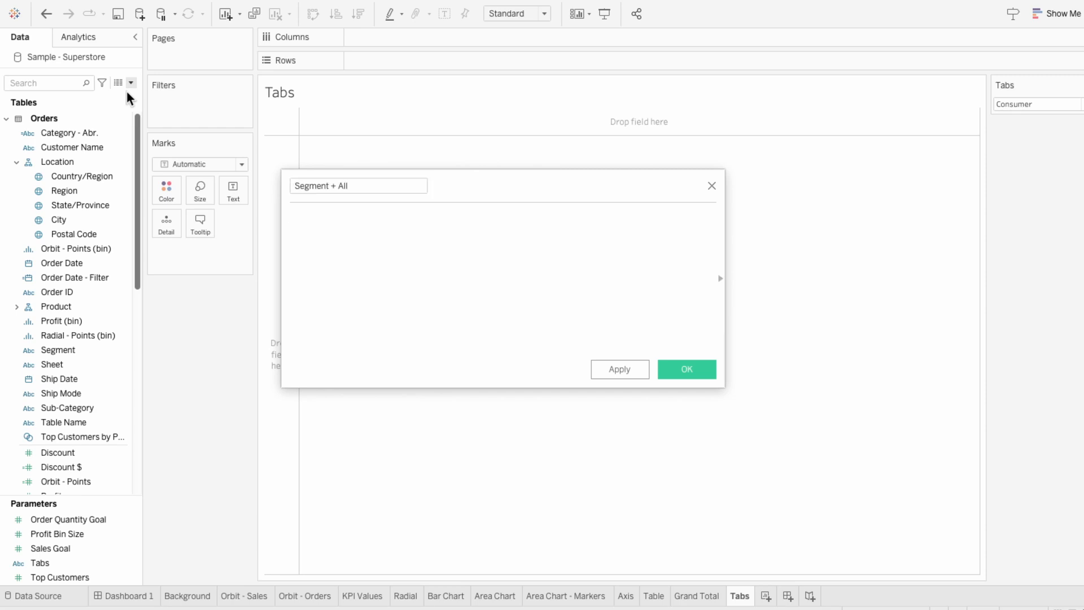
pyautogui.write('IF CONTAI')
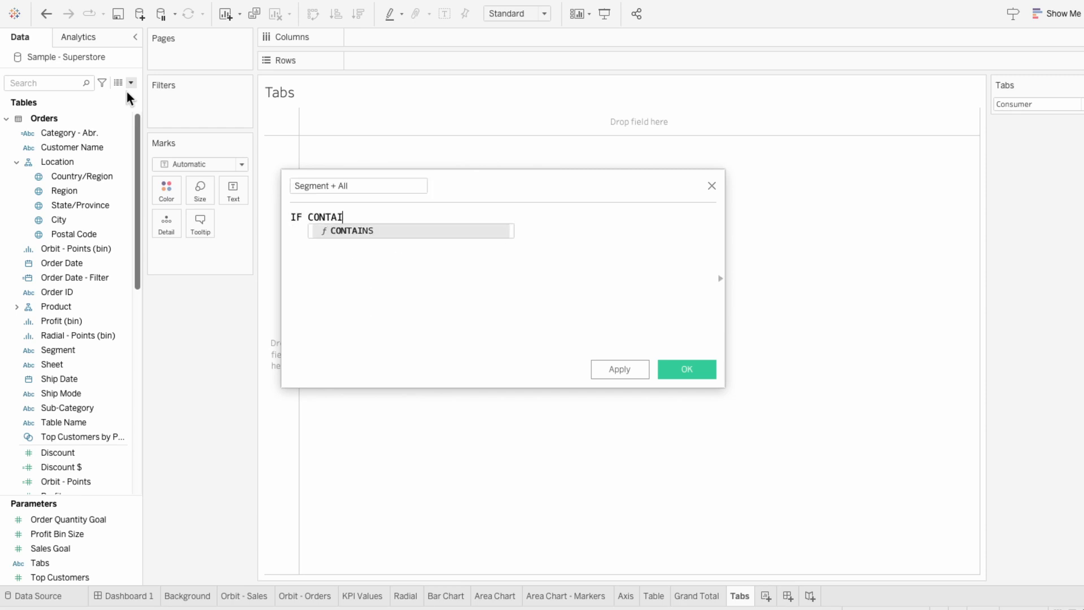
pyautogui.write('NS(table')
pyautogui.press('Return')
pyautogui.write(',')
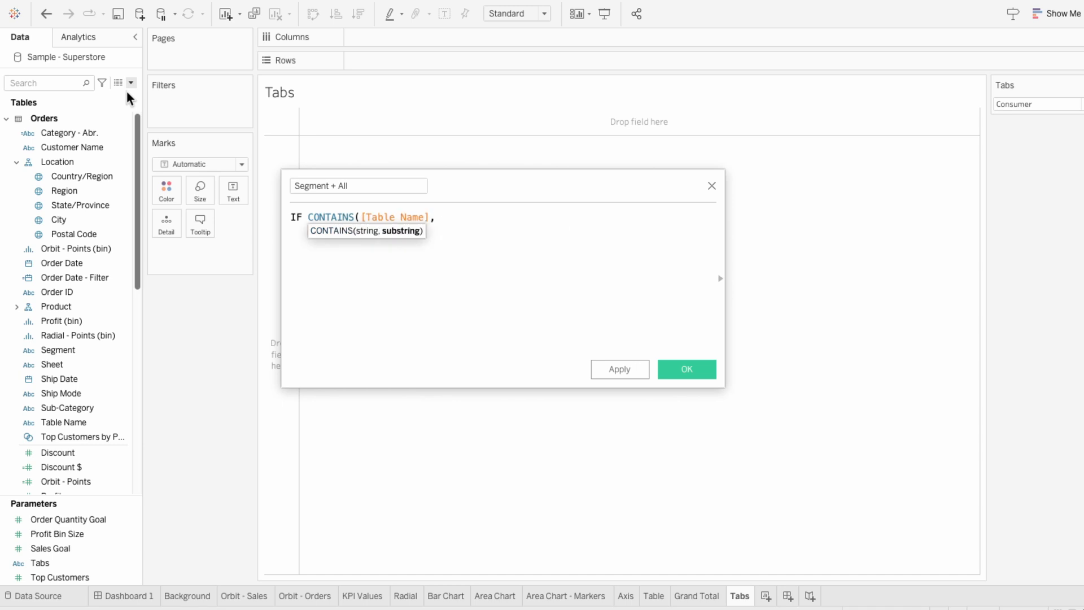
pyautogui.write(' "1") TH')
pyautogui.write('EN seg')
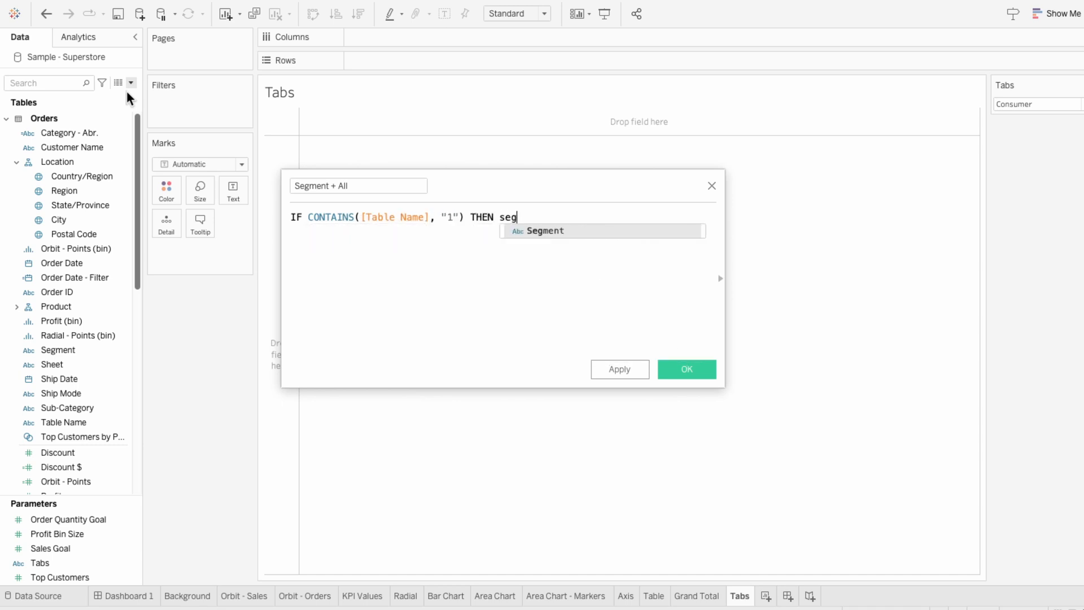
pyautogui.press('Return')
pyautogui.write('EL')
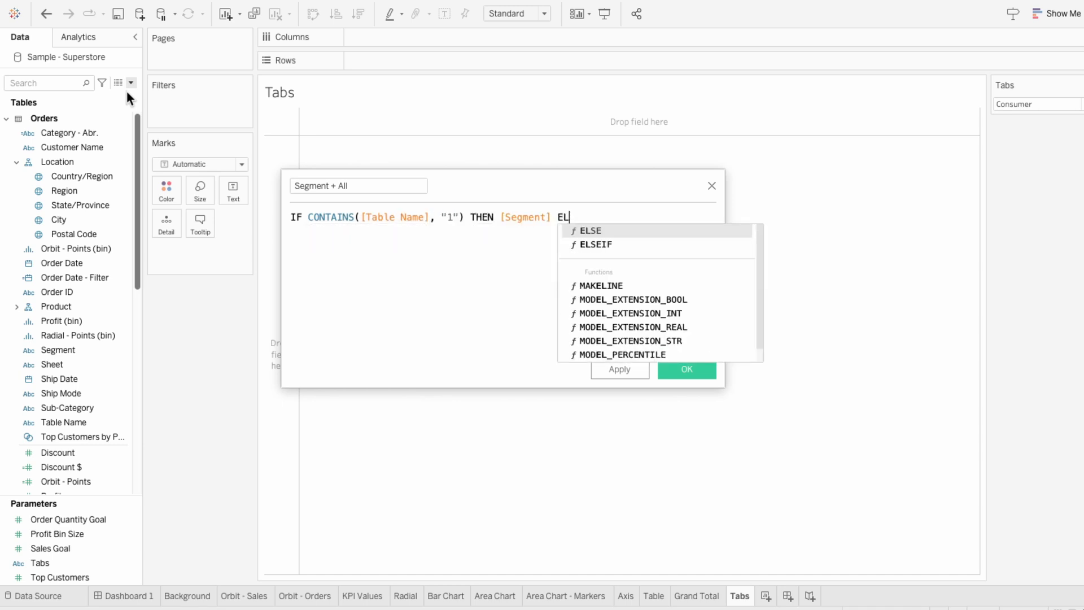
pyautogui.write('SE "All" END')
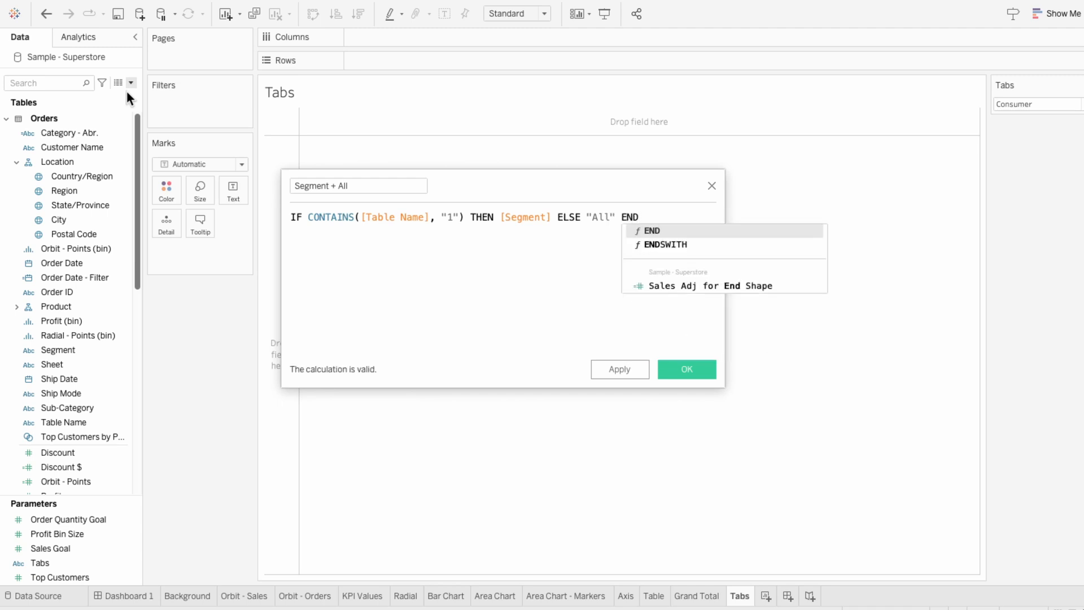
pyautogui.click(689, 368)
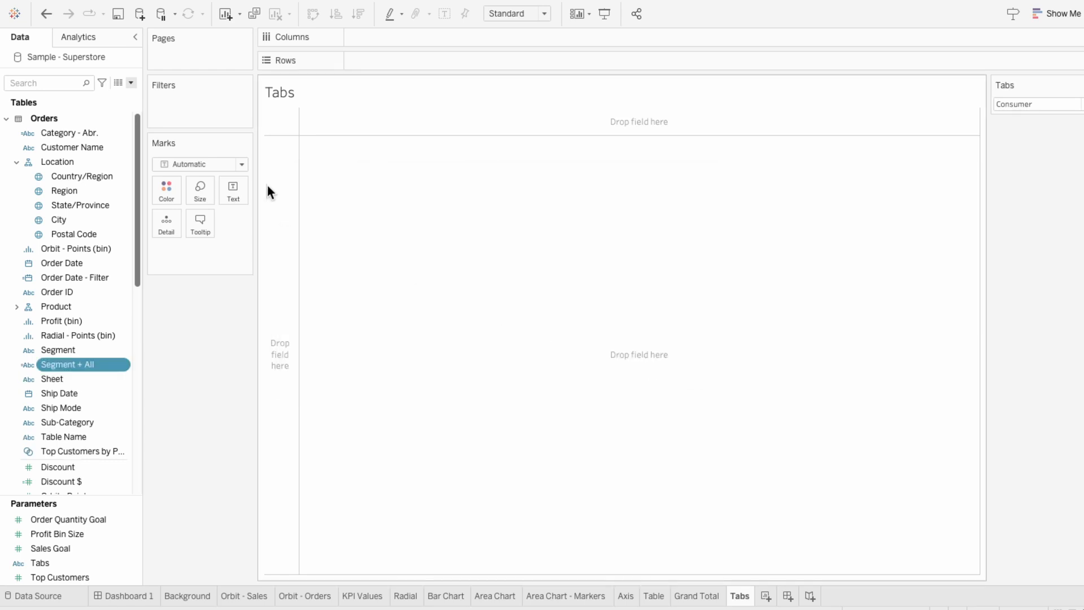
# Create a calculated field named Tab - Select? with the formula IF [Tabs] = [Segment + All] THEN TRUE ELSE FALSE END
pyautogui.click(131, 83)
pyautogui.click(131, 91)
pyautogui.write('T')
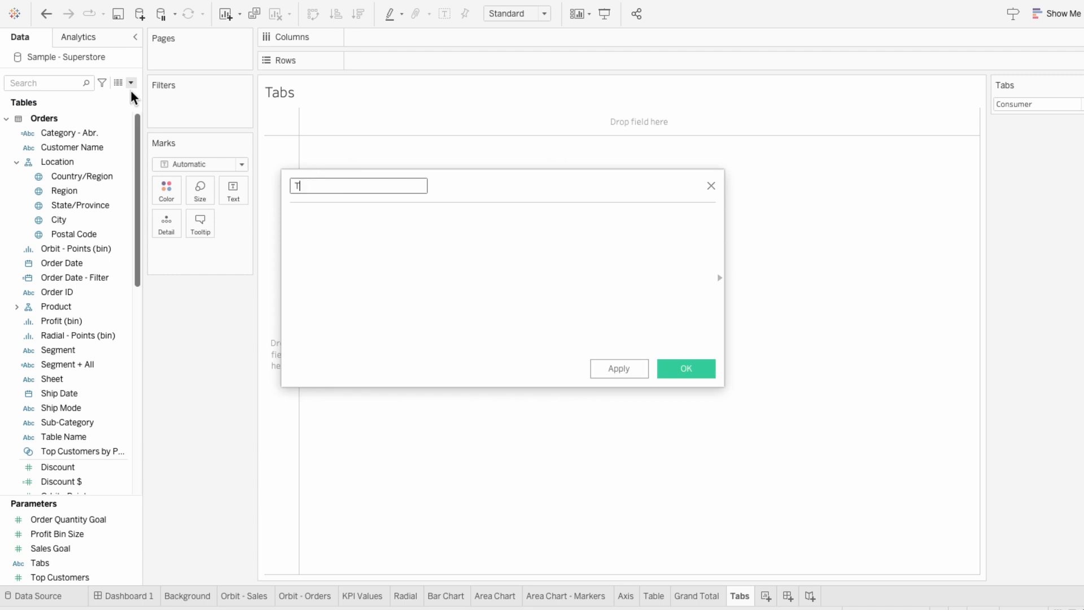
pyautogui.write('ab - Select?')
pyautogui.press('Tab')
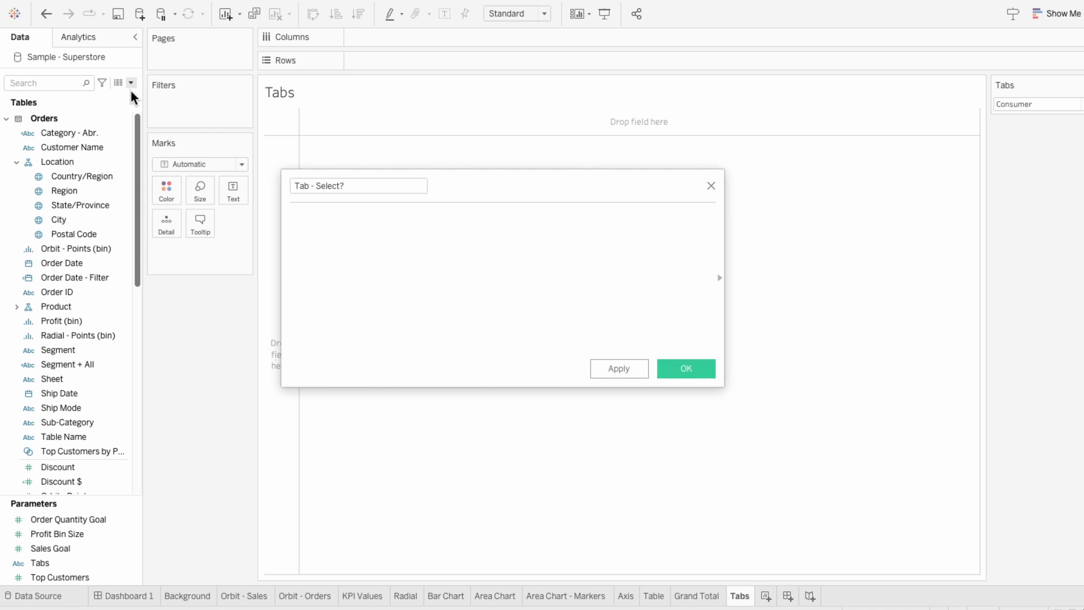
pyautogui.write('IF tab')
pyautogui.press('Down')
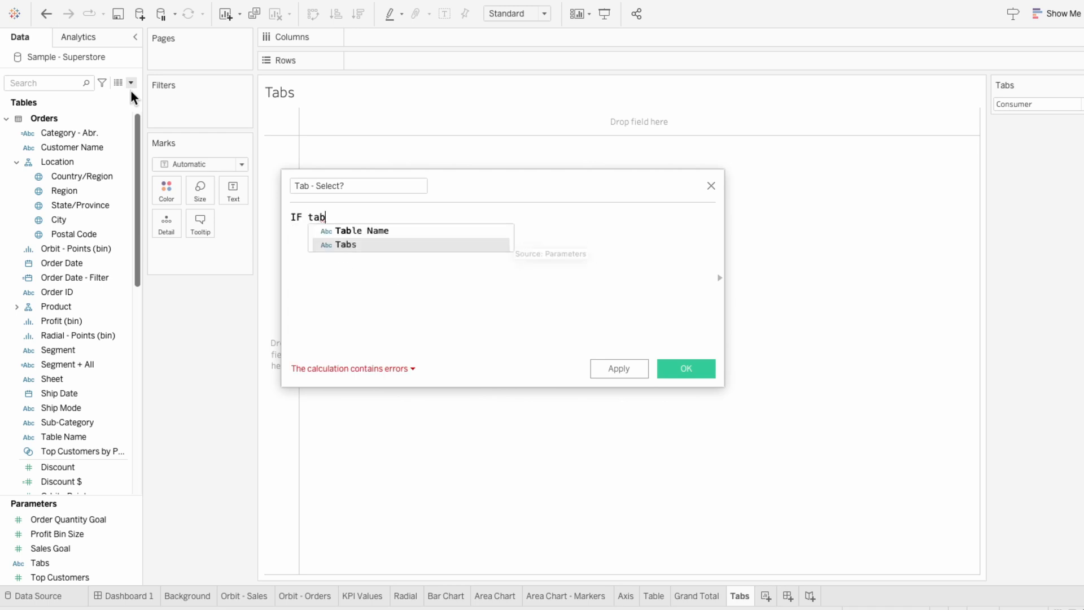
pyautogui.press('Return')
pyautogui.write('= segm')
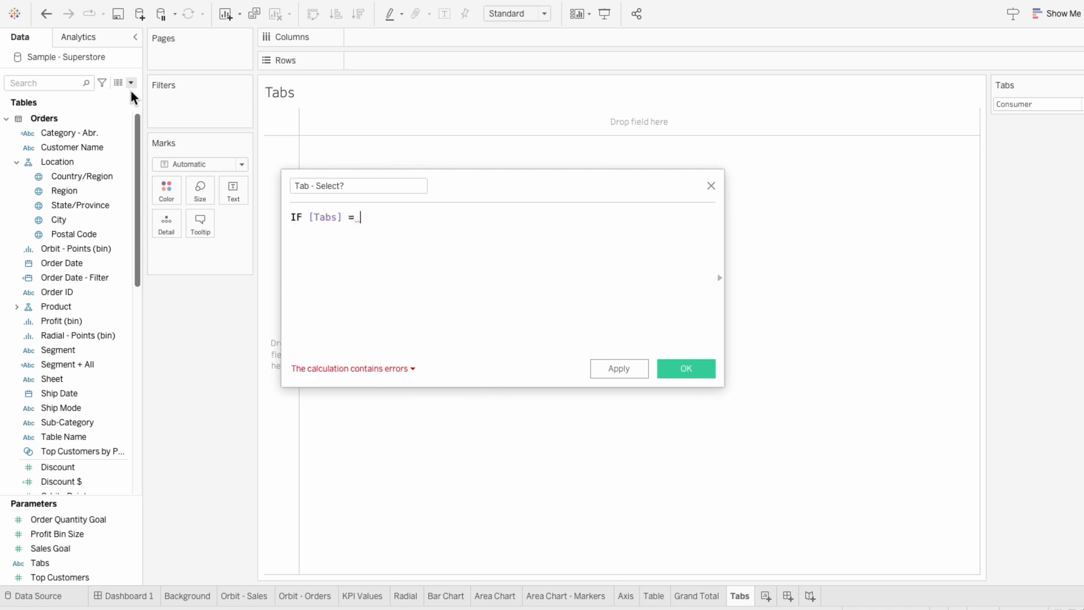
pyautogui.press('Down')
pyautogui.press('Return')
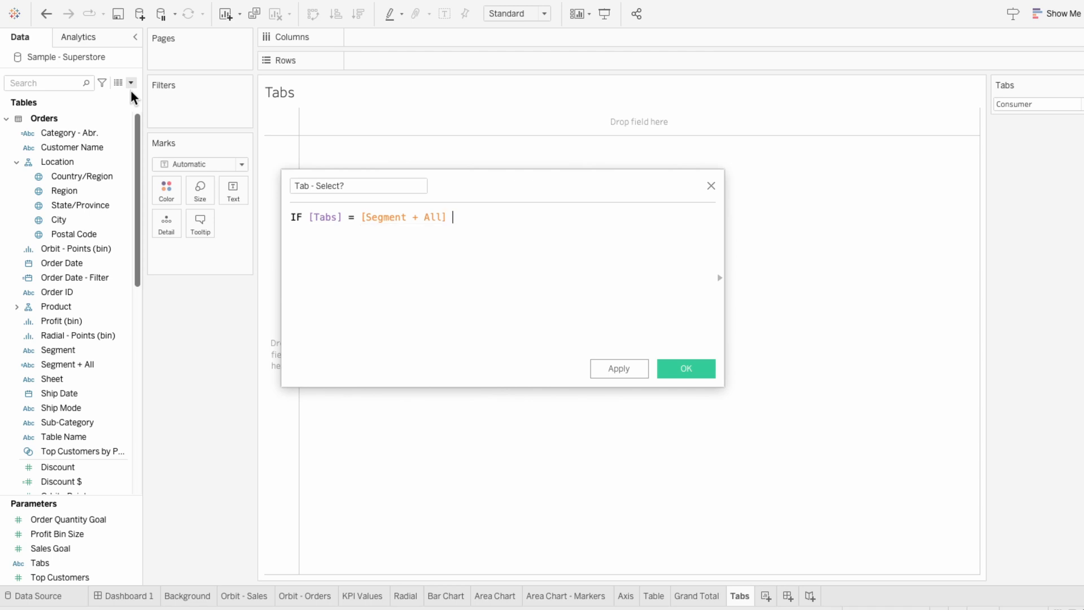
pyautogui.write('THEN TRUE ELSE FALSE END')
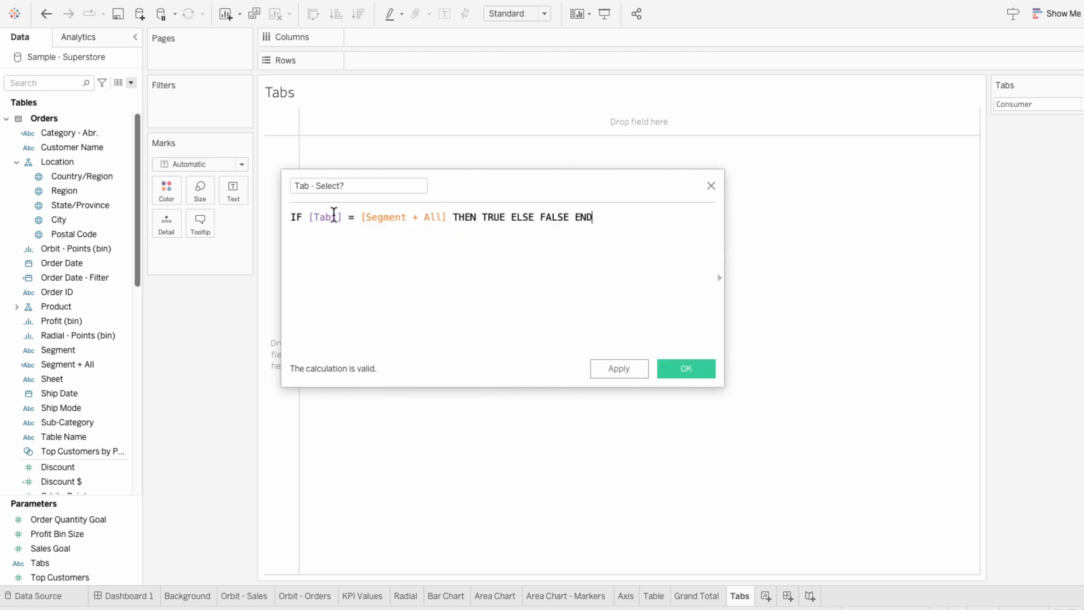
pyautogui.click(690, 368)
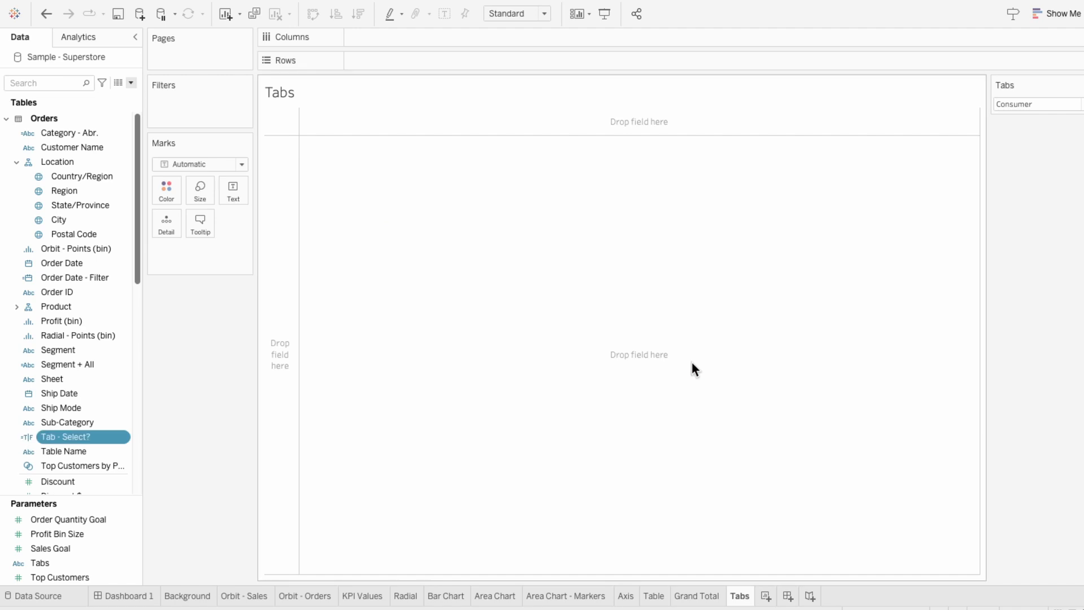
# Place Segment + All on Columns and add both Tab - Select? and Segment + All to the marks as detail
pyautogui.moveTo(77, 364); pyautogui.dragTo(384, 42)
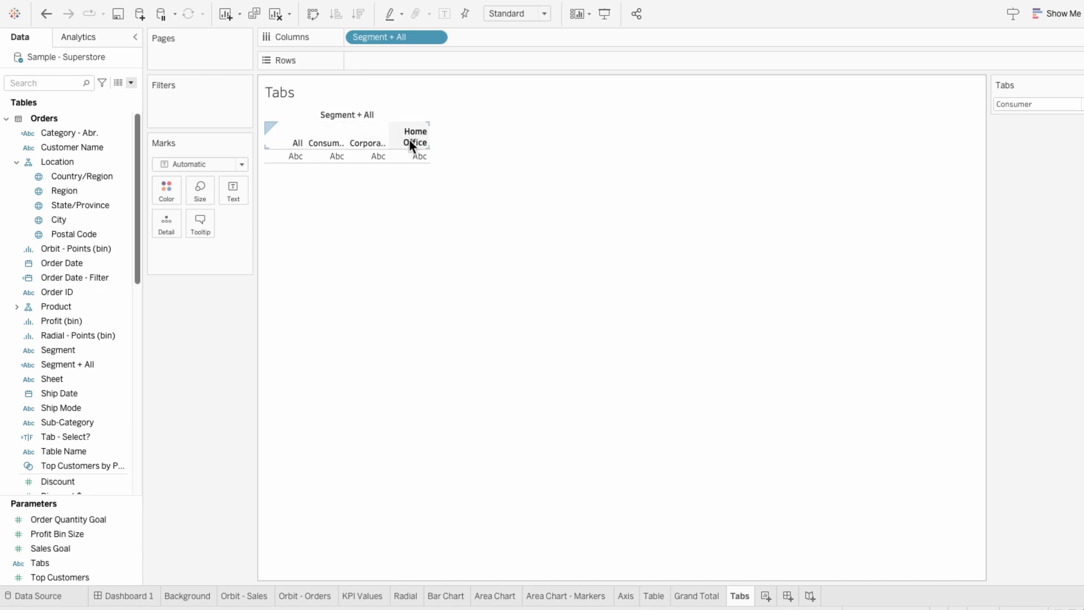
pyautogui.moveTo(92, 436); pyautogui.dragTo(181, 257)
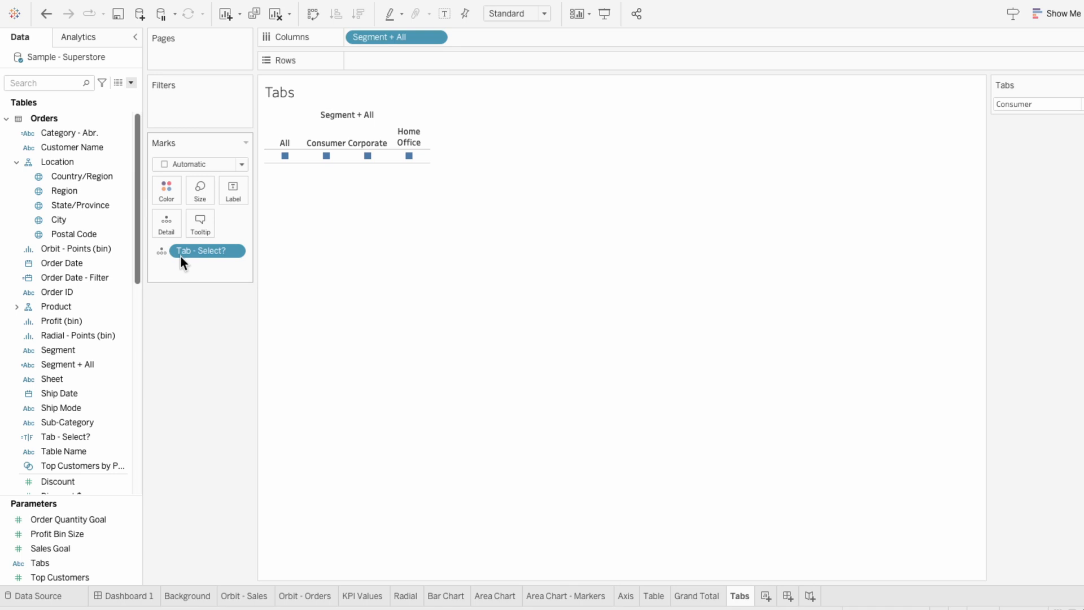
pyautogui.moveTo(90, 366); pyautogui.dragTo(196, 277)
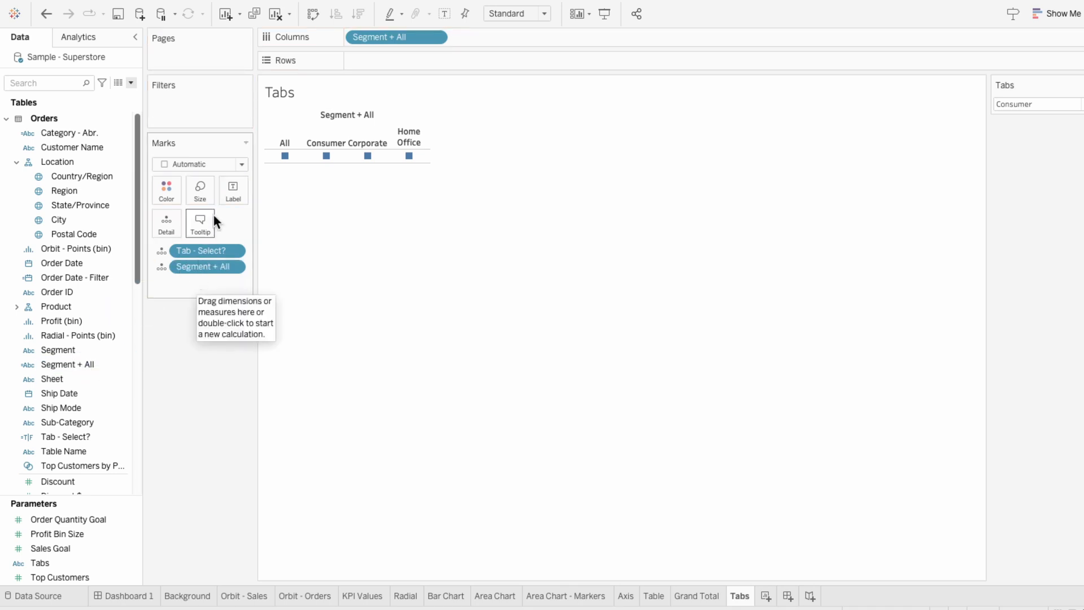
# Change the mark type to Shape, with Tab - Select? controlling the shape and Segment + All supplying the label
pyautogui.click(210, 164)
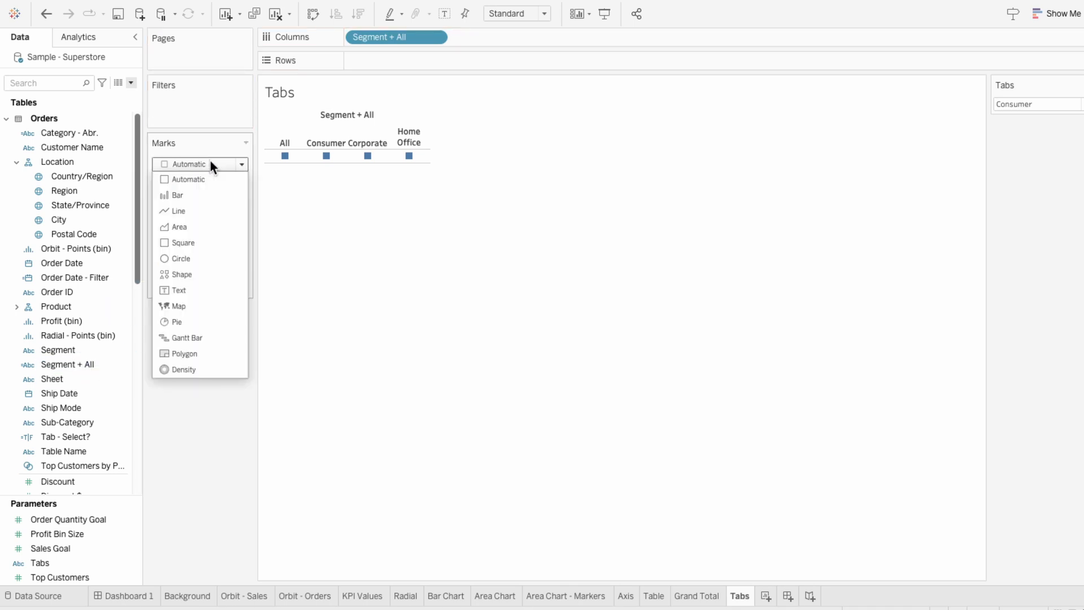
pyautogui.click(208, 274)
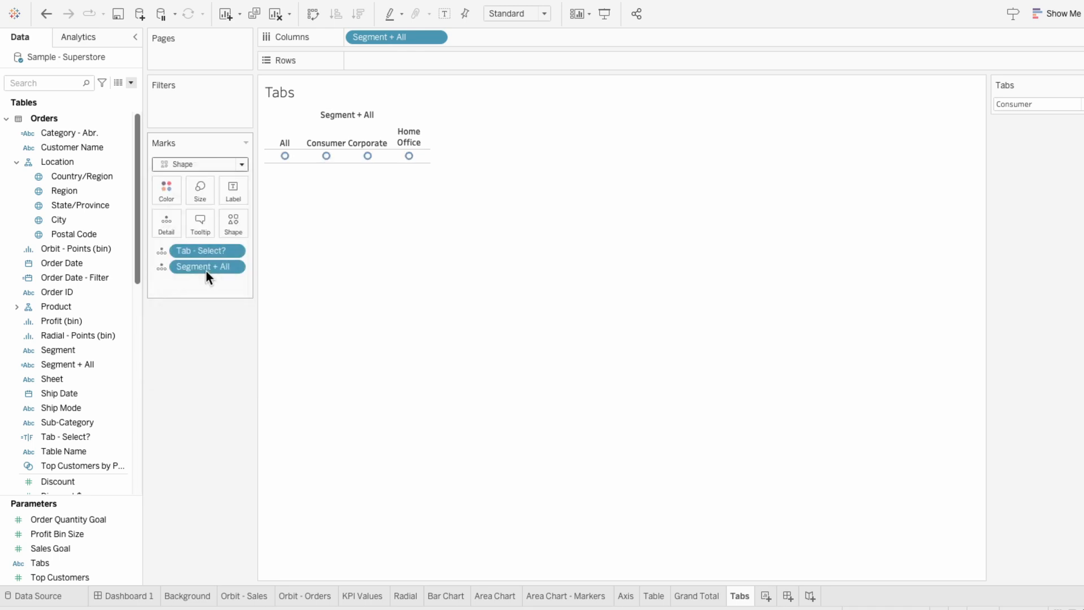
pyautogui.click(161, 251)
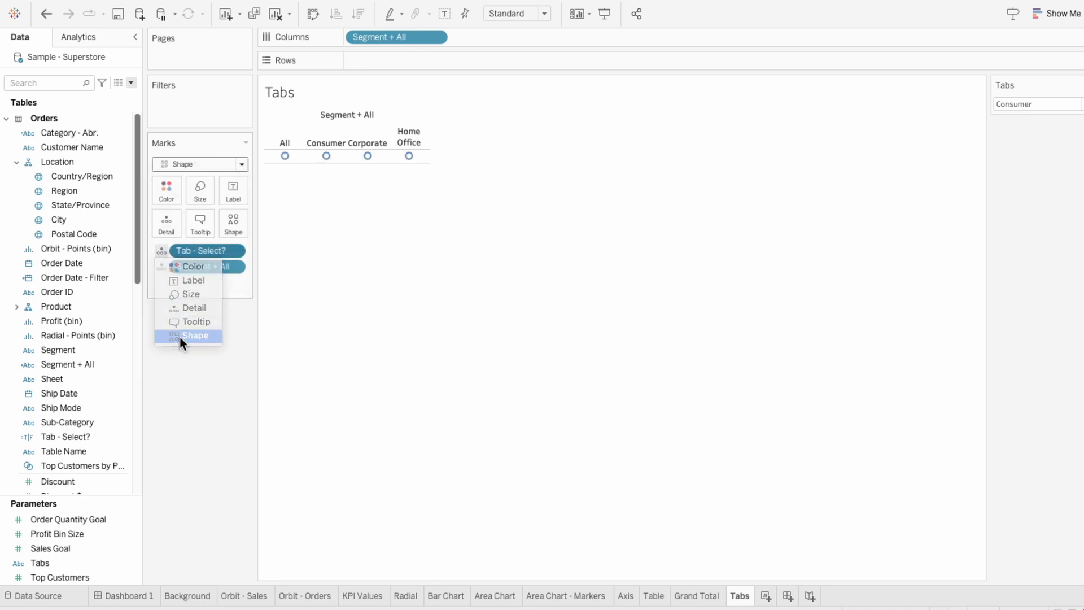
pyautogui.click(179, 337)
pyautogui.click(161, 267)
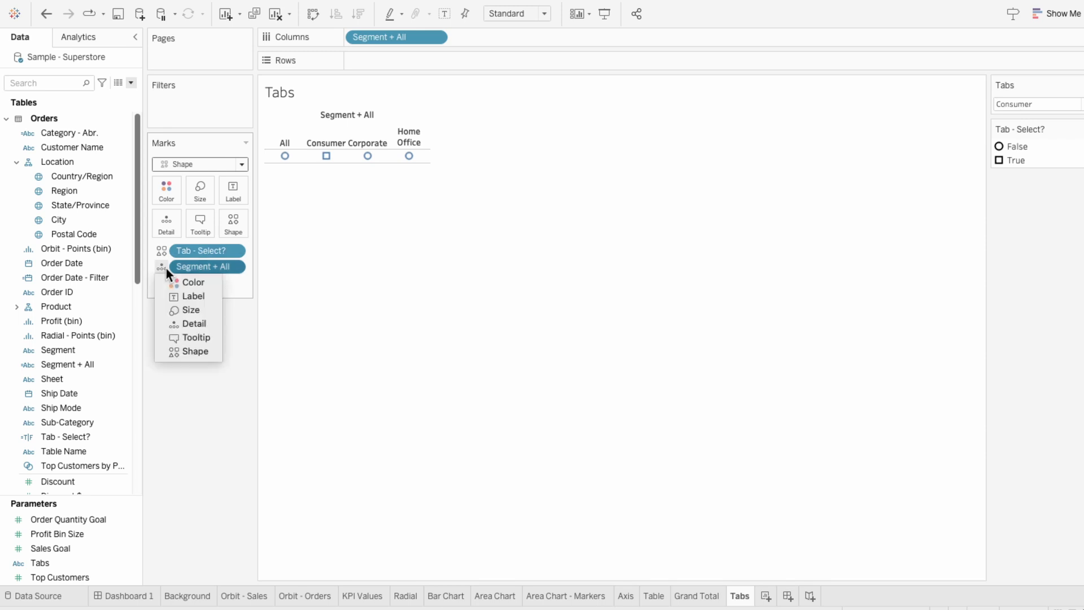
pyautogui.click(171, 292)
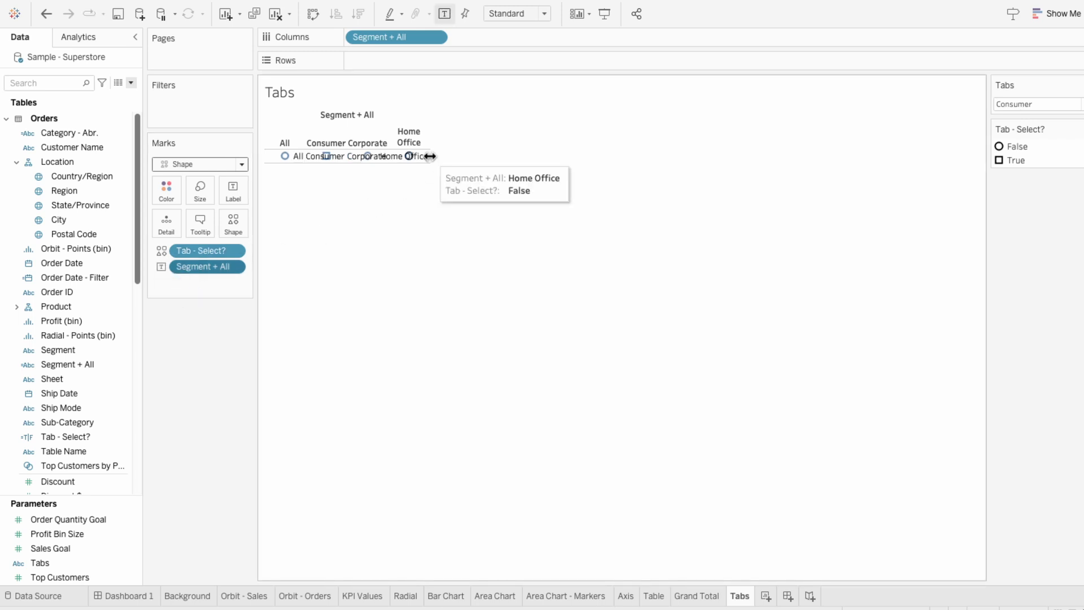
# Widen the segment columns enough to fit their names and center the mark labels horizontally
pyautogui.moveTo(430, 155); pyautogui.dragTo(560, 148)
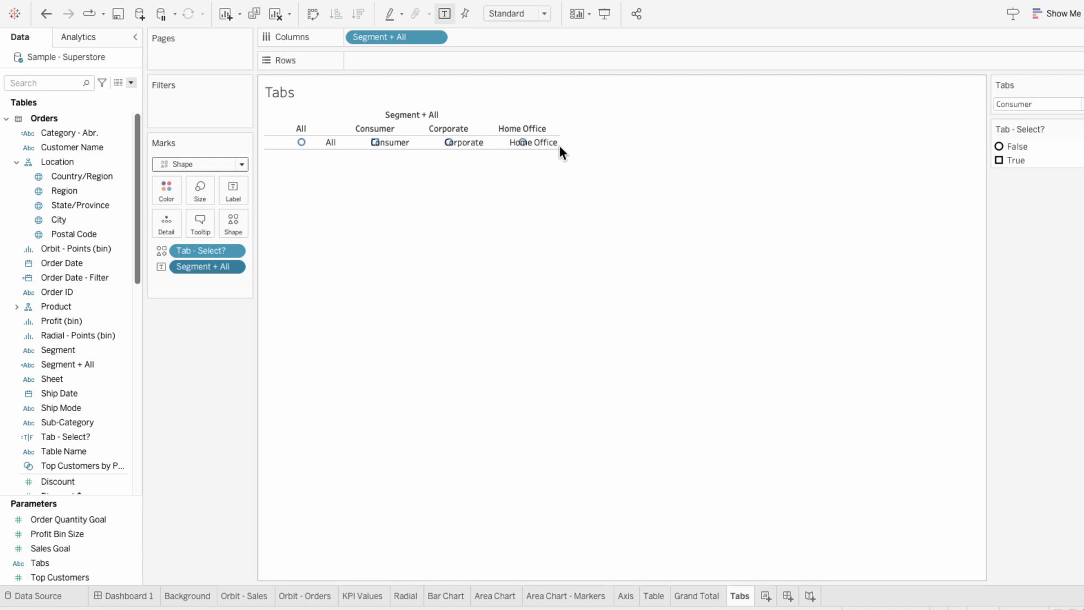
pyautogui.click(233, 191)
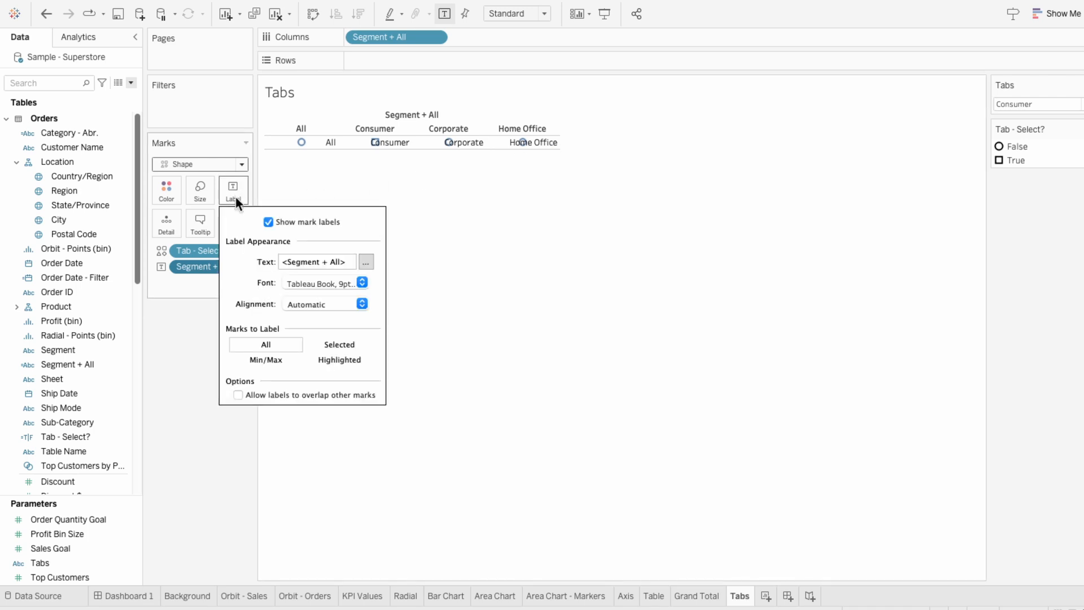
pyautogui.click(313, 304)
pyautogui.click(317, 370)
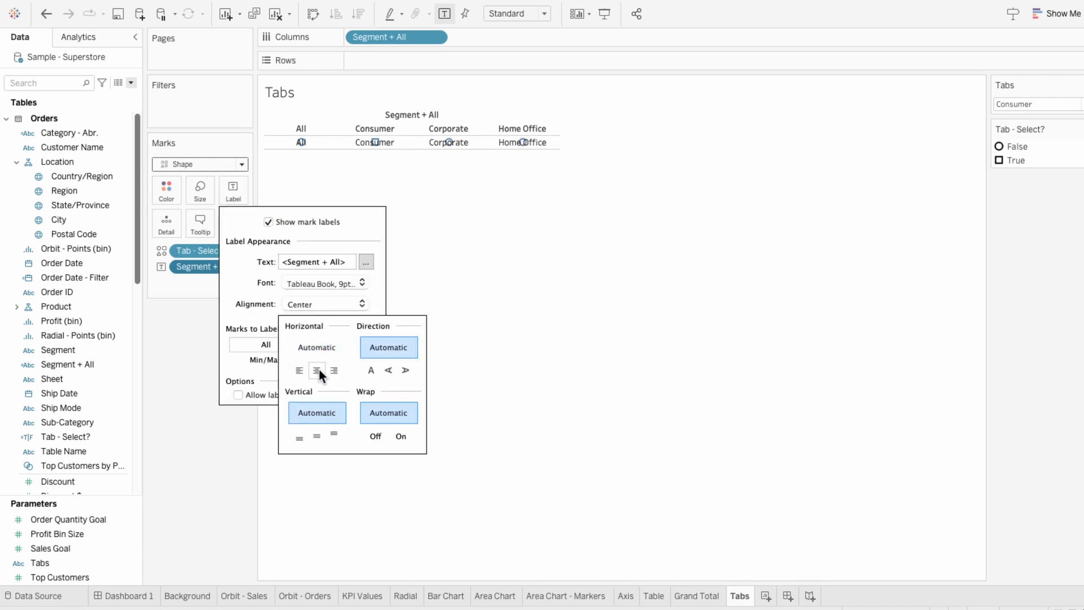
pyautogui.click(425, 273)
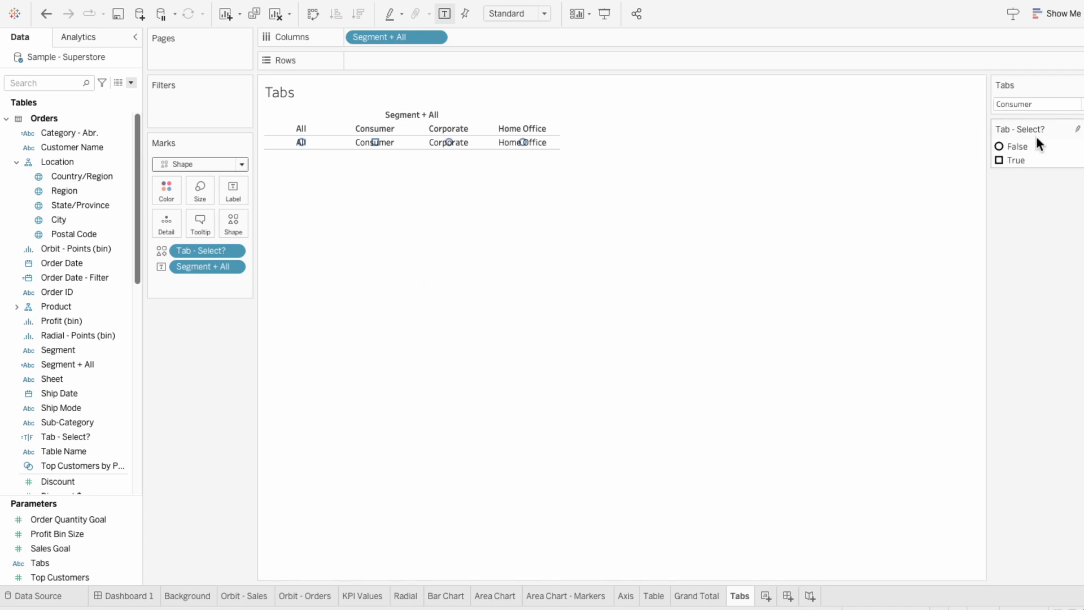
# Assign the light tab shape to False and the darker beige tab shape to True from the My Shapes palette
pyautogui.click(1079, 129)
pyautogui.click(1081, 142)
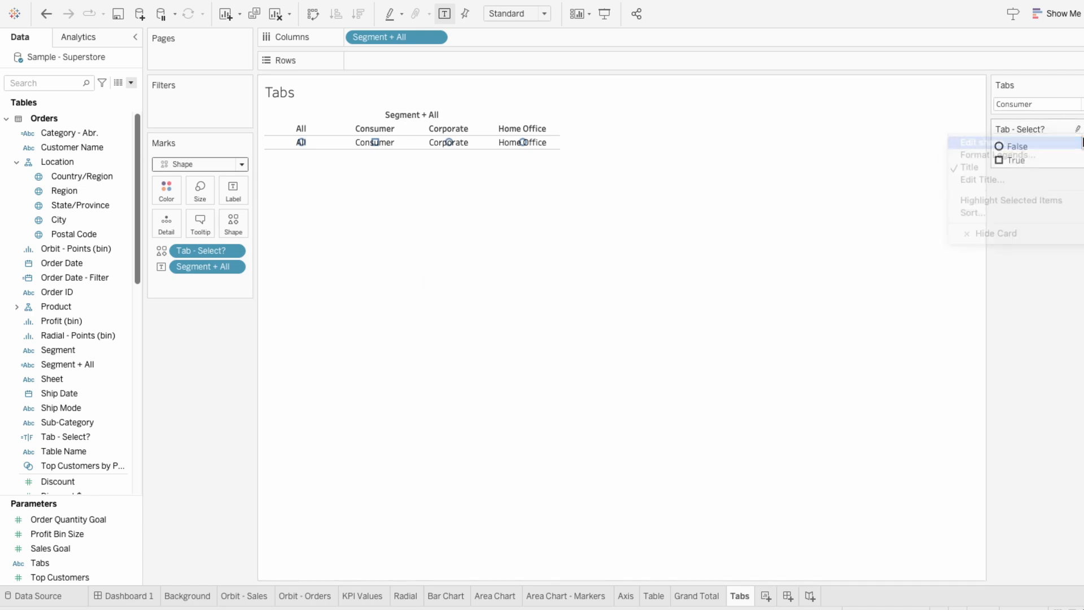
pyautogui.click(607, 203)
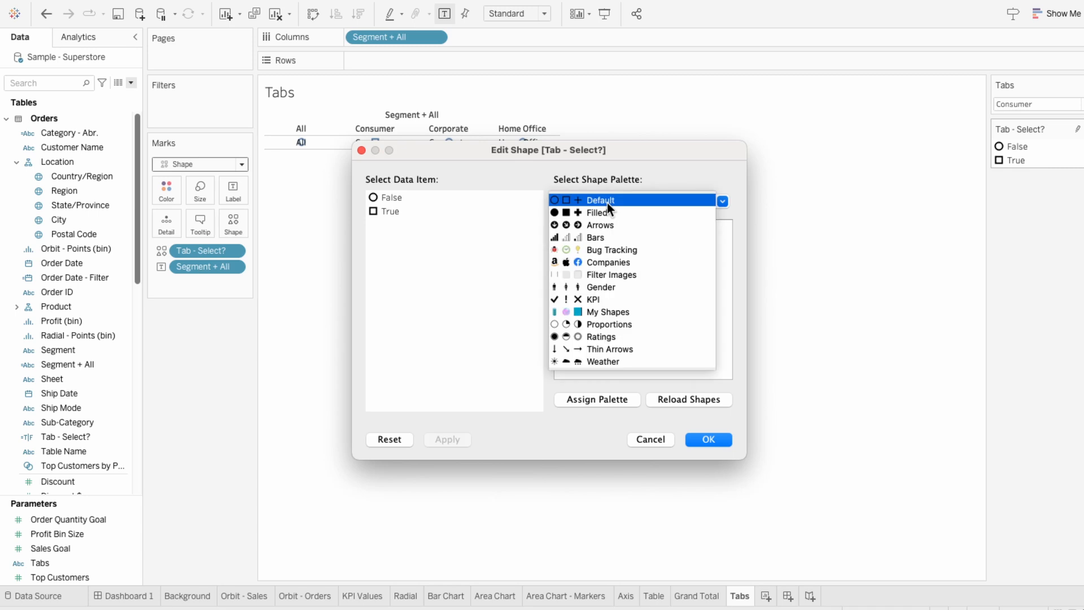
pyautogui.click(612, 312)
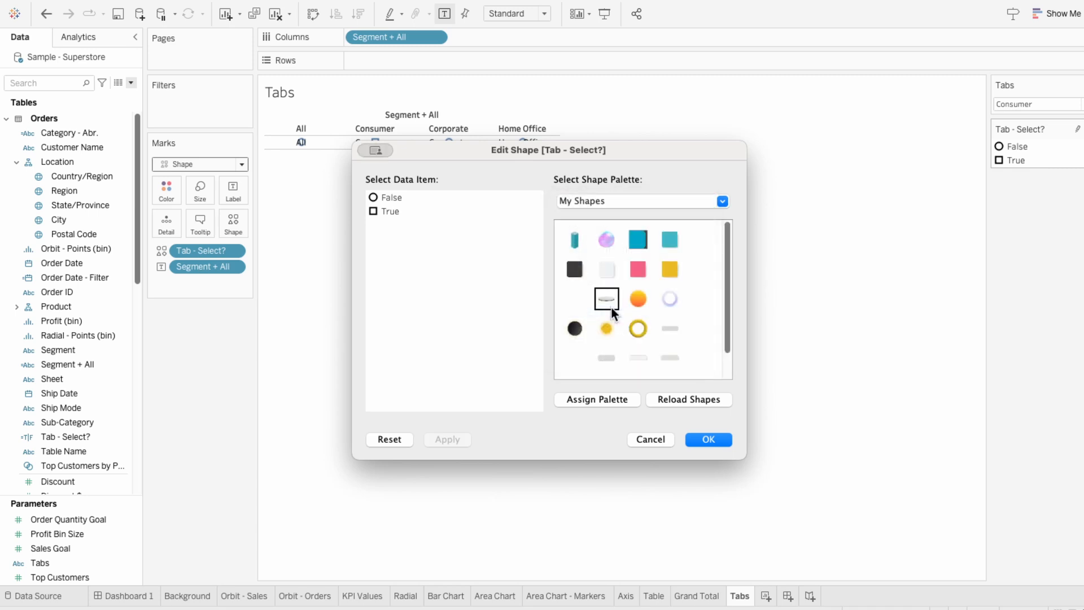
pyautogui.scroll(-1, 611, 307)
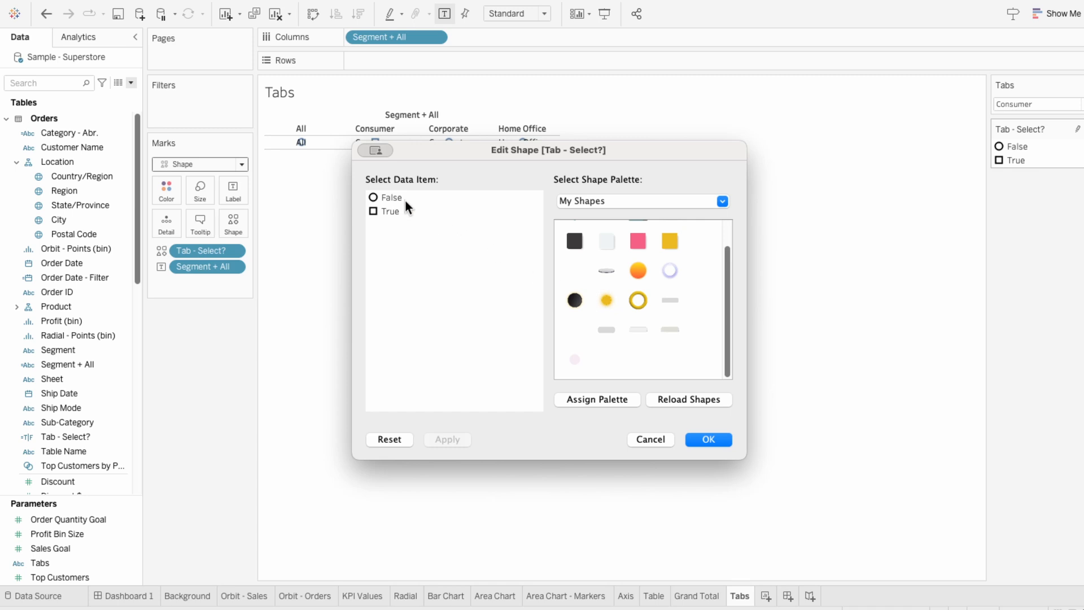
pyautogui.click(642, 332)
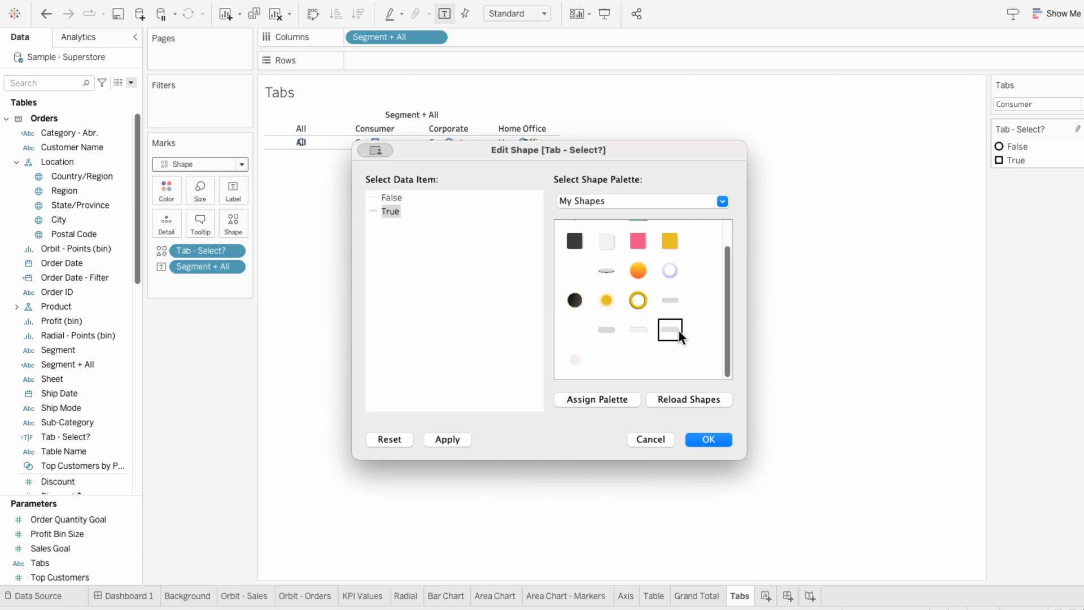
pyautogui.click(709, 439)
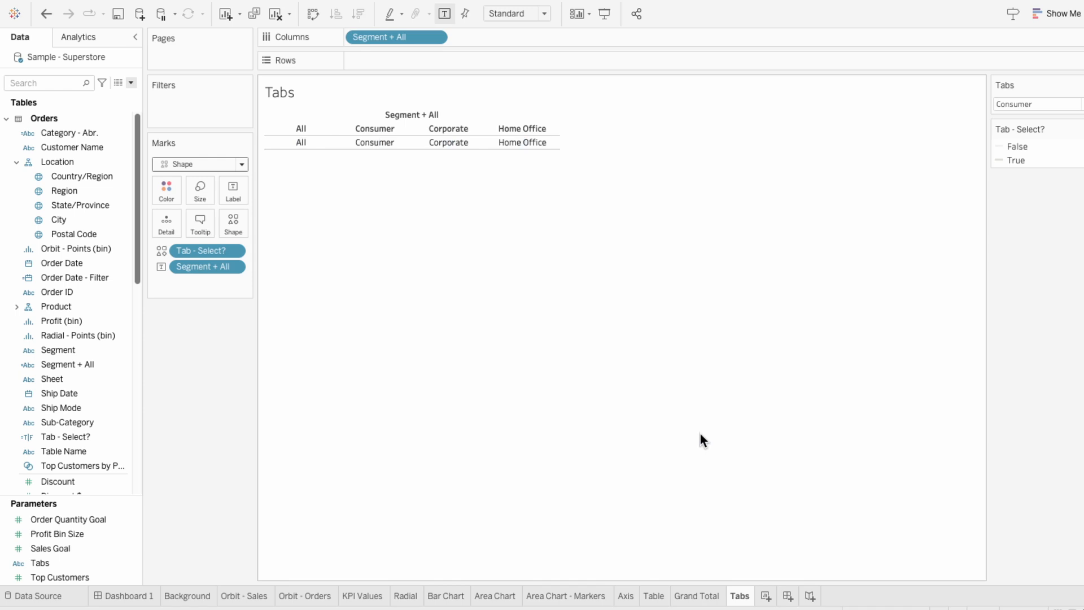
# Enlarge the tab shapes, making the row taller and the columns wider so that the four tabs fit without overlapping
pyautogui.click(193, 191)
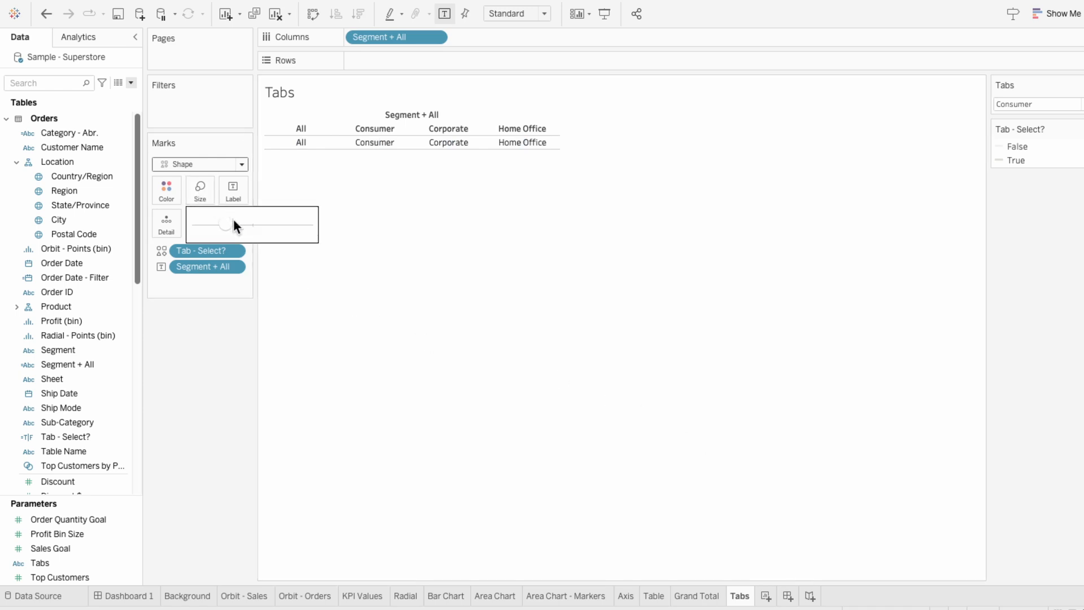
pyautogui.moveTo(280, 219)
pyautogui.mouseDown()
pyautogui.moveTo(299, 224)
pyautogui.moveTo(282, 224)
pyautogui.mouseUp()
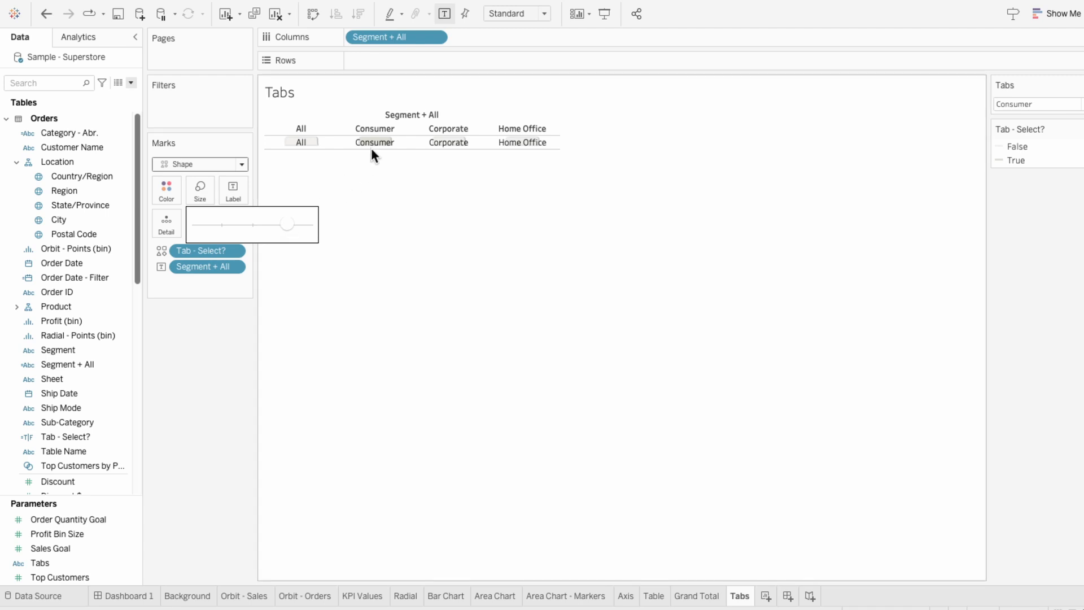
pyautogui.moveTo(373, 149); pyautogui.dragTo(377, 181)
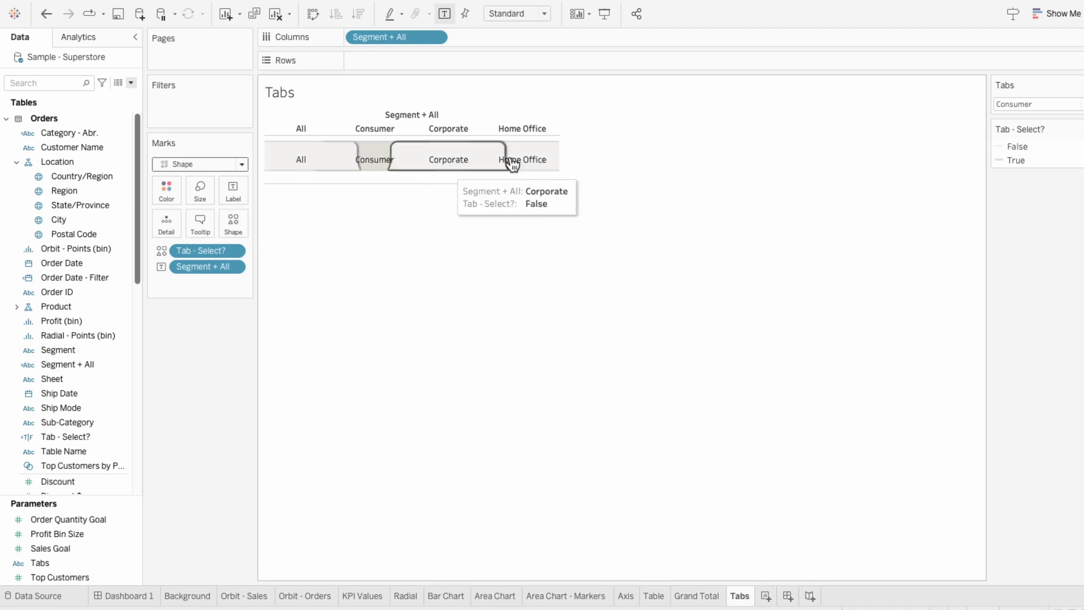
pyautogui.moveTo(559, 157); pyautogui.dragTo(780, 150)
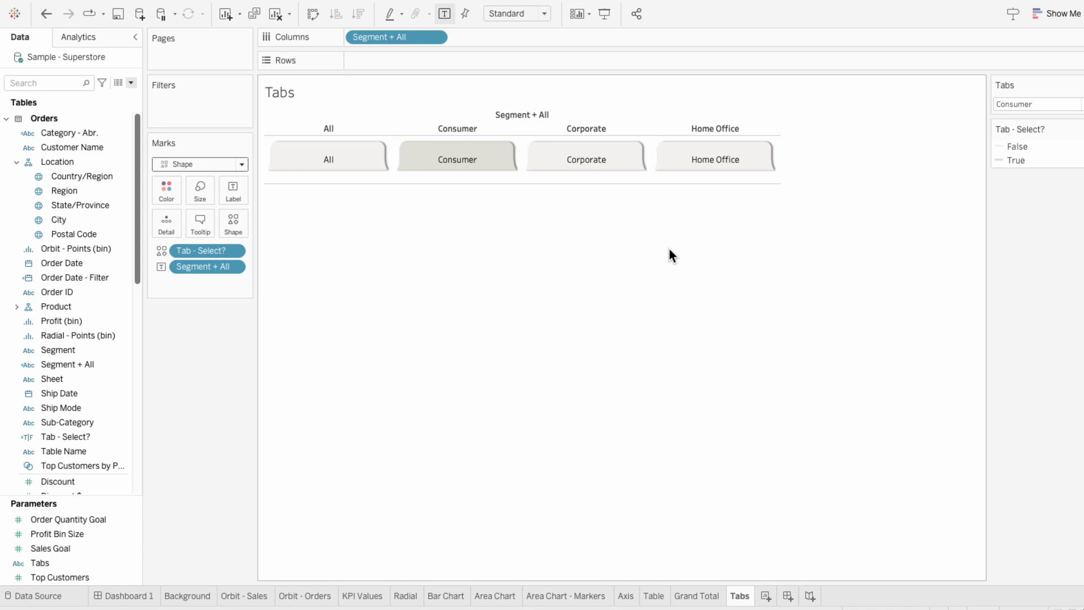
# Hide the Segment + All column headers and set the sheet's row divider pane border to None
pyautogui.rightClick(510, 126)
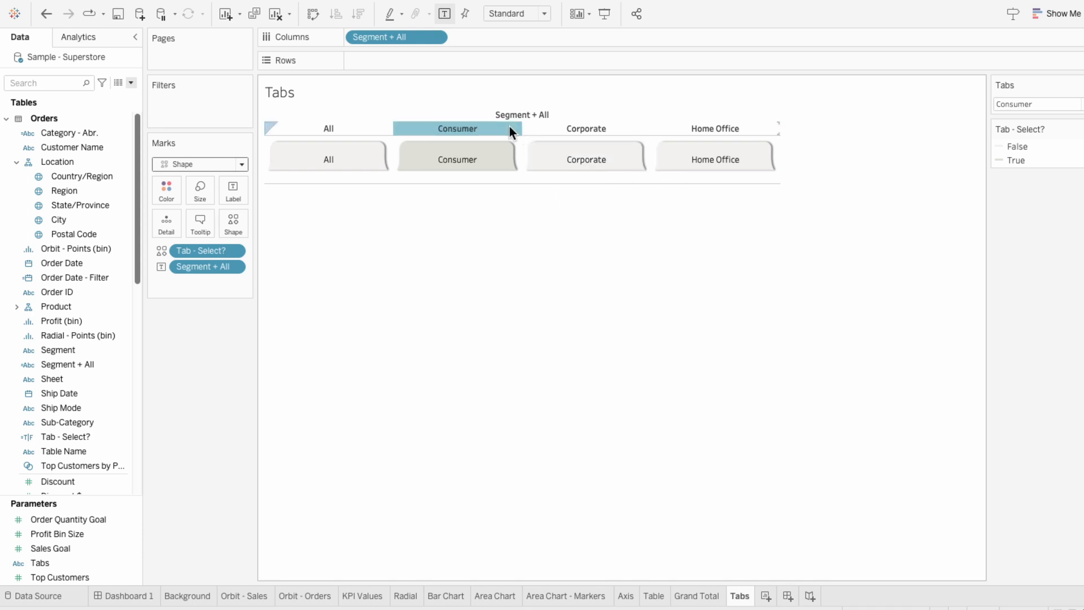
pyautogui.click(536, 202)
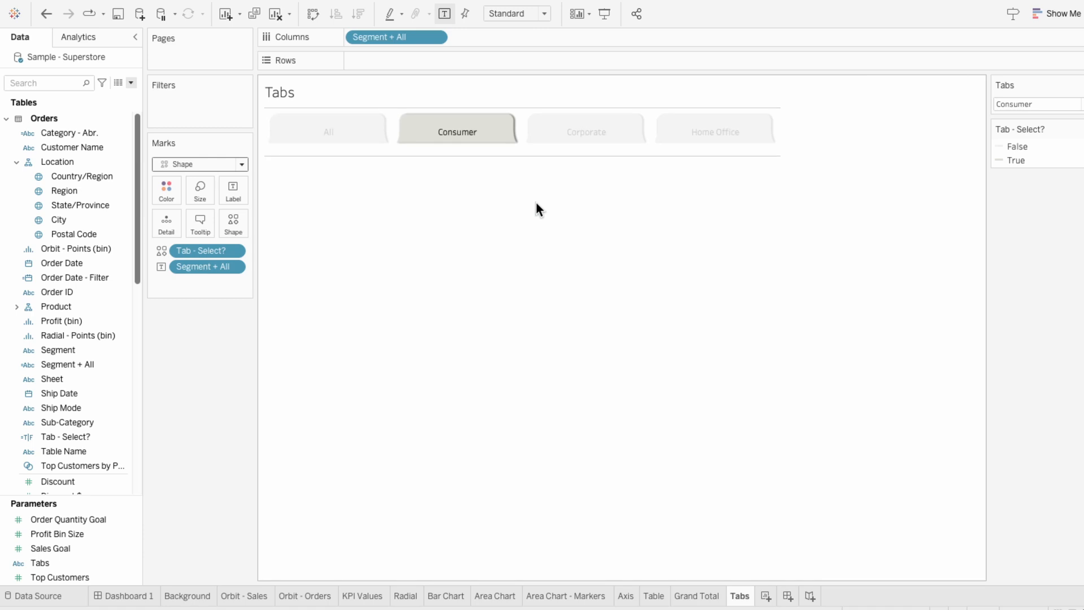
pyautogui.rightClick(514, 154)
pyautogui.click(537, 207)
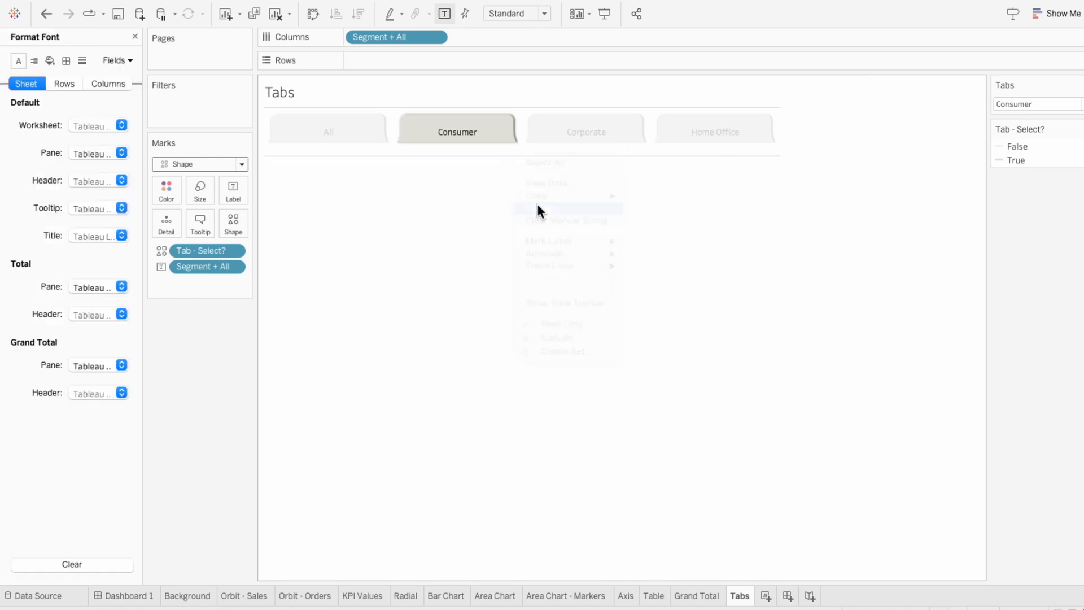
pyautogui.click(65, 60)
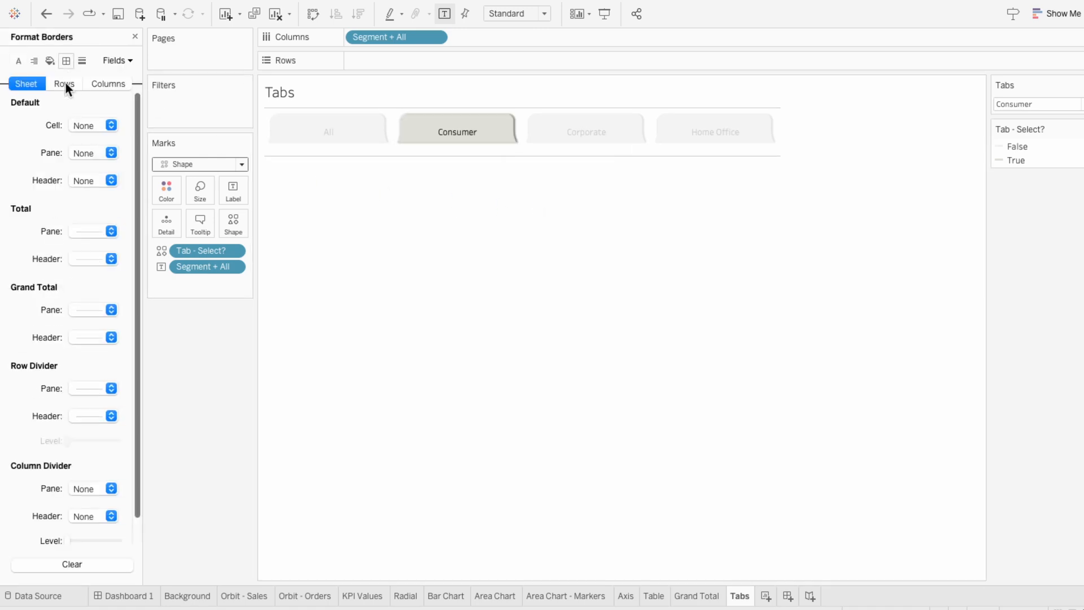
pyautogui.click(100, 388)
pyautogui.click(116, 410)
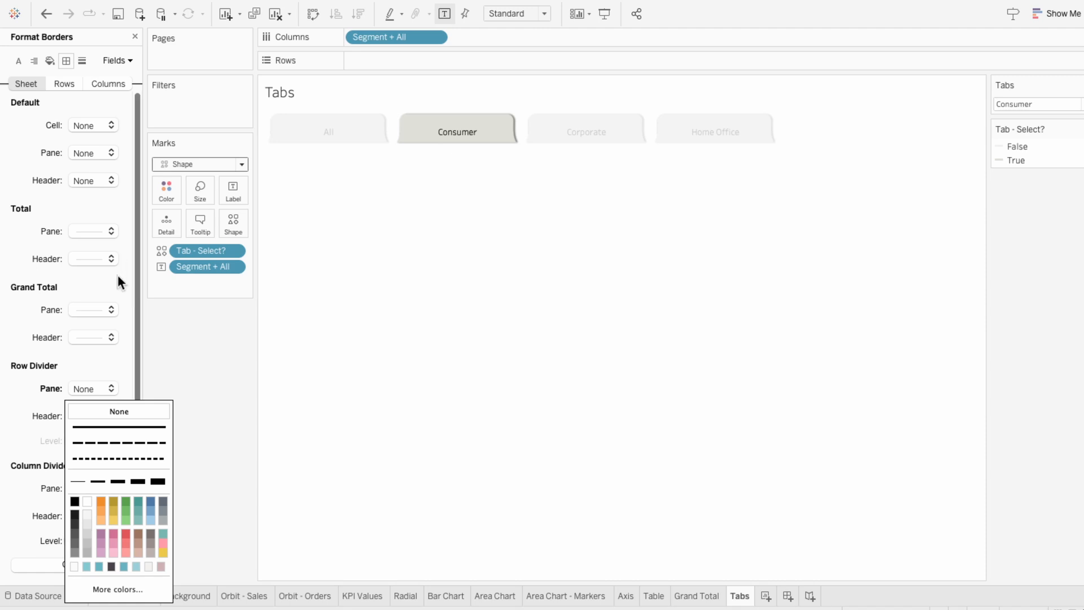
pyautogui.click(136, 37)
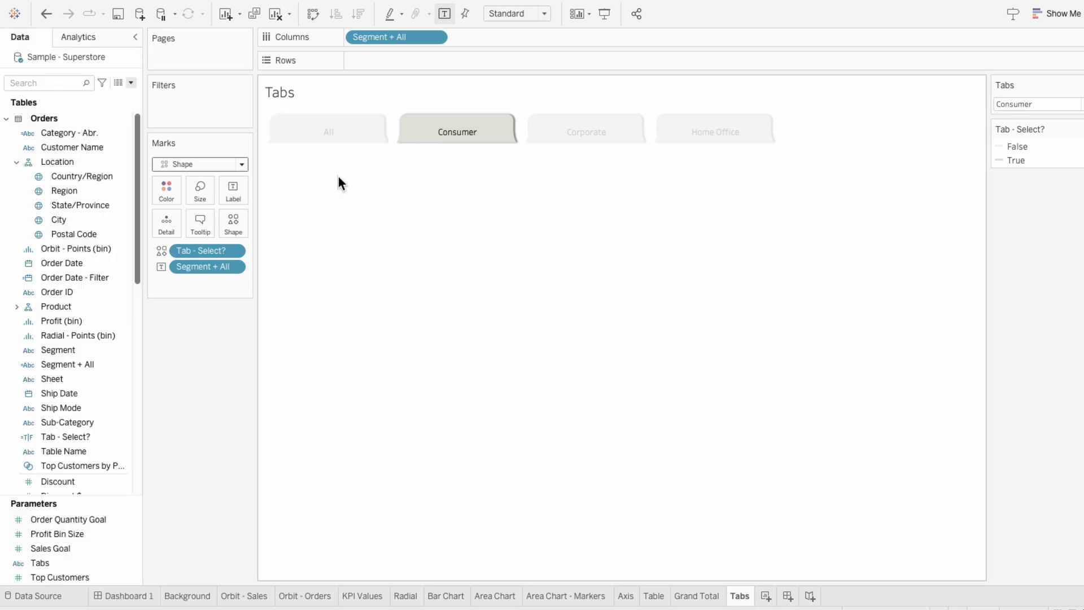
# Make the Segment + All label text on the tabs bold
pyautogui.click(222, 195)
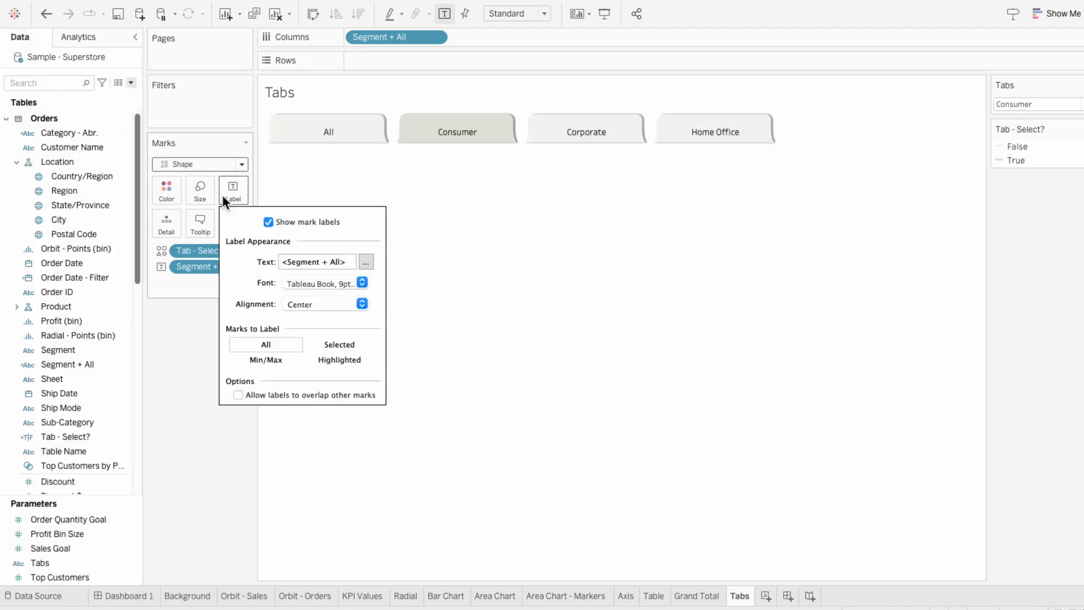
pyautogui.click(366, 262)
pyautogui.click(462, 213)
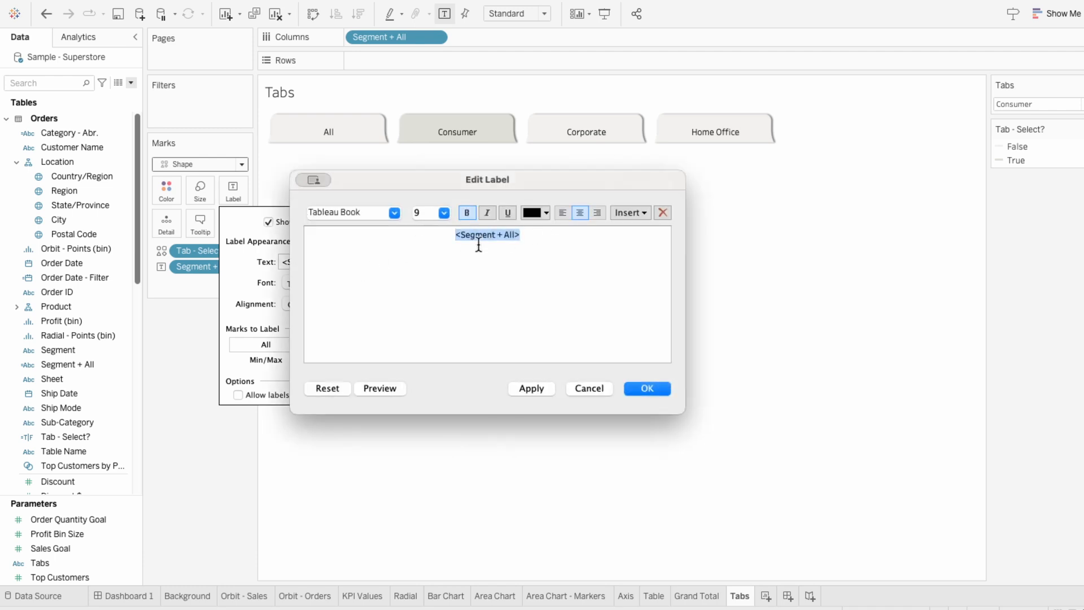
pyautogui.click(630, 389)
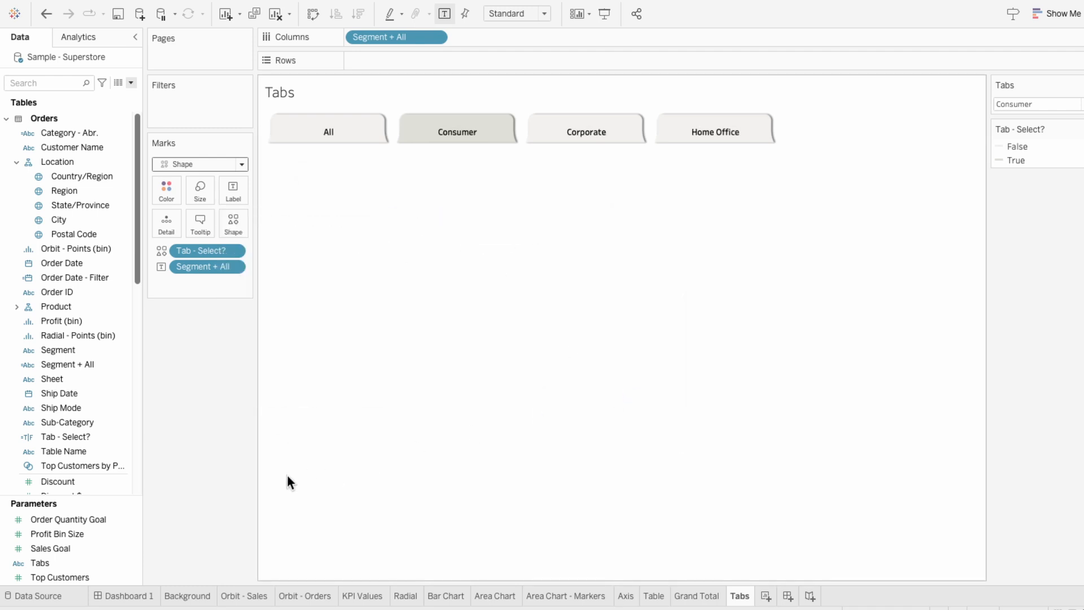
# Add the Tabs worksheet to Dashboard 1 as a floating object near the Sales and Orders cards and hide its title
pyautogui.click(140, 595)
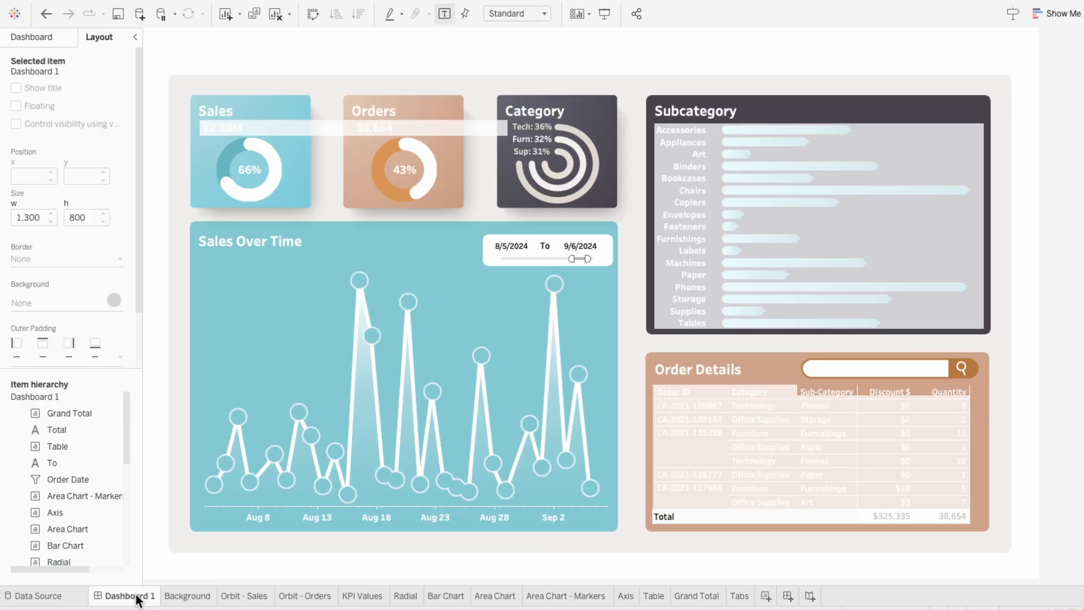
pyautogui.click(31, 37)
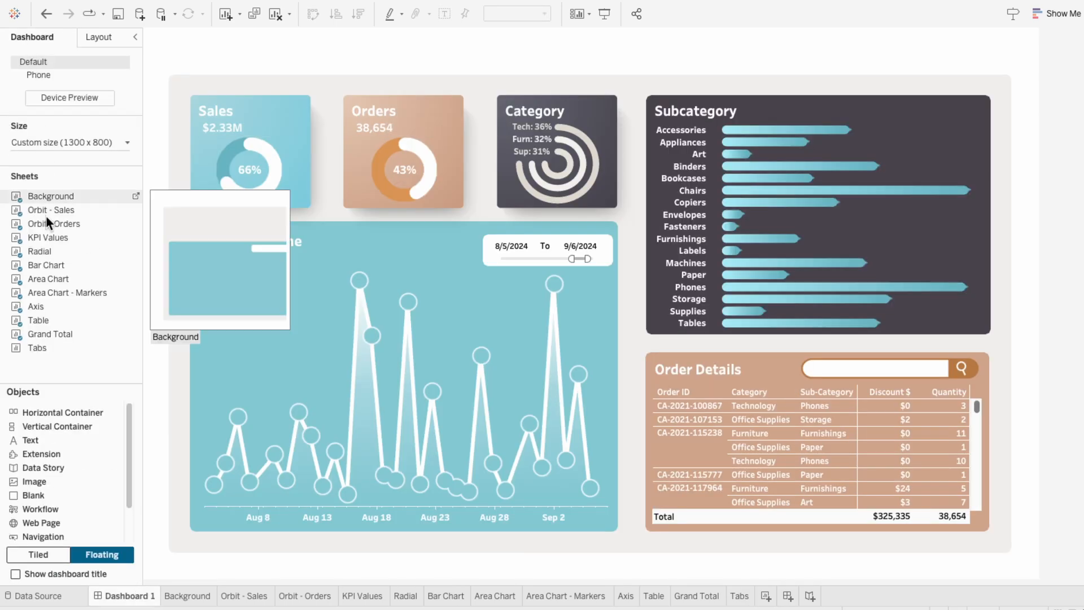
pyautogui.moveTo(37, 347); pyautogui.dragTo(164, 41)
pyautogui.rightClick(179, 57)
pyautogui.click(195, 88)
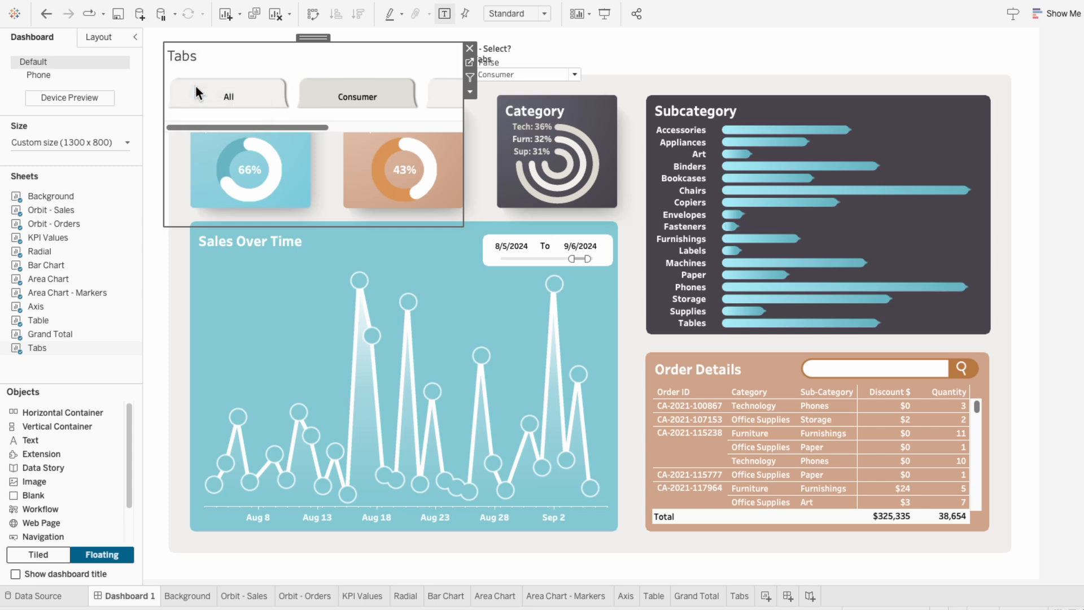
# Fit the Tabs object to Entire View and remove its Tabs parameter control and Tab - Select? legend from the dashboard
pyautogui.click(492, 15)
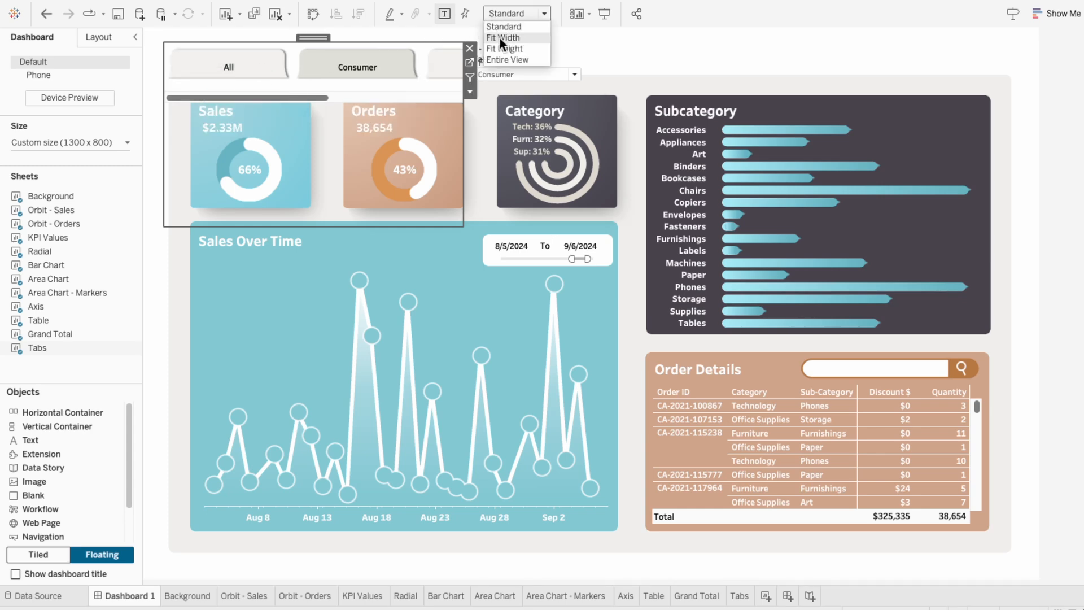
pyautogui.click(504, 59)
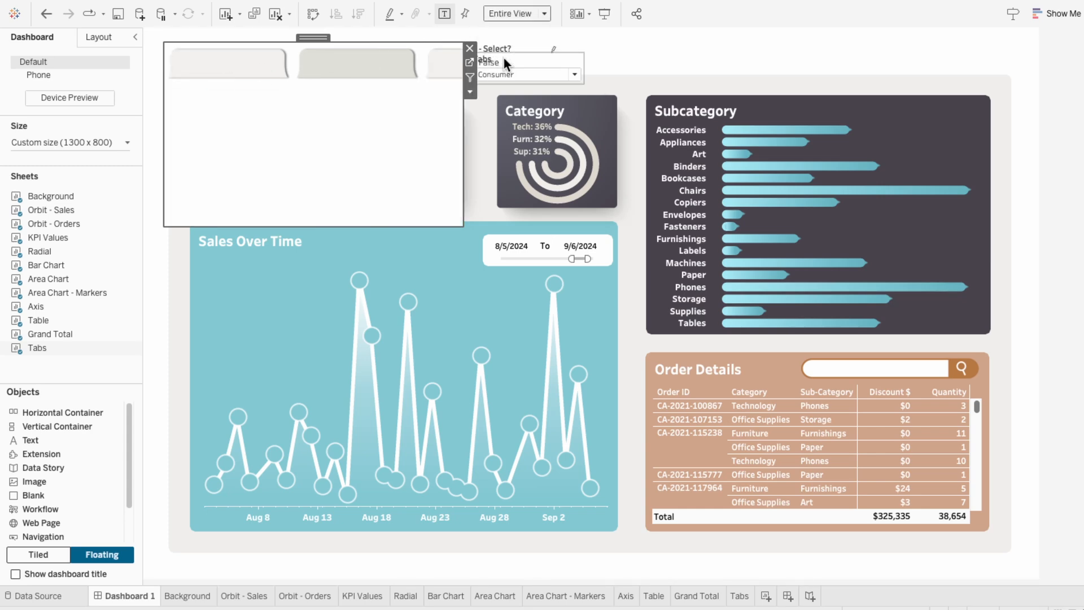
pyautogui.click(573, 59)
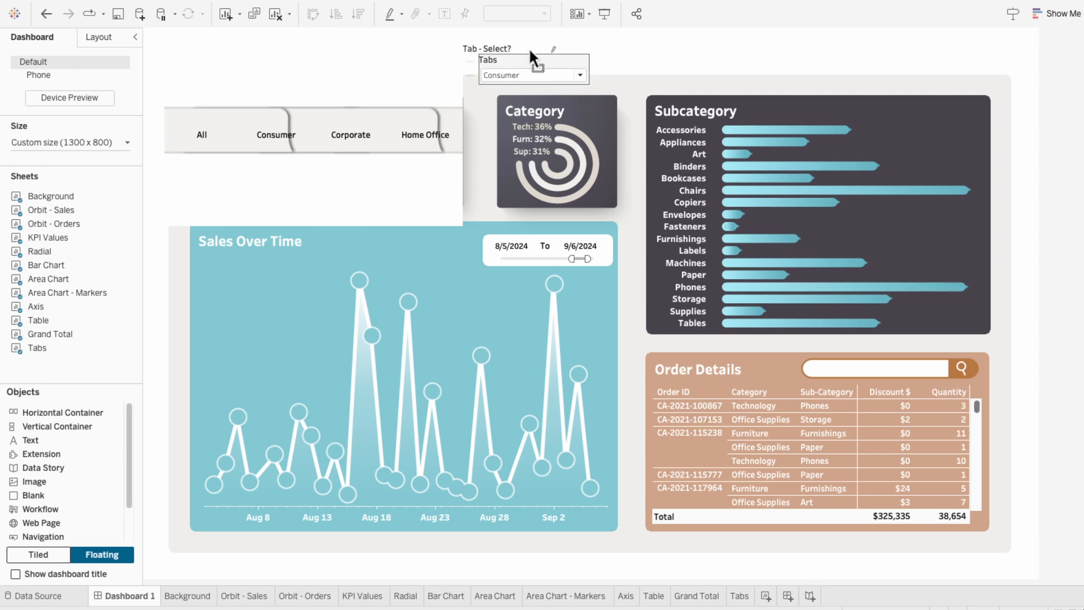
pyautogui.click(529, 50)
pyautogui.click(597, 60)
pyautogui.click(545, 49)
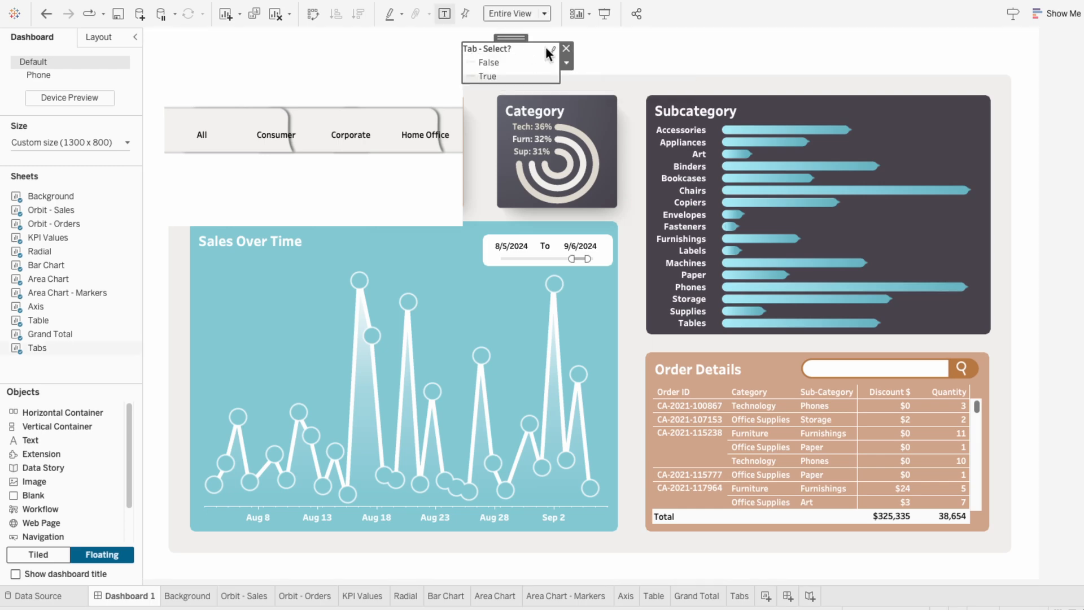
pyautogui.click(566, 49)
# Resize the Tabs object into a thin strip spanning the dashboard's width above the cards and lower it slightly onto the background's upper edge
pyautogui.click(431, 73)
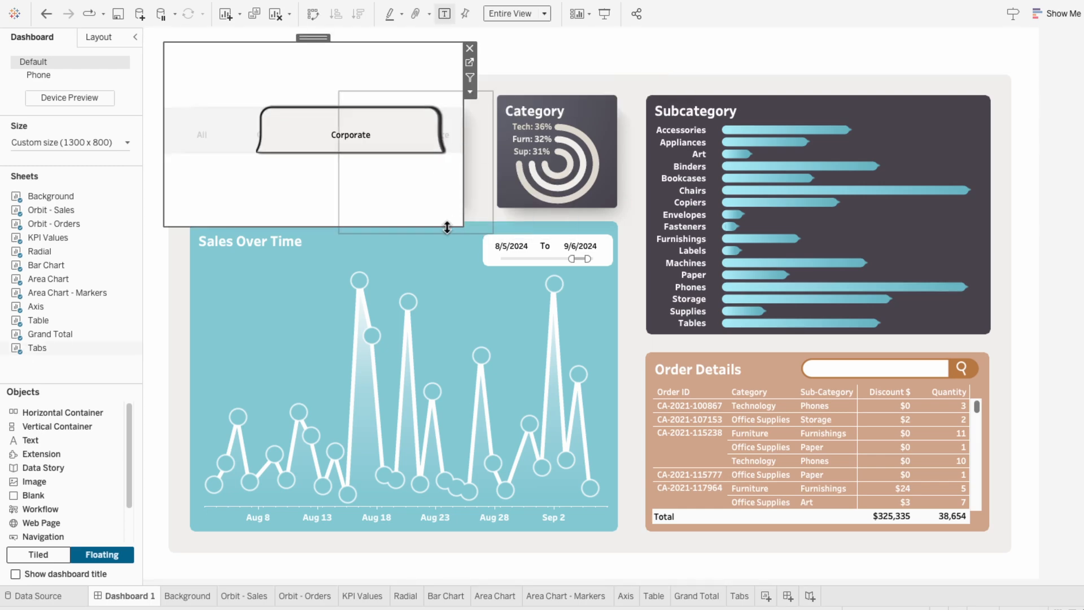
pyautogui.moveTo(463, 226); pyautogui.dragTo(1016, 77)
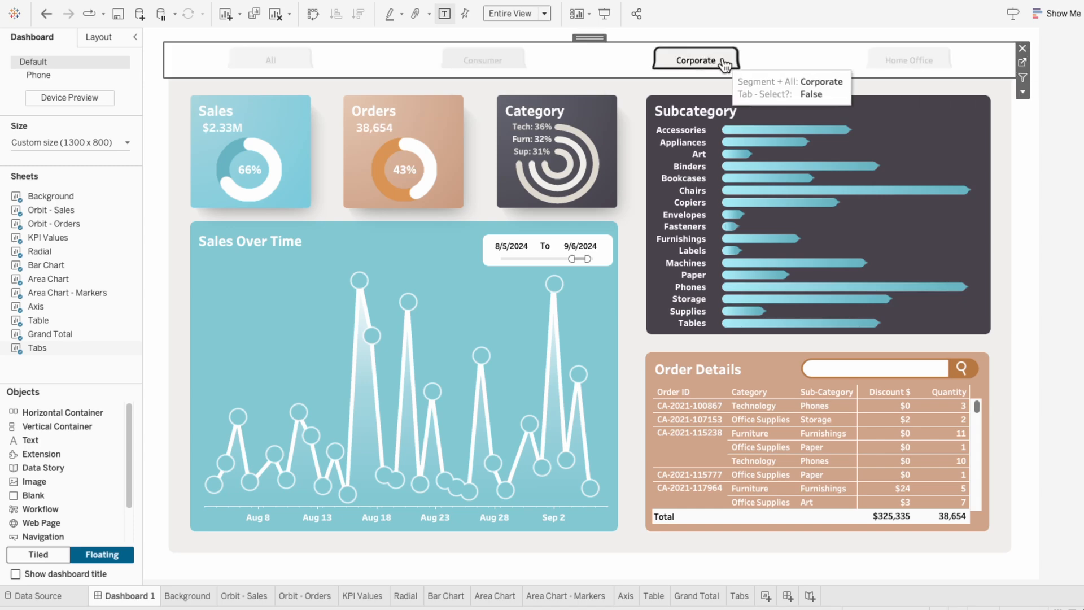
pyautogui.click(730, 66)
pyautogui.click(1061, 170)
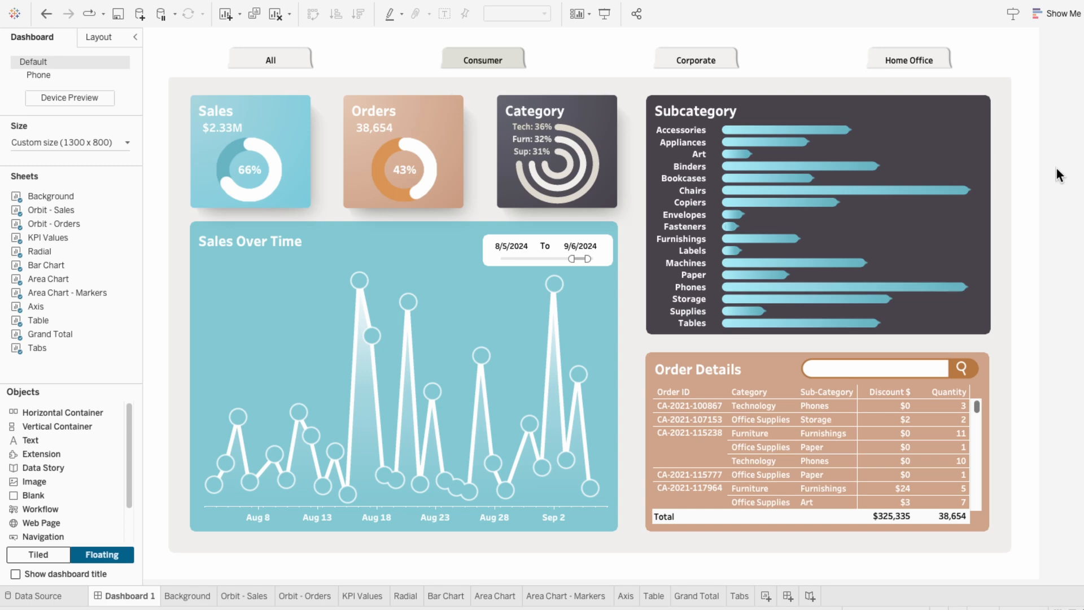
pyautogui.click(782, 73)
pyautogui.moveTo(604, 35); pyautogui.dragTo(598, 44)
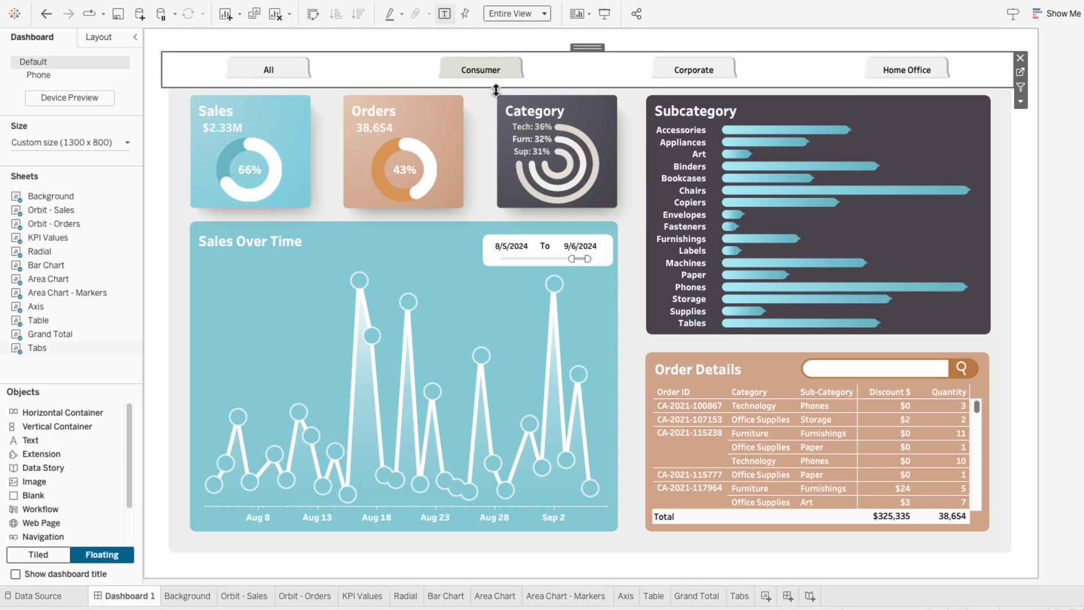
# Set the Tabs sheet's worksheet shading to None so the background shows through
pyautogui.rightClick(404, 67)
pyautogui.click(419, 117)
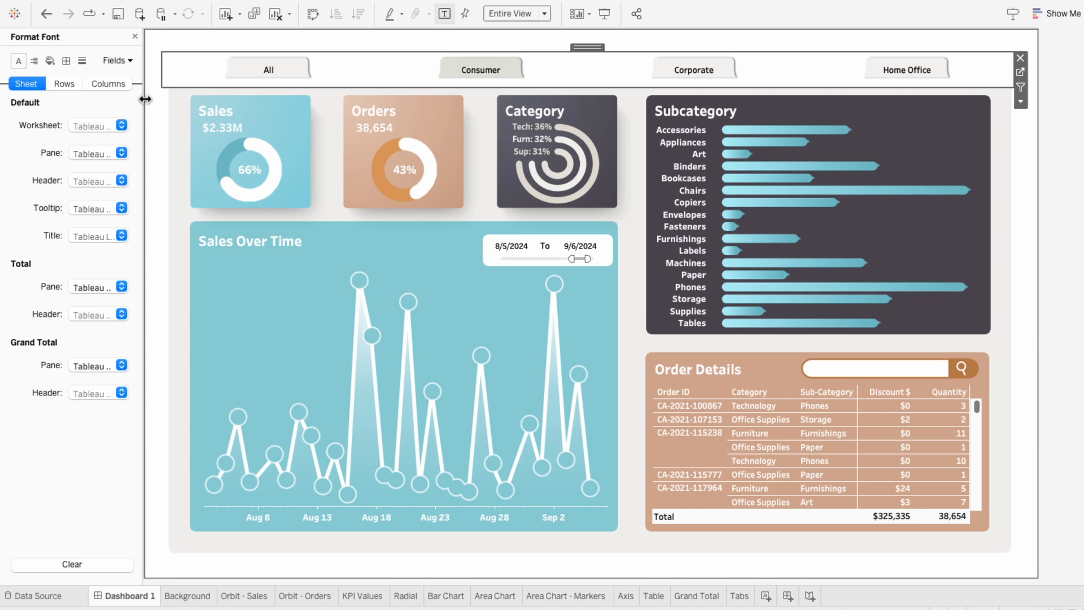
pyautogui.click(49, 60)
pyautogui.click(88, 125)
pyautogui.click(84, 155)
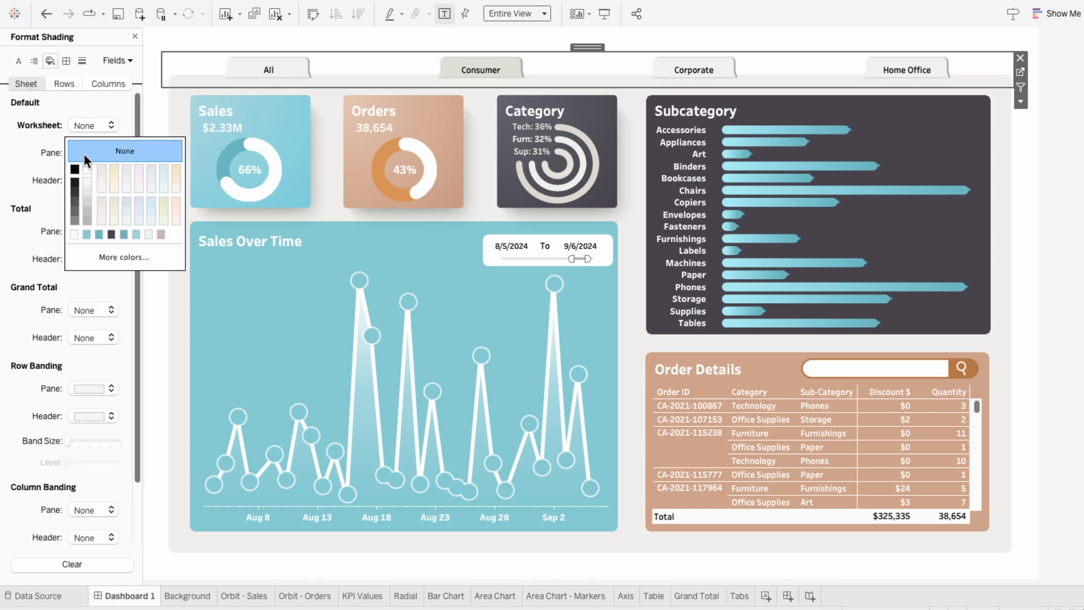
# Raise and narrow the Tabs strip to end above the Subcategory card, and enlarge the tab shapes on the Tabs worksheet
pyautogui.moveTo(592, 46)
pyautogui.mouseDown()
pyautogui.moveTo(610, 37)
pyautogui.moveTo(597, 33)
pyautogui.mouseUp()
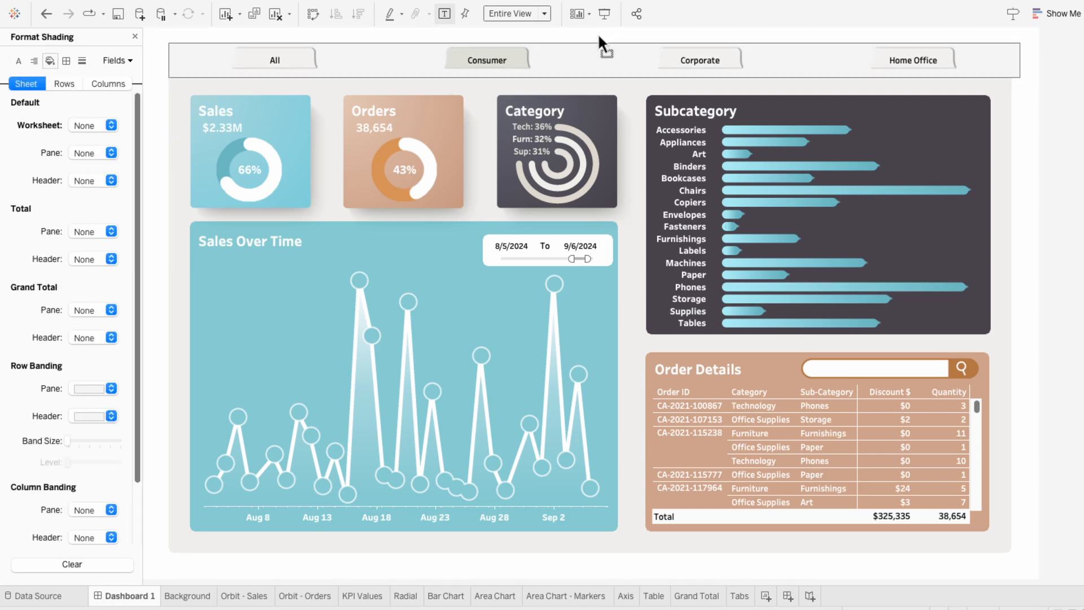
pyautogui.moveTo(1018, 66); pyautogui.dragTo(791, 69)
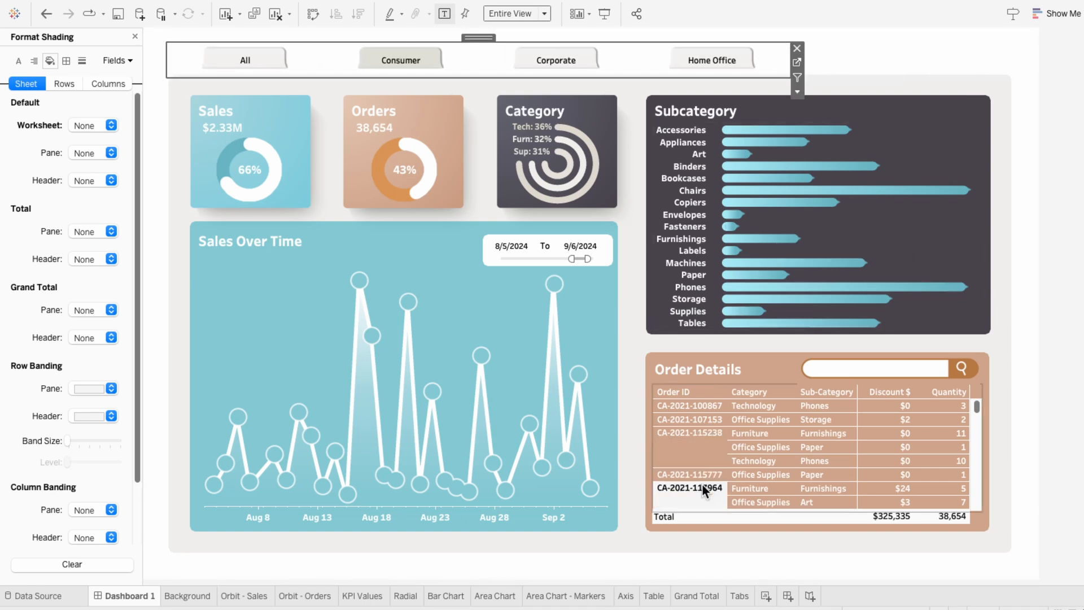
pyautogui.click(739, 597)
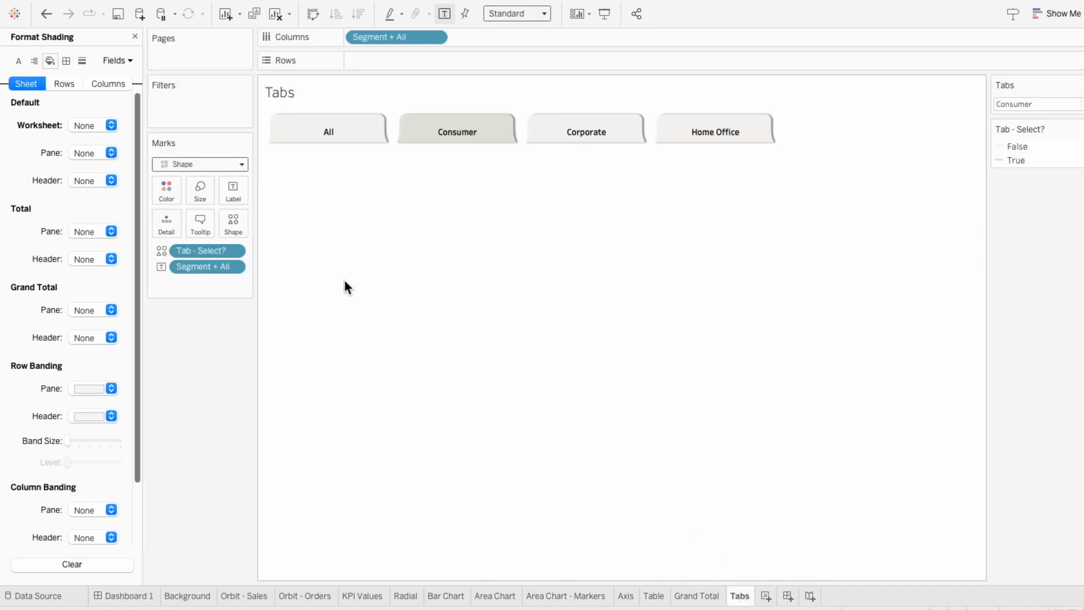
pyautogui.click(201, 189)
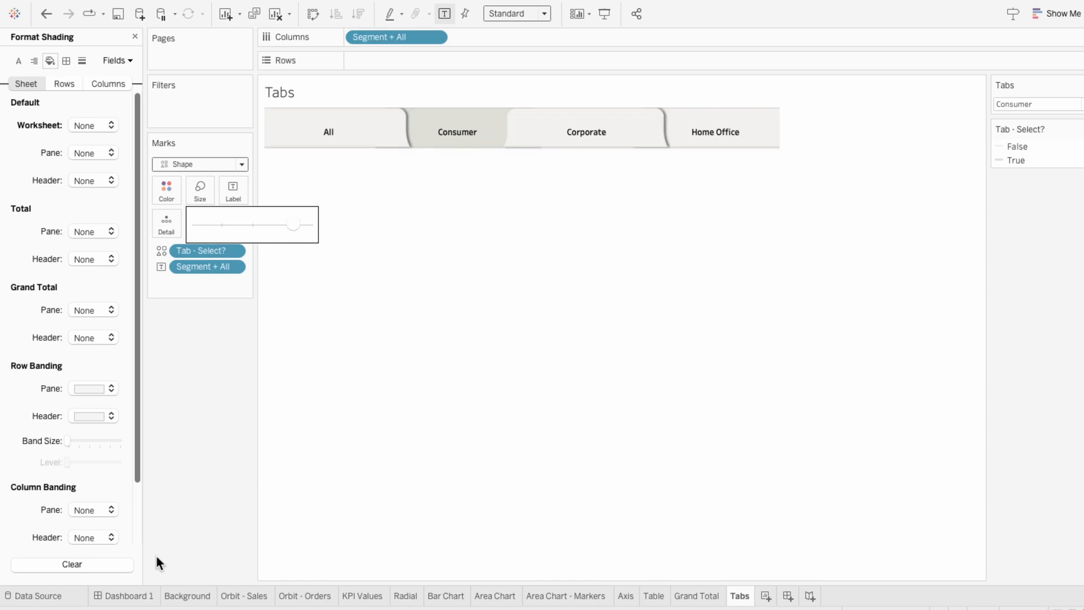
pyautogui.click(148, 596)
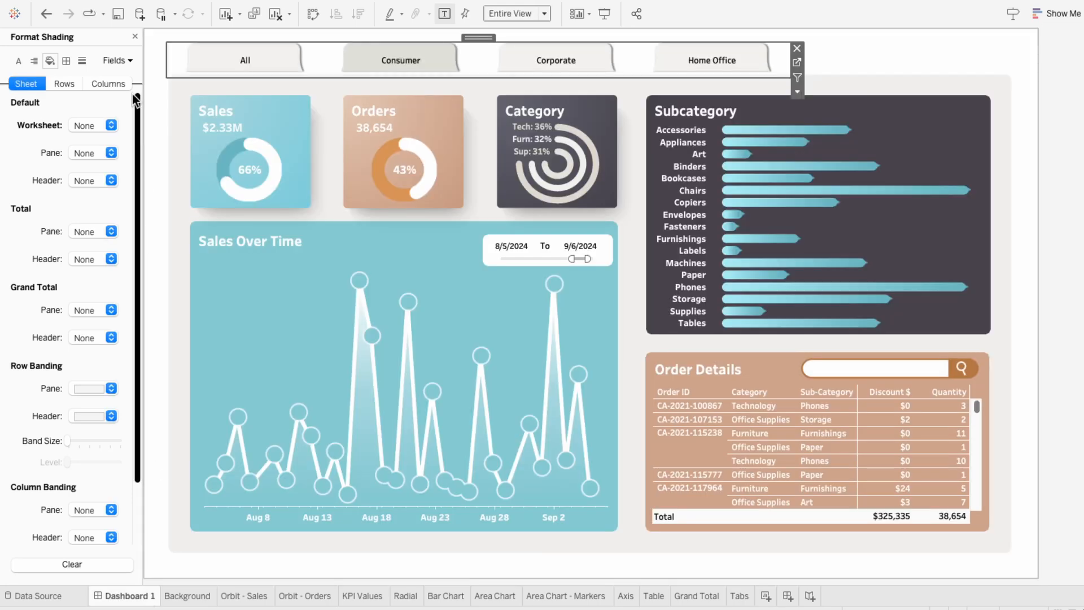
# Close the shading formatting and shift the Tabs strip so the All tab aligns with the Sales card side of the background
pyautogui.click(134, 35)
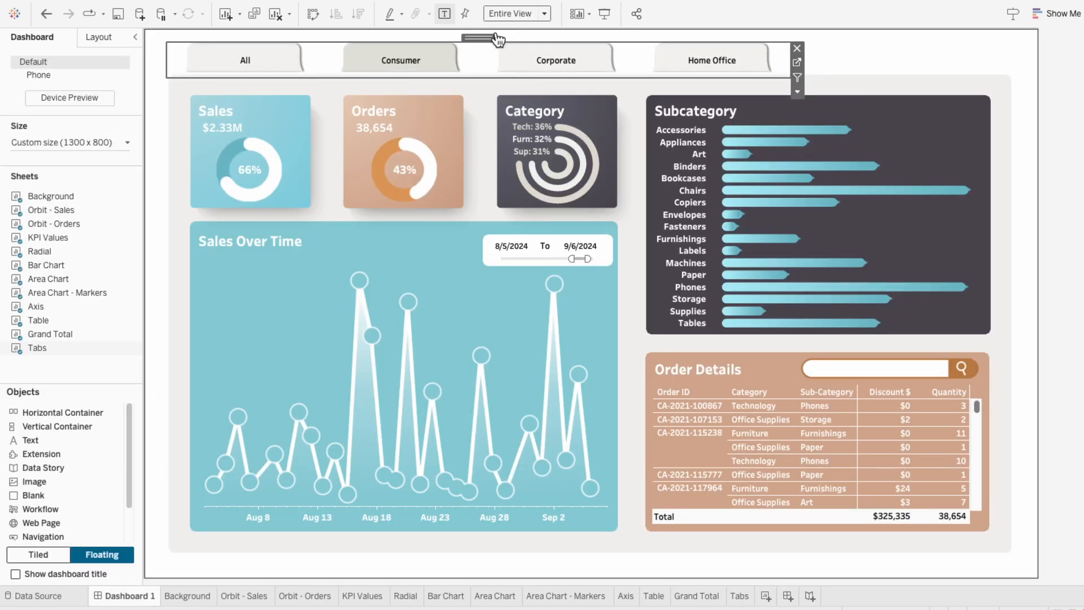
pyautogui.moveTo(490, 35); pyautogui.dragTo(477, 39)
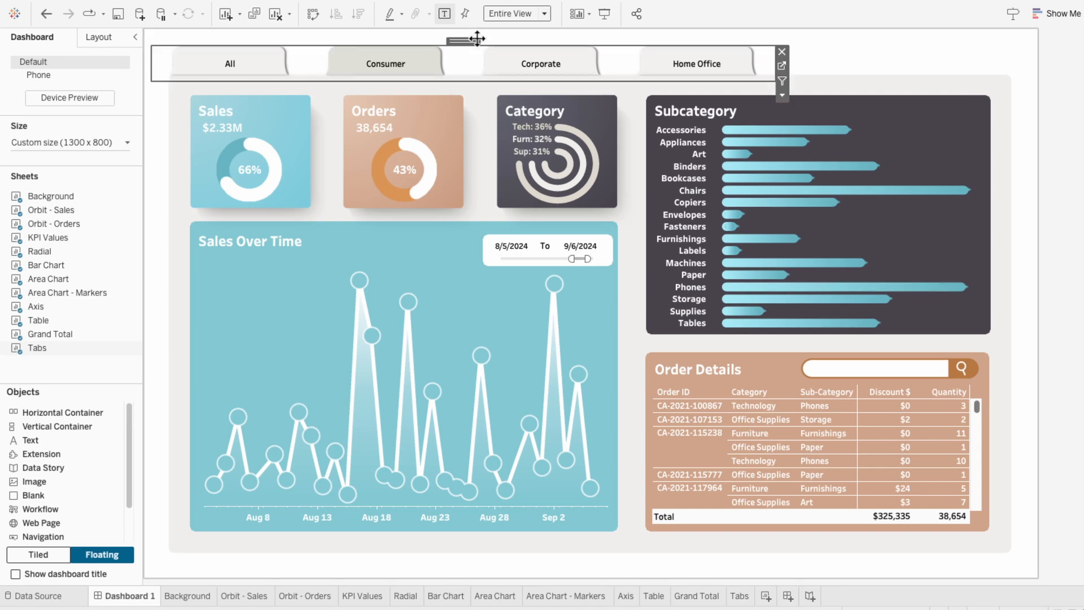
pyautogui.click(1061, 198)
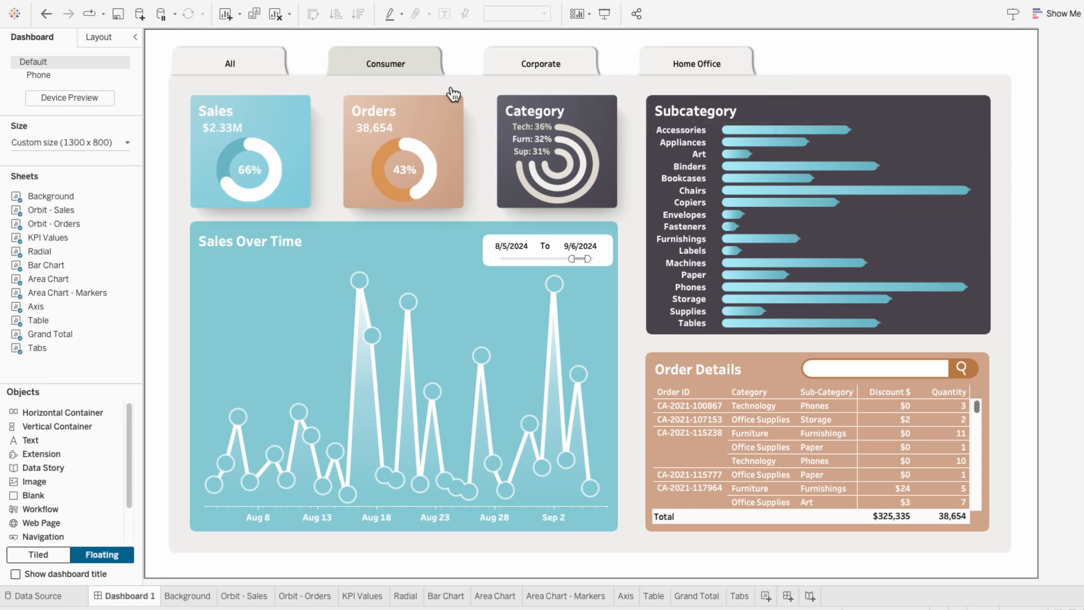
# Add a Change Parameter dashboard action named Tabs that runs on Select, with only the Tabs sheet of Dashboard 1 as source
pyautogui.moveTo(305, 7)
pyautogui.click(220, 8)
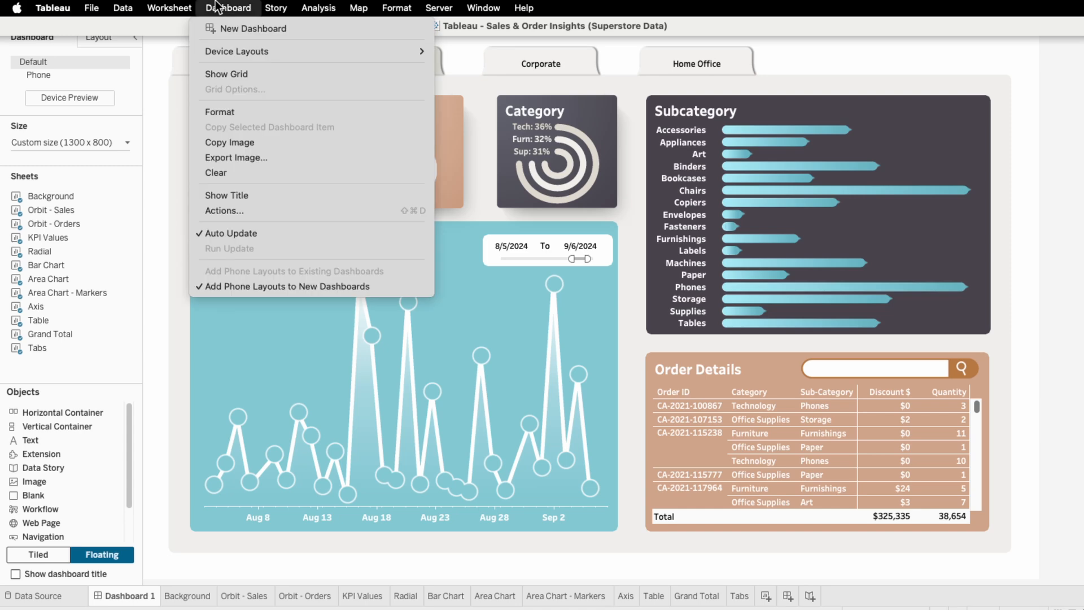
pyautogui.click(218, 211)
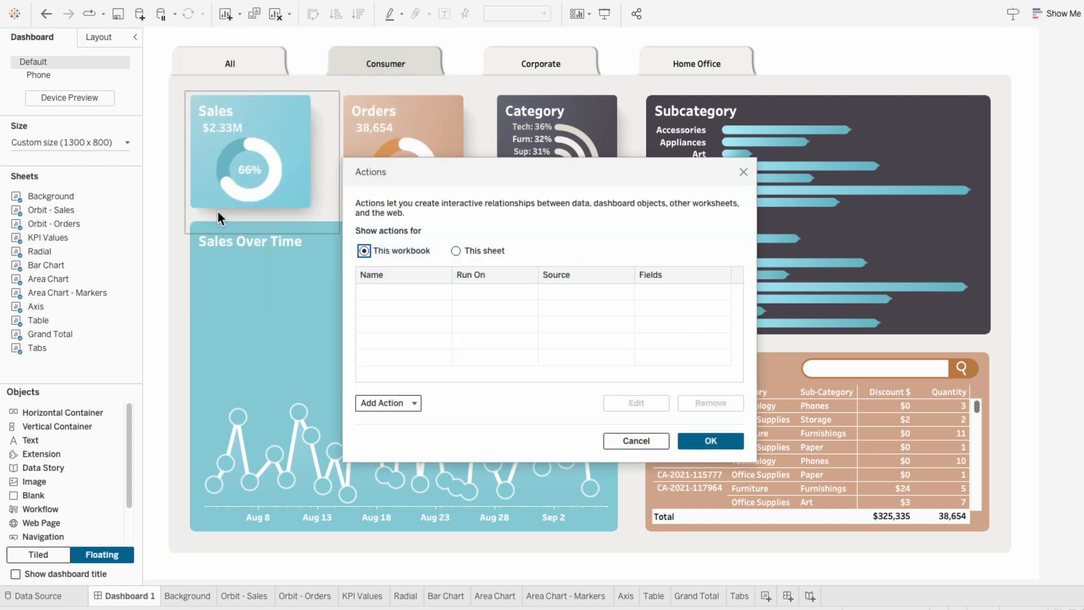
pyautogui.click(404, 401)
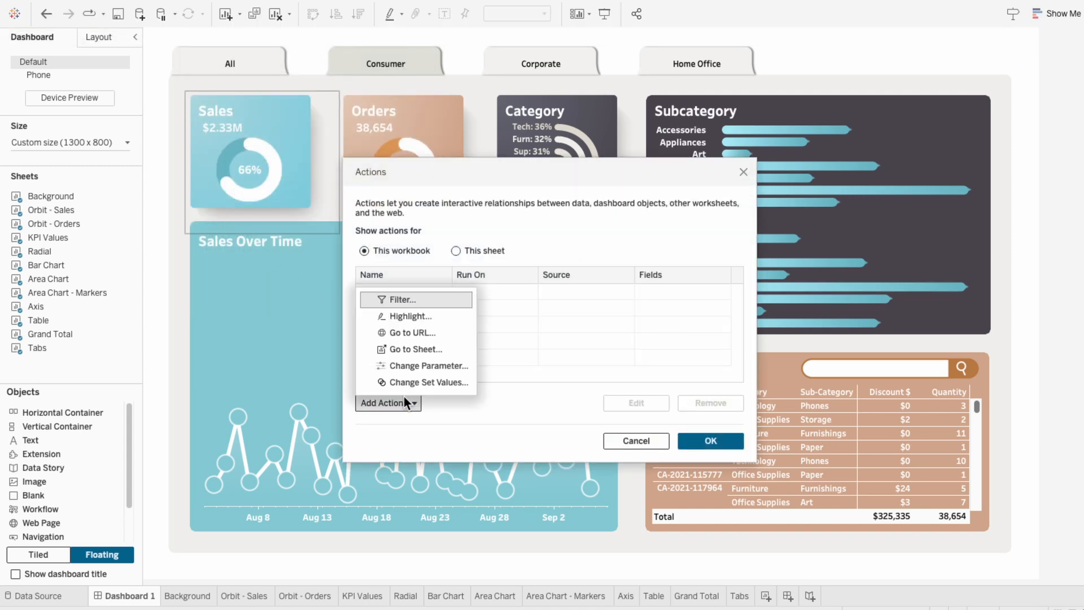
pyautogui.click(414, 366)
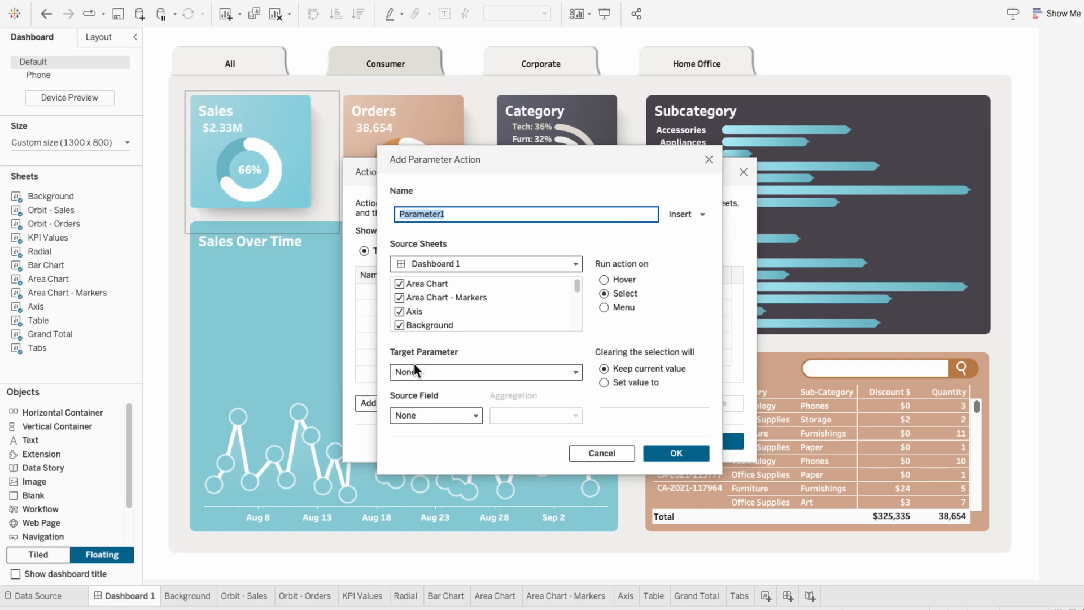
pyautogui.write('Tabs')
pyautogui.click(404, 283)
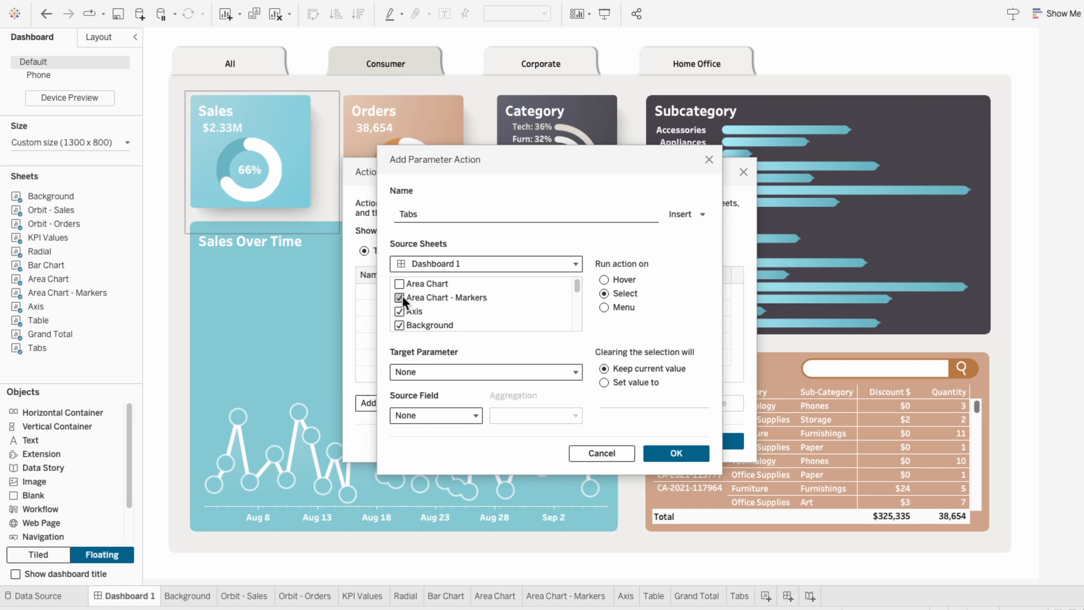
pyautogui.click(400, 297)
pyautogui.scroll(-1, 401, 310)
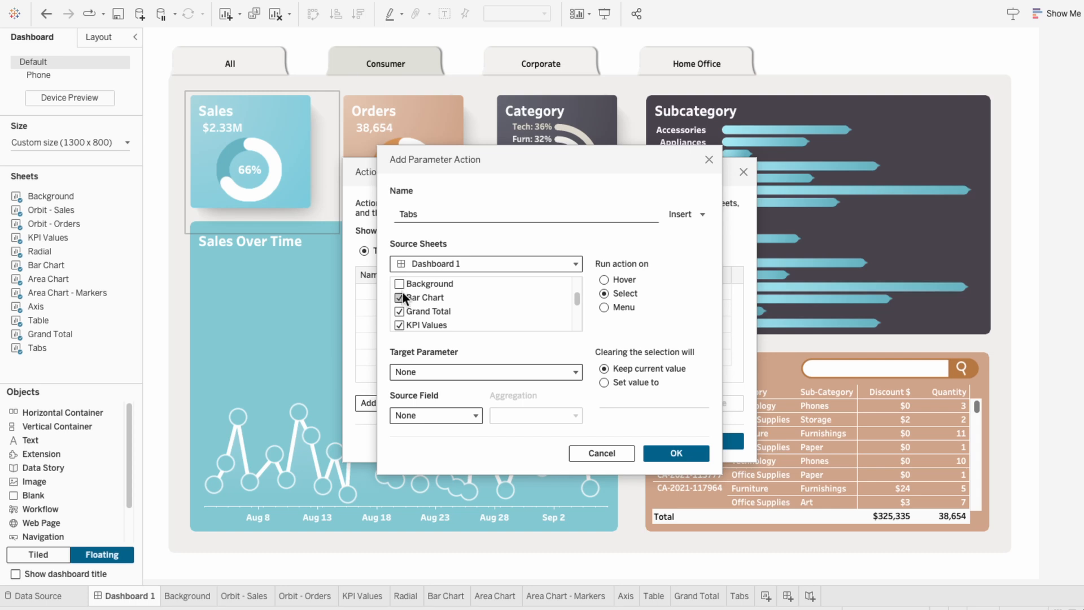
pyautogui.scroll(-2, 402, 323)
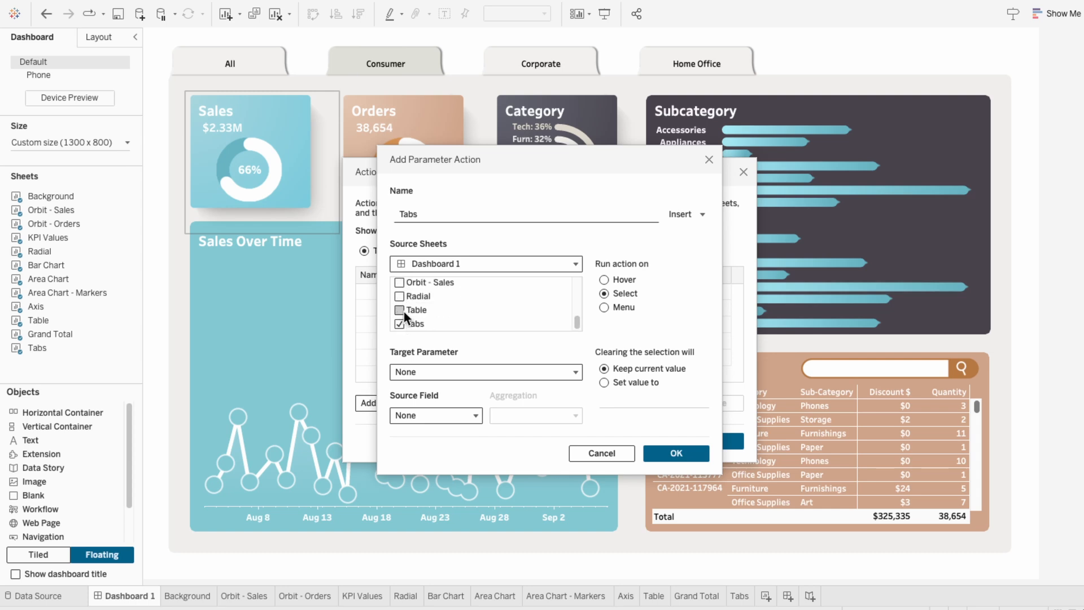
# Set the action's target parameter to Tabs and its source field to Segment + All, and save the action
pyautogui.click(428, 374)
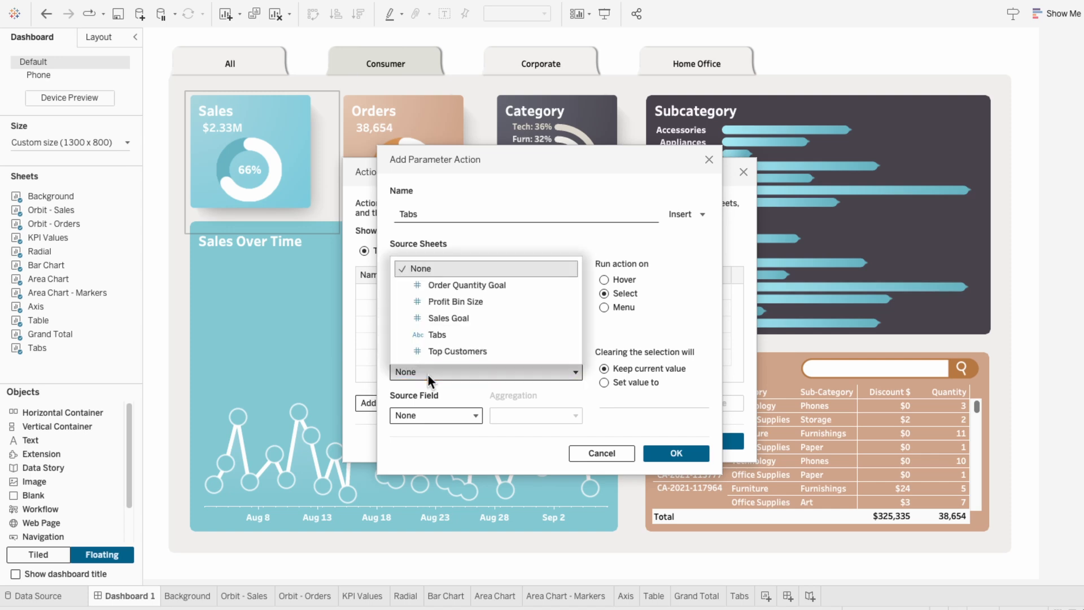
pyautogui.click(434, 334)
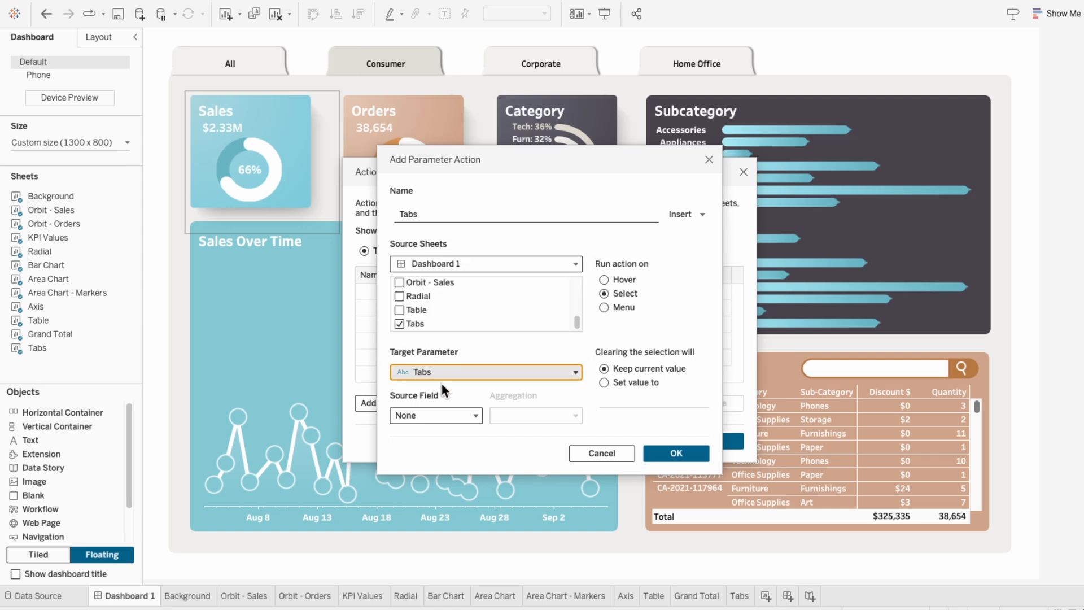
pyautogui.click(446, 421)
pyautogui.click(465, 452)
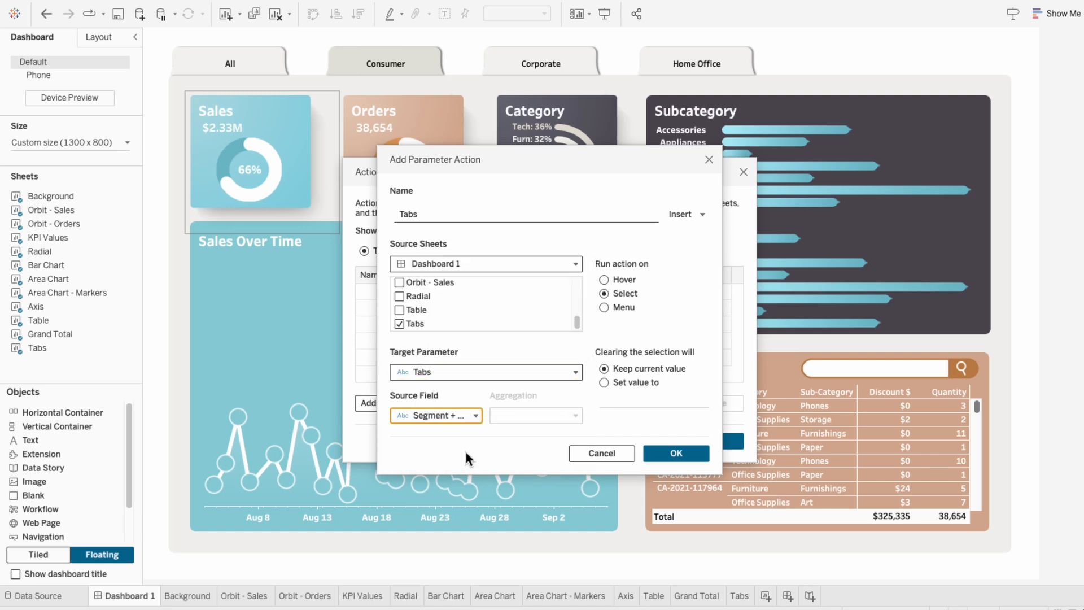
pyautogui.click(673, 451)
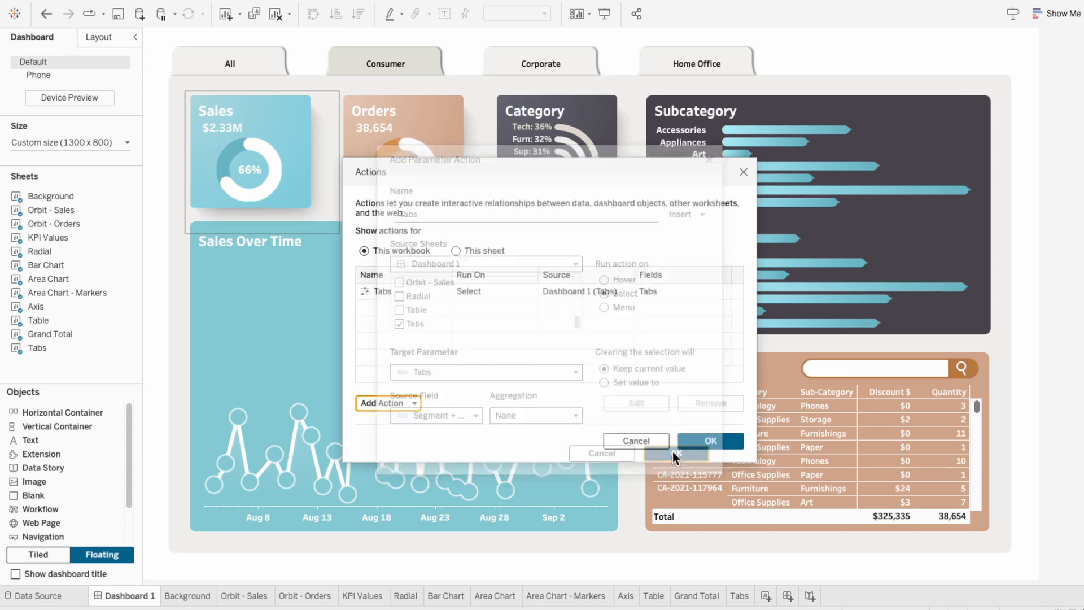
pyautogui.click(694, 444)
# Test the parameter action by selecting the different tabs in the dashboard's tab bar, ending on Corporate
pyautogui.click(562, 70)
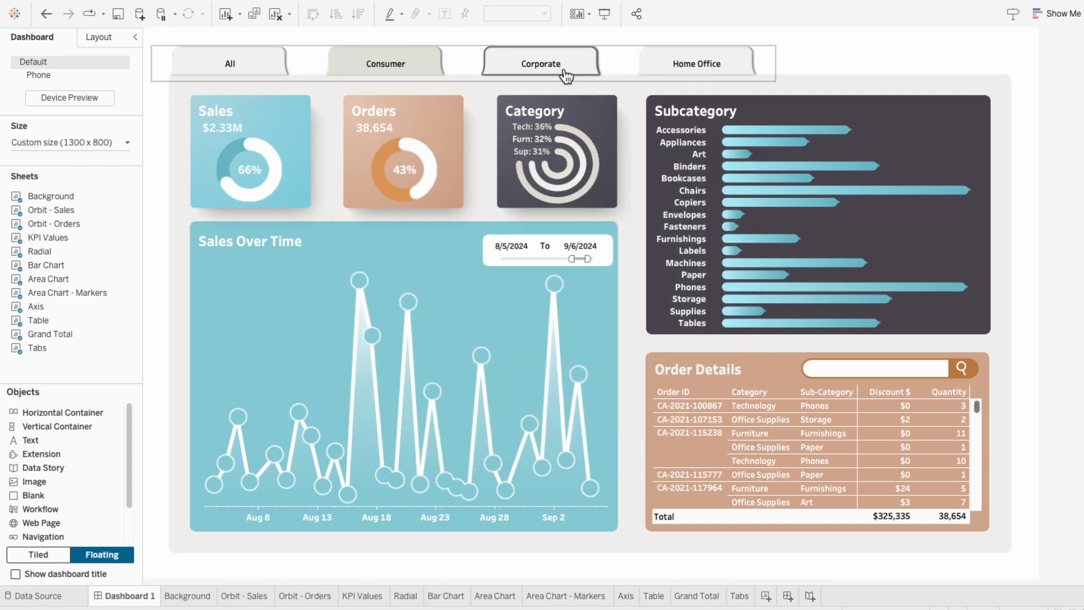
pyautogui.click(709, 65)
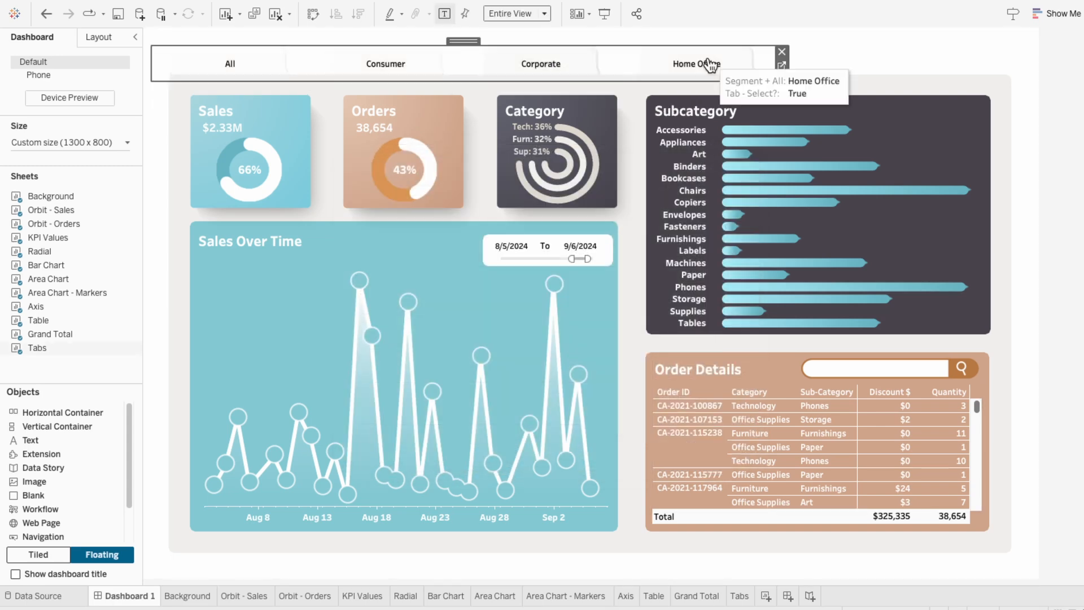
pyautogui.click(236, 61)
pyautogui.click(394, 63)
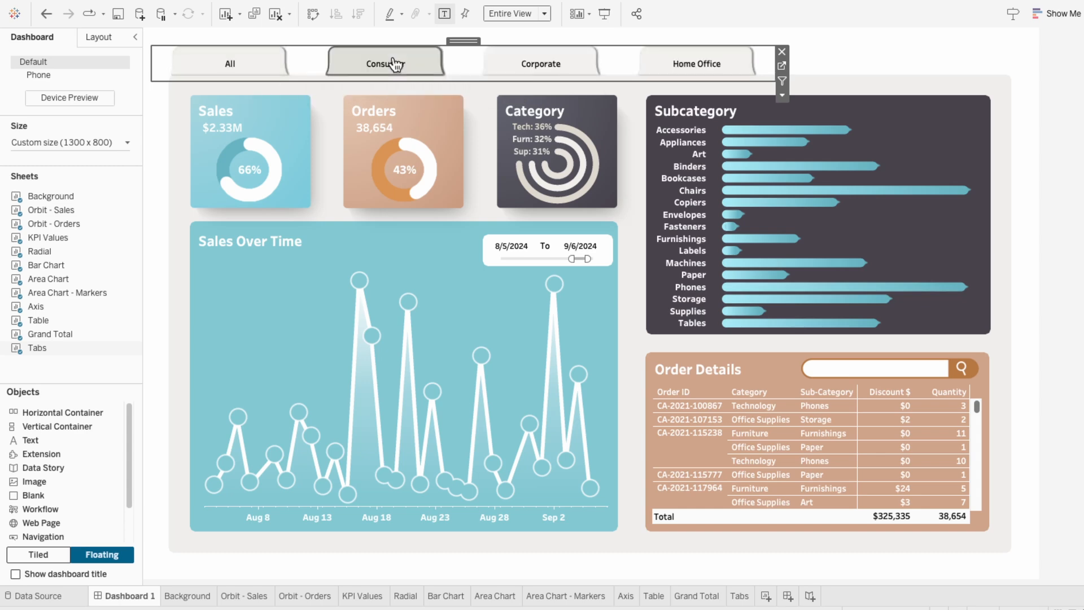
pyautogui.click(544, 66)
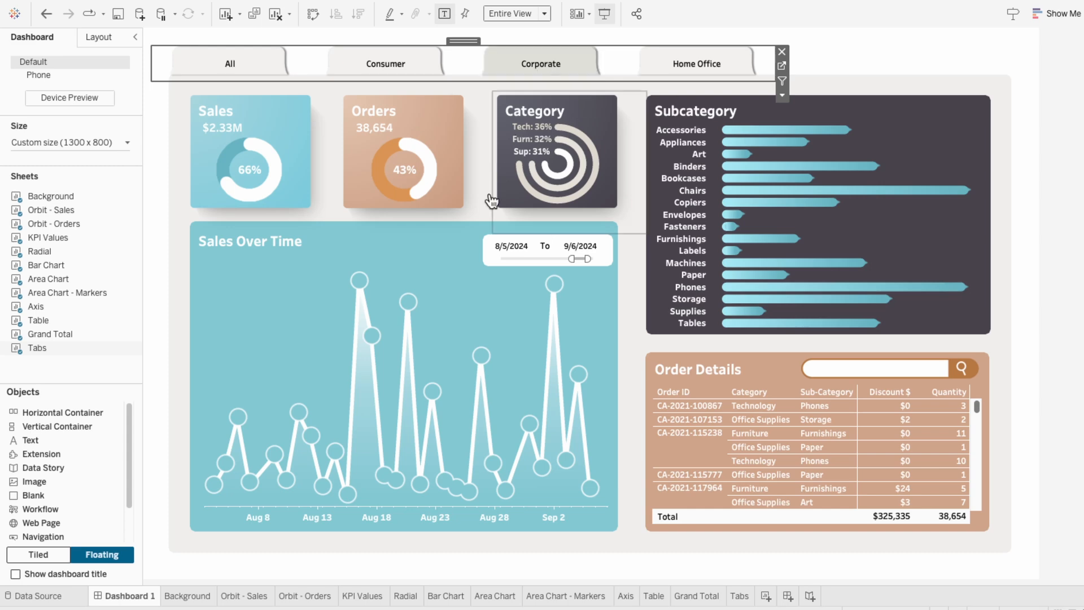
# Find the Segment + All field on the KPI Values sheet and add it as a filter
pyautogui.click(352, 598)
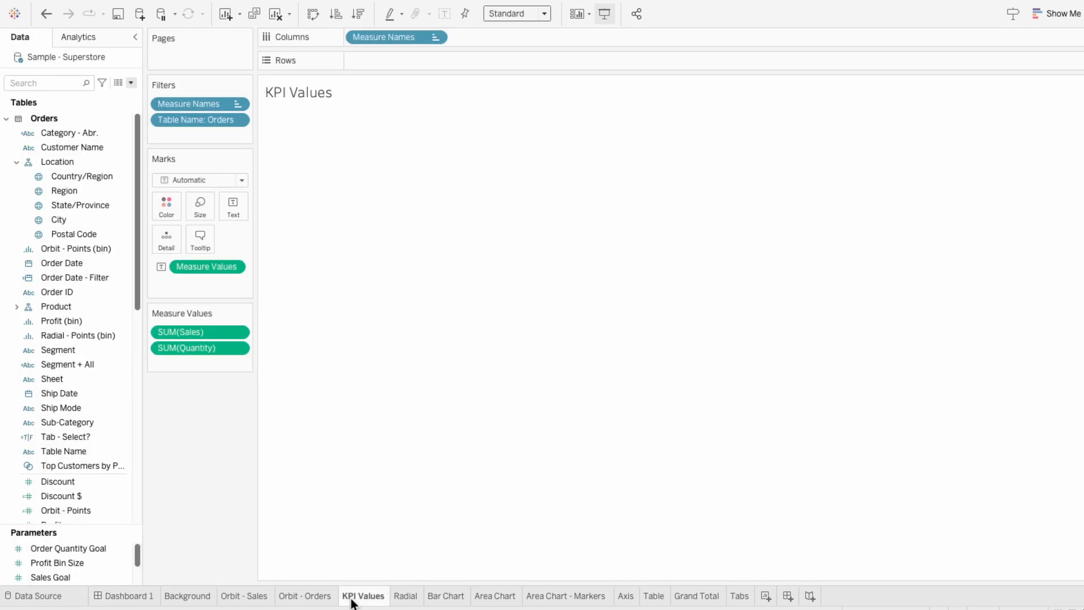
pyautogui.click(53, 85)
pyautogui.write('seg')
pyautogui.moveTo(70, 147); pyautogui.dragTo(166, 139)
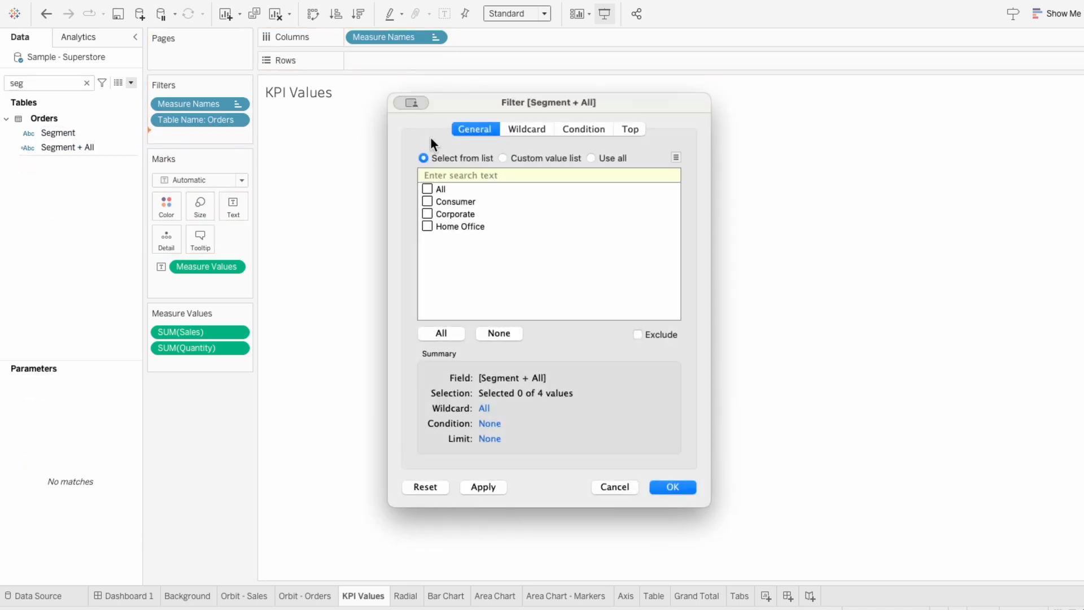
# Set the filter's condition to the formula [Segment + All] = [Tabs], and remove the Table Name: Orders filter from KPI Values
pyautogui.click(567, 131)
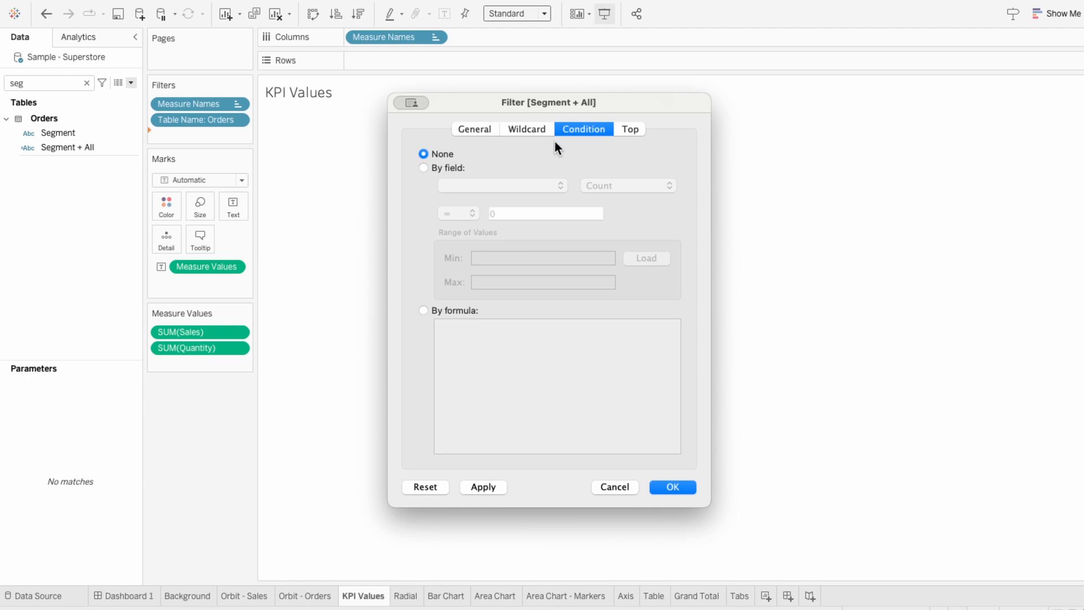
pyautogui.click(459, 312)
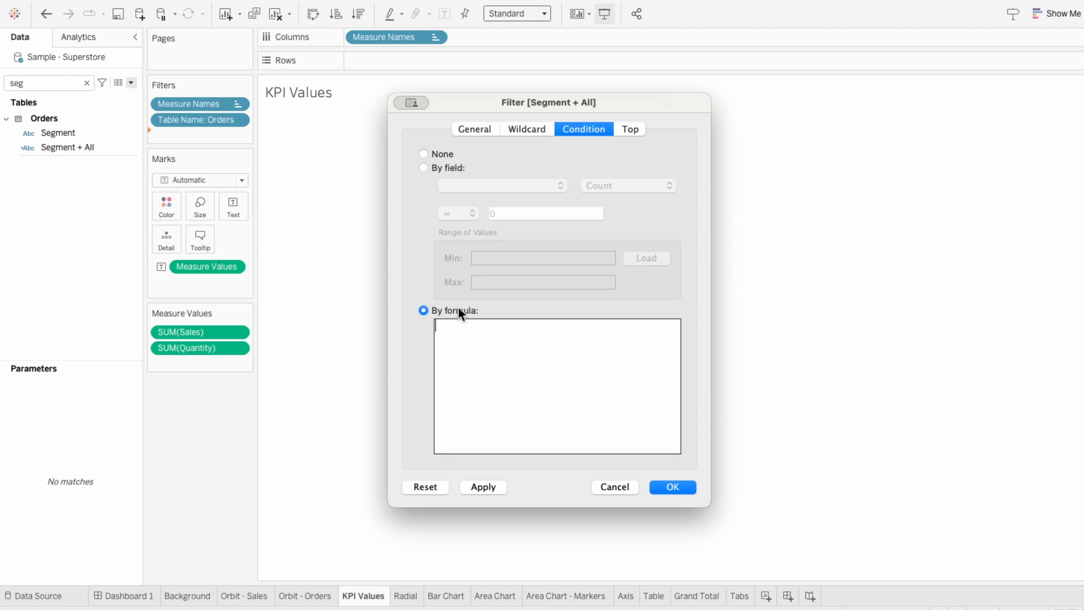
pyautogui.write('seg')
pyautogui.press('Down')
pyautogui.press('Return')
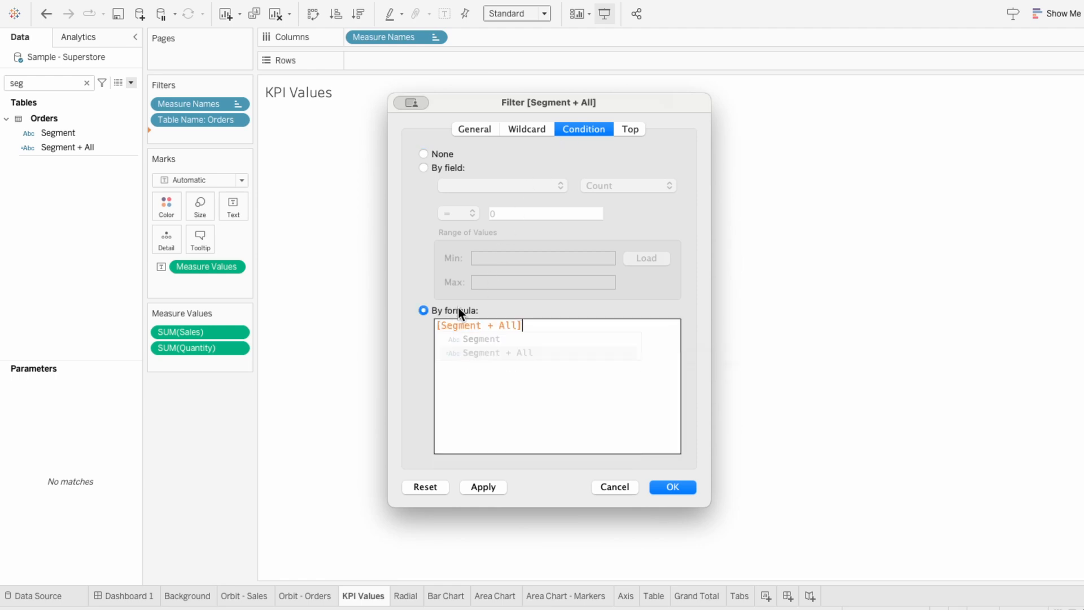
pyautogui.write('= tabs')
pyautogui.press('Return')
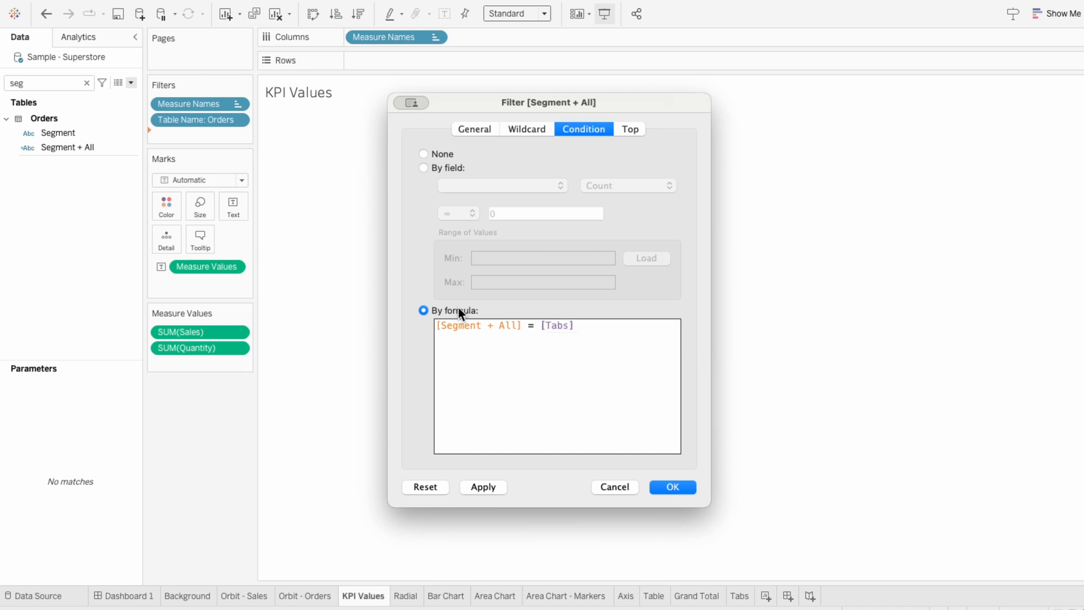
pyautogui.click(678, 487)
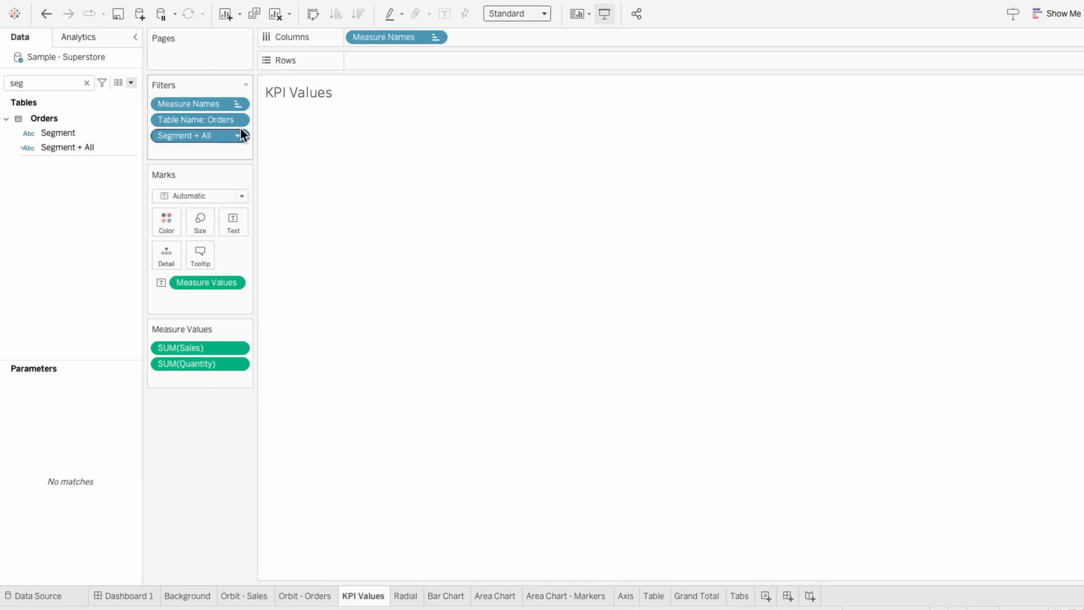
pyautogui.press('Delete')
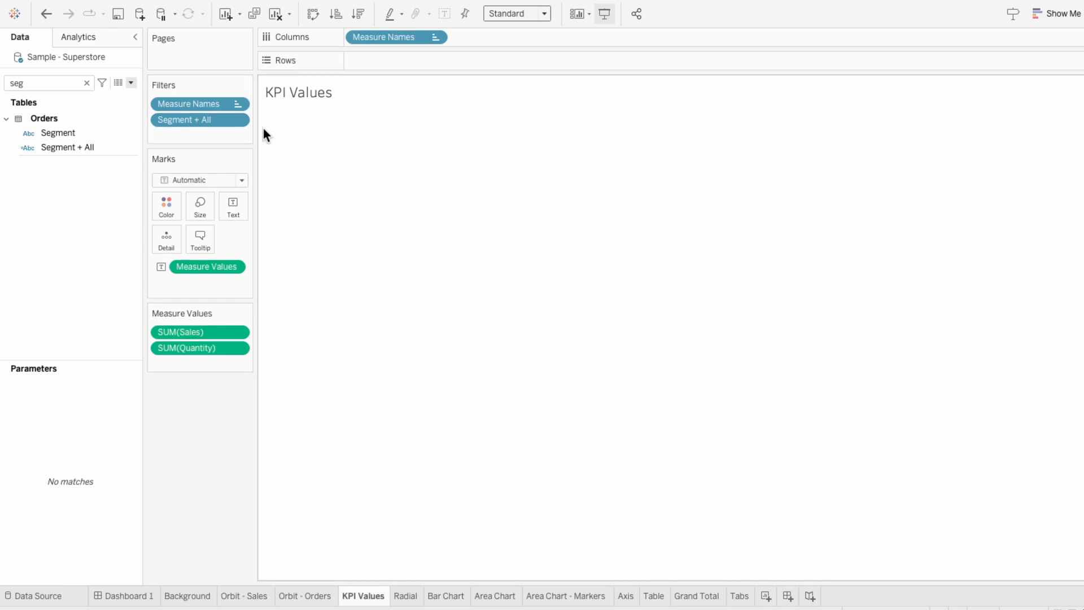
# Test the KPI values on Dashboard 1 by selecting the Consumer, Corporate and All tabs in the tab bar
pyautogui.click(128, 595)
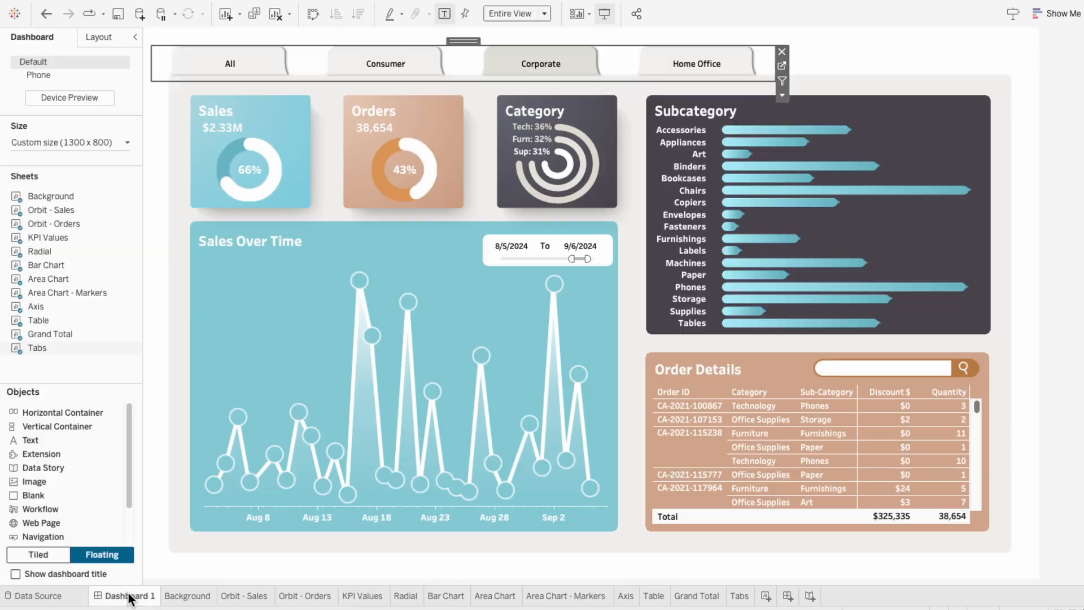
pyautogui.click(397, 63)
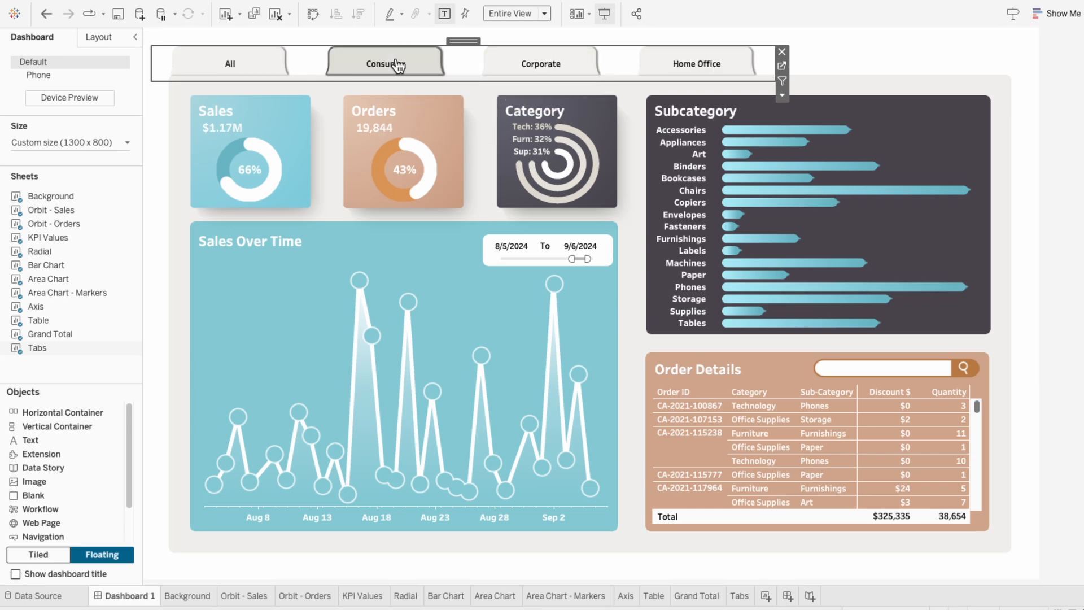
pyautogui.click(510, 54)
pyautogui.click(227, 66)
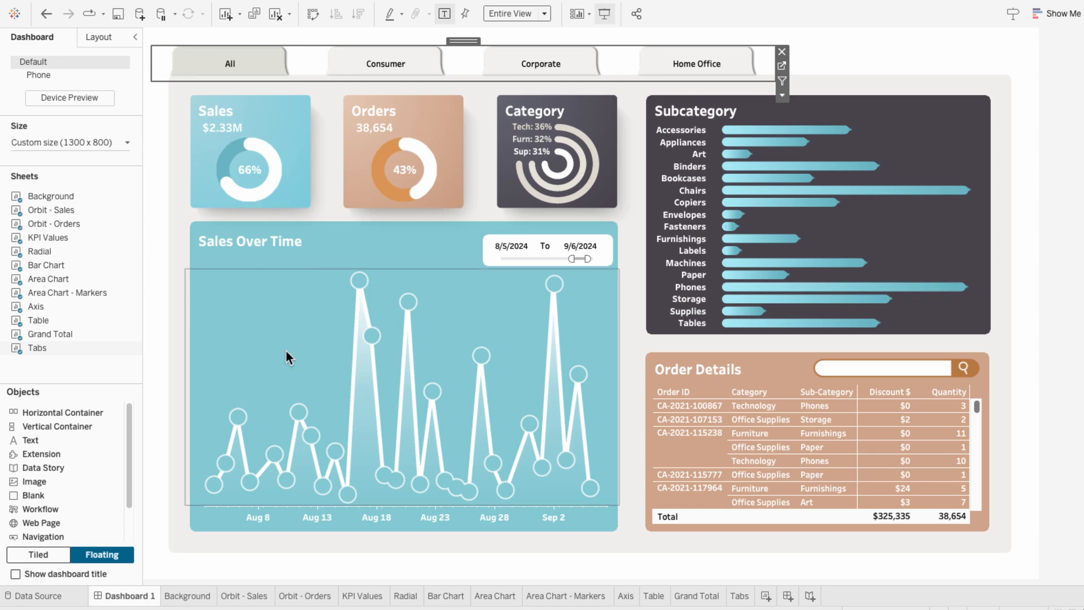
# Apply the KPI Values sheet's Segment + All filter to Bar Chart, Area Chart, Area Chart - Markers, Axis, Table and Grand Total
pyautogui.click(350, 597)
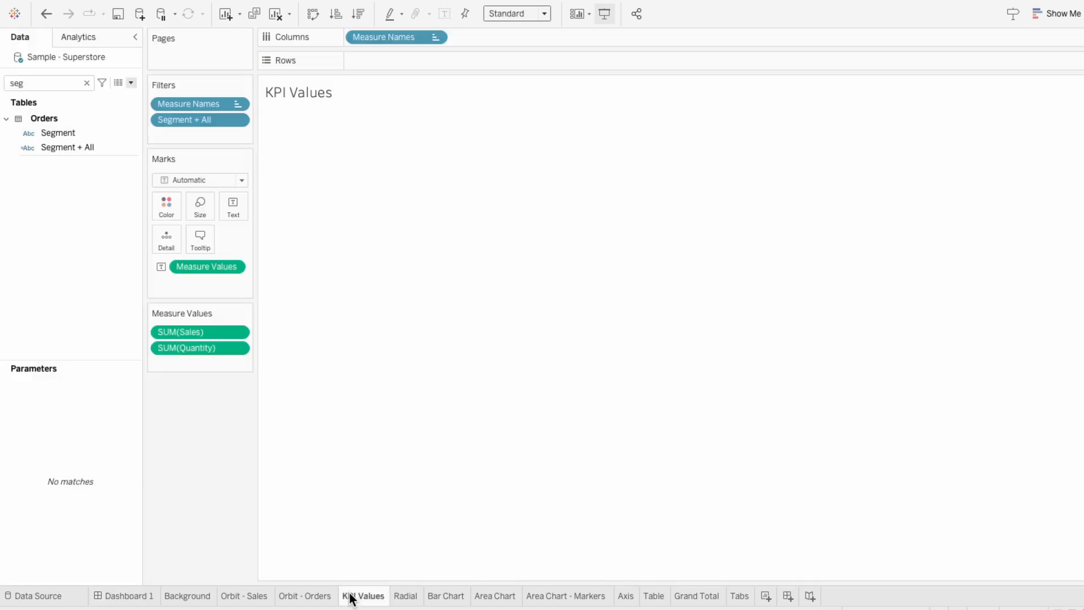
pyautogui.rightClick(172, 116)
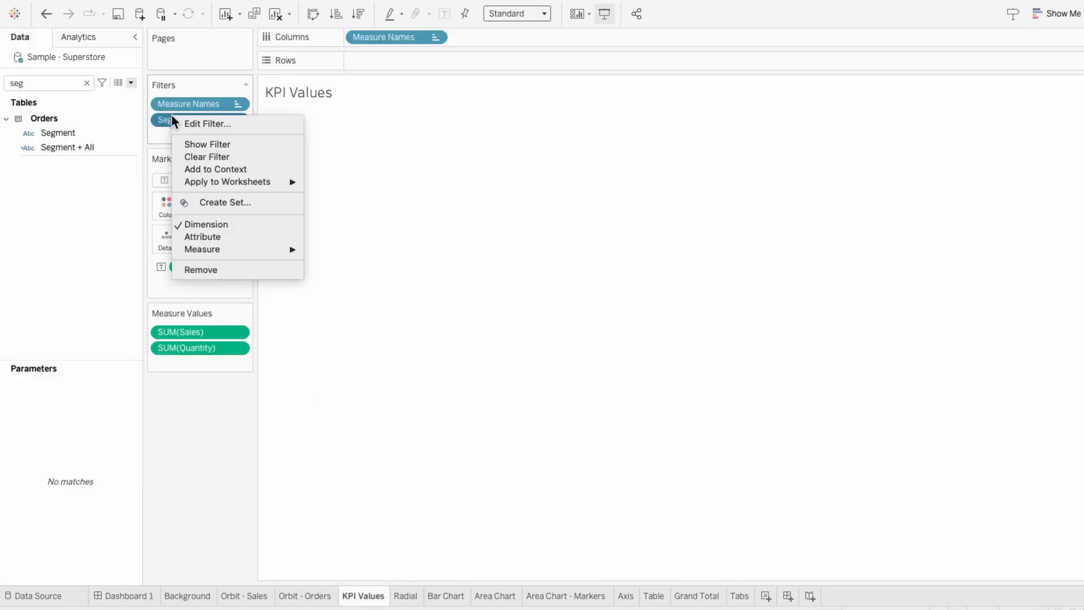
pyautogui.moveTo(209, 182)
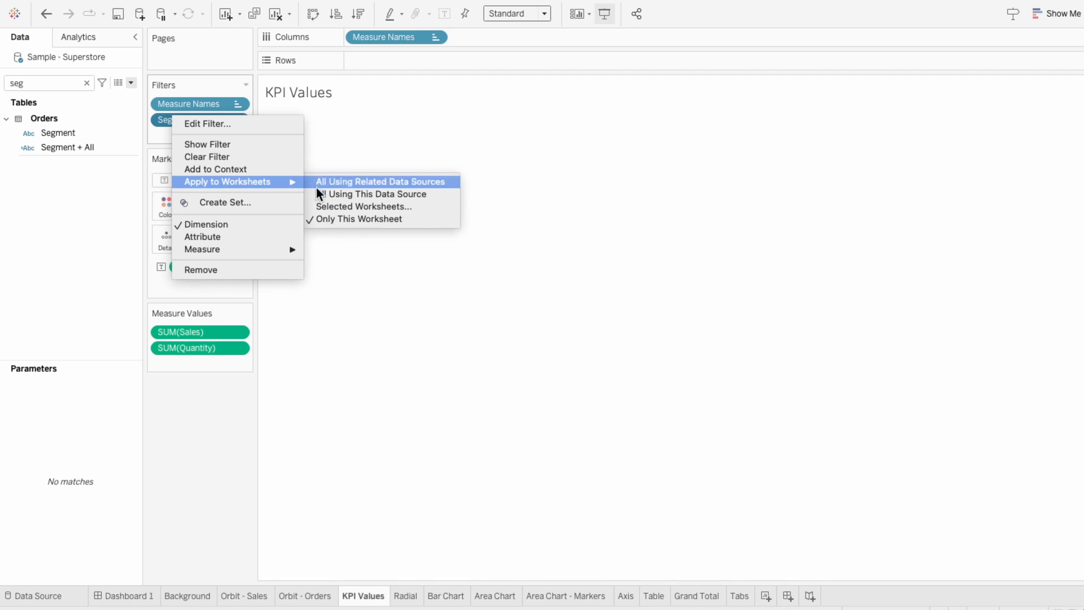
pyautogui.click(322, 207)
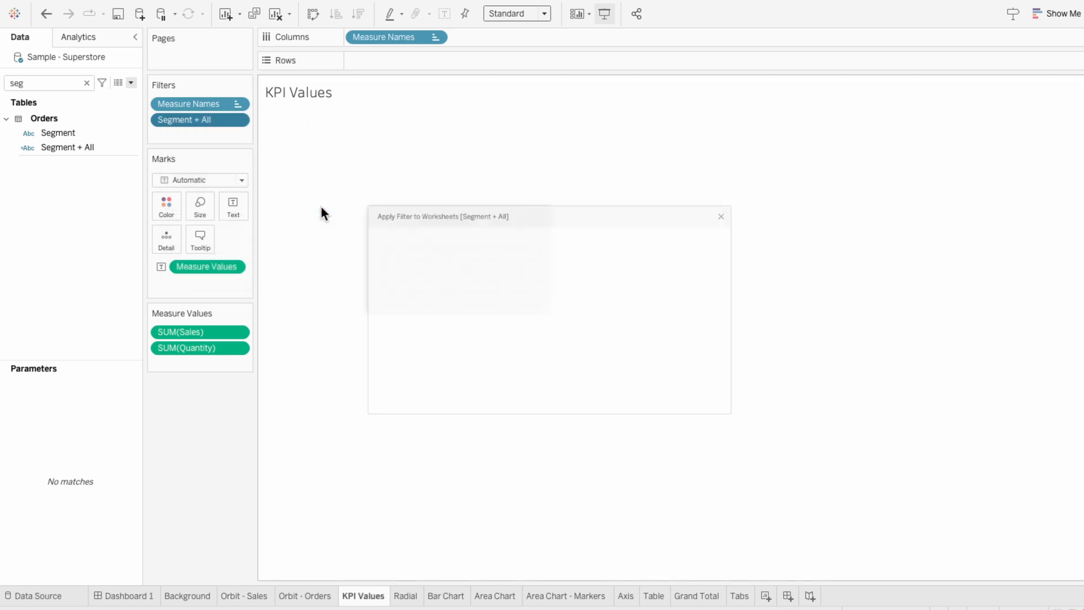
pyautogui.scroll(-2, 350, 317)
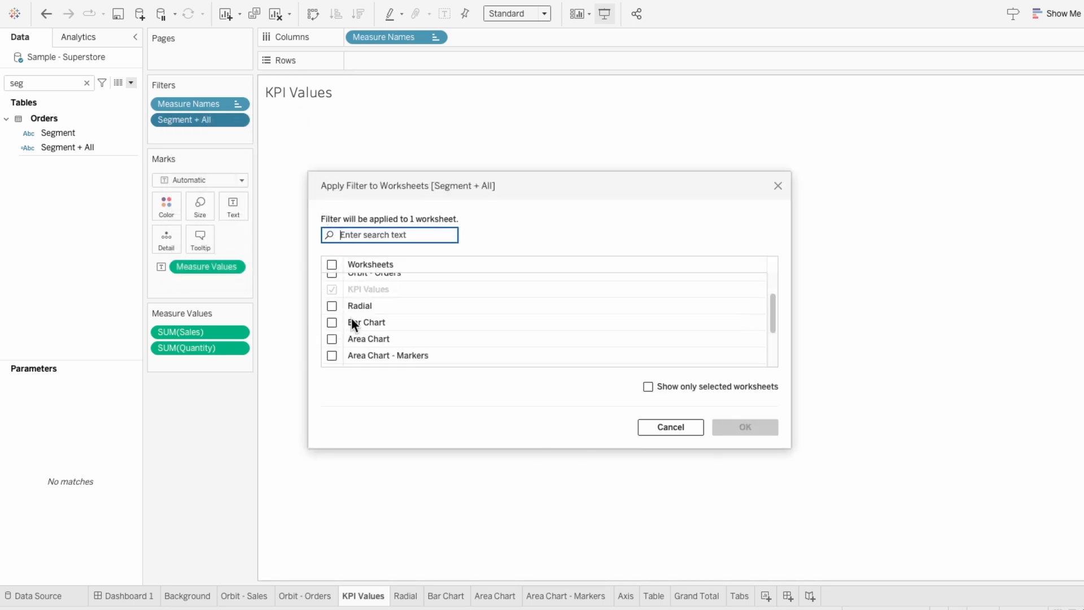
pyautogui.click(331, 320)
pyautogui.click(333, 338)
pyautogui.scroll(-2, 334, 338)
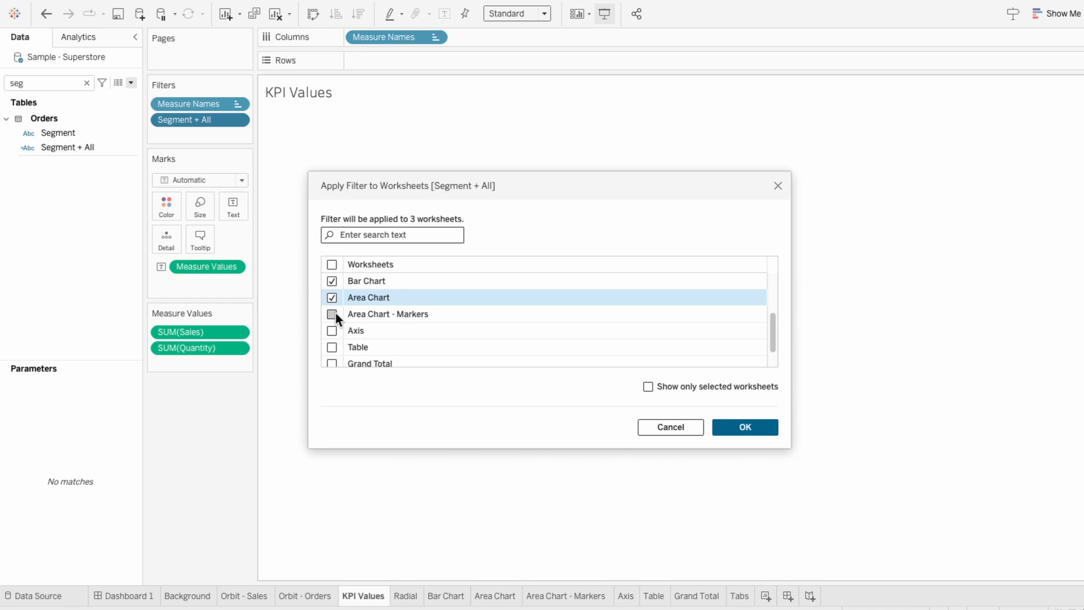
pyautogui.click(336, 312)
pyautogui.click(333, 332)
pyautogui.click(333, 346)
pyautogui.scroll(-1, 333, 348)
pyautogui.click(333, 339)
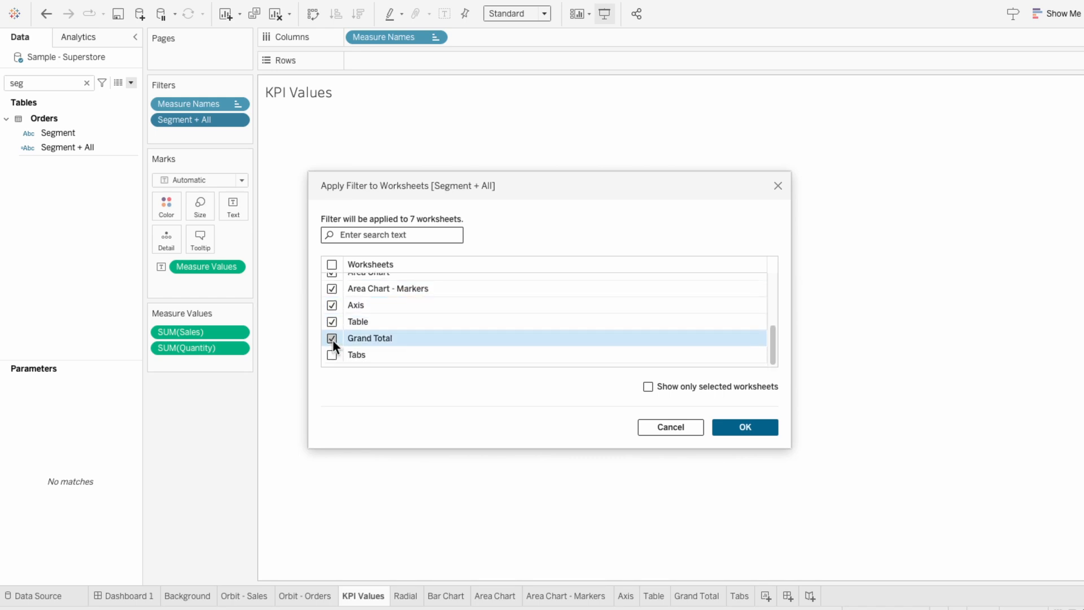
pyautogui.click(759, 424)
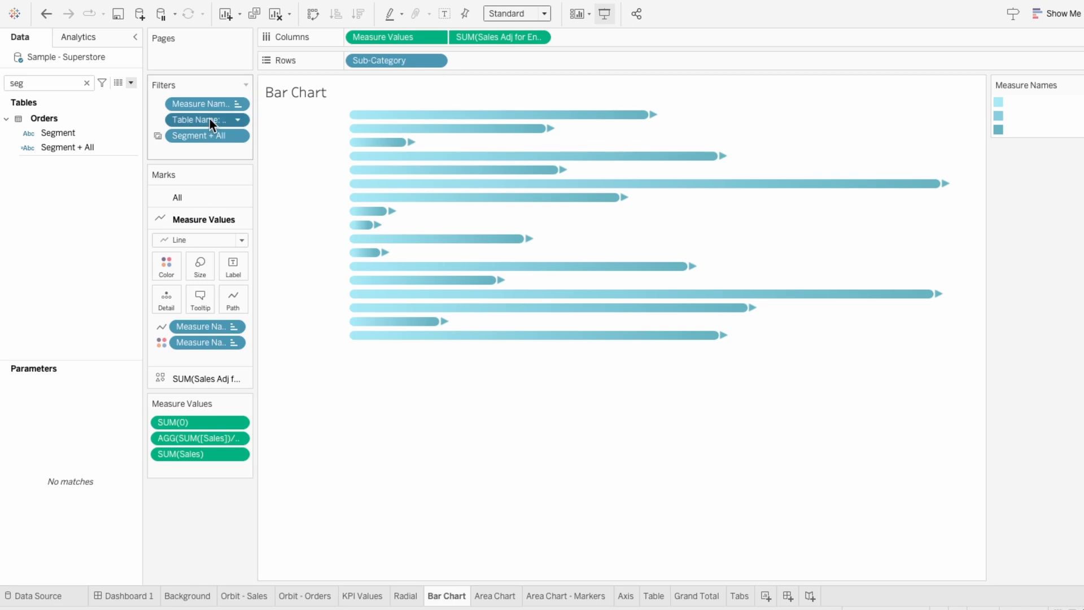
# Remove the Table Name filter from the Area Chart and Area Chart - Markers sheets
pyautogui.click(489, 597)
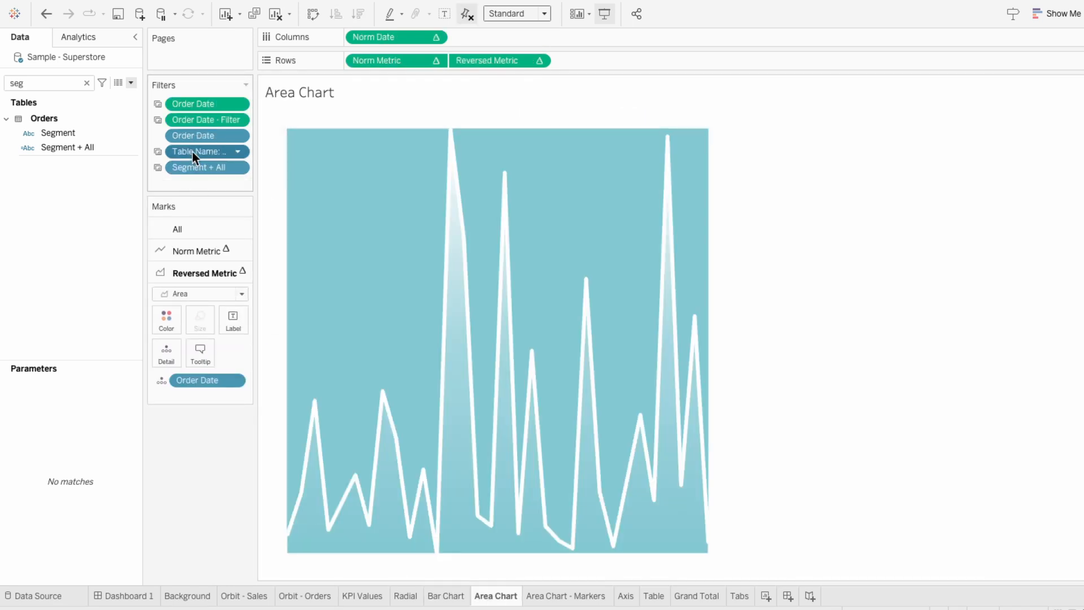
pyautogui.moveTo(192, 151); pyautogui.dragTo(304, 263)
pyautogui.click(555, 597)
pyautogui.click(201, 135)
pyautogui.press('Delete')
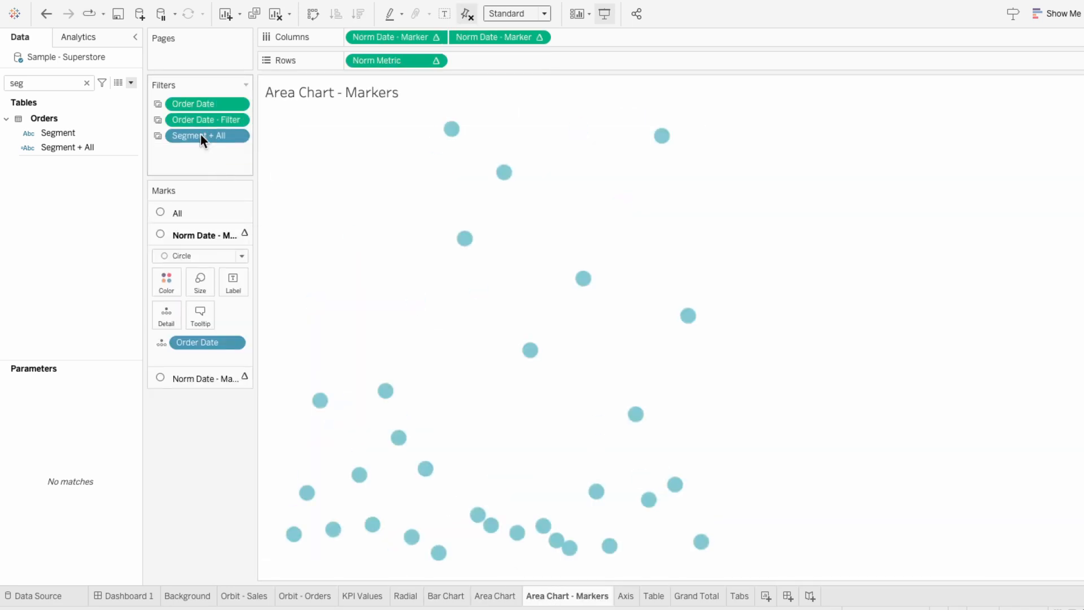
# Remove the Table Name filter from the Axis, Table and Grand Total sheets
pyautogui.click(636, 601)
pyautogui.click(201, 135)
pyautogui.press('Delete')
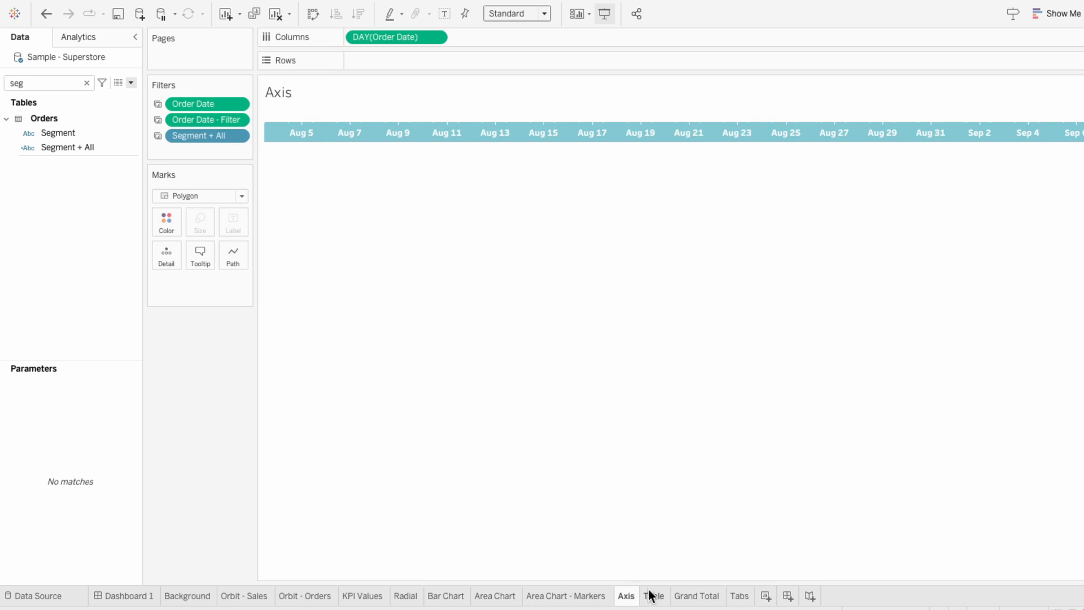
pyautogui.click(653, 596)
pyautogui.click(198, 123)
pyautogui.press('Delete')
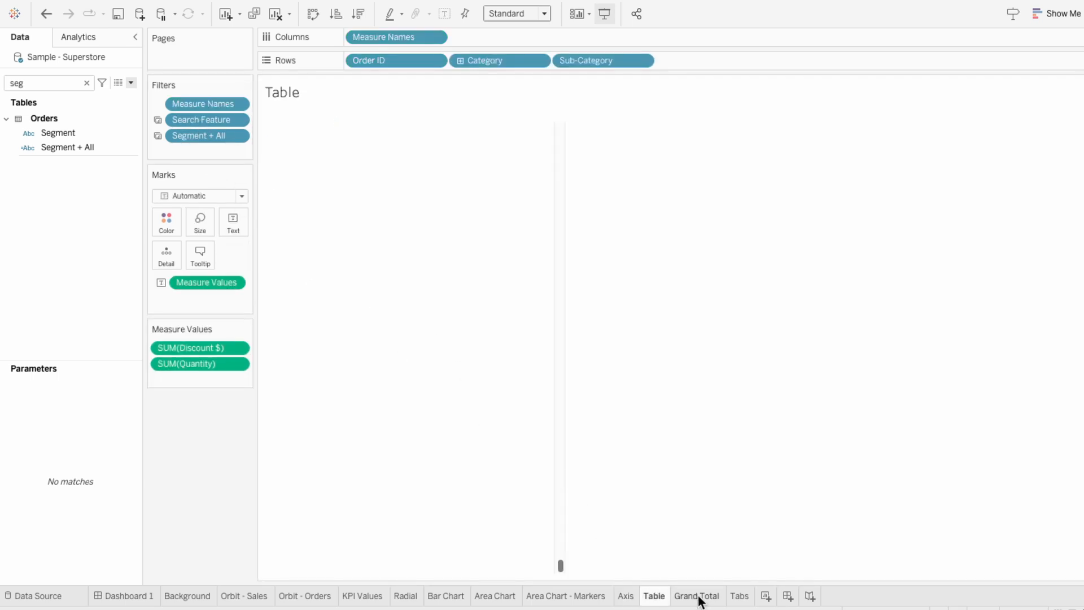
pyautogui.click(699, 598)
pyautogui.click(208, 122)
pyautogui.press('Delete')
# Check on Dashboard 1 how the charts and table respond to the Consumer and Corporate tabs
pyautogui.click(118, 596)
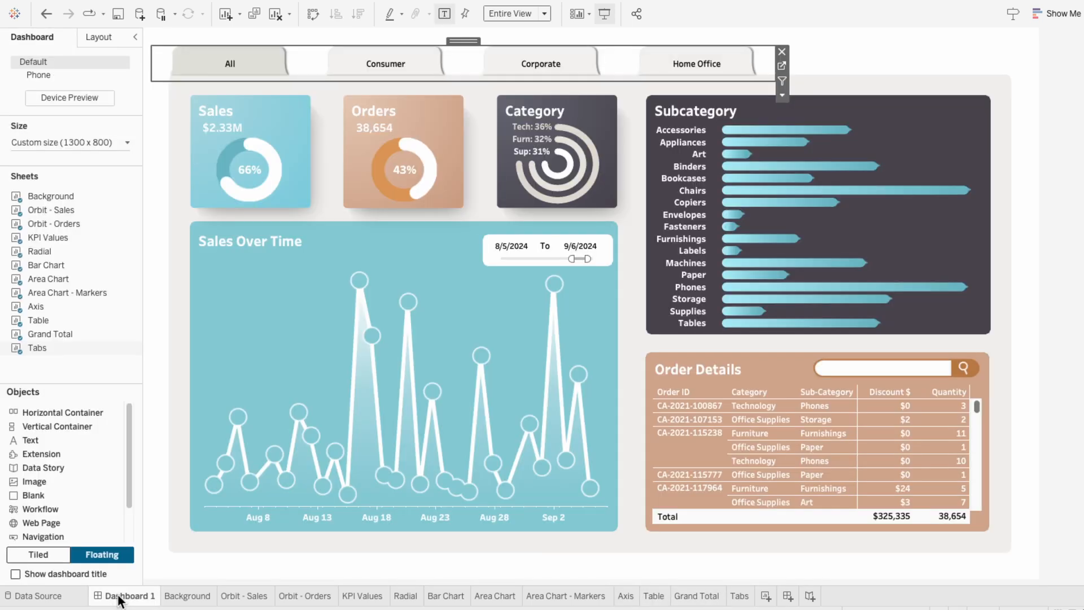
pyautogui.click(387, 70)
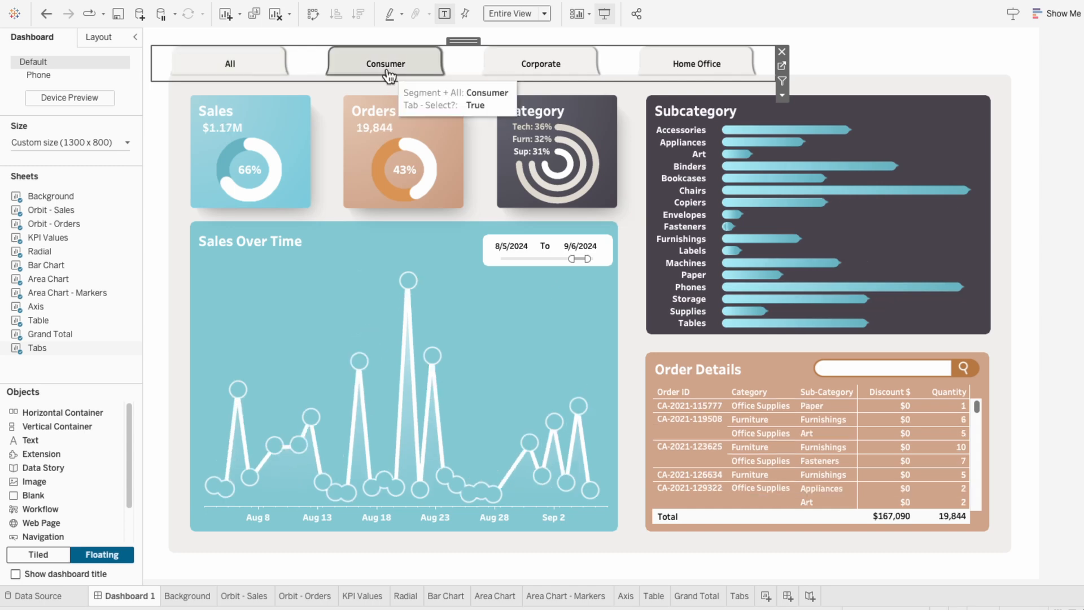
pyautogui.click(541, 66)
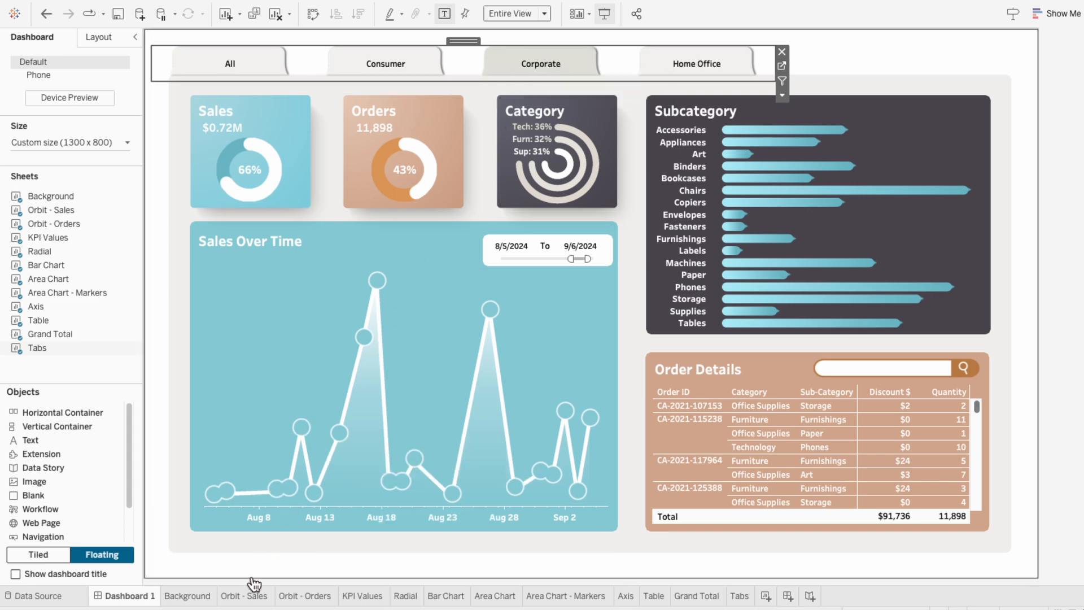
# From the Orbit - Sales sheet, create a calculated field named Tab Filter - Union Sheets with the formula [Segment] + "All"
pyautogui.click(245, 597)
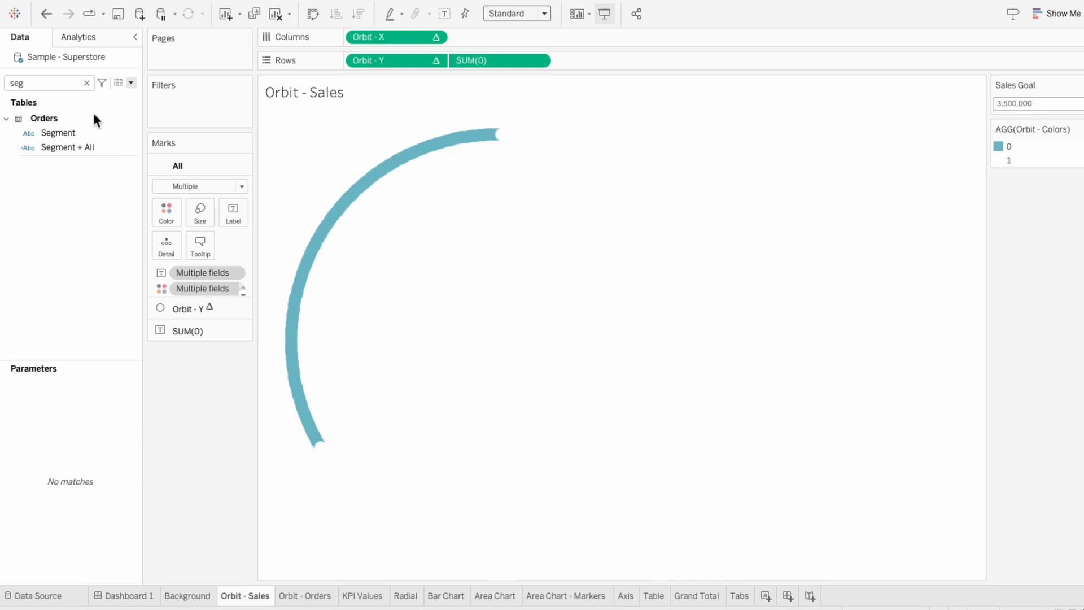
pyautogui.click(87, 83)
pyautogui.click(130, 82)
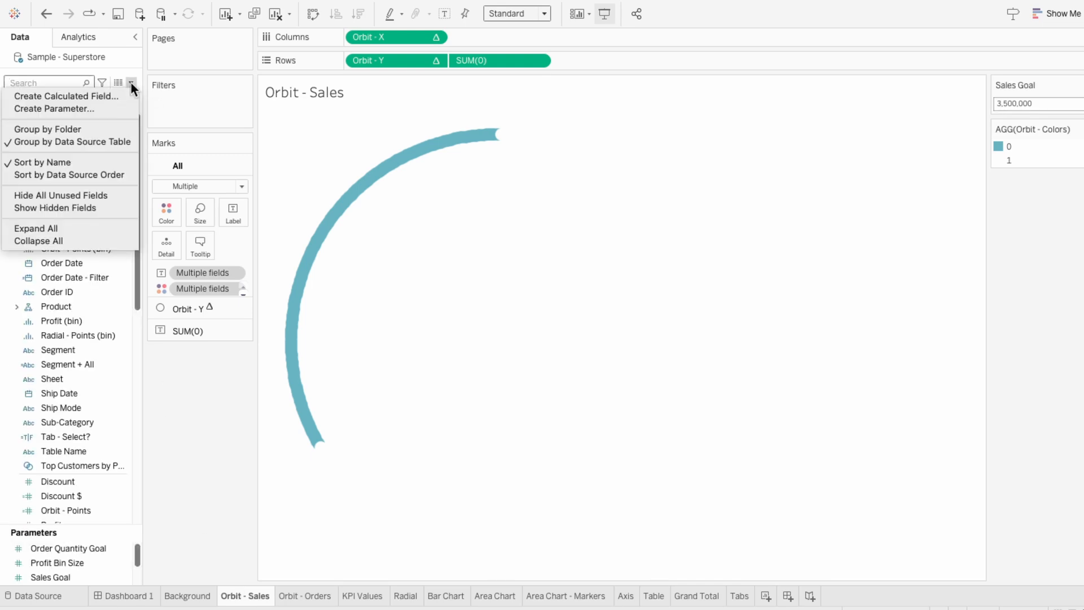
pyautogui.click(130, 92)
pyautogui.write('Tab Filter - Un')
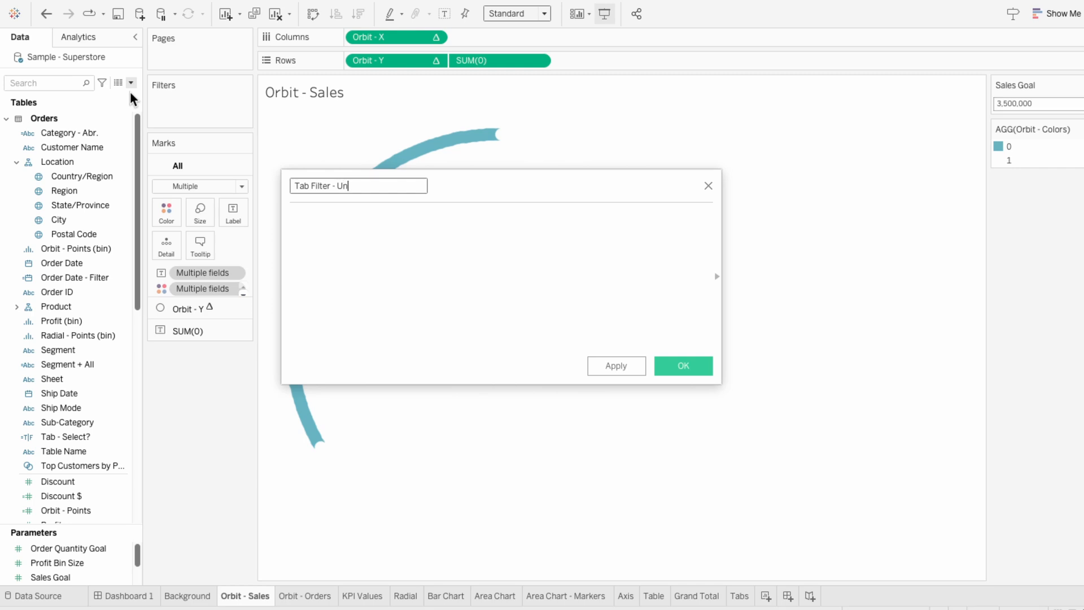
pyautogui.write('ion Sheets')
pyautogui.press('Tab')
pyautogui.write('seg')
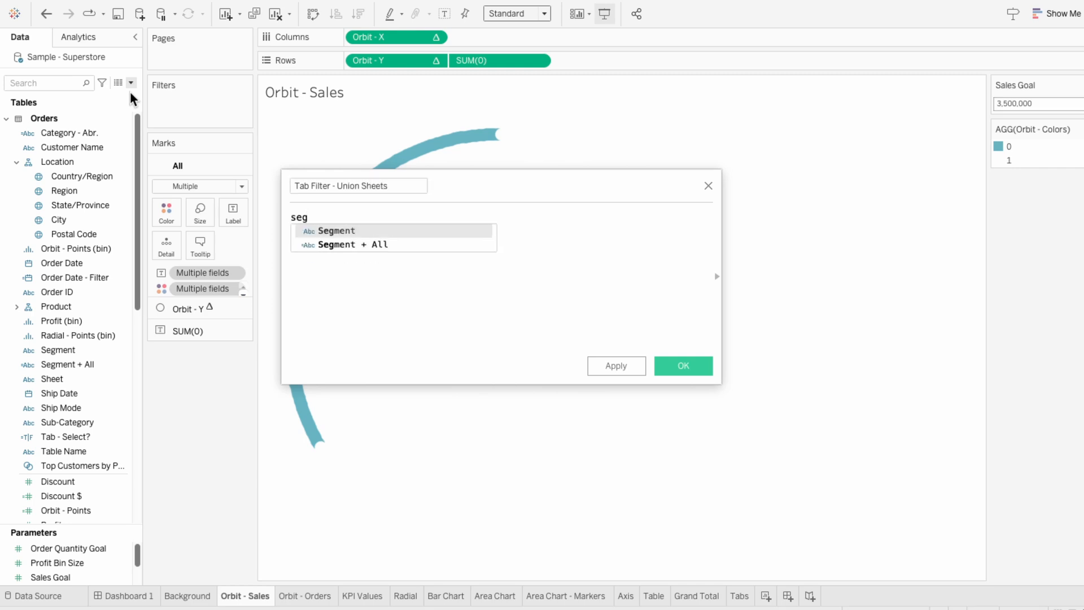
pyautogui.press('Return')
pyautogui.write('+ "Al')
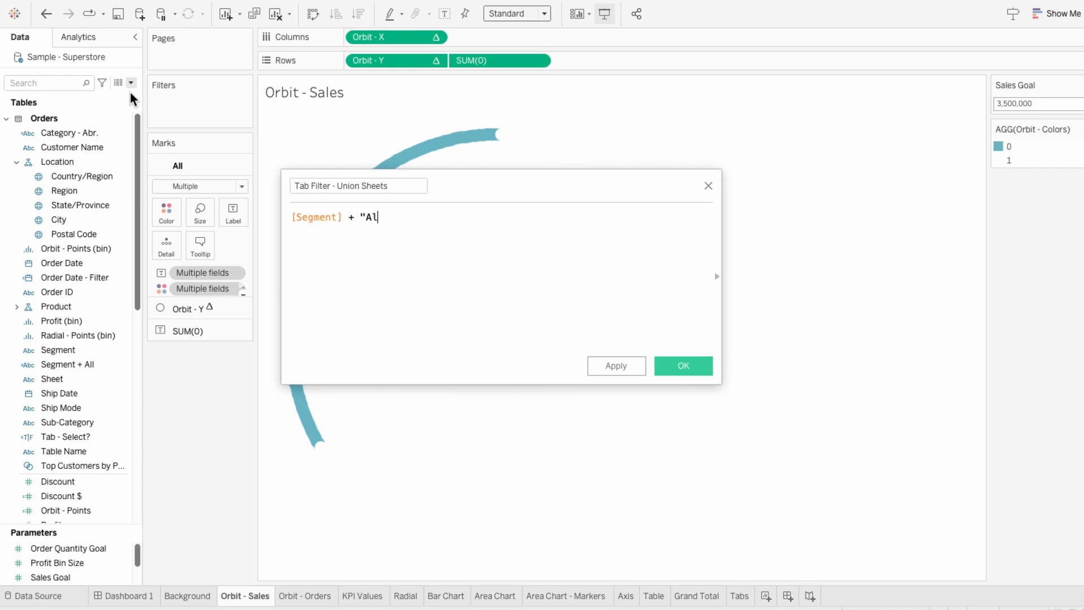
pyautogui.write('l"')
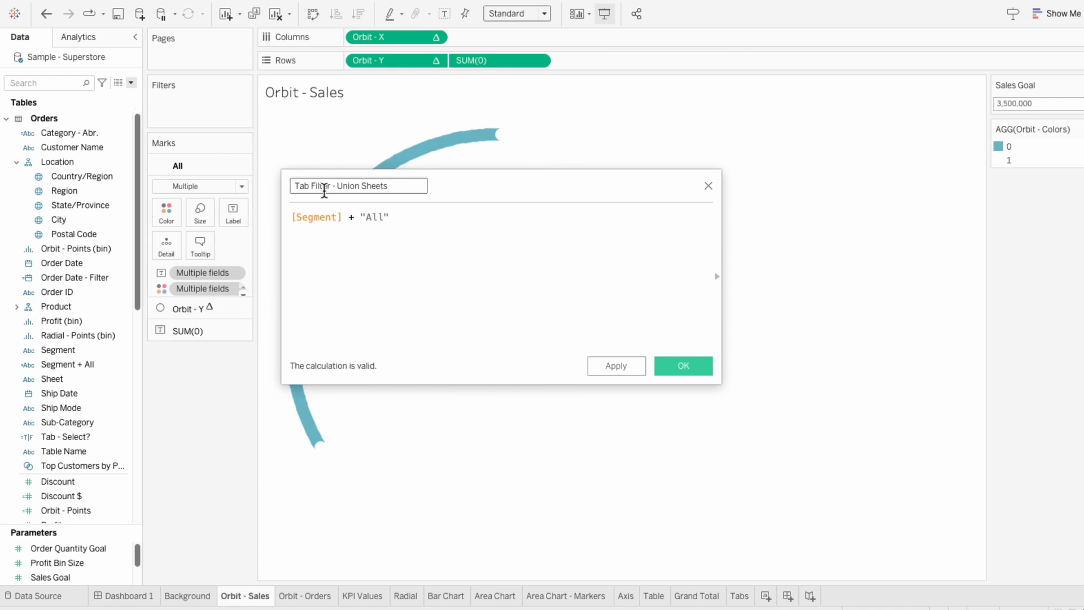
pyautogui.click(682, 367)
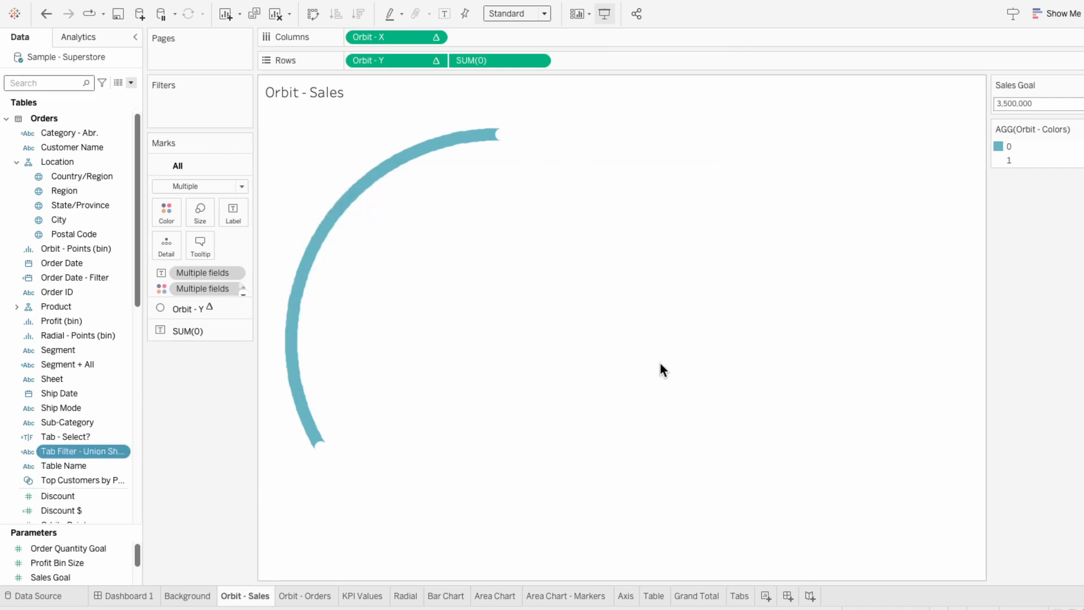
# Filter the Orbit - Sales sheet by Tab Filter - Union Sheets with the condition formula CONTAINS([Tab Filter - Union Sheets], [Tabs])
pyautogui.moveTo(83, 450); pyautogui.dragTo(182, 109)
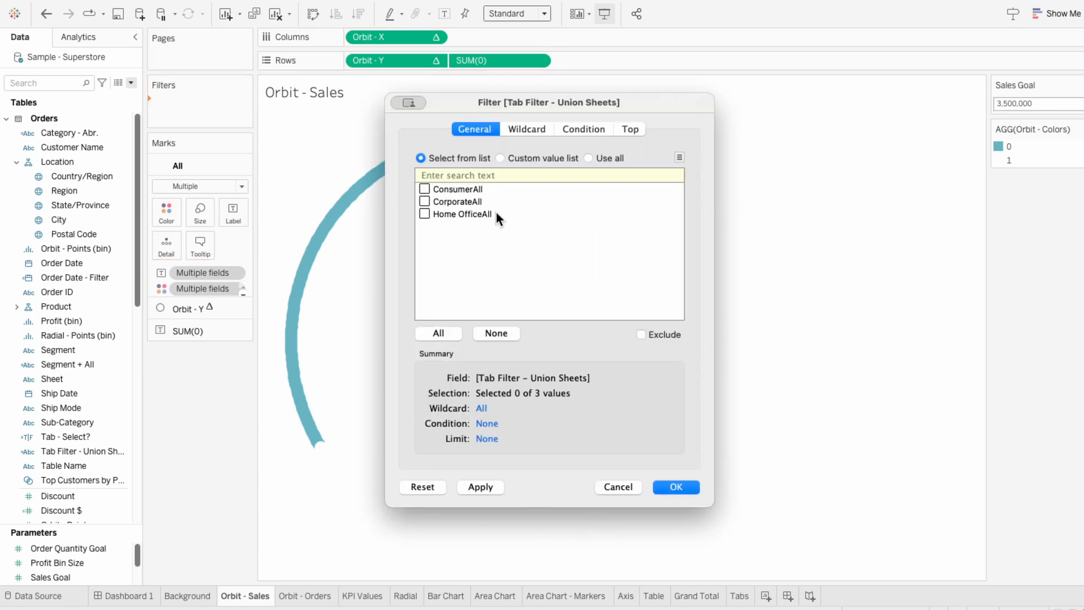
pyautogui.click(572, 132)
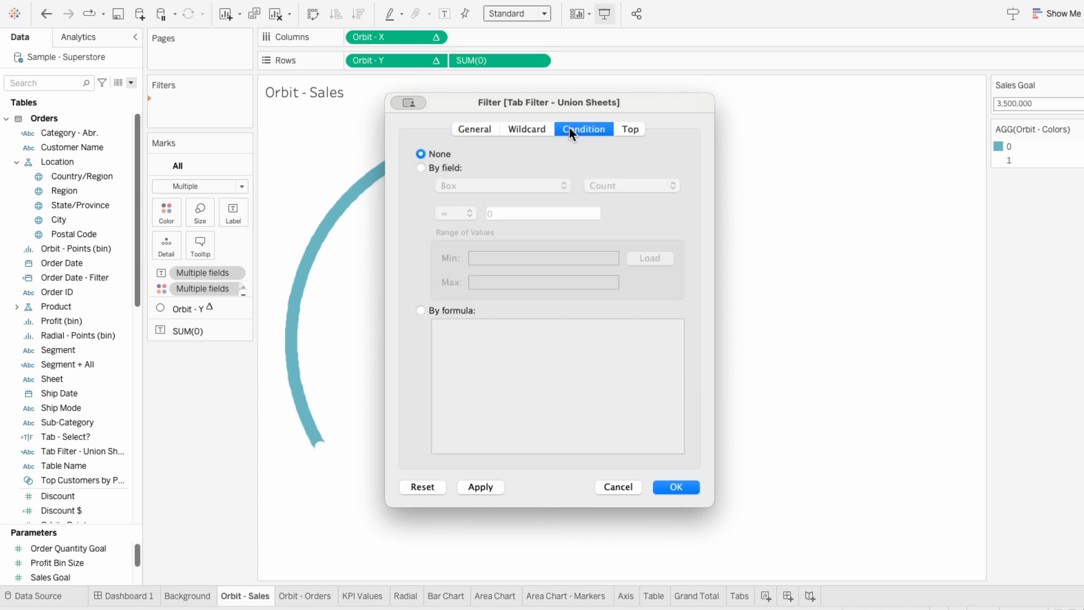
pyautogui.click(443, 306)
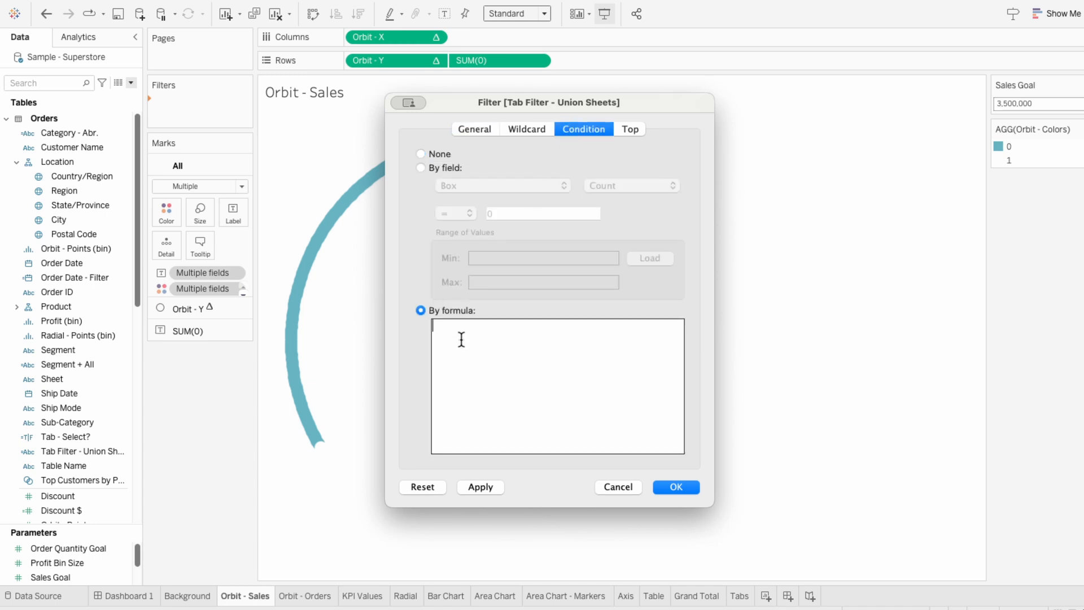
pyautogui.write('CONTAINS')
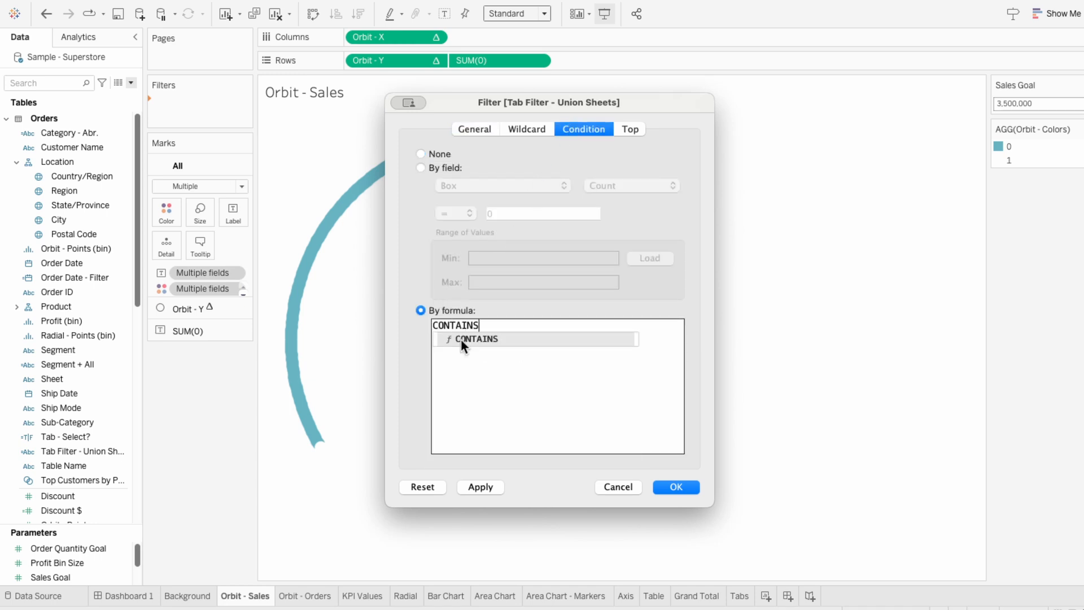
pyautogui.write('(tab')
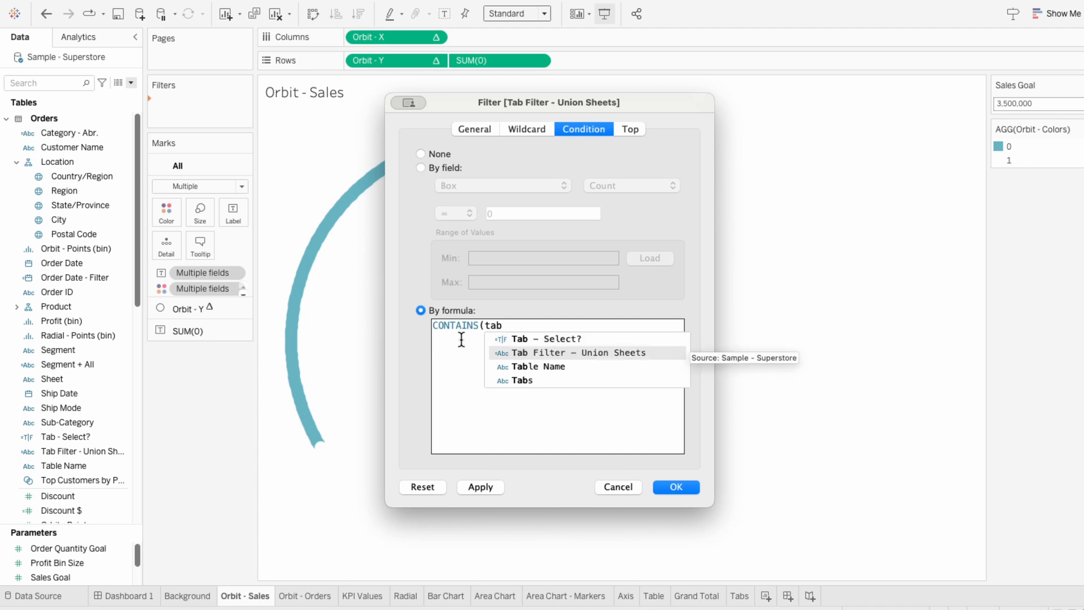
pyautogui.press('Return')
pyautogui.write(', tab')
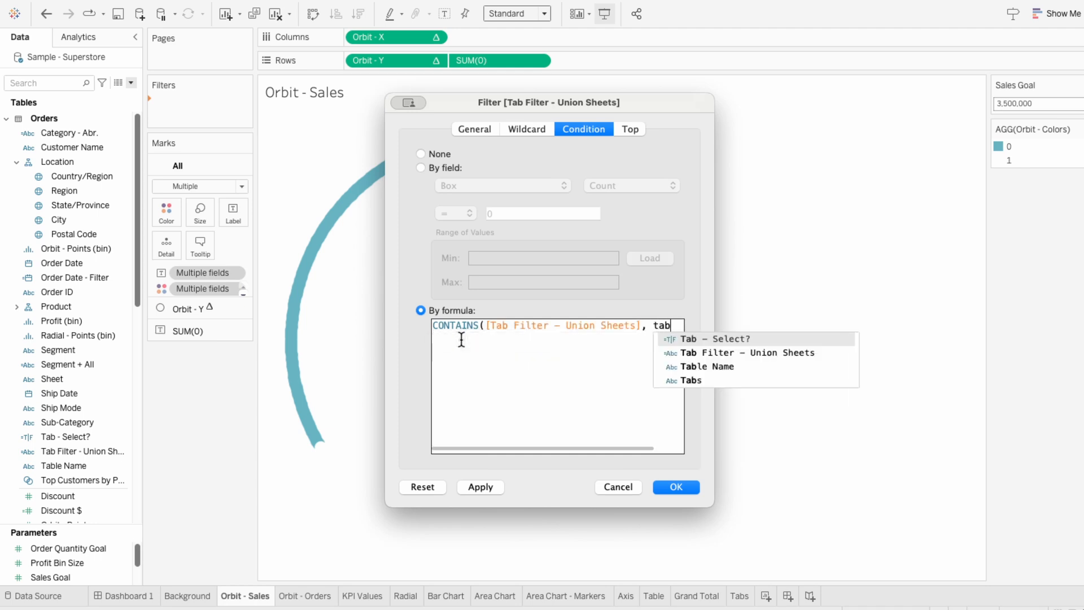
pyautogui.press('Down')
pyautogui.press('Down')
pyautogui.press('Down')
pyautogui.press('Return')
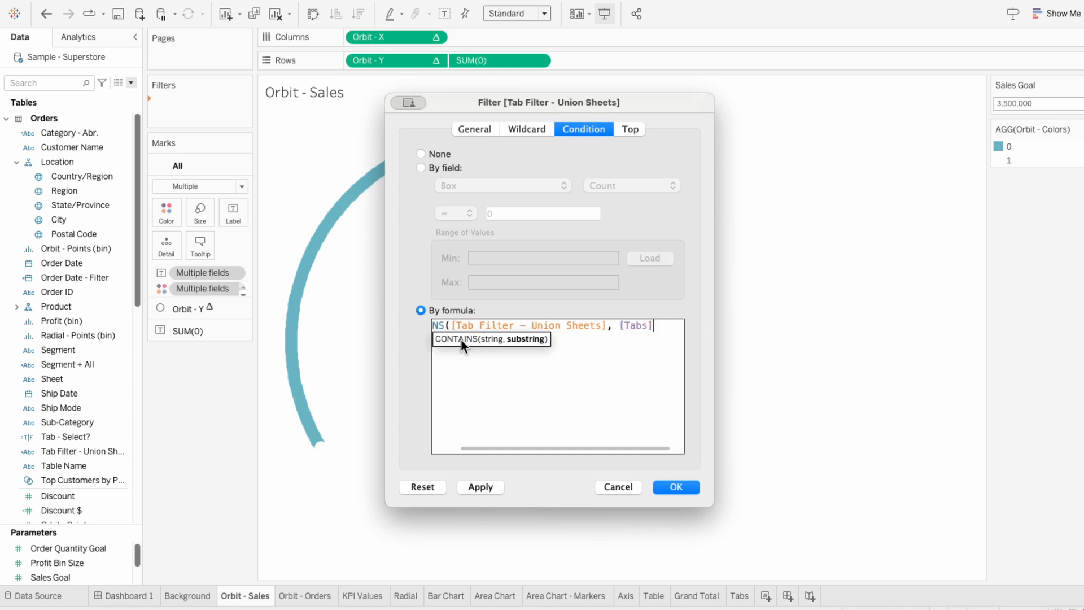
pyautogui.write(')')
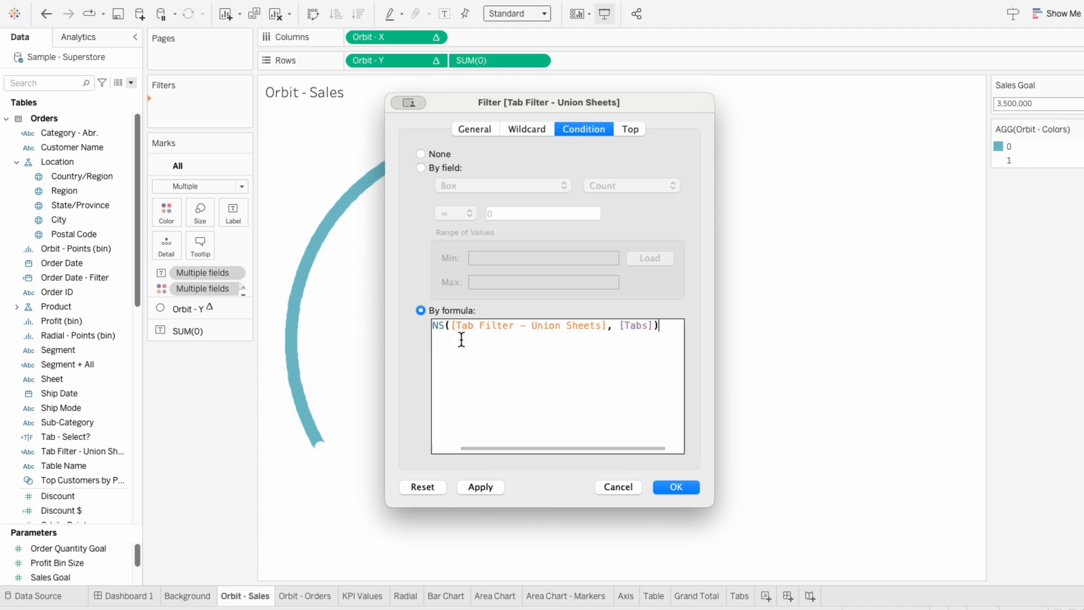
pyautogui.click(680, 487)
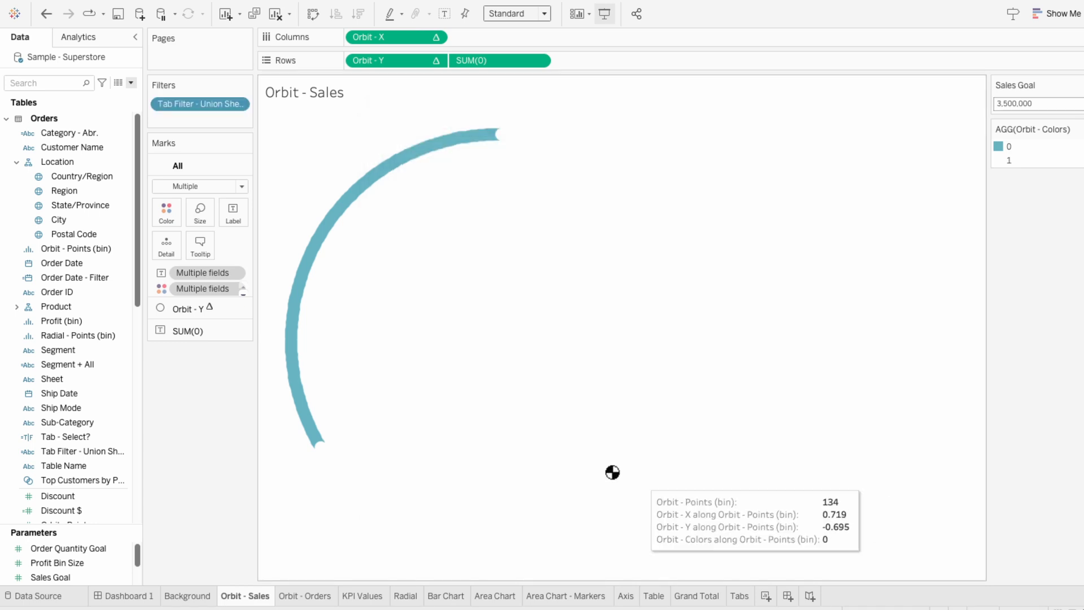
# Apply the Tab Filter - Union Sheets filter to the Orbit - Orders and Radial worksheets as well
pyautogui.rightClick(197, 105)
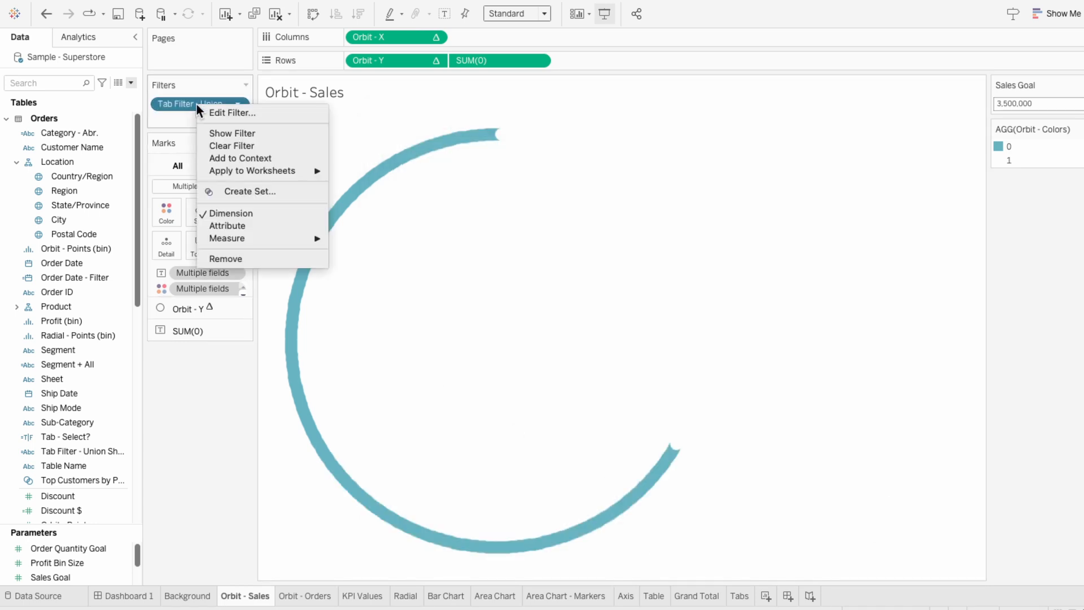
pyautogui.moveTo(235, 174)
pyautogui.click(351, 193)
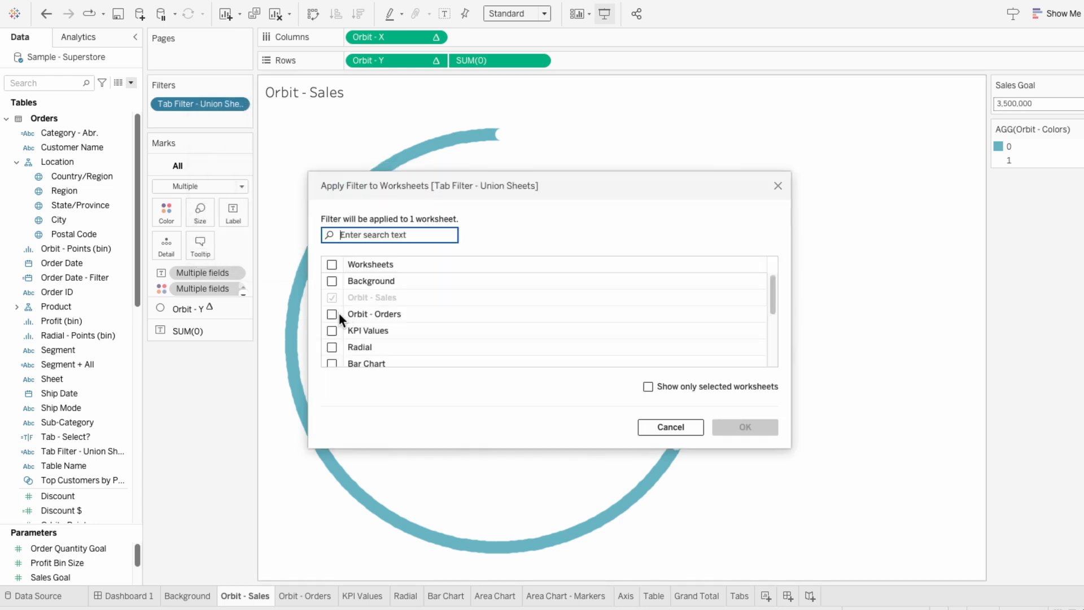
pyautogui.click(331, 314)
pyautogui.click(331, 347)
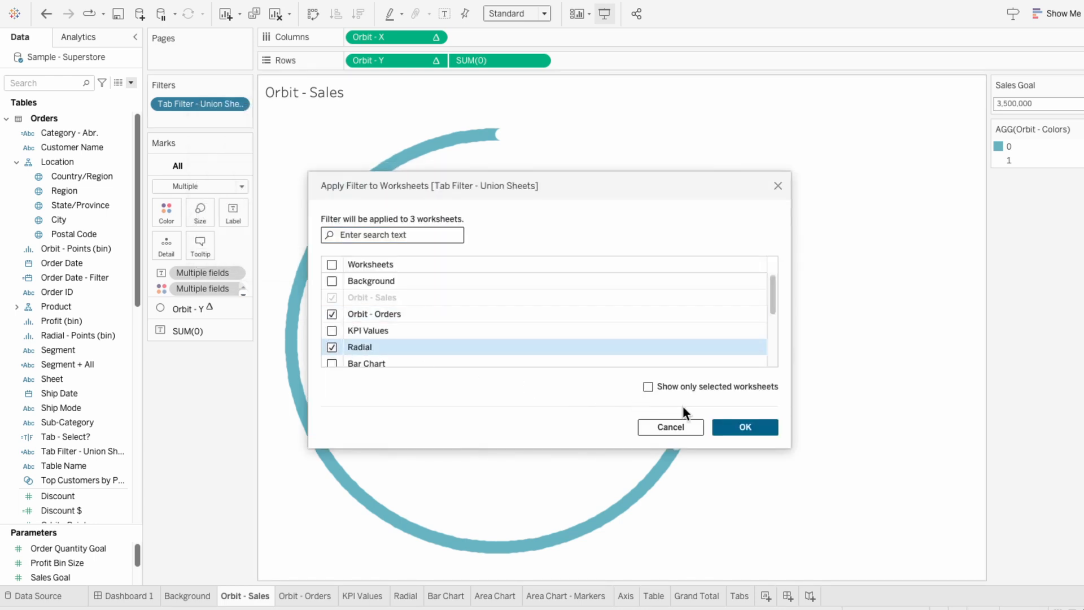
pyautogui.click(741, 428)
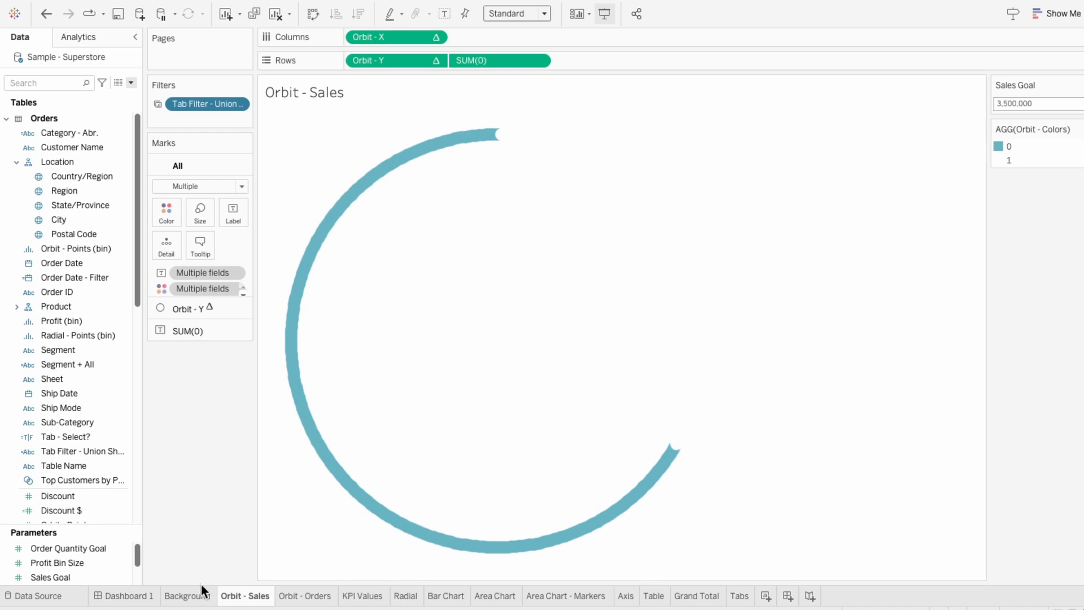
# Check on Dashboard 1 how the Sales, Orders and Category cards respond to the Corporate, Home Office and All tabs
pyautogui.click(151, 596)
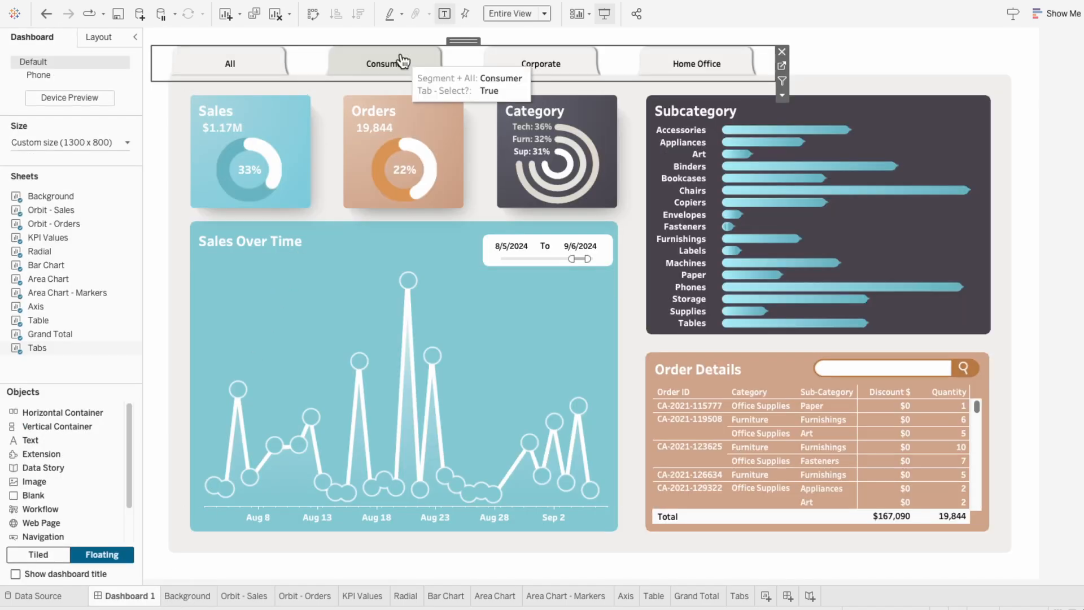
pyautogui.click(495, 58)
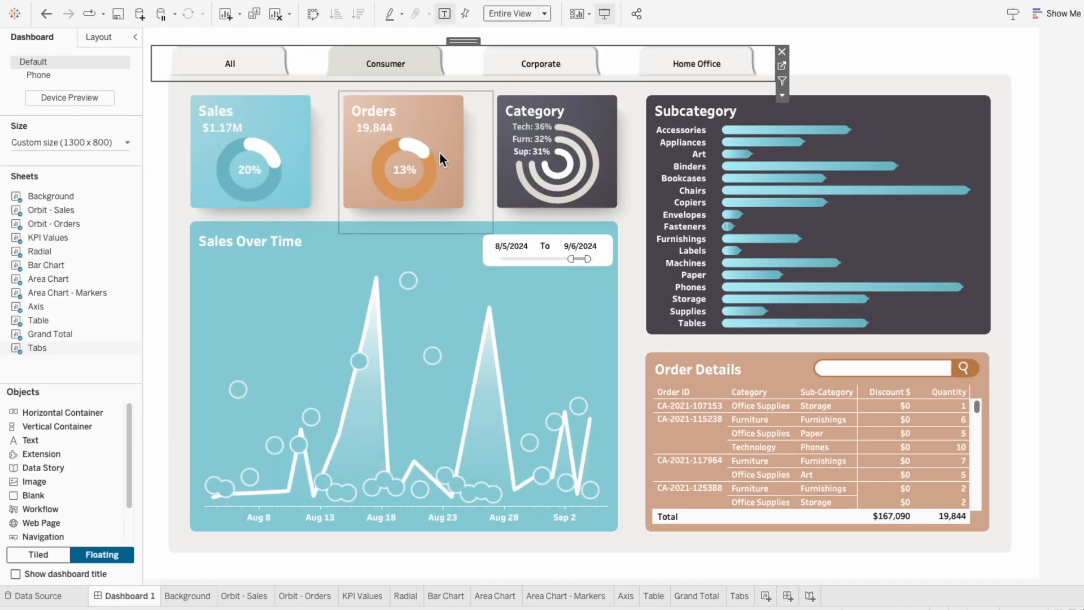
pyautogui.click(667, 66)
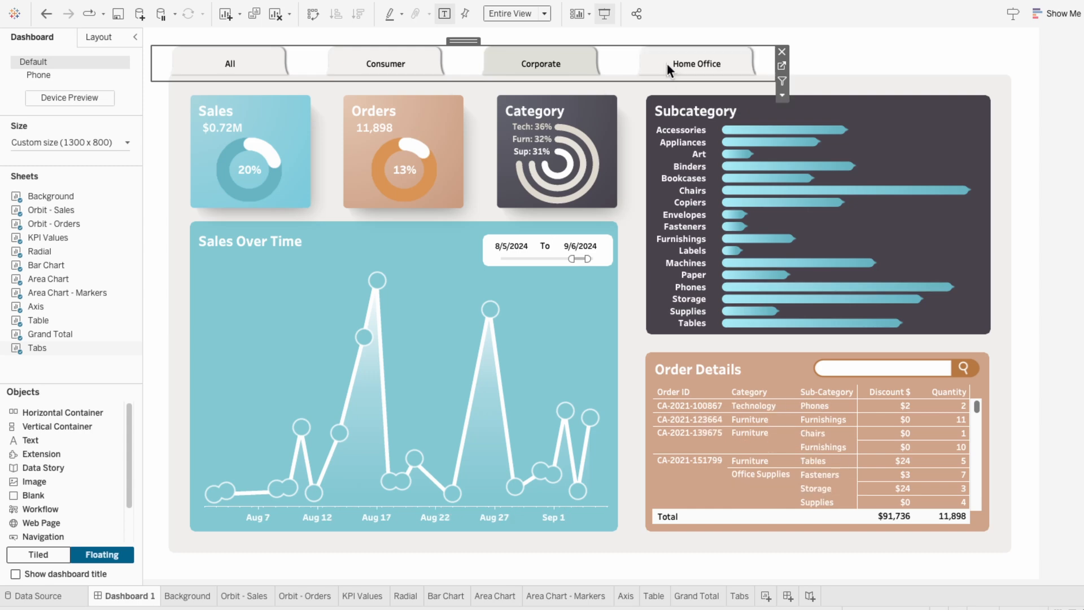
pyautogui.click(208, 63)
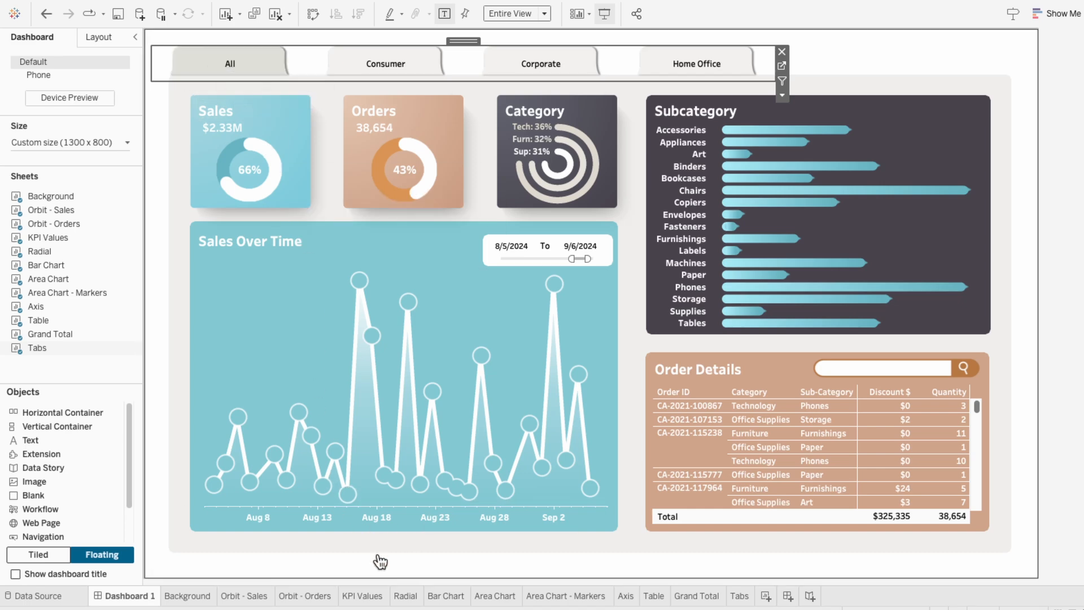
# From the Radial sheet, change the Radial - LOD calculation to {FIXED [Category], [Segment]: SUM([Sales])}
pyautogui.click(412, 596)
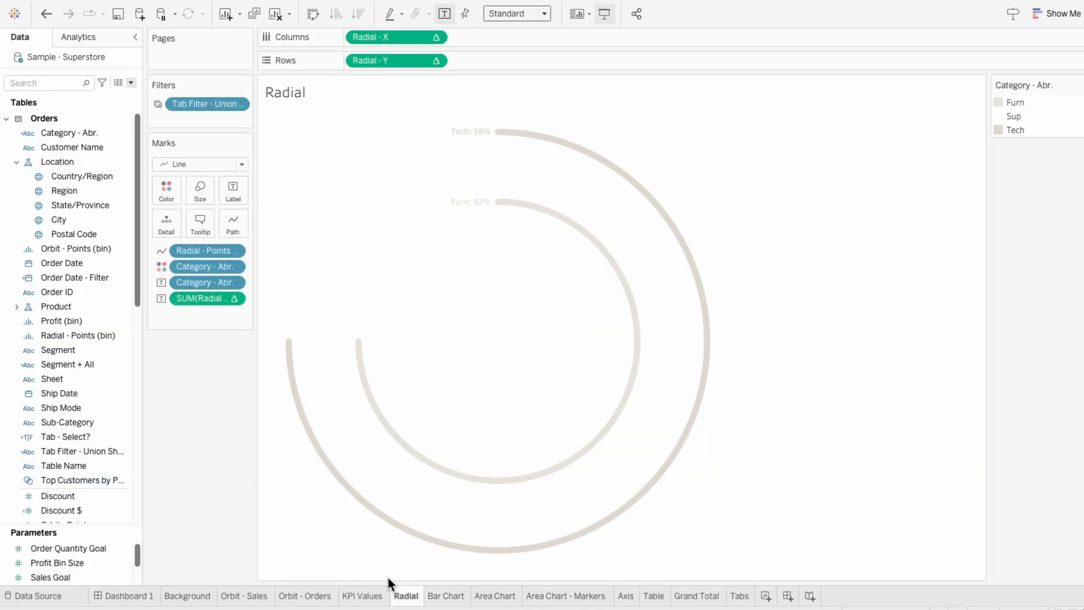
pyautogui.click(61, 83)
pyautogui.write('rad')
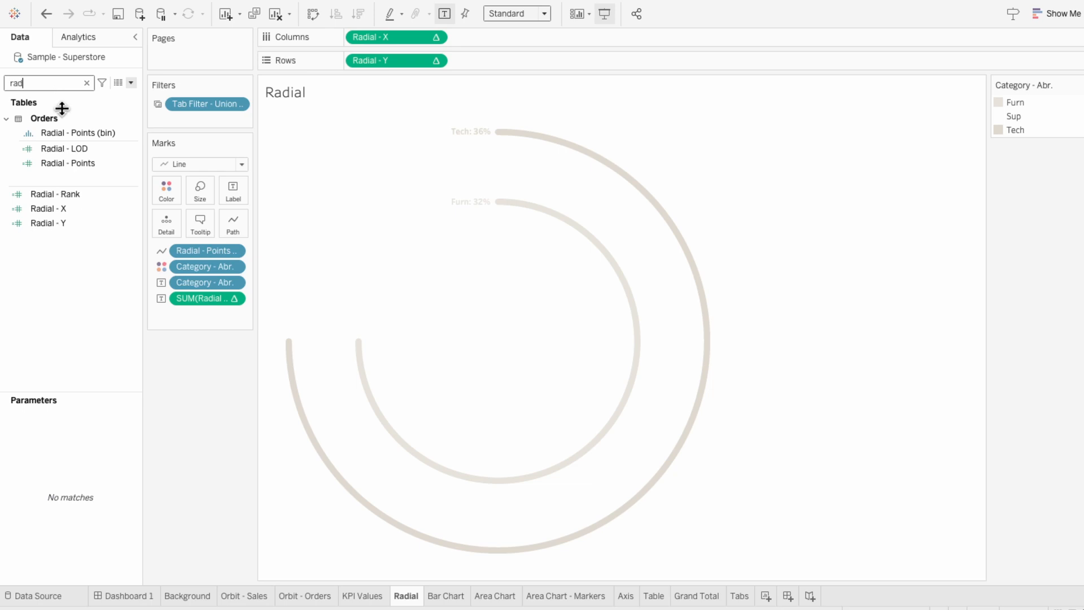
pyautogui.rightClick(73, 149)
pyautogui.click(98, 220)
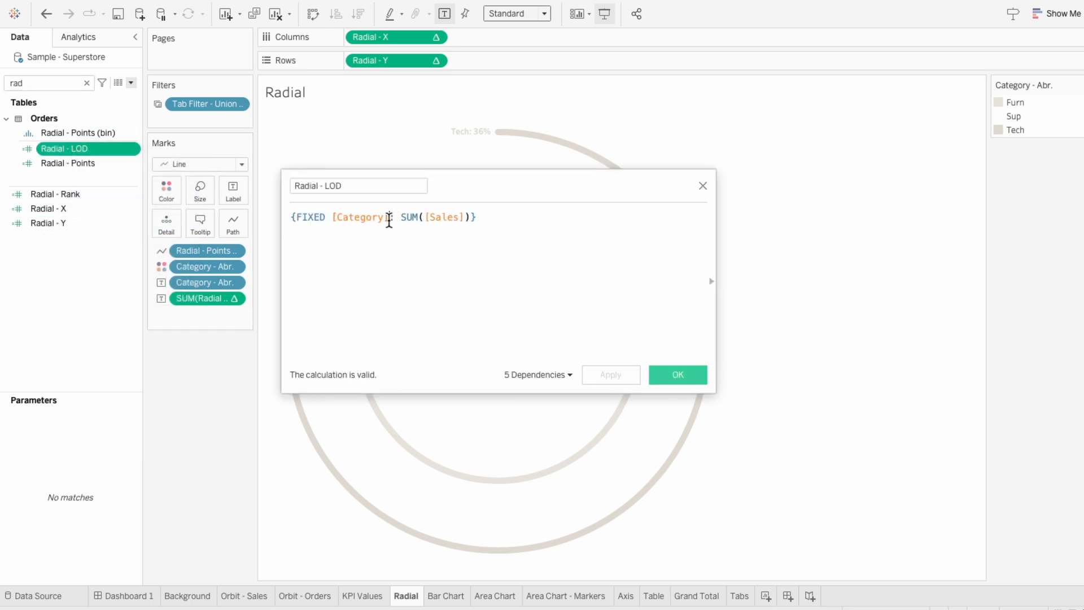
pyautogui.click(389, 221)
pyautogui.write(', seg')
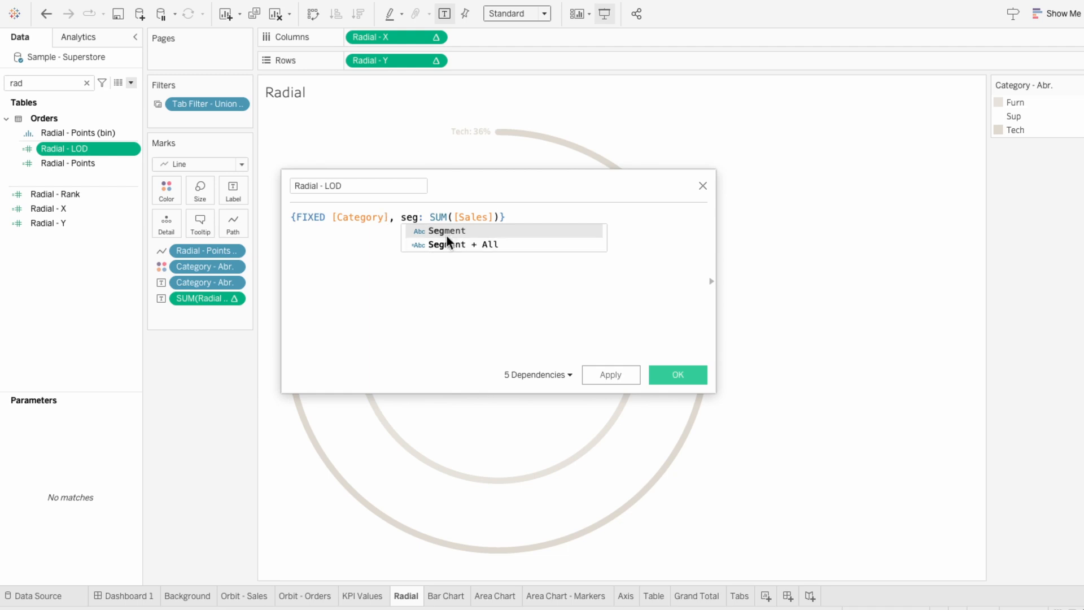
pyautogui.click(450, 231)
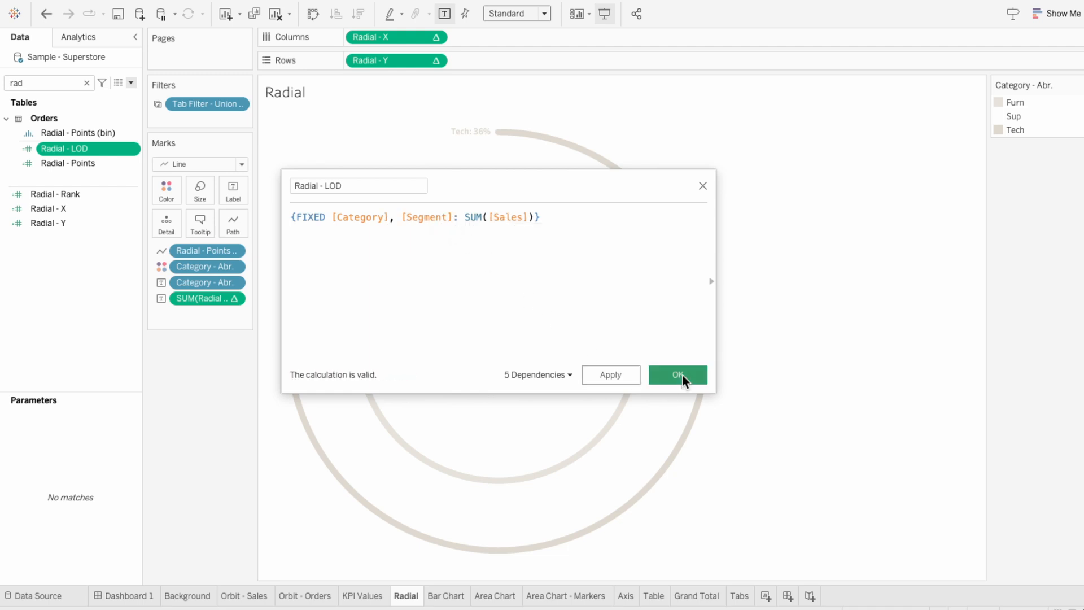
pyautogui.click(682, 375)
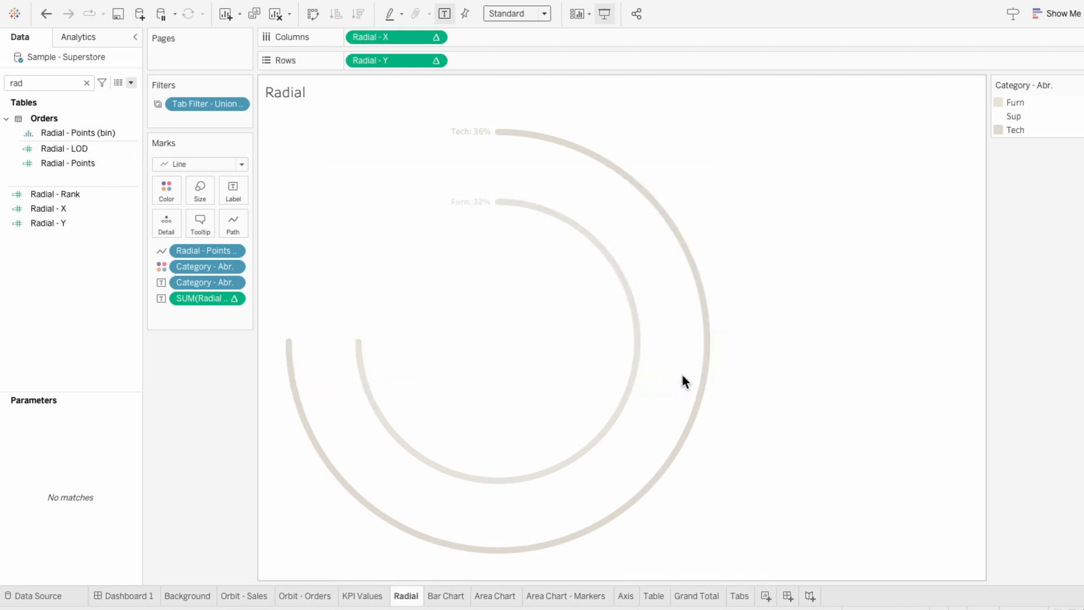
# Check on Dashboard 1 how the Category radial chart responds to the Consumer and Corporate tabs
pyautogui.click(127, 594)
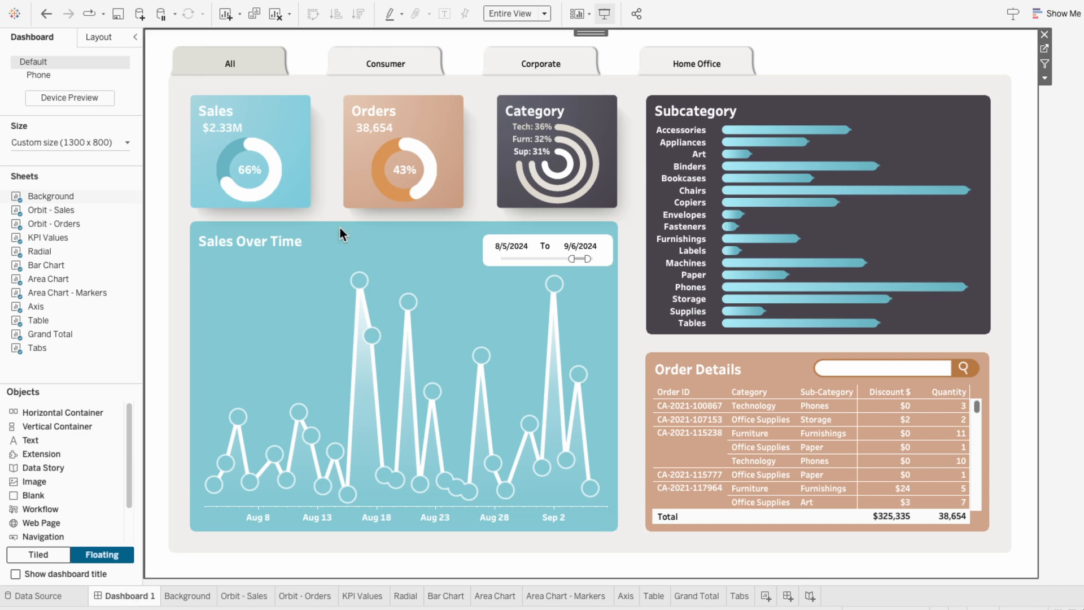
pyautogui.click(407, 66)
pyautogui.click(407, 65)
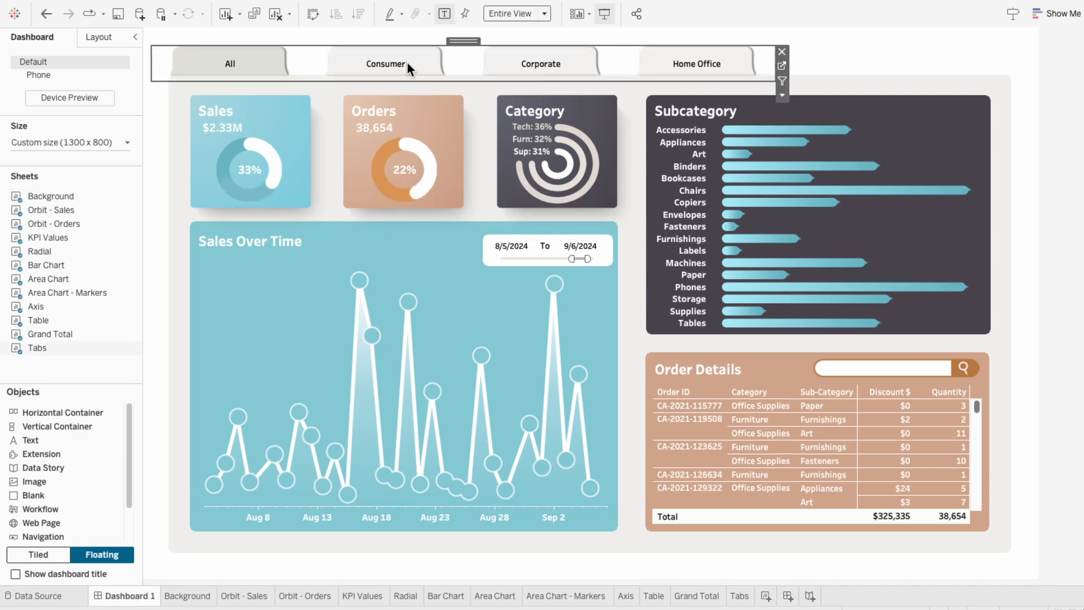
pyautogui.click(533, 61)
pyautogui.click(533, 61)
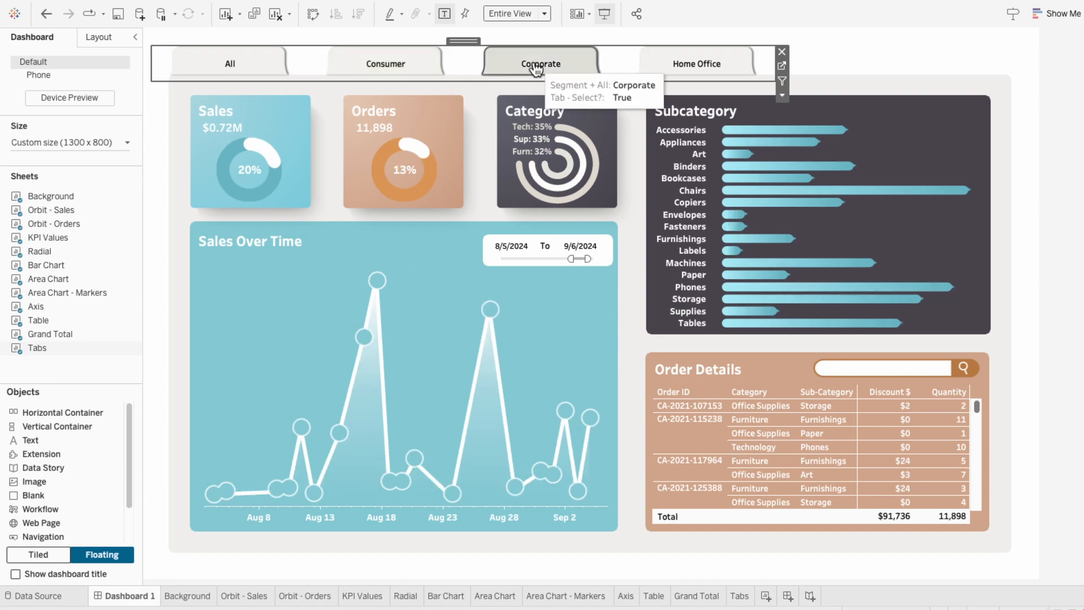